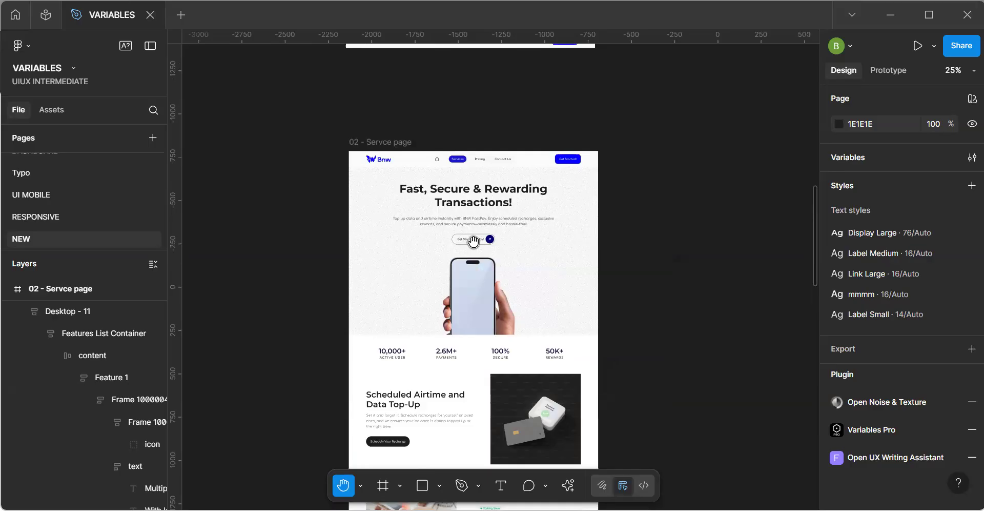
Detach the standalone Navbar instance above the service page and turn it into a new main component.
drag(420, 222, 366, 188)
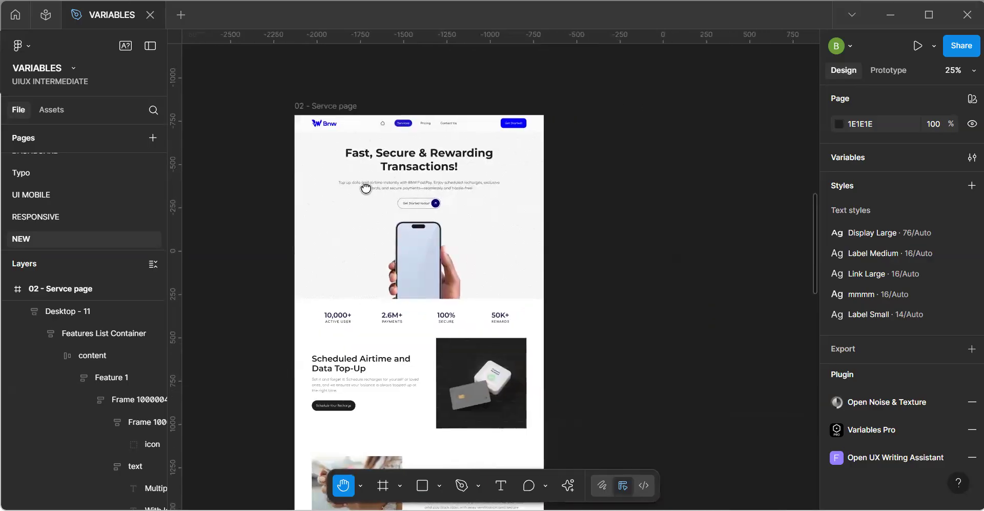
key(v)
key(h)
drag(381, 109, 401, 285)
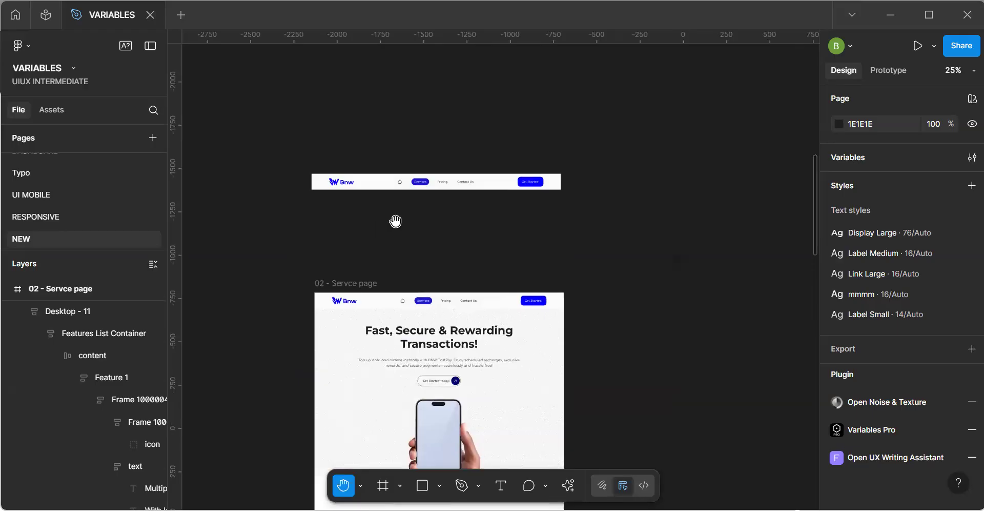
scroll(395, 219, up, 5)
scroll(419, 213, down, 5)
key(v)
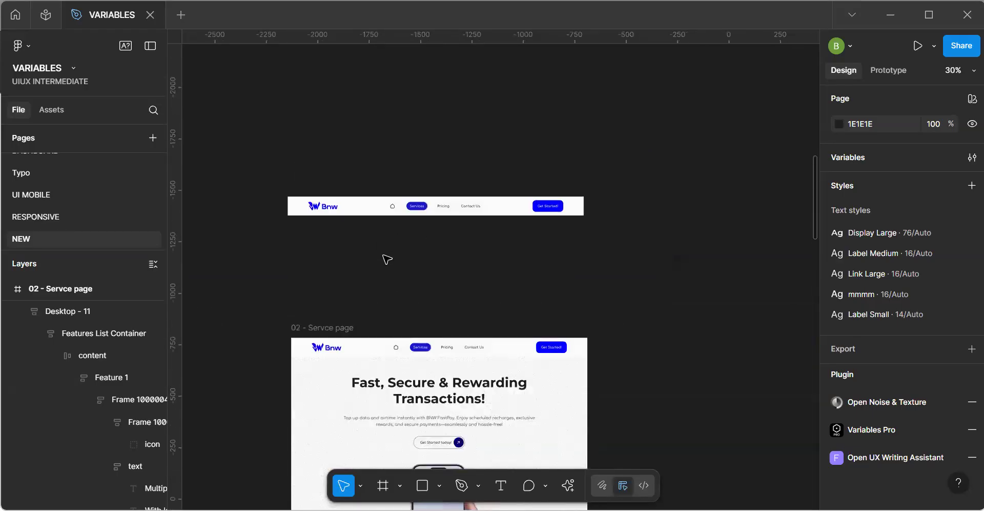
click(367, 215)
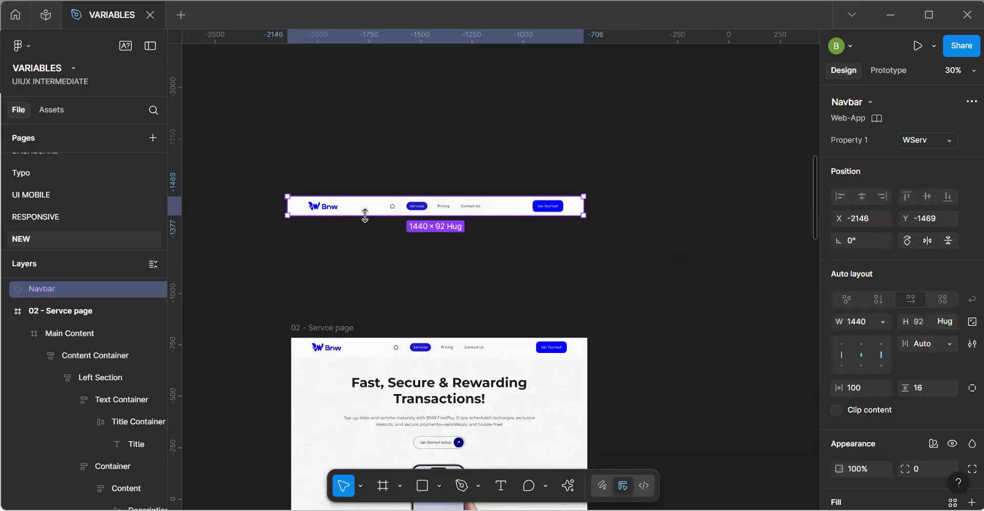
scroll(864, 216, down, 6)
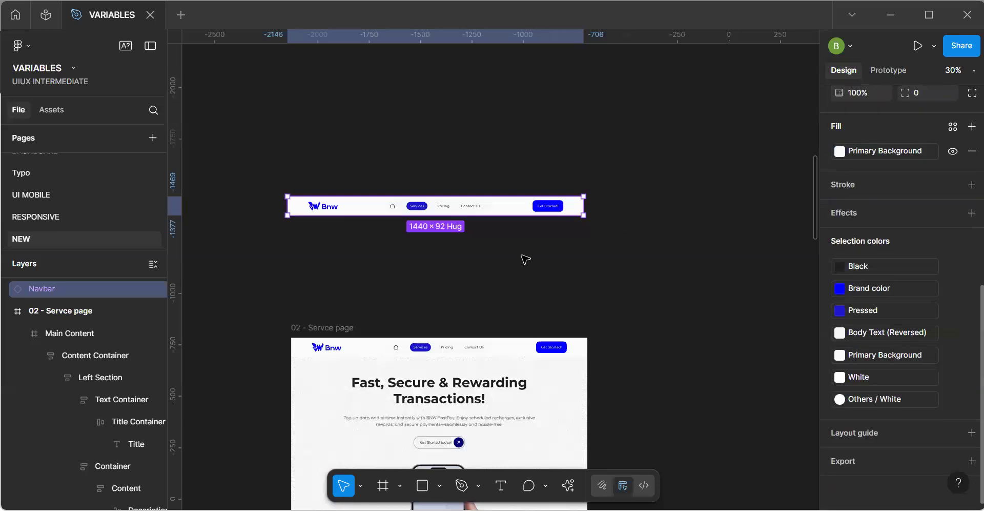
scroll(851, 212, up, 6)
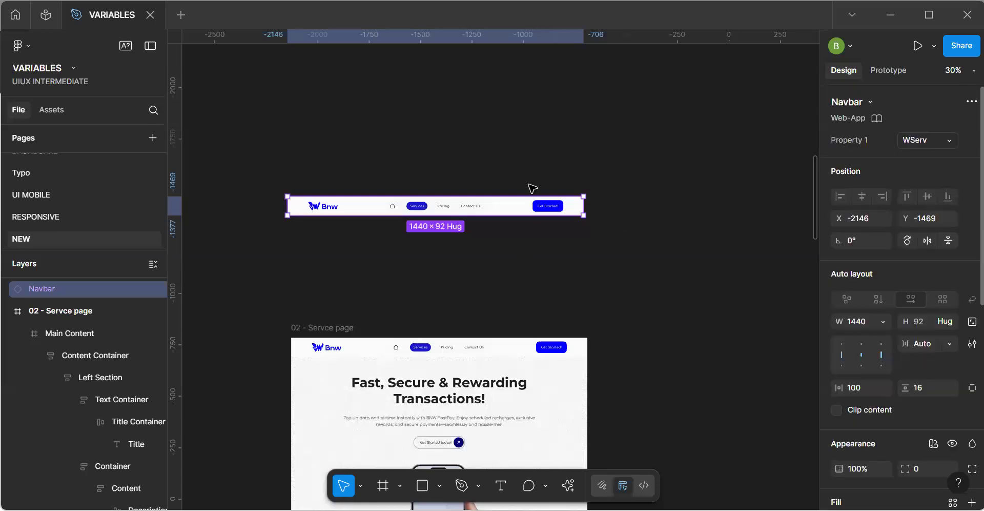
key(ctrl+alt+b)
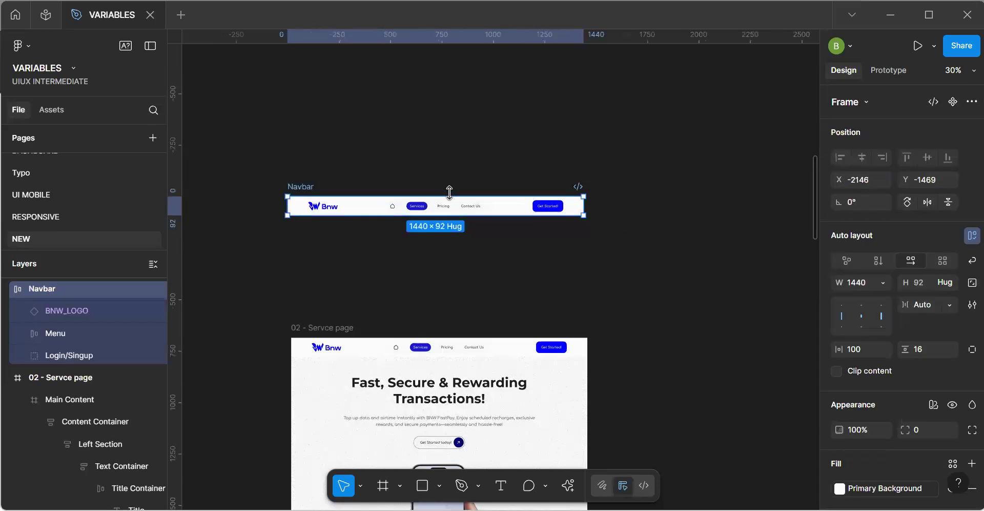
key(ctrl+alt)
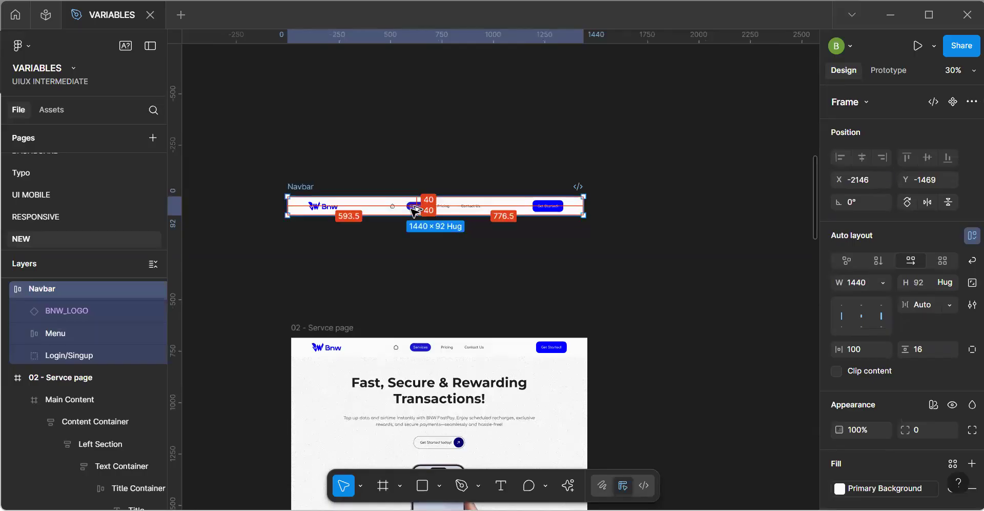
key(ctrl+alt+k)
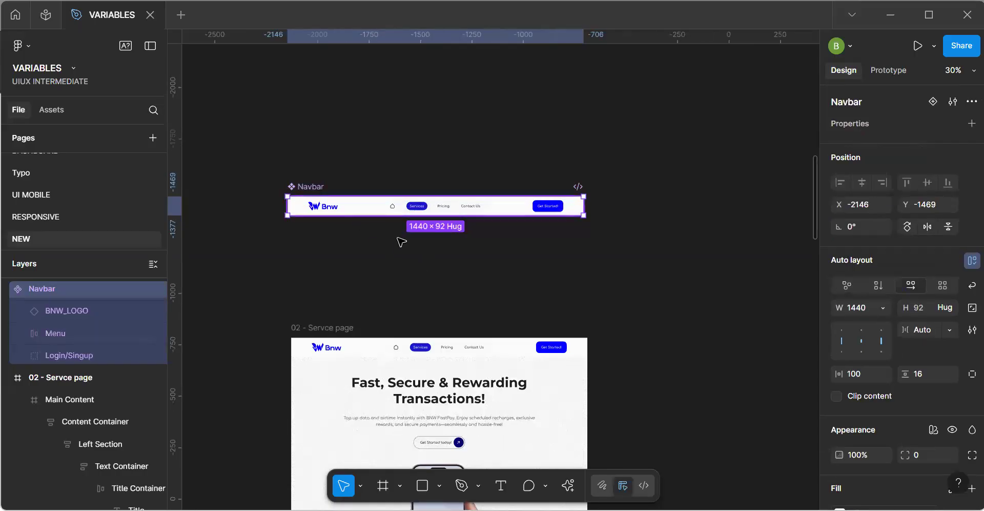
Replace the navbar in the 02 - Servce page frame with an instance of the new Navbar component.
click(76, 377)
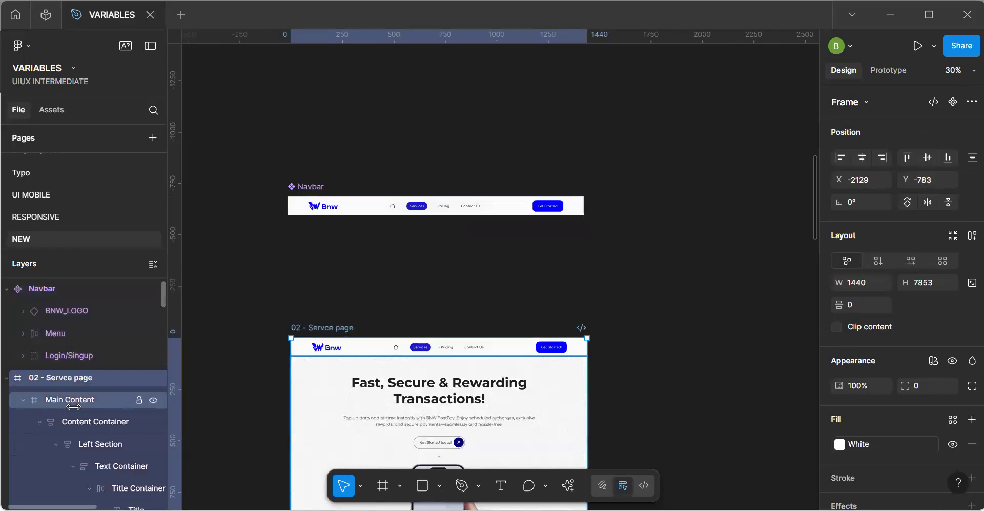
scroll(73, 406, down, 3)
scroll(73, 406, down, 10)
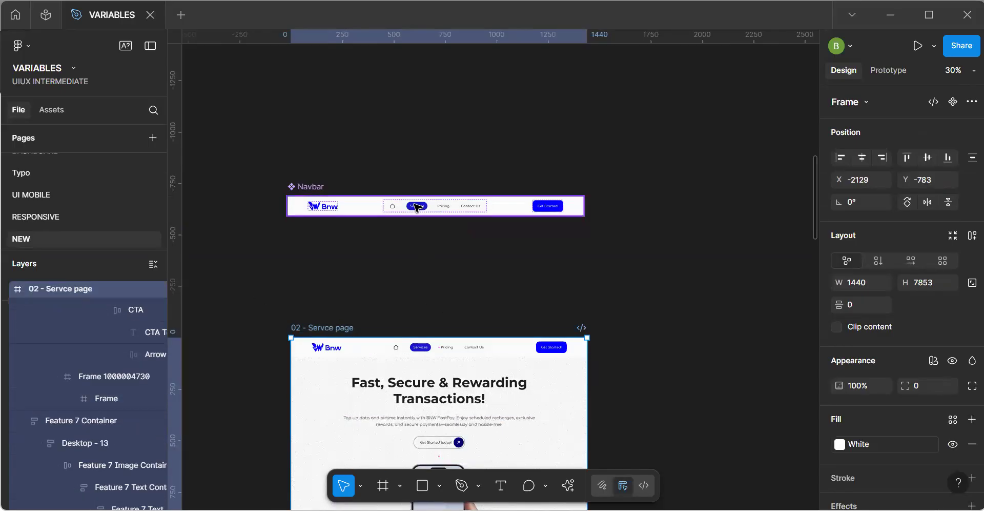
click(437, 209)
click(415, 354)
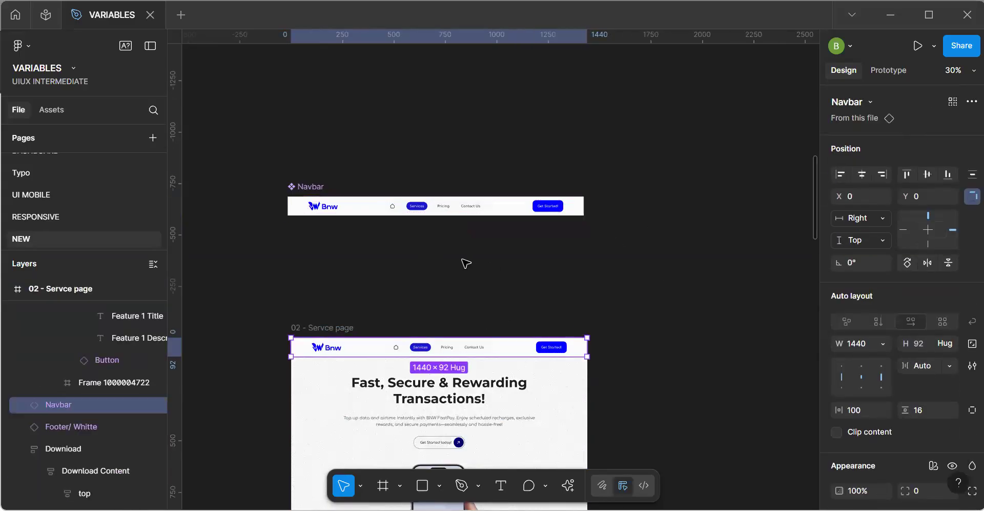
Find the hamburger Menu icon among the assets by searching "menu" and place it after the Get Started! button in the Navbar component.
click(54, 107)
text(menu)
key(Return)
drag(47, 291, 569, 218)
scroll(485, 248, up, 3)
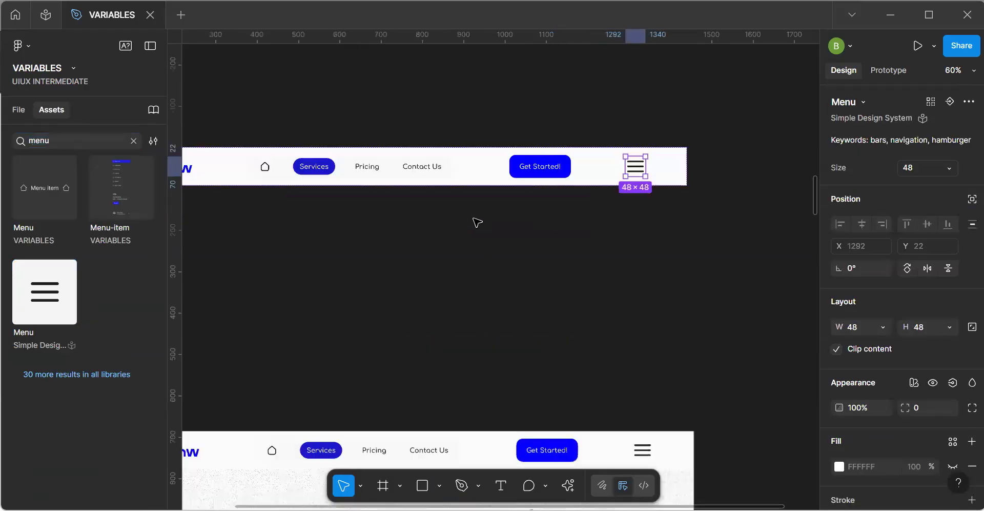
scroll(468, 237, down, 4)
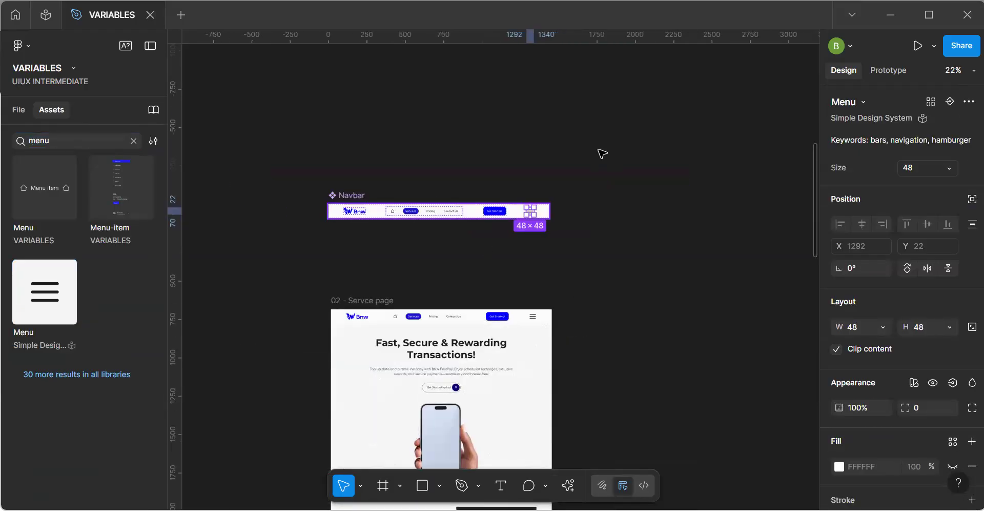
key(Escape)
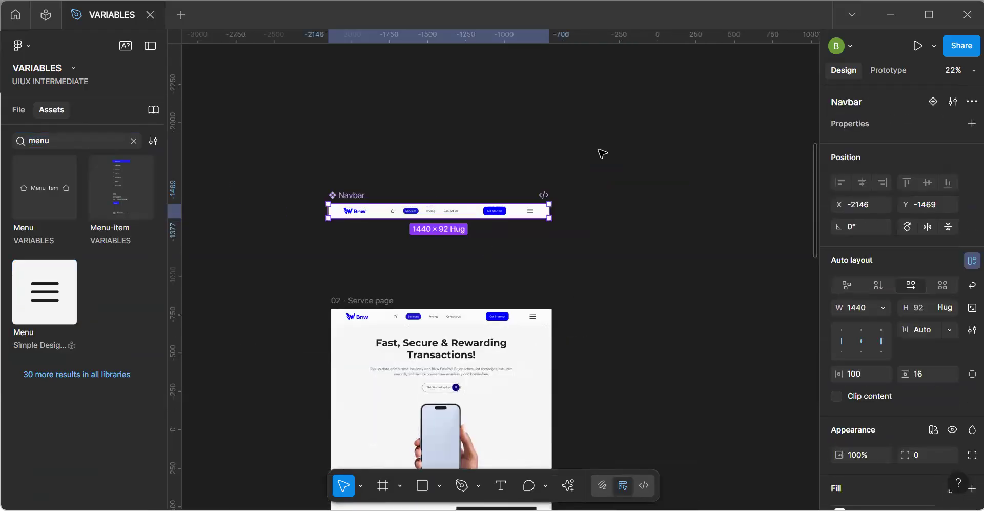
click(602, 154)
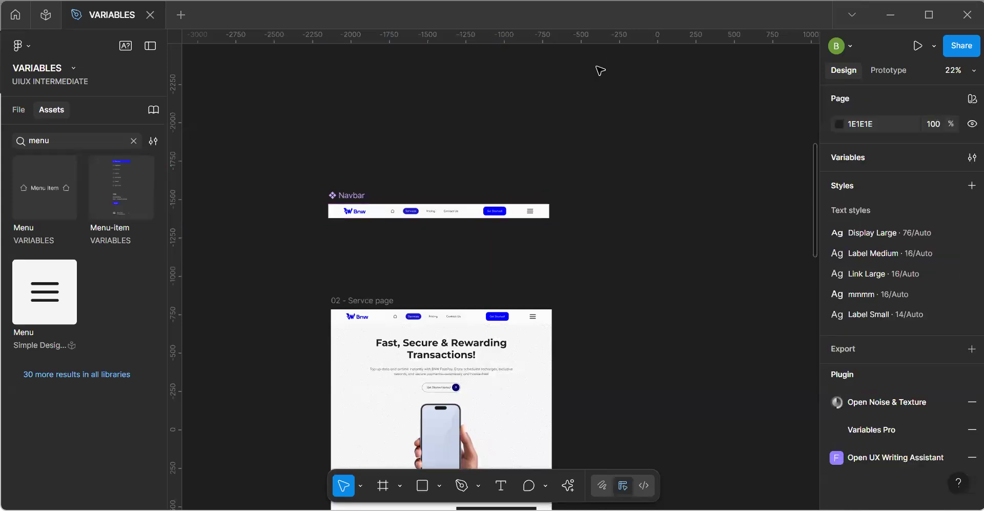
Bind the visibility of the Navbar component's menu links frame to the Showmenuitem variable.
click(368, 207)
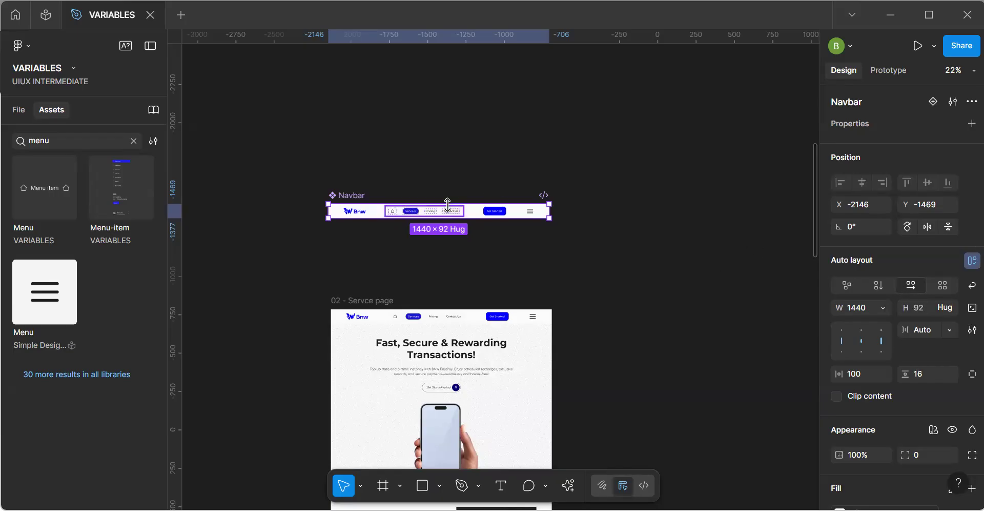
scroll(452, 208, up, 5)
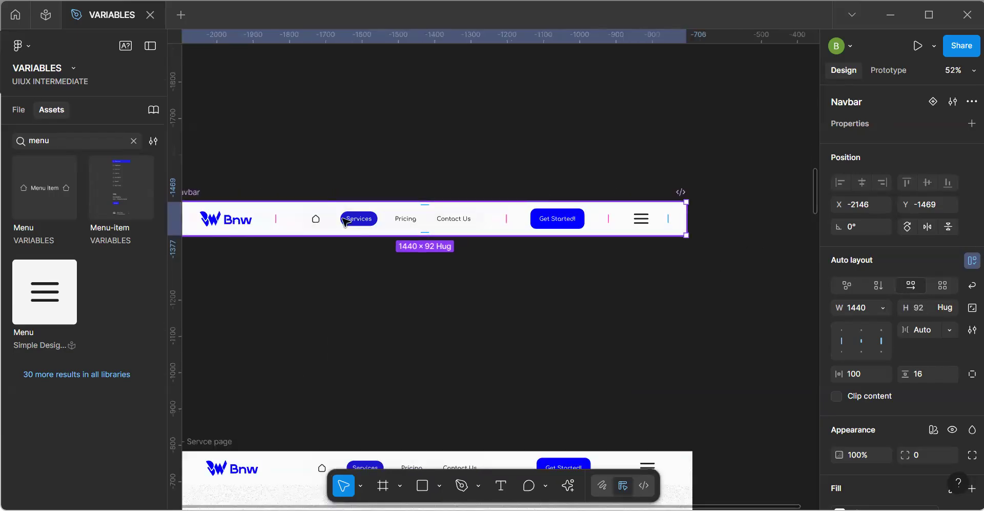
click(442, 227)
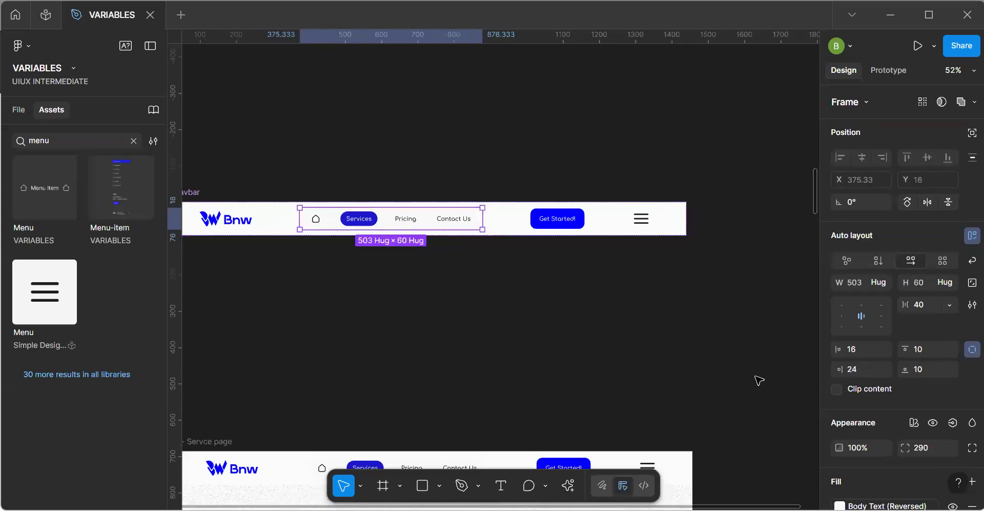
click(952, 423)
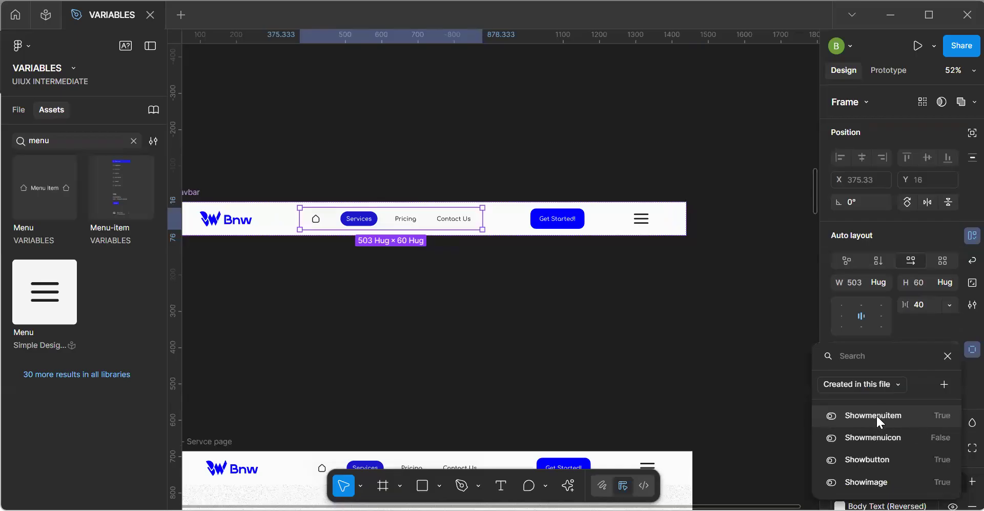
click(874, 415)
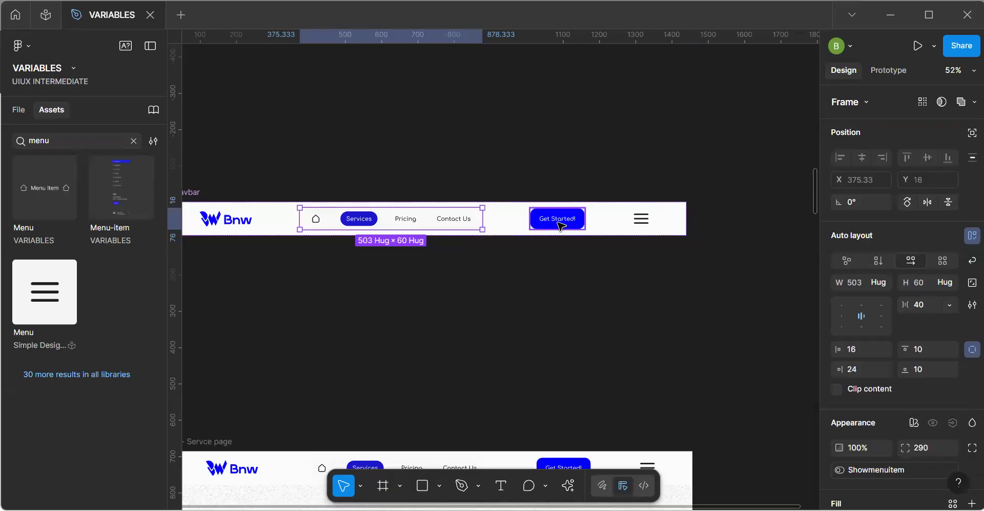
Bind the visibility of the Get Started! button group to the Showbutton variable.
key(Tab)
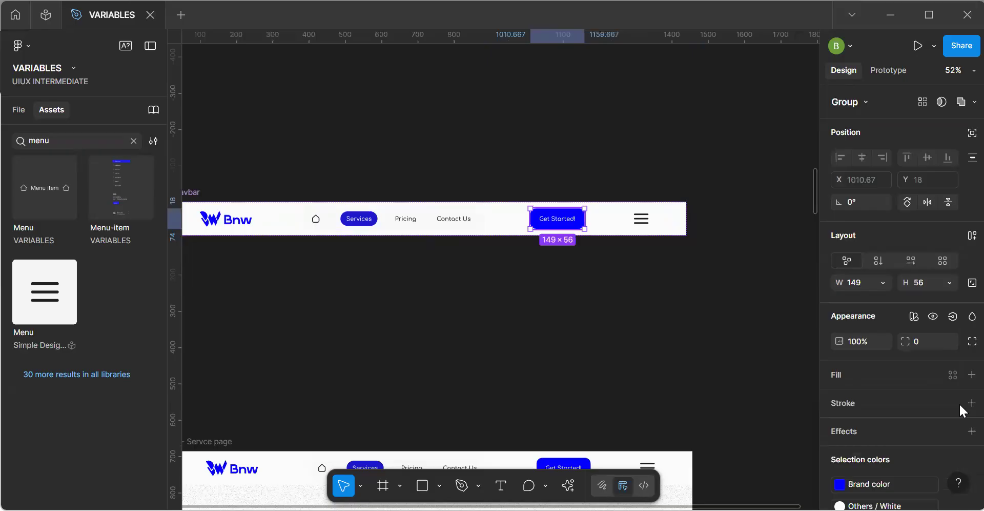
click(952, 316)
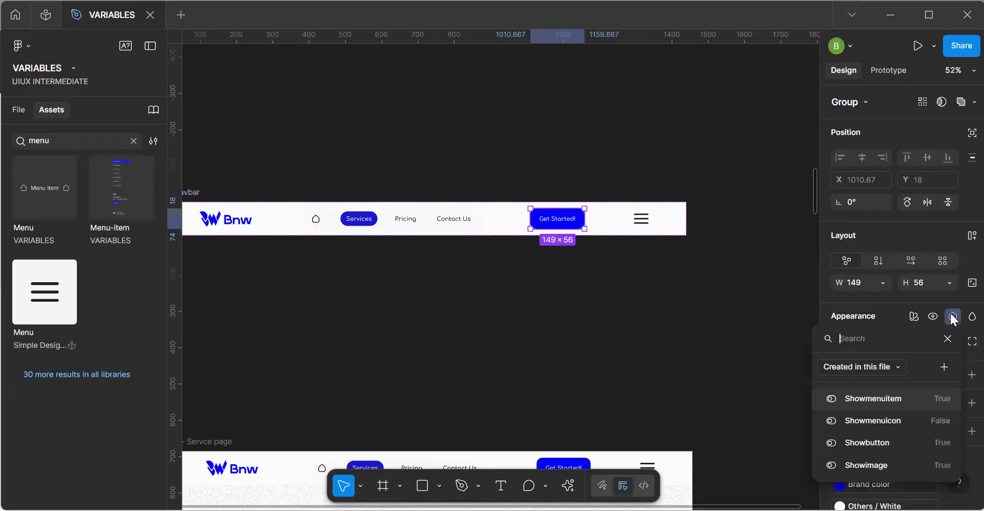
click(873, 441)
Bind the visibility of the hamburger Menu icon to the Showmenuicon variable.
click(641, 219)
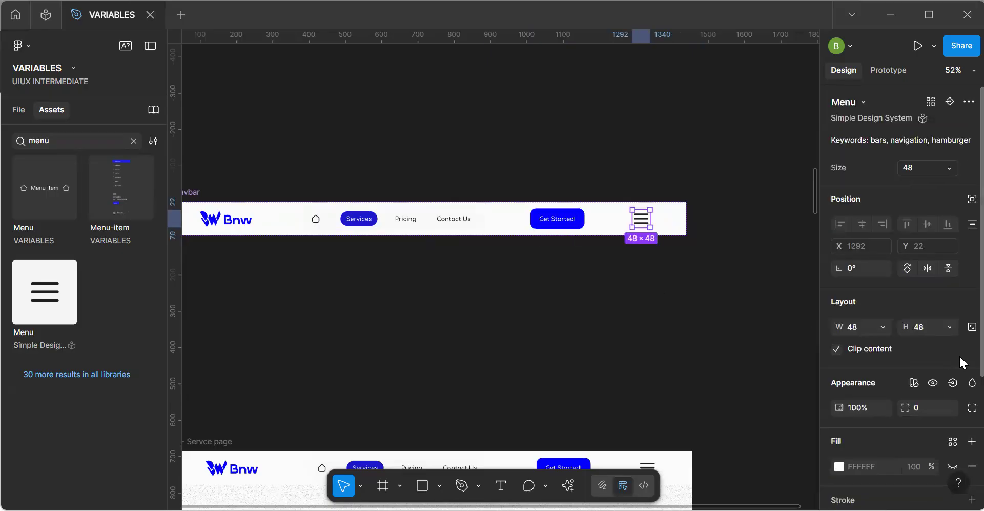
click(952, 383)
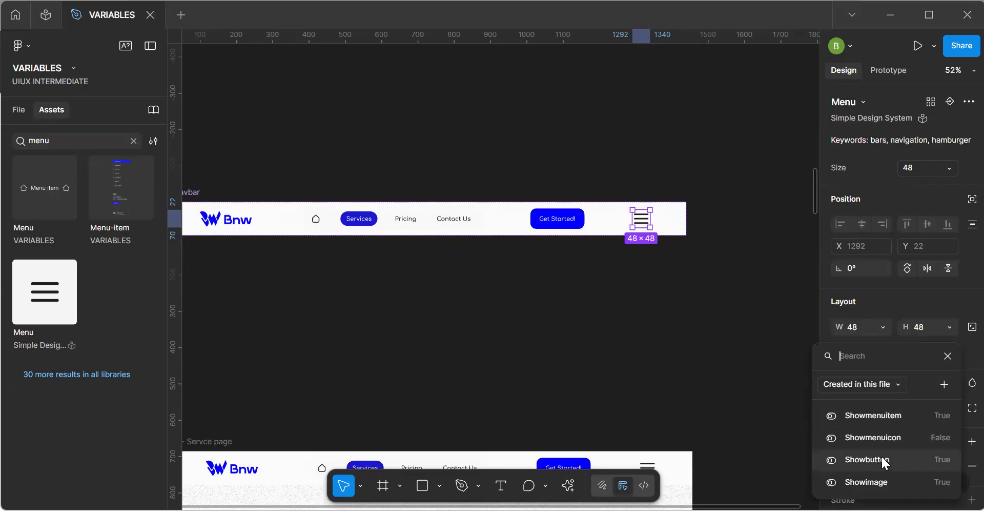
click(885, 436)
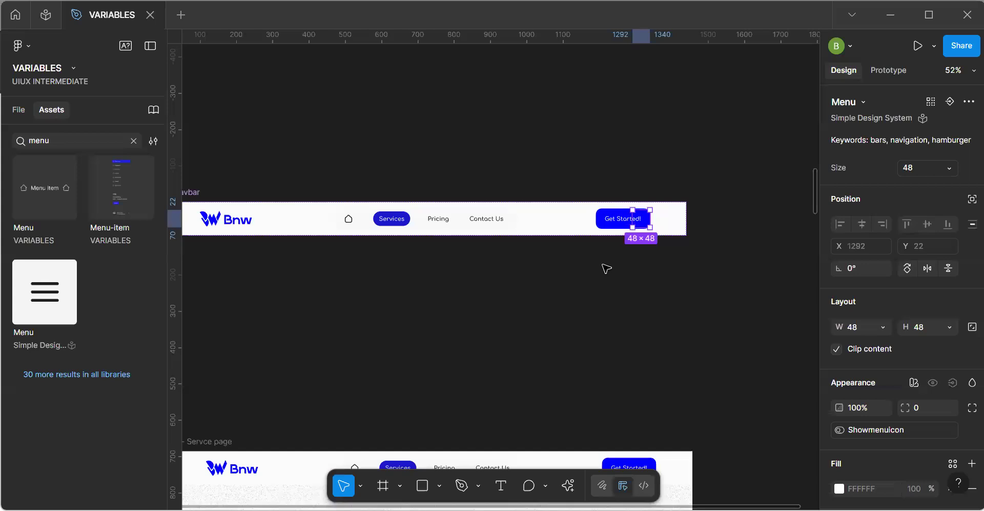
Unlock the aspect ratio of the Navbar component's logo and set its height to 43.
click(233, 226)
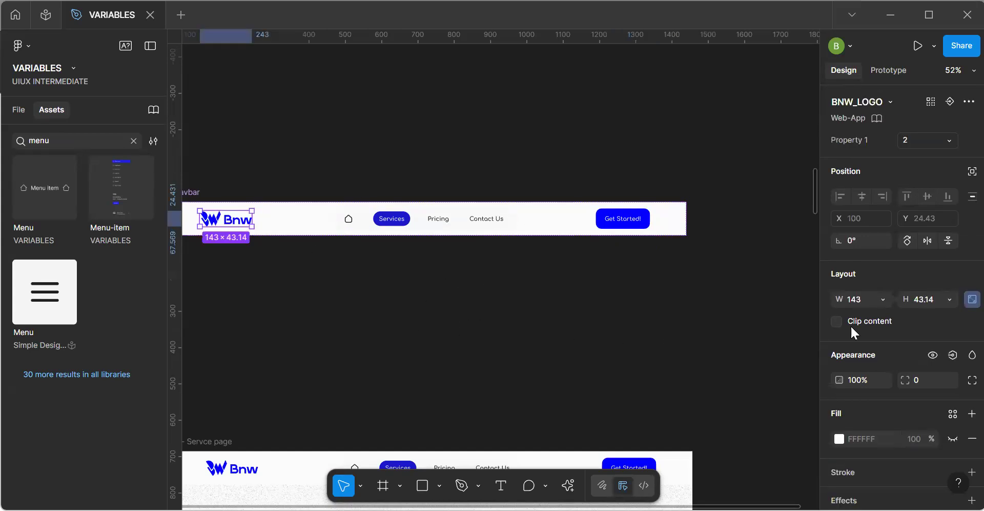
drag(924, 298, 959, 299)
click(971, 299)
click(928, 300)
key(Return)
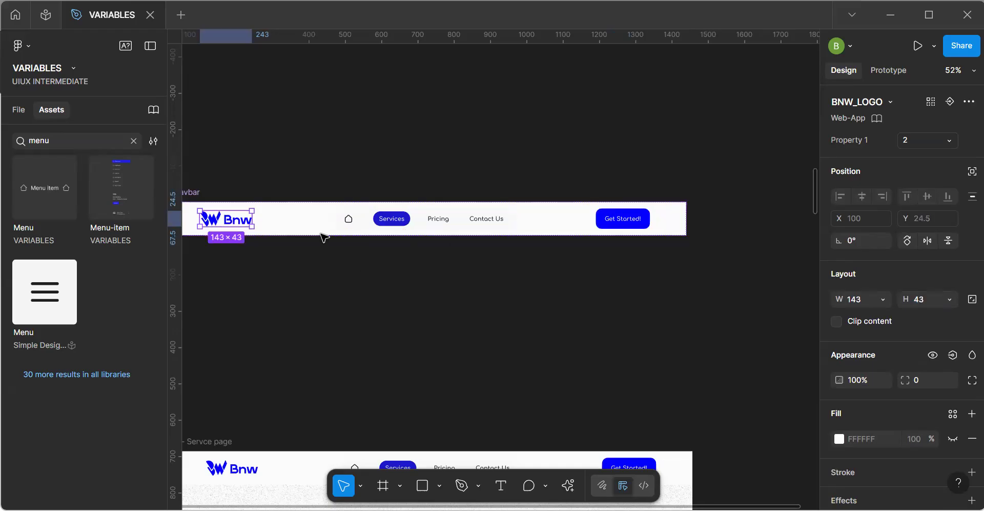
Set the BNW_LOGO instance's Property 1 to variant 1 and deselect it.
click(927, 140)
click(891, 127)
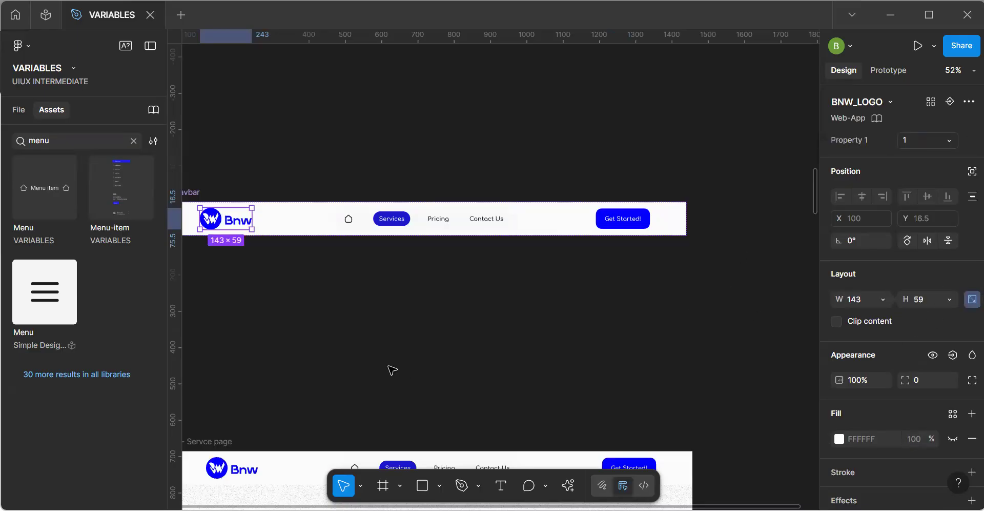
click(337, 329)
Examine the selection colors used by the Navbar's menu group and its Contact Us and Pricing items.
key(h)
drag(403, 231, 433, 190)
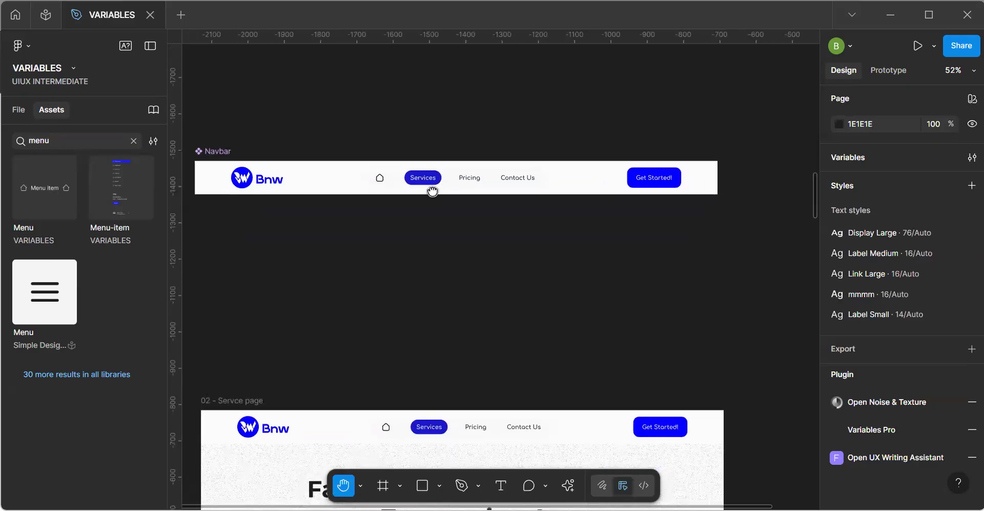
key(v)
click(221, 156)
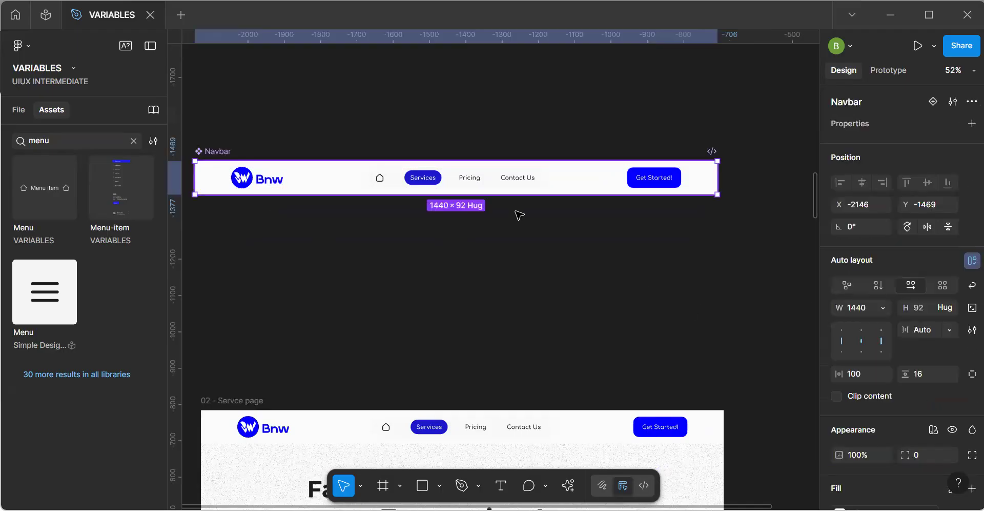
scroll(457, 180, up, 3)
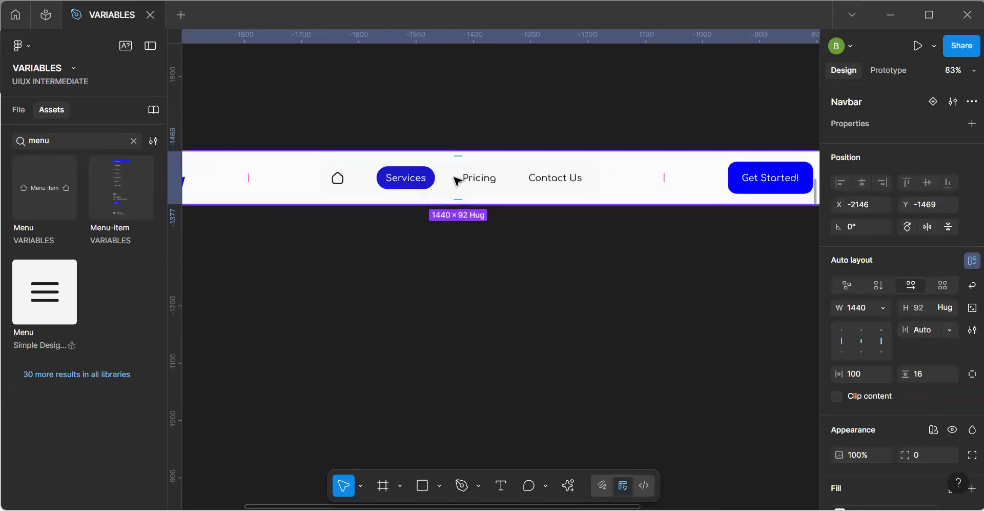
double_click(439, 183)
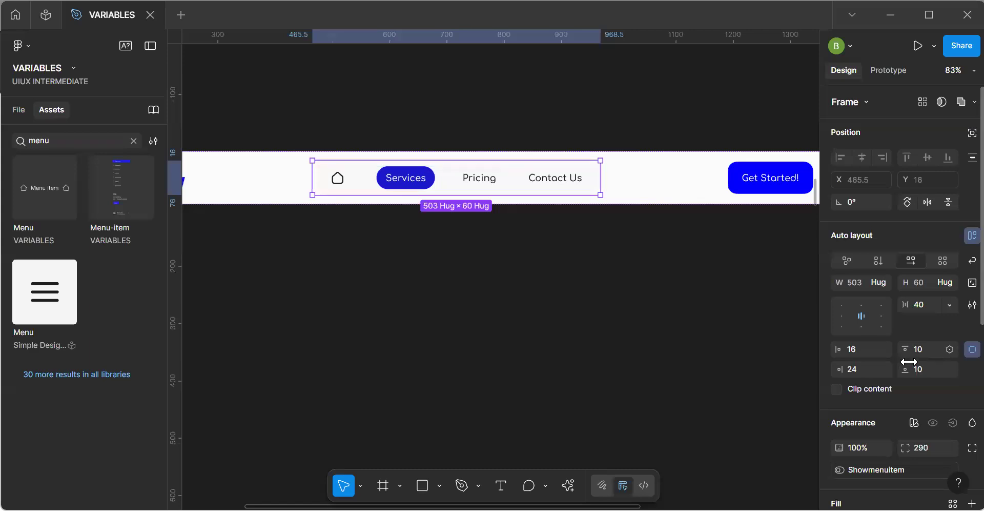
scroll(909, 361, down, 5)
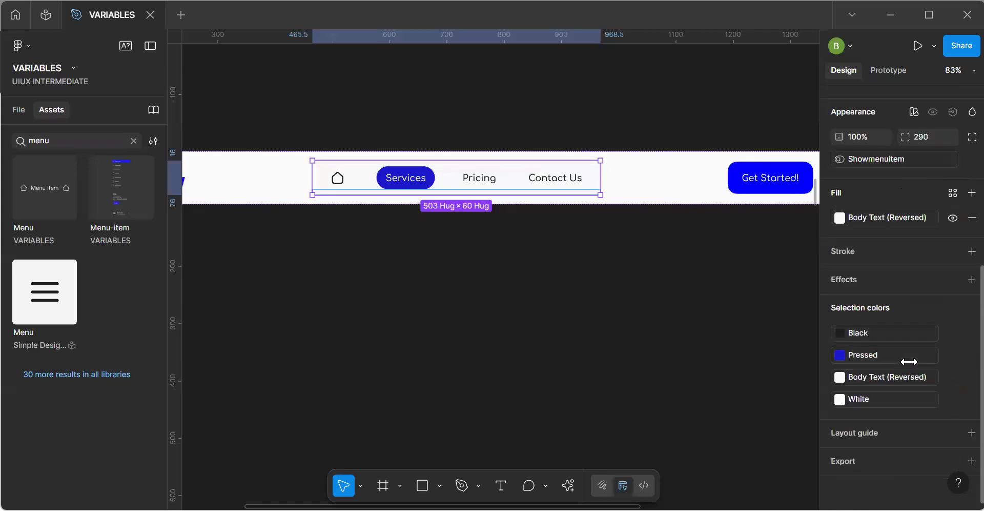
click(891, 334)
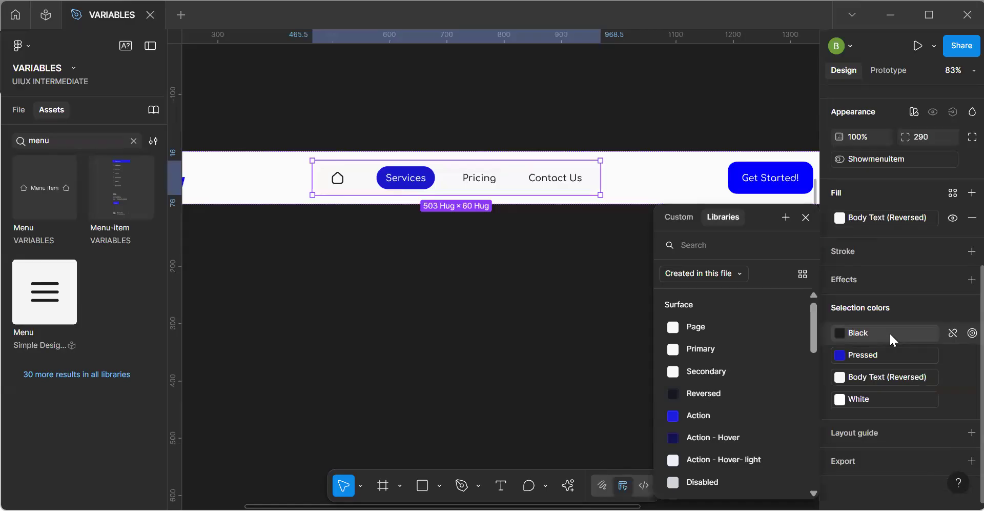
click(536, 180)
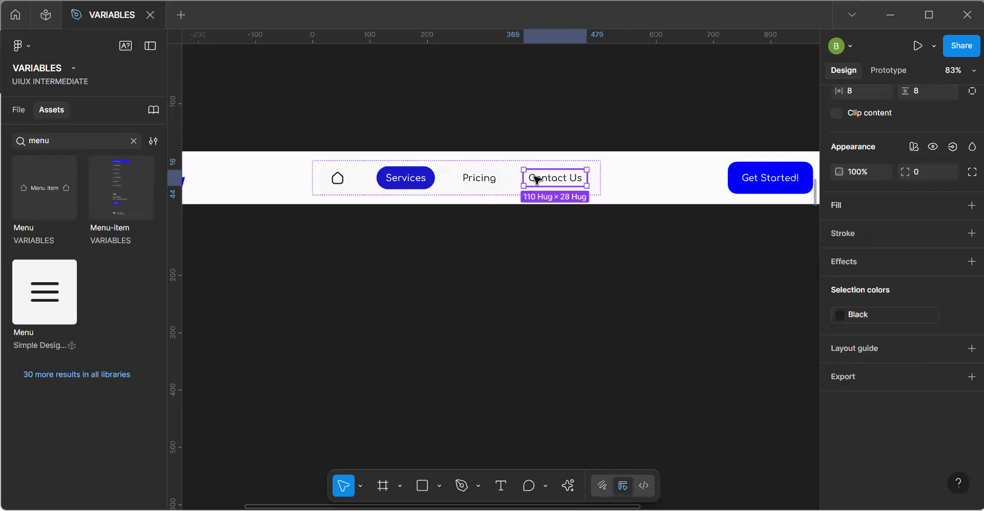
click(460, 195)
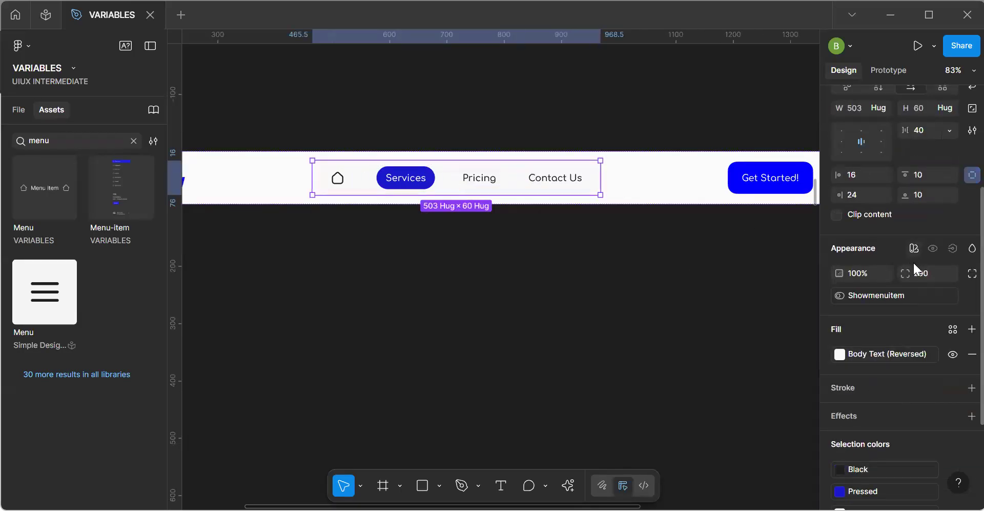
scroll(875, 378, down, 3)
click(874, 333)
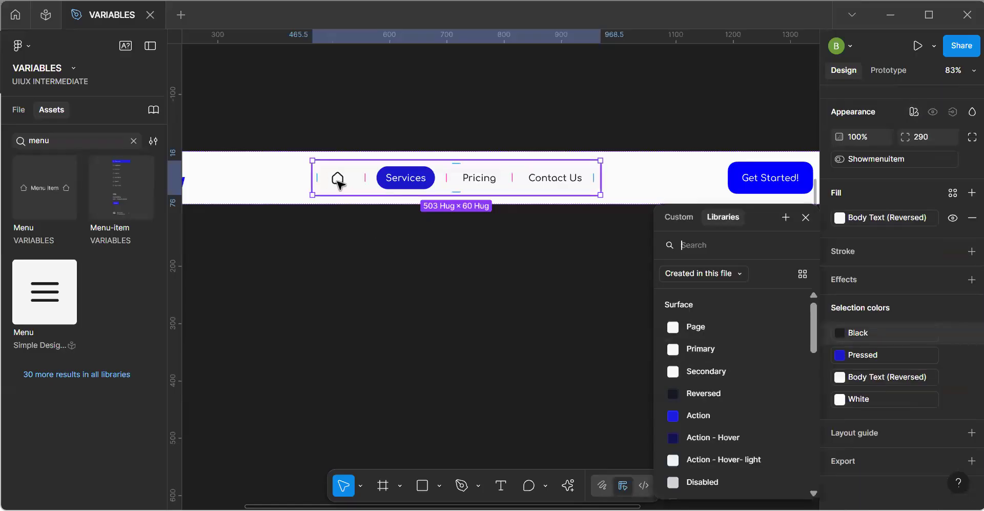
click(480, 179)
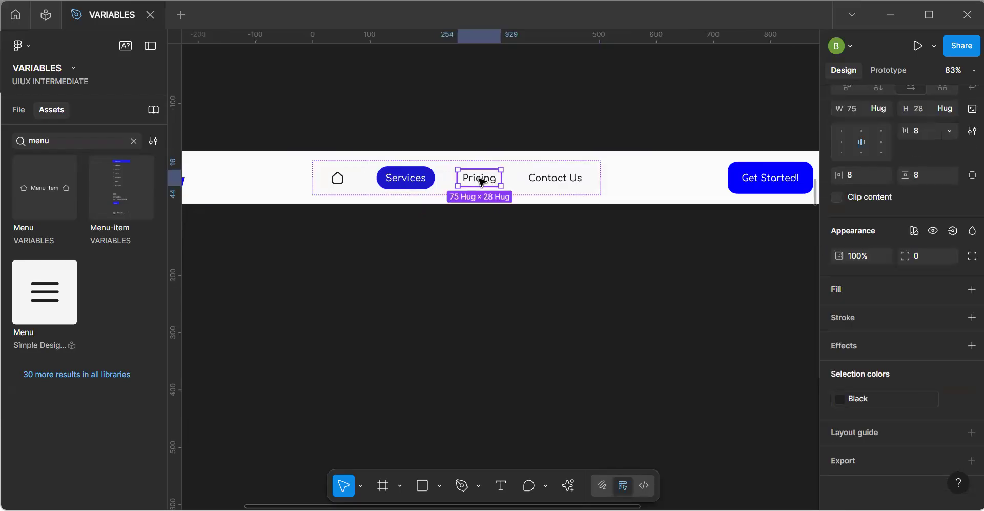
Browse this file's and all libraries' color variables for a replacement for the home icon's Black color.
click(338, 179)
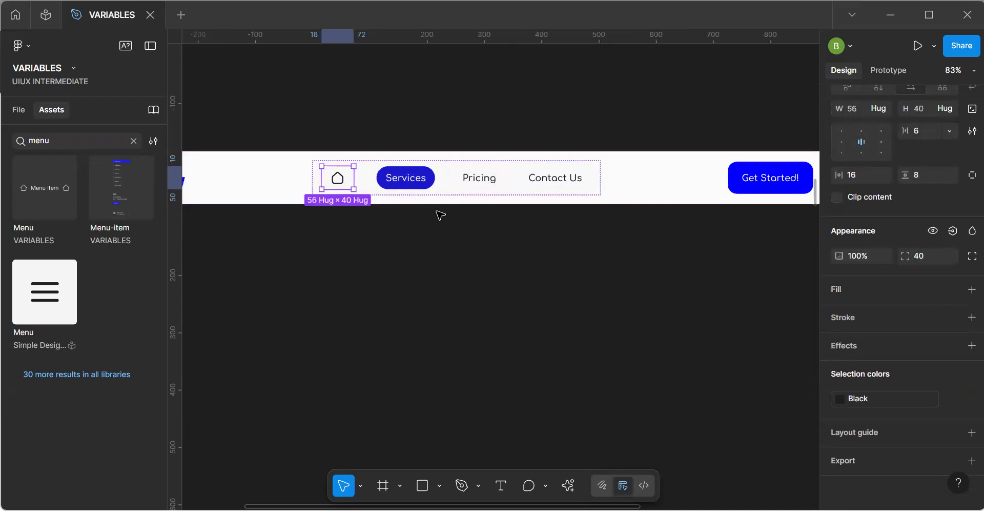
click(881, 396)
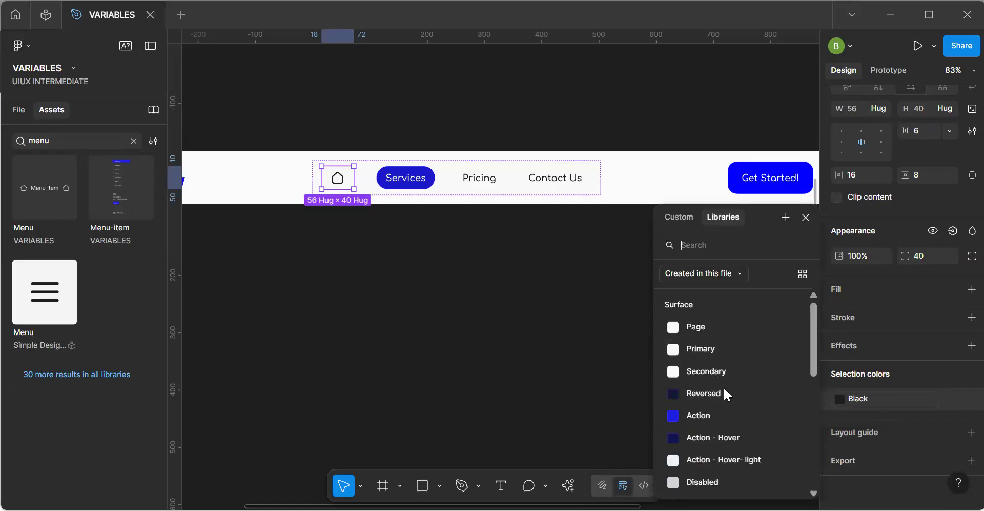
scroll(722, 393, down, 5)
scroll(723, 394, up, 5)
scroll(722, 389, down, 4)
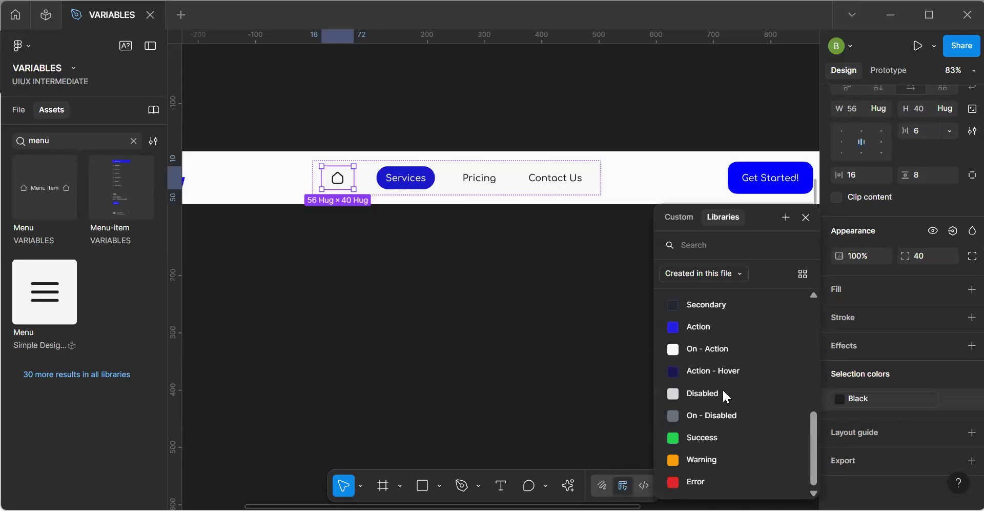
scroll(707, 289, up, 1)
click(715, 273)
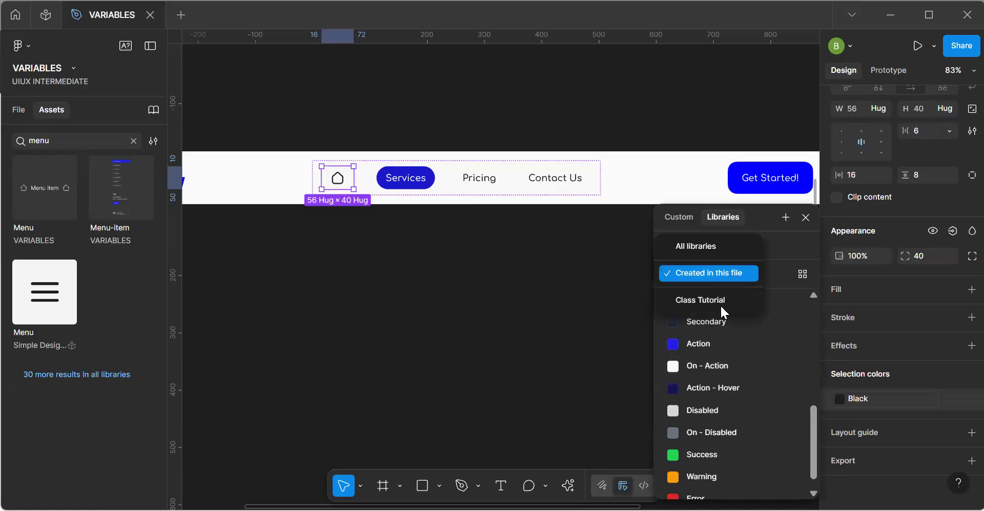
click(684, 270)
click(701, 272)
click(683, 244)
scroll(728, 389, down, 5)
scroll(727, 387, down, 7)
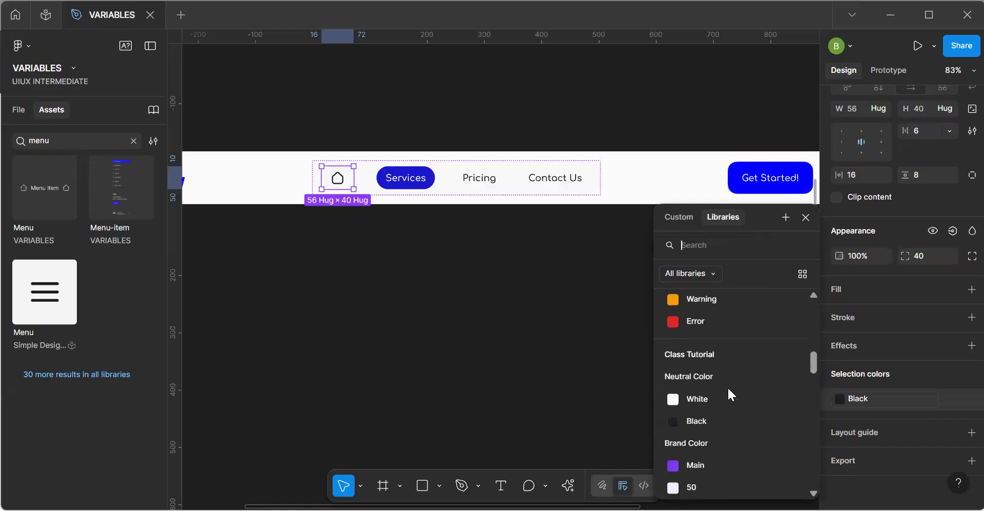
scroll(728, 387, up, 12)
click(687, 278)
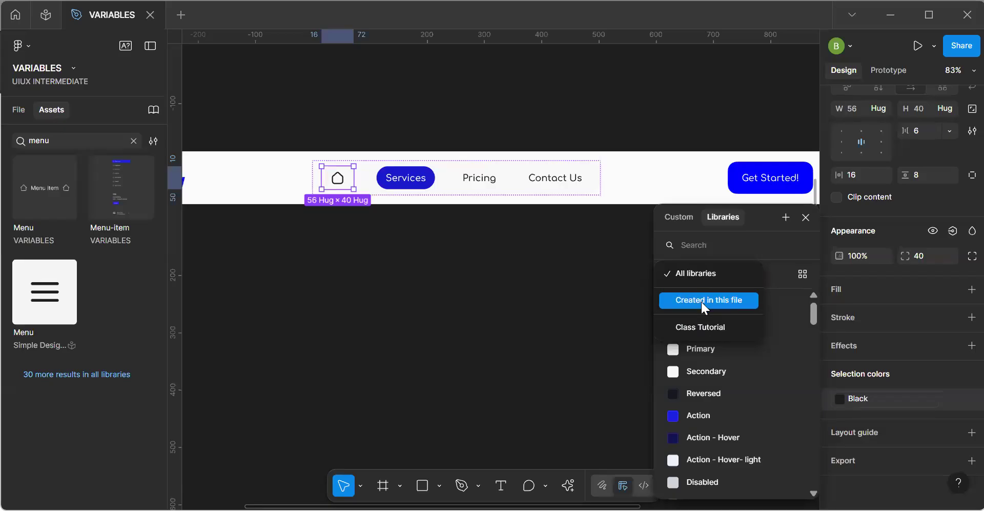
click(702, 303)
click(388, 346)
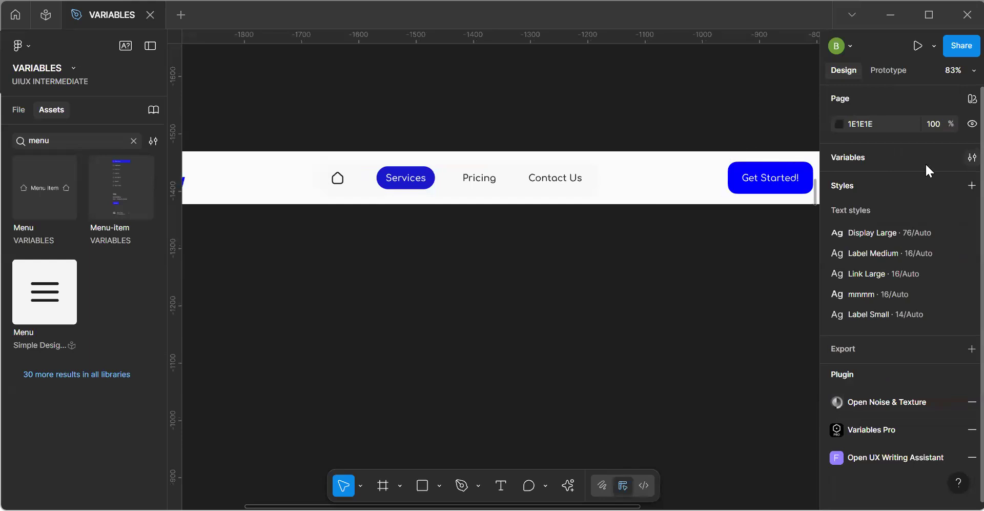
Review the color scope of all Icon variables, Primary through Error, in the Mapped collection.
click(972, 157)
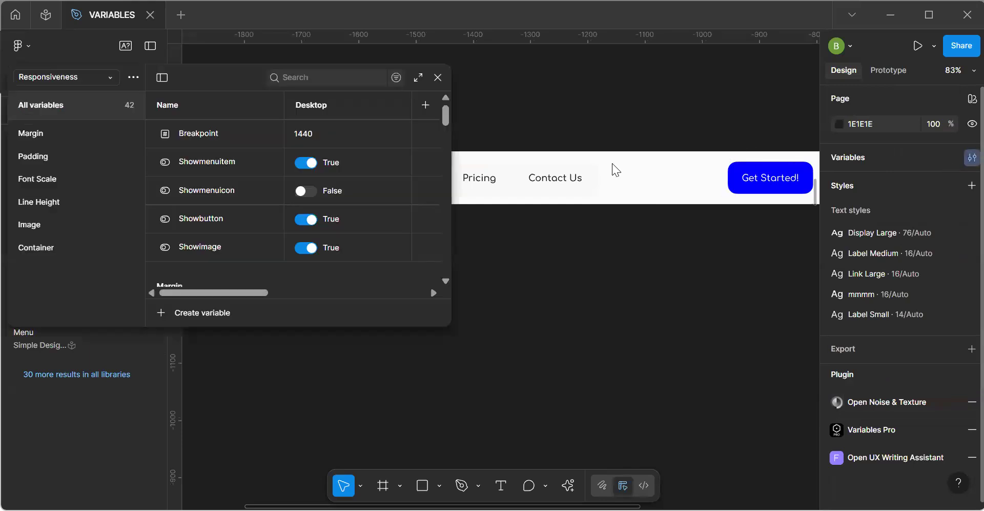
click(65, 76)
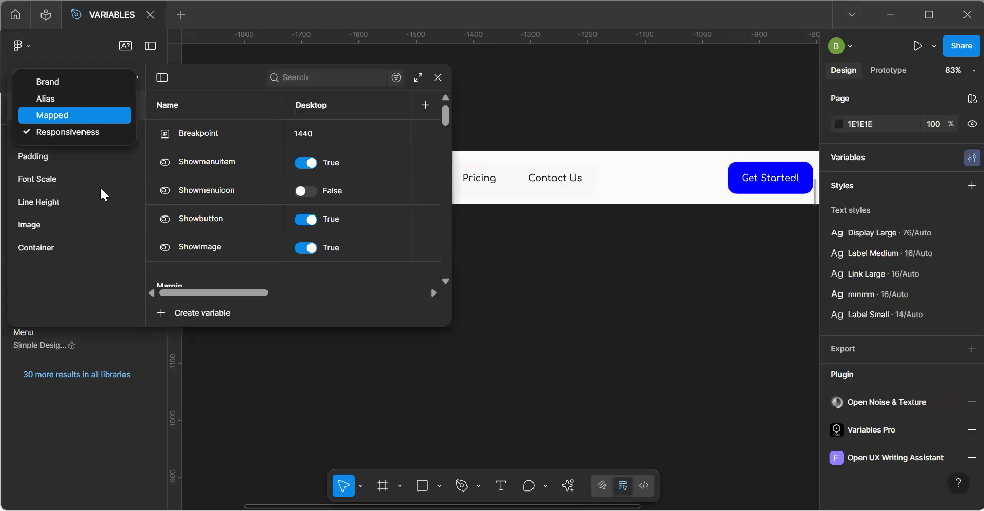
key(Return)
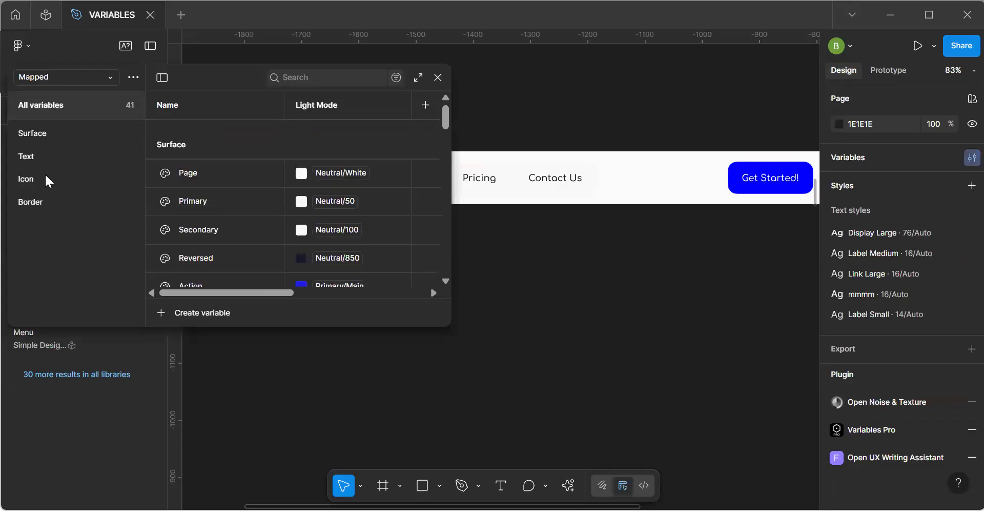
click(47, 181)
click(419, 79)
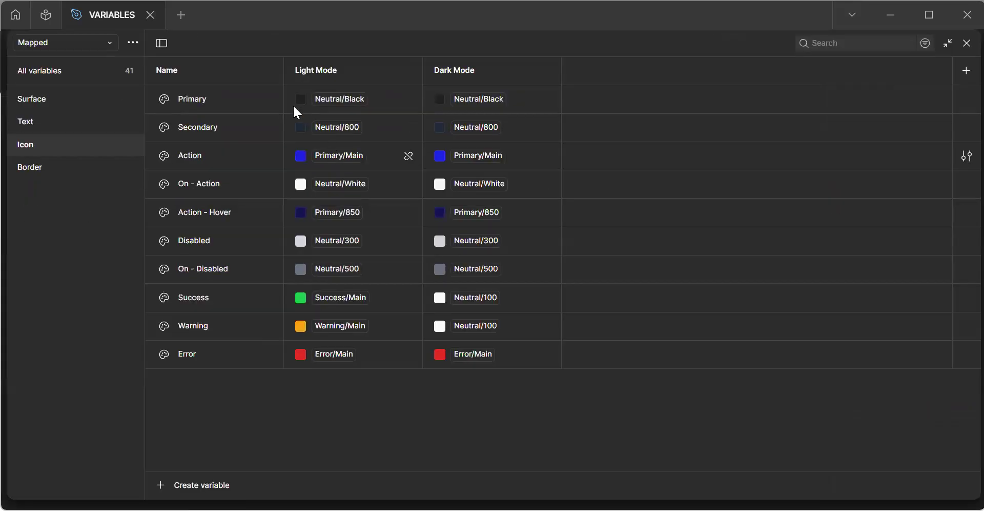
click(234, 98)
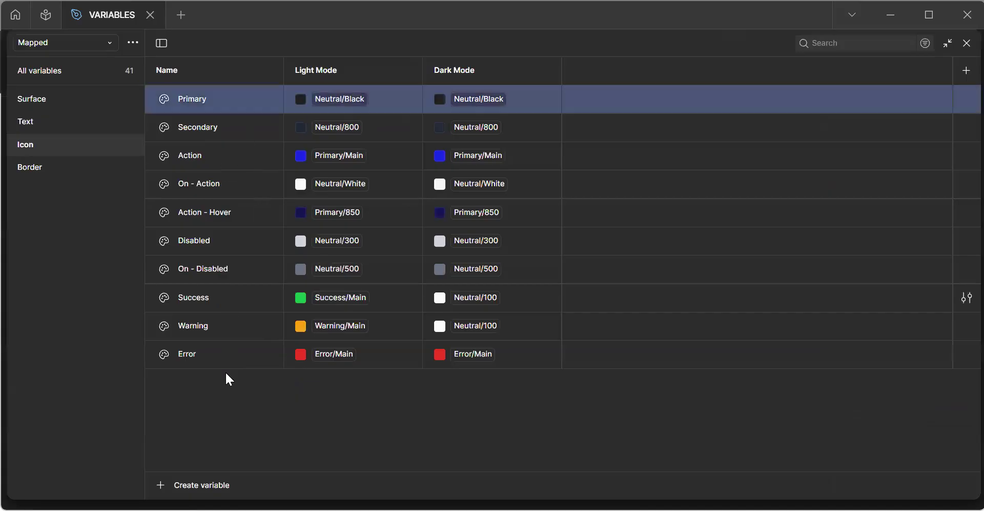
shift+click(226, 356)
right_click(222, 291)
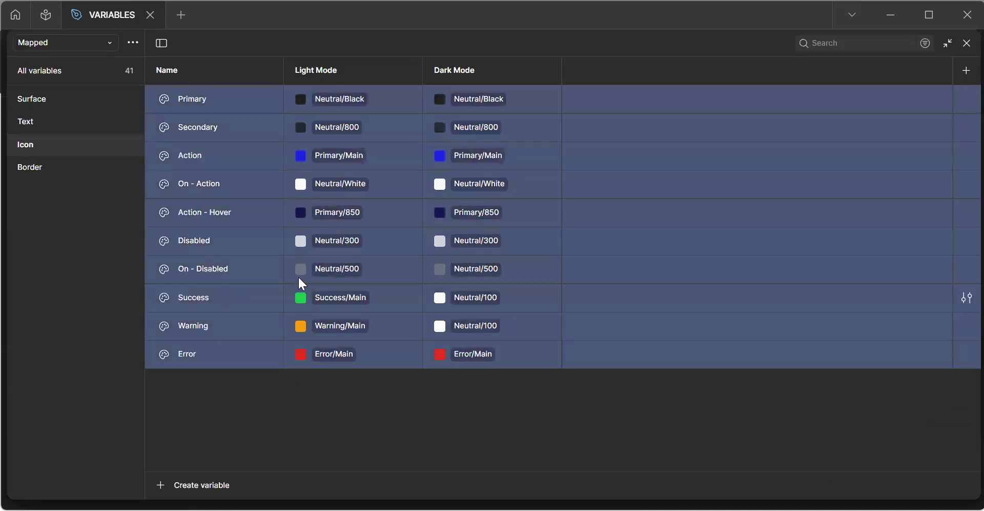
click(307, 365)
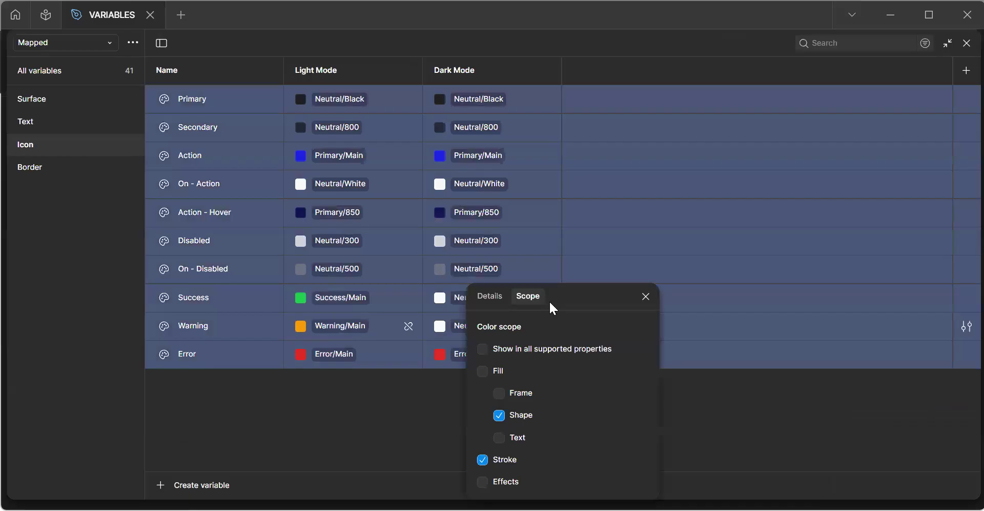
drag(574, 293, 498, 155)
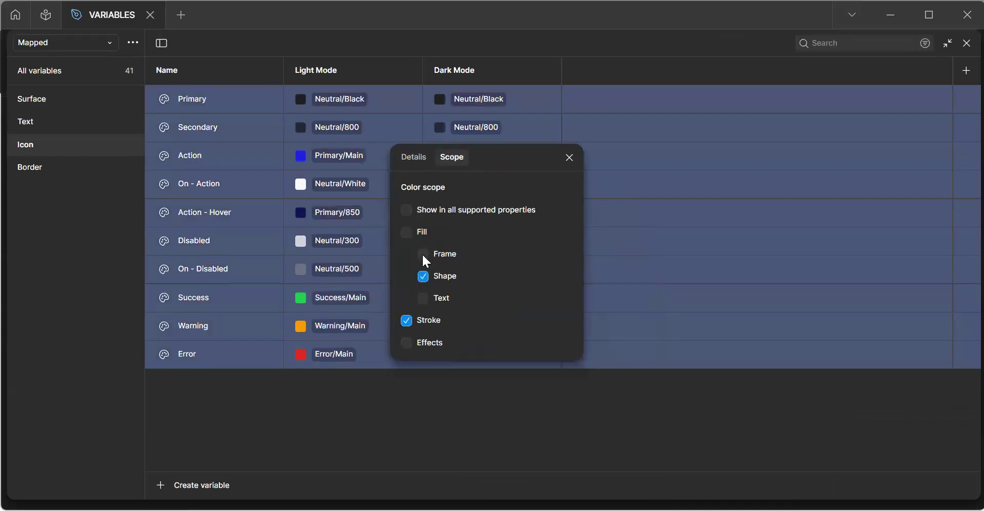
click(570, 157)
key(Escape)
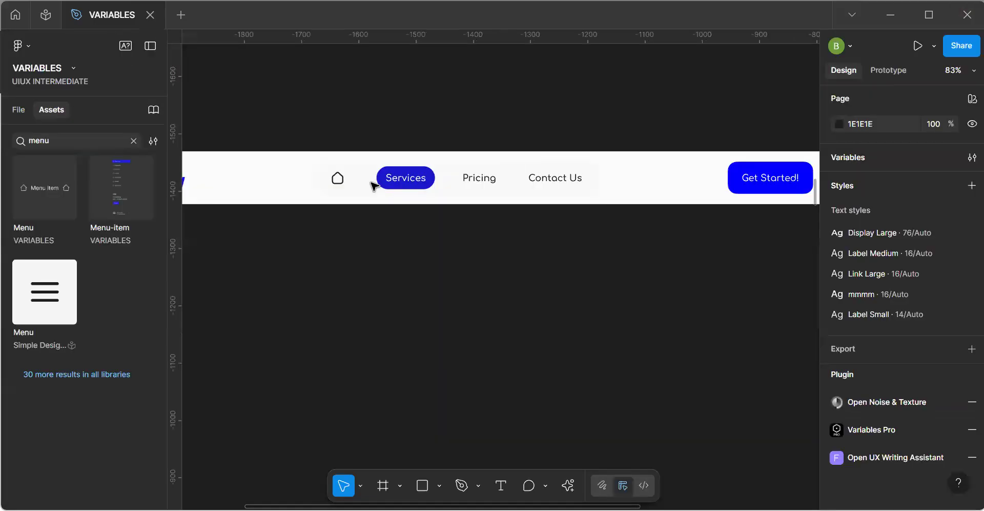
Replace the Navbar home icon's Black color with the Icon/Primary variable.
click(337, 185)
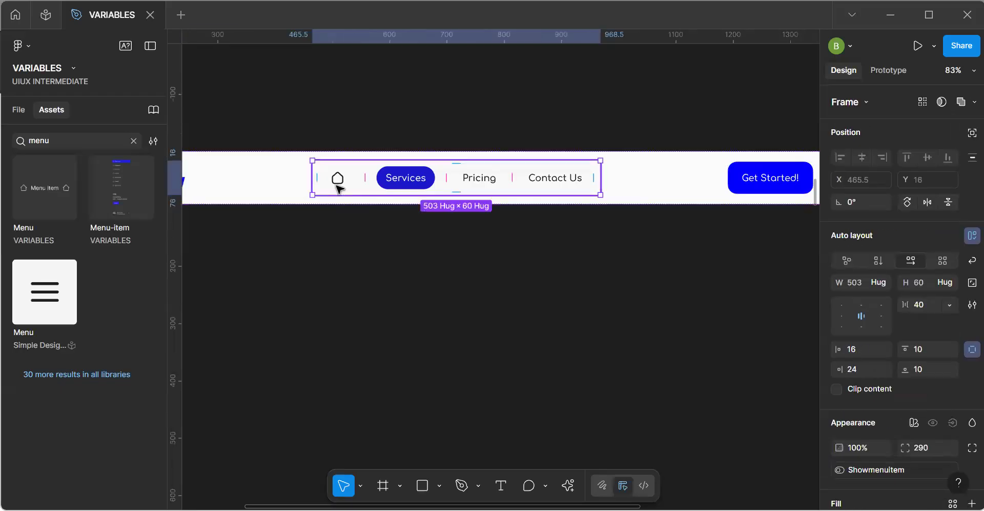
click(337, 182)
scroll(868, 392, down, 3)
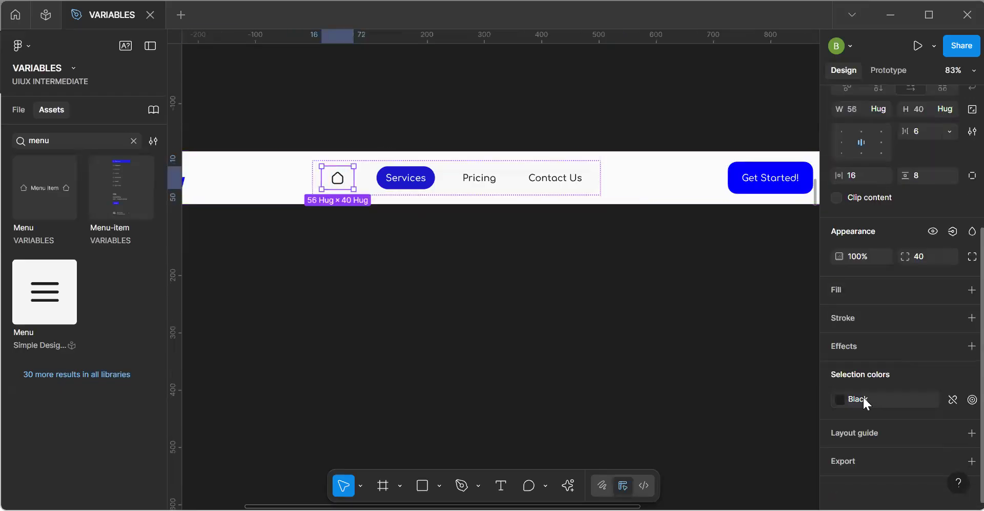
click(862, 396)
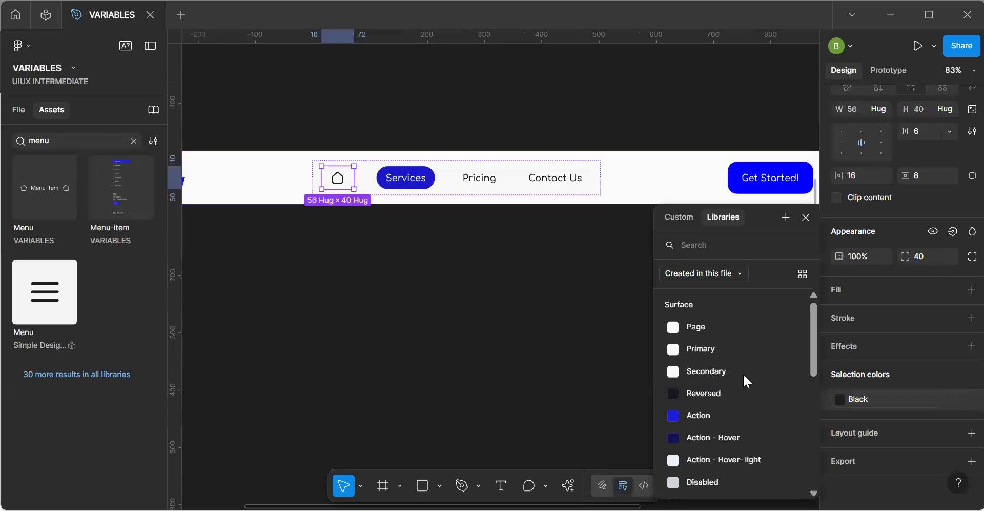
scroll(744, 378, down, 10)
scroll(744, 378, down, 5)
scroll(743, 379, up, 1)
scroll(743, 380, down, 2)
click(713, 373)
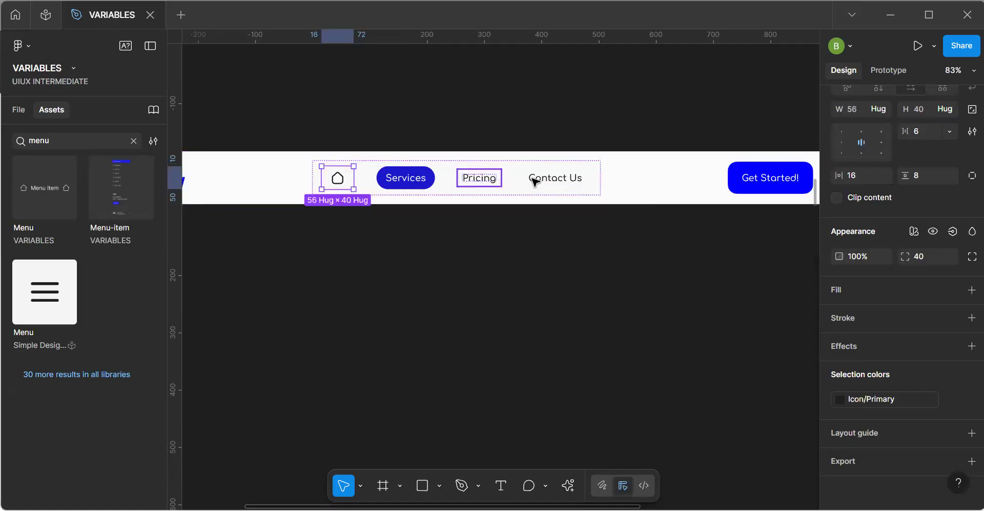
Replace the Black selection color of the whole menu group with the Text/Primary variable.
key(Escape)
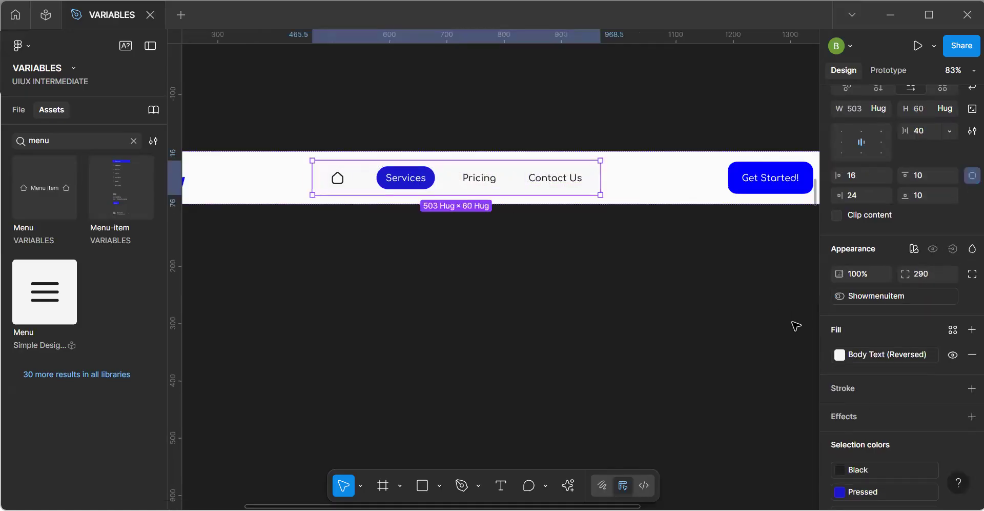
scroll(860, 400, down, 3)
click(875, 367)
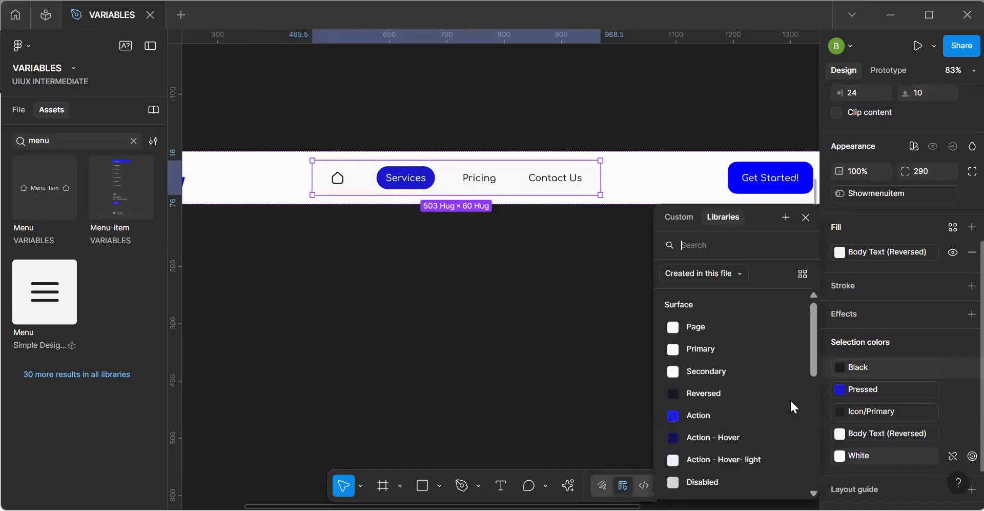
scroll(752, 365, down, 5)
scroll(752, 364, down, 5)
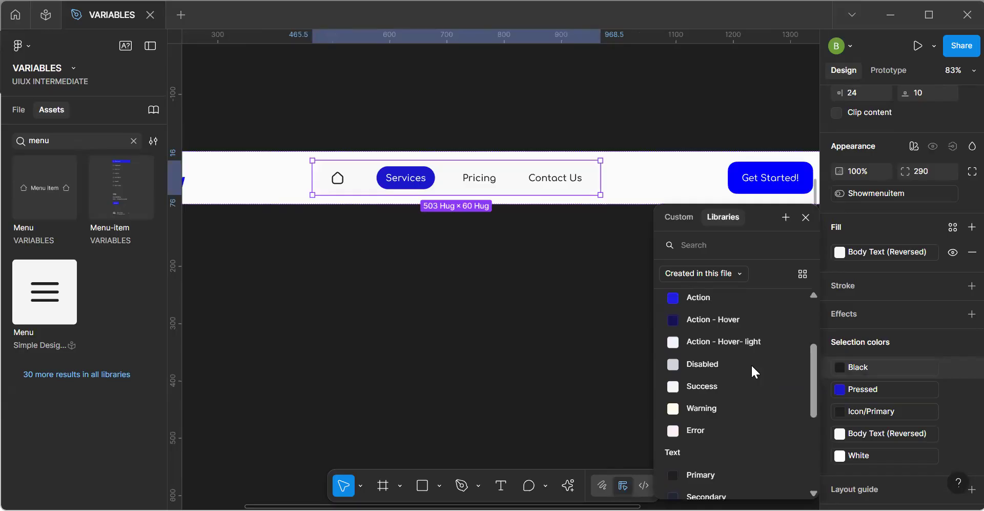
click(715, 474)
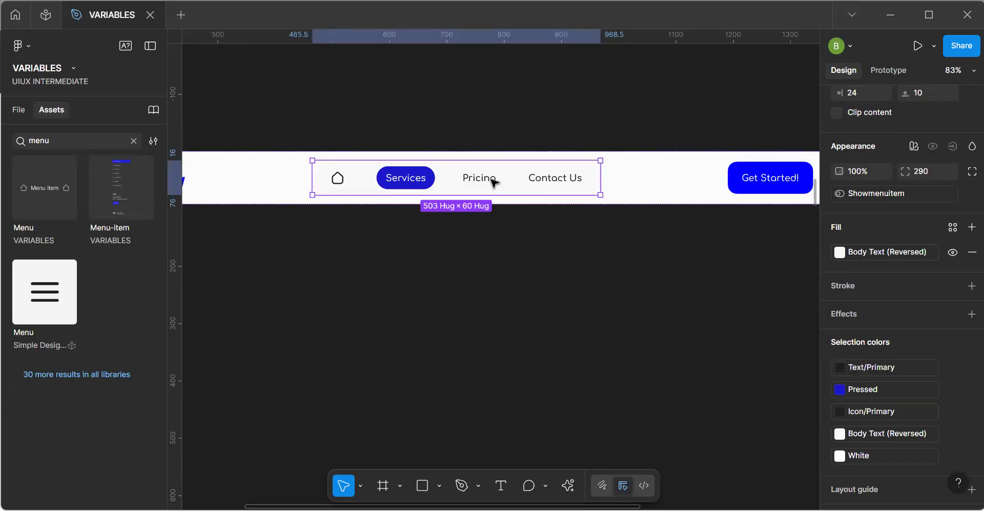
Replace the Services menu link's Pressed background color with the Surface/Action variable.
click(405, 181)
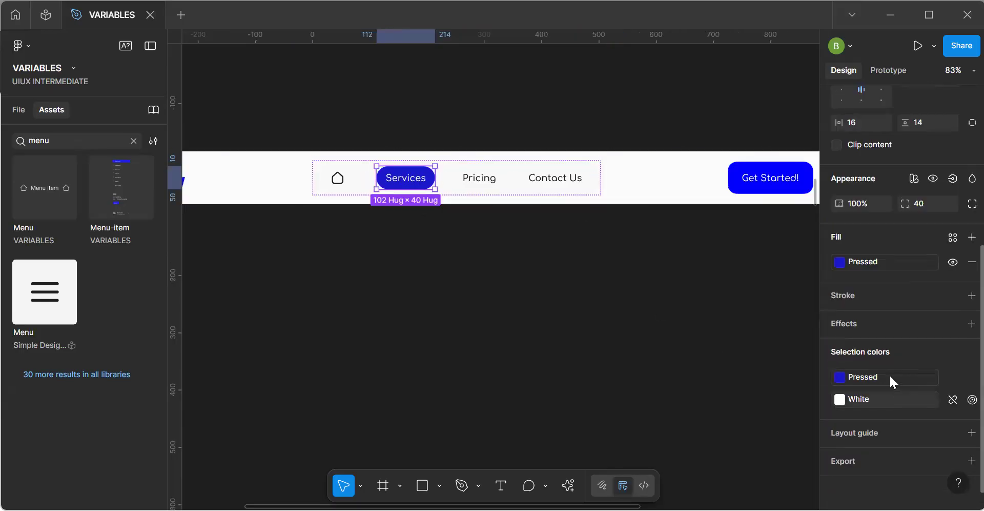
click(840, 378)
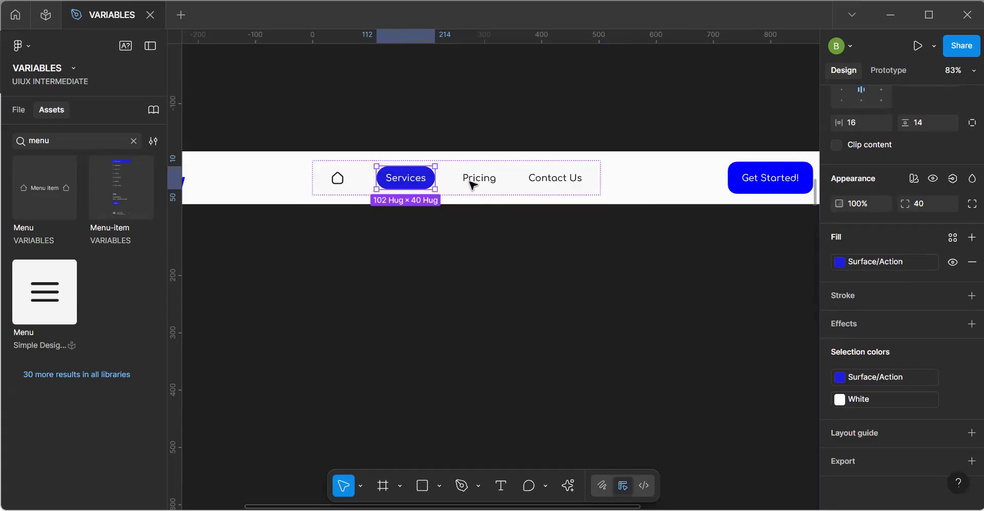
click(847, 399)
scroll(724, 386, down, 2)
scroll(724, 386, up, 3)
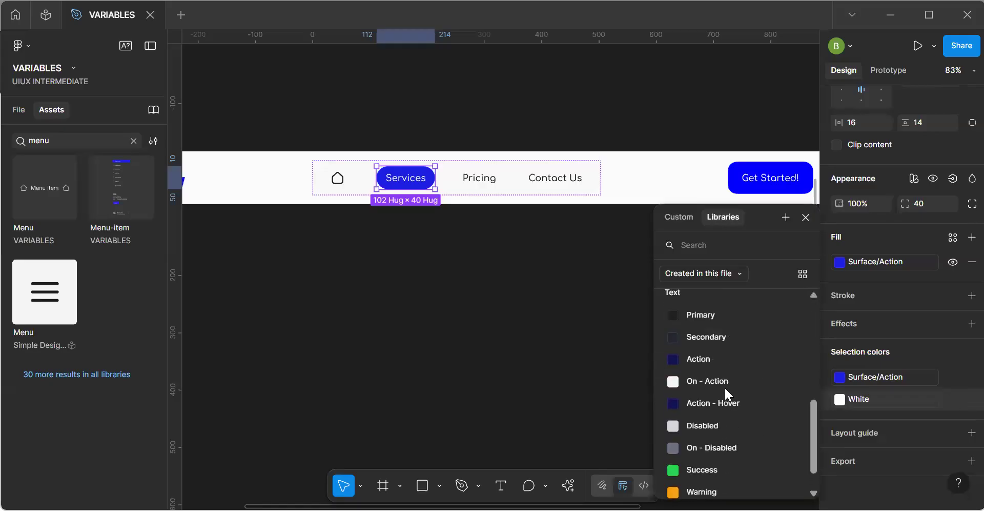
click(462, 288)
Replace the Brand color of the Navbar's Get Started! button with the Surface/Action variable.
click(755, 186)
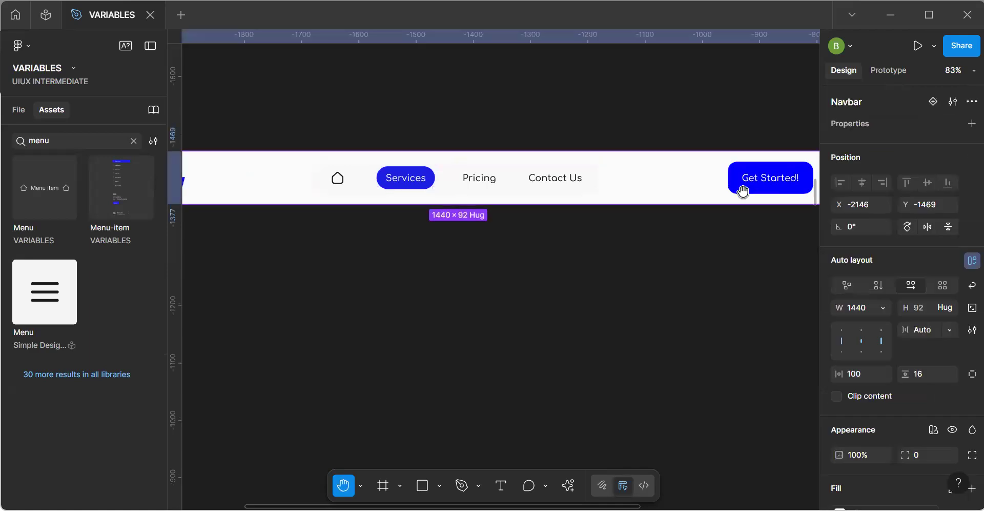
drag(668, 200, 581, 207)
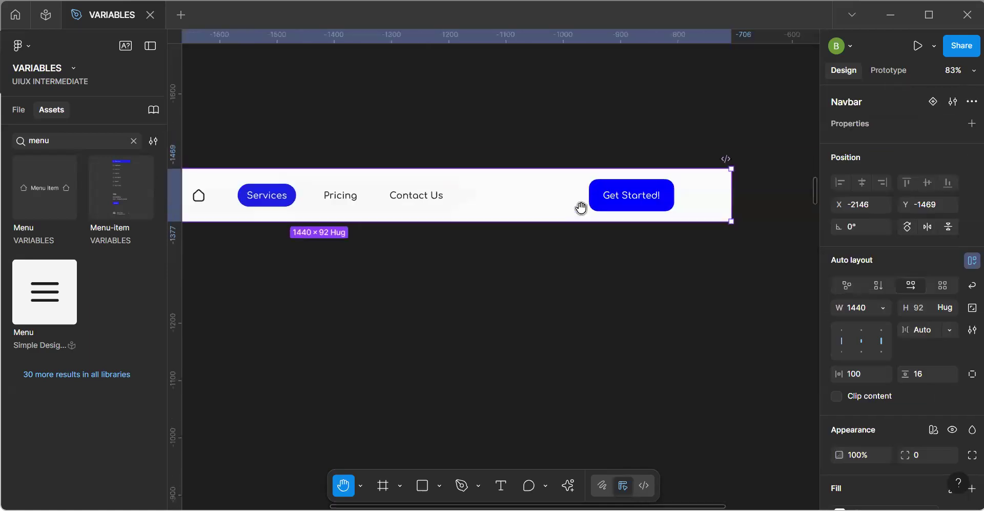
click(625, 201)
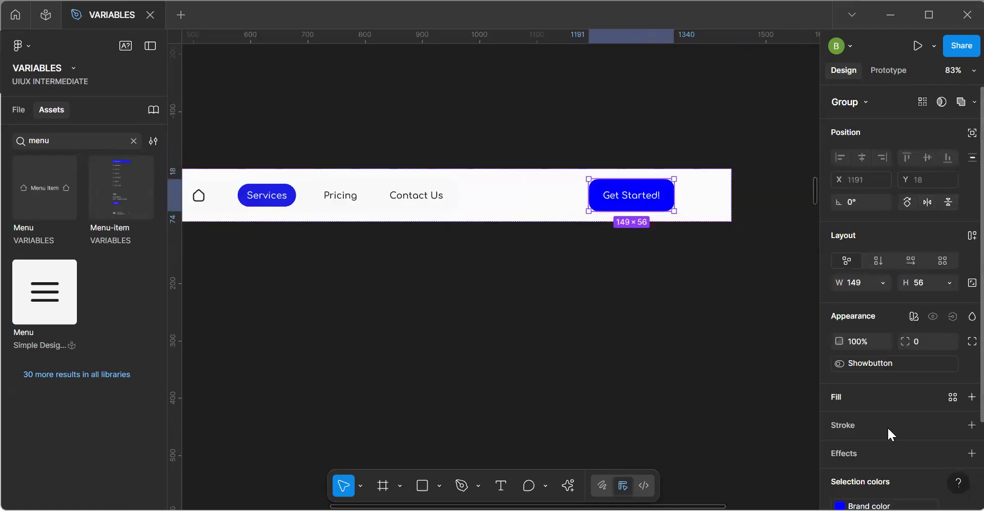
scroll(887, 426, down, 3)
scroll(888, 428, down, 1)
click(840, 404)
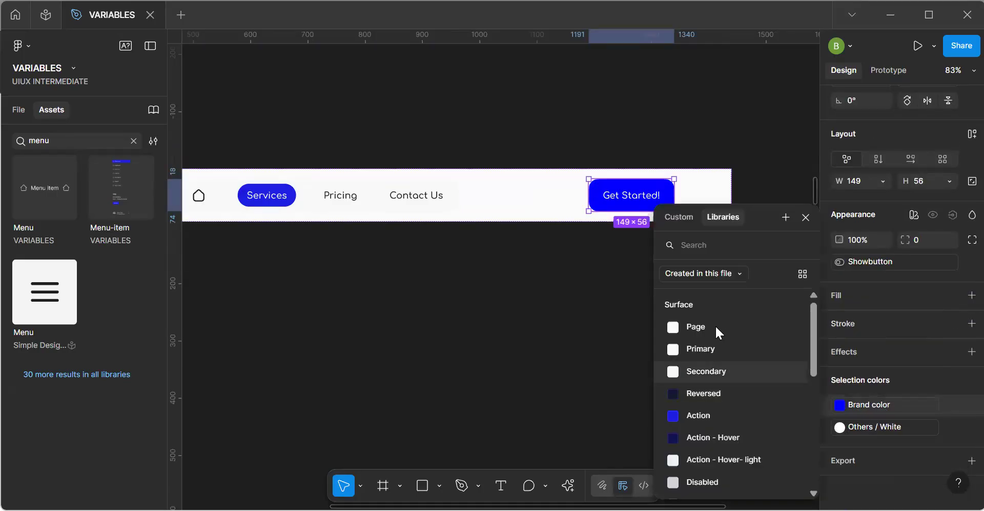
click(715, 414)
Replace the Get Started! button's Others / White label color with the Text/On - Action variable.
click(839, 404)
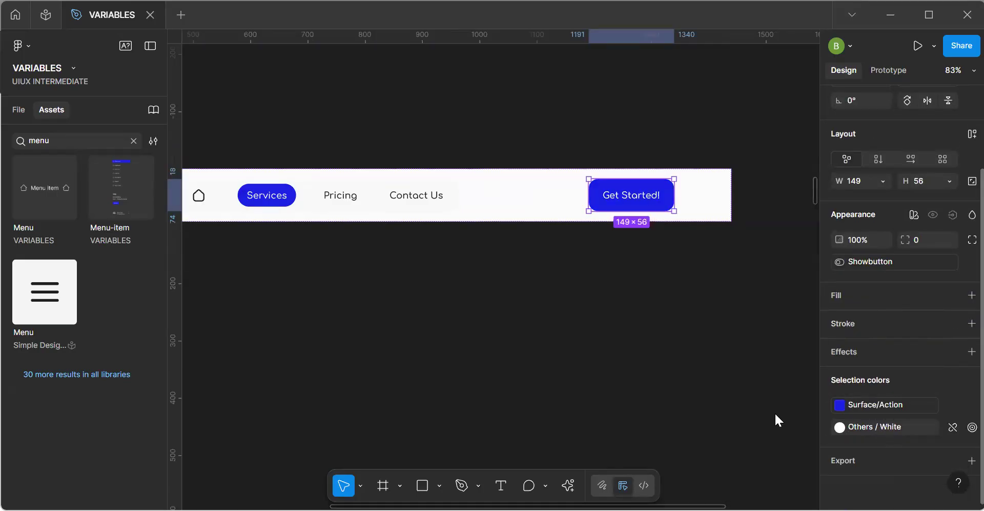
scroll(691, 405, down, 5)
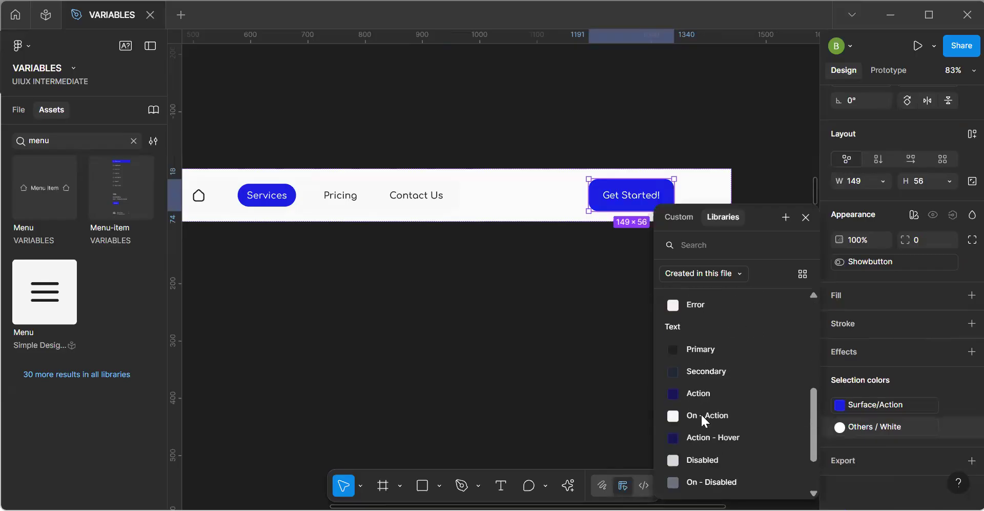
click(702, 415)
click(514, 355)
Link the Navbar component's background fill to a color variable created in this file.
scroll(513, 354, down, 4)
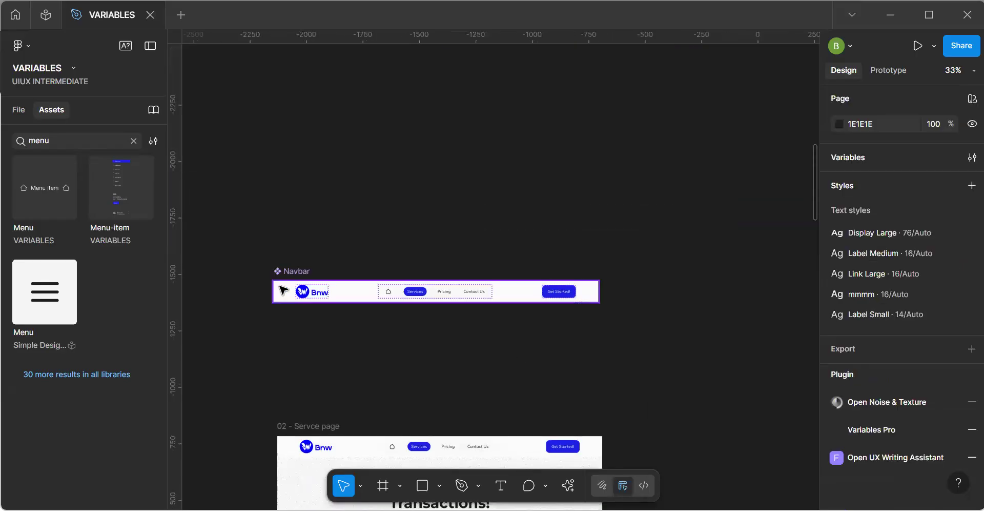
click(523, 297)
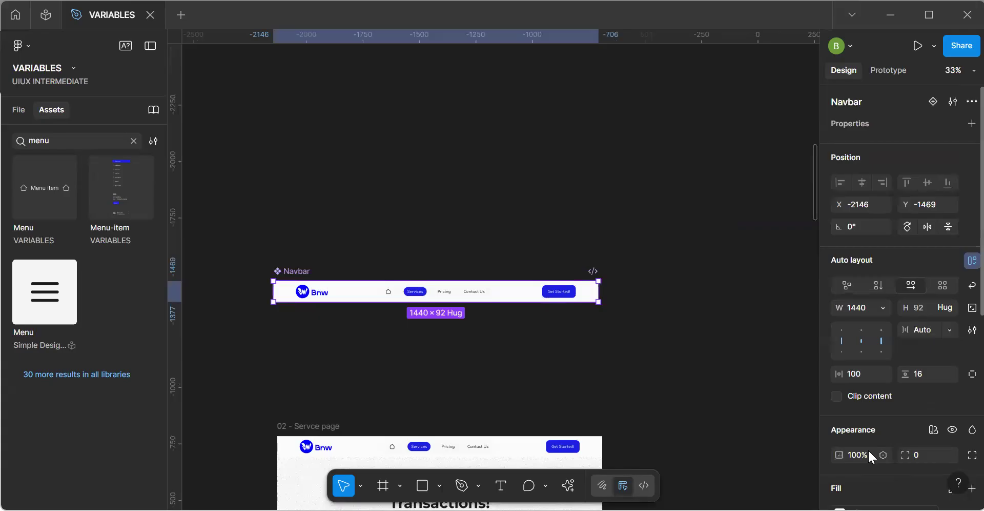
scroll(868, 448, down, 4)
click(900, 383)
click(720, 333)
click(458, 367)
Place a copy of the Servce page's Main Content hero section on the empty canvas beside the page.
key(space)
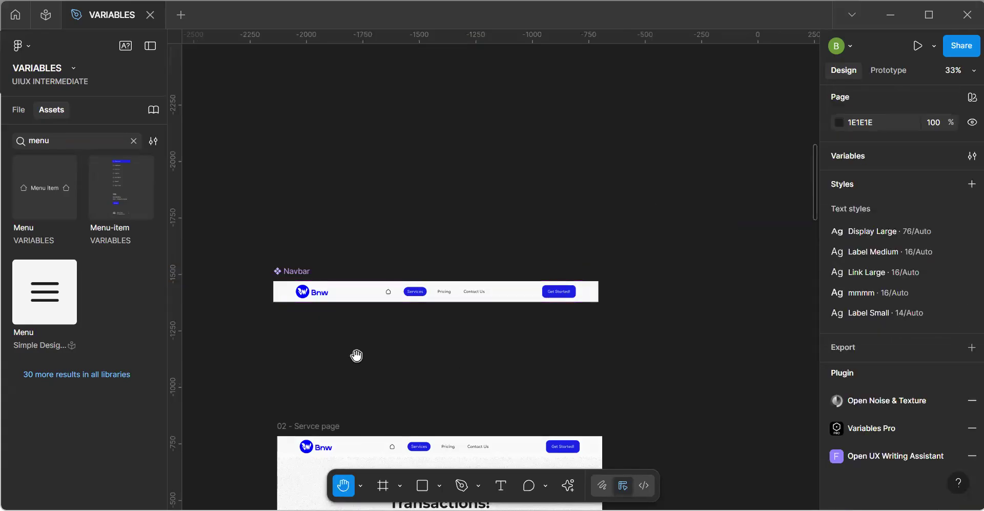
scroll(359, 247, down, 3)
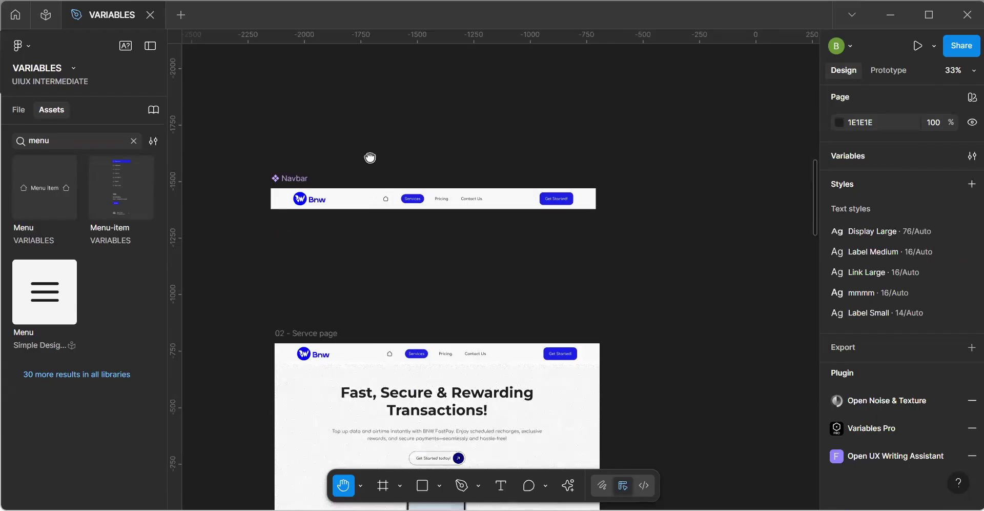
scroll(386, 193, down, 5)
scroll(425, 235, down, 3)
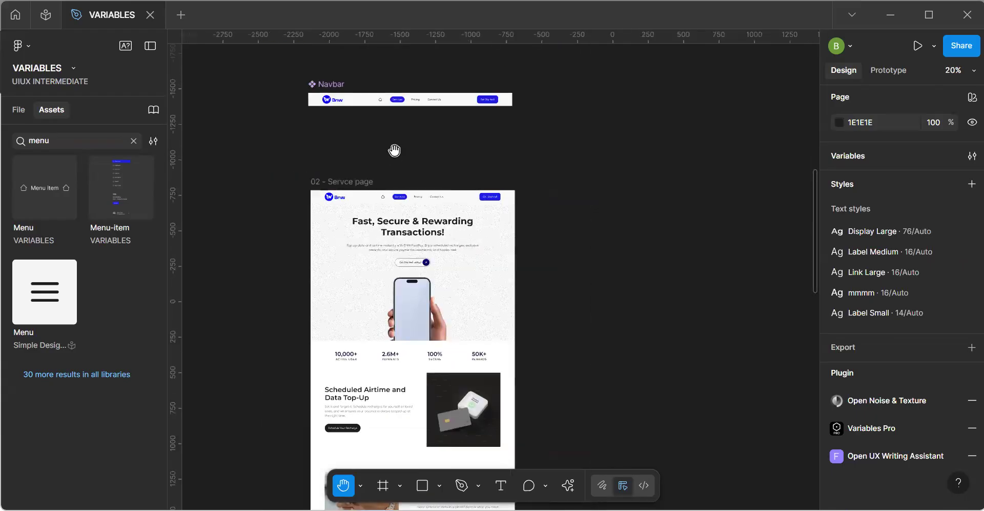
scroll(374, 184, up, 1)
key(v)
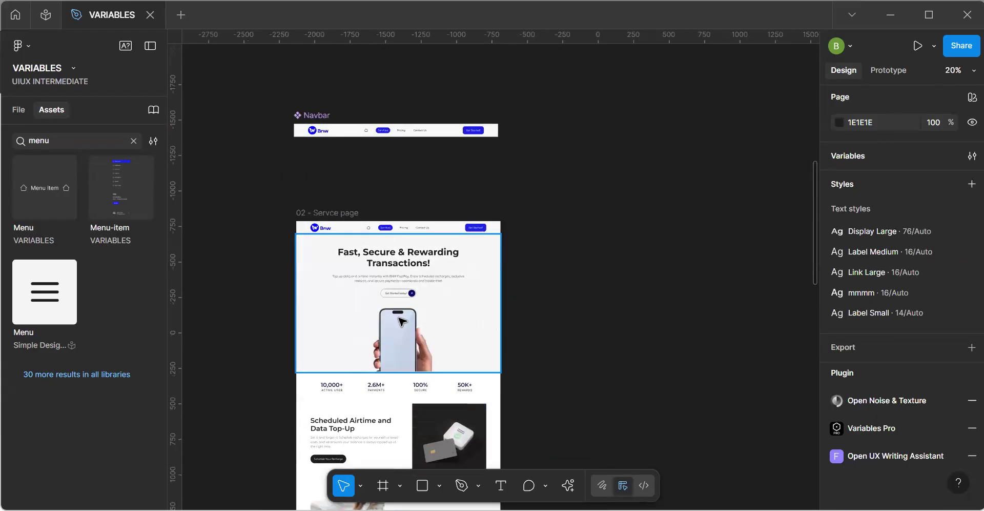
click(430, 352)
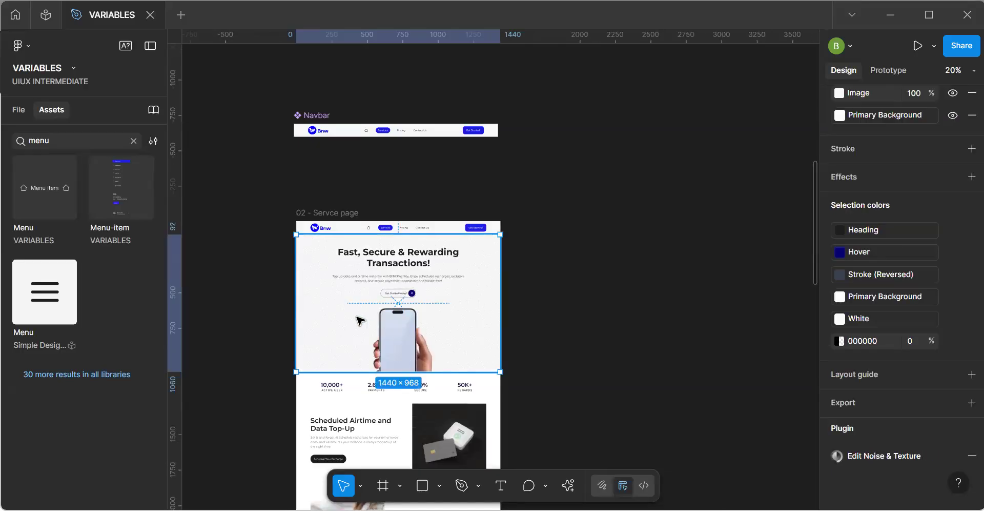
scroll(360, 320, up, 3)
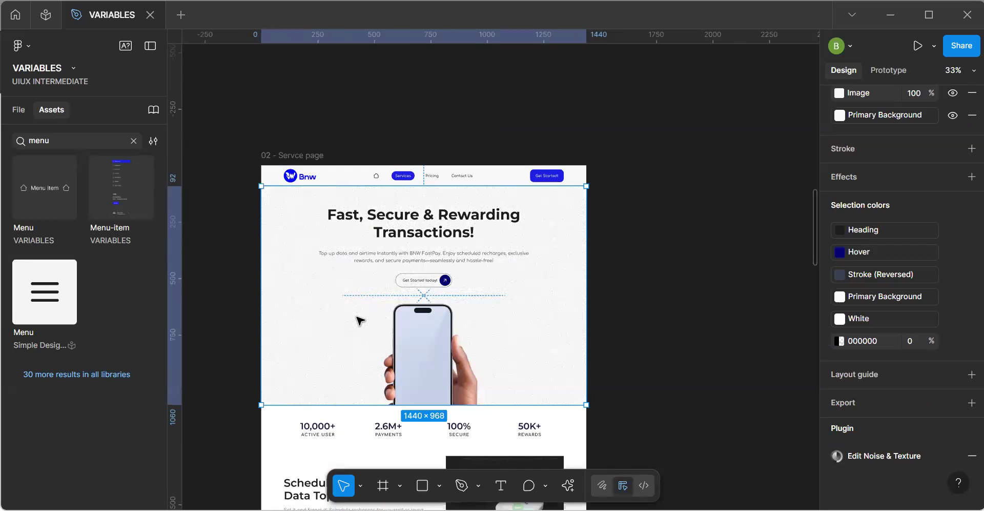
drag(350, 324, 758, 267)
key(space)
drag(677, 254, 331, 220)
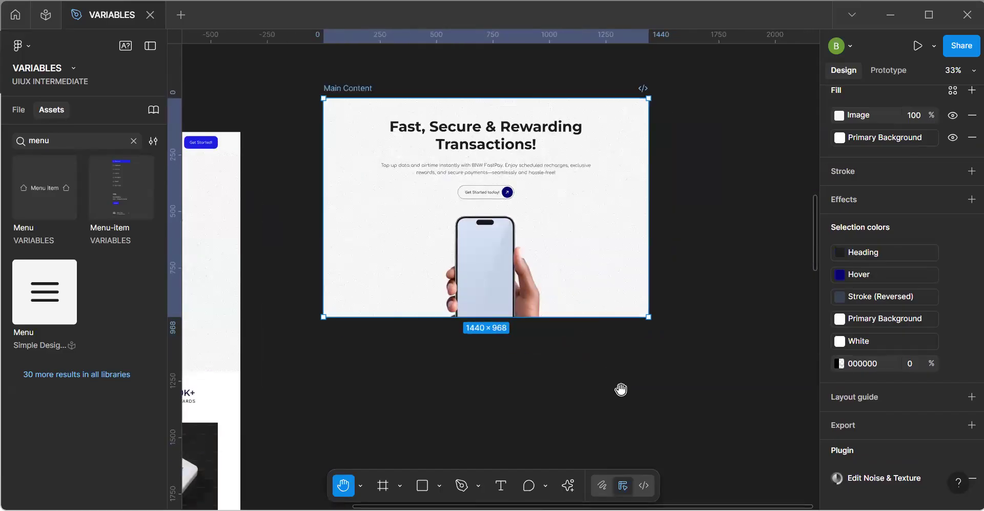
Draw a new frame below the copied hero section and set it to the iPad Pro 12.9" preset, 1024 × 1366.
key(f)
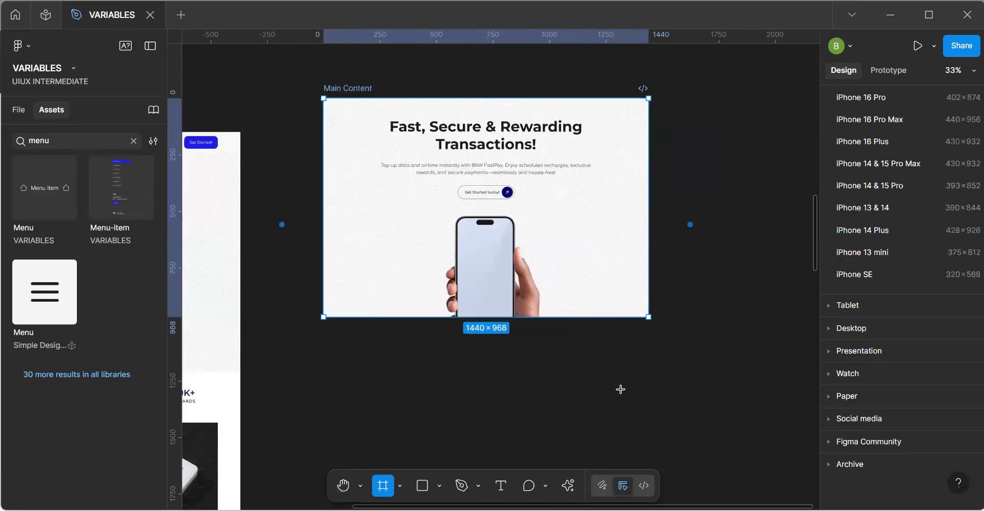
mouse_move(643, 364)
mouse_down()
mouse_move(706, 434)
mouse_move(569, 420)
mouse_move(538, 434)
mouse_up()
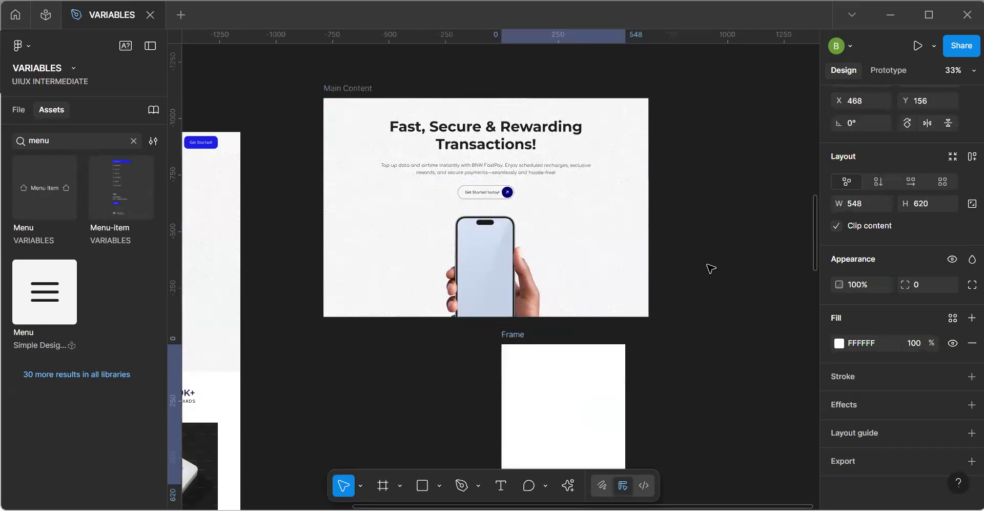
scroll(955, 186, up, 3)
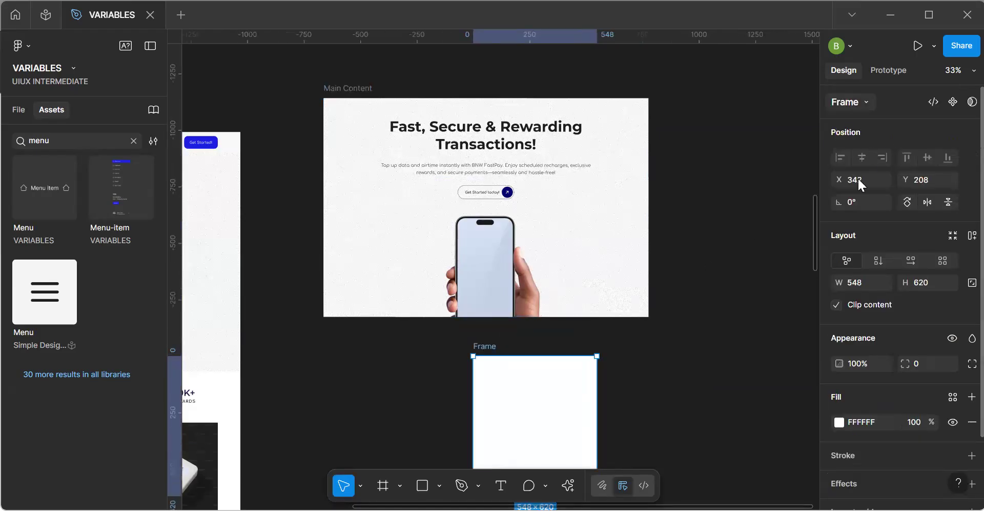
click(852, 103)
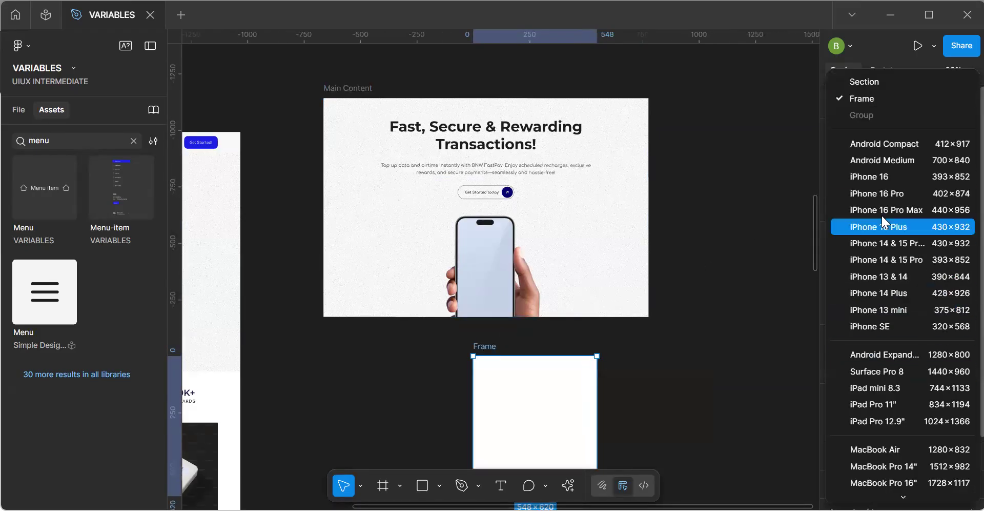
scroll(882, 219, down, 4)
click(882, 306)
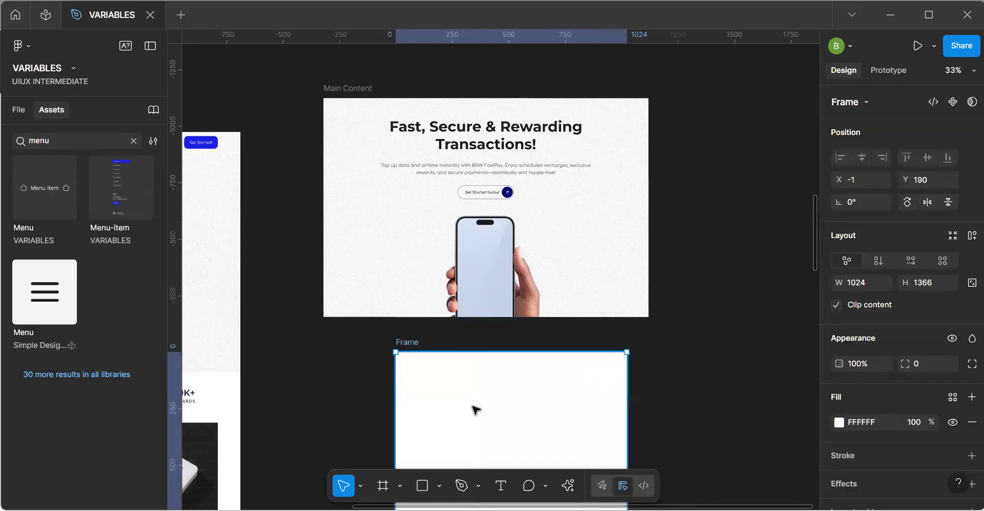
Rename the new iPad-sized frame as Tablet.
key(alt+1)
key(ctrl+r)
text(Table)
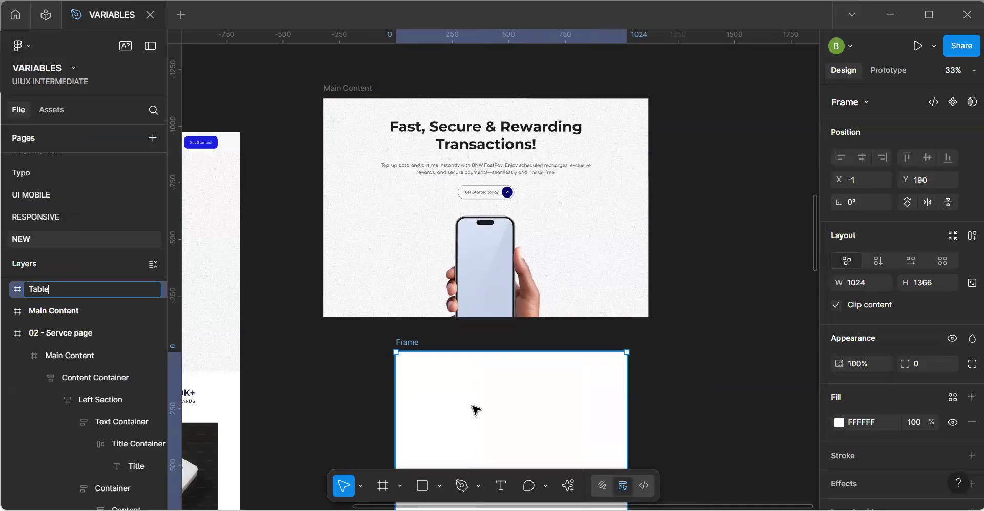
text(t)
key(Return)
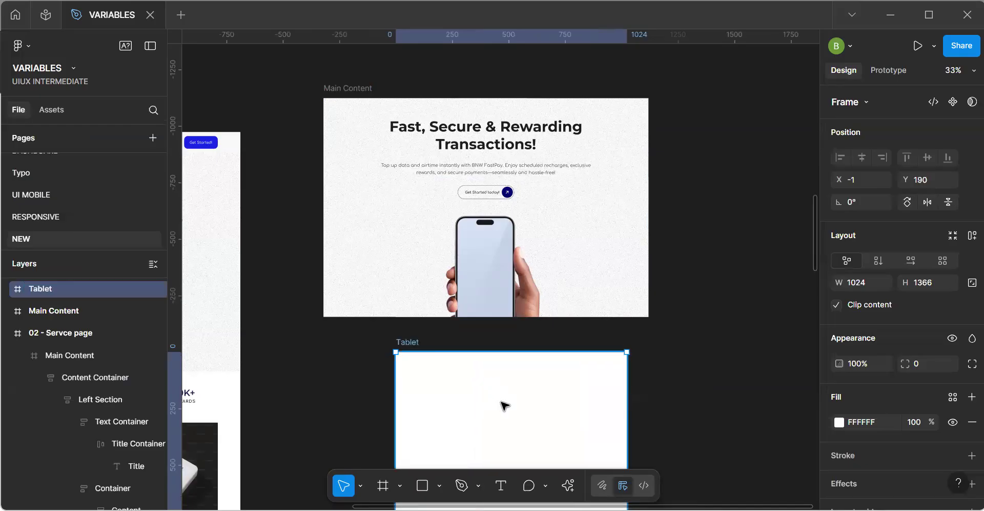
Duplicate the Tablet frame beside the original and set the copy to the iPhone 13 mini preset, 375 × 812.
key(ctrl+d)
drag(415, 318, 350, 317)
click(594, 313)
click(856, 103)
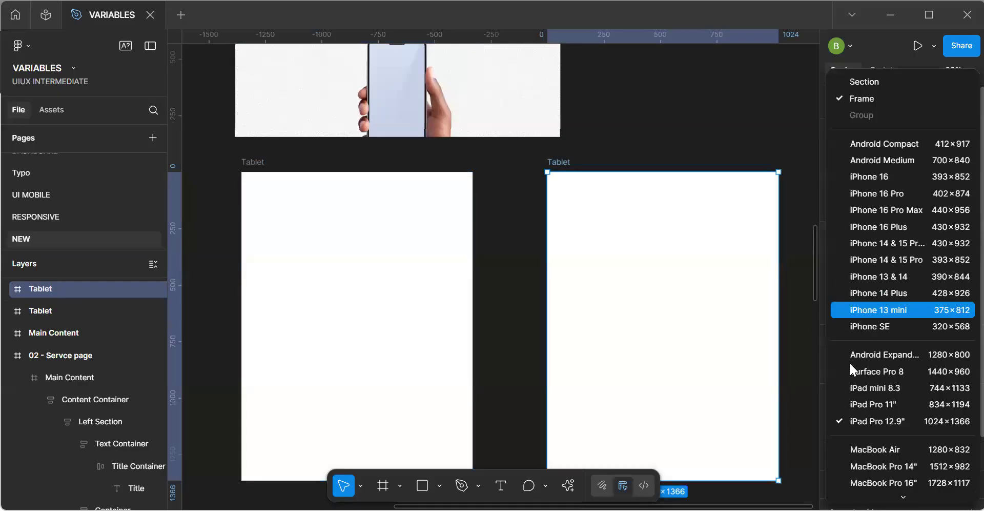
click(888, 311)
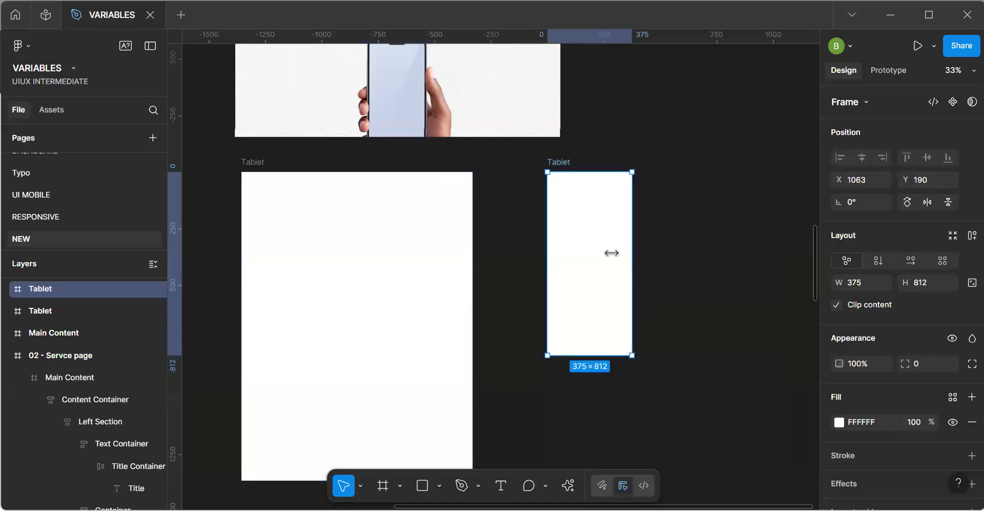
Rename the iPhone-sized frame as Phone and move it closer to the Tablet frame.
key(ctrl+r)
text(P)
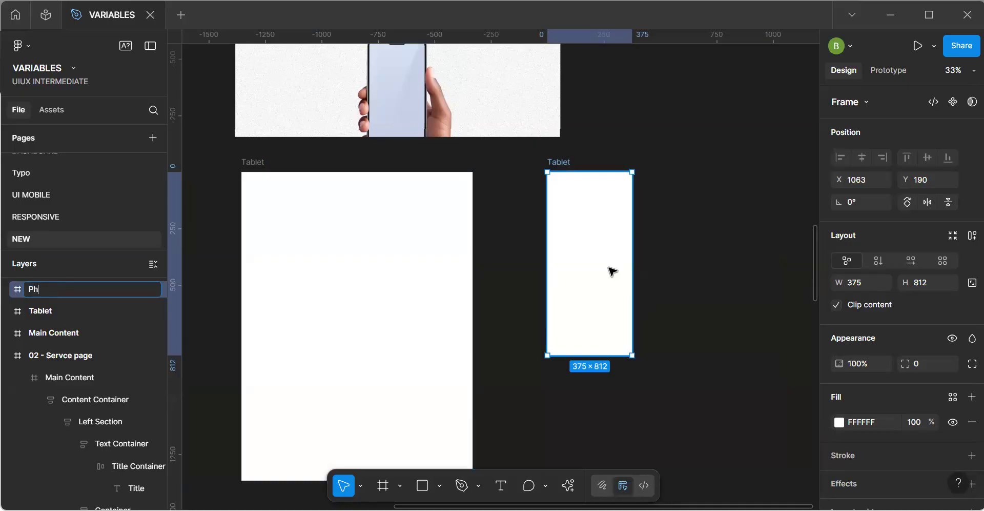
key(Return)
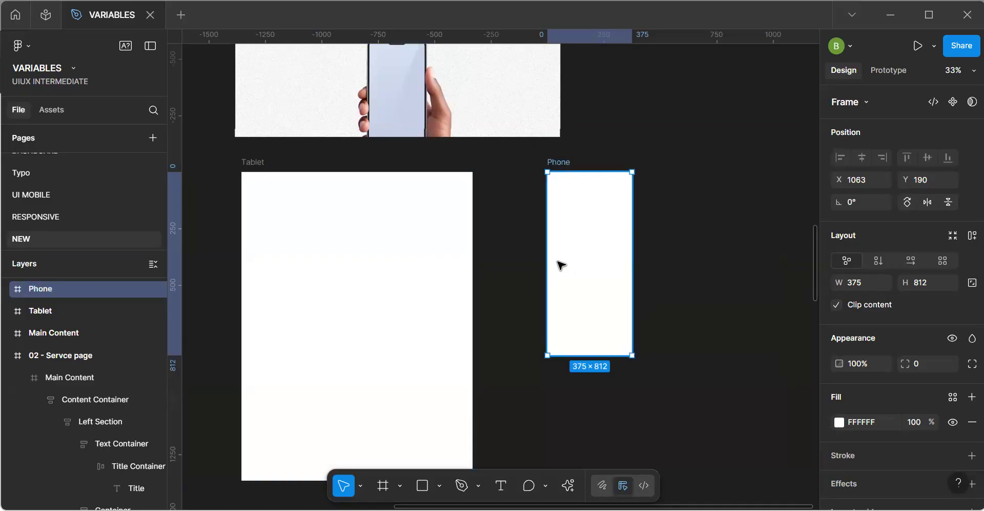
drag(546, 257, 609, 277)
click(688, 285)
Move the Navbar component and the separate Main Content frame side by side into the free area above the Servce page.
scroll(689, 285, down, 3)
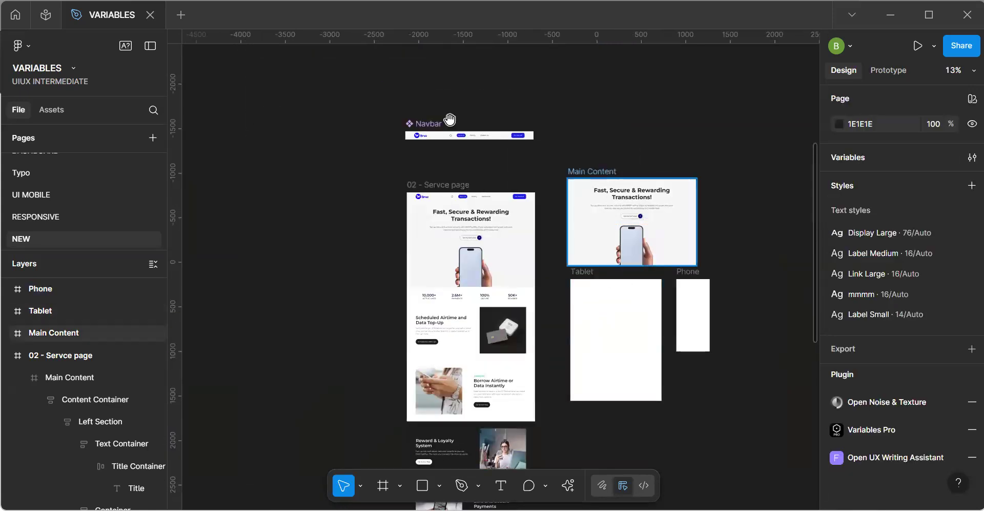
click(413, 123)
drag(413, 123, 318, 80)
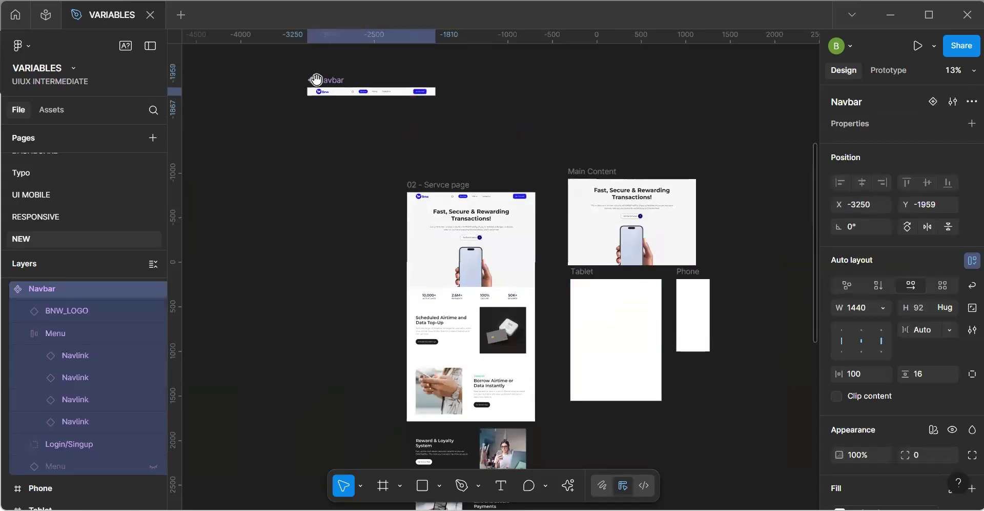
drag(592, 172, 513, 75)
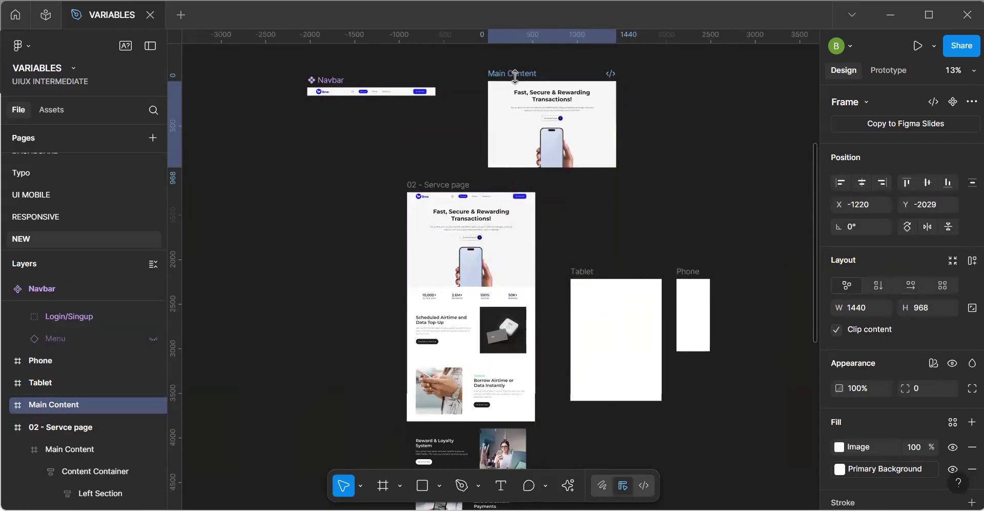
Turn the separate Main Content frame into a component.
key(space)
scroll(560, 112, up, 6)
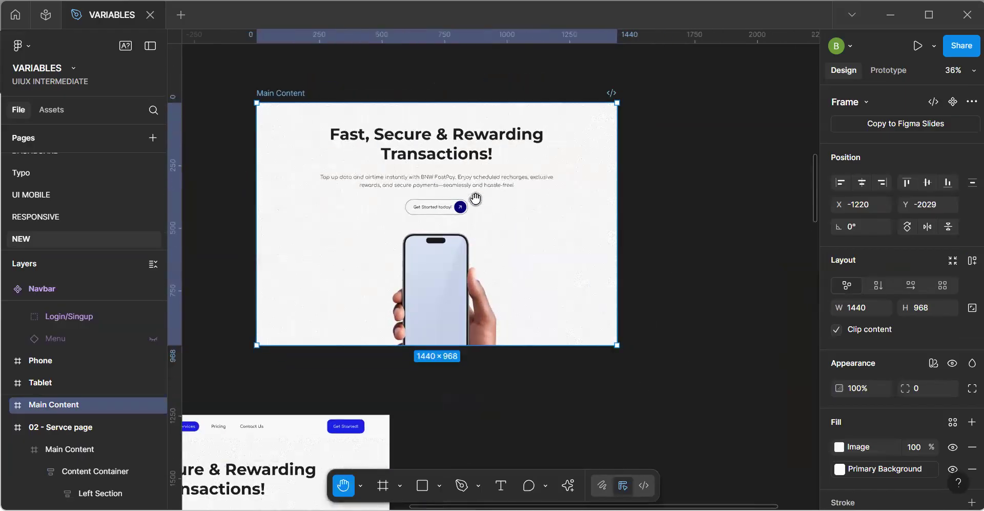
key(ctrl+alt+k)
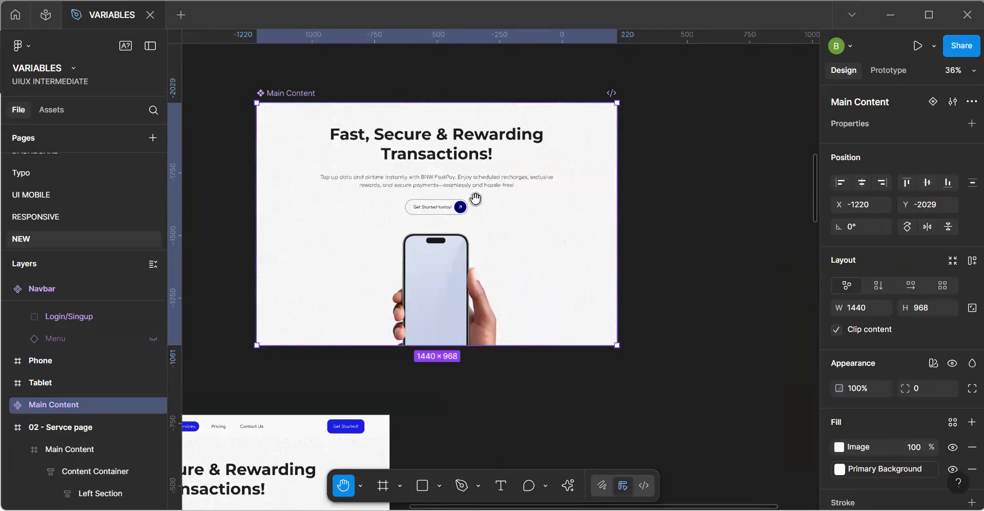
right_click(425, 248)
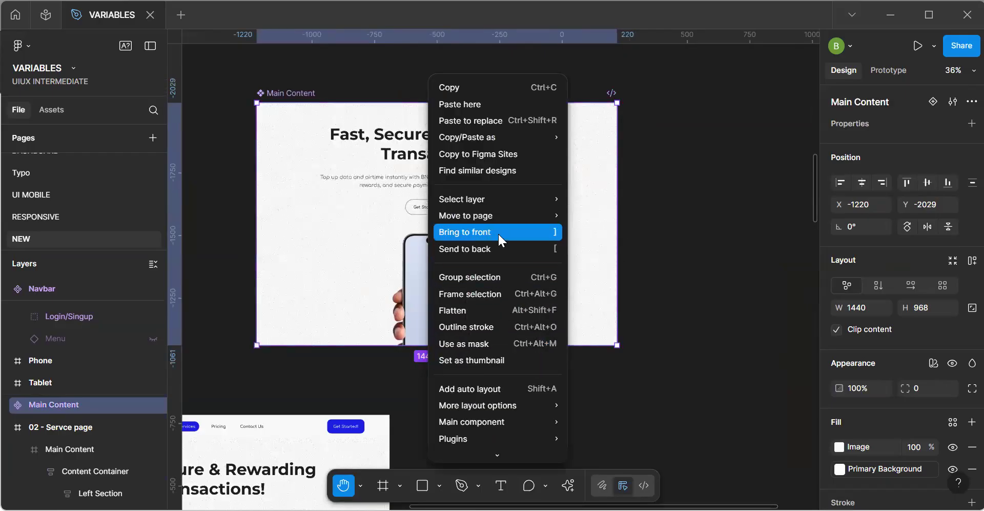
click(668, 337)
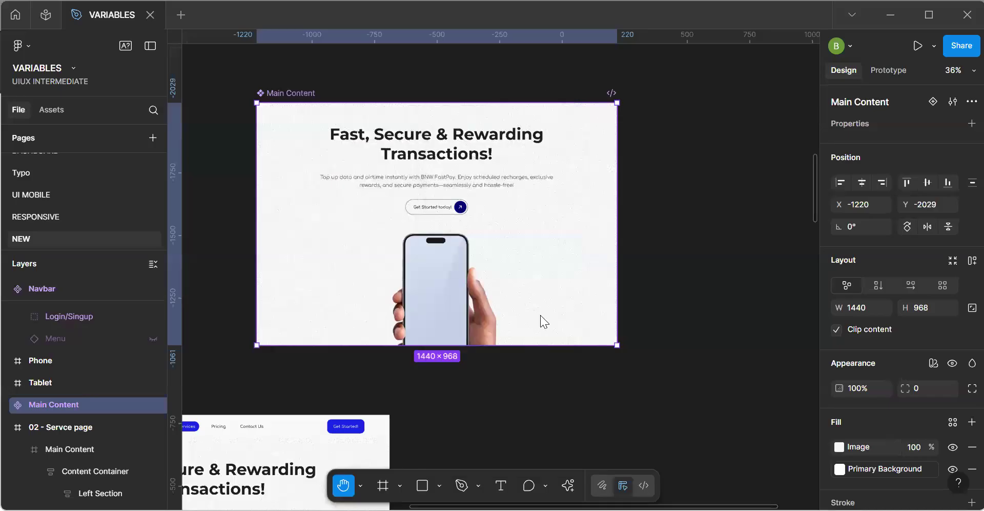
key(shift+space)
key(shift+space)
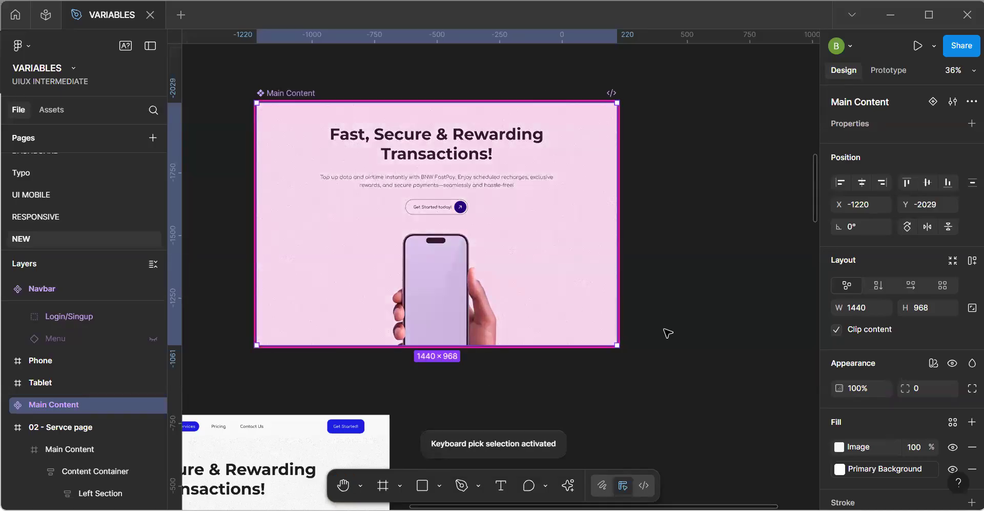
key(Escape)
click(473, 270)
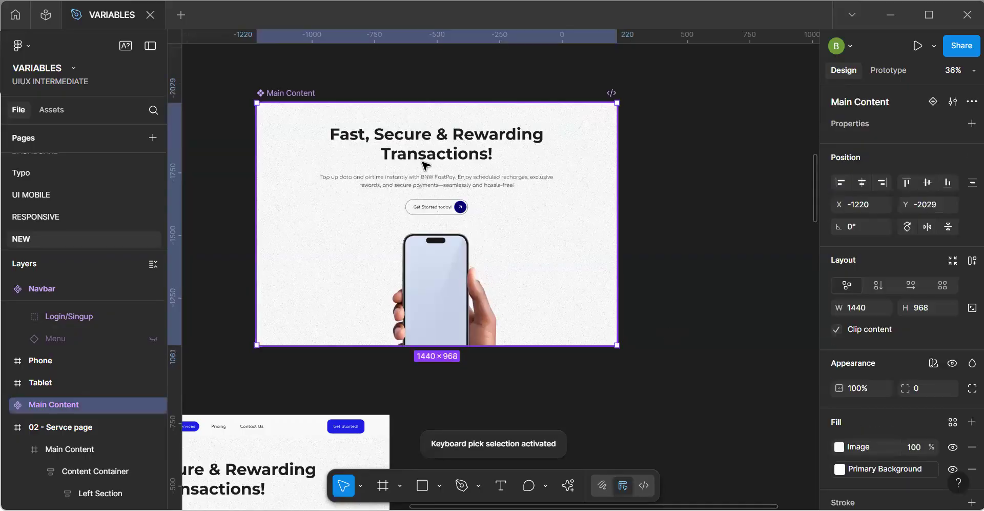
Bind the font size of the hero title in the Main Content component to the Display Large variable.
double_click(434, 152)
ctrl+click(436, 153)
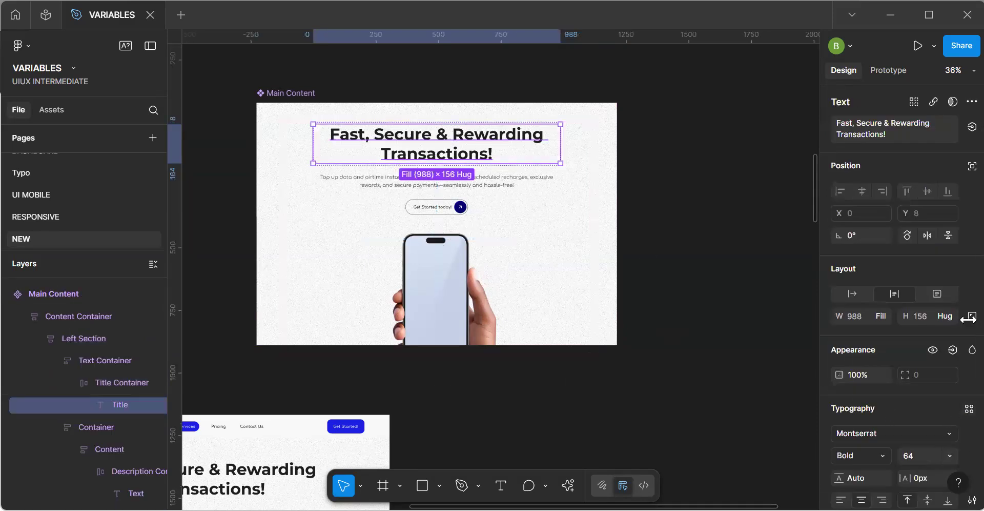
scroll(959, 359, down, 1)
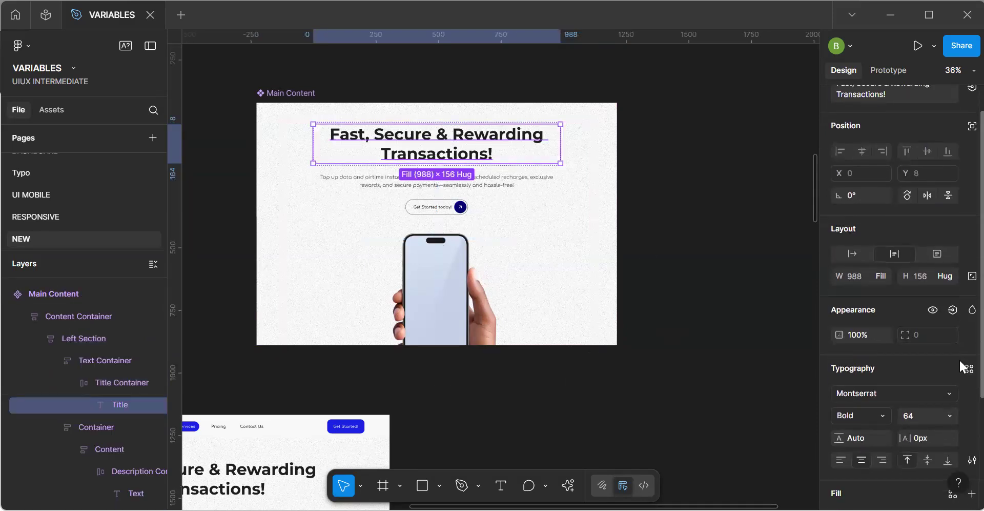
click(950, 415)
click(927, 474)
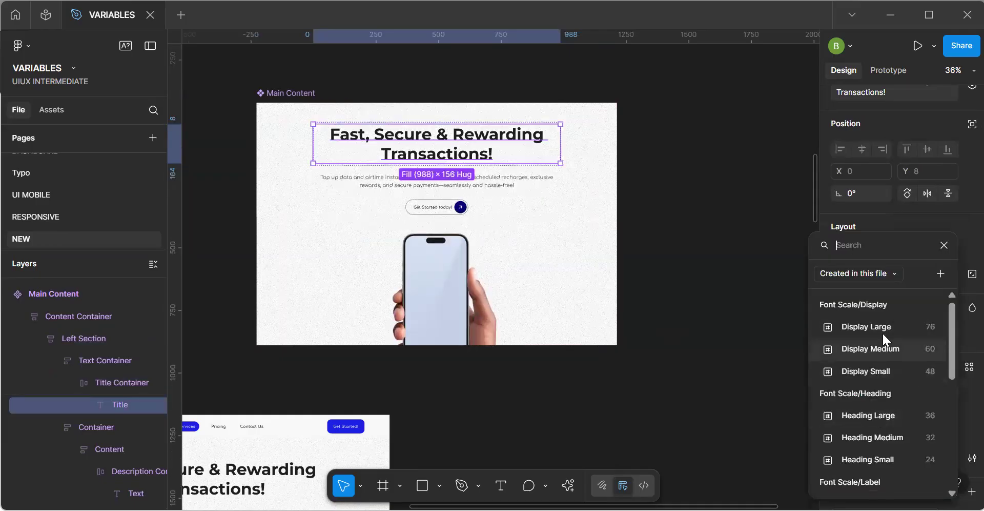
click(881, 325)
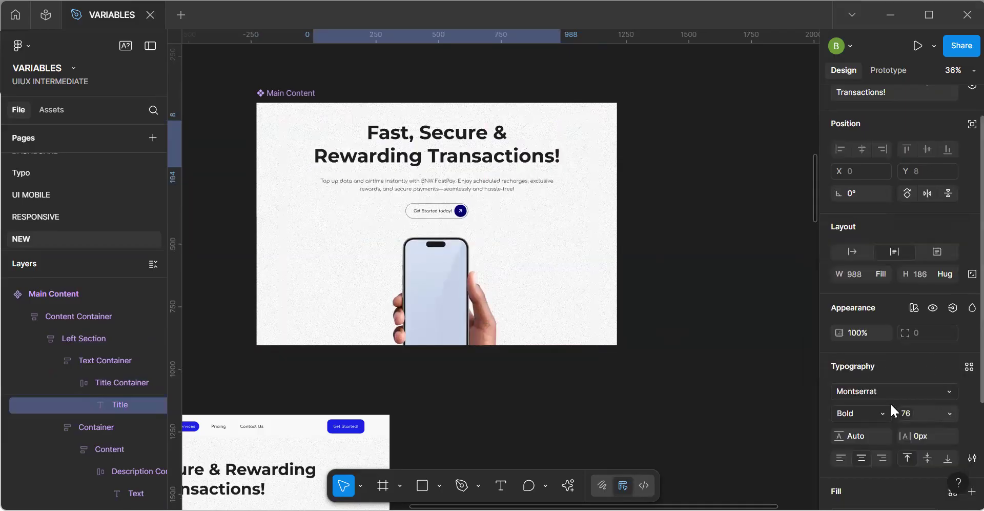
Bind the hero title's font family to the Font Title typeface variable.
click(945, 391)
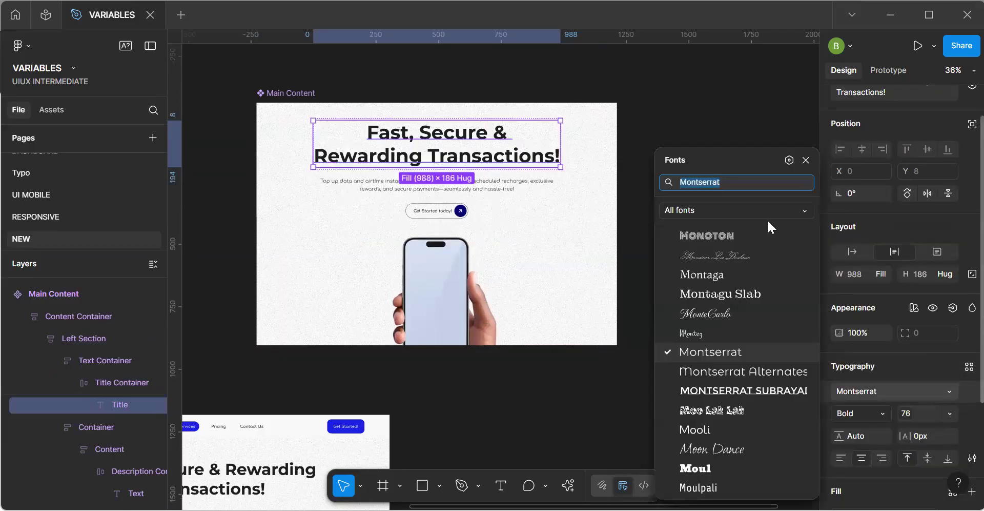
click(789, 160)
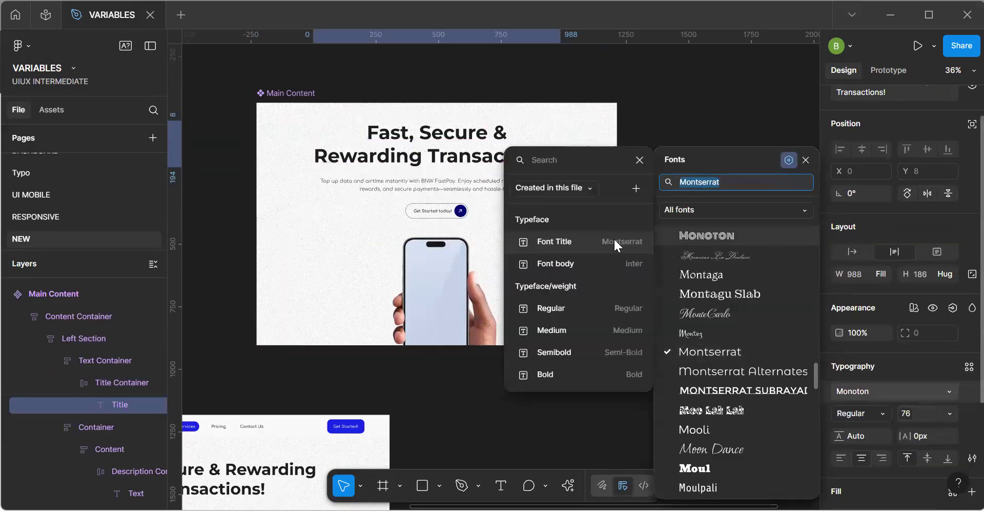
click(573, 247)
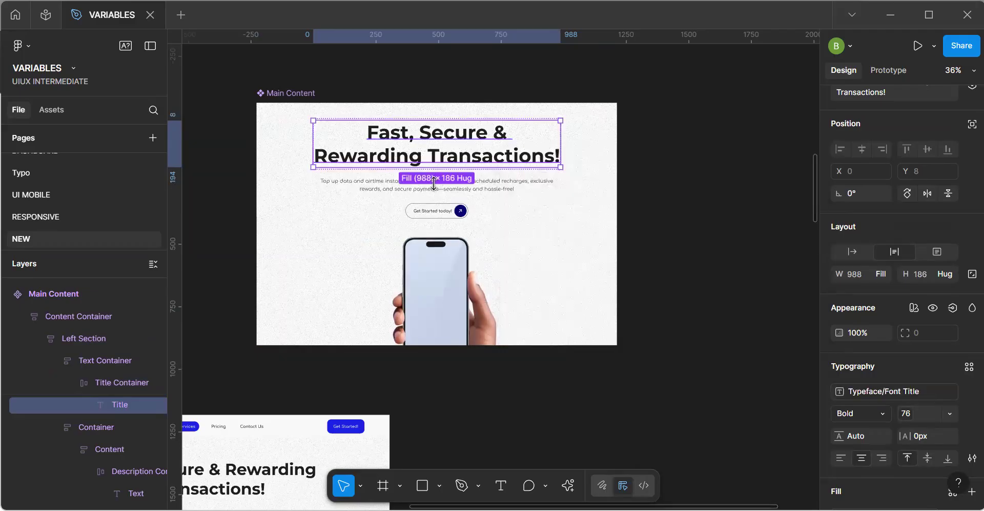
Replace the hero title's Heading fill with the Text/Primary color variable.
scroll(878, 397, down, 3)
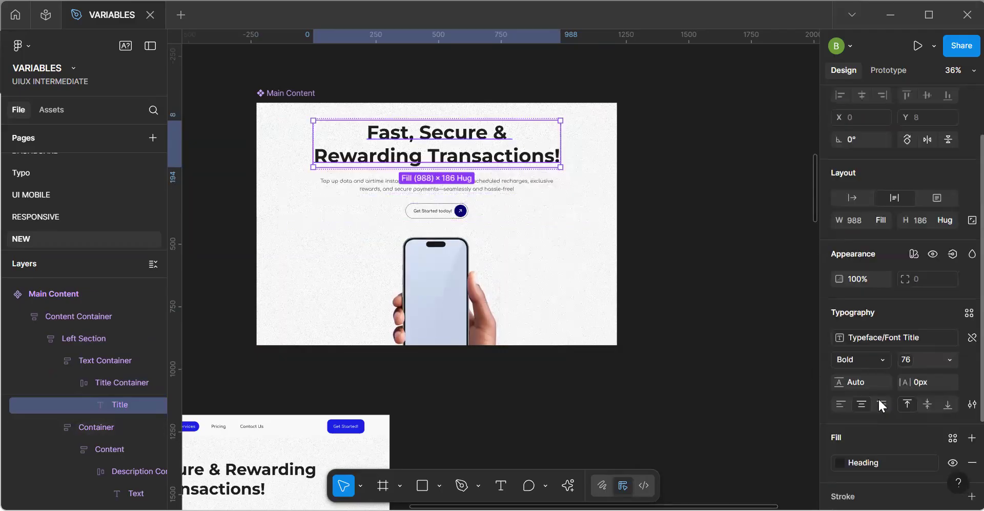
click(885, 370)
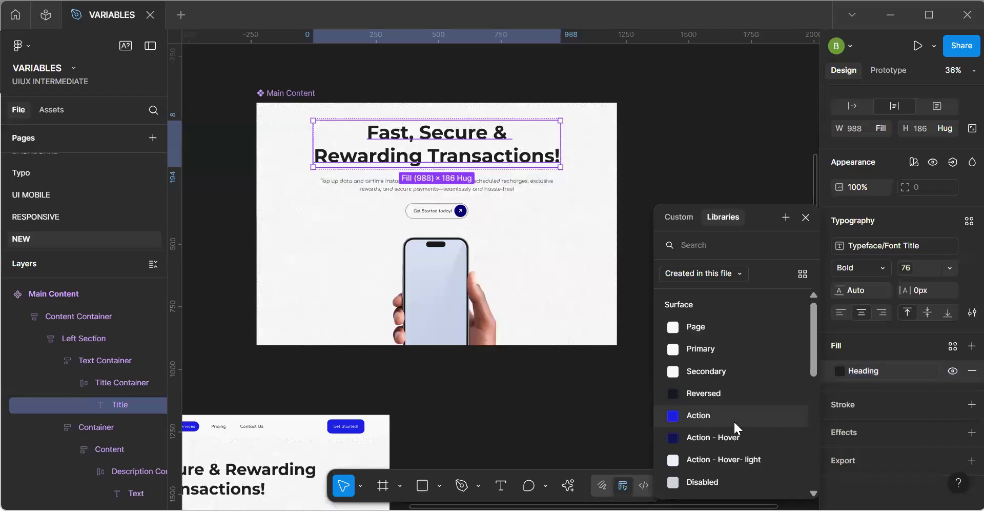
scroll(735, 421, down, 5)
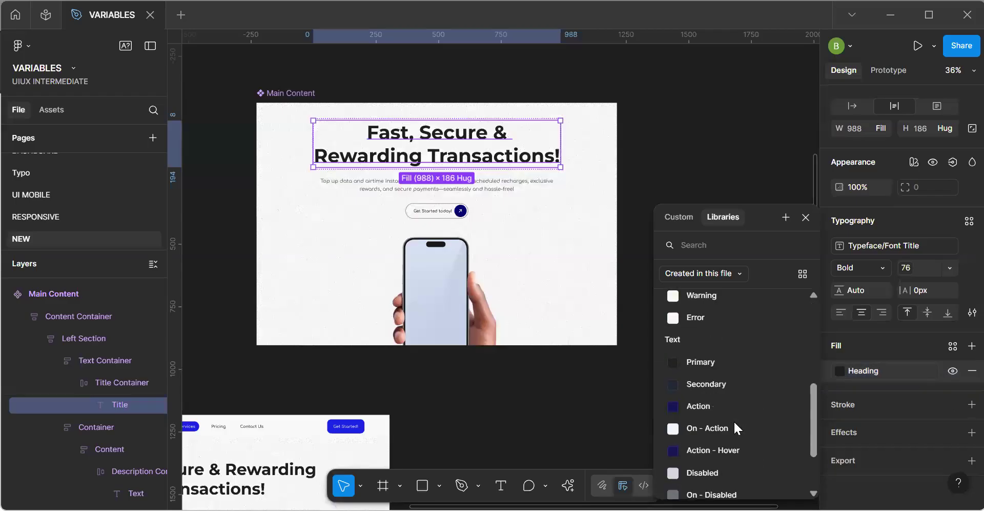
click(730, 361)
Set the fill of the description text below the hero title to the Text/Secondary color variable.
scroll(476, 189, up, 3)
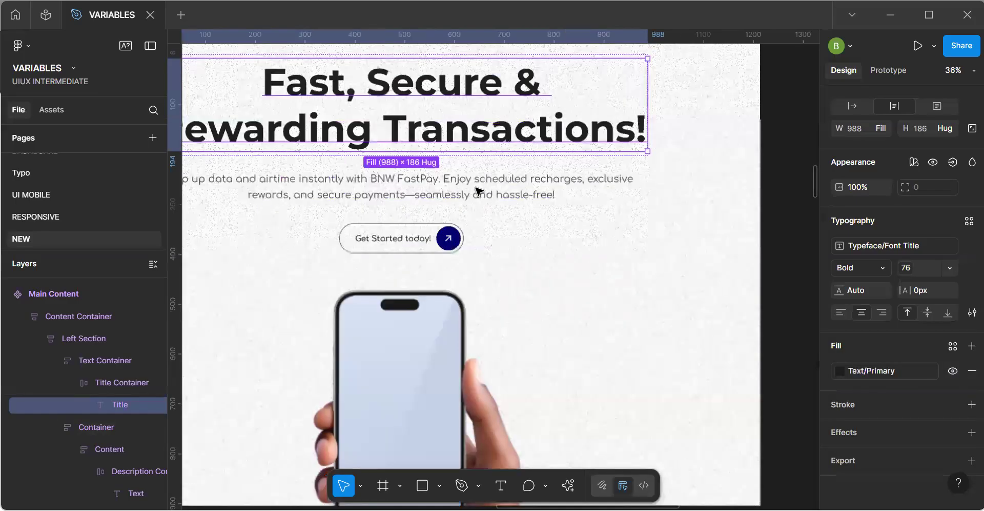
click(496, 187)
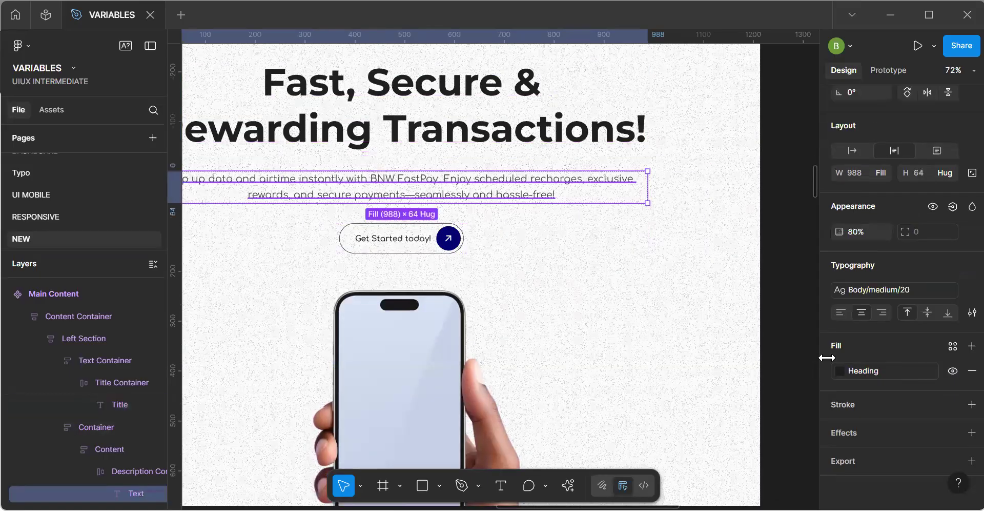
click(878, 366)
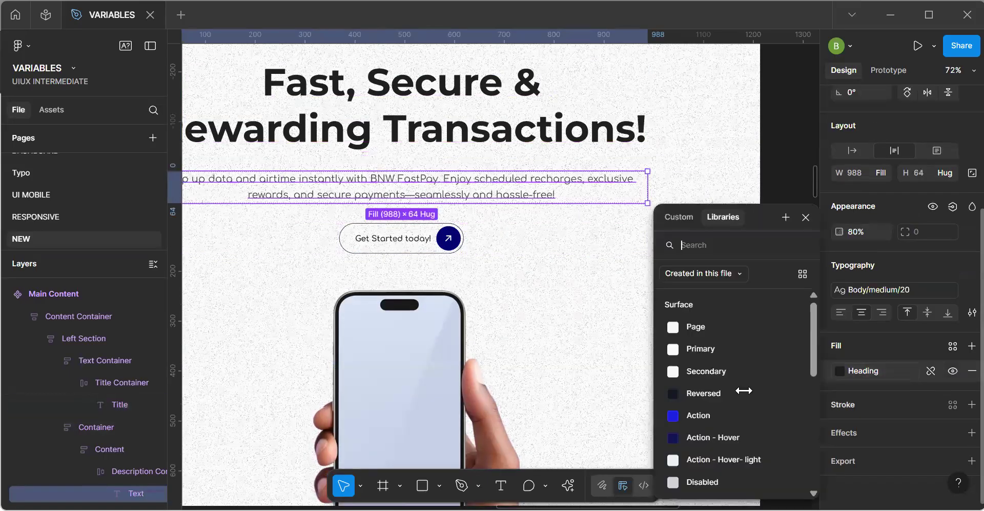
scroll(750, 371, down, 5)
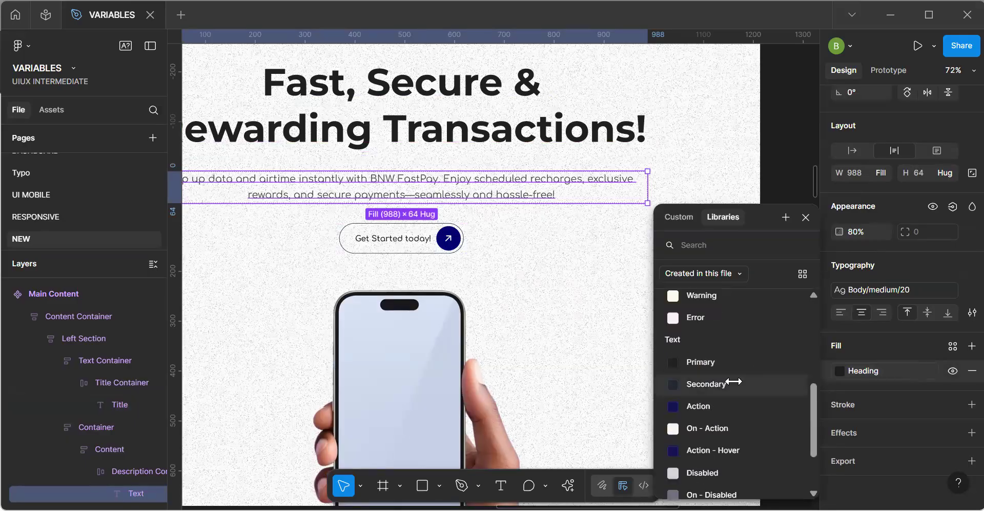
click(702, 383)
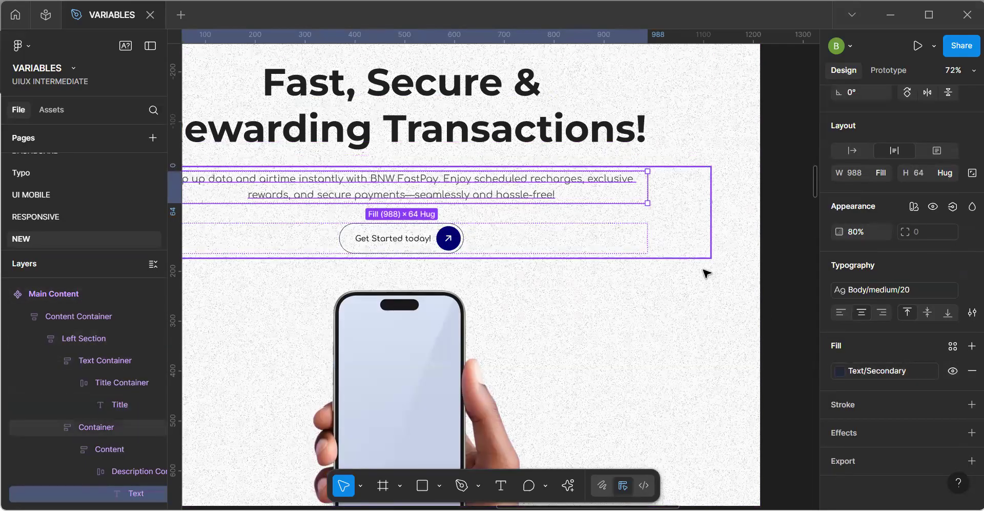
Detach the Body/medium/20 text style from the description and bind its font family to the Font body variable.
click(959, 290)
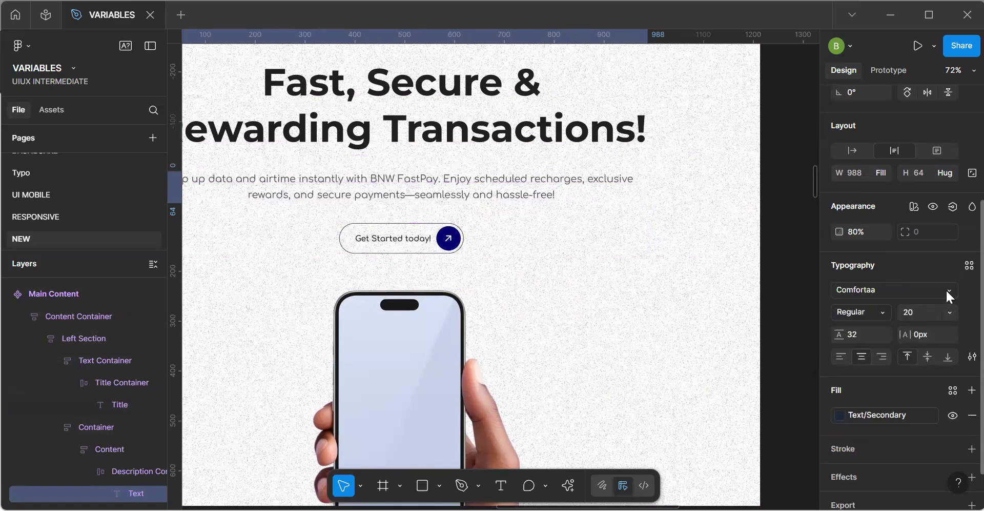
click(947, 293)
click(787, 161)
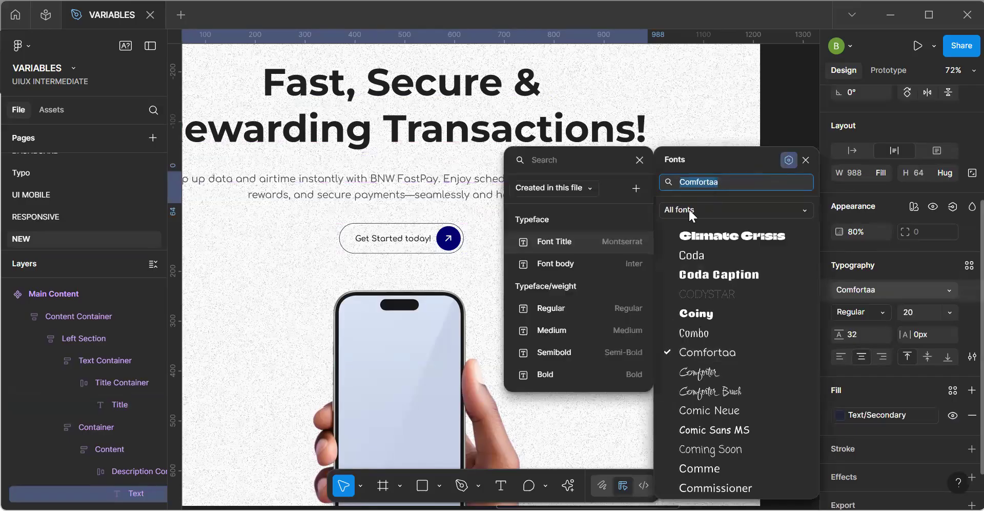
click(601, 261)
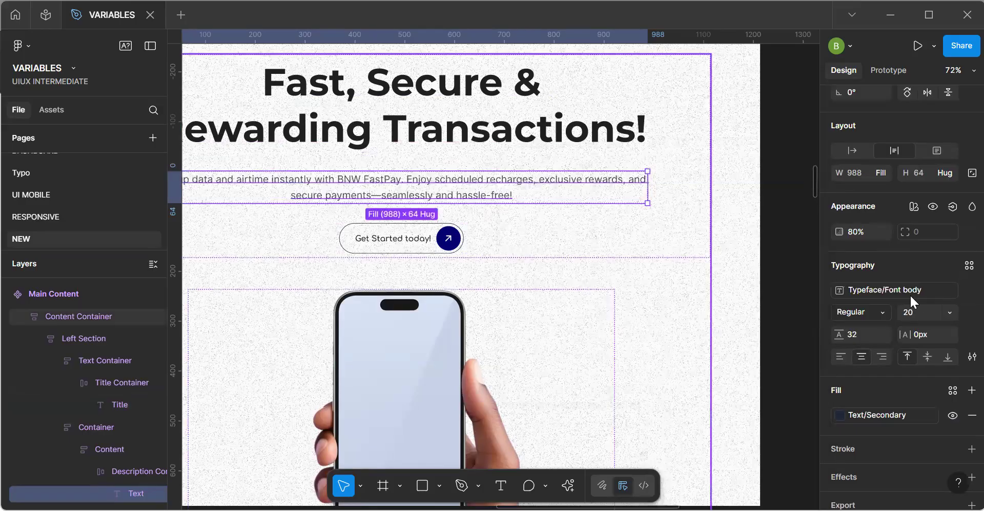
Bind the description text's font size to the Body Large variable.
click(950, 311)
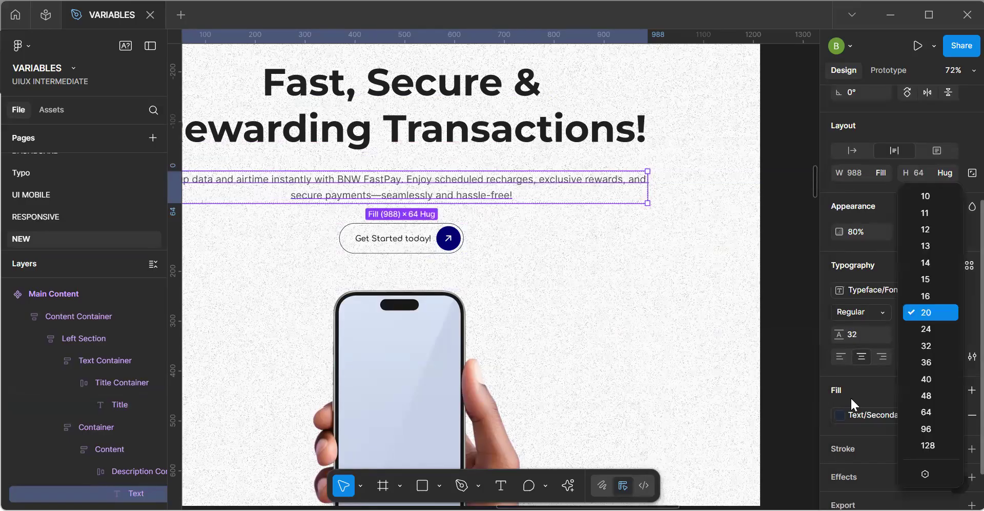
click(930, 474)
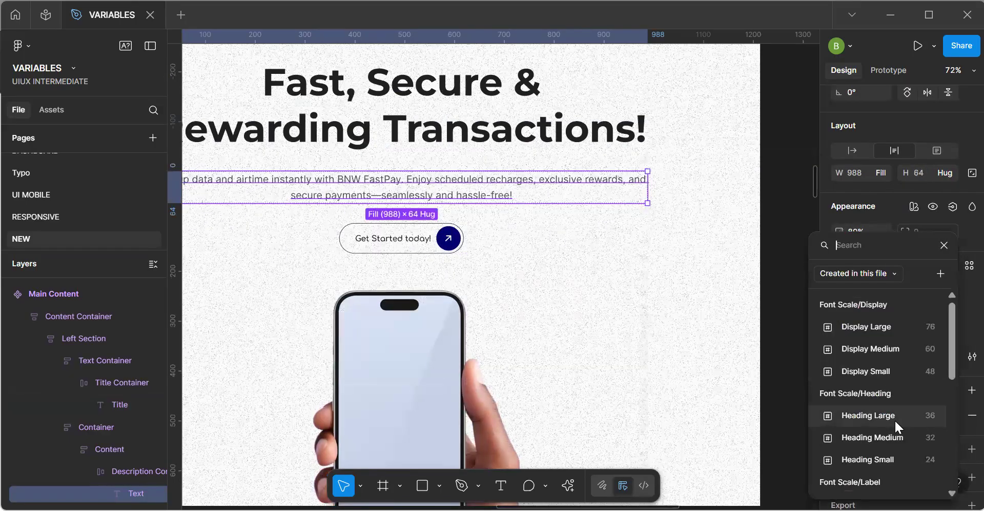
scroll(896, 420, down, 5)
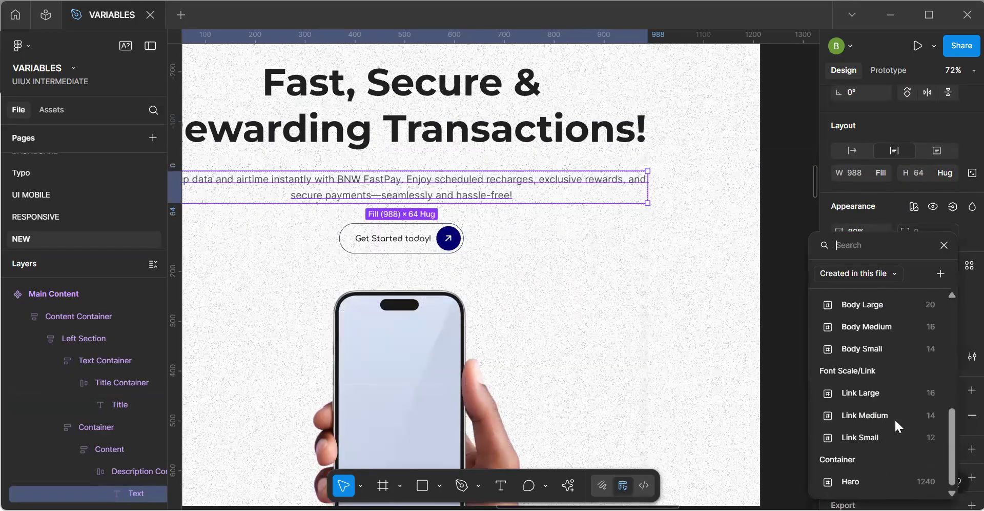
scroll(894, 417, up, 3)
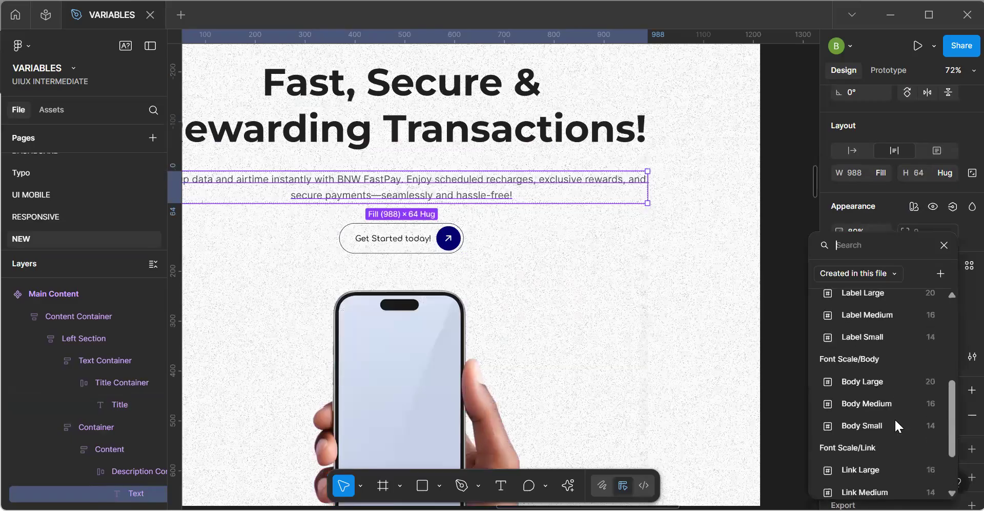
click(881, 382)
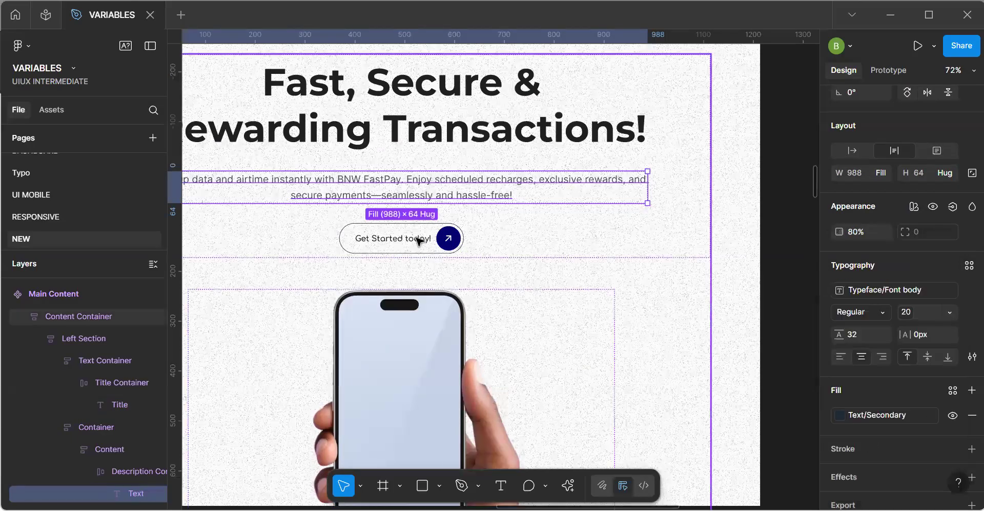
Detach the text style from the "Get Started today!" button label and bind its font family to the Font body variable.
click(417, 241)
click(417, 242)
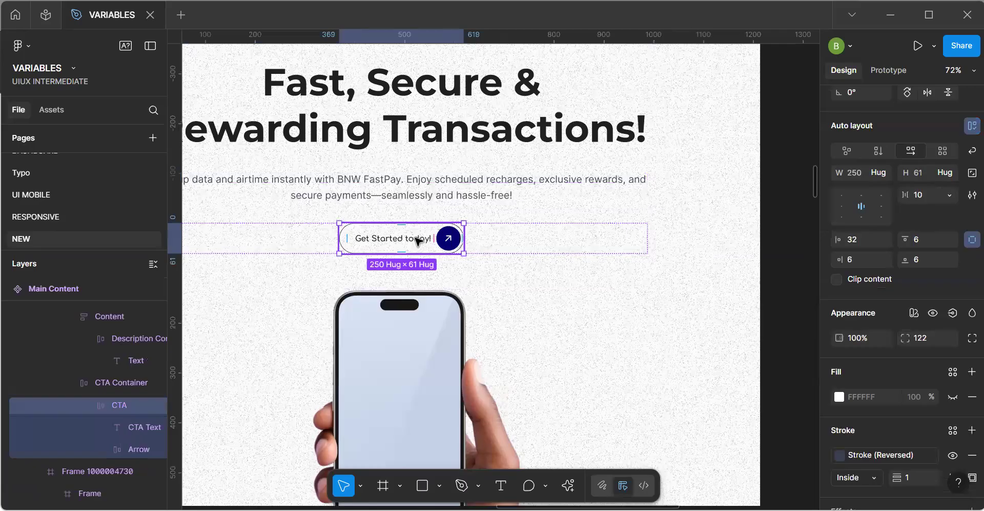
scroll(404, 240, up, 1)
double_click(401, 239)
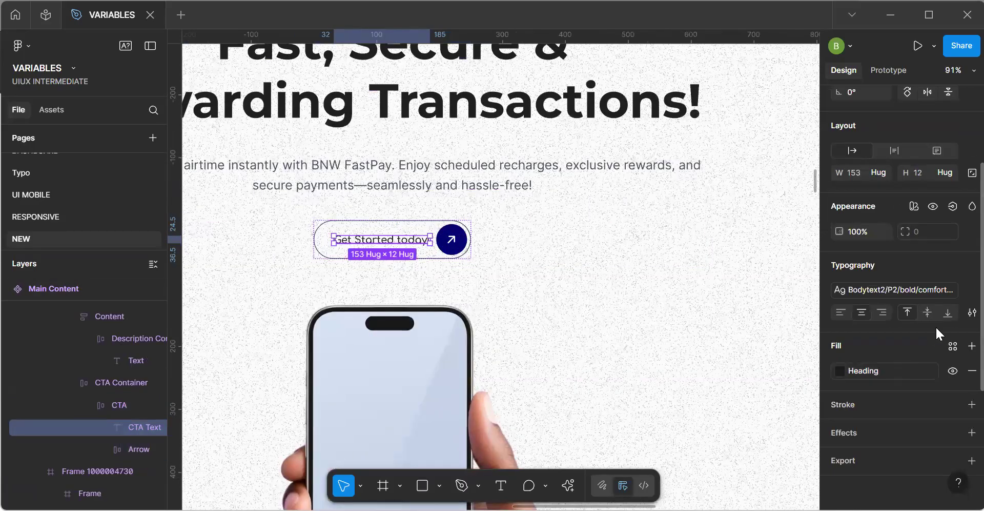
click(962, 289)
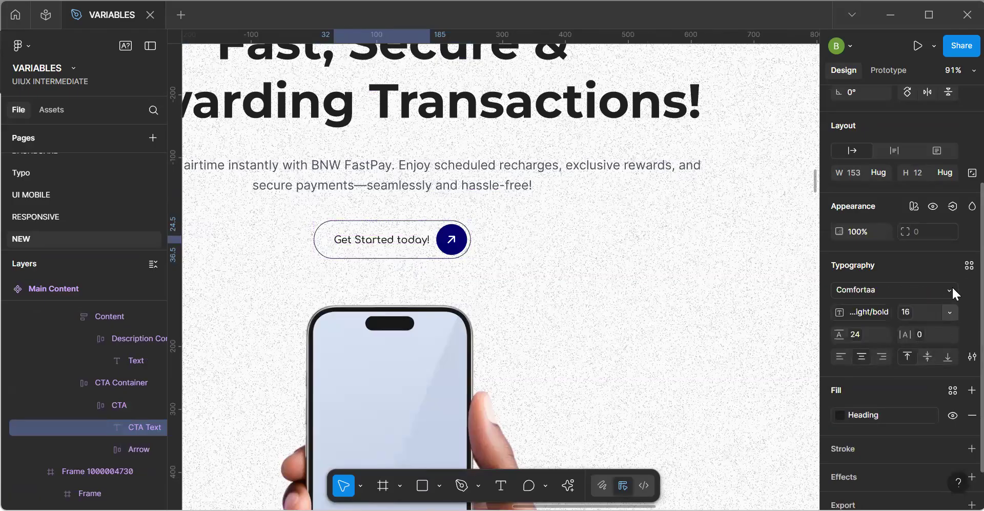
click(949, 291)
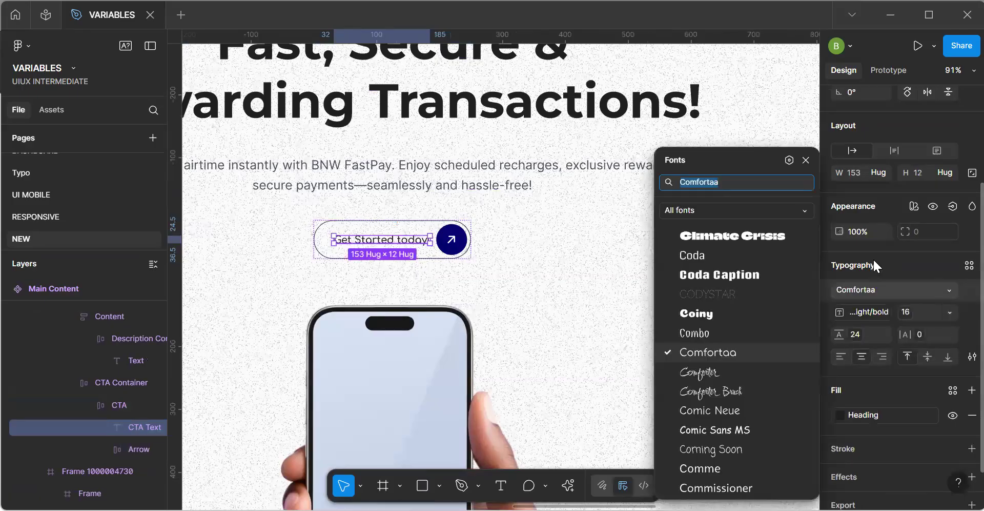
click(789, 159)
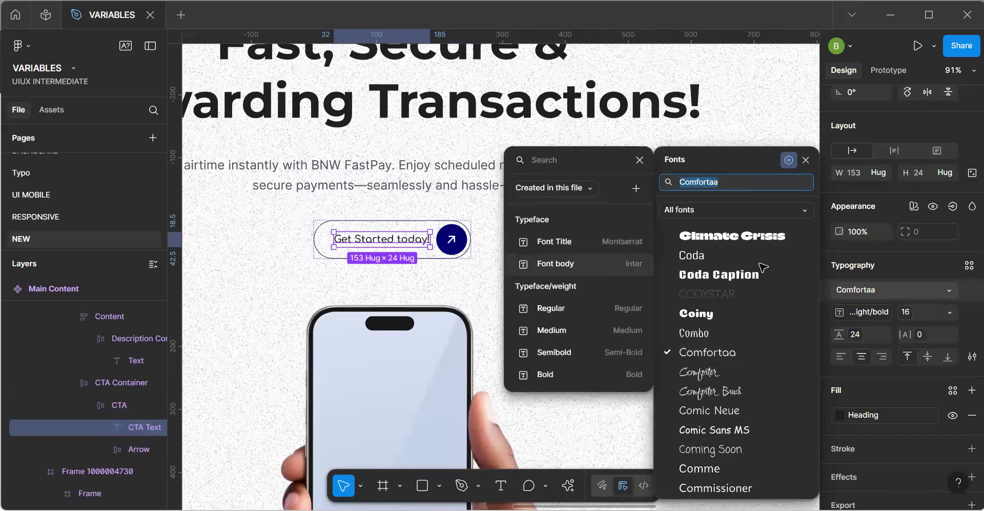
click(577, 262)
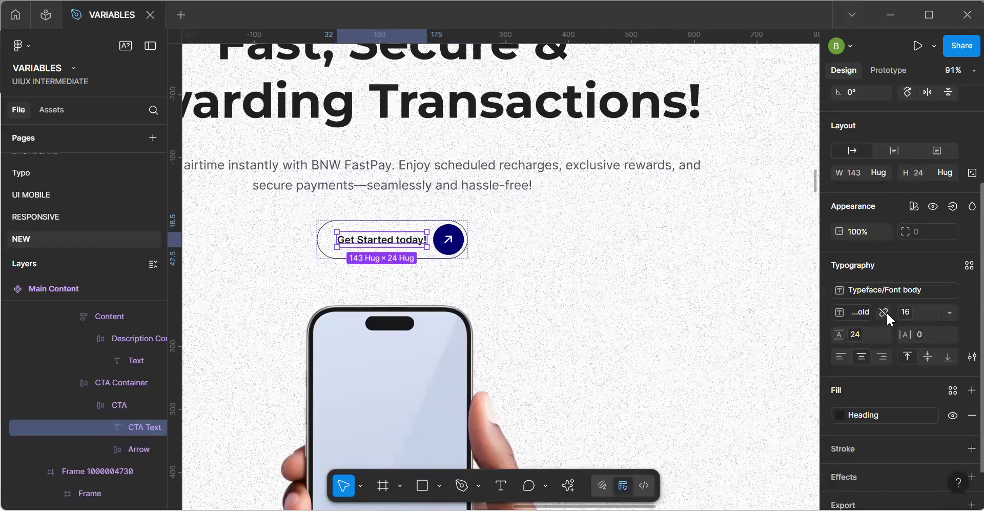
Replace the button label's font weight variable with the Medium weight variable.
click(874, 312)
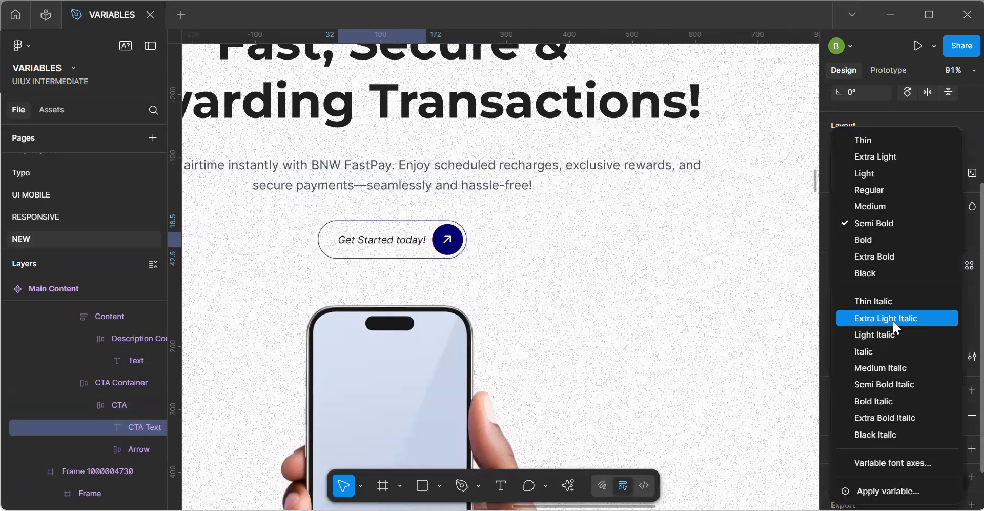
click(887, 491)
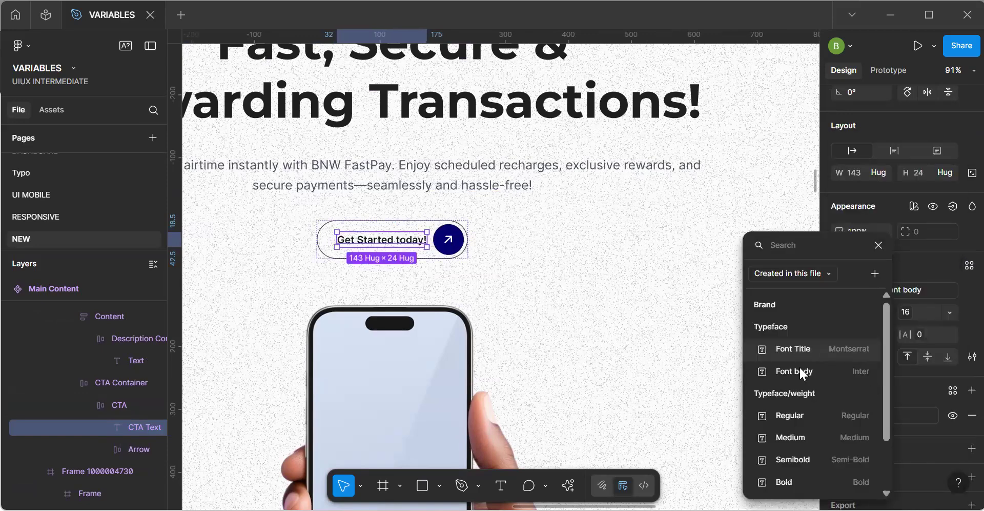
click(814, 435)
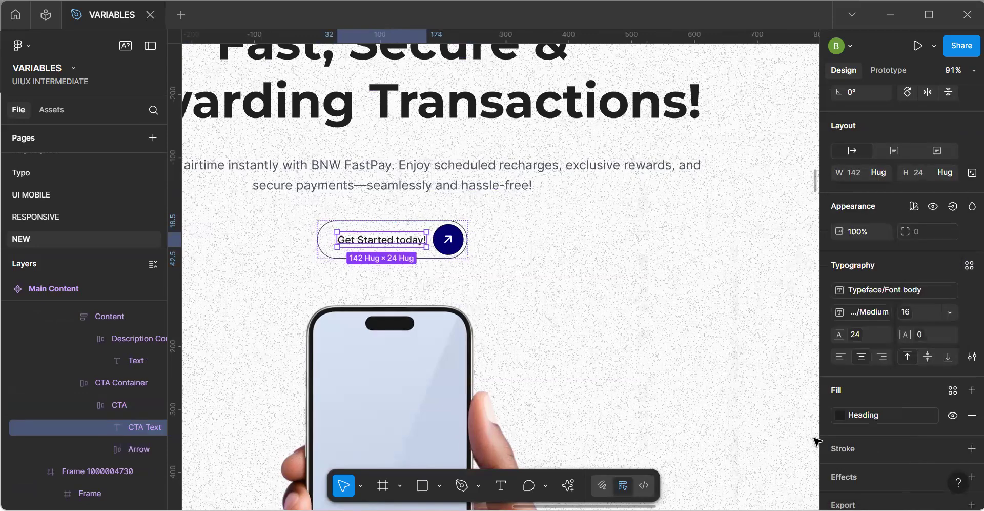
Set the button's arrow circle fill to the Surface Action variable and its arrow icon color to the Icon On - Action variable.
click(448, 239)
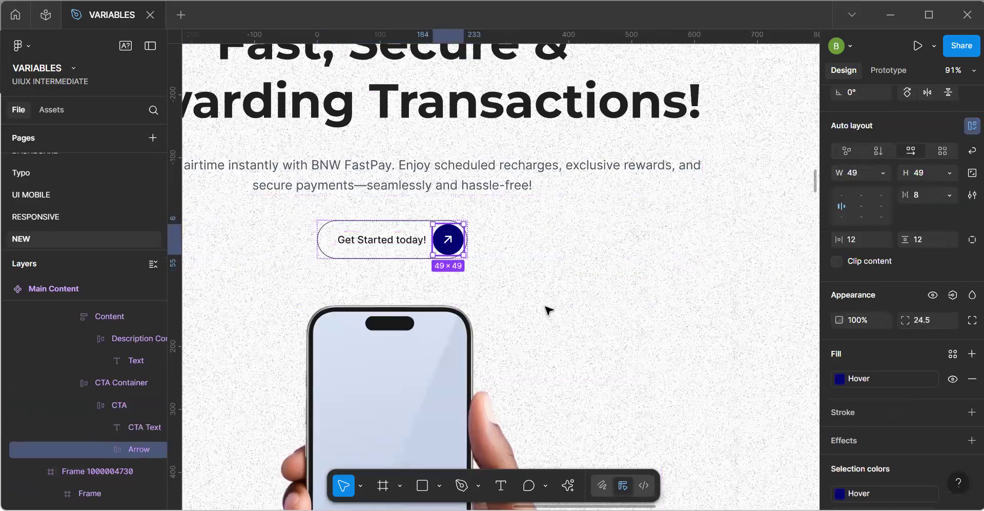
click(879, 379)
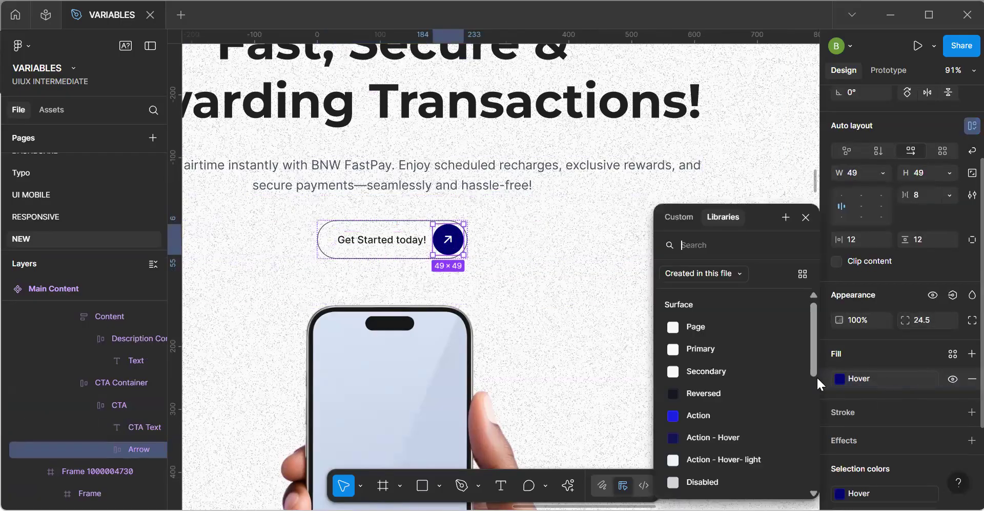
click(703, 414)
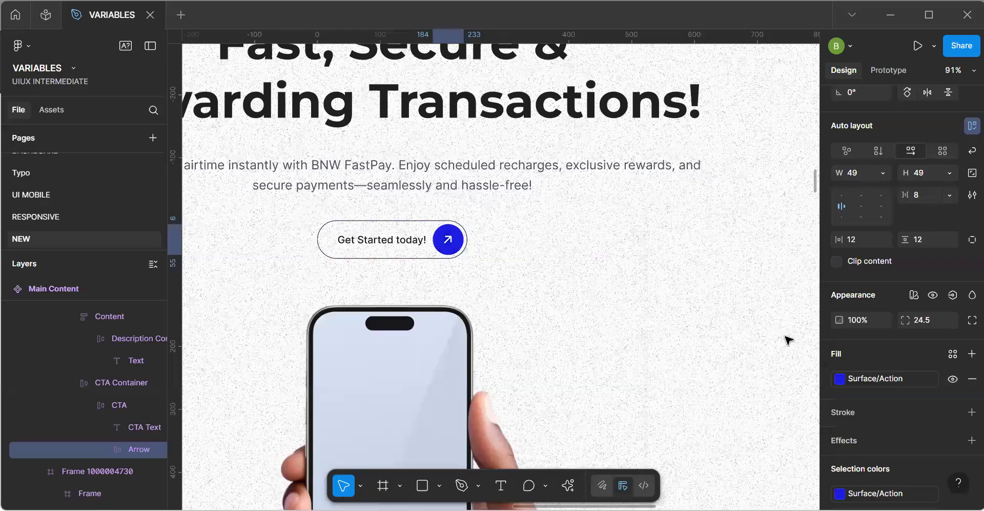
scroll(882, 430, down, 3)
click(878, 435)
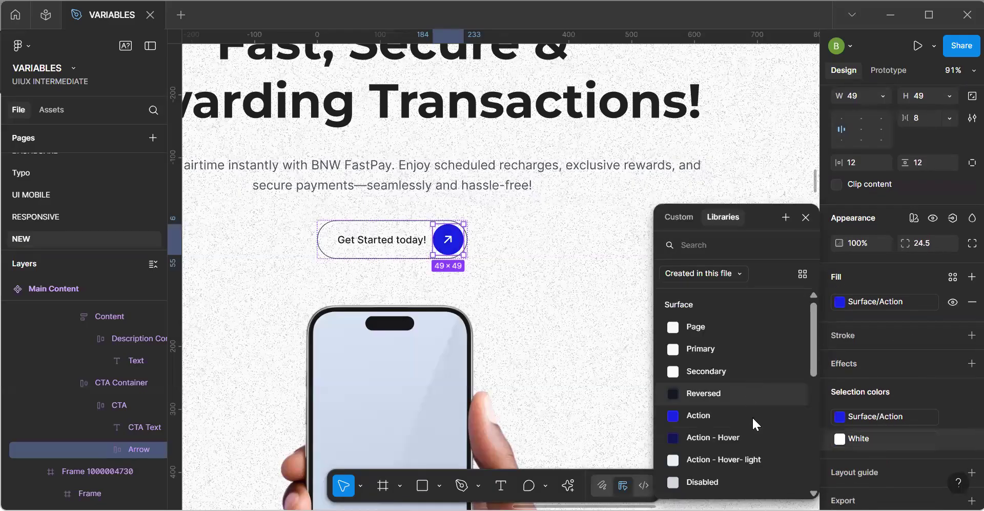
scroll(735, 386, down, 5)
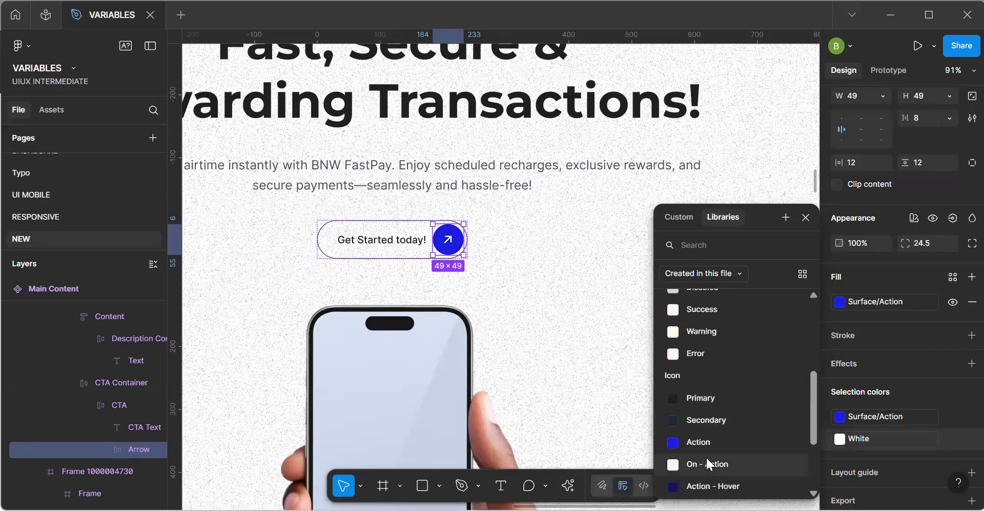
click(707, 461)
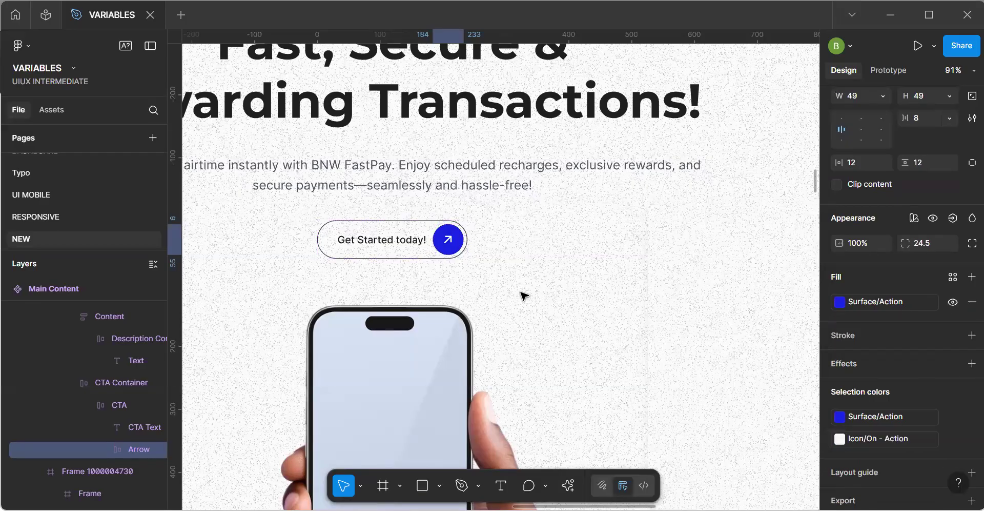
Bind the stroke of the "Get Started today!" button to the Border Action color variable.
click(388, 226)
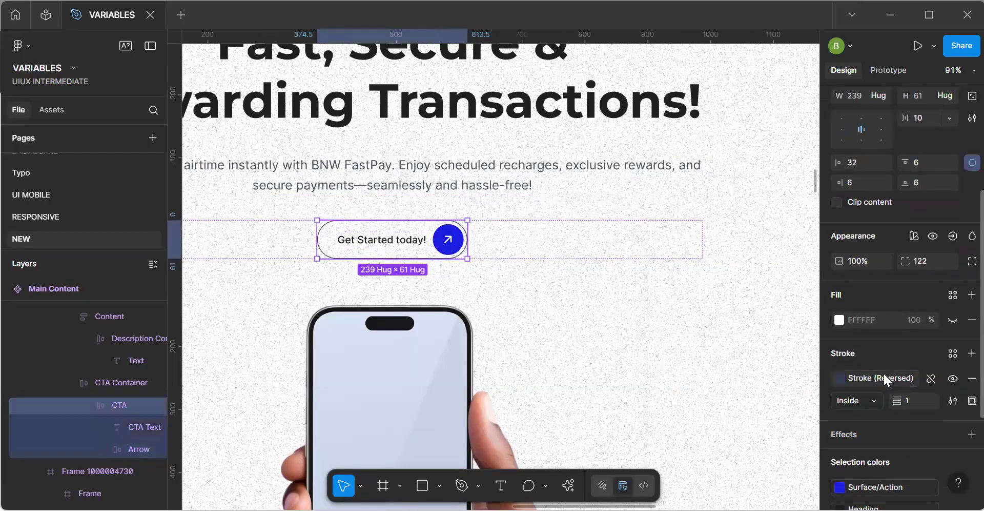
click(884, 379)
scroll(756, 405, down, 6)
scroll(756, 405, up, 3)
scroll(755, 401, down, 1)
scroll(723, 425, down, 5)
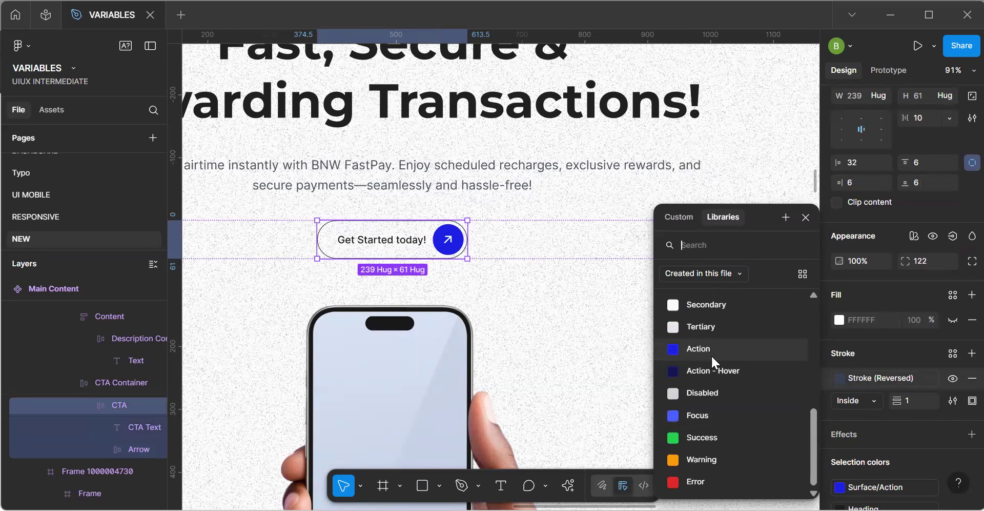
click(717, 371)
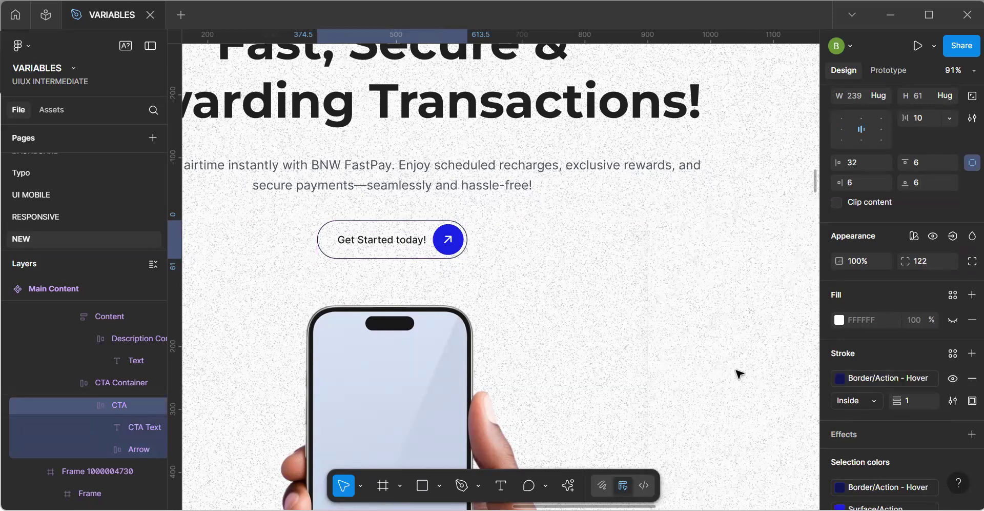
click(899, 377)
click(752, 382)
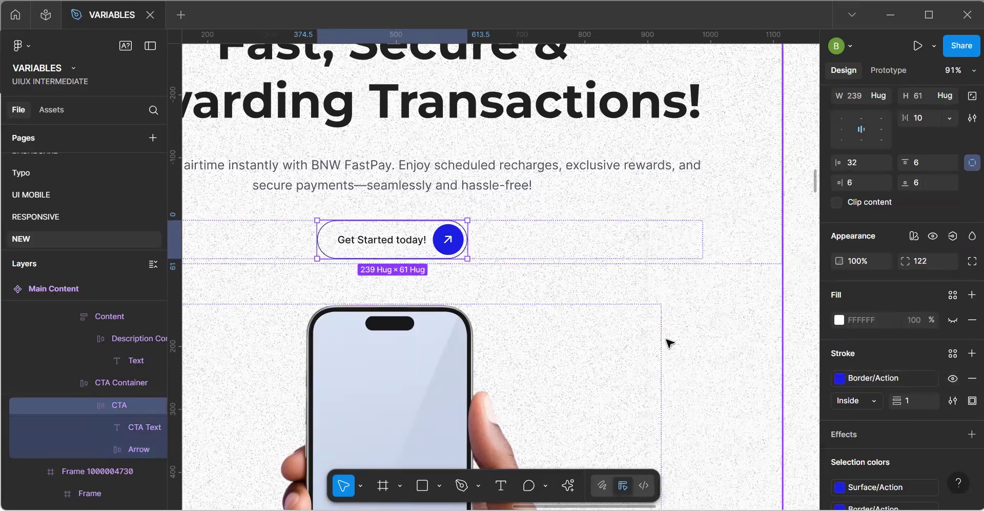
Replace the "Get Started today!" label's Heading fill with the Text Action color variable.
double_click(410, 242)
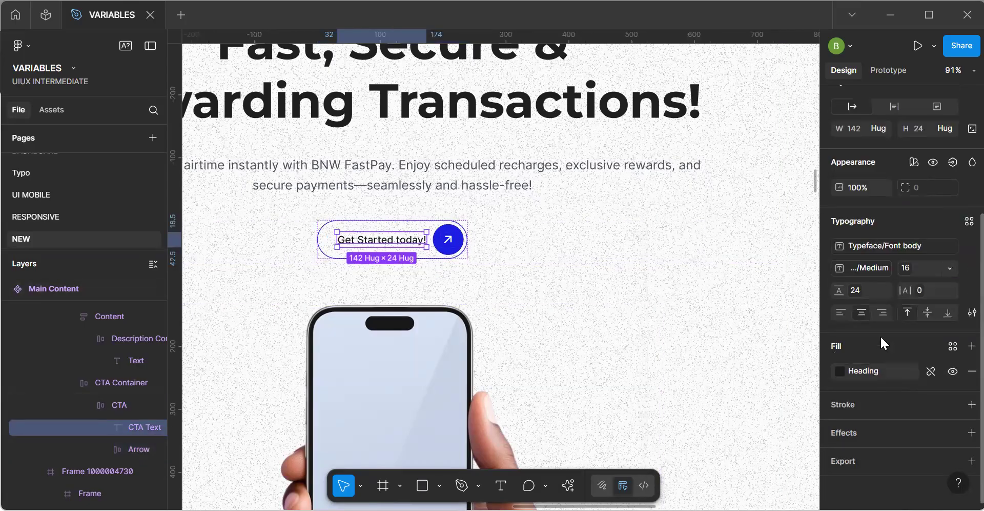
click(880, 371)
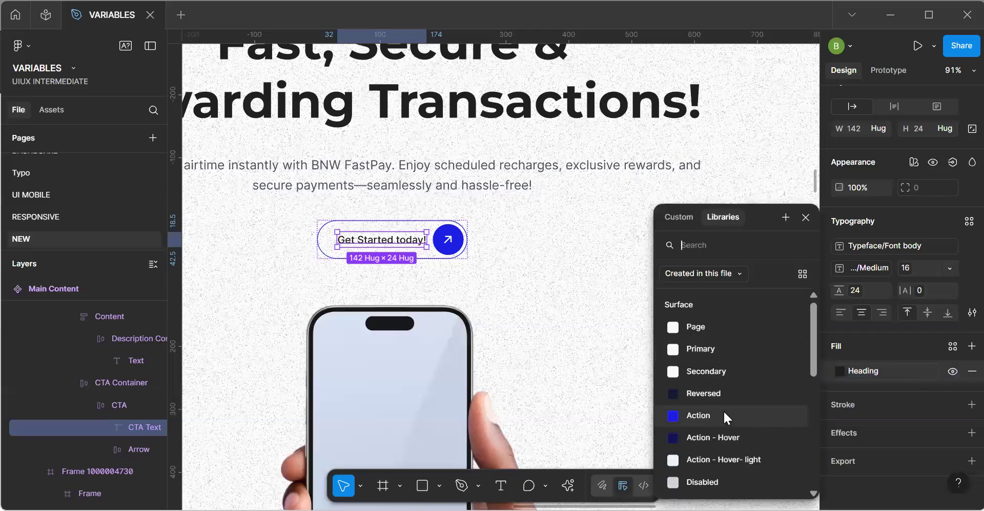
scroll(725, 413, down, 5)
scroll(724, 410, down, 1)
scroll(723, 410, up, 2)
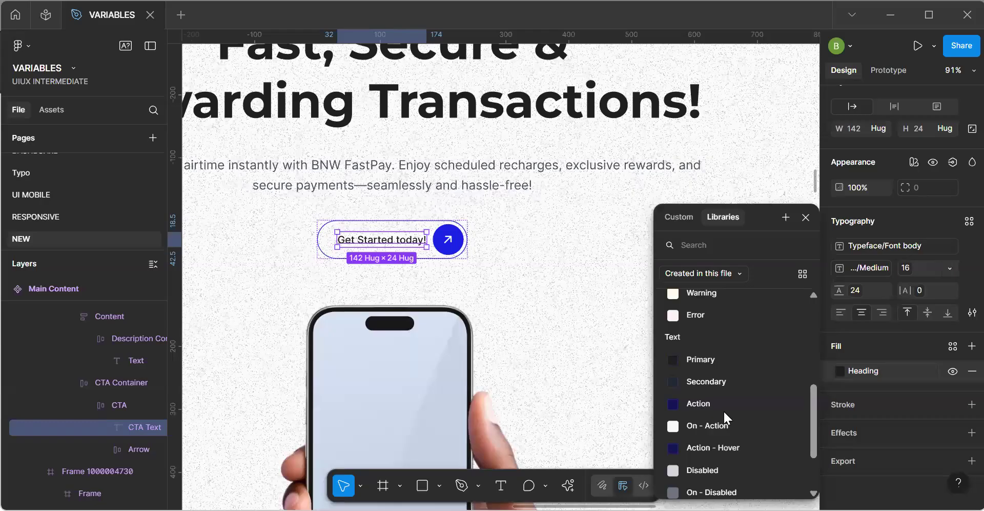
click(722, 402)
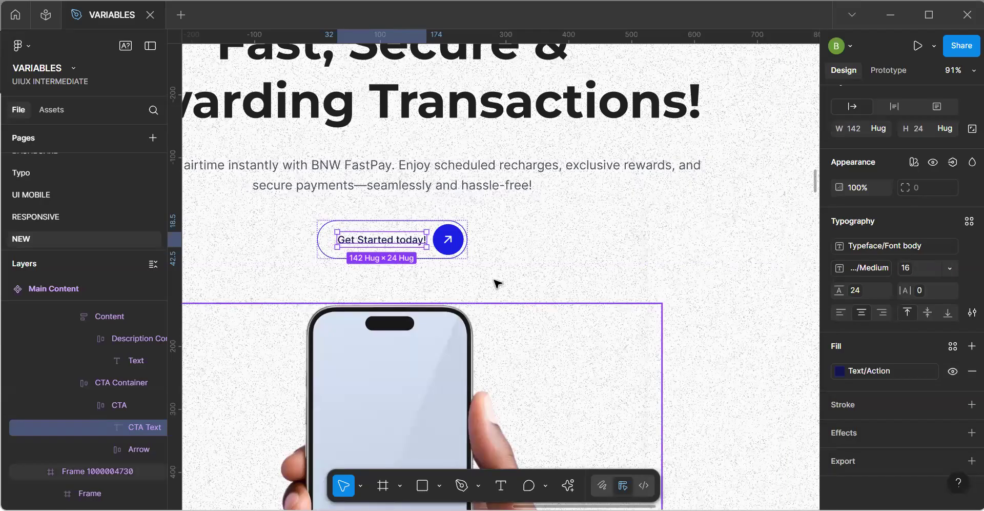
Examine the recolored button up close and the overall Main Content component.
scroll(497, 282, up, 5)
scroll(461, 278, down, 3)
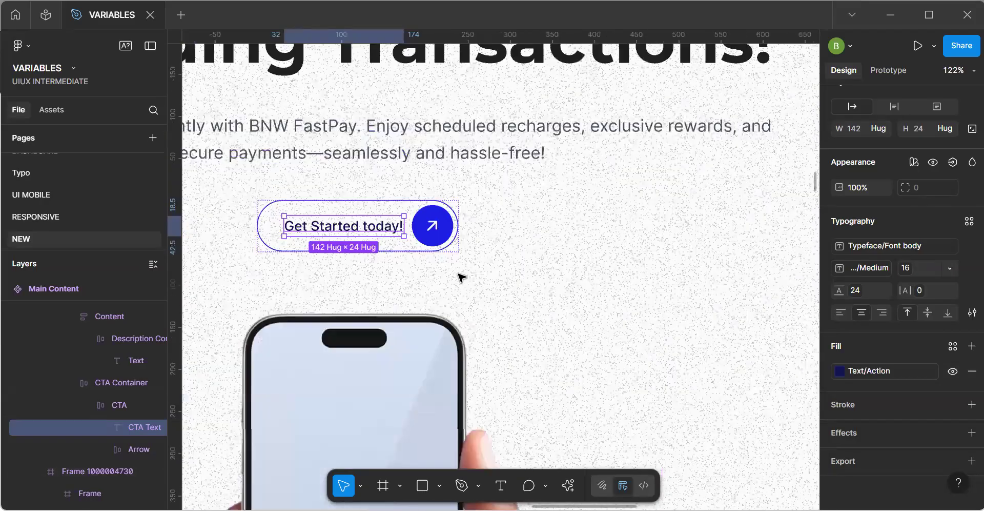
click(461, 277)
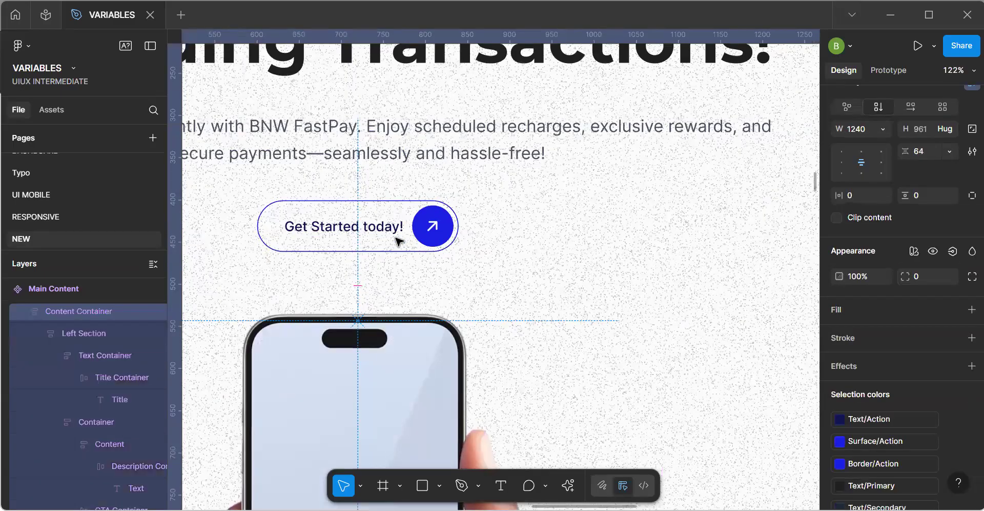
scroll(409, 239, down, 3)
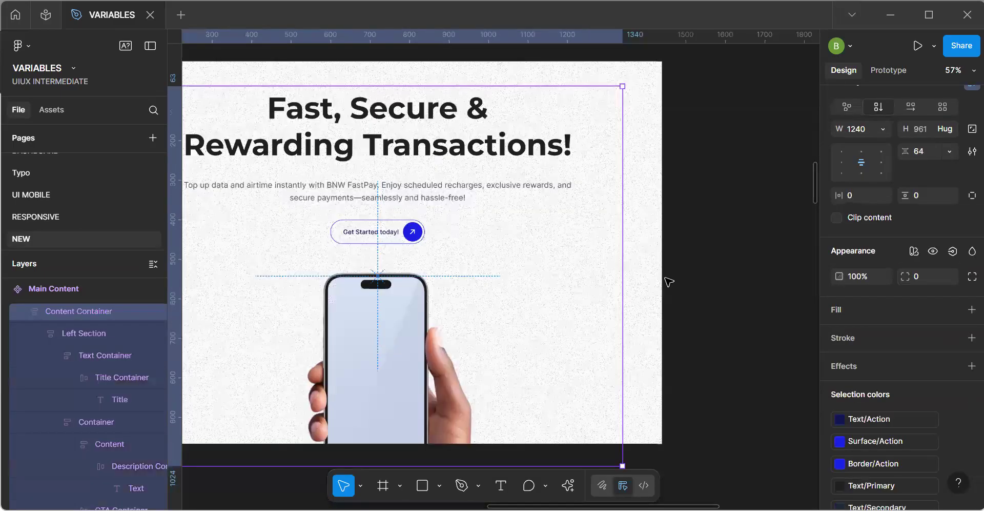
click(710, 290)
drag(456, 311, 598, 269)
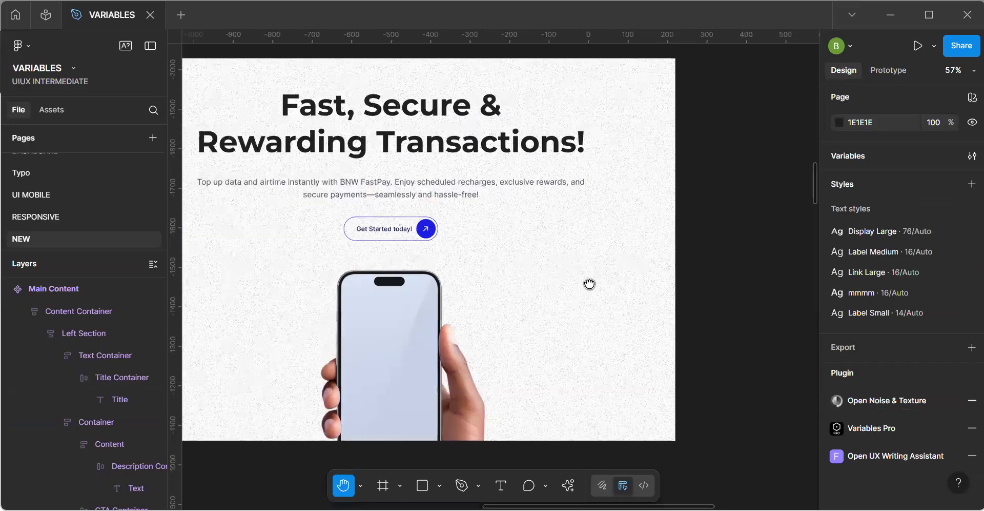
scroll(572, 330, up, 2)
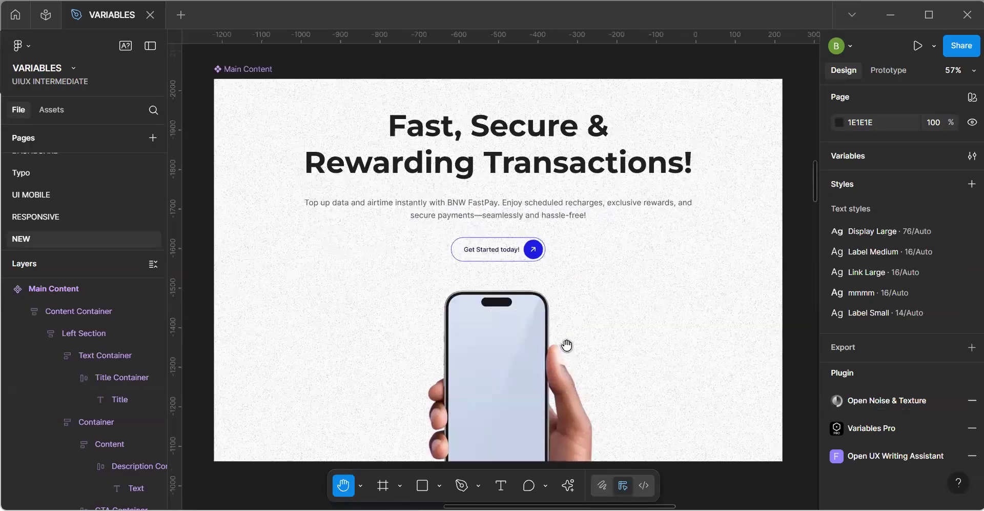
scroll(567, 347, up, 1)
drag(533, 367, 521, 382)
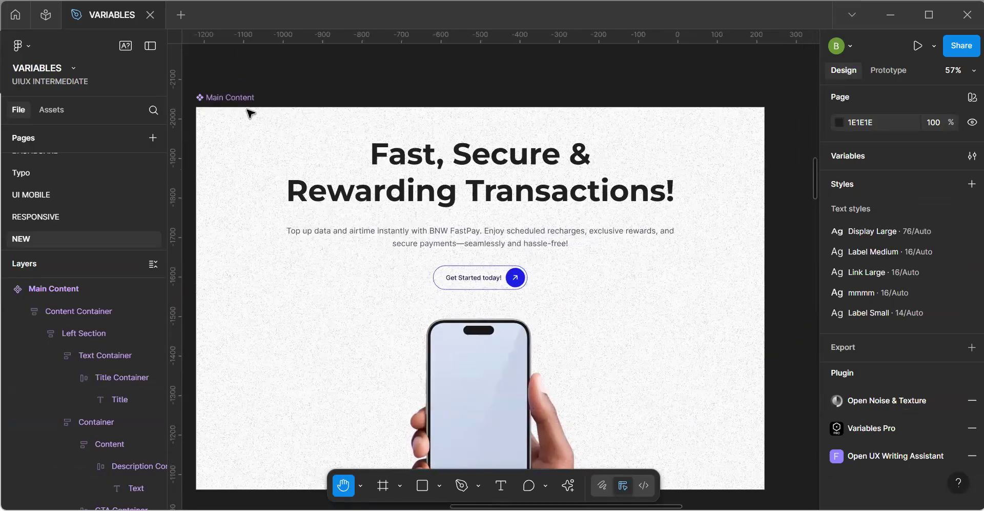
Find the unbound 000000 color within Main Content, remove that fill from the phone image frame, and recheck the component's selection colors.
click(236, 100)
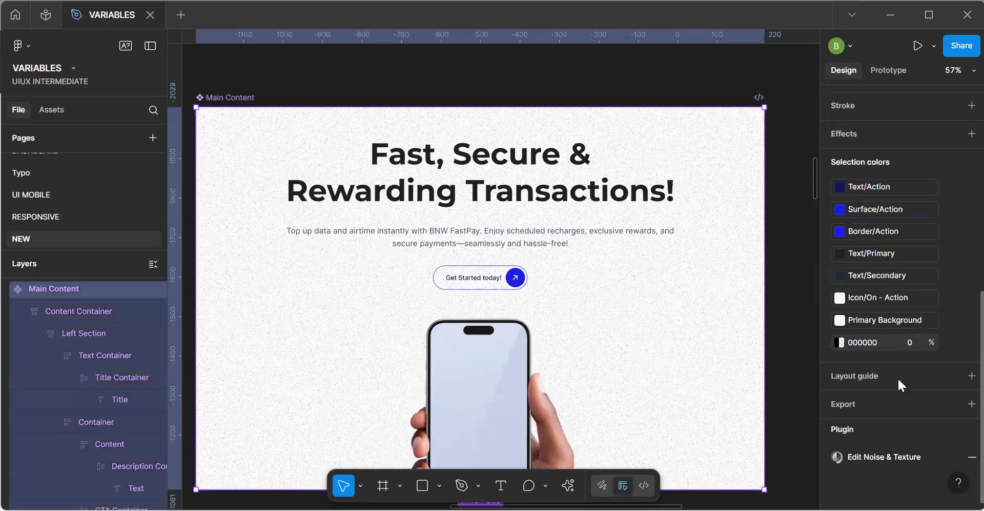
scroll(918, 371, up, 1)
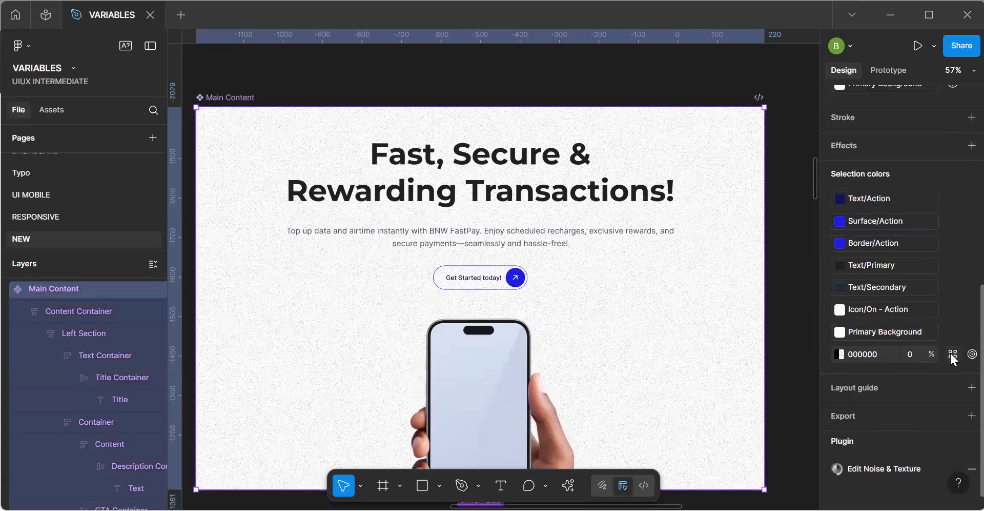
click(609, 236)
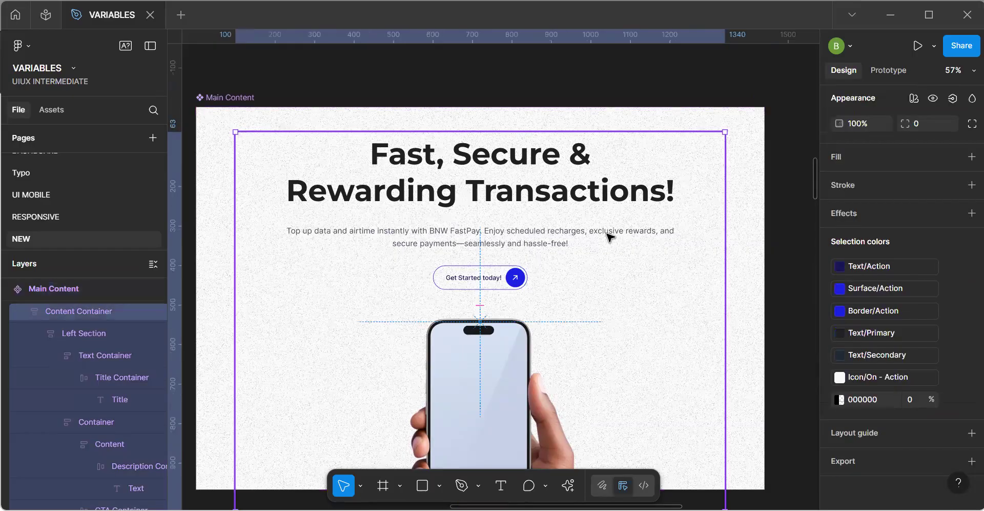
click(609, 236)
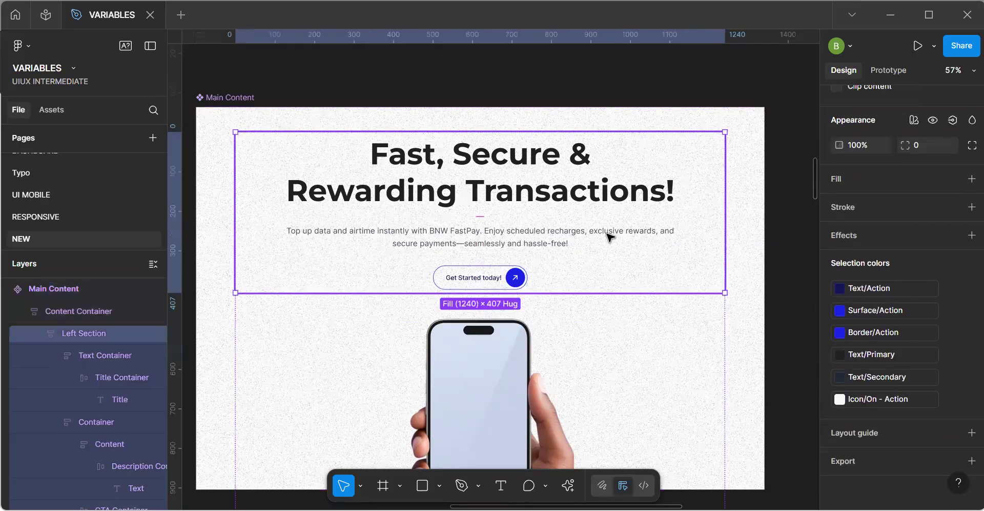
click(562, 363)
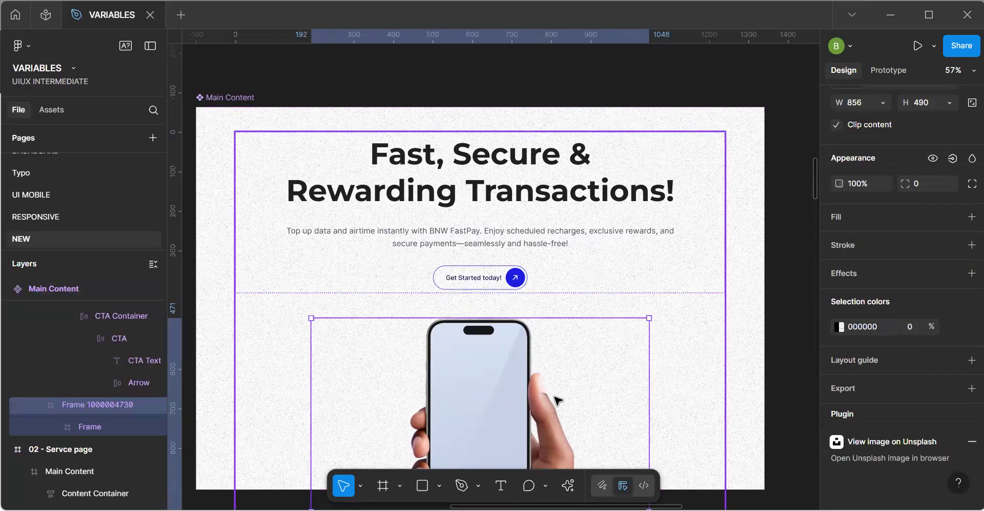
scroll(559, 399, down, 3)
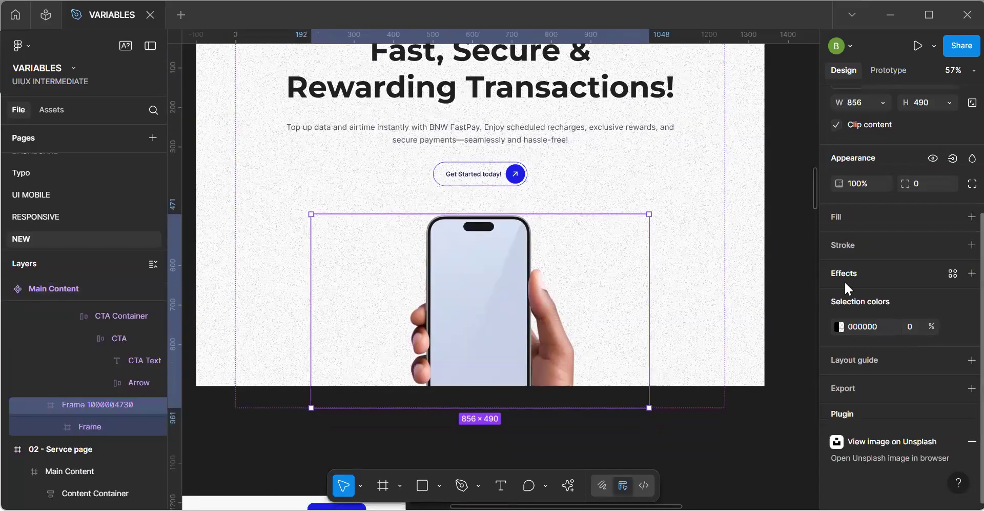
scroll(845, 287, up, 5)
scroll(844, 281, down, 3)
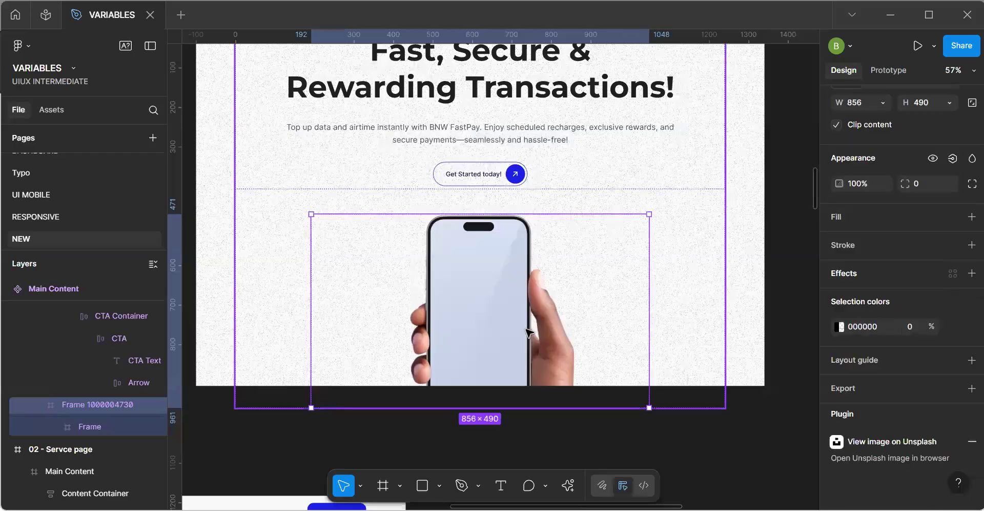
click(528, 332)
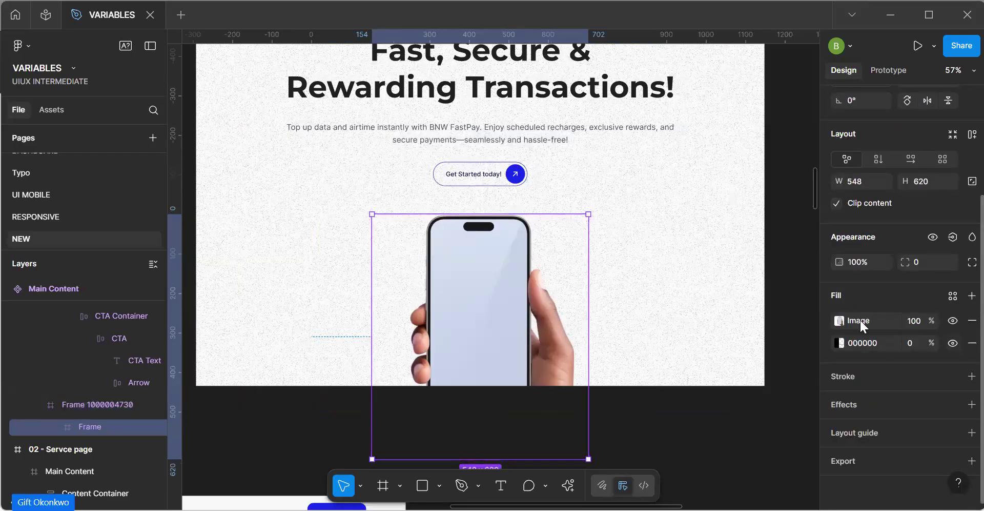
click(972, 342)
key(Escape)
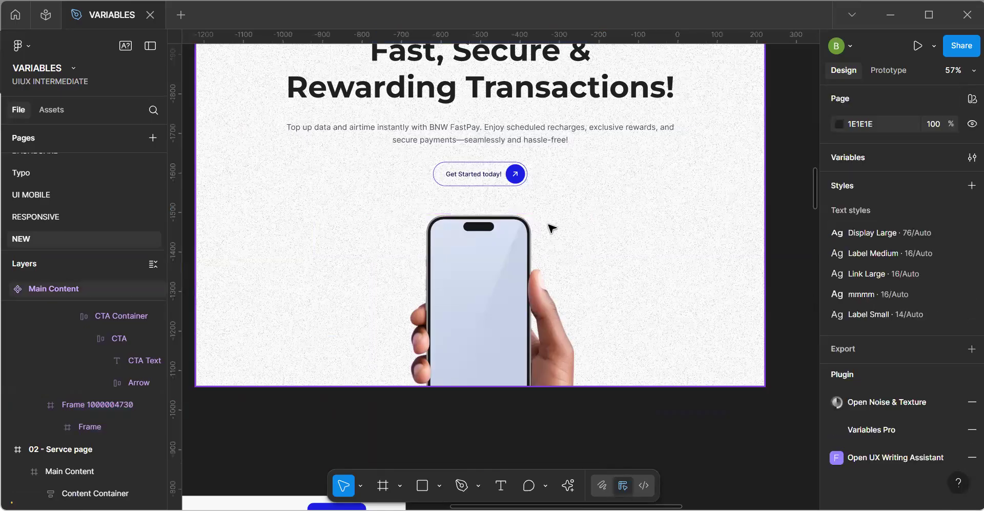
scroll(548, 225, down, 3)
click(396, 104)
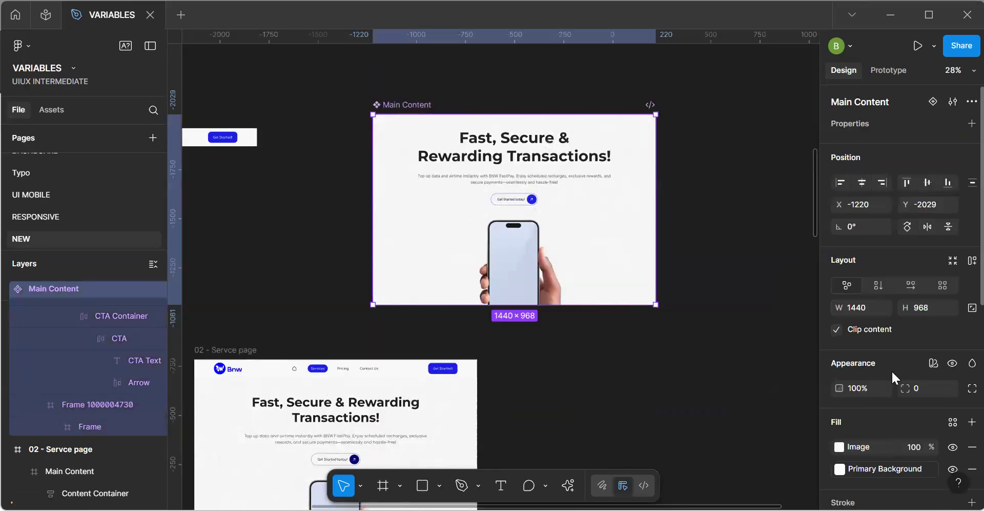
scroll(891, 370, down, 10)
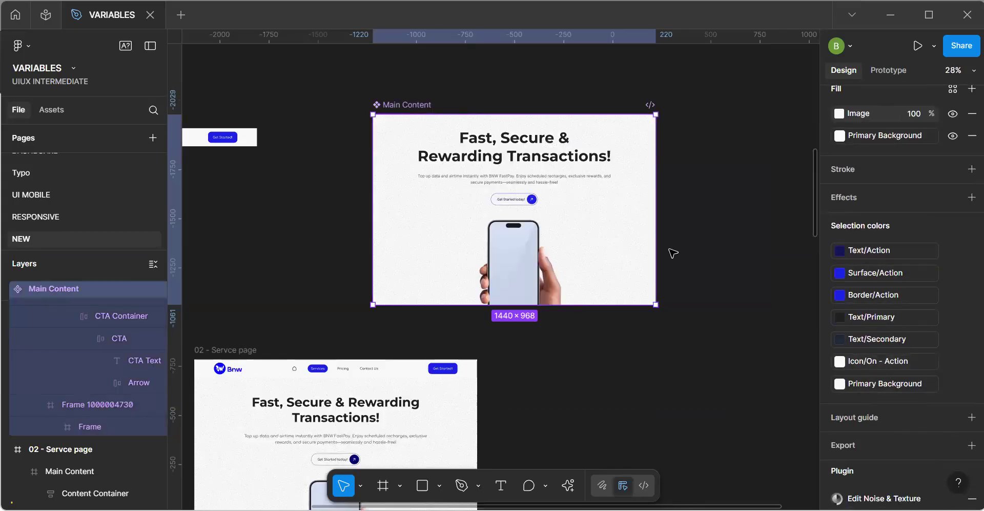
Look through the variables available for the width of the 02 - Servce page frame.
scroll(875, 226, up, 10)
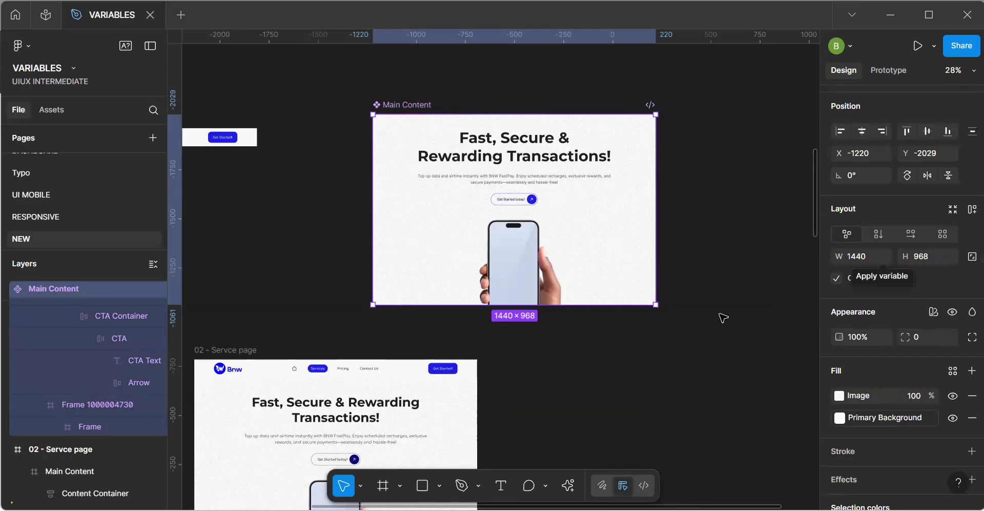
click(254, 329)
click(236, 350)
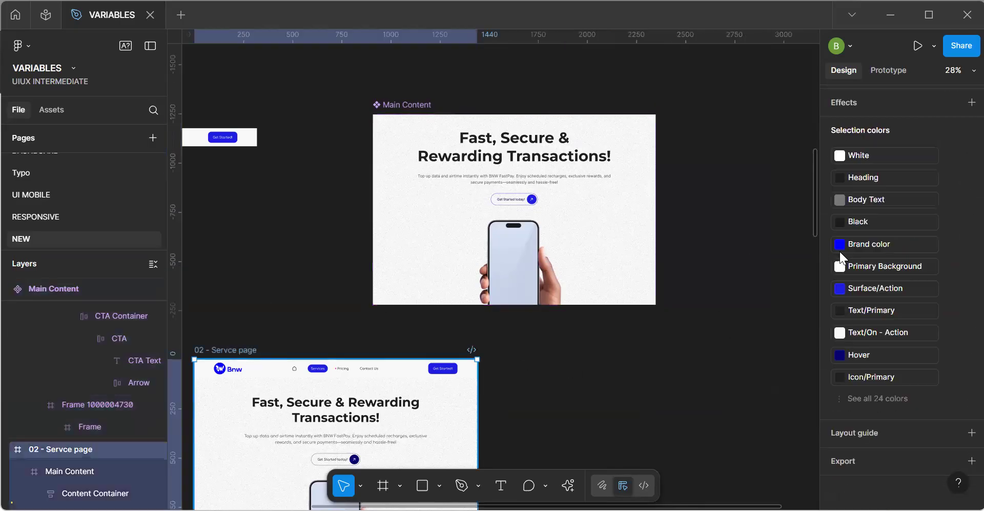
scroll(878, 331, up, 5)
scroll(878, 331, up, 1)
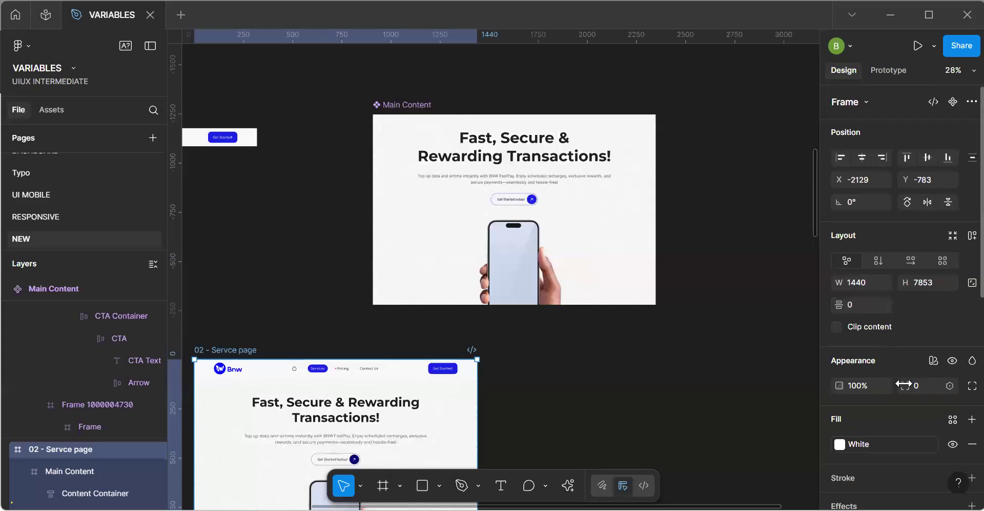
click(882, 281)
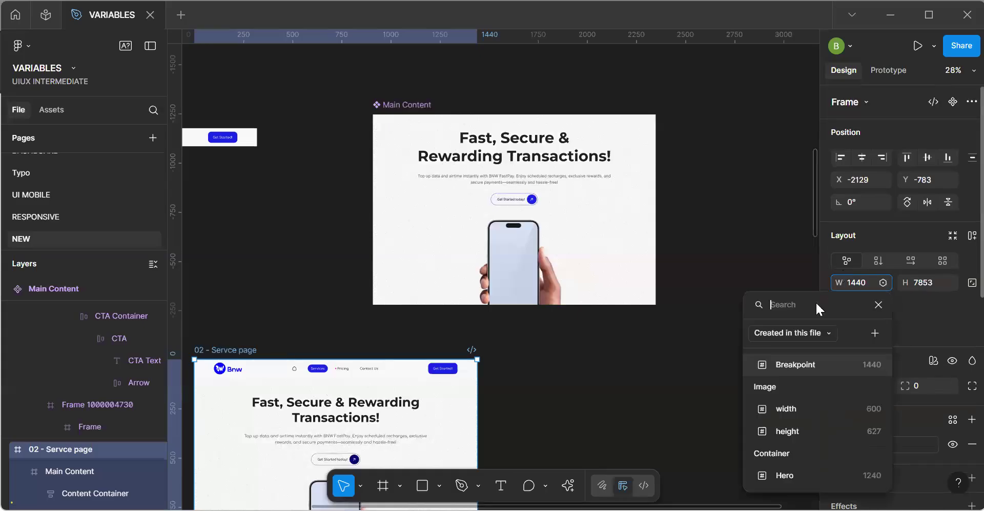
click(742, 384)
click(714, 401)
Move the Tablet and Phone frames up beside the 02 - Servce page frame, aligning their top edges with it.
scroll(714, 402, down, 3)
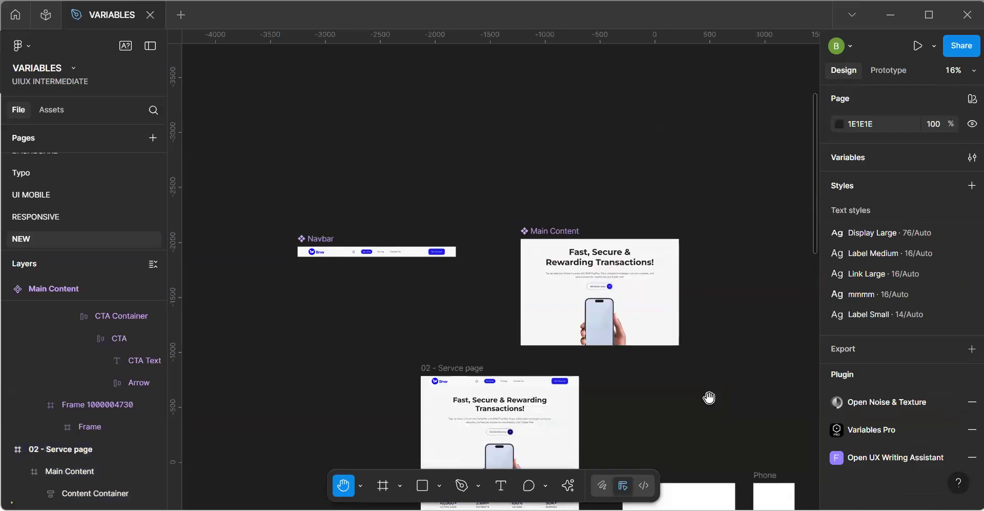
drag(599, 362, 456, 291)
key(v)
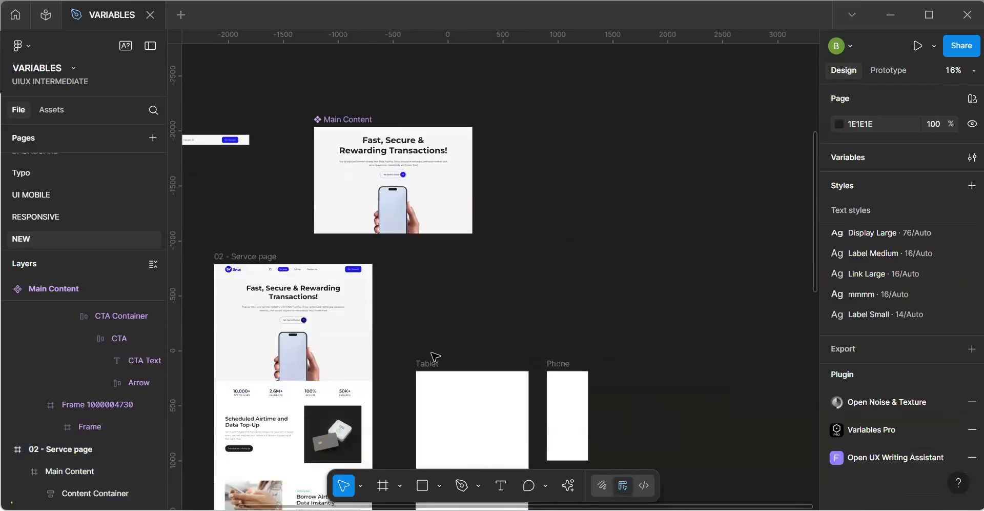
click(431, 369)
drag(430, 370, 405, 264)
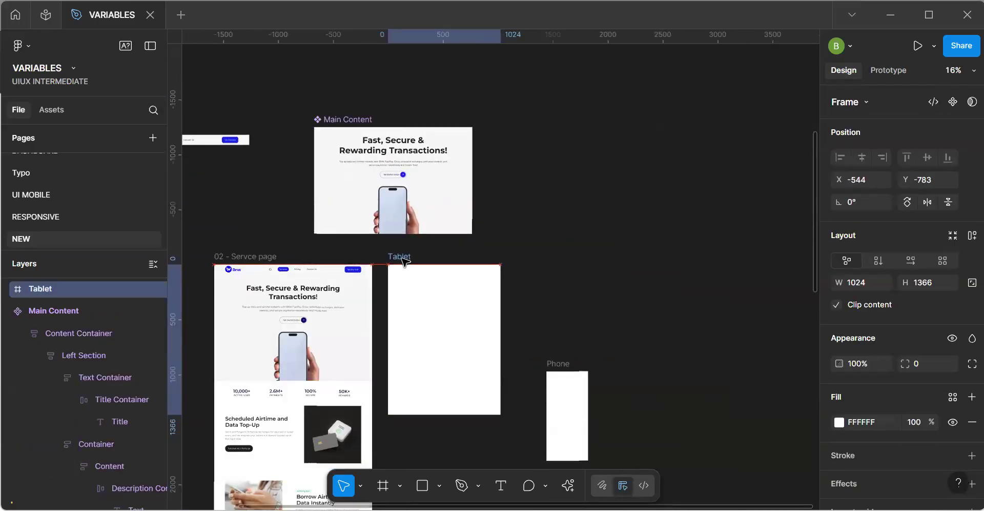
drag(551, 365, 520, 261)
Bind the Tablet frame's width to the Breakpoint variable and set its Responsiveness mode to Tablet.
click(458, 289)
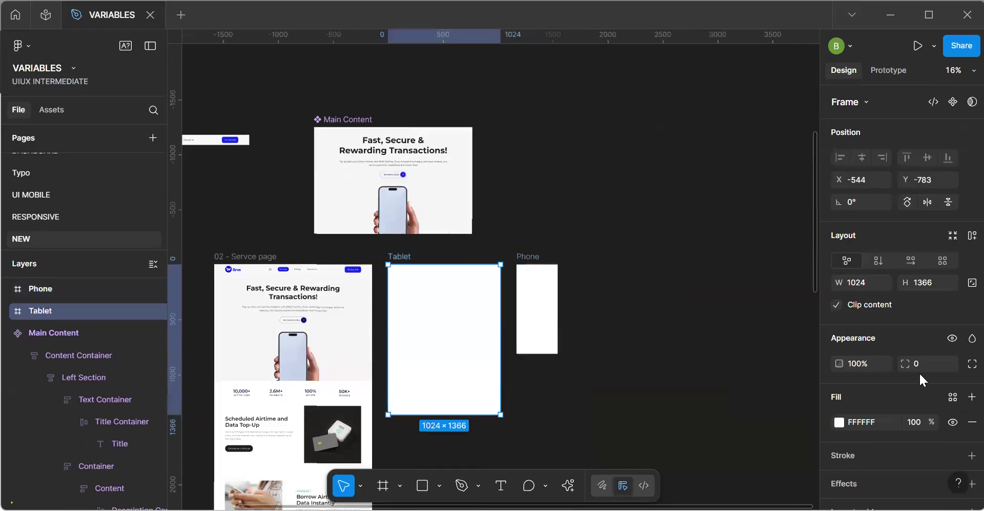
click(883, 283)
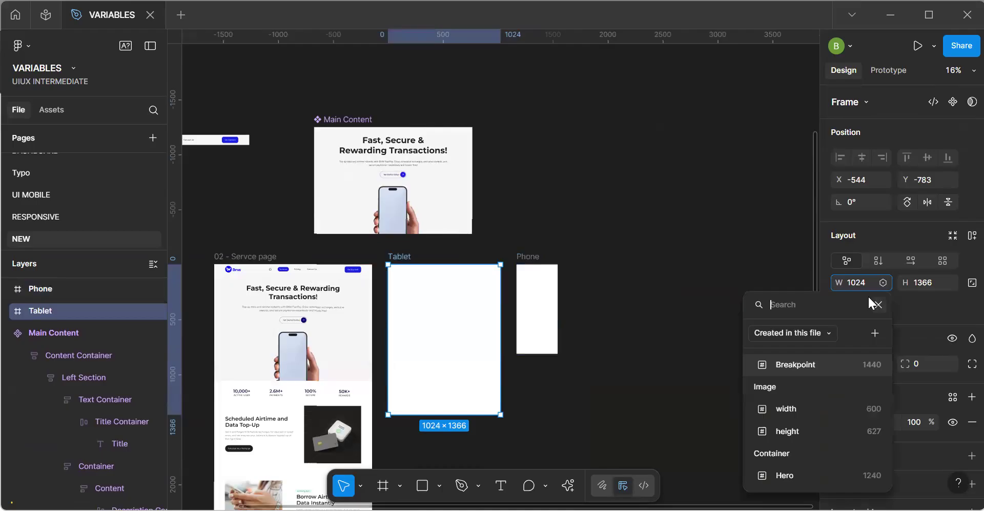
key(Return)
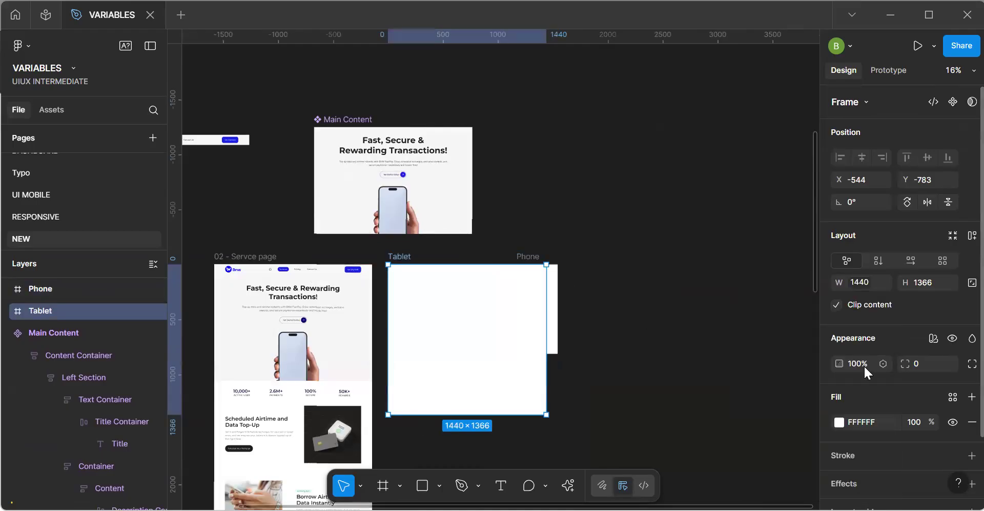
scroll(912, 365, down, 2)
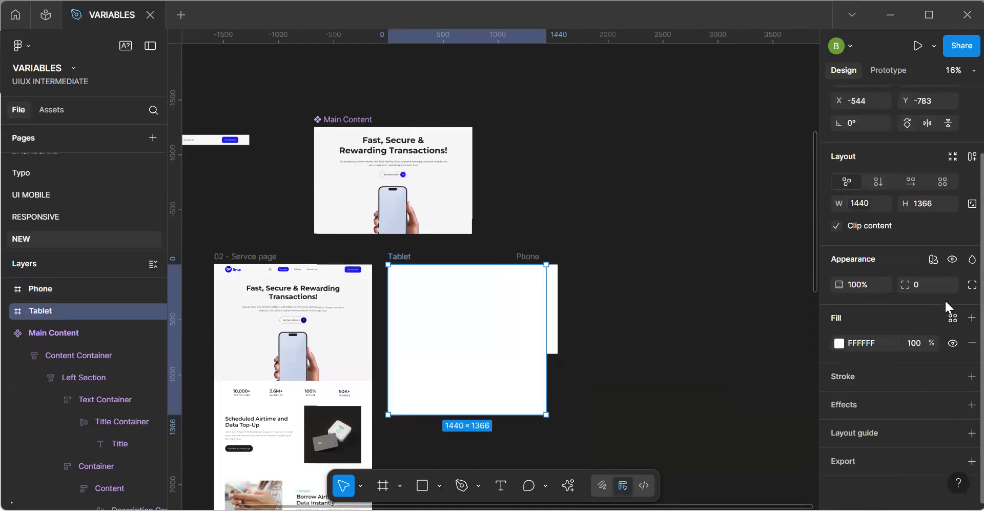
click(933, 260)
mouse_move(845, 299)
click(749, 346)
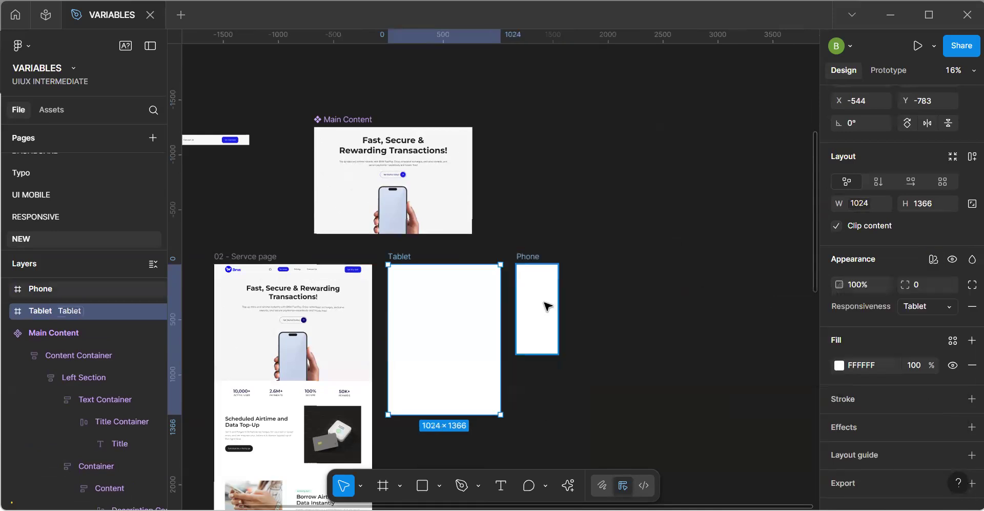
Bind the Phone frame's width to the Breakpoint variable and set its Responsiveness mode to Mobile.
click(540, 318)
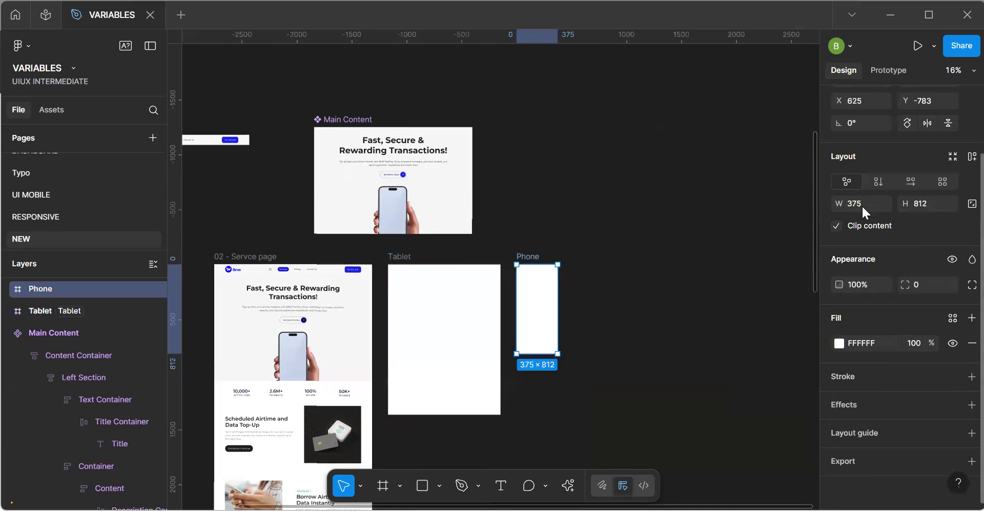
click(882, 206)
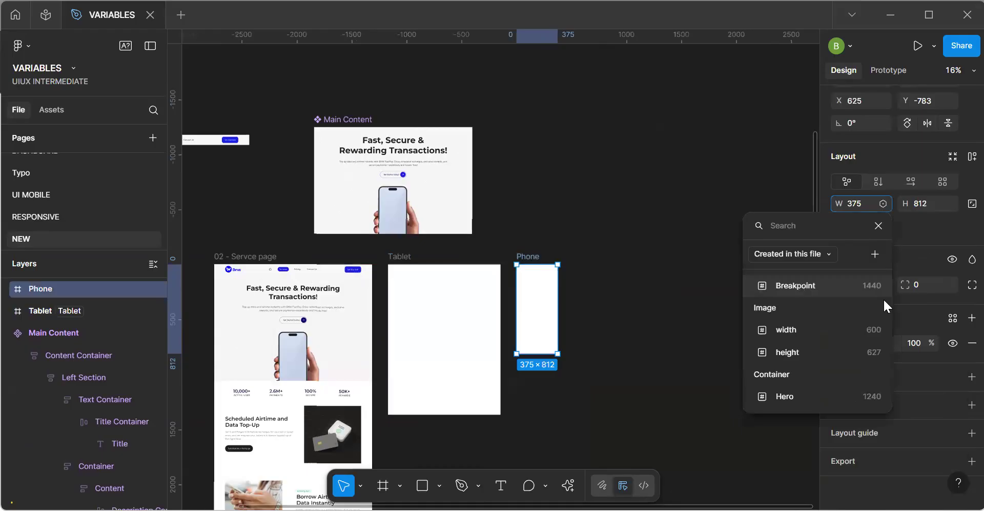
click(882, 285)
click(936, 259)
mouse_move(861, 304)
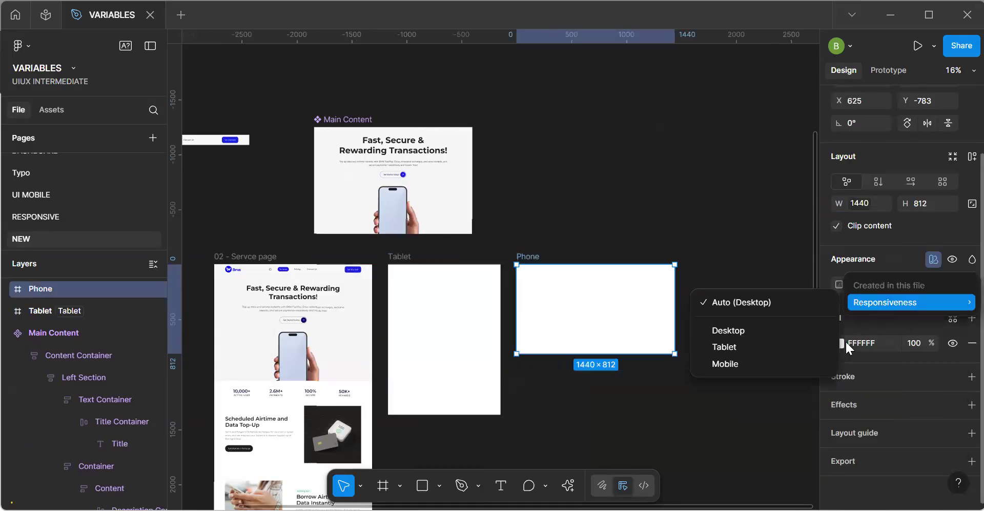
click(797, 367)
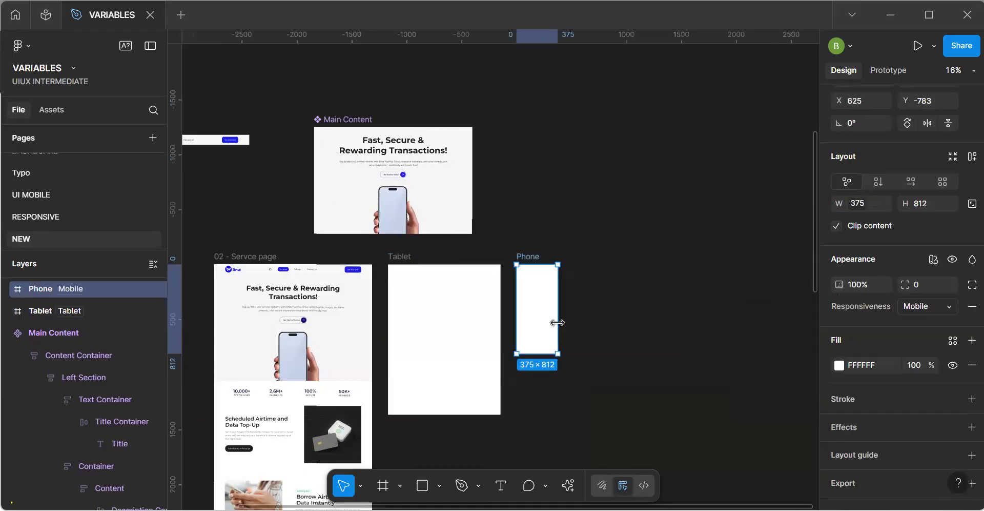
Add vertical auto layout to the Main Content component and centre its contents.
click(442, 336)
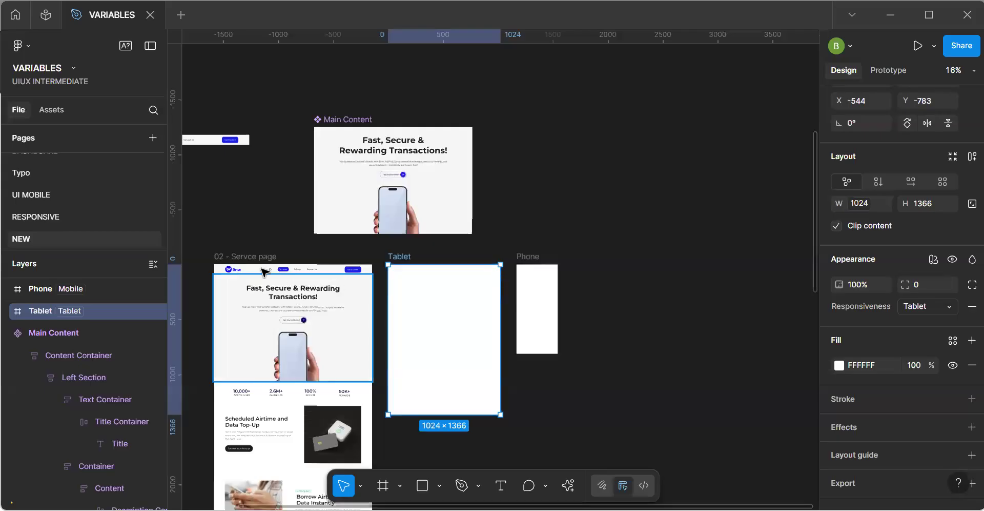
scroll(347, 134, up, 3)
click(346, 134)
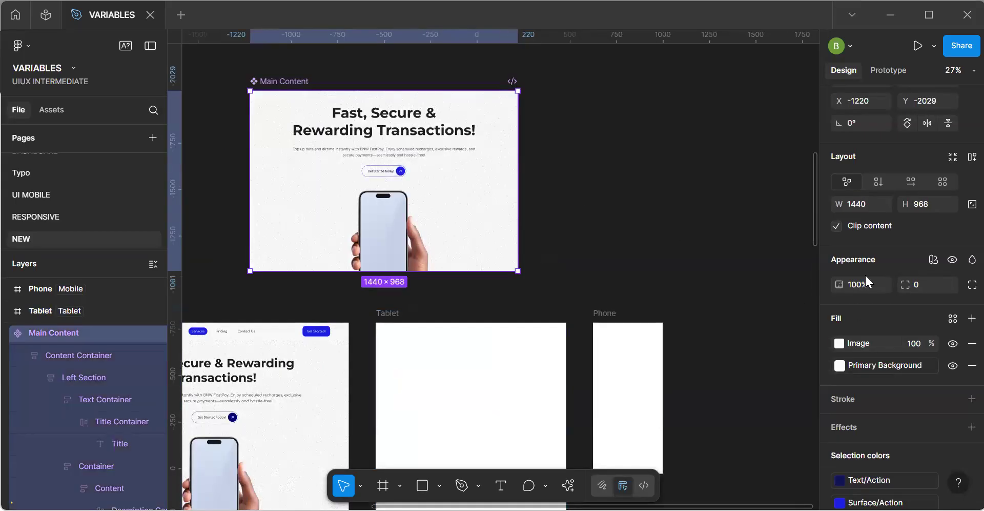
double_click(414, 168)
click(264, 82)
click(971, 156)
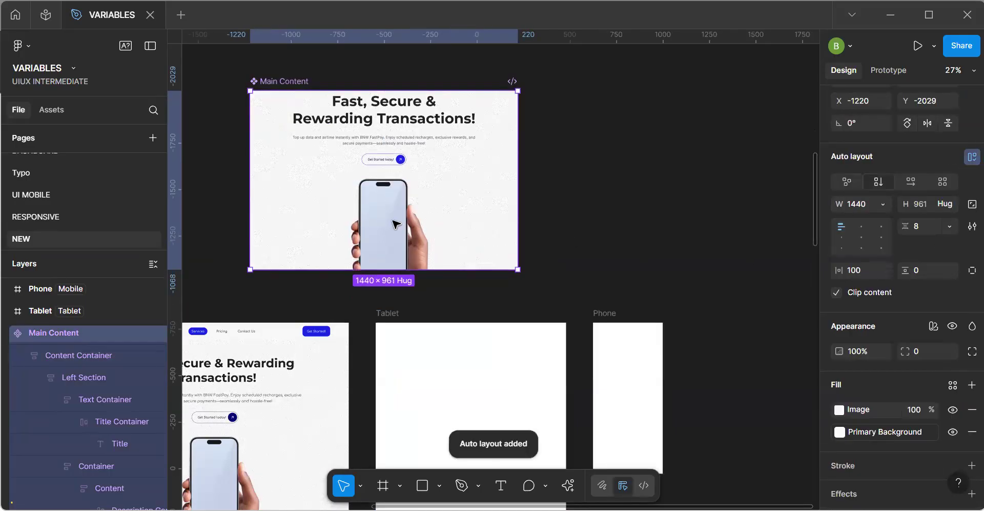
Bind Main Content's horizontal padding to the 100-16 margin variable and its vertical padding to the 64-24 padding variable.
click(882, 270)
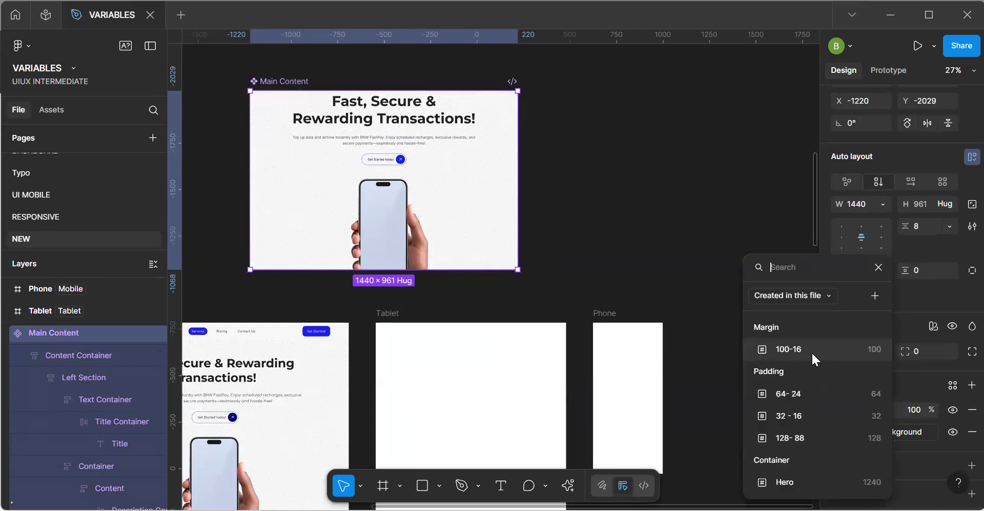
click(813, 354)
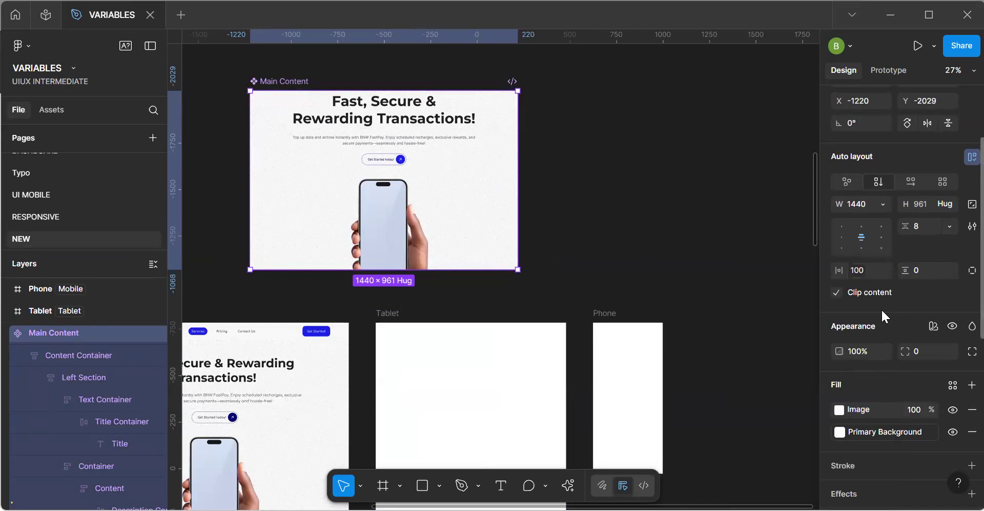
click(950, 270)
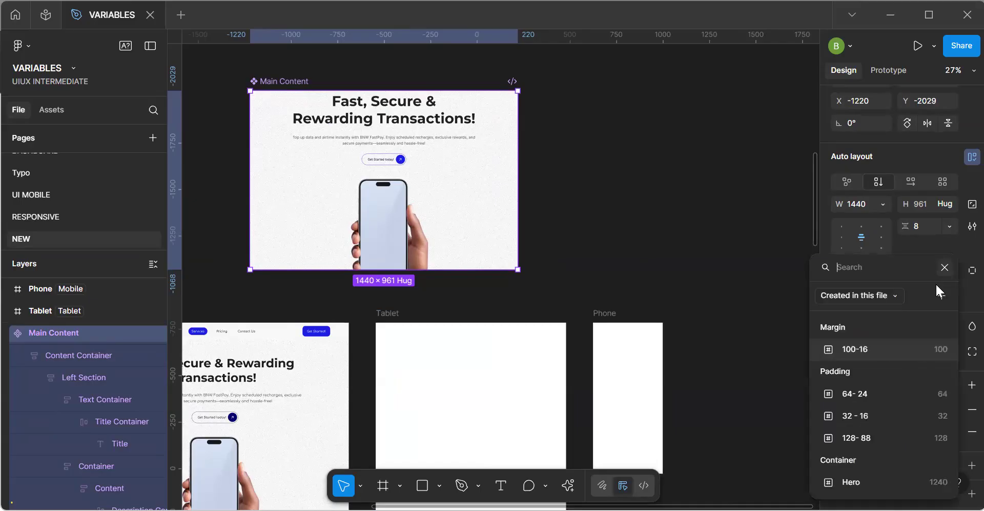
click(870, 397)
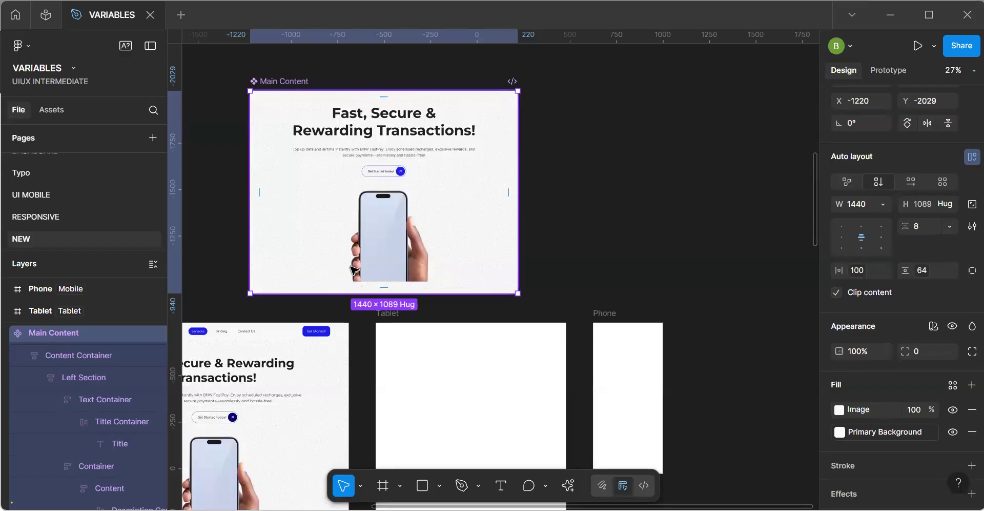
Split Main Content's padding into individual sides, bind the top padding to the 64-24 variable and remove the bottom padding.
click(950, 270)
click(944, 267)
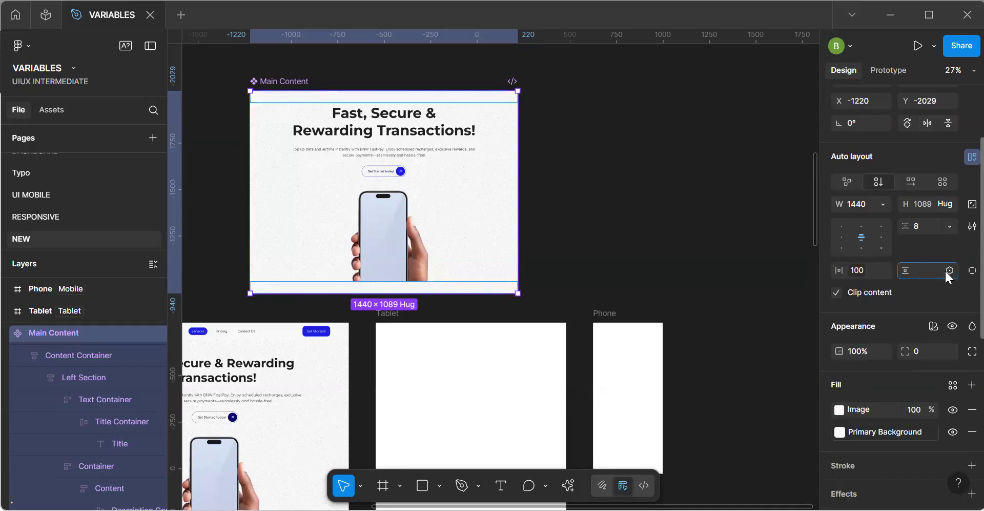
click(946, 270)
click(944, 267)
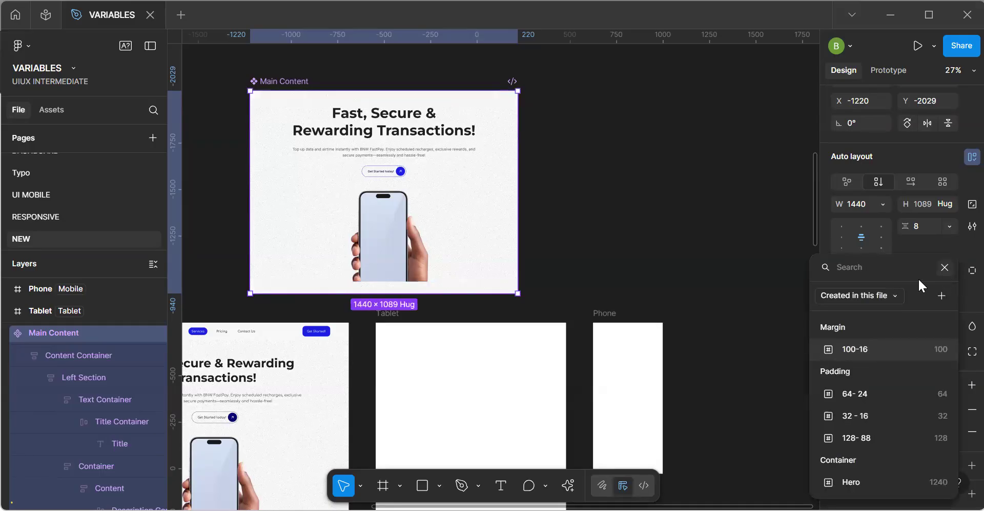
click(972, 270)
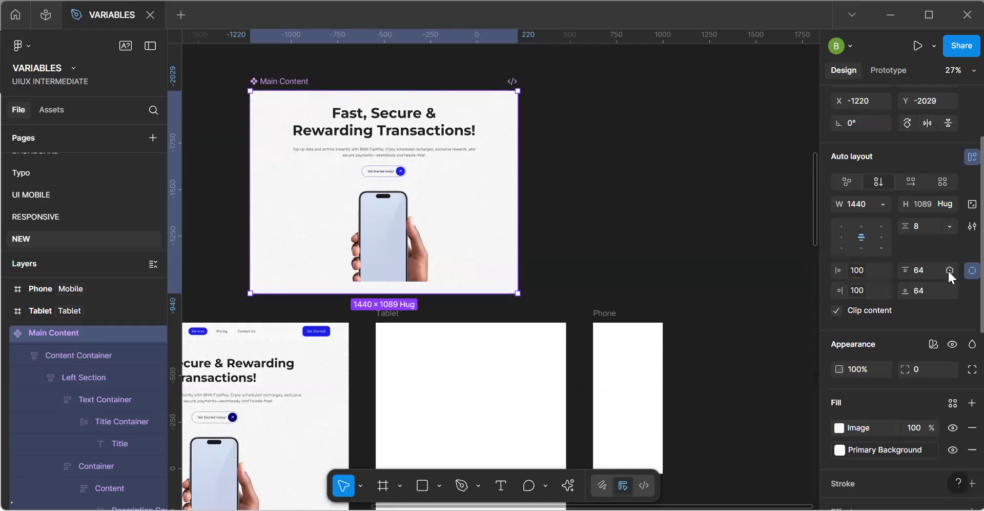
click(948, 292)
click(863, 397)
click(923, 289)
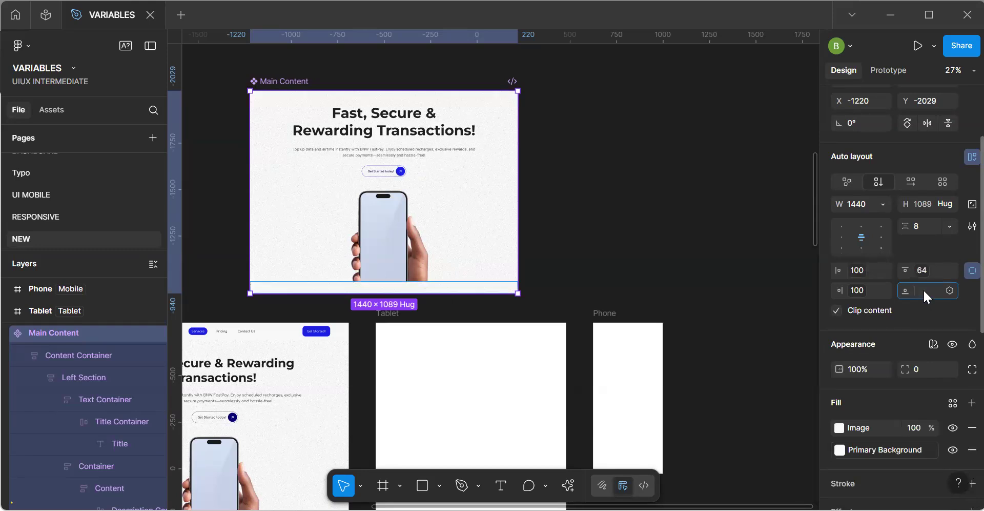
click(661, 261)
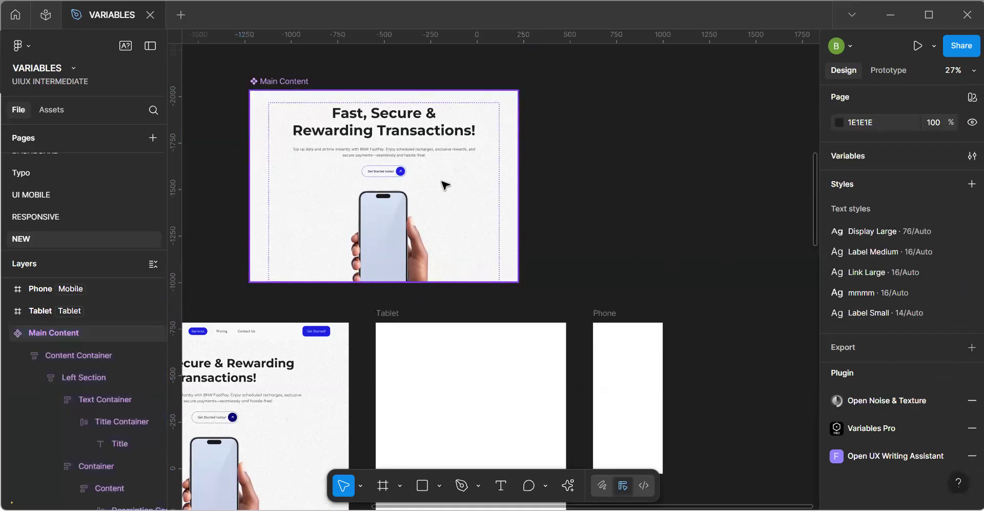
Bind the vertical gap of the Content Container inside Main Content to the 64-24 padding variable.
click(396, 186)
scroll(377, 188, up, 4)
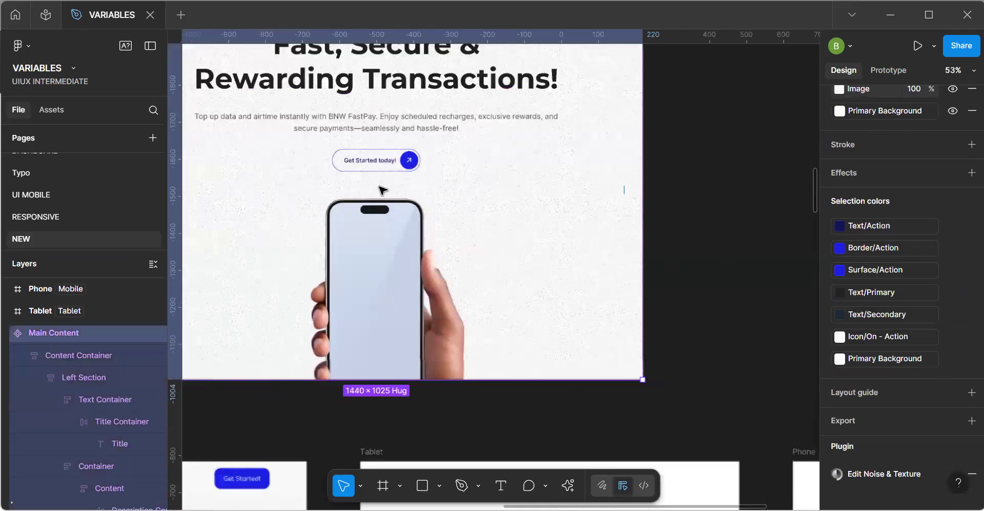
double_click(378, 185)
click(378, 184)
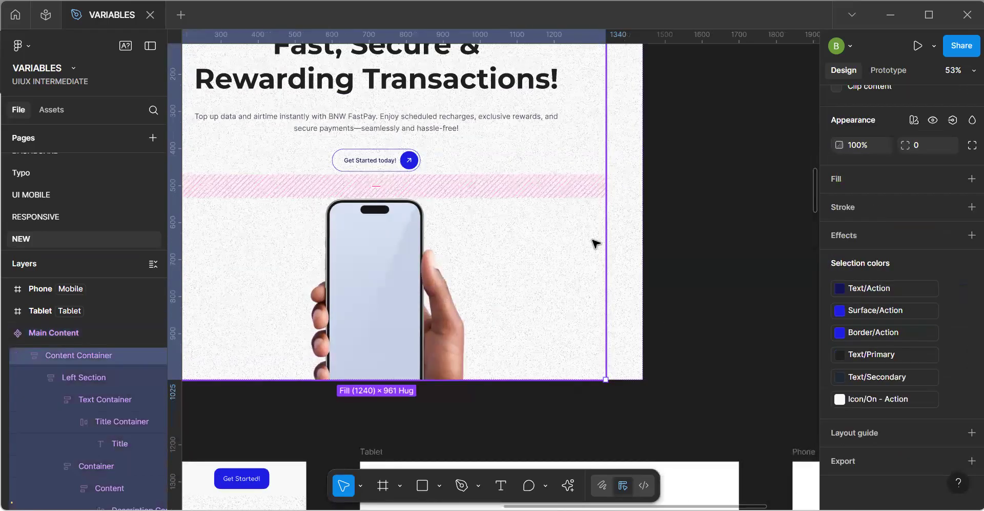
scroll(946, 204, up, 5)
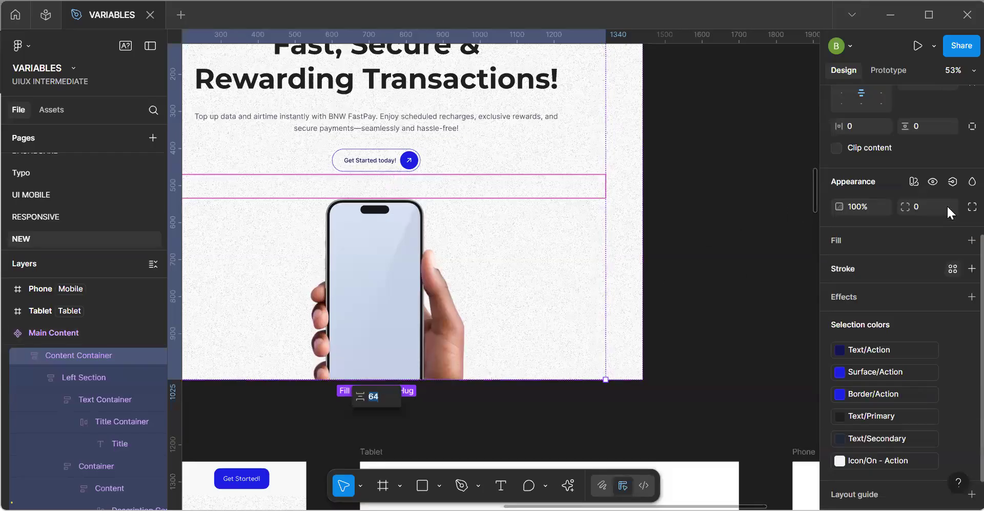
click(949, 305)
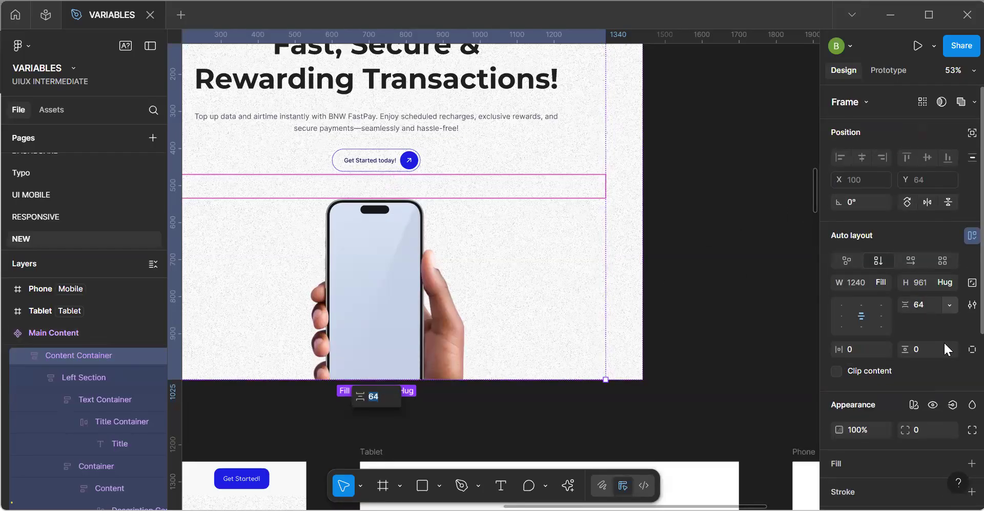
click(909, 341)
click(865, 398)
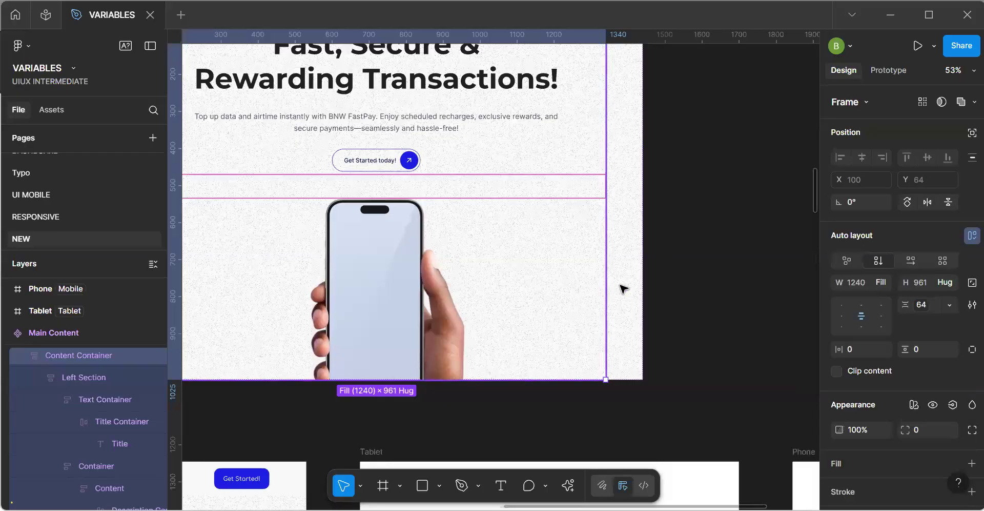
Bind the vertical gap of the Left Section inside Main Content to the 32 - 16 padding variable.
click(392, 114)
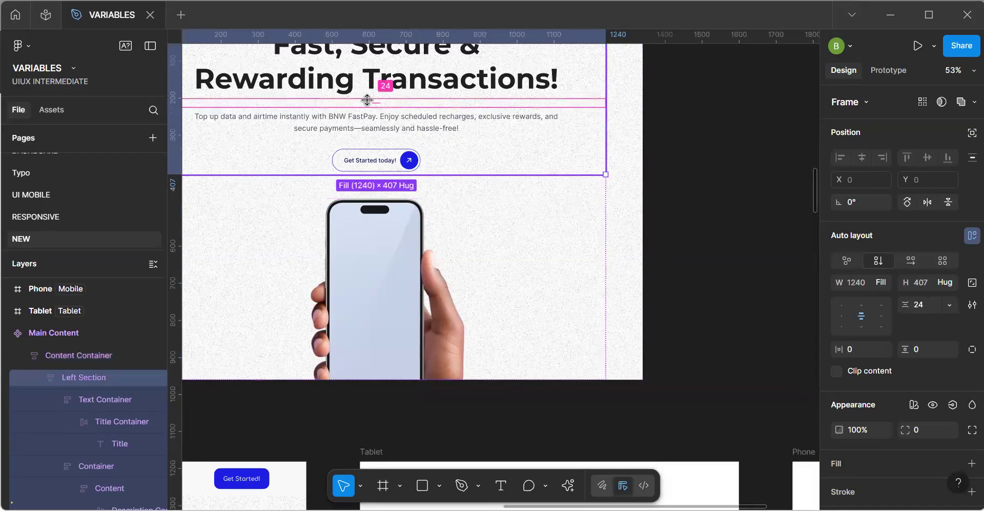
click(949, 305)
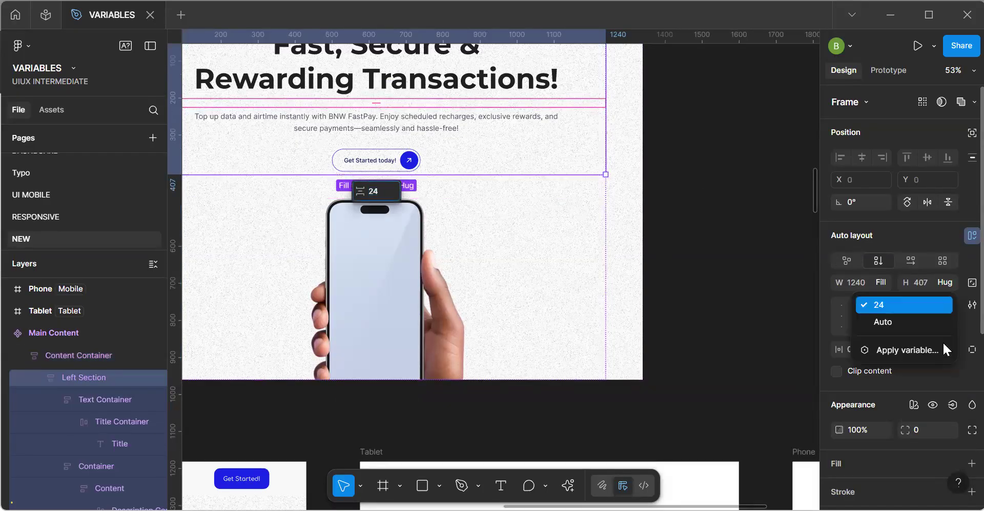
click(883, 349)
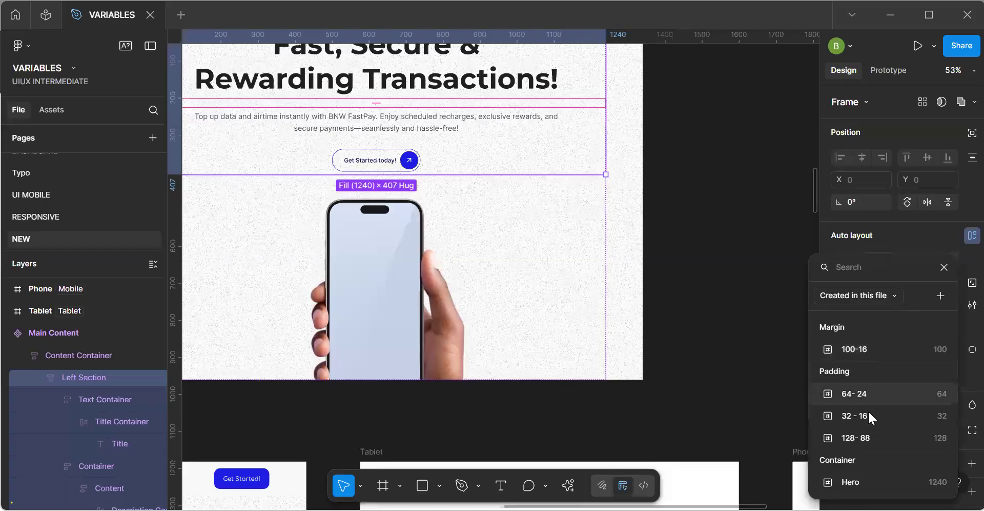
click(873, 414)
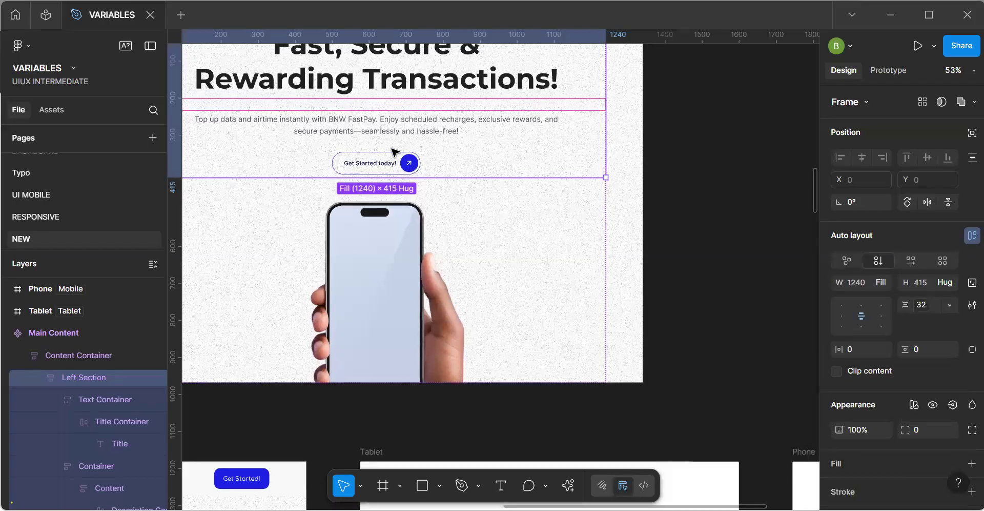
double_click(361, 150)
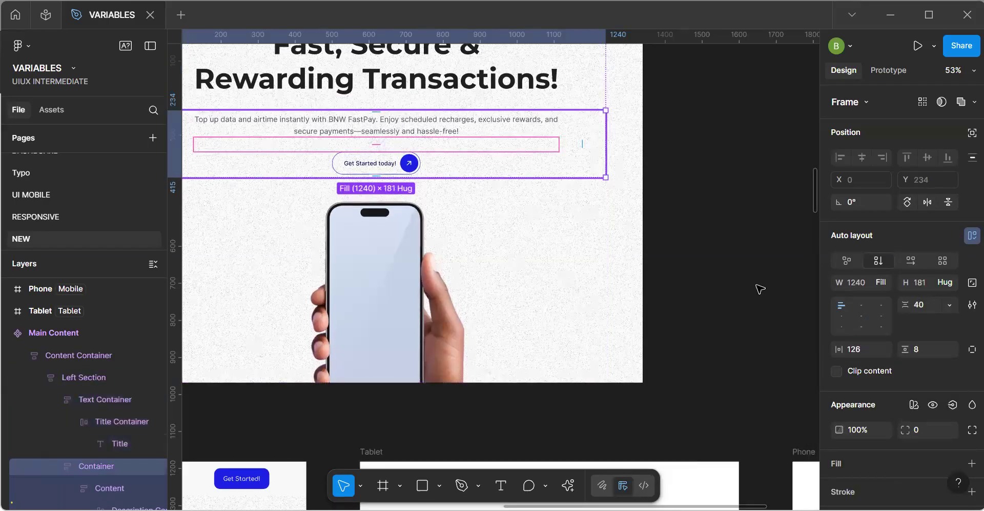
click(947, 304)
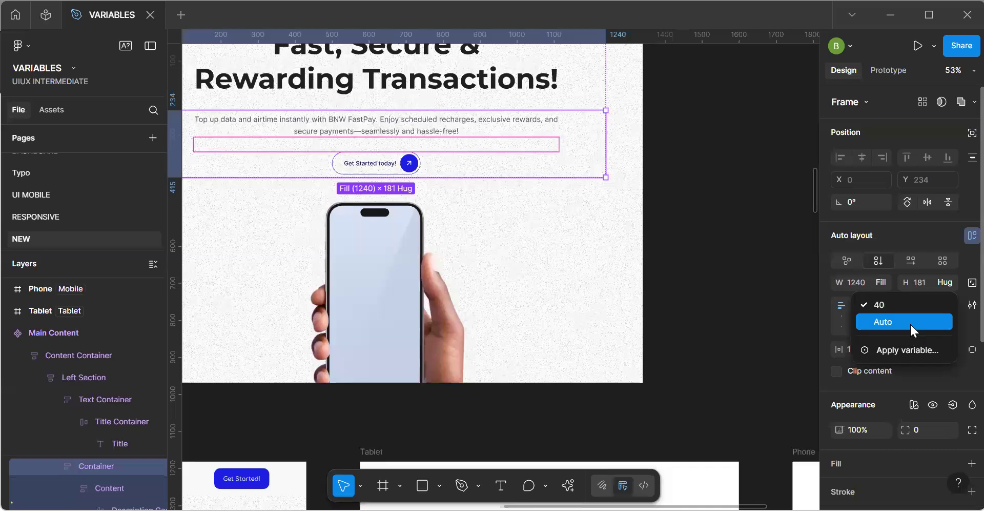
click(909, 322)
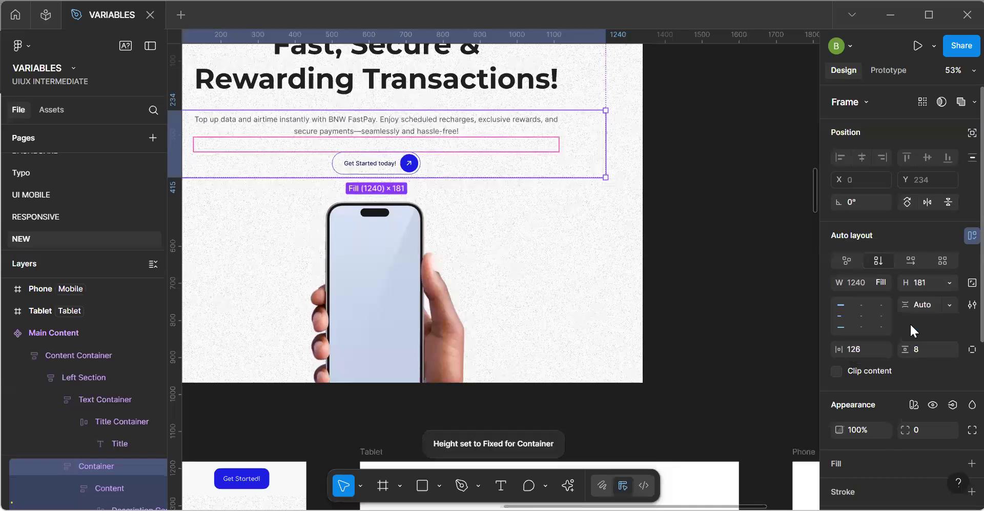
key(Escape)
click(948, 305)
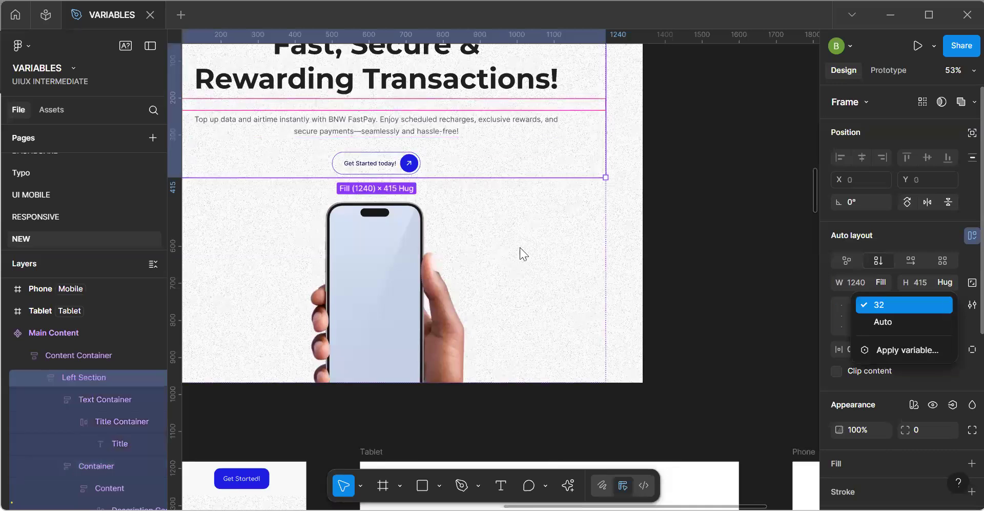
Bind the vertical gap of the Container holding the description and the Get Started button to the 32 - 16 padding variable.
click(368, 137)
click(369, 139)
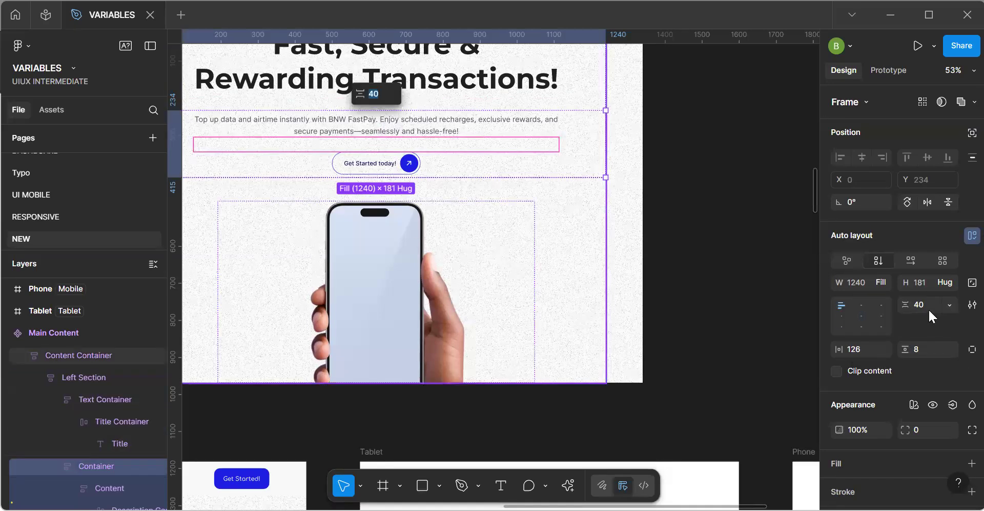
click(949, 304)
click(871, 346)
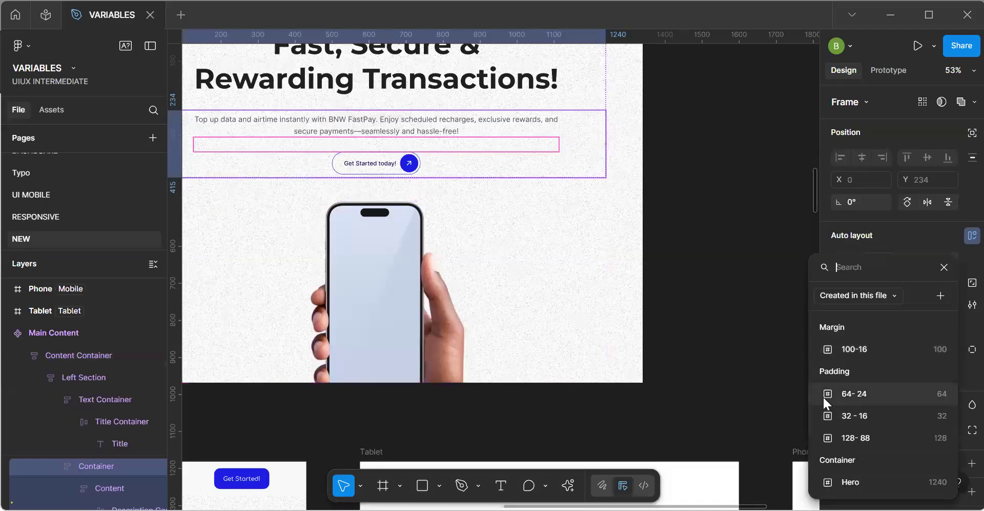
click(868, 410)
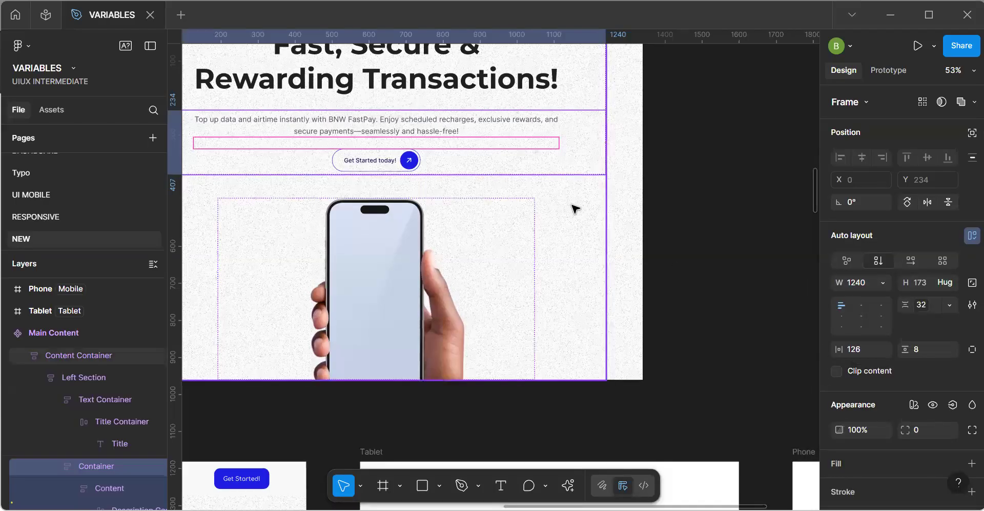
scroll(577, 209, down, 3)
scroll(577, 208, down, 2)
scroll(607, 194, up, 3)
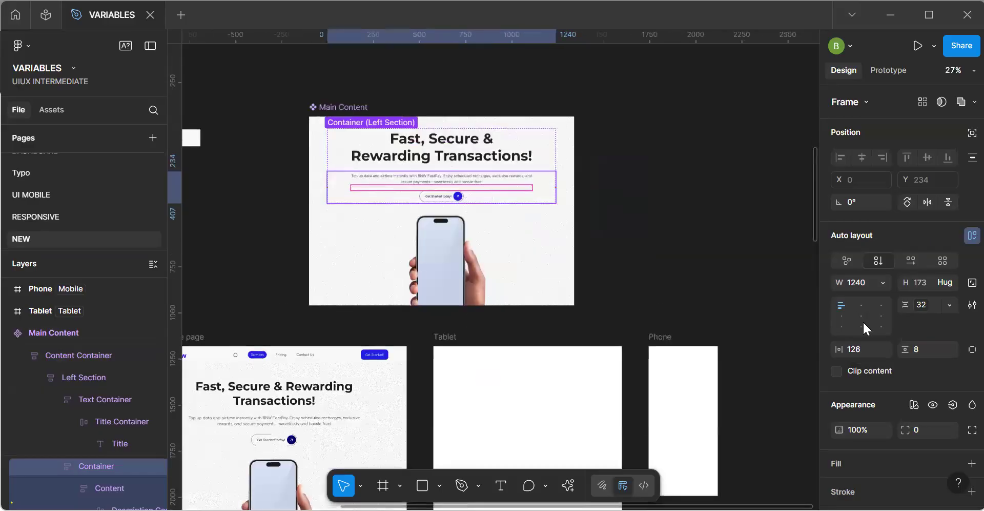
Apply the Desktop mode of the Responsiveness variable collection to the 02 - Servce page frame.
click(721, 282)
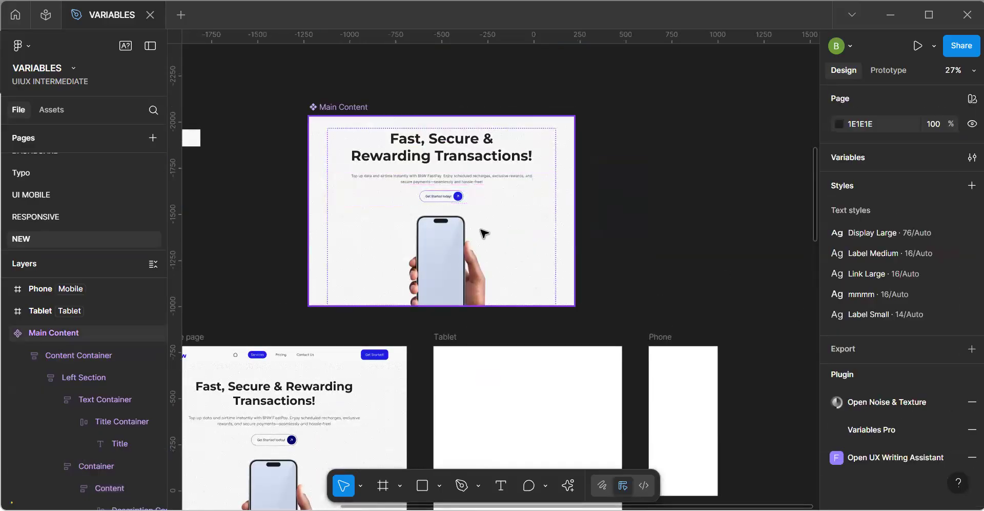
click(484, 233)
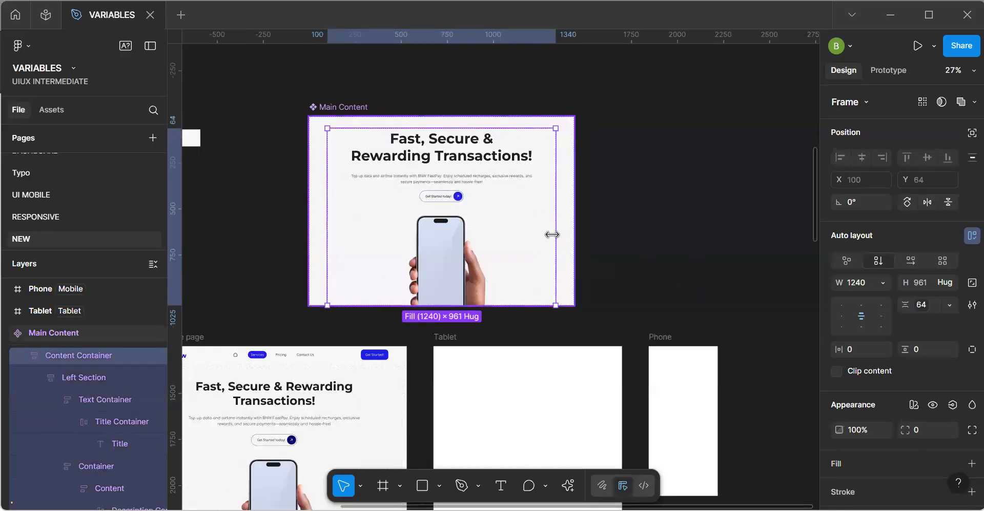
click(616, 248)
drag(483, 312, 550, 150)
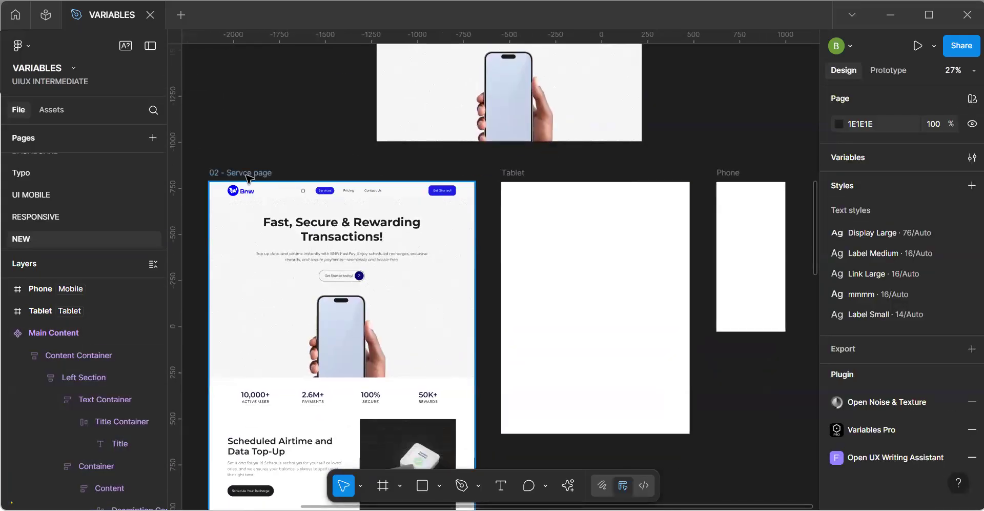
click(248, 174)
click(933, 360)
mouse_move(861, 360)
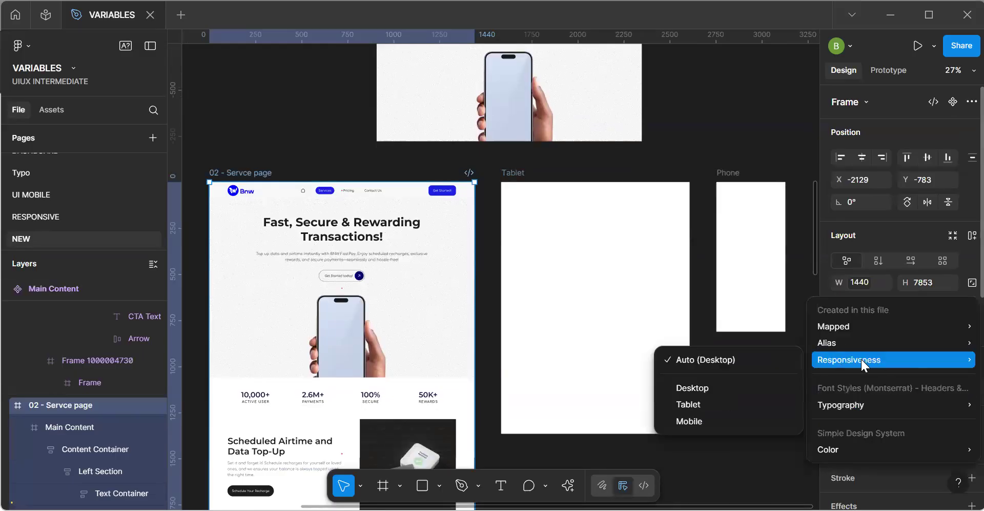
click(695, 390)
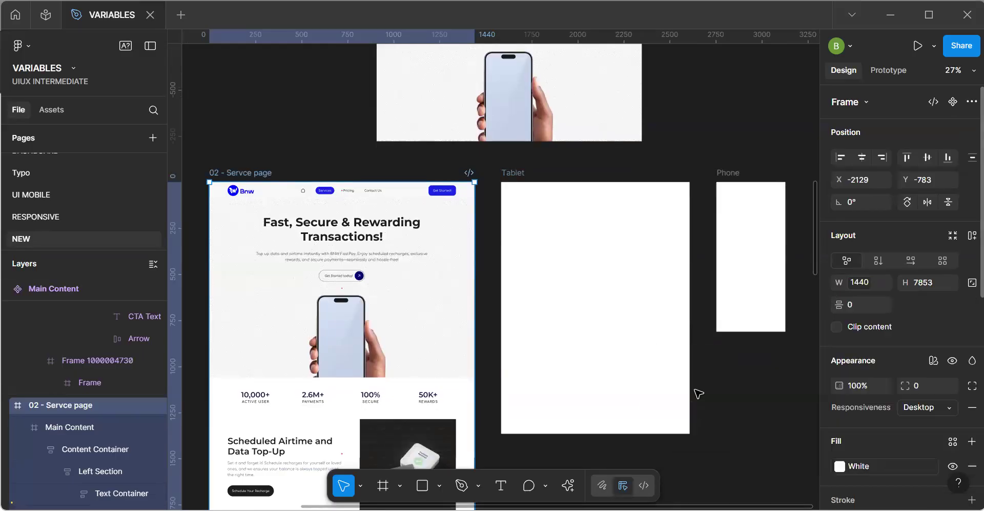
Try the Tablet Responsiveness mode on the service page frame and undo the change.
click(929, 408)
click(903, 424)
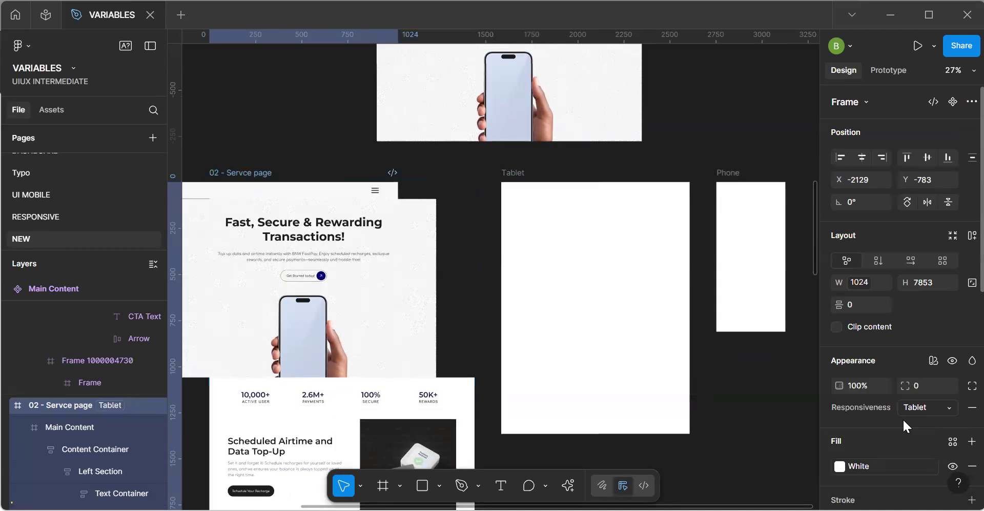
key(ctrl+z)
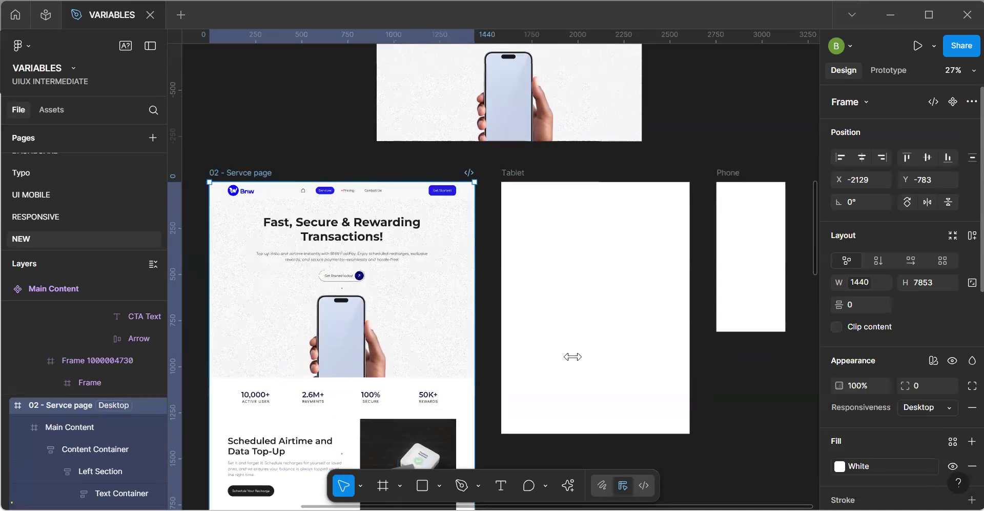
Replace the old Main Content frame on the service page with an instance of the Main Content component.
double_click(380, 333)
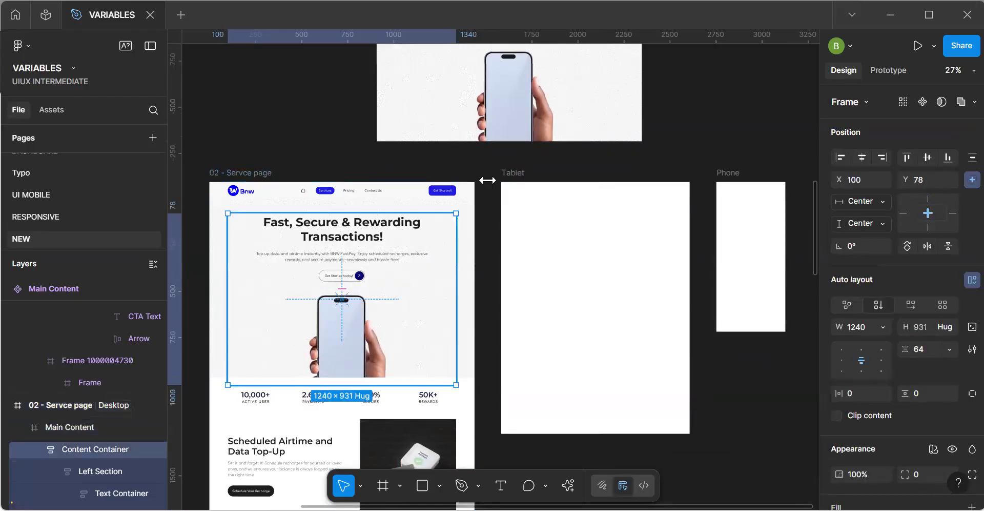
click(470, 286)
scroll(513, 216, up, 5)
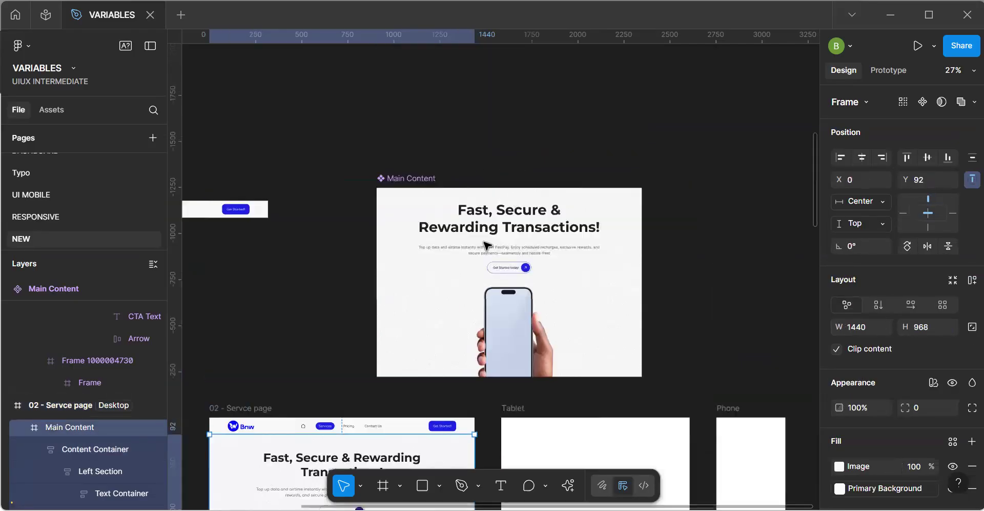
click(442, 252)
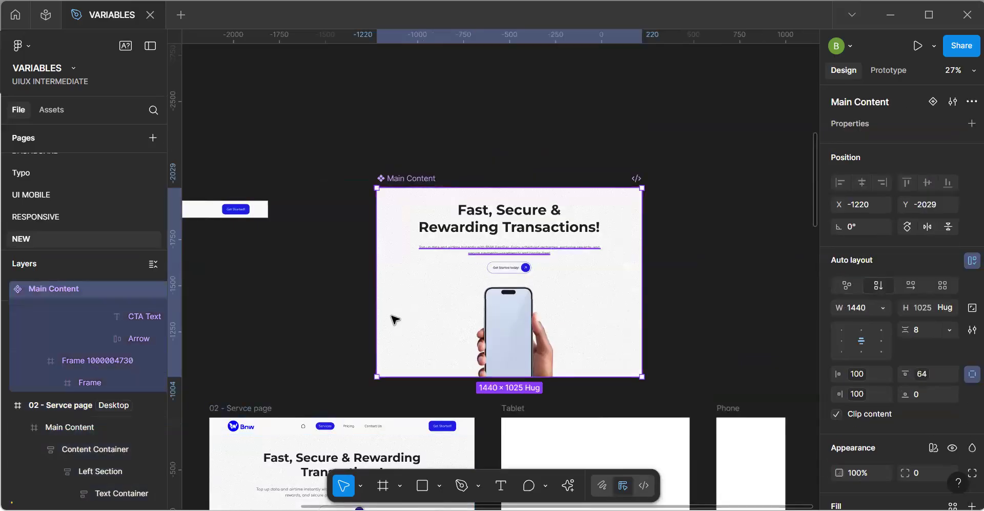
scroll(382, 369, down, 3)
click(381, 382)
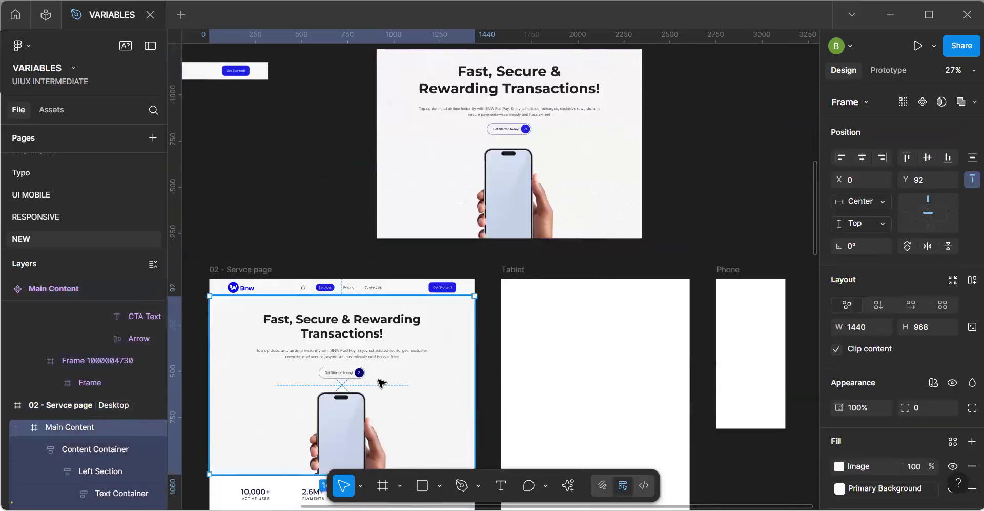
key(ctrl+shift+r)
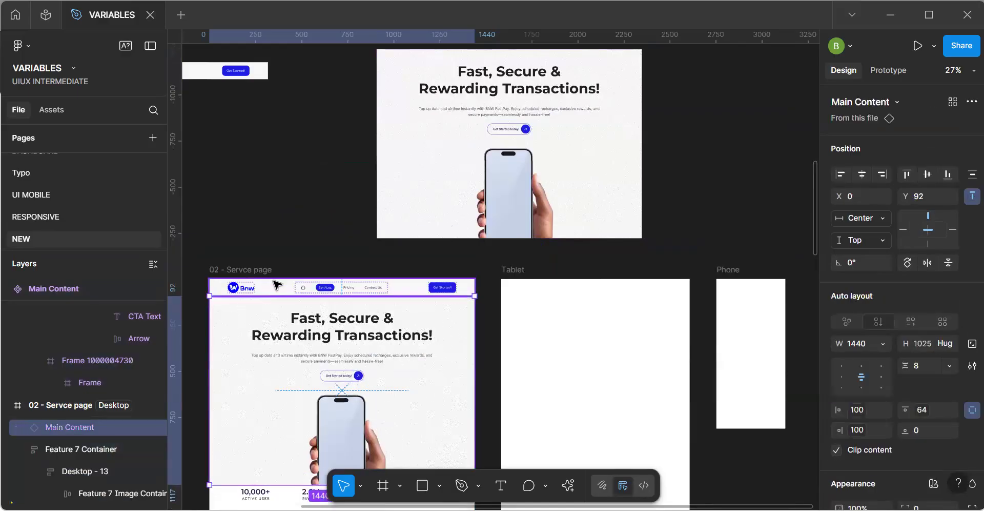
Set the service page frame's Responsiveness mode to Tablet and select its Main Content instance.
key(Escape)
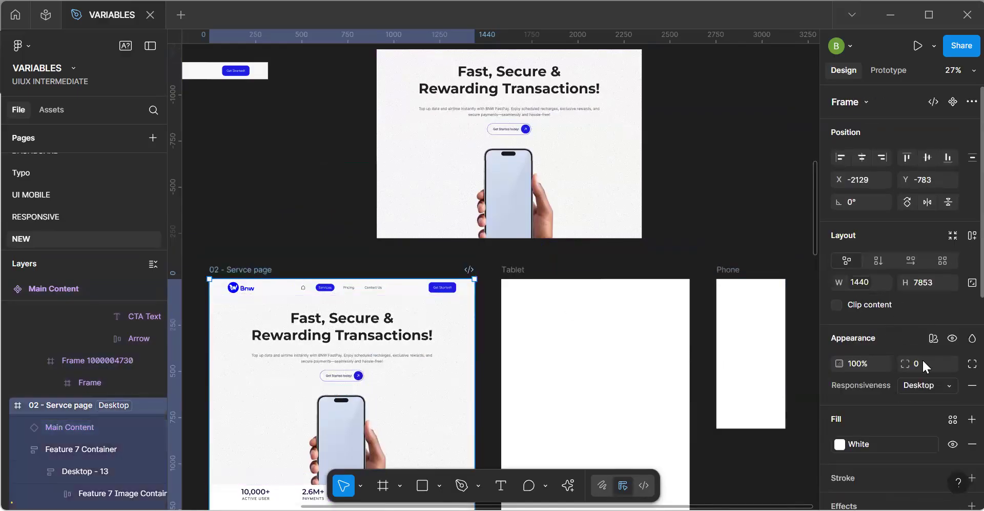
click(923, 385)
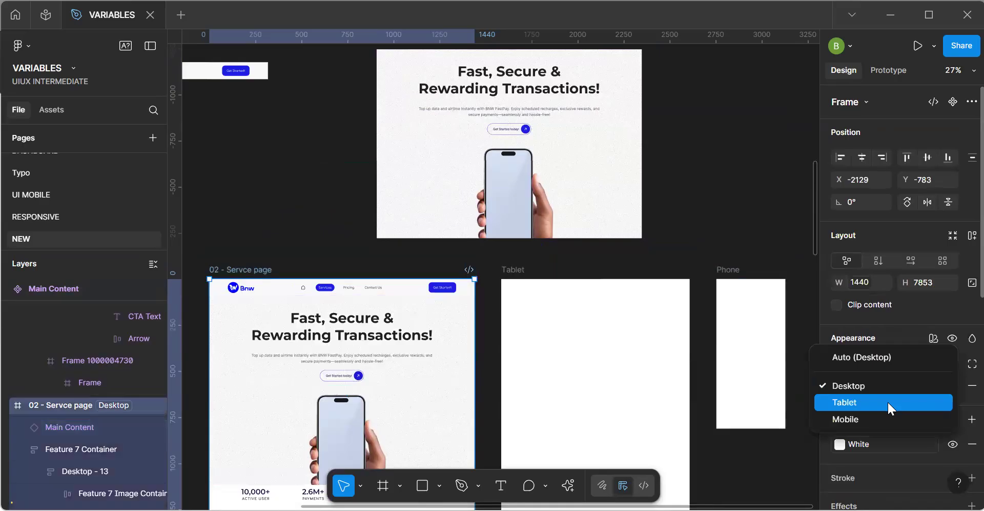
click(888, 402)
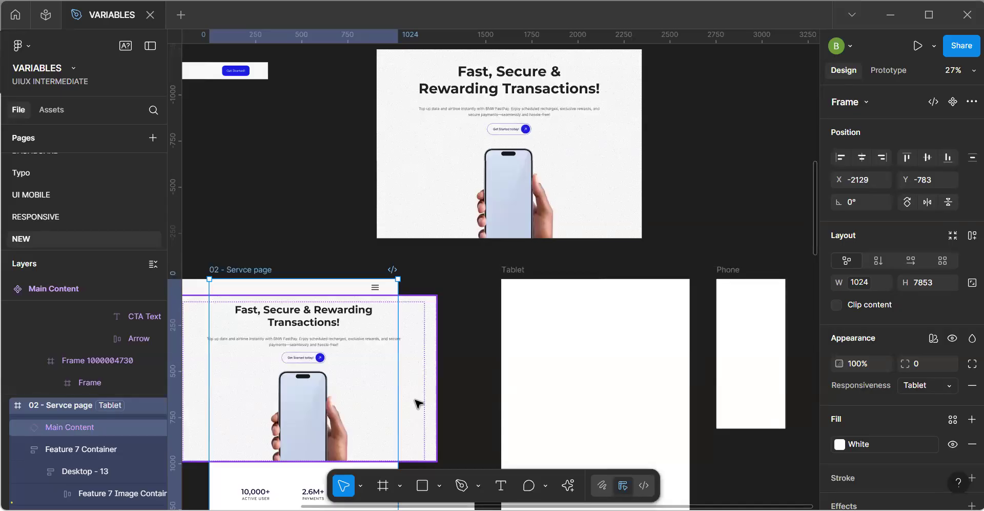
click(410, 367)
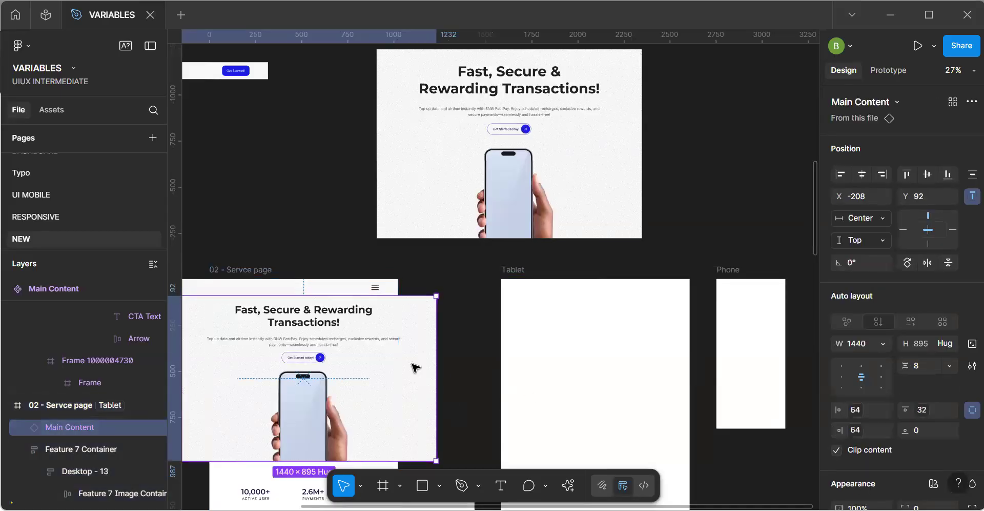
Bind the Main Content component's fixed width to the responsive page-width variable.
click(426, 187)
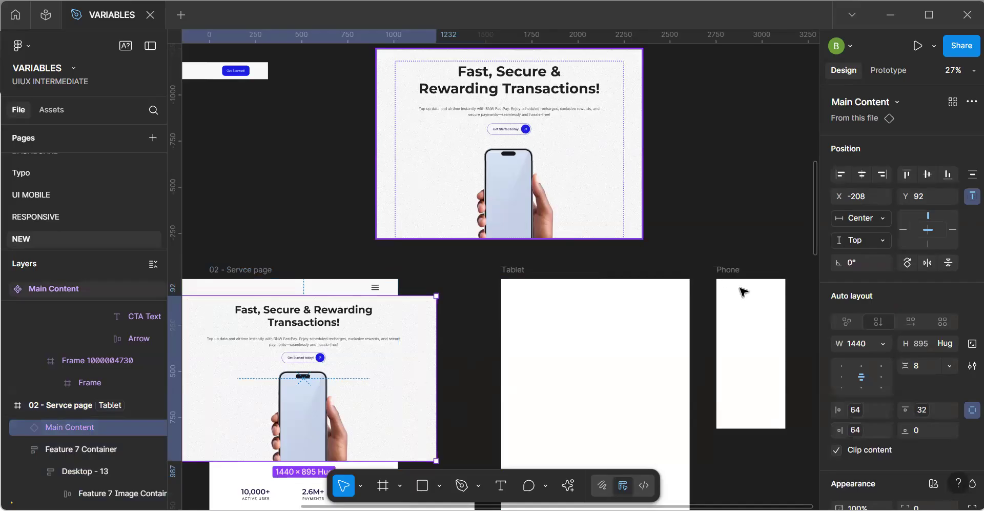
click(888, 307)
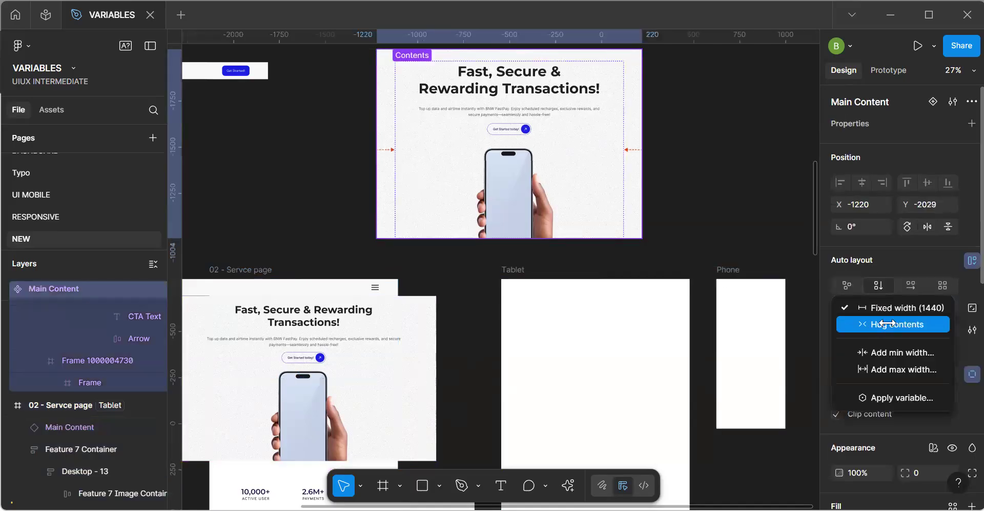
click(893, 403)
click(772, 364)
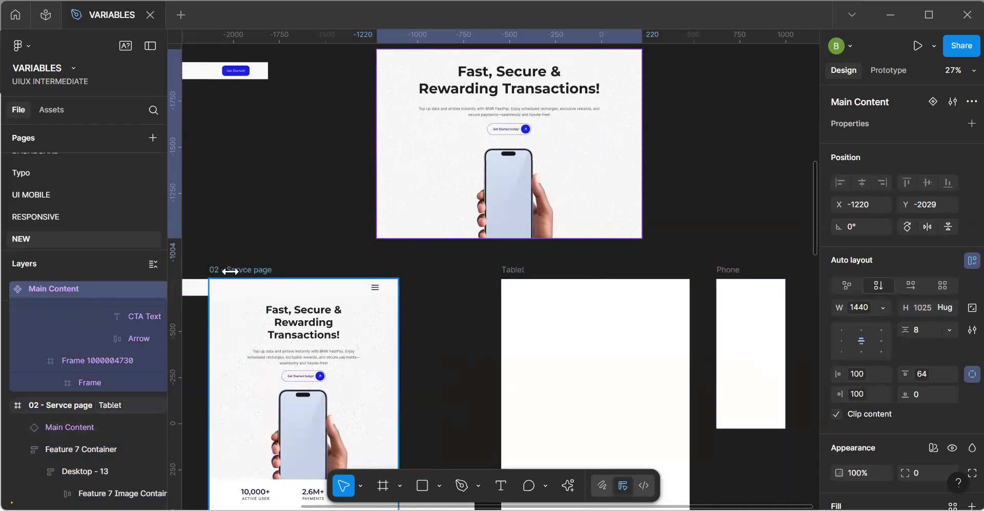
Move the Navbar component directly above the Main Content component and bind its width to the responsive page-width variable.
click(307, 287)
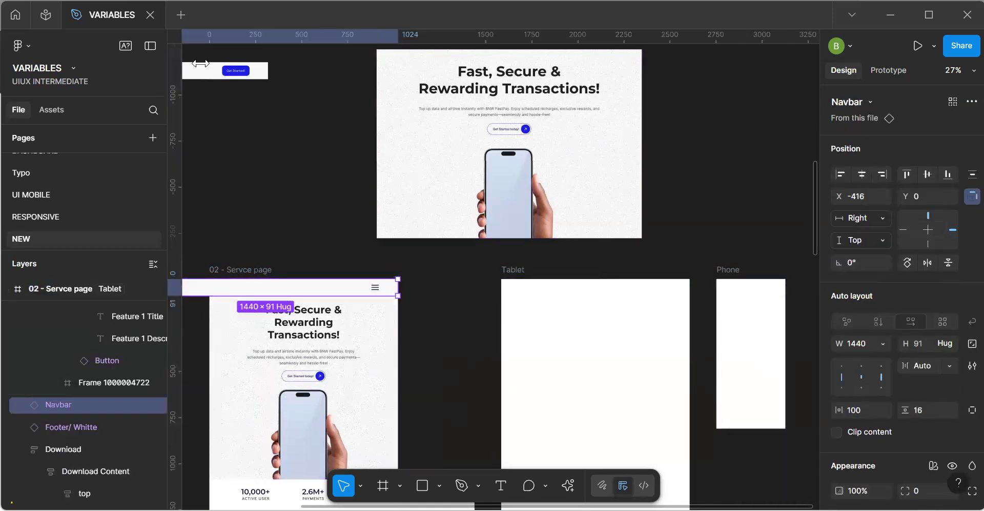
click(197, 72)
drag(267, 130, 569, 165)
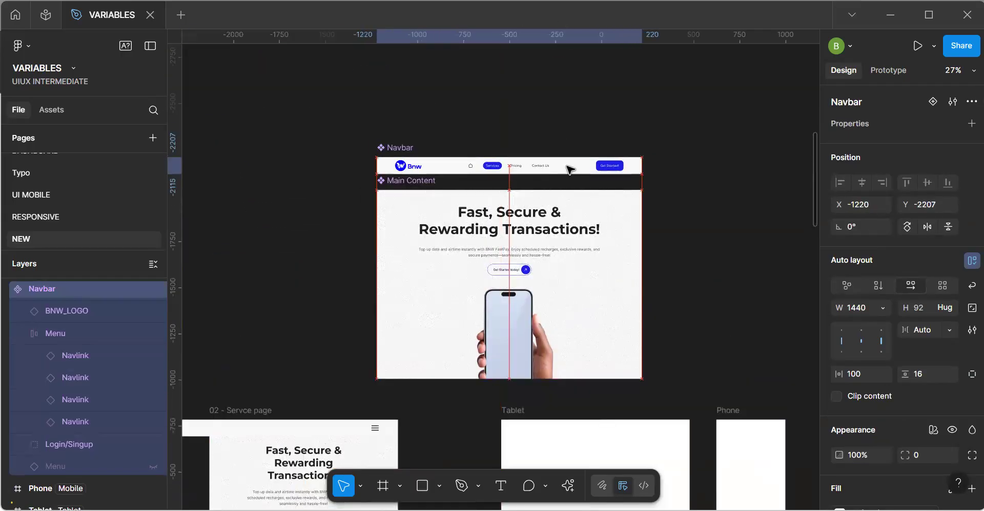
click(882, 307)
click(887, 393)
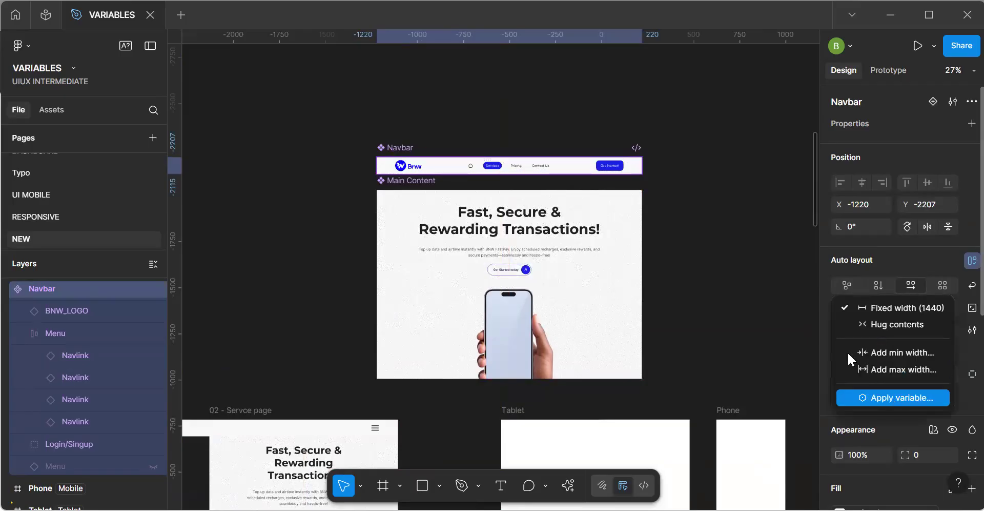
click(797, 370)
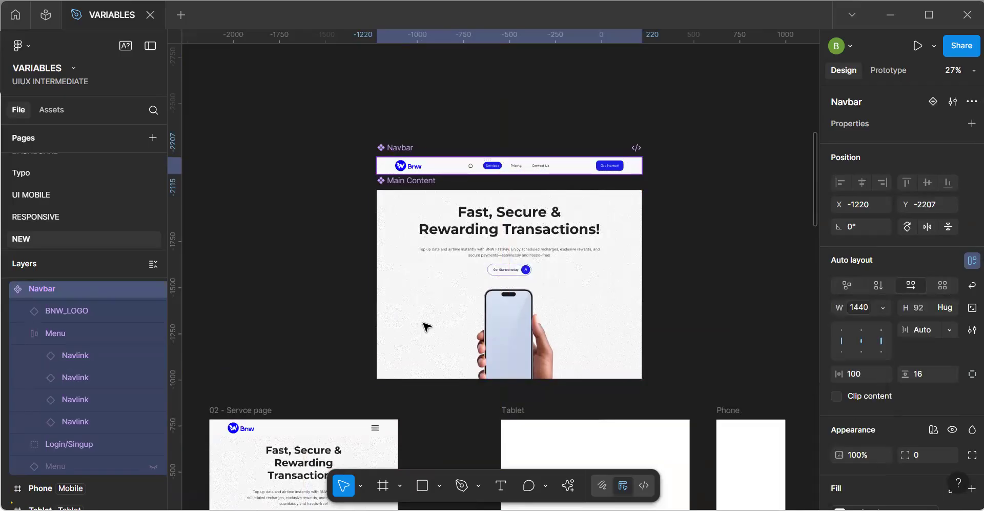
Set the service page frame's Responsiveness mode to Mobile to check the Navbar and Main Content layout.
click(332, 319)
key(space)
drag(320, 395, 347, 145)
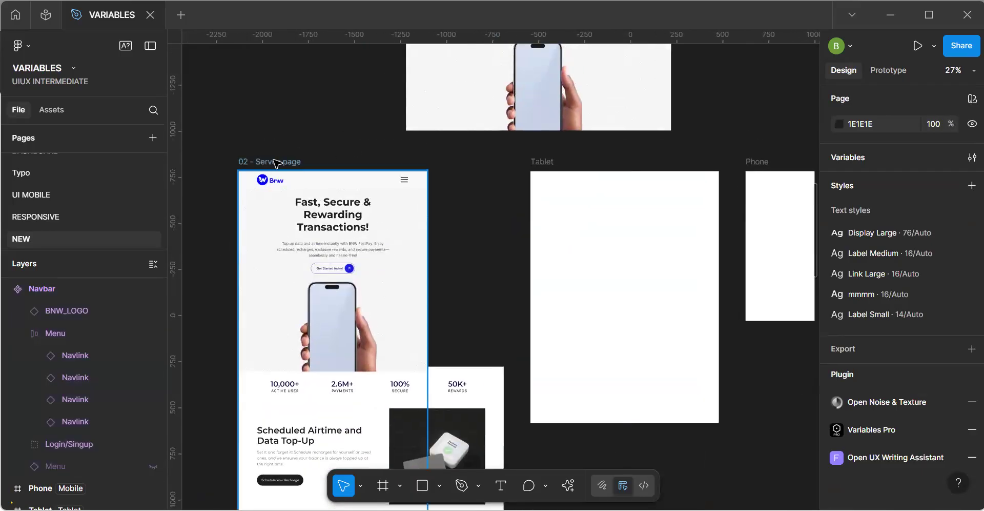
click(370, 194)
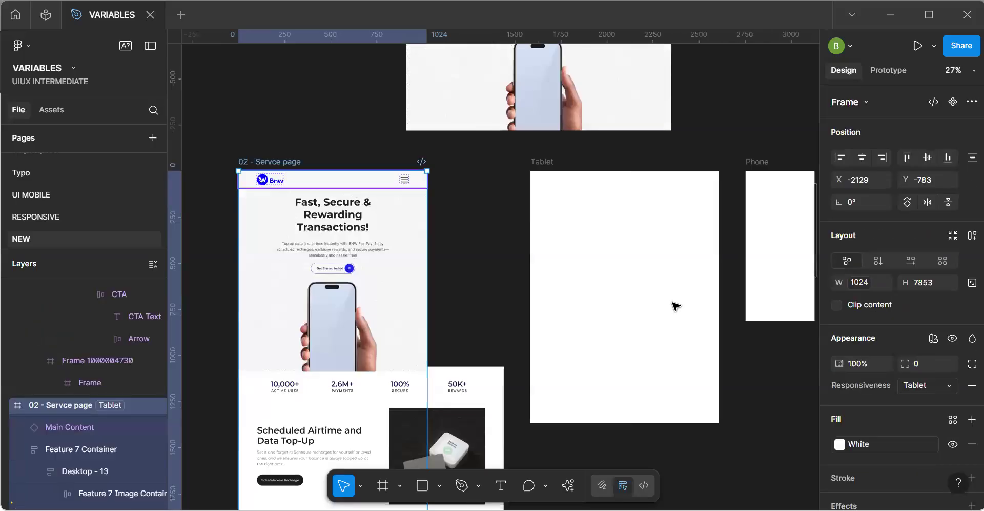
click(926, 384)
click(835, 401)
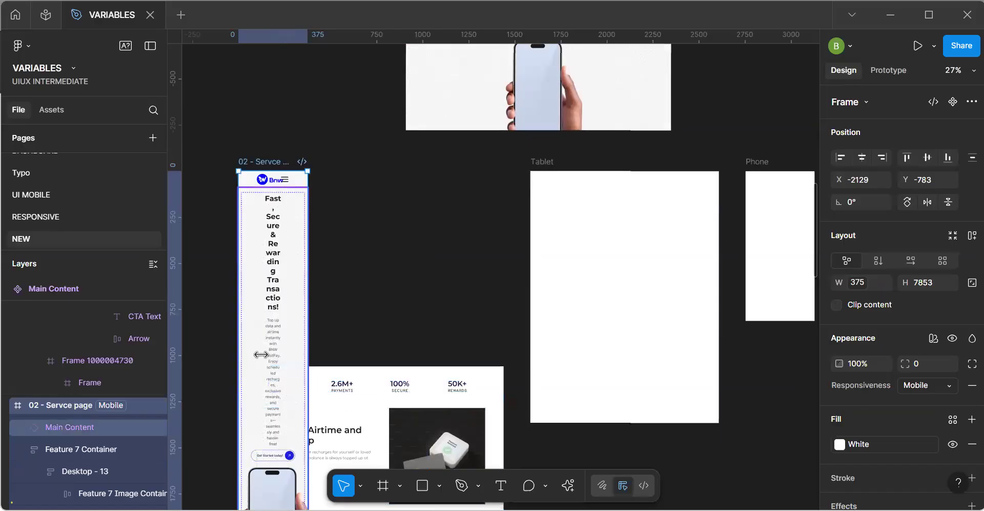
scroll(259, 354, down, 2)
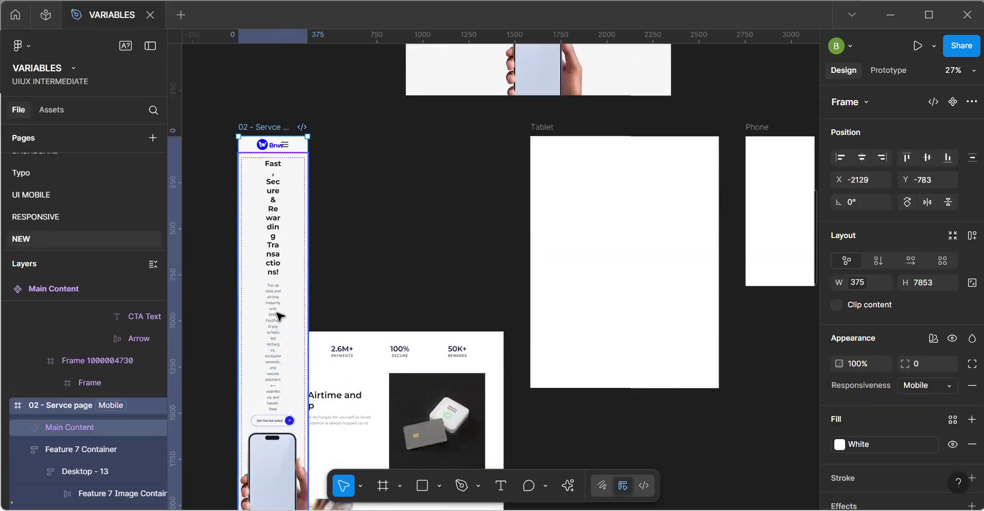
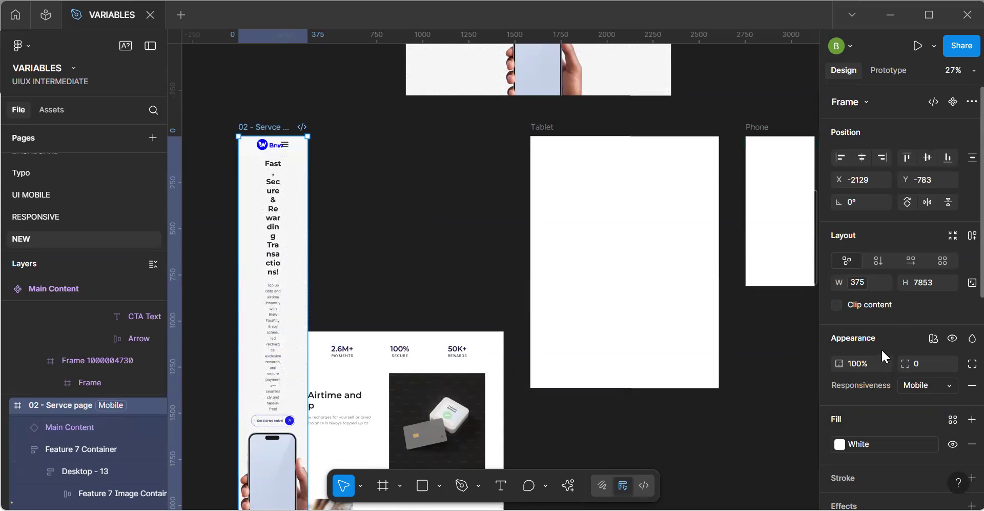
Set the service page frame's Responsiveness mode to Desktop and check the nested containers of the Main Content component.
click(917, 388)
click(878, 350)
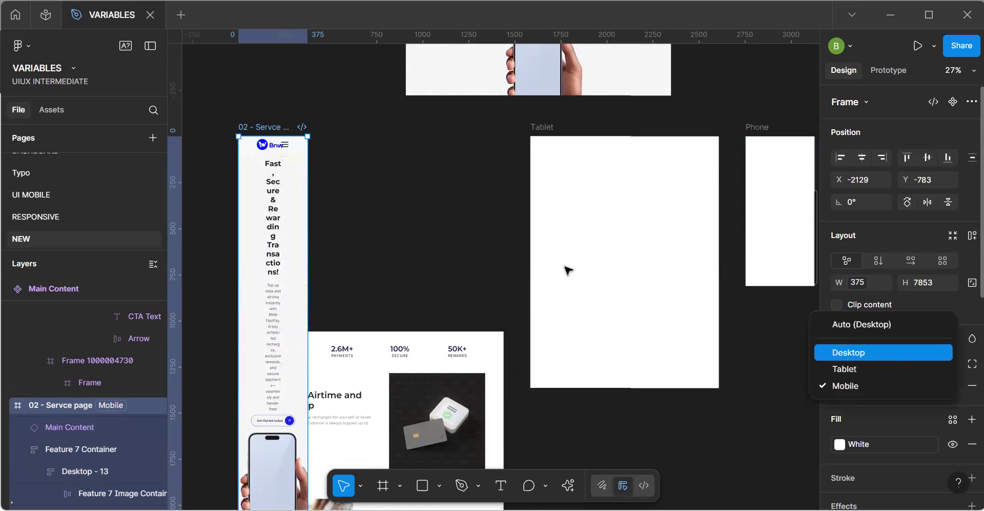
scroll(504, 241, up, 5)
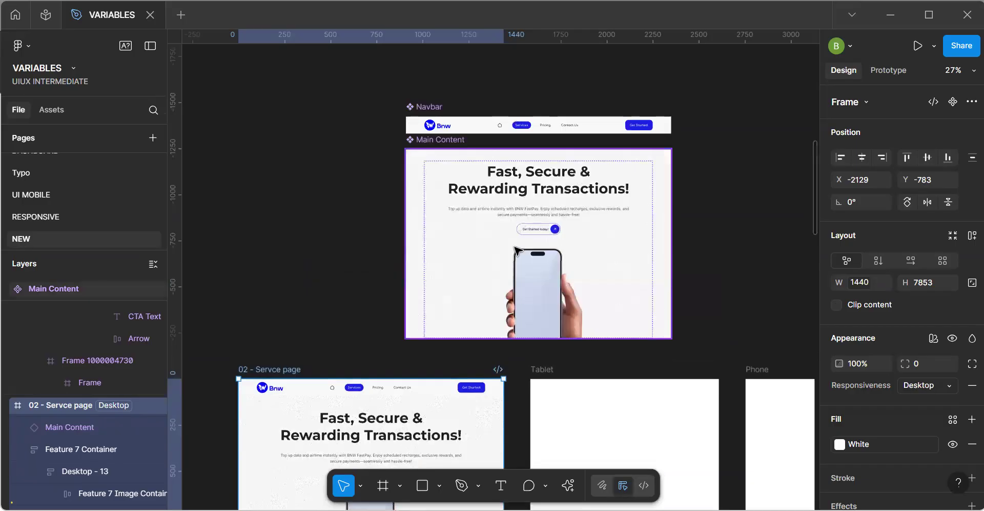
click(518, 278)
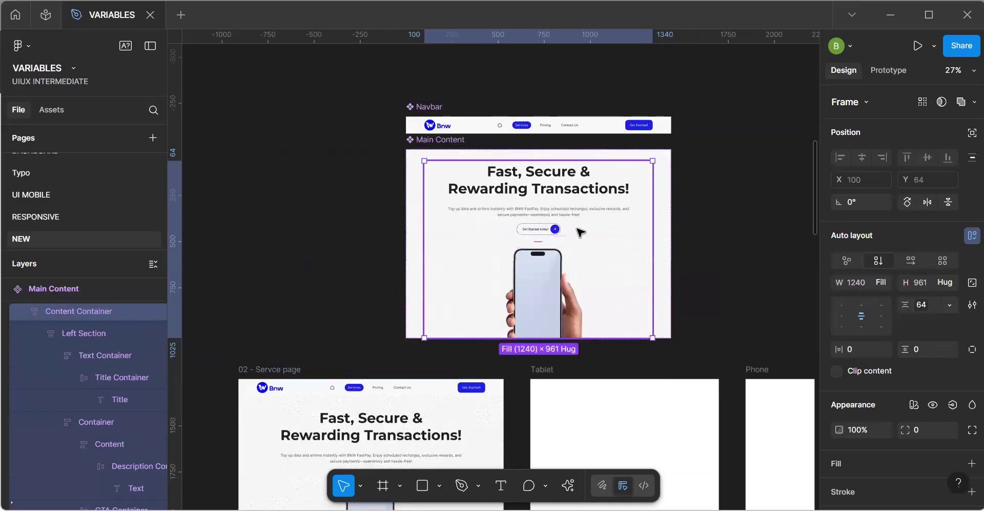
click(574, 193)
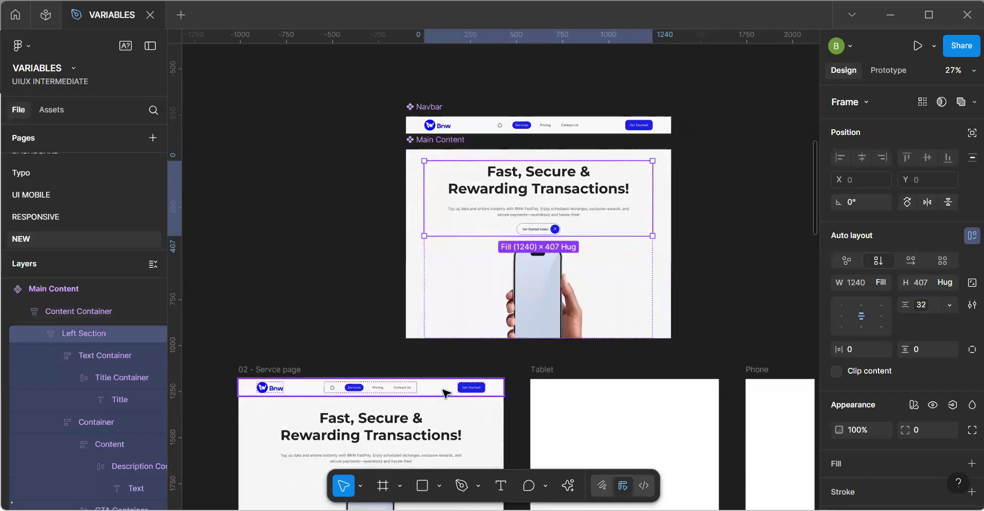
scroll(445, 392, down, 4)
scroll(445, 393, down, 1)
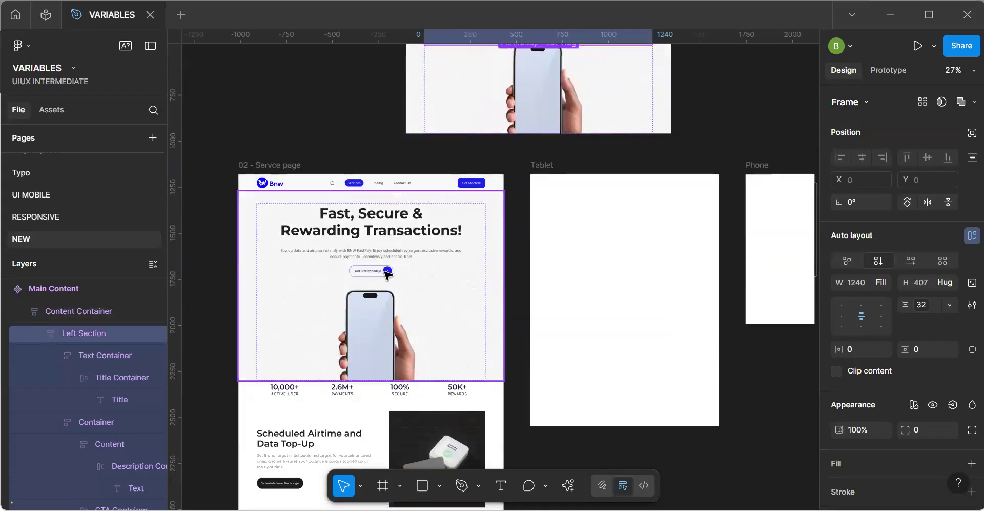
key(Escape)
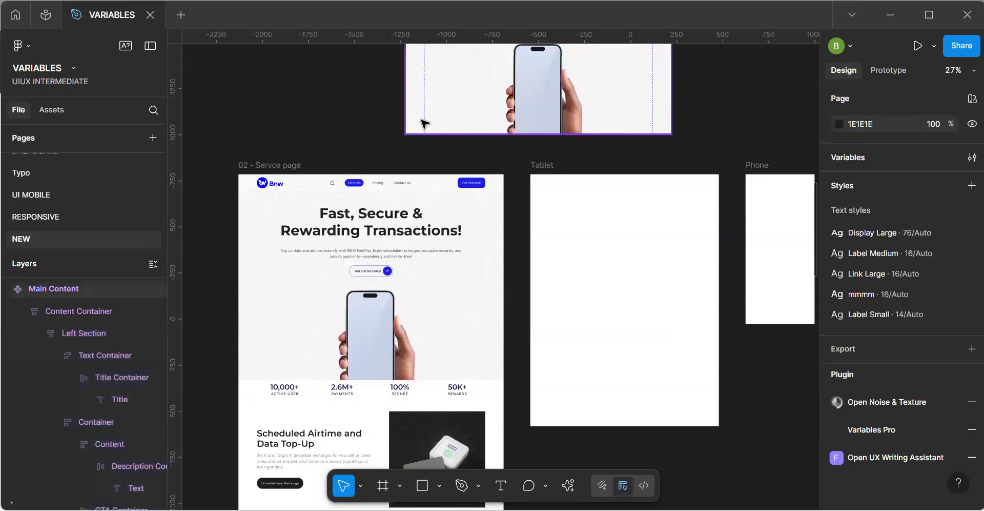
Place an instance of Main Content in the Phone frame and align it to the frame's horizontal centre and top edge.
click(423, 123)
drag(424, 123, 728, 280)
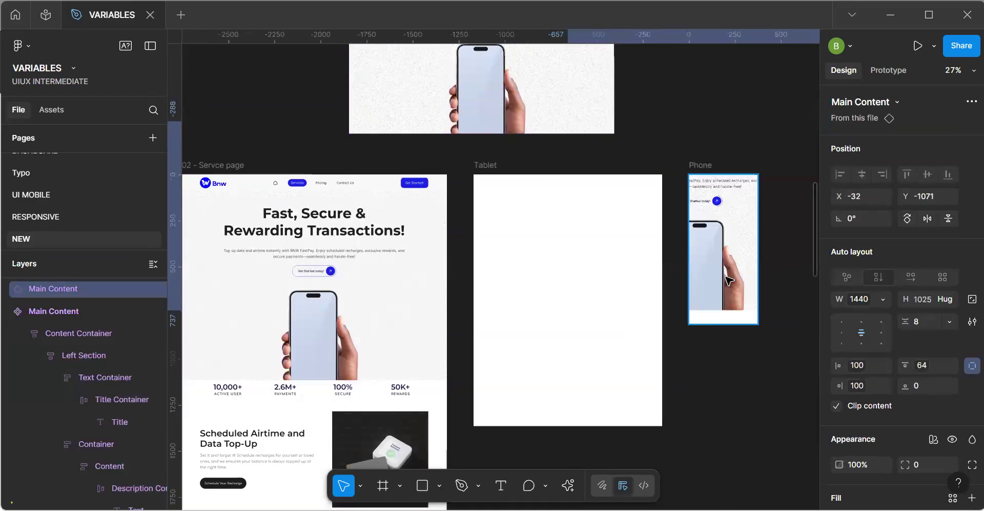
key(Escape)
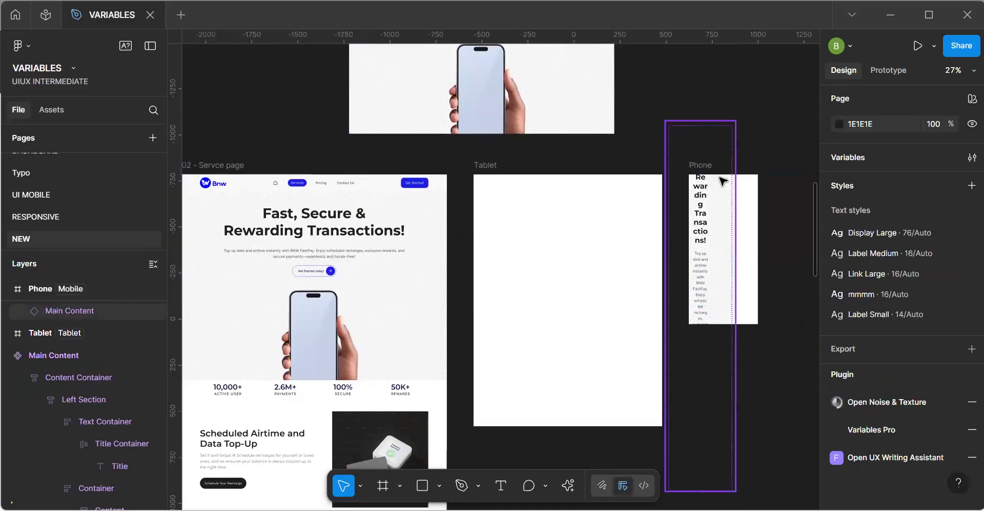
click(706, 165)
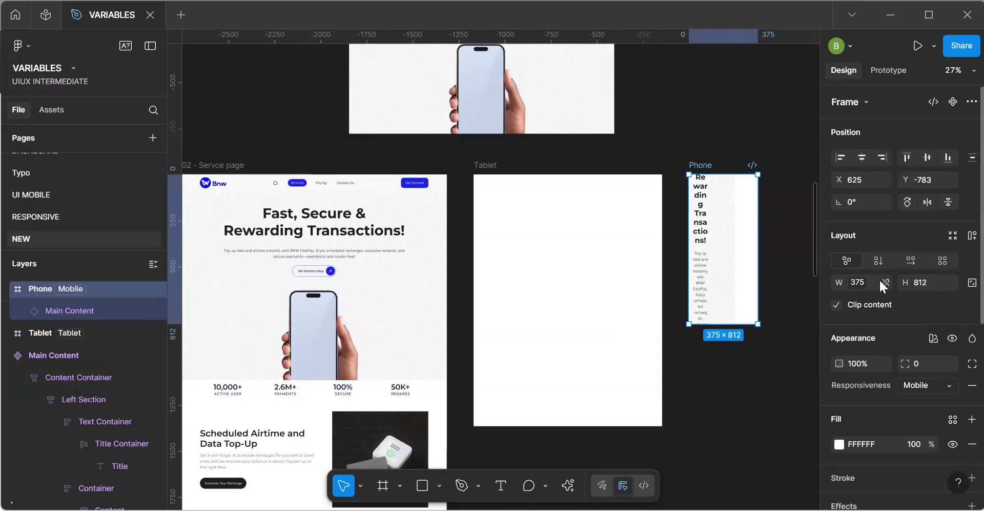
click(858, 159)
click(926, 158)
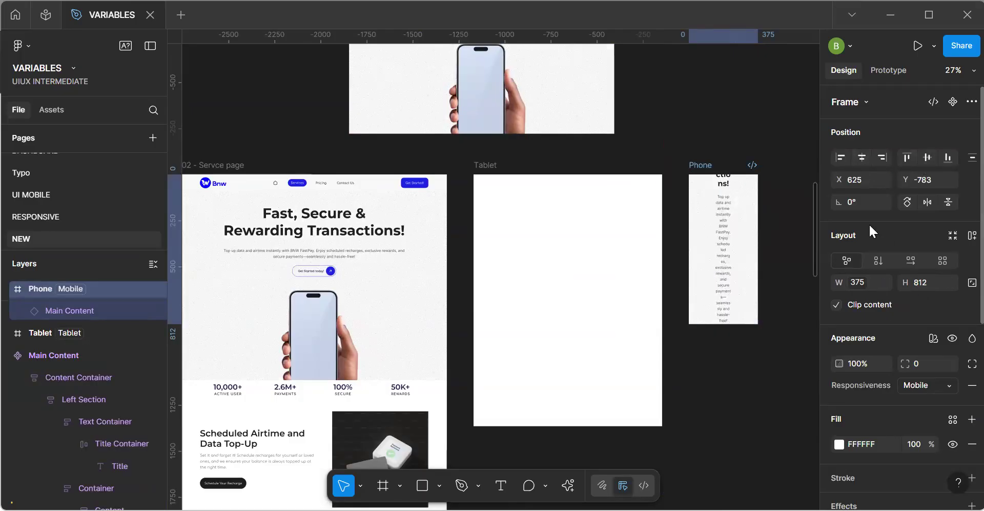
click(910, 156)
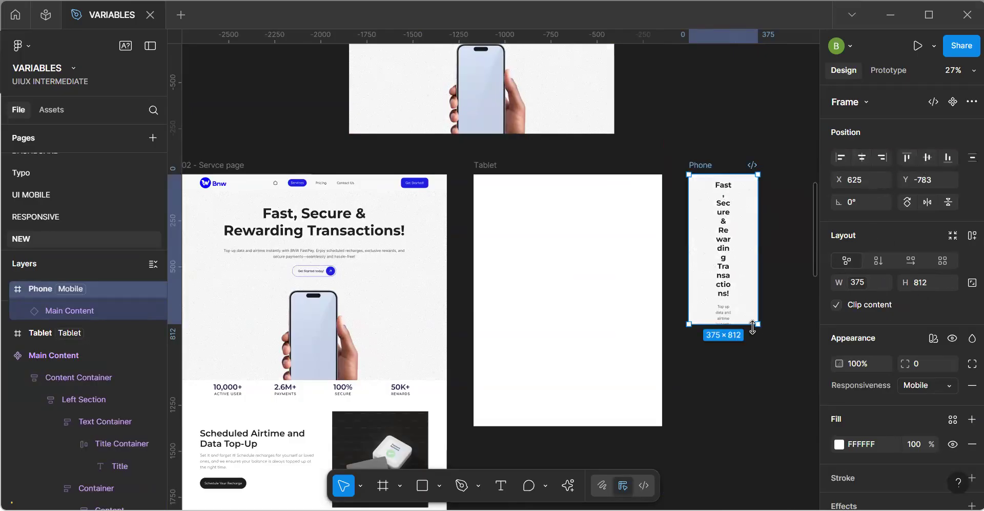
Examine the typography settings of the title and description text in the Phone frame's Main Content instance.
scroll(753, 328, up, 3)
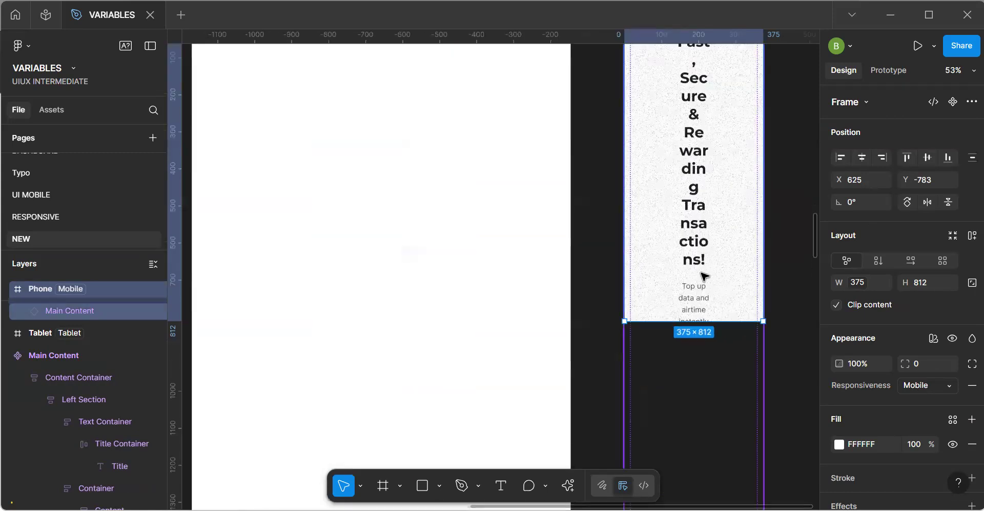
scroll(705, 275, down, 2)
scroll(704, 276, down, 3)
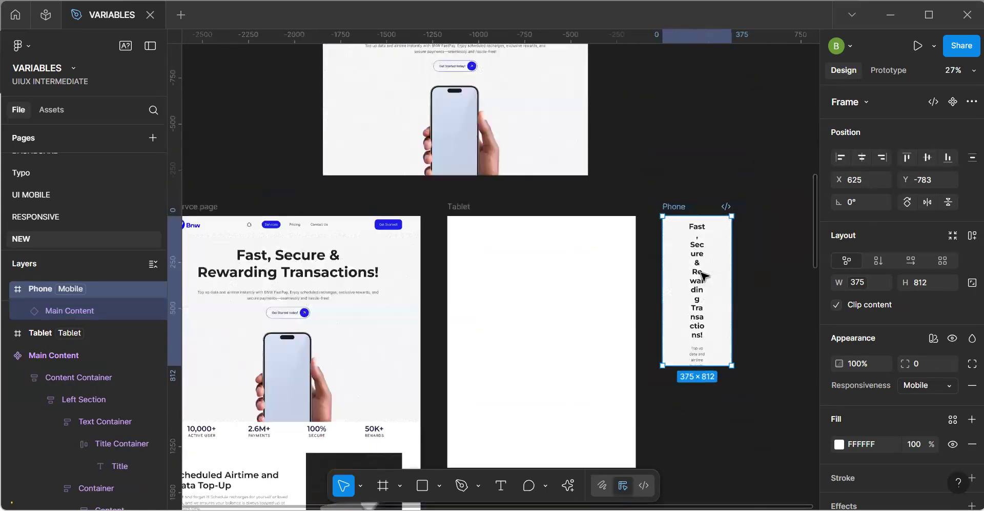
double_click(698, 274)
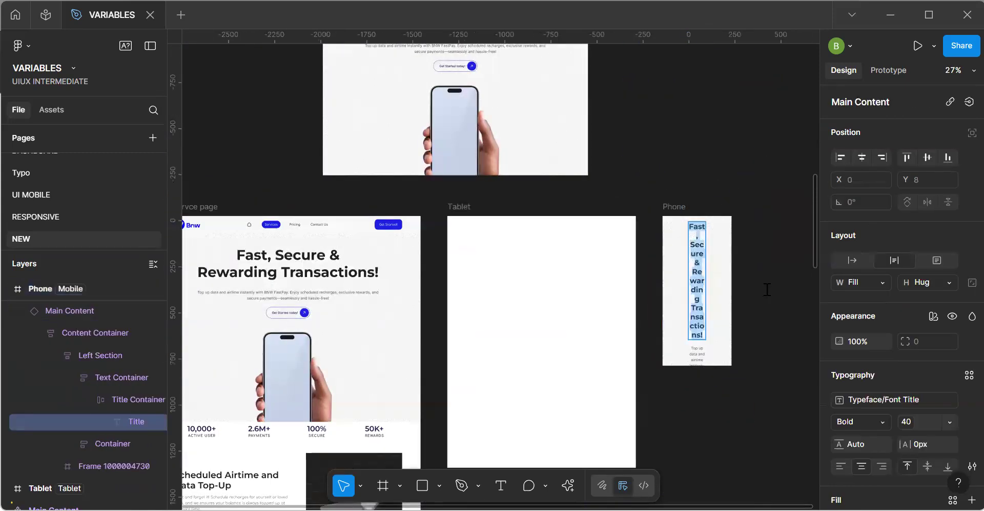
click(923, 400)
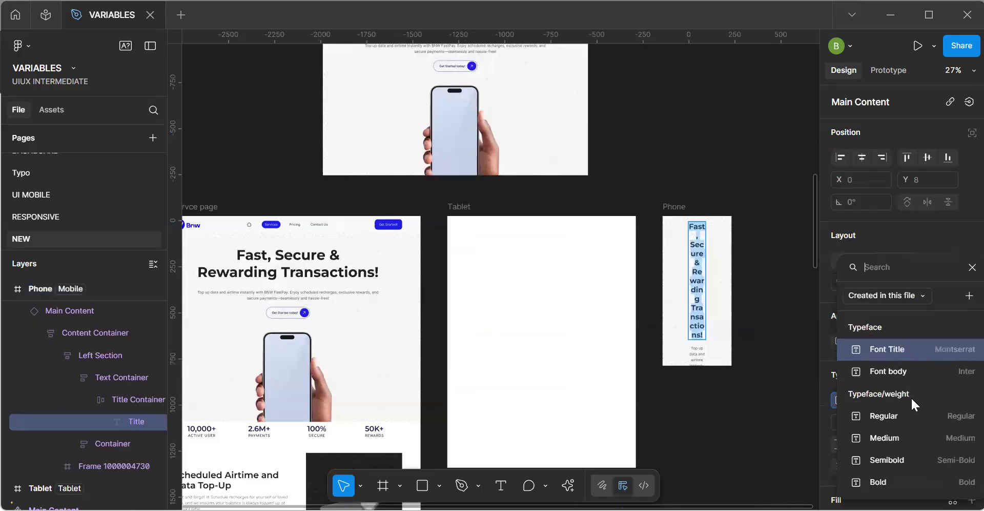
click(728, 358)
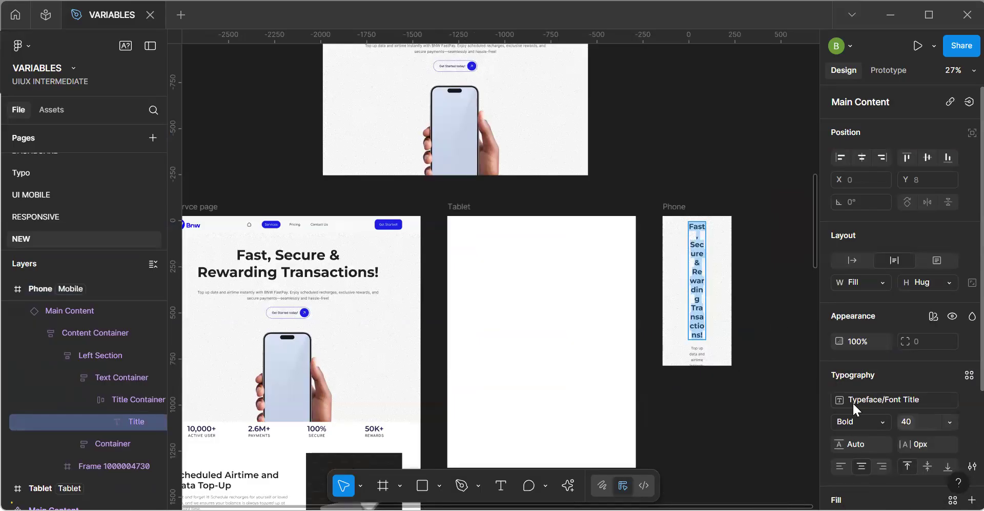
key(Escape)
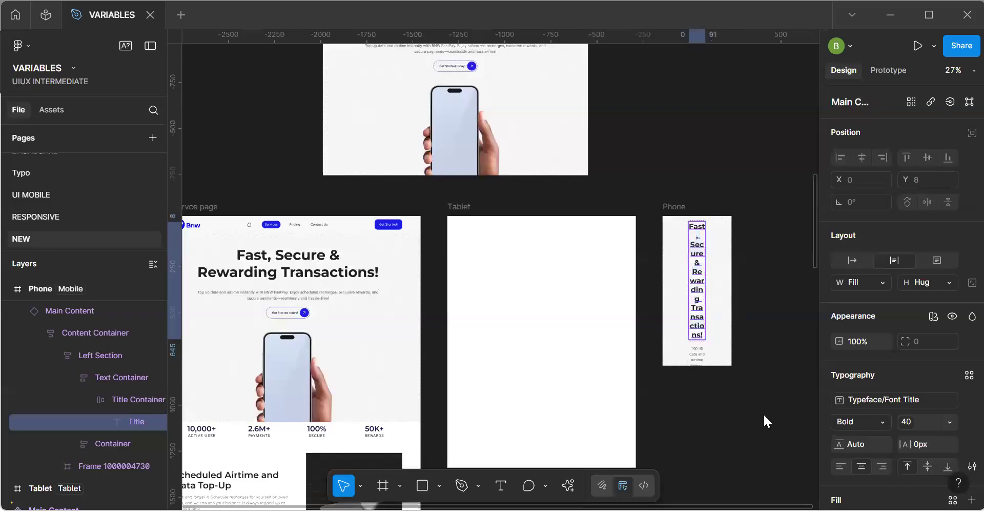
click(693, 345)
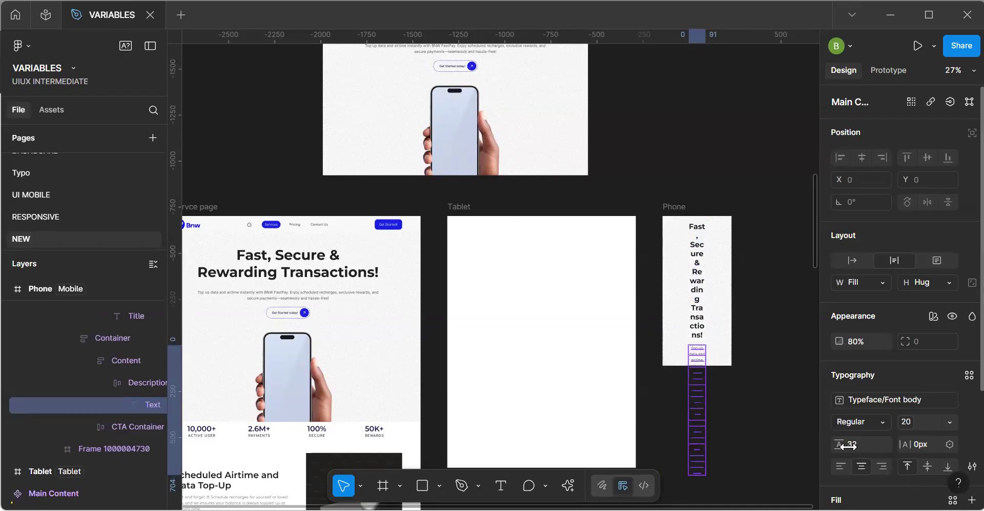
Inspect the auto layout settings of the Phone instance's nested containers, from Content Container down to Title Container.
click(714, 413)
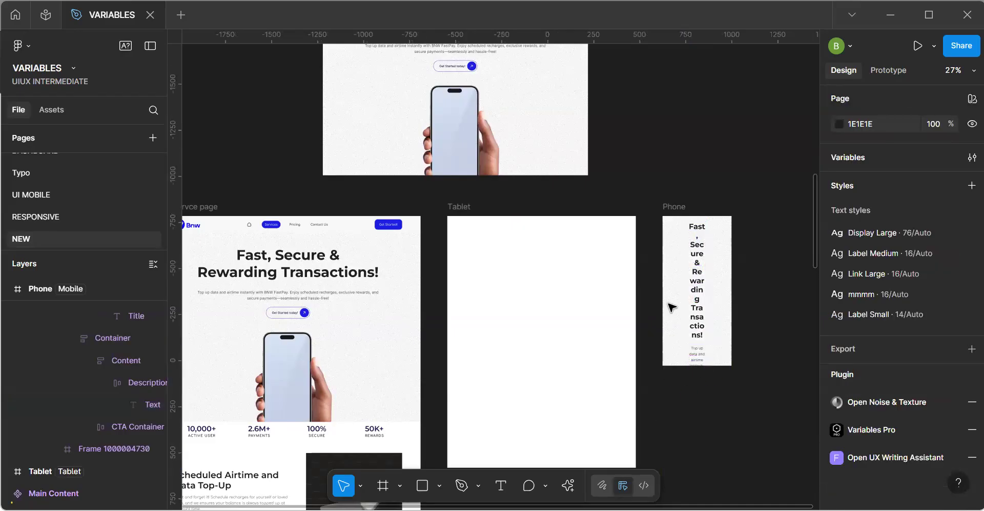
click(698, 283)
click(698, 308)
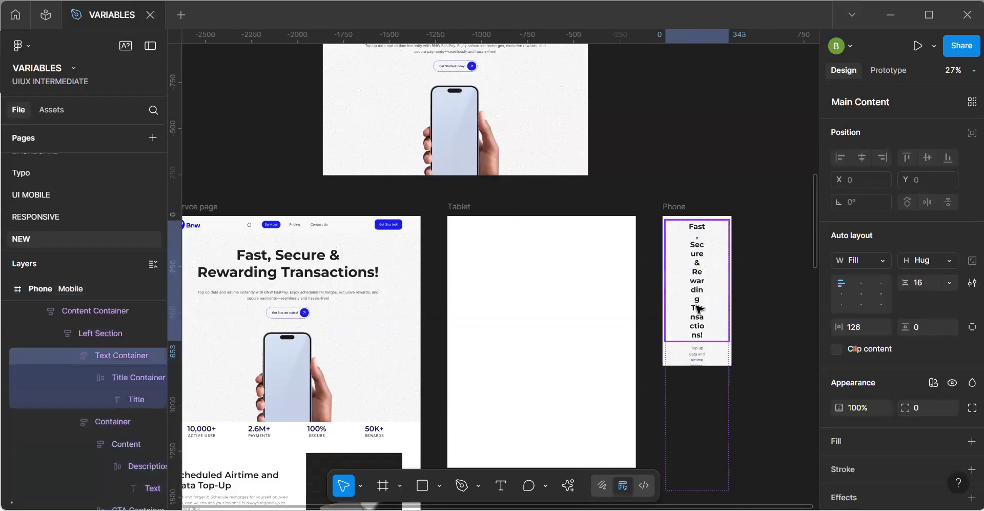
click(699, 309)
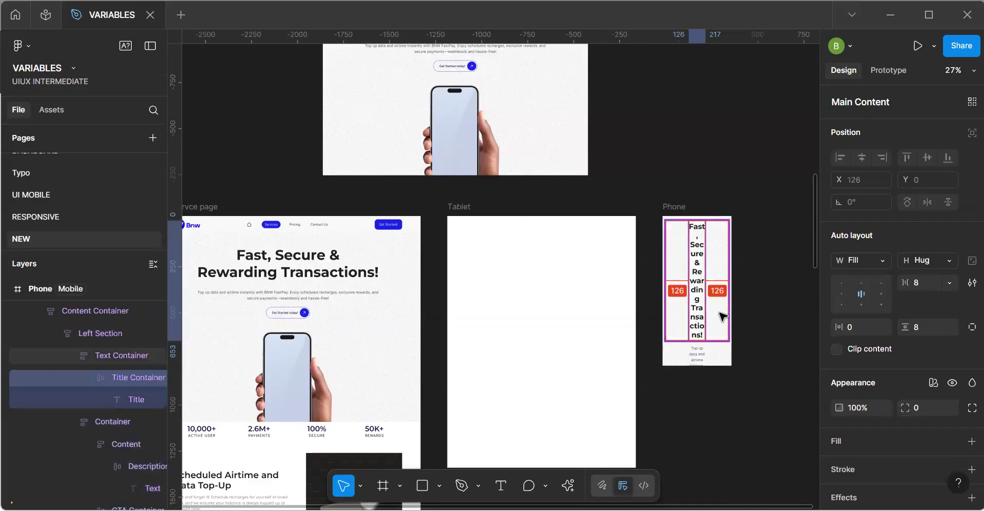
Inspect the title and the Text Container's horizontal padding in the Main Content component.
scroll(639, 295, up, 3)
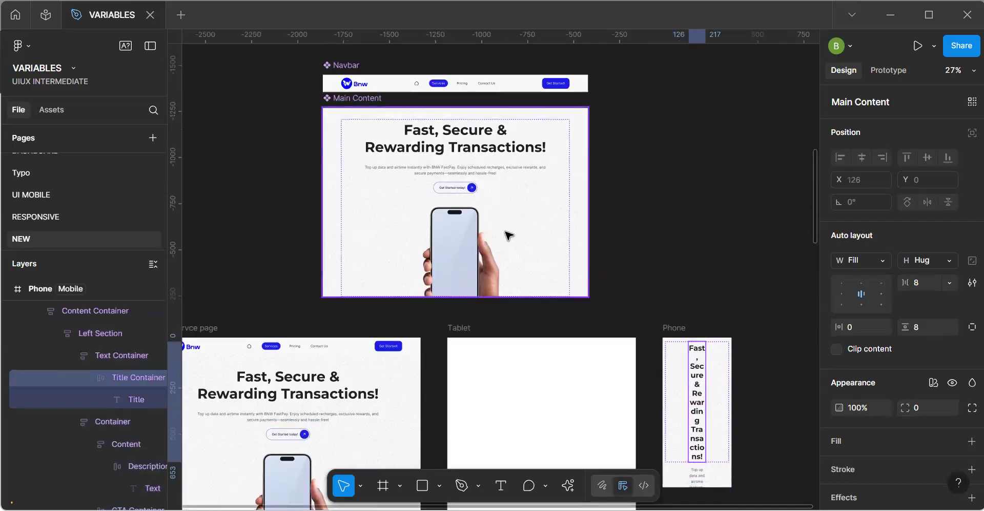
ctrl+click(484, 153)
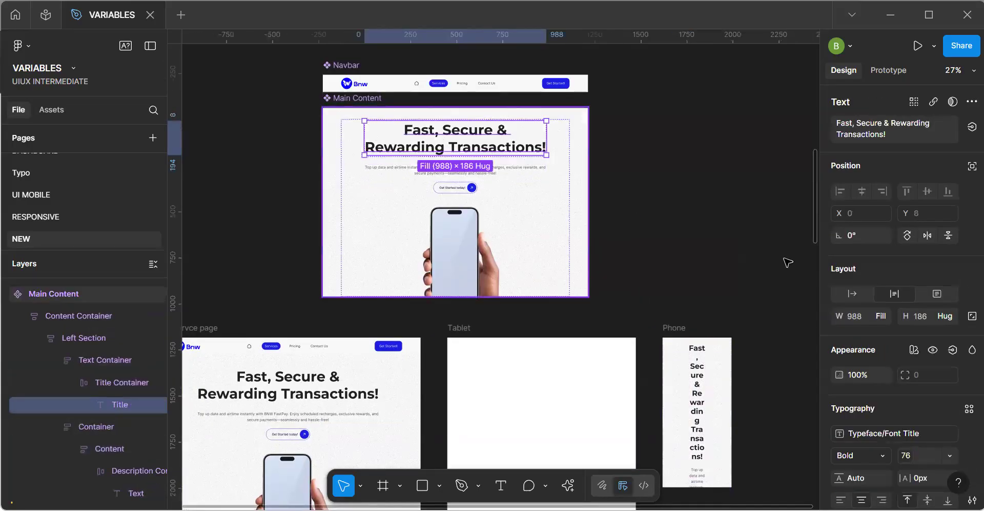
click(558, 153)
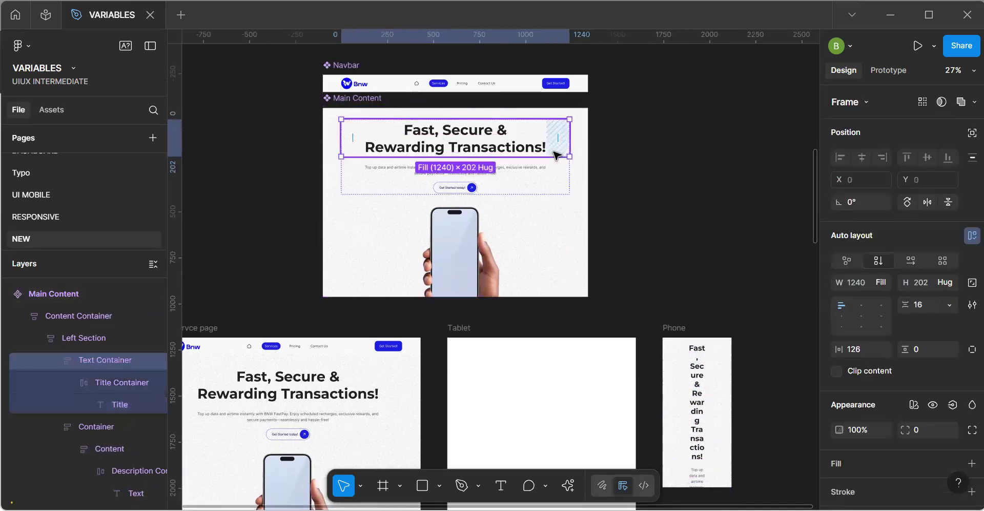
ctrl+scroll(557, 154, up, 2)
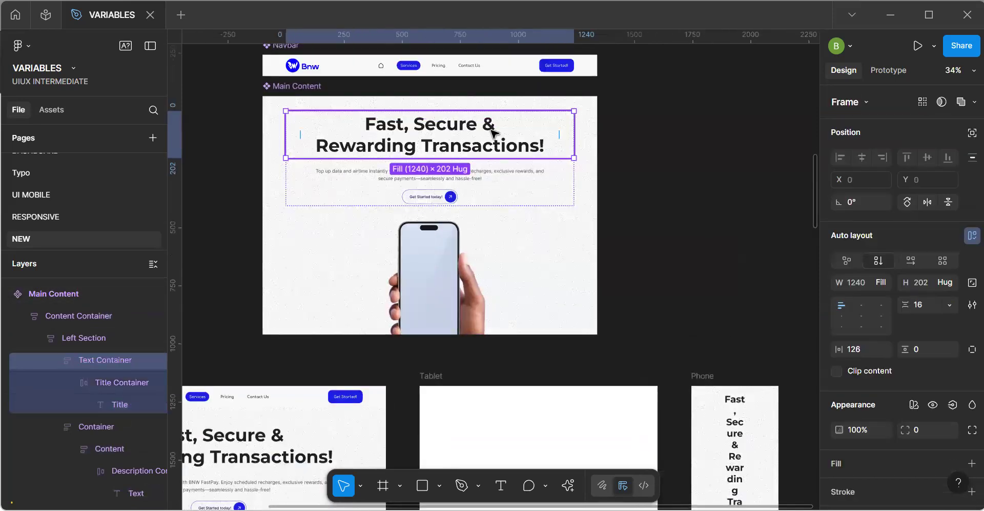
key(Return)
click(562, 146)
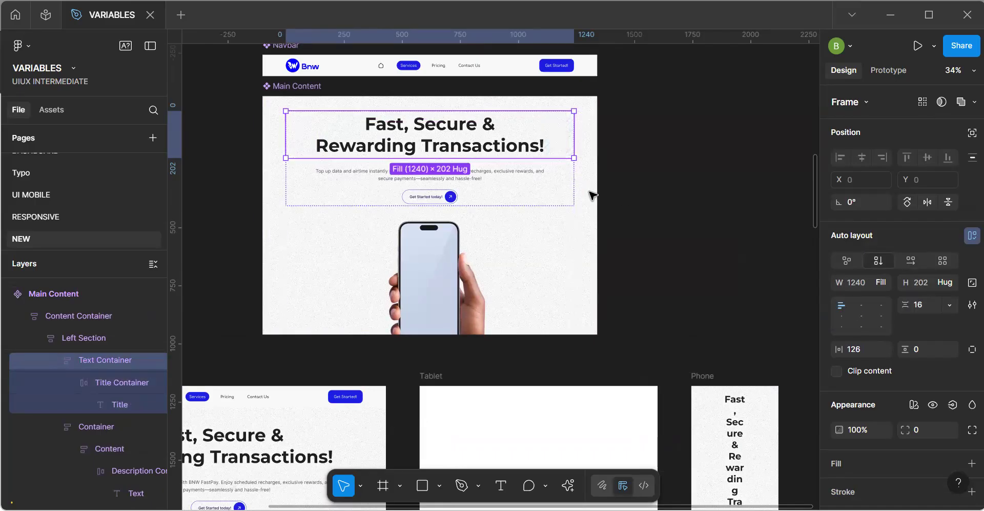
Select the Title Container inside the Phone frame's instance to compare its spacing with the Main Content component.
click(732, 419)
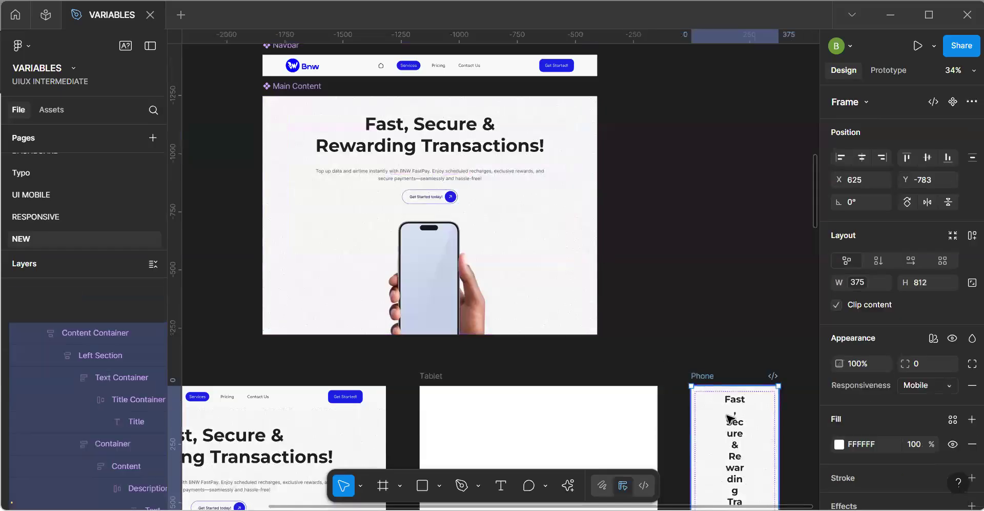
double_click(737, 448)
double_click(736, 447)
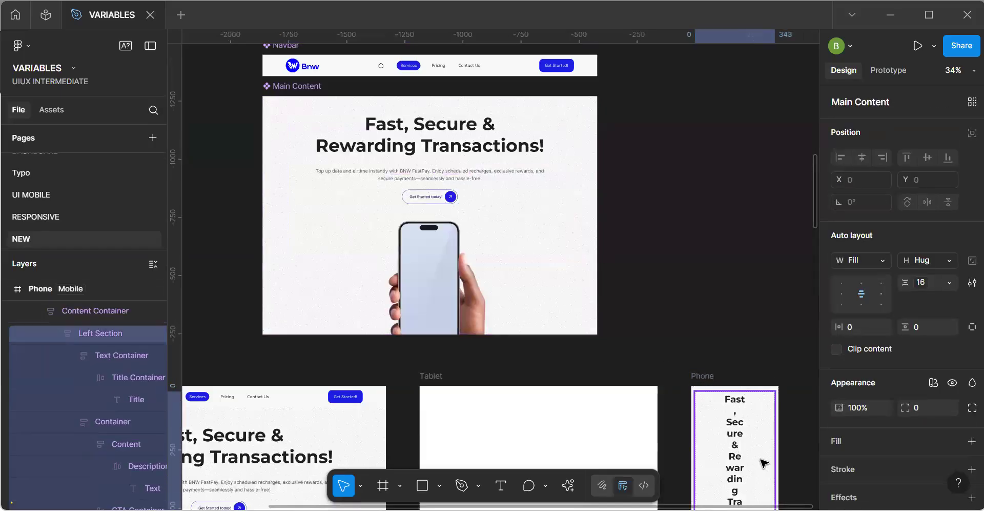
double_click(740, 466)
double_click(739, 466)
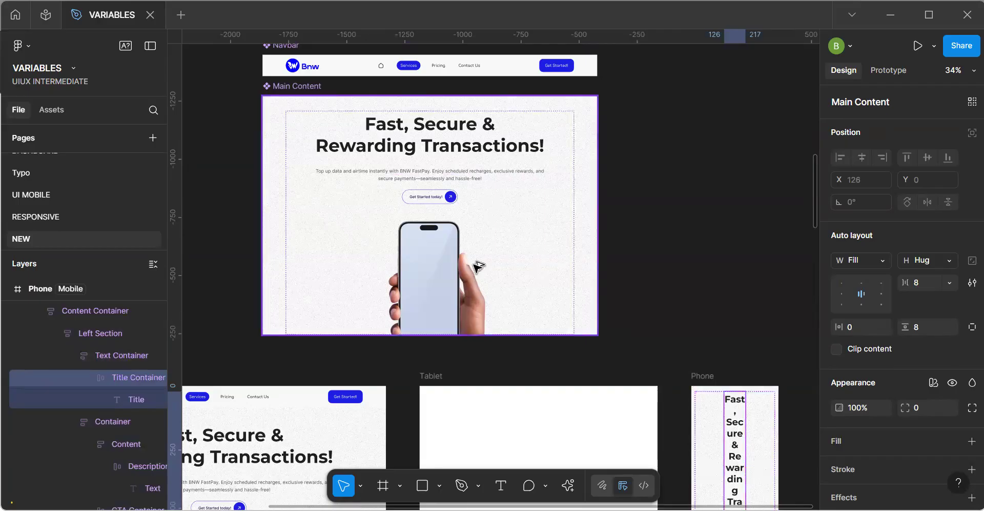
Copy the Phone frame's Main Content instance into the Tablet frame and align it to the vertical centre and left edge.
scroll(476, 287, down, 5)
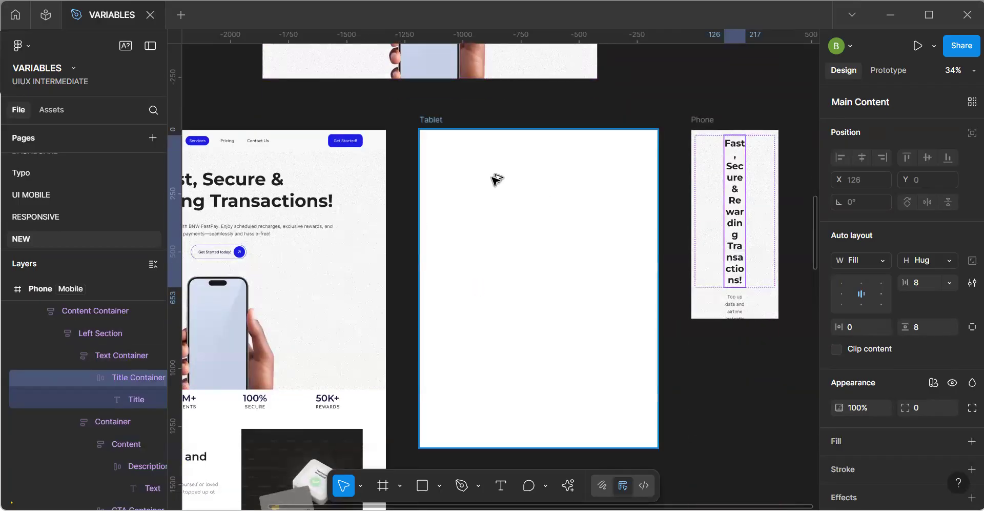
click(698, 120)
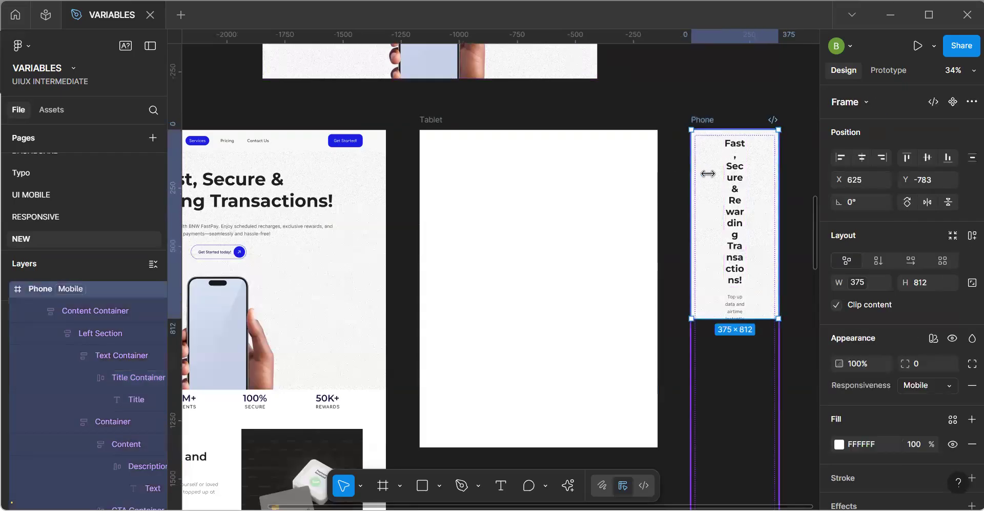
click(708, 174)
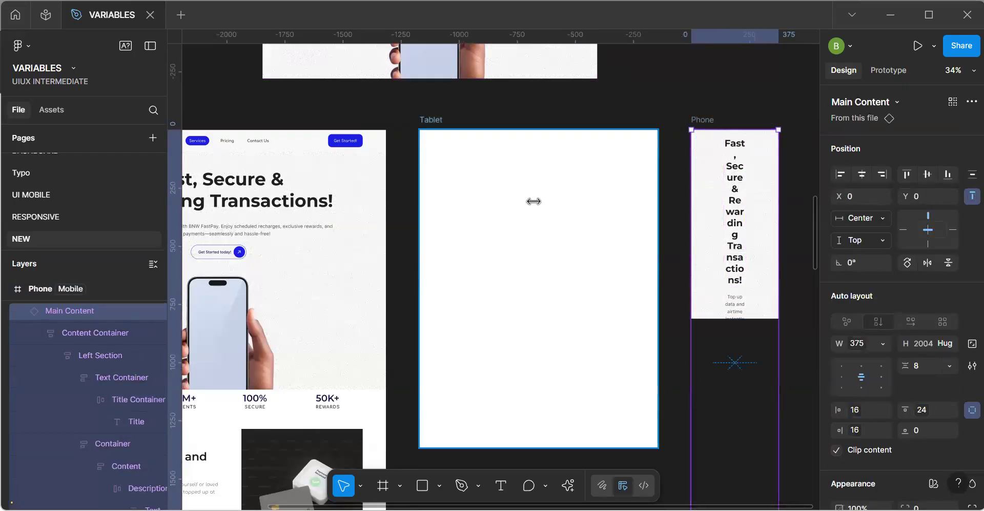
click(534, 201)
key(ctrl+v)
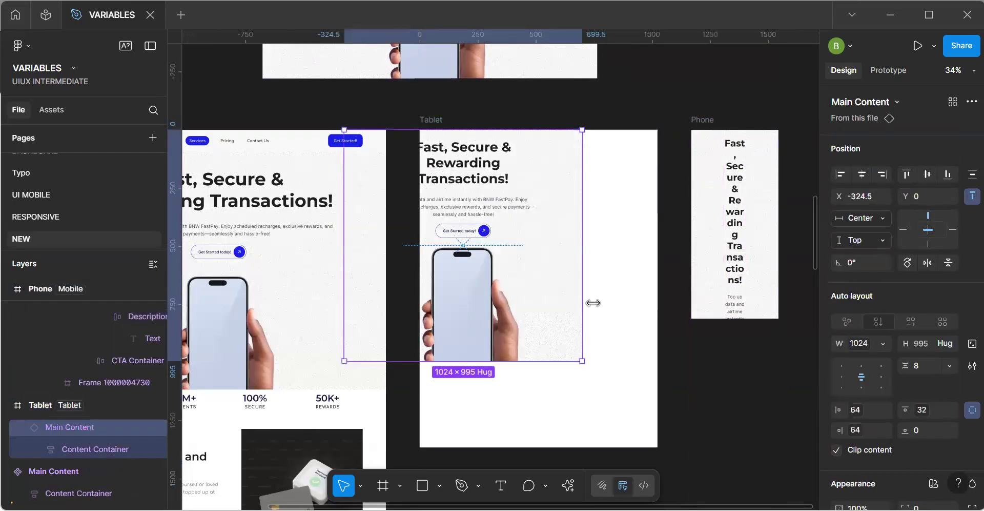
key(alt+v)
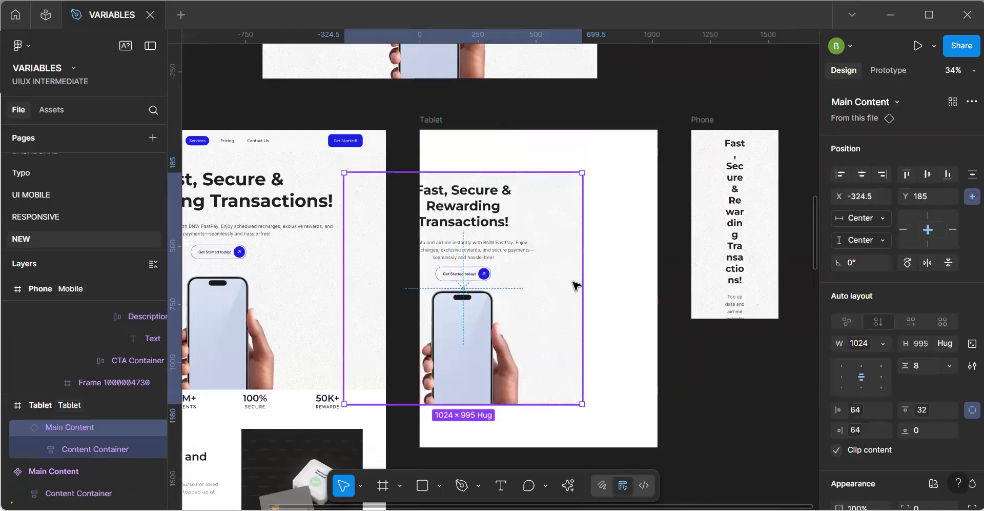
key(alt+a)
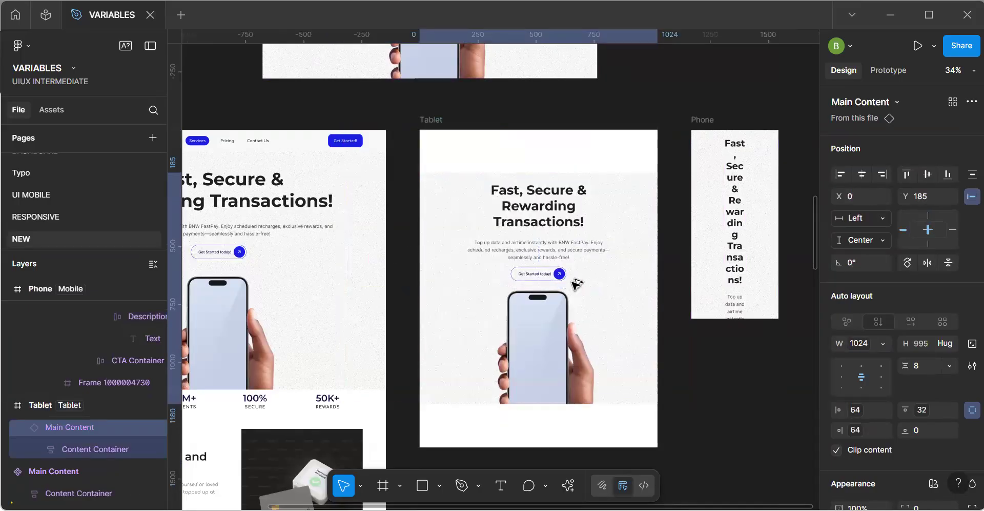
Align the Tablet frame's Main Content to the left and top, copy the Desktop Navbar, and move Main Content down to Y 88.
key(alt+s)
key(alt+w)
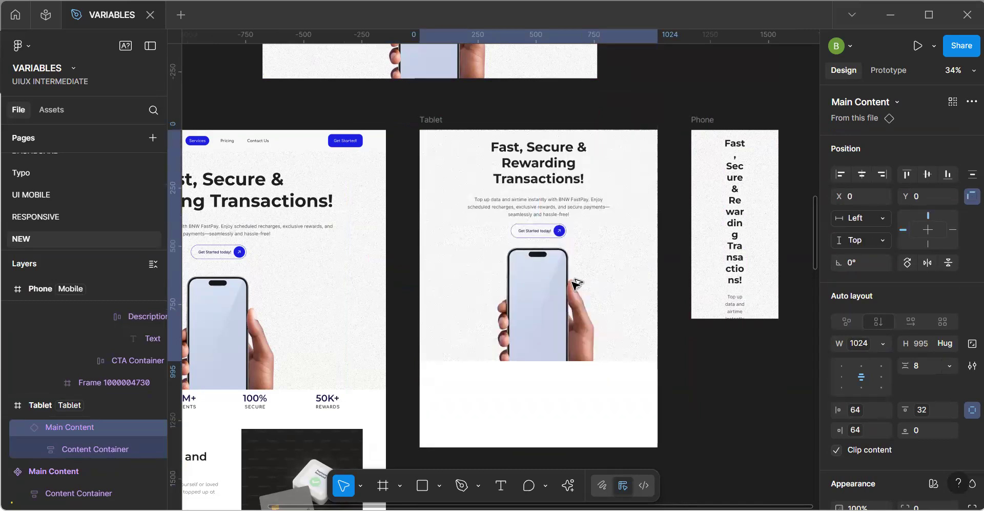
click(328, 141)
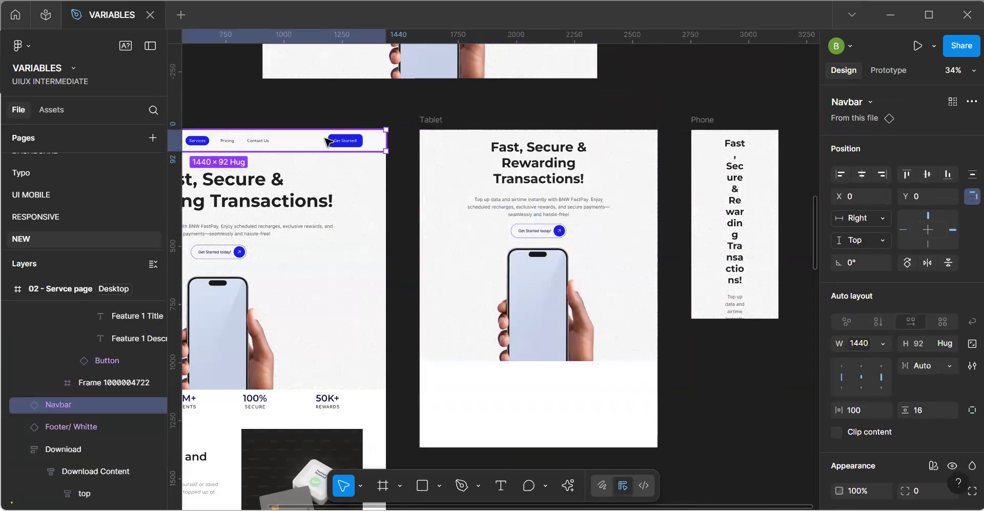
drag(527, 224, 528, 231)
key(shift+Down)
key(shift+Down)
key(shift+Down)
key(shift+Down)
key(shift+Down)
key(shift+Down)
key(shift+Down)
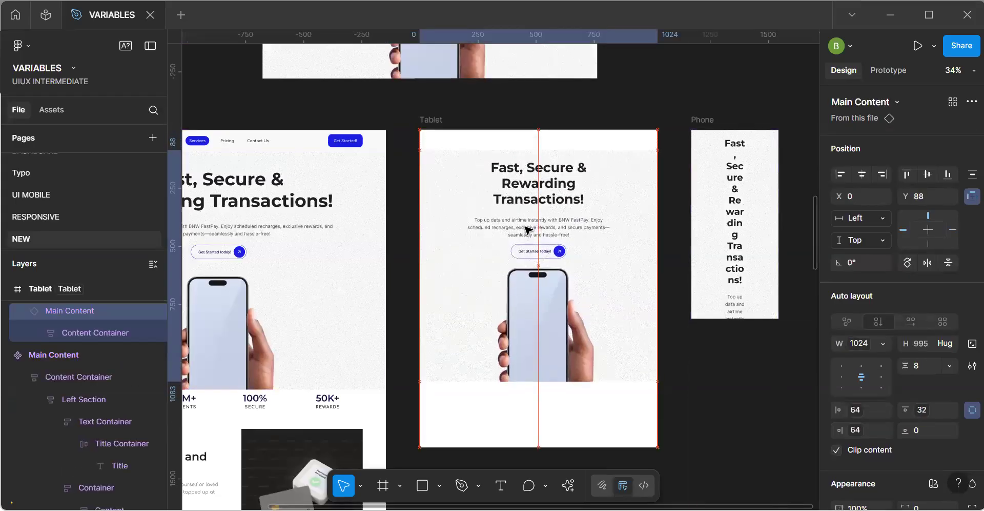
Paste the Navbar into the Tablet frame and align it to the frame's horizontal centre and top edge.
click(454, 134)
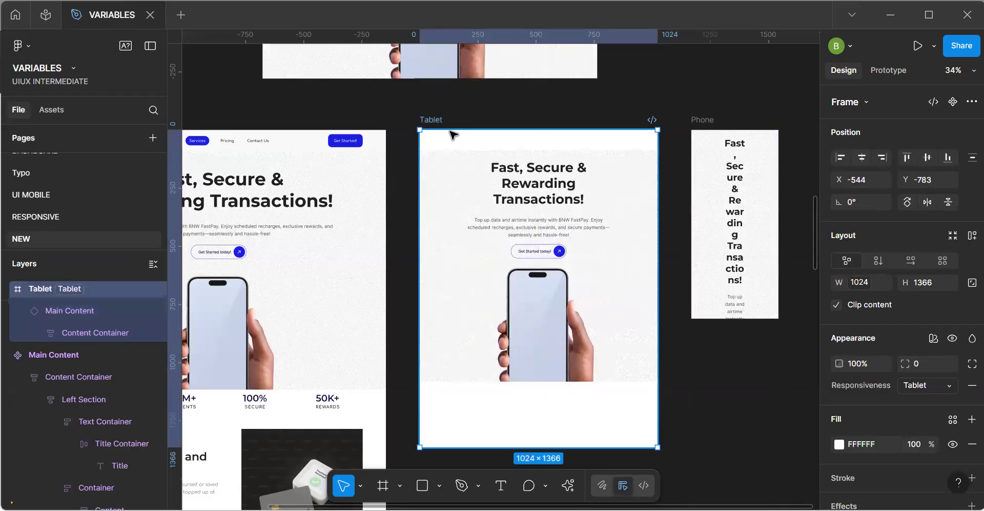
key(ctrl+v)
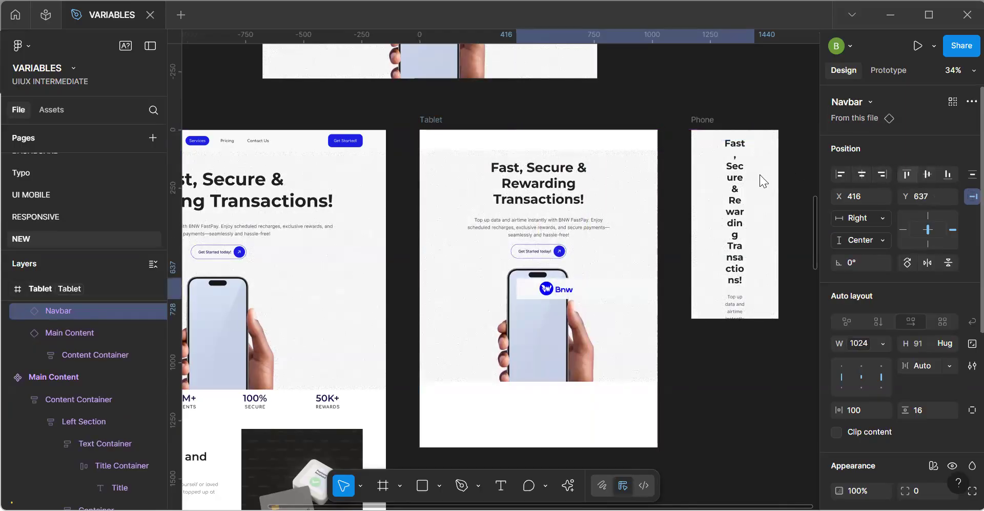
click(862, 174)
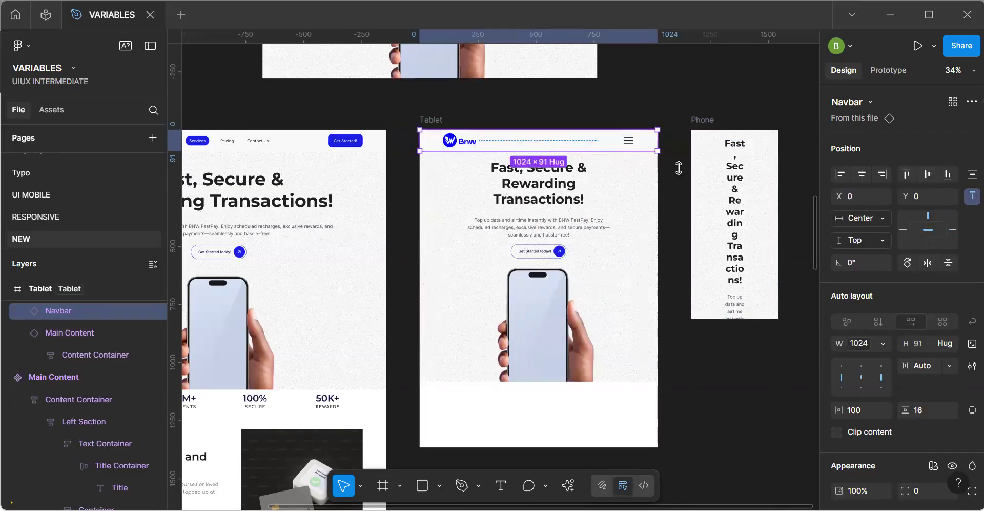
Paste the Navbar into the Phone frame and centre it horizontally at the top.
click(706, 122)
key(ctrl+v)
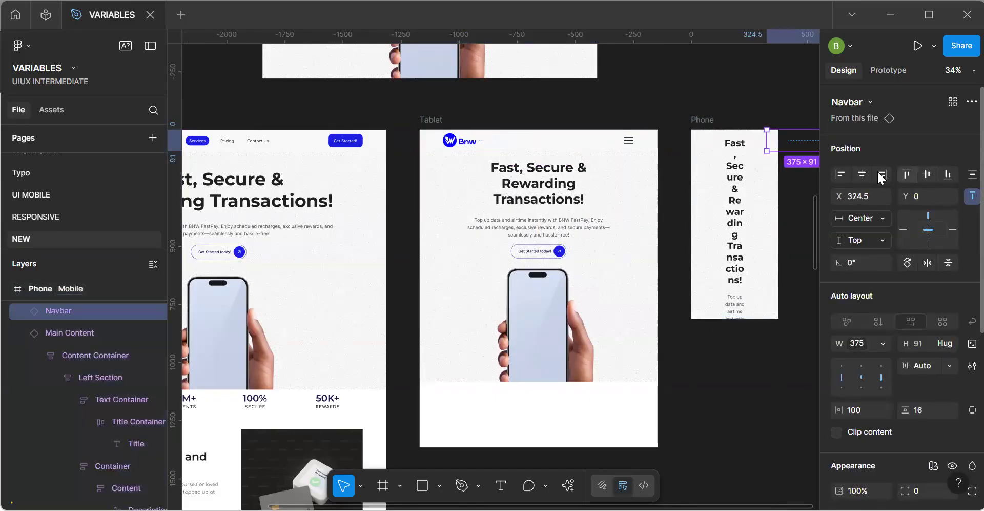
click(861, 174)
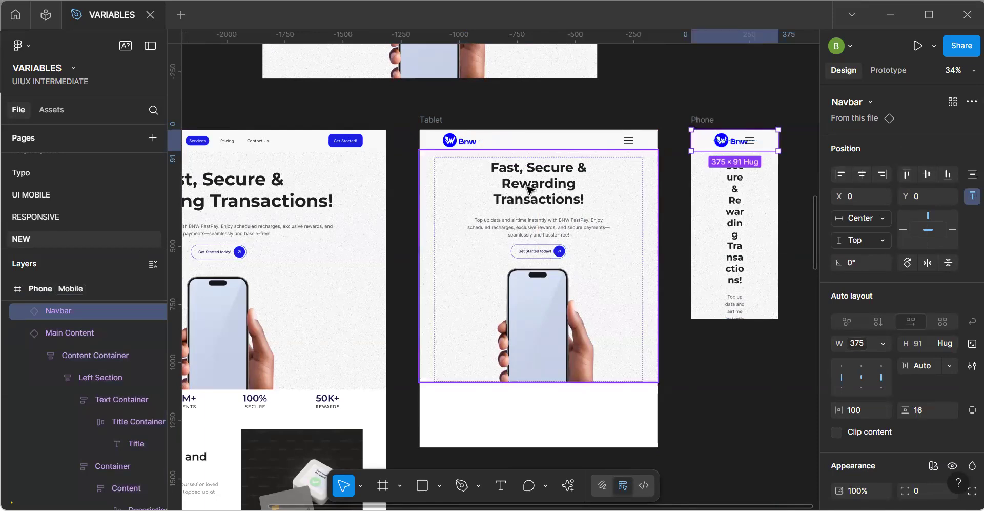
Bind the main Navbar component's horizontal padding to the Margin variable 100-16.
click(569, 145)
key(h)
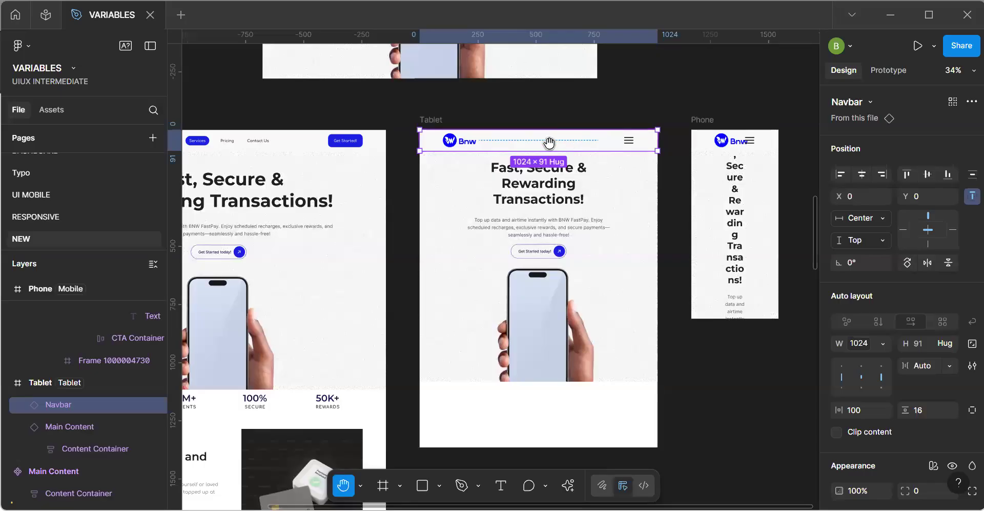
drag(437, 164, 612, 301)
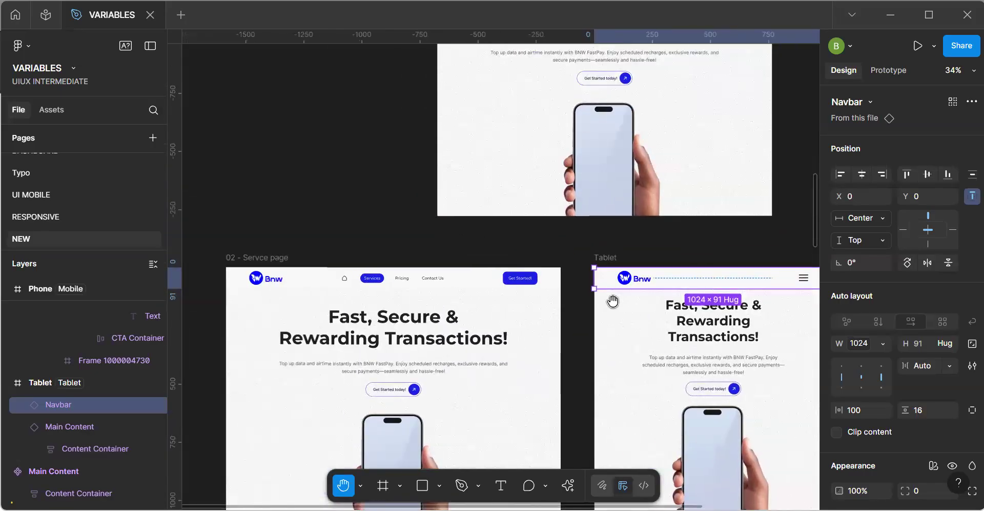
scroll(613, 302, down, 3)
drag(557, 110, 518, 170)
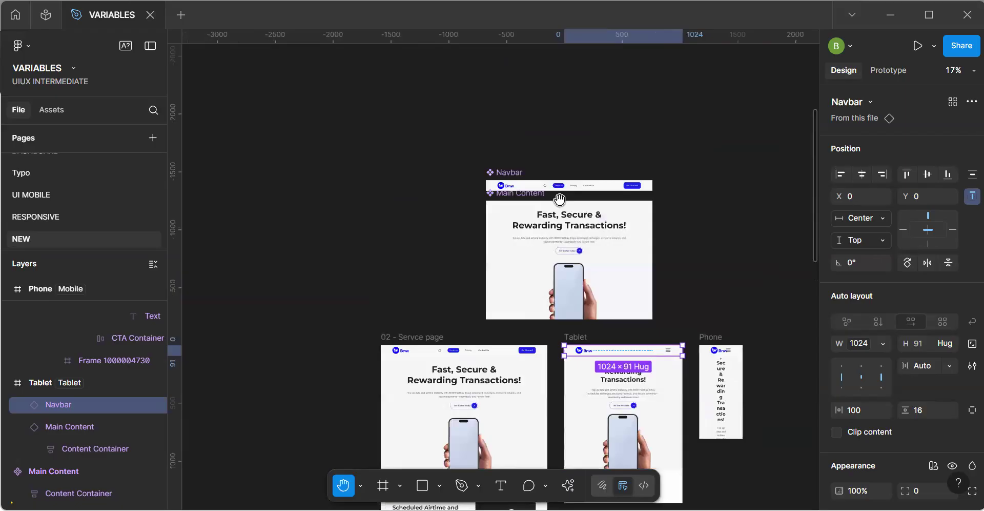
scroll(559, 199, up, 5)
key(v)
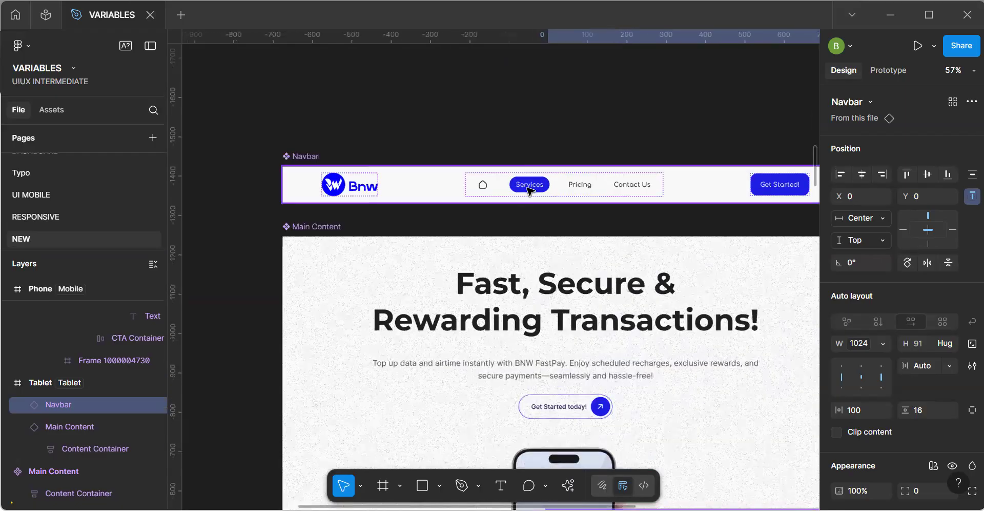
click(528, 190)
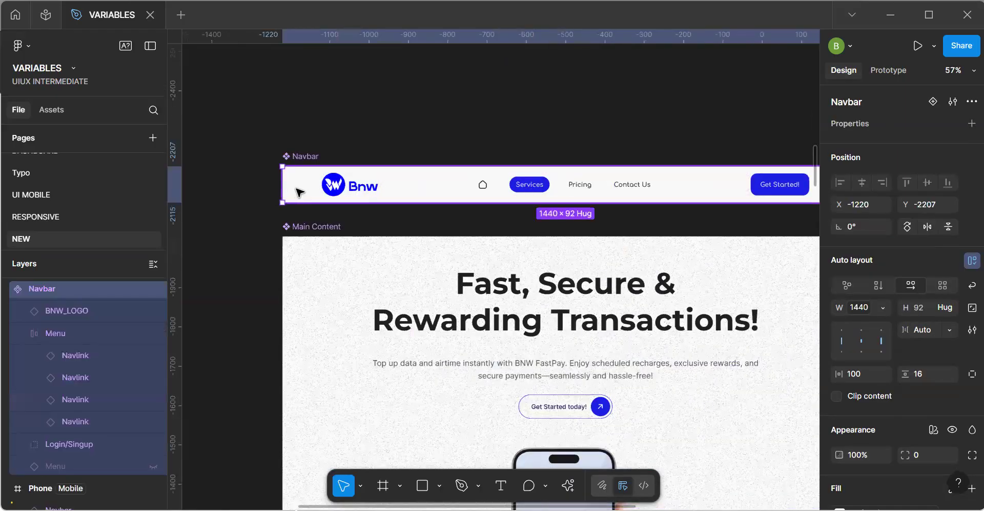
click(885, 374)
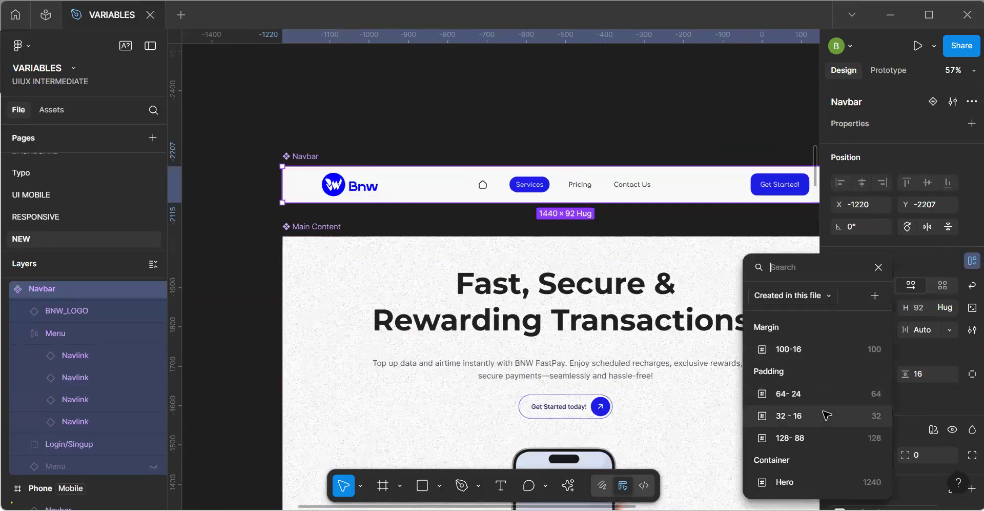
key(Escape)
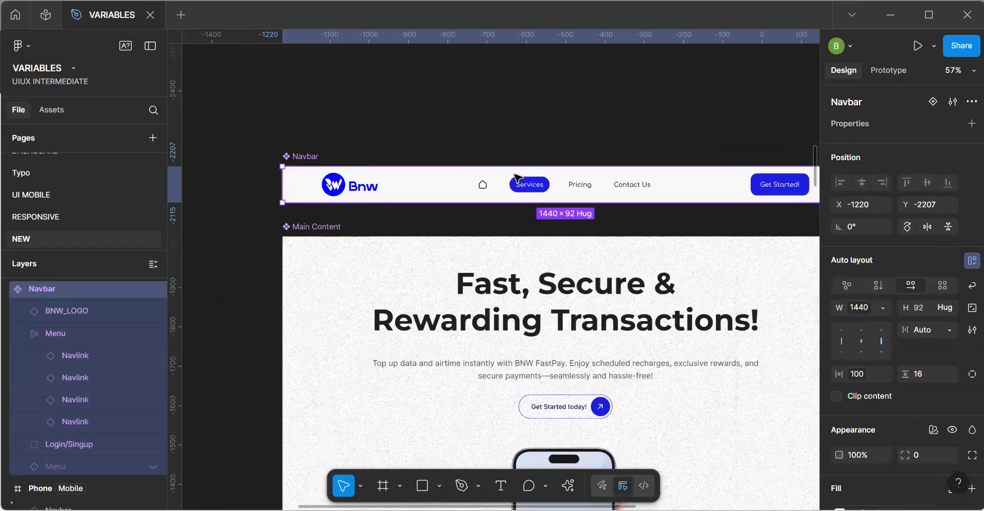
Examine how the Navbar's side padding, logo and menu icon fit in the Tablet and Phone frames.
key(h)
scroll(265, 157, down, 5)
drag(549, 316, 525, 262)
scroll(488, 260, up, 5)
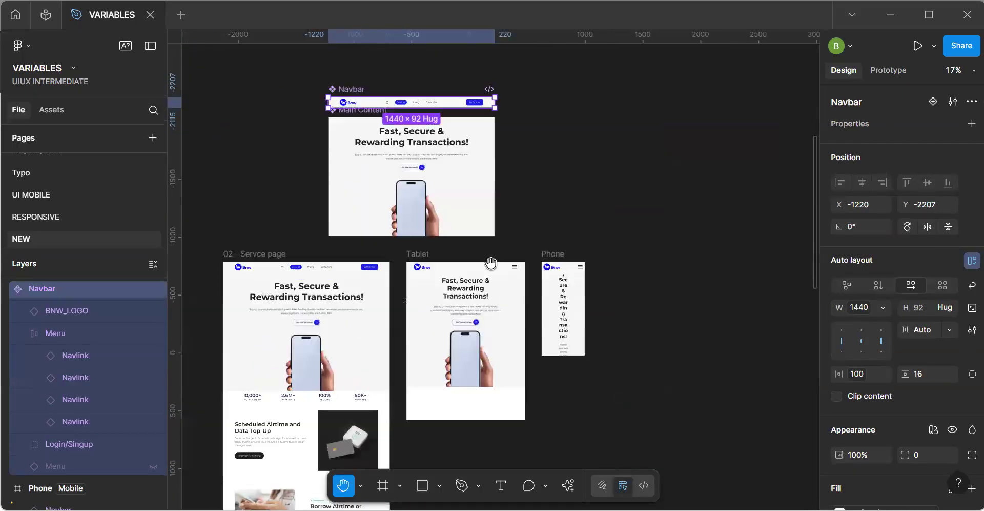
scroll(602, 297, down, 4)
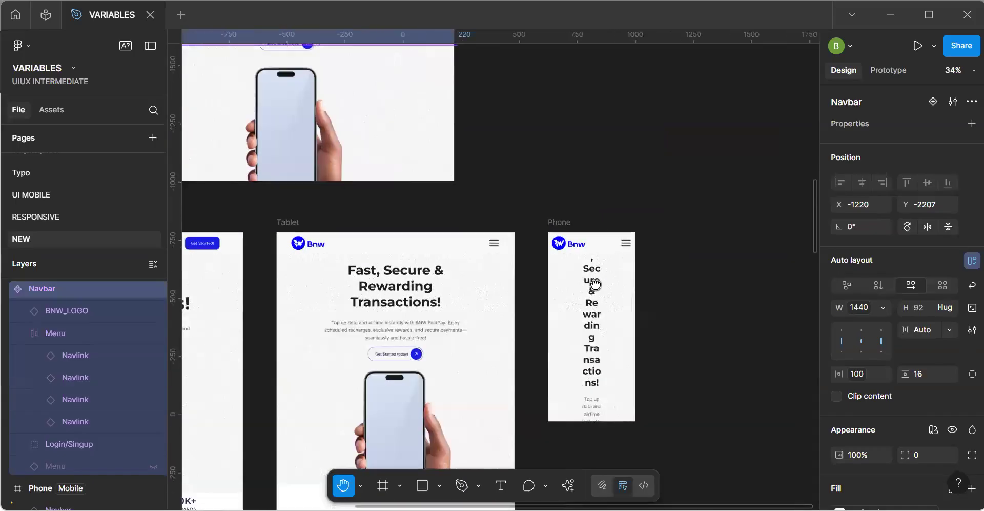
drag(621, 266, 631, 265)
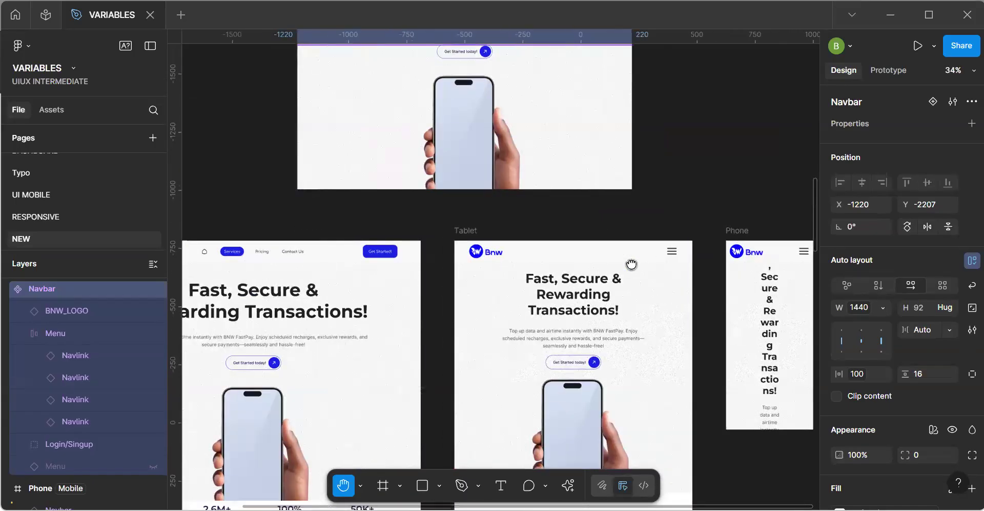
scroll(559, 308, up, 4)
scroll(558, 308, left, 2)
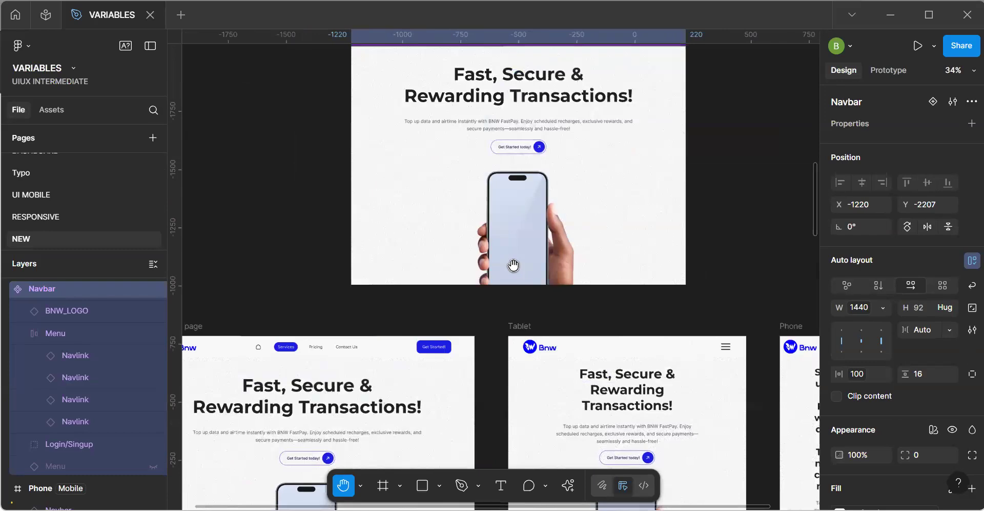
scroll(620, 329, up, 6)
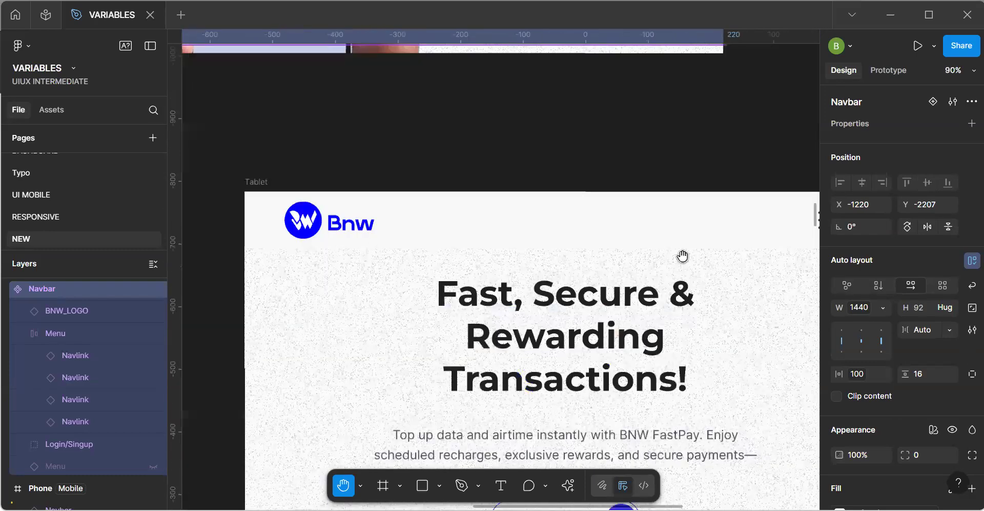
scroll(554, 228, right, 5)
scroll(554, 228, down, 1)
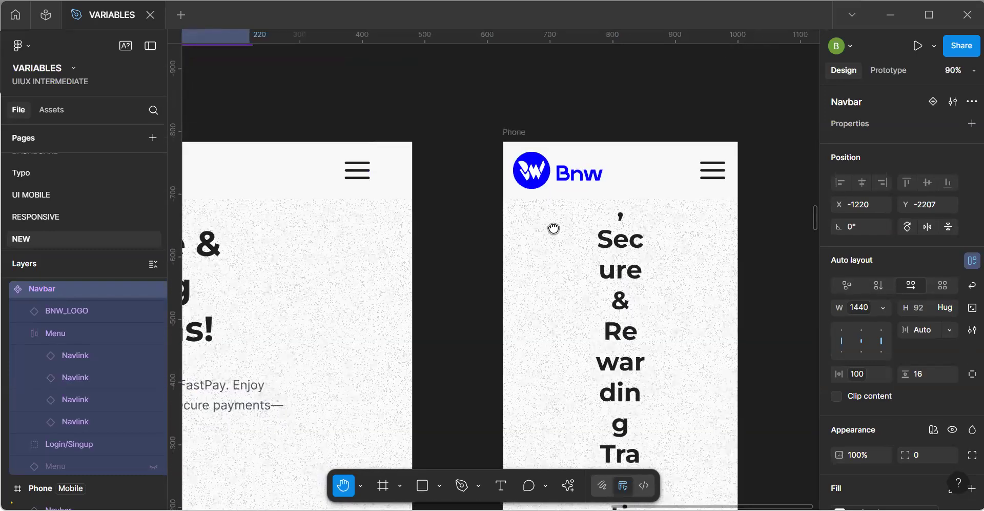
scroll(556, 210, down, 3)
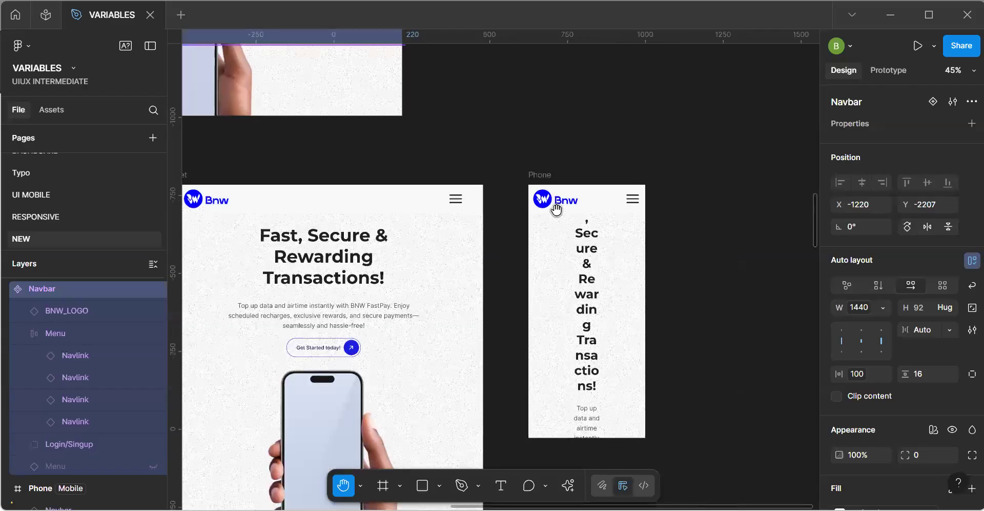
scroll(557, 209, up, 6)
scroll(558, 211, down, 3)
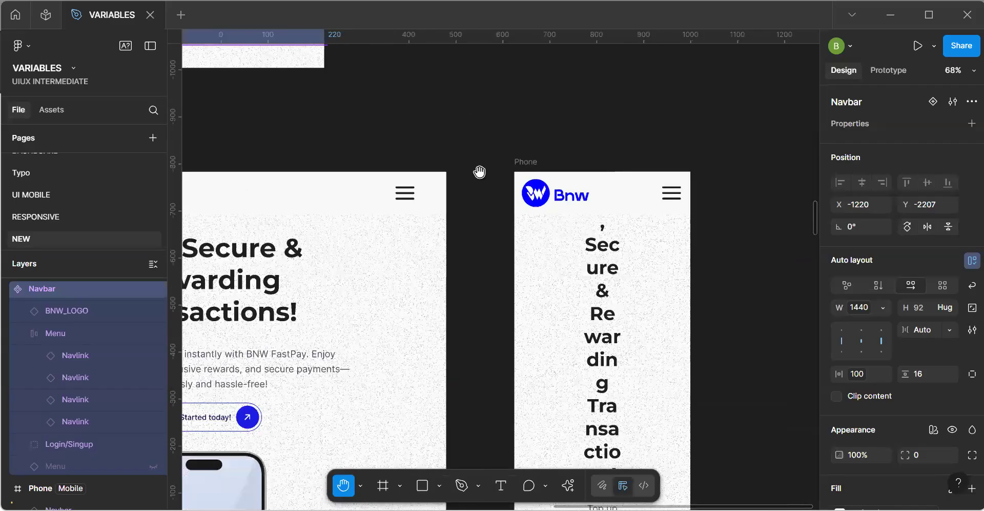
scroll(474, 185, down, 3)
scroll(499, 327, up, 3)
scroll(499, 326, left, 5)
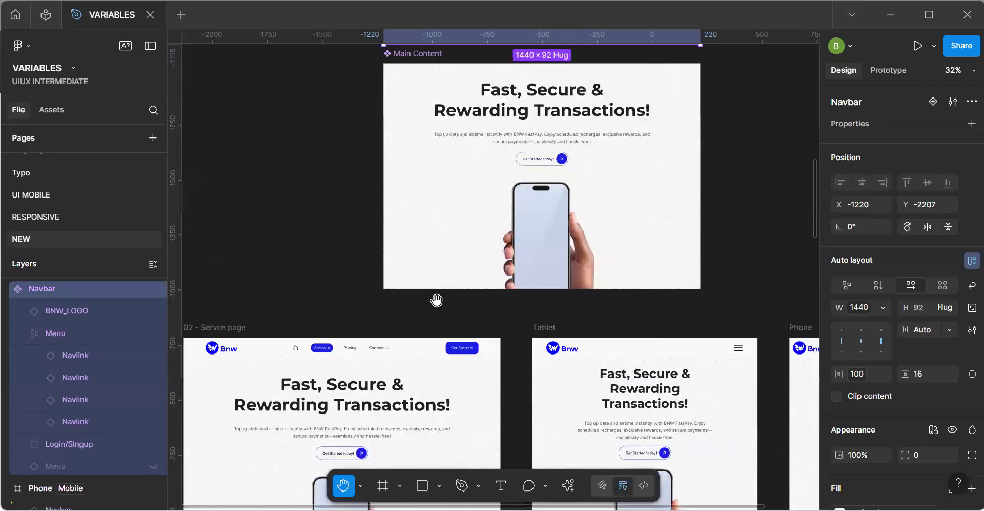
Detach the BNW_LOGO instance inside the main Navbar component and keep its width fixed.
drag(437, 300, 431, 354)
scroll(431, 355, up, 3)
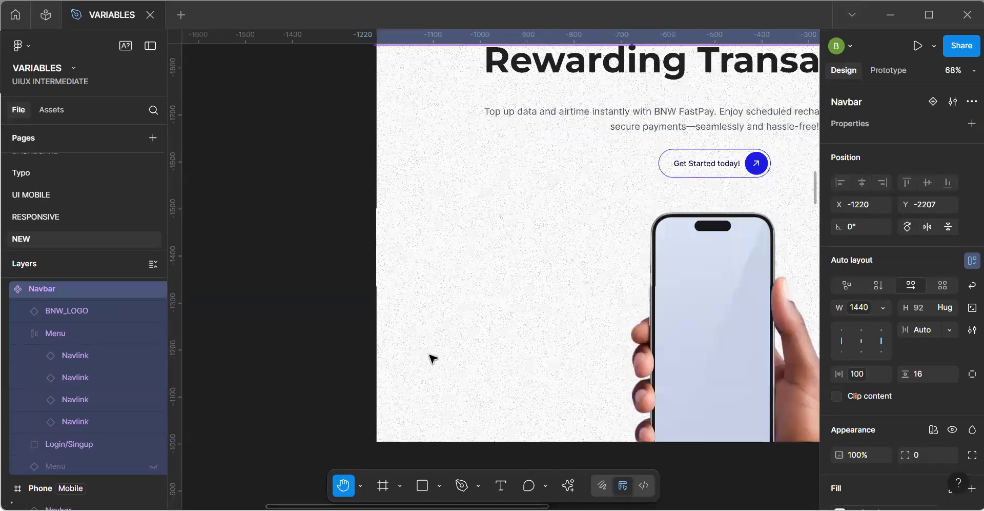
scroll(452, 205, up, 6)
double_click(447, 213)
double_click(449, 215)
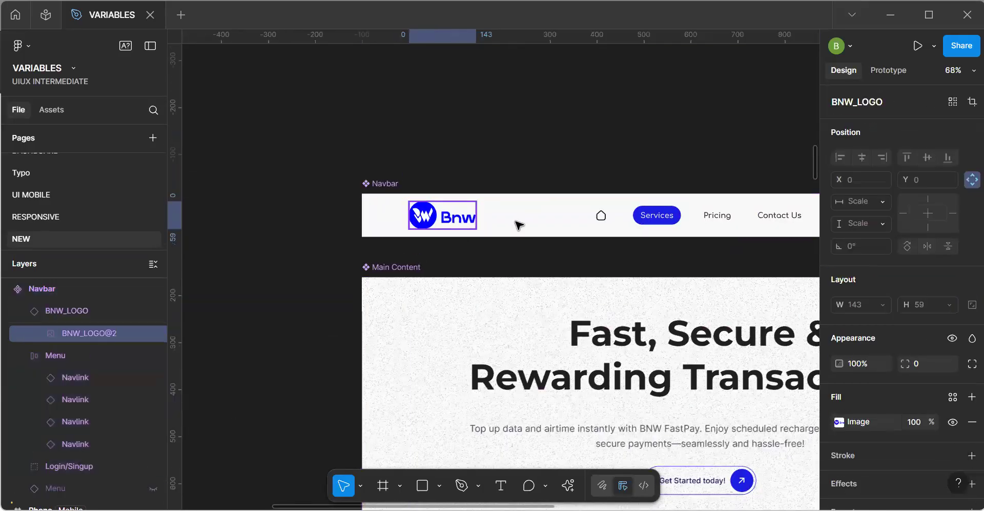
click(443, 213)
double_click(443, 214)
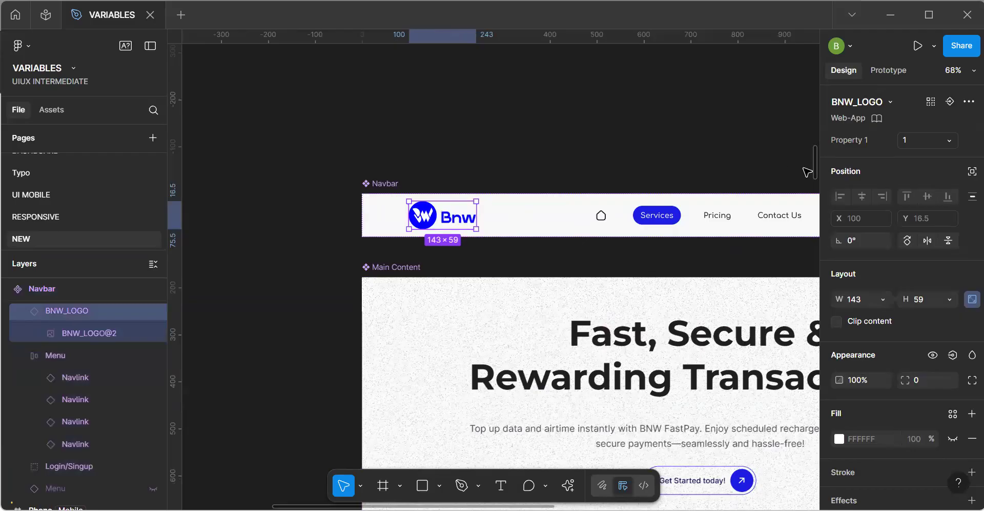
key(ctrl+alt+b)
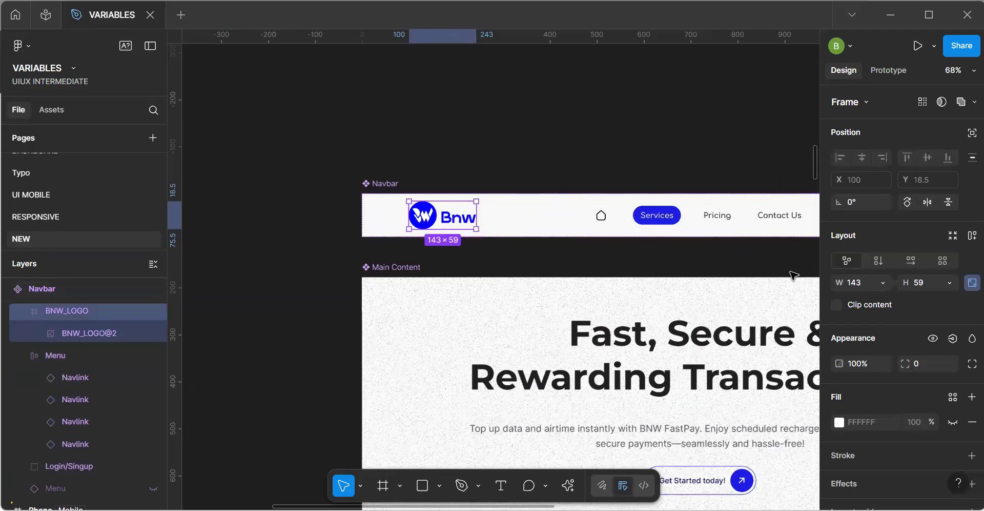
click(883, 283)
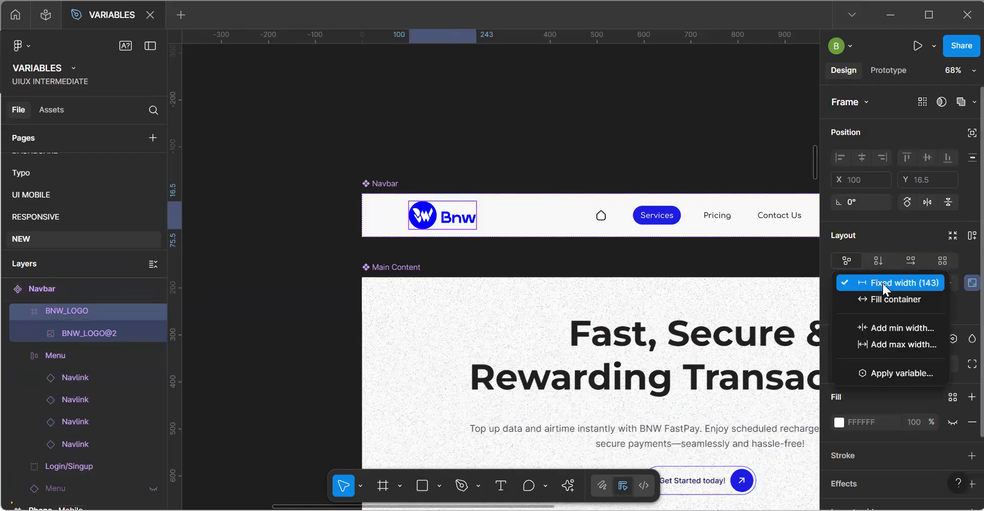
click(884, 283)
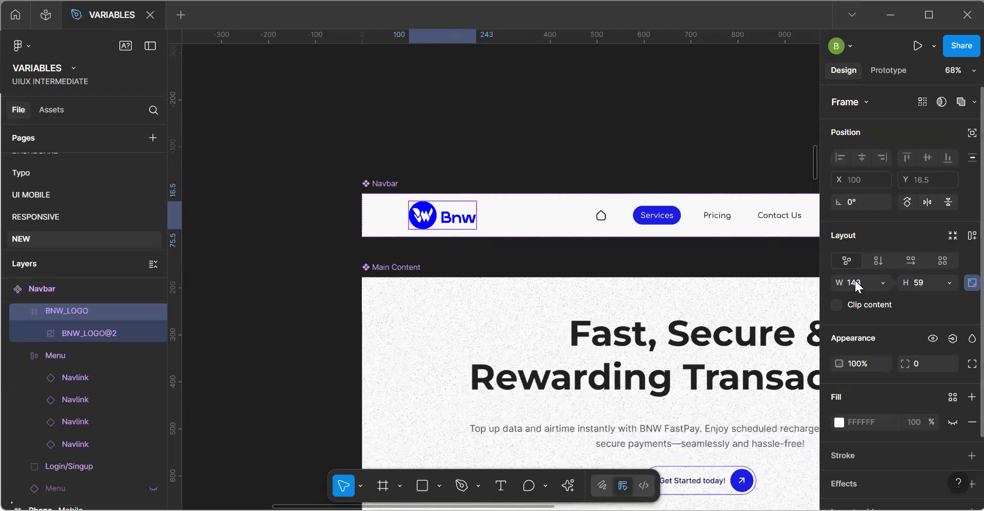
Duplicate the height variable in the Image group of the Responsiveness collection and name the copy Logo.
click(562, 132)
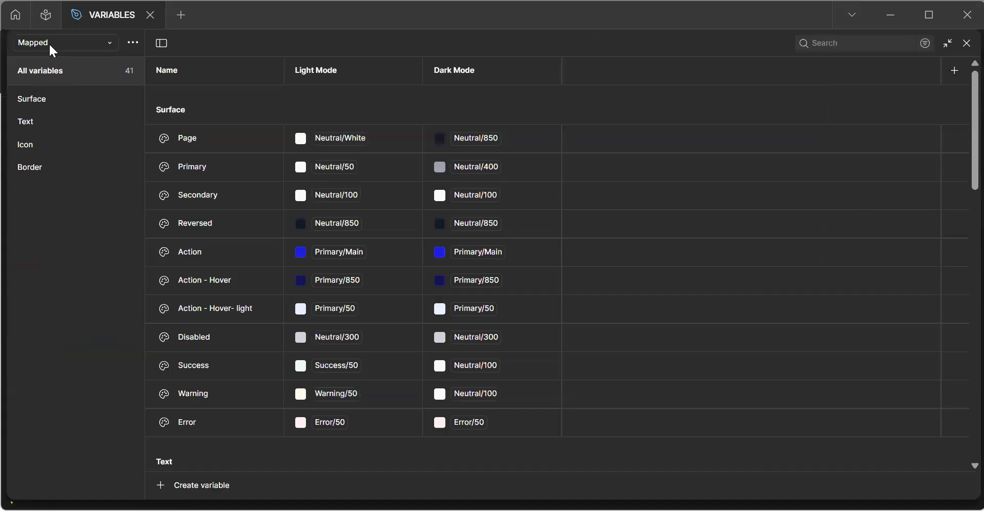
click(49, 43)
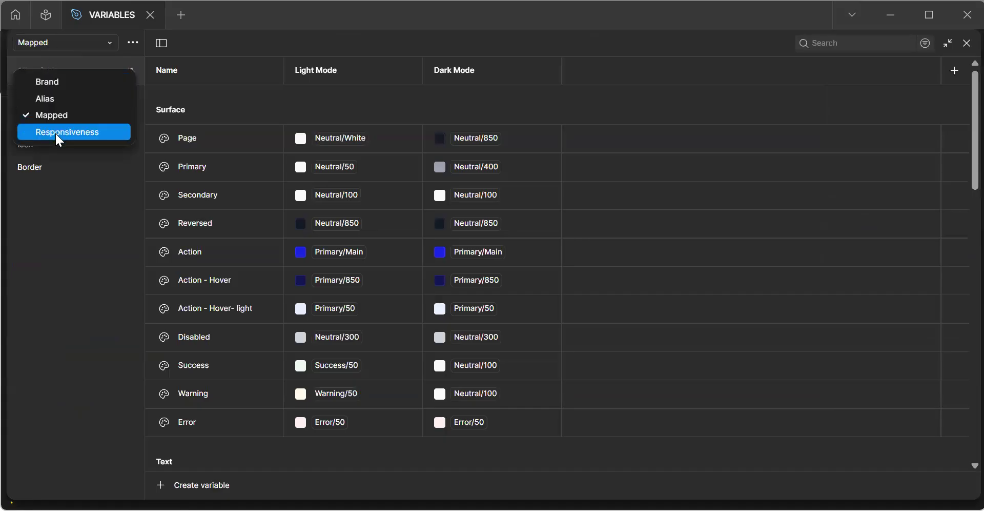
click(94, 134)
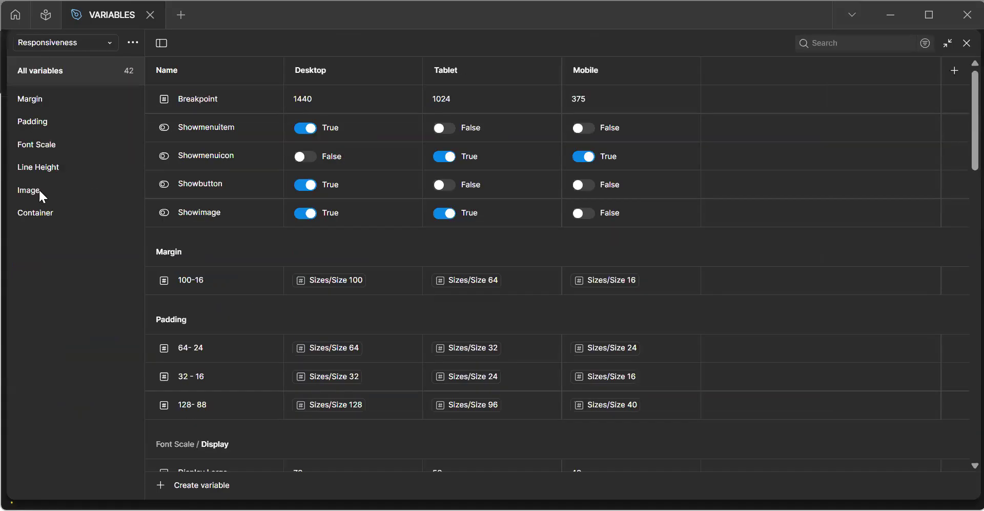
click(39, 188)
click(220, 131)
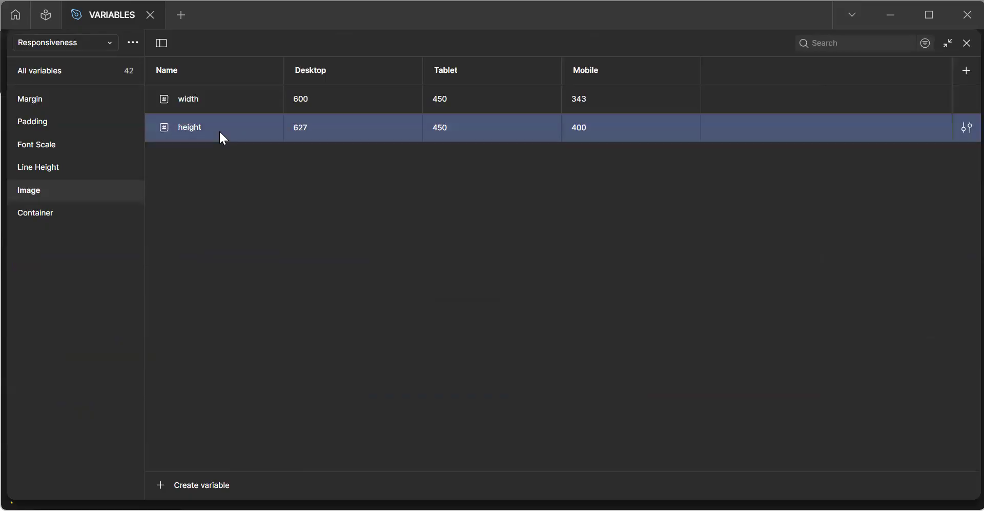
key(ctrl+d)
text(L)
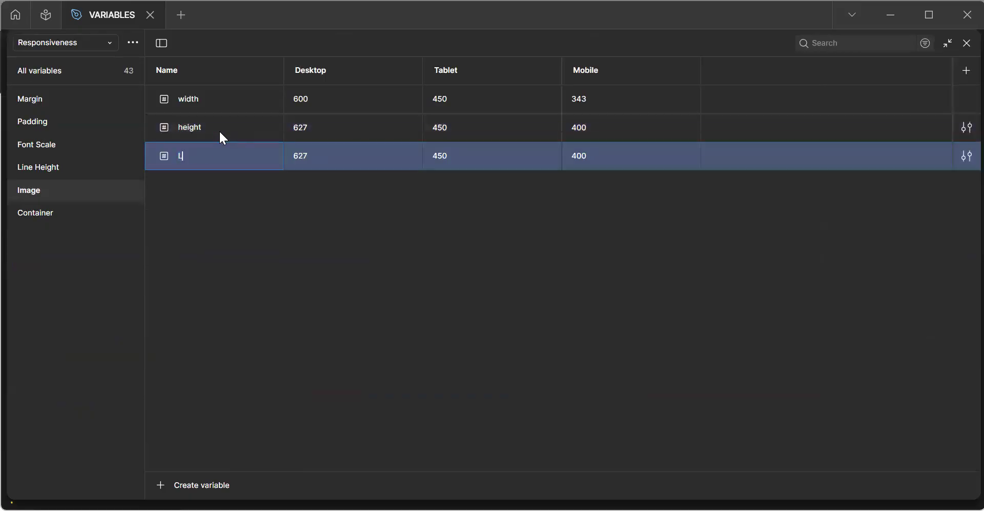
text(Ogo)
key(BackSpace)
key(BackSpace)
key(BackSpace)
text(o)
key(Return)
Set the new Logo variable's Desktop value to 143, matching the logo image's width, and rename the variable Logo-W.
click(306, 153)
click(947, 43)
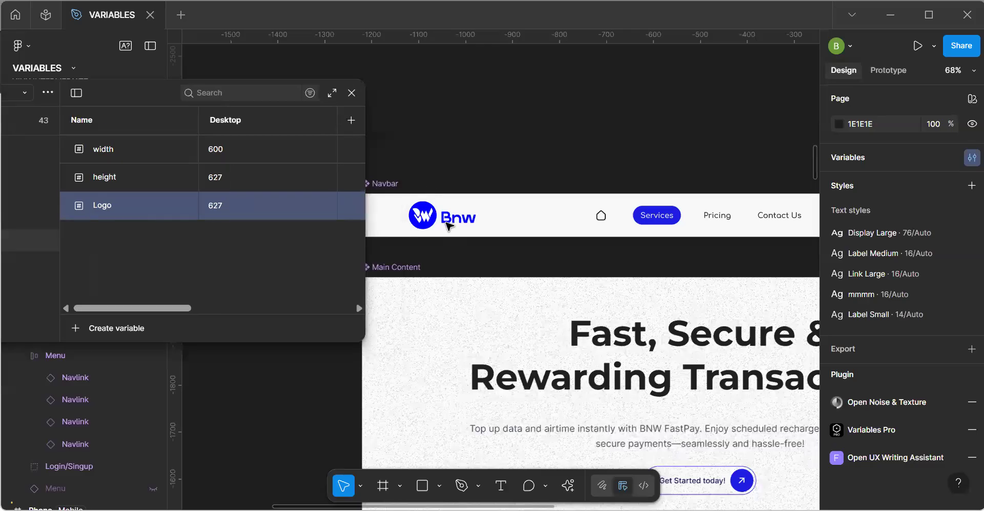
click(447, 223)
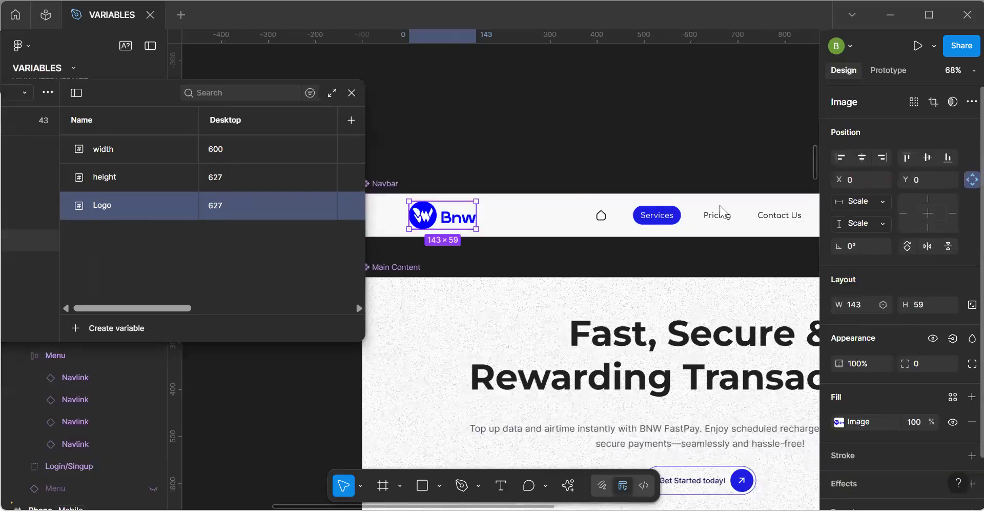
click(232, 205)
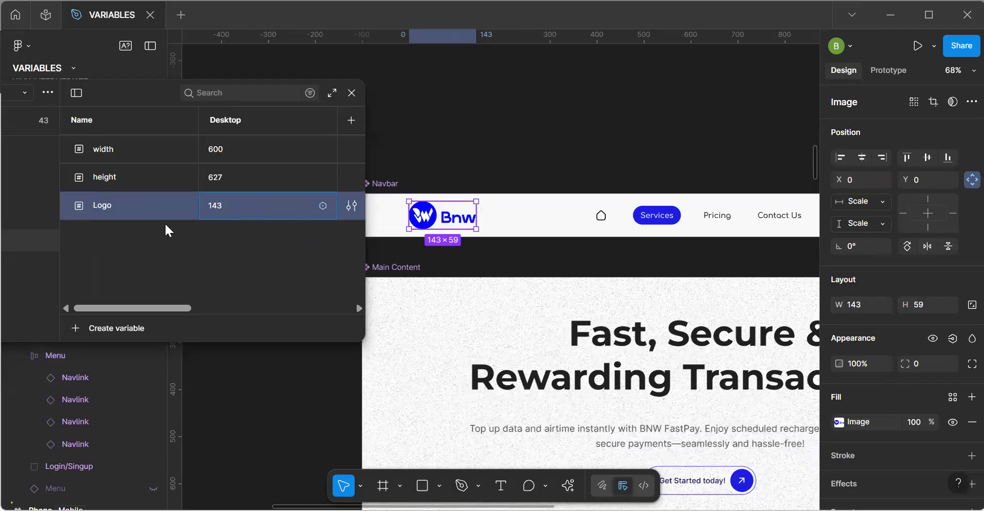
click(131, 207)
key(Return)
Set the Logo-W variable to 130 for both the Tablet and Mobile modes and close the variables window.
drag(150, 308, 178, 308)
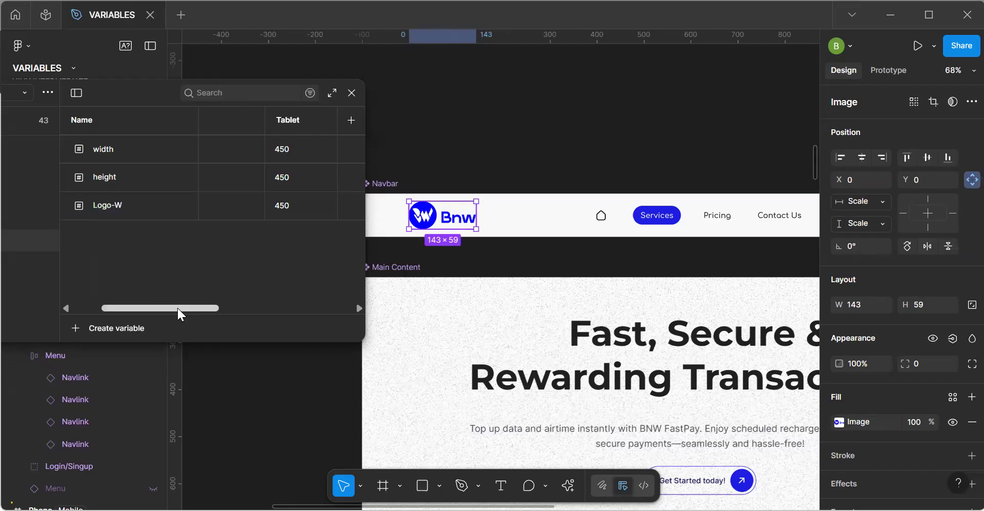
click(294, 209)
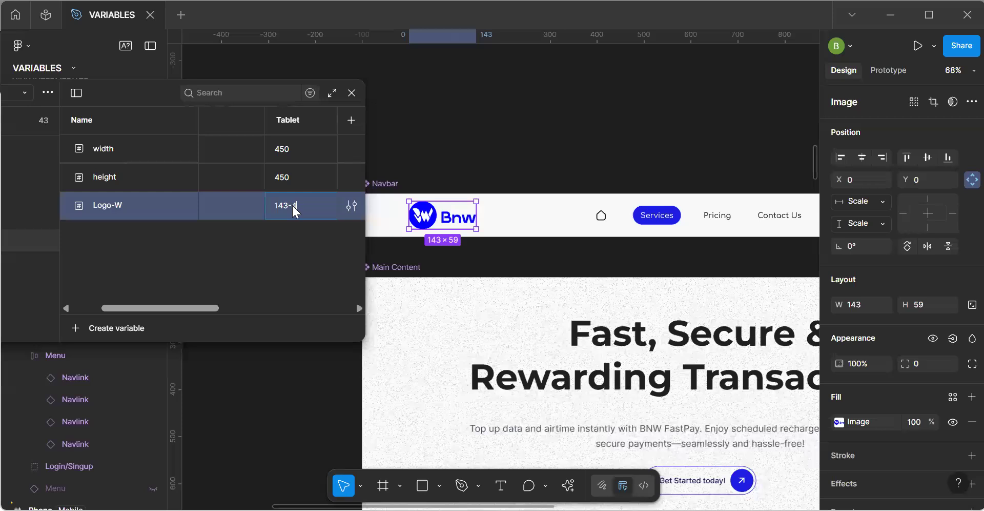
mouse_move(207, 308)
mouse_down()
mouse_move(262, 320)
mouse_move(165, 320)
mouse_move(211, 315)
mouse_up()
click(295, 203)
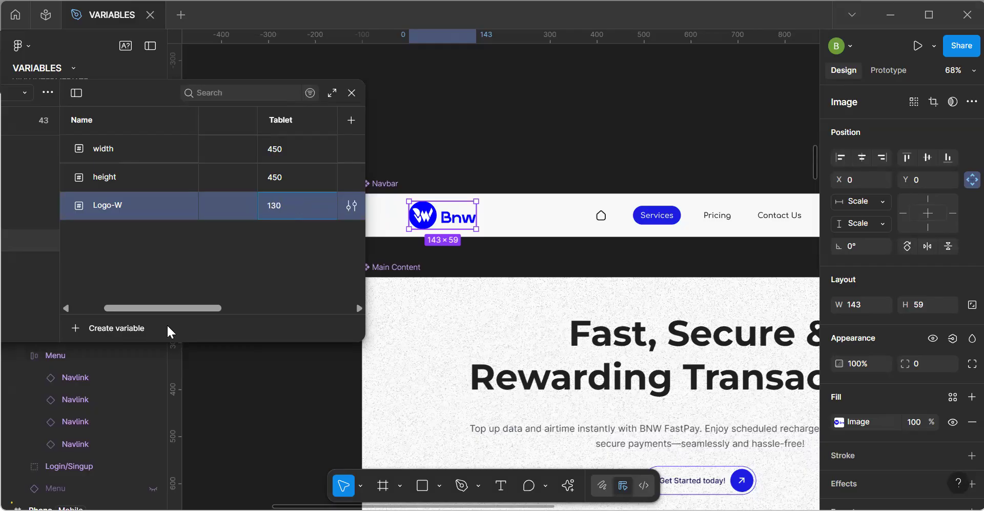
drag(177, 308, 235, 308)
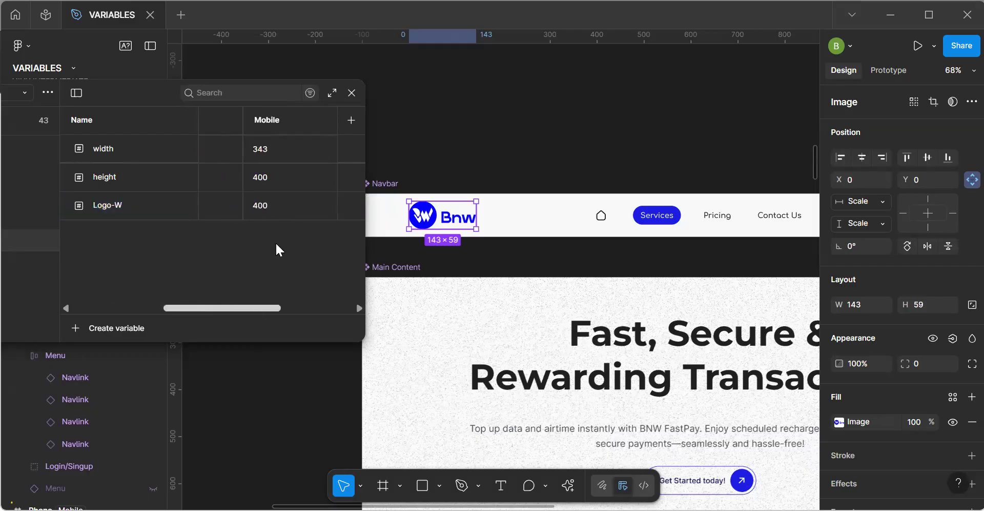
click(288, 204)
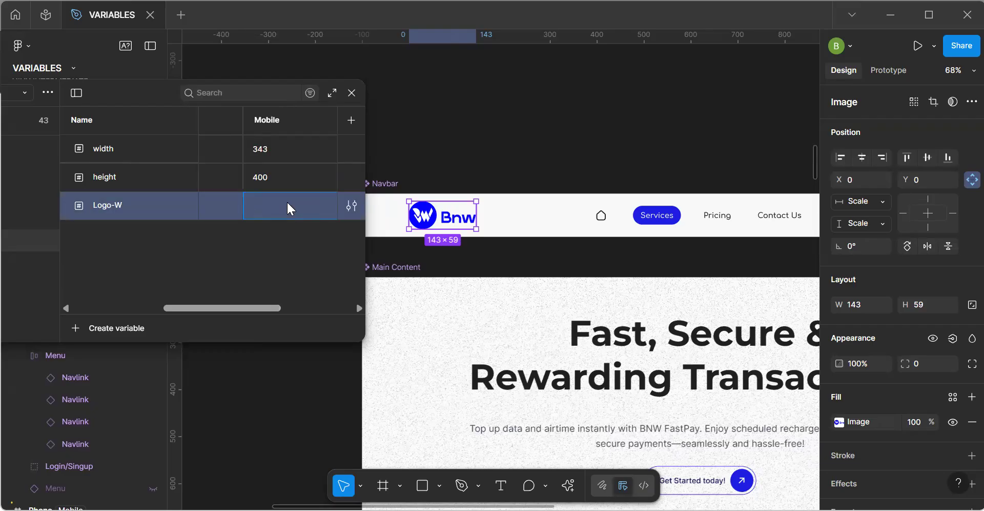
text(130/2)
key(Return)
click(353, 94)
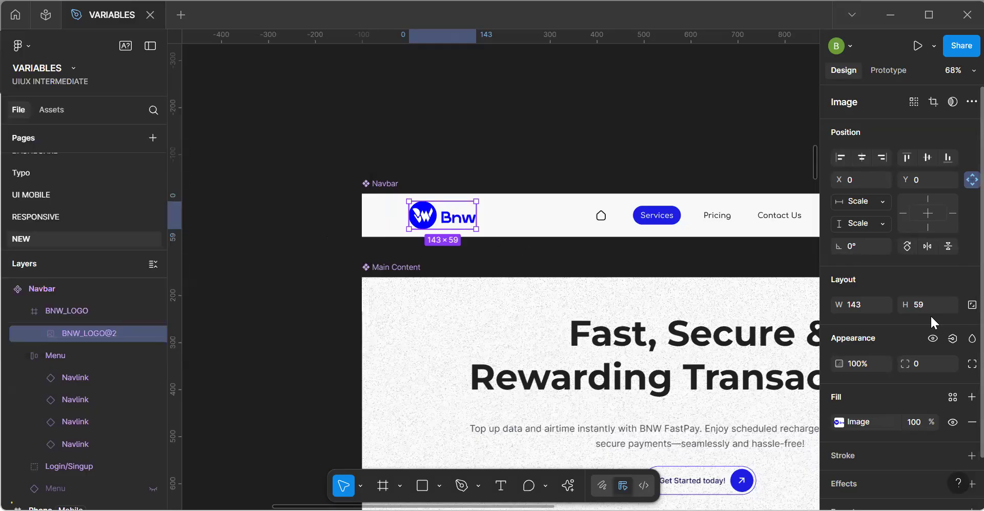
Bind the width of the BNW_LOGO@2 image in the main Navbar component to the Logo-W variable.
click(882, 304)
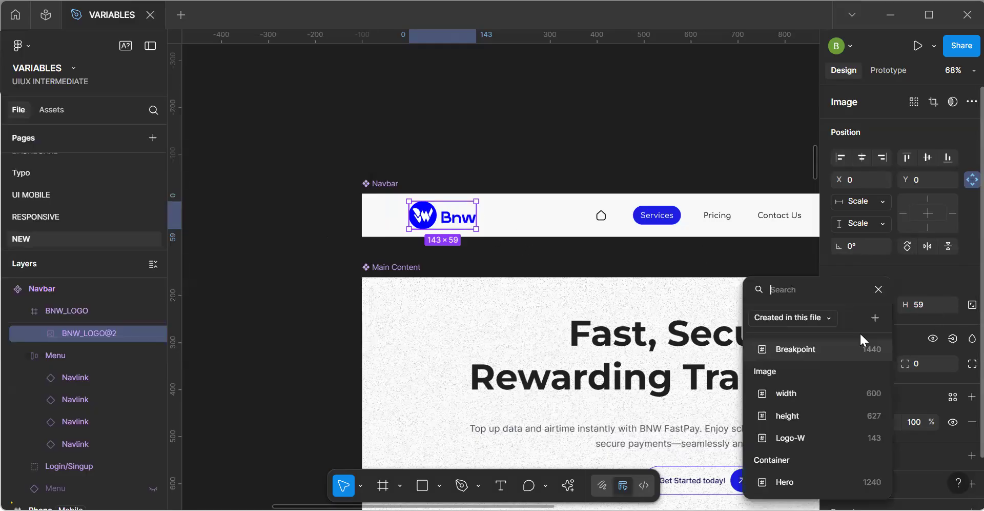
click(807, 436)
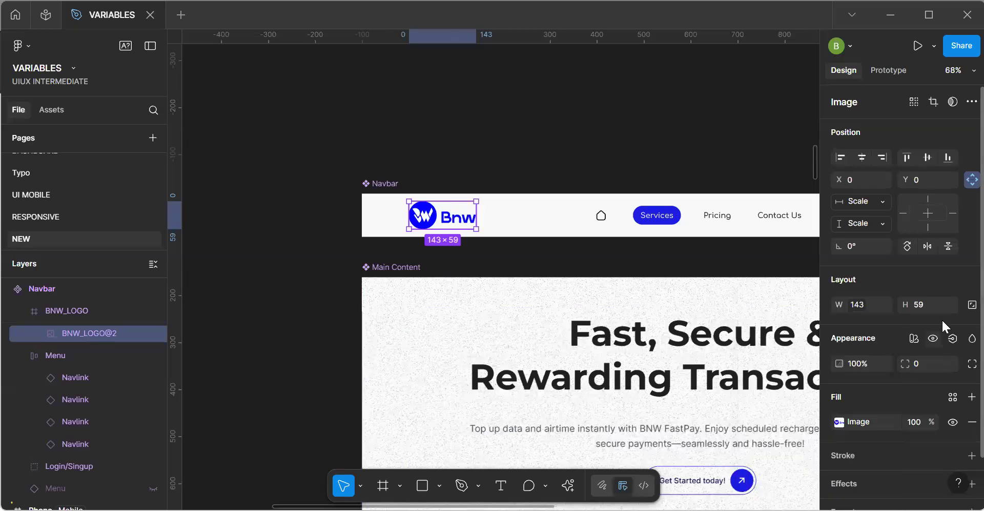
click(949, 305)
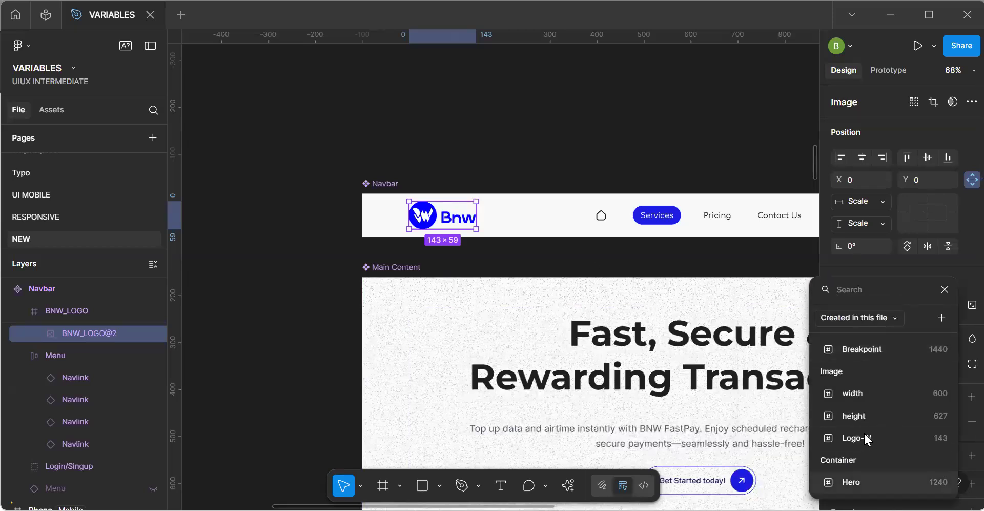
click(358, 242)
Examine how the Navbar logo displays in the Tablet frame compared with the Desktop frame.
key(space)
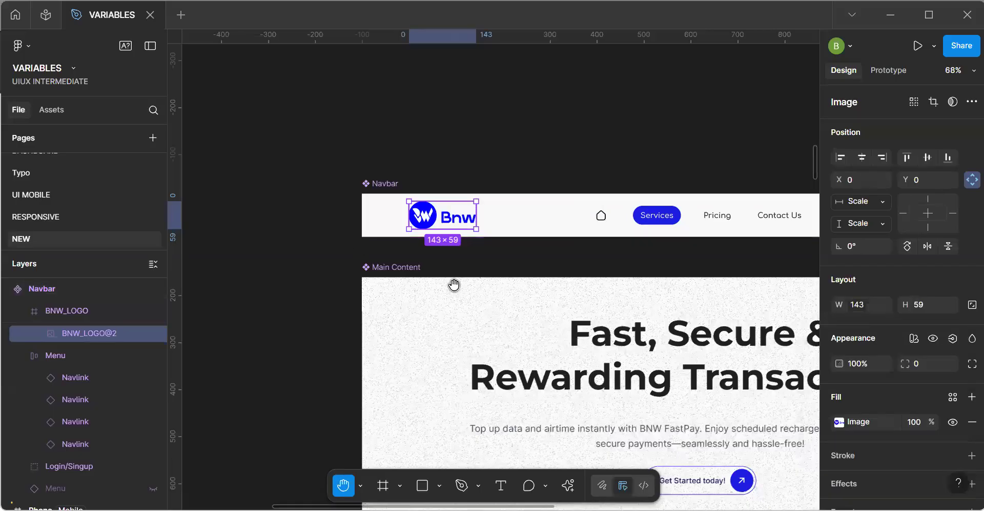
scroll(421, 319, down, 5)
scroll(365, 304, up, 5)
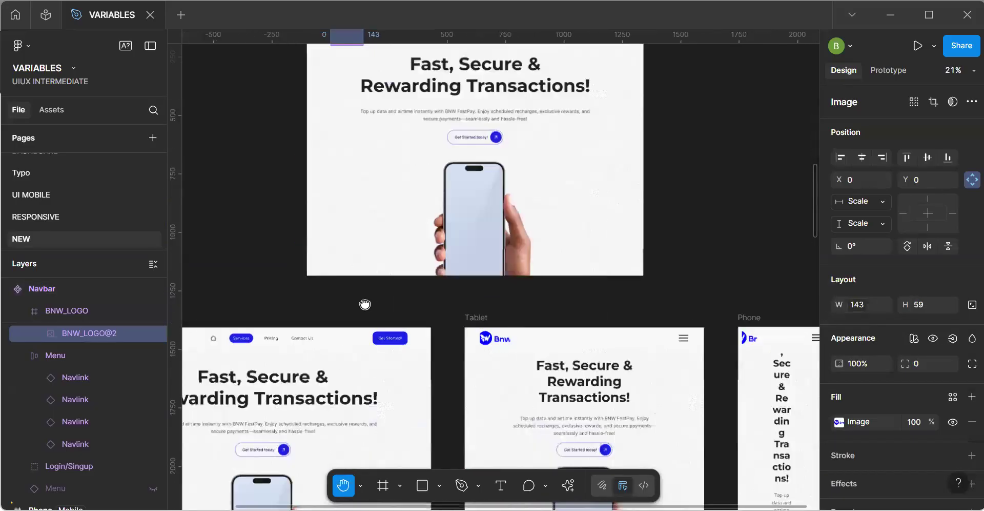
drag(769, 339, 455, 276)
drag(435, 311, 545, 303)
drag(475, 283, 587, 286)
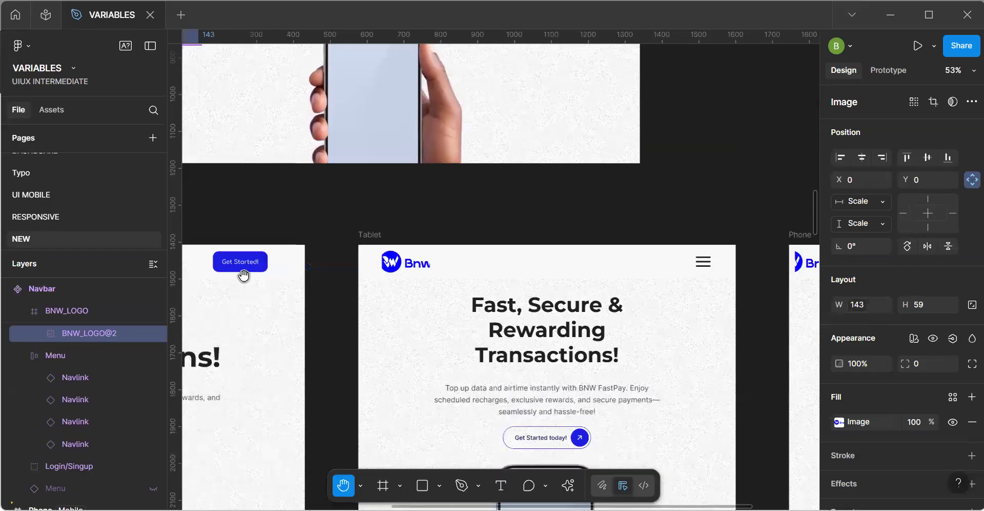
drag(491, 296, 544, 303)
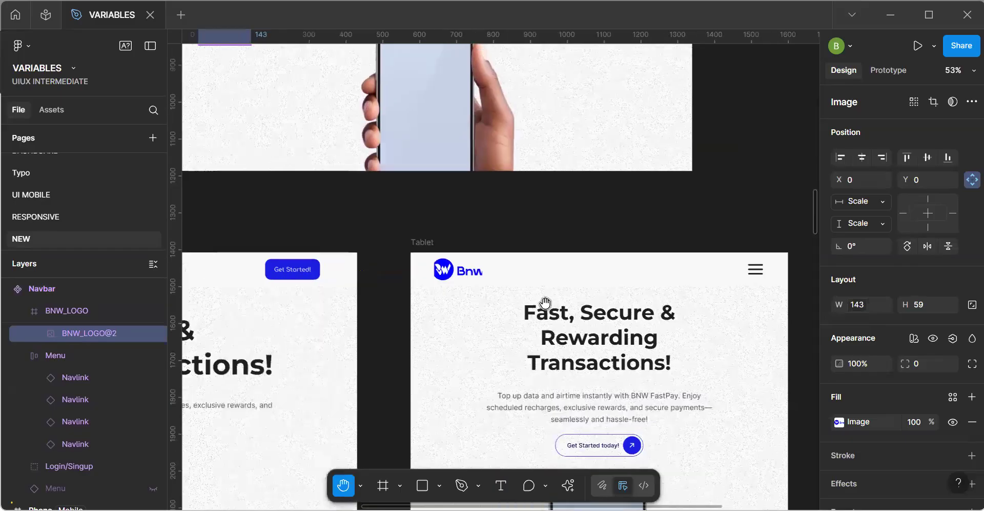
drag(429, 292, 543, 302)
drag(380, 174, 534, 181)
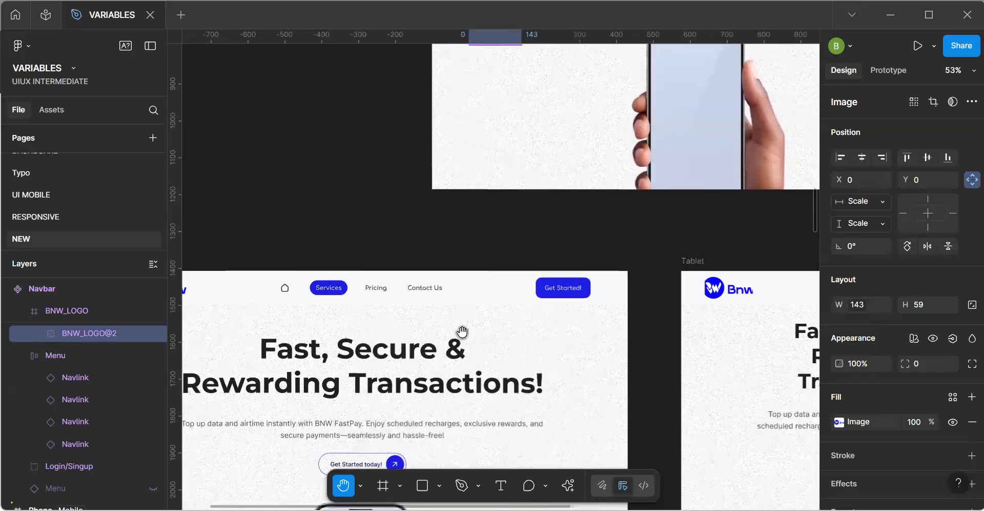
drag(453, 375, 486, 368)
drag(304, 371, 475, 359)
drag(684, 166, 389, 211)
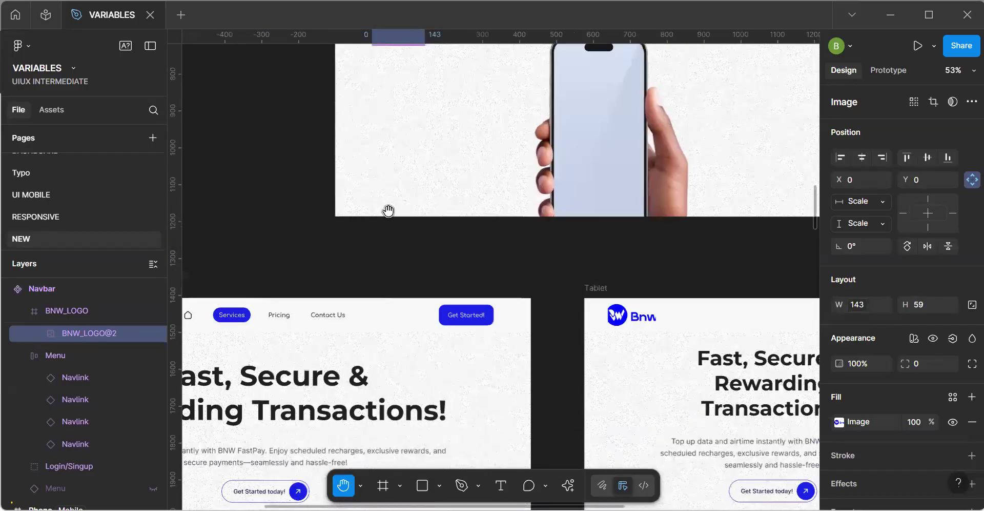
drag(496, 222, 426, 218)
scroll(468, 313, up, 4)
scroll(468, 313, up, 2)
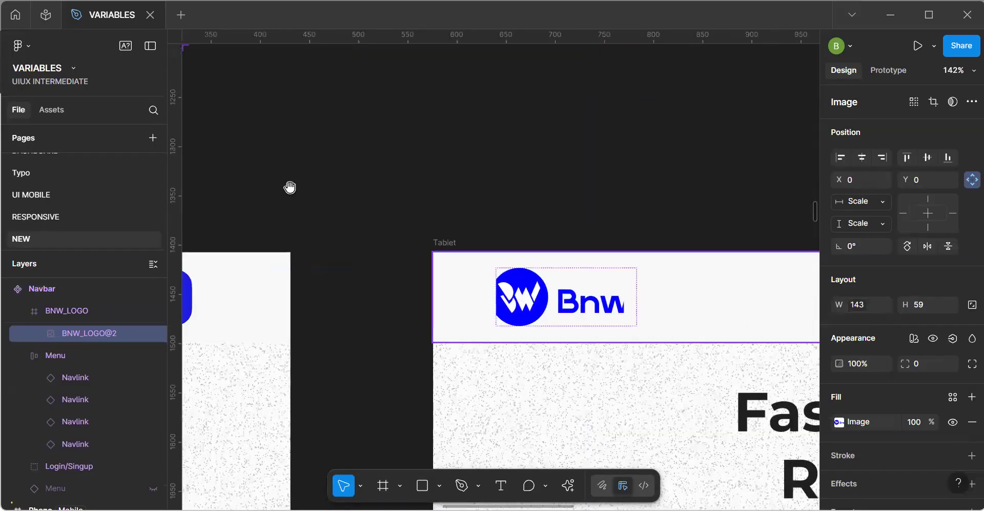
scroll(281, 187, down, 3)
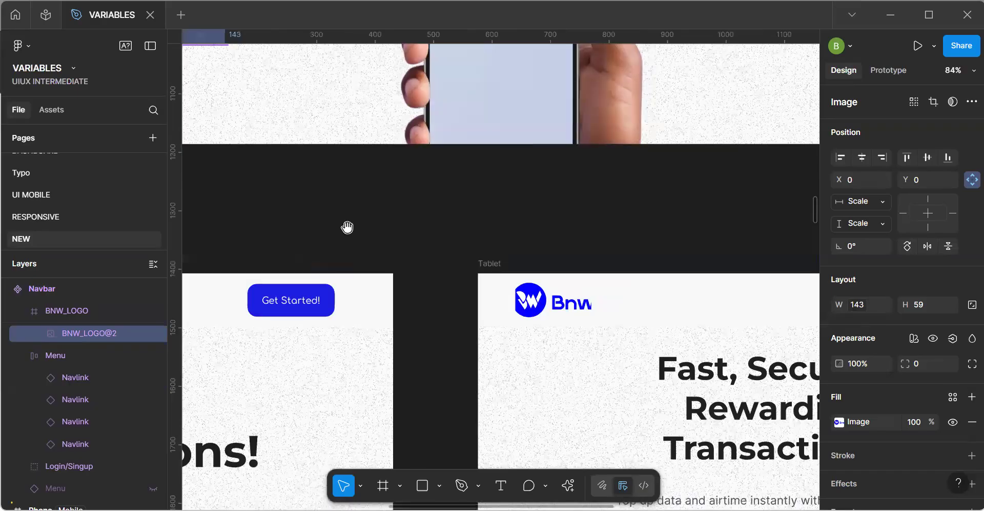
scroll(515, 300, down, 5)
Wrap the logo image inside the main Navbar's BNW_LOGO frame in an auto layout frame.
drag(514, 115, 523, 319)
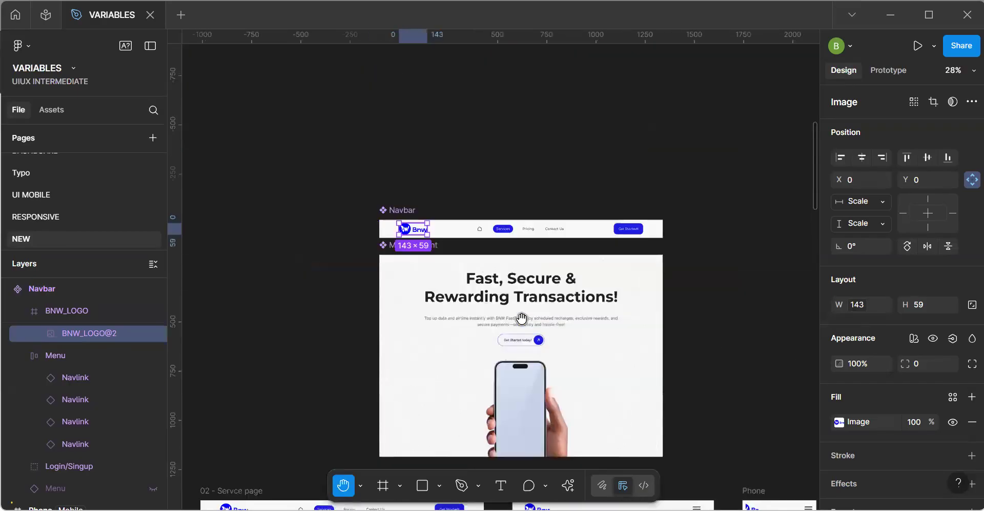
scroll(387, 207, up, 6)
scroll(437, 230, up, 4)
drag(630, 334, 446, 216)
key(shift+a)
Examine how the logo now fits in the Phone and Tablet Navbars and in the main Navbar component.
scroll(301, 154, down, 7)
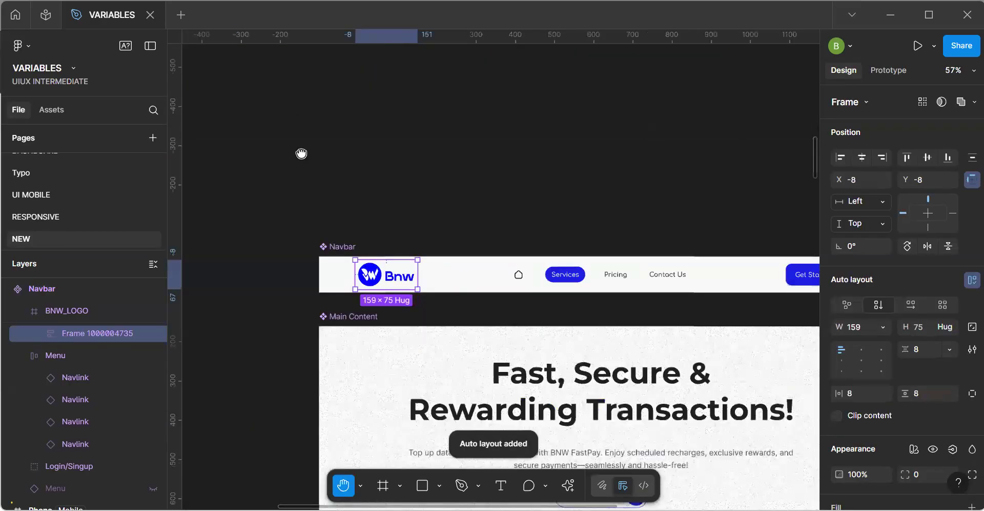
scroll(634, 250, down, 10)
scroll(634, 250, right, 9)
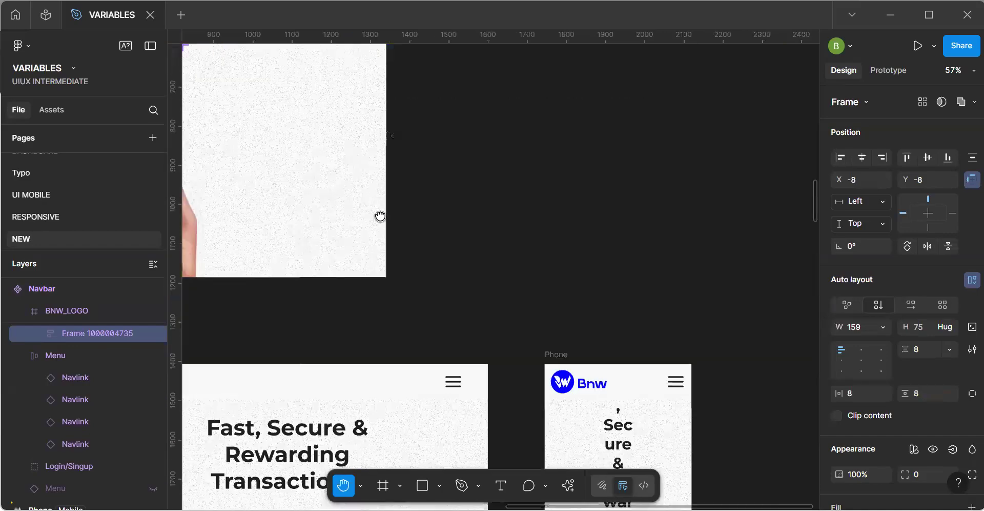
drag(222, 288, 420, 242)
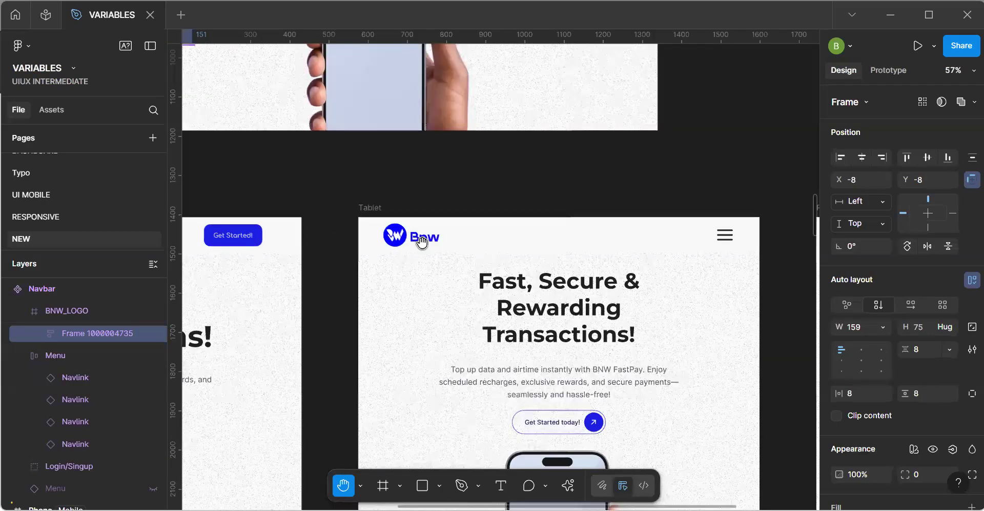
scroll(422, 241, down, 4)
drag(371, 168, 424, 376)
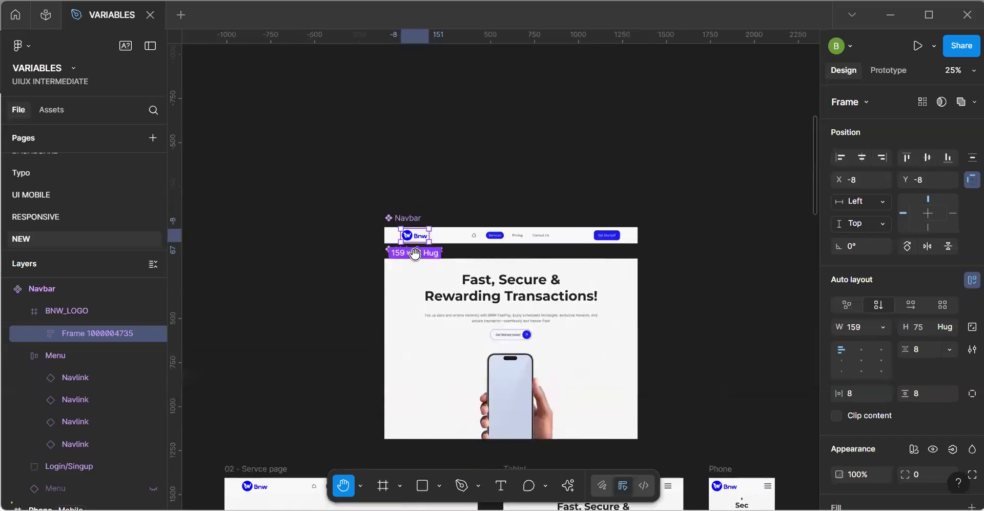
scroll(409, 252, up, 5)
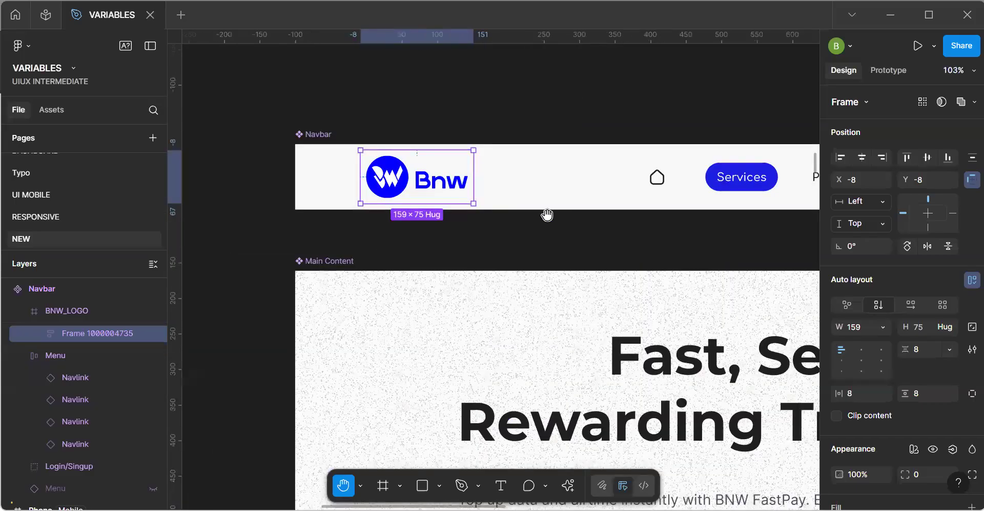
scroll(547, 214, down, 2)
scroll(514, 236, up, 4)
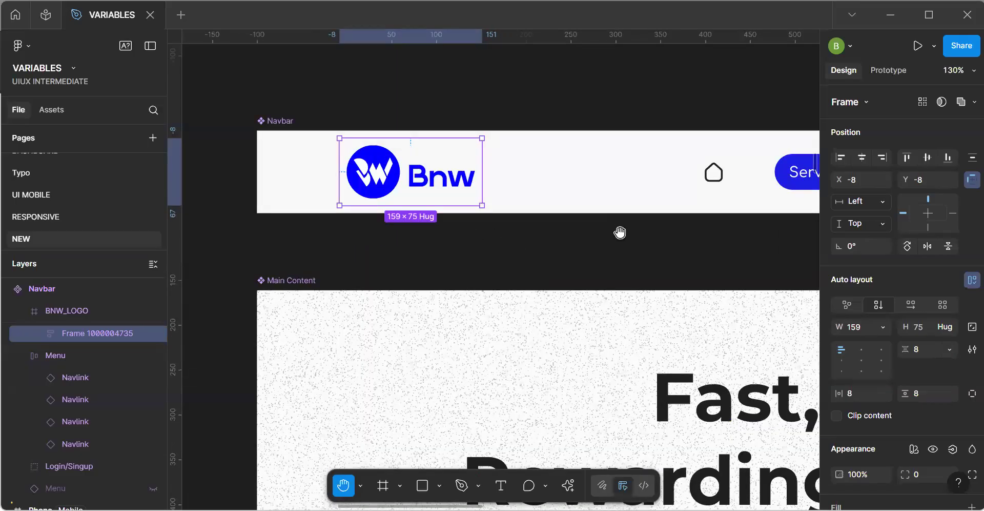
drag(535, 231, 441, 172)
drag(533, 260, 359, 220)
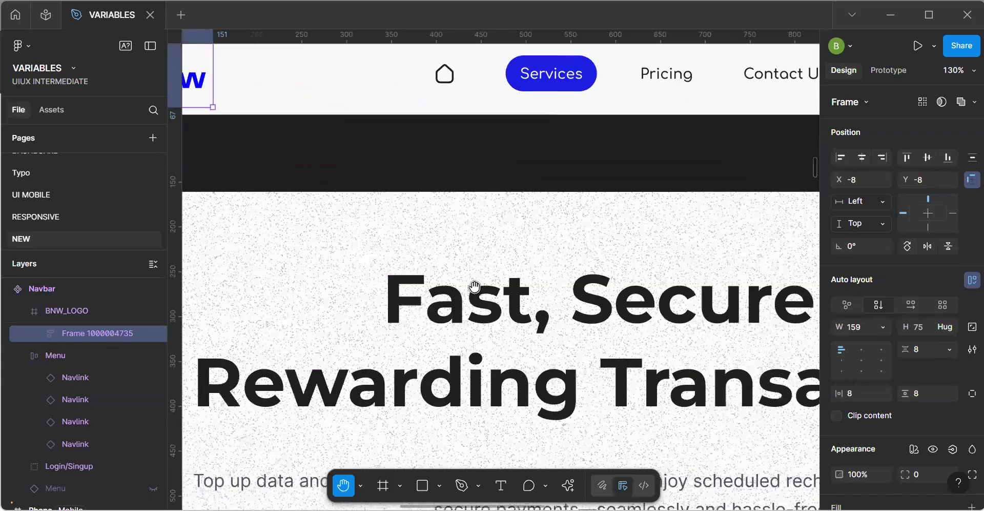
scroll(474, 286, down, 10)
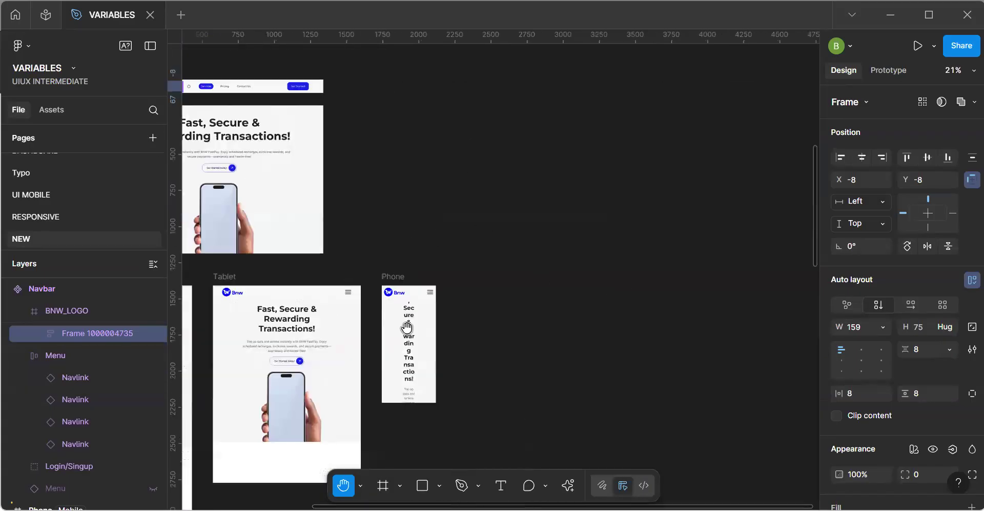
scroll(407, 327, up, 8)
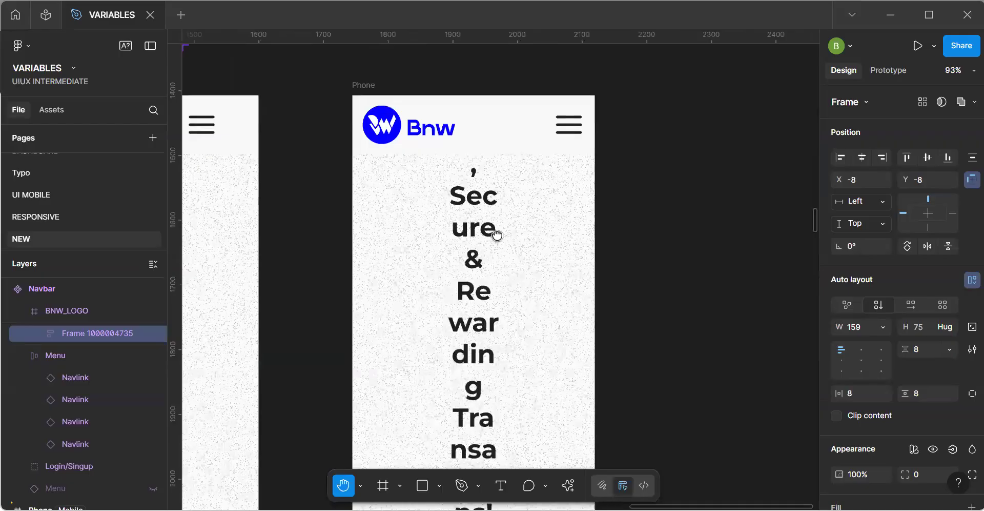
Open the Image group of the Responsiveness variable collection.
scroll(444, 213, down, 6)
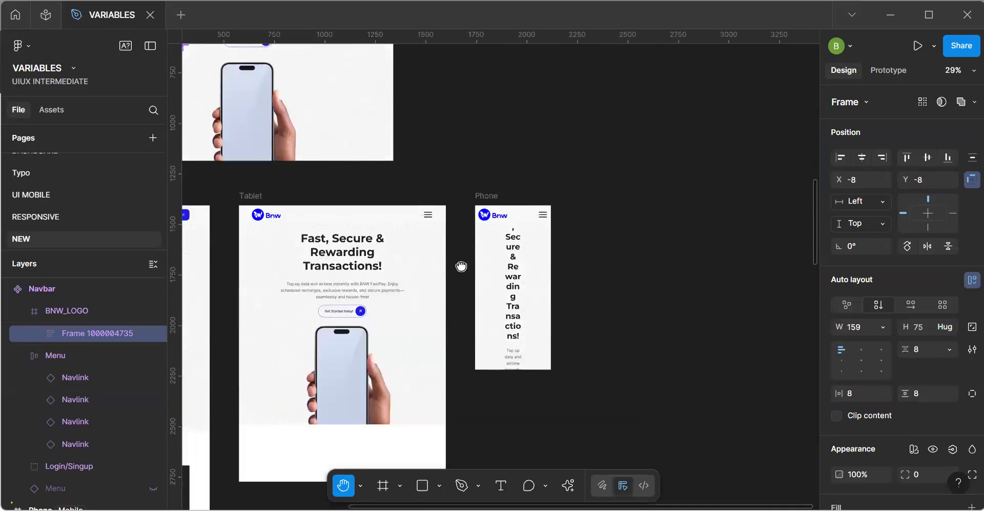
scroll(462, 266, up, 5)
scroll(418, 208, left, 5)
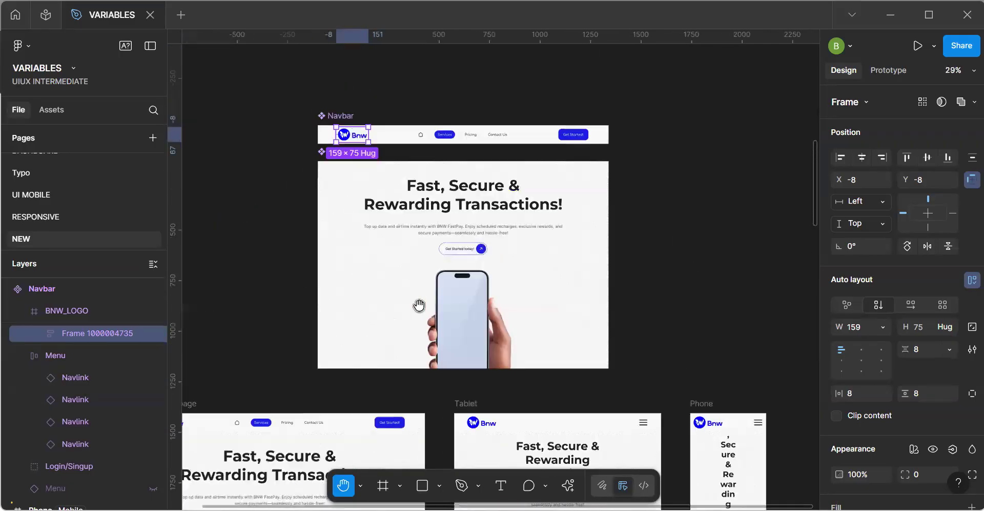
scroll(417, 282, up, 5)
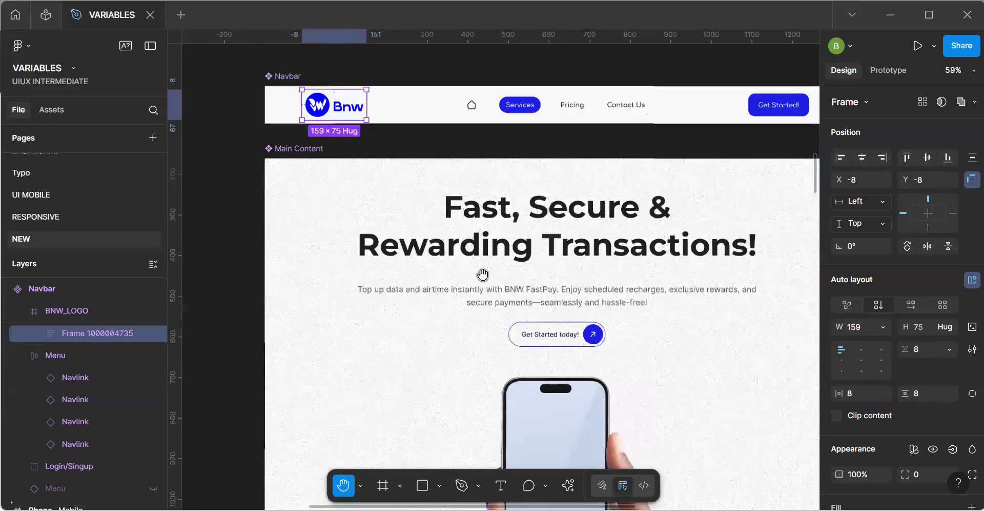
scroll(482, 274, down, 2)
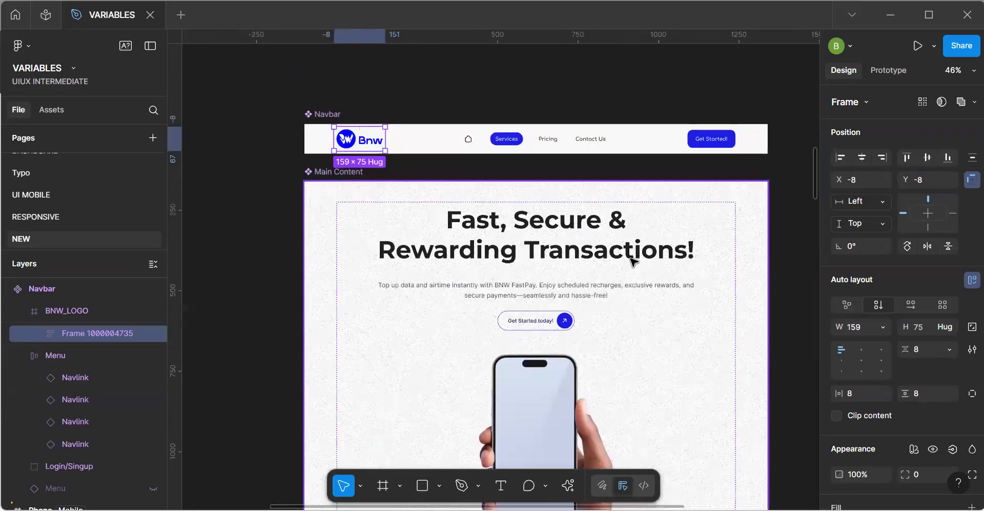
key(Escape)
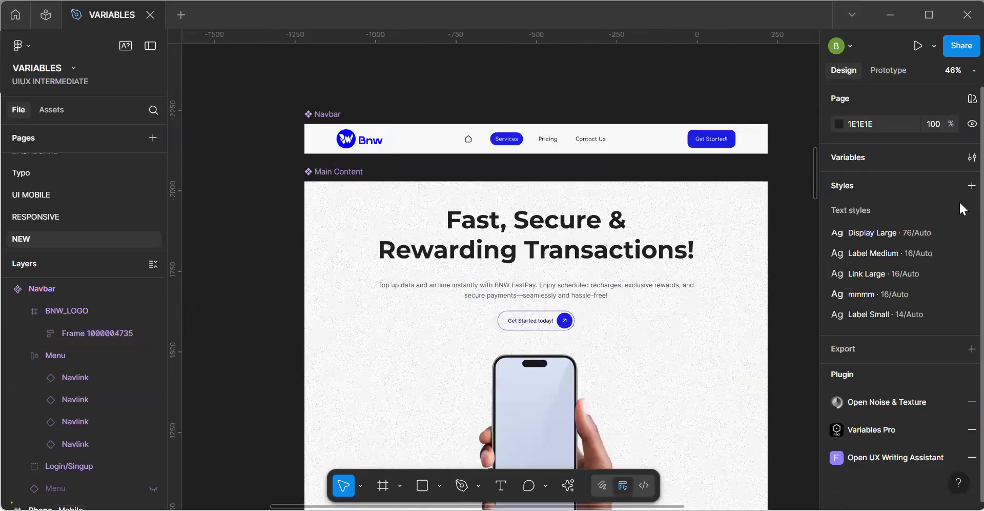
click(970, 158)
click(966, 158)
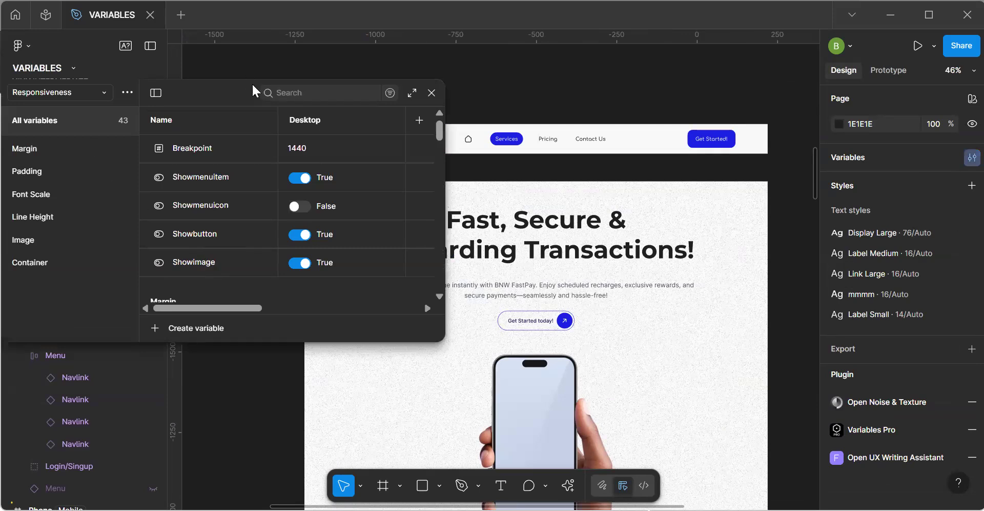
click(389, 94)
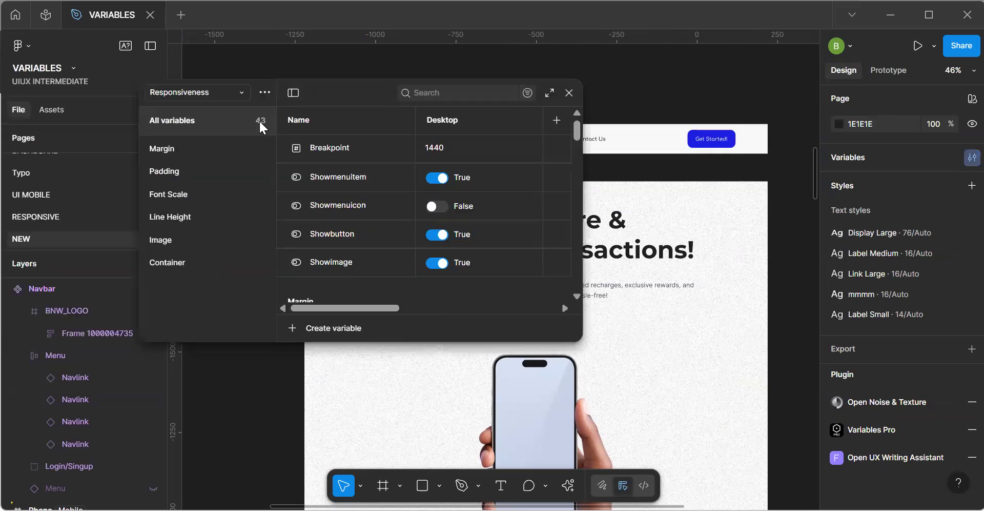
click(180, 240)
Duplicate the Logo-W variable and name the copy Logo-H.
click(346, 208)
key(ctrl+d)
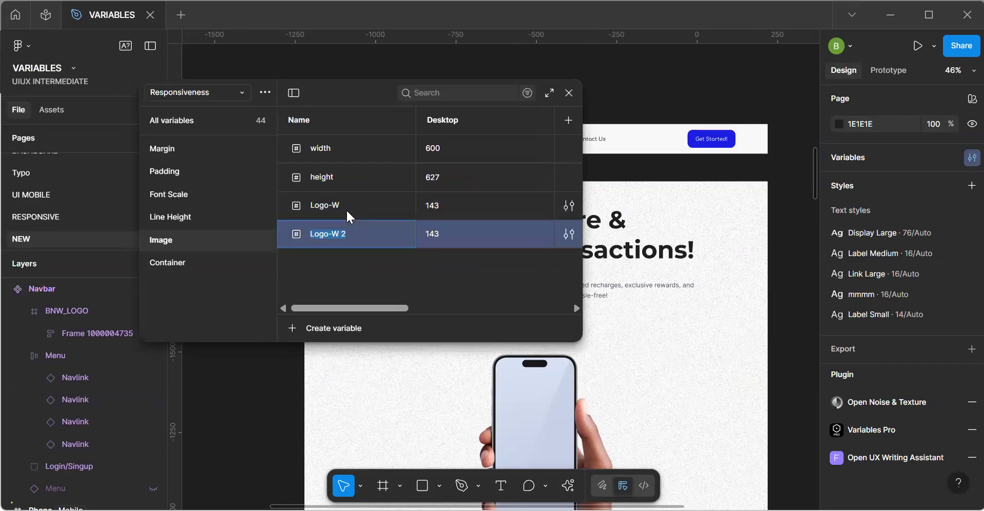
key(BackSpace)
key(BackSpace)
key(BackSpace)
click(356, 305)
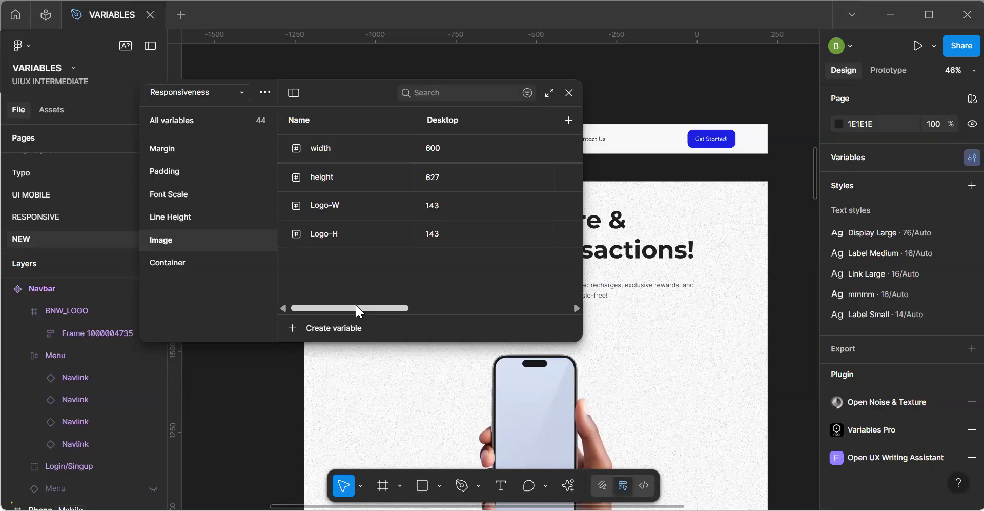
Move the Navbar component clear of the variables window and set the Logo-H variable's Desktop value to 59.
drag(356, 304, 331, 307)
drag(306, 81, 205, 43)
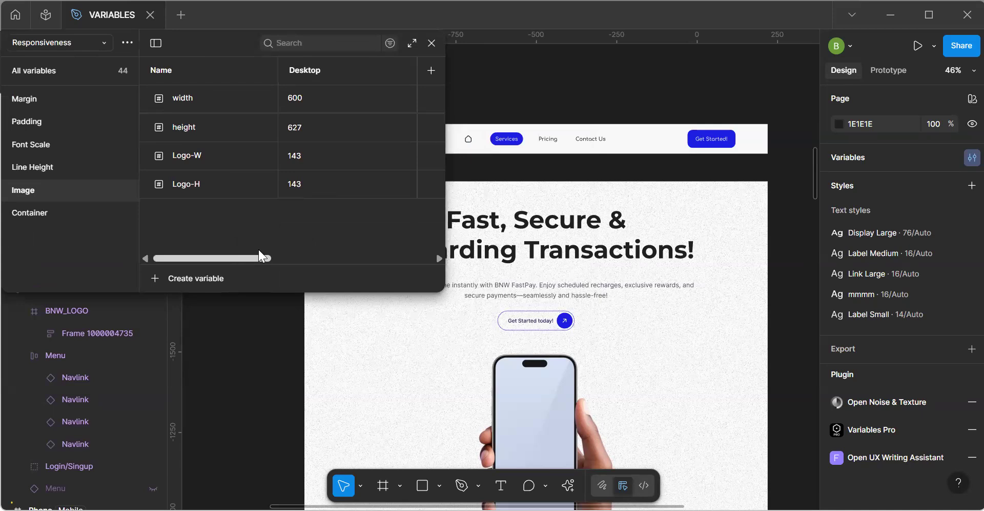
drag(490, 151, 668, 155)
click(551, 150)
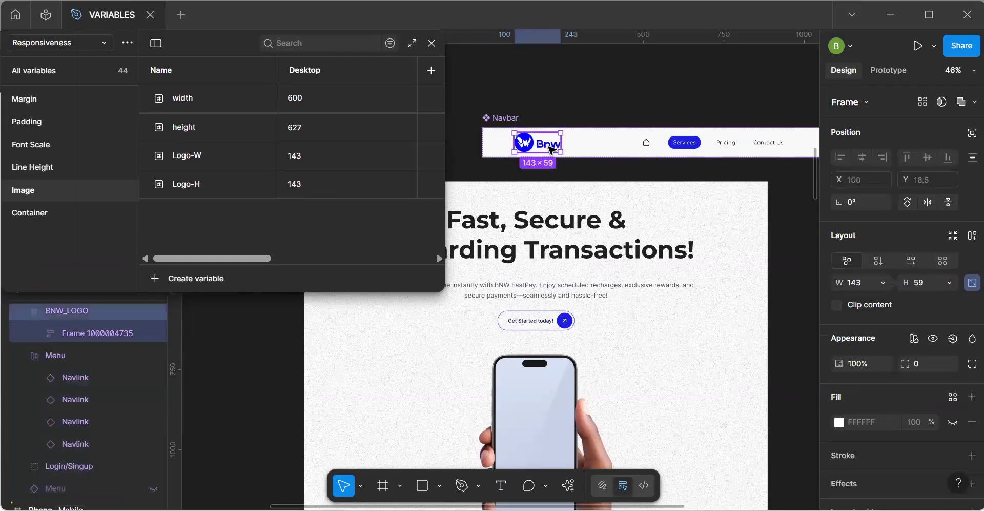
double_click(305, 188)
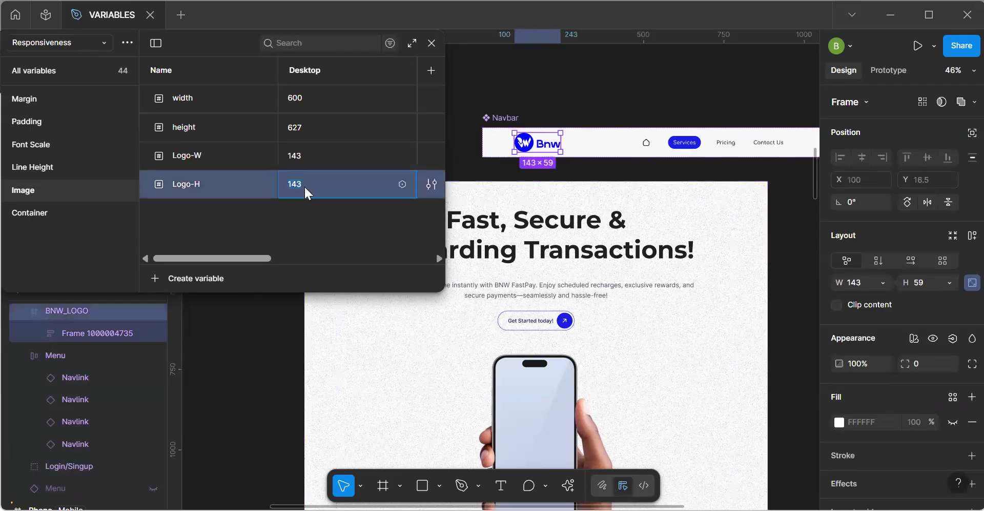
Set the Logo-H variable to 50 for Tablet and 48 for Mobile, and close the variables window.
drag(246, 259, 286, 258)
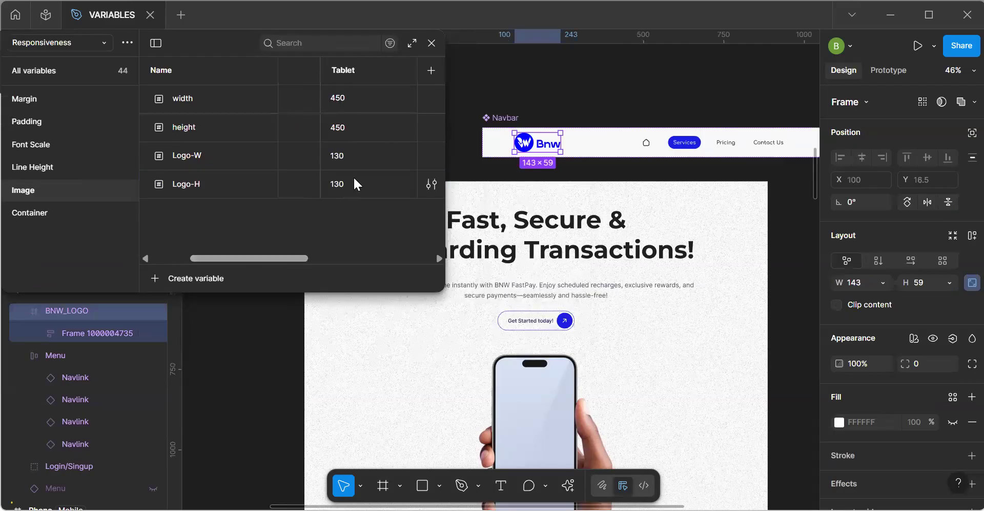
click(354, 180)
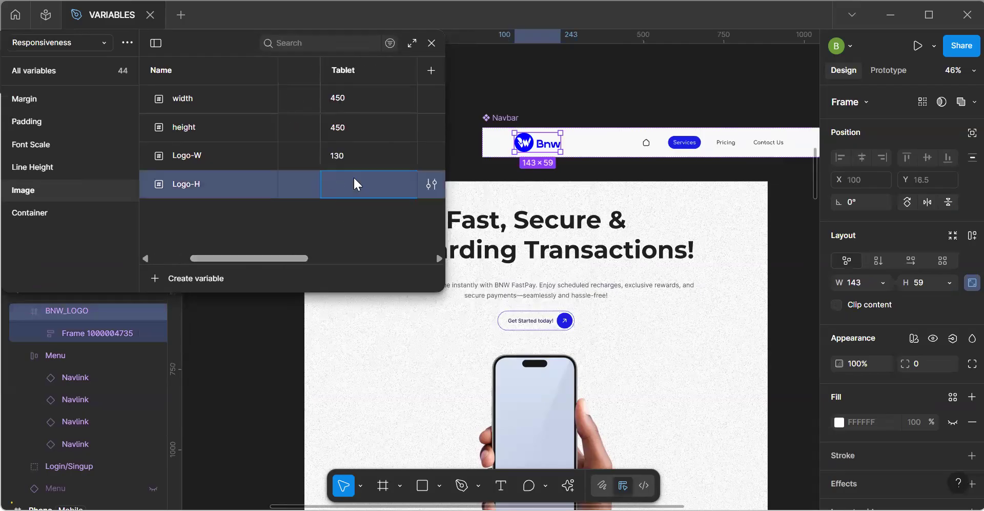
text(50)
drag(281, 258, 342, 261)
double_click(371, 183)
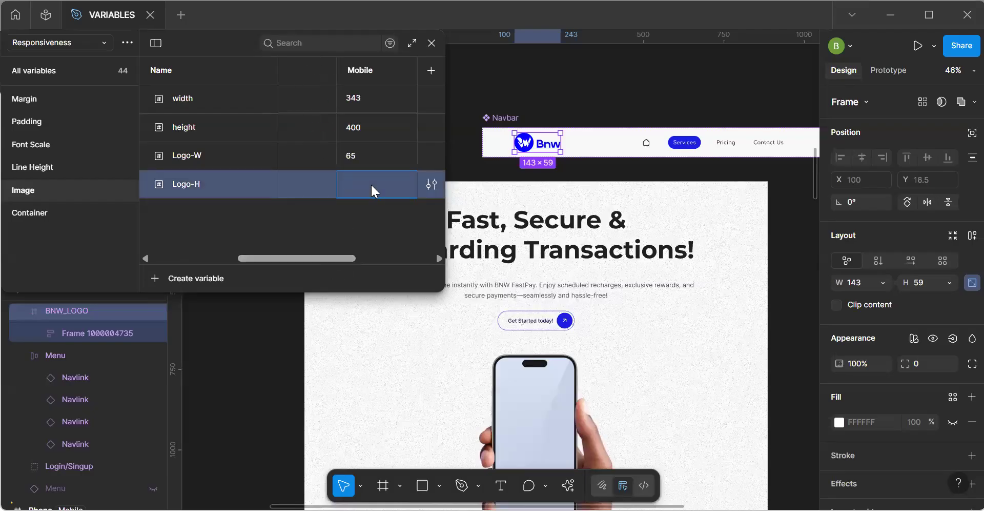
key(Return)
click(432, 43)
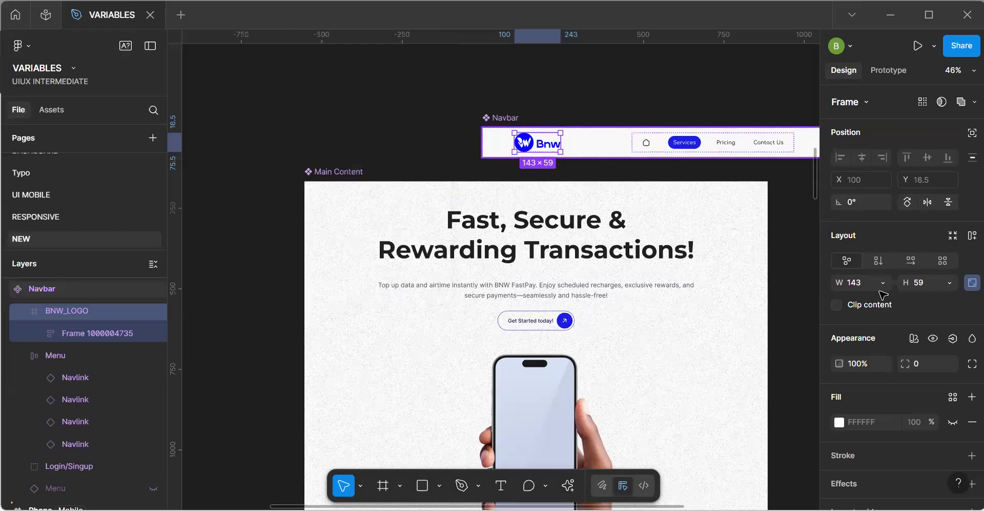
Move the main Navbar component back above the Main Content component.
click(883, 283)
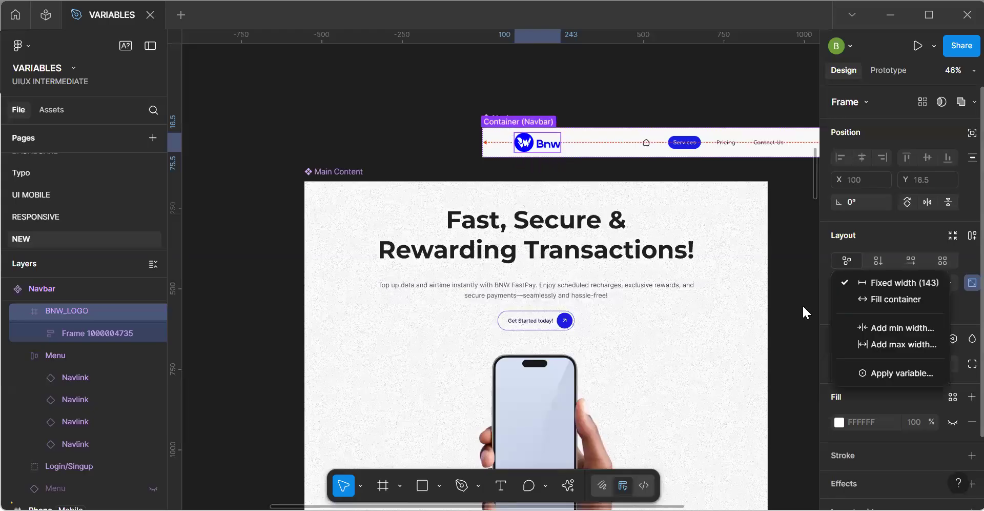
click(802, 304)
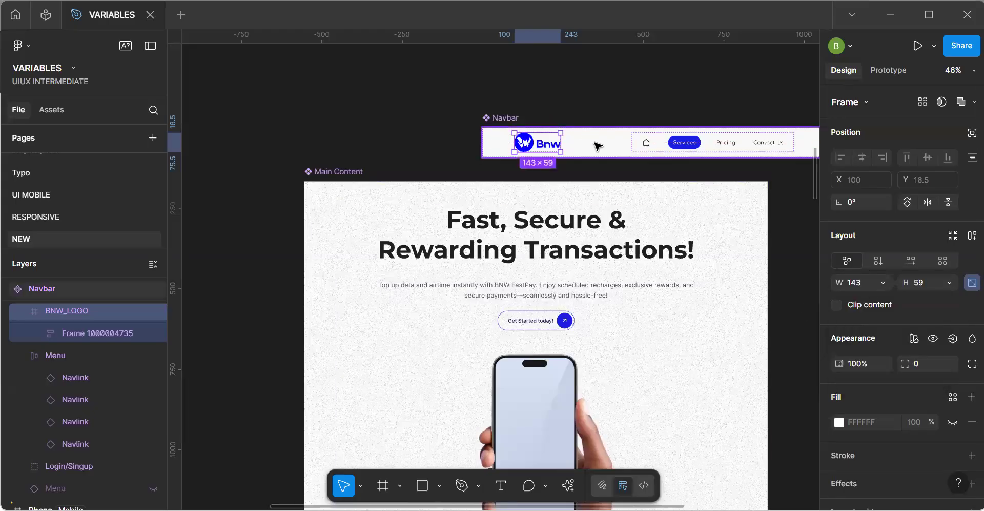
drag(508, 118, 355, 111)
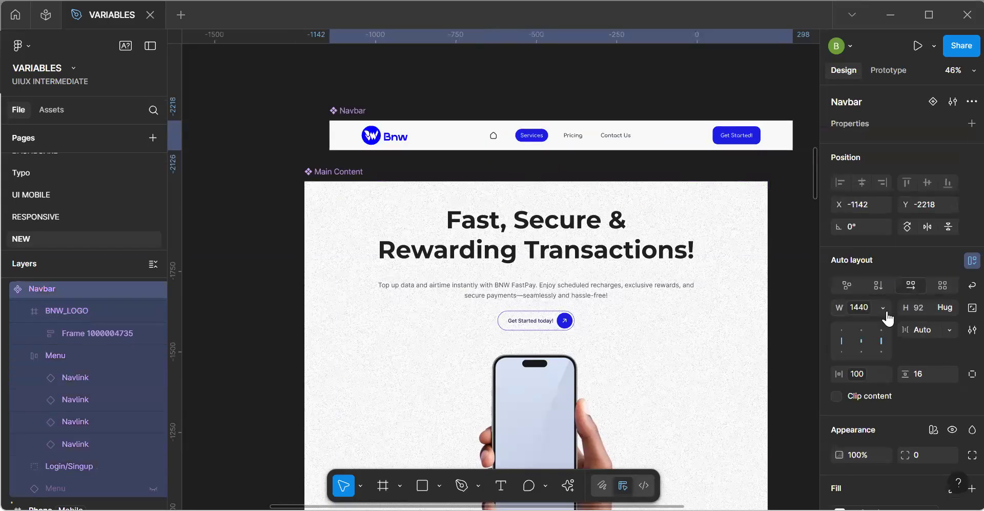
Bind the height of the BNW_LOGO frame in the main Navbar component to the Logo-H variable.
scroll(375, 129, up, 3)
click(374, 125)
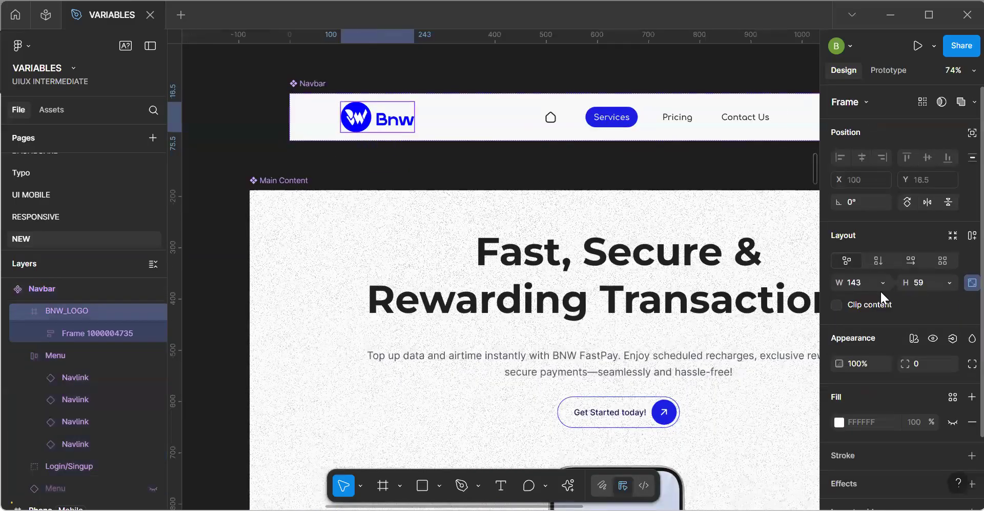
click(950, 282)
click(905, 372)
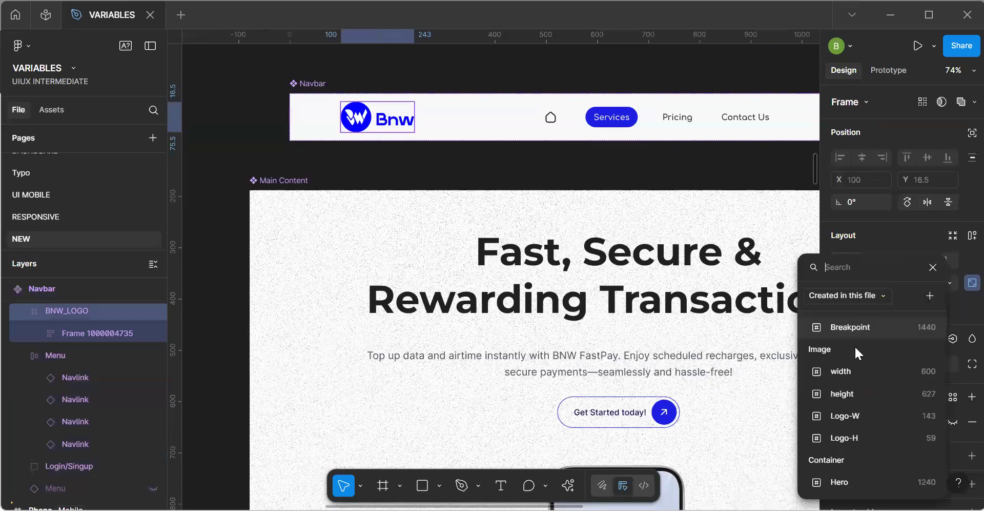
click(856, 433)
click(487, 181)
Examine how the logo image fits its BNW_LOGO frame in the Phone Navbar and compare it with the Tablet frame.
key(space)
scroll(487, 181, down, 4)
drag(456, 290, 300, 191)
drag(533, 354, 494, 276)
scroll(635, 341, up, 3)
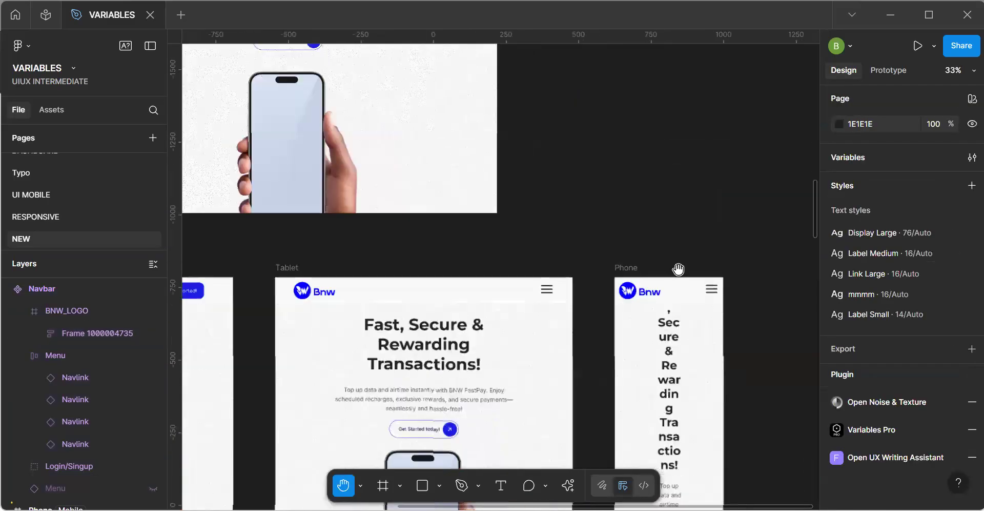
scroll(676, 268, up, 8)
drag(613, 314, 611, 316)
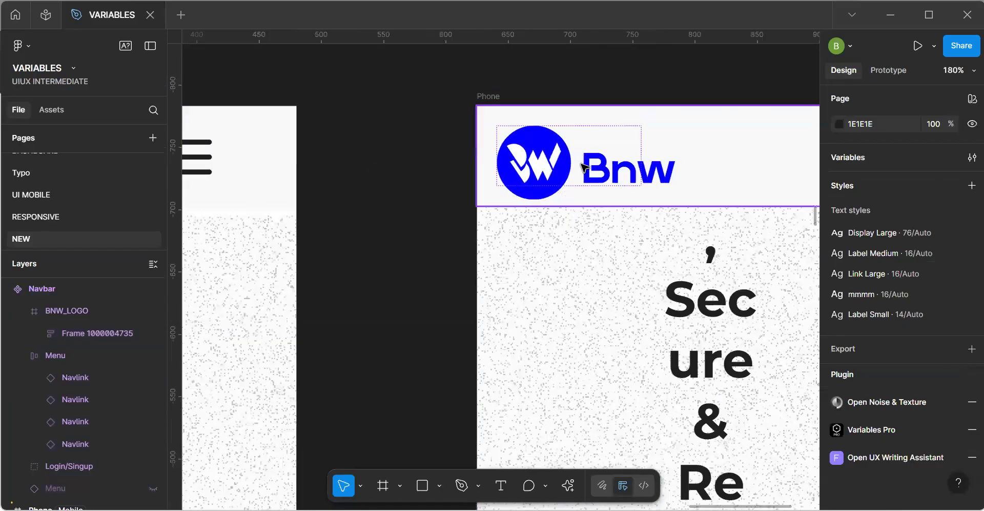
click(583, 167)
click(583, 167)
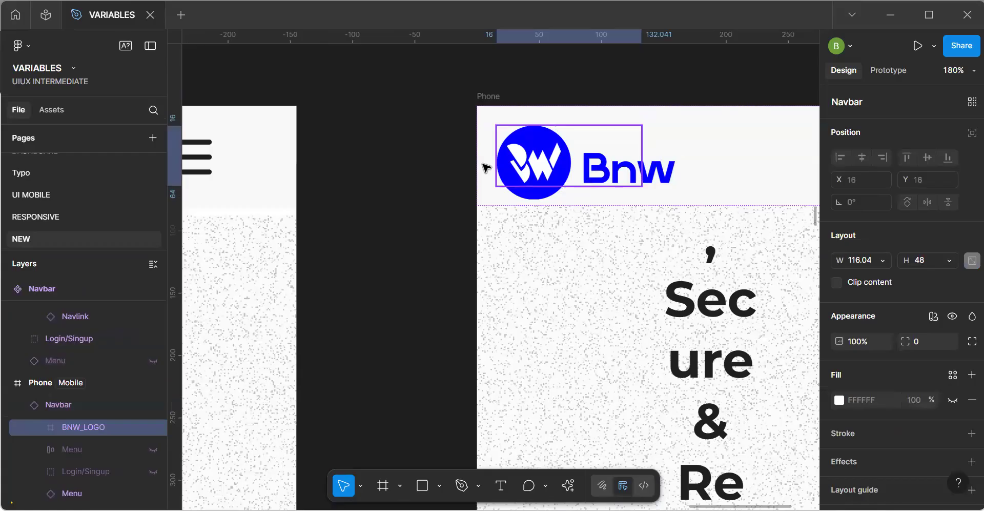
scroll(487, 167, down, 6)
scroll(471, 145, down, 1)
key(h)
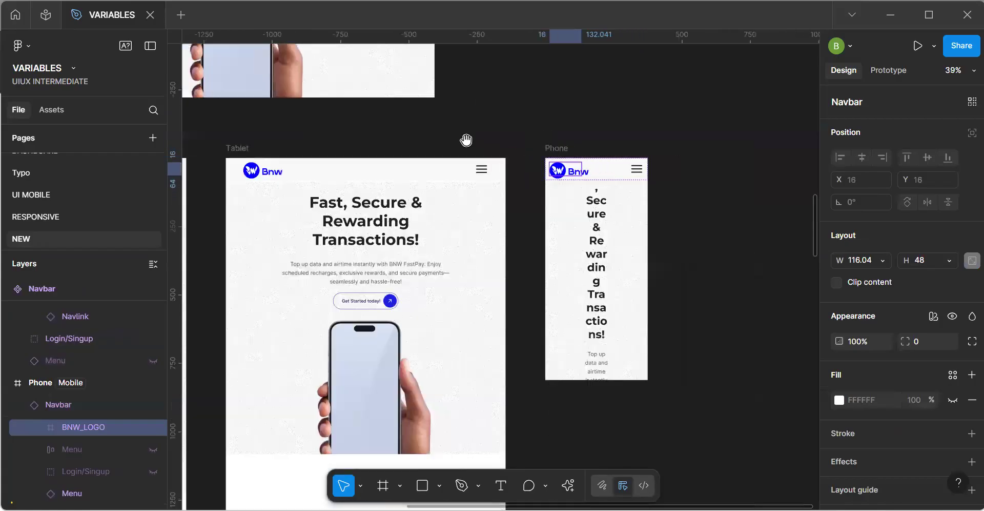
Set the width of the BNW_LOGO frame in the main Navbar component to 143.
drag(465, 140, 576, 249)
drag(371, 158, 440, 251)
drag(325, 126, 343, 235)
scroll(362, 236, up, 1)
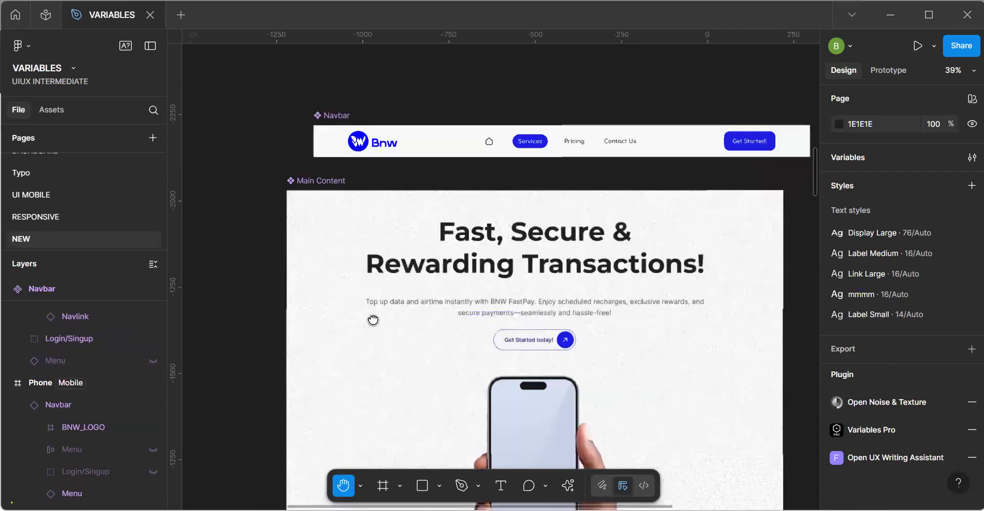
scroll(411, 131, up, 5)
key(v)
scroll(411, 131, up, 2)
click(412, 128)
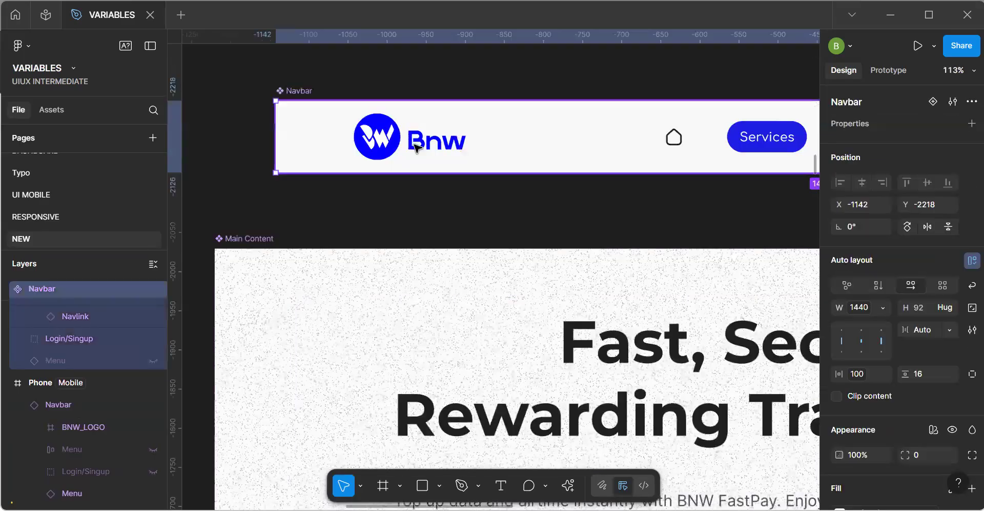
click(416, 148)
click(416, 148)
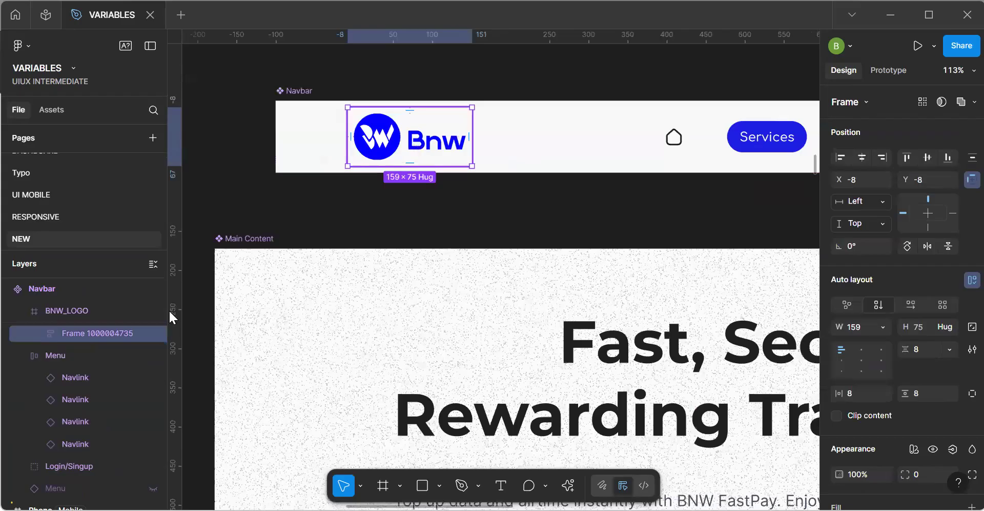
click(91, 309)
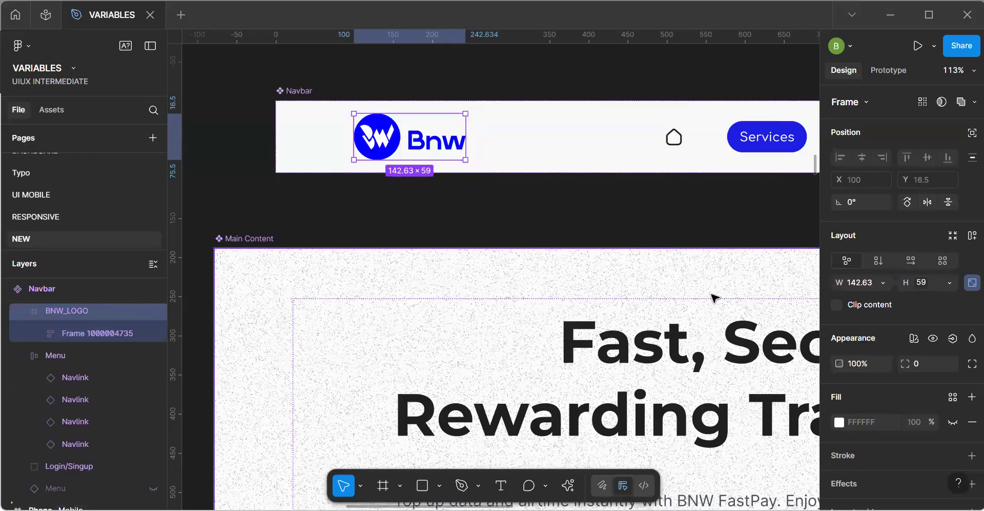
click(866, 284)
text(143)
key(Return)
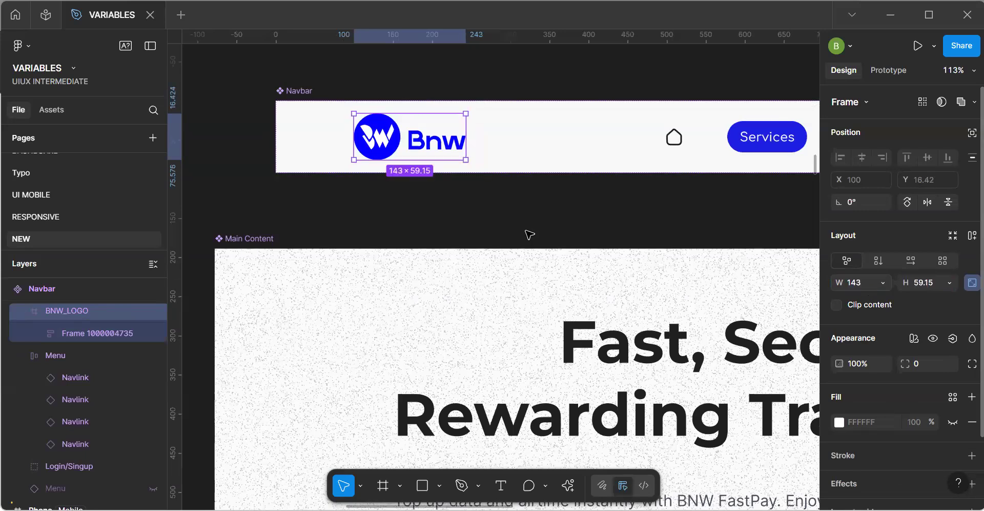
Remove the auto layout wrapper around the logo image in the main Navbar's BNW_LOGO frame, keeping the BNW_LOGO@2 image.
click(19, 335)
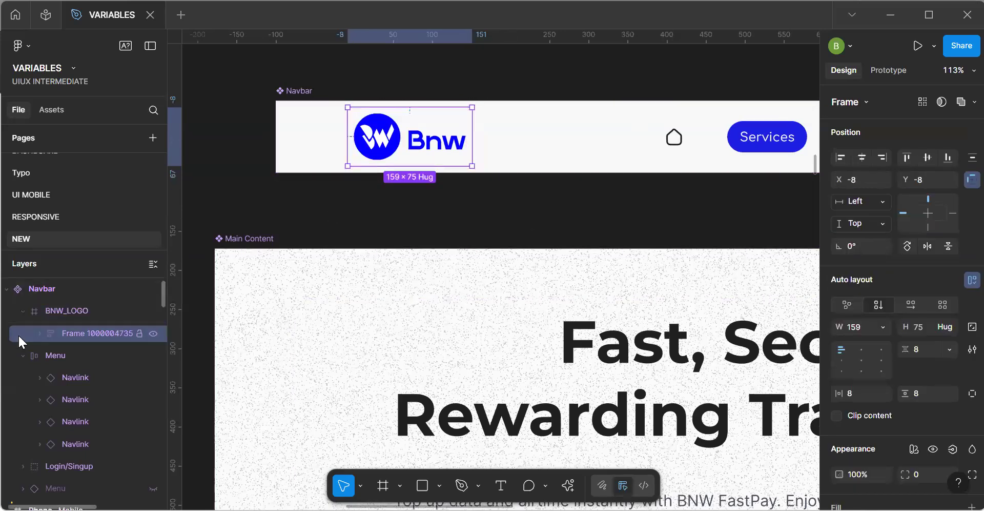
key(ctrl+shift+g)
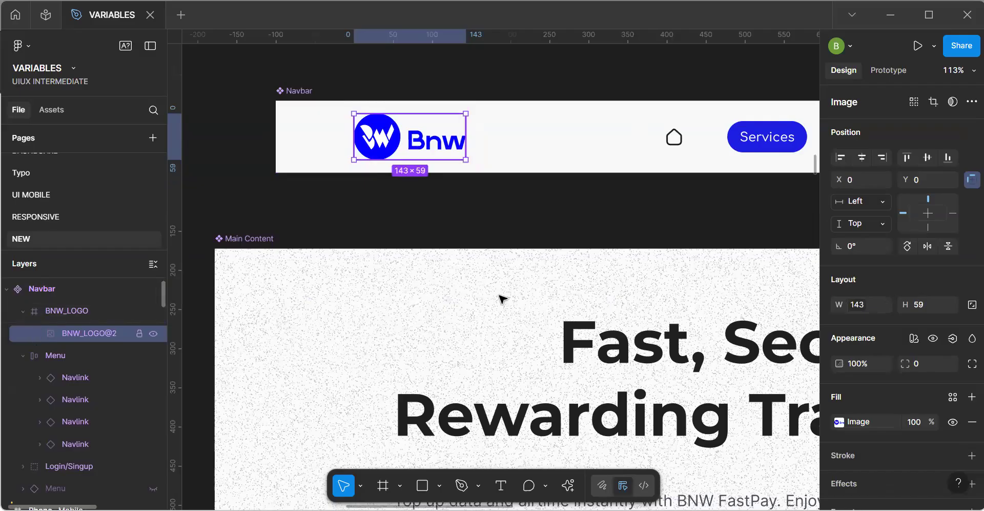
click(11, 309)
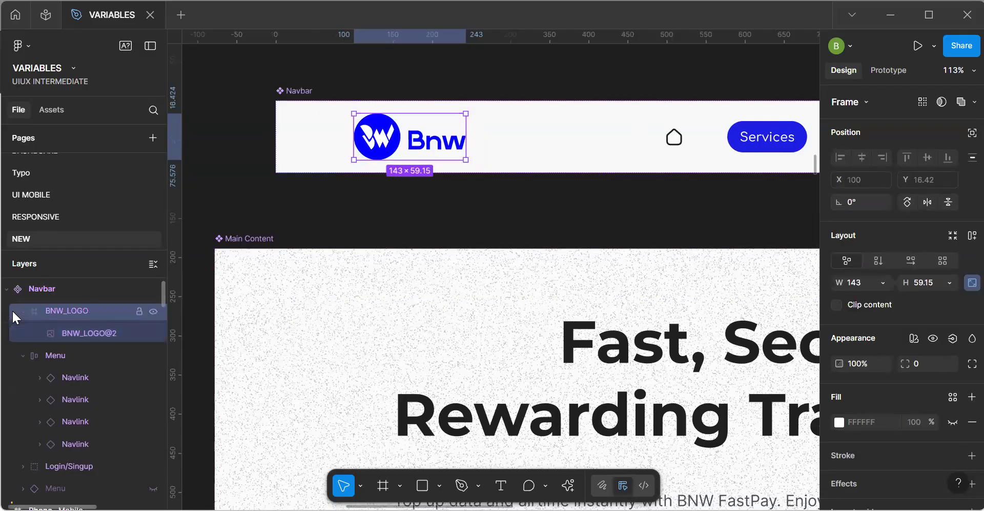
click(39, 333)
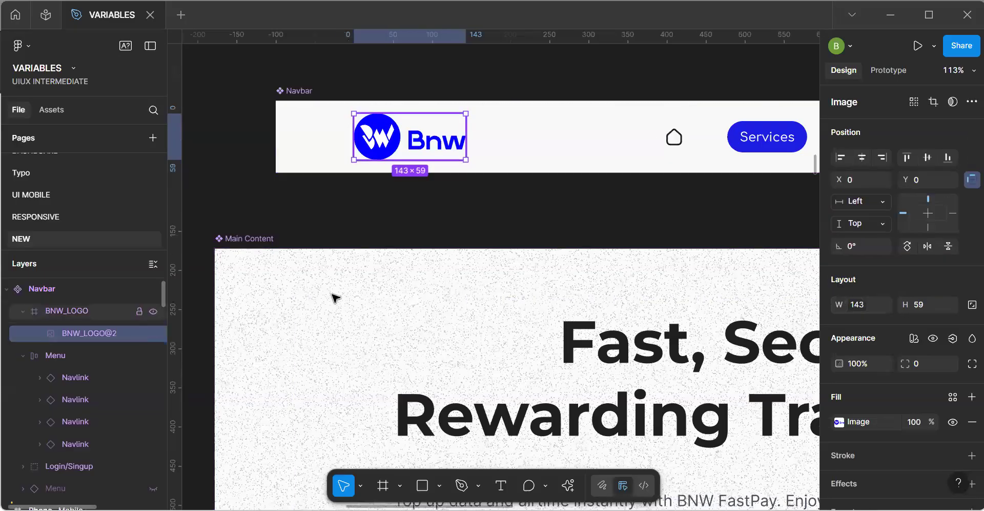
Add auto layout to the BNW_LOGO frame in the main Navbar component.
scroll(335, 293, down, 5)
drag(327, 338, 460, 191)
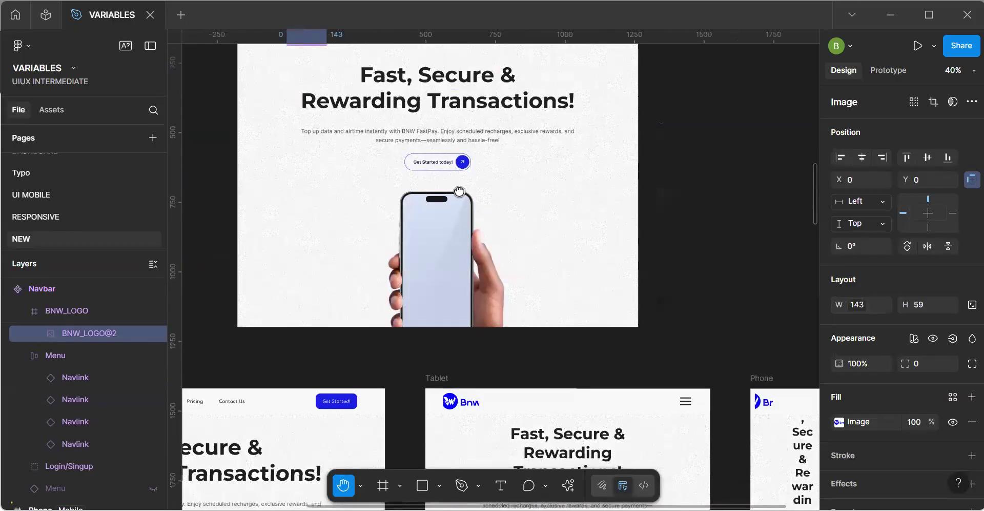
drag(442, 233, 446, 281)
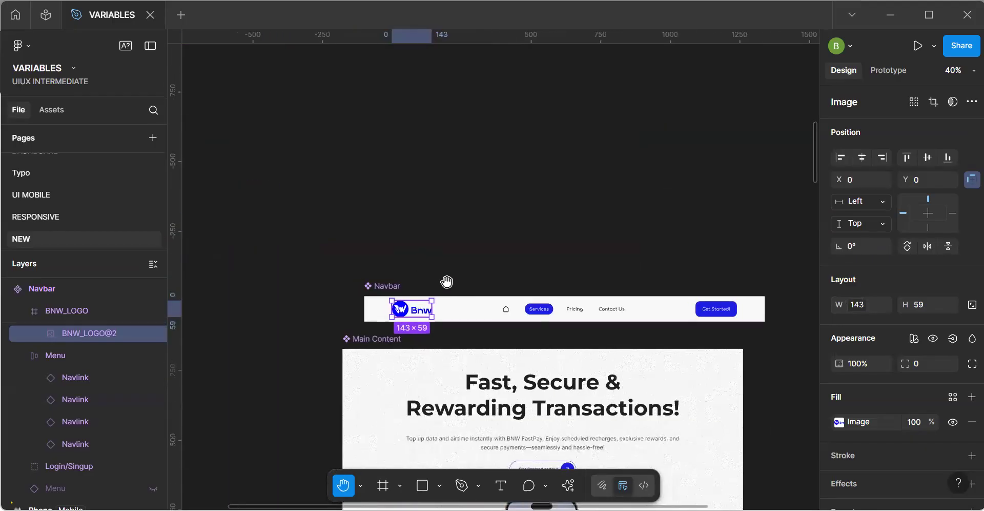
scroll(454, 280, up, 3)
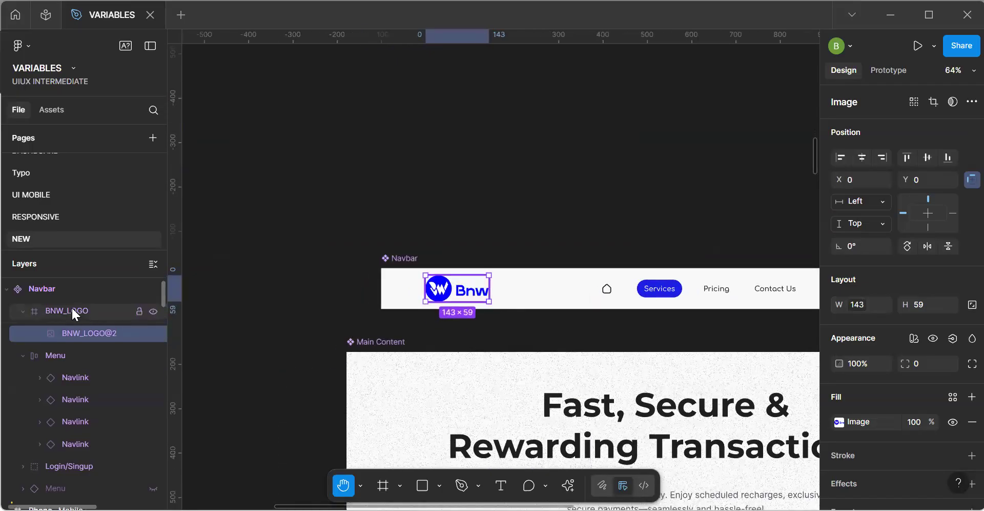
click(72, 310)
key(shift+a)
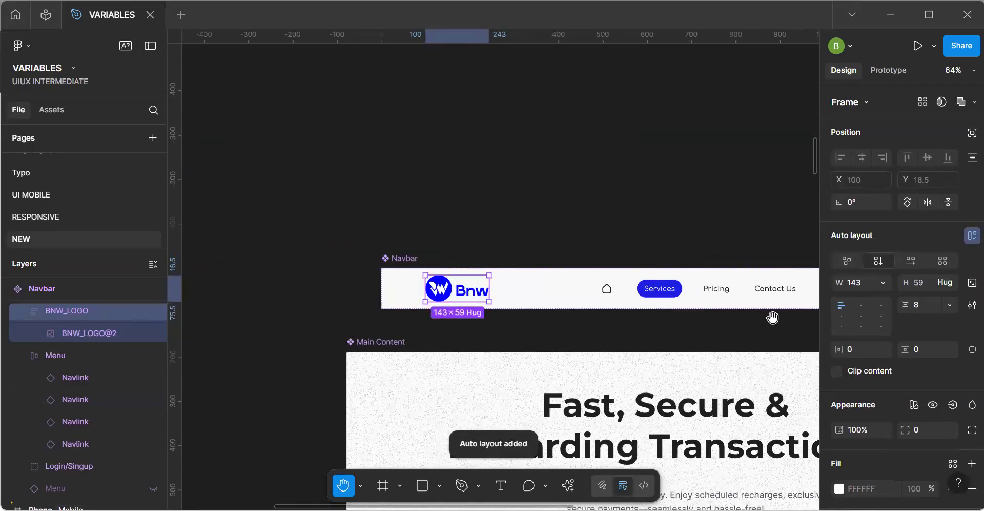
Try 4 px horizontal and vertical padding on the BNW_LOGO frame, and undo the vertical padding.
key(shift+l)
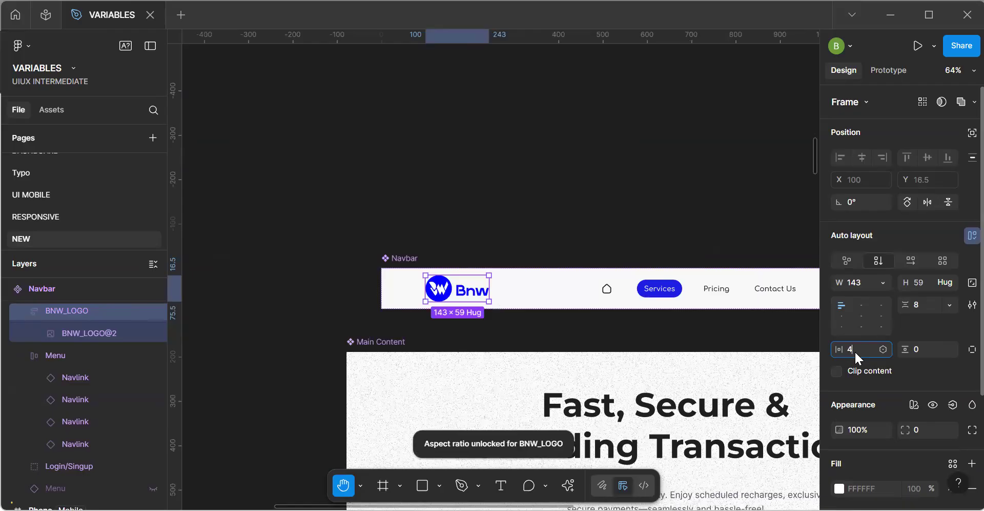
key(Tab)
text(4)
key(Return)
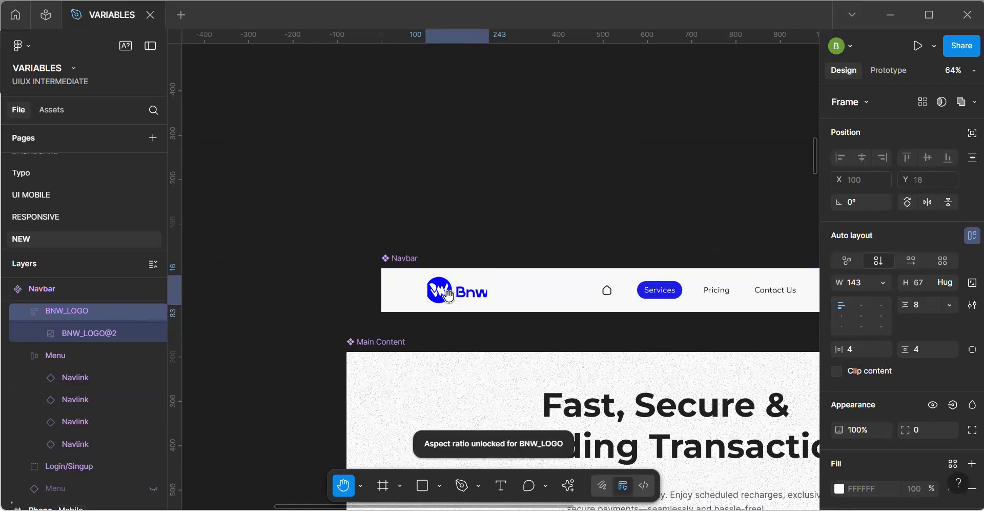
key(ctrl+z)
scroll(460, 293, up, 5)
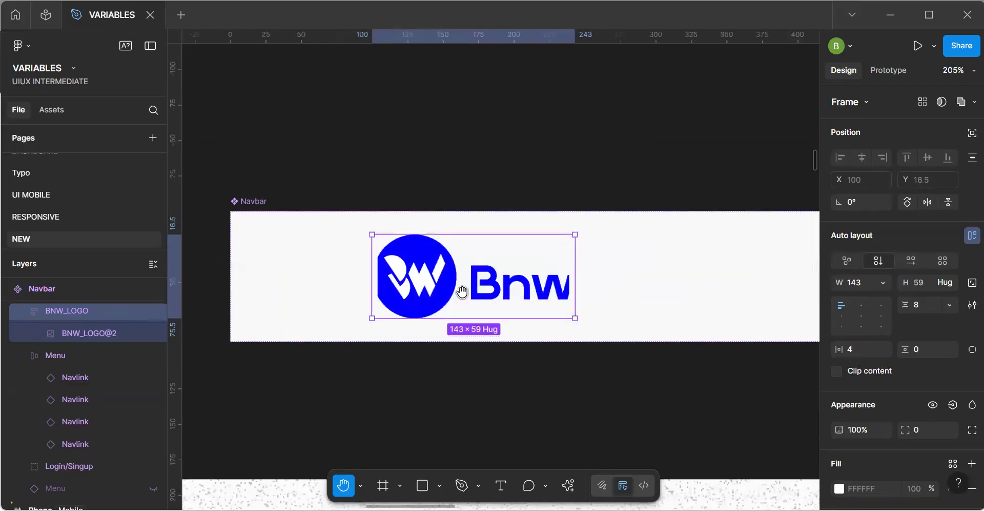
Centre the content of the BNW_LOGO frame and set its horizontal padding to 6.
key(v)
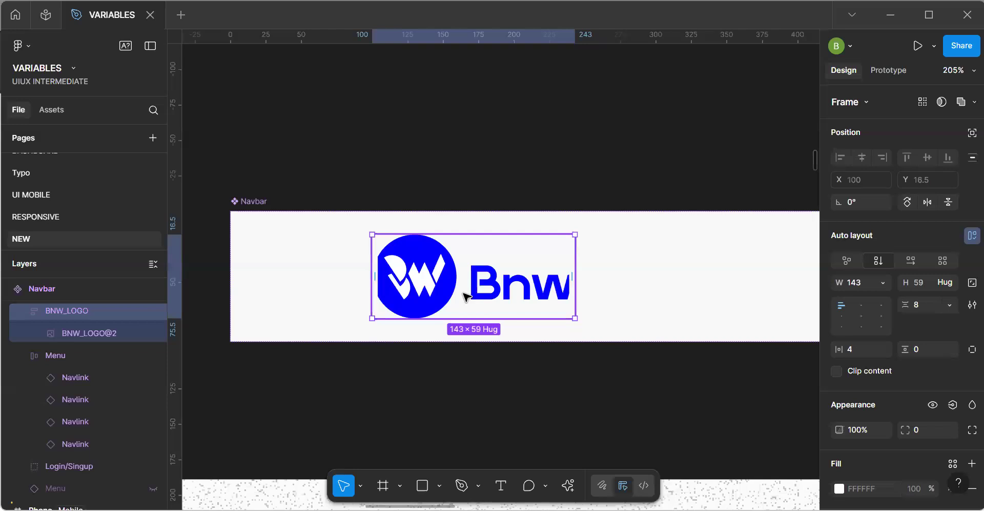
click(862, 315)
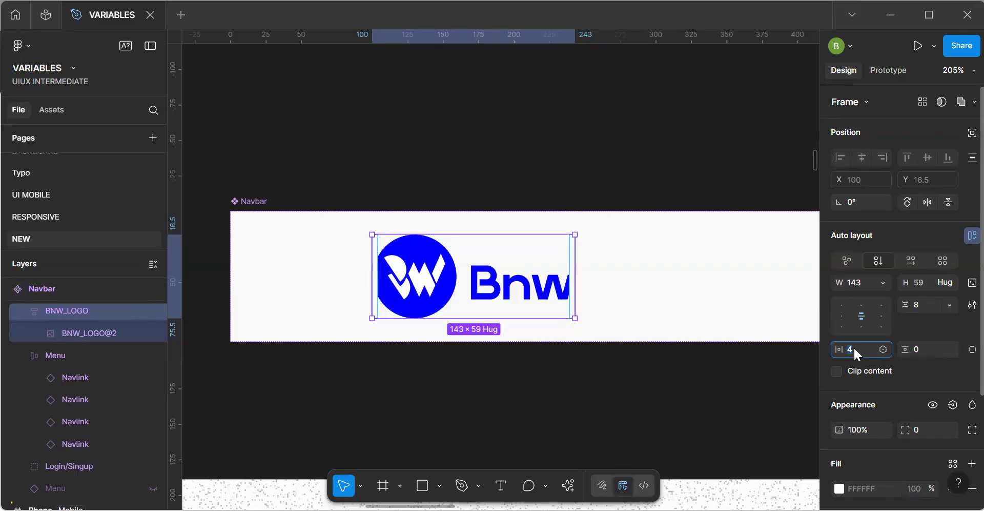
text(6)
key(Return)
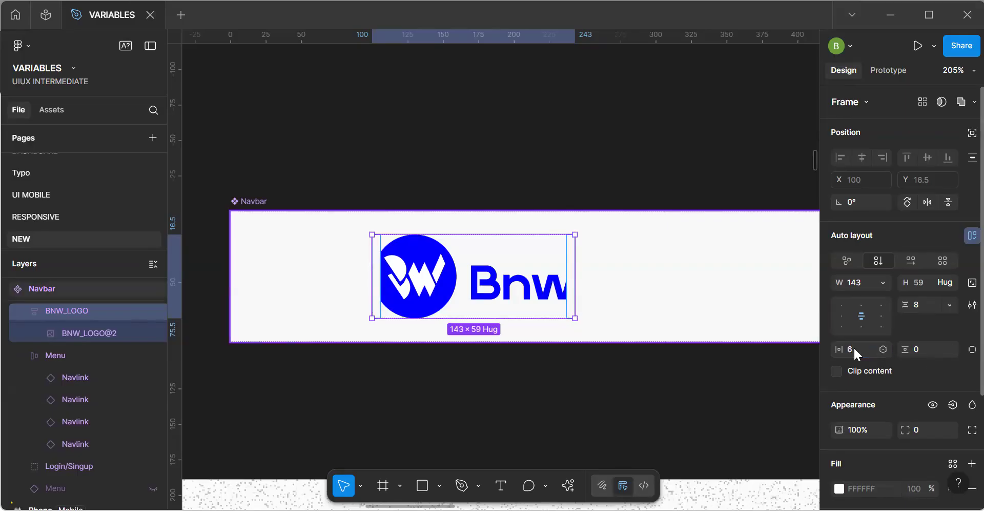
Bind the width of the BNW_LOGO@2 image in the main Navbar to Logo-W and its height to Logo-H.
click(437, 291)
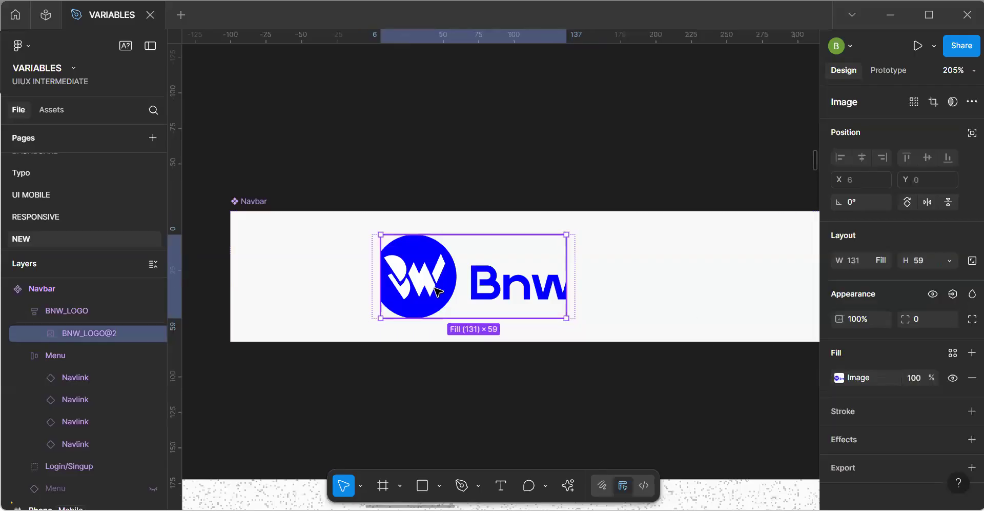
click(882, 260)
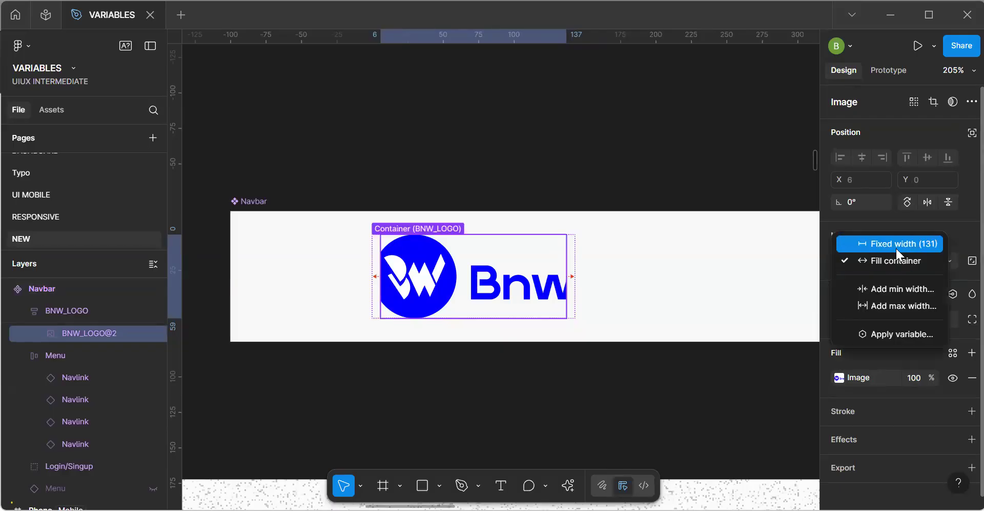
click(905, 335)
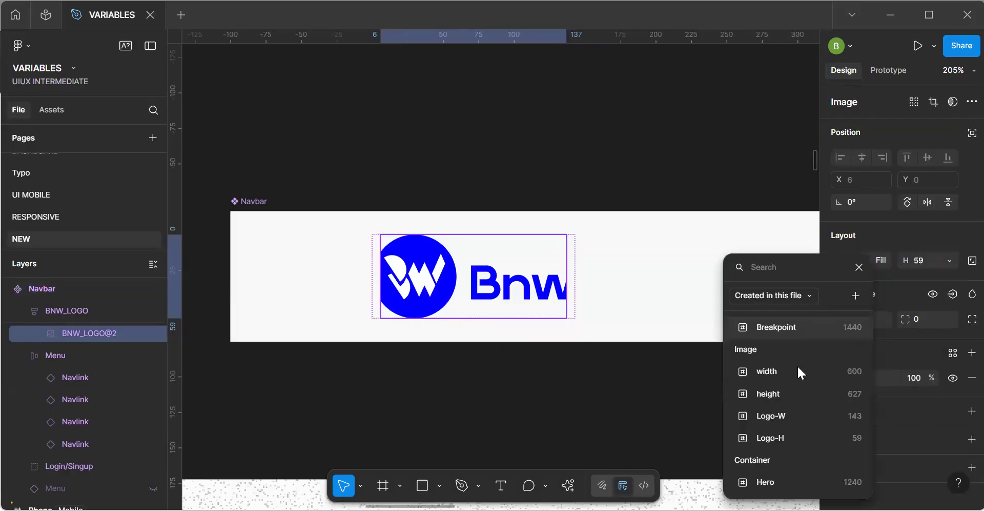
click(792, 417)
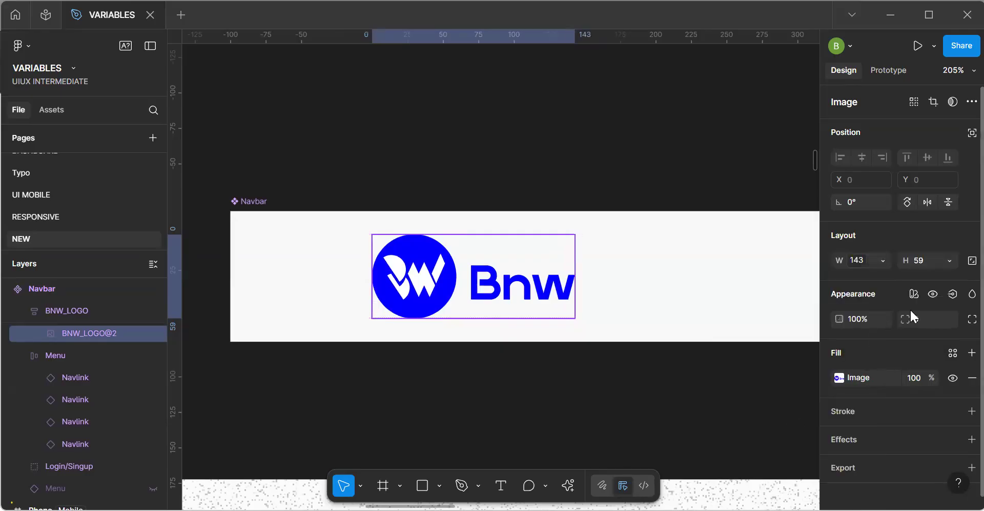
click(946, 261)
click(896, 348)
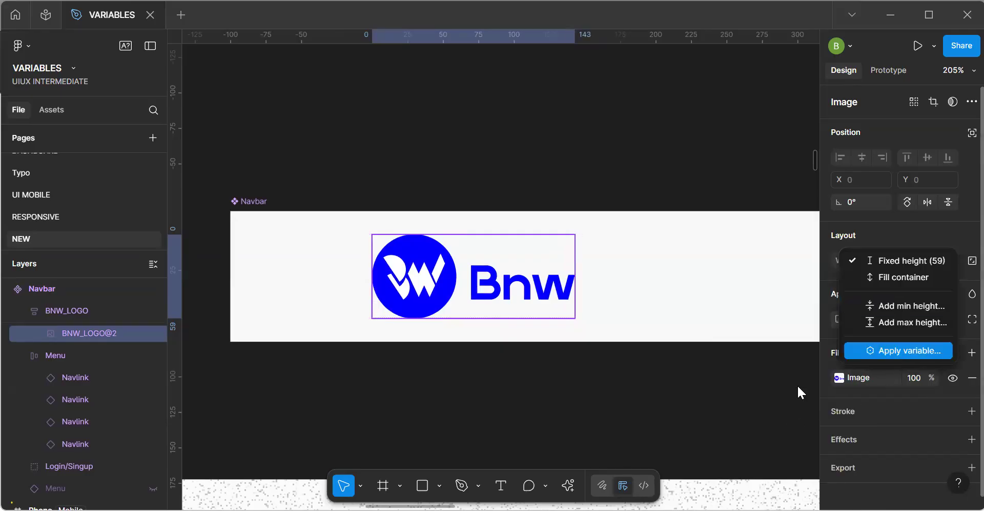
click(887, 437)
scroll(600, 376, down, 5)
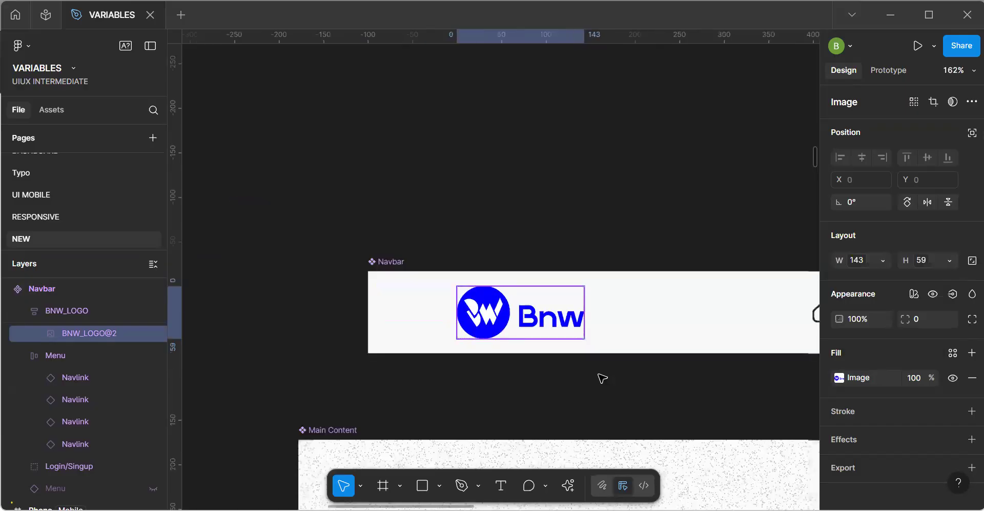
Examine how the logo appears in the Tablet and Phone frames and compare it with the main Navbar component.
click(538, 392)
key(space)
scroll(331, 261, left, 2)
scroll(307, 250, right, 1)
scroll(288, 238, right, 6)
scroll(402, 183, down, 2)
scroll(426, 229, down, 5)
scroll(279, 205, down, 5)
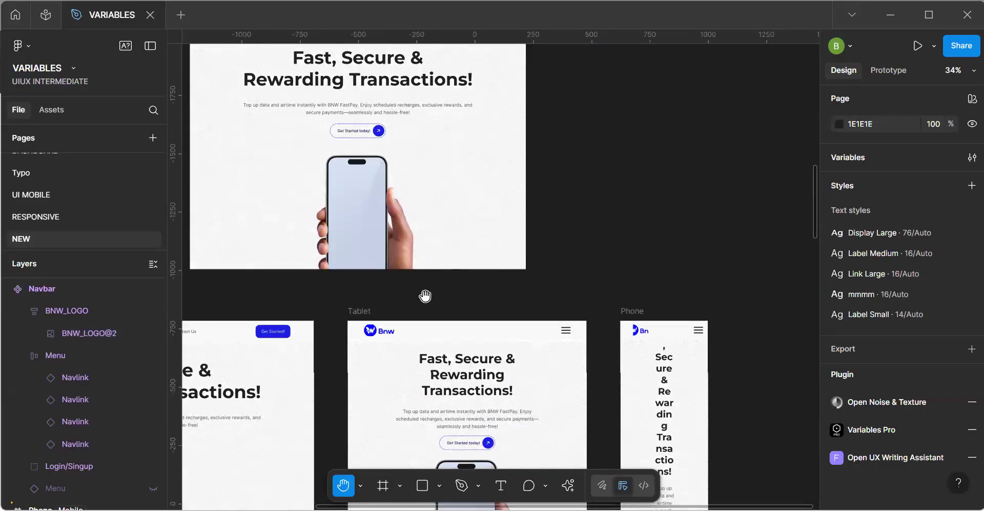
scroll(571, 334, up, 5)
scroll(566, 308, right, 3)
scroll(567, 297, down, 1)
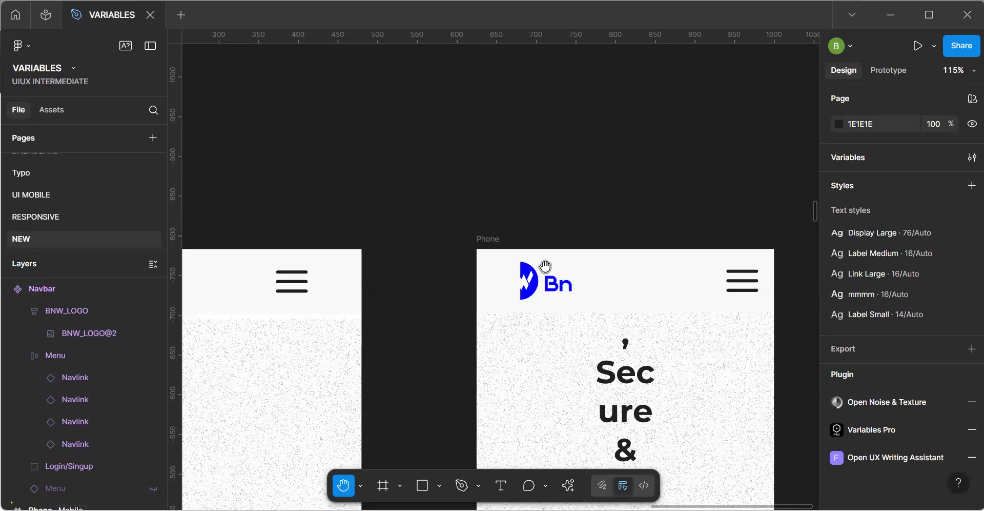
scroll(544, 266, down, 5)
scroll(386, 176, up, 10)
scroll(415, 220, left, 3)
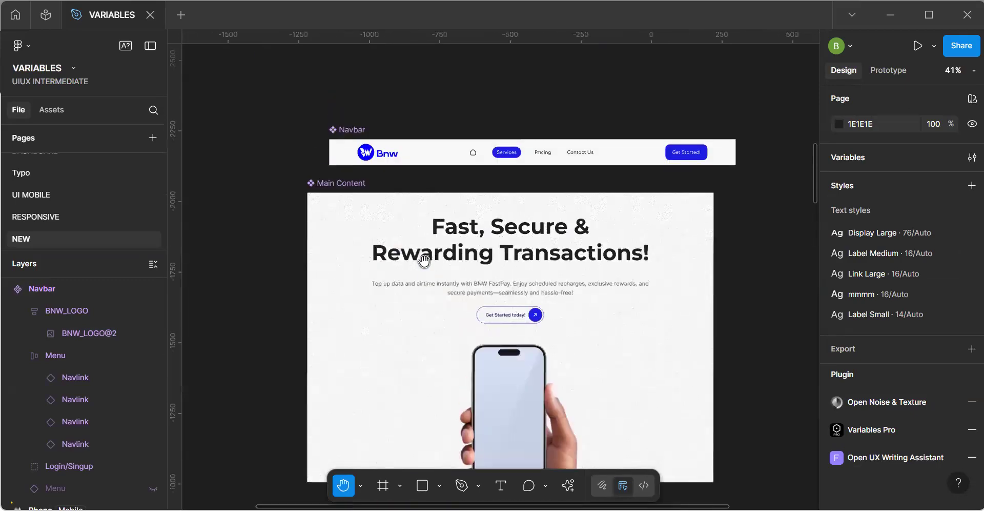
Set the main Navbar's BNW_LOGO frame to a fixed height of 59.
scroll(424, 261, up, 3)
key(v)
click(366, 90)
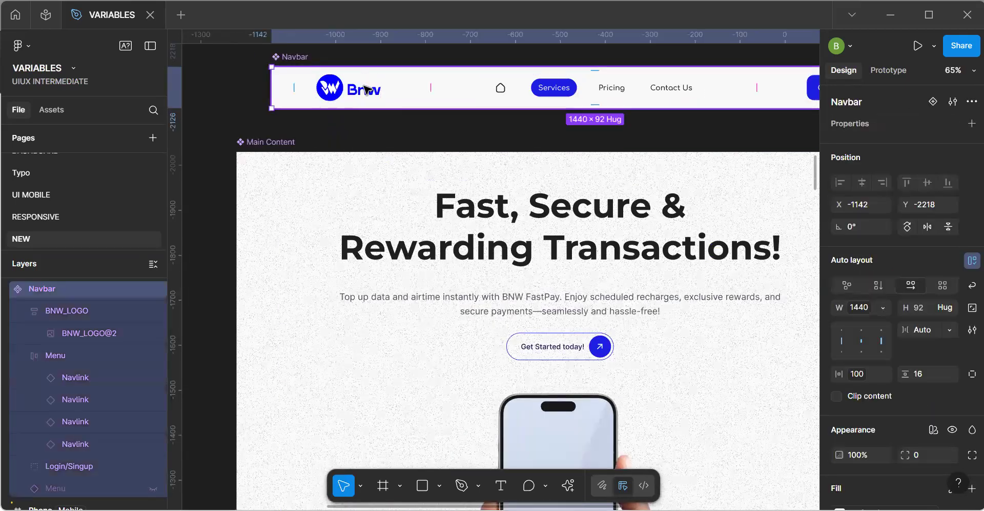
click(366, 90)
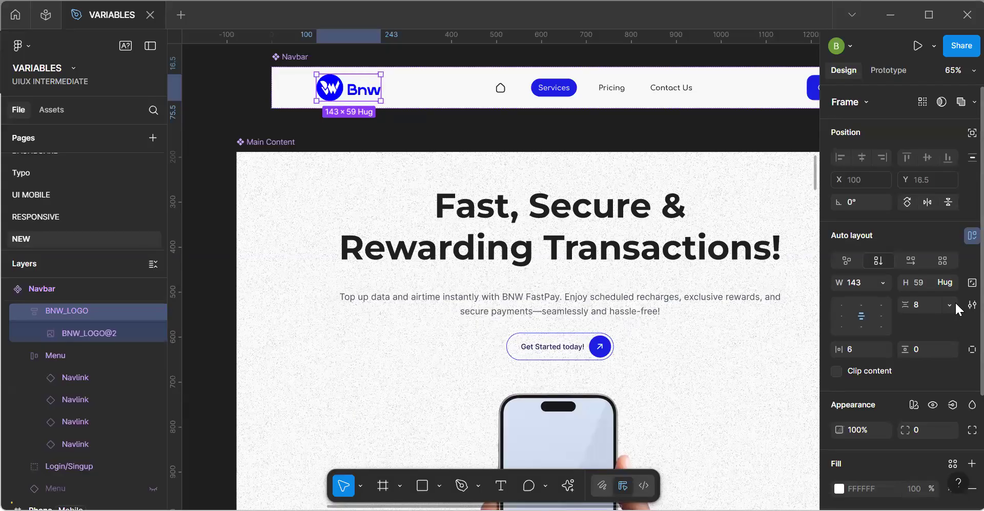
click(948, 281)
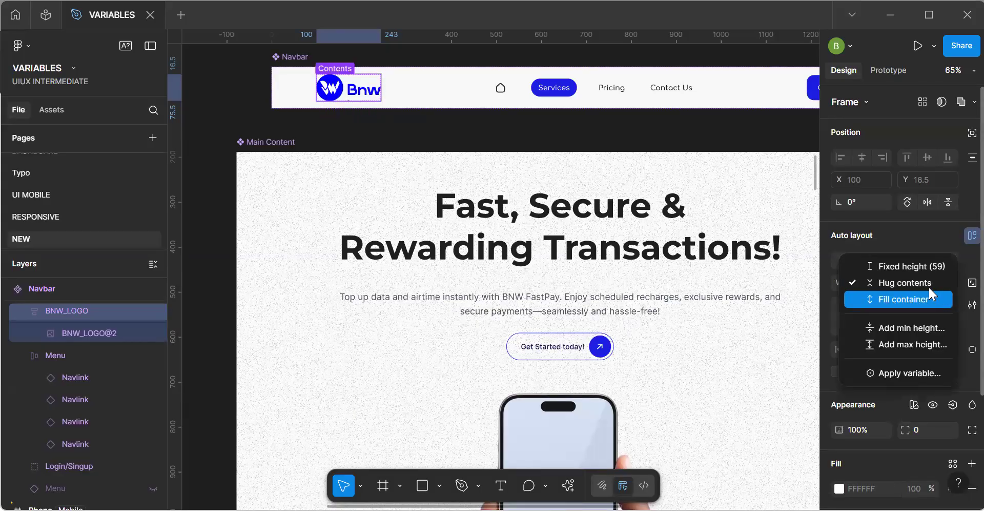
click(915, 266)
click(881, 284)
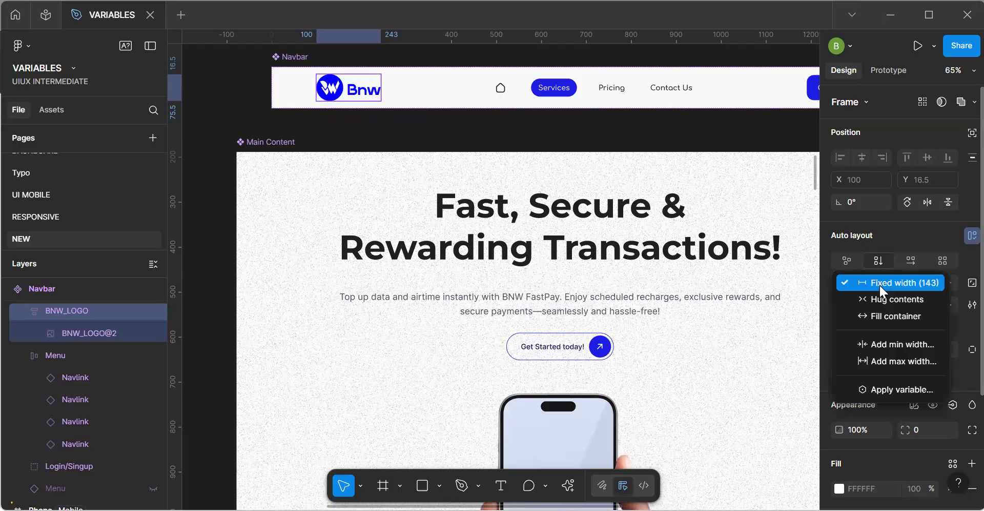
click(665, 298)
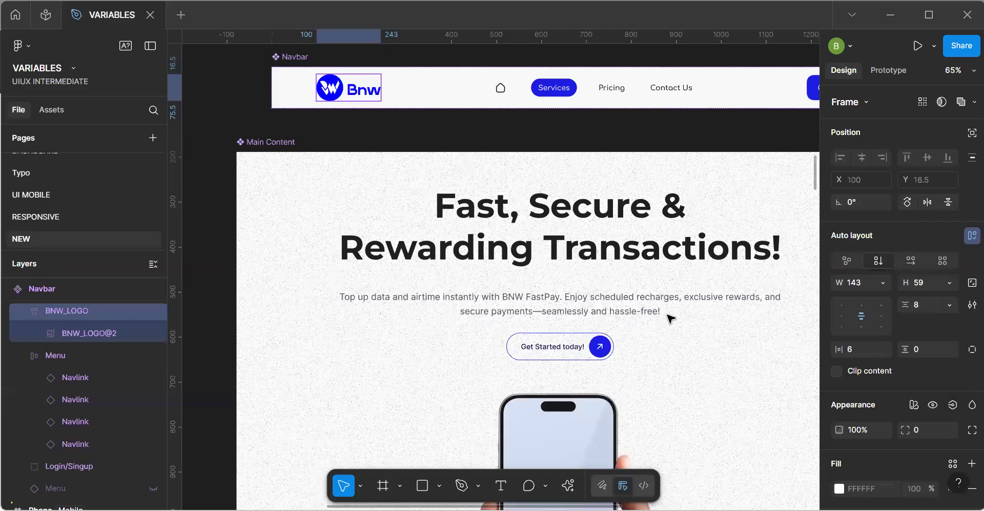
Choose fixed width and fixed height sizing for the BNW_LOGO@2 image in the main Navbar.
key(h)
scroll(518, 282, down, 5)
key(v)
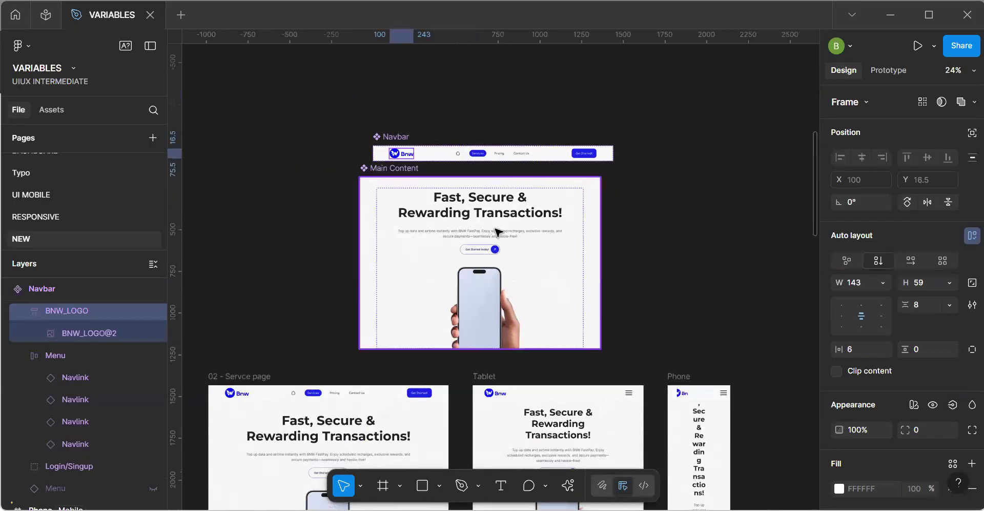
double_click(405, 157)
click(883, 261)
click(917, 263)
click(949, 262)
click(917, 263)
Examine the size and spacing of the BNW_LOGO@2 image inside the BNW_LOGO frame of the Phone Navbar.
scroll(415, 172, up, 3)
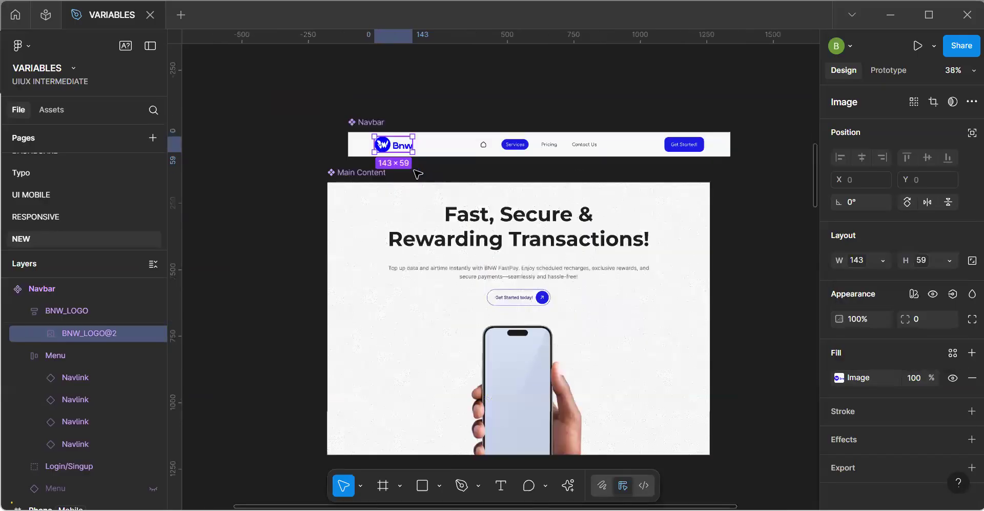
scroll(418, 175, up, 5)
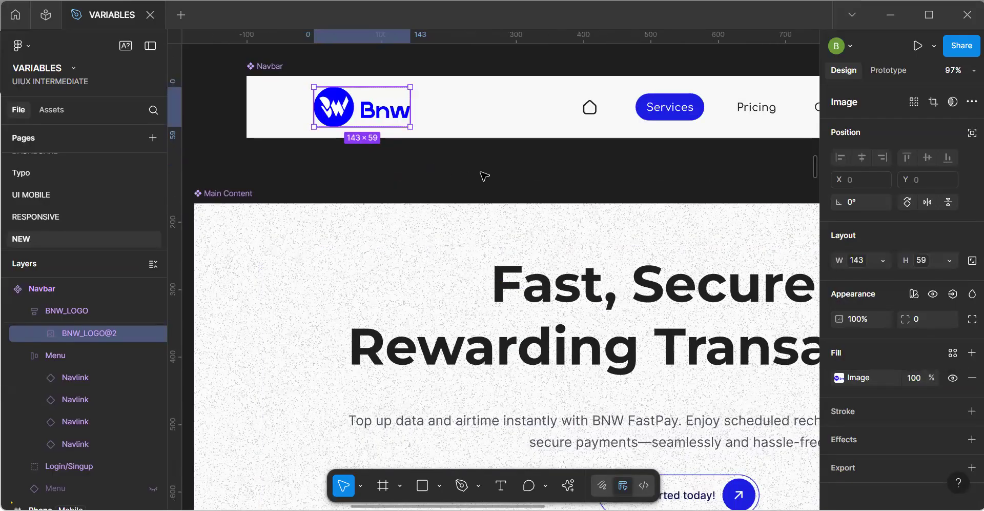
scroll(484, 177, down, 8)
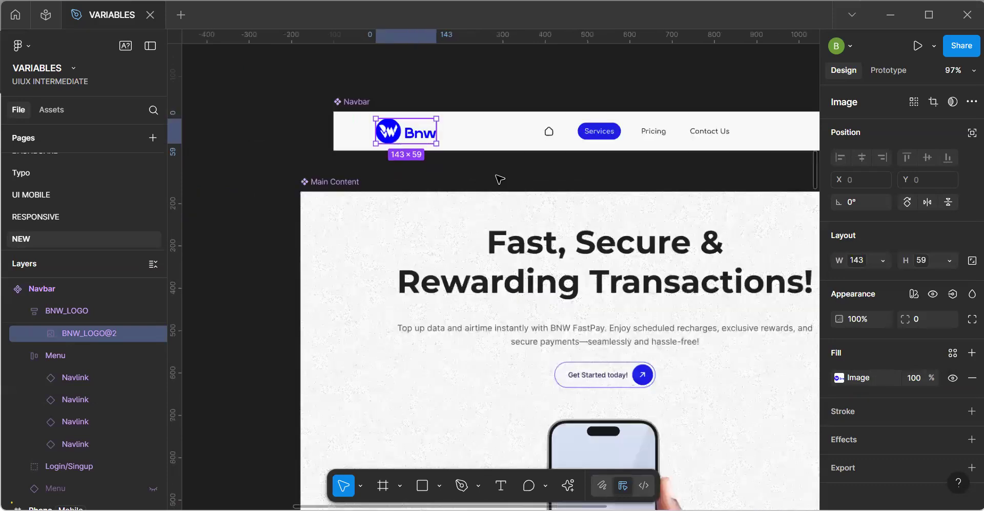
key(space)
drag(517, 248, 511, 242)
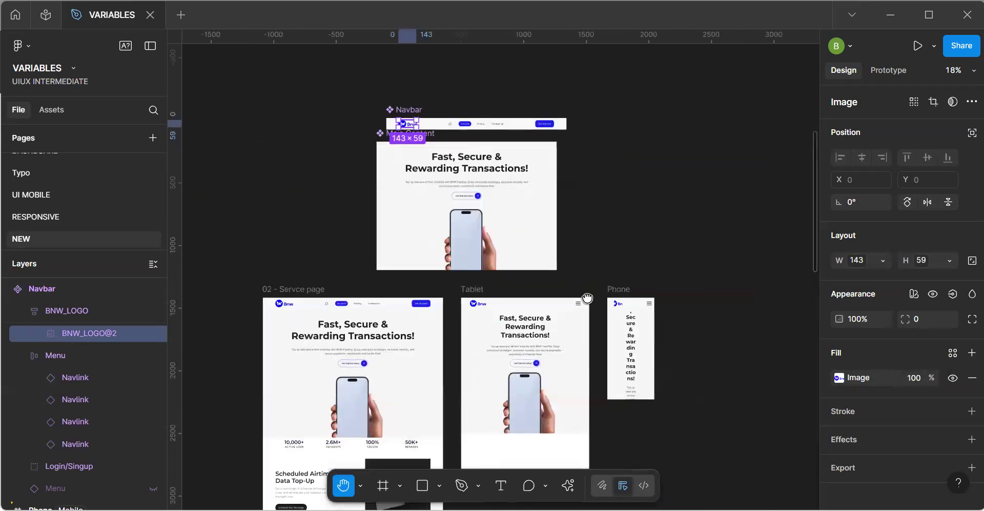
drag(588, 298, 510, 288)
scroll(512, 288, up, 5)
scroll(468, 282, right, 3)
scroll(468, 282, down, 1)
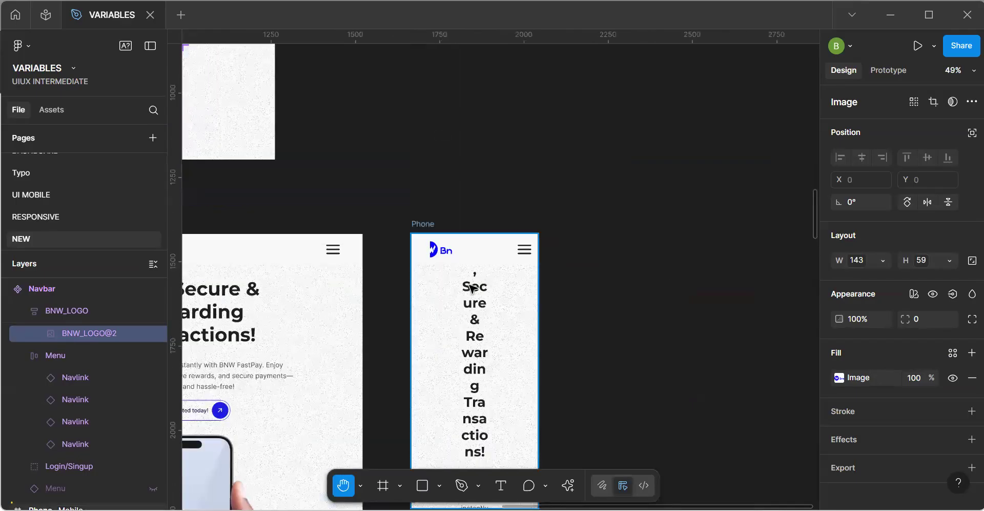
click(442, 255)
click(442, 254)
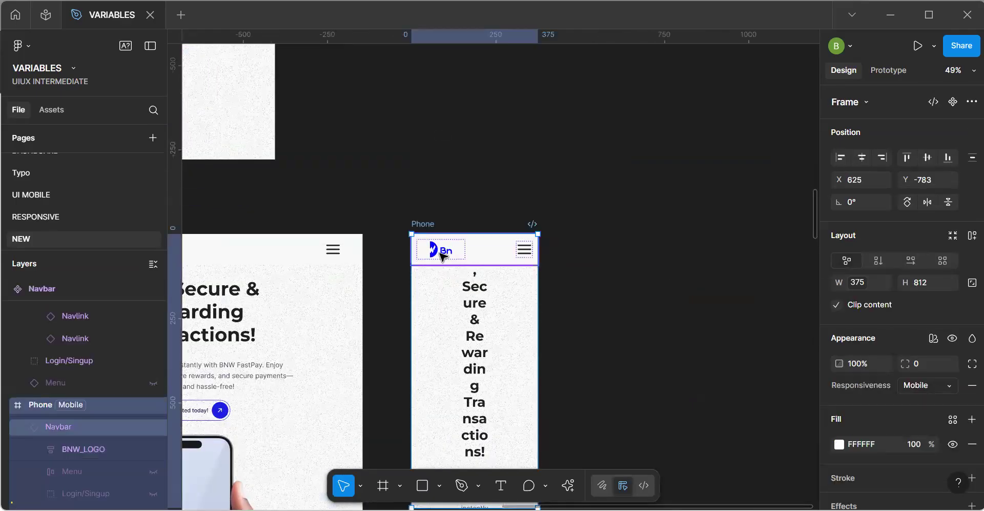
scroll(441, 255, up, 5)
click(442, 255)
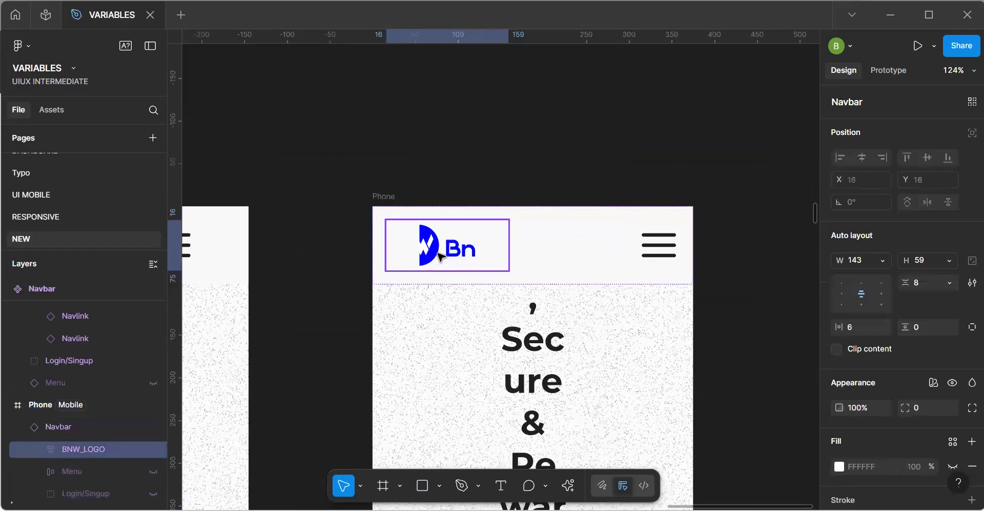
click(442, 255)
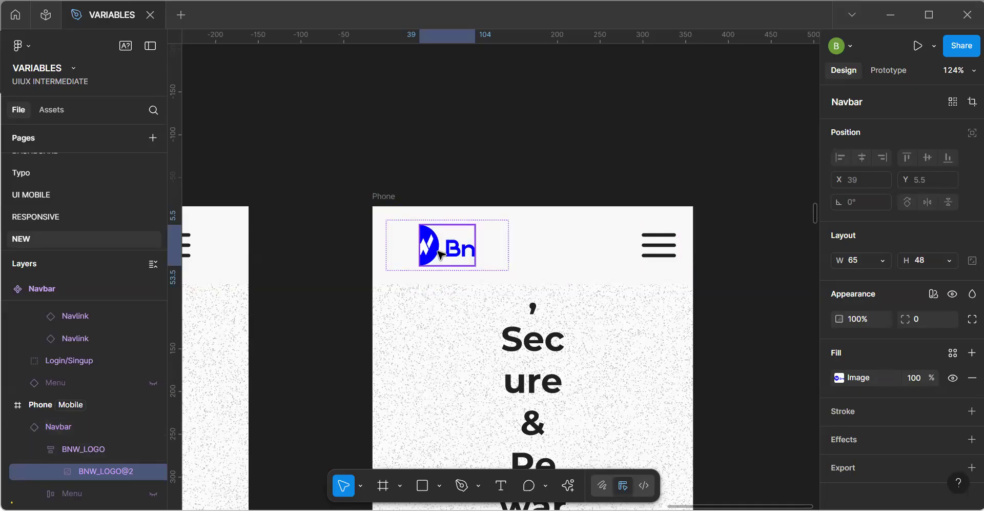
scroll(441, 255, down, 5)
click(476, 256)
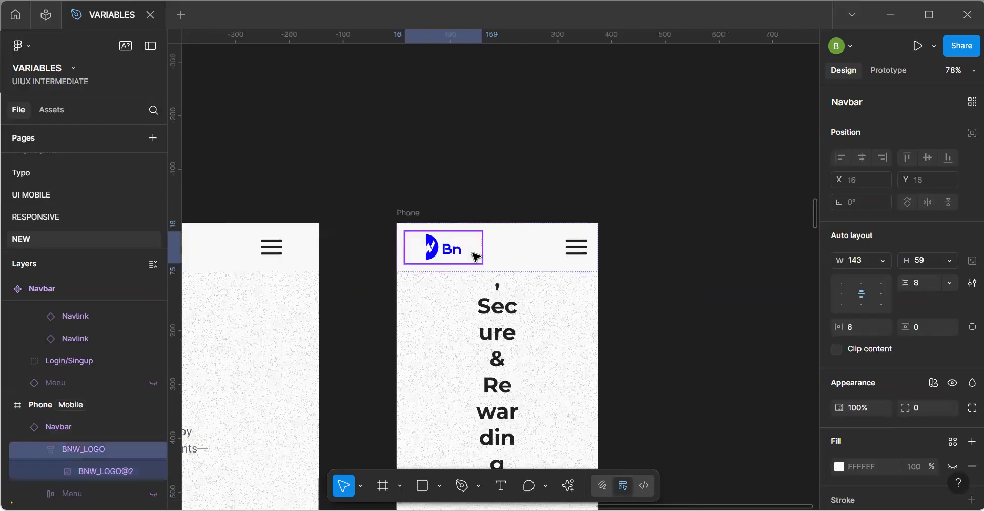
double_click(479, 257)
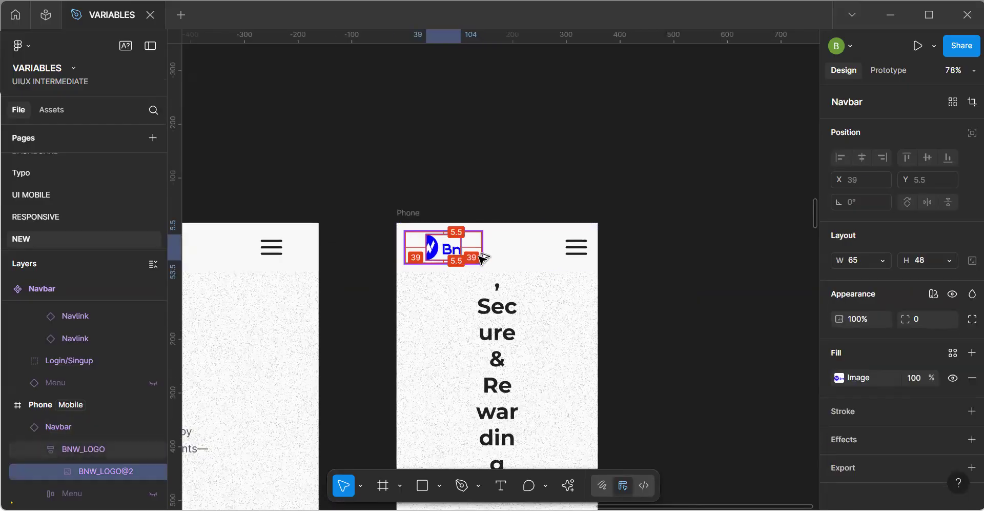
Examine how the logo is cropped in the Phone Navbar and check the main Navbar's BNW_LOGO frame settings.
scroll(482, 256, up, 10)
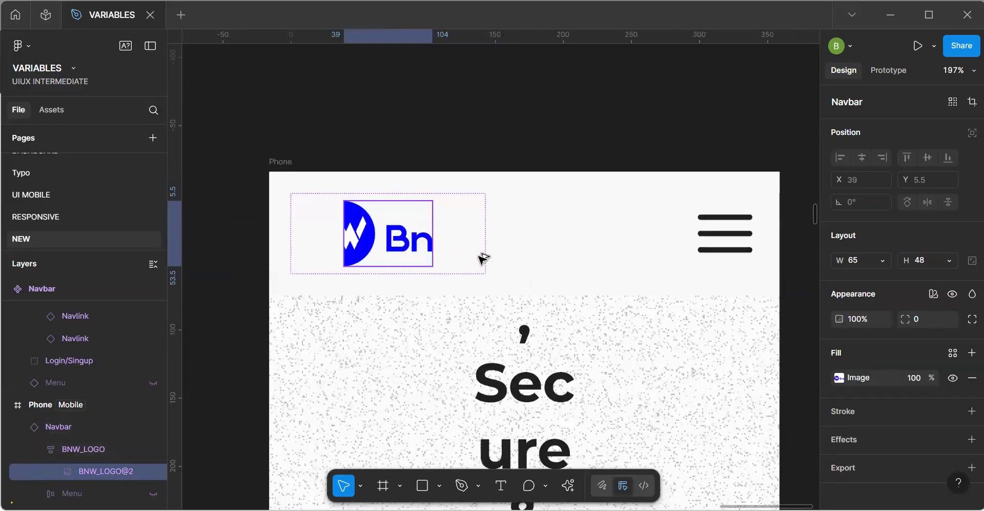
scroll(481, 257, down, 15)
key(space)
drag(207, 138, 471, 270)
scroll(384, 266, down, 4)
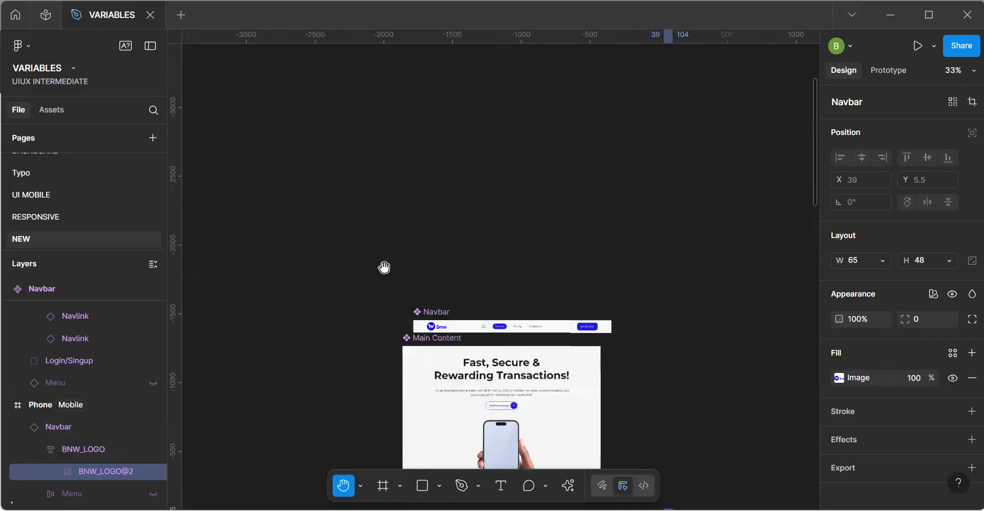
scroll(411, 287, up, 5)
drag(429, 260, 385, 203)
scroll(385, 203, up, 3)
drag(423, 291, 330, 141)
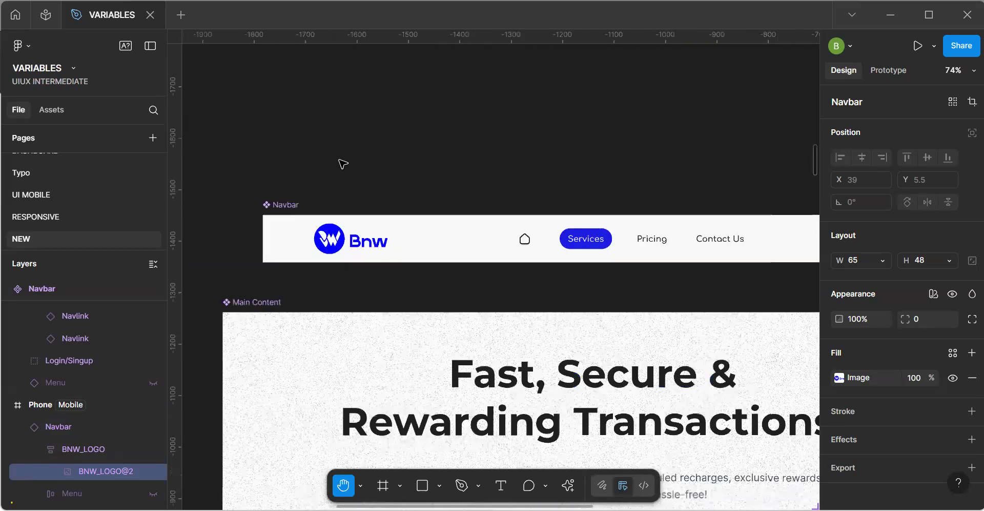
click(348, 244)
click(348, 244)
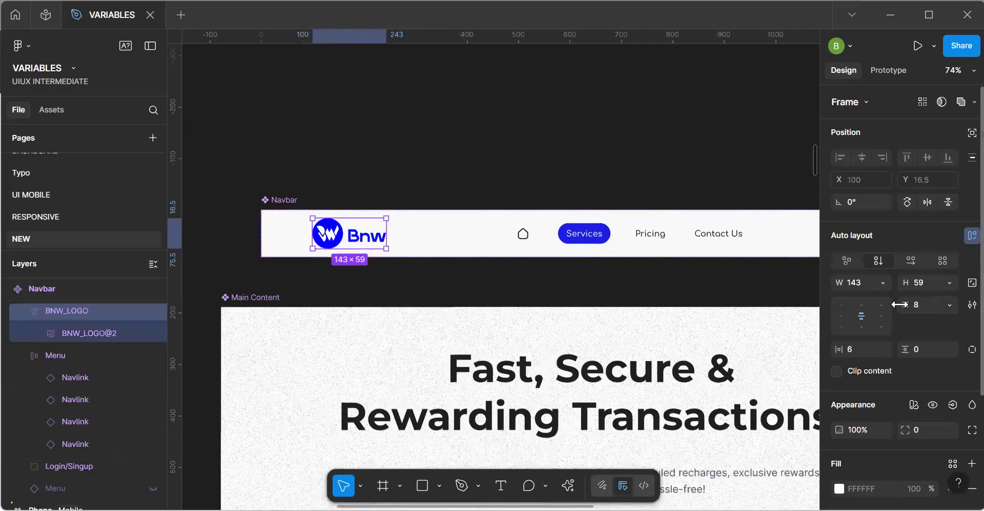
click(579, 298)
key(space)
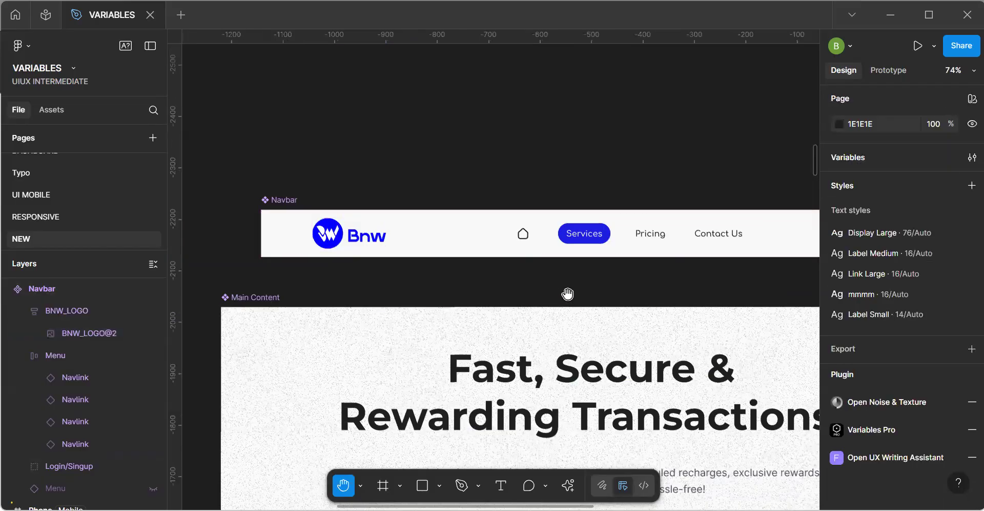
Try setting the horizontal padding of the Text Container around the Main Content heading to 0.
scroll(471, 283, down, 5)
drag(551, 291, 459, 213)
drag(533, 249, 543, 171)
drag(571, 330, 603, 271)
click(463, 121)
click(463, 122)
scroll(464, 118, up, 3)
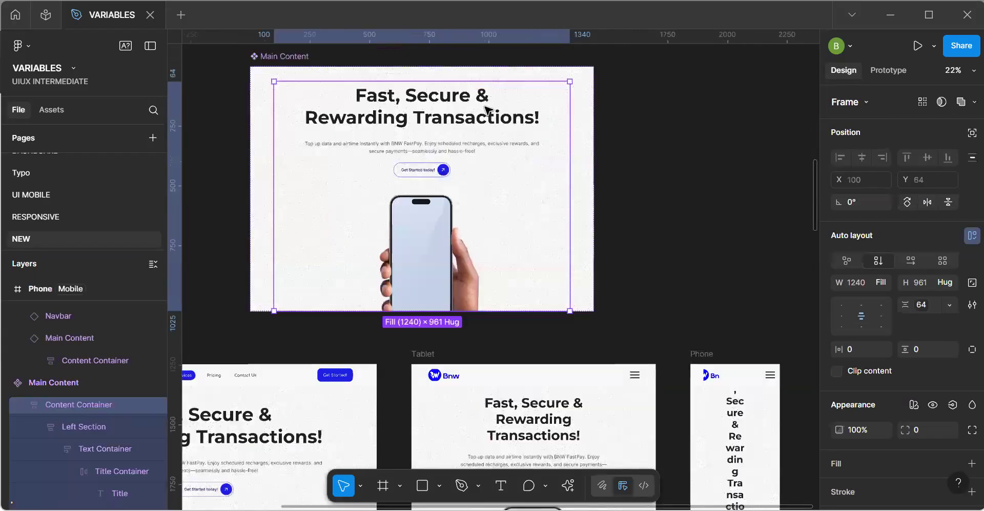
click(485, 109)
double_click(484, 109)
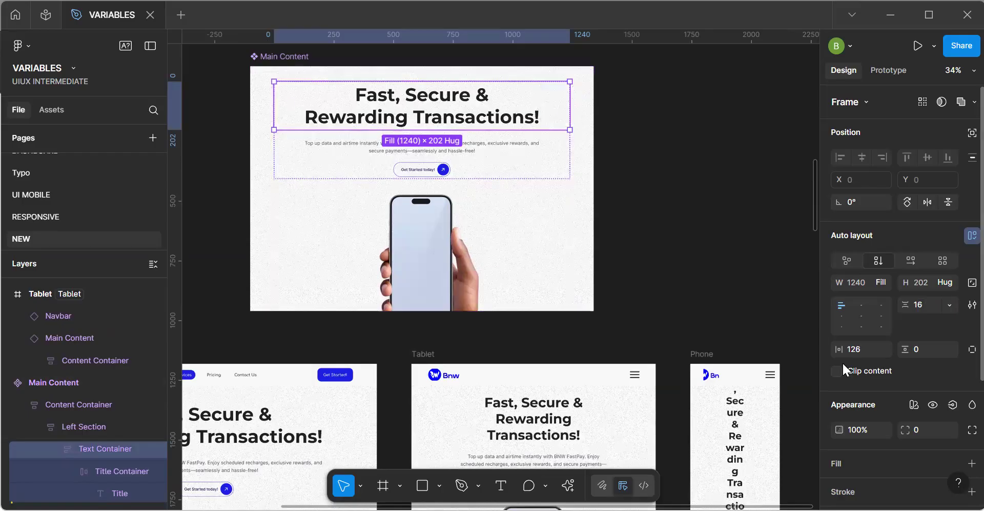
text(0)
key(Return)
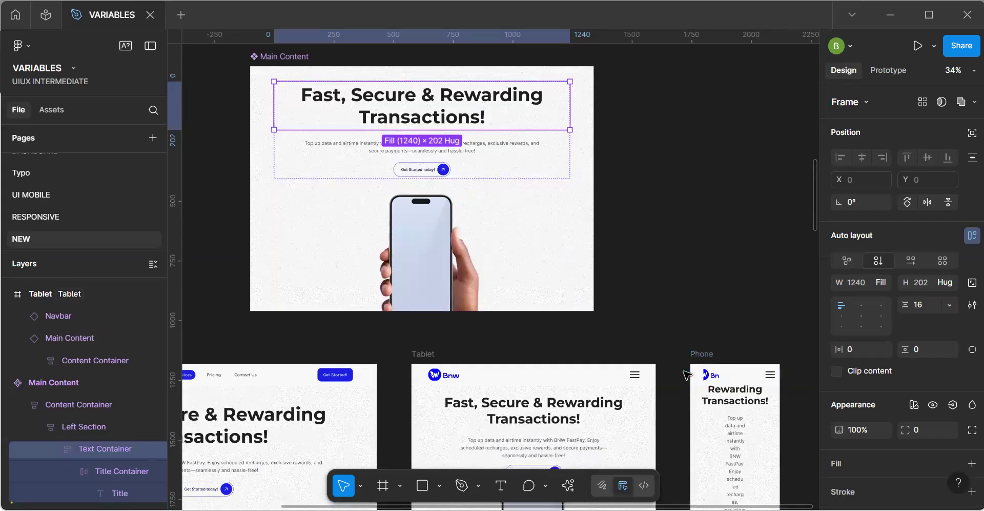
key(h)
scroll(599, 241, down, 3)
scroll(599, 241, right, 2)
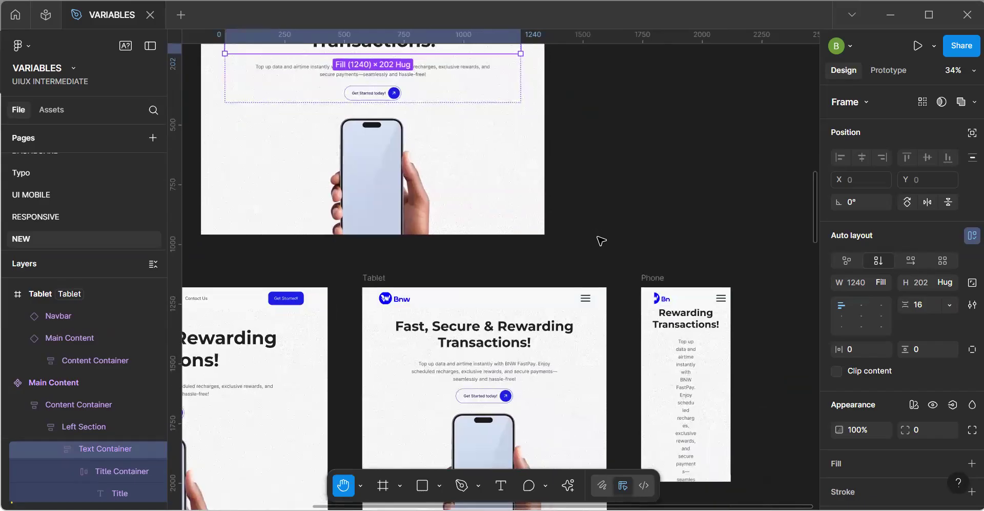
Try setting the horizontal padding of the Container around the description and Get Started button in Main Content to 0.
click(418, 83)
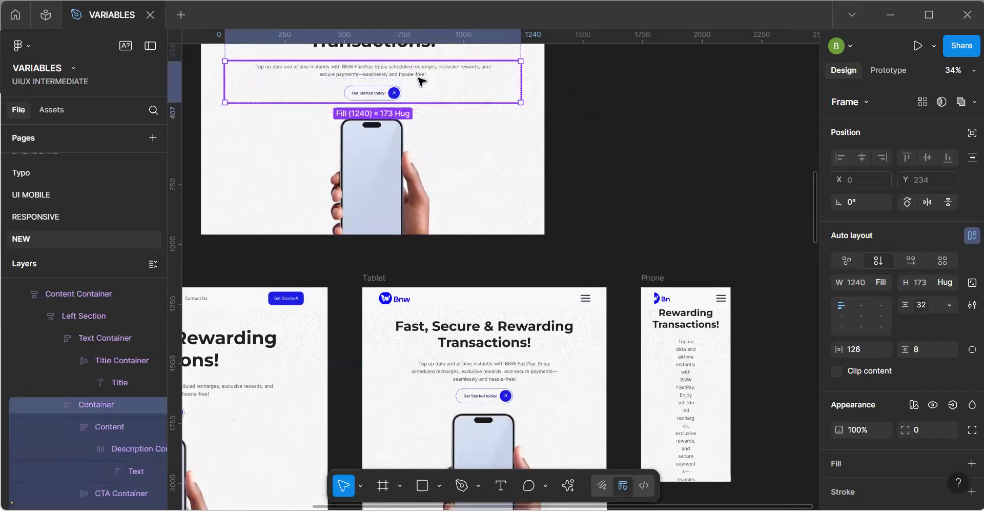
click(490, 80)
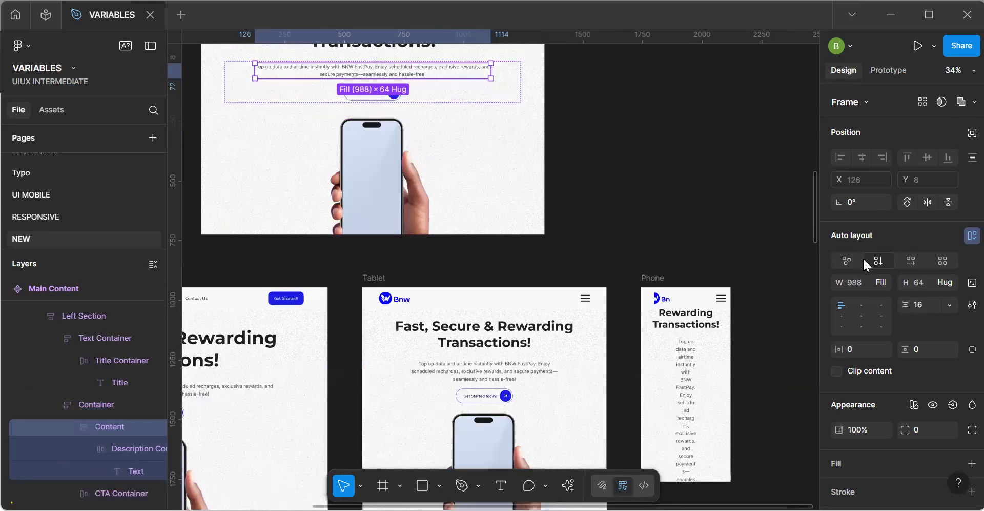
click(514, 87)
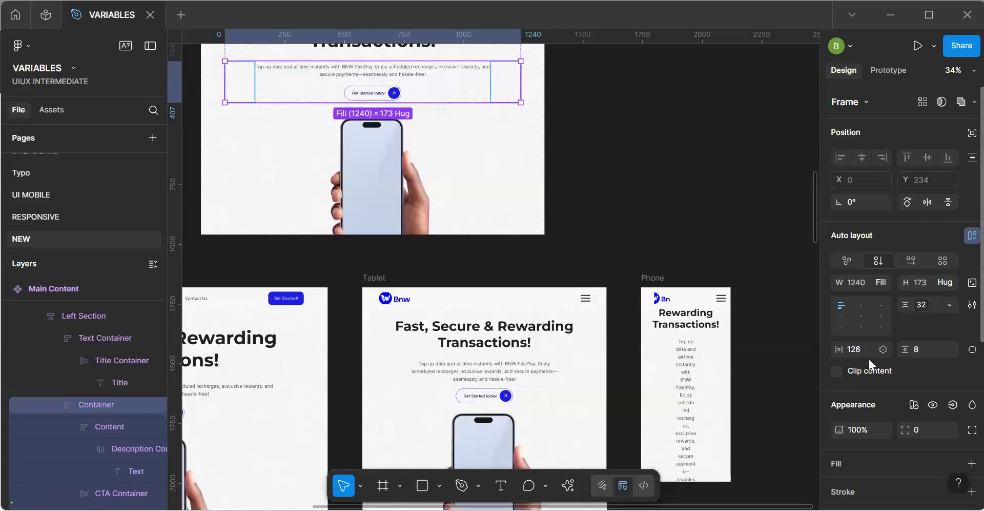
key(0)
key(Return)
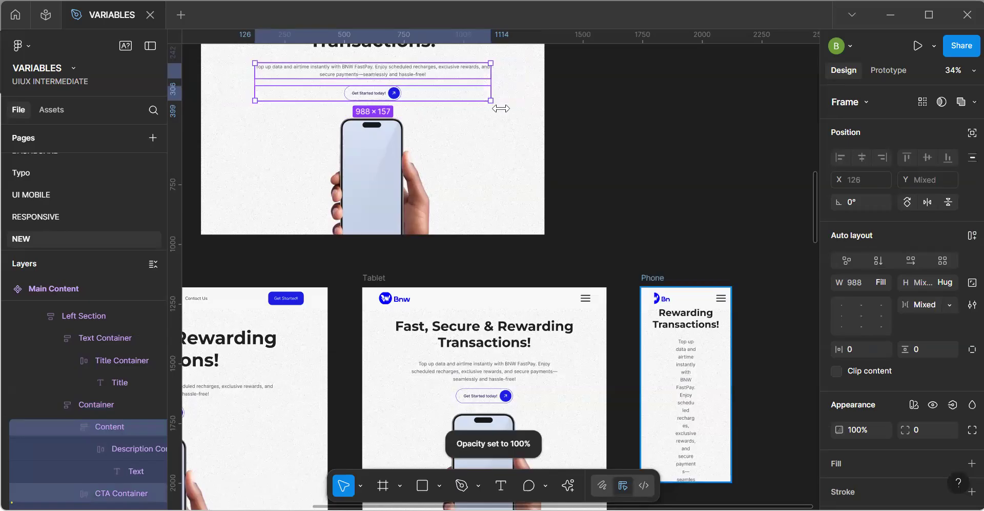
click(501, 95)
click(870, 349)
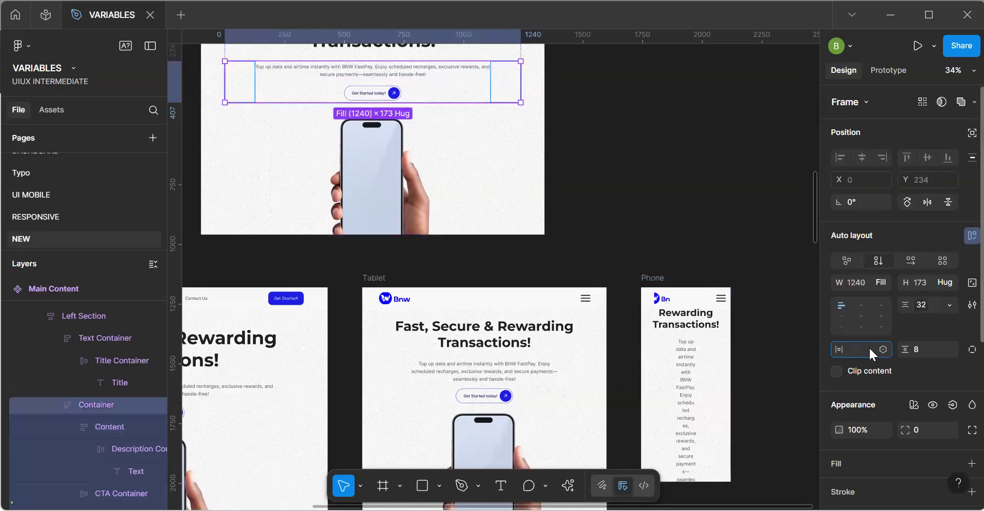
text(0)
key(Return)
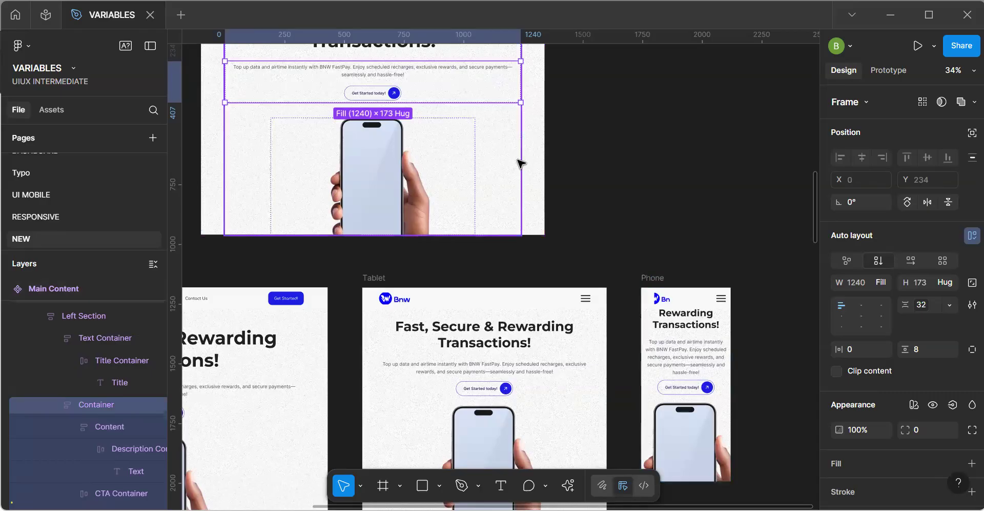
Undo the zero horizontal padding on both the Container and the Text Container of Main Content.
key(space)
drag(473, 197, 510, 296)
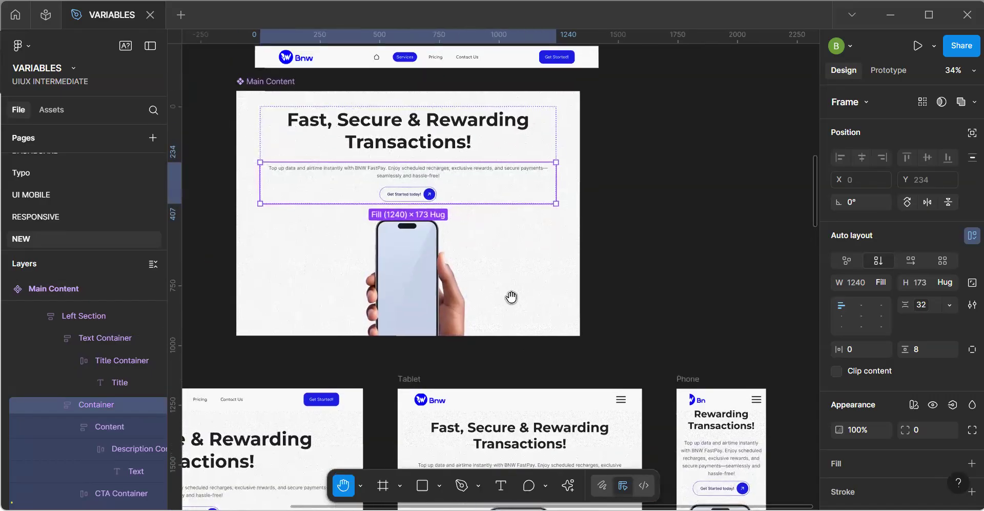
key(ctrl+z)
key(Return)
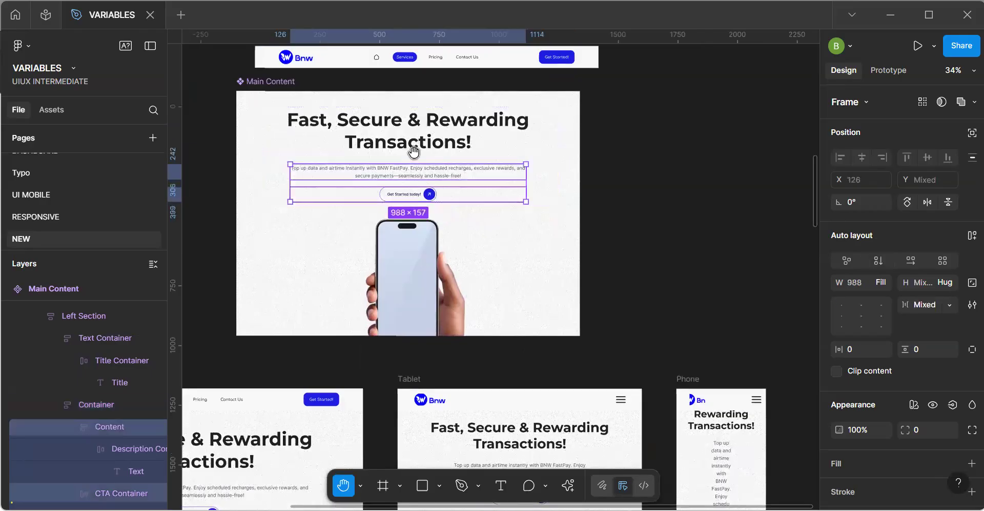
key(shift+Return)
key(Return)
key(shift+Return)
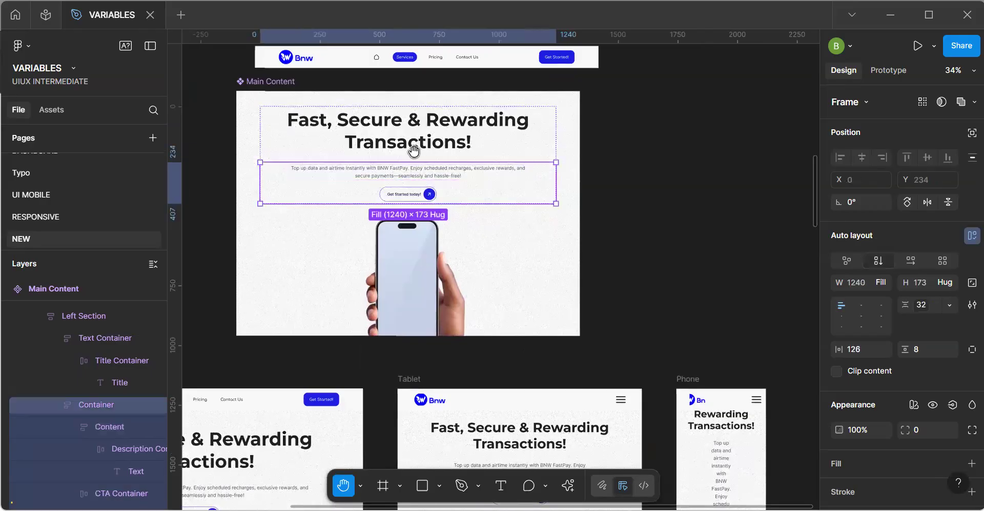
key(shift+Tab)
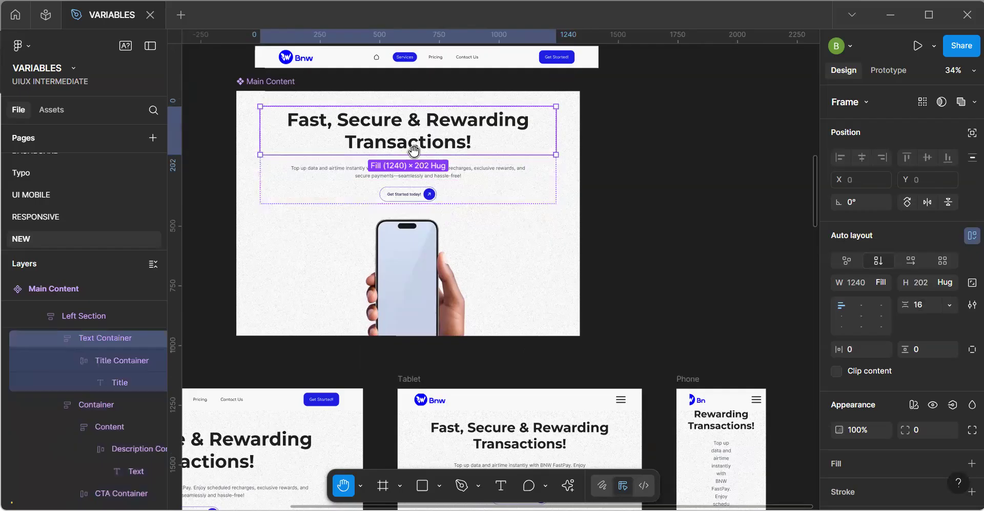
key(ctrl+z)
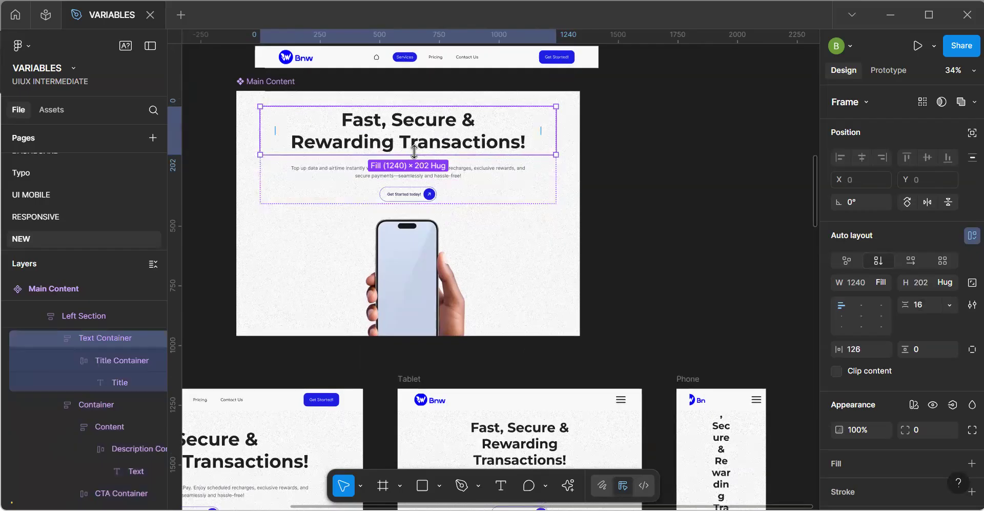
click(611, 235)
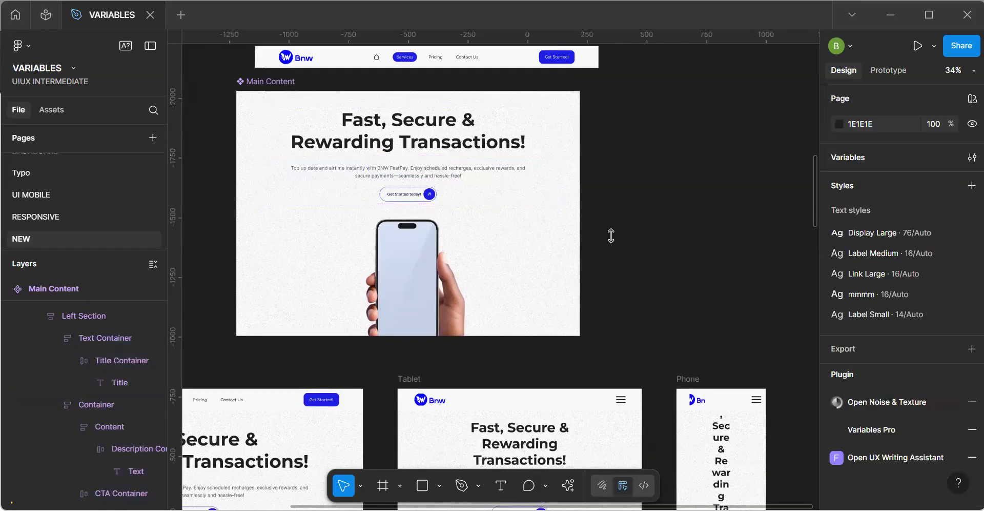
Rename the Hero variable in the Container group of the Responsiveness collection to Content.
double_click(468, 214)
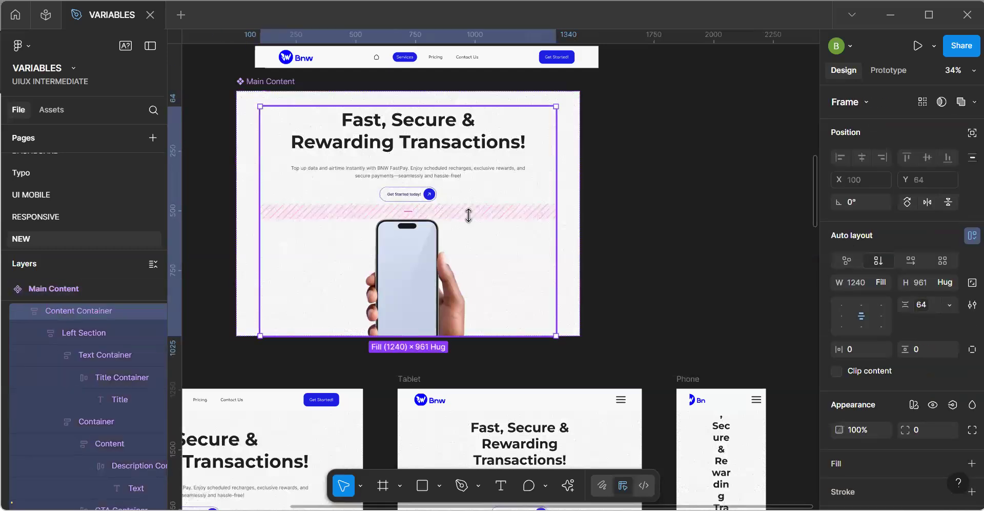
click(652, 213)
click(970, 157)
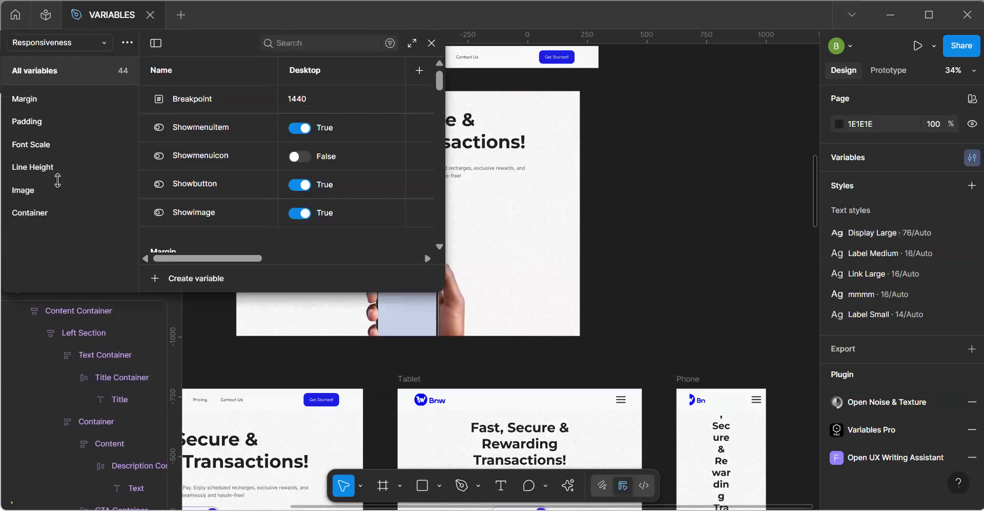
click(38, 211)
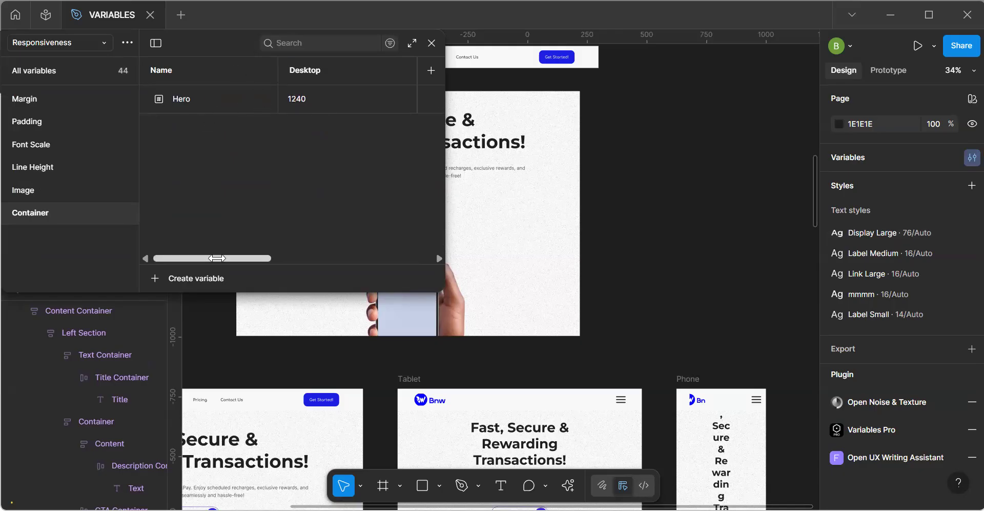
click(198, 95)
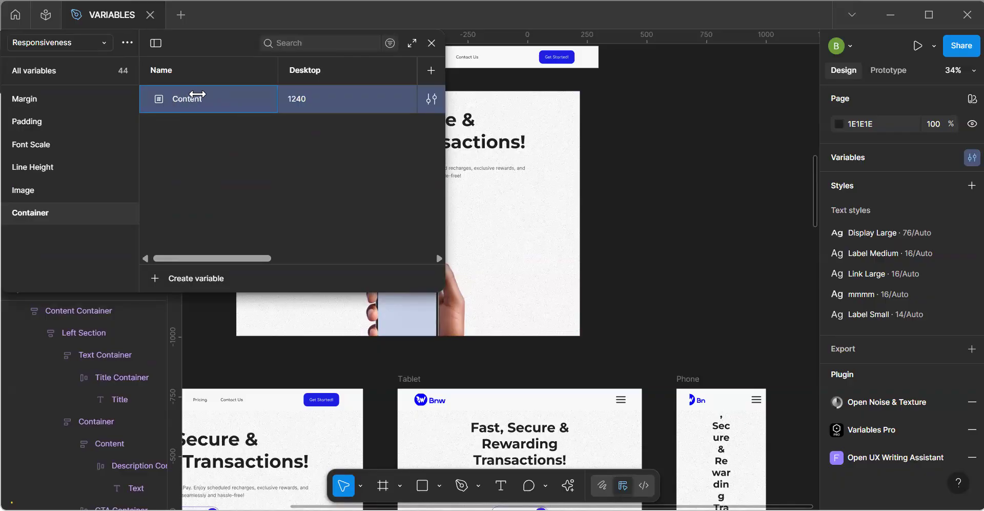
Duplicate the Content variable, name the copy Text and replace its Desktop value.
key(ctrl+d)
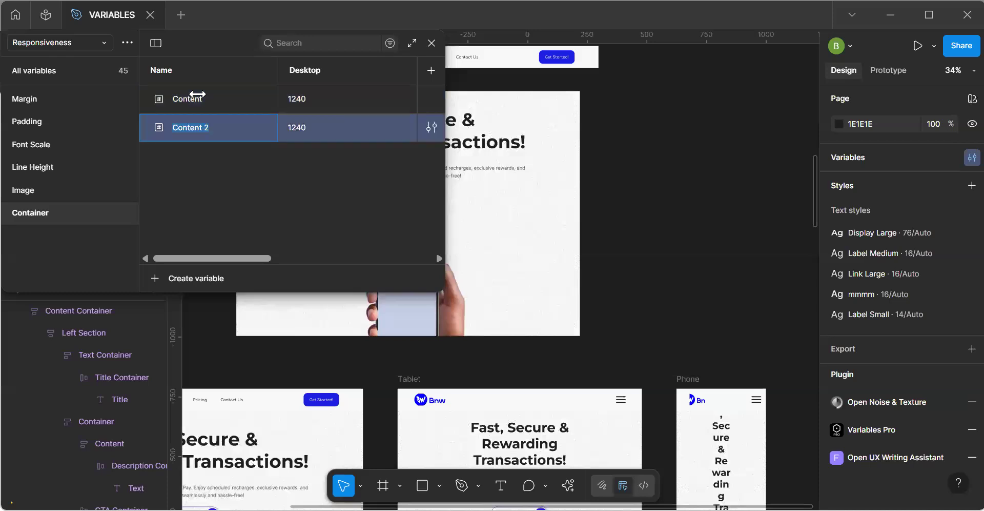
text(Tex)
key(Return)
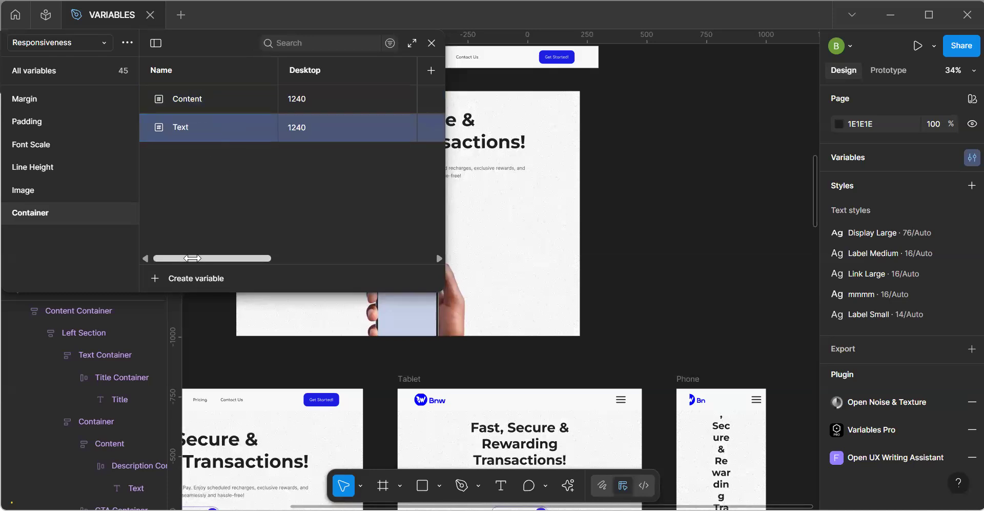
drag(192, 258, 196, 258)
click(303, 127)
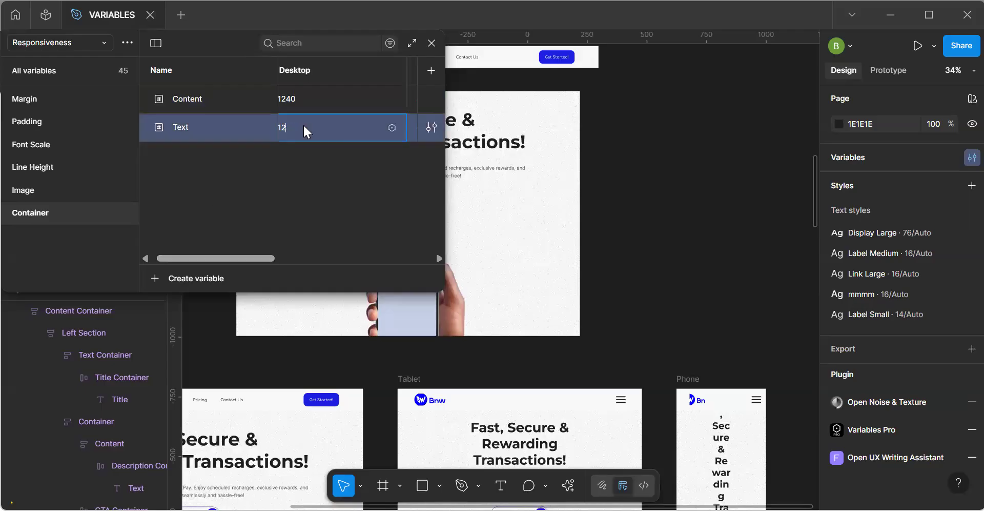
key(Return)
Set the Tablet value of the Text container variable to 126.
drag(245, 258, 293, 258)
click(328, 130)
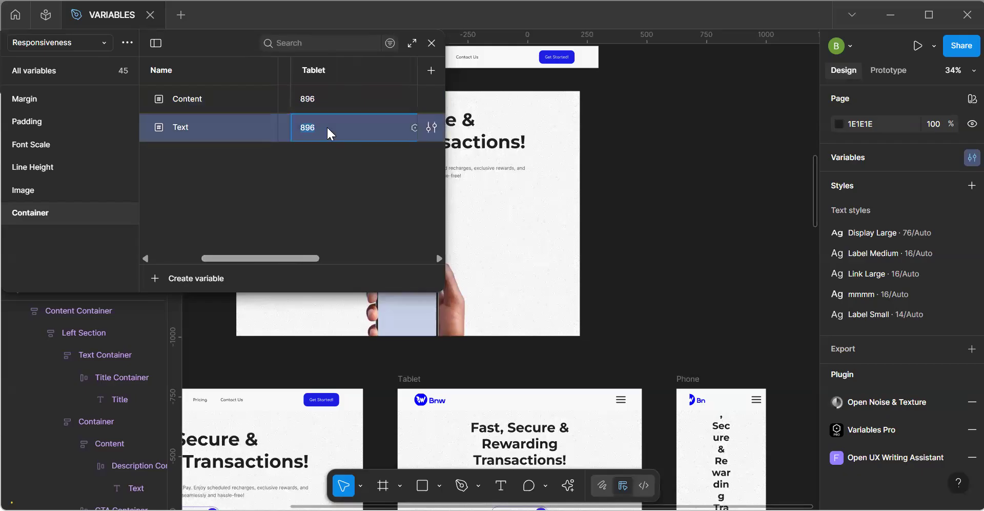
text(126)
drag(304, 258, 292, 258)
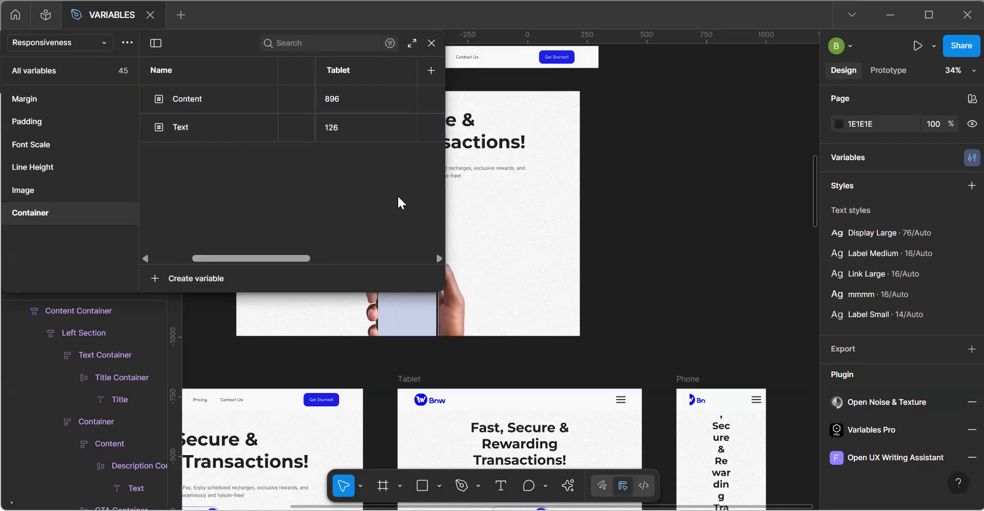
Check the heading in the Tablet frame and set the Text container variable's Tablet value to 100.
key(space)
drag(497, 401, 511, 304)
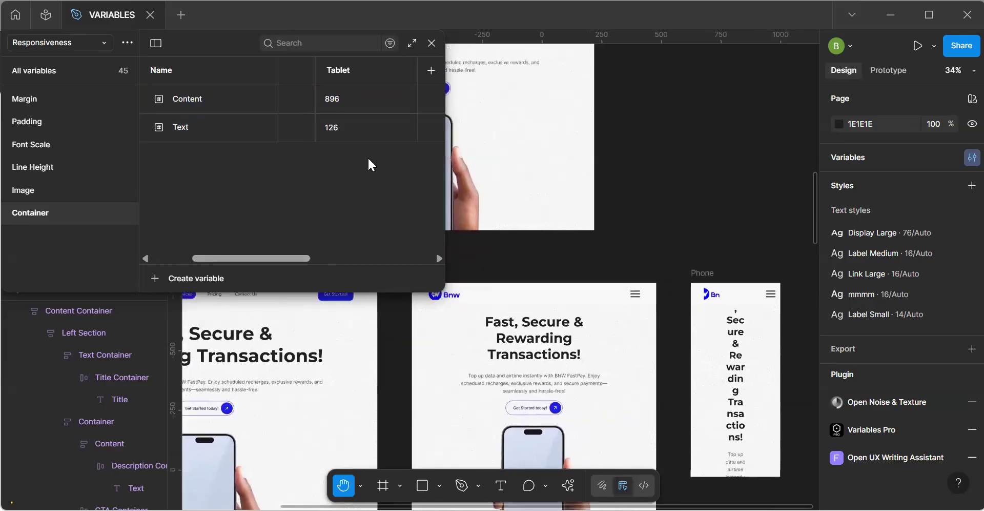
click(346, 131)
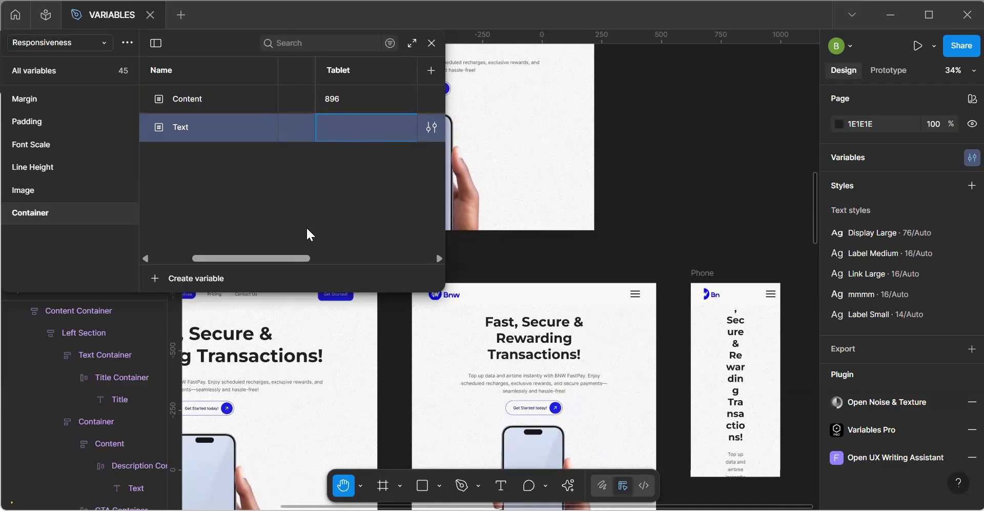
mouse_move(288, 258)
mouse_down()
mouse_move(312, 259)
mouse_move(235, 247)
mouse_move(282, 247)
mouse_up()
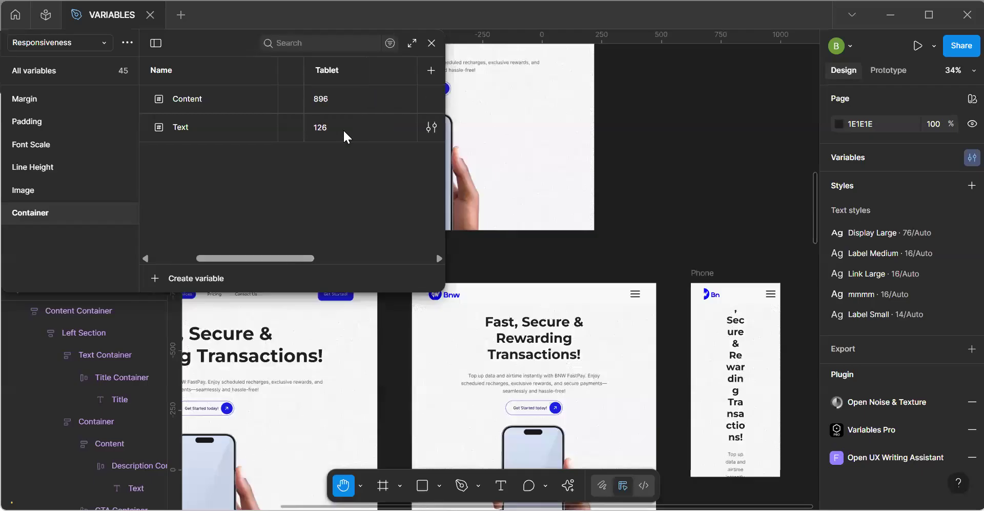
click(343, 128)
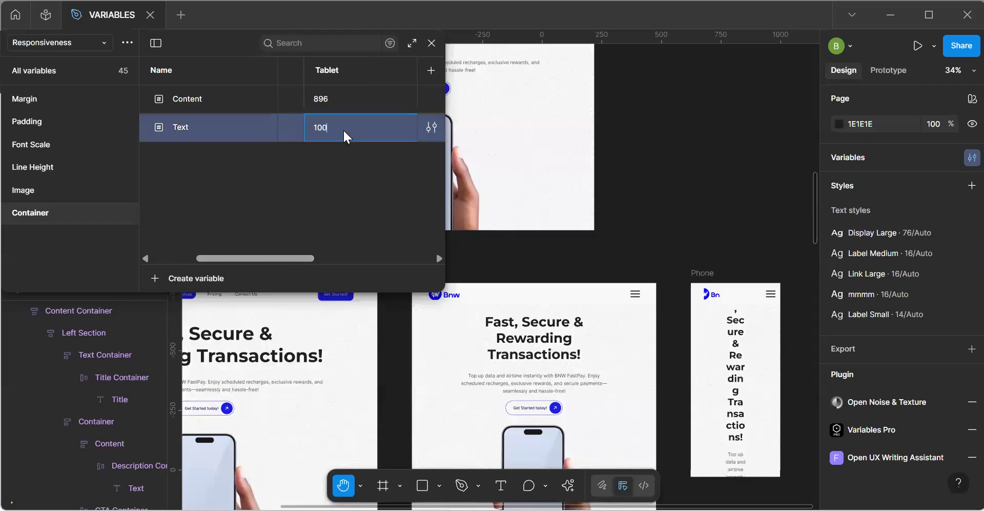
drag(282, 259, 324, 260)
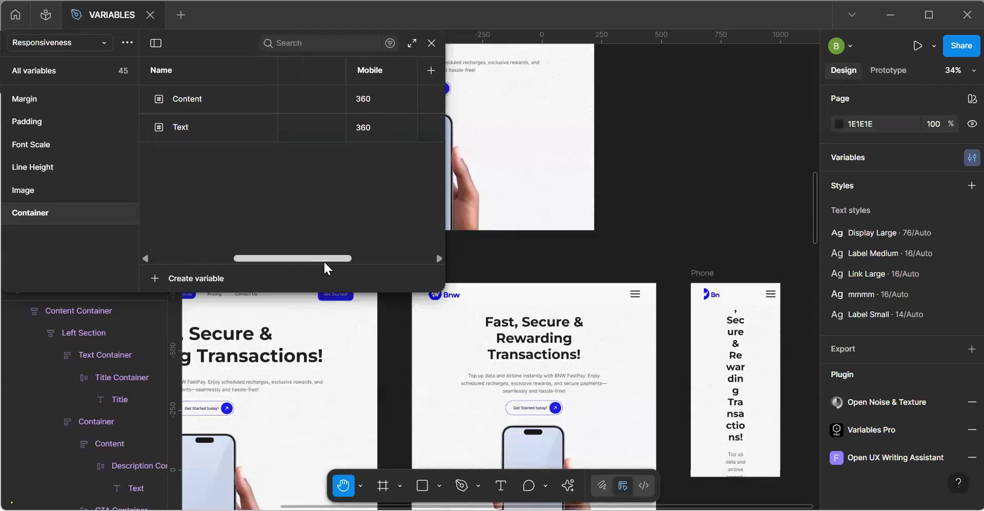
Set the Mobile value of the Text variable in the Container group to 24 and close the variables.
click(381, 128)
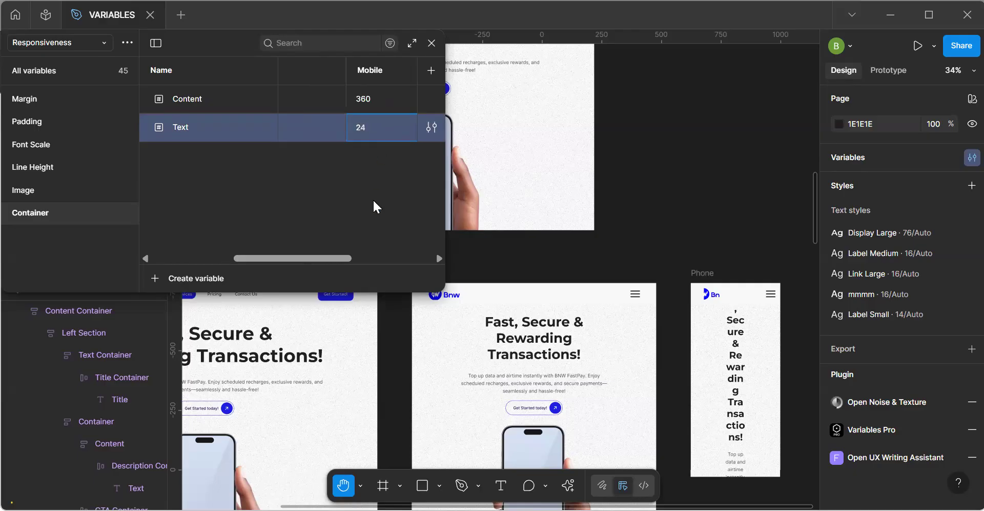
click(364, 221)
click(432, 43)
Bind the horizontal padding of the Text Container in the Main Content component to the Text variable.
scroll(461, 126, up, 5)
key(v)
click(449, 259)
click(440, 206)
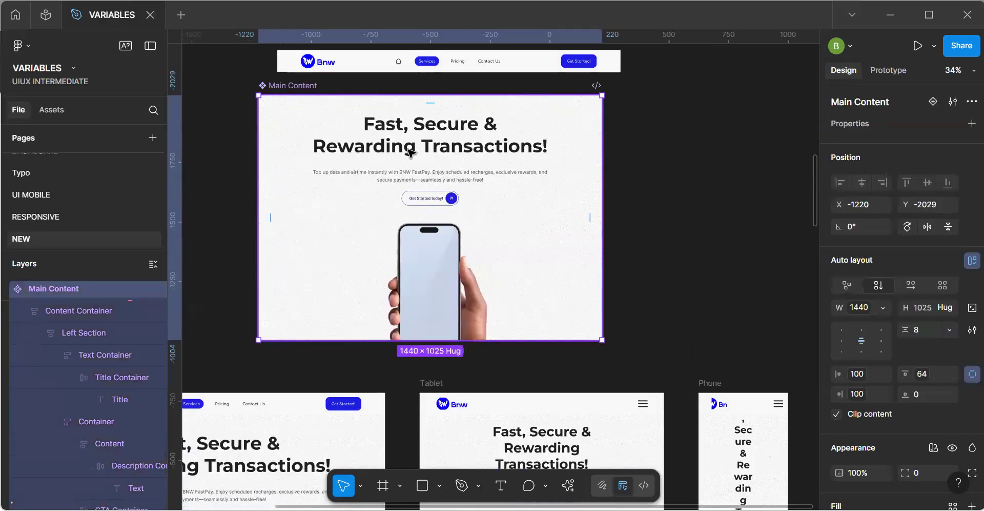
double_click(451, 173)
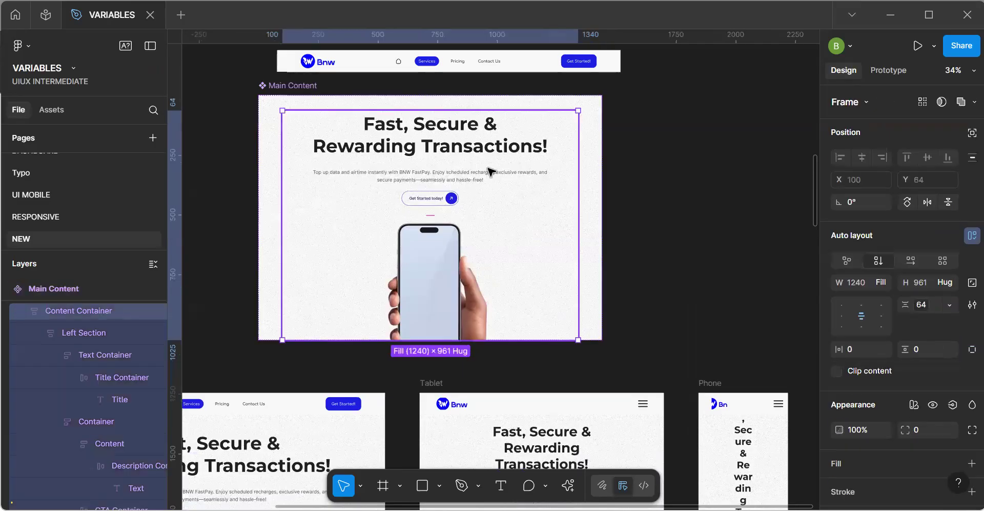
double_click(454, 156)
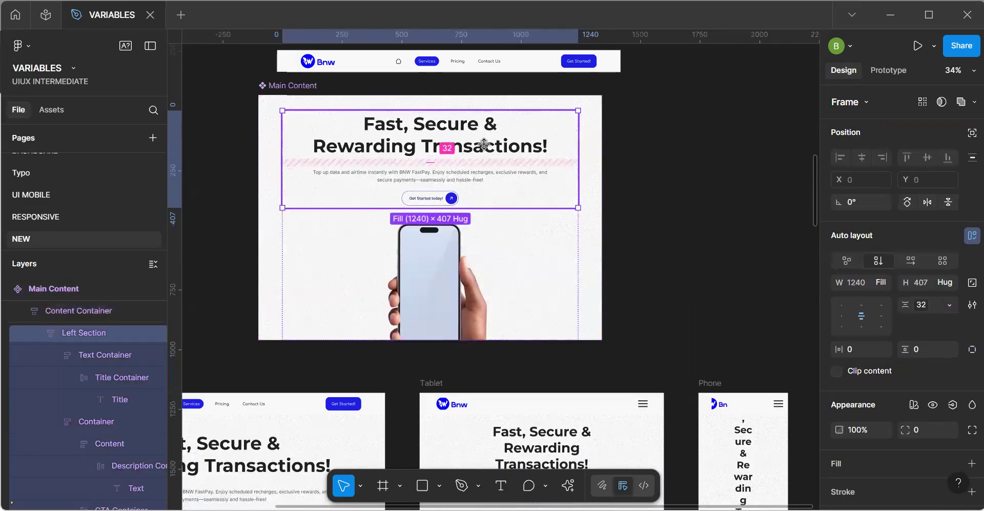
double_click(513, 138)
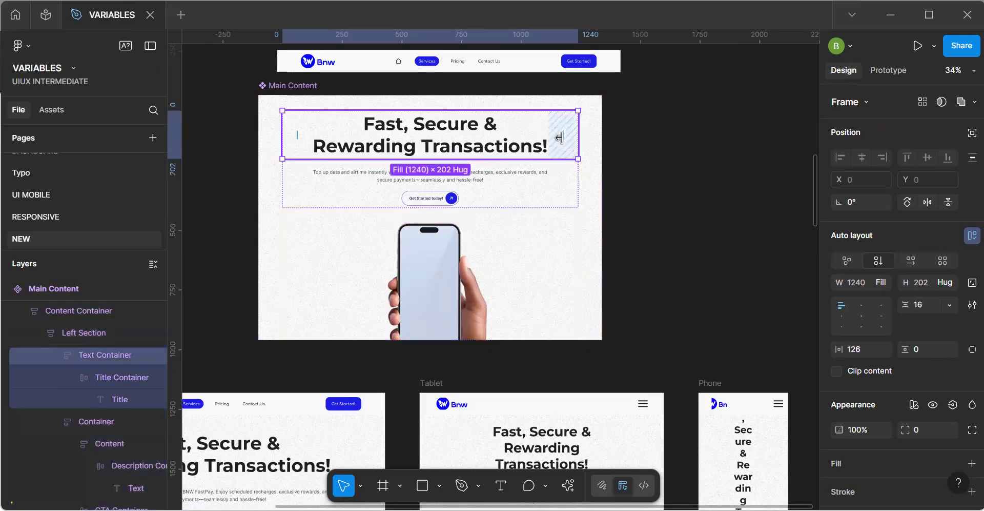
click(883, 349)
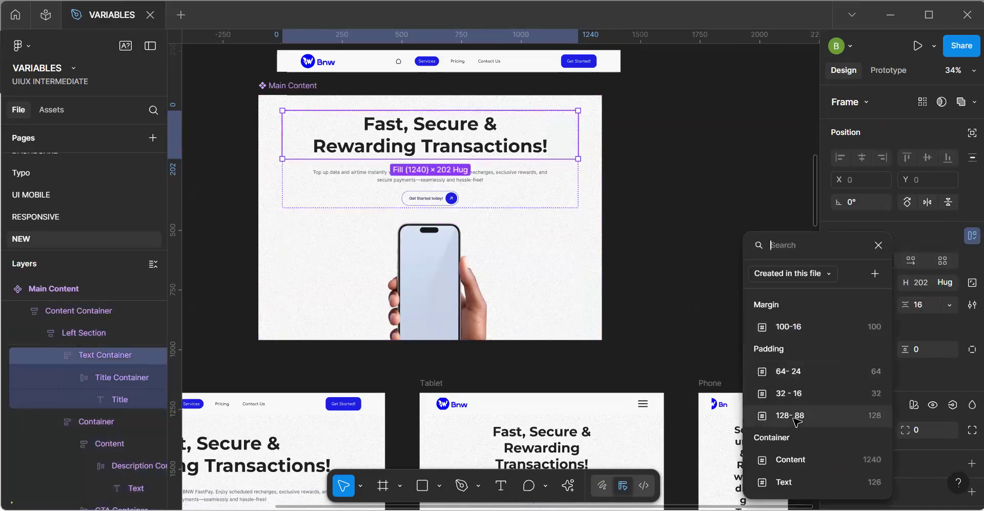
click(797, 419)
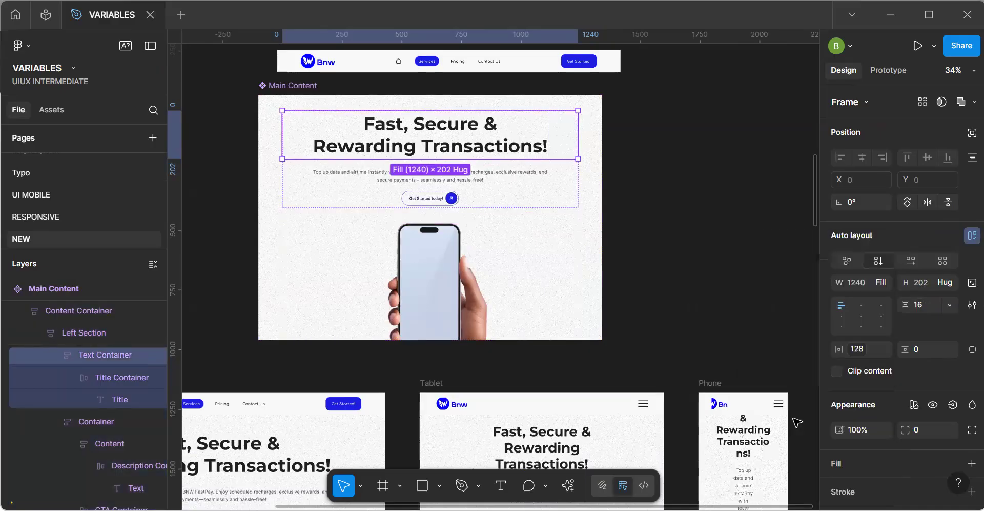
click(886, 348)
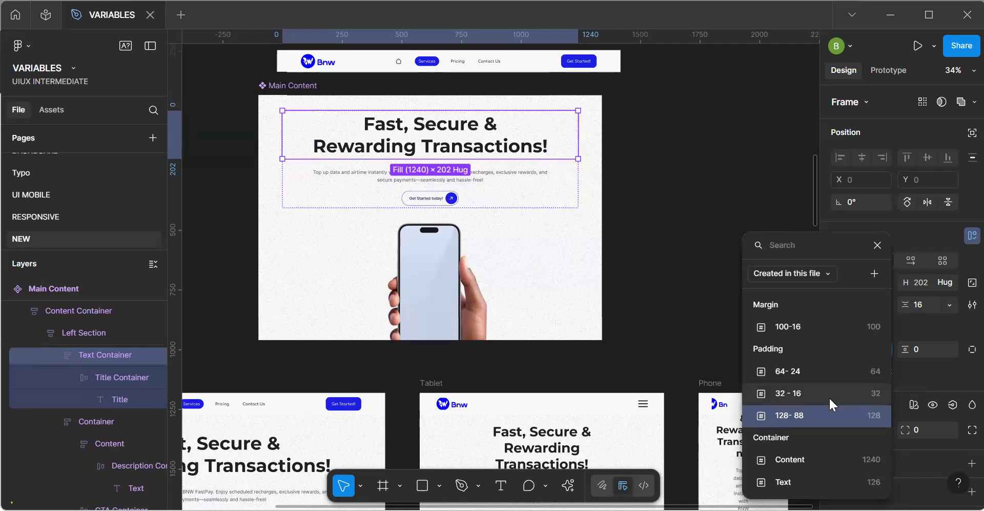
click(808, 482)
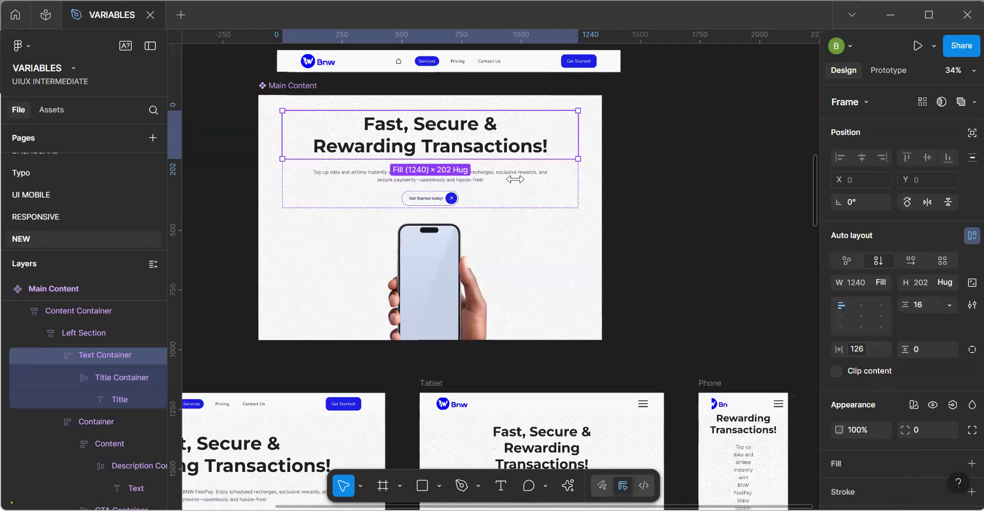
Bind the horizontal padding of the Container holding the description and CTA to the Text variable.
key(Tab)
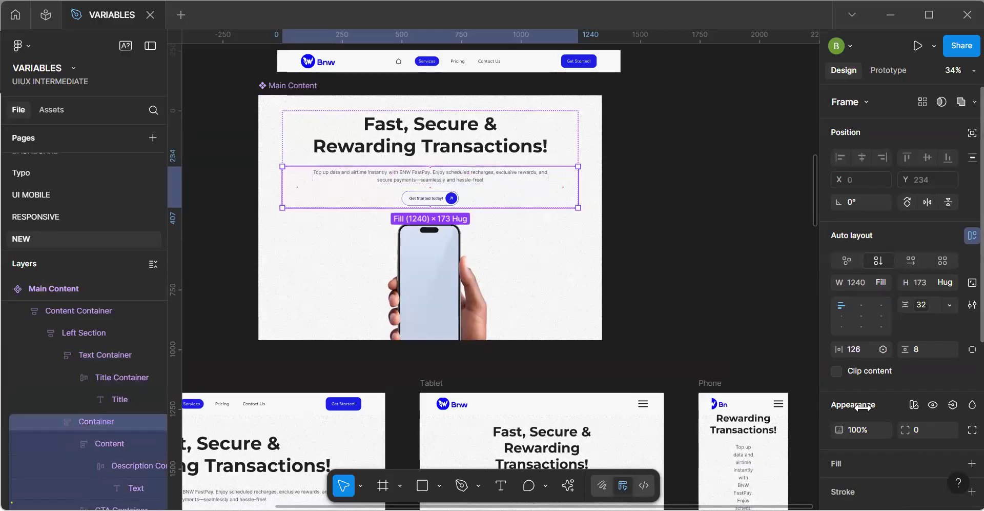
click(883, 349)
click(807, 479)
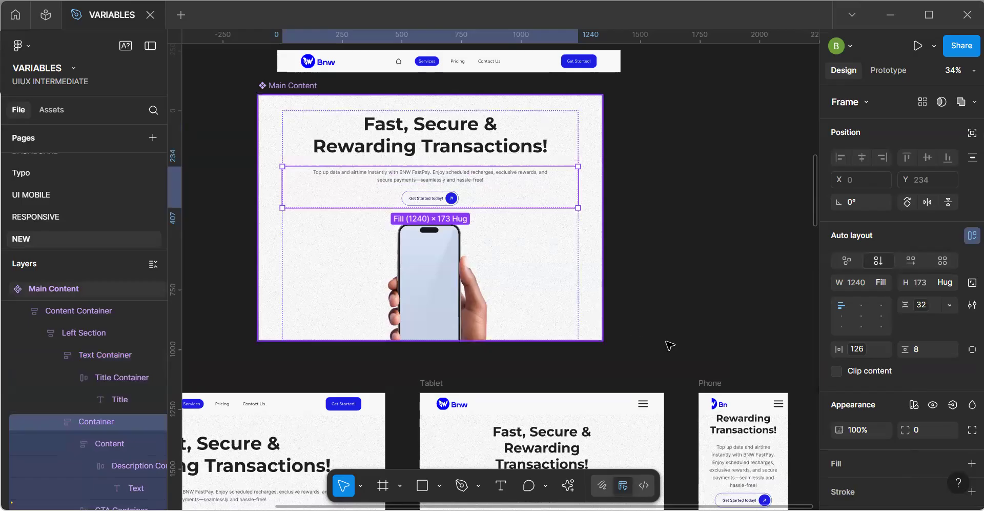
Extend the Phone frame upward by about 131 px to make room above its content.
key(space)
drag(586, 266, 471, 100)
drag(548, 226, 559, 290)
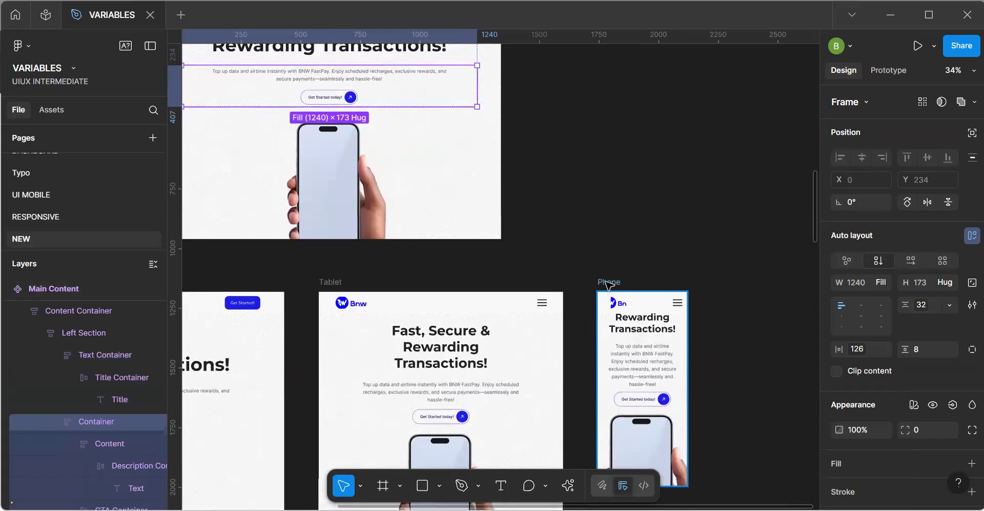
click(611, 285)
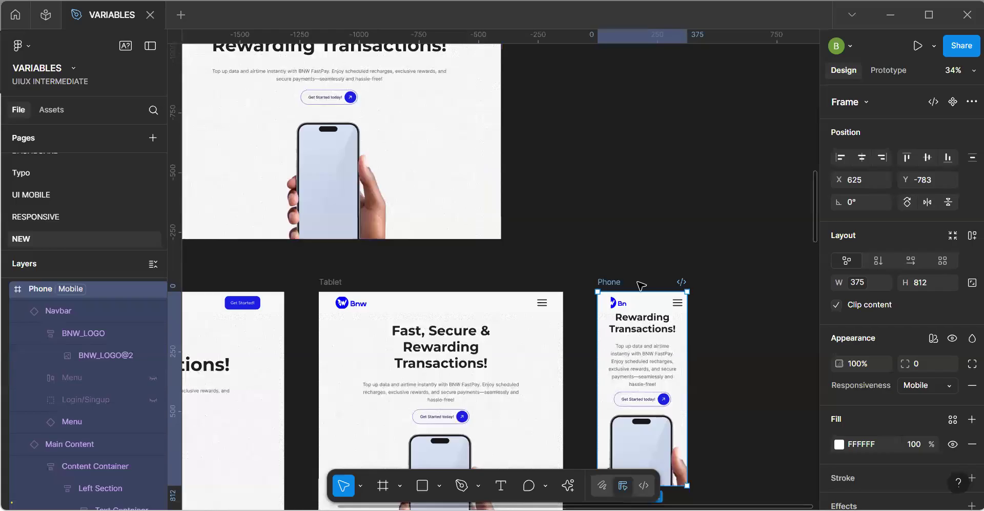
drag(626, 292, 624, 261)
Align the Navbar instance to the top edge of the Phone frame.
click(685, 314)
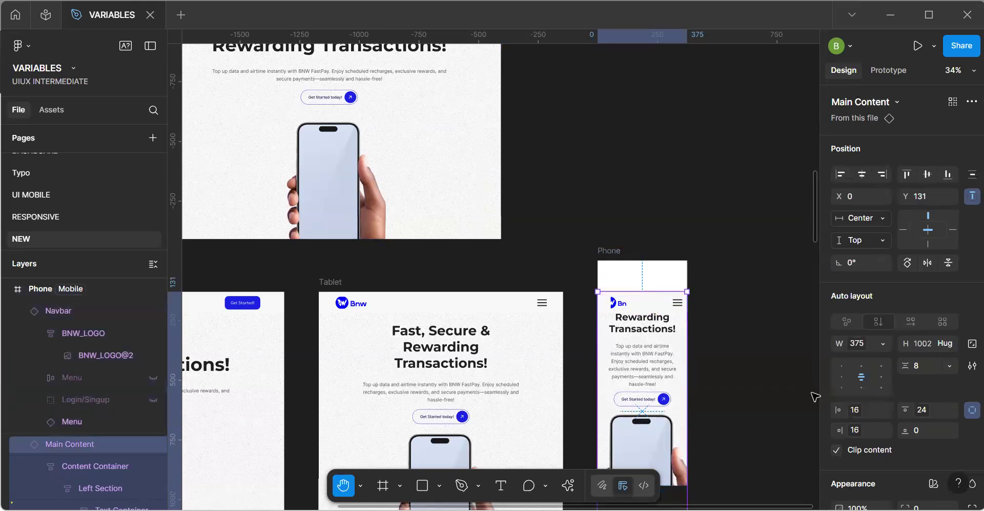
scroll(538, 235, down, 5)
scroll(538, 235, right, 4)
key(v)
click(560, 187)
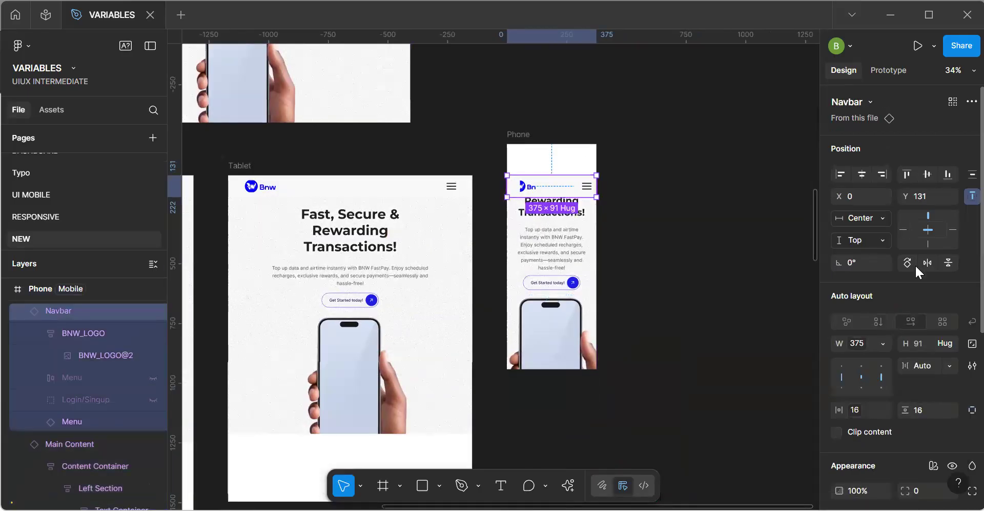
click(907, 174)
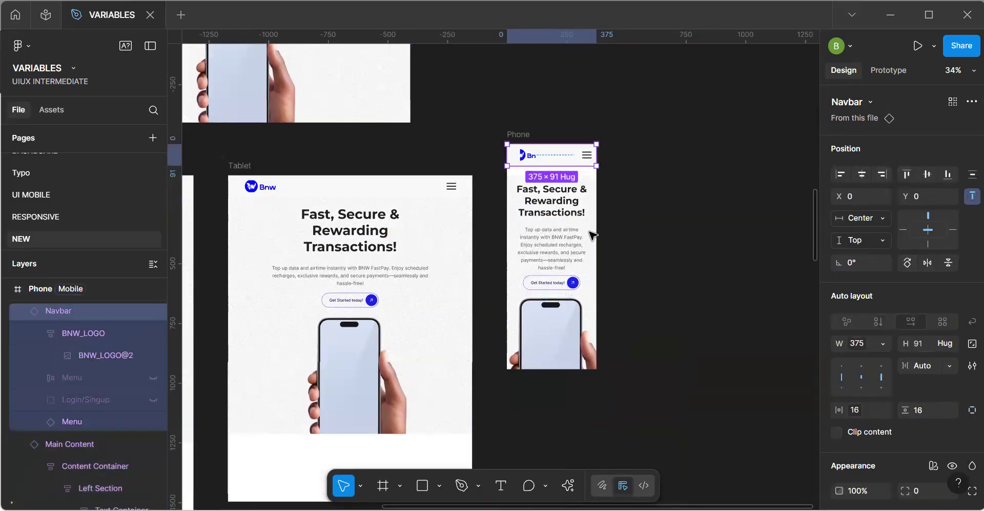
Move the Main Content instance in the Phone frame up to Y 91, directly below the Navbar.
click(581, 222)
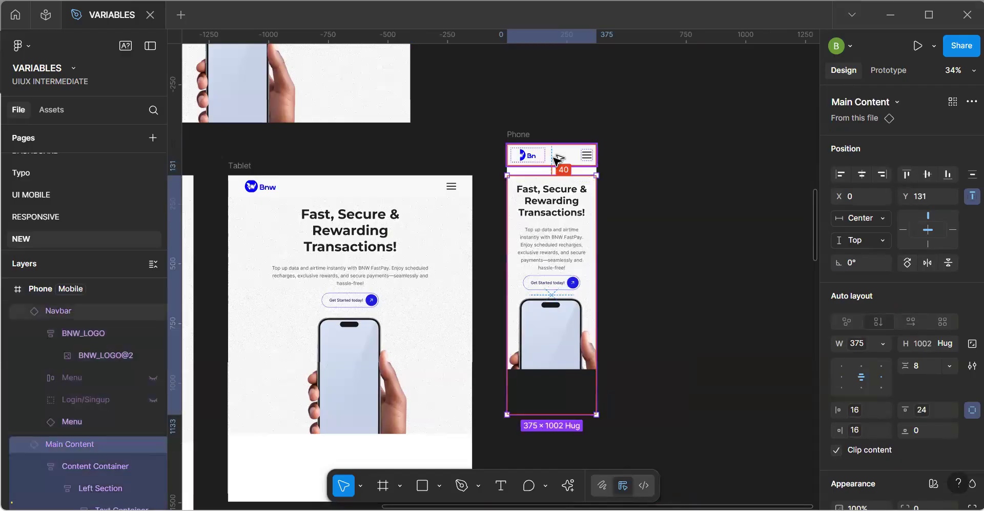
key(shift+Up)
key(shift+Up)
key(shift+Up)
key(shift+Up)
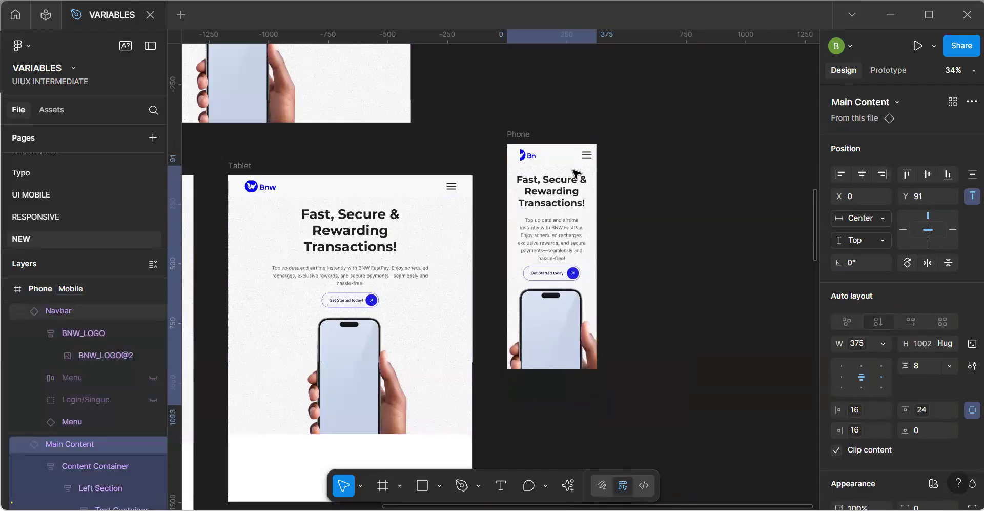
click(690, 264)
Examine the text, CTA and phone image in the Phone frame and compare them with the Tablet layout.
scroll(692, 264, down, 2)
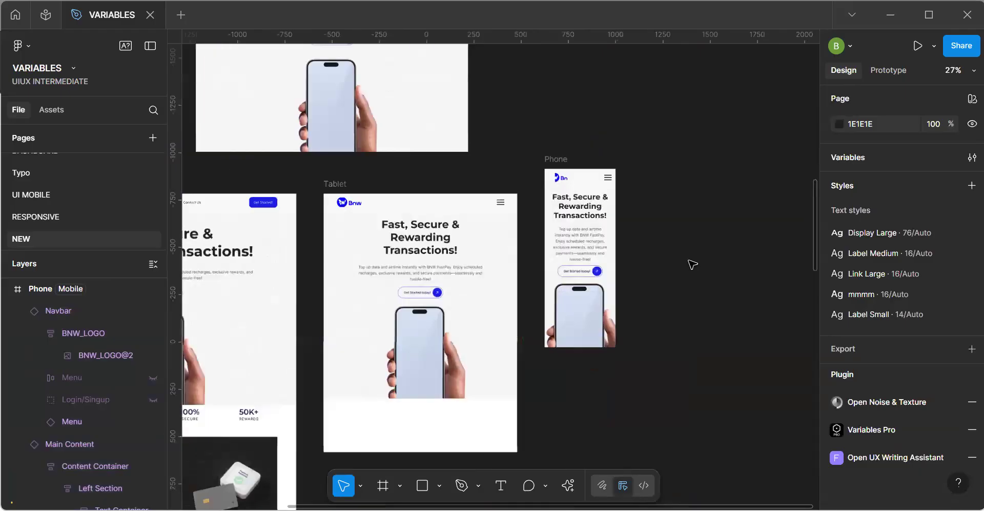
scroll(691, 264, up, 3)
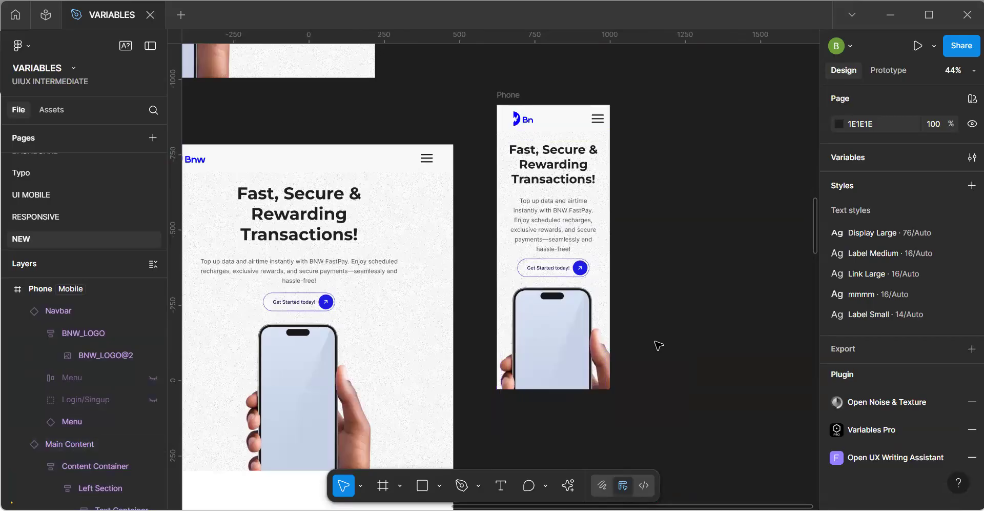
scroll(572, 315, up, 3)
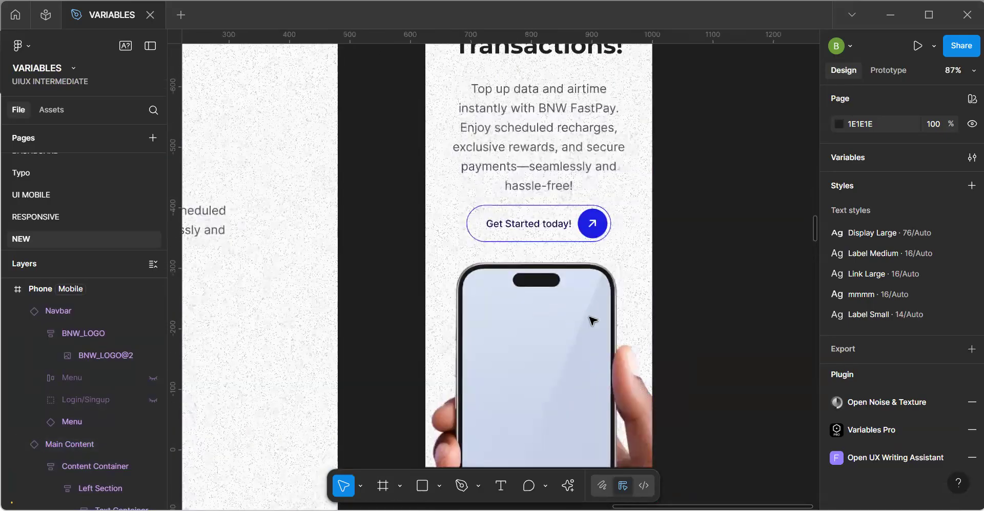
scroll(589, 318, down, 5)
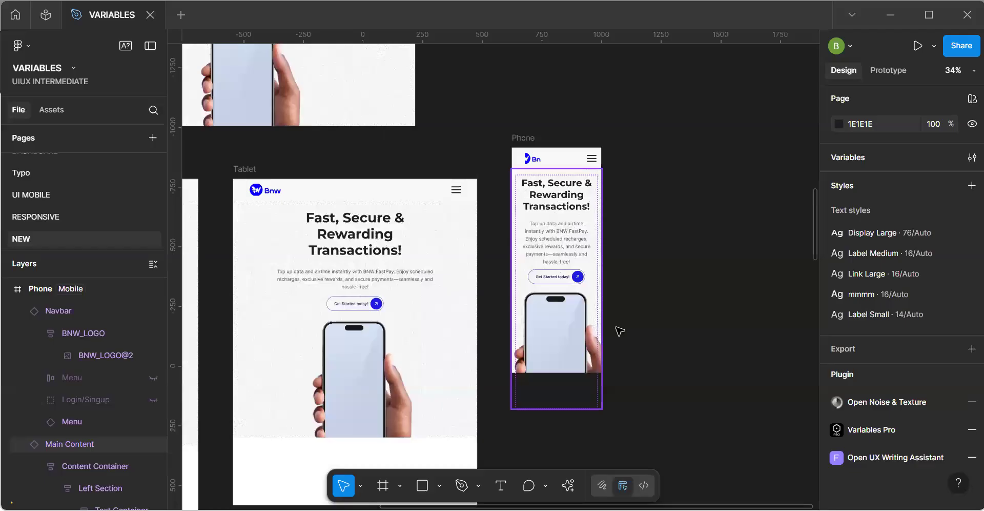
key(h)
drag(268, 194, 464, 311)
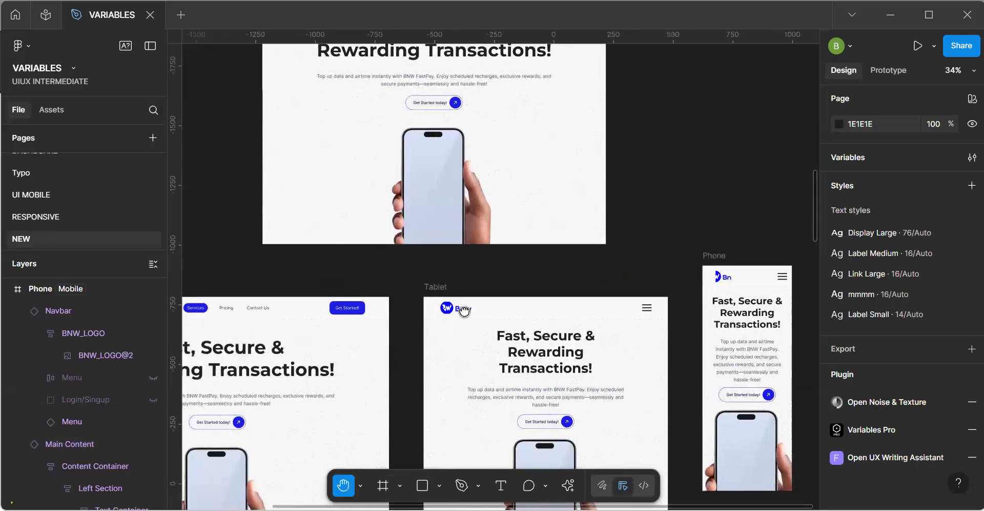
scroll(464, 311, up, 3)
scroll(464, 311, up, 3)
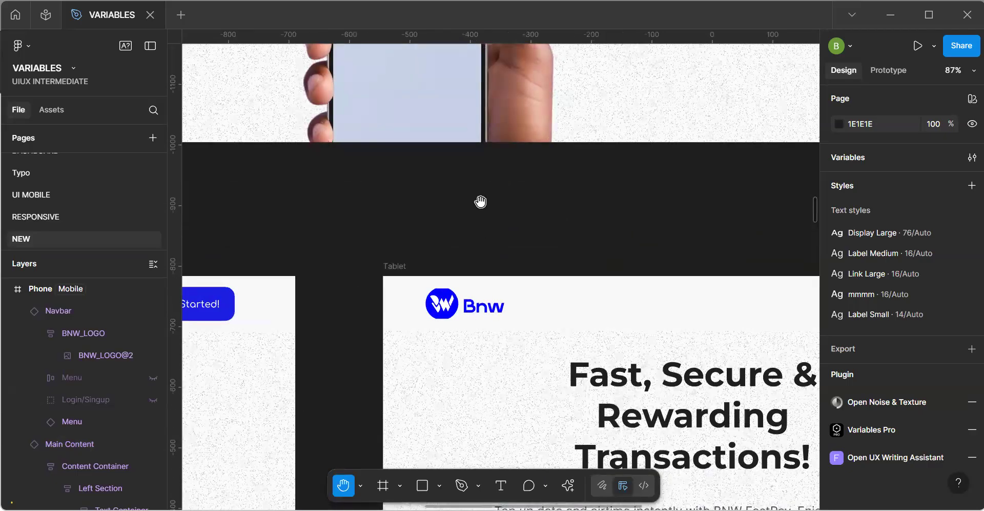
scroll(467, 255, down, 5)
key(v)
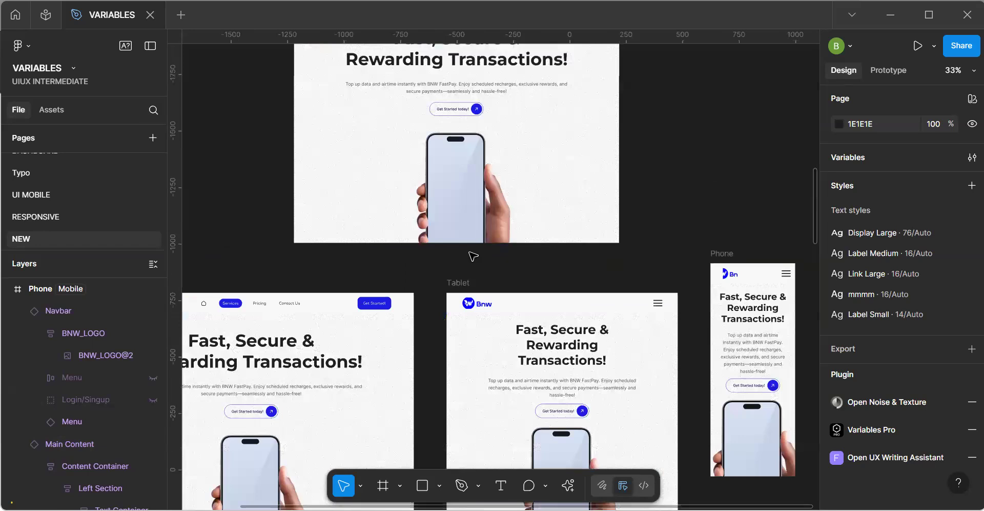
Check the width and height of the nested phone image frame in the Main Content component.
click(478, 212)
click(478, 213)
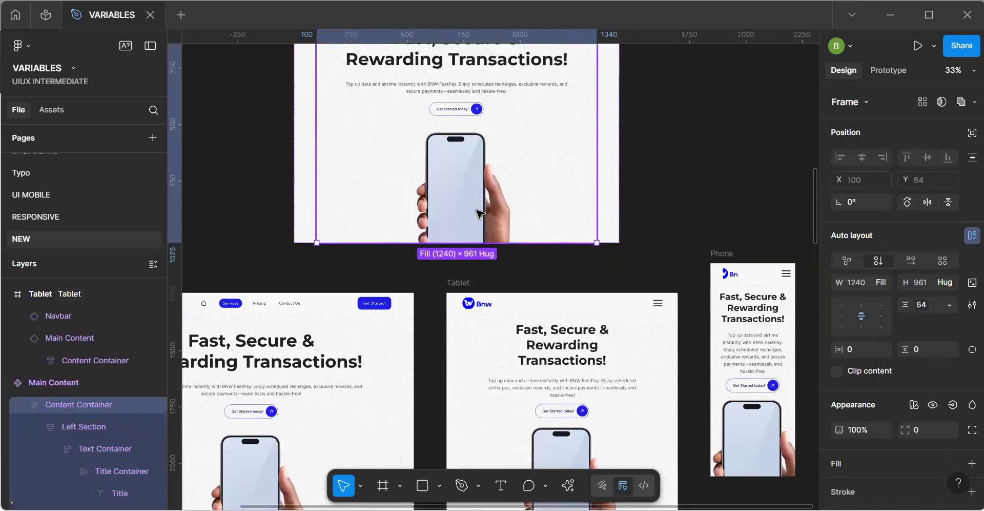
click(479, 213)
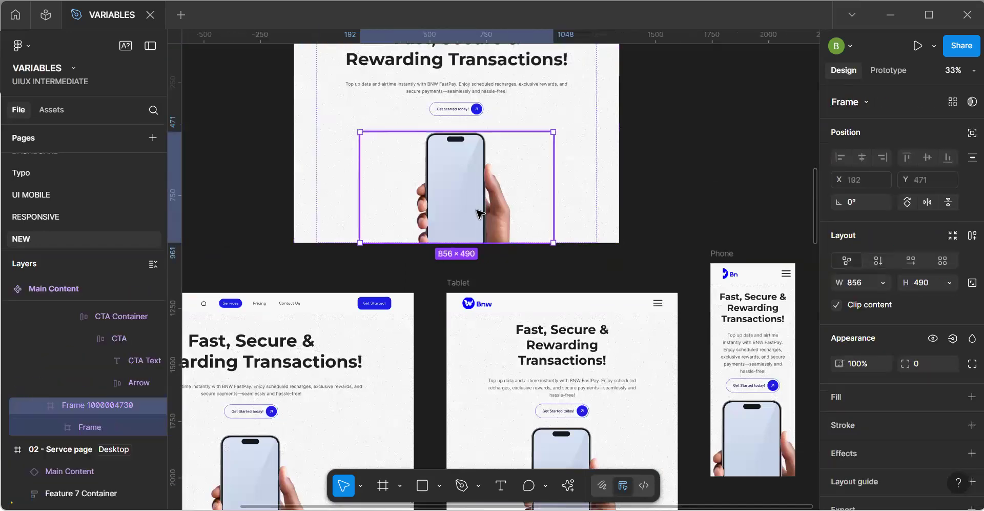
click(478, 213)
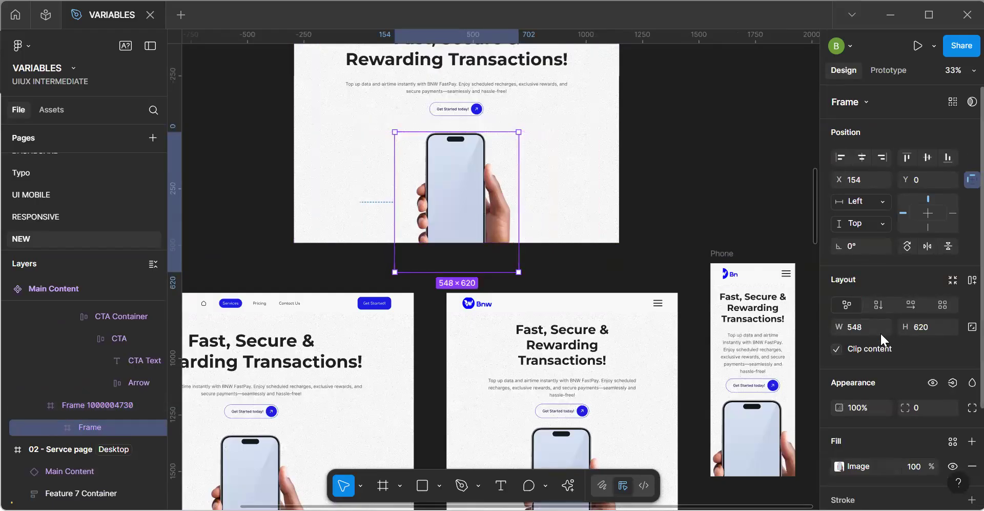
click(732, 194)
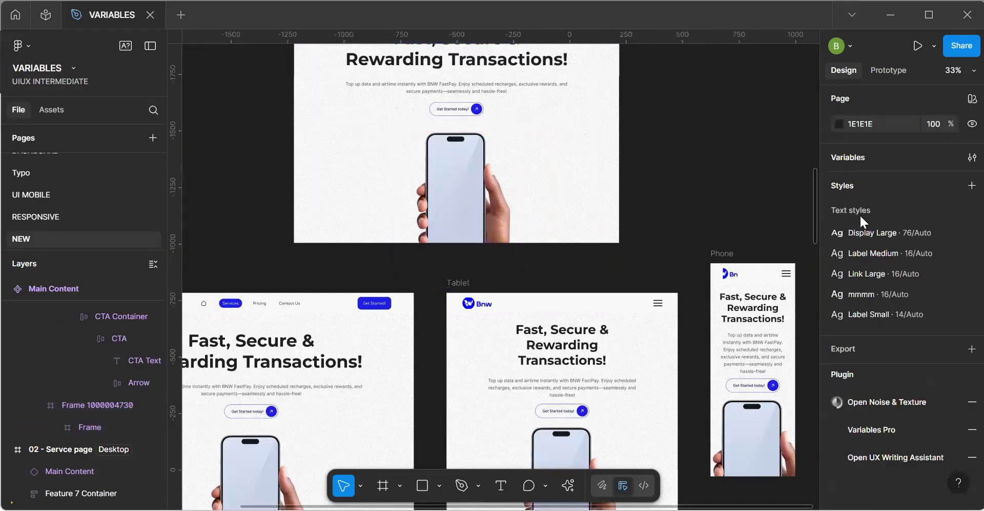
click(497, 211)
click(503, 225)
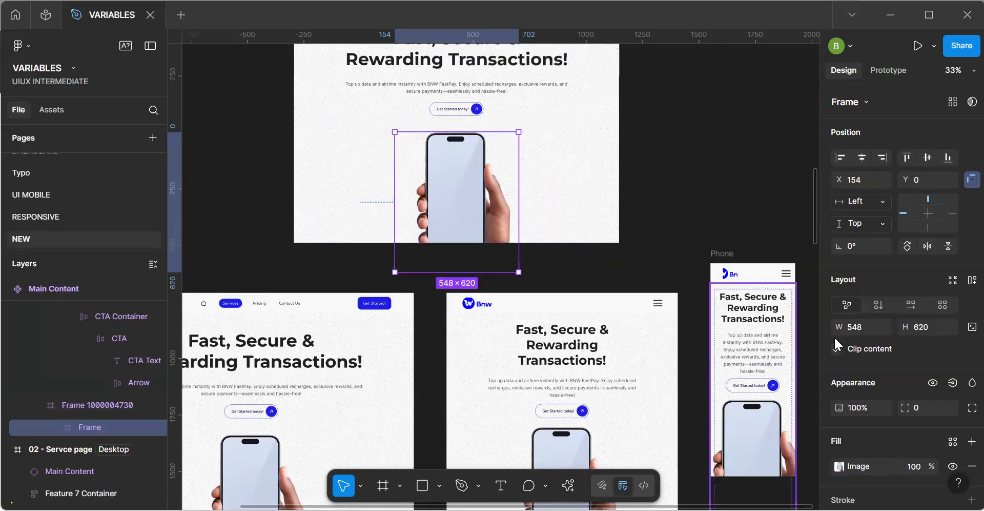
click(861, 327)
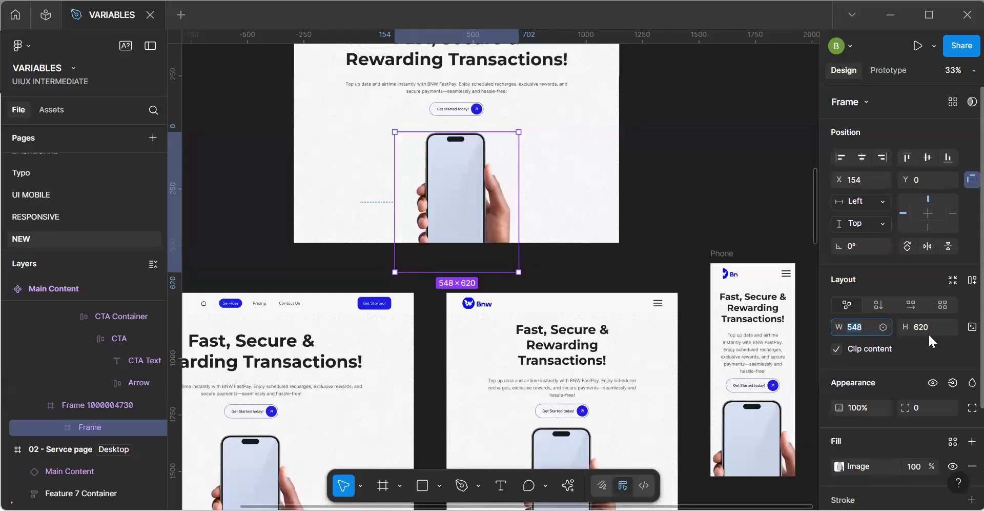
click(715, 213)
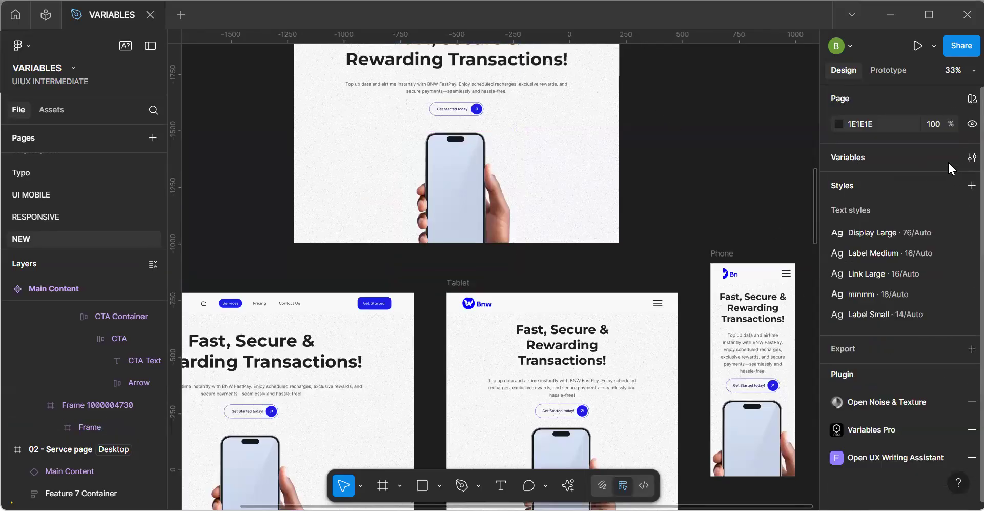
In the Image group of the Responsiveness variables, set the Desktop width to 548 and the Desktop height to 620.
click(970, 157)
key(Escape)
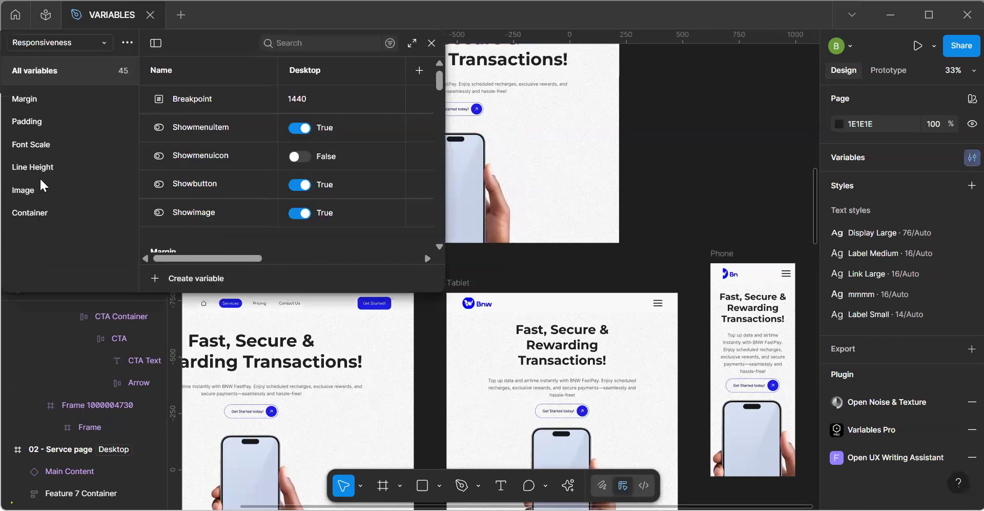
click(39, 177)
click(35, 189)
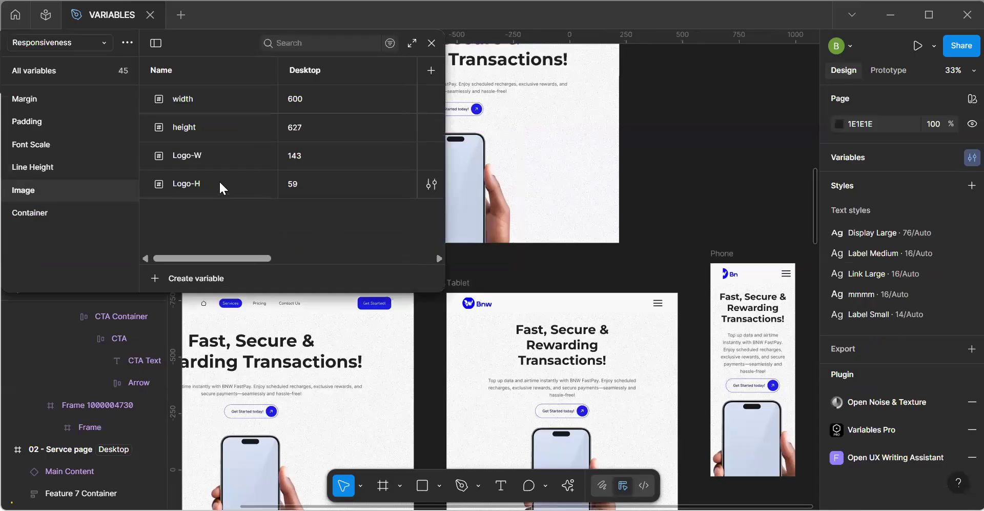
double_click(310, 129)
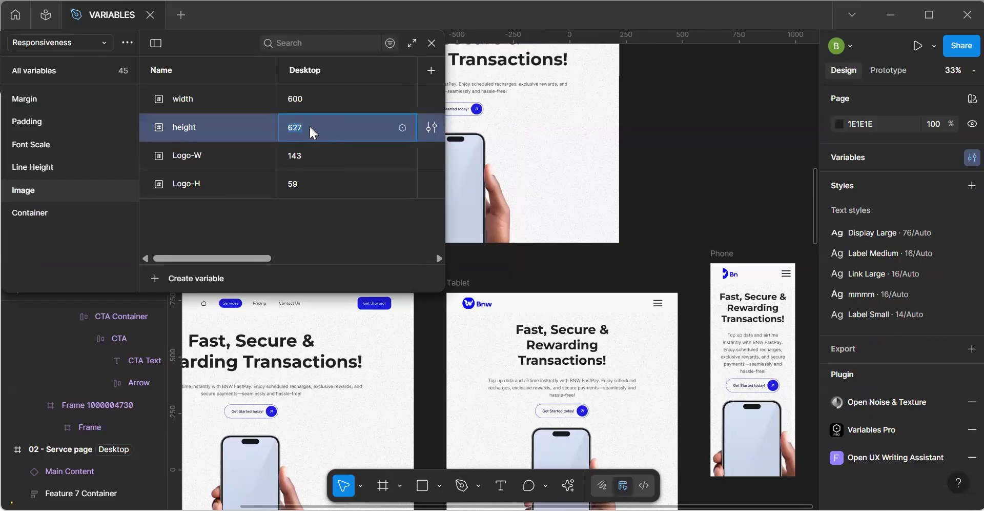
mouse_move(236, 258)
mouse_down()
mouse_move(294, 260)
mouse_move(229, 259)
mouse_up()
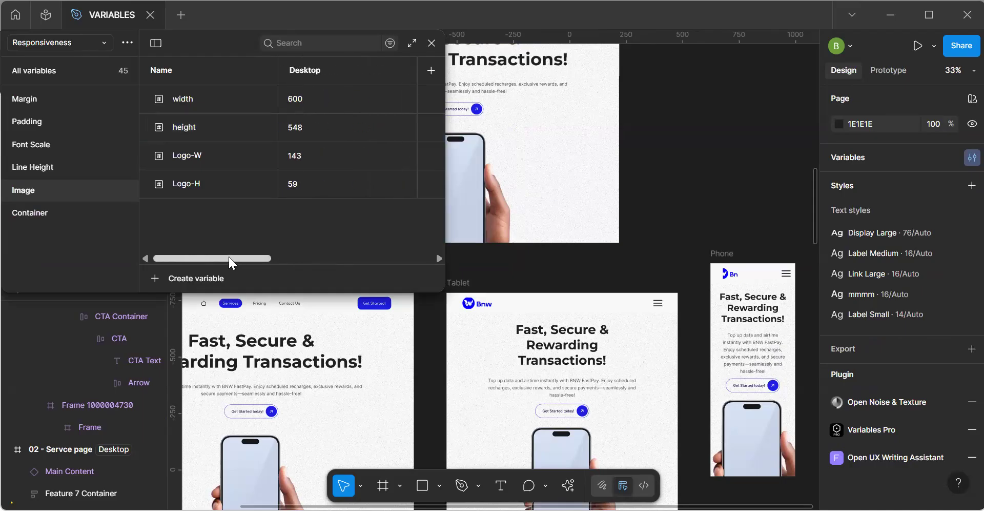
click(324, 108)
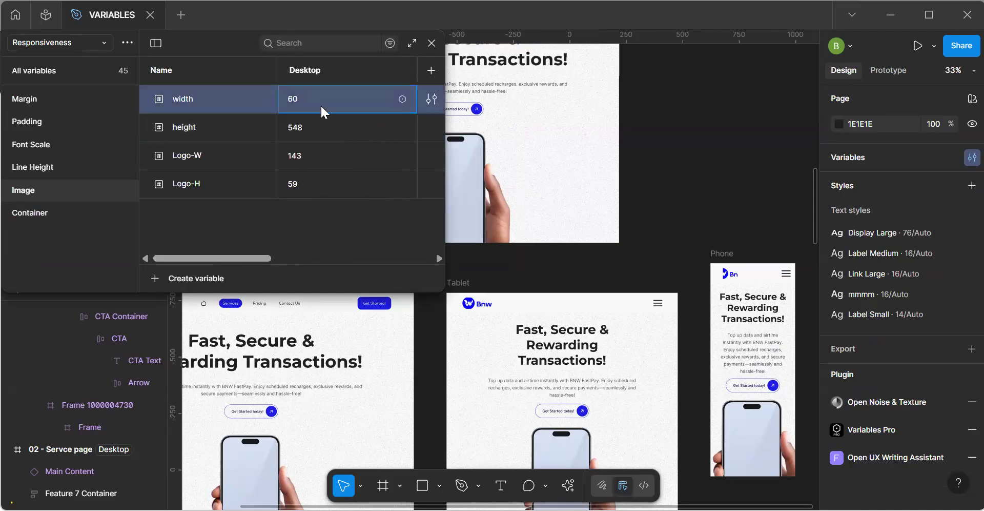
text(548)
click(315, 122)
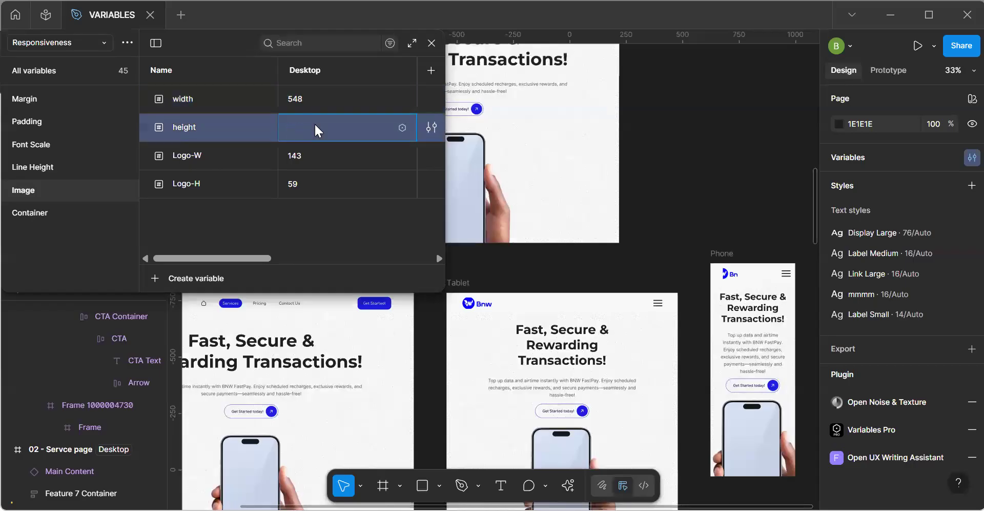
text(620)
Set the Tablet value of the image width variable to 548.
mouse_move(259, 256)
mouse_down()
mouse_move(282, 258)
mouse_move(242, 258)
mouse_move(284, 259)
mouse_move(254, 260)
mouse_move(272, 259)
mouse_up()
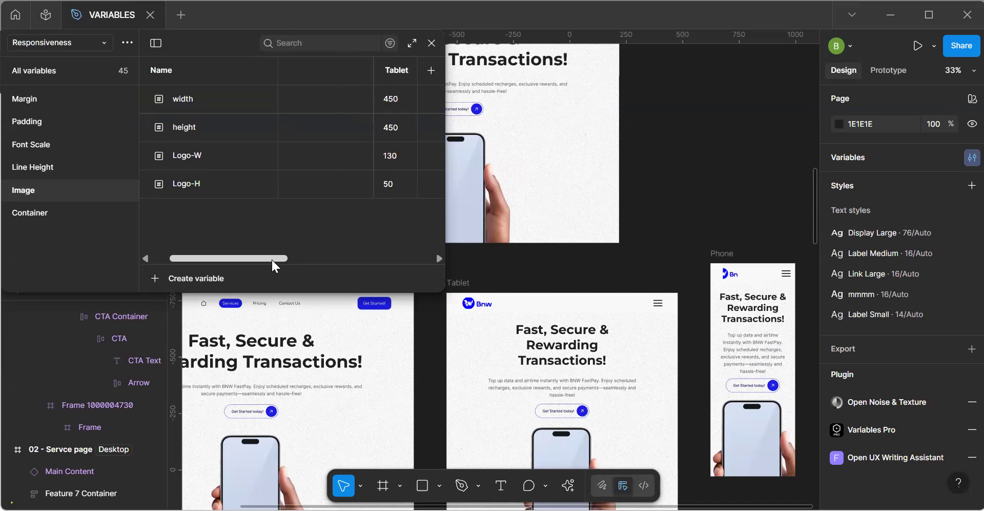
click(404, 100)
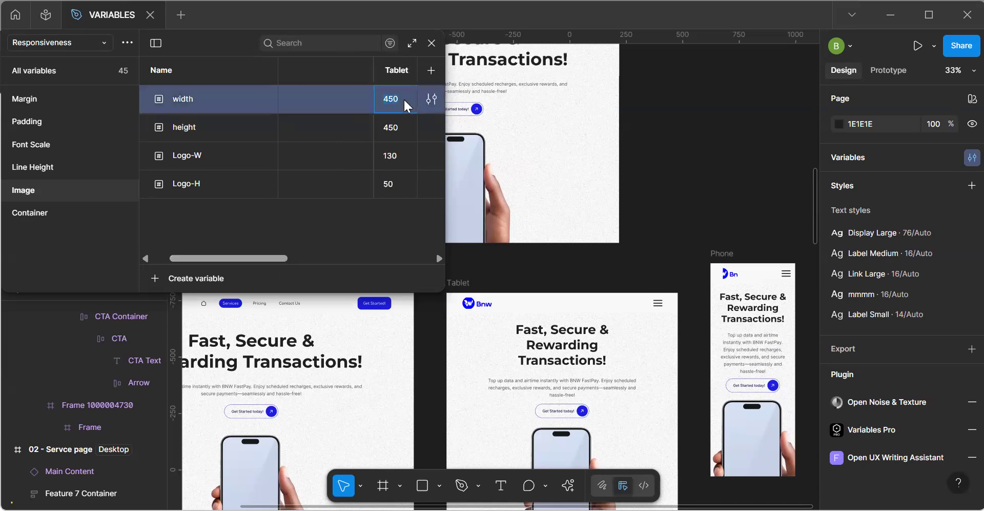
key(BackSpace)
text(548)
Check the phone image in the Tablet frame and enter a new Tablet value for the image height variable.
click(402, 134)
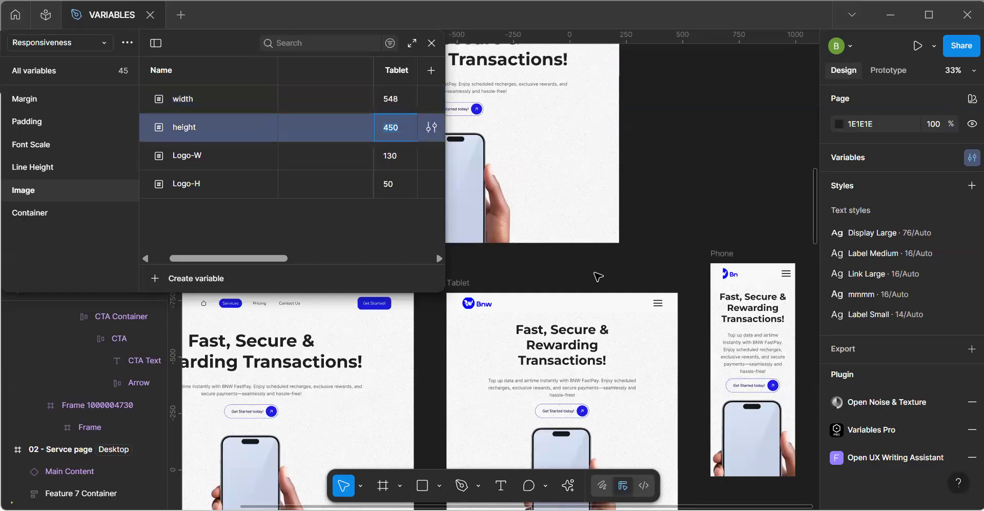
text(h)
key(BackSpace)
key(Escape)
key(space)
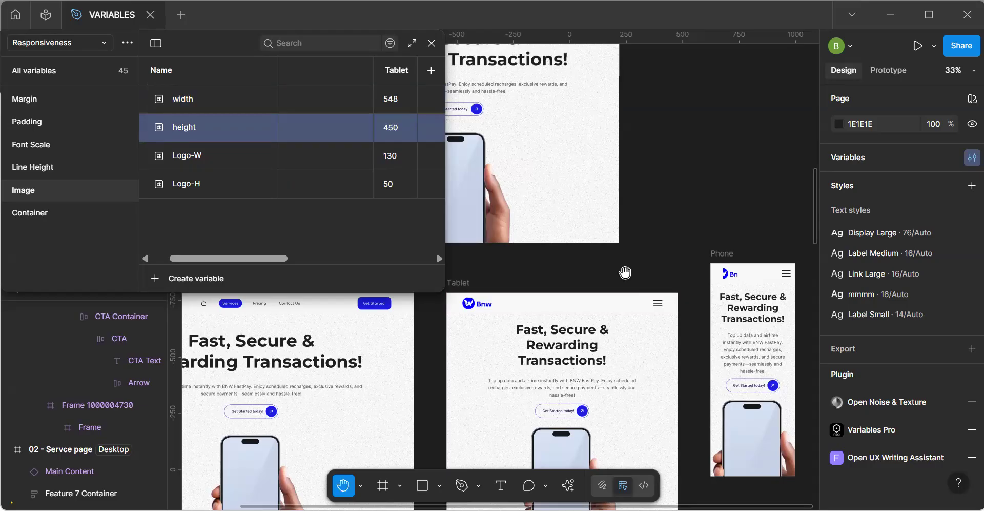
drag(629, 329, 630, 233)
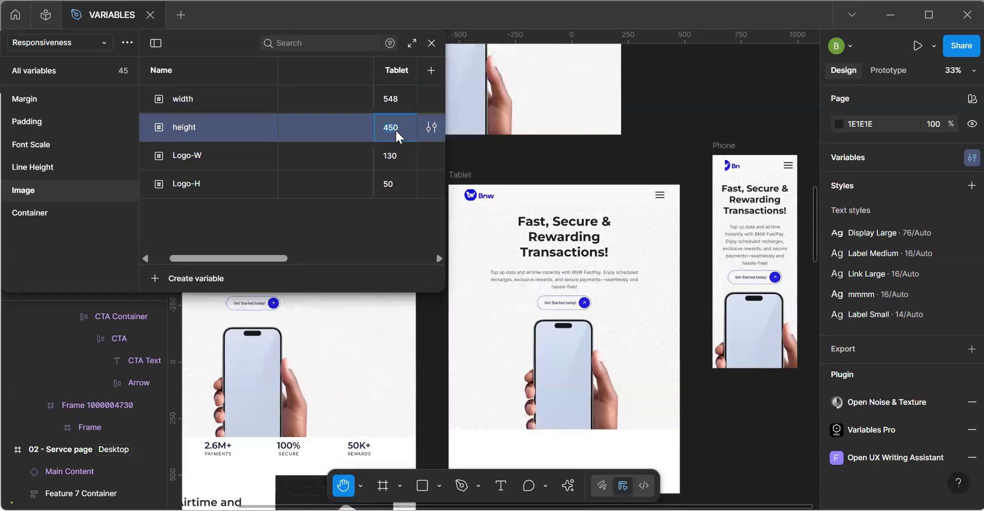
text(620)
Open the Mobile value of the image width variable for editing.
drag(290, 257, 335, 257)
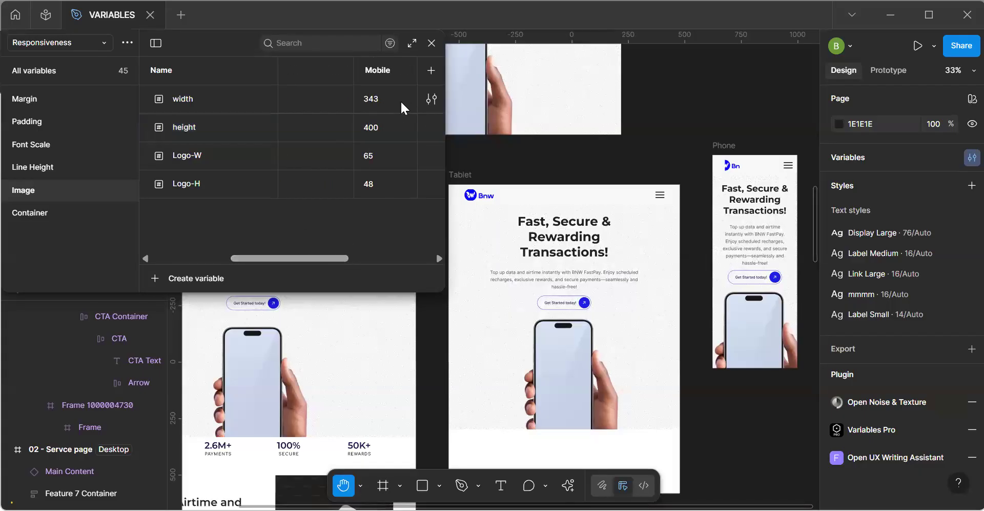
click(386, 98)
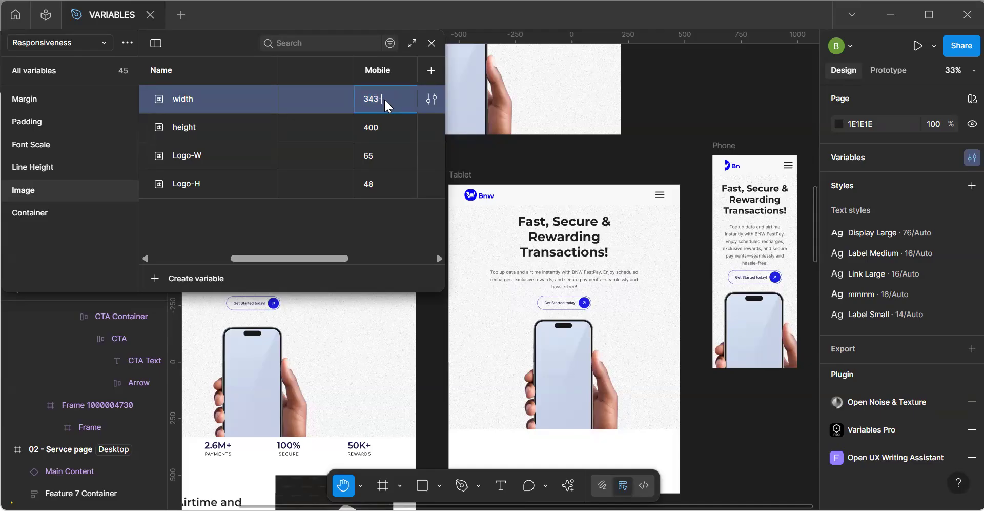
In the Image variables, finish the Mobile width as 311 and set the Mobile height to 620.
double_click(383, 127)
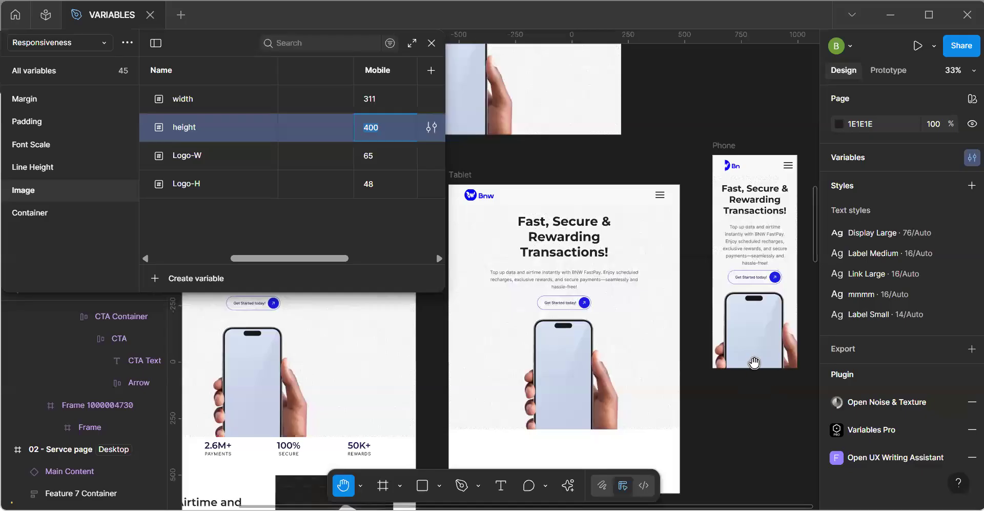
text(620)
key(Return)
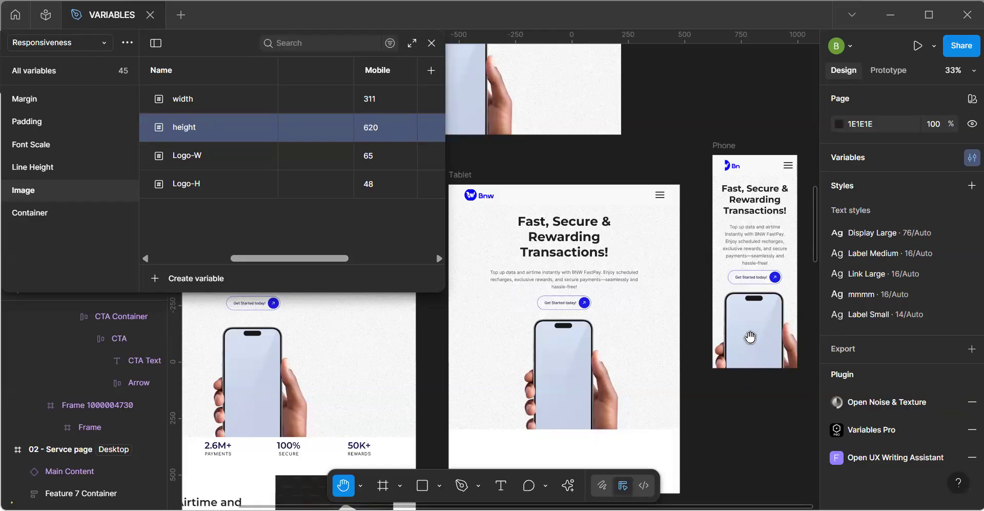
Close the variables table and apply the Image width variable to the phone image frame's width in the Main Content component.
scroll(709, 326, down, 1)
drag(709, 325, 680, 346)
click(431, 44)
drag(466, 176, 506, 301)
click(503, 184)
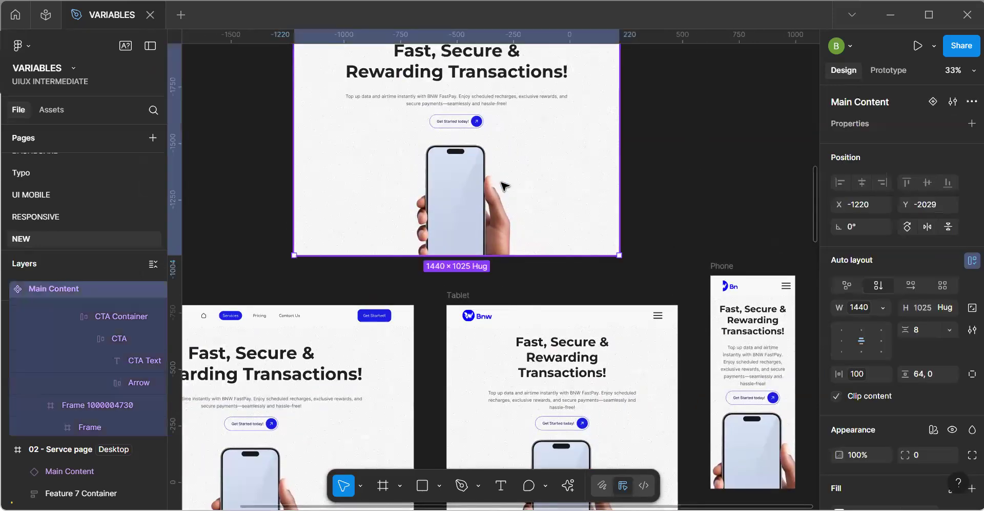
click(501, 203)
click(491, 203)
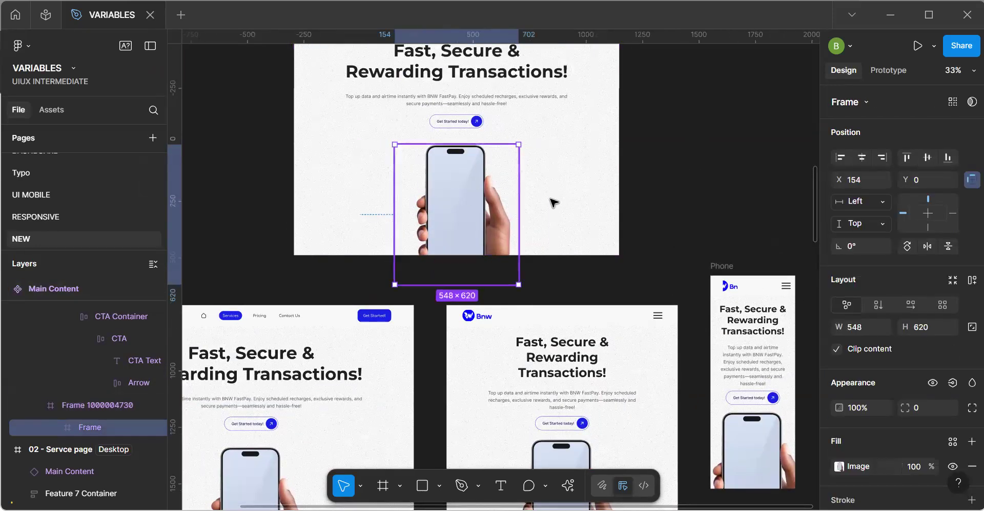
click(883, 327)
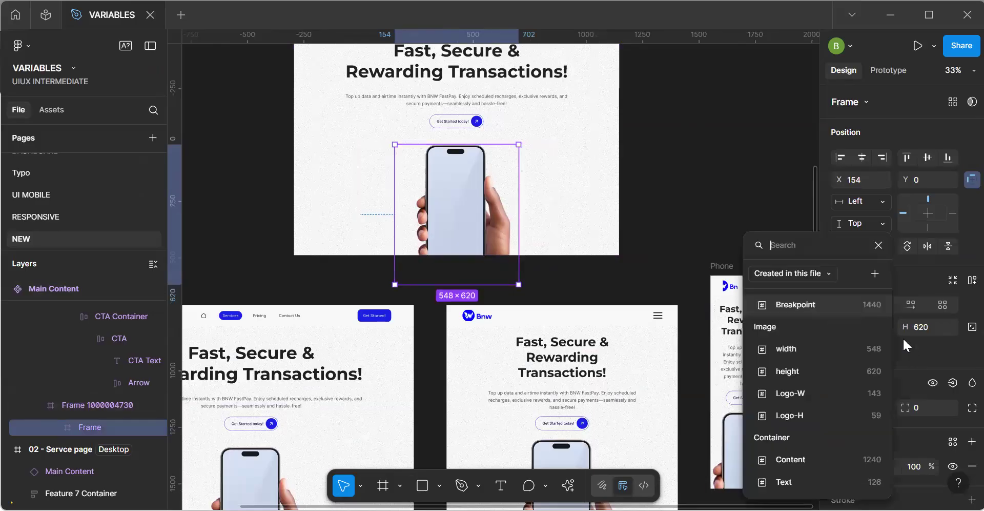
click(838, 352)
Apply the Image height variable to the phone image frame's height and deselect the frame.
click(939, 326)
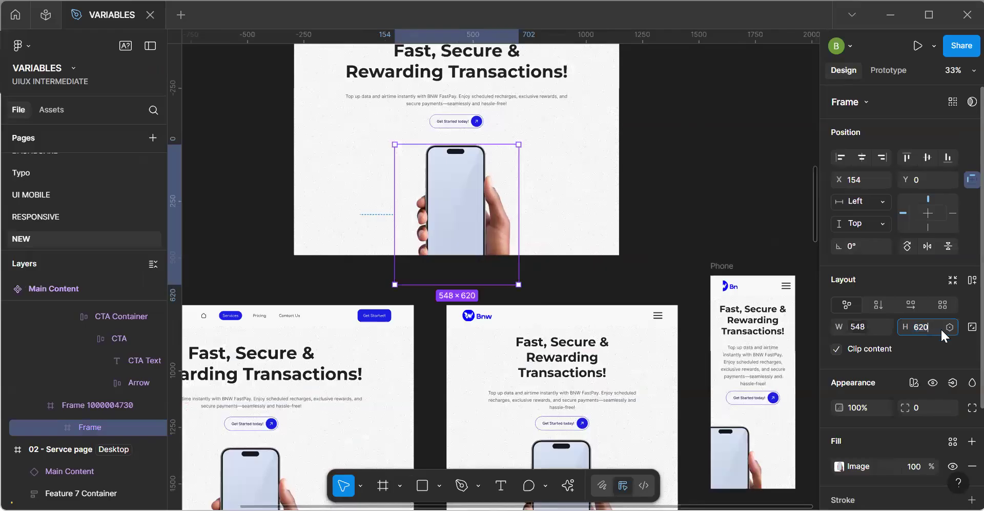
click(948, 327)
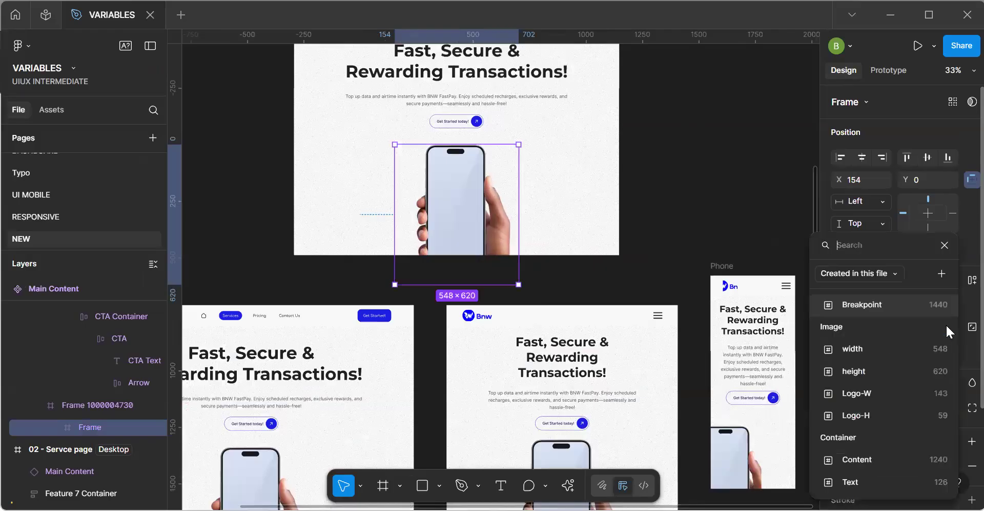
click(853, 374)
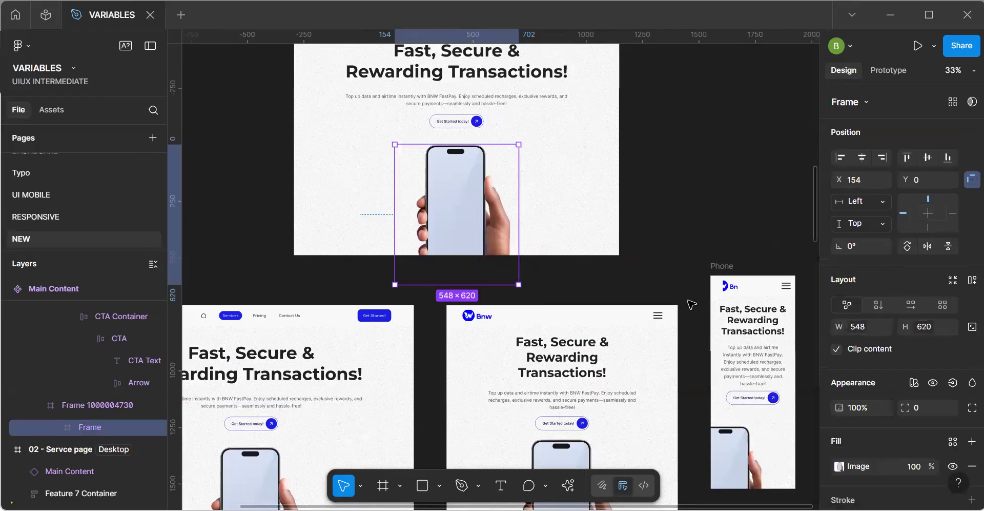
click(692, 308)
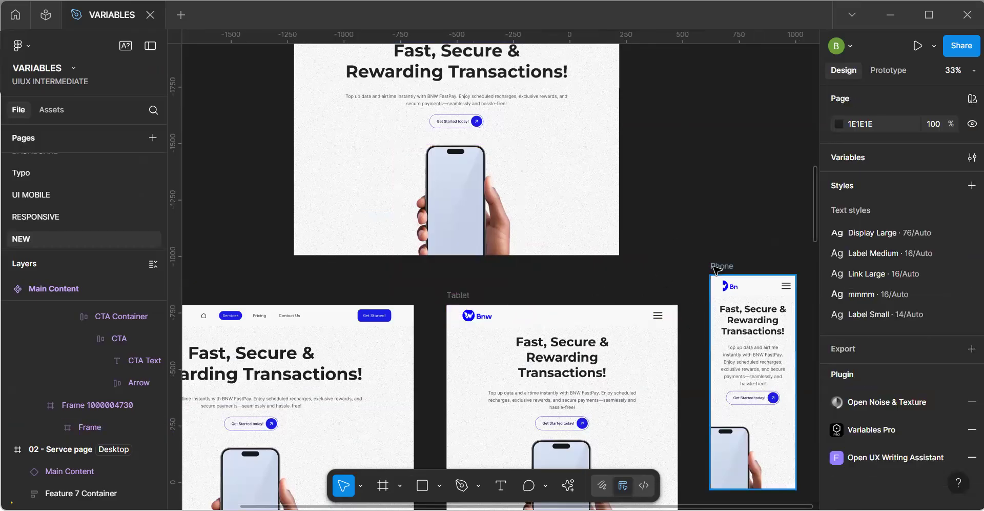
Try constraints on the component's phone image frame: horizontal Center, horizontal Right, and vertical Center.
key(space)
drag(645, 293, 552, 189)
drag(600, 252, 601, 252)
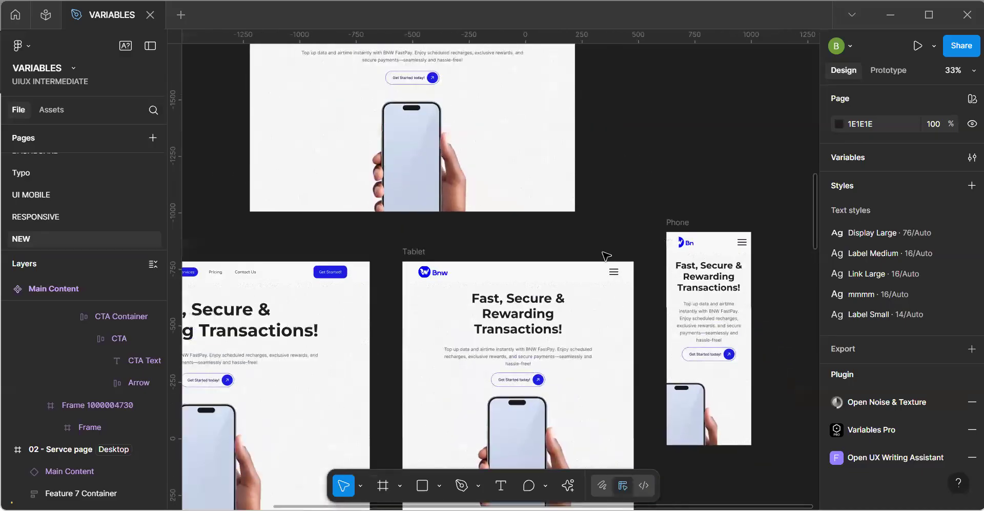
double_click(450, 184)
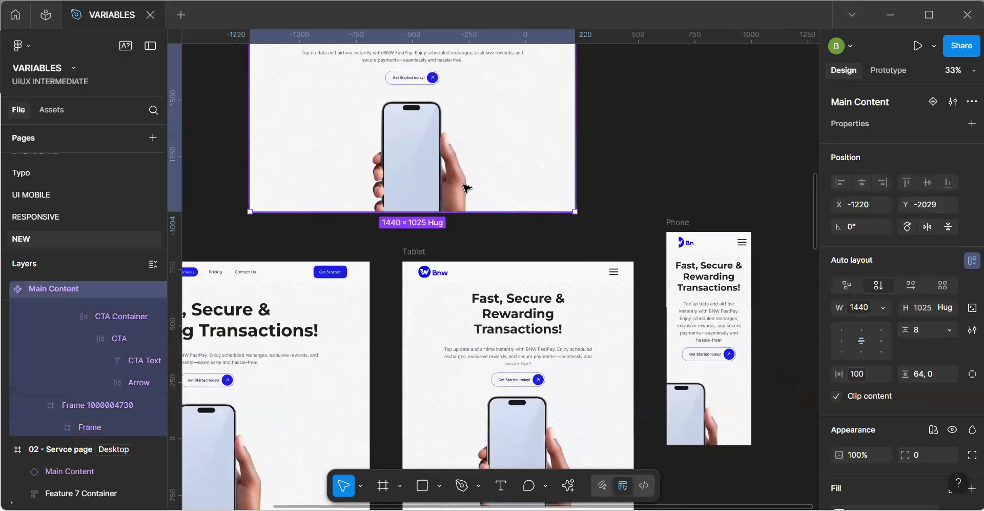
double_click(448, 185)
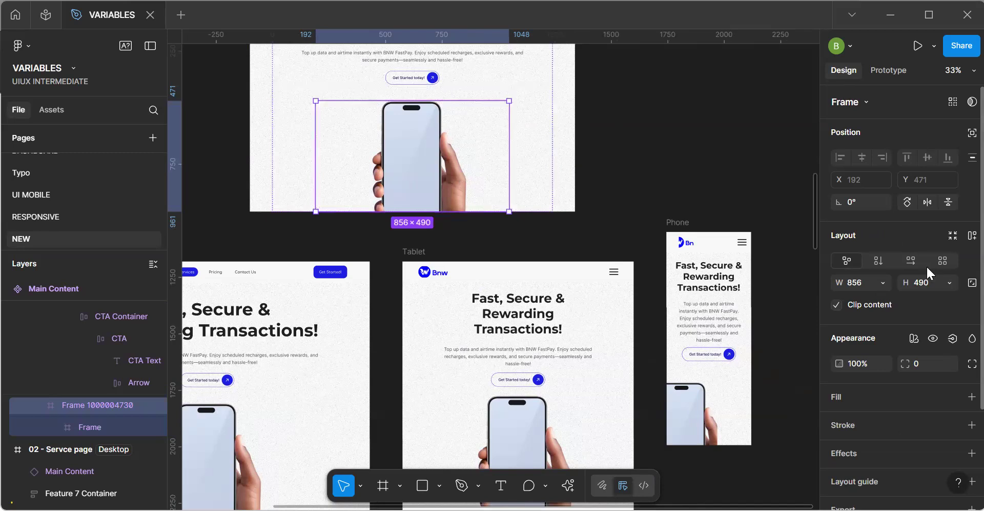
click(432, 165)
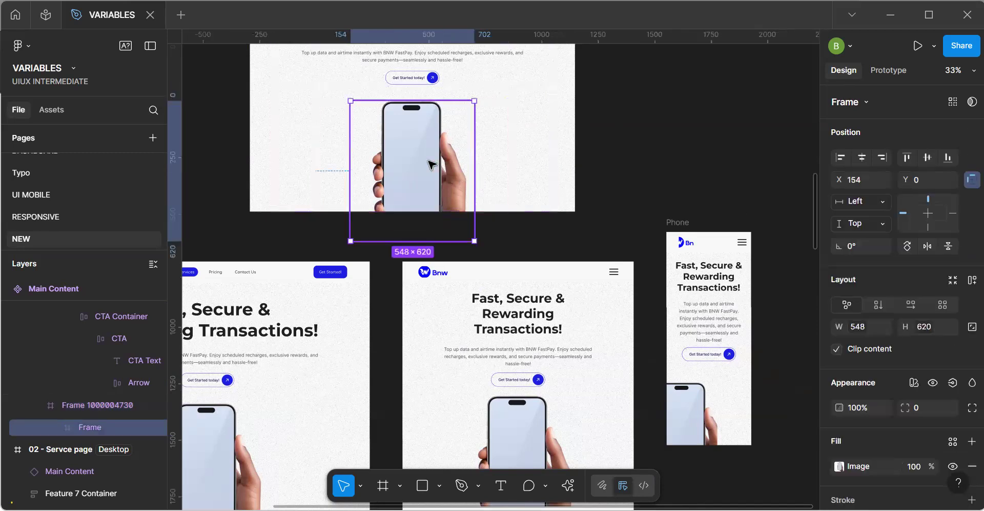
click(874, 200)
click(872, 250)
click(881, 205)
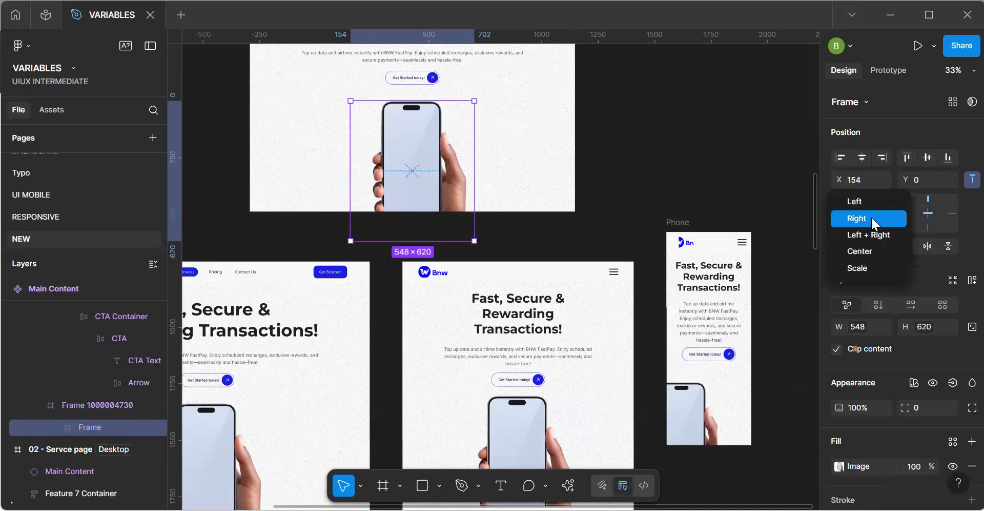
click(871, 216)
click(878, 224)
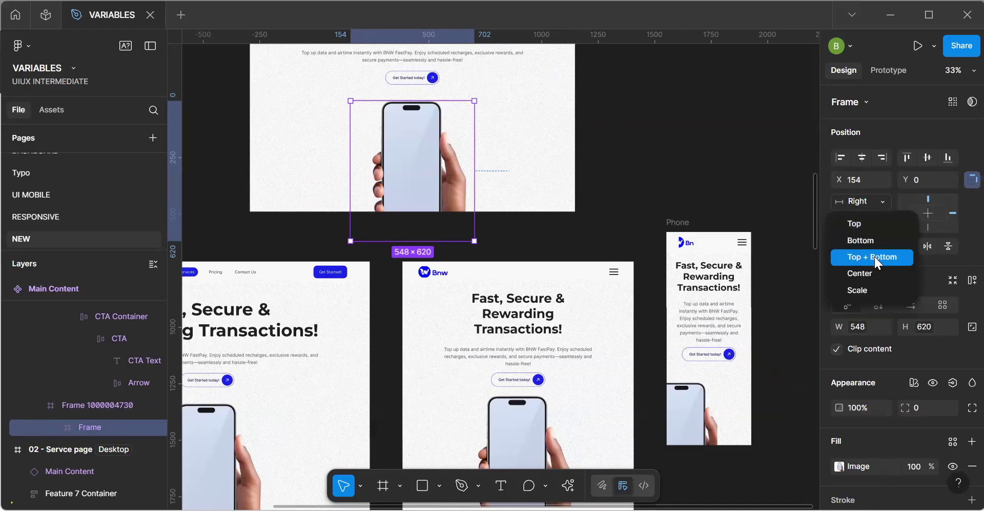
click(871, 270)
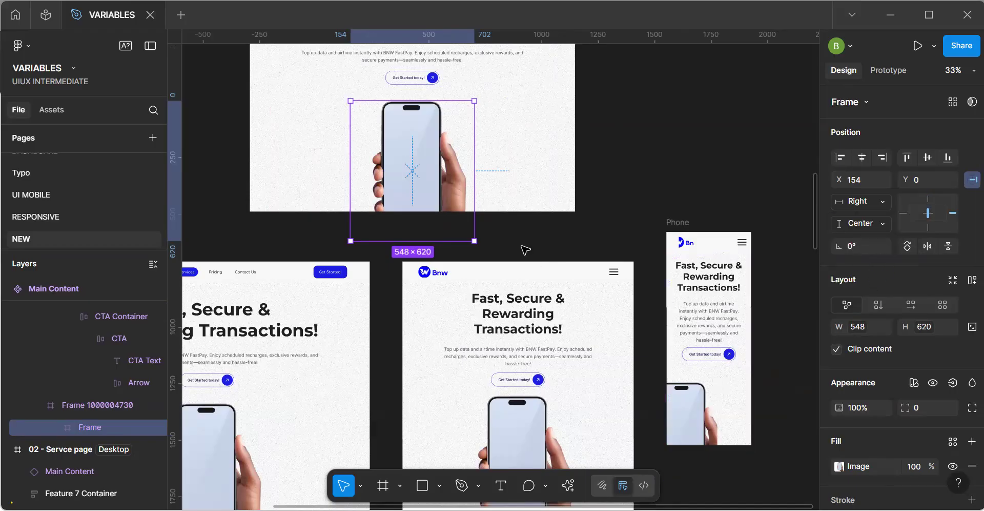
Add auto layout to the phone image frame in the Main Content component.
key(shift+a)
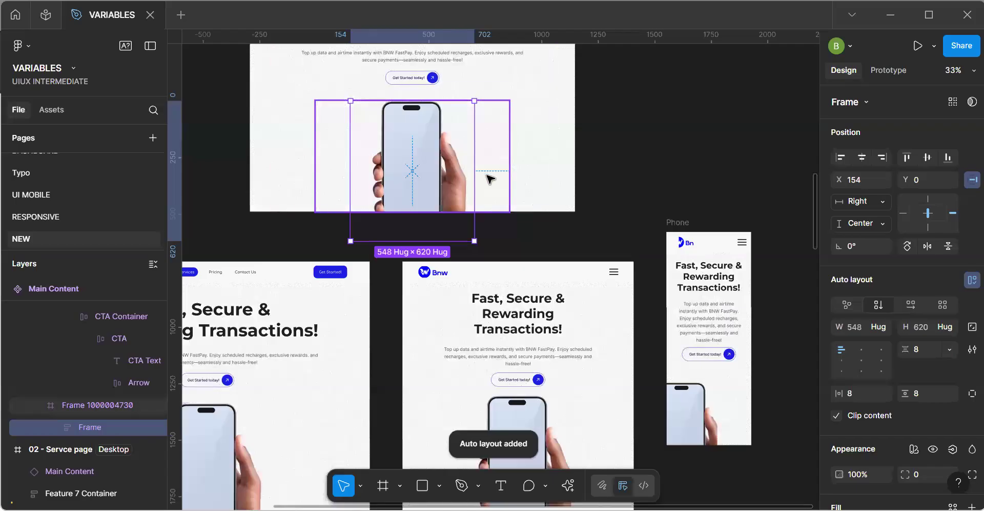
click(879, 327)
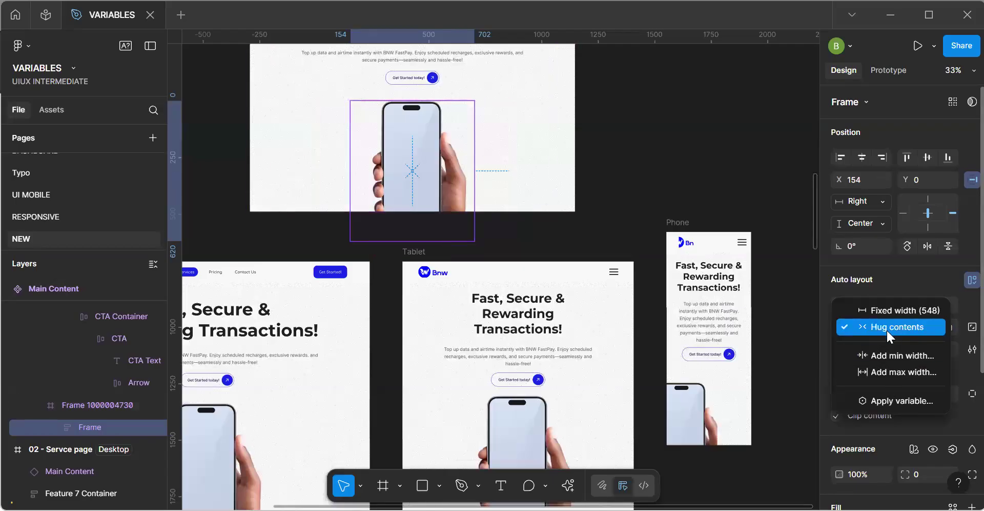
click(491, 179)
click(480, 182)
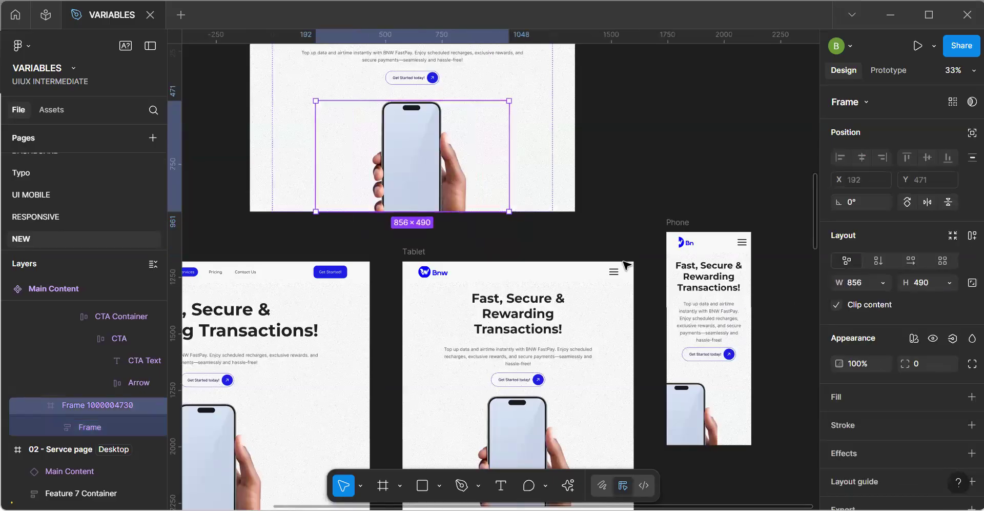
Try Left + Right and Center as the phone image frame's horizontal constraint.
click(430, 180)
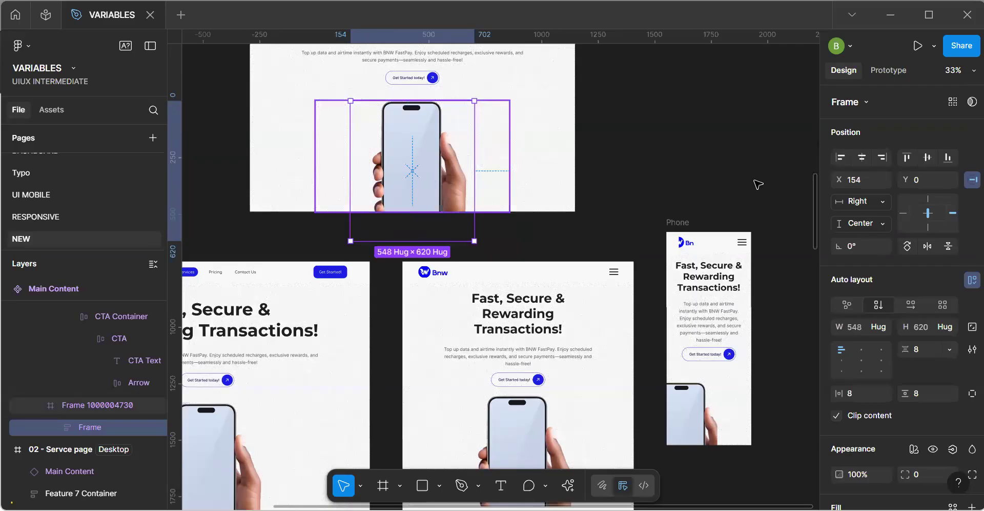
click(864, 201)
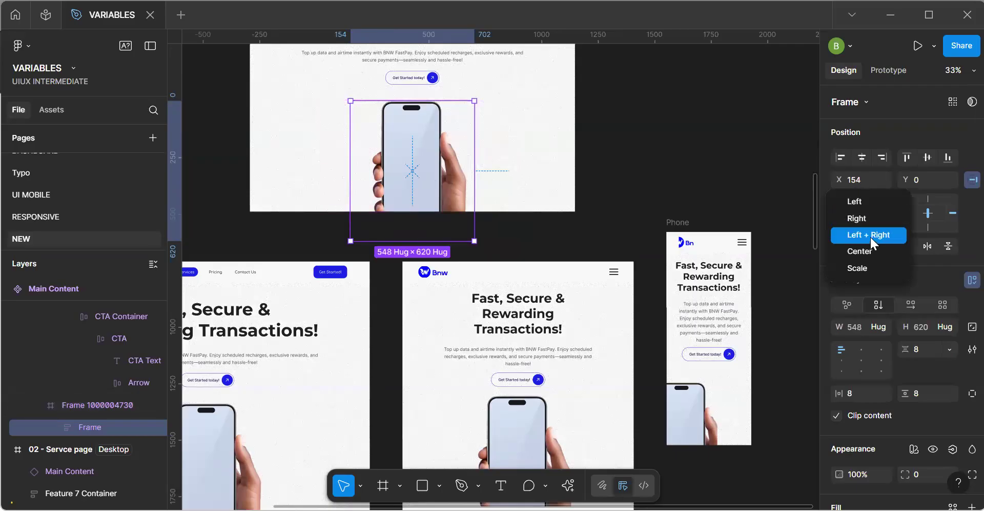
click(870, 236)
click(866, 200)
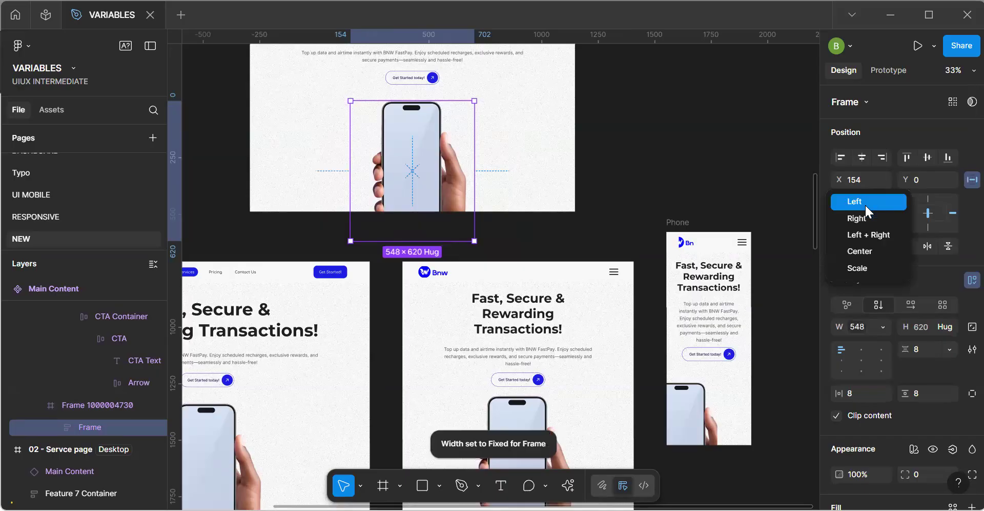
click(868, 251)
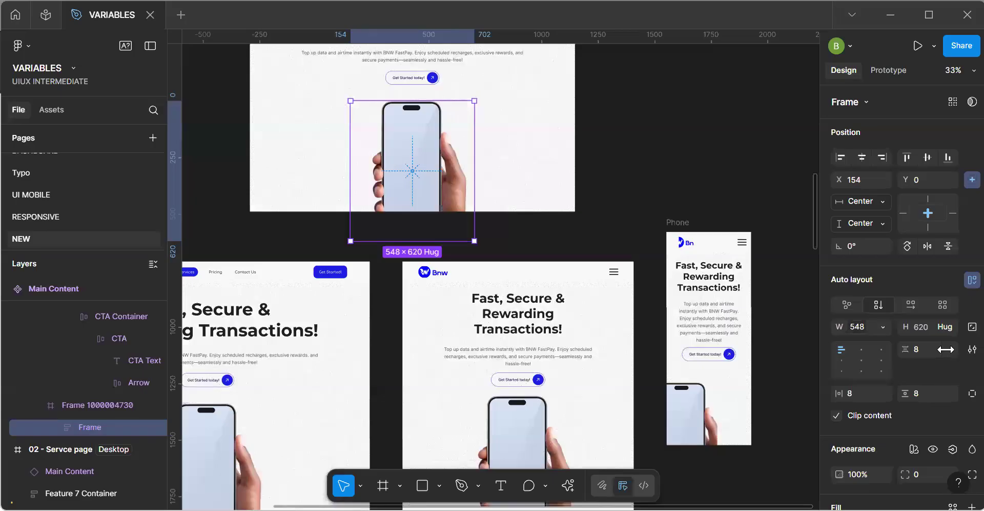
Set both the horizontal and vertical constraints of the phone image frame to Scale.
click(878, 205)
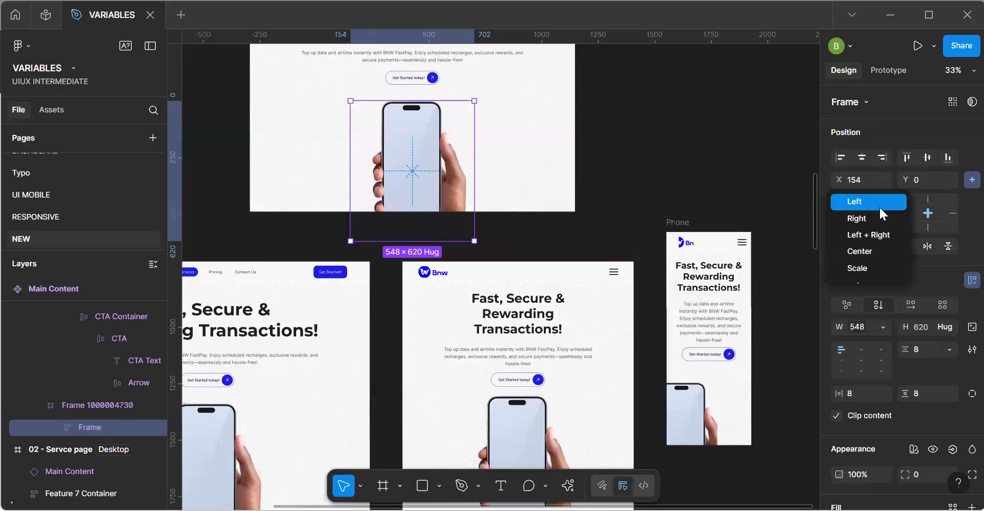
click(875, 265)
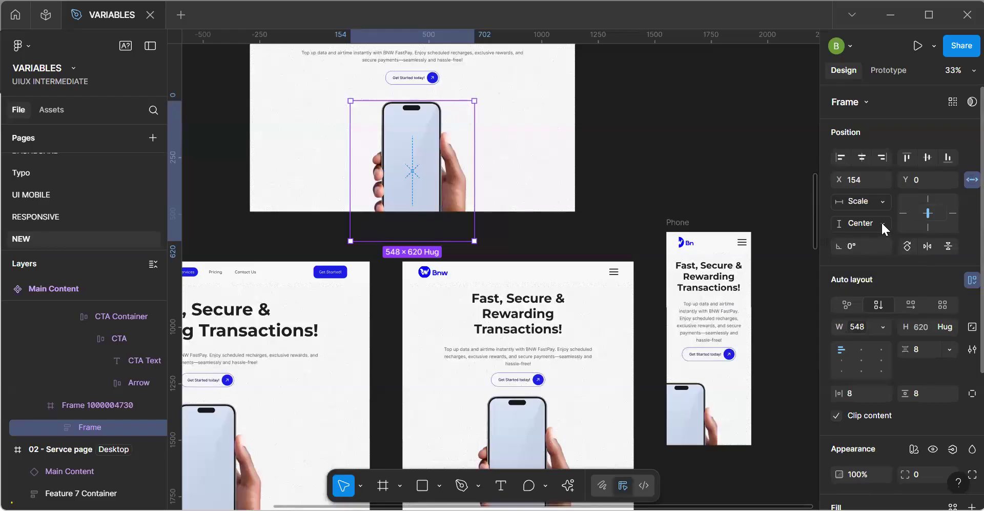
click(881, 222)
click(883, 287)
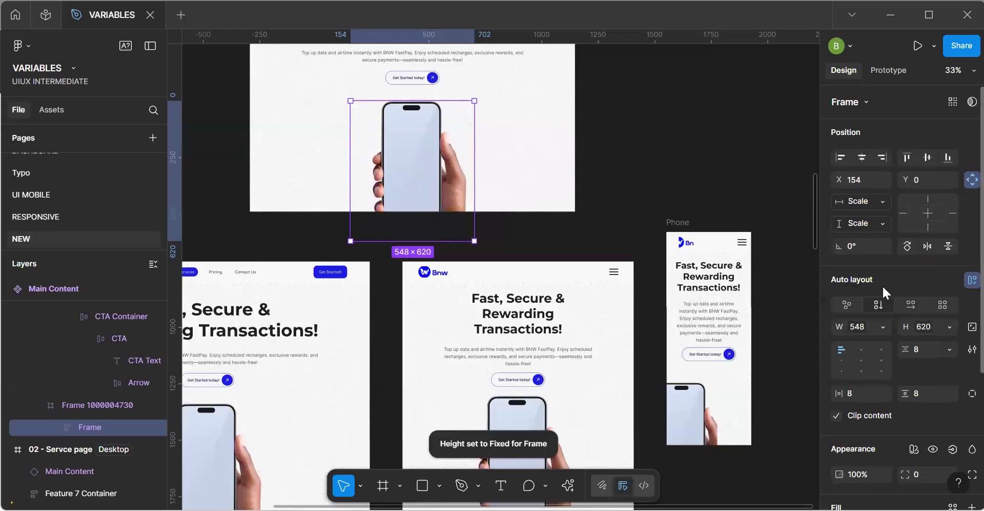
Set the auto layout alignment of the component's phone image frame to top center.
click(698, 410)
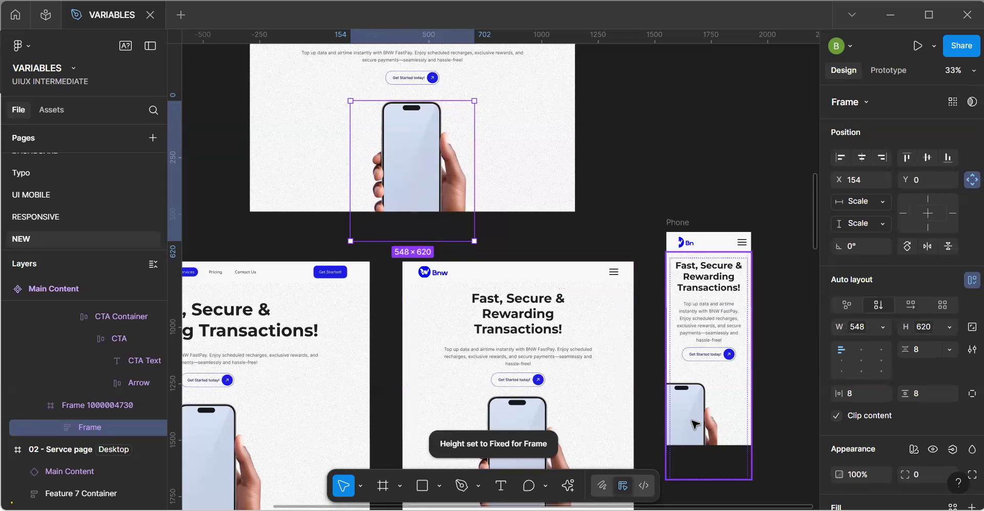
click(424, 153)
click(423, 152)
click(423, 152)
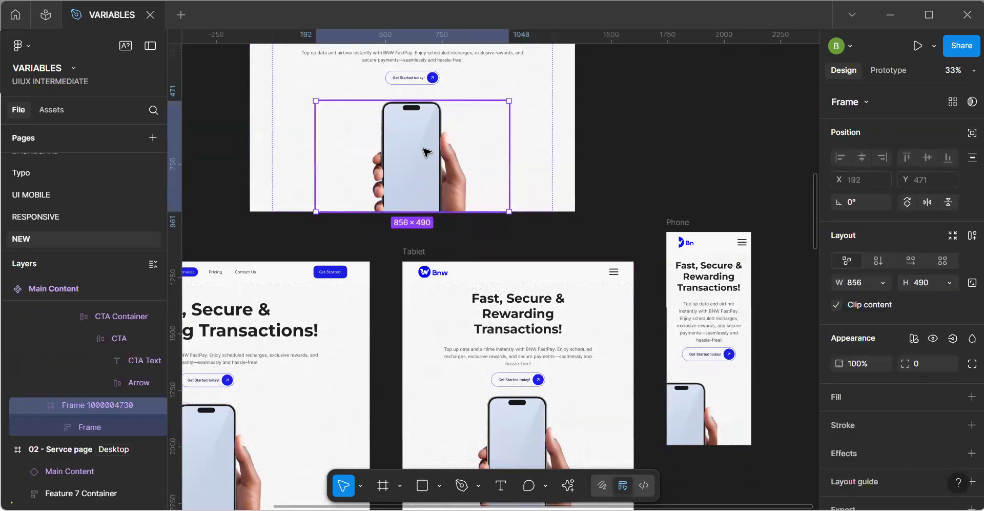
click(862, 359)
click(860, 350)
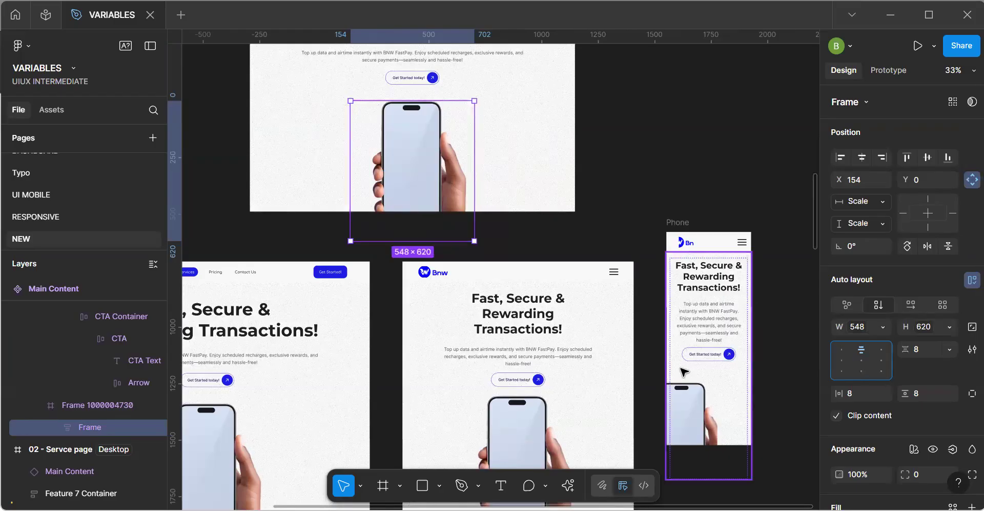
Check the image container in the Phone frame, set its width in the Main Content component to Fill container, and reselect the image frame inside.
click(696, 281)
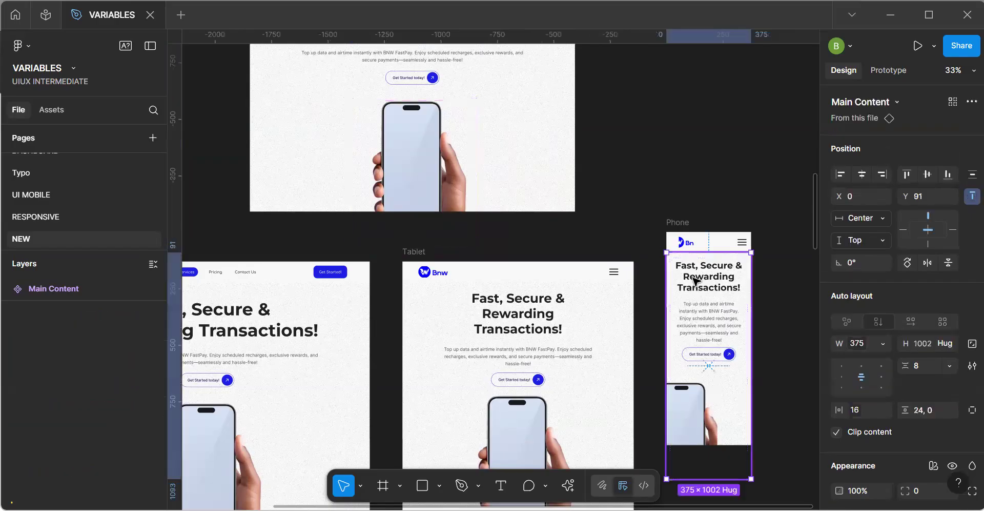
click(724, 397)
click(723, 396)
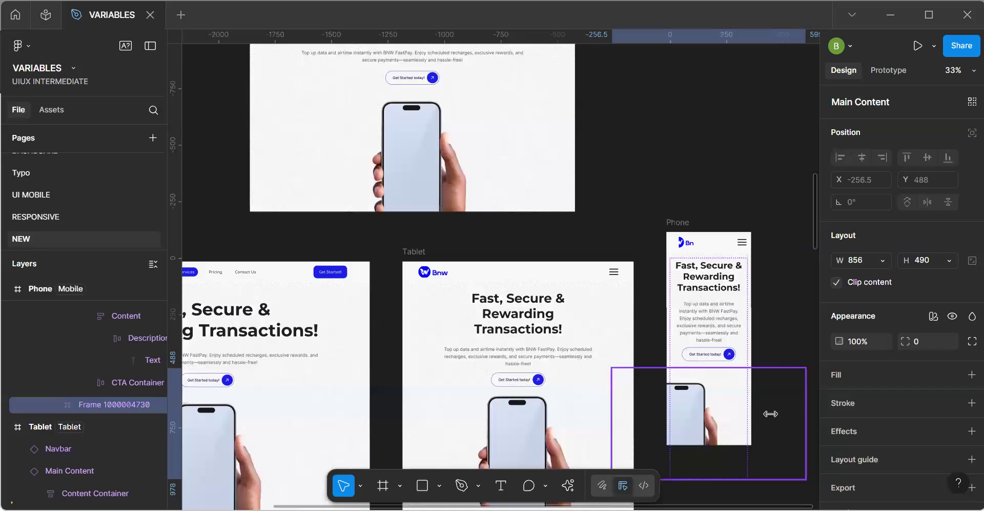
click(394, 167)
double_click(394, 167)
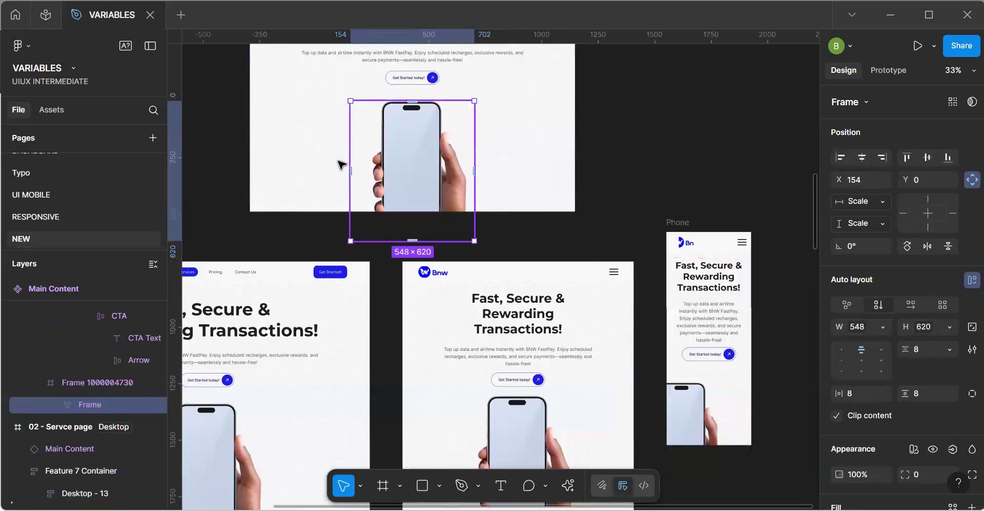
key(Escape)
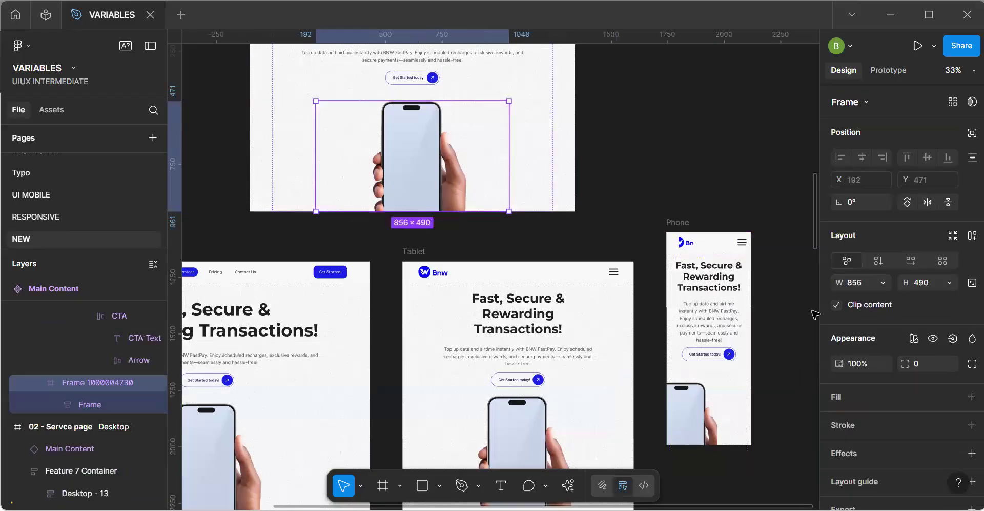
click(881, 278)
click(885, 299)
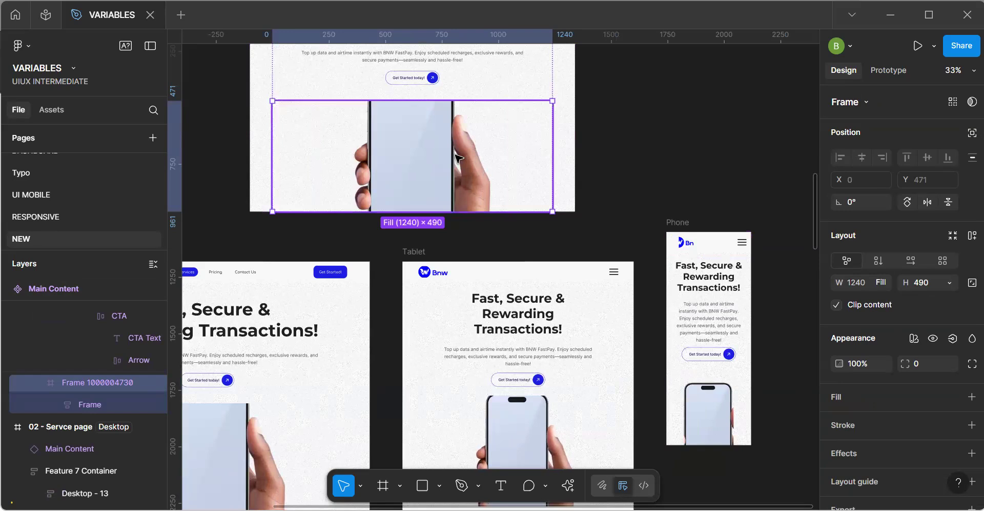
double_click(415, 154)
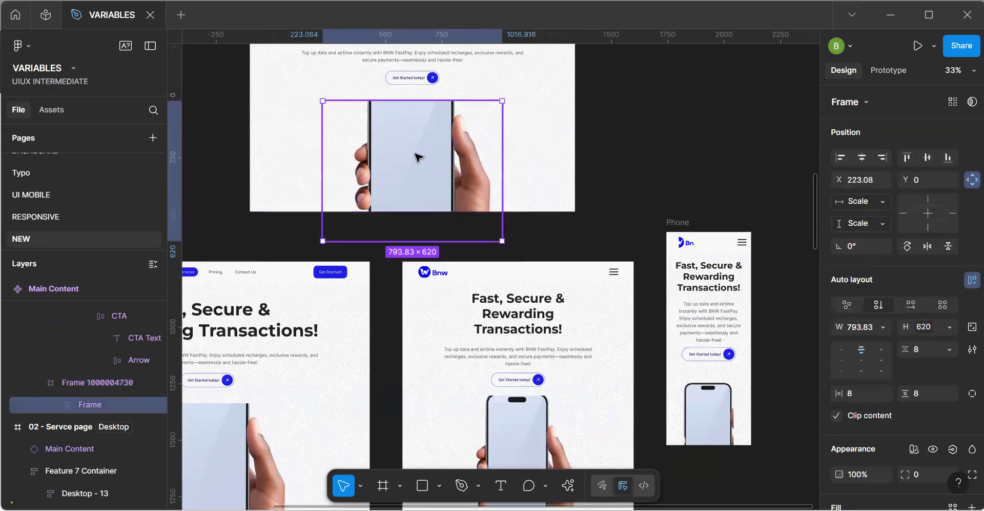
Remove auto layout from the component's phone image frame and turn off Clip content for it.
drag(415, 165, 420, 168)
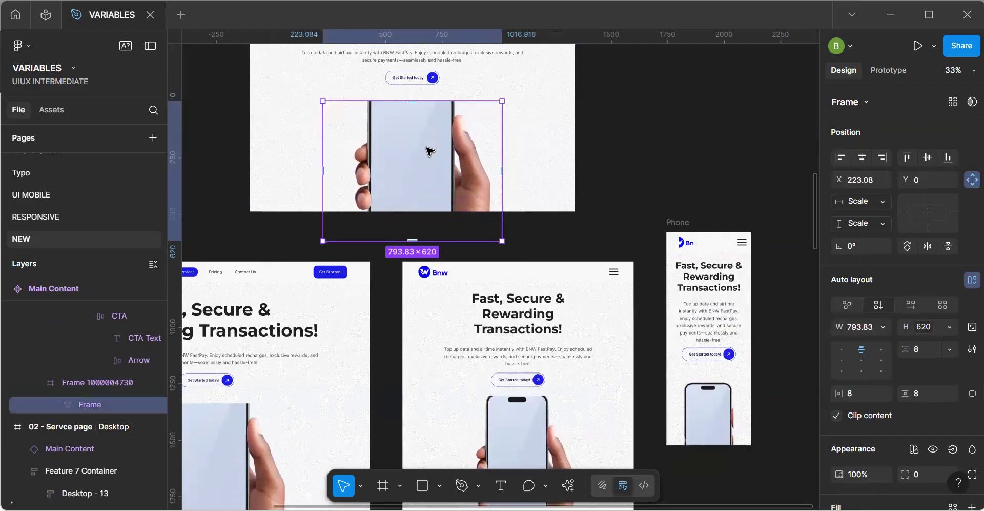
key(Delete)
key(ctrl+z)
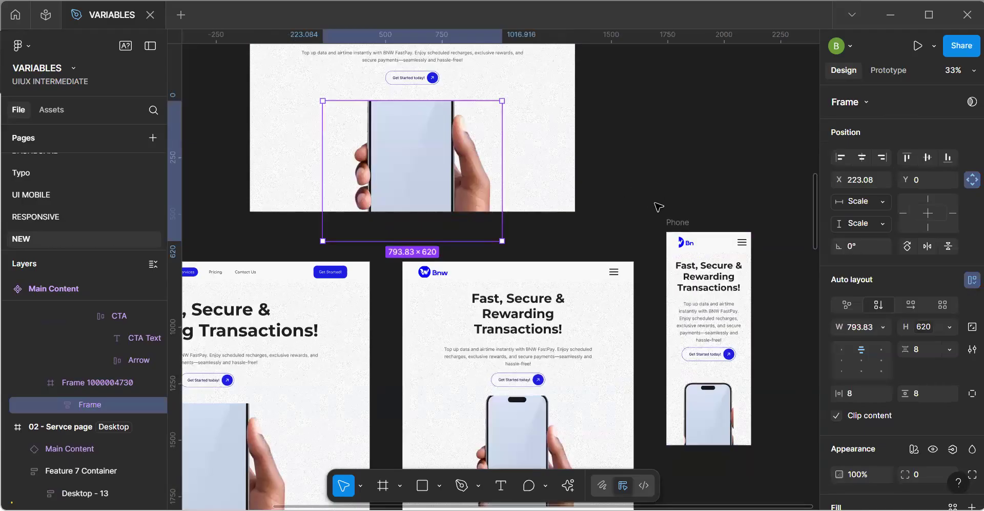
click(972, 279)
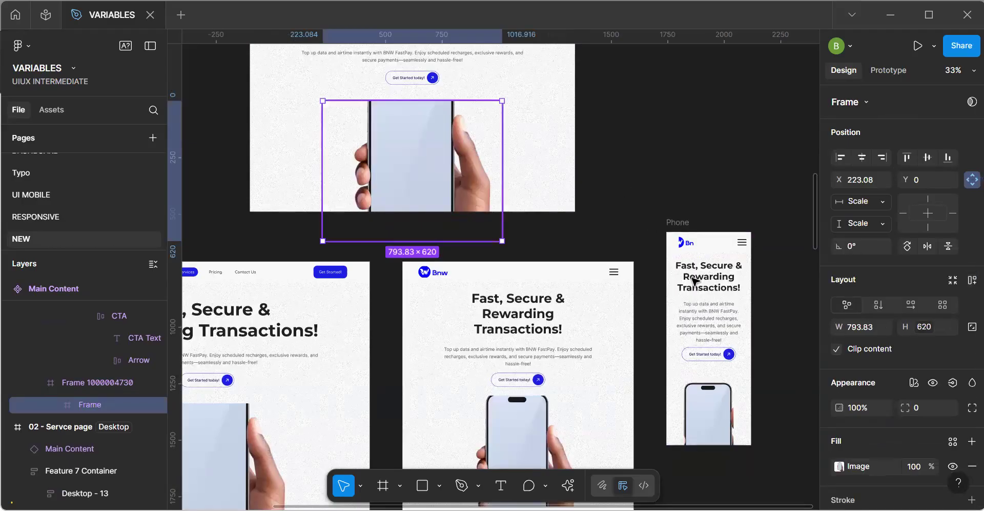
click(836, 349)
Shift the phone image frame down to Y 42, then extend its upper edge to make it 722 high.
key(Down)
key(Down)
key(Down)
key(Down)
key(Down)
key(Down)
key(Down)
key(Down)
key(Down)
key(Down)
key(Down)
key(Down)
key(Down)
key(Down)
key(Down)
key(Down)
key(Down)
key(Down)
key(Down)
key(Down)
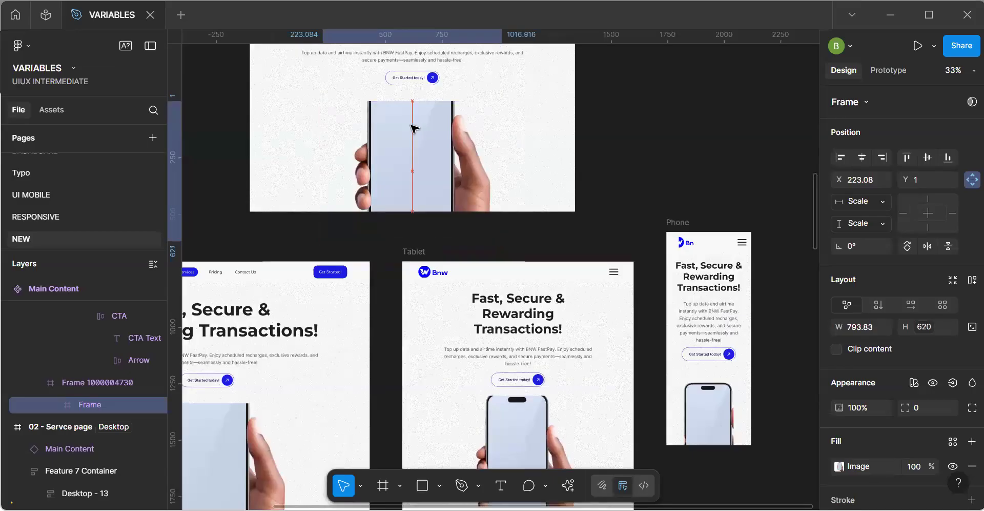
key(Down)
key(Down)
key(Down)
key(Down)
key(Down)
key(Down)
key(Down)
key(Down)
key(Down)
key(Down)
key(Down)
key(Down)
key(Down)
key(Down)
key(Down)
key(Down)
key(Down)
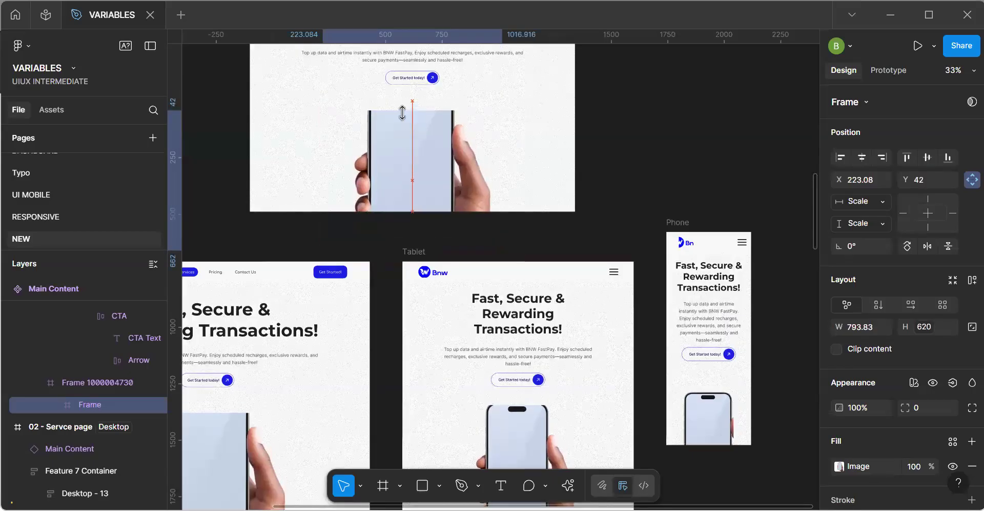
drag(401, 112, 404, 87)
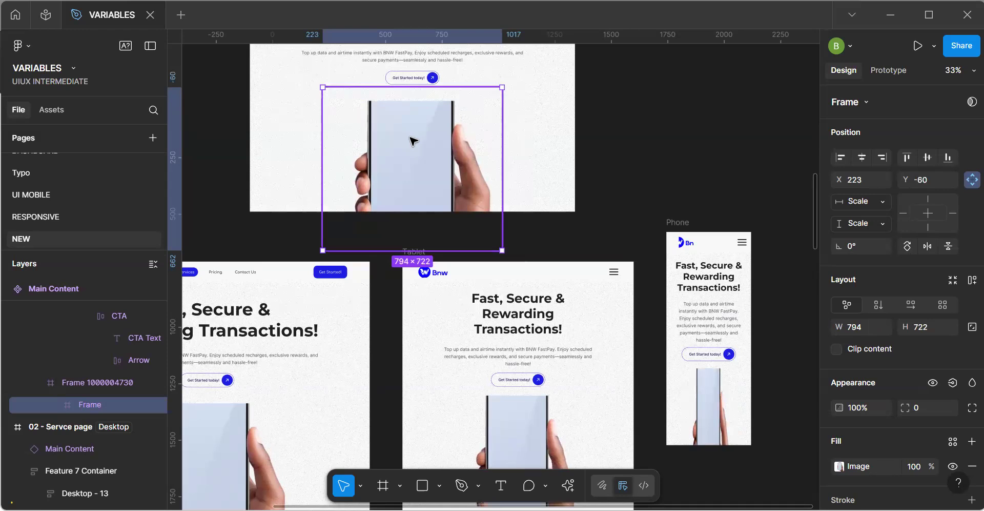
Extend the phone image frame upward to a height of 822 and position it at Y -43.
key(shift+Down)
key(shift+Down)
key(shift+Down)
key(shift+Down)
key(shift+Down)
key(shift+Down)
key(shift+Down)
key(shift+Down)
key(shift+Down)
key(shift+Down)
key(shift+Down)
key(shift+Down)
key(shift+Down)
key(shift+Down)
key(shift+Down)
key(shift+Down)
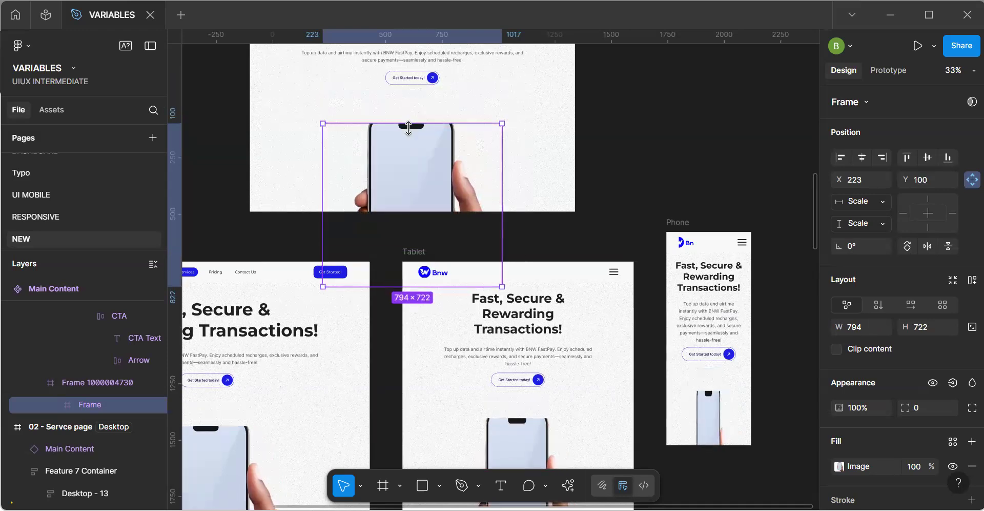
drag(411, 123, 410, 100)
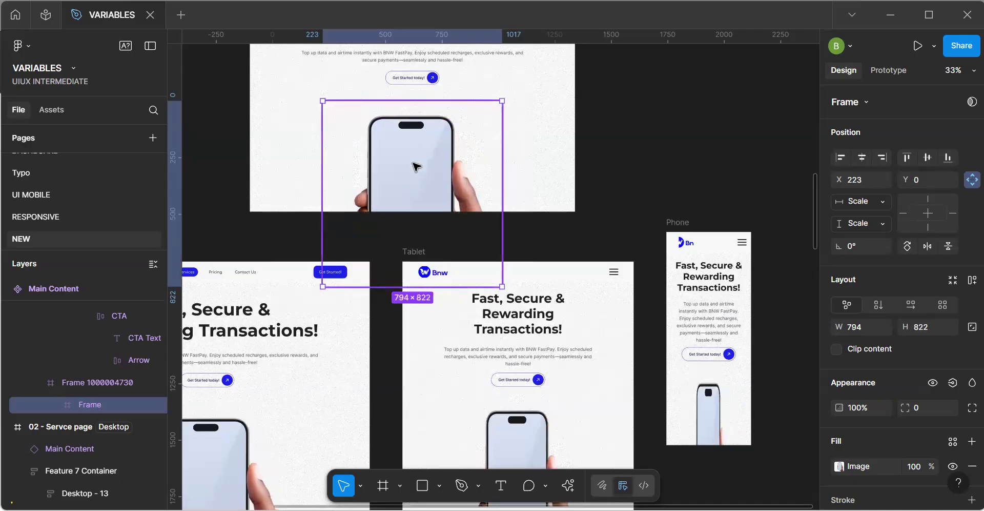
drag(413, 166, 413, 156)
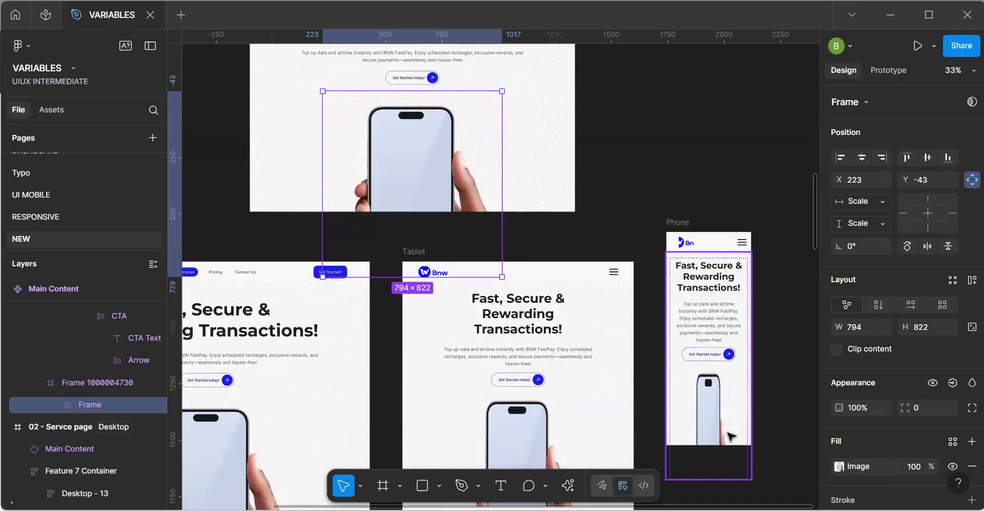
scroll(731, 435, up, 2)
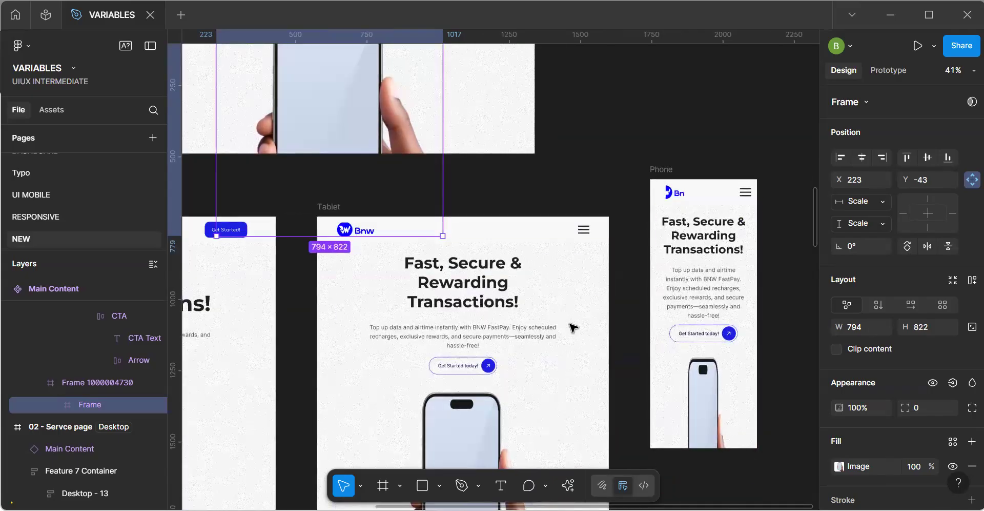
scroll(590, 314, down, 1)
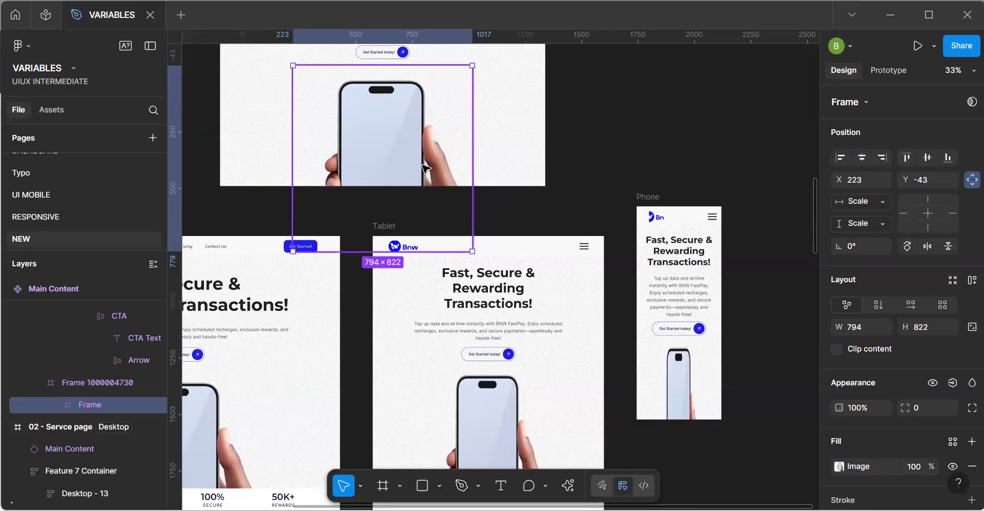
click(949, 327)
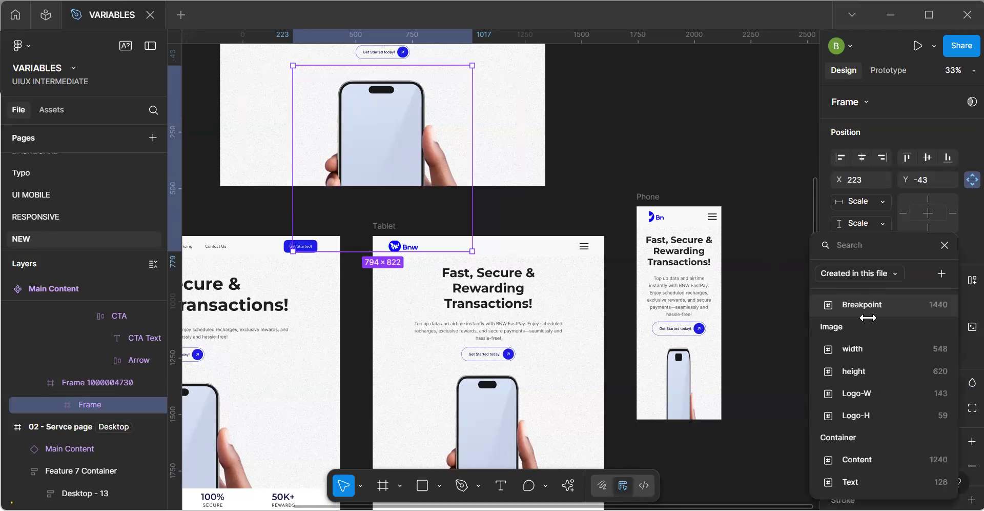
click(945, 245)
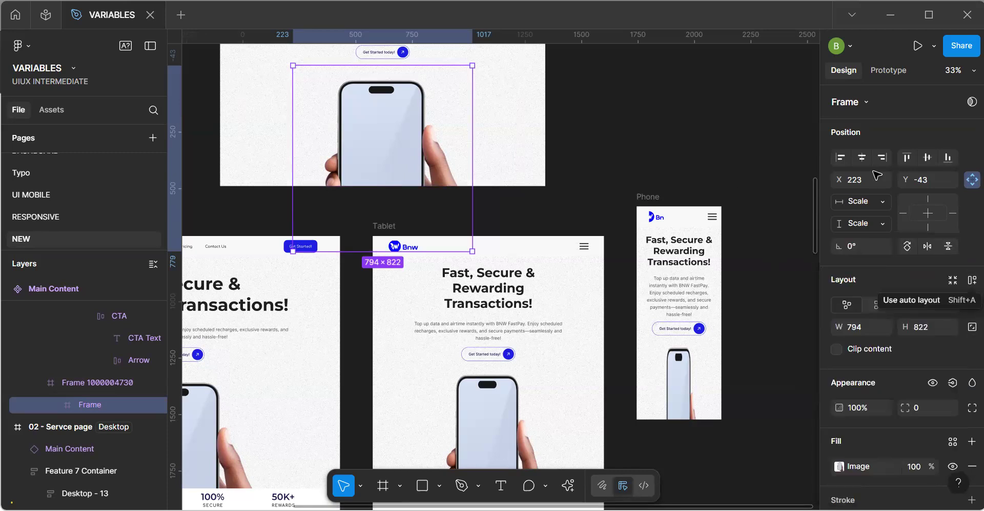
In the Responsiveness collection's Image group, set the Mobile values to 375 for width and 400 for height.
key(Escape)
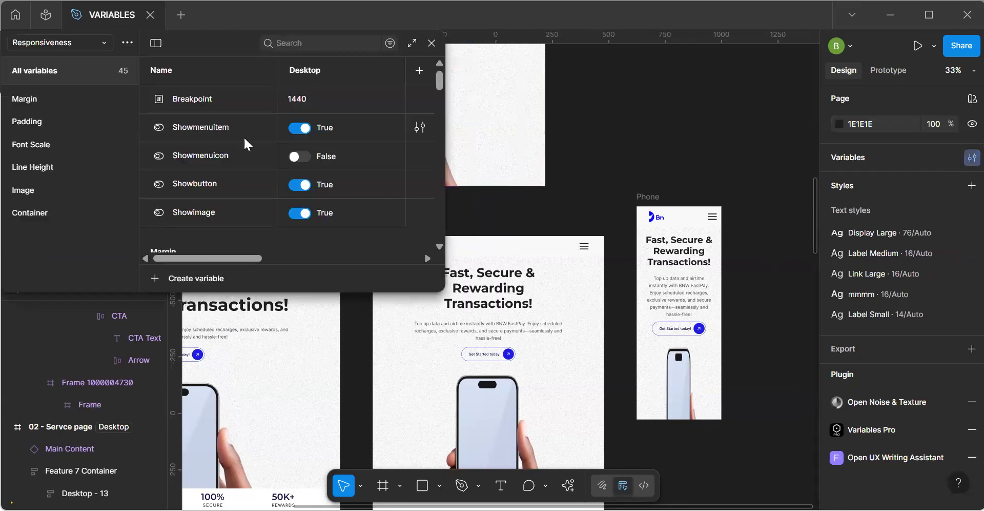
drag(177, 43, 168, 43)
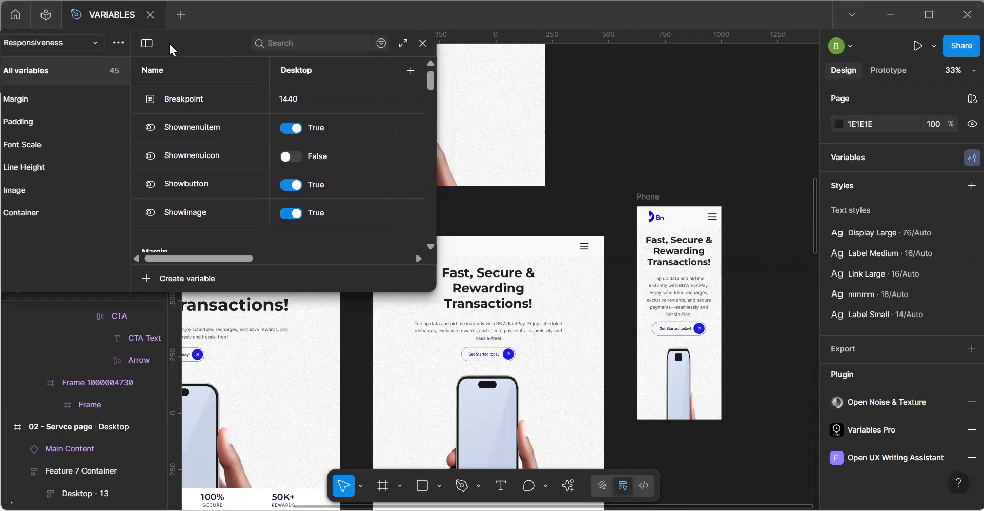
click(23, 190)
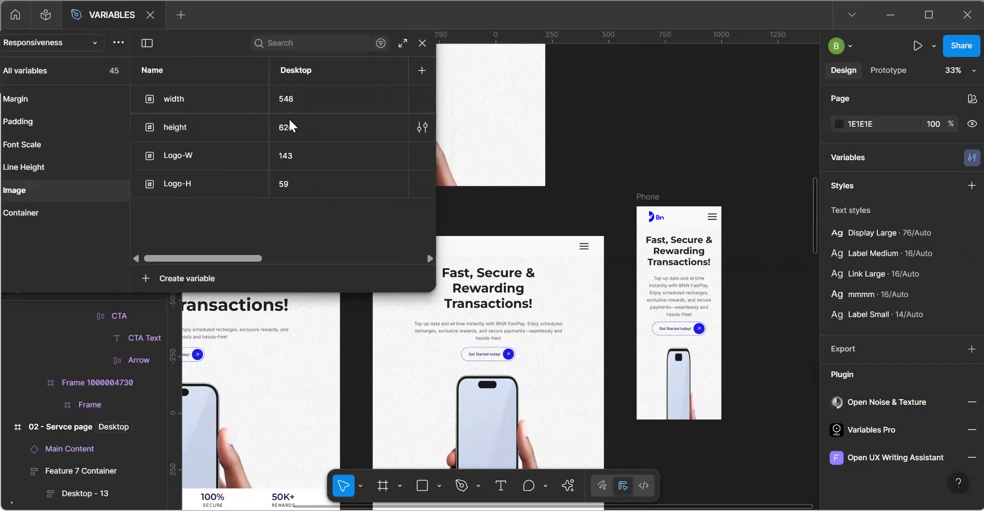
drag(261, 257, 320, 241)
click(355, 105)
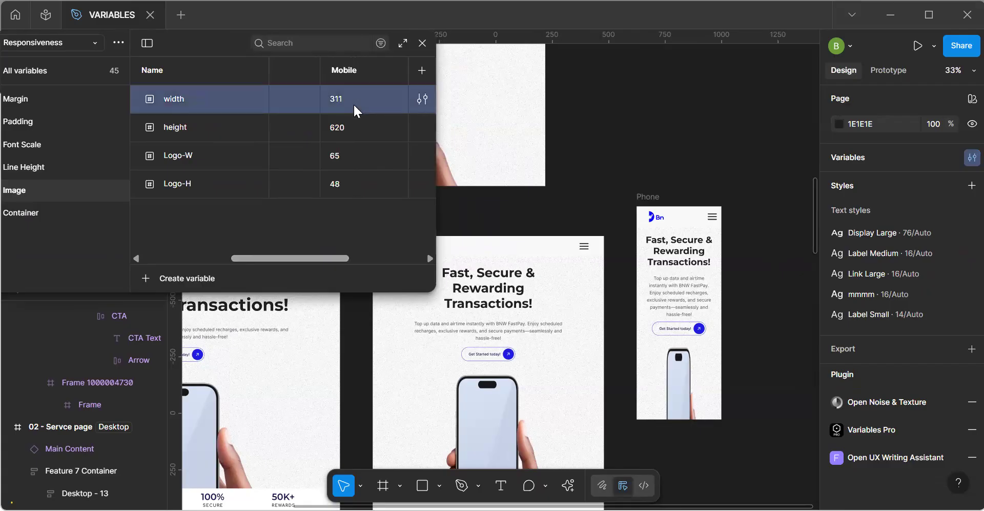
click(350, 100)
text(375)
key(Return)
click(352, 129)
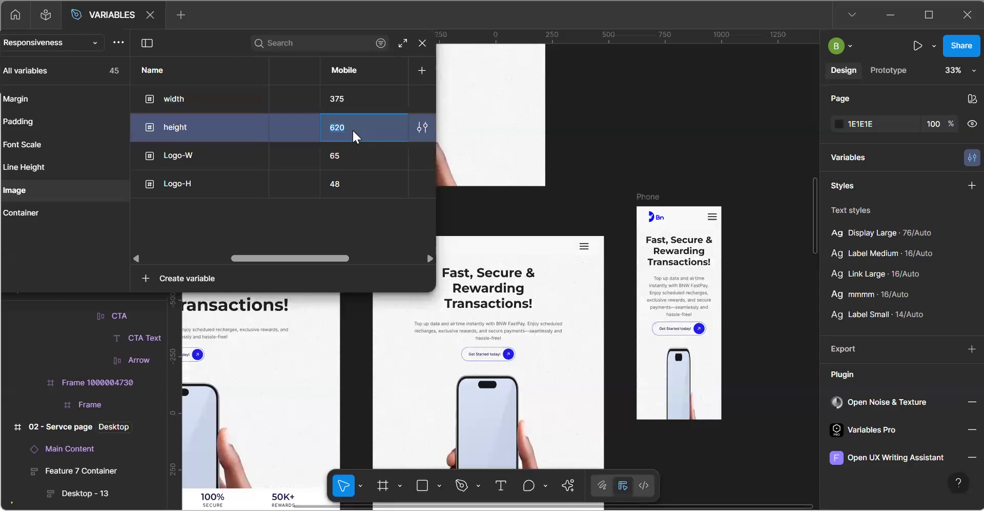
text(400)
key(Return)
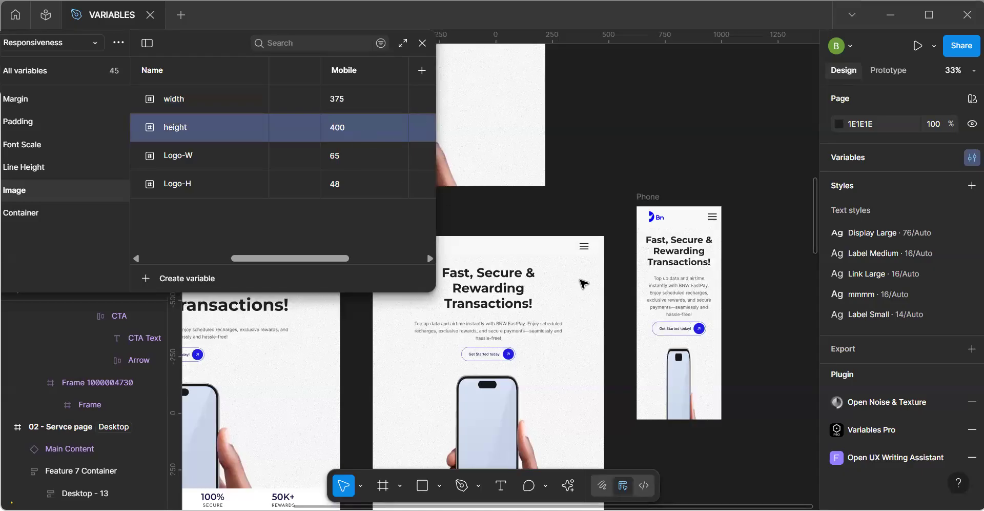
click(422, 43)
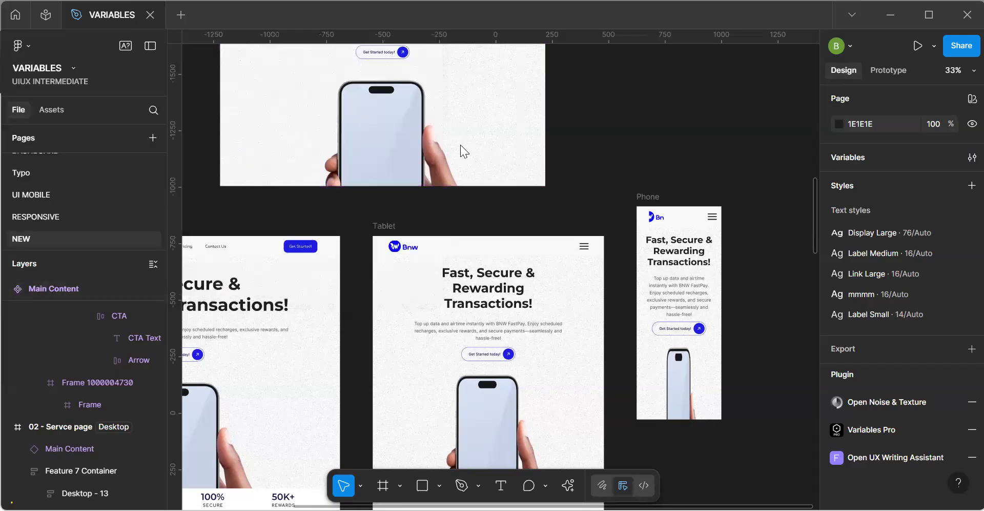
Bind the phone image frame's width and height to the Image group's width and height variables.
click(421, 153)
click(399, 156)
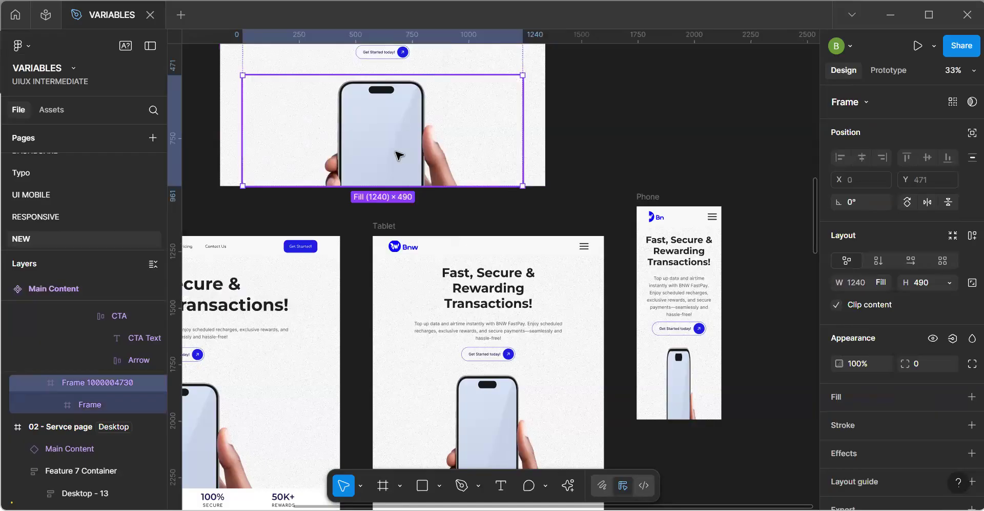
click(399, 155)
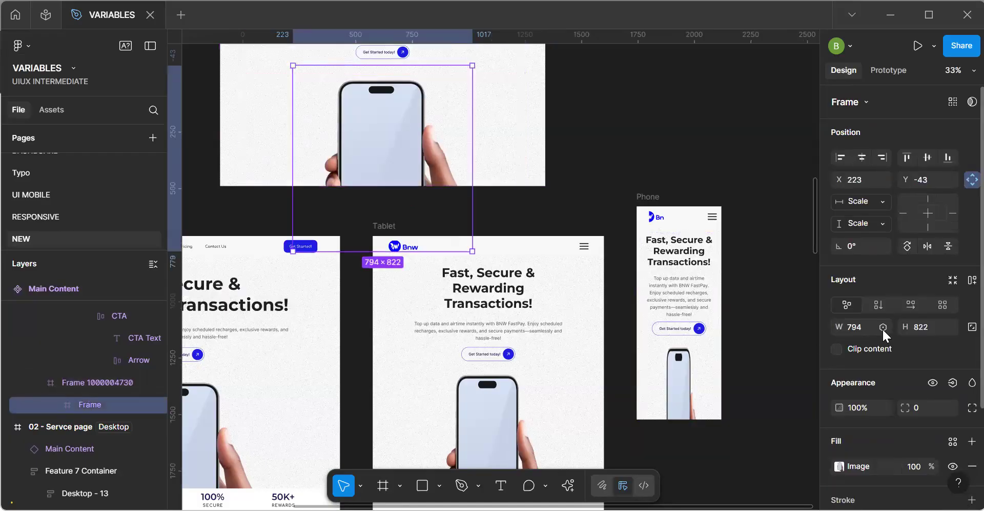
click(882, 327)
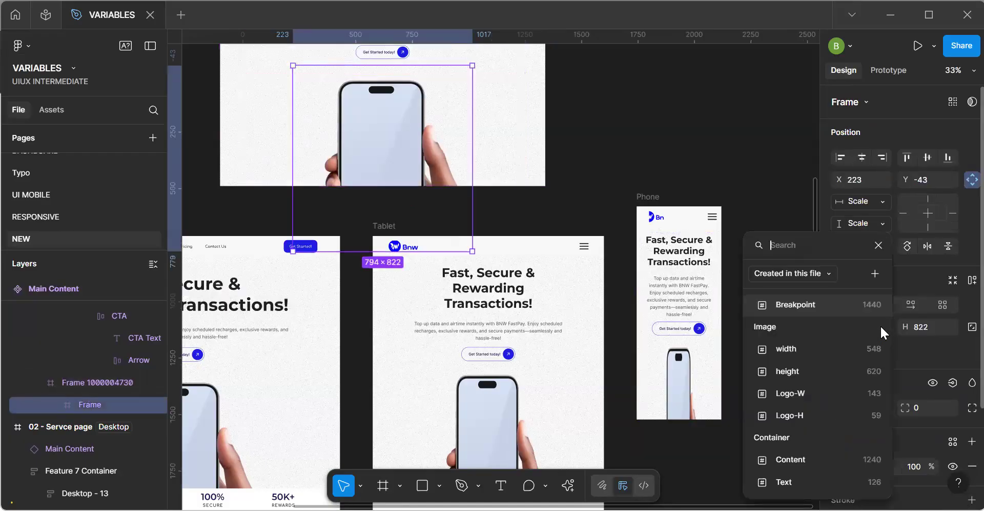
click(823, 348)
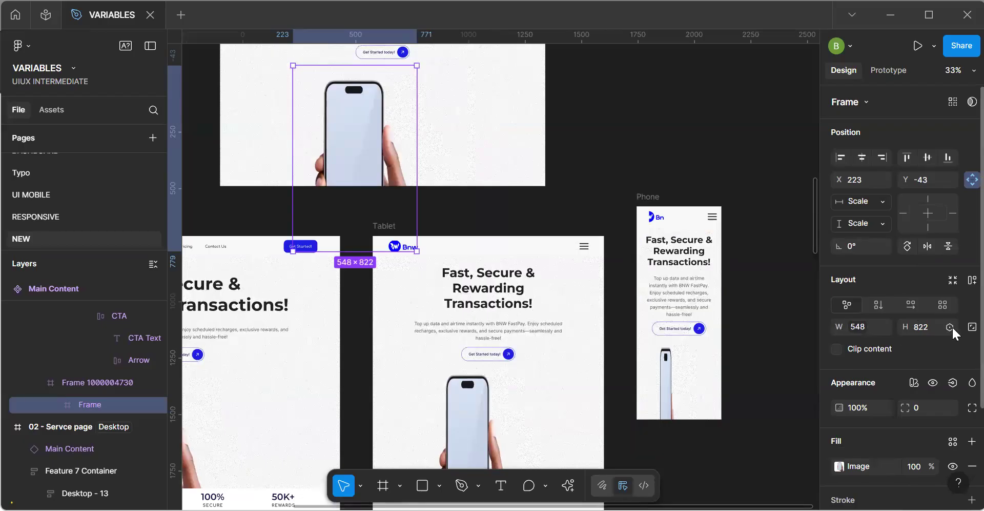
click(951, 329)
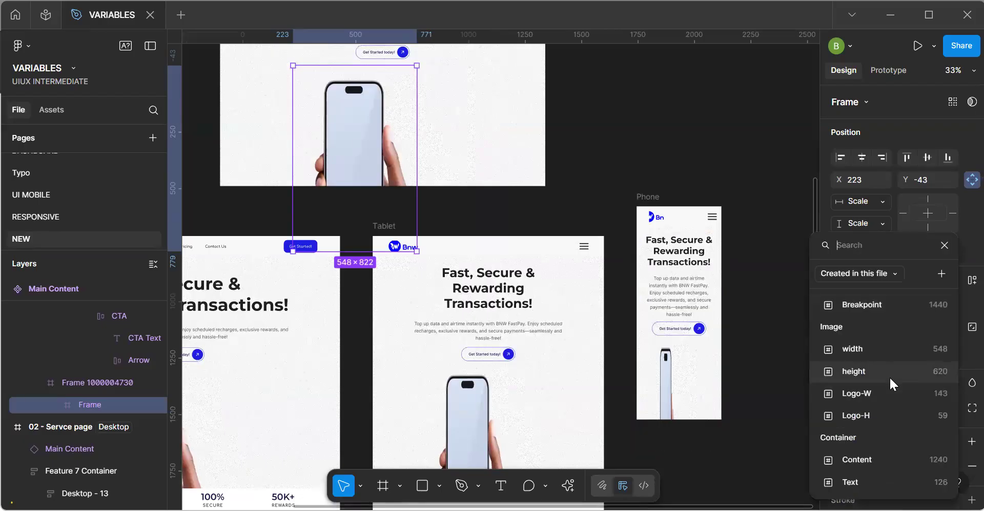
click(890, 377)
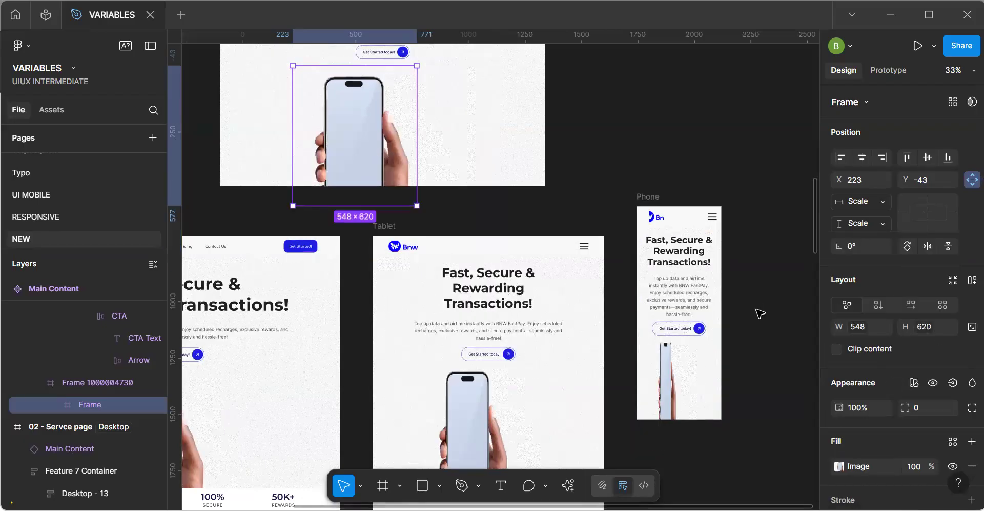
Center the phone image frame under the call-to-action in the Main Content component, at X 346 and Y 0.
key(h)
drag(479, 264, 607, 227)
scroll(542, 241, right, 2)
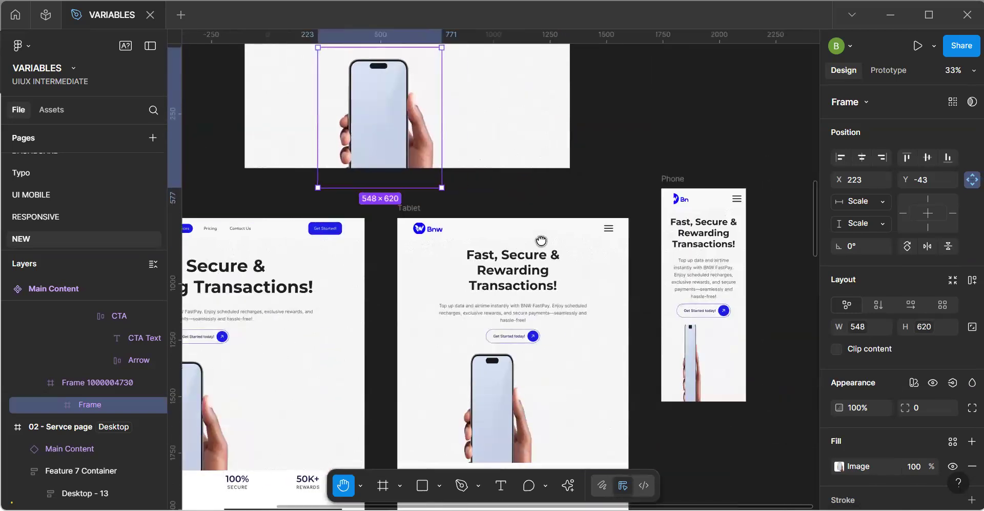
scroll(541, 240, left, 2)
scroll(541, 241, down, 1)
scroll(541, 240, right, 3)
scroll(542, 241, up, 3)
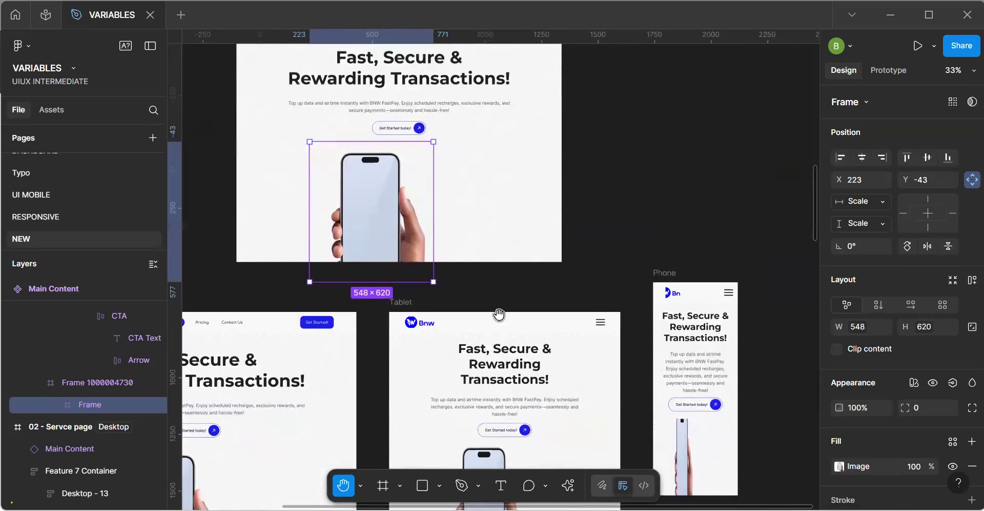
scroll(533, 283, up, 1)
scroll(533, 283, left, 1)
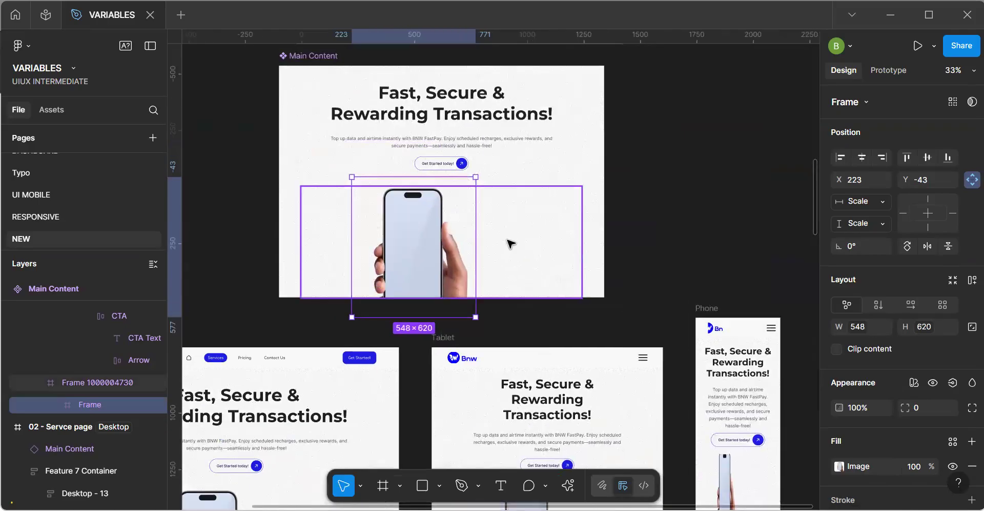
click(427, 245)
drag(427, 244, 452, 255)
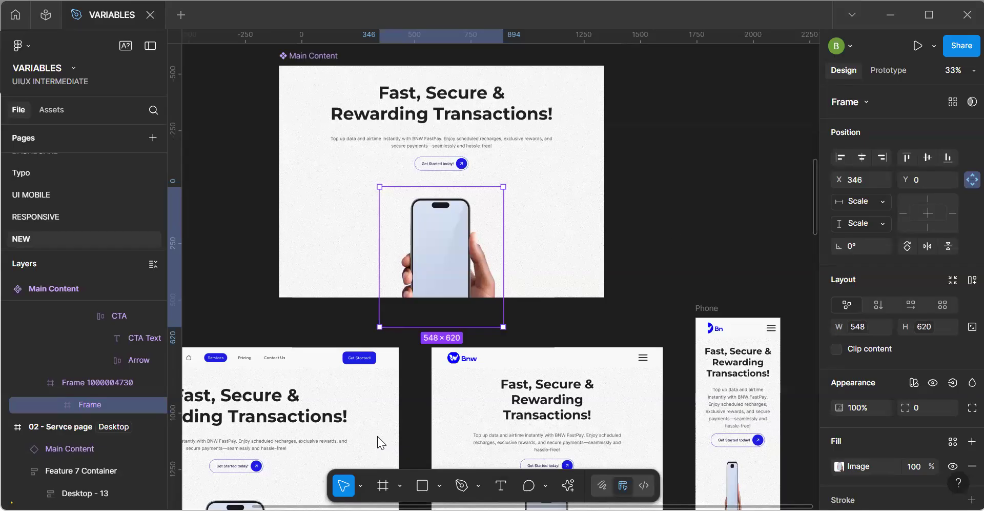
Place the 708 × 1000 hand-and-phone image with purple background beside the Main Content component and remove its background.
drag(378, 436, 670, 232)
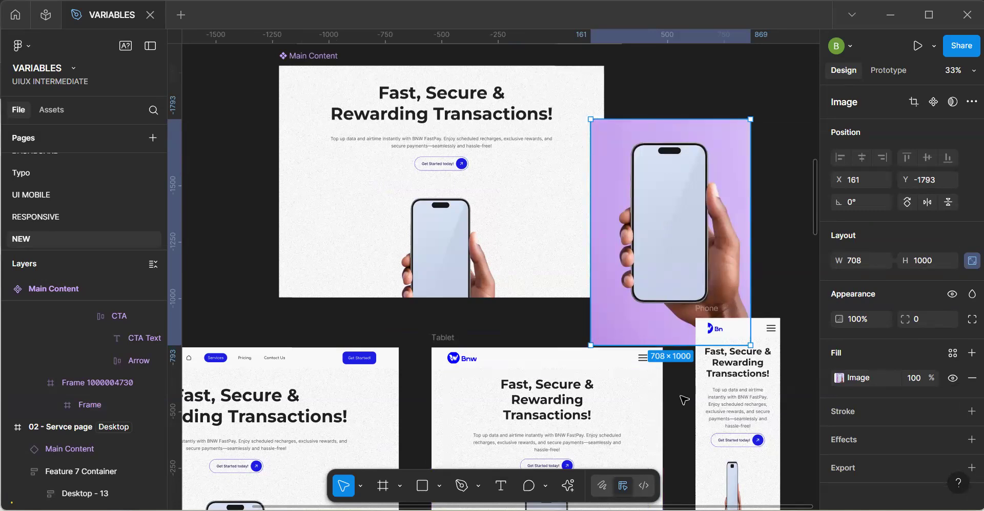
drag(676, 228, 681, 175)
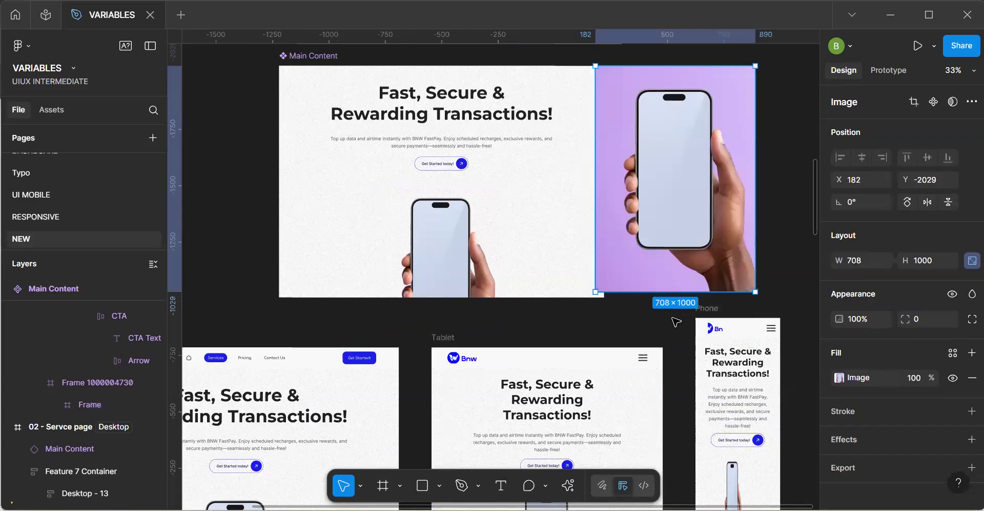
click(568, 485)
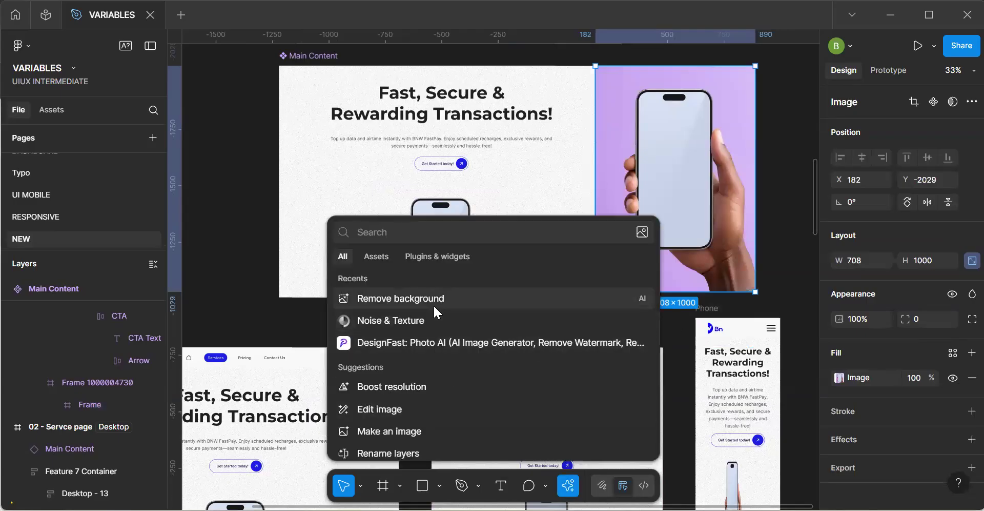
click(478, 304)
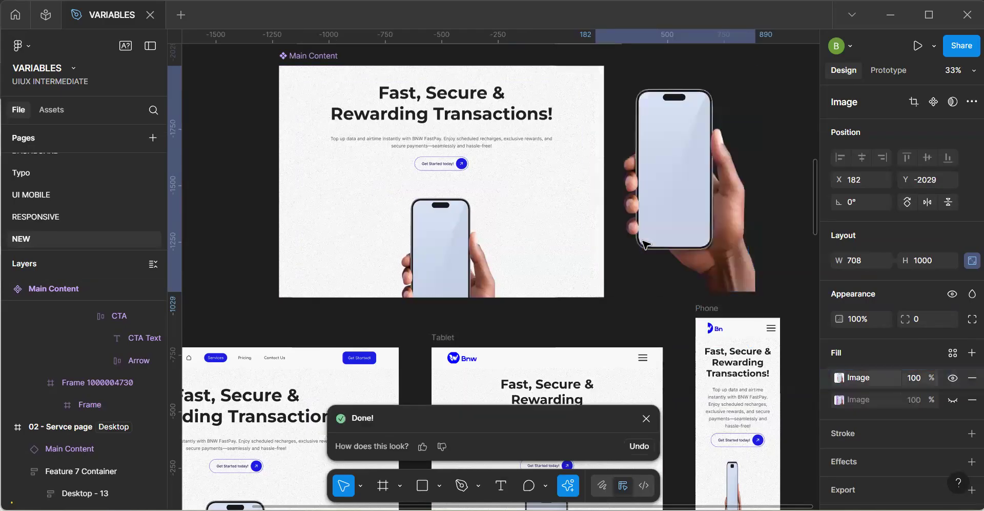
click(700, 190)
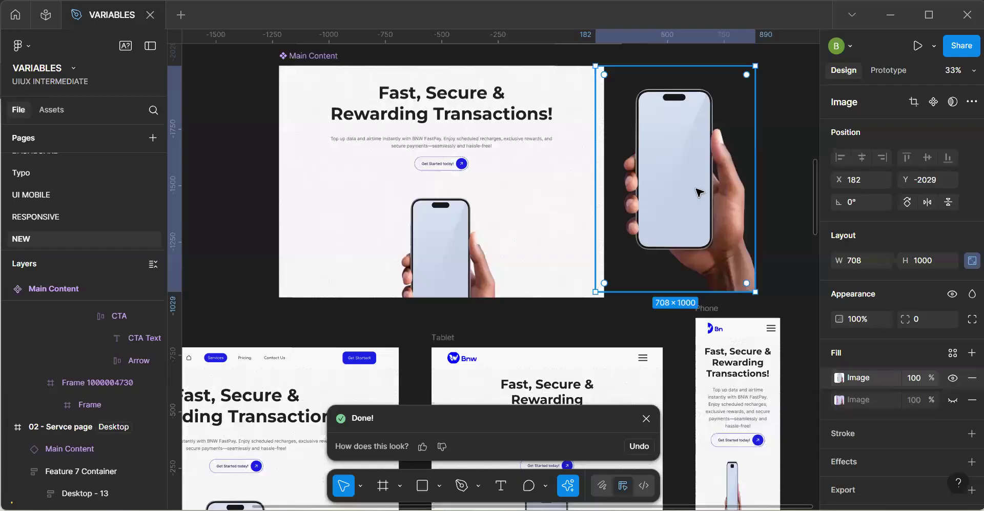
Delete the standalone 708 × 1000 hand-and-phone image beside the Main Content component.
click(646, 418)
drag(658, 216, 652, 225)
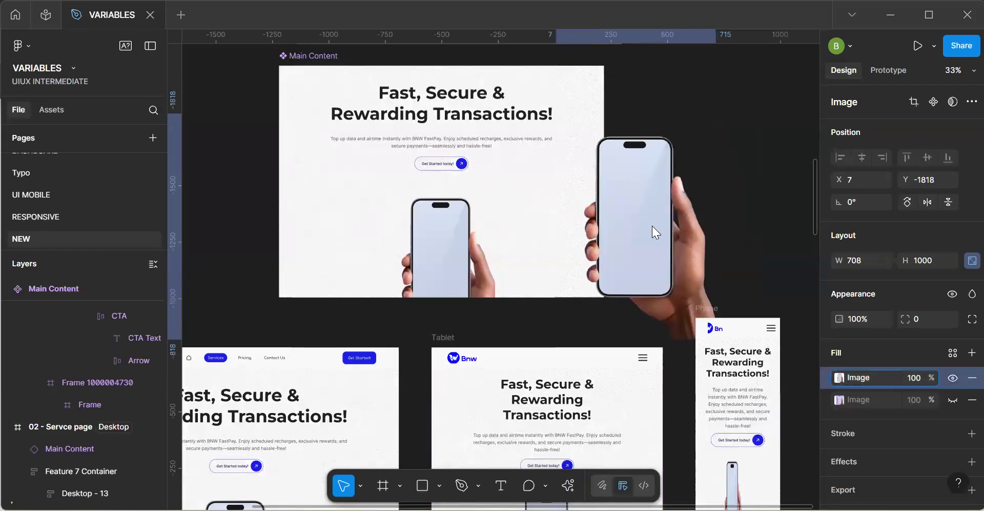
key(Delete)
Inspect the nested phone image frame in the Main Content component and compare its size and position in the Phone instance.
double_click(434, 270)
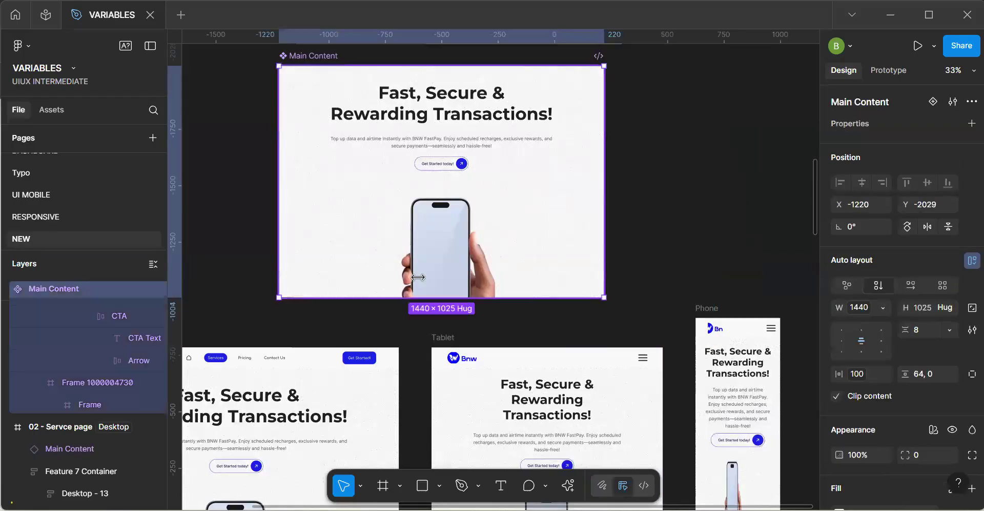
double_click(437, 269)
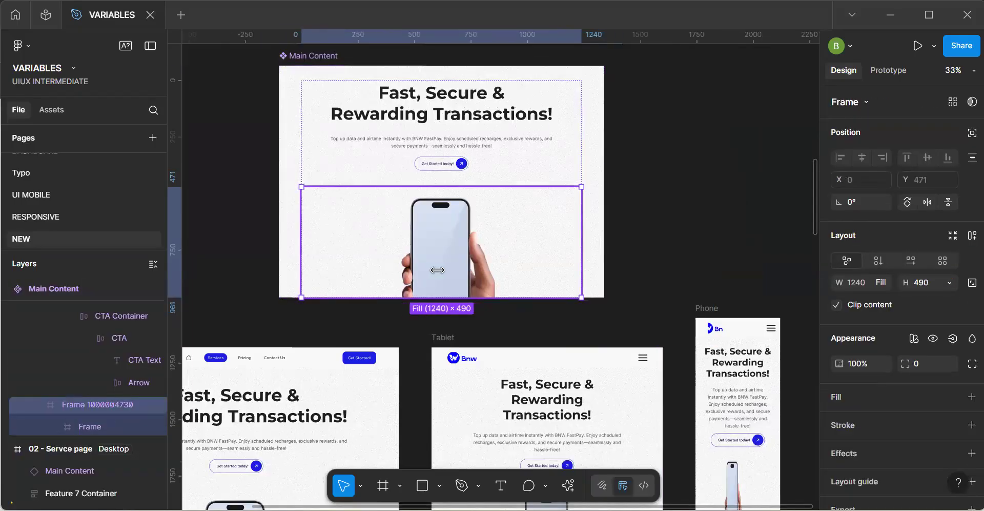
double_click(438, 270)
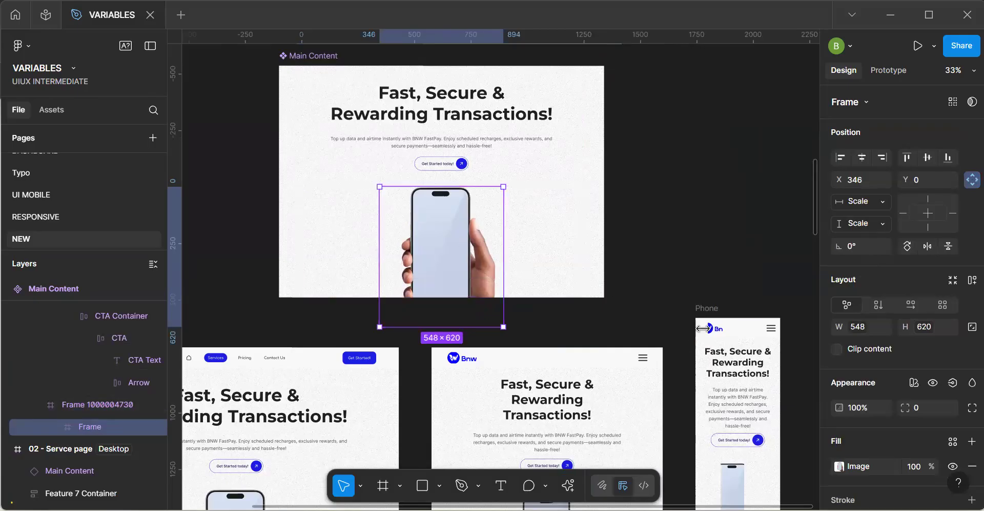
key(h)
drag(667, 331, 638, 173)
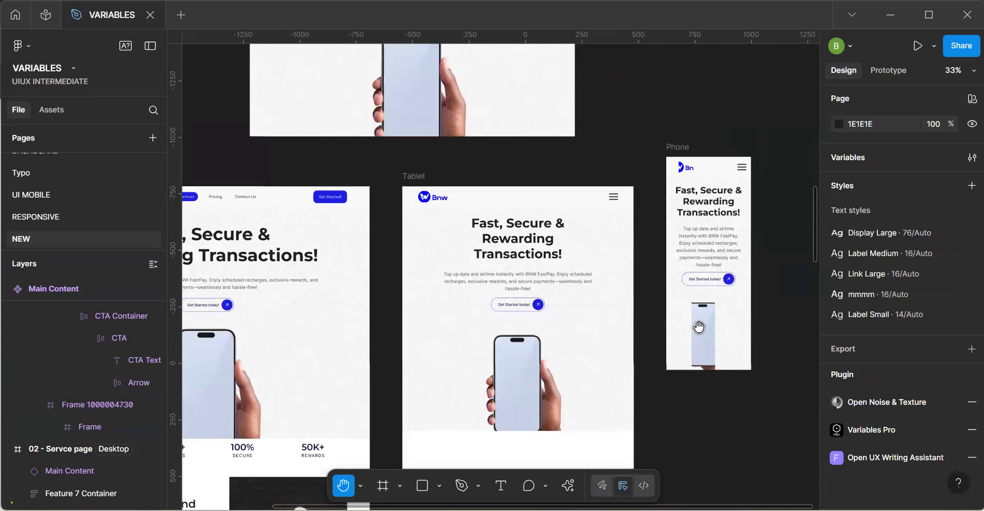
scroll(694, 328, right, 2)
key(v)
click(660, 337)
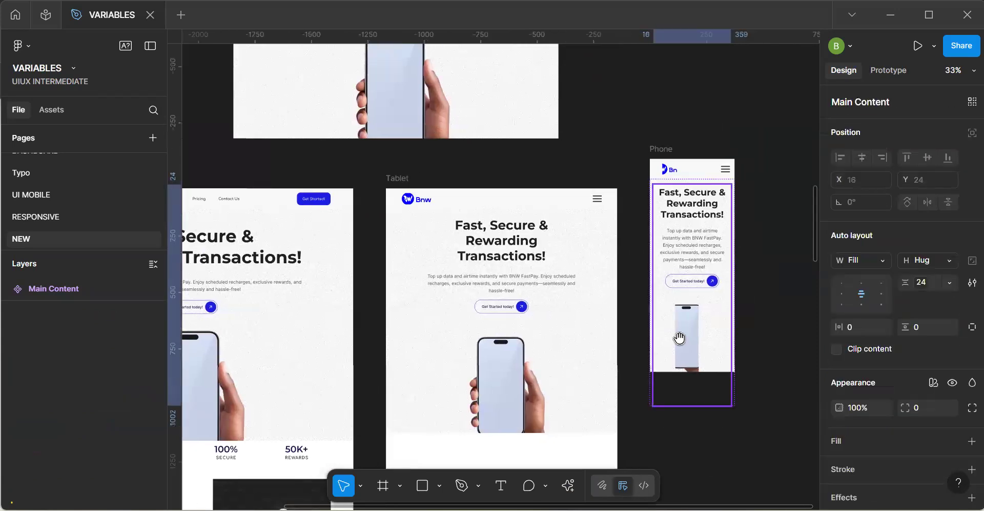
double_click(680, 337)
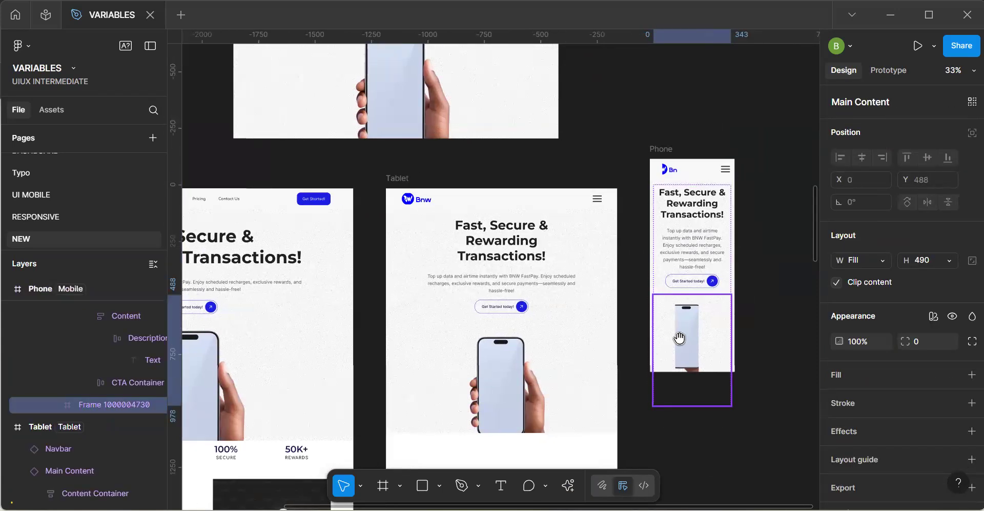
double_click(680, 337)
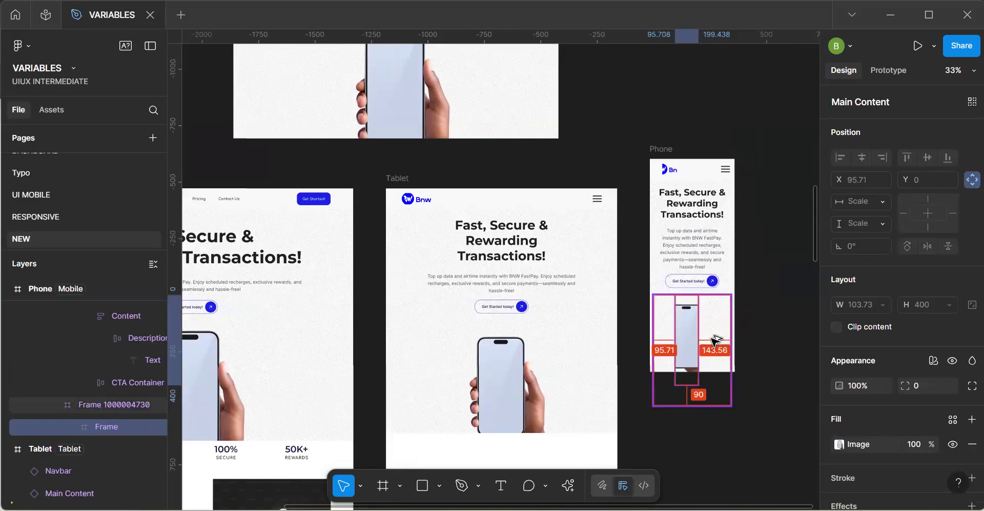
click(635, 110)
Detach the width variable from the phone image frame nested in the Main Content component.
key(h)
drag(450, 119, 516, 273)
key(v)
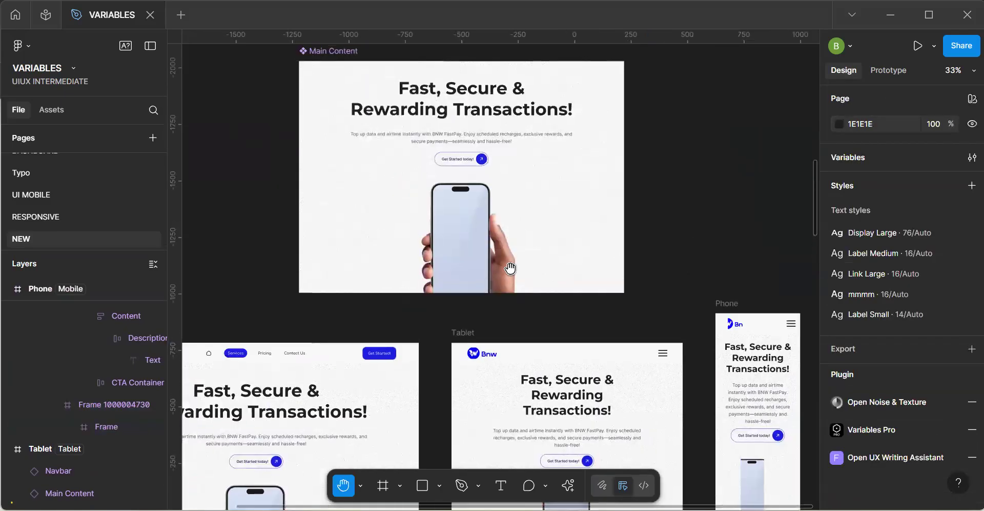
double_click(497, 247)
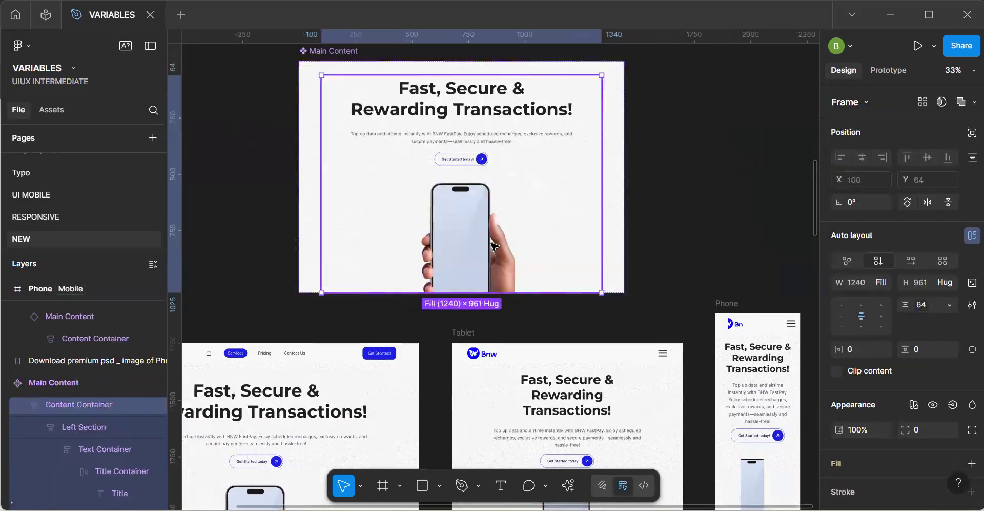
double_click(498, 237)
click(500, 238)
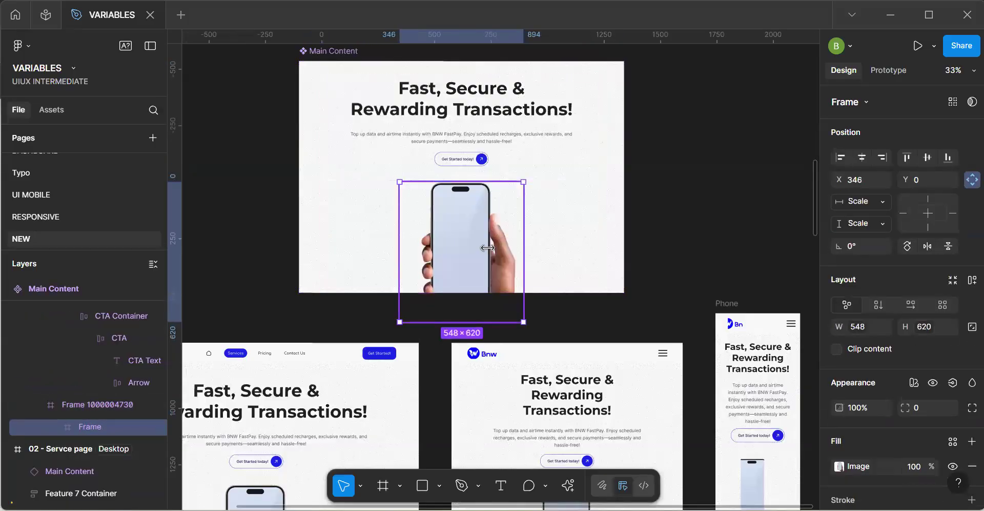
click(537, 248)
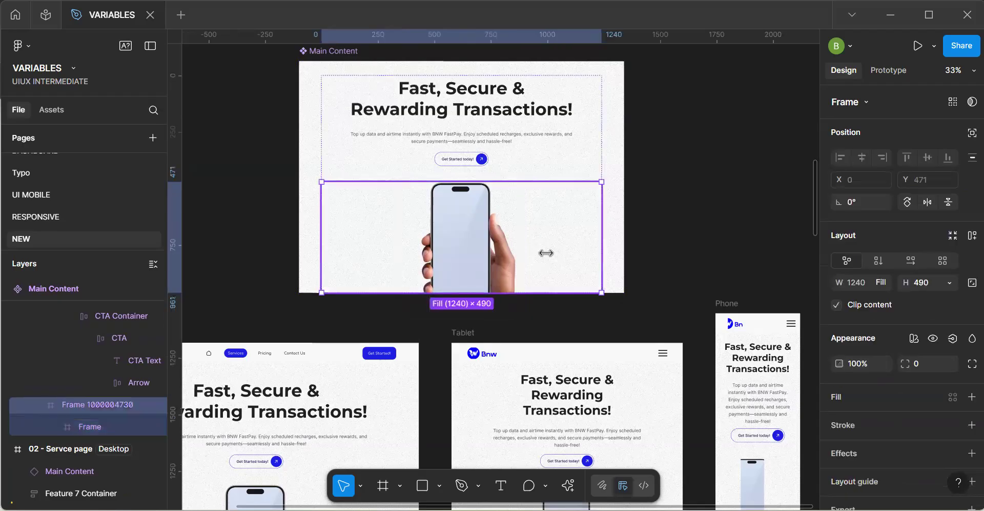
key(Return)
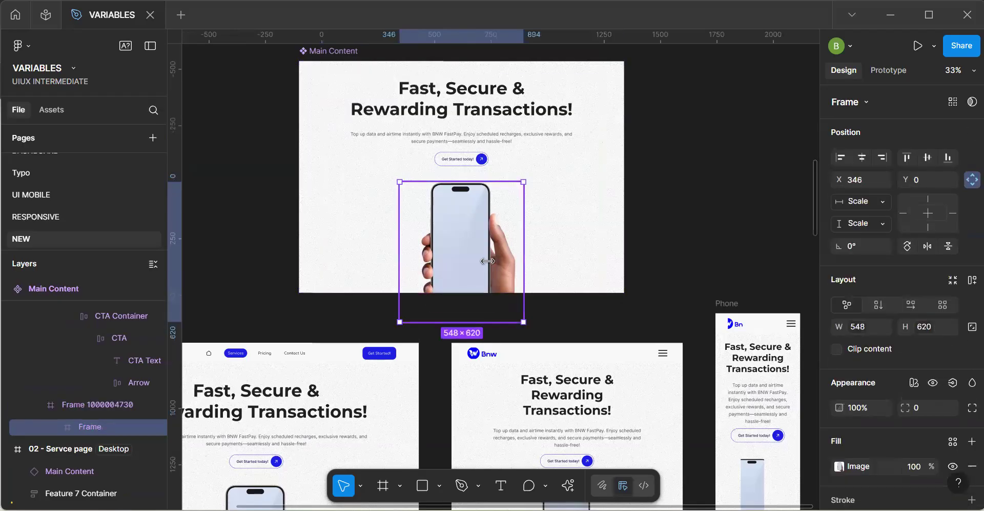
click(870, 323)
key(BackSpace)
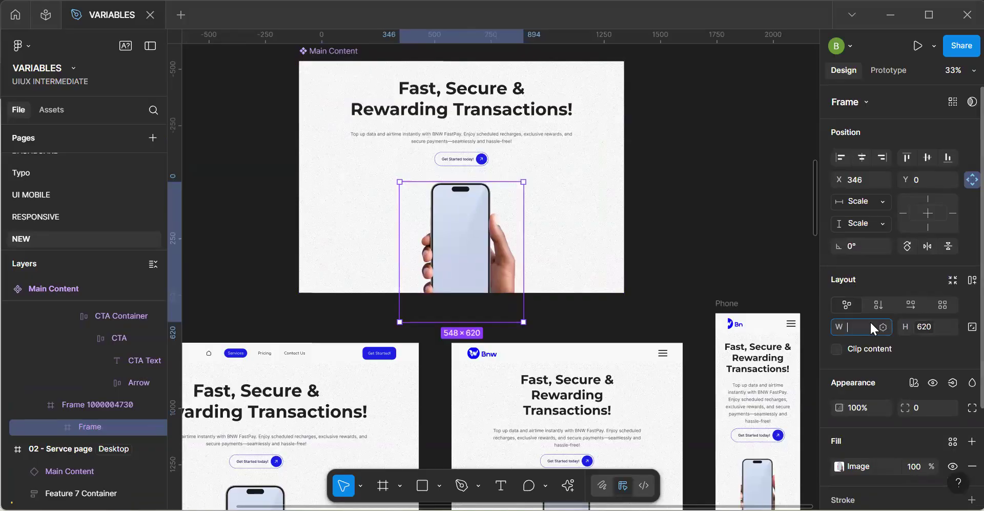
Detach the height variable from the same phone image frame.
click(952, 326)
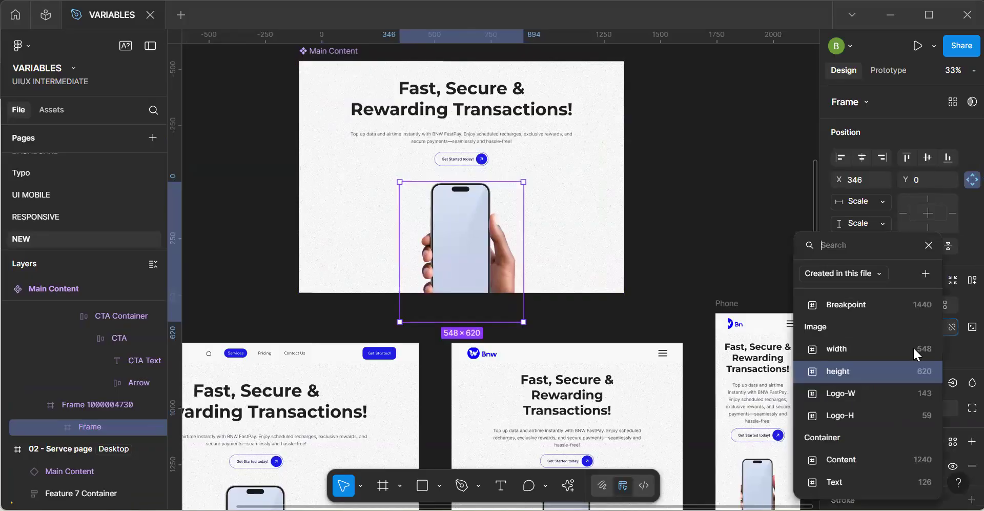
click(913, 349)
click(934, 327)
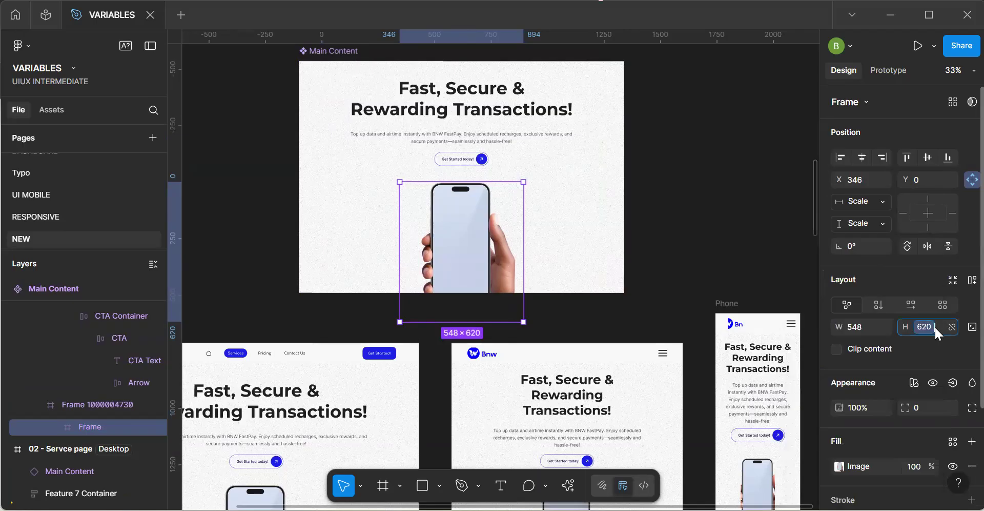
key(BackSpace)
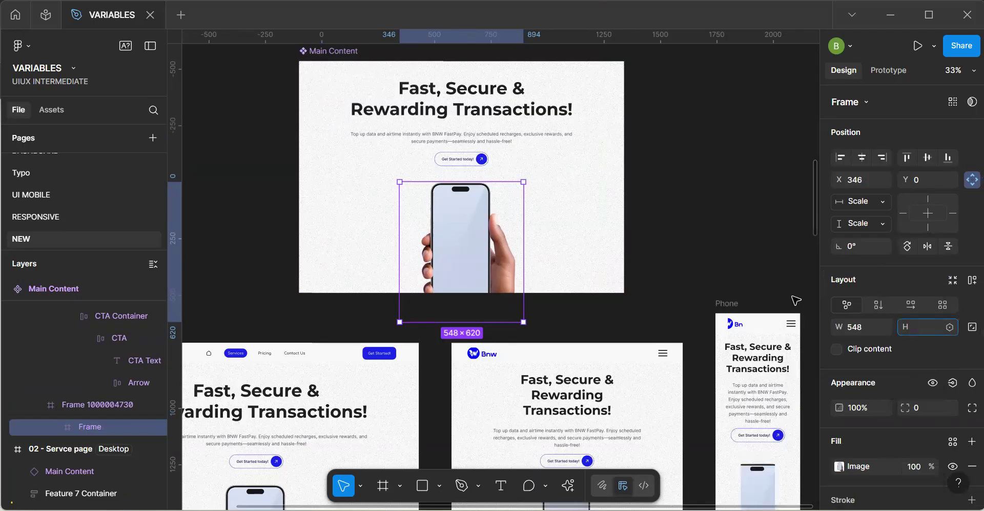
key(Escape)
Try widening the component's phone image frame to 618, and undo the resize.
click(531, 250)
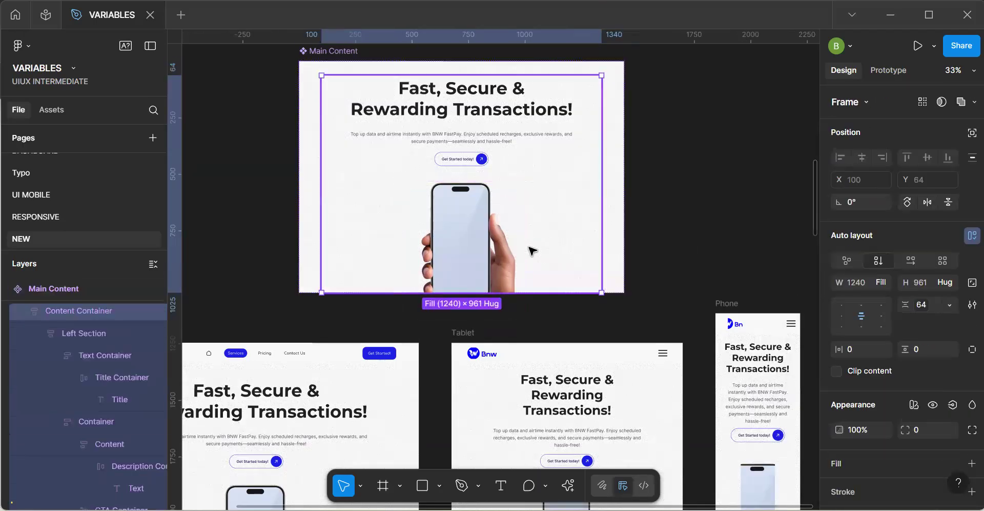
double_click(518, 249)
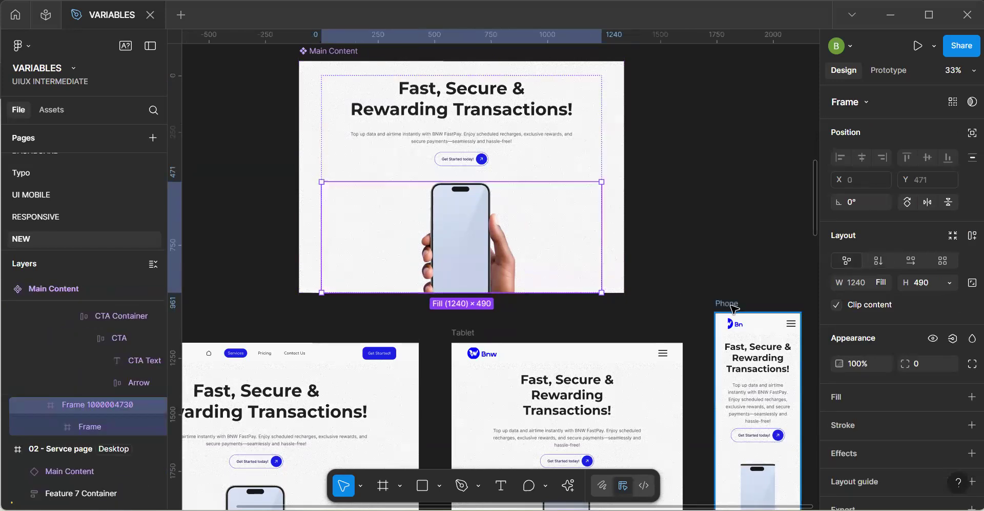
key(h)
drag(602, 285, 567, 208)
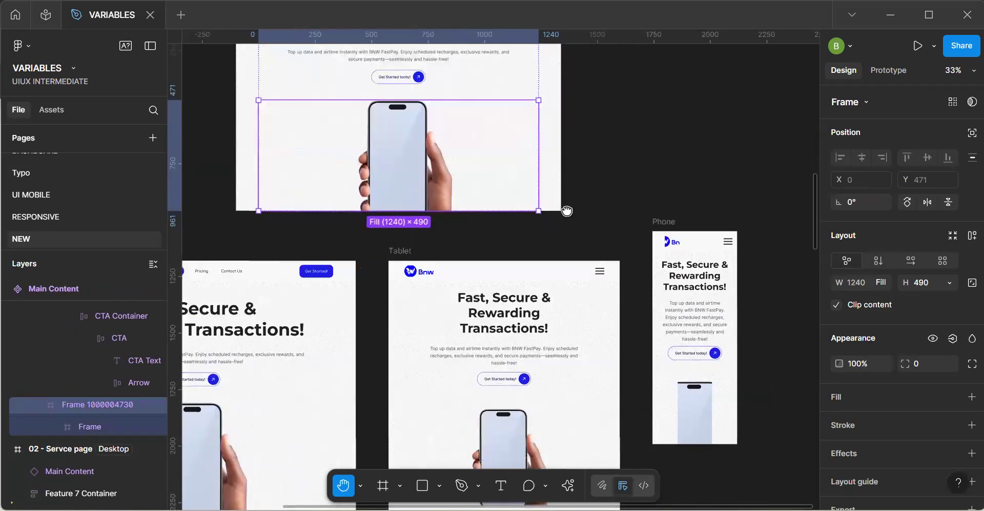
key(v)
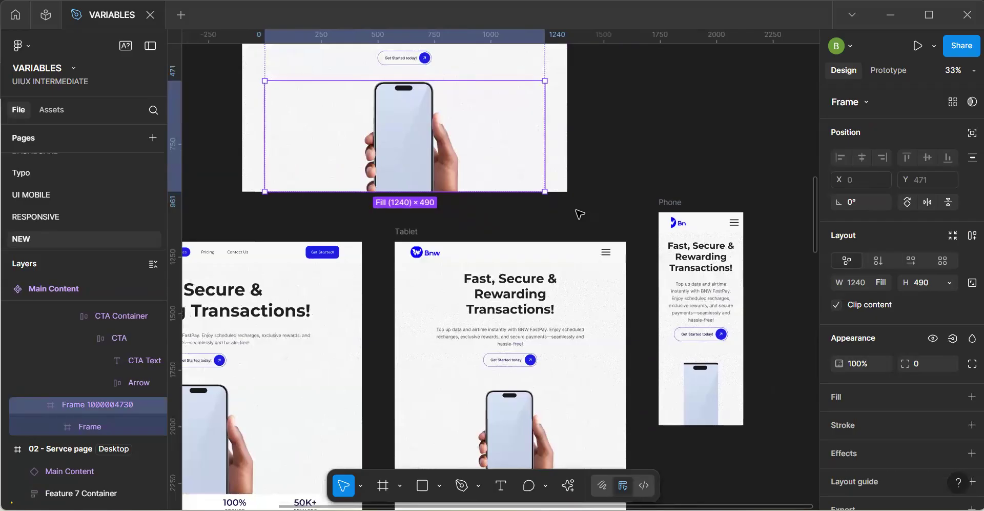
click(421, 151)
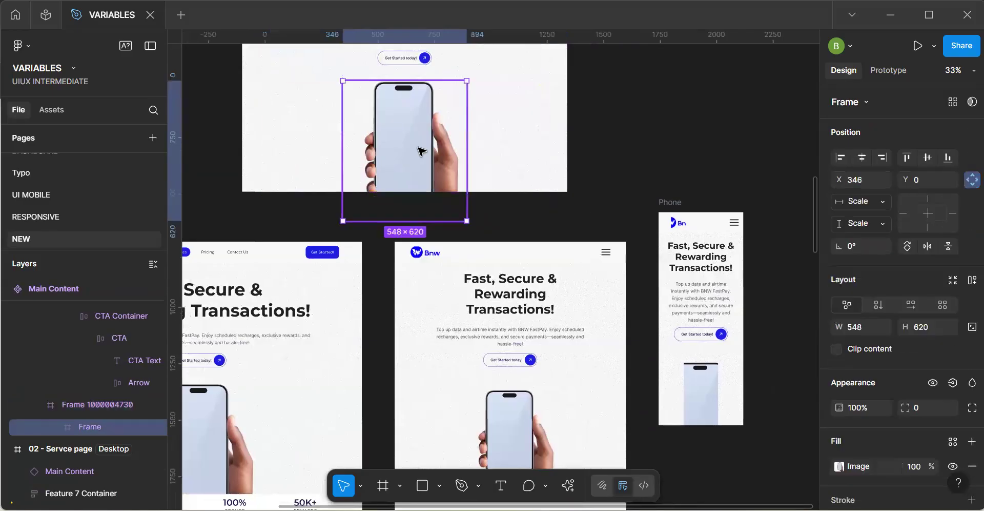
drag(472, 169, 487, 169)
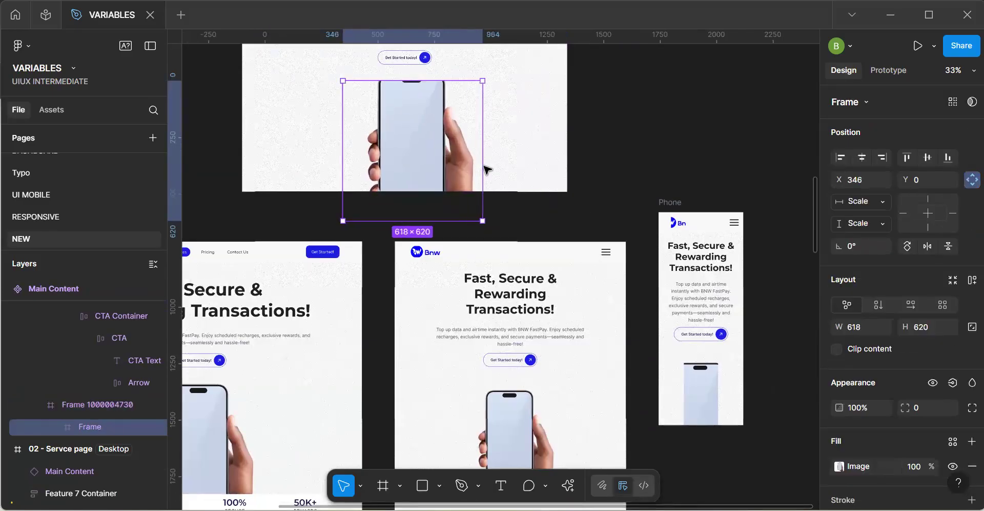
key(ctrl+z)
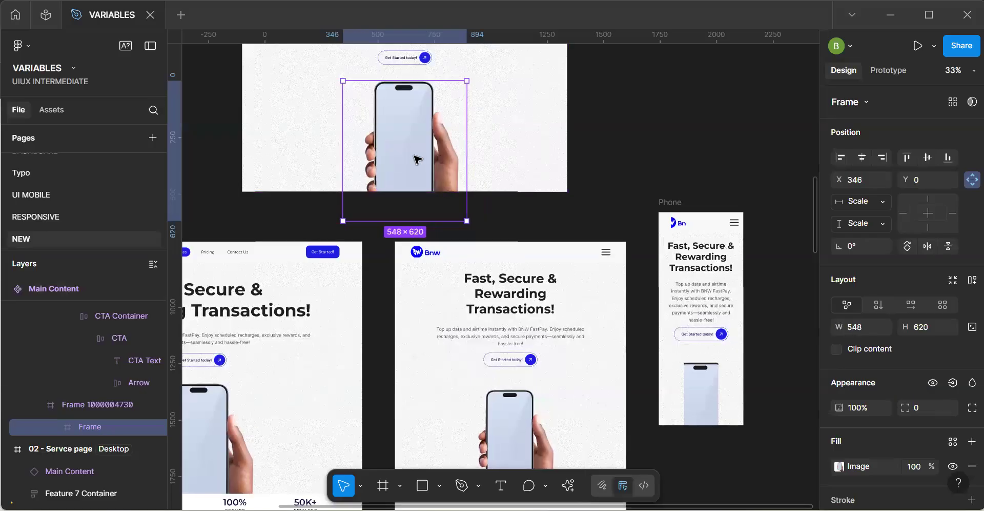
Check the sizing of the clipped image container in the Main Content component and of its counterpart in the Phone instance.
click(469, 156)
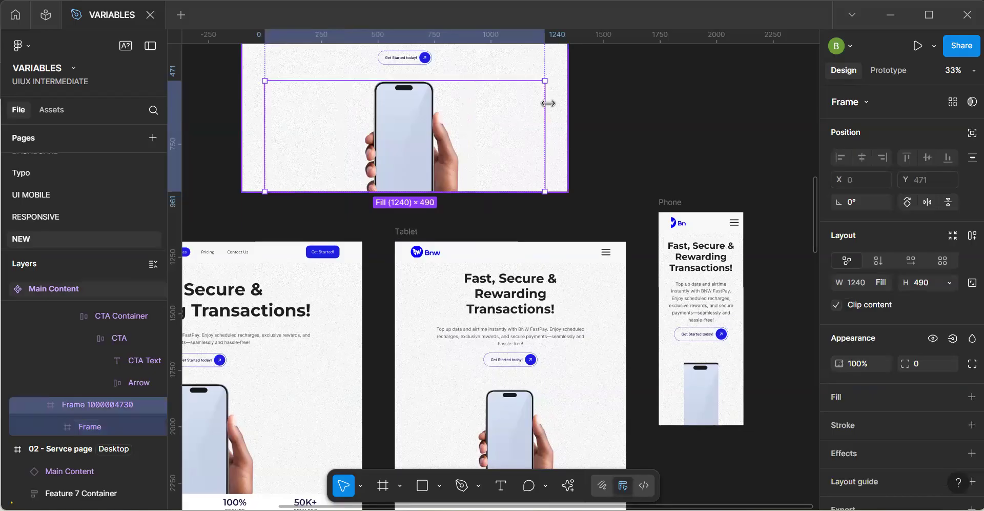
click(507, 84)
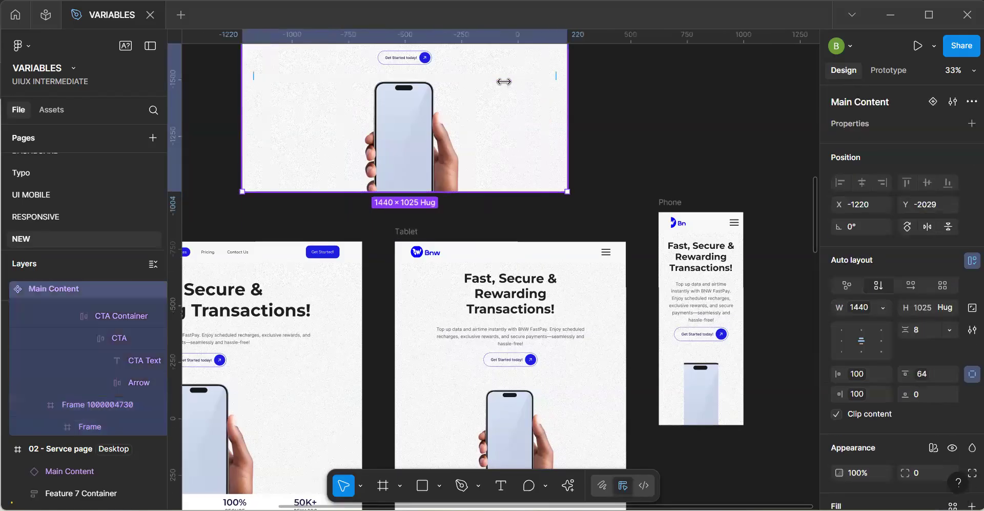
double_click(502, 83)
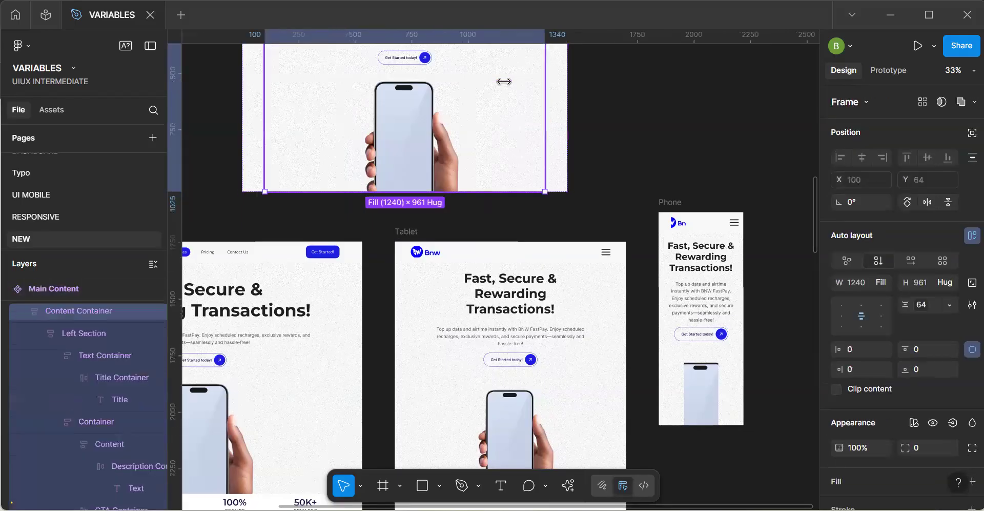
click(450, 142)
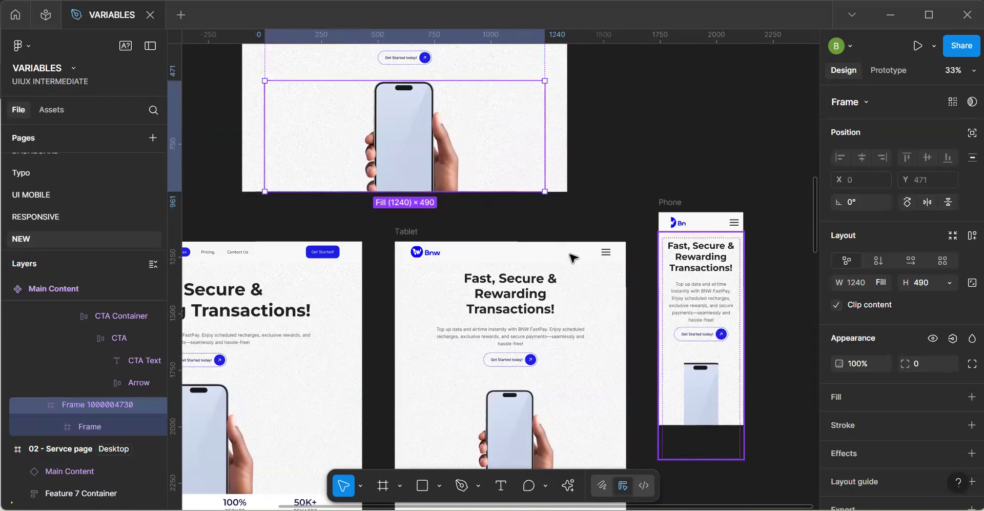
double_click(711, 376)
scroll(711, 375, up, 3)
double_click(711, 375)
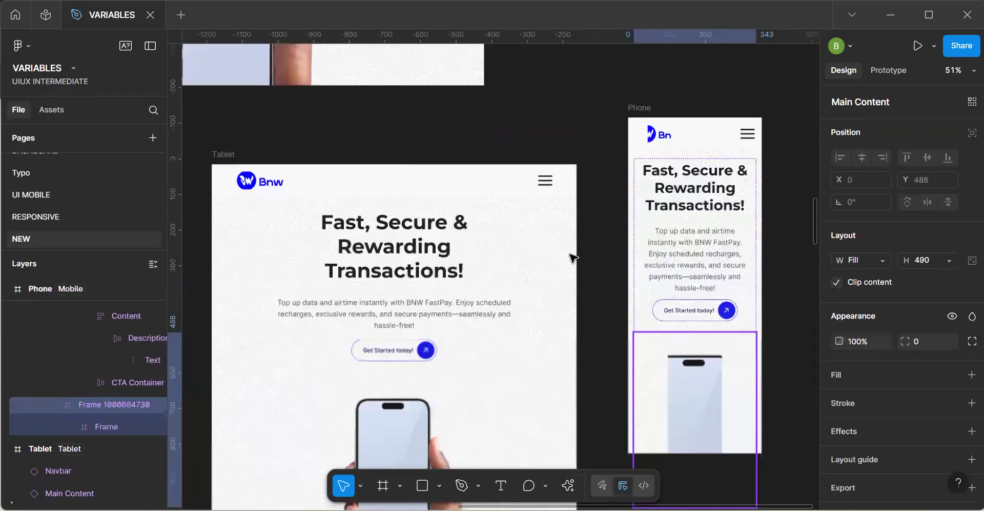
key(Return)
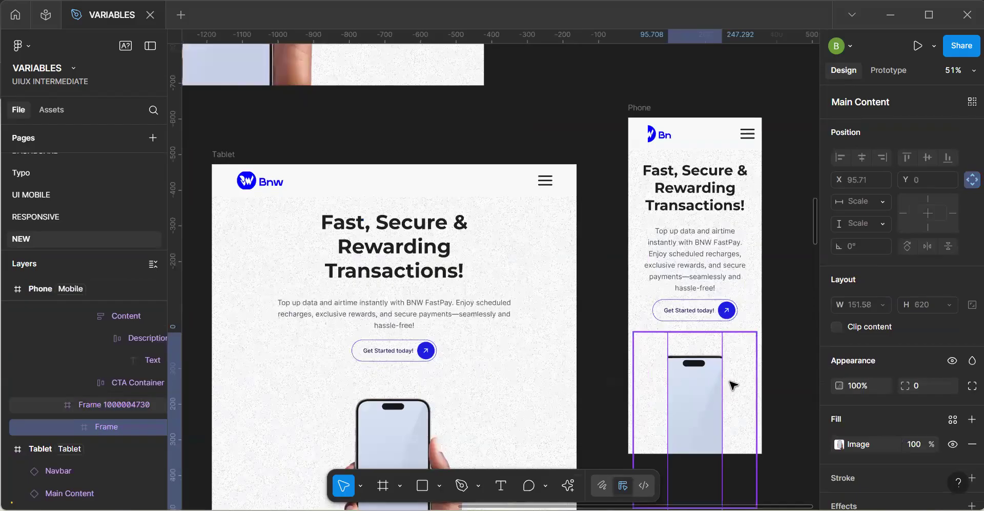
key(Escape)
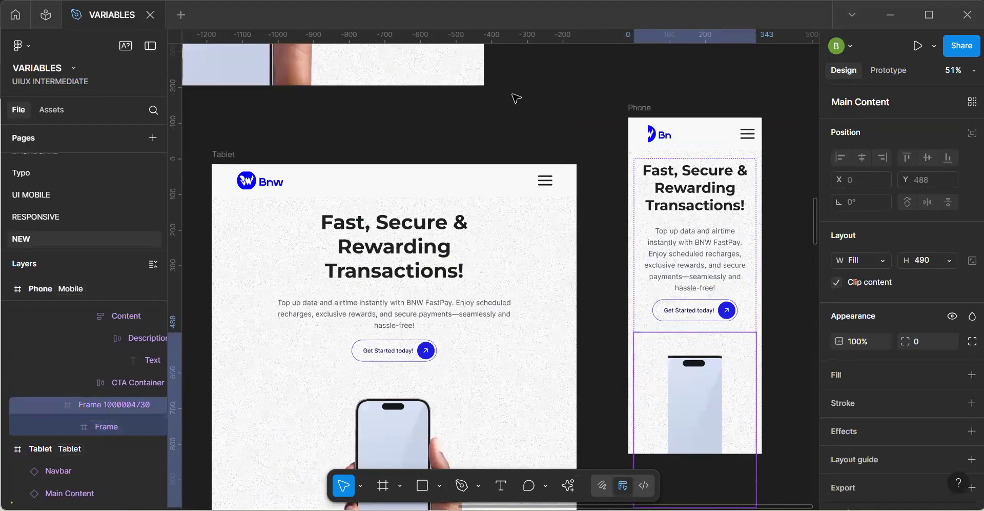
Change the clipped phone image container in the Main Content component from fill to a fixed width of 1240.
key(ctrl+minus)
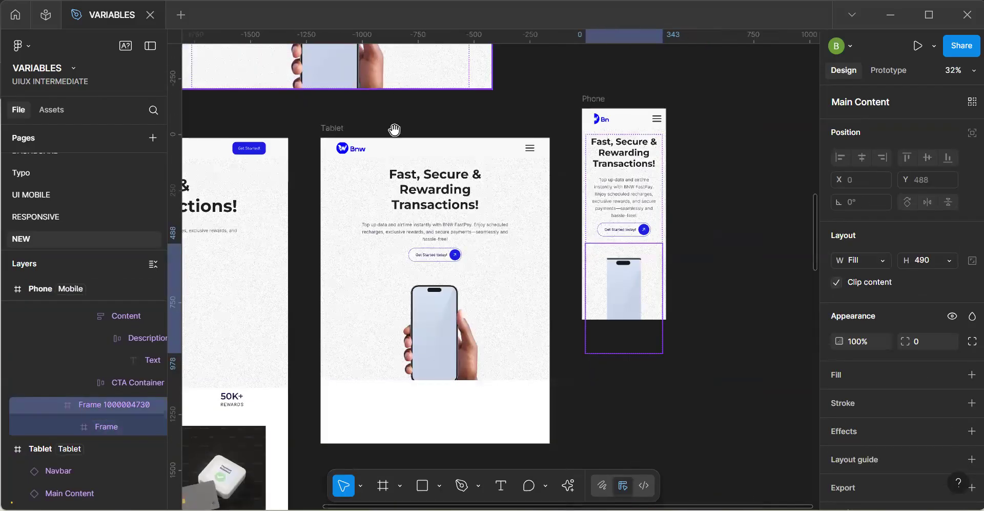
drag(394, 130, 460, 262)
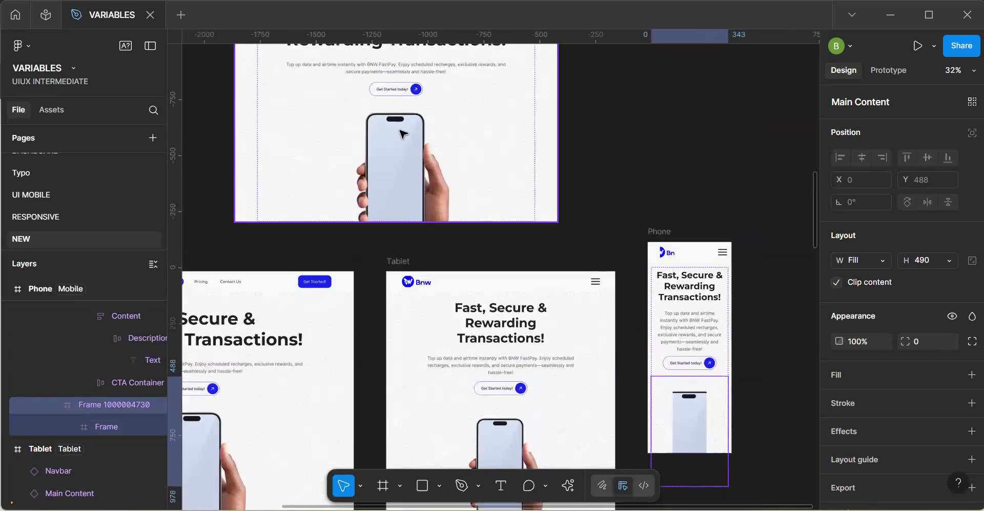
click(403, 134)
click(404, 134)
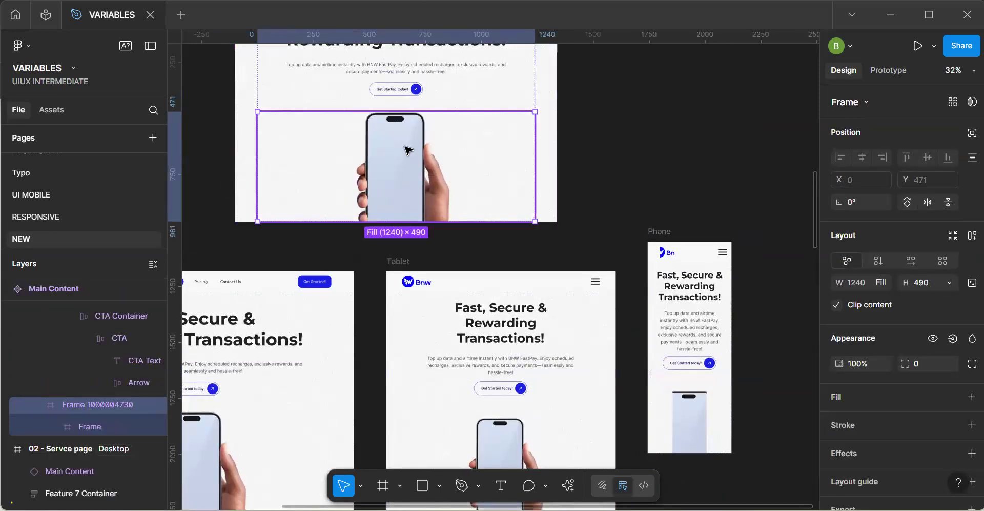
click(882, 282)
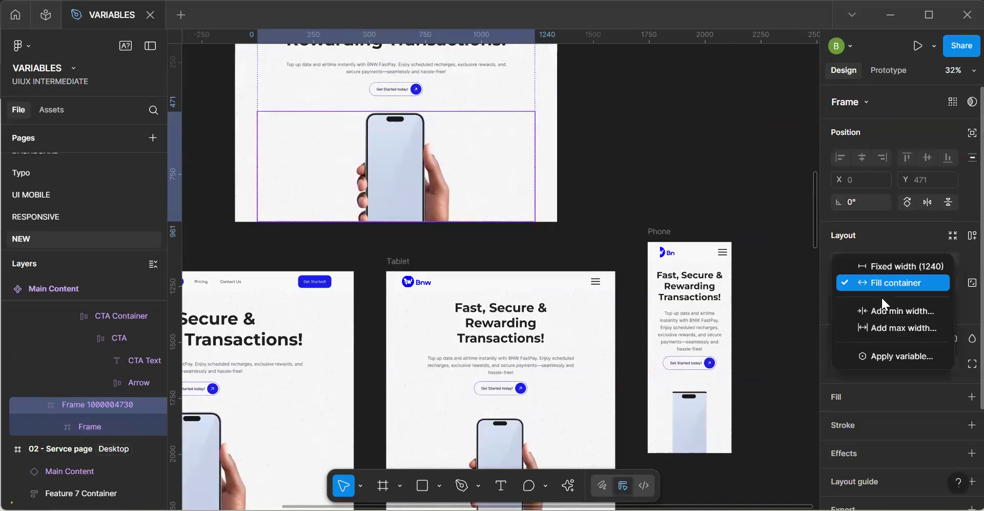
click(891, 266)
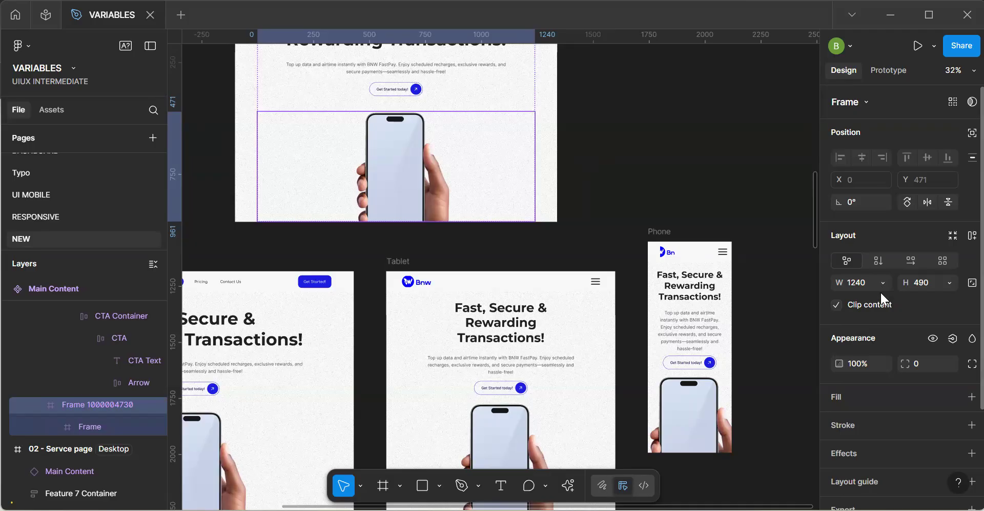
click(671, 158)
Try binding the Content Container's width in the Main Content component to the Content variable.
click(518, 131)
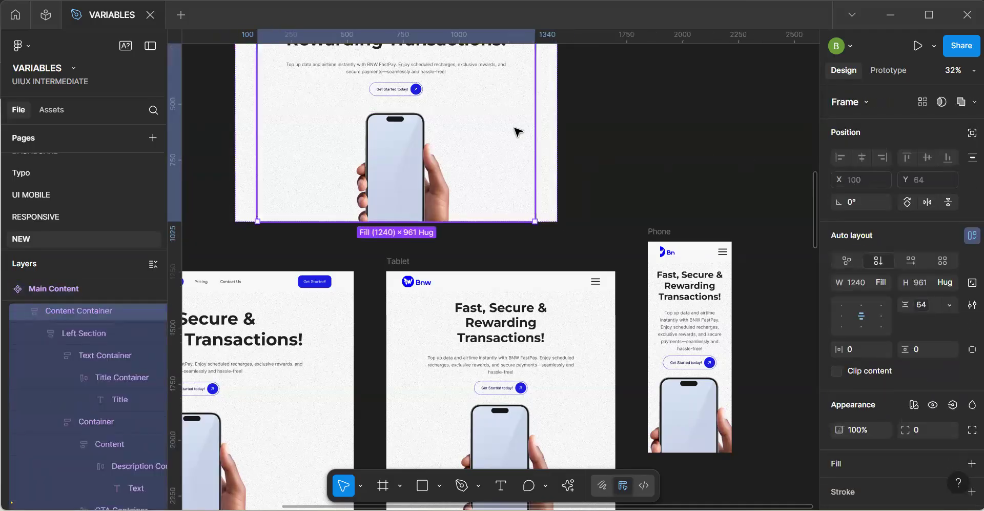
click(874, 282)
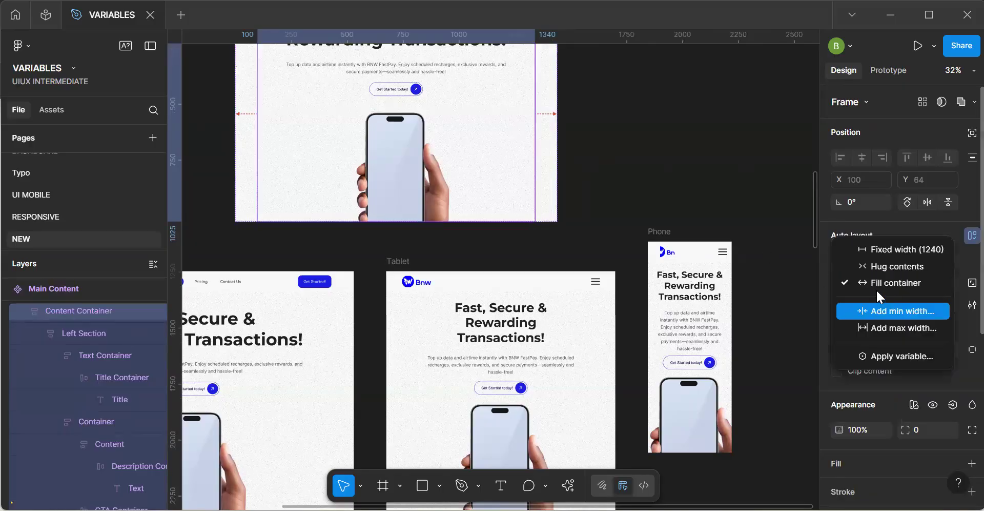
click(895, 356)
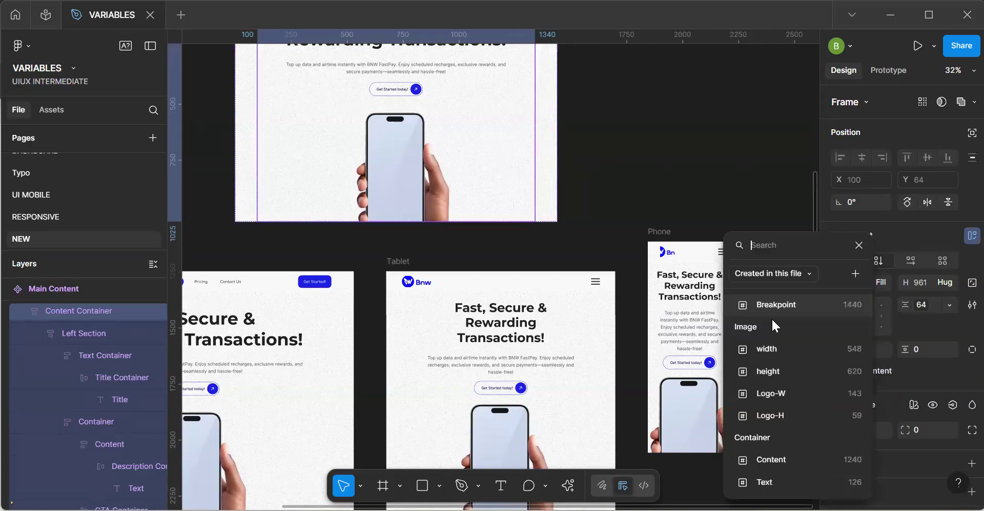
click(789, 459)
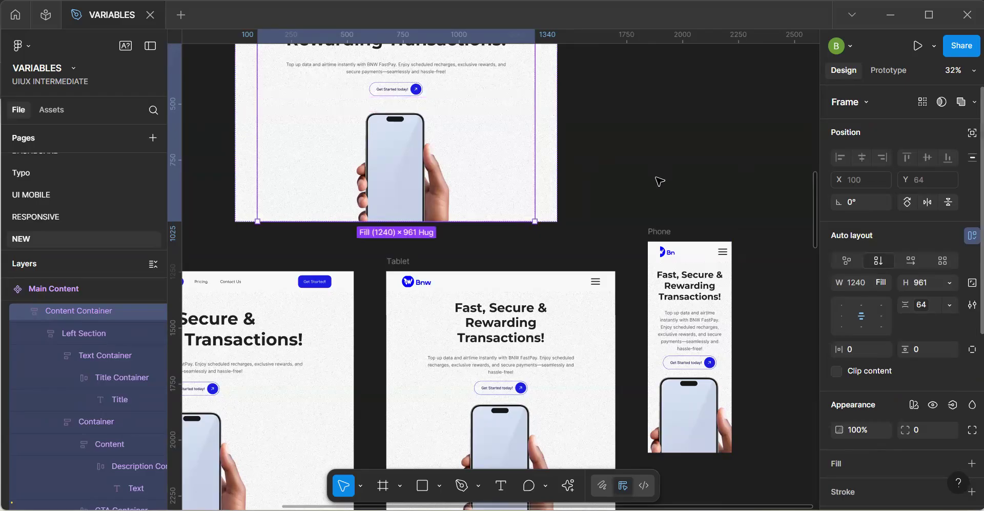
Try binding the phone image container's width to the Content variable, and undo the binding.
click(379, 163)
click(883, 283)
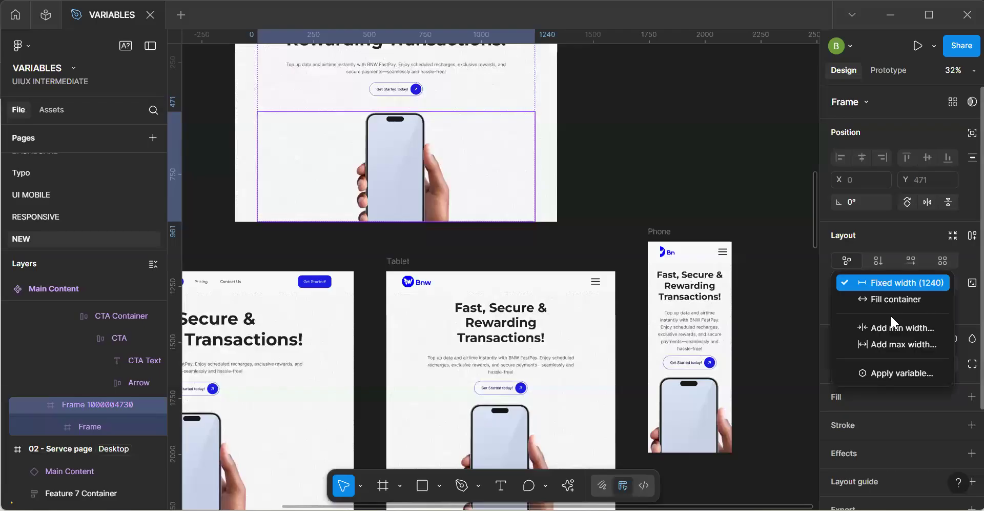
click(891, 376)
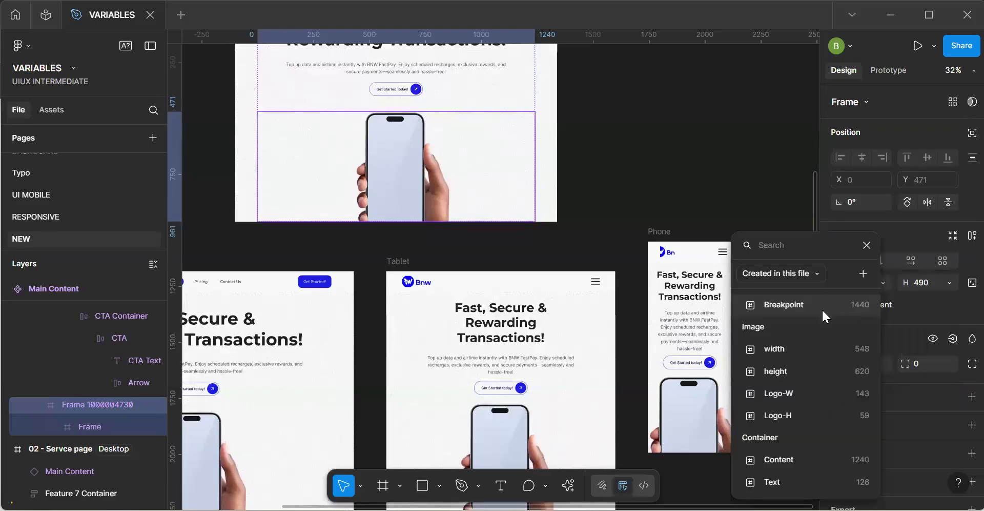
click(798, 454)
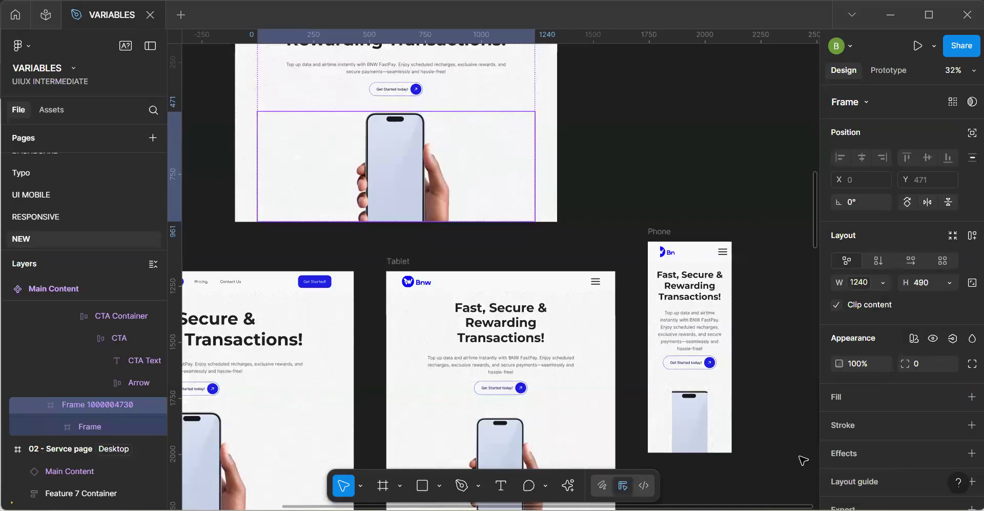
click(679, 158)
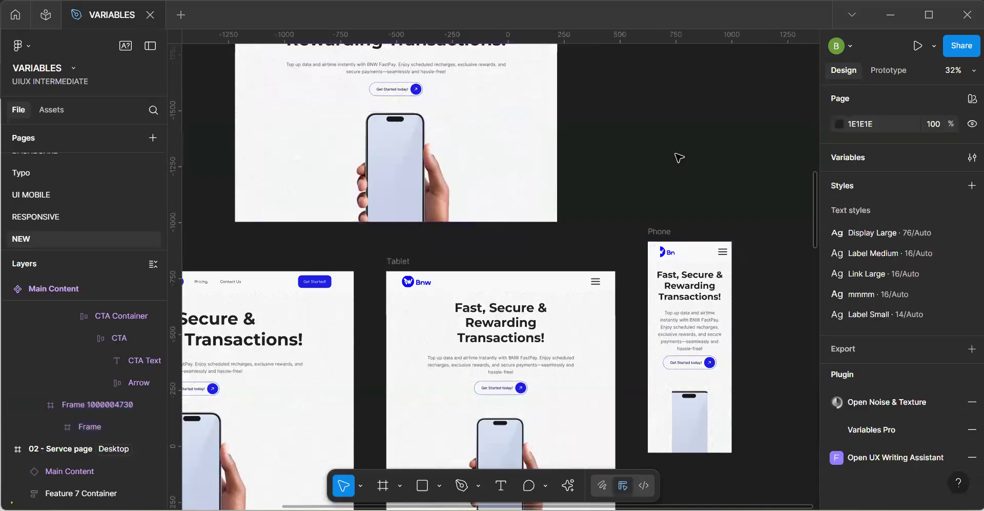
key(ctrl+z)
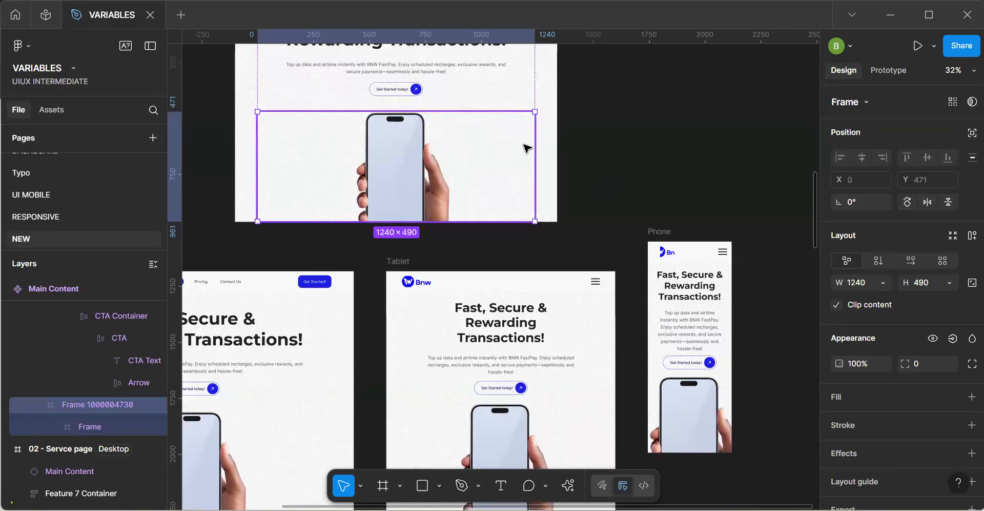
Switch the Main Content component's Content Container from fill to a fixed width of 1240.
click(597, 136)
click(478, 128)
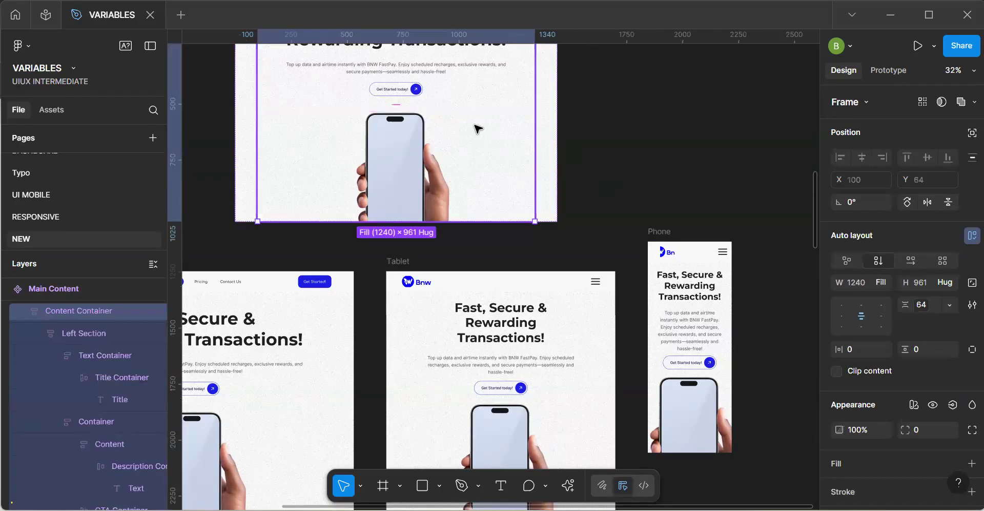
click(879, 282)
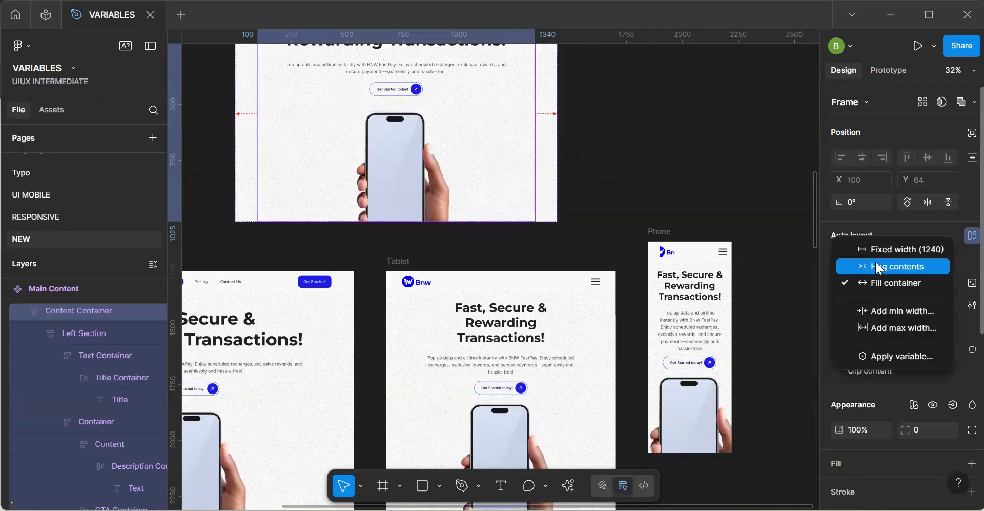
click(877, 253)
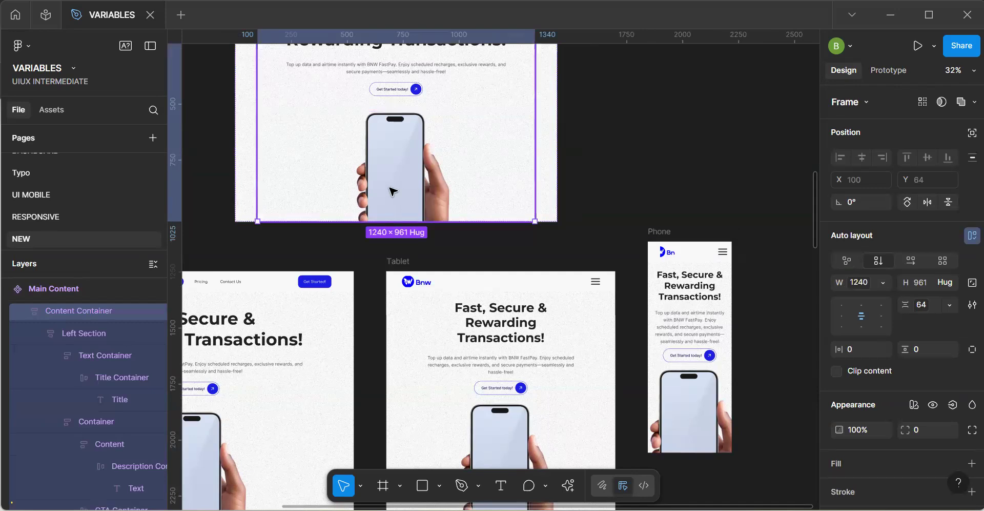
Try applying the Image width variable to the phone image frame nested in the component, and undo it.
ctrl+click(400, 204)
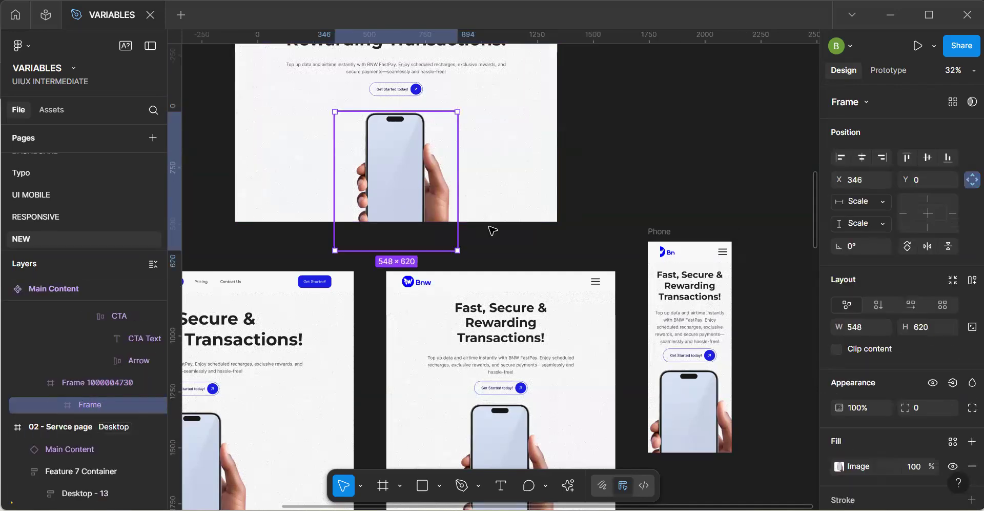
click(884, 327)
click(799, 351)
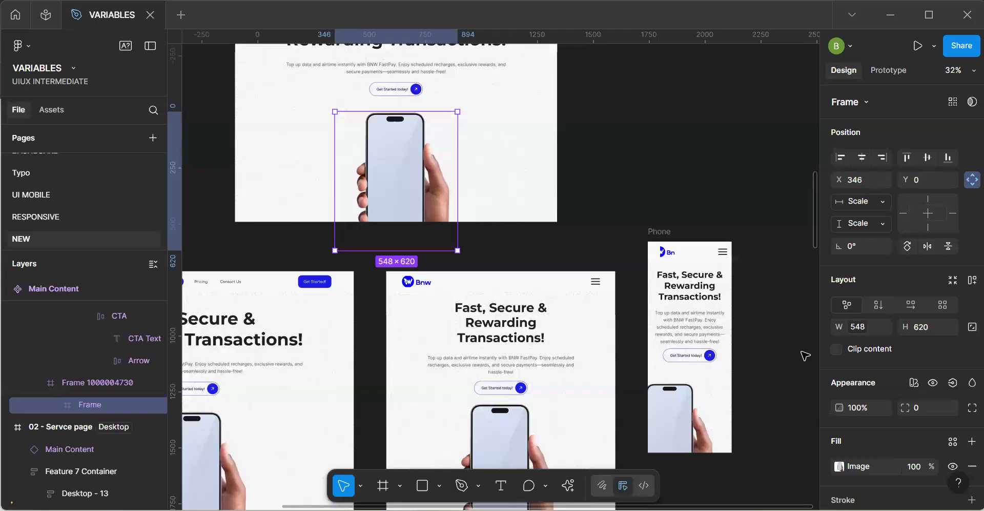
click(685, 157)
key(ctrl+z)
click(685, 156)
key(ctrl+z)
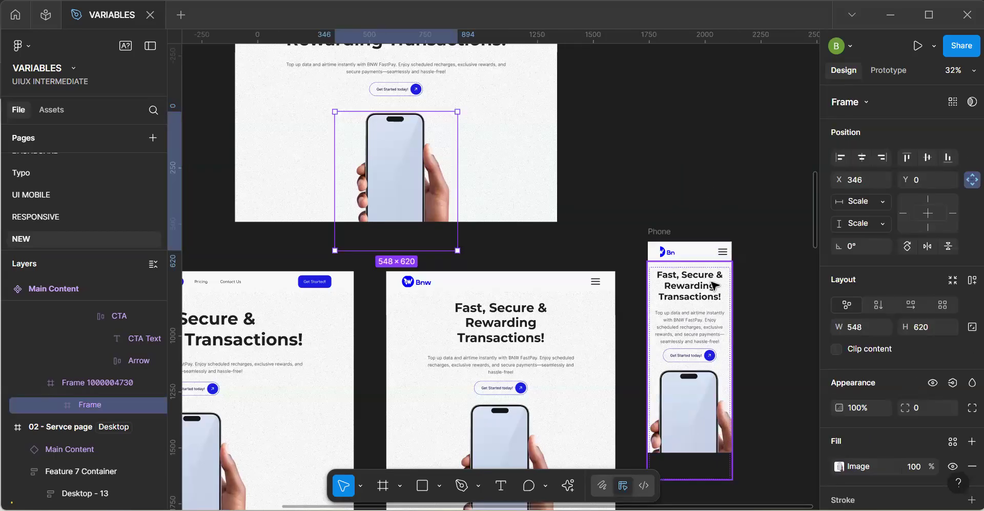
Add horizontal auto layout to the phone image container, turn off its content clipping and centre its contents.
click(509, 174)
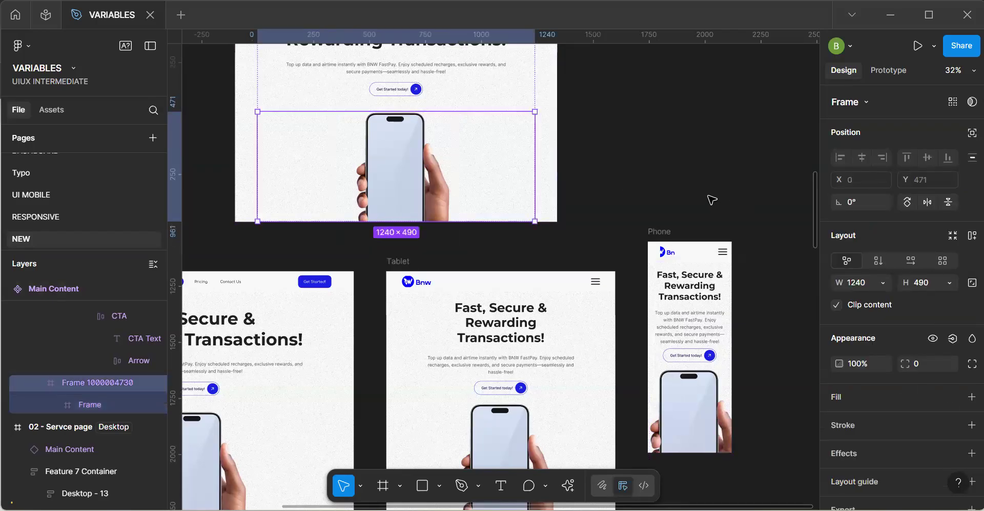
click(963, 238)
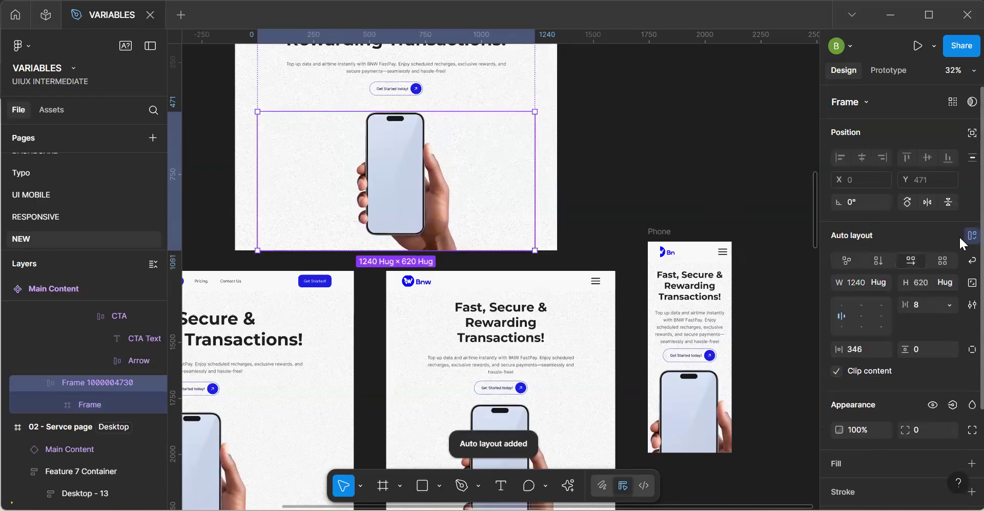
click(836, 371)
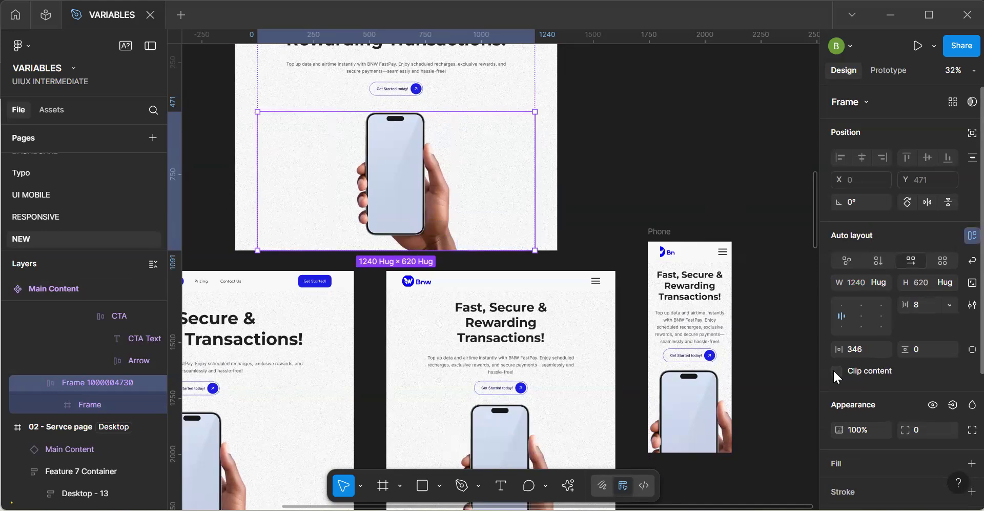
click(860, 313)
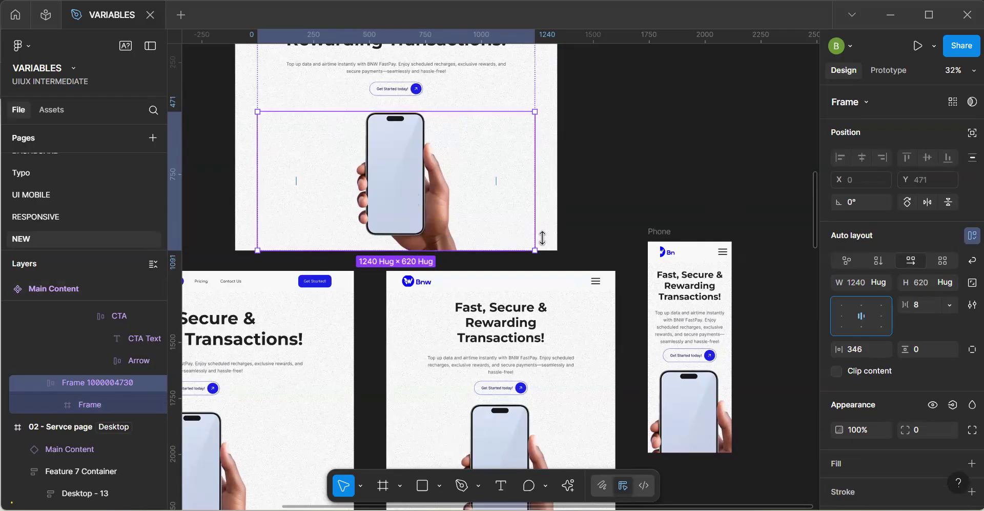
click(610, 224)
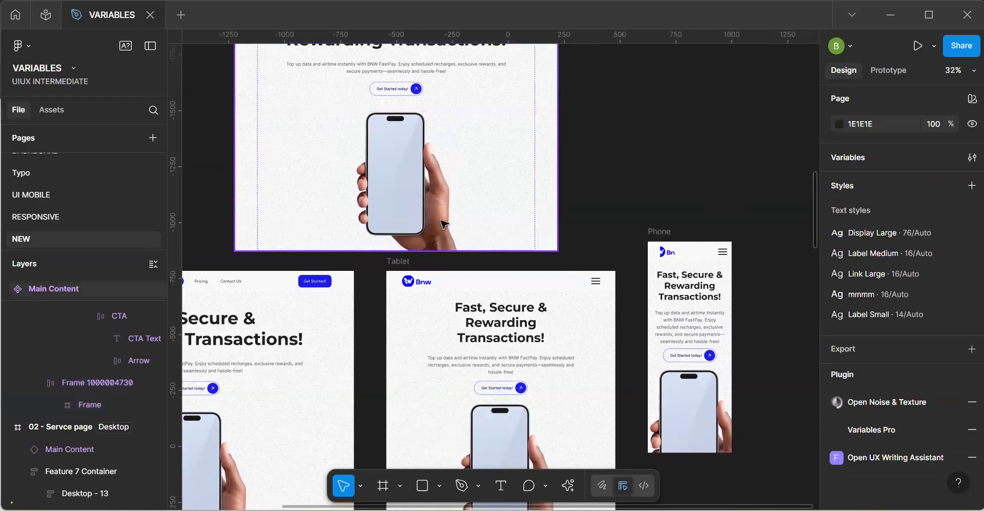
Try shortening the Content Container to 1037 and the phone image container to 569, undoing both resizes.
click(419, 221)
click(407, 245)
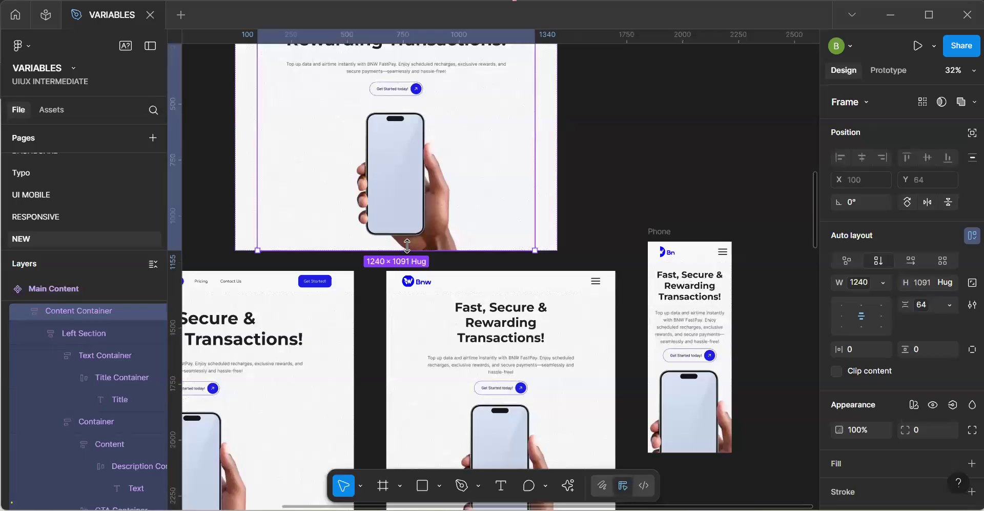
drag(406, 239, 406, 226)
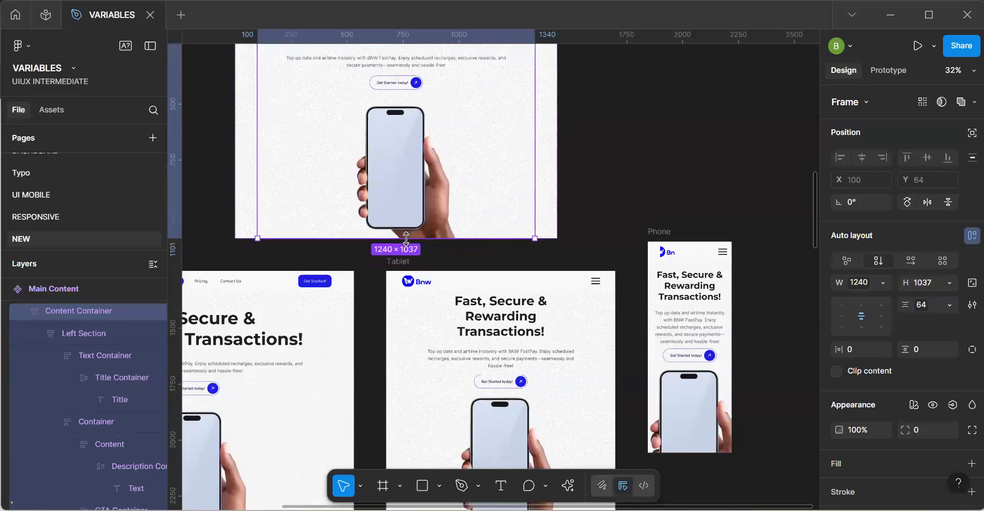
key(ctrl+z)
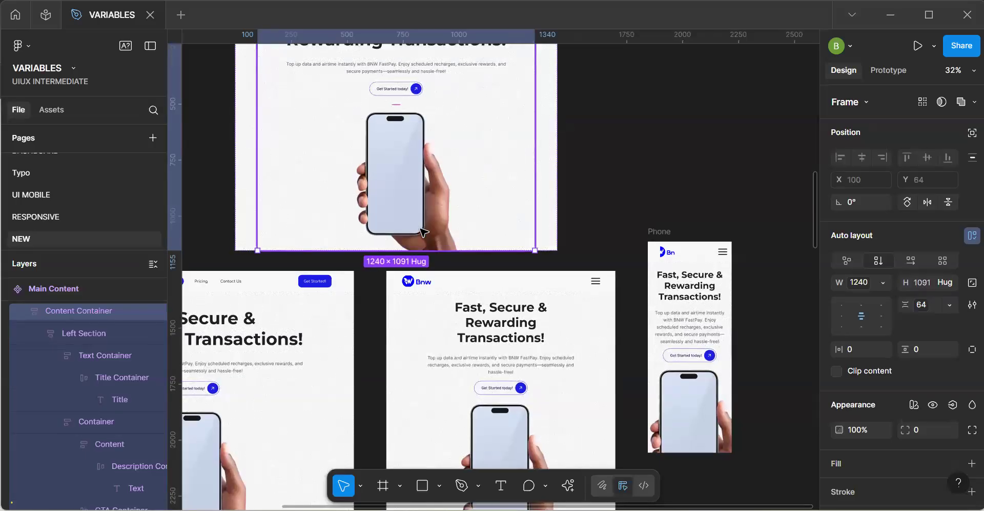
click(421, 235)
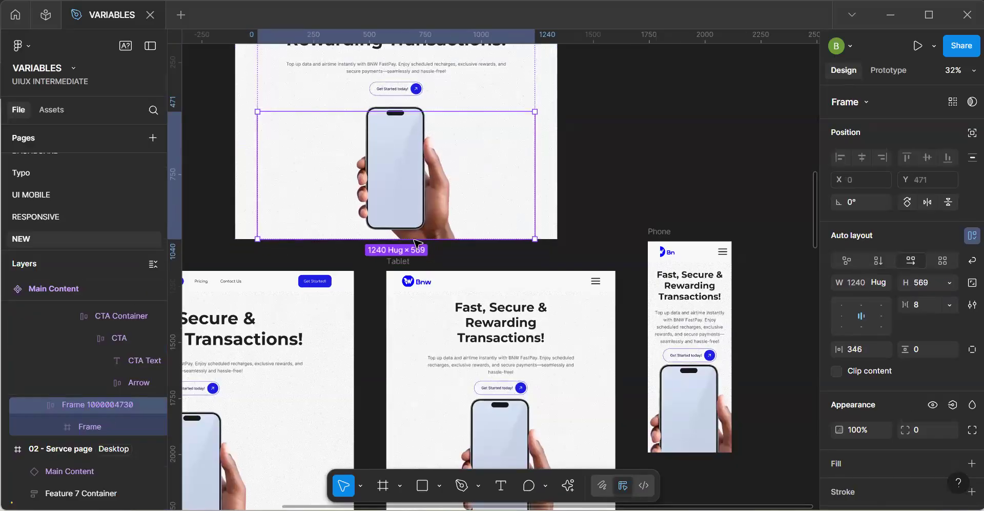
key(Escape)
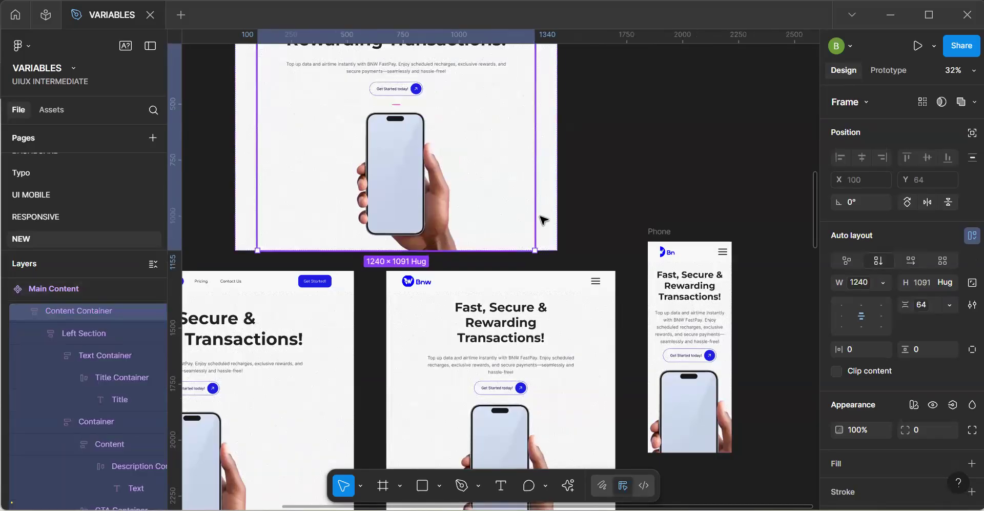
click(652, 175)
Move the 1440-wide stats frame below the hero out of the 02 - Servce page onto the empty canvas beside it.
key(h)
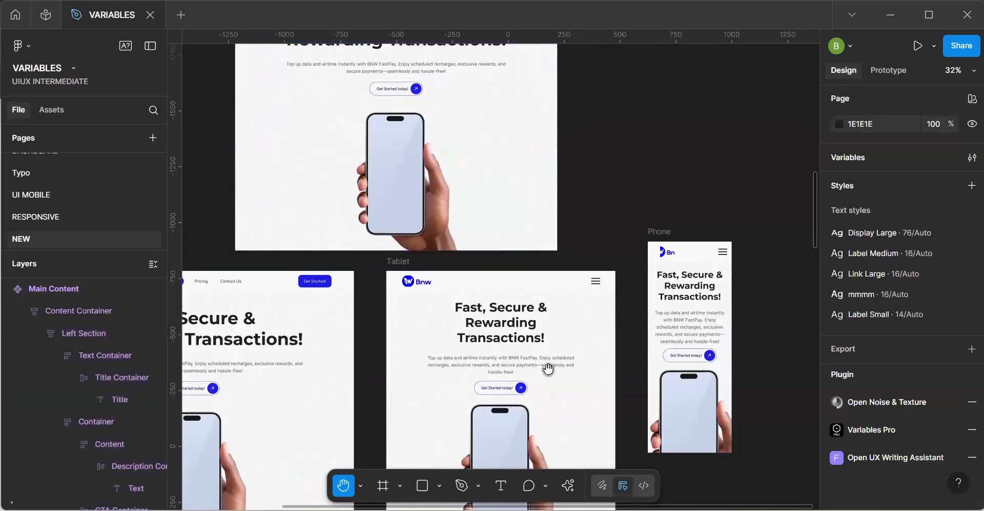
scroll(549, 125, down, 5)
scroll(629, 207, left, 3)
drag(629, 208, 554, 303)
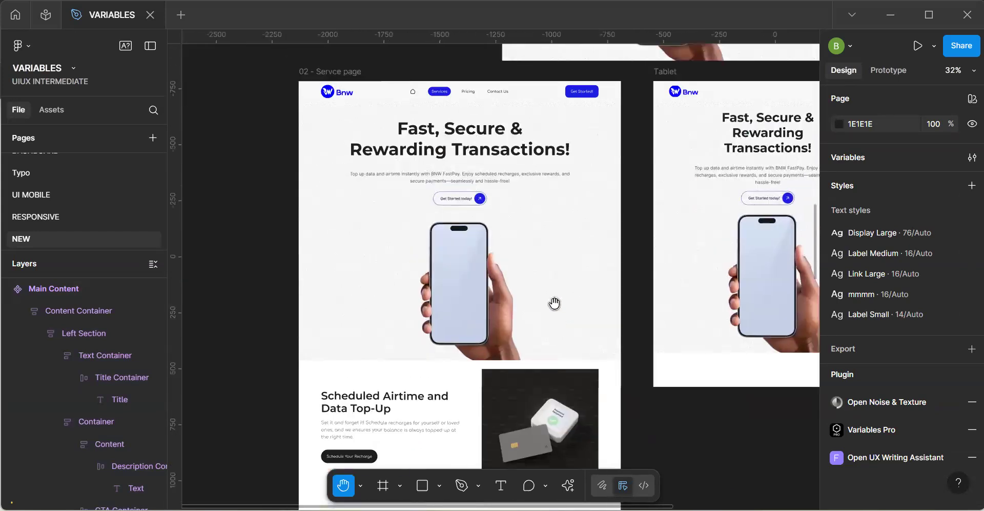
click(526, 365)
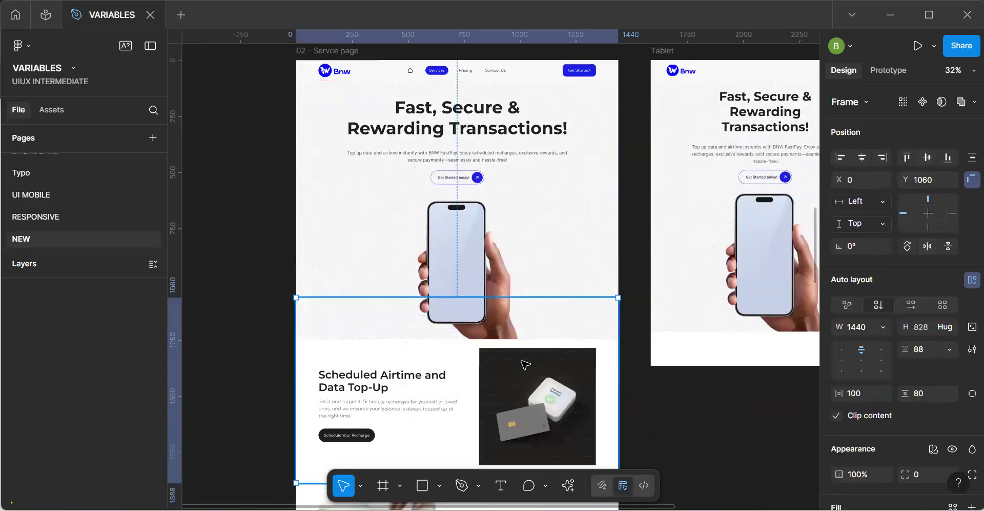
drag(533, 390, 192, 99)
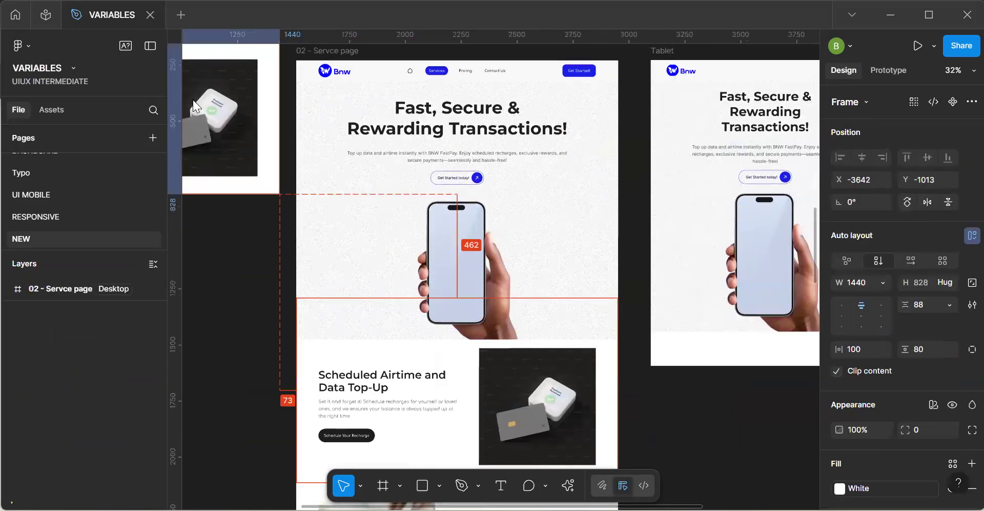
click(656, 396)
drag(569, 370, 595, 392)
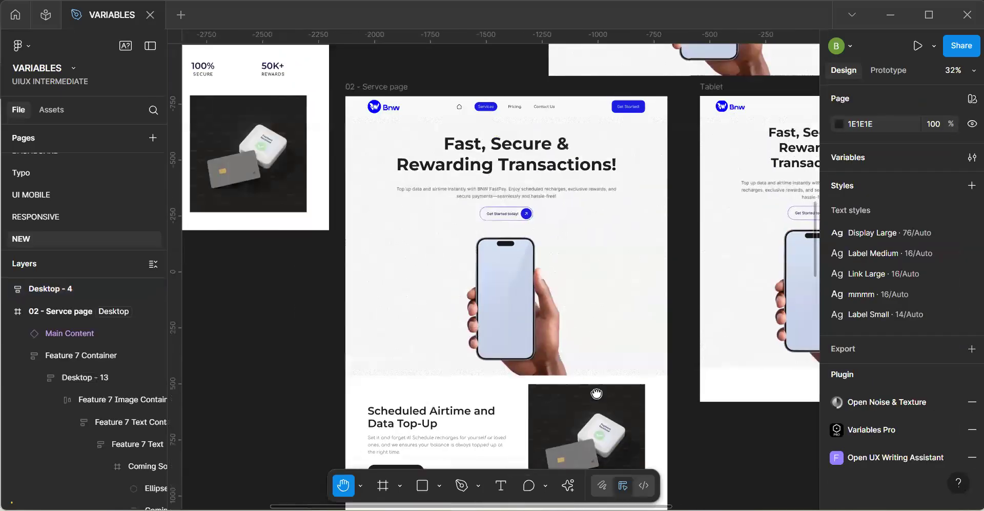
Move the 02 - Servce page frame down to X -2093 and extend its top edge up to Y -724, about 421 px above the navbar.
scroll(572, 400, up, 2)
key(v)
click(380, 148)
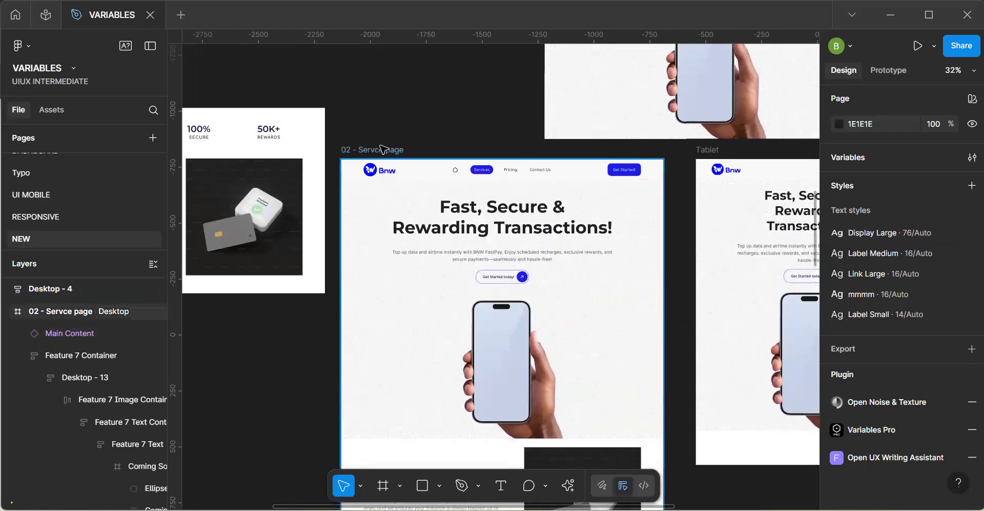
drag(374, 152, 382, 259)
drag(394, 208, 403, 173)
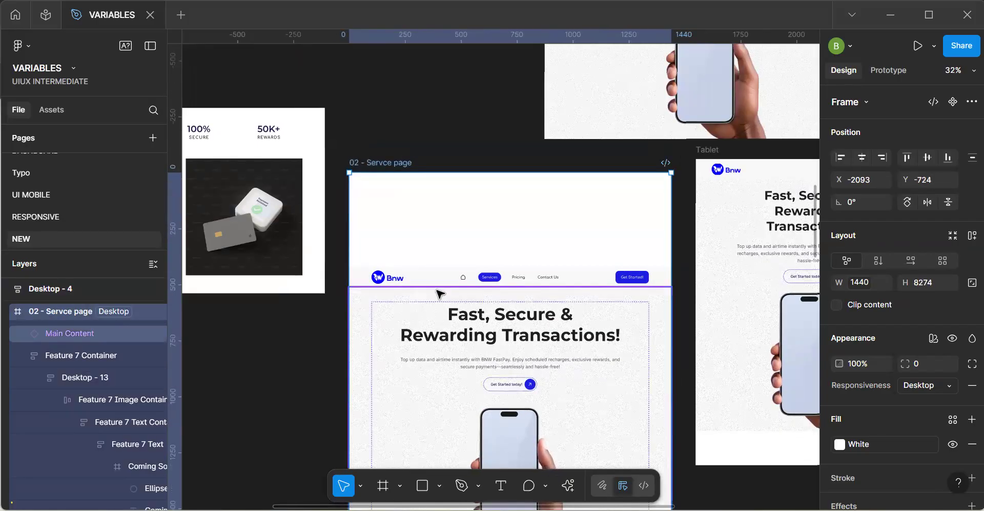
Wrap the Navbar and Main Content of the 02 - Servce page in a vertical auto layout and align it to the page's top.
click(443, 279)
click(439, 279)
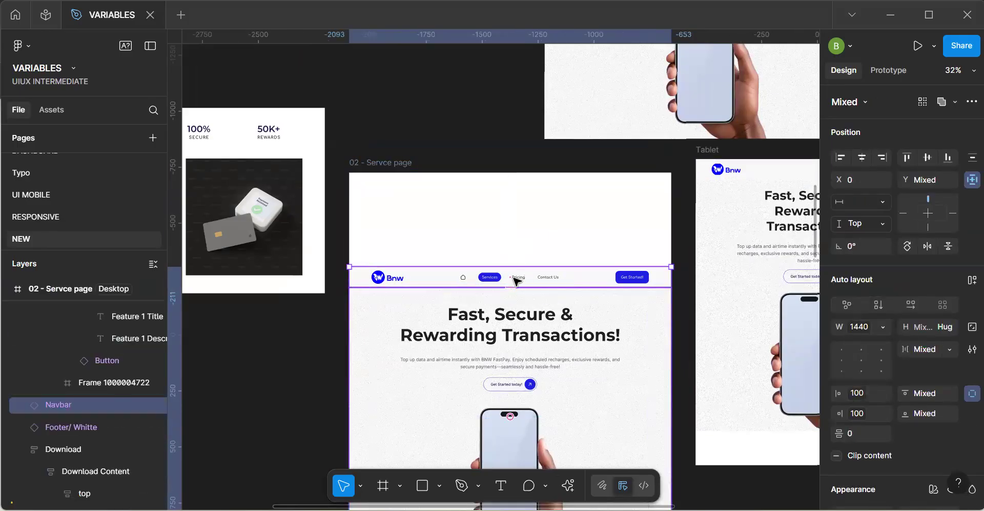
key(shift+a)
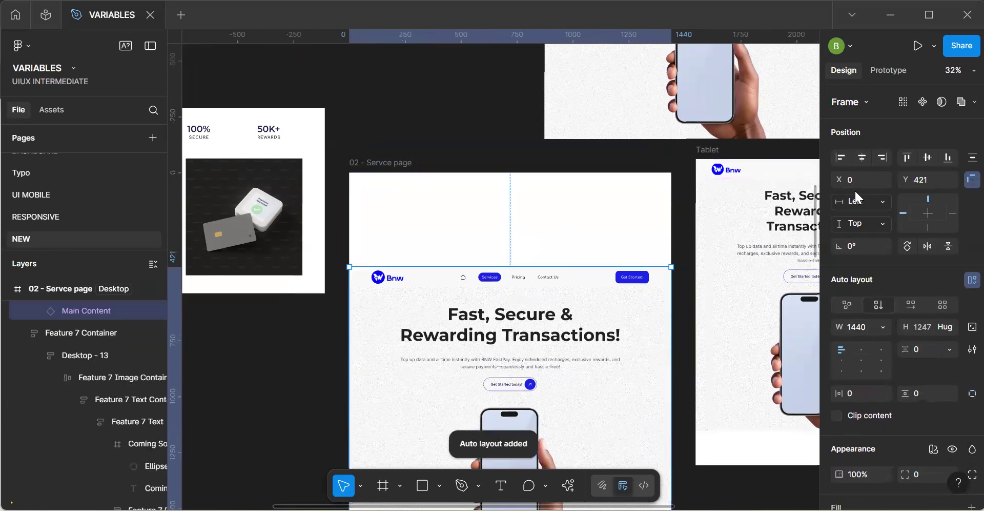
click(906, 157)
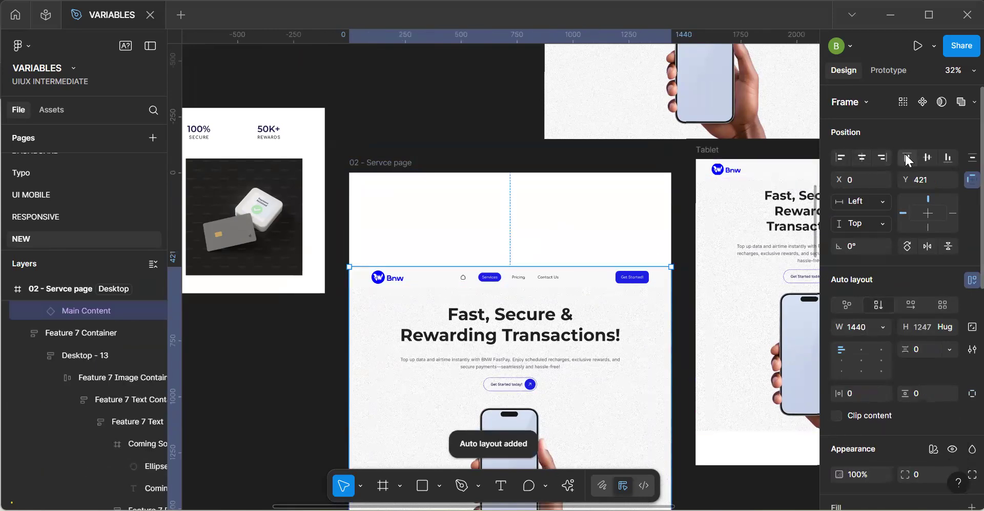
click(364, 109)
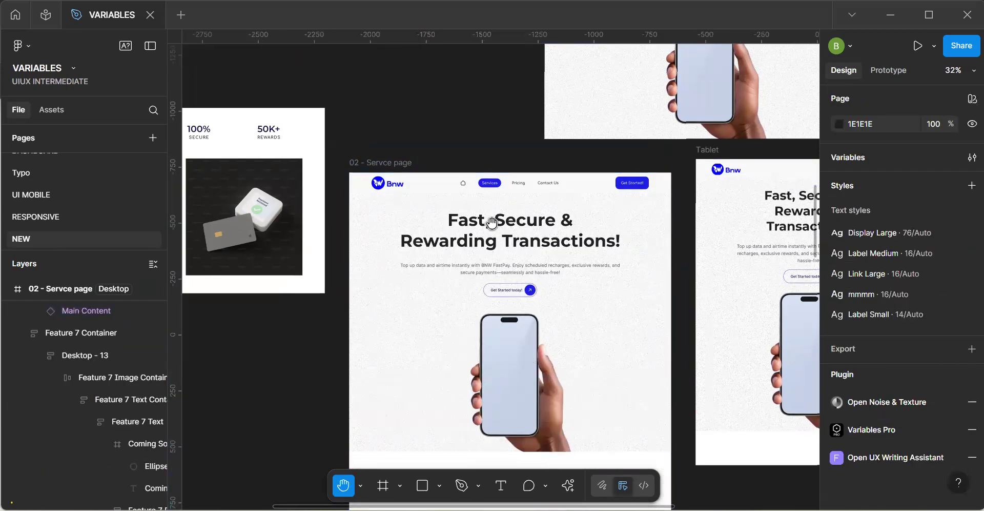
Turn the Desktop - 4 stats frame into a component and rename it Section 1.
drag(521, 326, 522, 197)
drag(214, 91, 438, 234)
key(v)
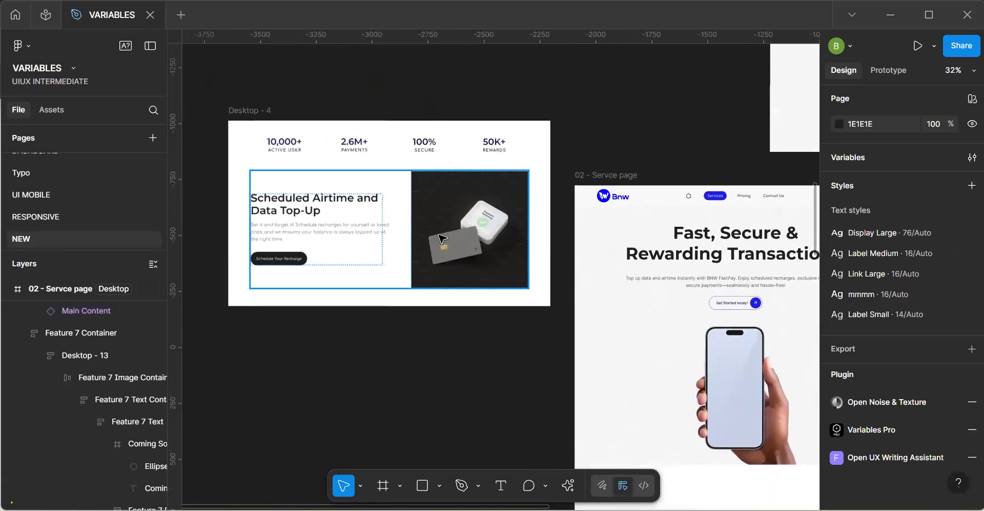
click(241, 121)
click(239, 113)
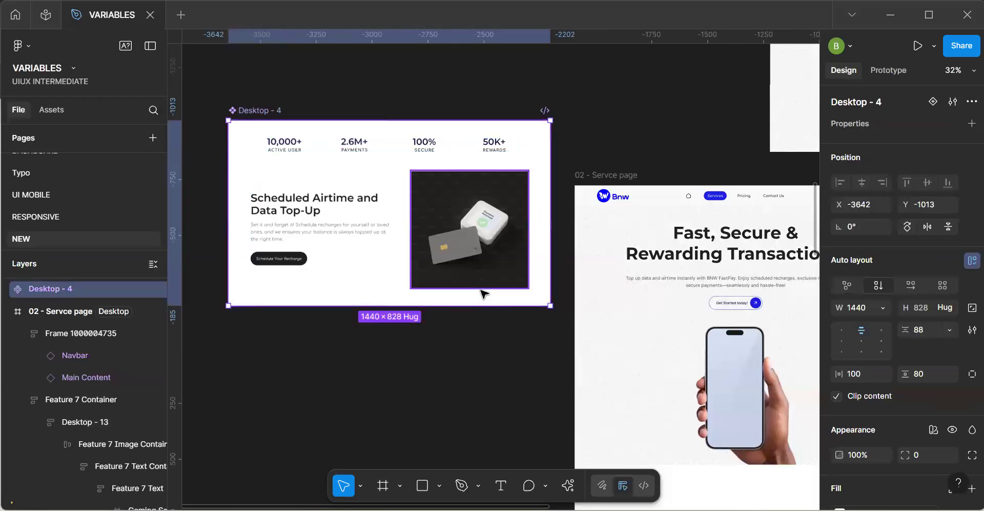
key(ctrl+r)
text(Se)
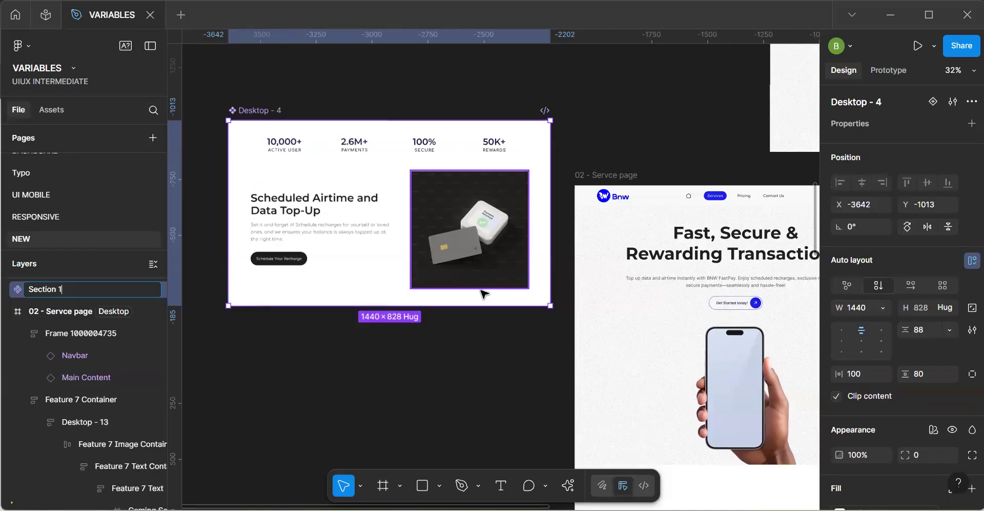
key(Return)
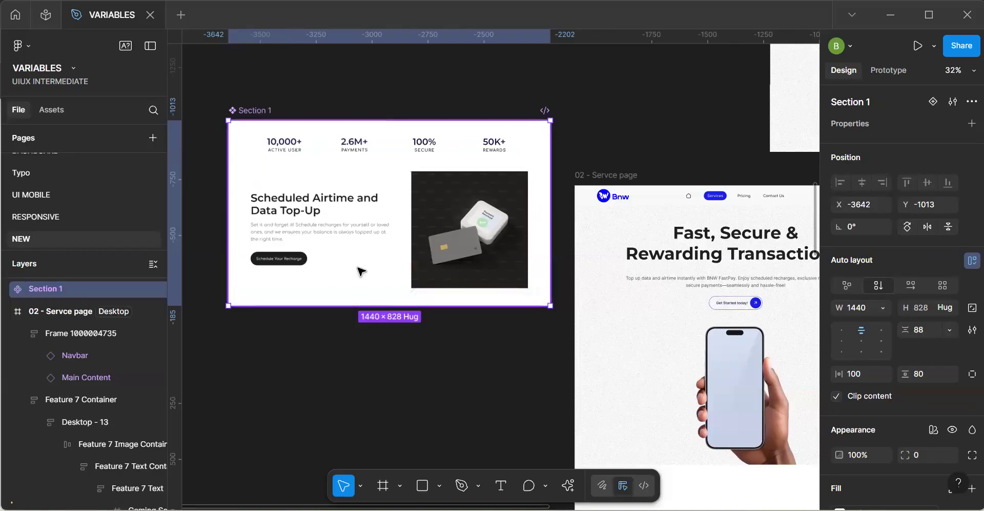
Bind Section 1's horizontal padding to the 100-16 margin variable and its width to the Breakpoint variable.
click(884, 371)
click(797, 327)
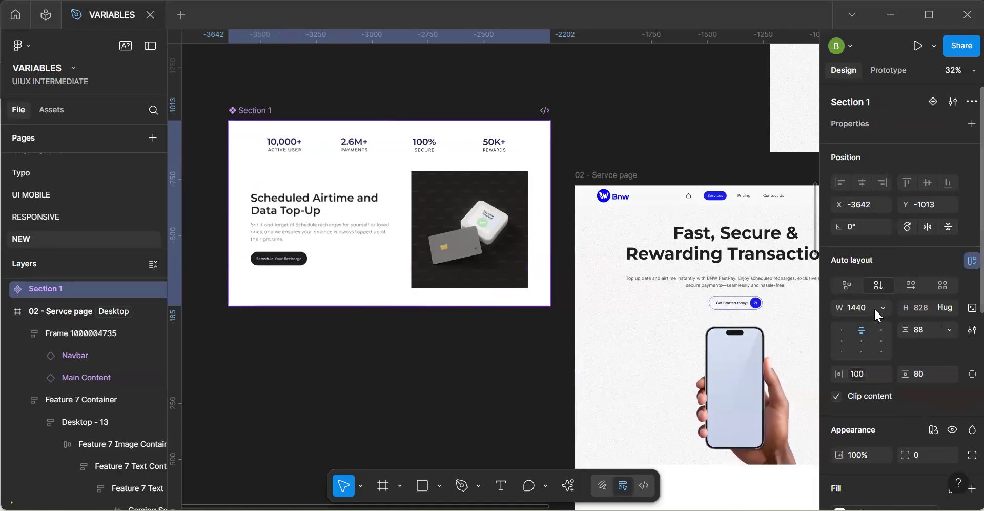
click(883, 308)
click(875, 401)
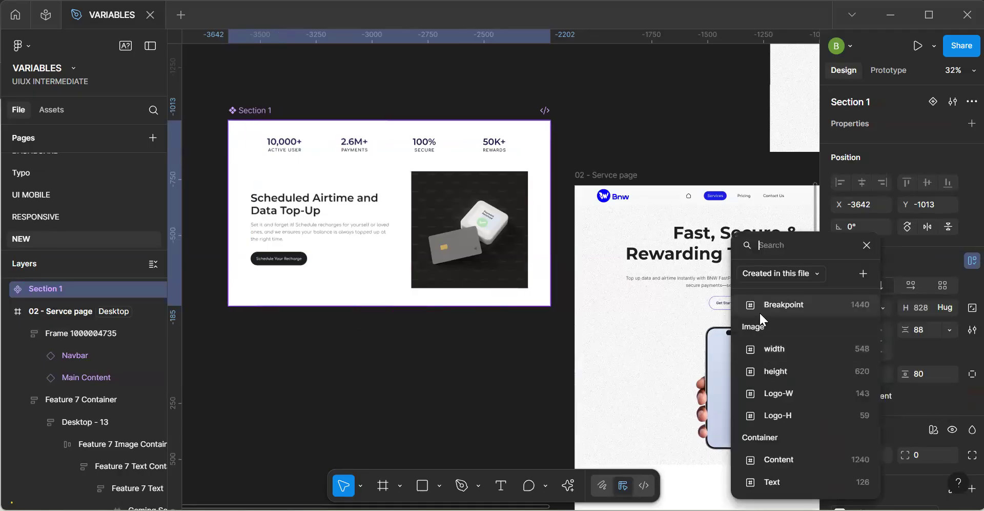
click(774, 304)
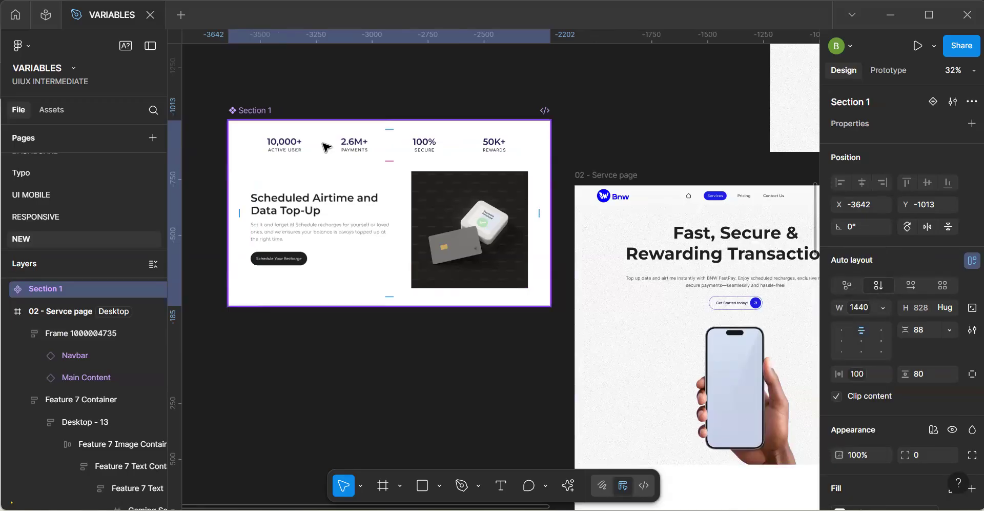
Bind Section 1's vertical gap to the 64- 24 padding variable.
click(385, 161)
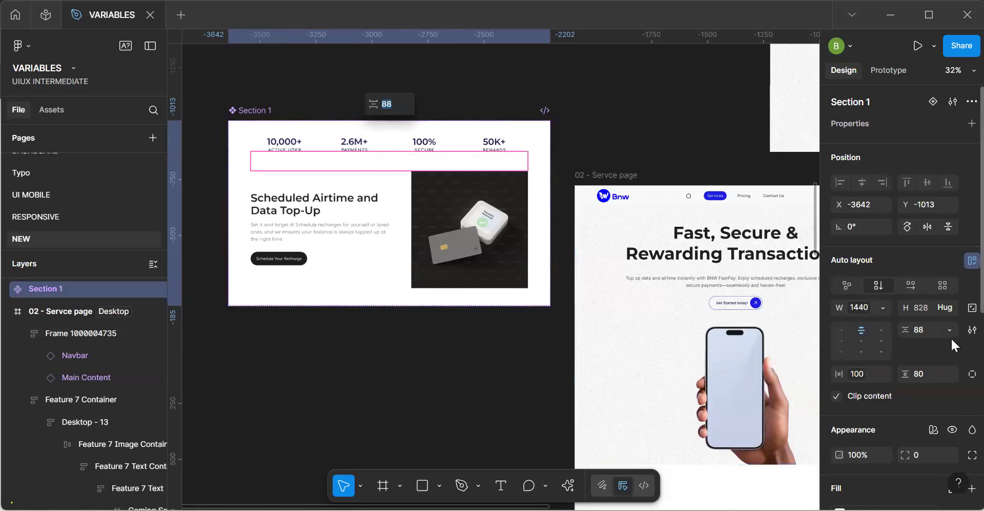
click(949, 333)
click(908, 373)
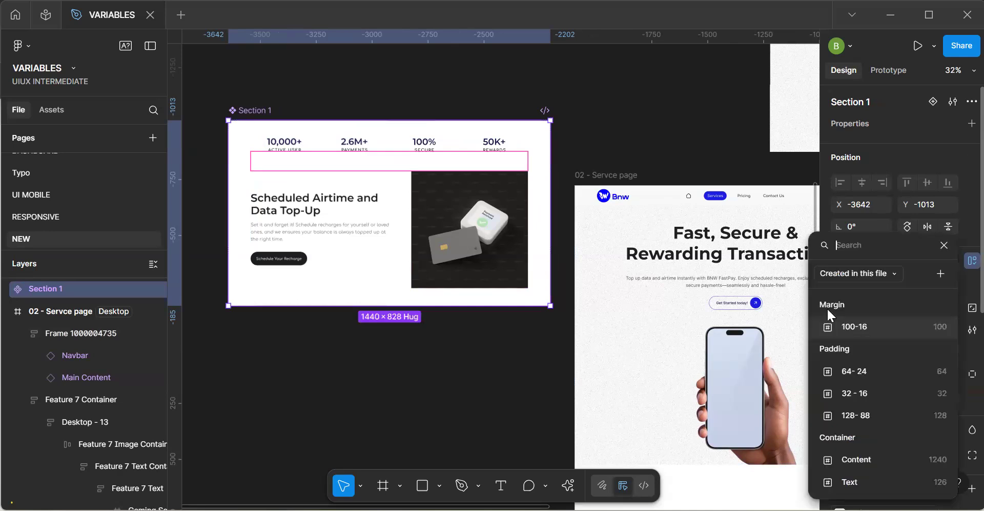
click(862, 374)
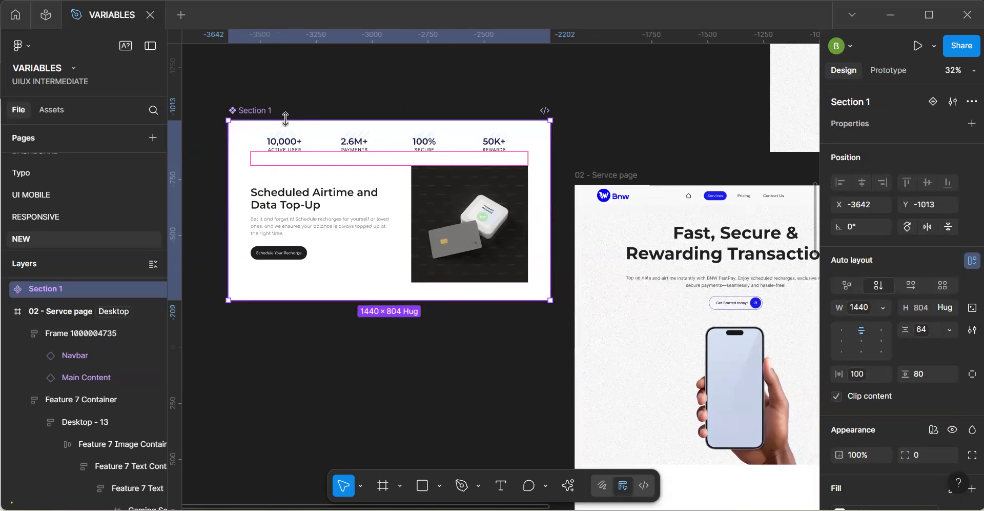
click(599, 137)
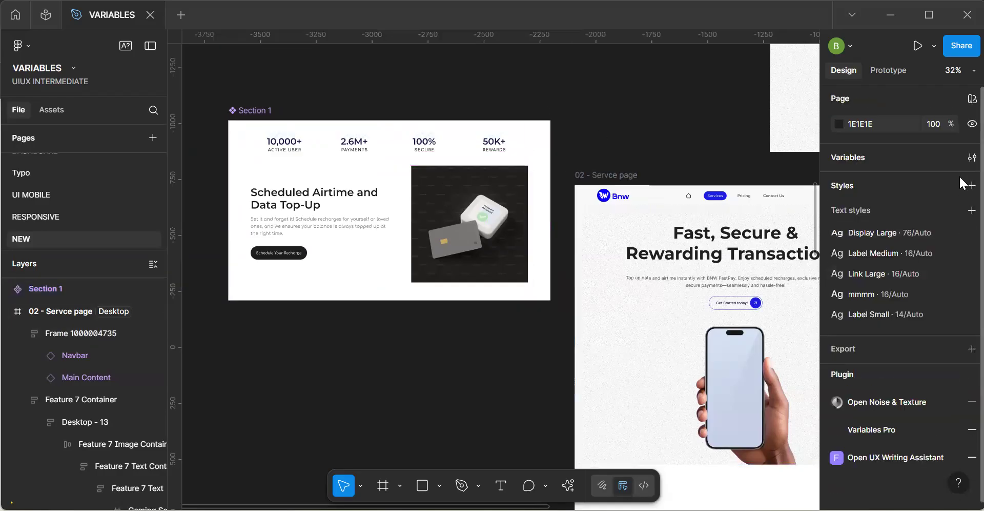
Duplicate the 128- 88 variable in the Padding group of the Responsiveness collection and name the copy 88-16.
click(972, 157)
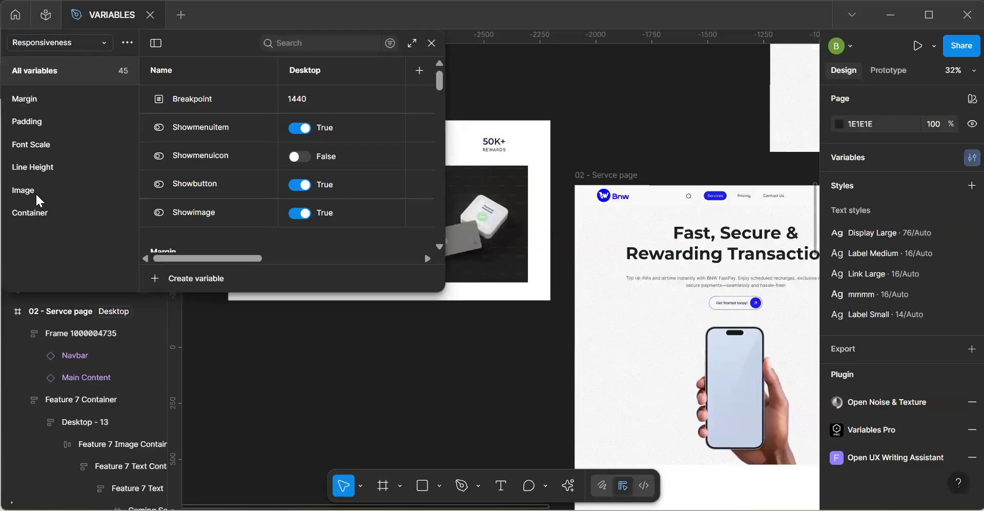
click(36, 167)
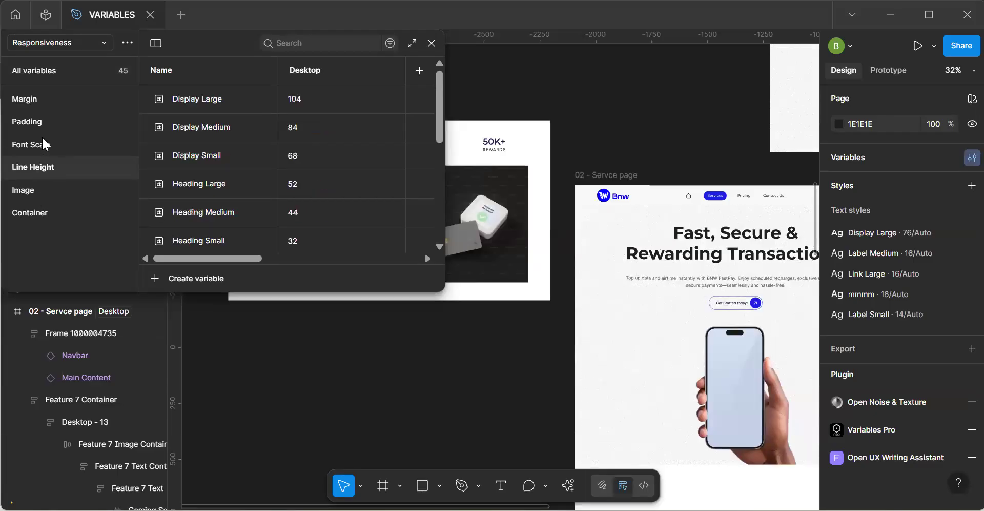
click(42, 128)
click(195, 161)
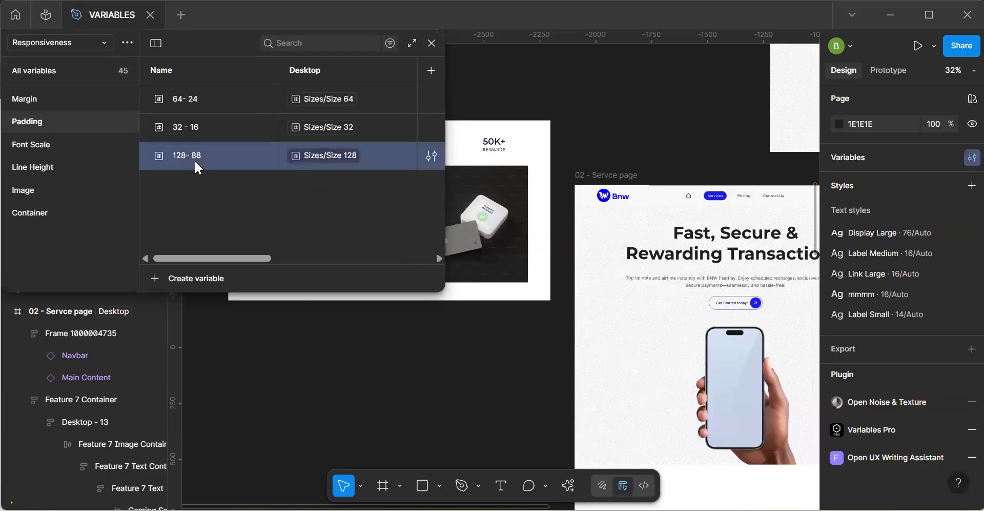
key(ctrl+d)
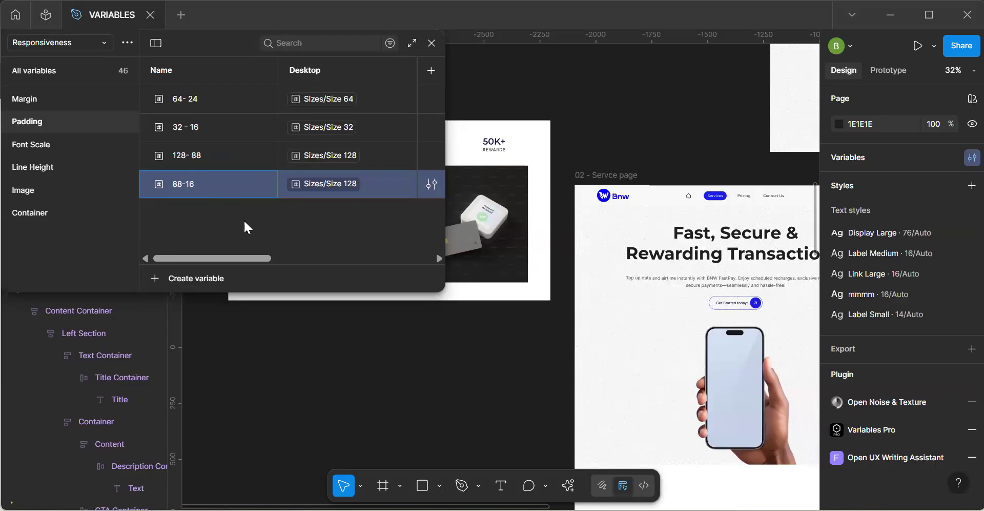
Set the 88-16 padding variable's Desktop value to Size 96 and its Tablet value to Size 64.
click(361, 190)
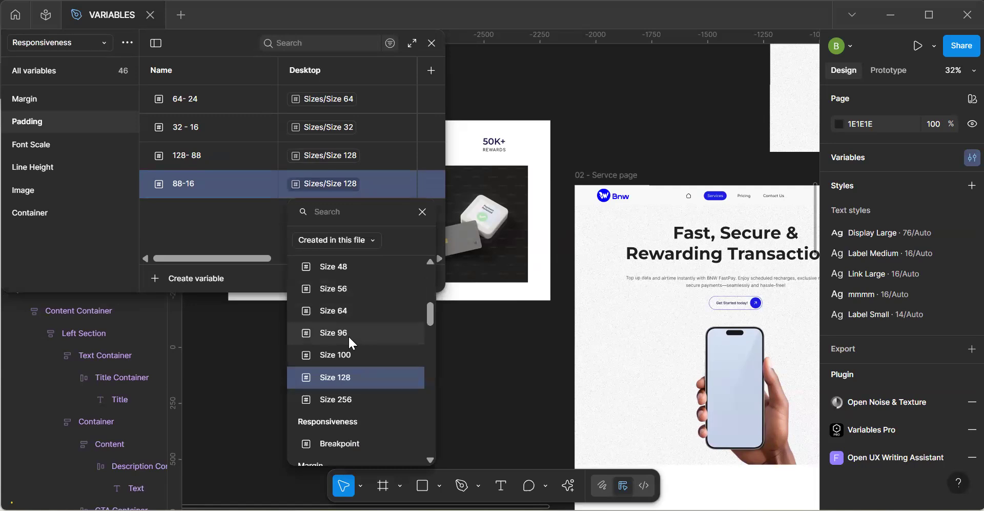
scroll(349, 334, up, 4)
scroll(349, 334, down, 3)
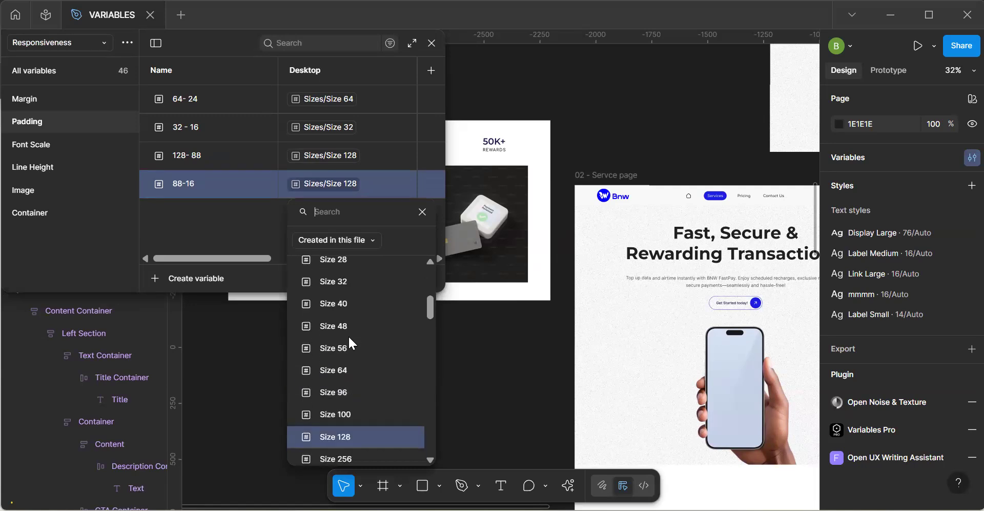
click(344, 384)
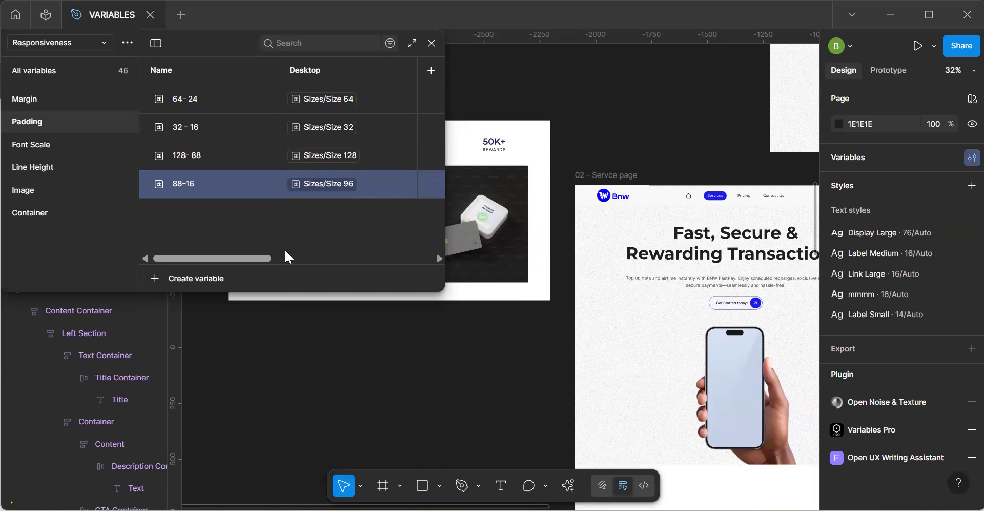
drag(259, 255, 311, 256)
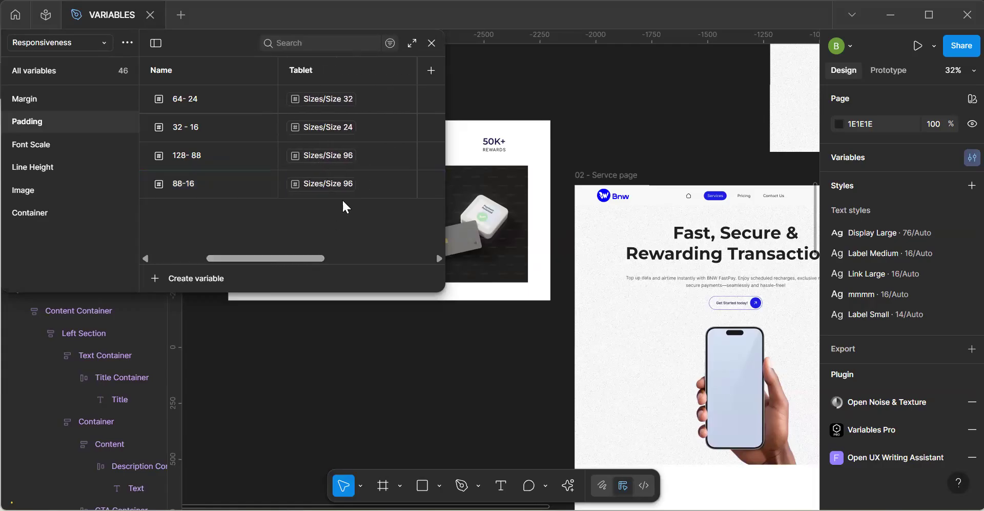
click(347, 188)
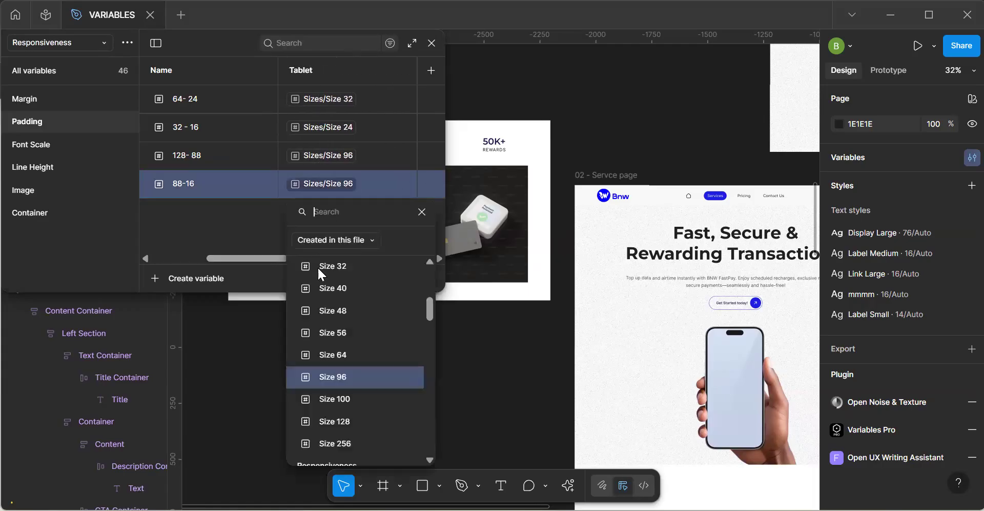
click(349, 355)
Set the 88-16 variable's Mobile value to Size 16 and replace it with the next larger size.
drag(281, 256, 358, 261)
click(349, 184)
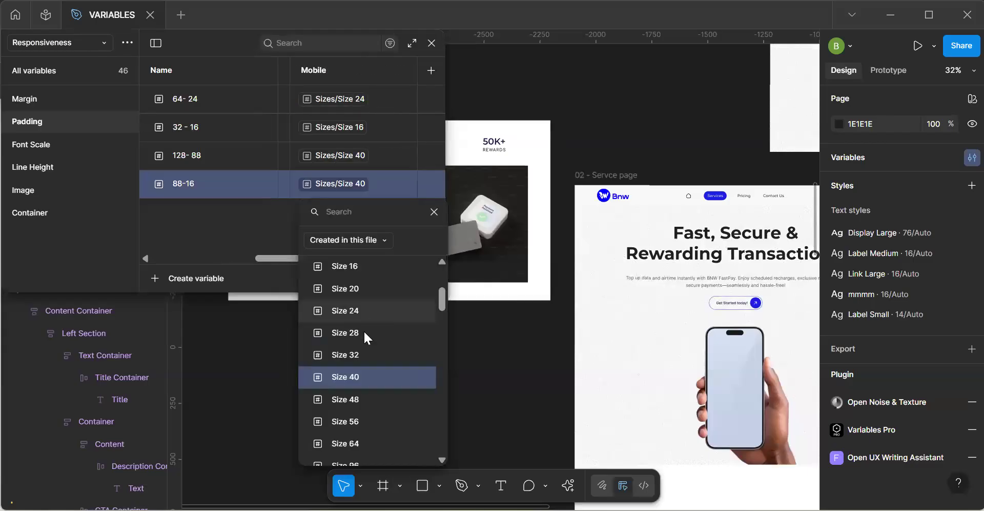
click(364, 268)
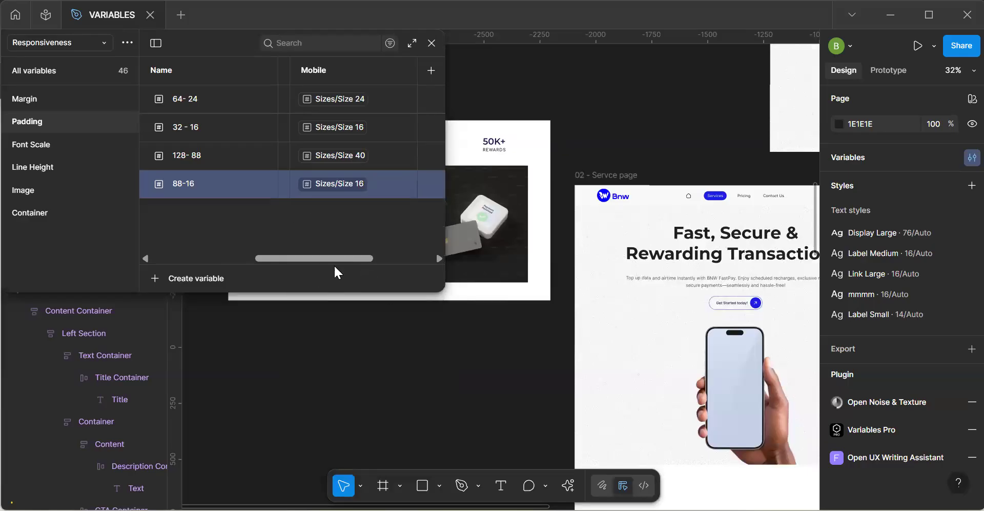
click(350, 184)
click(355, 399)
Rename the 88-16 padding variable to match its Size 96 Desktop value and close the variables.
drag(353, 259, 248, 260)
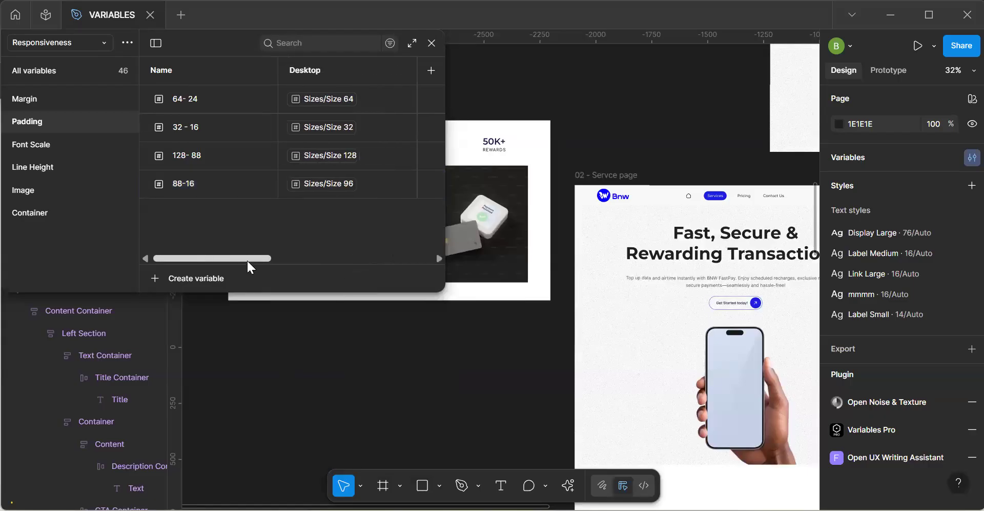
double_click(177, 181)
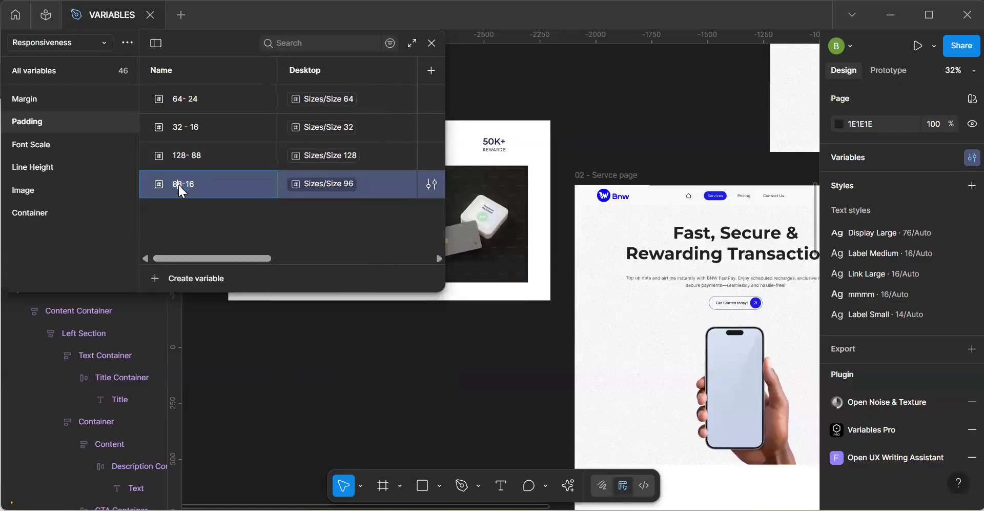
key(Delete)
text(6)
click(647, 265)
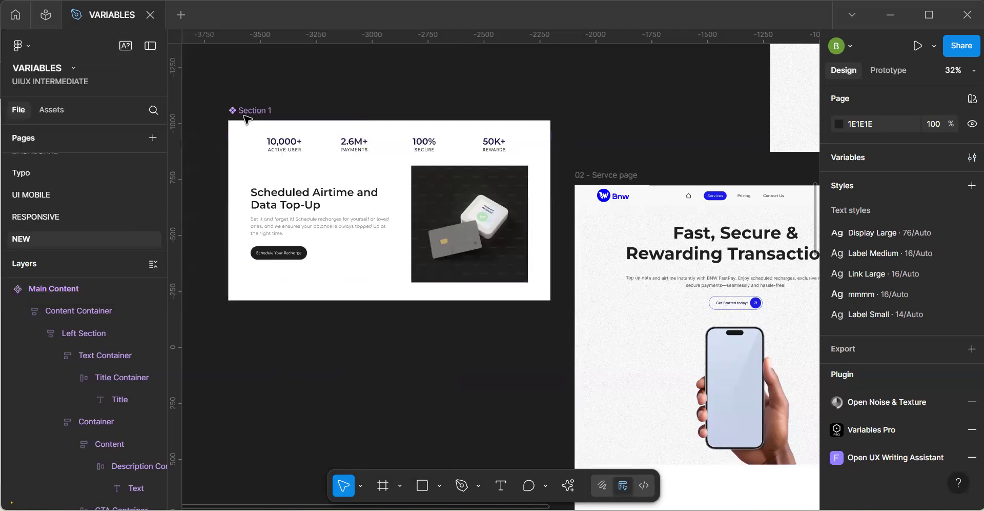
Bind Section 1's vertical padding to the new Size 96 padding variable and turn on wrapping for its Features Container.
click(427, 191)
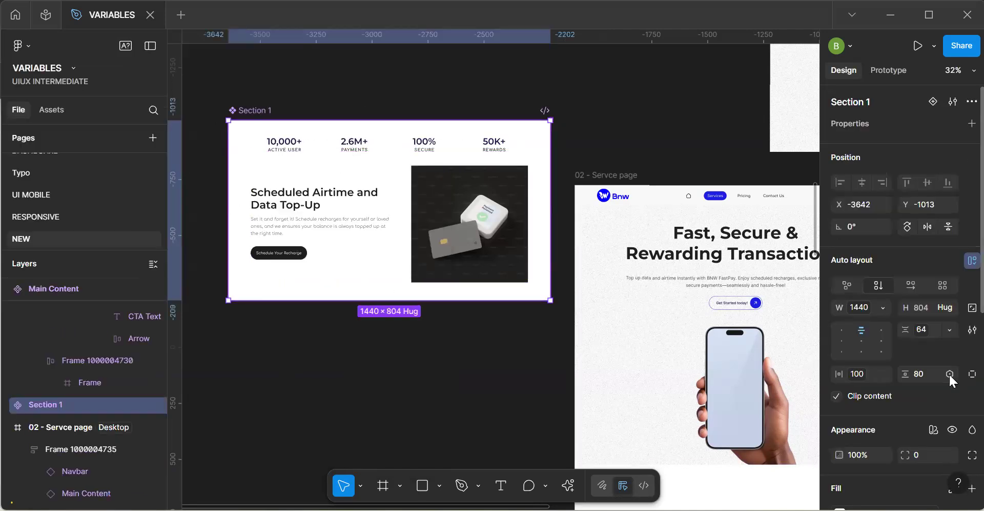
click(950, 373)
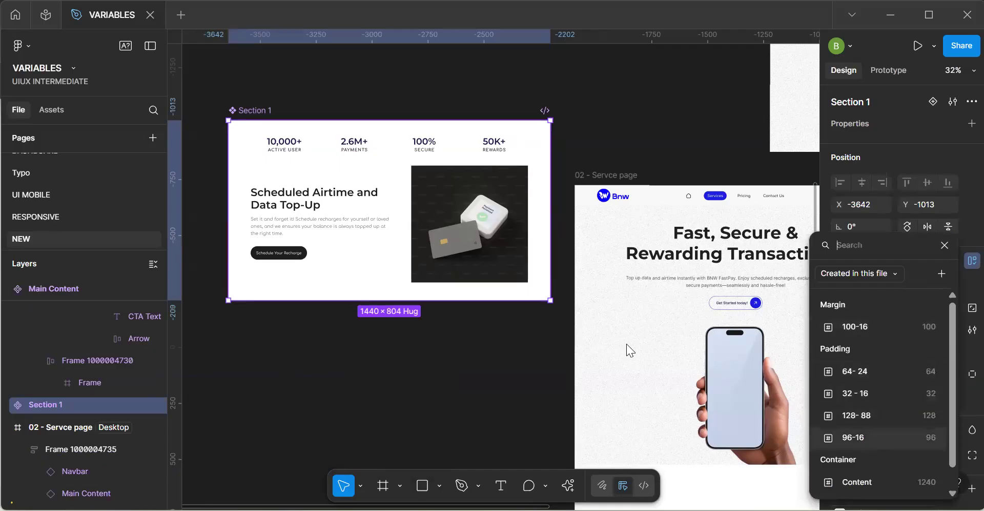
click(384, 236)
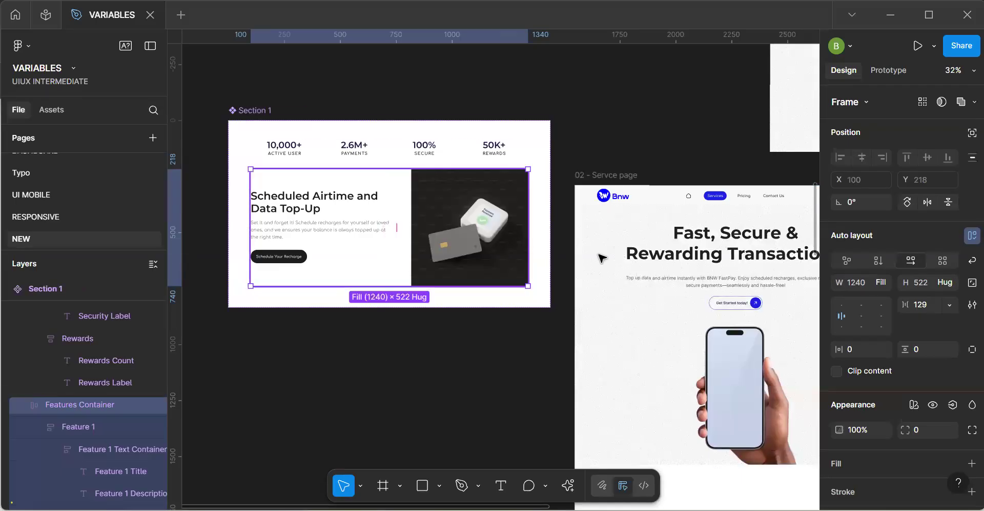
click(970, 260)
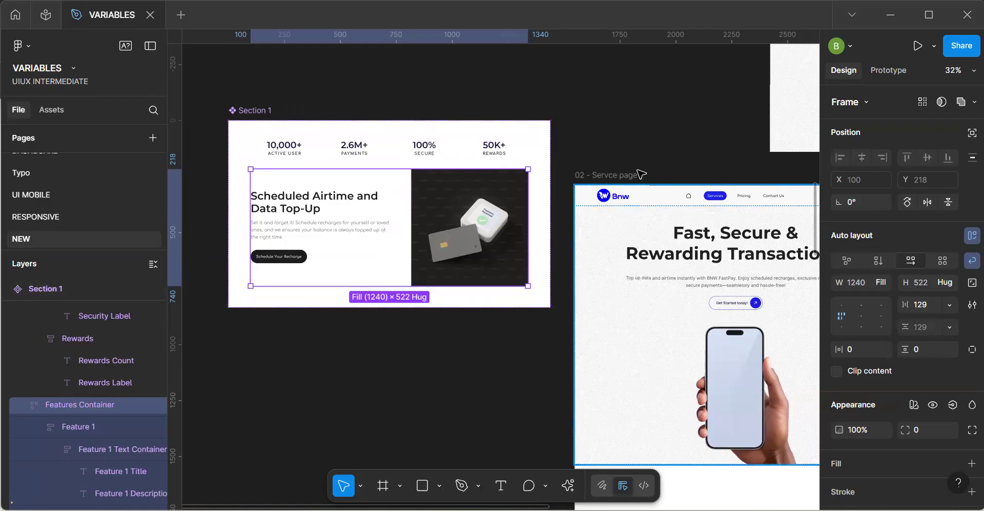
Make the Stats Container in Section 1 fill its parent's width and turn on wrapping for it.
click(267, 112)
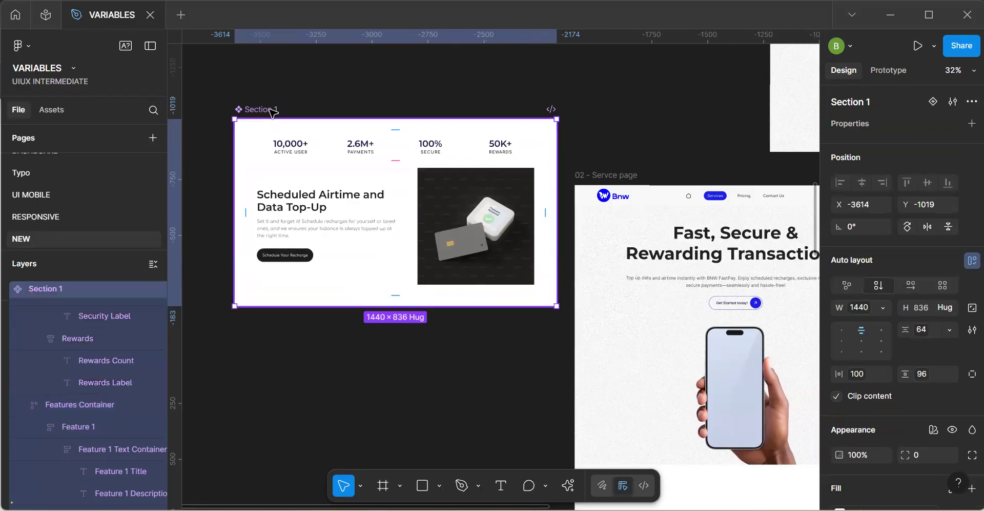
scroll(357, 155, up, 3)
click(358, 150)
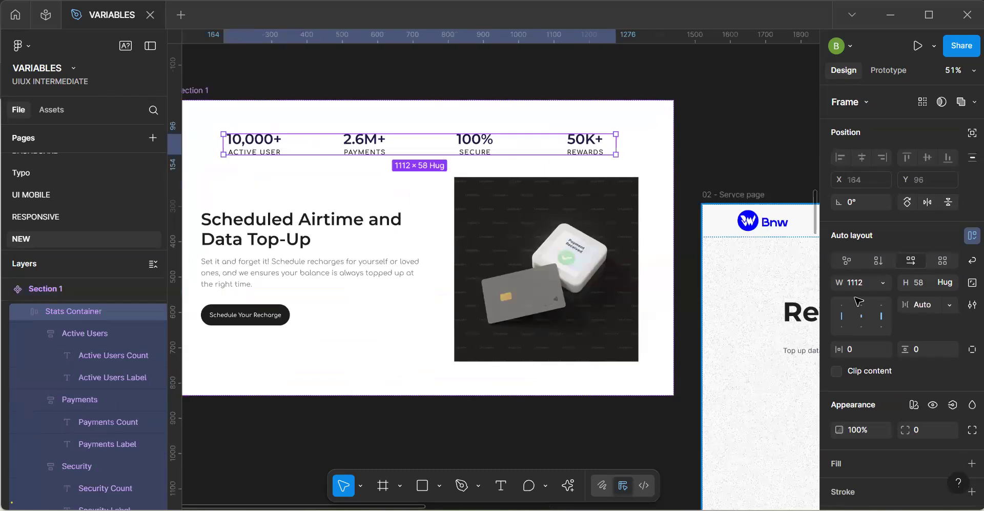
click(884, 282)
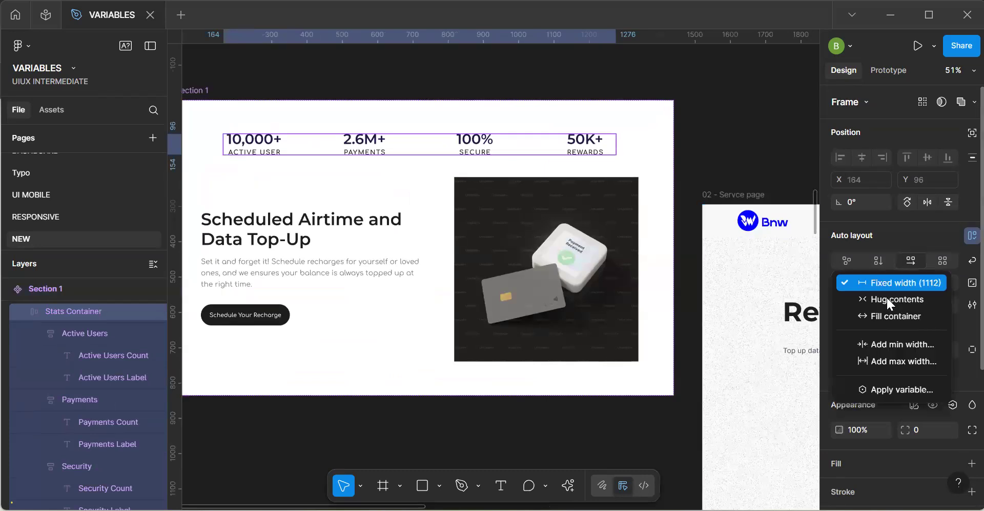
click(886, 315)
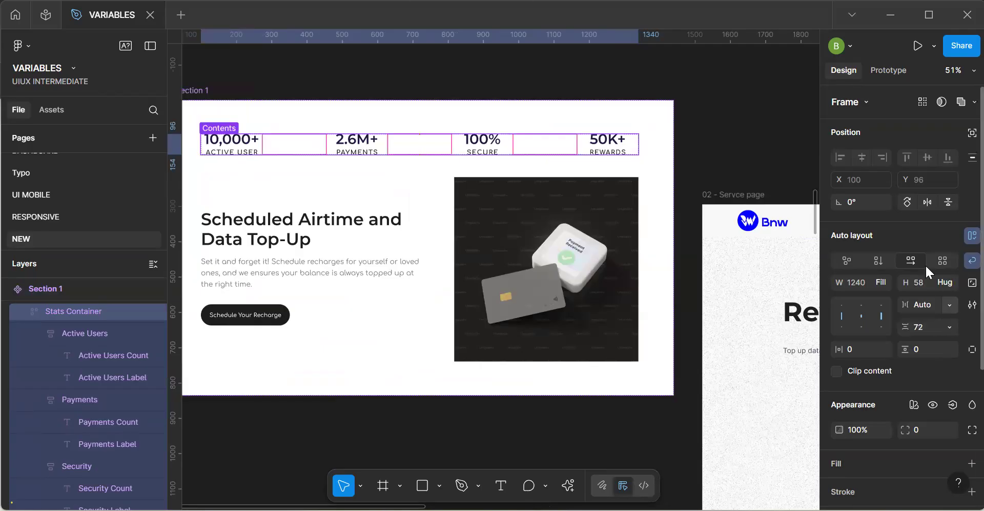
Bind the Stats Container's vertical gap to the 64-24 padding variable.
click(949, 323)
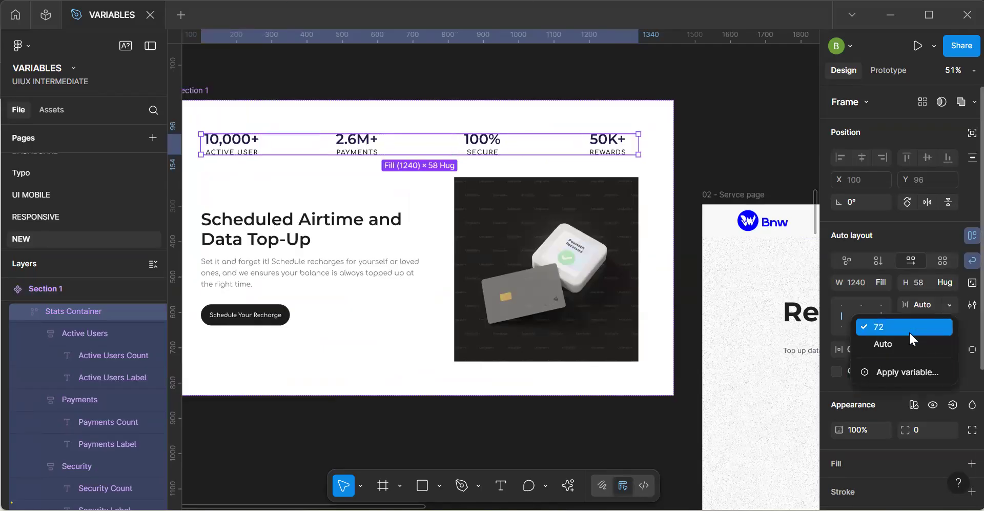
click(910, 371)
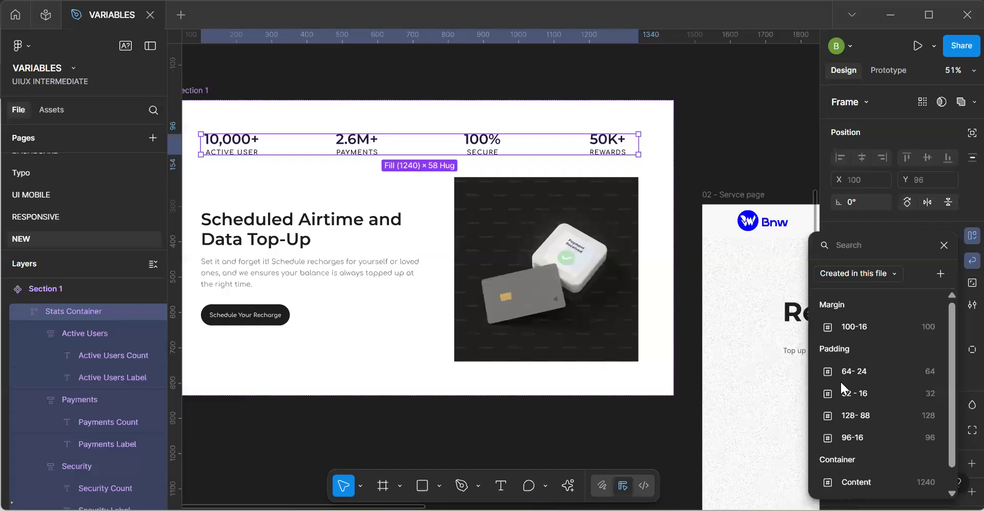
click(863, 370)
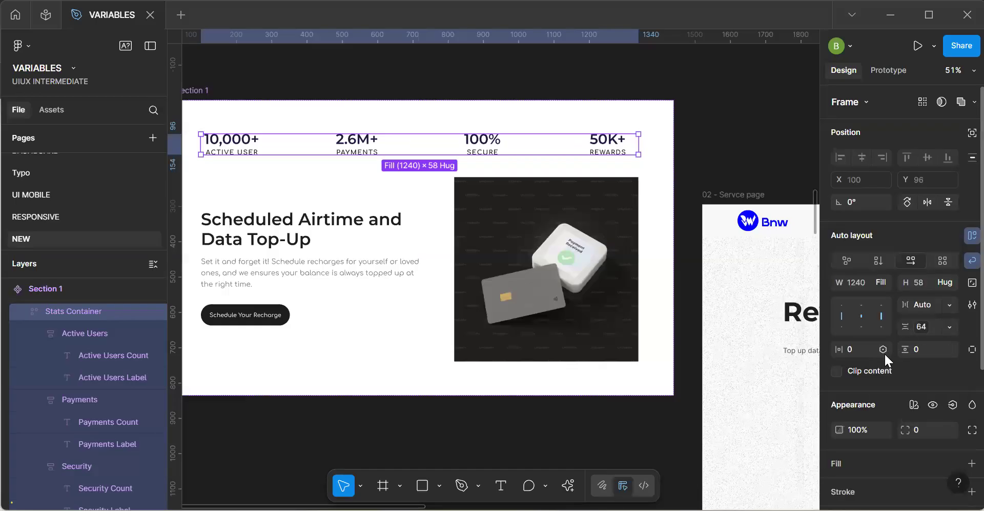
Bind the Stats Container's horizontal and vertical padding to the 32 - 16 variable.
click(883, 349)
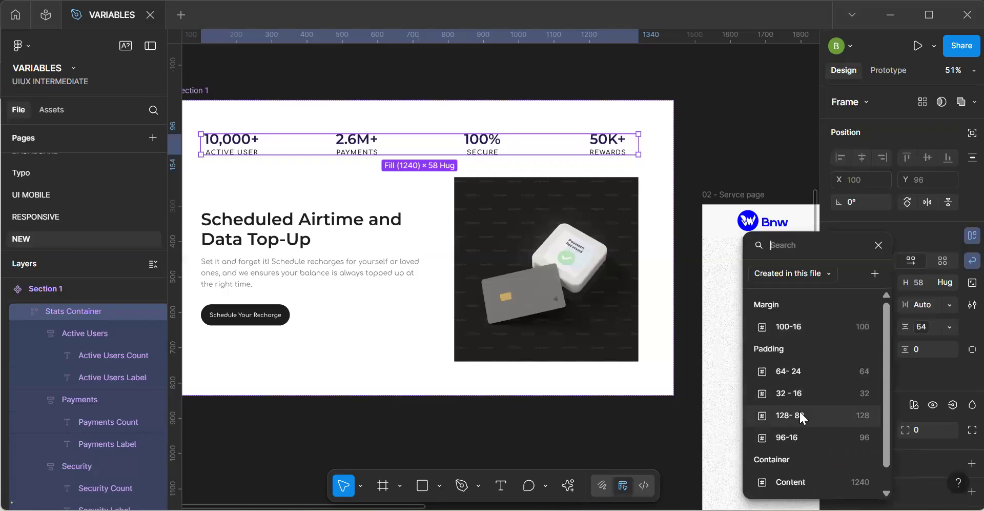
scroll(802, 462, down, 1)
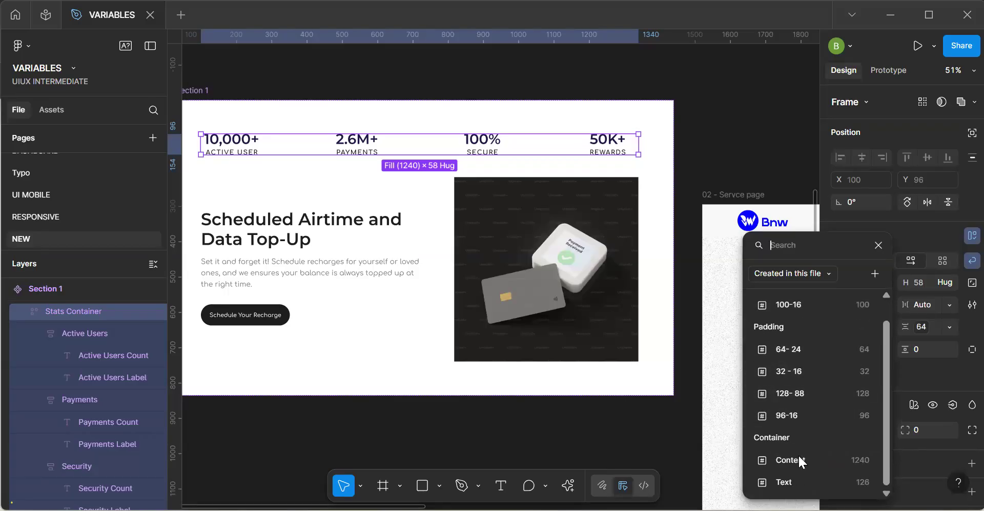
click(798, 371)
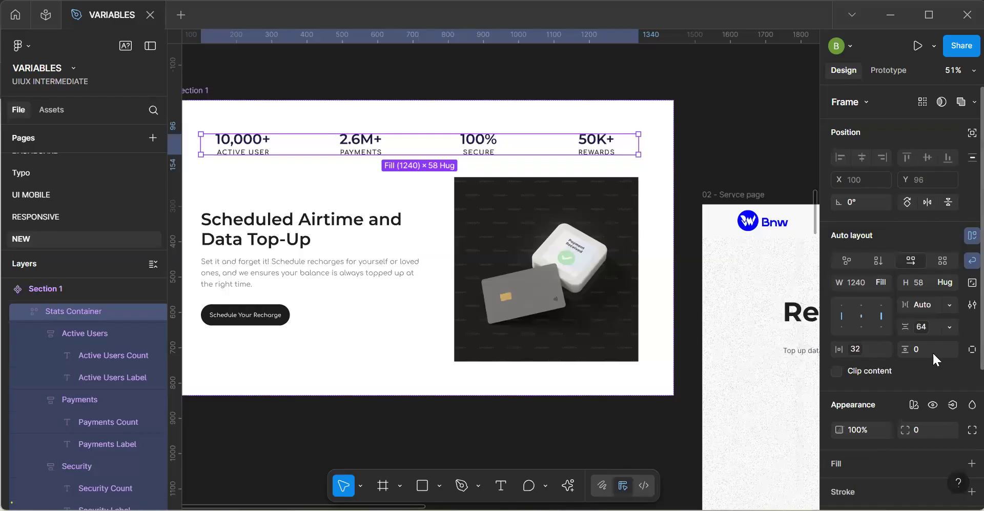
click(950, 349)
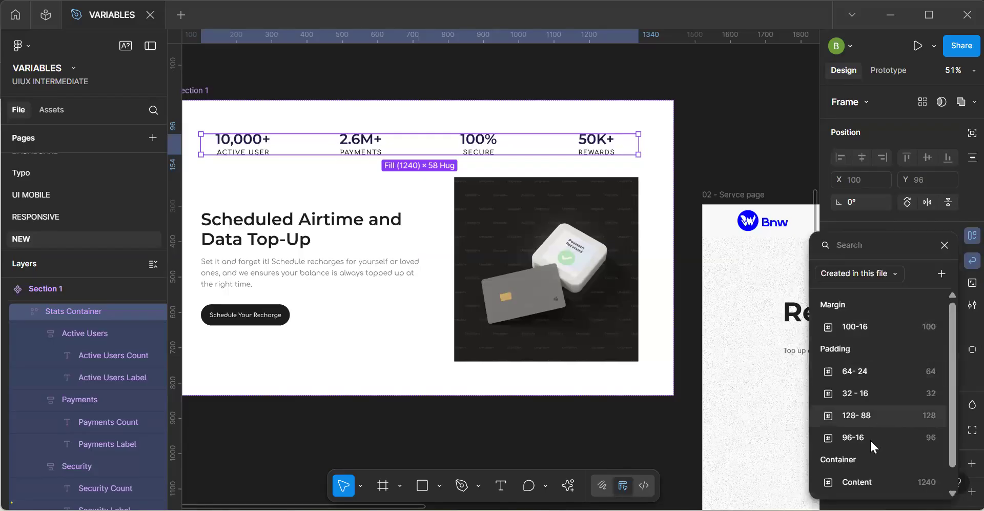
click(881, 394)
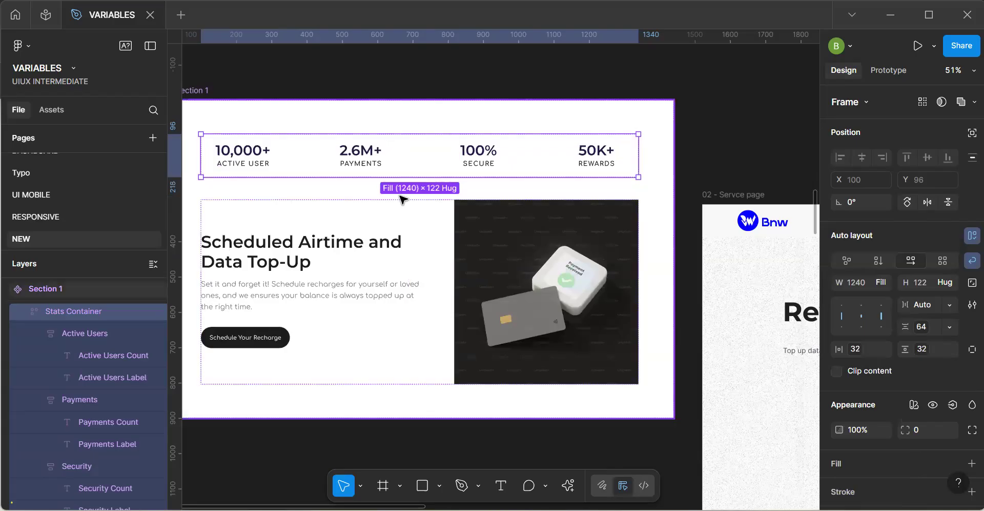
Bind Section 1's vertical gap between the stats and the features to the 32 - 16 padding variable.
click(428, 195)
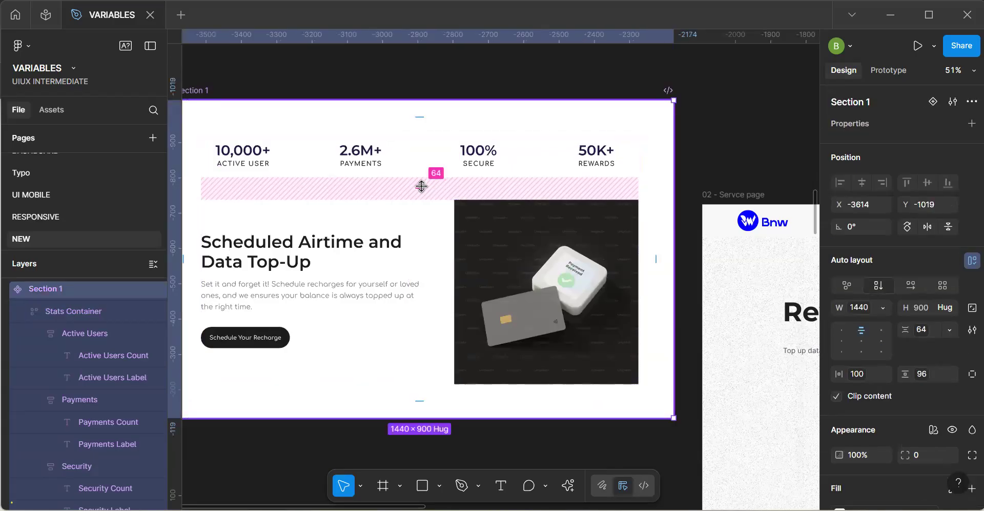
click(421, 186)
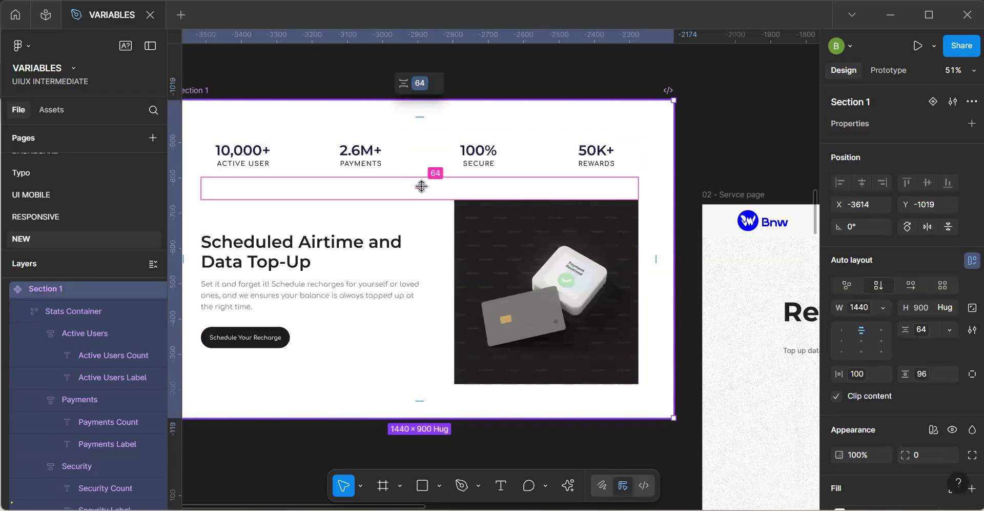
click(951, 330)
click(914, 376)
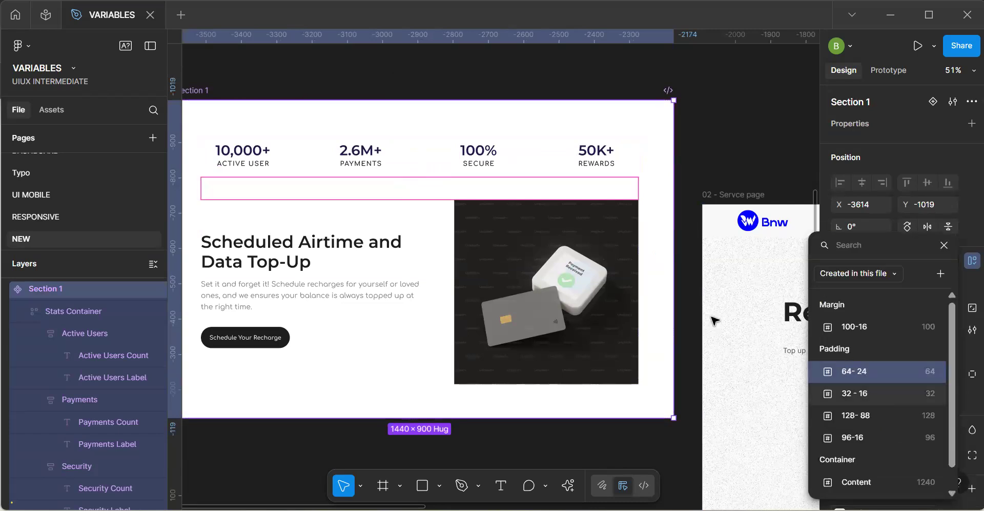
click(866, 393)
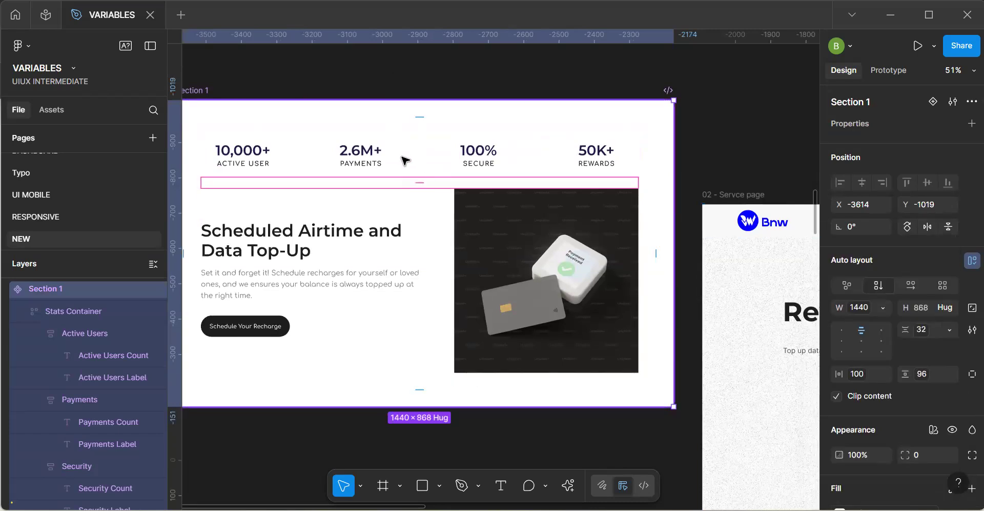
Set the Feature 1 description and title texts to fill the width of their text container.
click(406, 163)
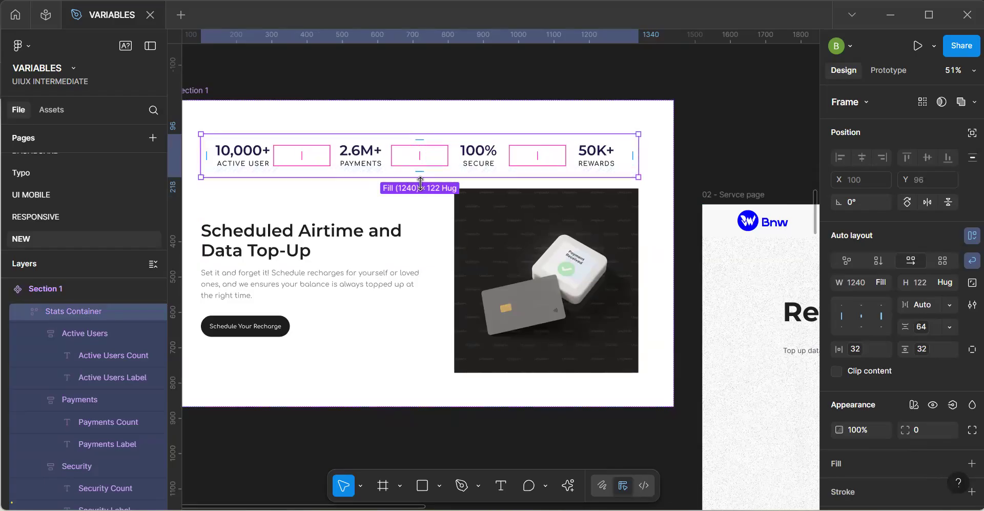
click(369, 226)
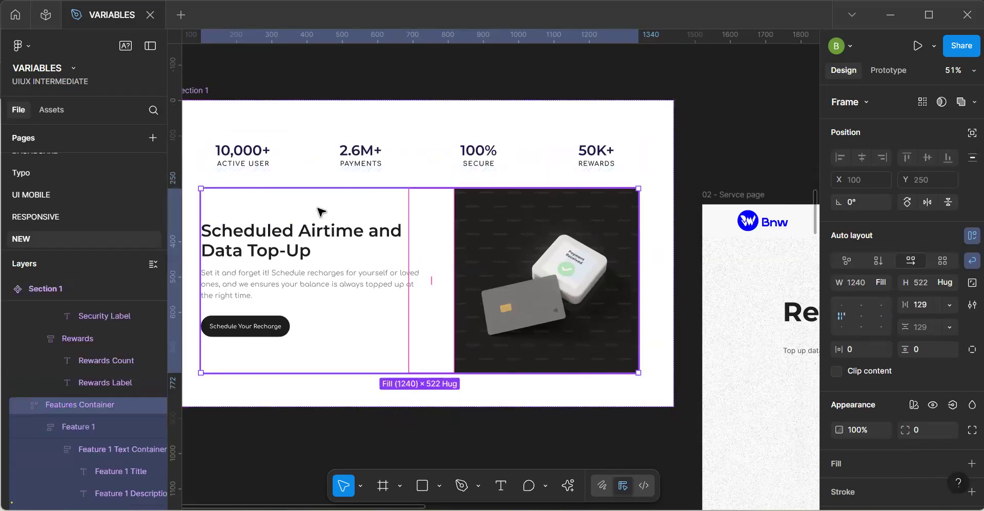
click(373, 280)
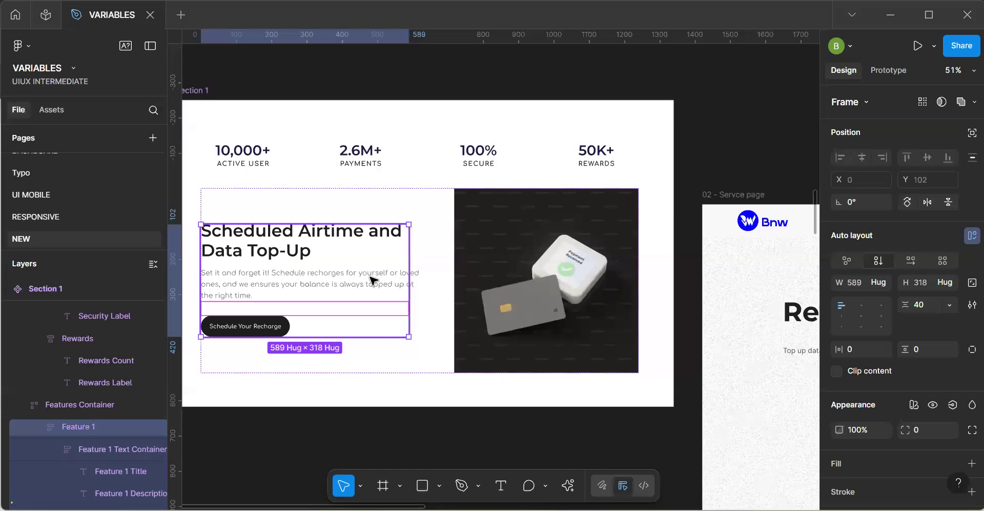
click(354, 287)
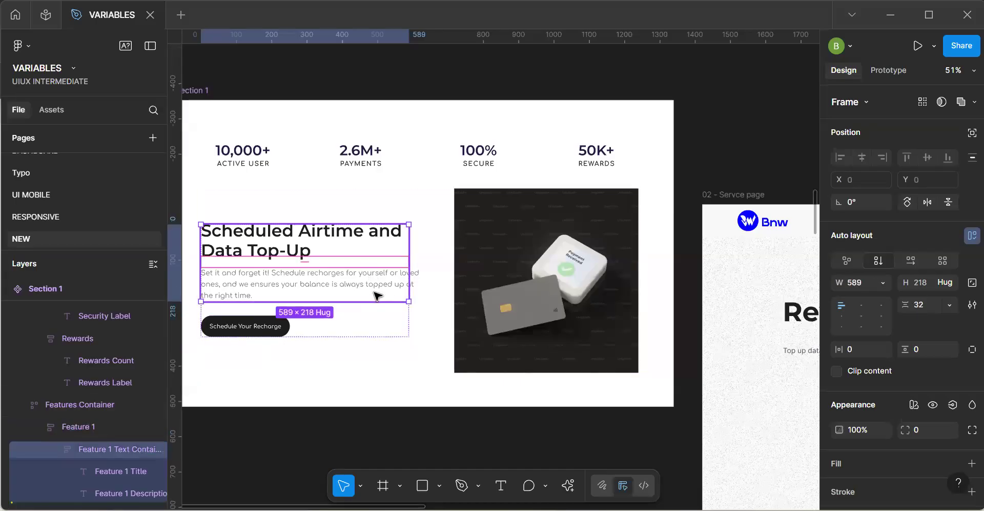
click(396, 284)
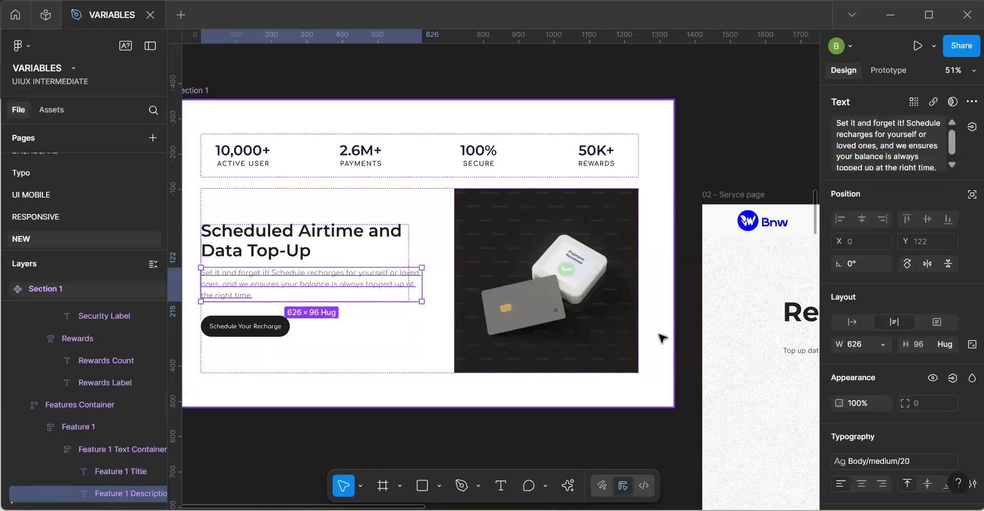
click(881, 344)
click(876, 376)
click(338, 235)
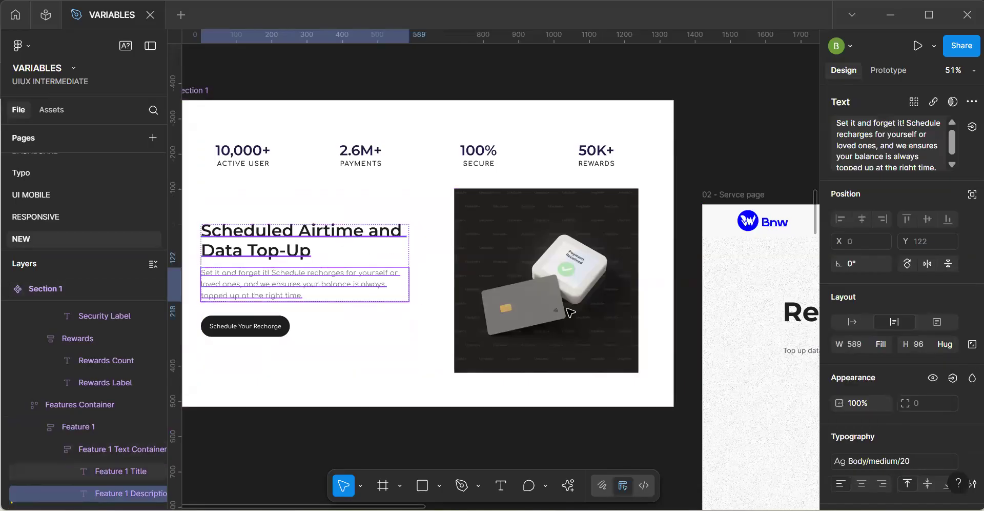
click(881, 316)
click(871, 346)
Detach the Feature 1 title's text style and bind its font size to the Display Small variable.
click(951, 433)
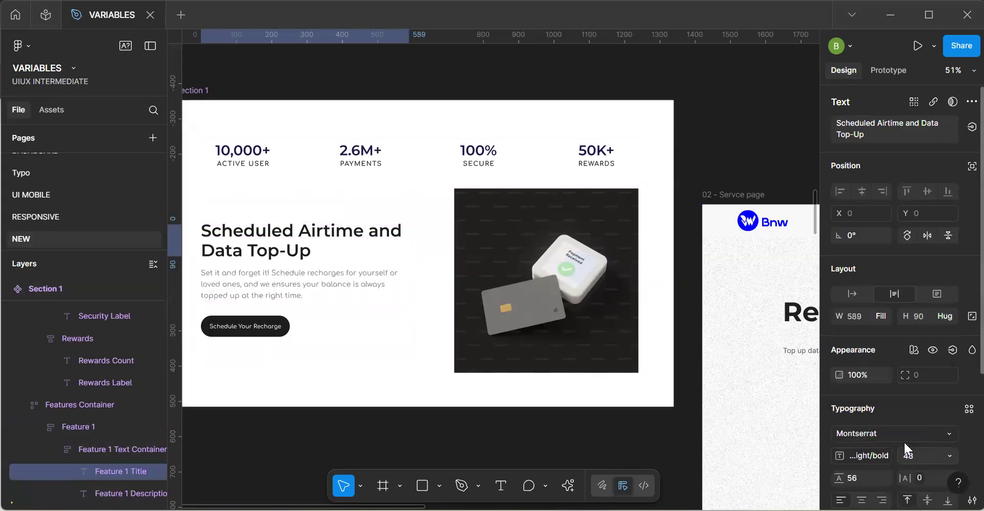
click(951, 453)
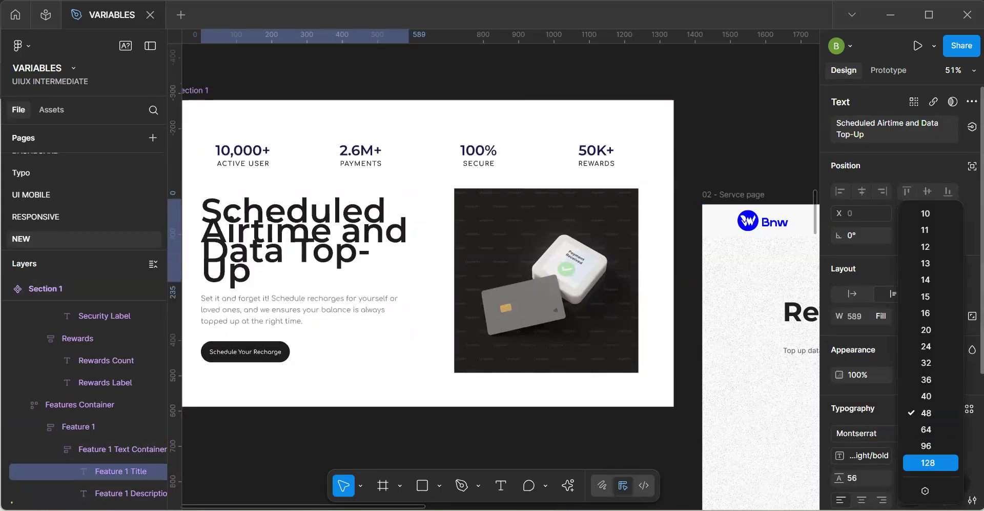
click(925, 491)
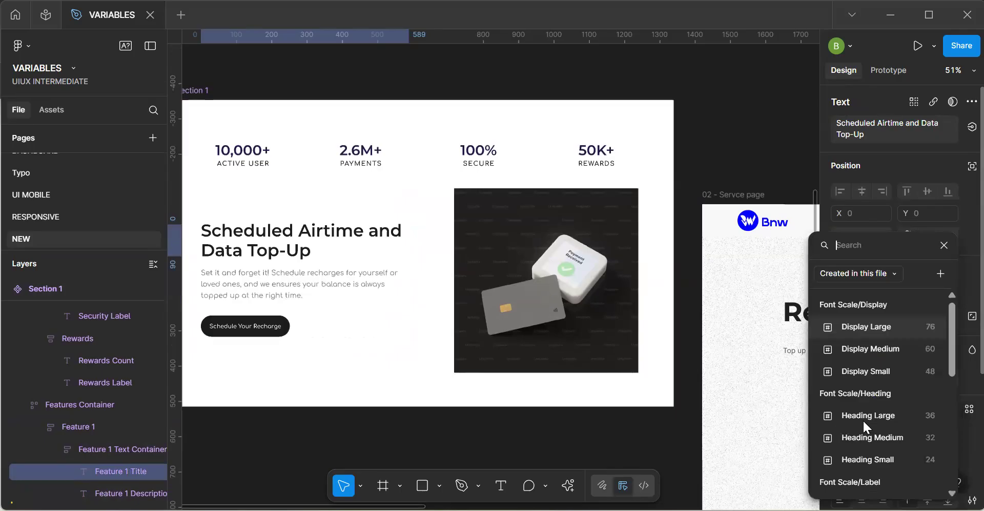
click(868, 370)
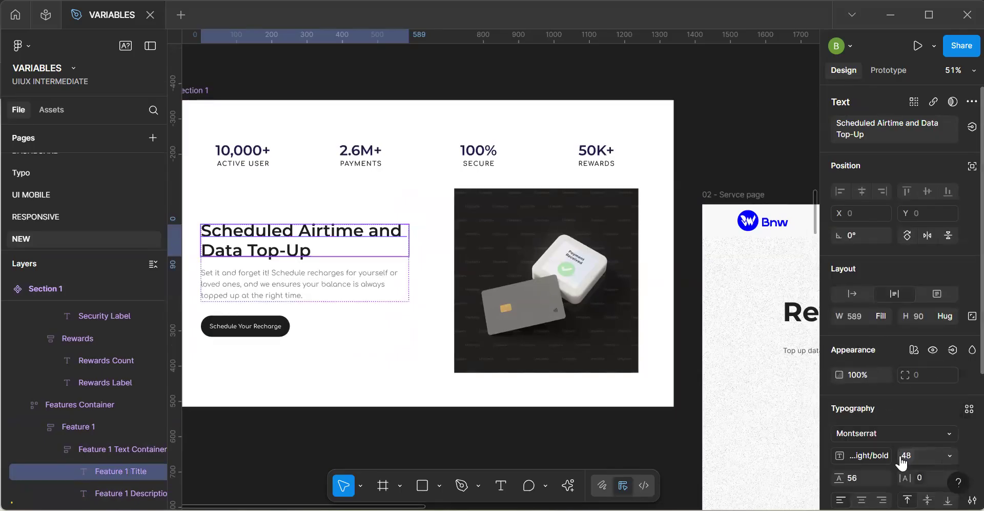
Bind the Feature 1 title's typeface to the Font Title variable.
click(953, 430)
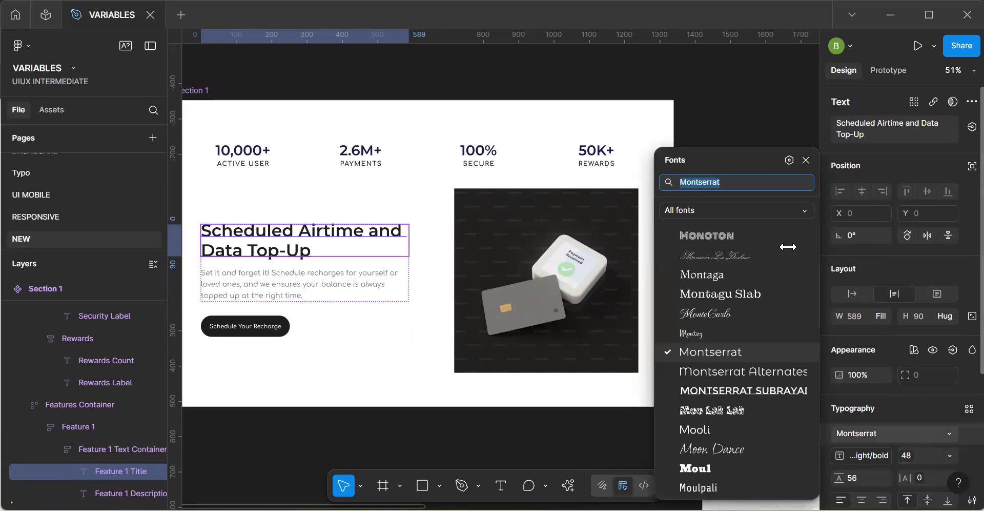
click(789, 159)
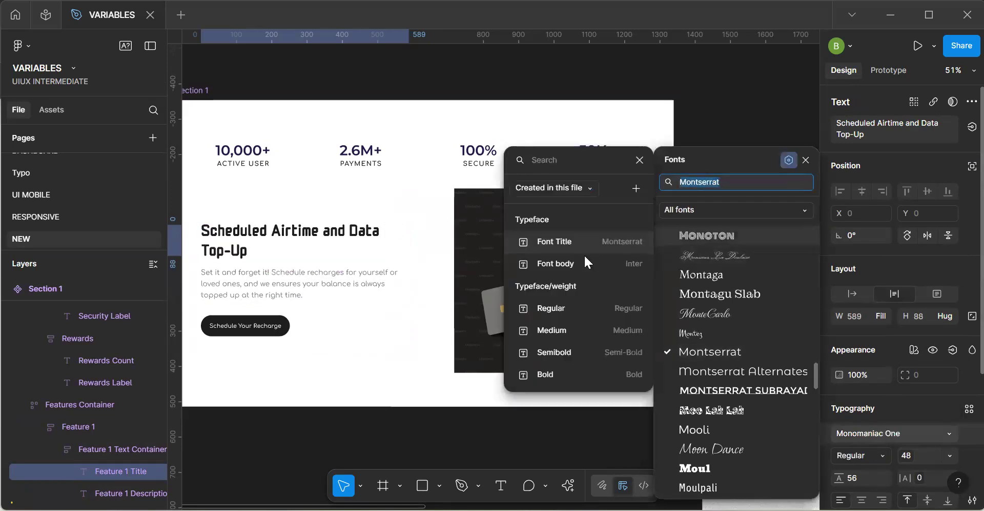
click(281, 313)
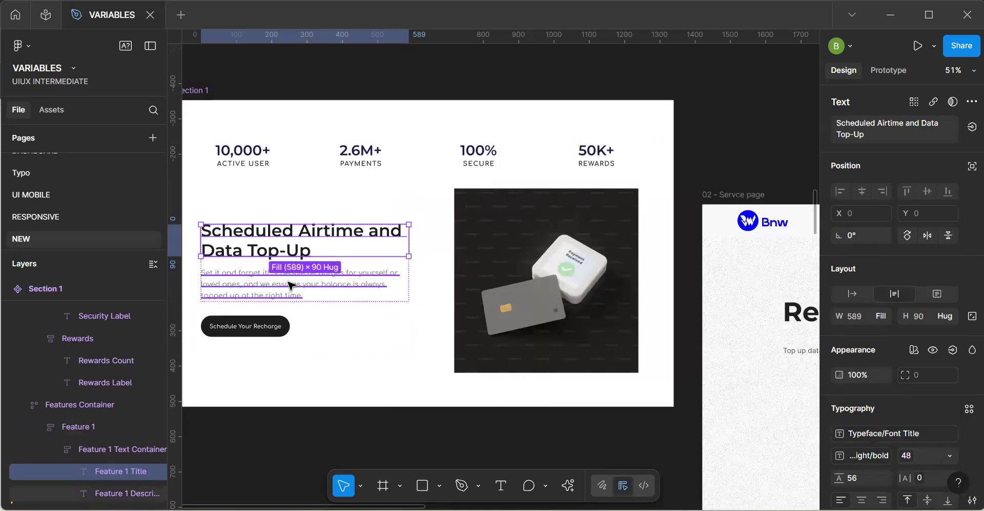
Detach the Feature 1 description's text style and bind its font size to the Body Large variable.
click(288, 282)
click(971, 461)
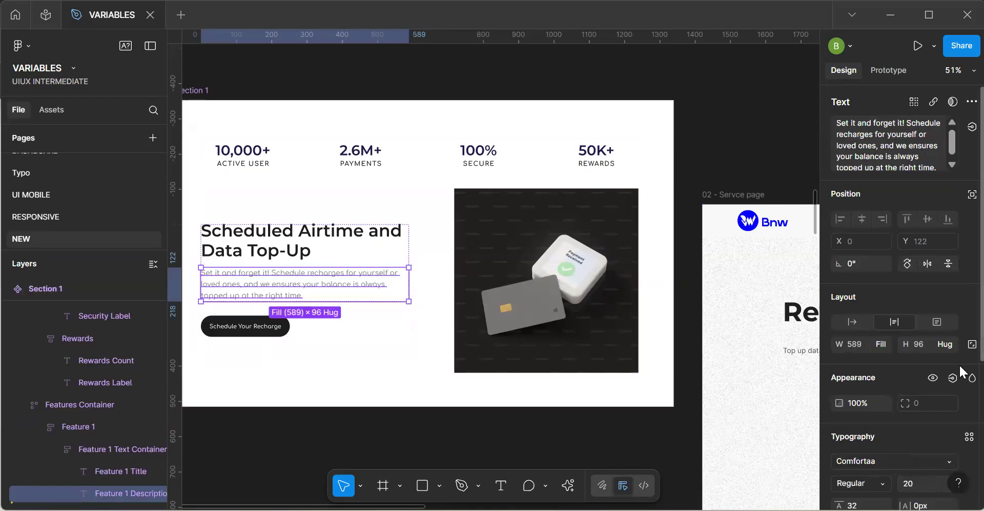
scroll(958, 389, down, 3)
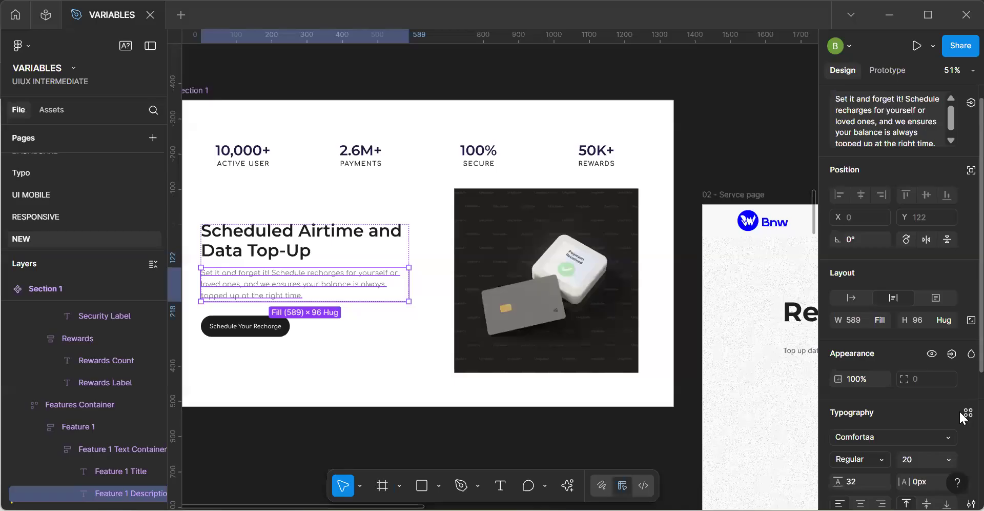
click(949, 413)
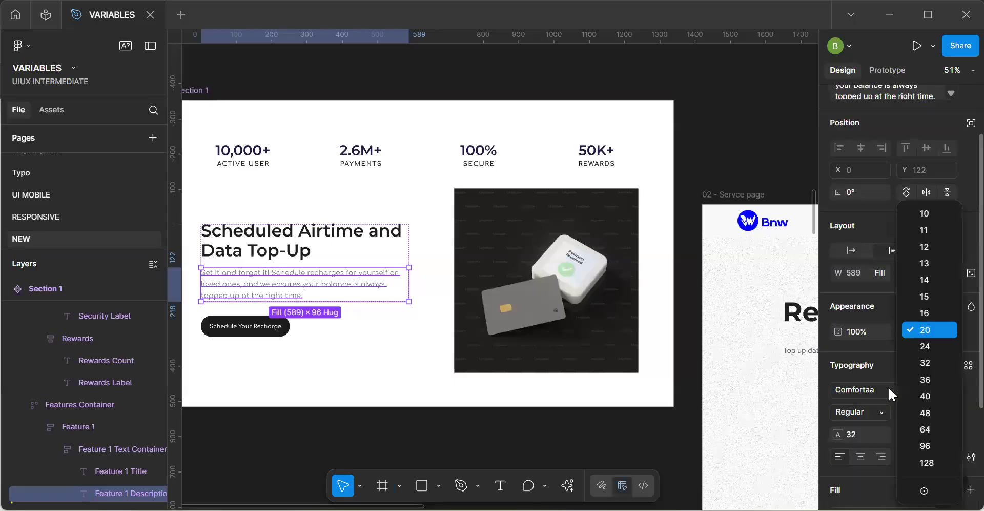
click(922, 488)
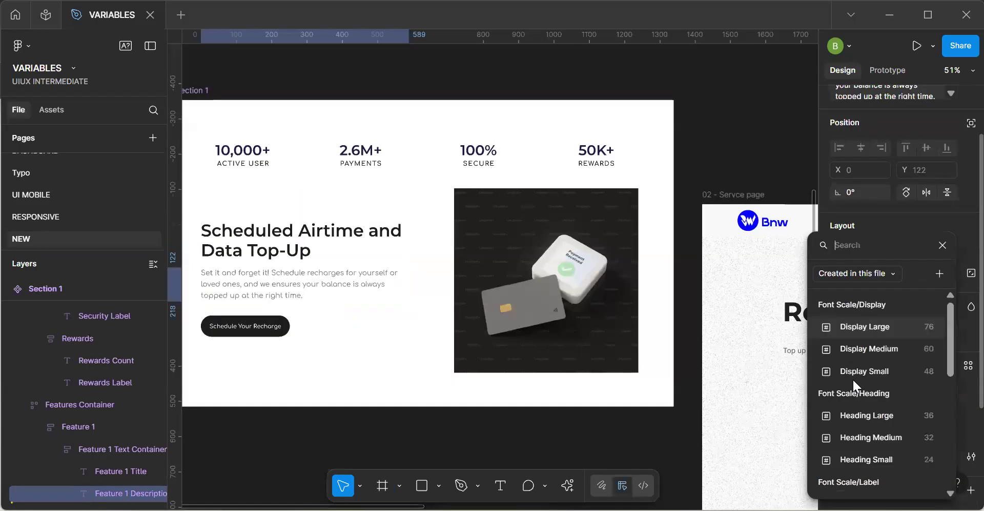
scroll(871, 434, down, 5)
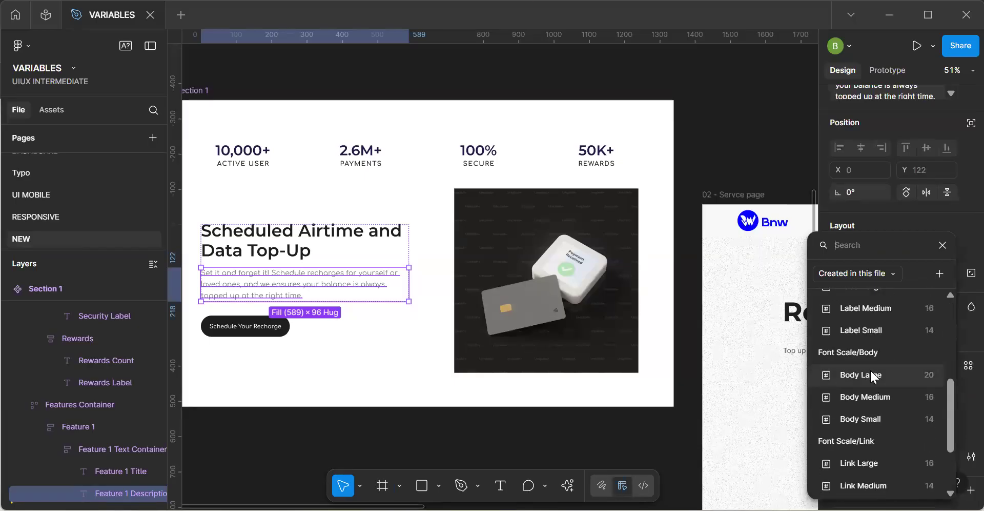
click(870, 375)
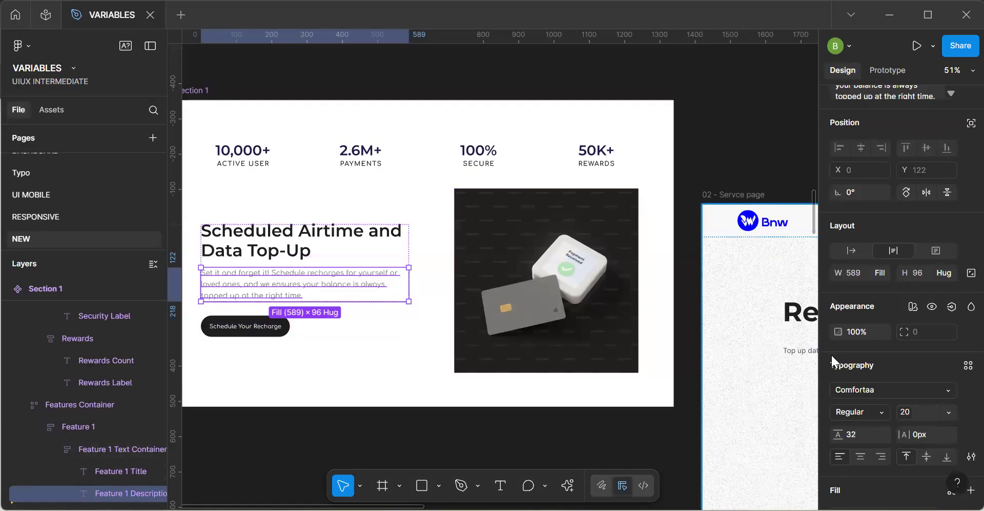
click(948, 389)
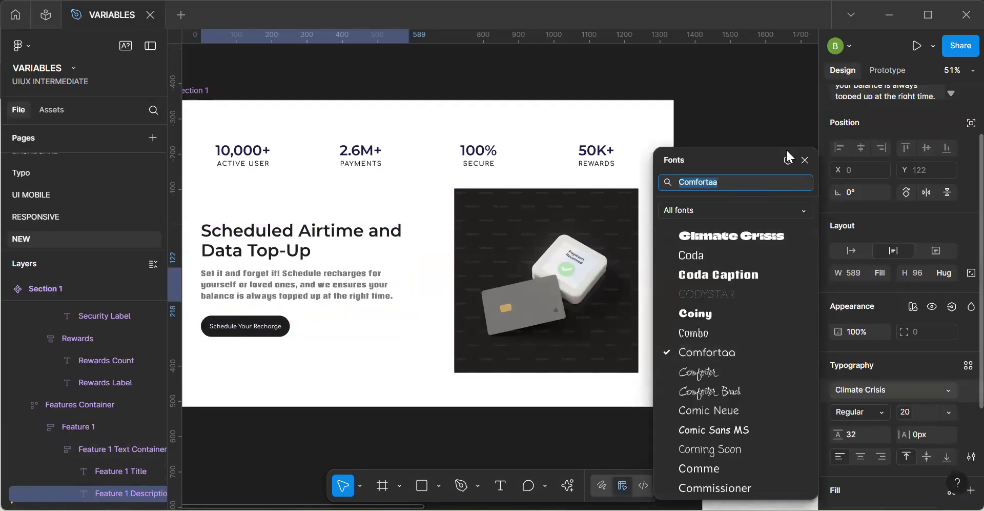
click(788, 158)
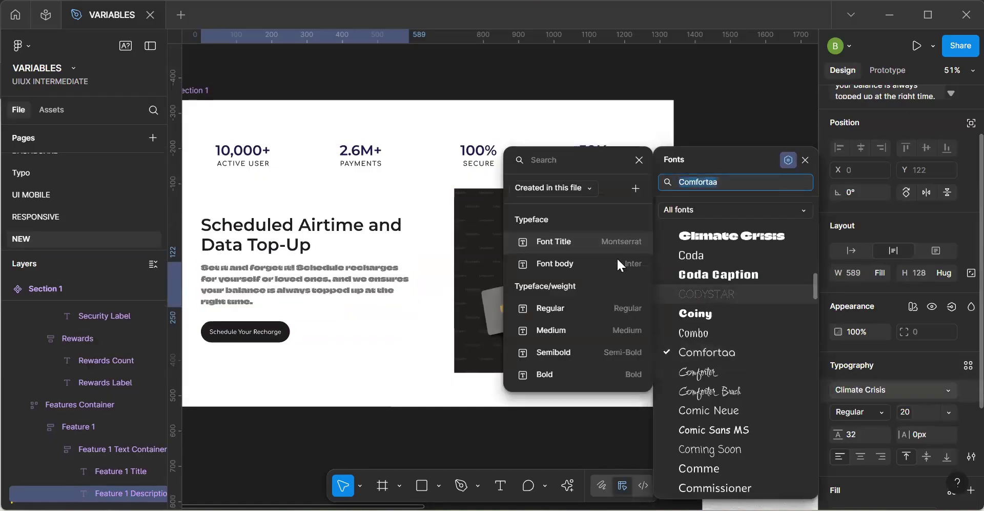
click(184, 320)
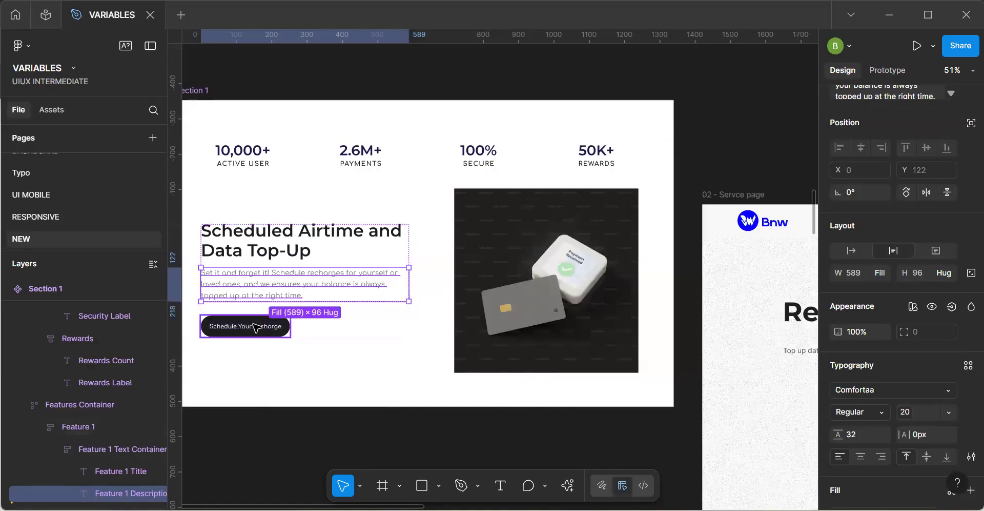
Bind the Schedule Your Recharge button's fill to Surface/Reversed and its white text colour to Text/On - Action.
key(Tab)
scroll(866, 436, down, 2)
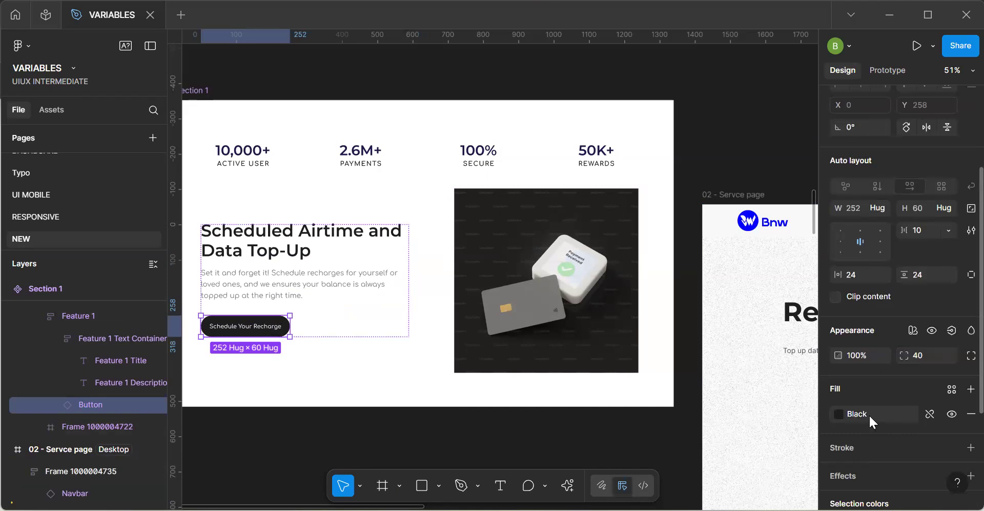
click(868, 413)
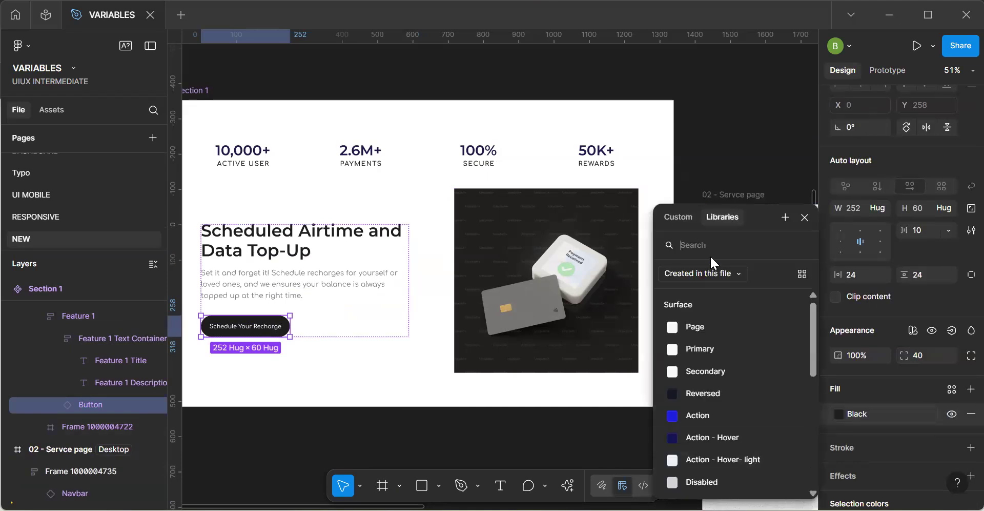
click(706, 392)
scroll(891, 426, down, 2)
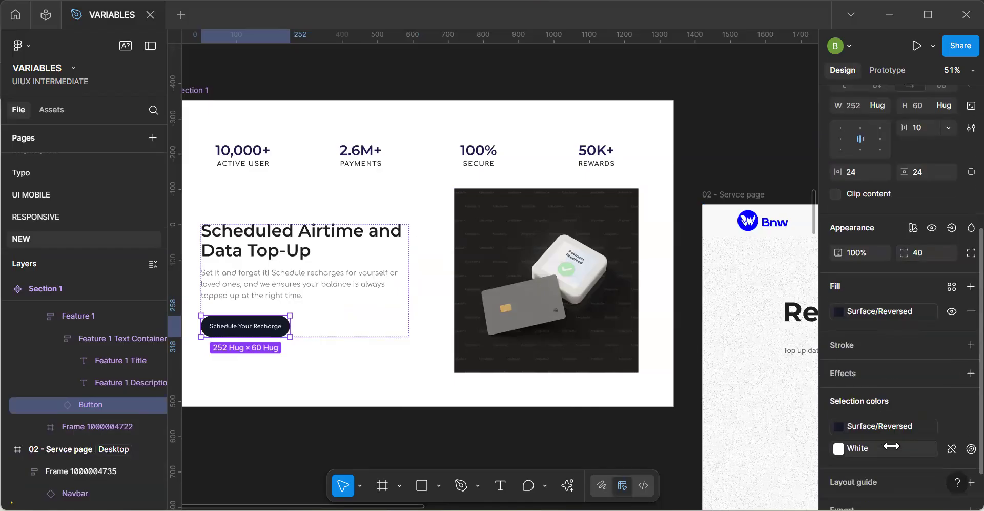
click(891, 446)
scroll(756, 434, down, 3)
scroll(755, 434, down, 3)
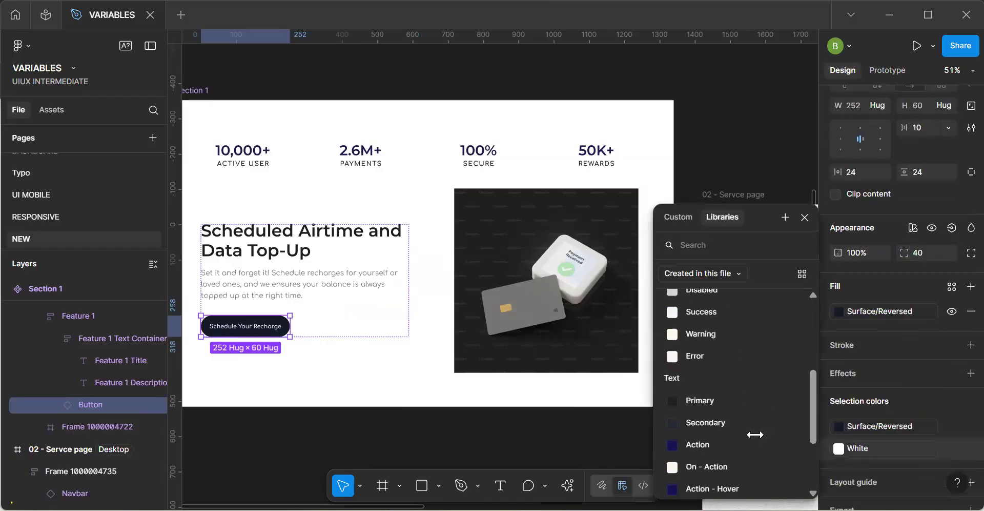
click(701, 453)
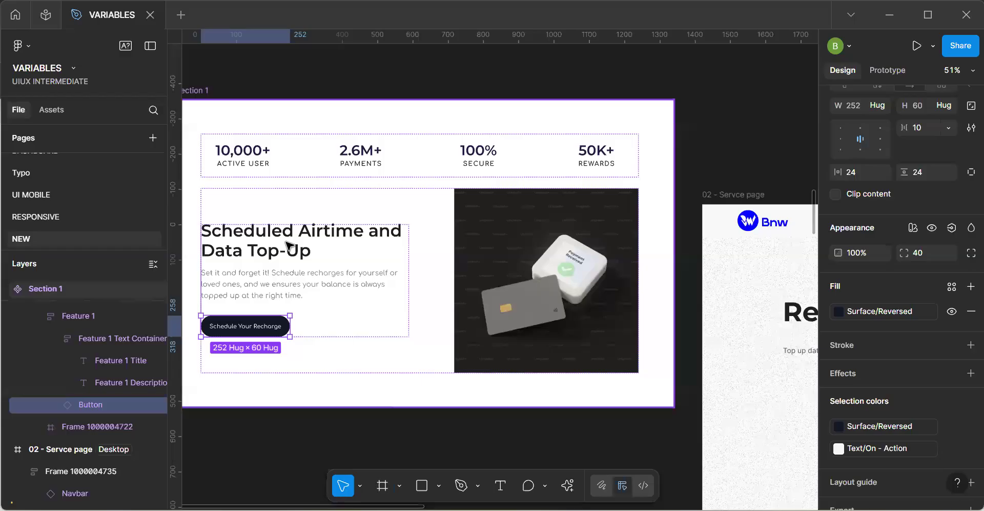
Bind the Feature 1 text container's Heading colour to Text/Primary and its Body Text colour to Text/Secondary.
click(285, 274)
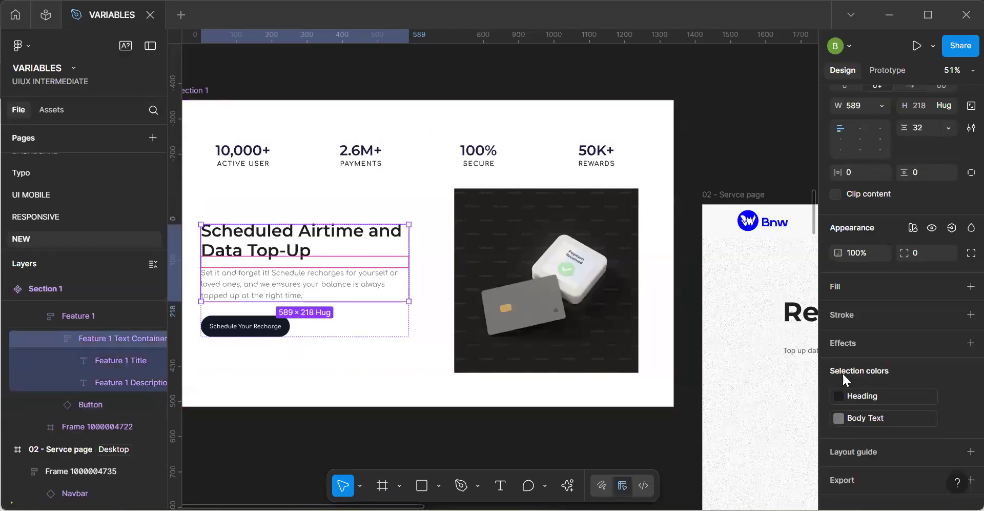
click(856, 394)
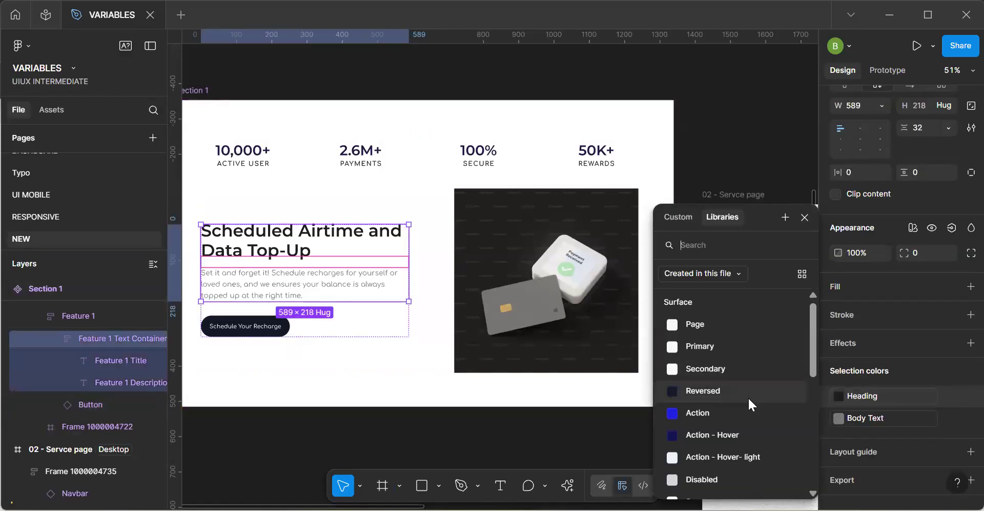
scroll(748, 396, down, 5)
click(730, 339)
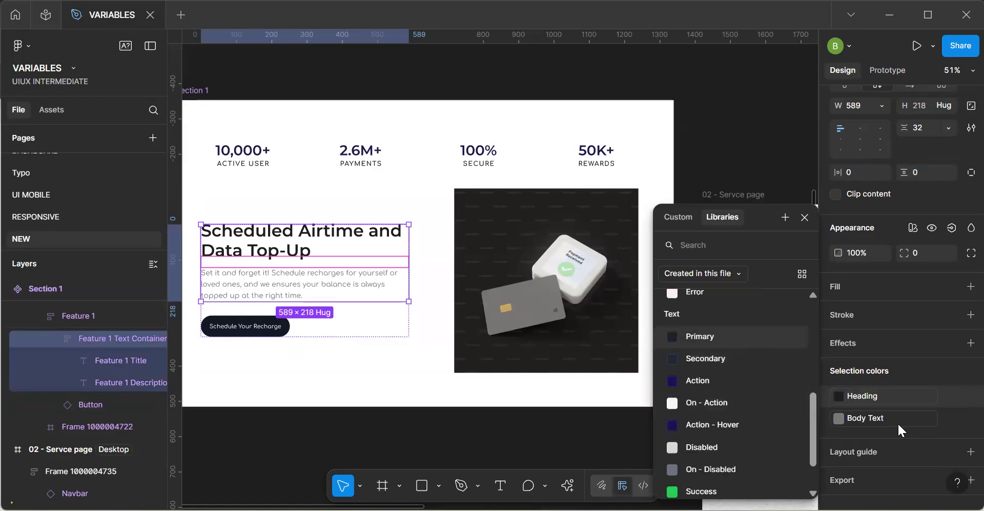
click(897, 420)
scroll(720, 410, down, 6)
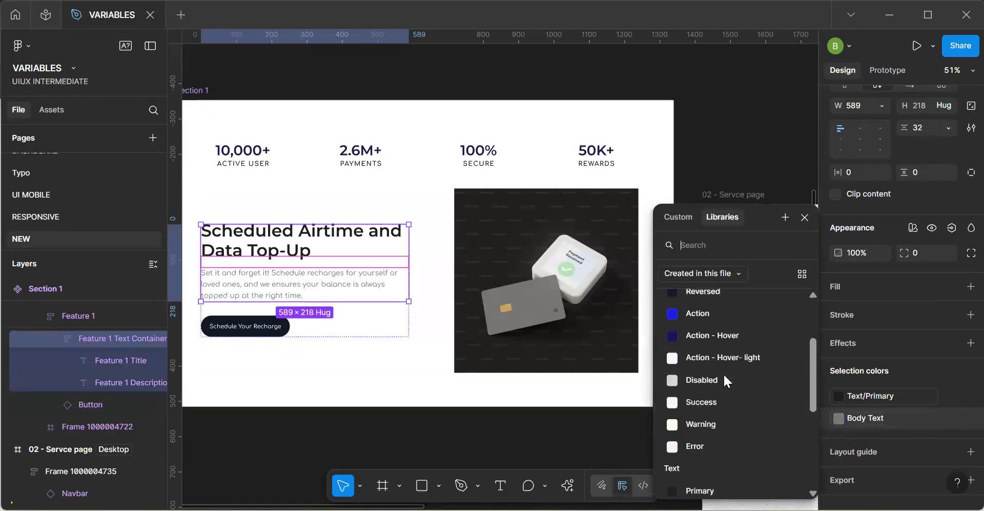
click(714, 316)
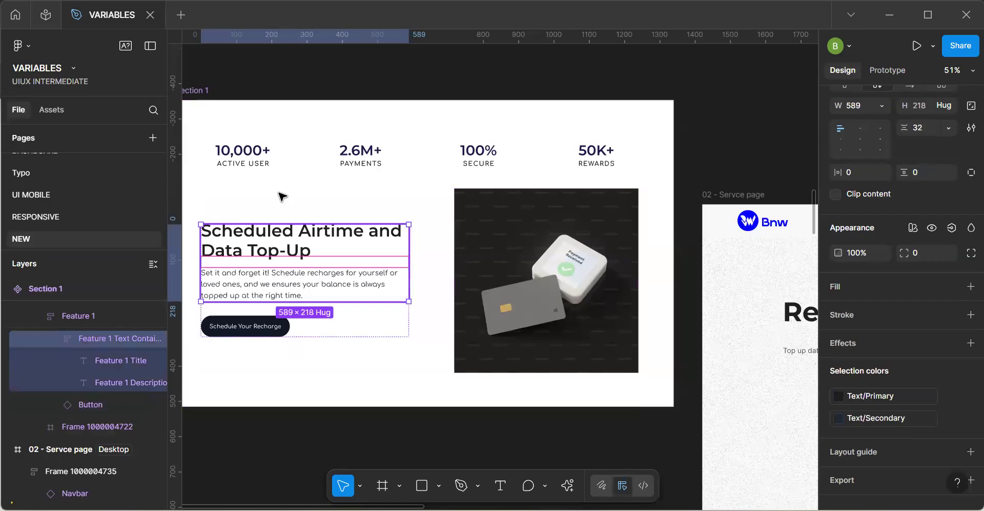
Try binding the Stats Container's Heading colour to Surface/Action, and undo the change.
click(334, 156)
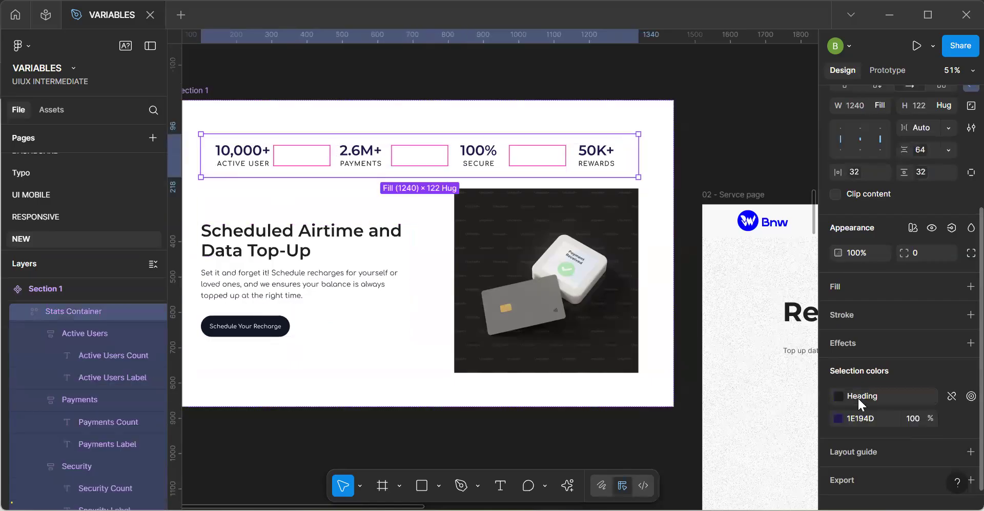
click(857, 396)
click(753, 412)
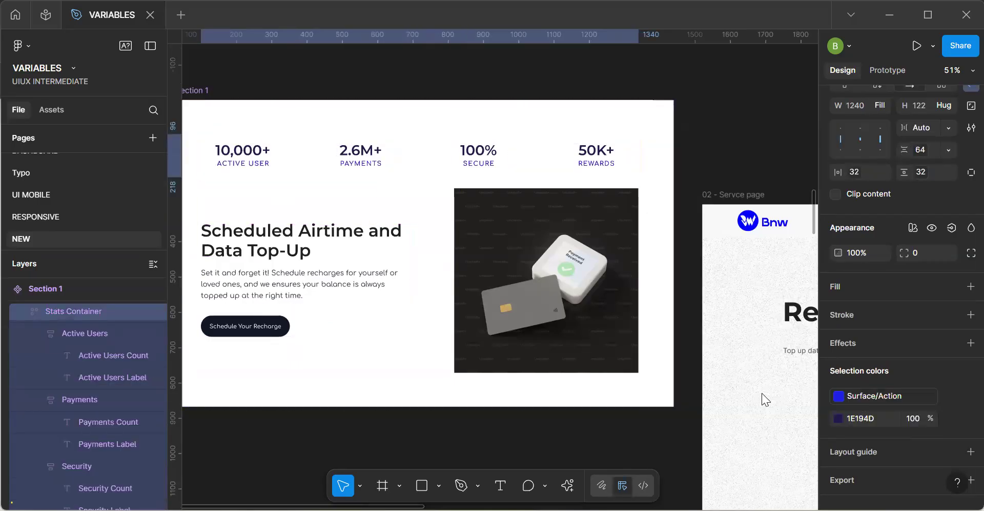
key(ctrl+z)
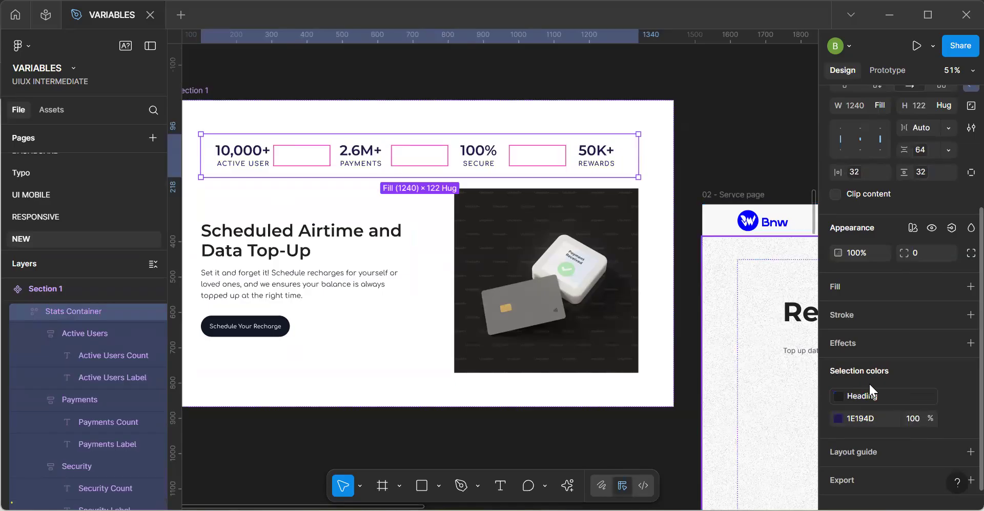
Bind the Stats Container's Heading colour to Text/Secondary and its 1E194D colour to Text/Primary.
click(888, 396)
scroll(774, 453, down, 5)
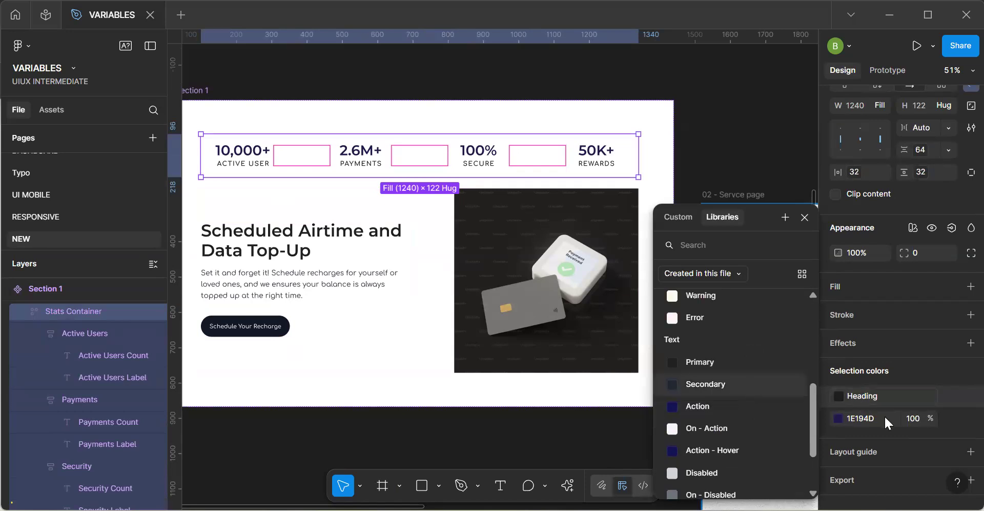
click(947, 420)
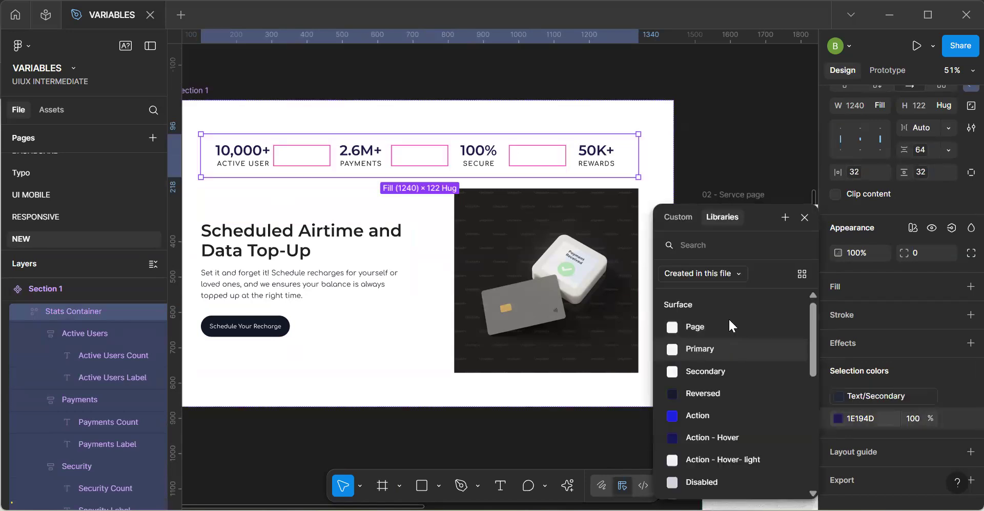
text(text)
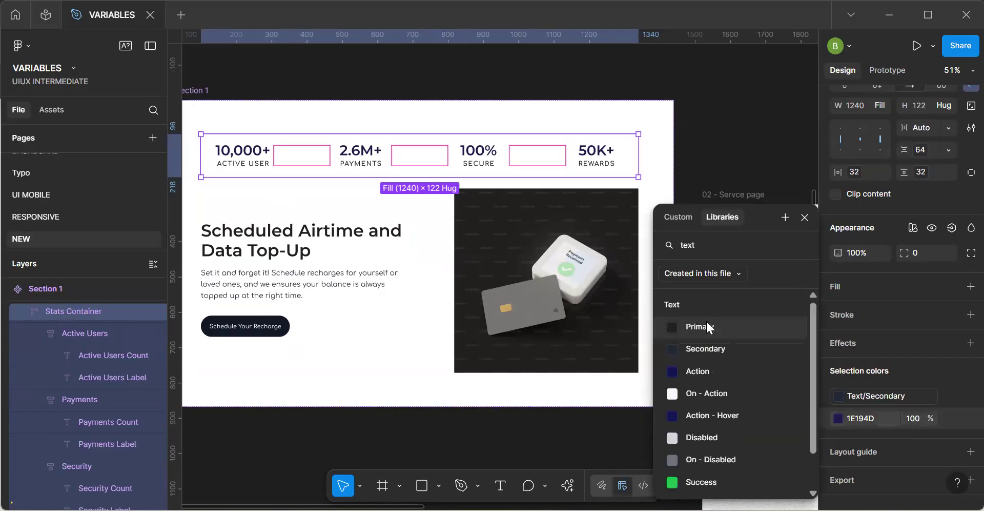
click(706, 319)
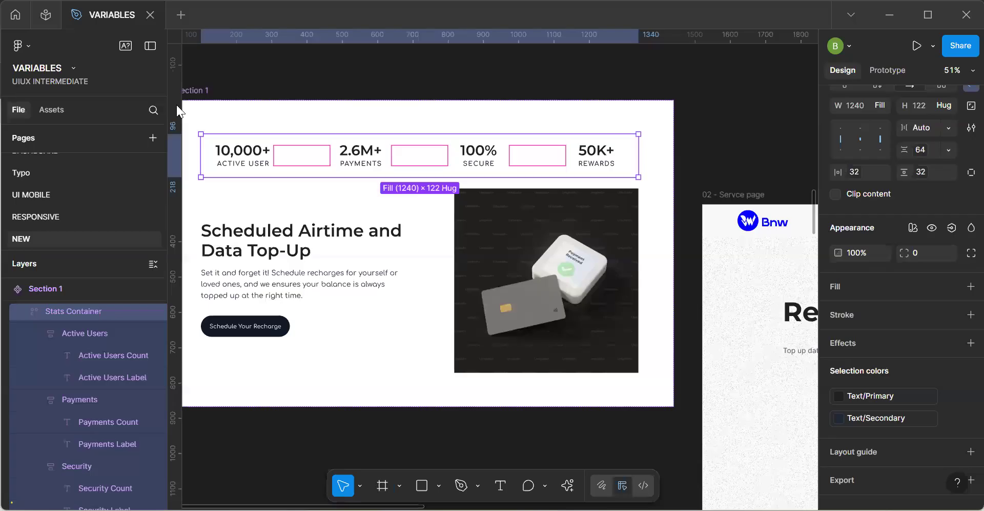
scroll(203, 90, down, 5)
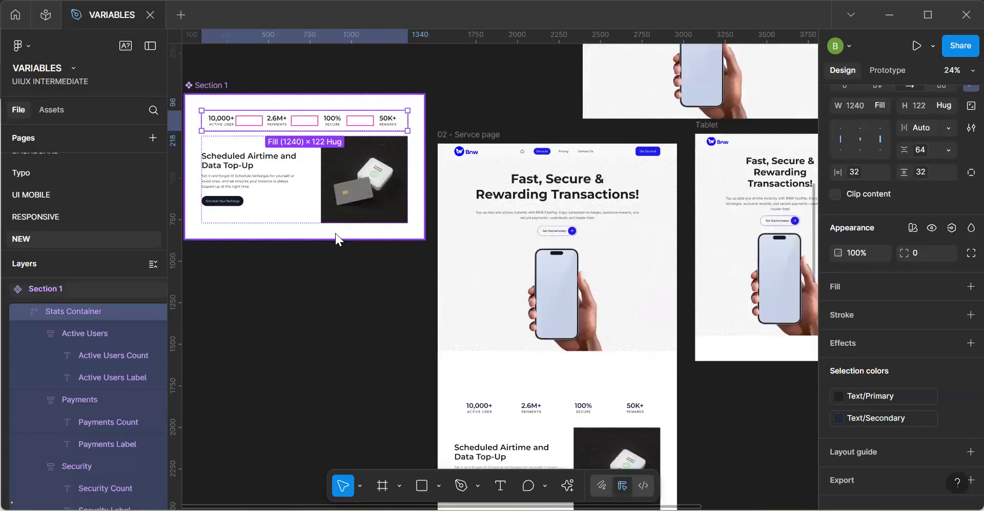
click(332, 331)
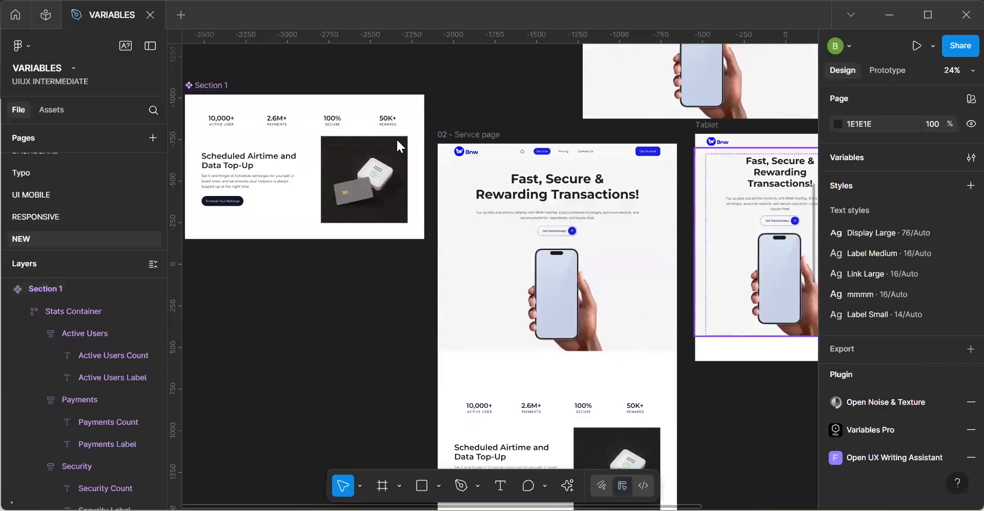
click(208, 84)
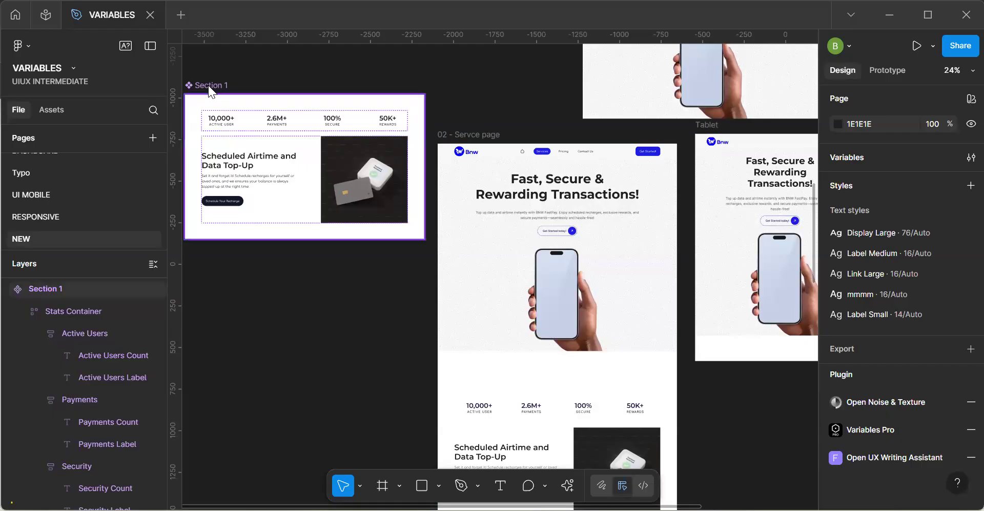
click(317, 70)
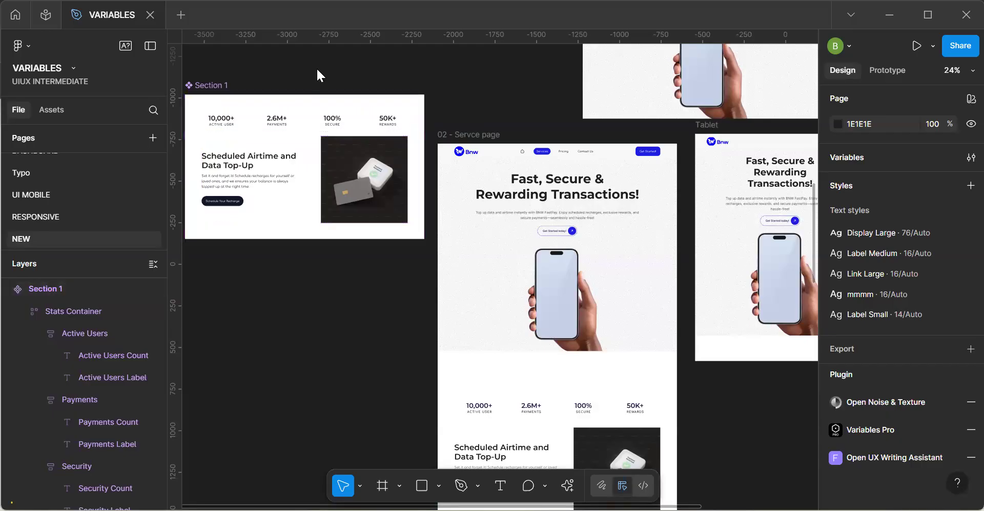
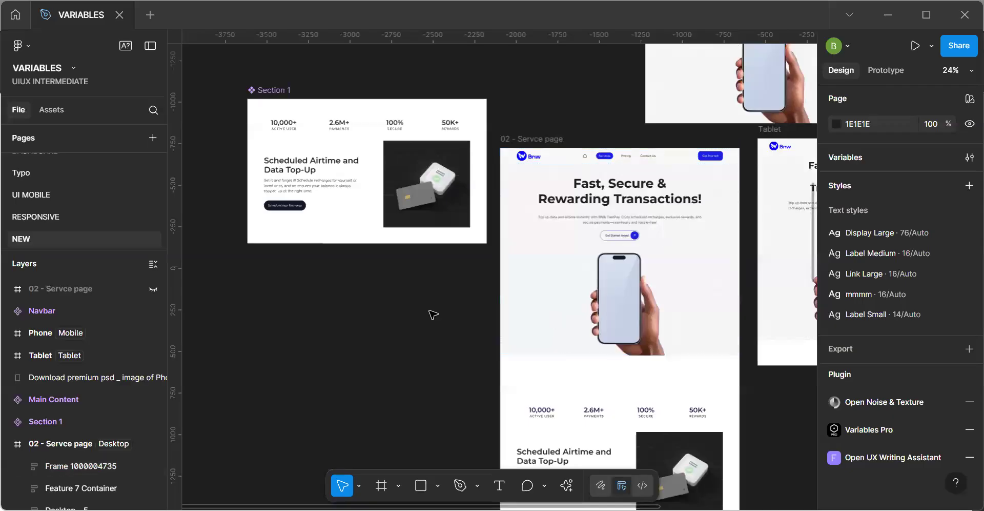
Replace the stats and features section on the desktop service page with an instance of the Section 1 component.
click(346, 198)
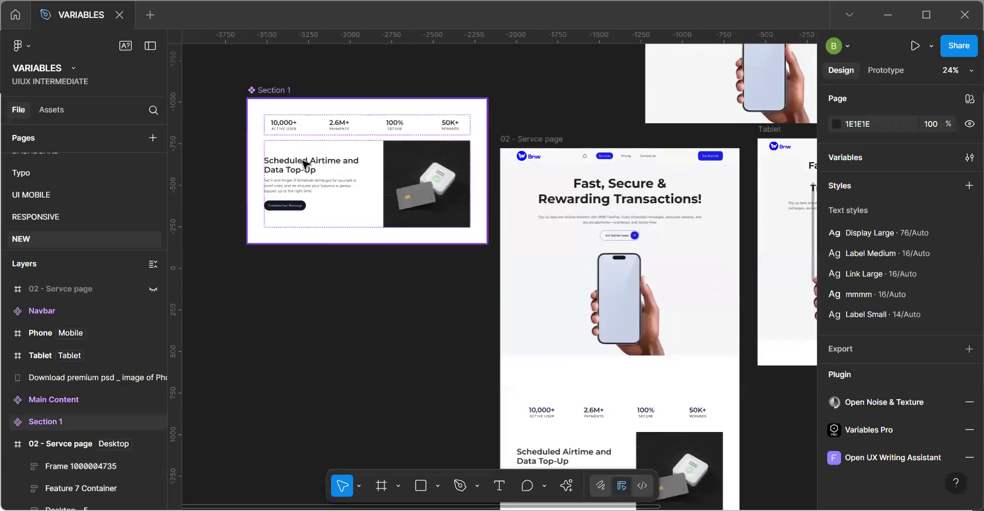
click(288, 170)
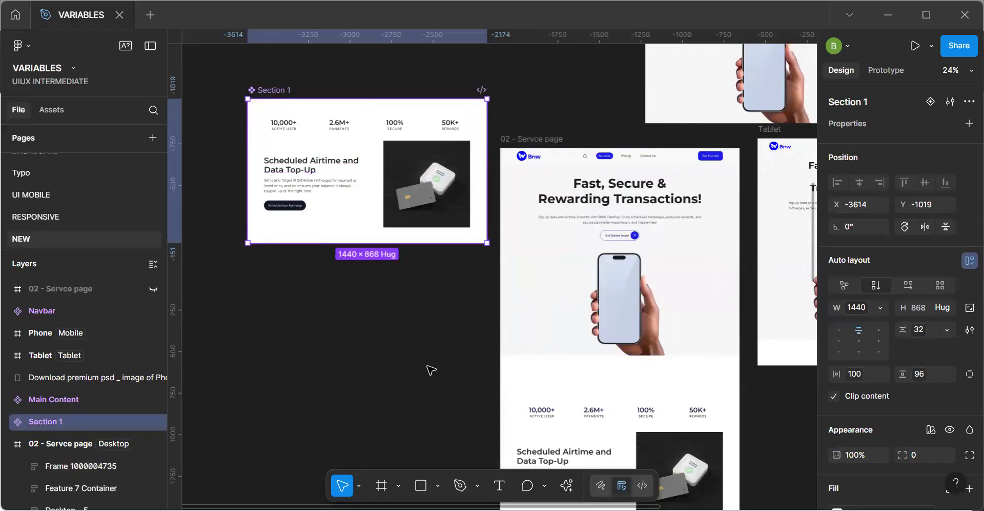
click(553, 436)
key(ctrl+shift+r)
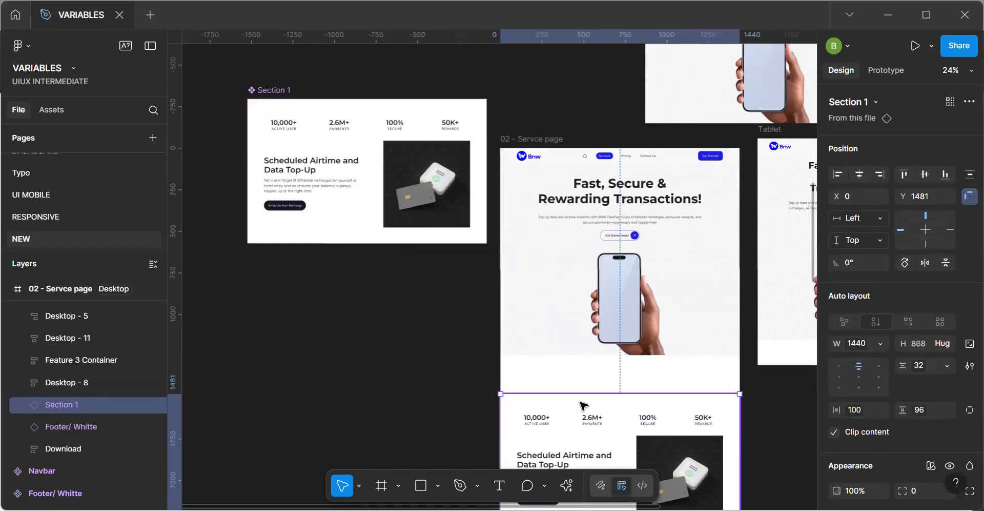
Move the Section 1 instance up to Y 1247 so it sits directly beneath the hero on the desktop service page.
key(shift+Up)
key(shift+Up)
key(shift+Up)
key(shift+Up)
key(shift+Up)
key(shift+Up)
key(shift+Up)
key(shift+Up)
key(shift+Up)
key(shift+Up)
key(shift+Up)
key(shift+Up)
key(shift+Up)
key(shift+Up)
key(shift+Up)
key(shift+Up)
key(shift+Up)
key(shift+Up)
key(shift+Up)
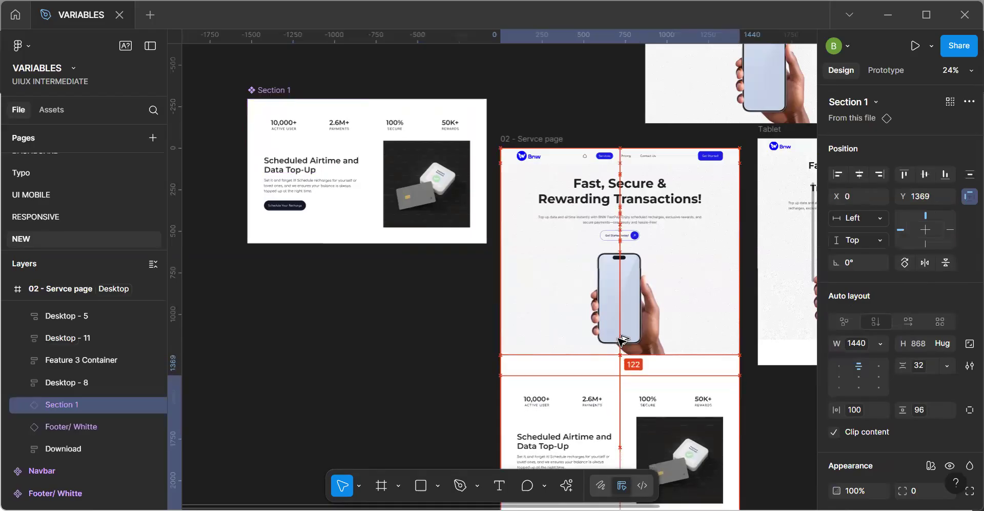
key(shift+Up)
key(shift+Up)
key(shift+Up)
key(shift+Up)
key(Up)
key(Up)
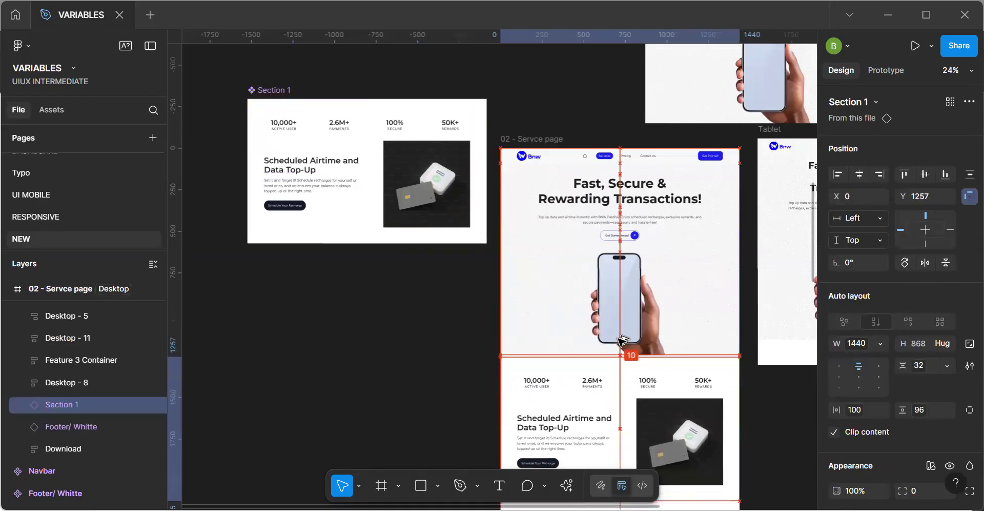
click(406, 376)
Bind the Section 1 component's white fill to Surface/Page.
key(h)
drag(659, 351, 515, 243)
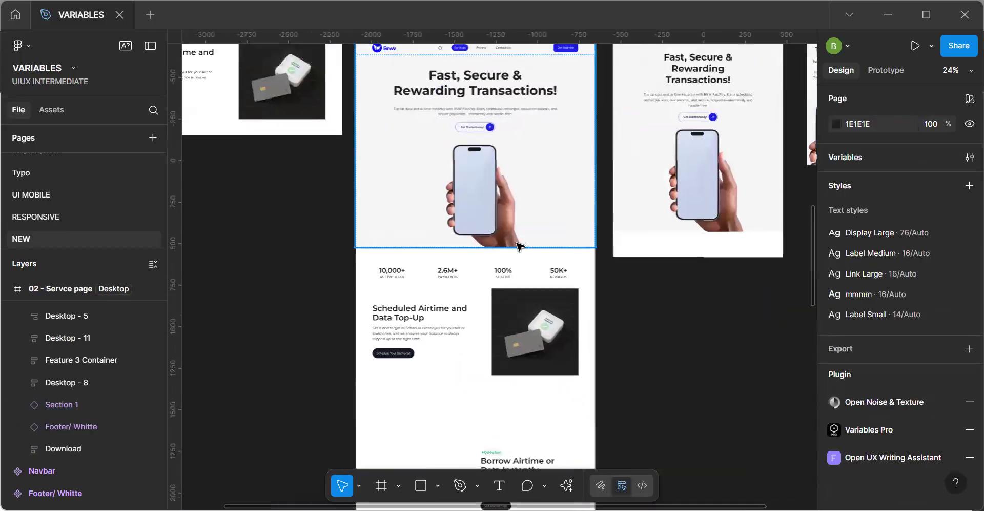
key(h)
drag(362, 205, 443, 311)
key(v)
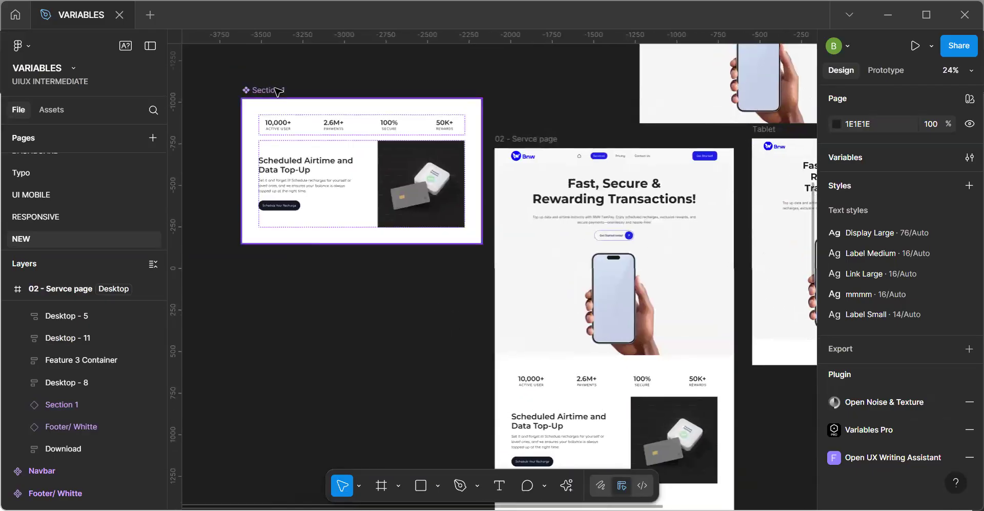
click(405, 200)
scroll(909, 462, down, 3)
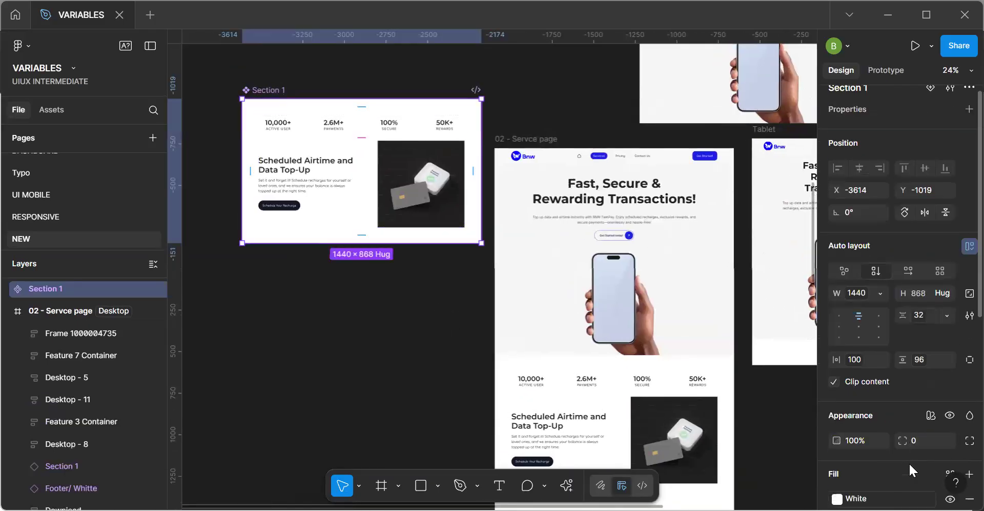
click(948, 426)
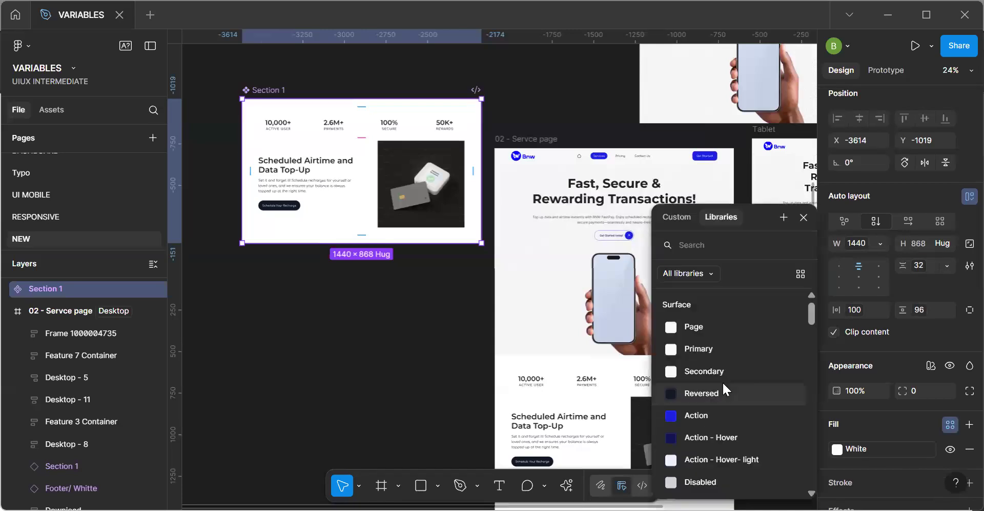
click(725, 326)
click(378, 375)
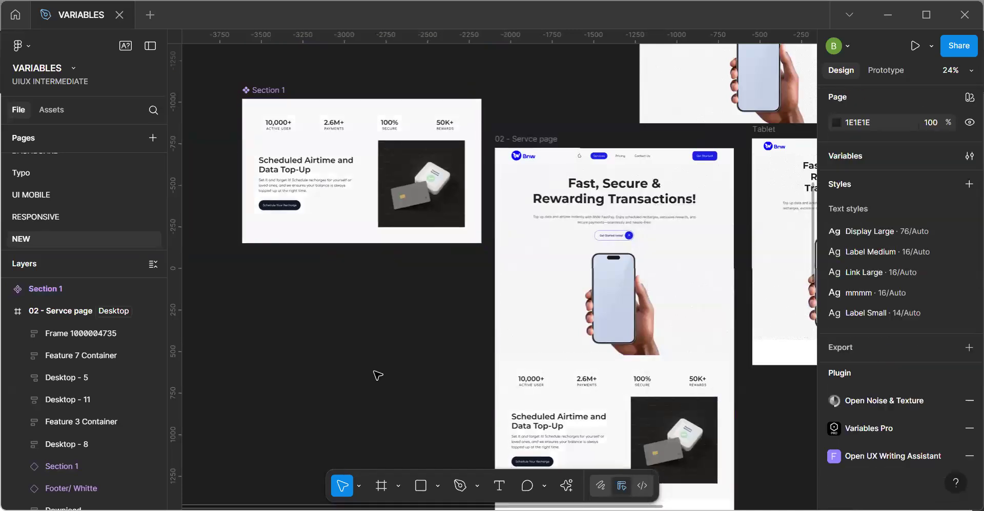
Move the Section 1, Navbar and Main Content components into the empty canvas area well above the page frames.
click(276, 94)
drag(273, 91, 542, 124)
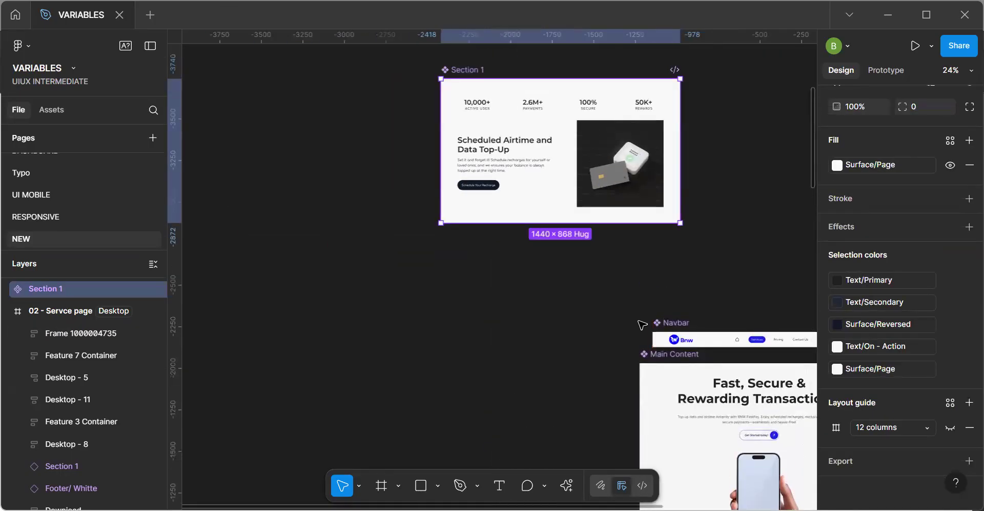
drag(675, 323, 467, 28)
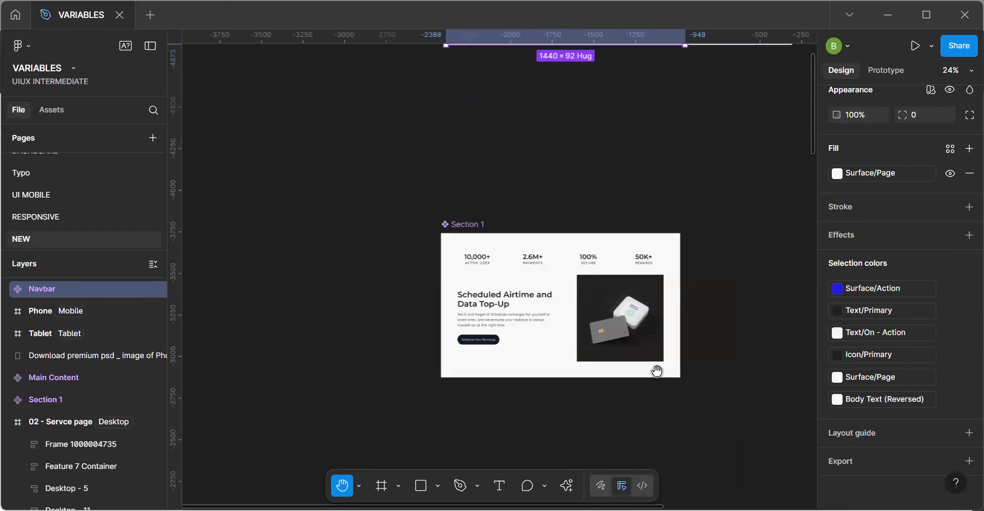
drag(583, 236, 476, 48)
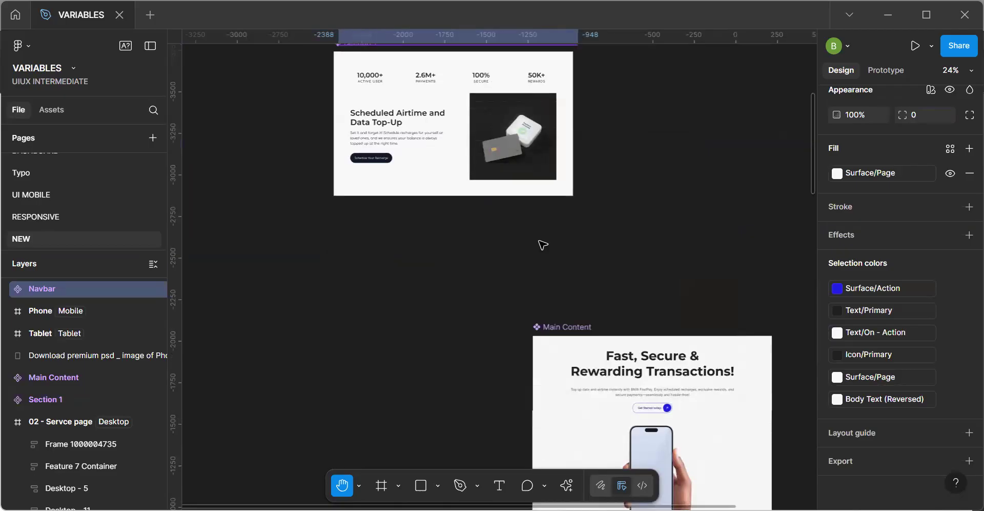
drag(563, 329, 644, 57)
drag(492, 285, 454, 31)
drag(395, 219, 330, 62)
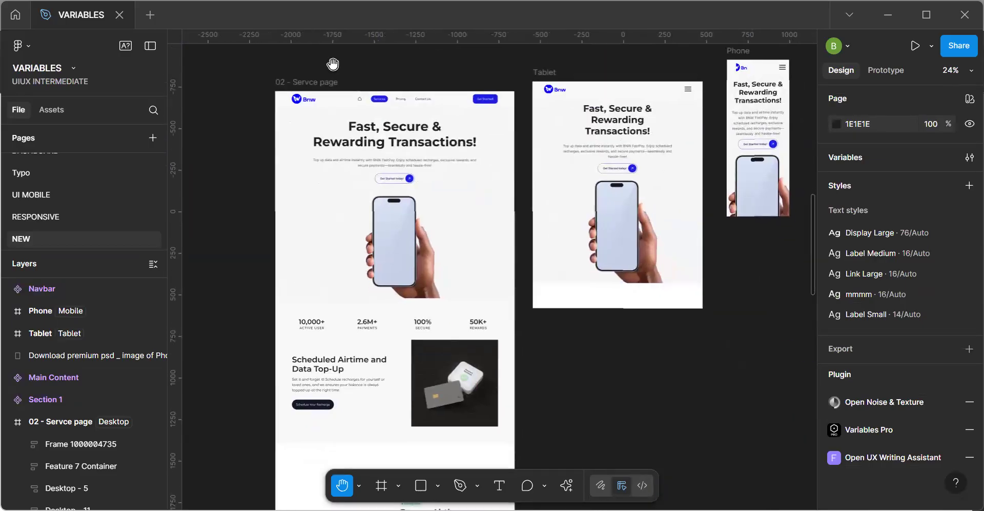
Extend the Tablet frame downward to a height of about 3571.
click(324, 84)
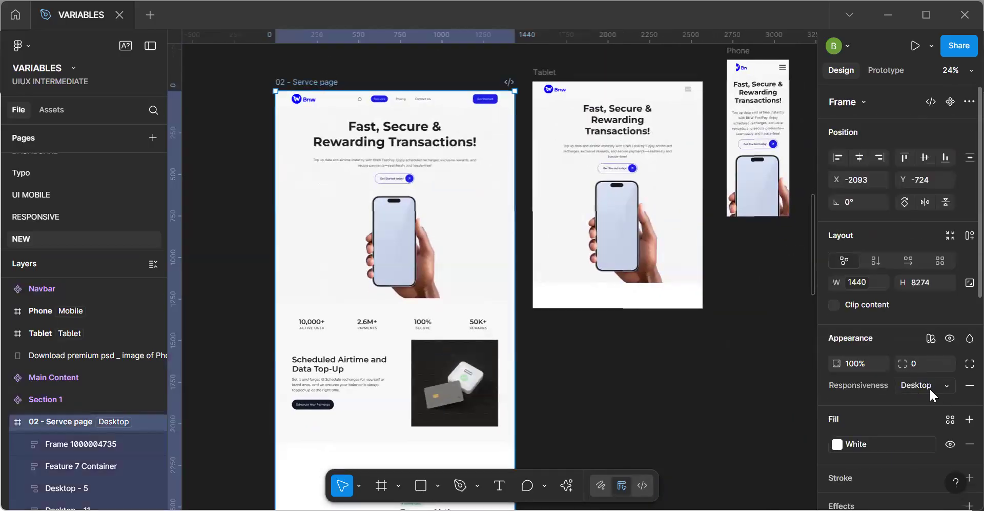
click(615, 304)
drag(614, 308, 626, 481)
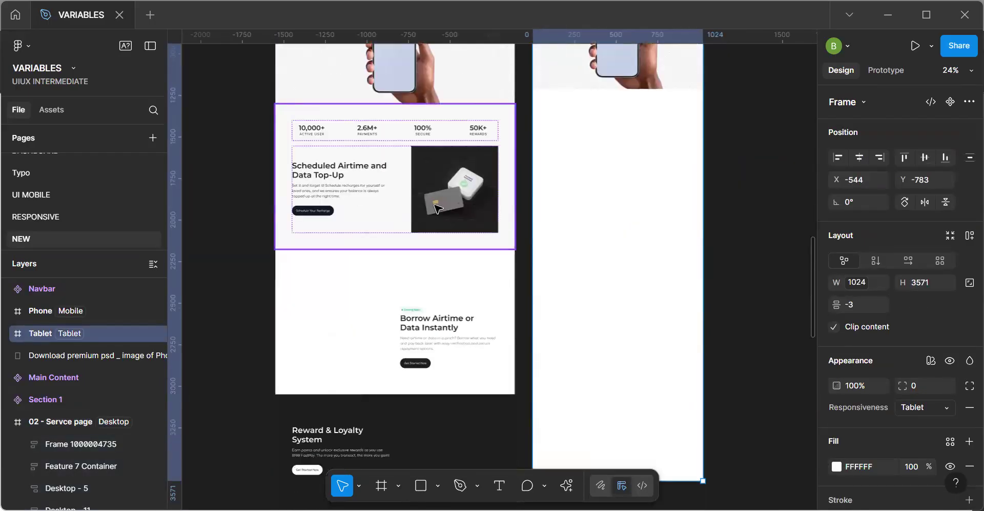
Paste Section 1 into the Tablet frame and move it up to Y 1213, directly beneath the hero.
click(630, 201)
click(629, 202)
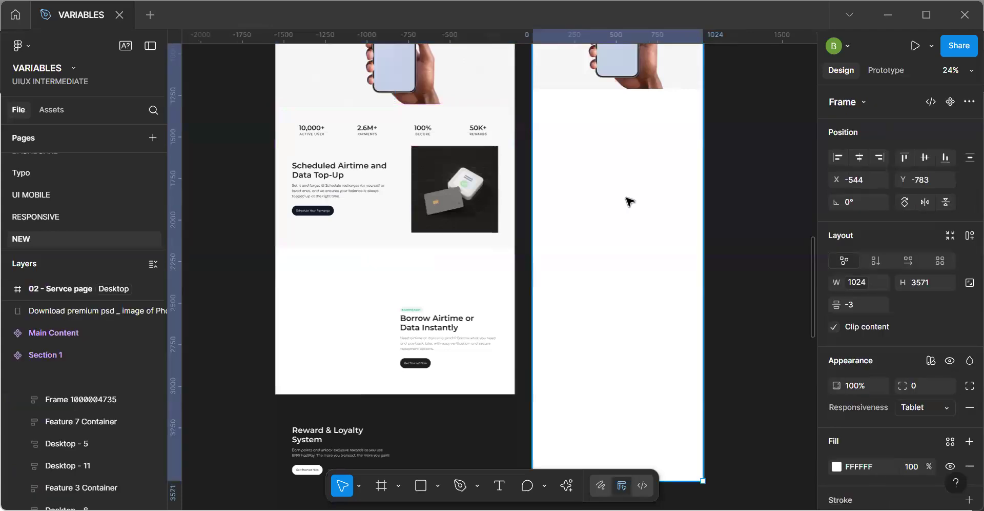
key(ctrl+v)
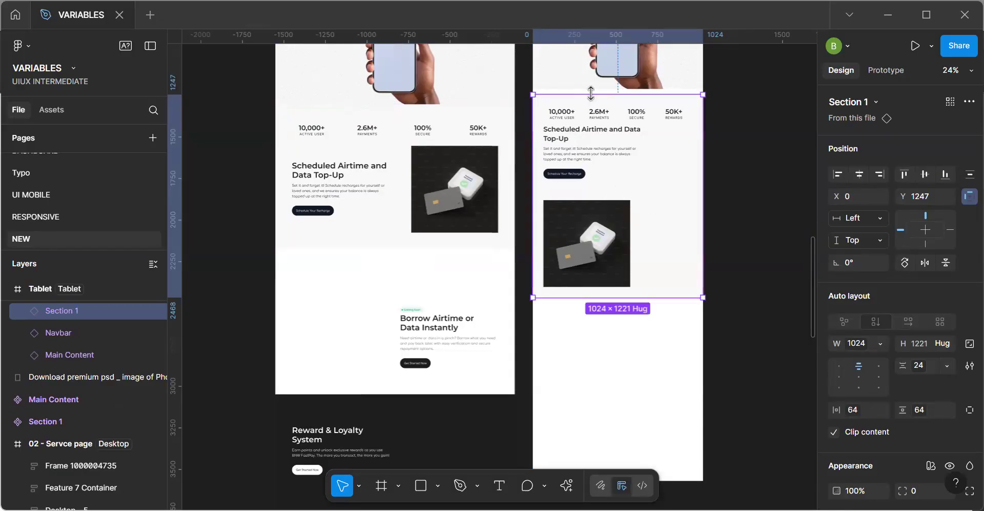
key(Up)
key(Up)
key(Up)
key(Up)
key(Up)
key(Up)
key(Up)
key(Up)
key(Up)
key(Up)
key(Up)
key(Up)
key(Up)
key(Up)
key(Up)
key(Up)
key(Up)
key(Up)
key(Up)
key(Up)
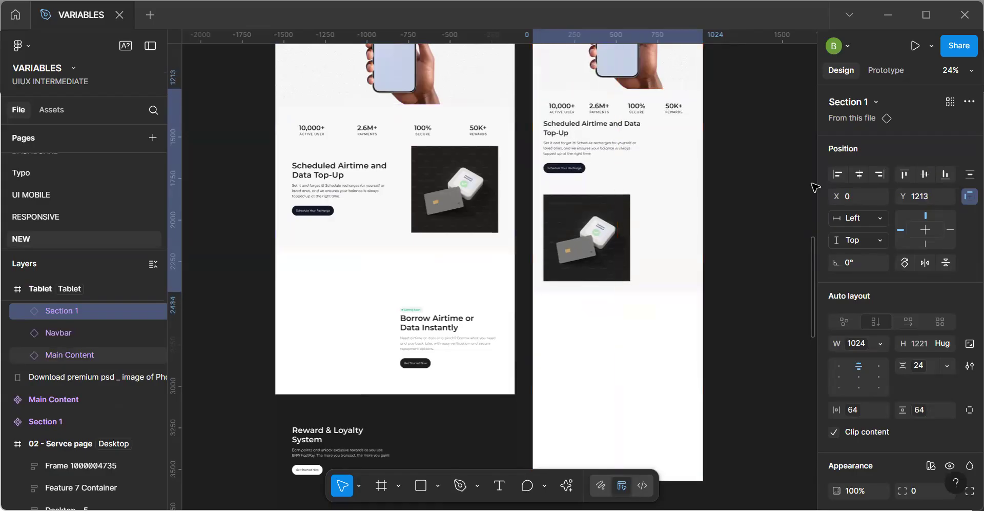
Align the top edges of the Tablet and Phone frames with the desktop service page at Y -724.
click(775, 219)
key(h)
drag(723, 165, 553, 372)
scroll(553, 372, up, 5)
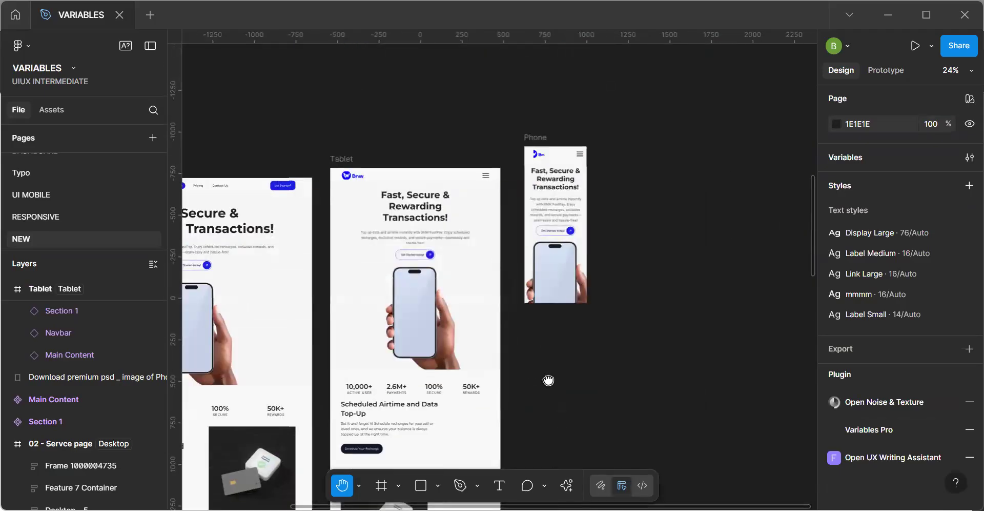
key(v)
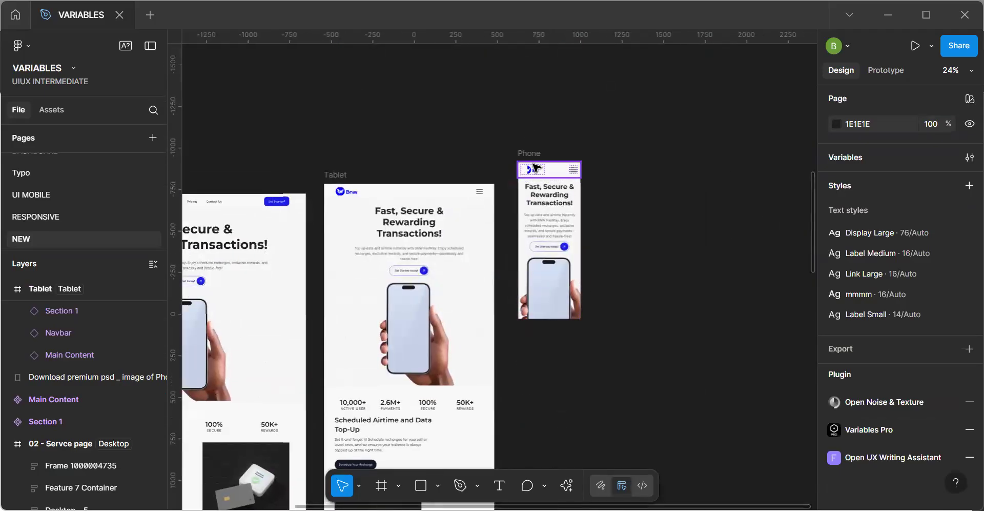
drag(531, 156, 536, 188)
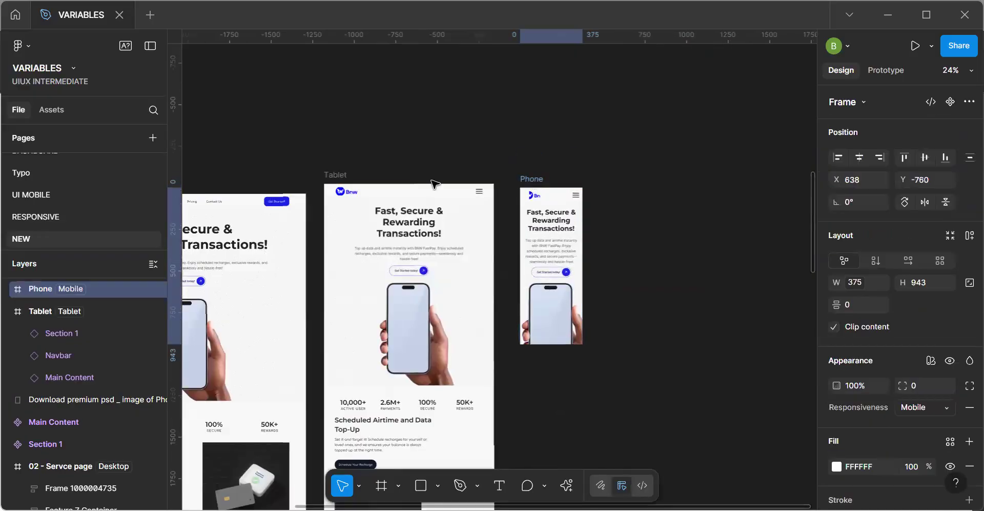
click(345, 187)
drag(344, 192, 349, 203)
drag(530, 182, 531, 187)
click(619, 277)
Extend the Phone frame downward to a height of about 2491.
key(space)
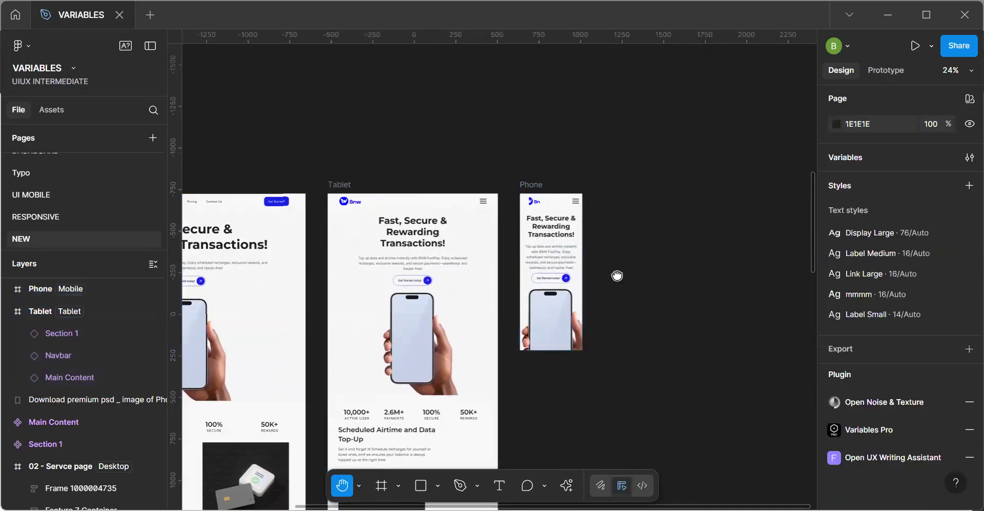
drag(546, 287, 590, 149)
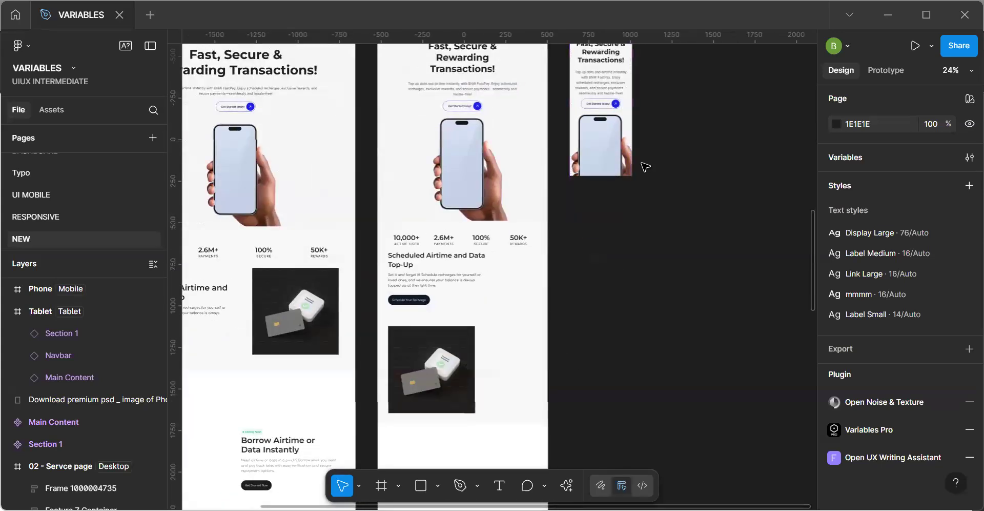
key(space)
scroll(628, 235, up, 2)
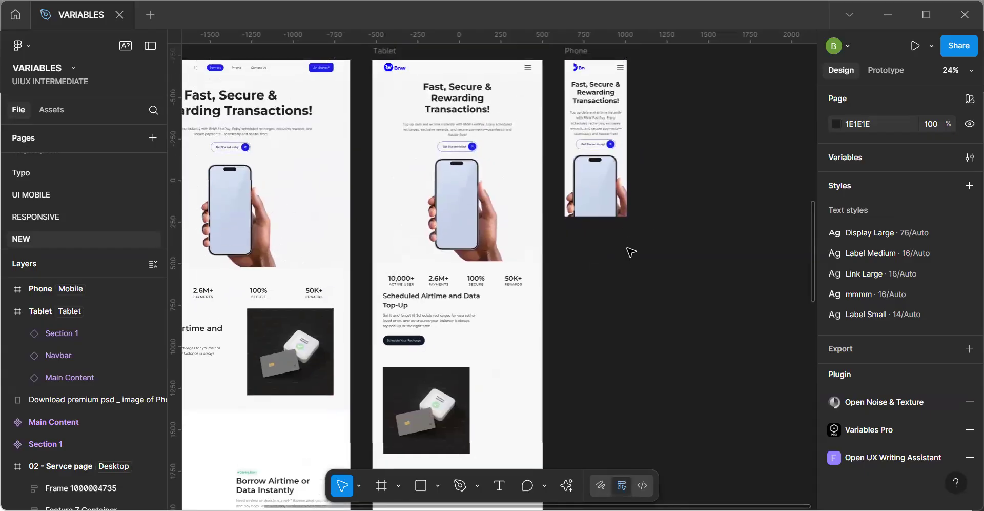
click(578, 51)
click(602, 178)
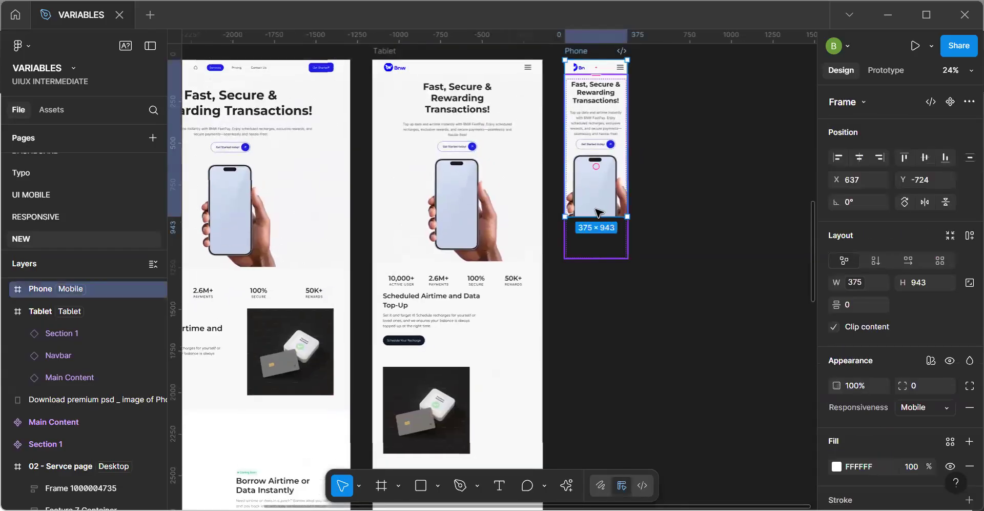
drag(585, 405, 577, 475)
click(600, 218)
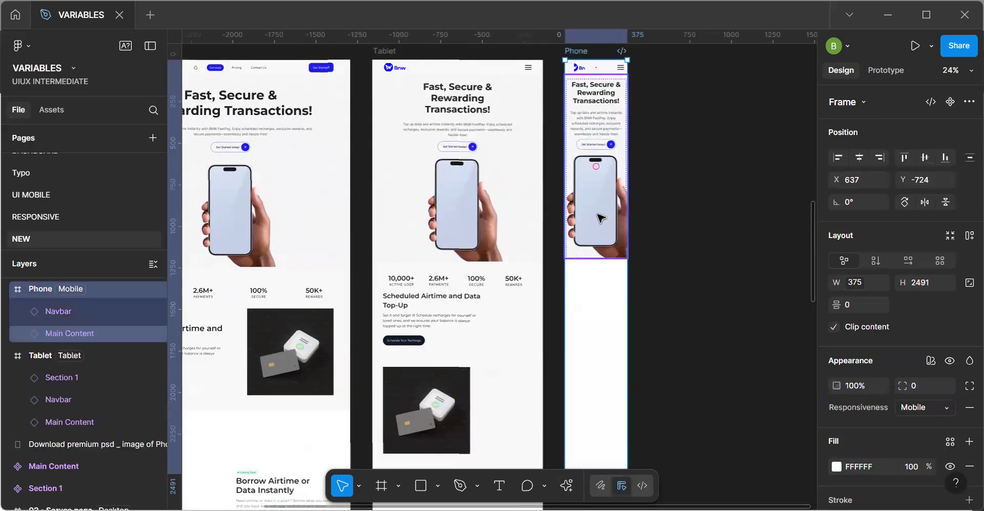
click(688, 291)
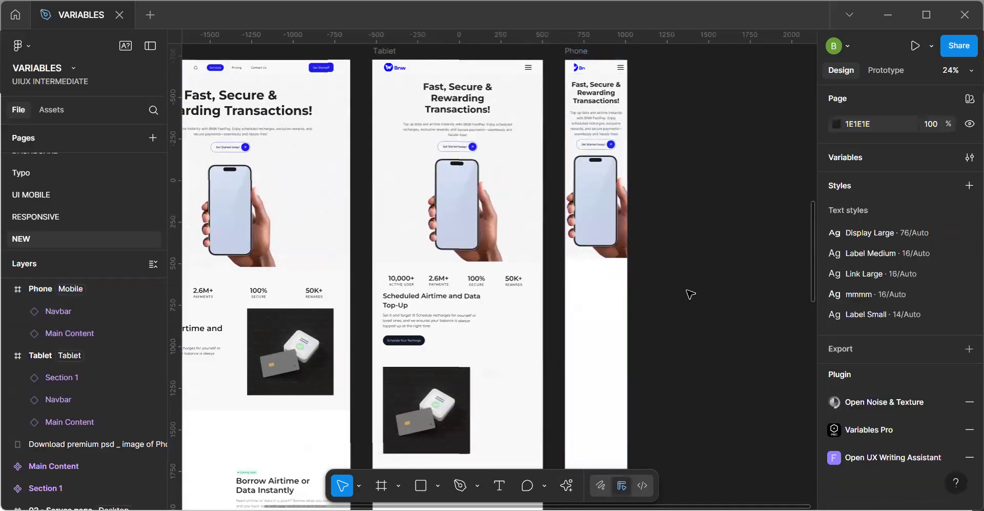
Paste Section 1 into the Phone frame and move it up to Y 1191, directly beneath the hero.
click(613, 340)
key(ctrl+v)
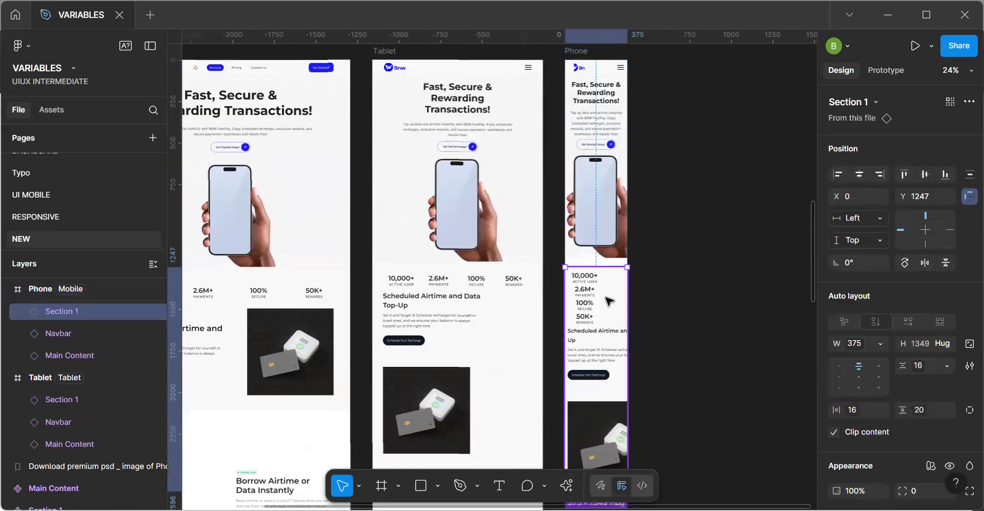
drag(608, 301, 621, 246)
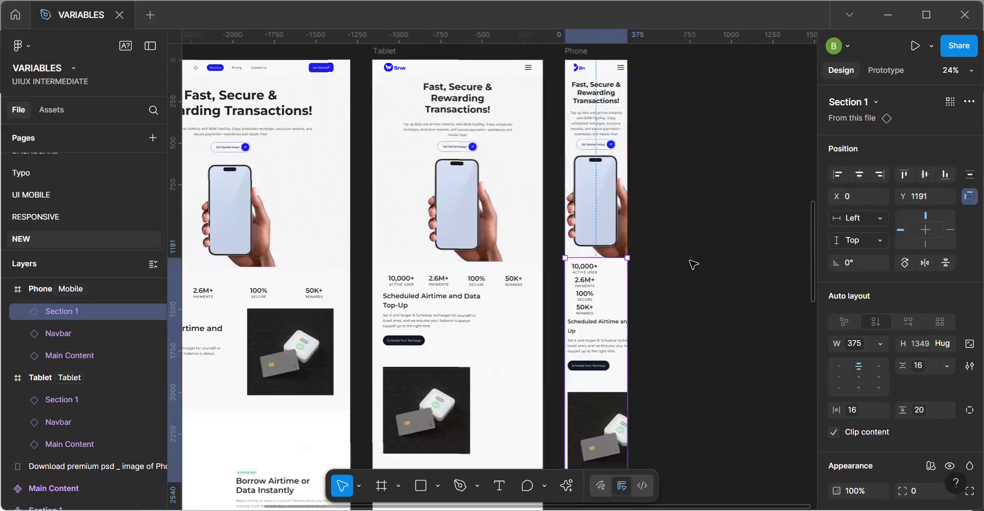
click(690, 262)
Set the Stats Container in the Section 1 main component to a fixed width of 1240.
key(h)
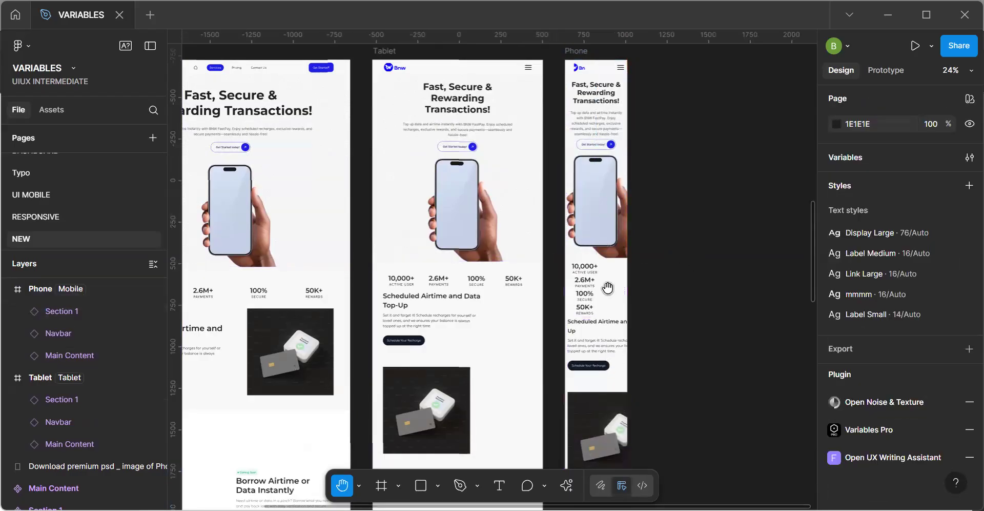
drag(197, 197, 472, 295)
drag(516, 46, 510, 293)
scroll(473, 235, down, 3)
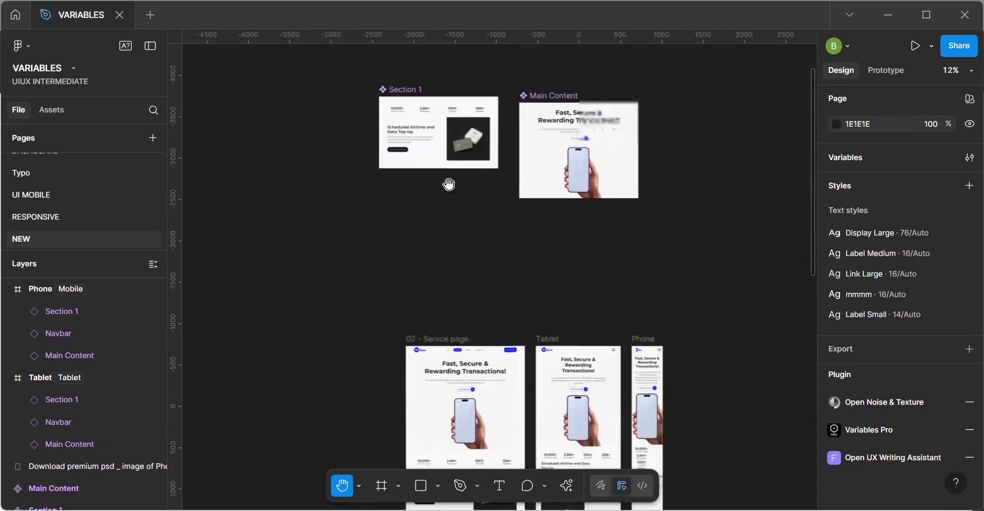
drag(452, 108, 410, 252)
scroll(406, 187, up, 2)
key(v)
scroll(410, 254, up, 5)
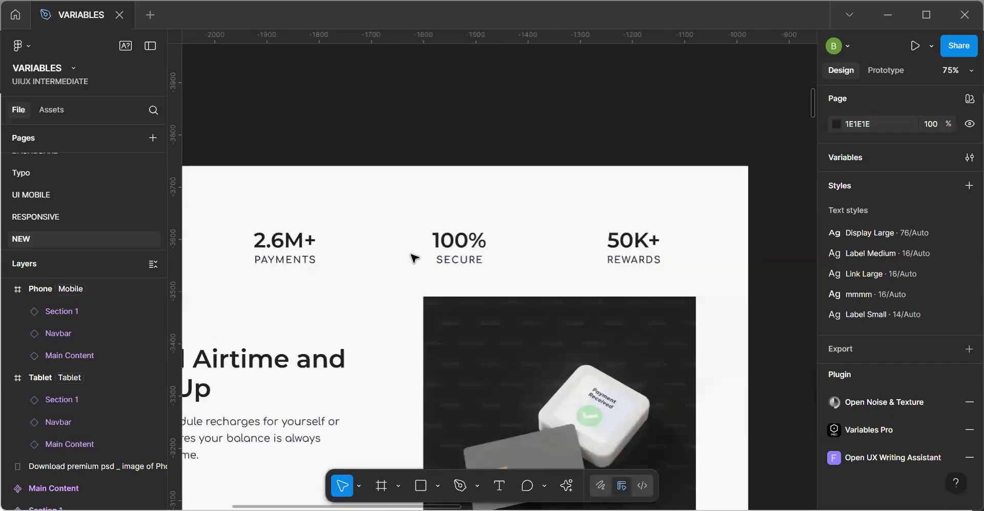
scroll(428, 264, down, 3)
double_click(429, 264)
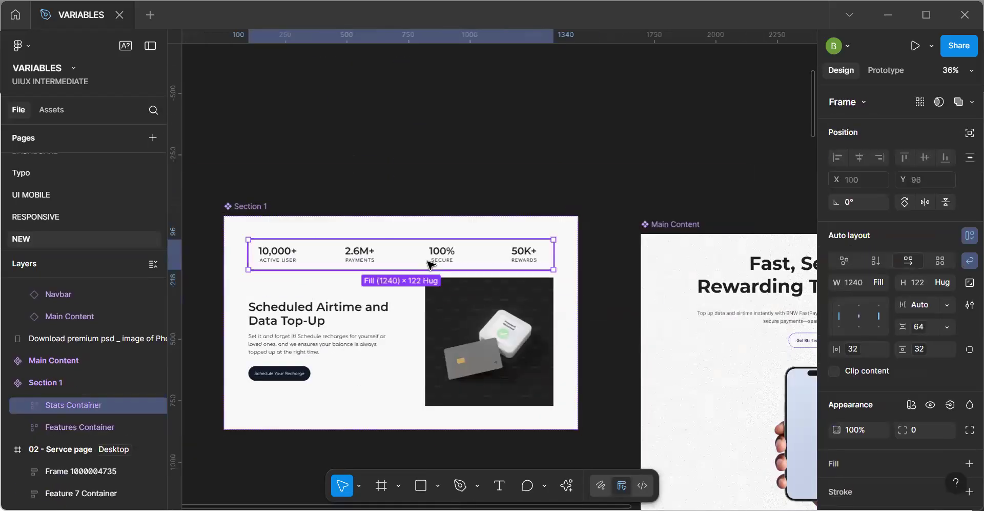
click(878, 281)
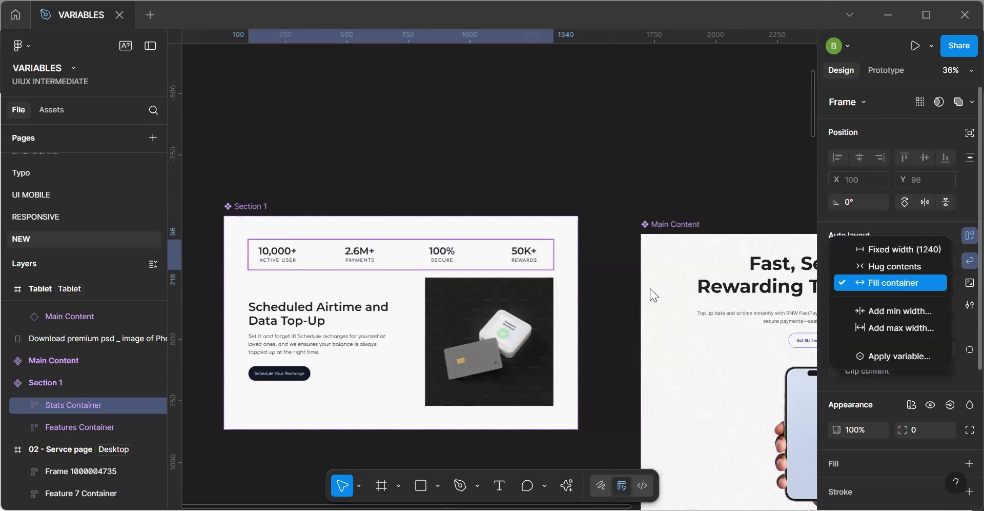
click(899, 251)
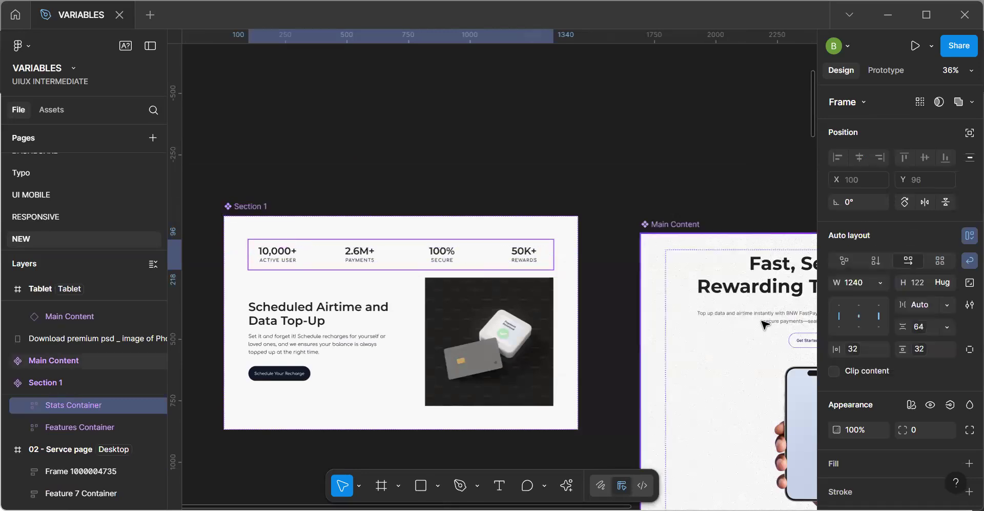
Bind the Stats Container's width to the Content variable from the Container group.
click(878, 283)
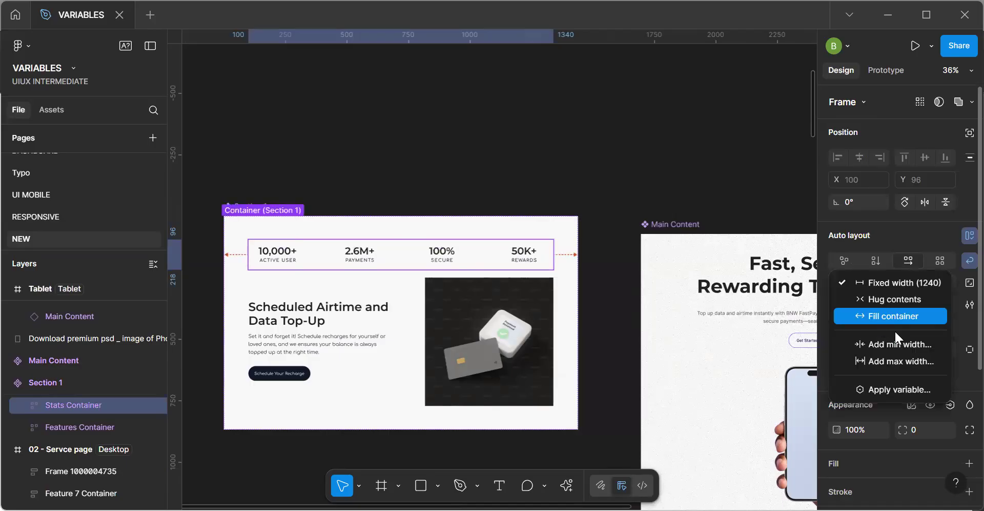
click(892, 321)
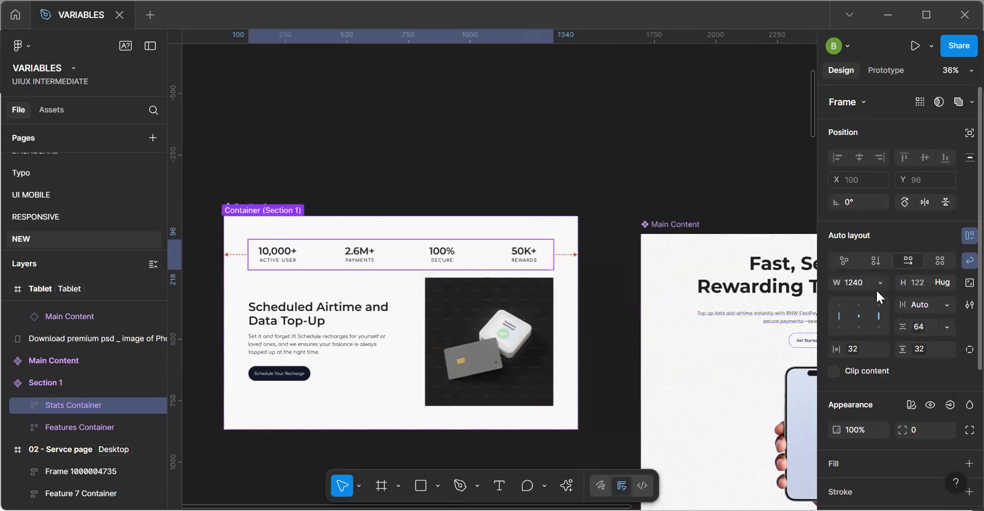
click(877, 285)
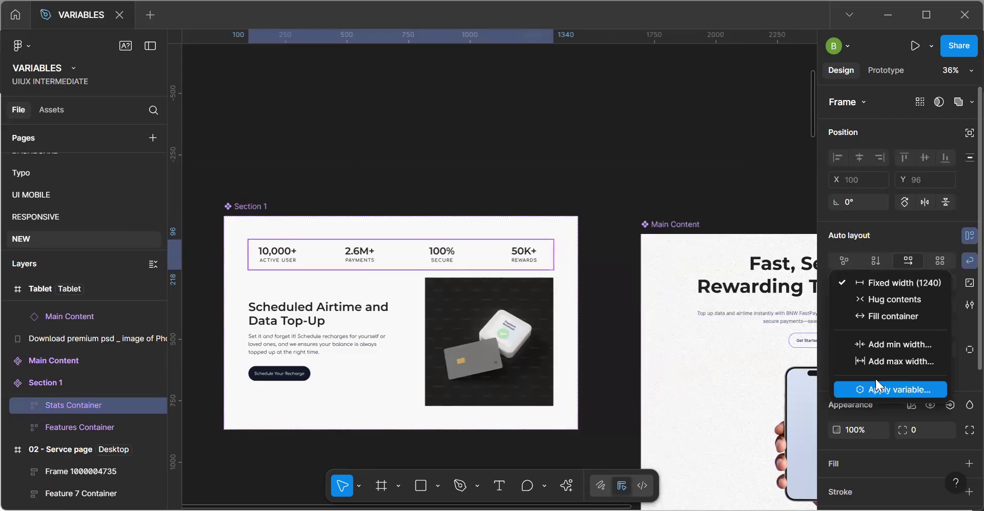
click(886, 389)
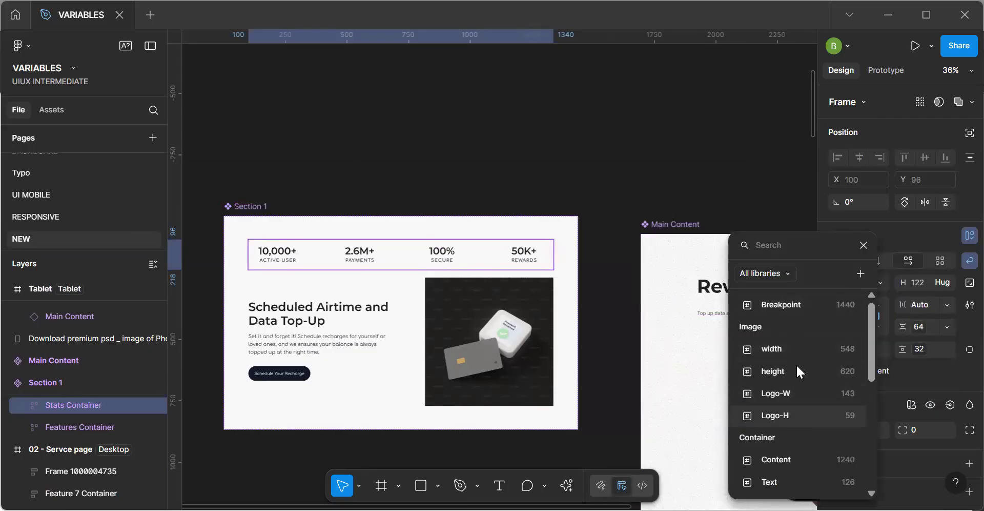
click(803, 467)
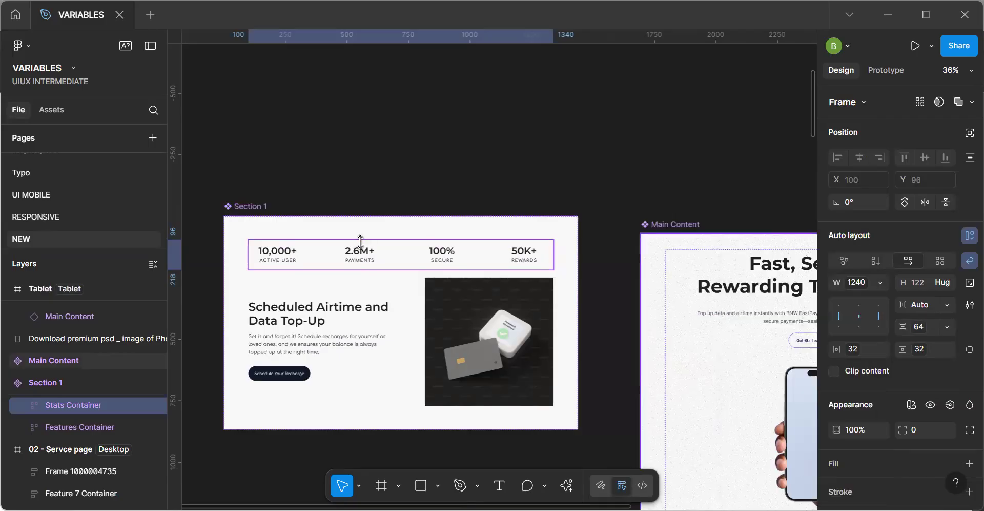
Set the Features Container in Section 1 to a fixed width and bind that width to the Content variable.
click(411, 344)
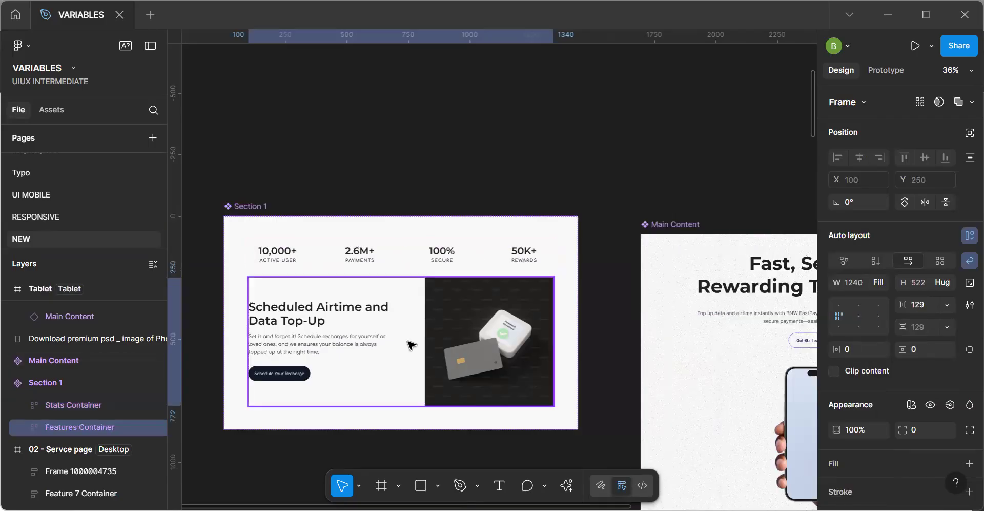
click(877, 281)
click(855, 250)
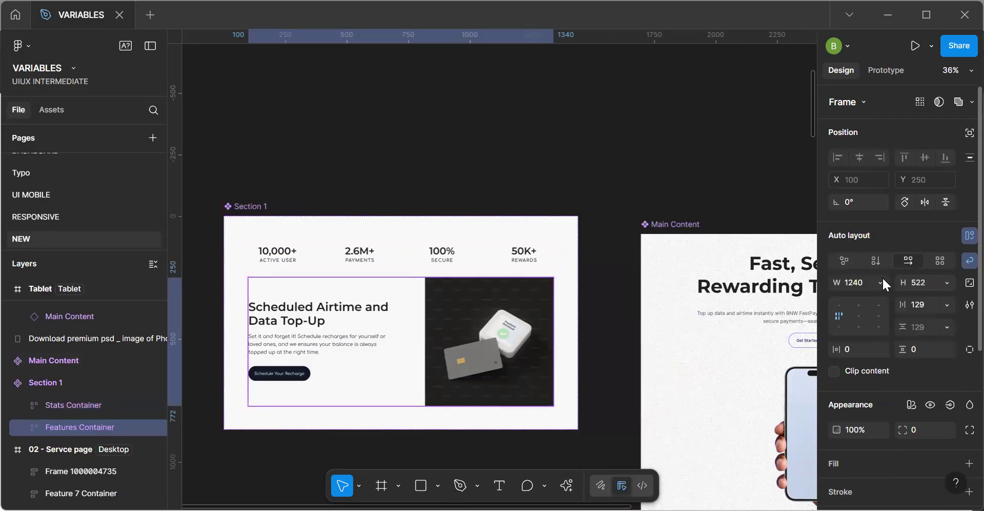
click(879, 283)
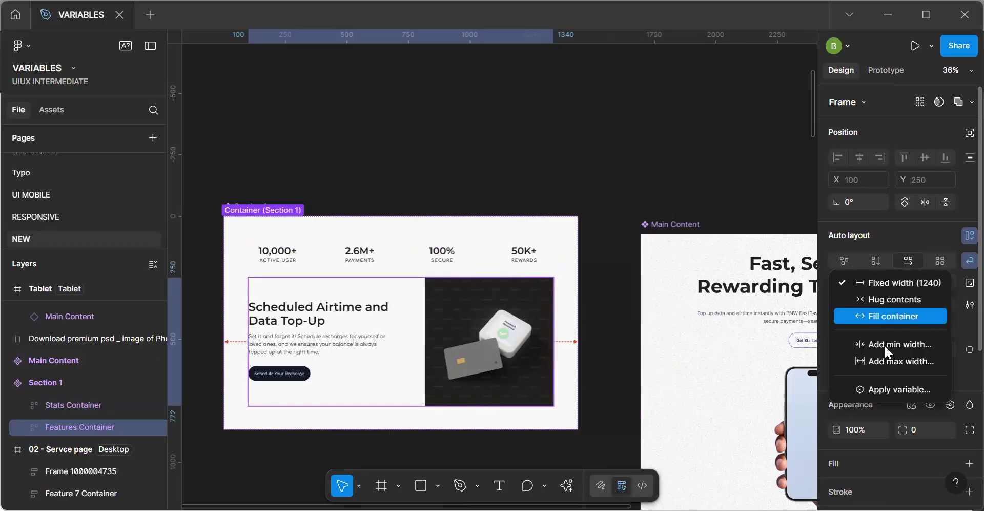
click(884, 387)
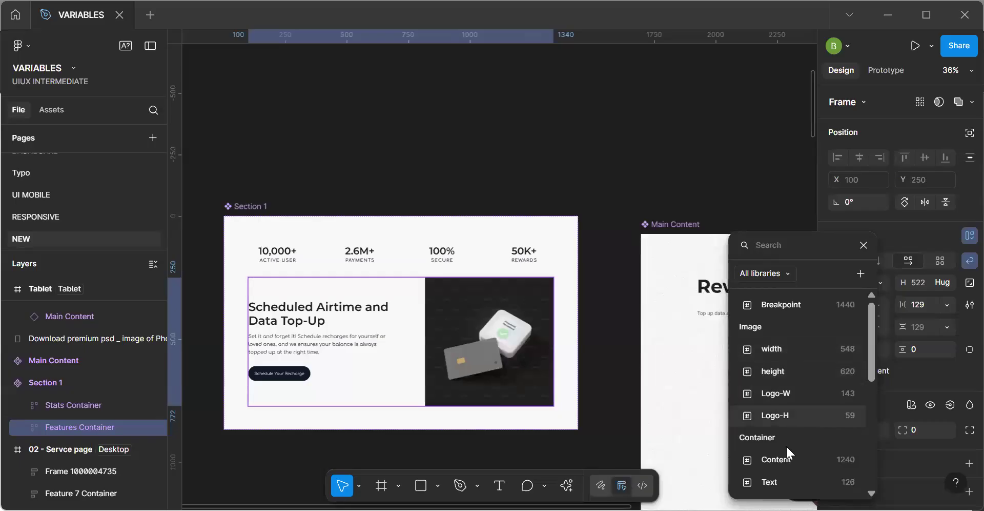
click(604, 377)
click(607, 383)
Examine how the stats and feature content of Section 1 lay out in the Tablet and Phone frames.
key(space)
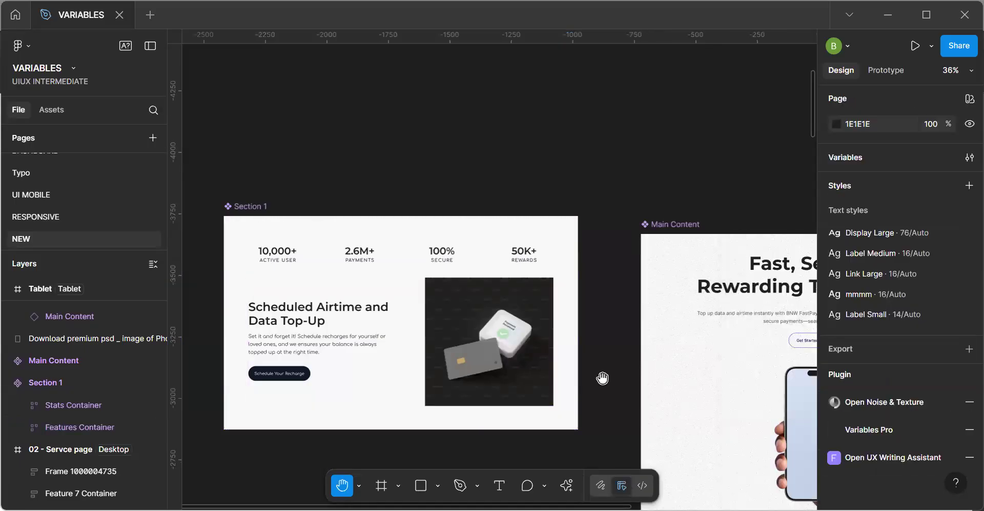
scroll(478, 344, down, 6)
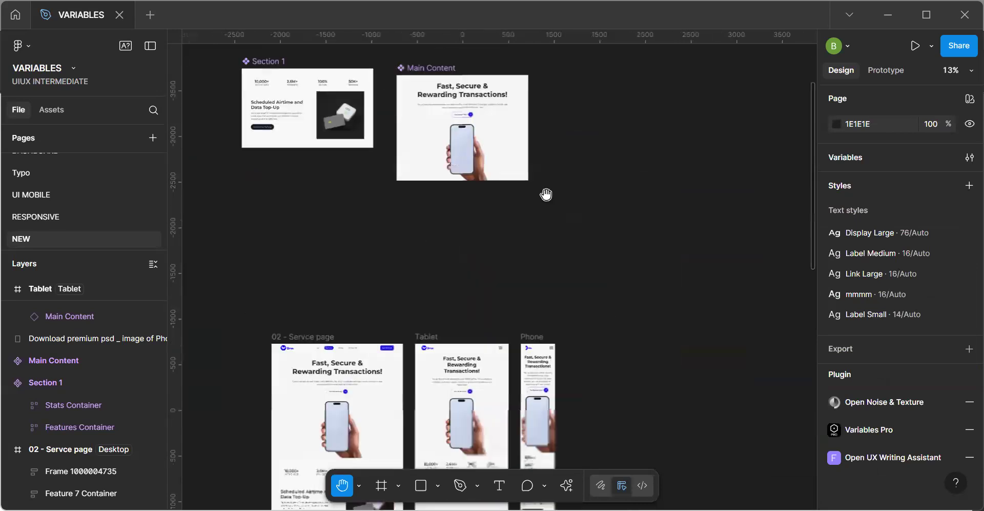
scroll(545, 224, down, 5)
scroll(526, 307, up, 4)
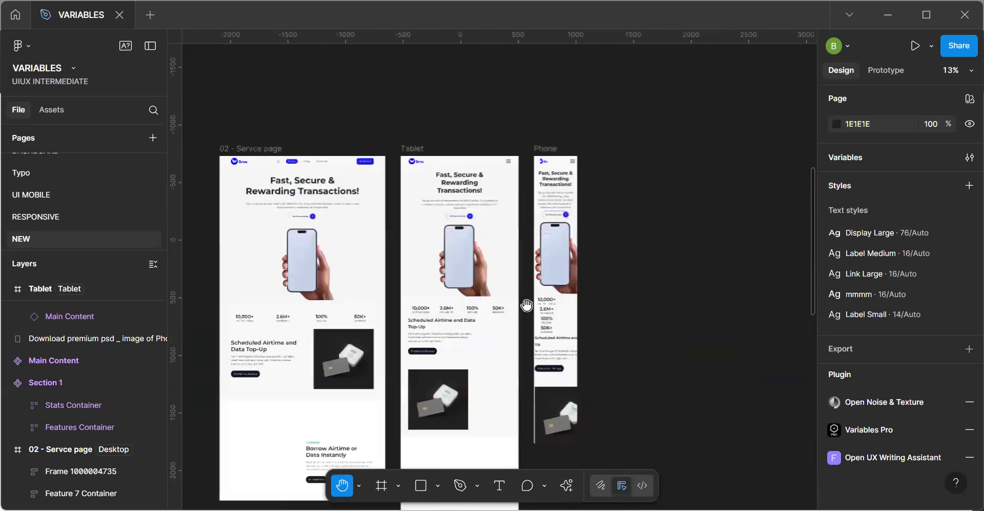
drag(584, 312, 689, 320)
scroll(687, 319, up, 5)
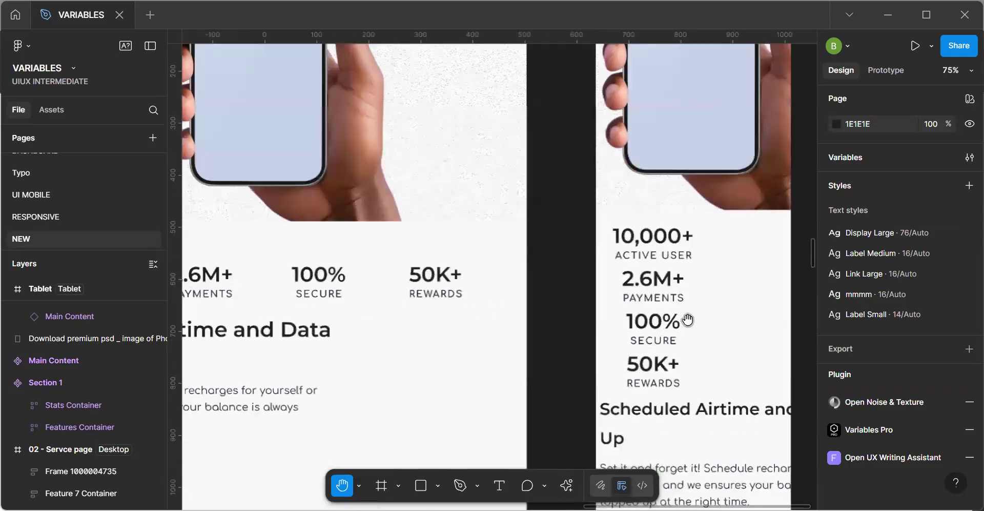
scroll(687, 257, down, 5)
drag(692, 377, 714, 372)
scroll(584, 272, down, 5)
Set the width of the Feature 1 frame inside Section 1's Features Container to Fill container.
drag(406, 108, 454, 292)
scroll(429, 244, up, 4)
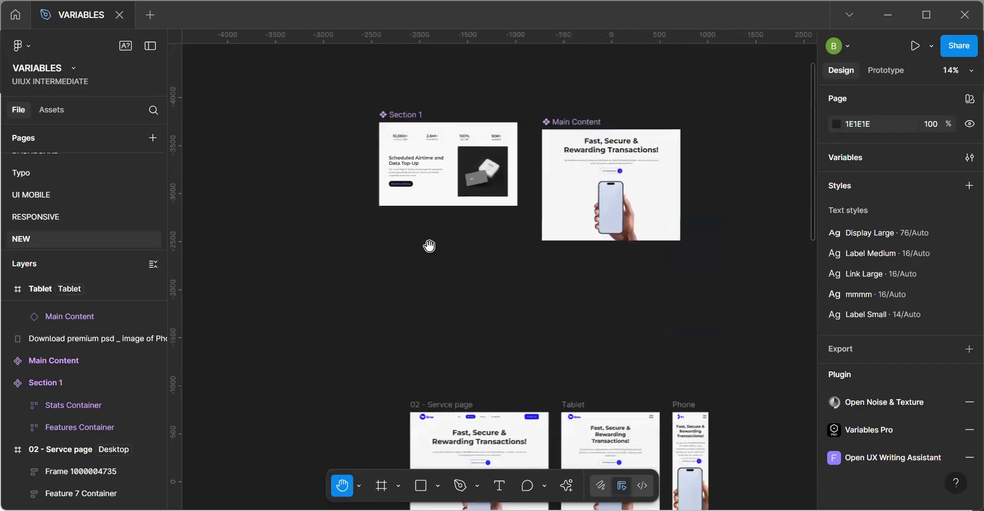
scroll(448, 279, up, 5)
drag(448, 255, 429, 307)
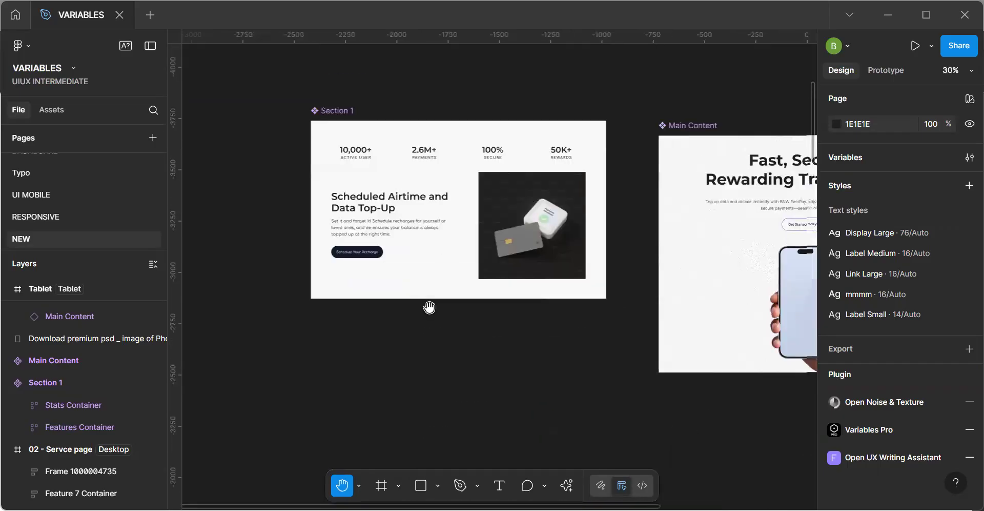
click(422, 250)
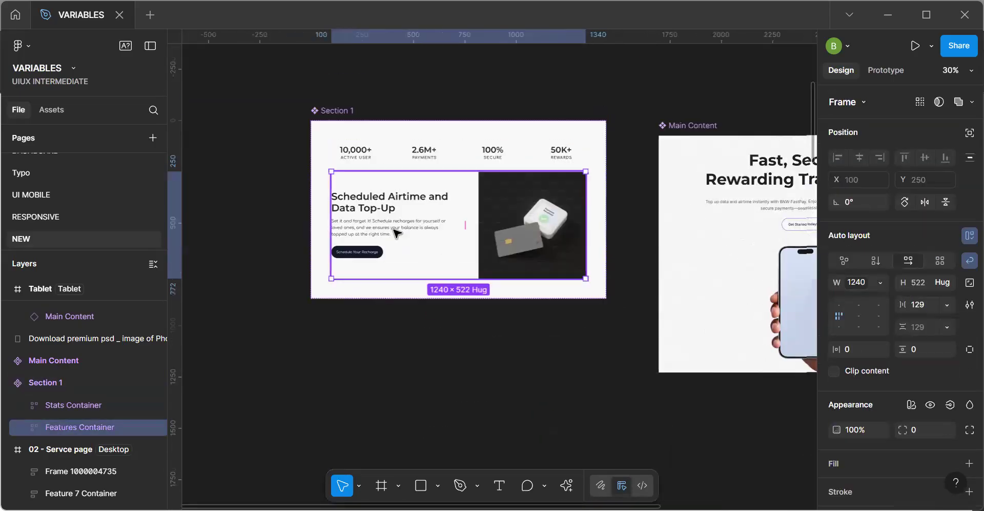
double_click(397, 233)
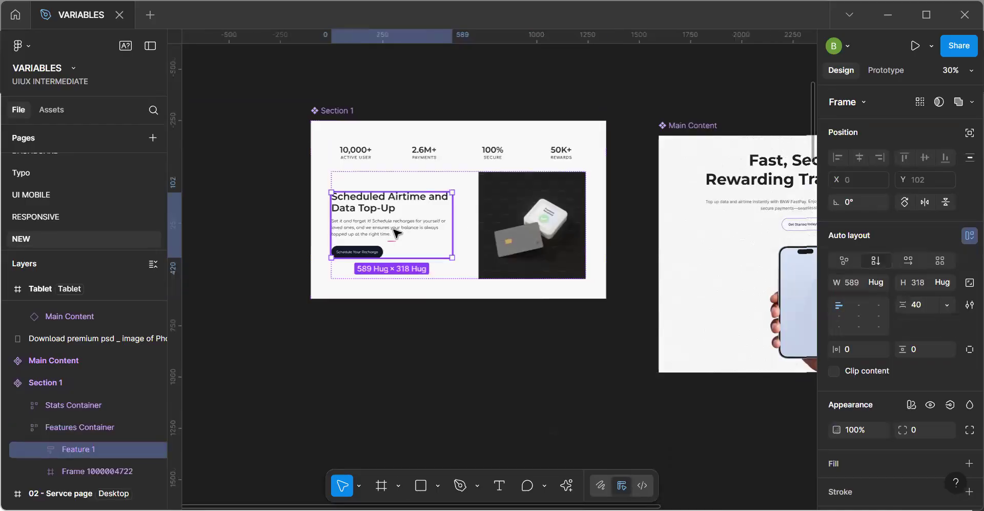
click(879, 283)
click(878, 301)
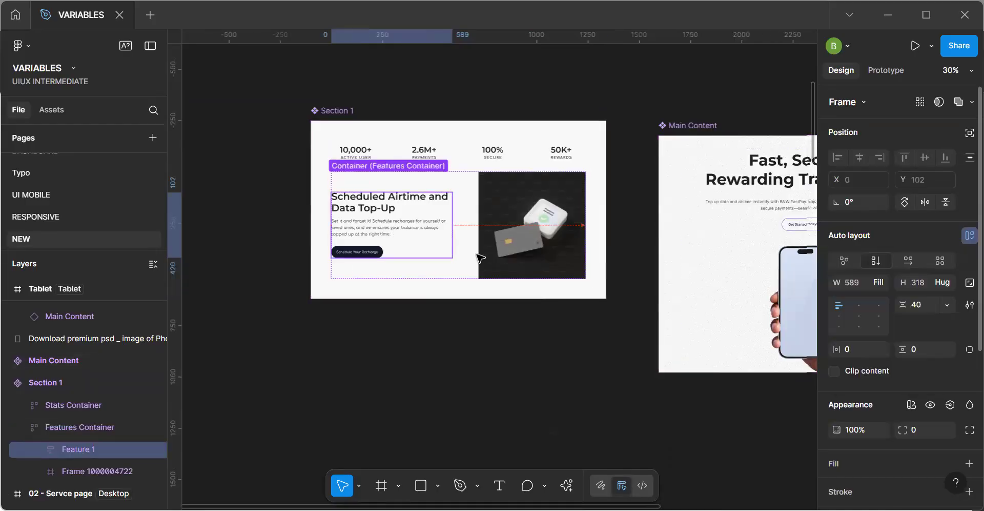
Set the Feature 1 text container's width to Fill container and check the sizing of its title and parent frame.
scroll(388, 201, up, 3)
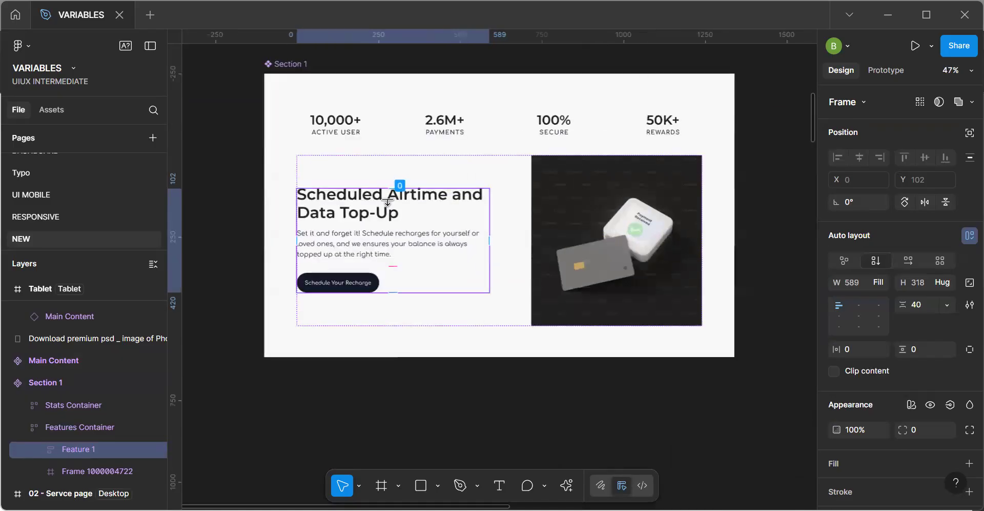
click(394, 200)
click(880, 283)
click(877, 312)
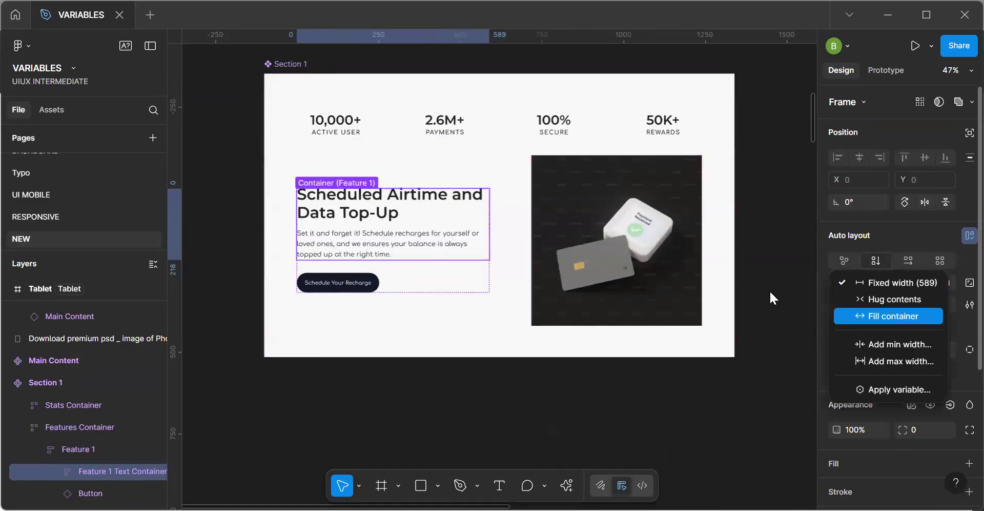
click(384, 227)
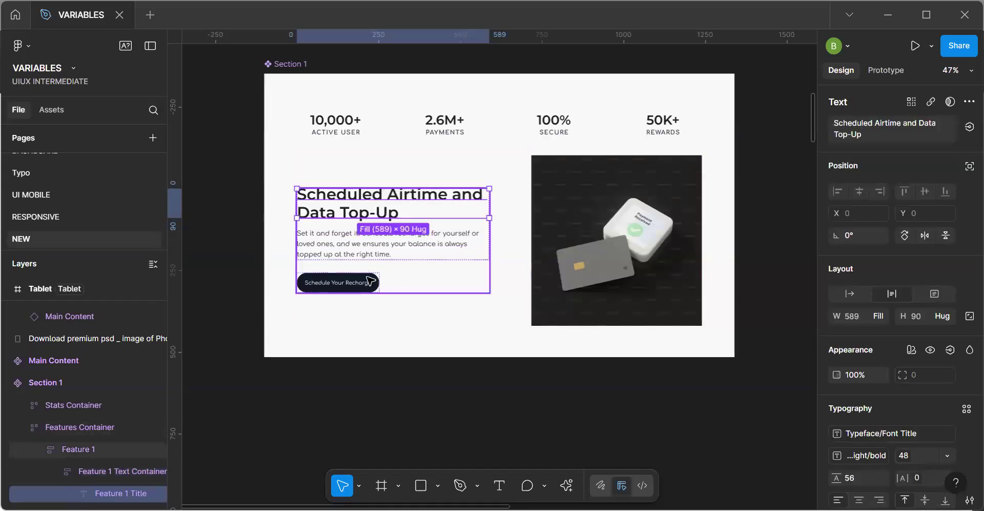
click(400, 285)
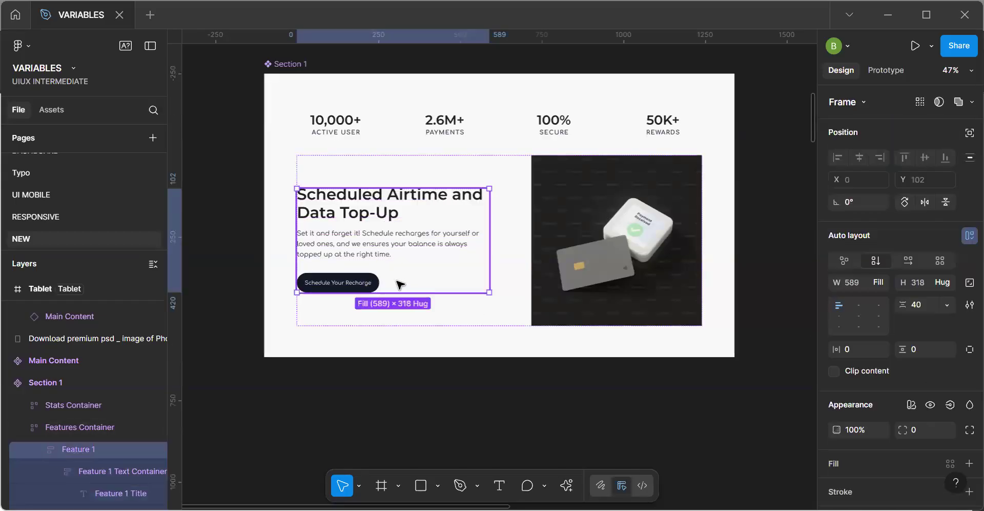
Wrap the Schedule Your Recharge button in an auto layout frame and set that frame's width to Fill container.
click(340, 285)
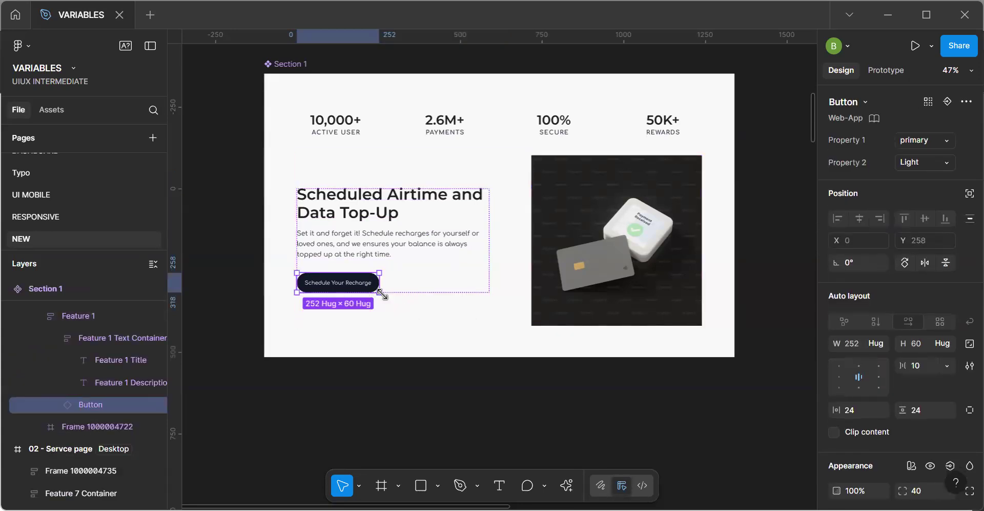
key(shift+a)
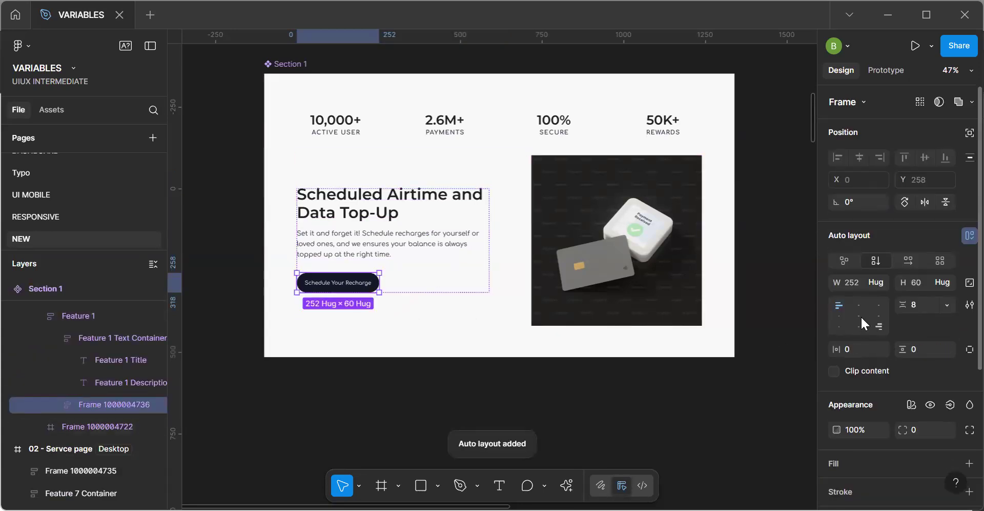
click(859, 304)
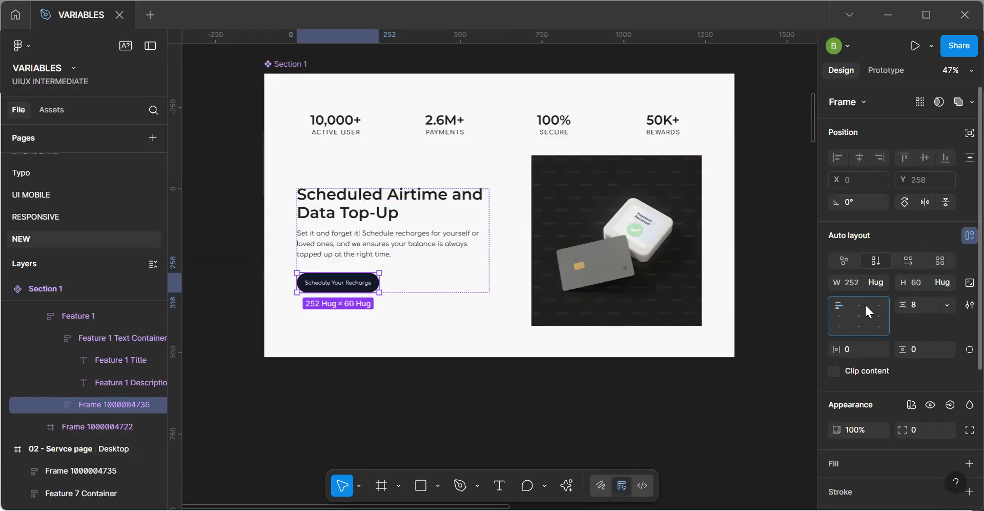
click(881, 281)
click(881, 301)
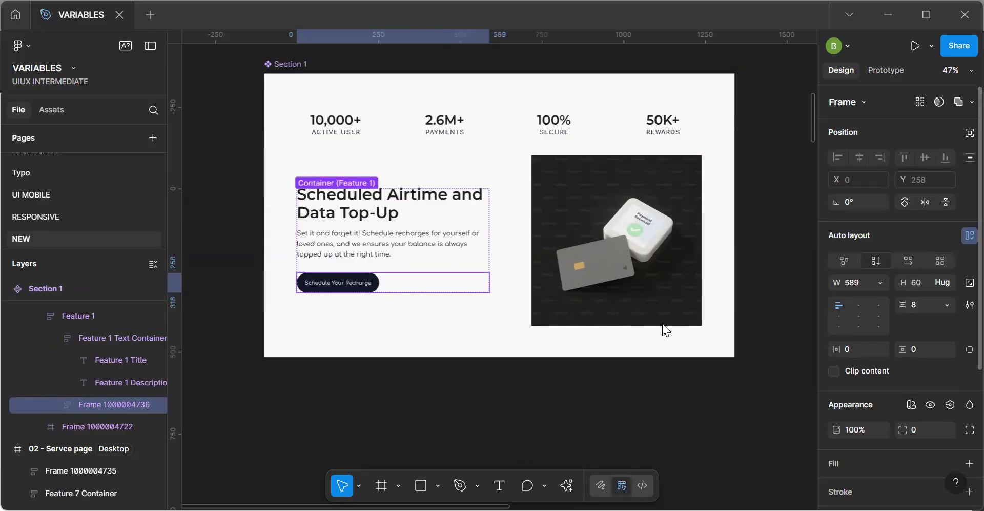
click(517, 413)
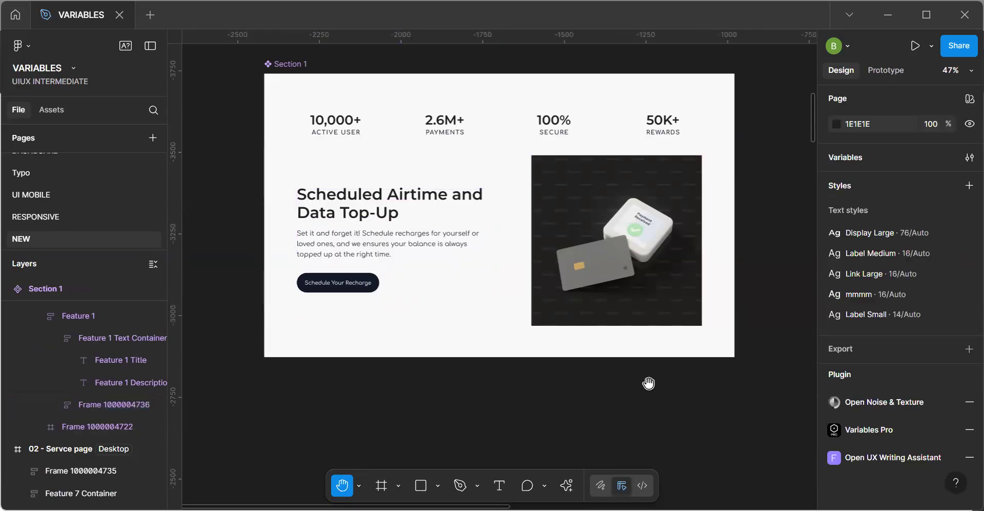
Review how the edited Section 1 displays in the desktop, Tablet and Phone frames.
scroll(670, 409, down, 5)
scroll(533, 257, down, 3)
scroll(533, 257, right, 3)
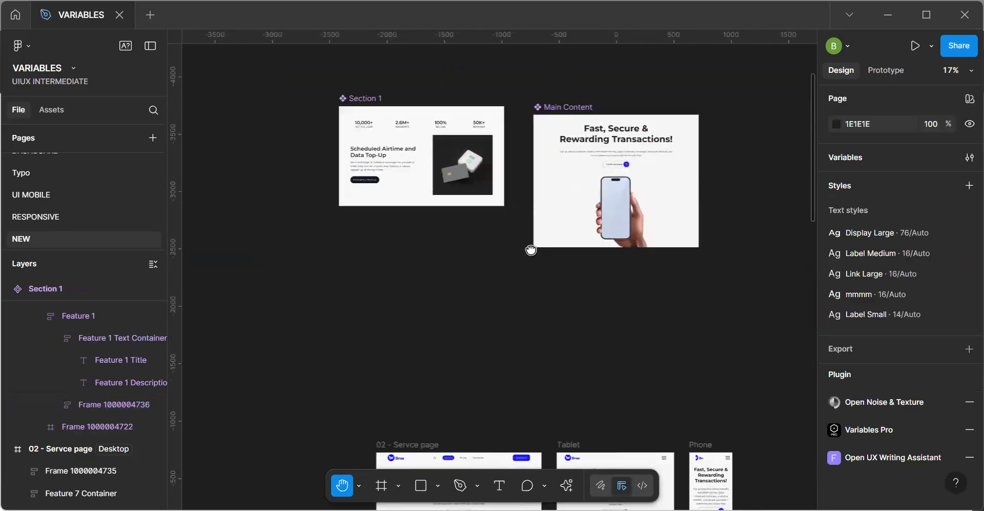
scroll(531, 250, down, 5)
scroll(531, 250, right, 1)
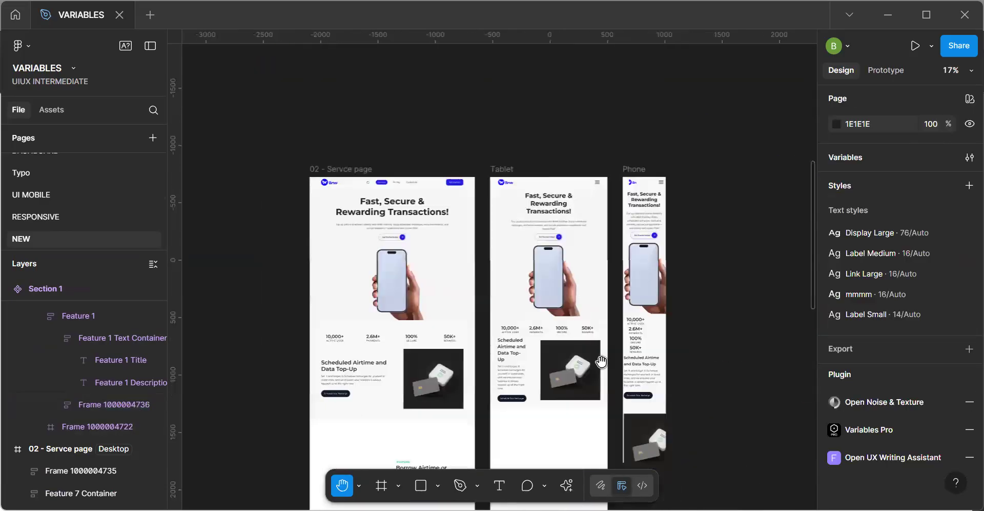
Examine the spacing between text and image in Section 1 across the Tablet, Phone and desktop frames.
scroll(548, 372, up, 5)
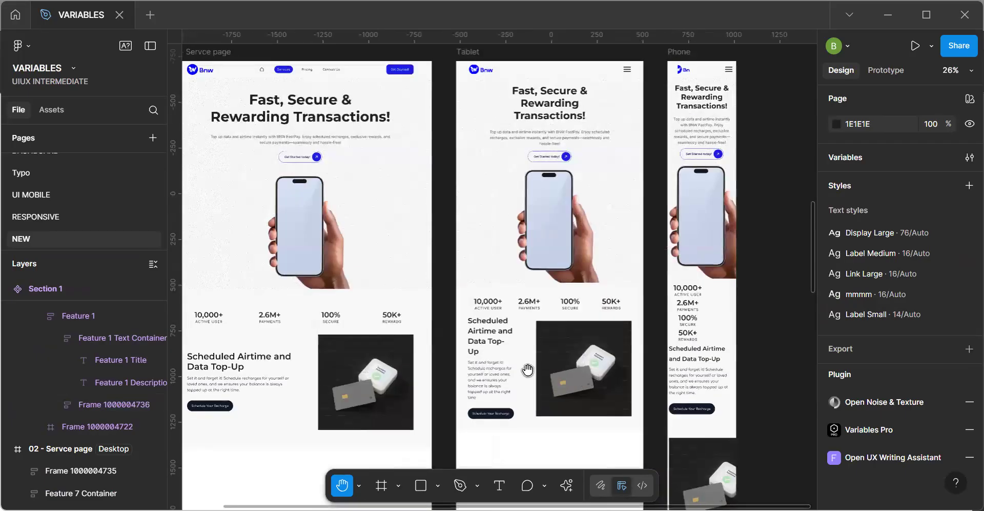
scroll(508, 379, up, 1)
scroll(508, 379, left, 1)
key(v)
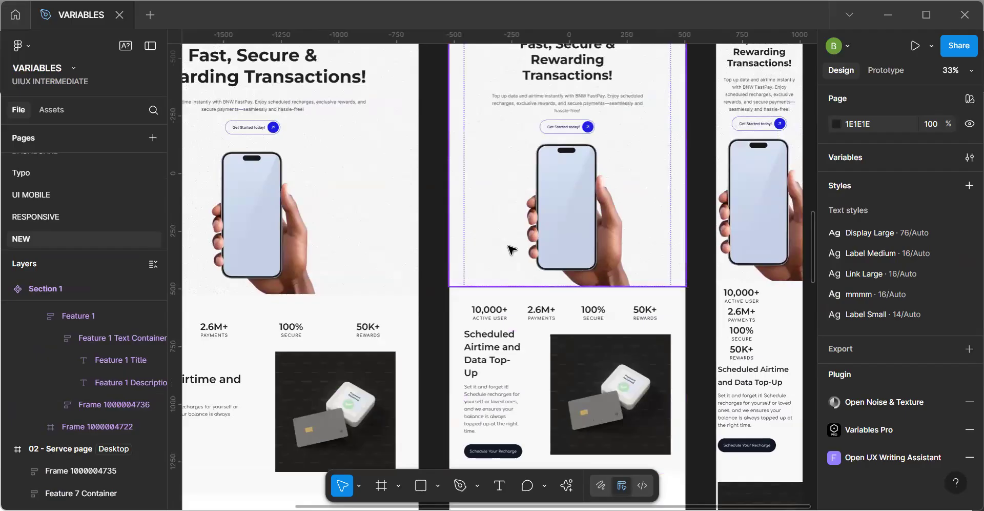
scroll(514, 366, up, 5)
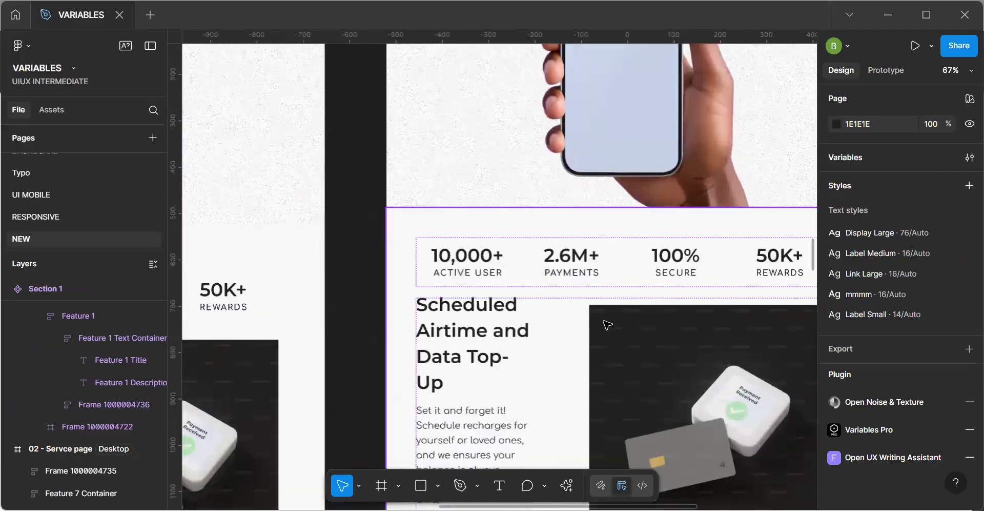
scroll(607, 324, down, 5)
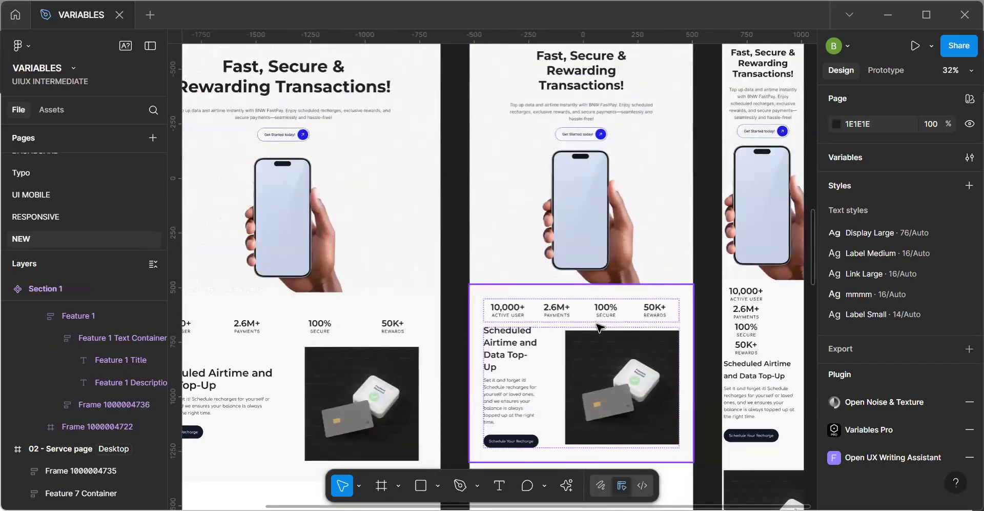
click(599, 327)
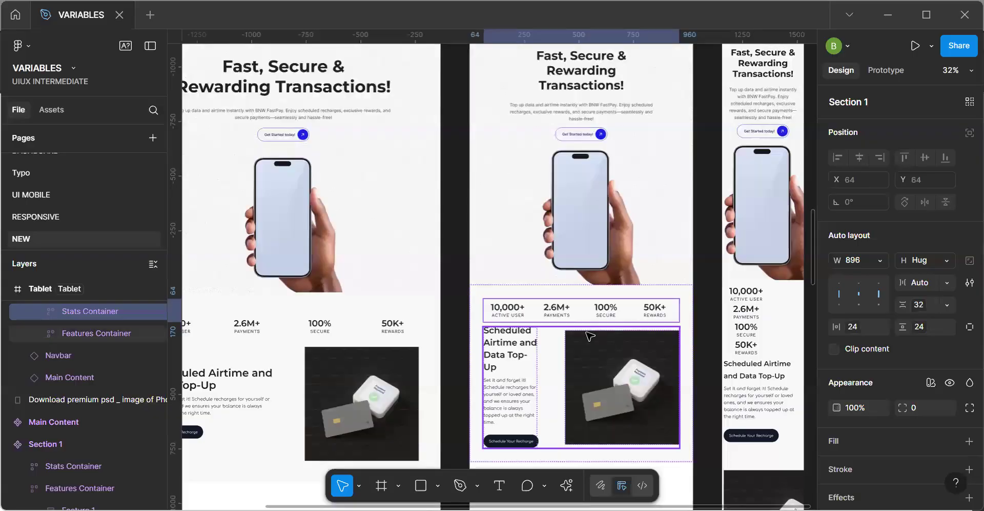
scroll(588, 335, up, 5)
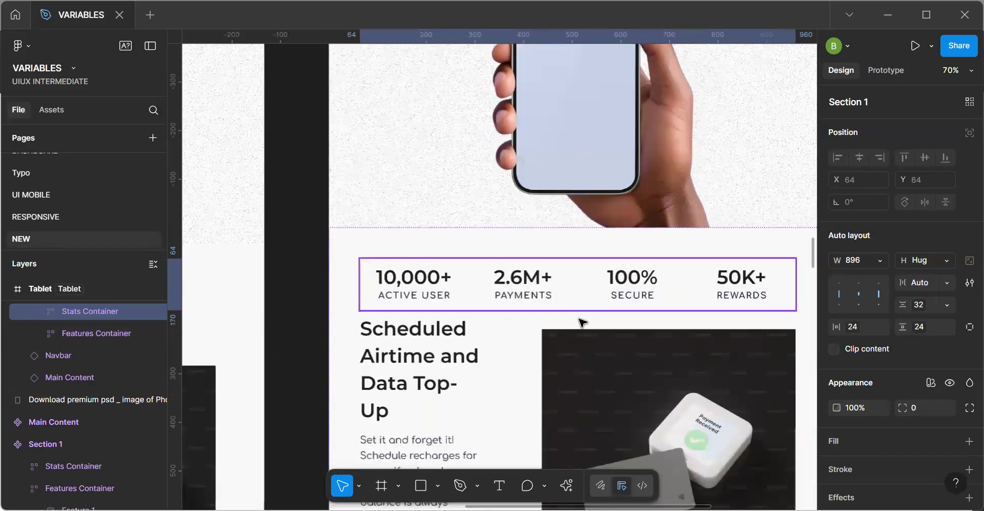
scroll(536, 213, down, 6)
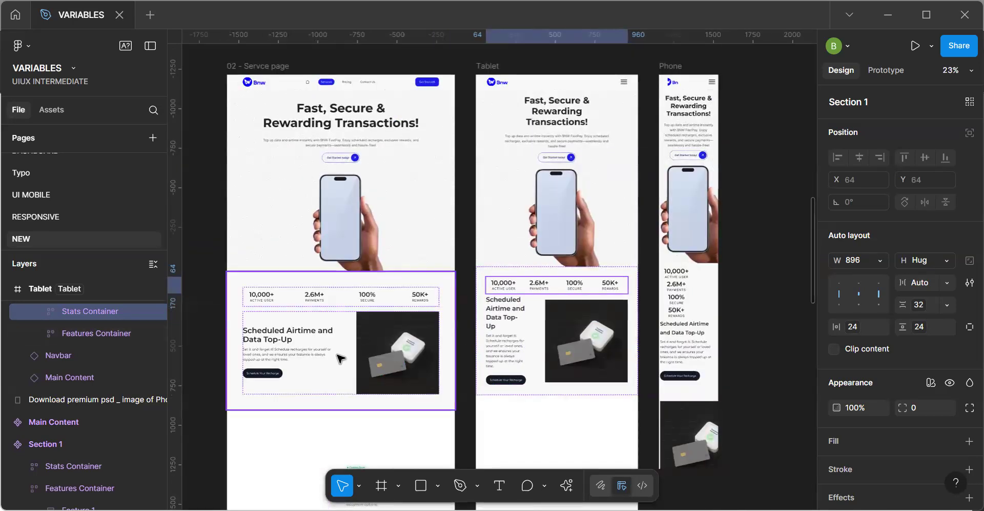
Bind the horizontal gap of the Features Container in the Section 1 main component to the 128-88 padding variable.
key(space)
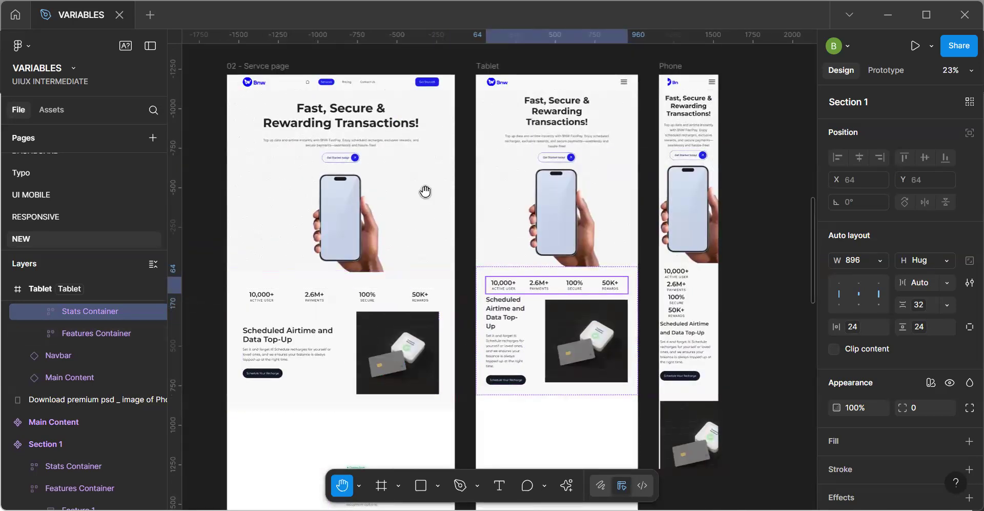
scroll(425, 191, up, 7)
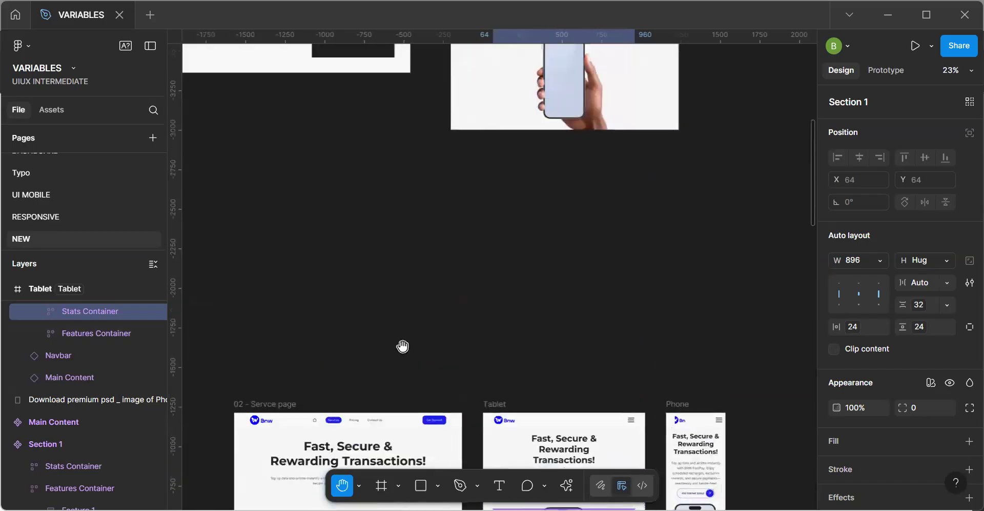
scroll(456, 330, up, 4)
scroll(459, 330, left, 1)
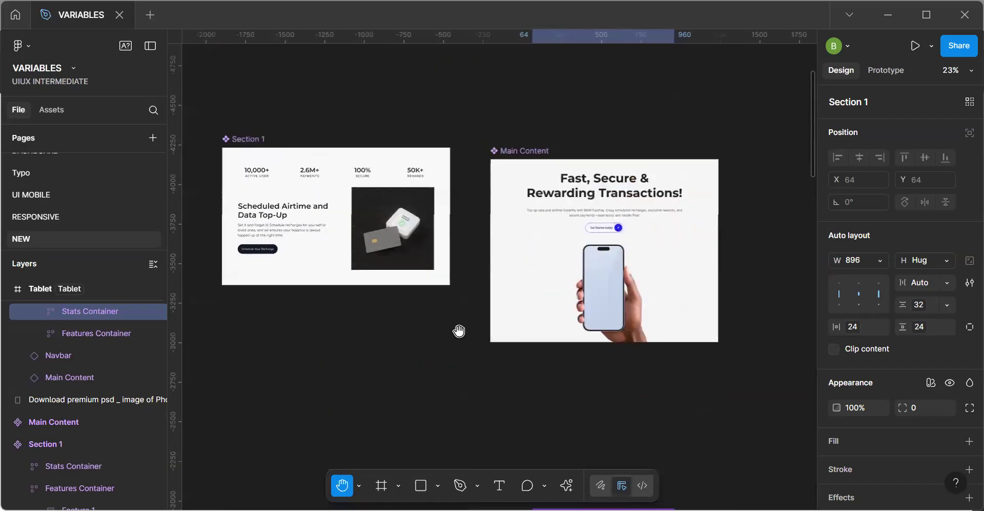
click(337, 238)
scroll(354, 226, up, 5)
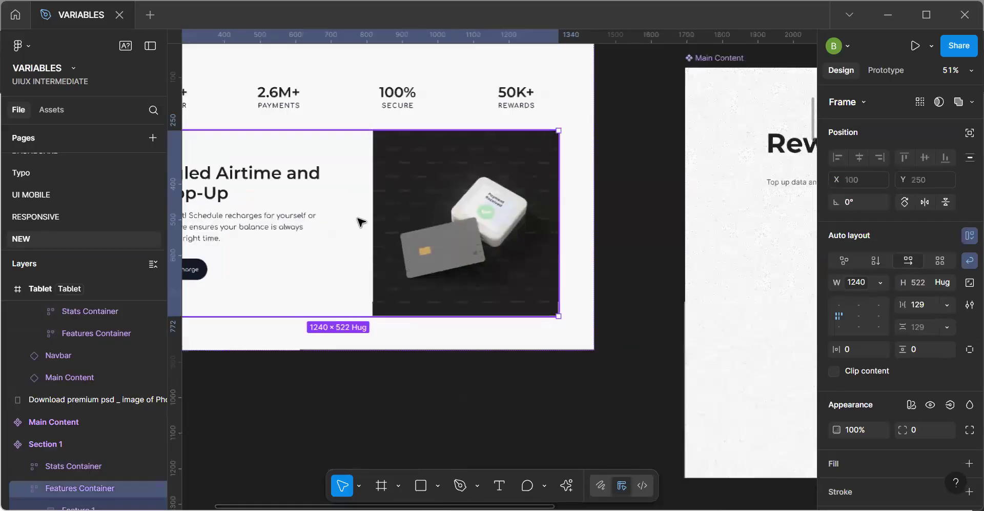
click(363, 204)
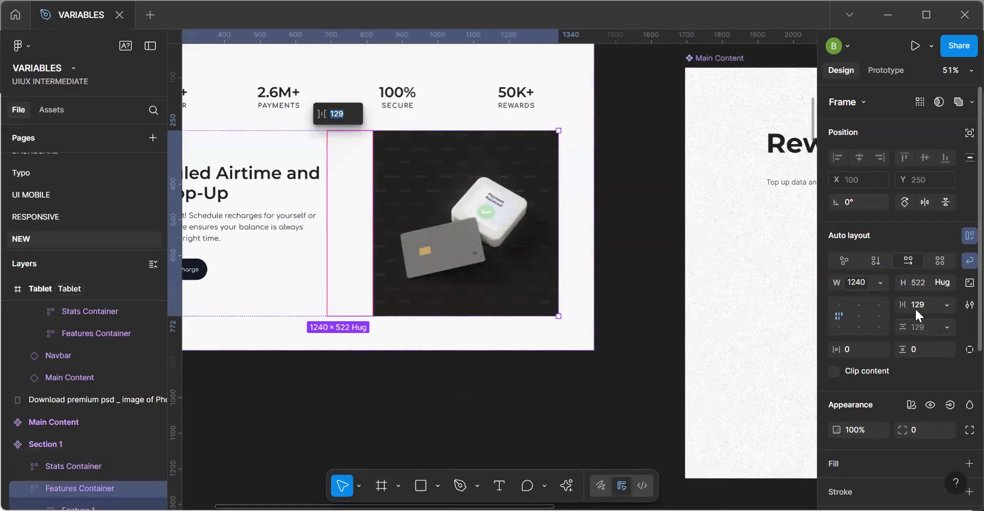
click(946, 304)
click(882, 350)
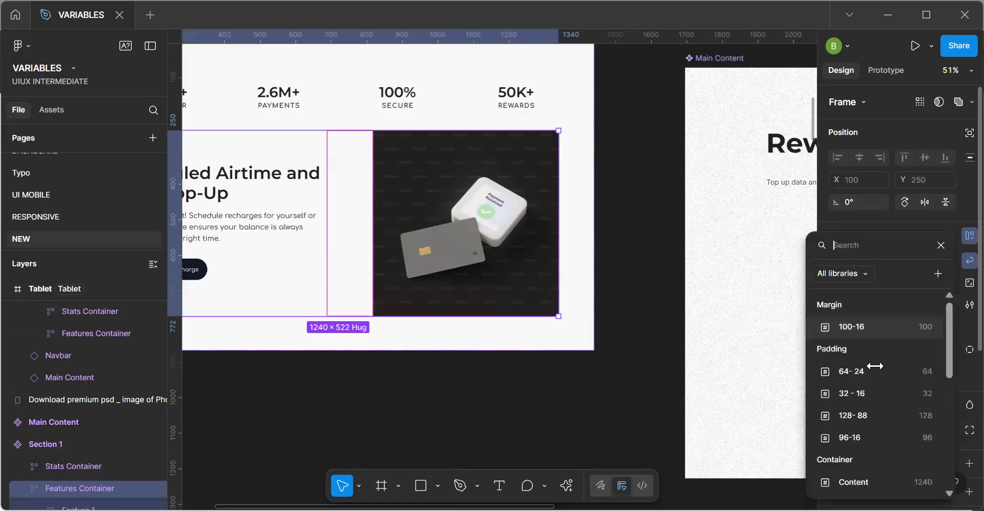
scroll(866, 462, down, 10)
scroll(883, 437, up, 10)
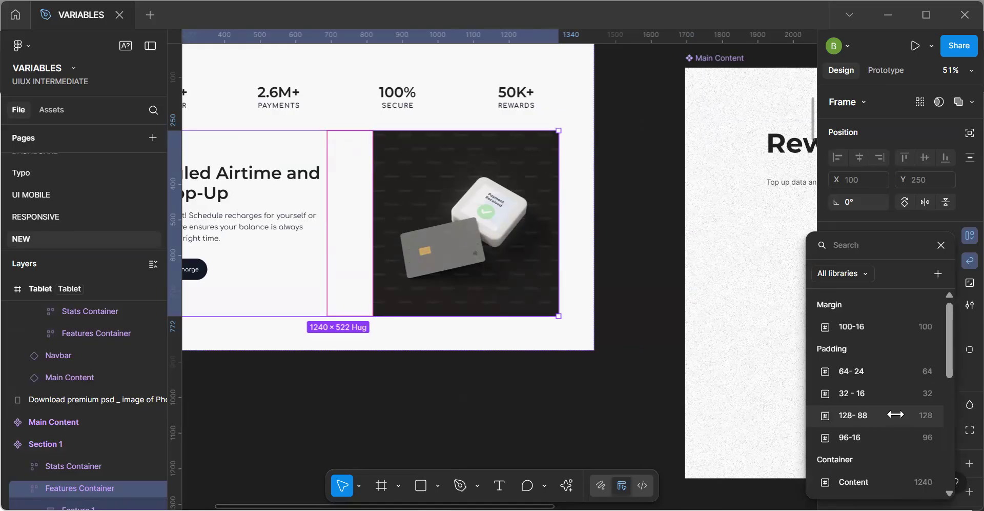
key(Escape)
click(609, 408)
Set the auto layout alignment of Section 1's Features Container to center.
scroll(609, 408, down, 5)
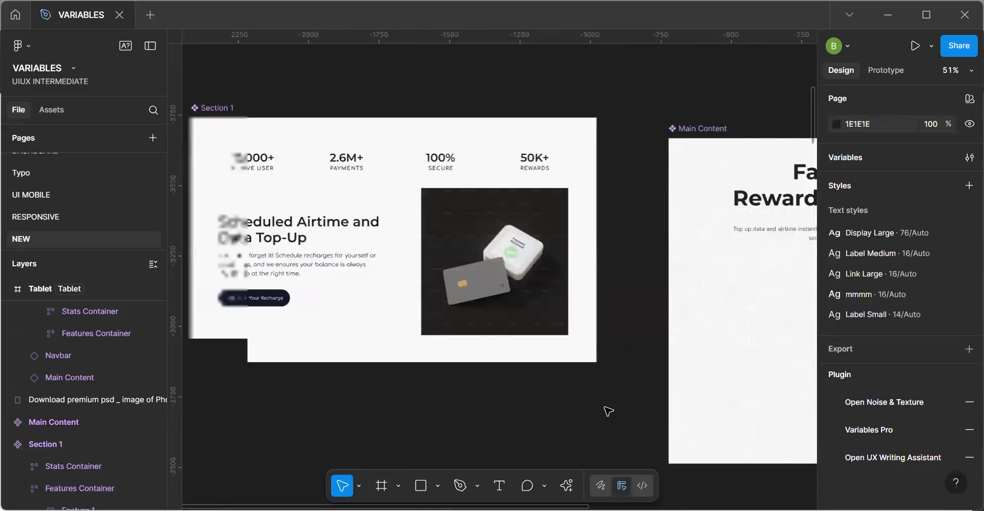
scroll(608, 410, down, 1)
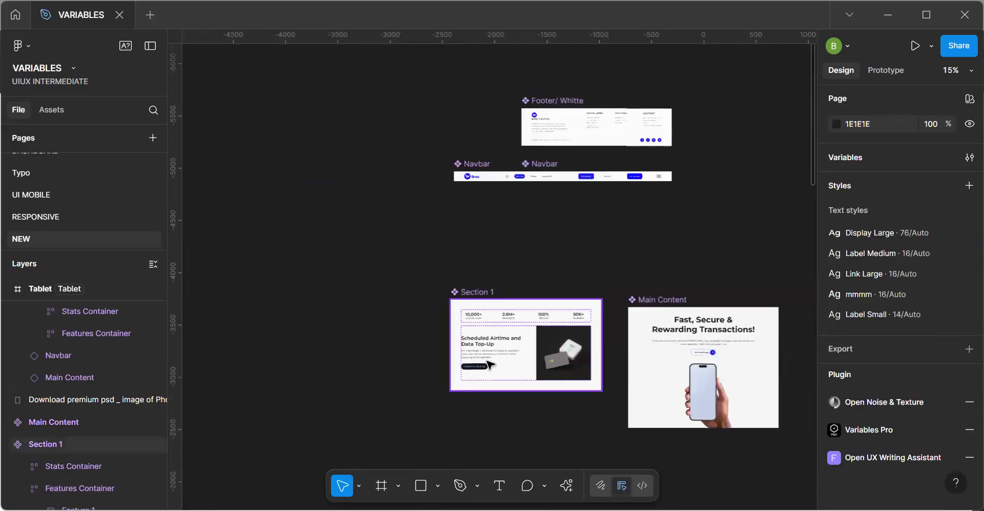
scroll(488, 363, up, 3)
scroll(488, 361, up, 3)
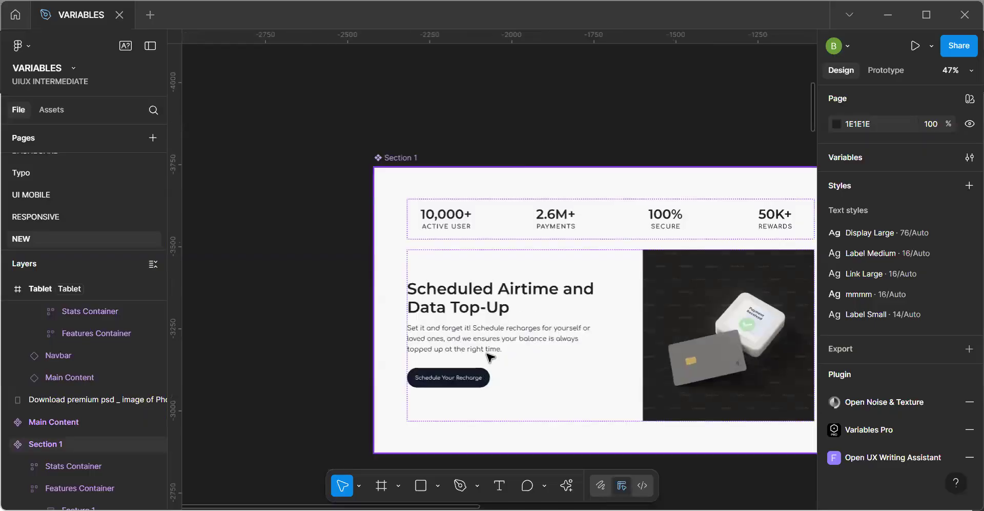
ctrl+click(488, 353)
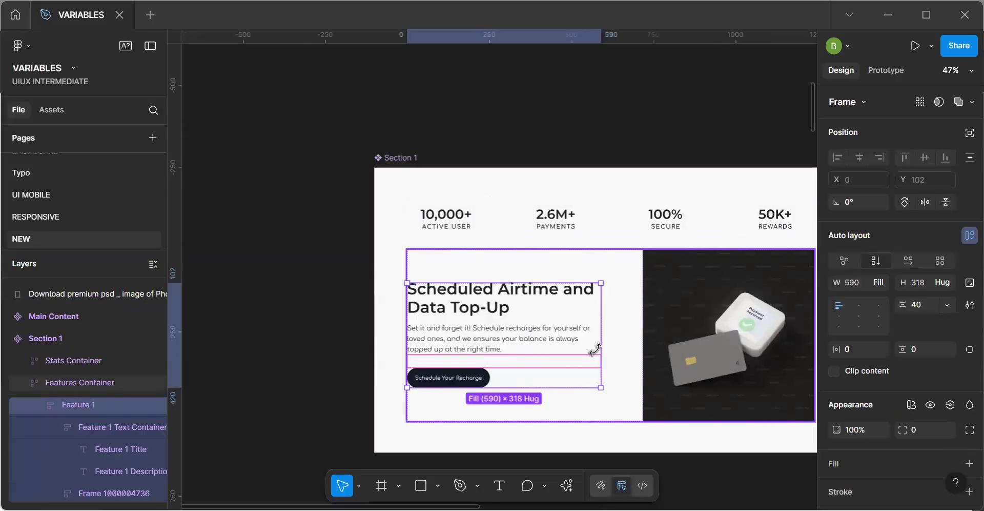
click(595, 328)
click(860, 314)
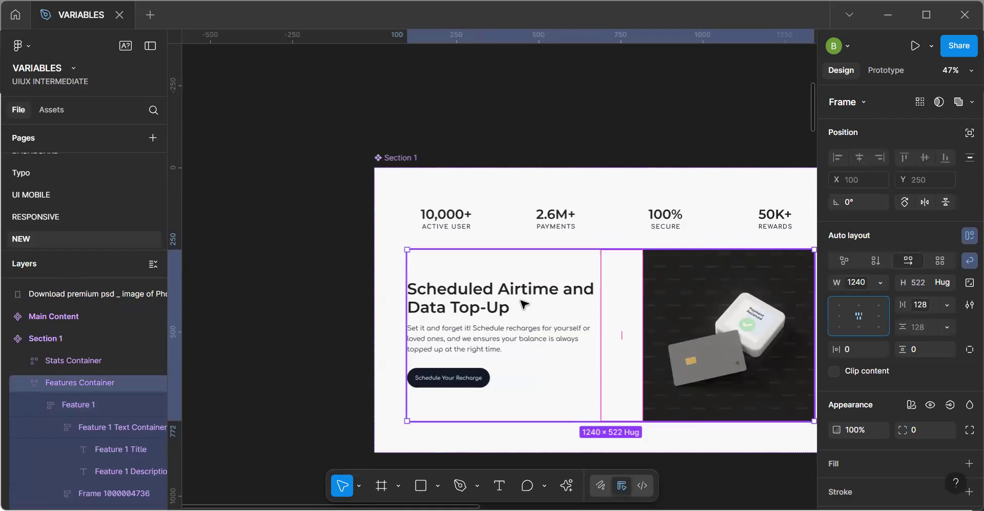
Set the auto layout alignment of the Feature 1 frame and its text container to top center.
double_click(506, 308)
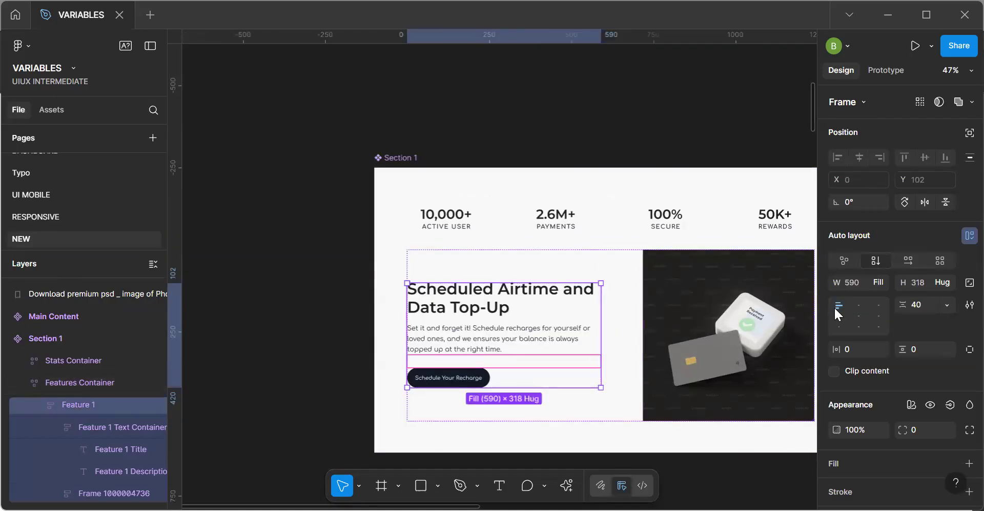
click(859, 305)
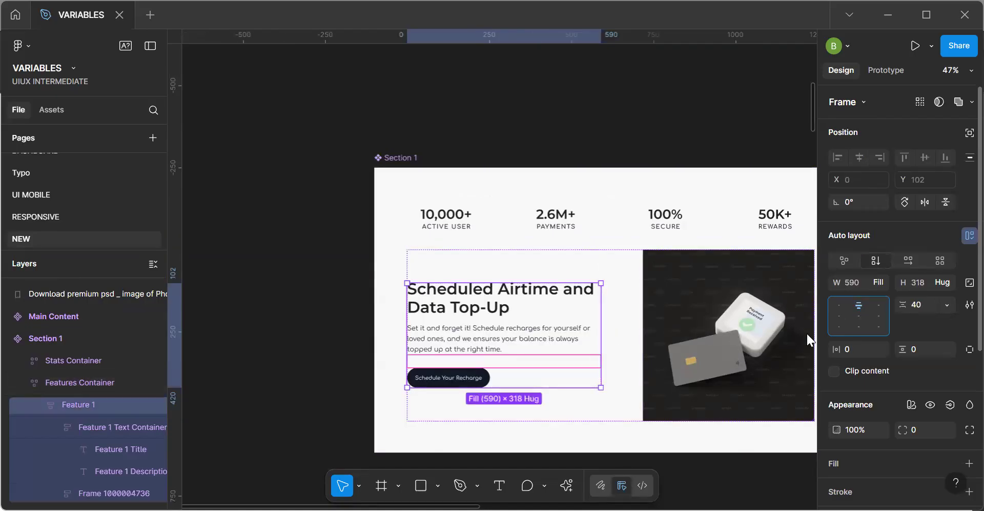
click(527, 341)
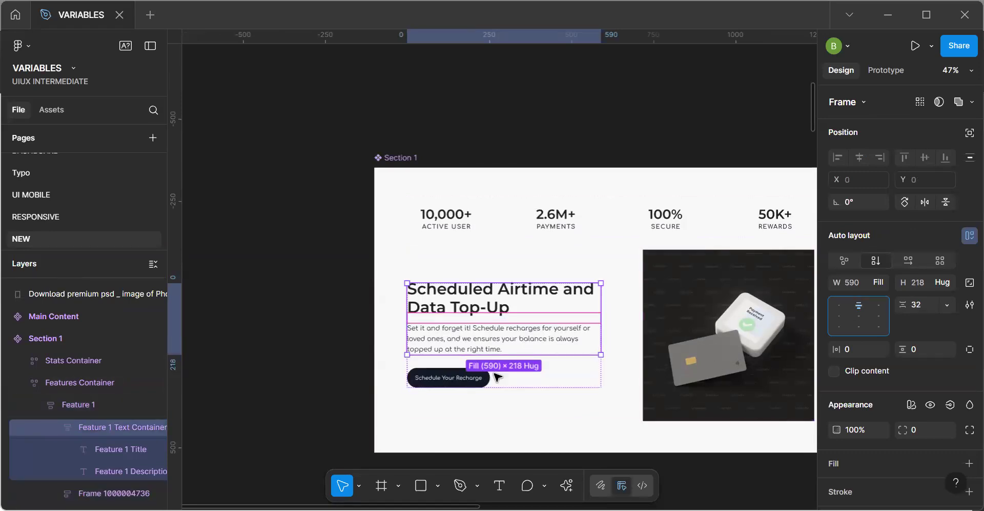
Try top-center alignment on the frame around the Schedule Your Recharge button and undo it.
key(Tab)
click(859, 306)
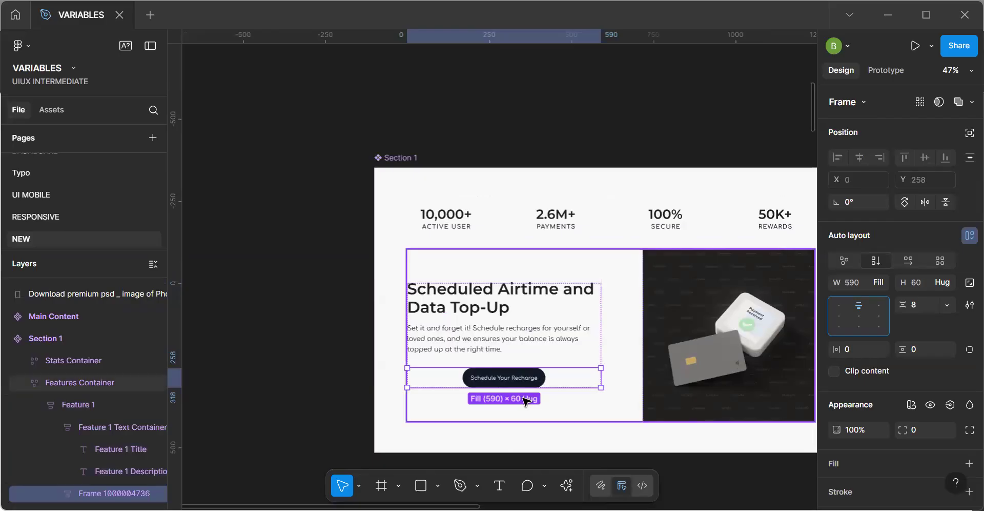
key(ctrl+z)
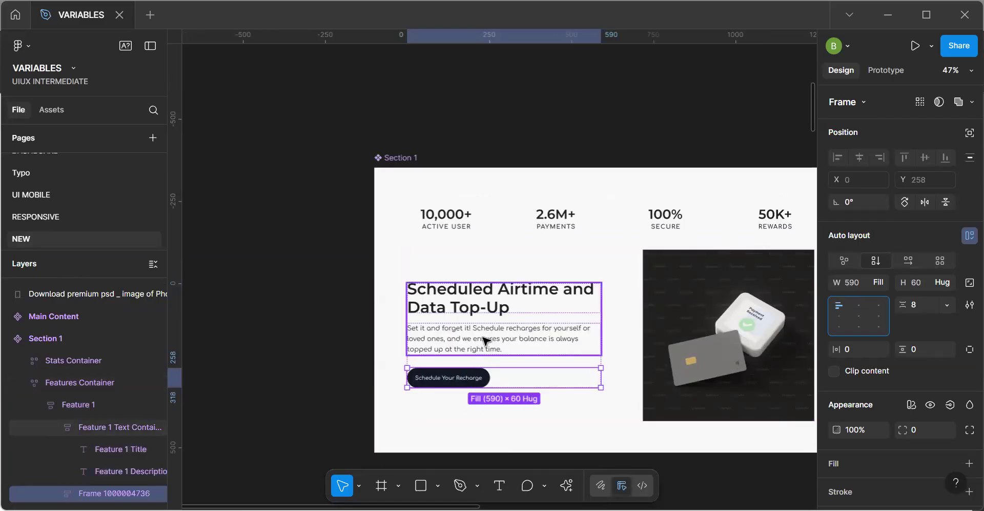
Review how the updated gap and alignment of Section 1 display in the desktop, Tablet and Phone frames.
click(486, 341)
click(506, 440)
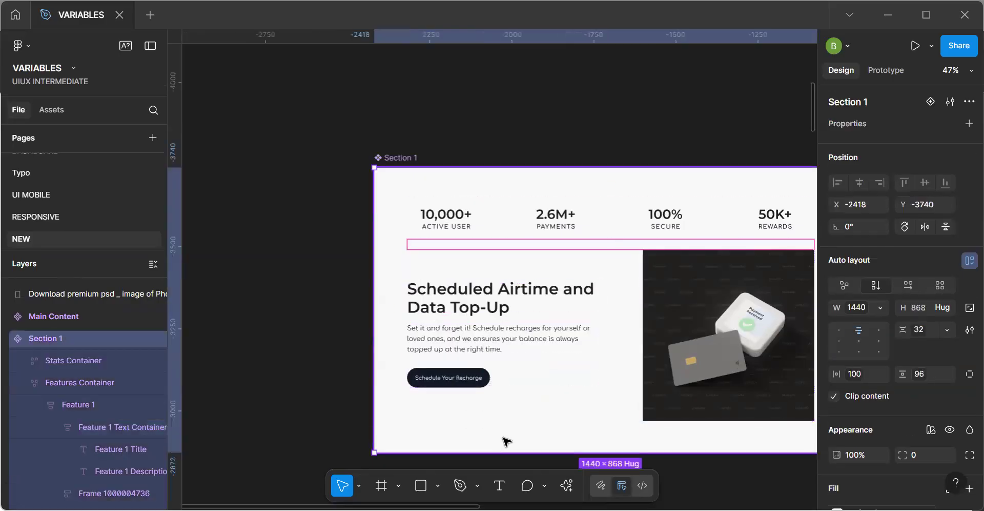
scroll(504, 438, down, 5)
scroll(670, 407, down, 7)
scroll(670, 407, right, 5)
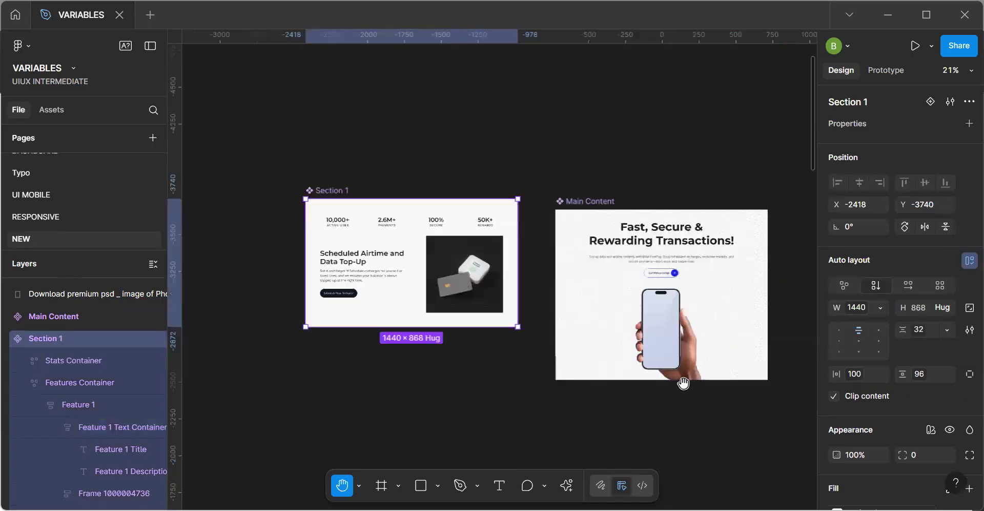
scroll(462, 147, down, 3)
scroll(463, 147, right, 2)
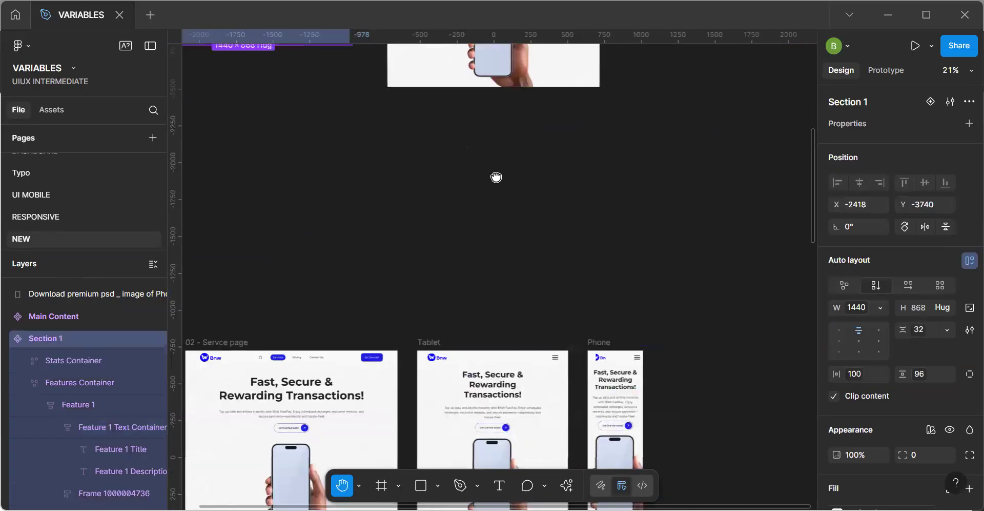
scroll(461, 307, down, 3)
scroll(472, 282, down, 4)
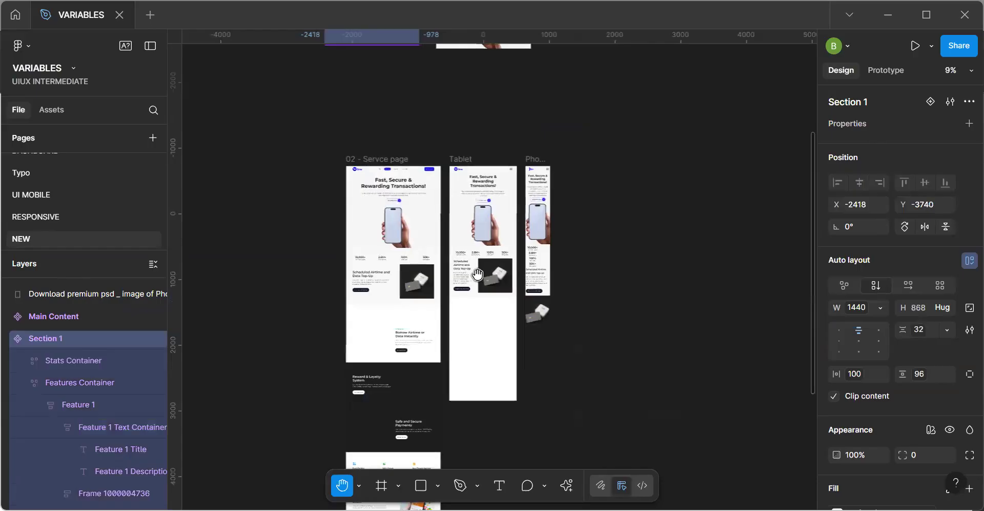
scroll(477, 274, up, 8)
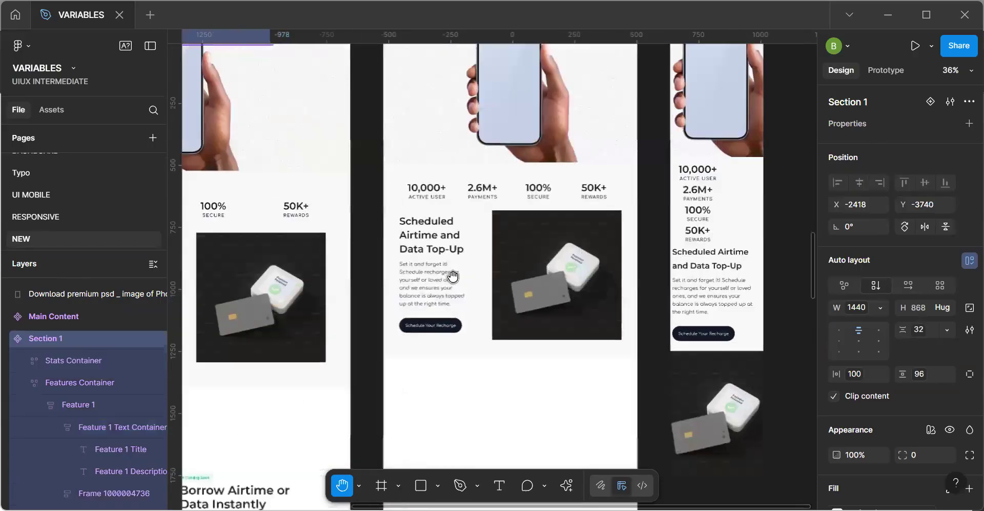
scroll(452, 275, up, 2)
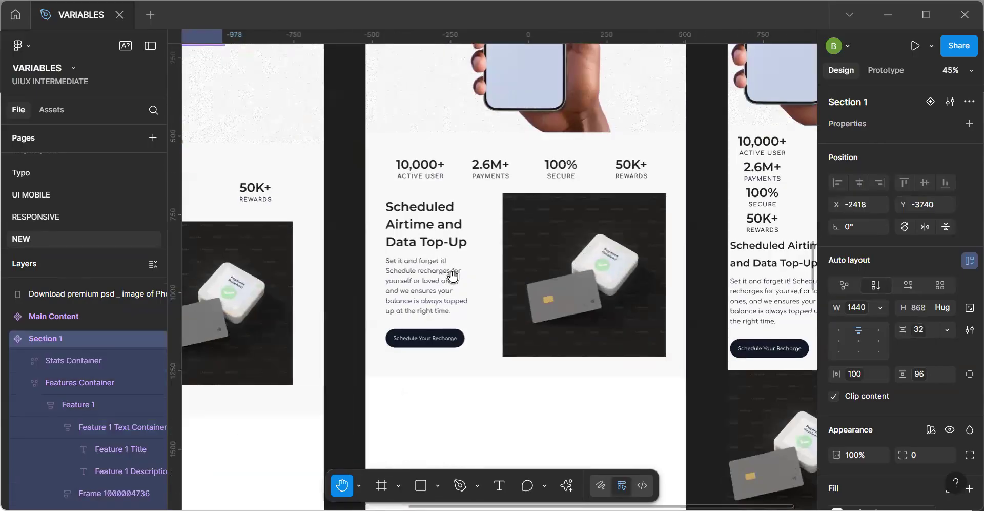
scroll(549, 277, right, 4)
scroll(549, 277, up, 2)
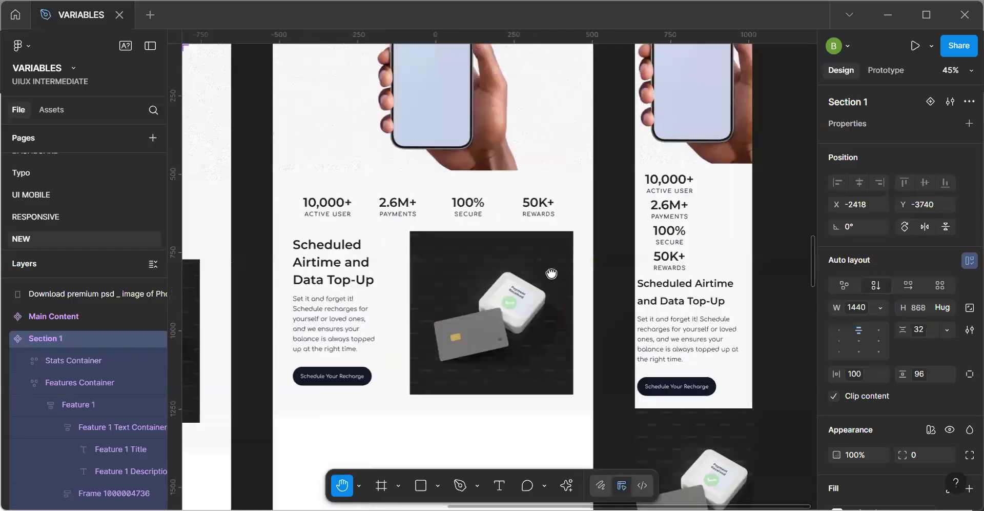
Paste an instance of the Section 1 component over the Tablet and Phone frames.
key(ctrl+v)
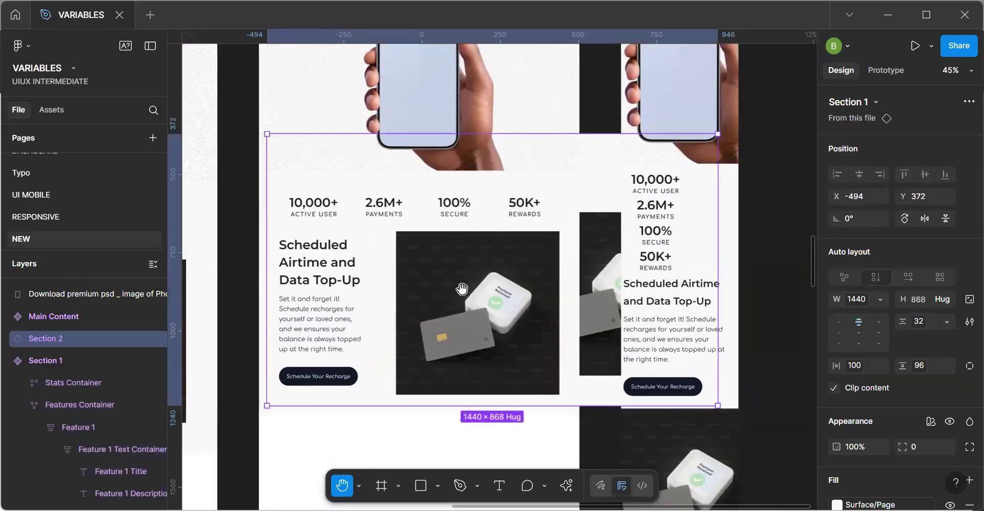
scroll(462, 289, down, 4)
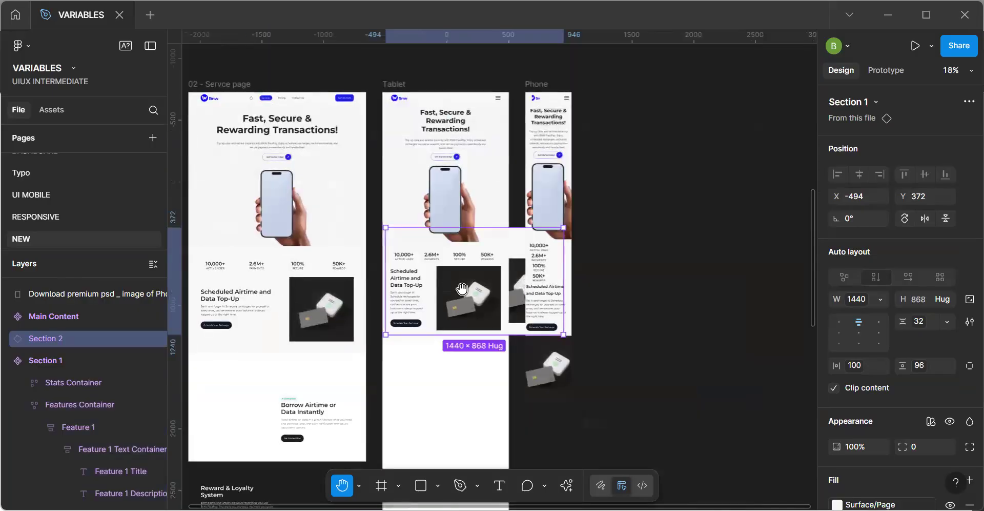
scroll(461, 289, up, 2)
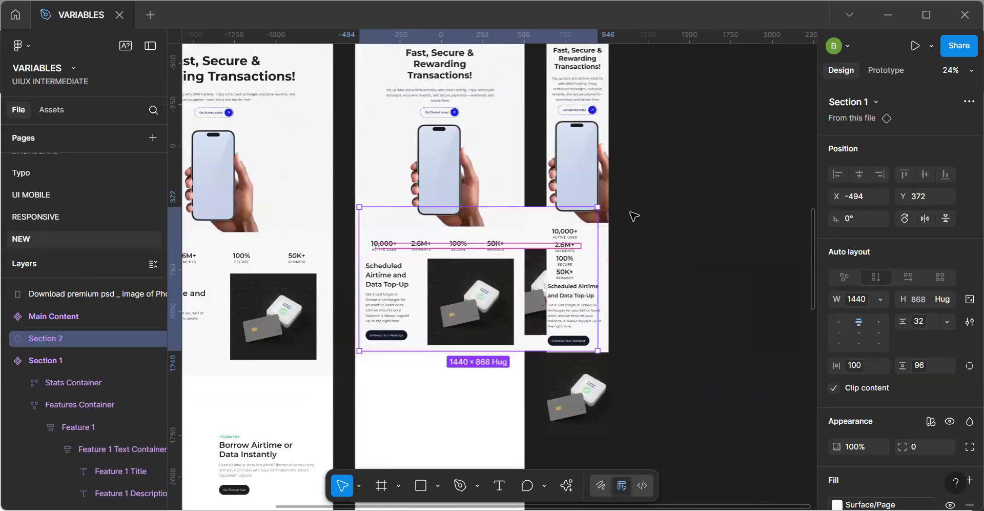
scroll(634, 216, down, 3)
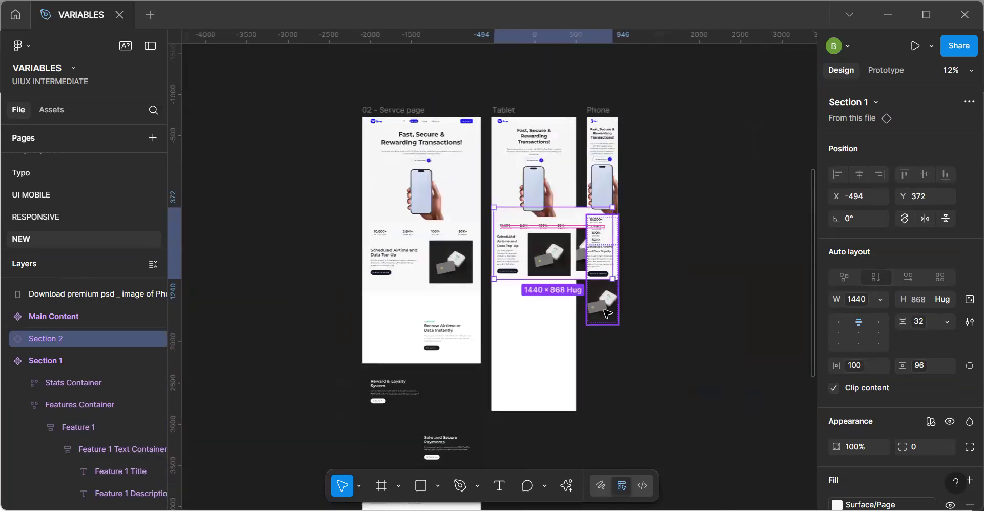
Move the stray 1440 px wide Section 1 instance off the Tablet and Phone frames and delete it.
scroll(614, 264, up, 3)
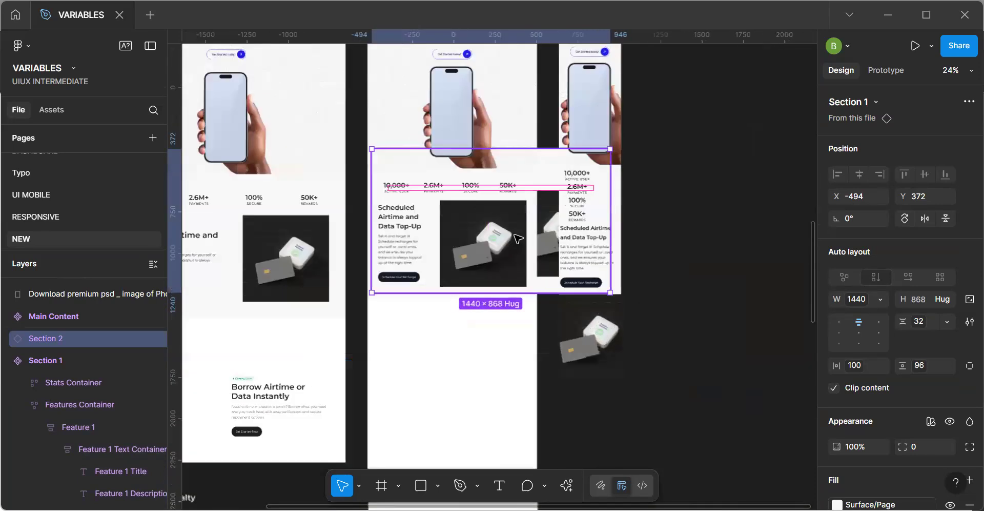
click(512, 176)
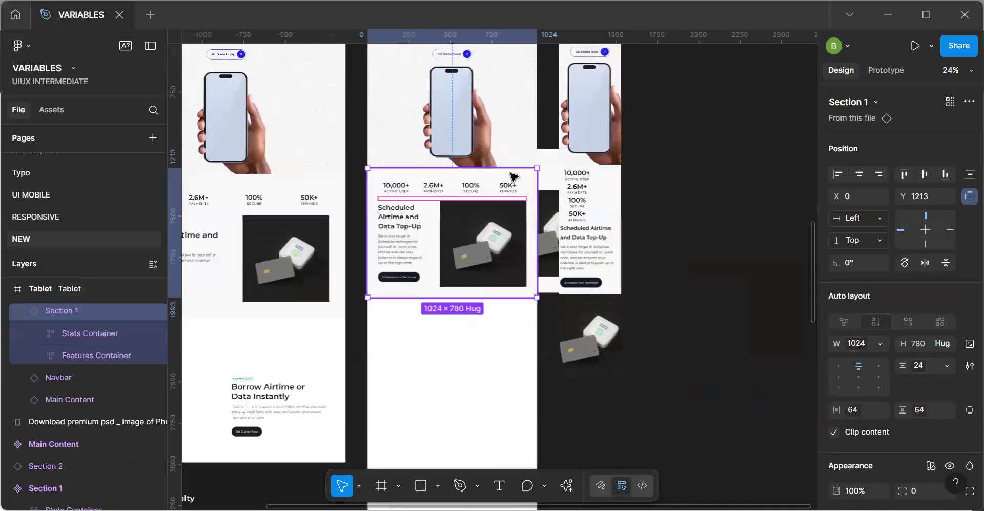
click(546, 162)
drag(741, 289, 780, 307)
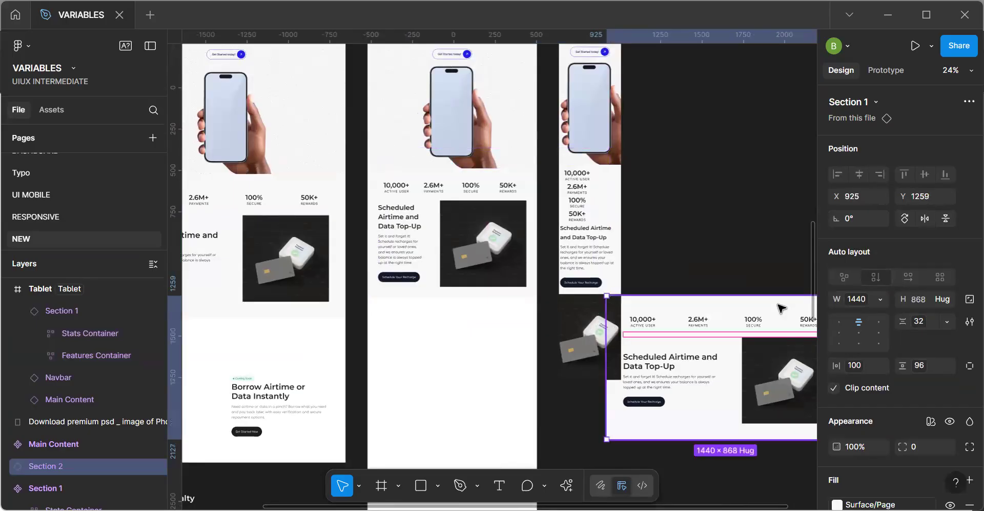
key(Delete)
Examine the Section 1 text and image layout in the Tablet frame and compare it with the desktop and Phone frames.
click(489, 269)
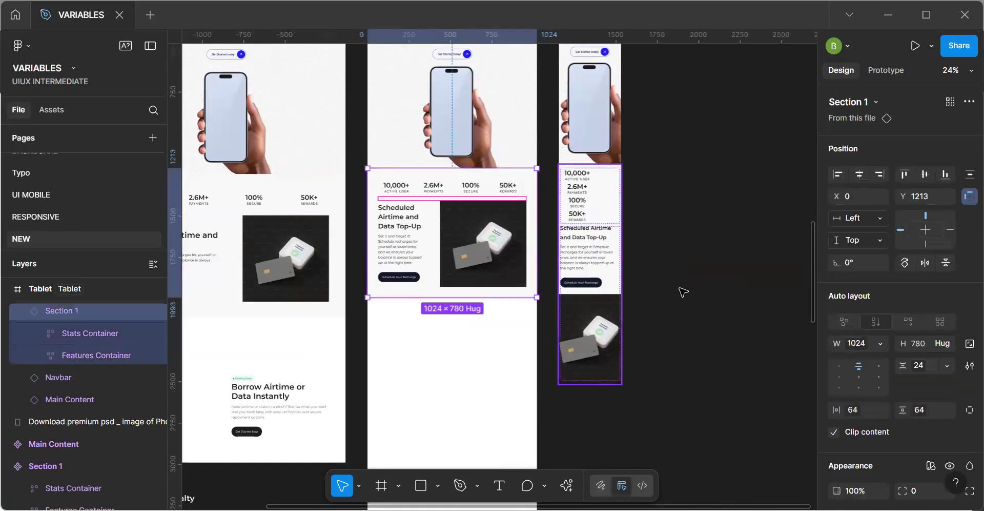
click(656, 241)
click(453, 239)
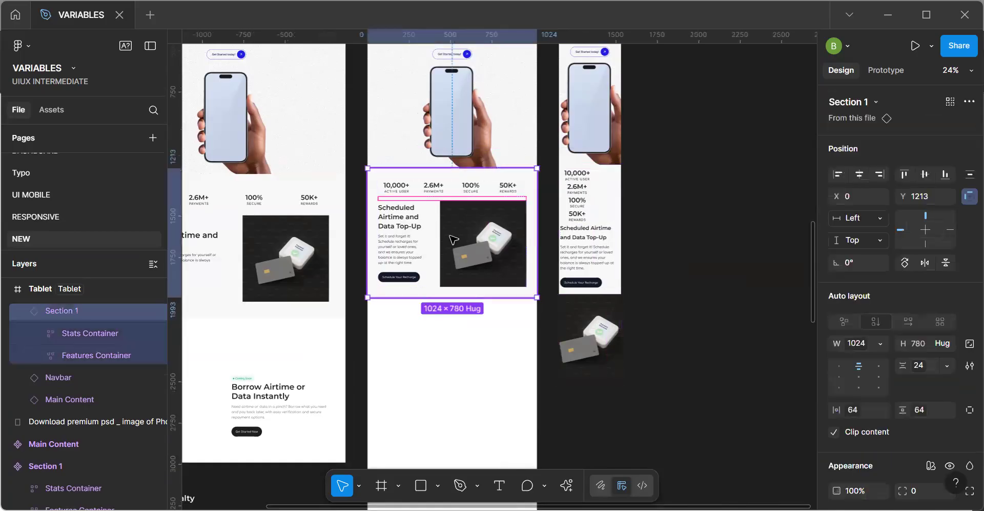
scroll(472, 237, up, 3)
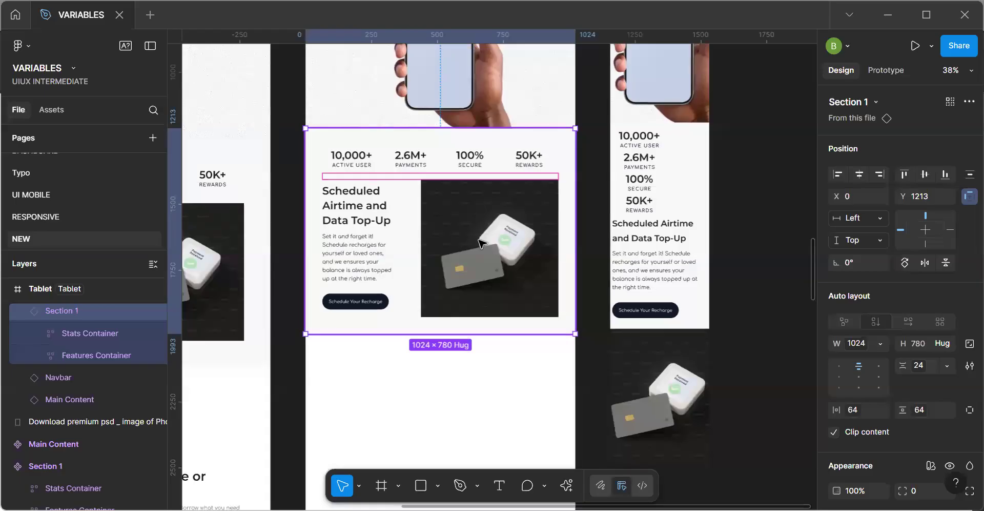
click(481, 242)
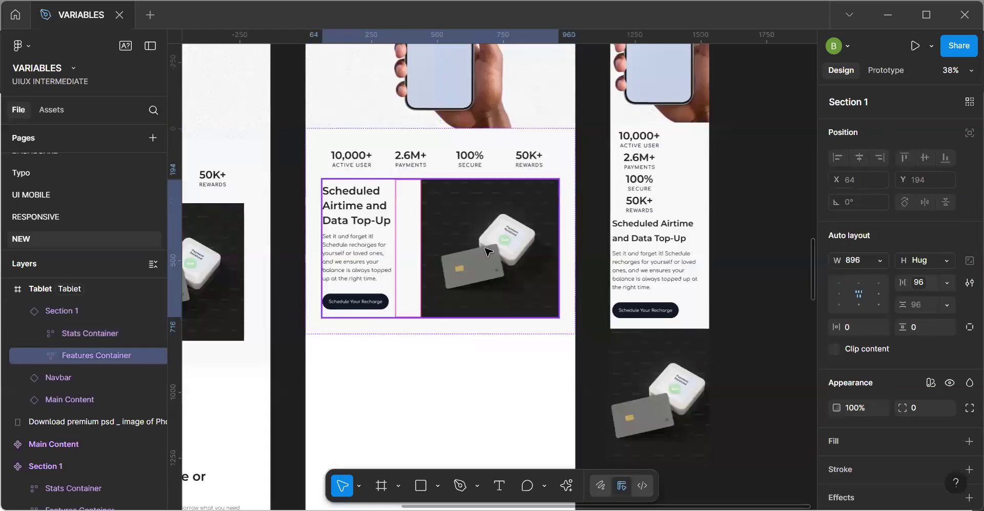
click(487, 251)
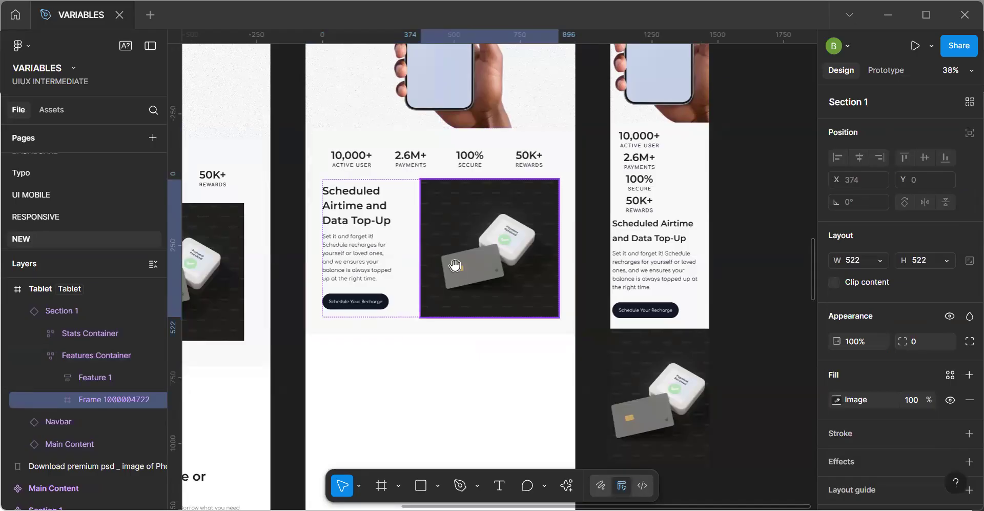
scroll(348, 271, up, 3)
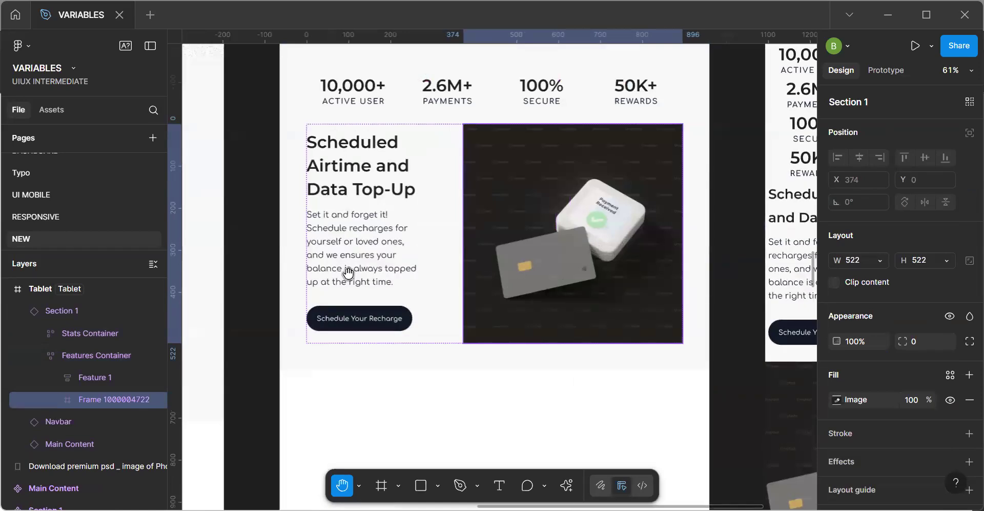
scroll(348, 272, down, 5)
scroll(429, 279, left, 2)
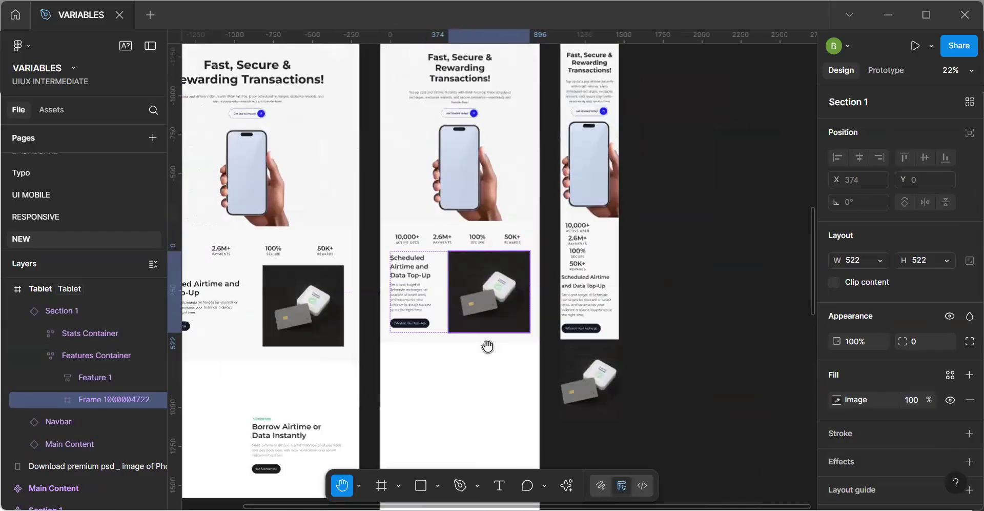
Check the variables available for the image frame's width in the Section 1 main component and lock the frame's aspect ratio.
scroll(488, 347, down, 4)
scroll(405, 296, down, 3)
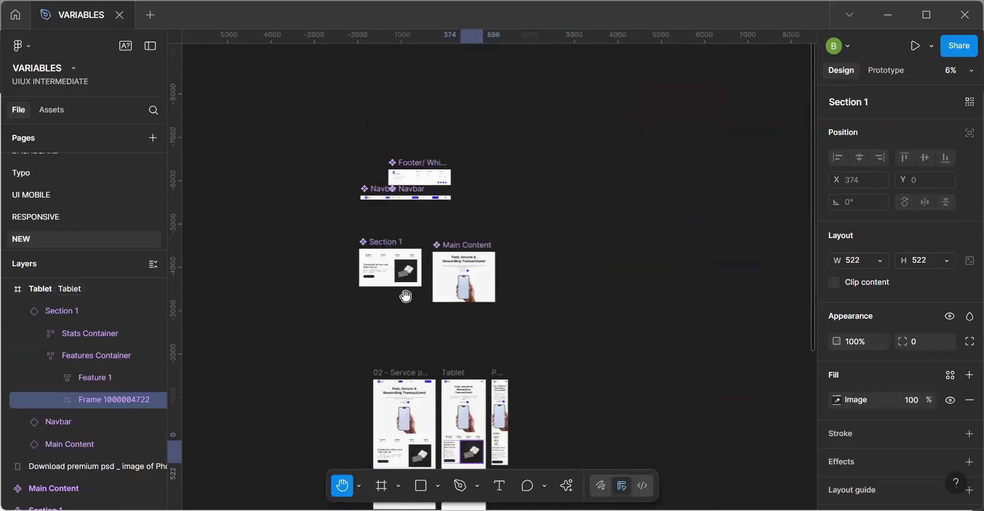
scroll(406, 296, up, 6)
drag(405, 247, 400, 308)
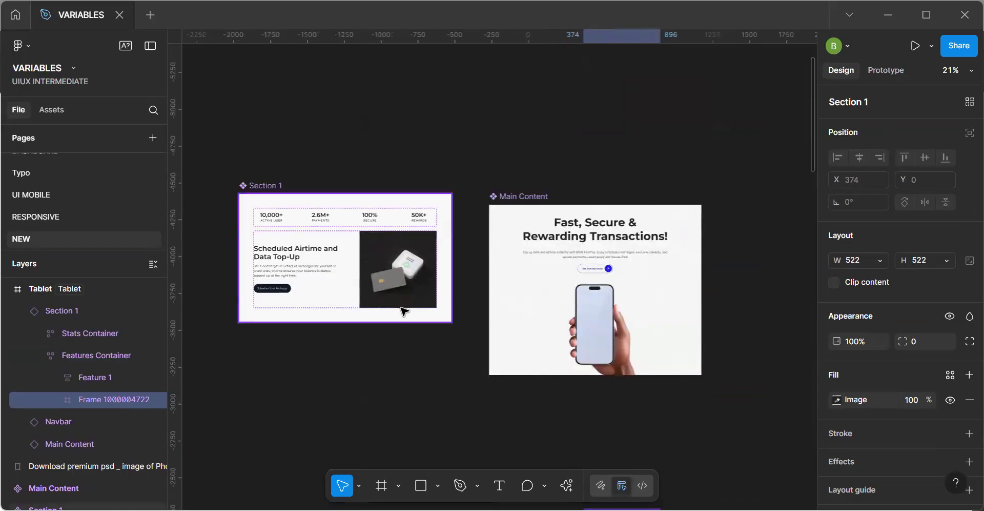
click(400, 306)
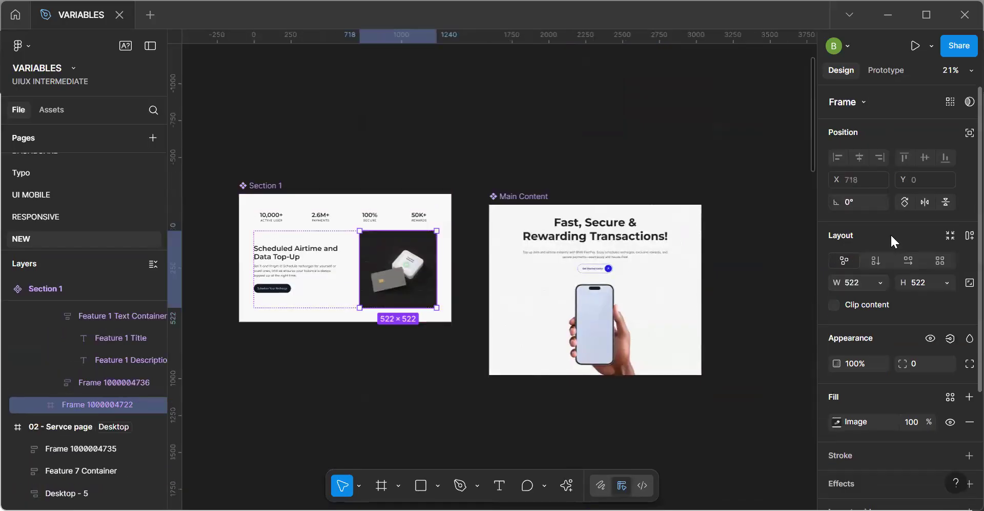
click(881, 283)
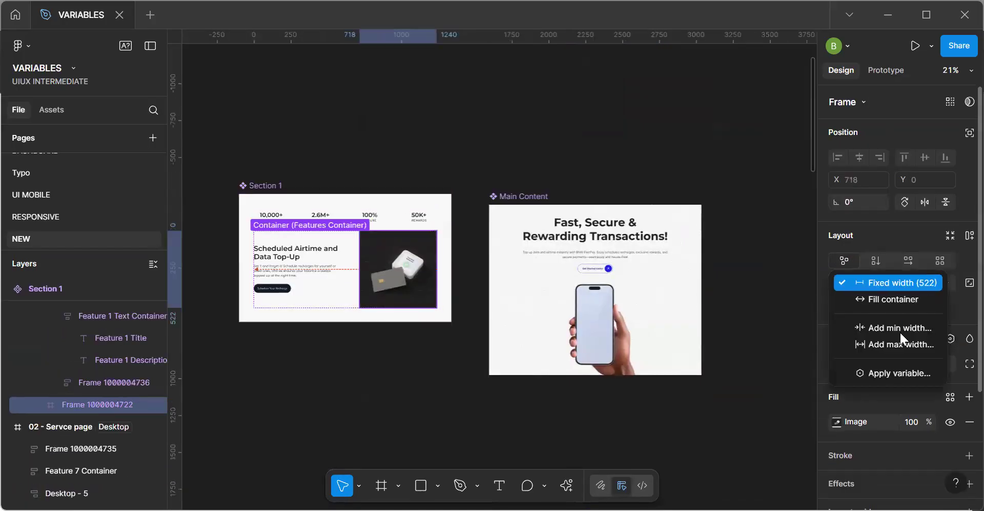
click(896, 372)
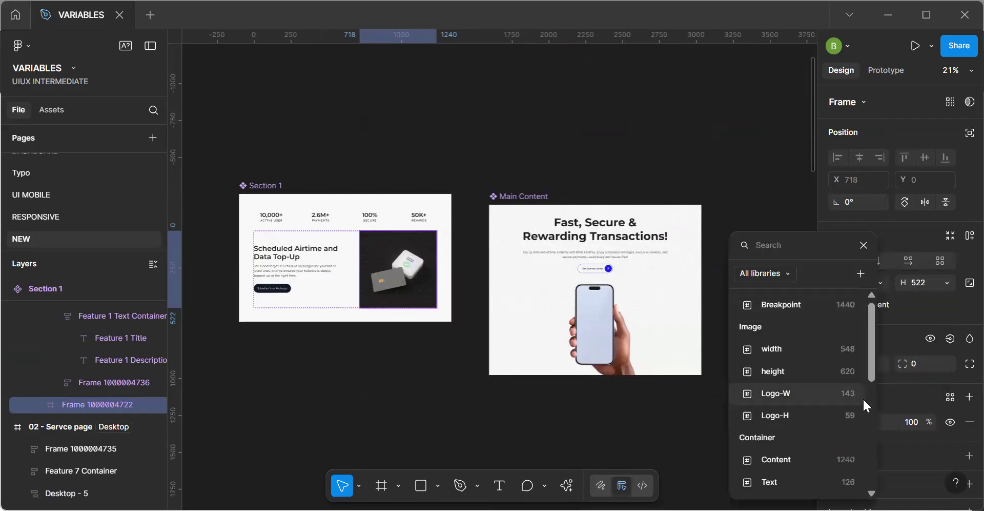
scroll(802, 414, down, 1)
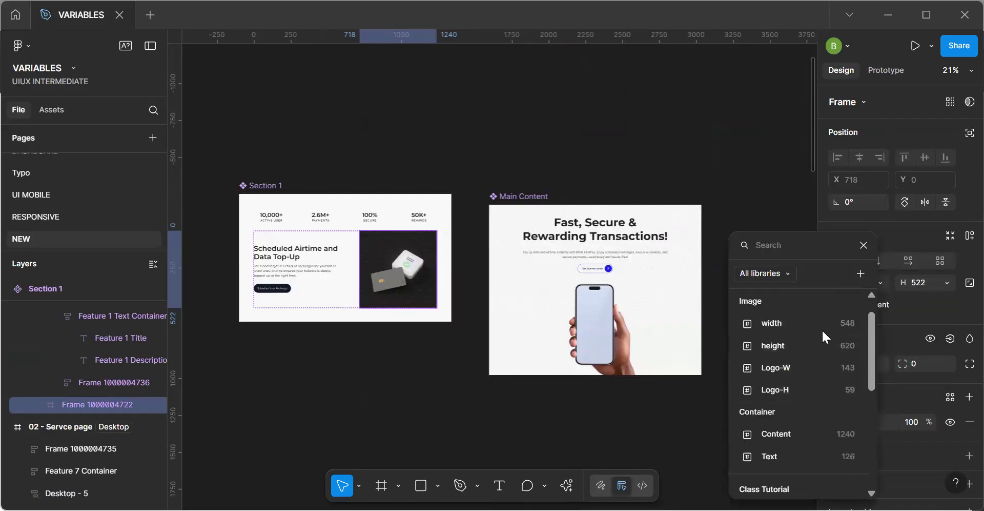
click(861, 246)
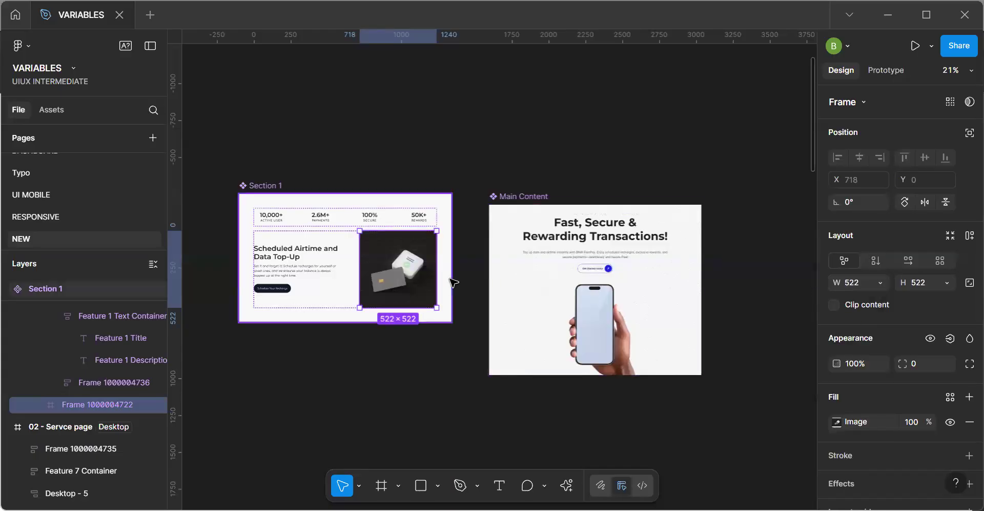
click(969, 283)
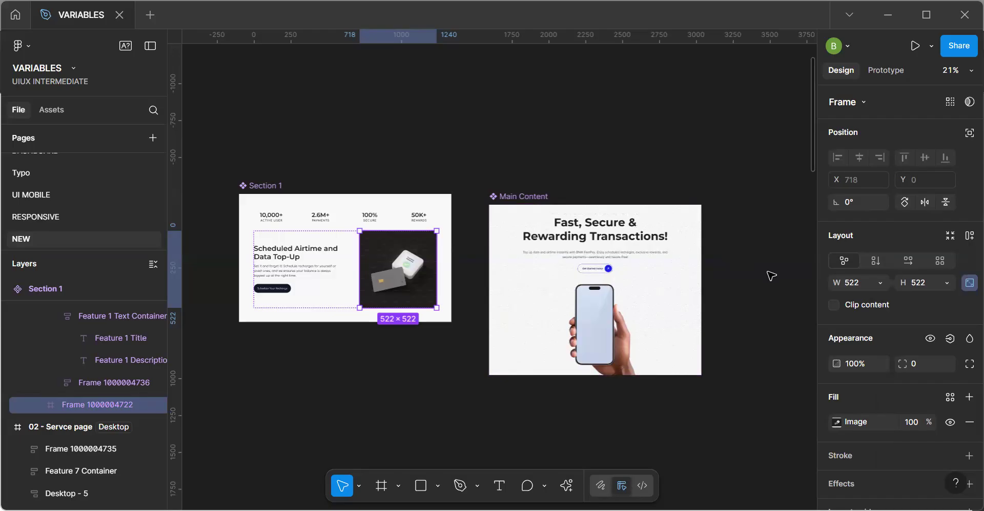
Open the Image group of the Responsiveness variable collection.
click(771, 276)
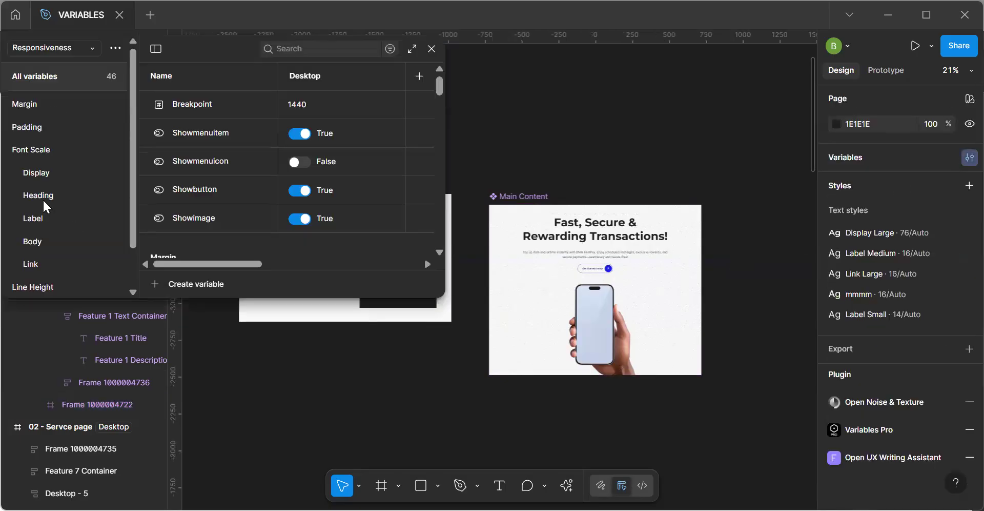
scroll(131, 180, down, 1)
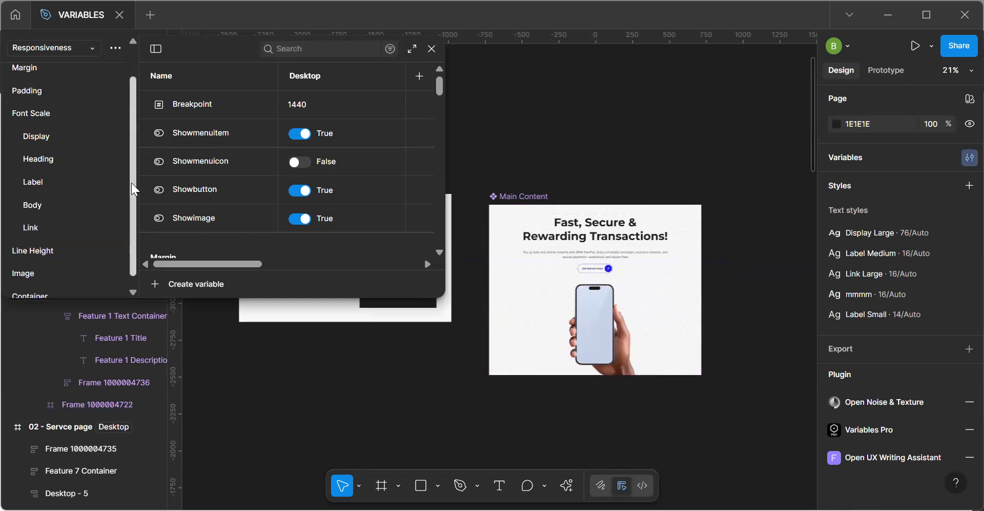
click(41, 277)
click(11, 118)
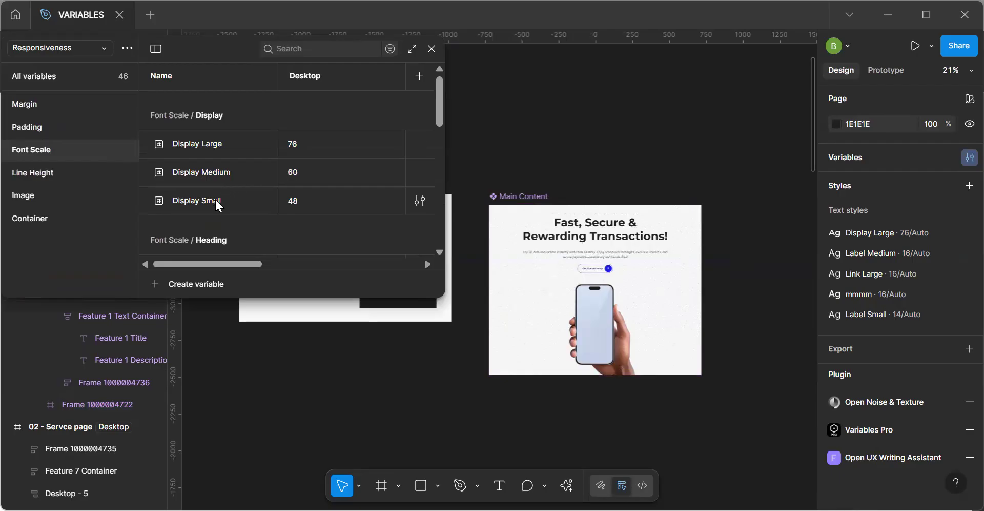
click(59, 195)
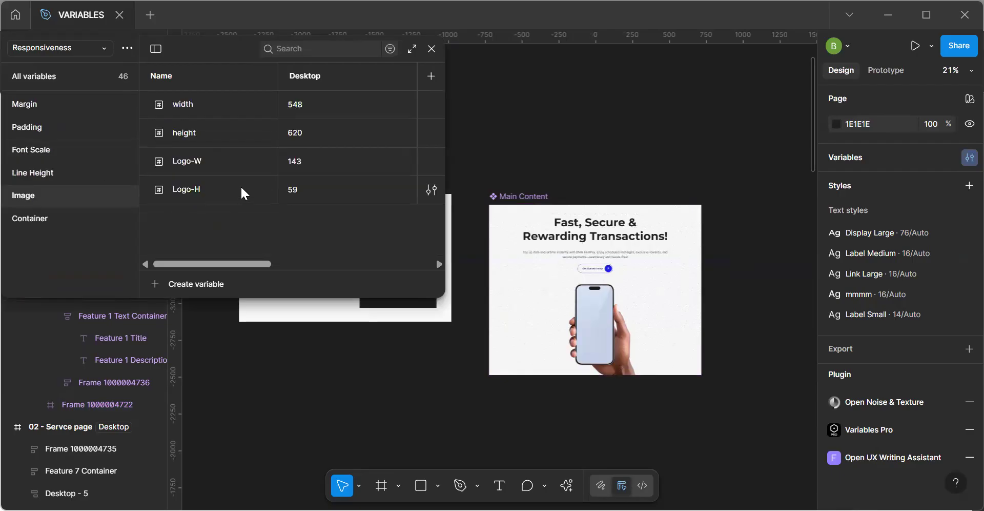
Duplicate the Logo-H variable in the Image group and name the copy Section-image-W.
click(220, 186)
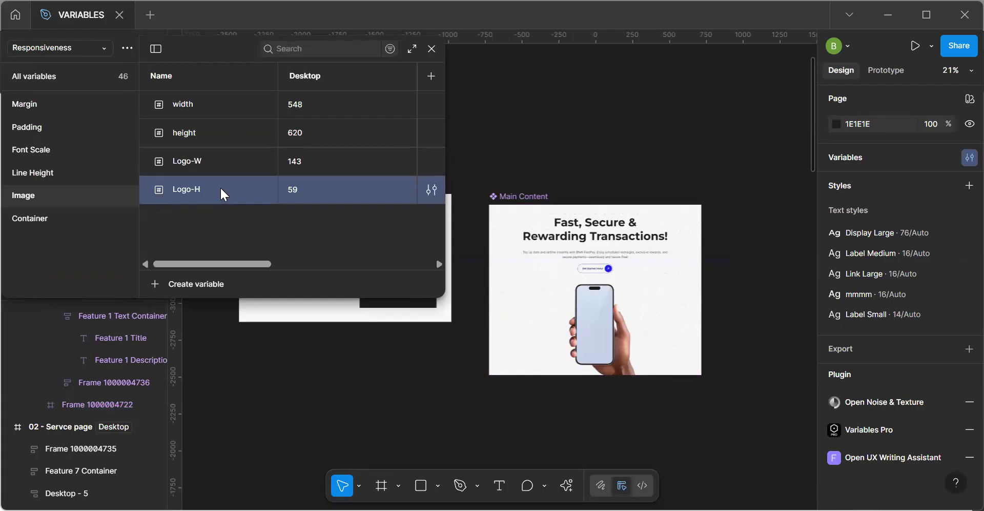
key(ctrl+d)
text(Section)
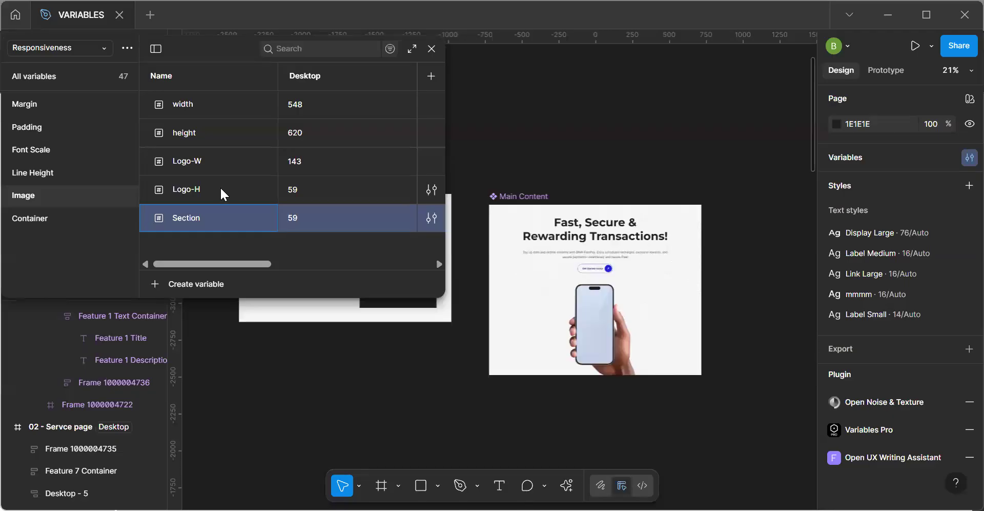
text(-image-W)
key(Return)
key(ctrl+d)
click(247, 245)
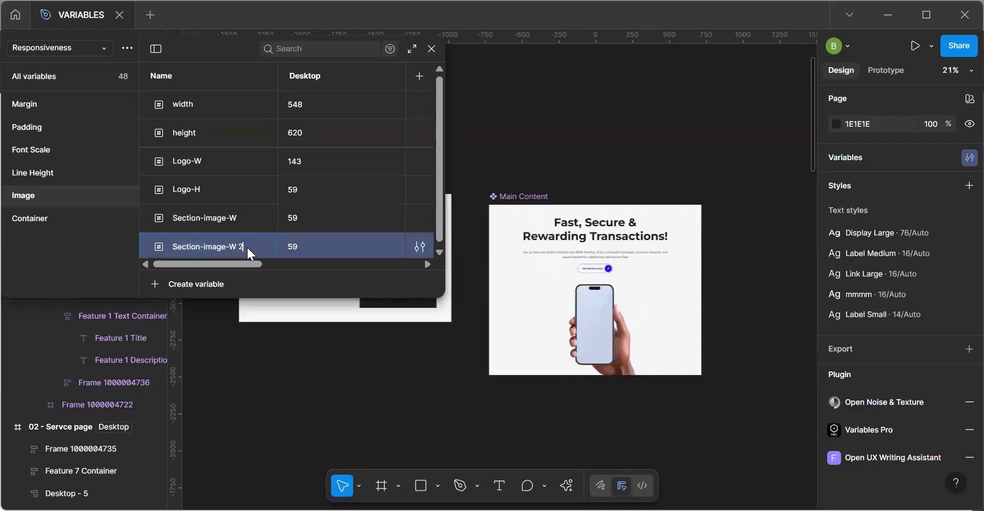
key(Escape)
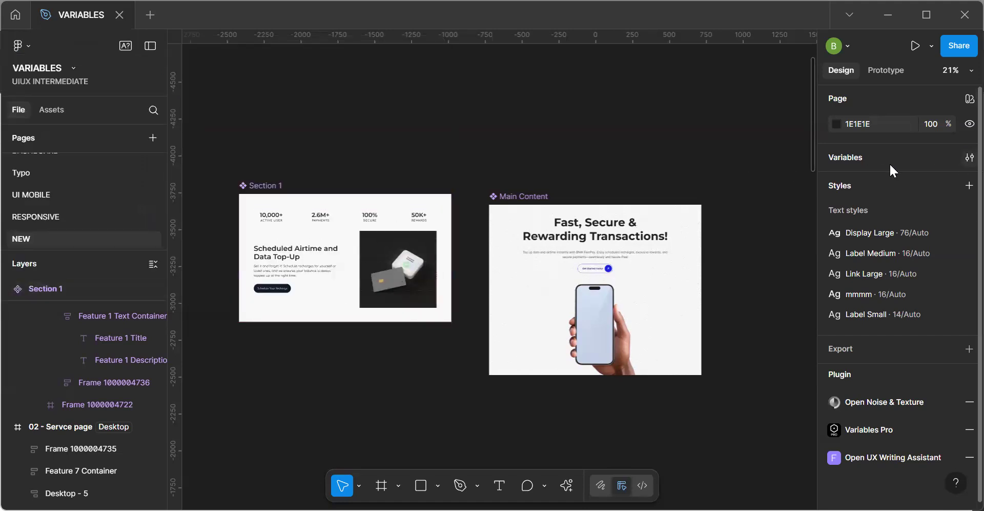
click(969, 157)
click(15, 196)
click(208, 248)
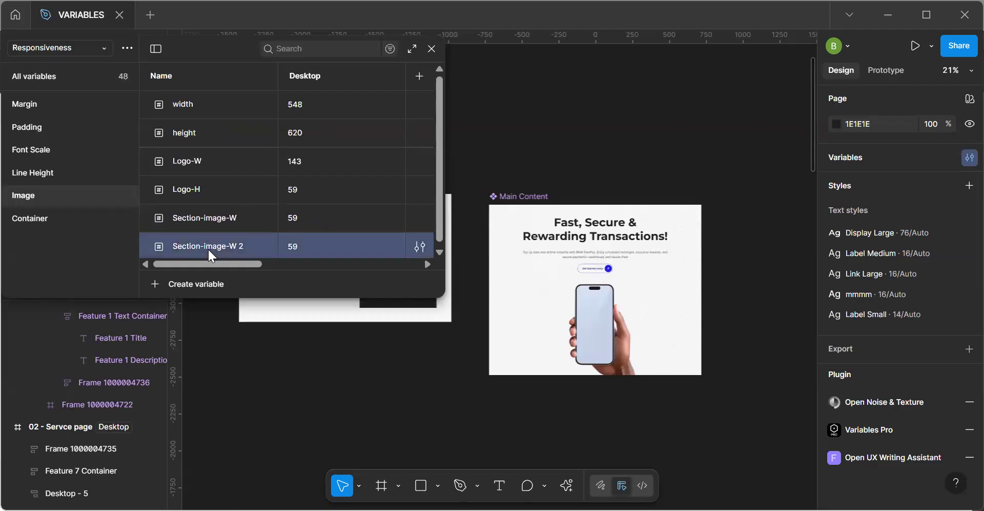
right_click(208, 248)
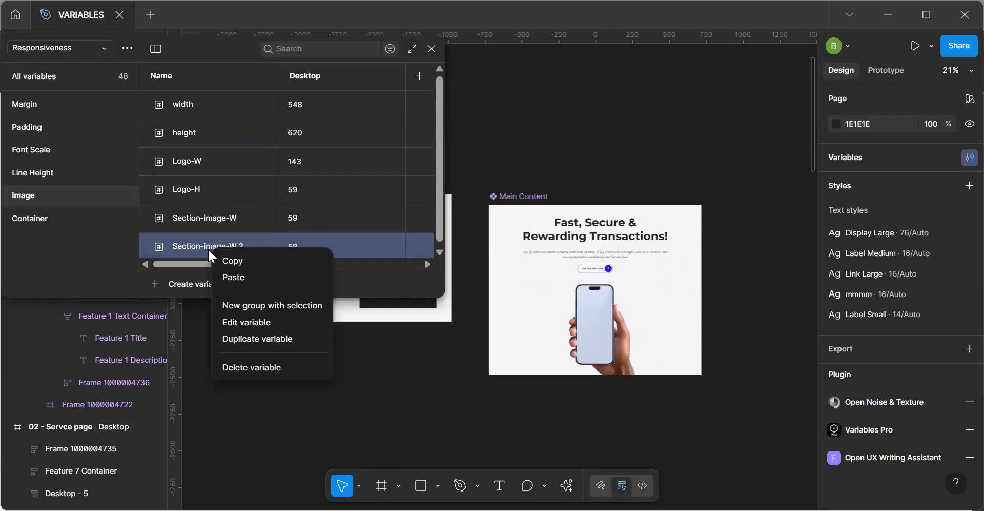
click(259, 364)
Set the Desktop value of the Section-image-W variable to 522 and select the image frame in the Section 1 component.
click(238, 220)
click(306, 220)
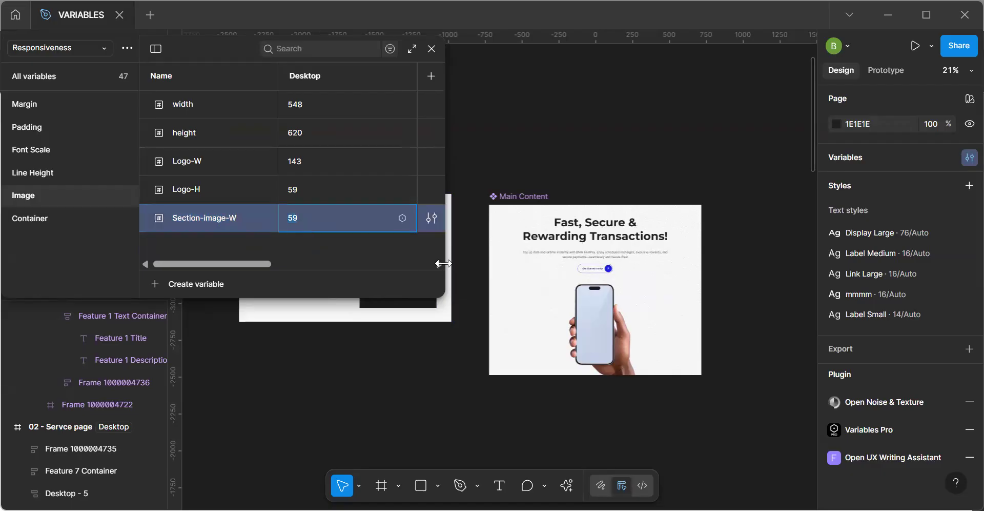
text(522)
click(397, 304)
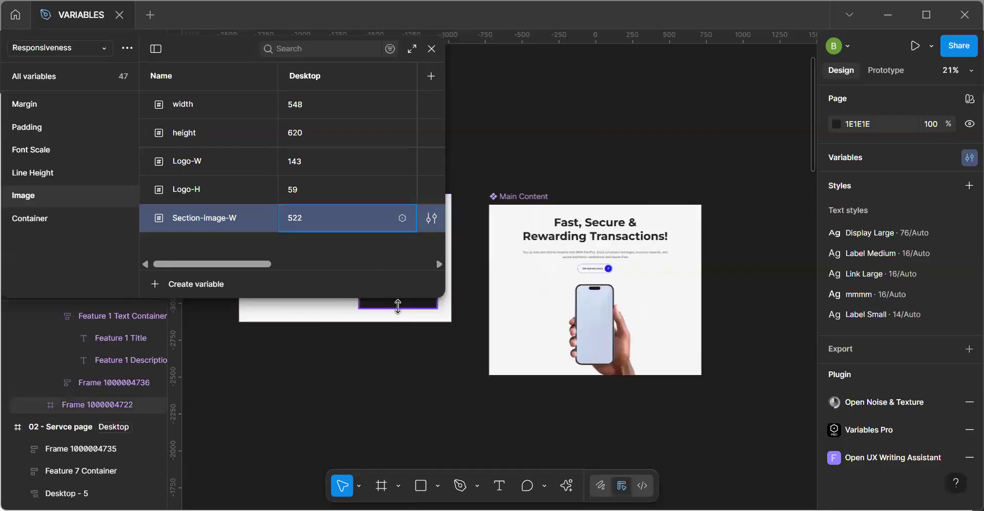
Edit the Tablet value of the Section-image-W variable and set its Mobile value to 375-64.
drag(264, 261, 310, 263)
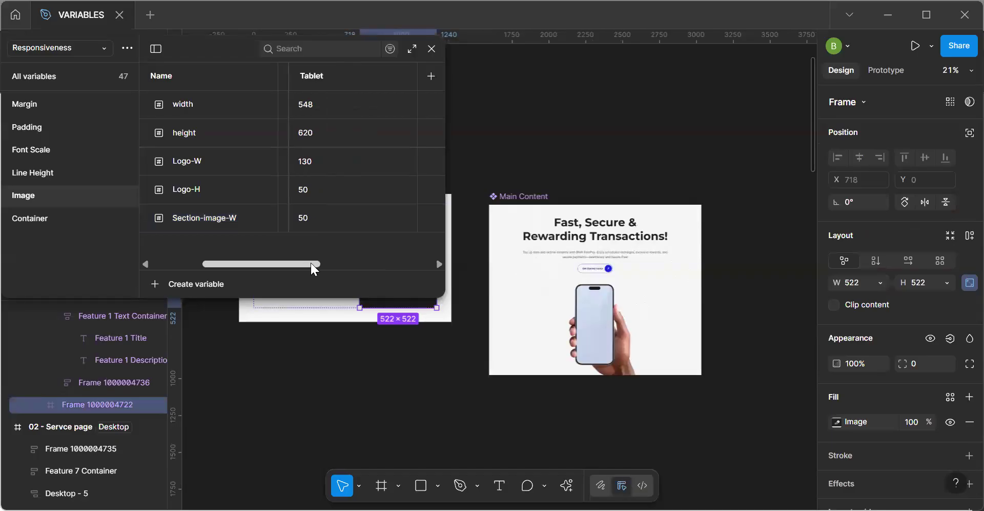
click(315, 218)
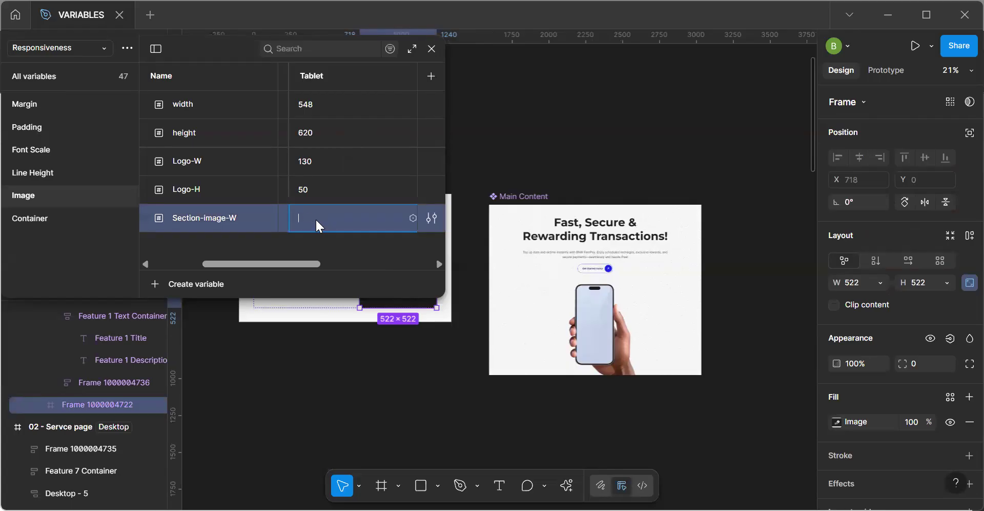
drag(301, 263, 345, 265)
click(356, 218)
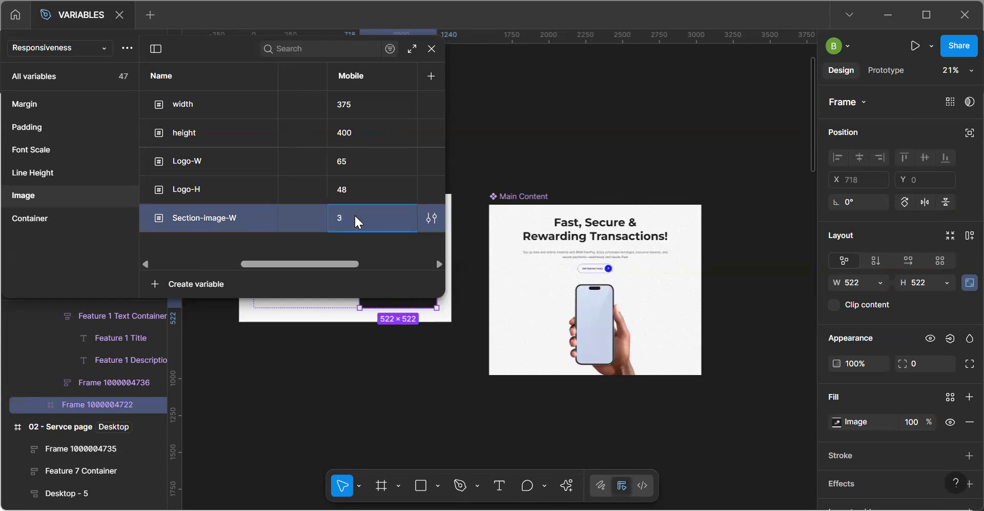
key(=)
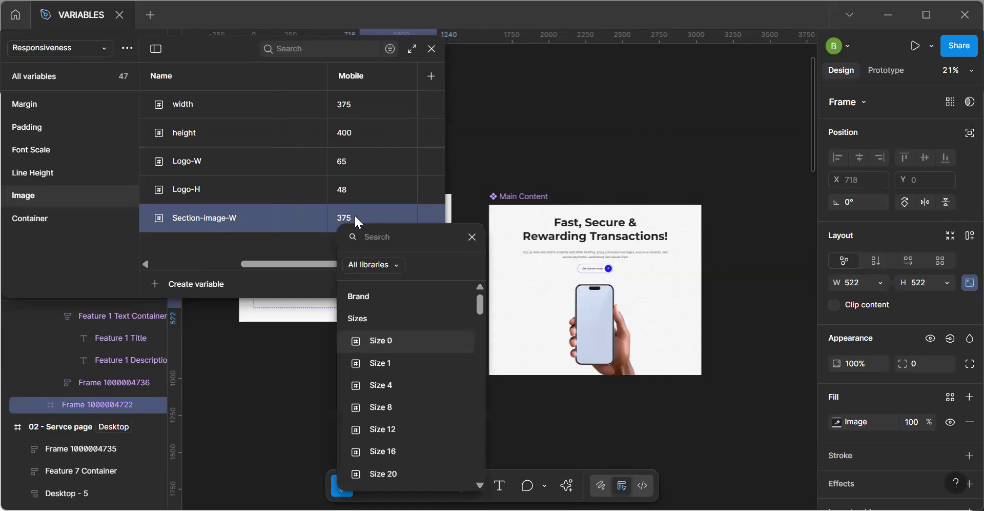
key(Escape)
click(356, 218)
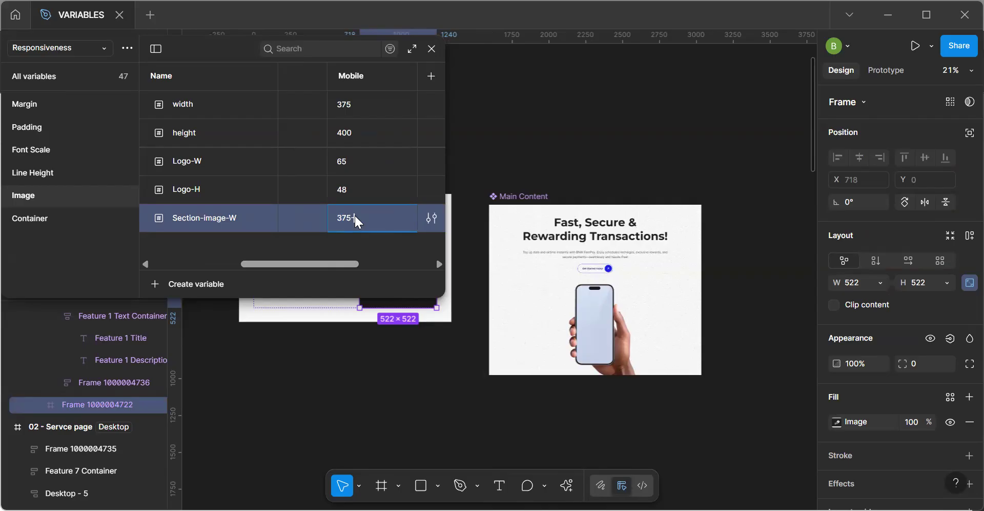
text(-64)
key(Return)
click(432, 49)
Bind the width of the image frame in the Section 1 main component to the Section-image-W variable.
click(466, 393)
click(408, 306)
scroll(408, 305, up, 3)
click(406, 305)
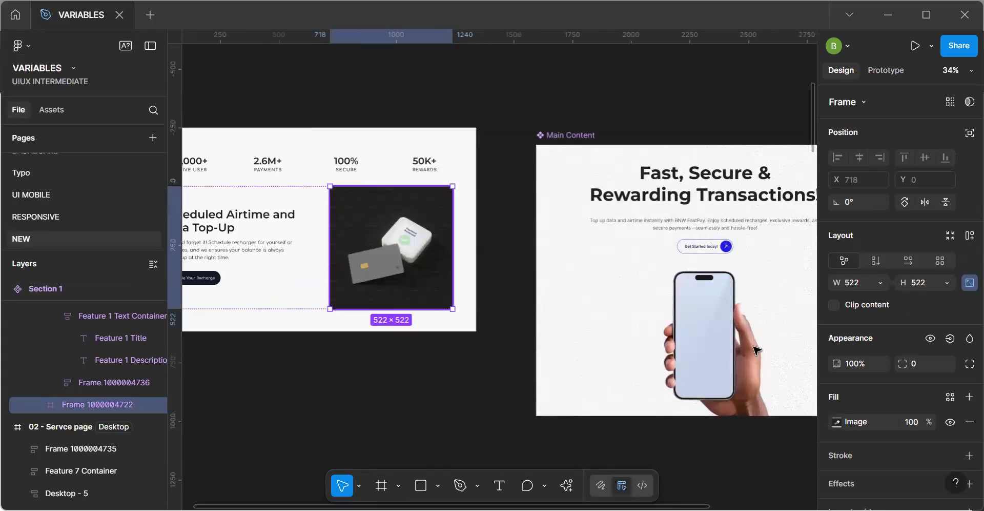
click(877, 280)
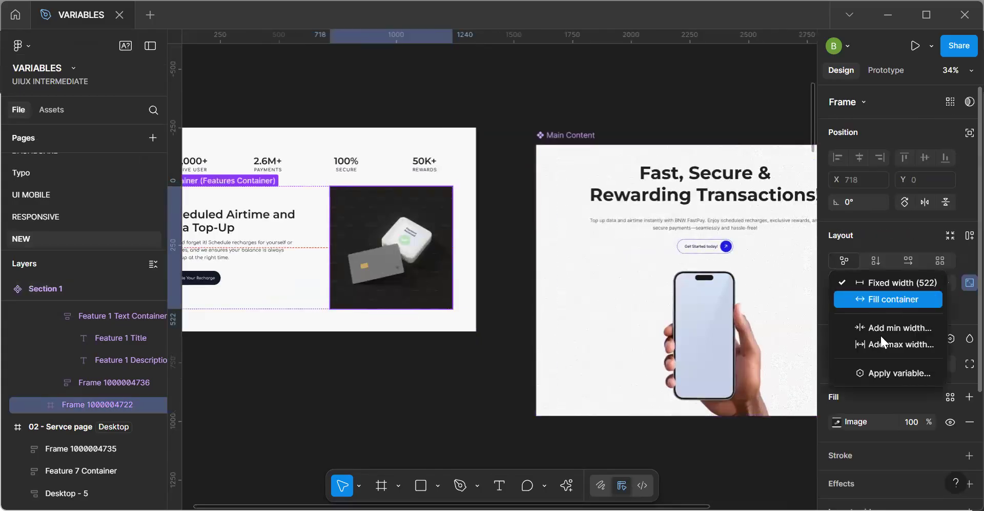
click(894, 373)
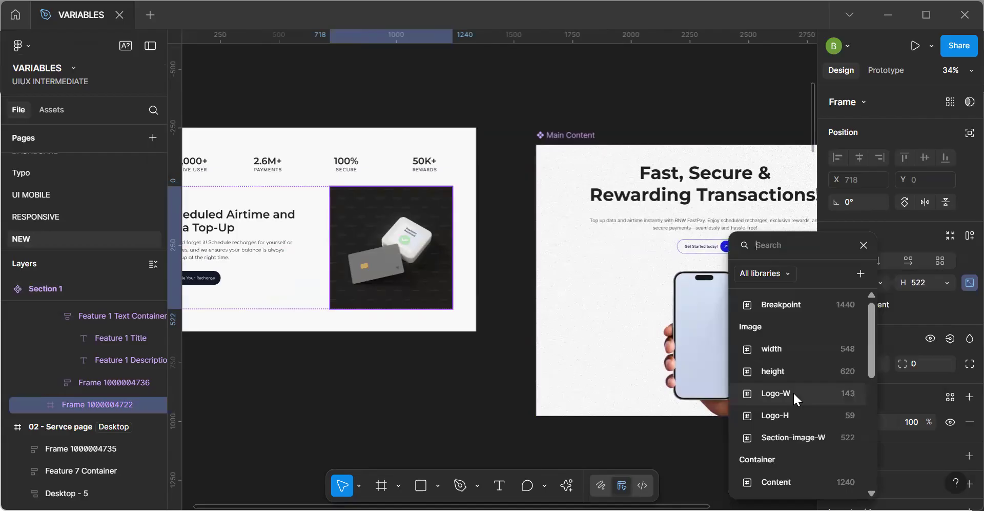
click(794, 438)
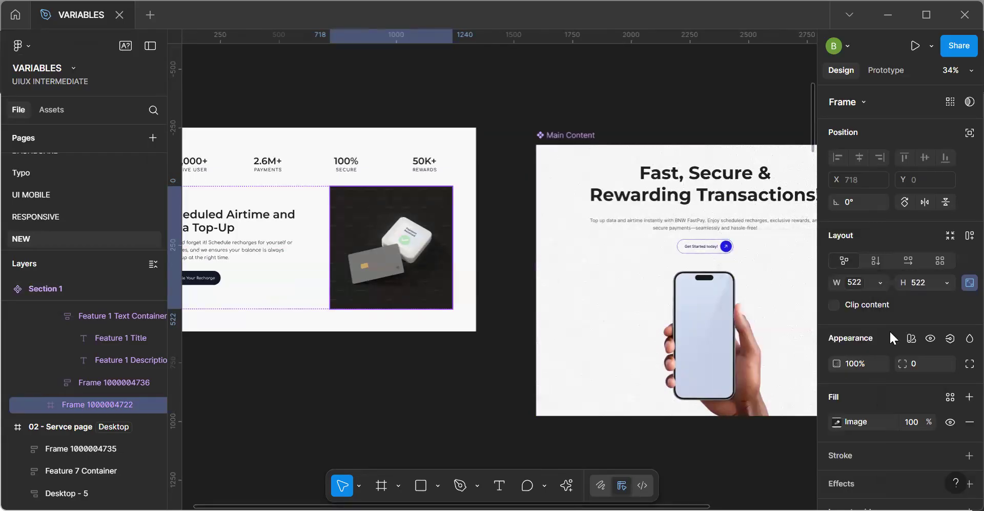
Apply the Section-image-W variable to the height of the Section 1 image frame.
click(945, 282)
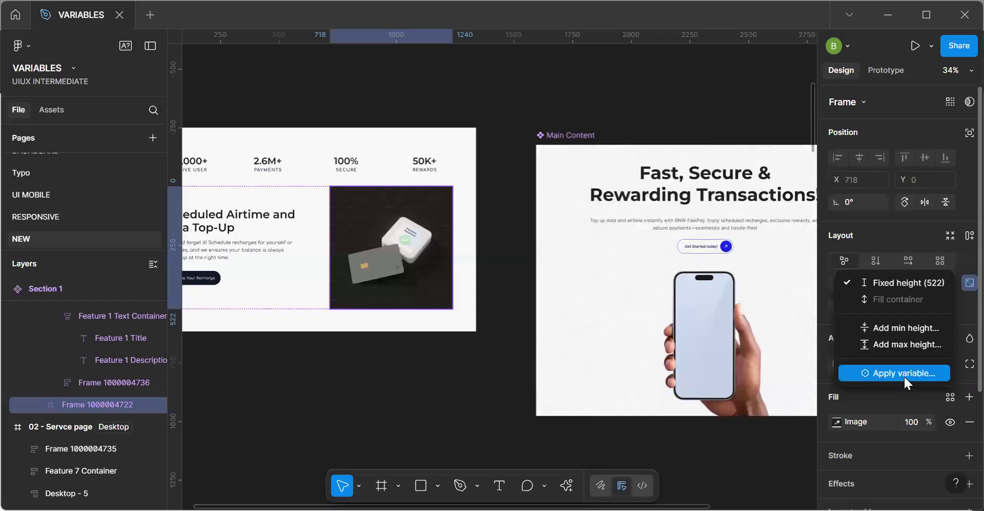
key(Escape)
click(921, 285)
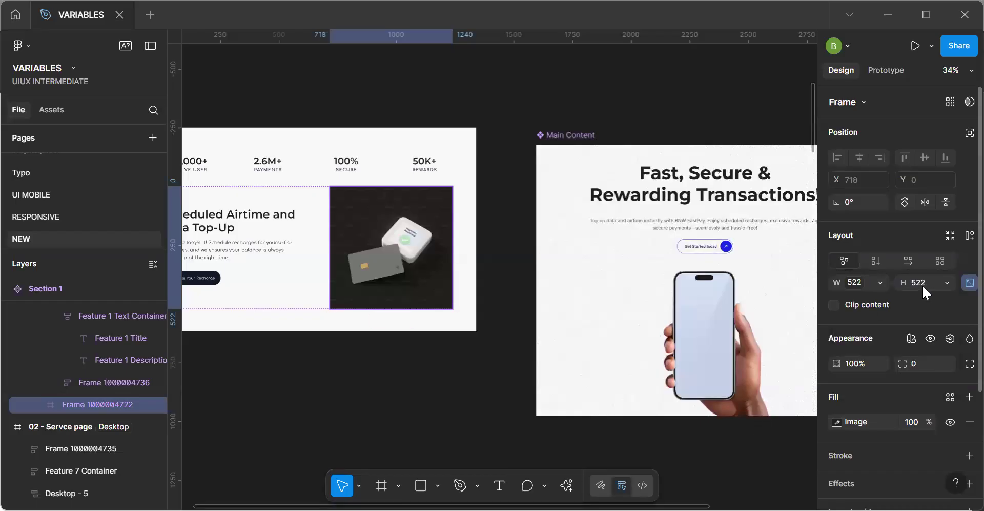
click(945, 283)
click(914, 370)
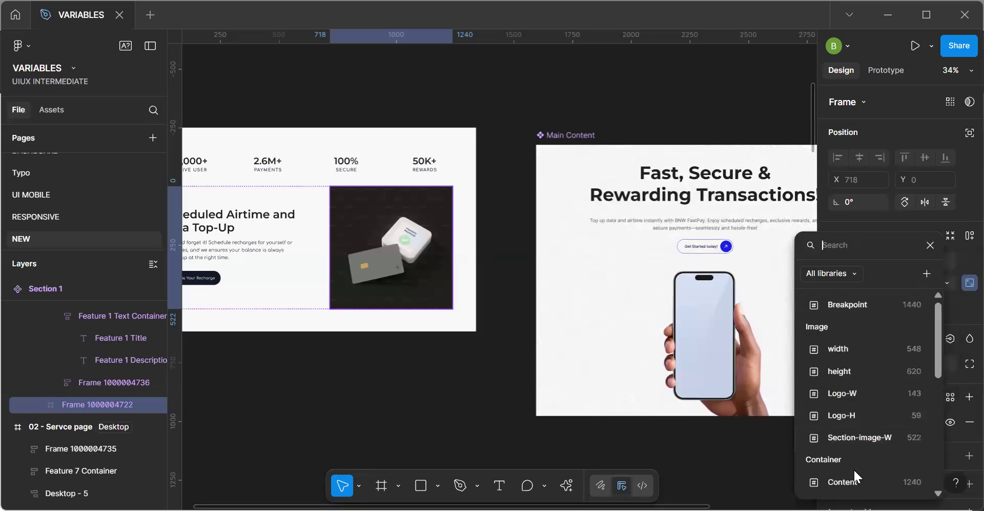
click(861, 435)
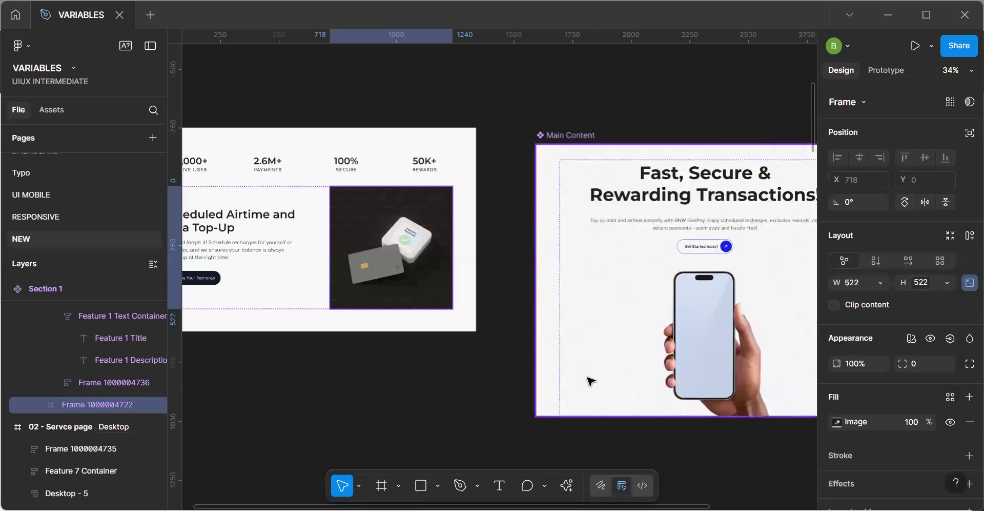
Examine how the Section 1 image is sized in the Desktop, Tablet and Phone frames.
click(487, 395)
scroll(487, 395, down, 5)
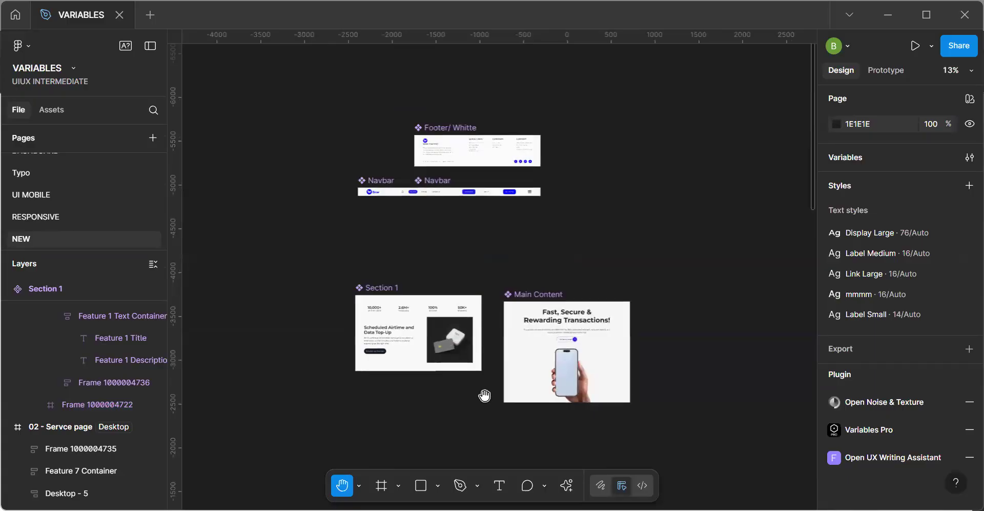
scroll(503, 333, down, 6)
scroll(512, 256, down, 3)
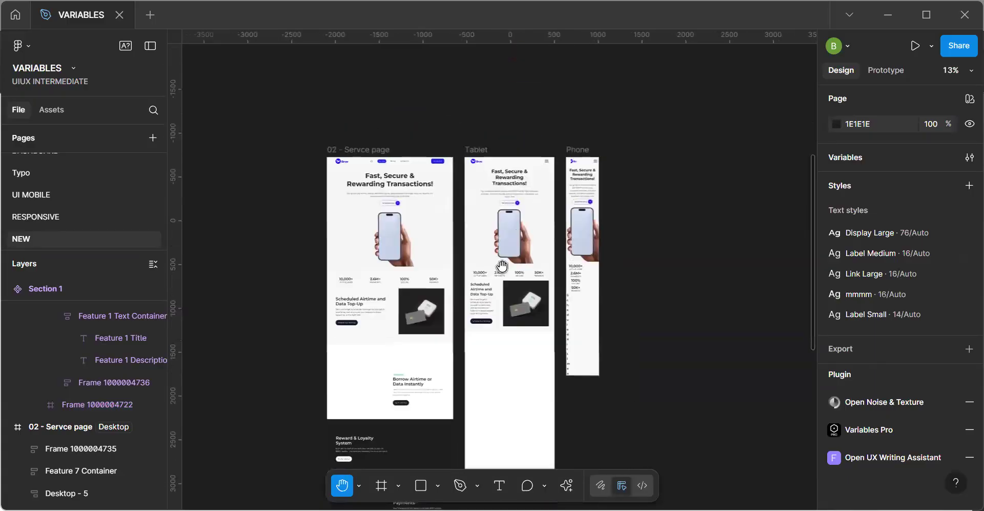
scroll(519, 307, up, 5)
scroll(519, 311, down, 1)
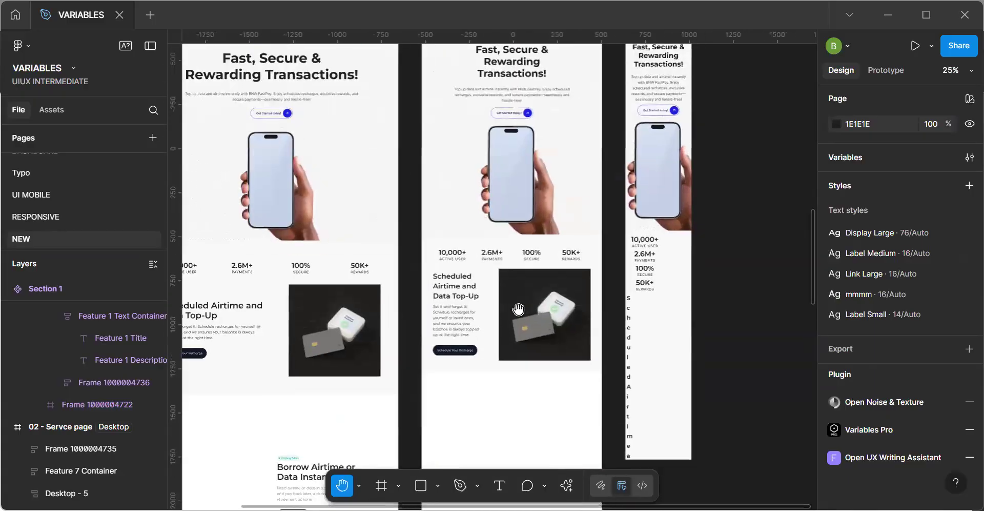
key(v)
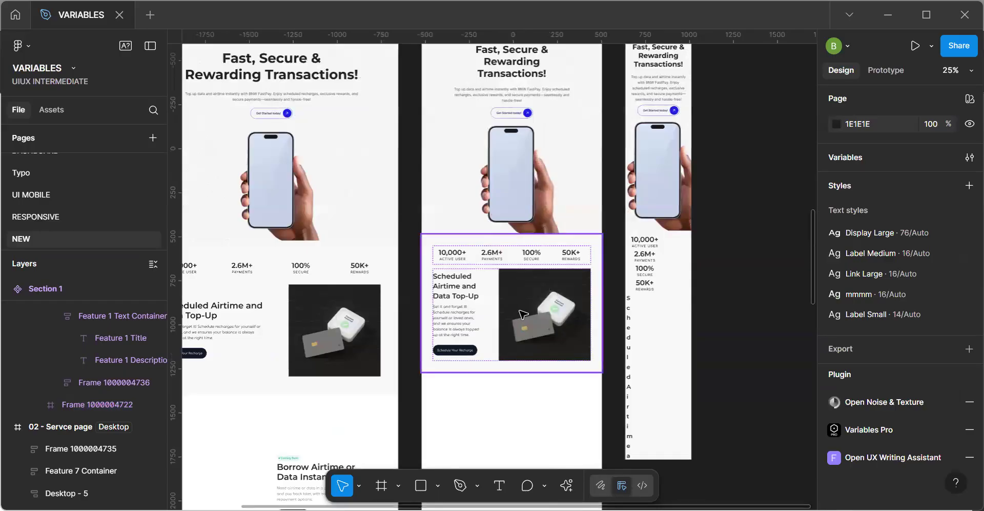
click(522, 313)
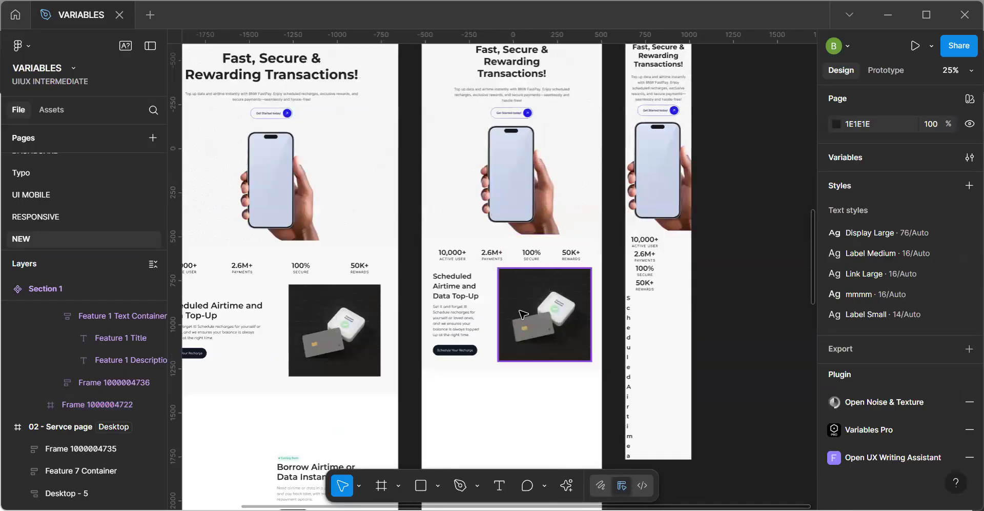
click(758, 330)
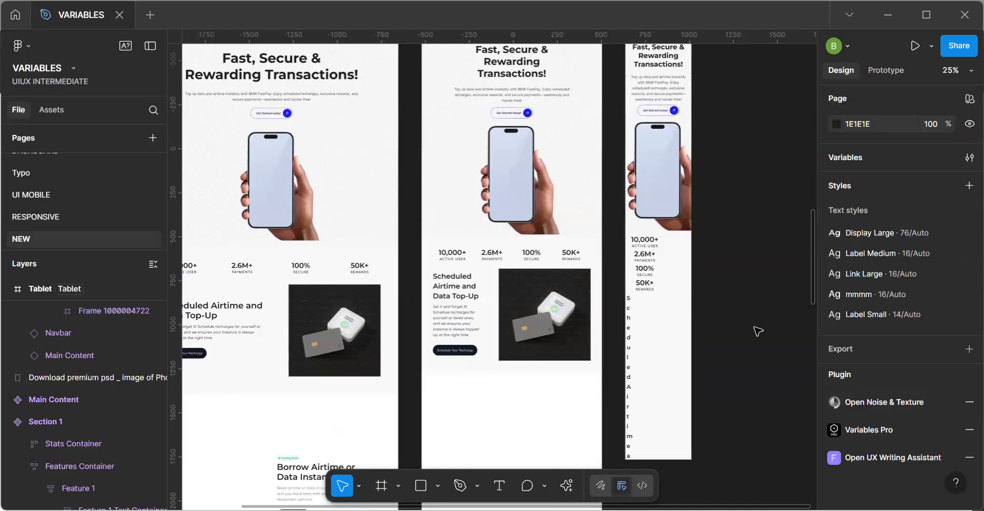
Return to the Section 1 main component and rebind its image frame's width to the Section-image-W variable.
scroll(756, 330, down, 5)
key(h)
drag(609, 131, 589, 198)
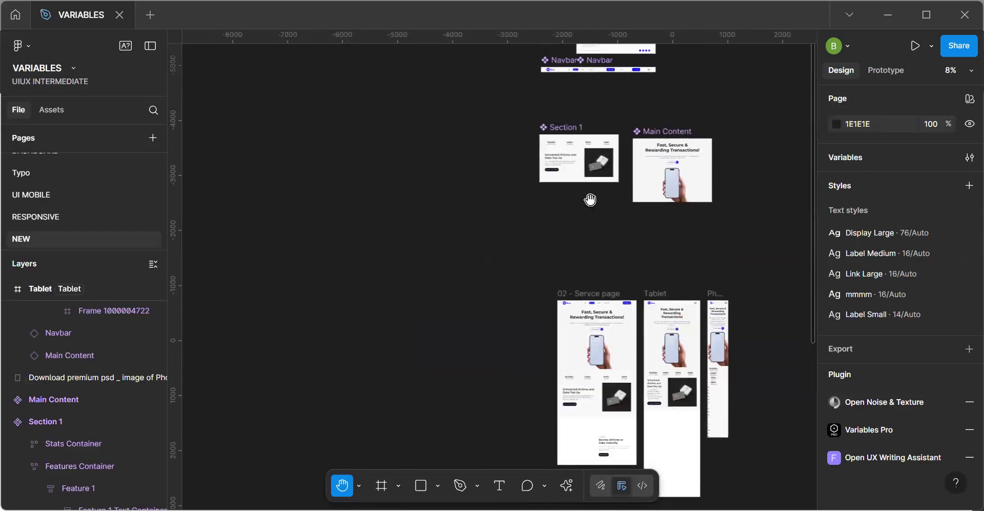
scroll(595, 205, up, 5)
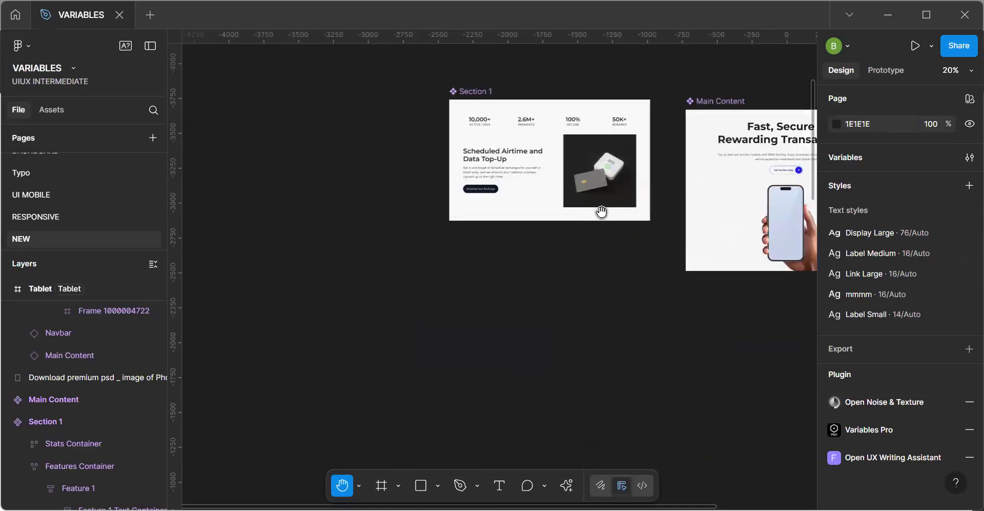
key(v)
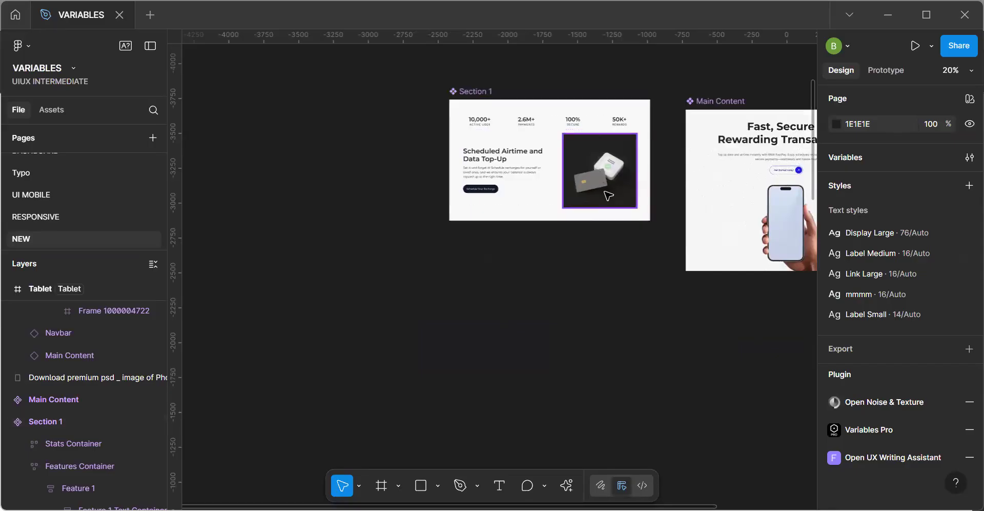
click(608, 195)
click(878, 287)
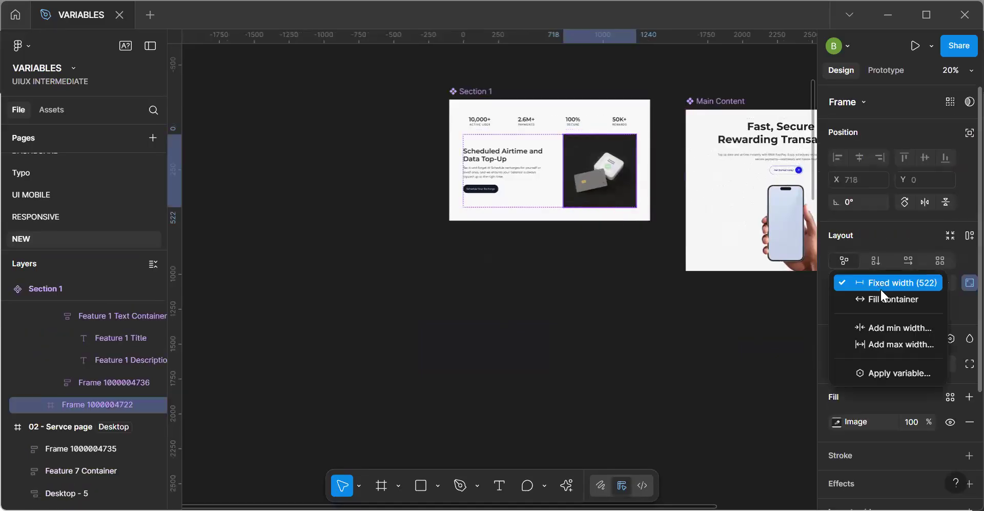
click(883, 283)
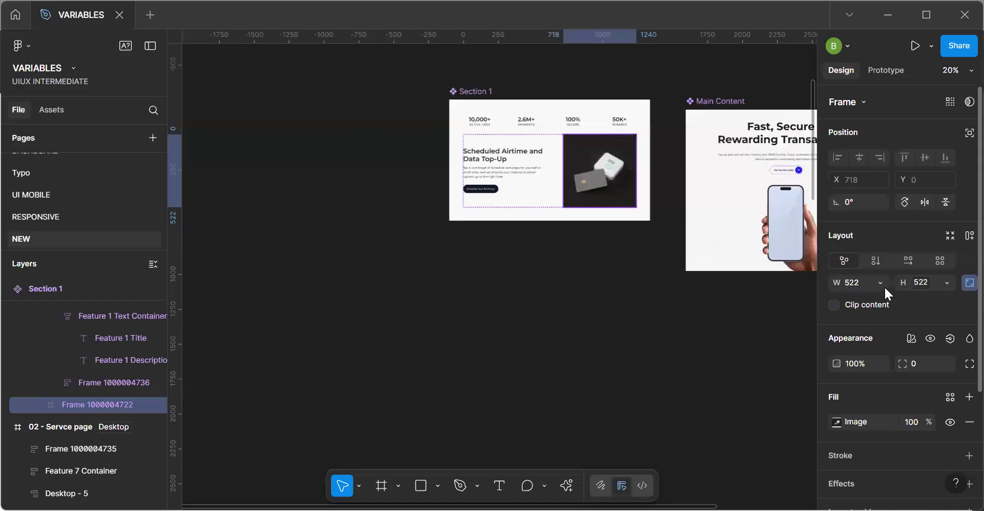
click(882, 284)
click(857, 373)
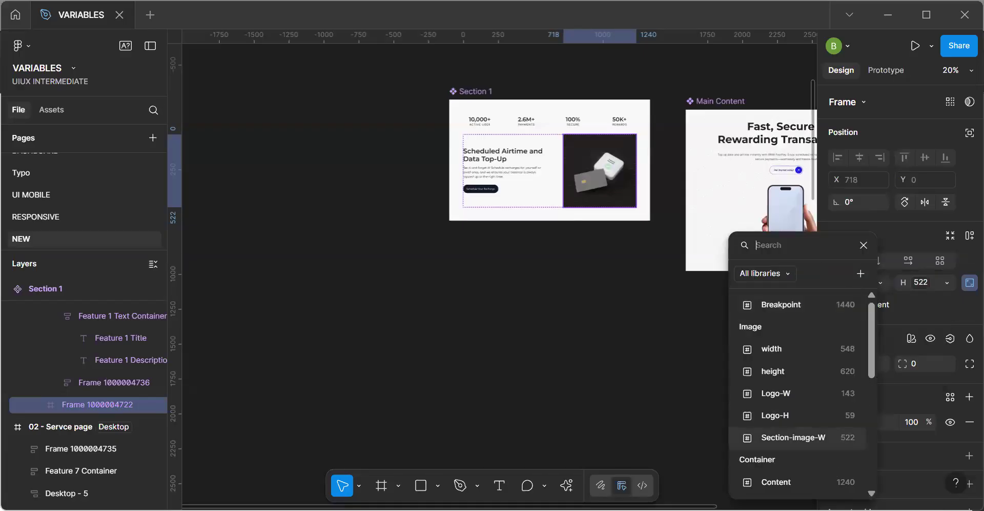
click(823, 430)
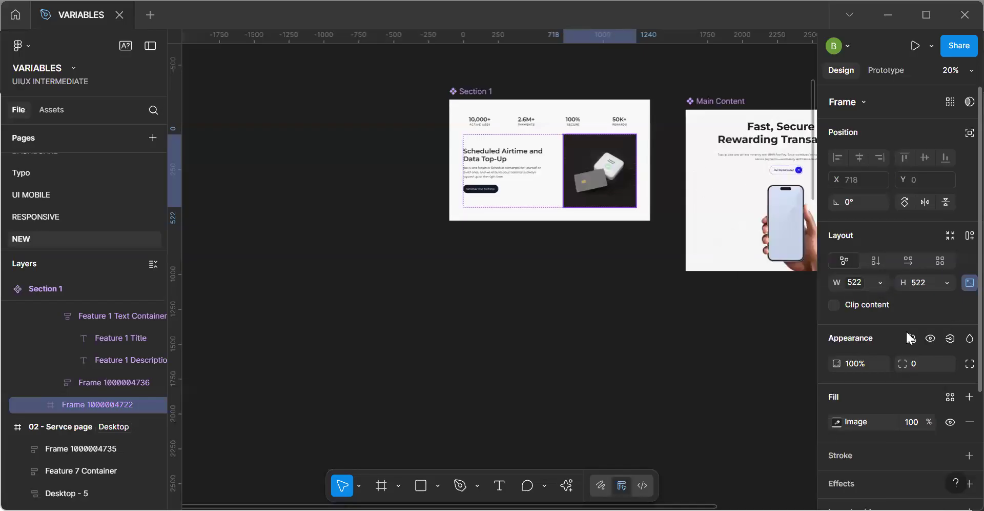
Try binding the image frame's height to Section-image-W in addition to its width.
click(946, 284)
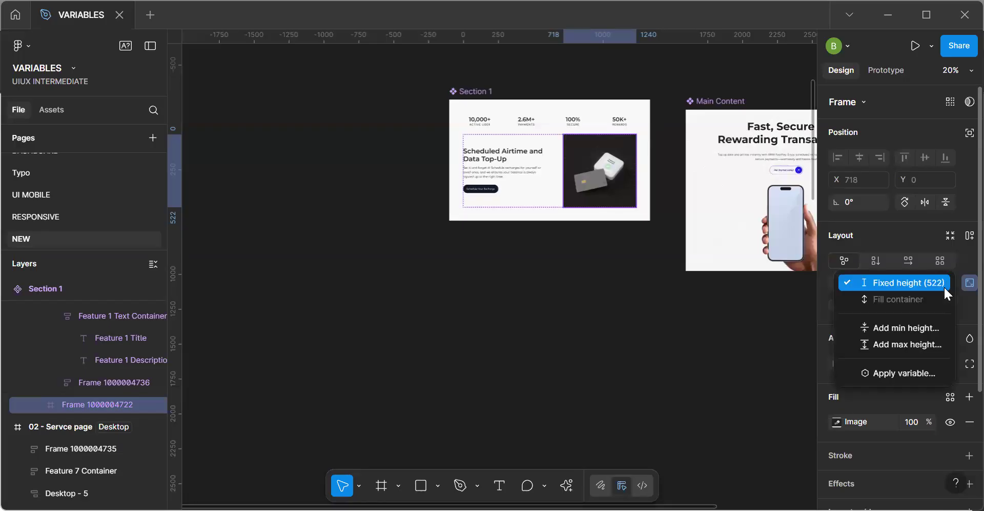
click(912, 374)
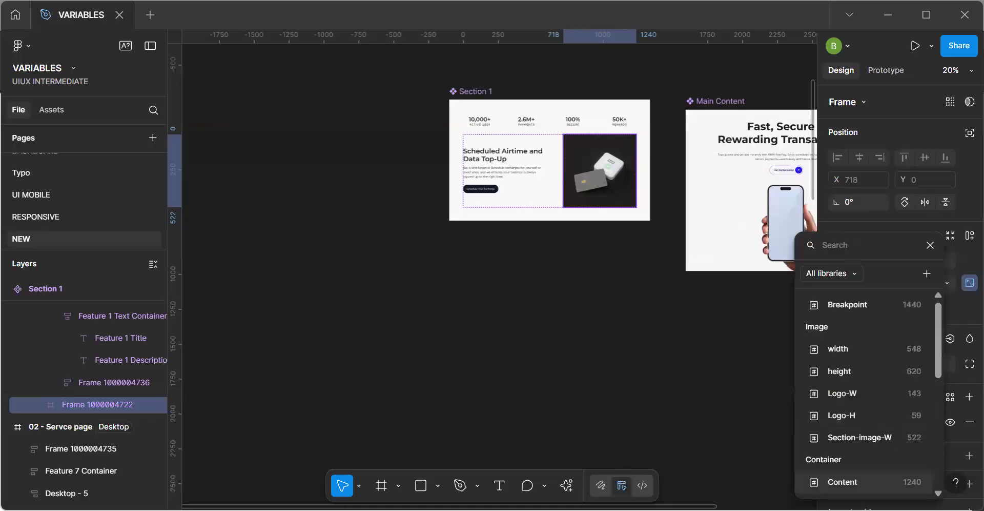
click(881, 435)
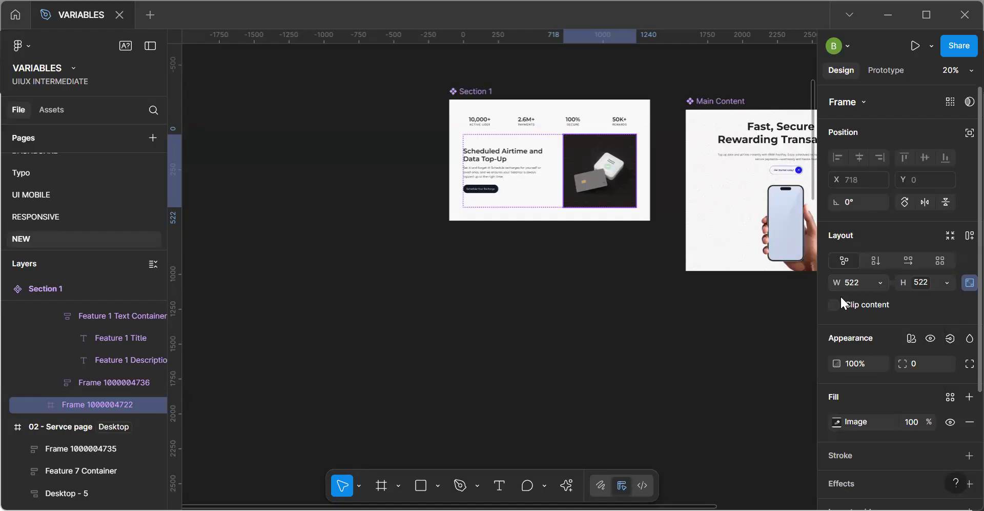
Reapply the Section-image-W variable to the image frame's width and deselect the frame.
click(881, 281)
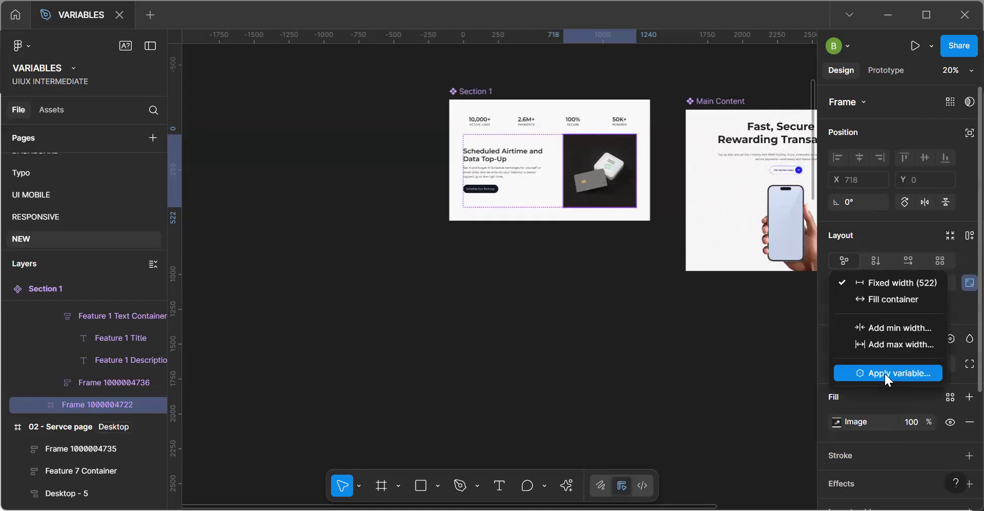
click(885, 374)
click(803, 437)
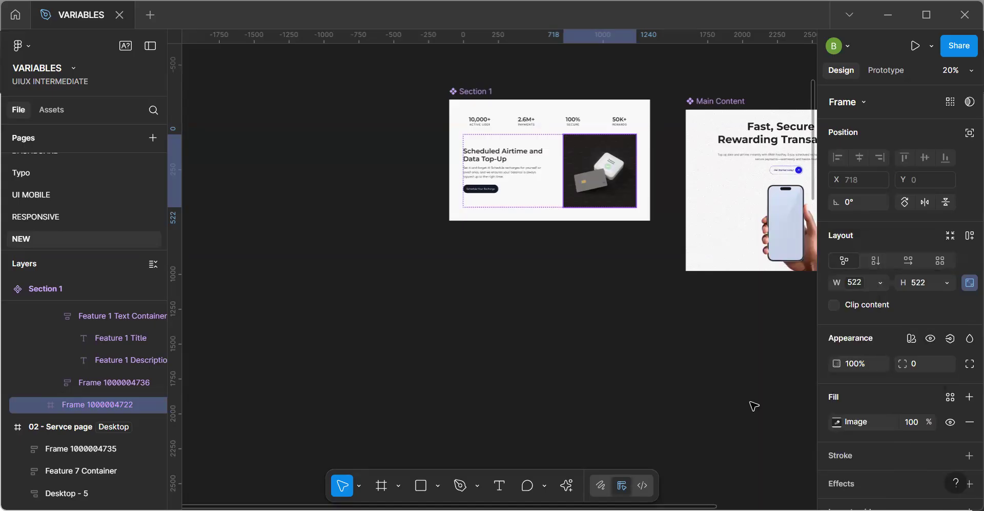
click(749, 337)
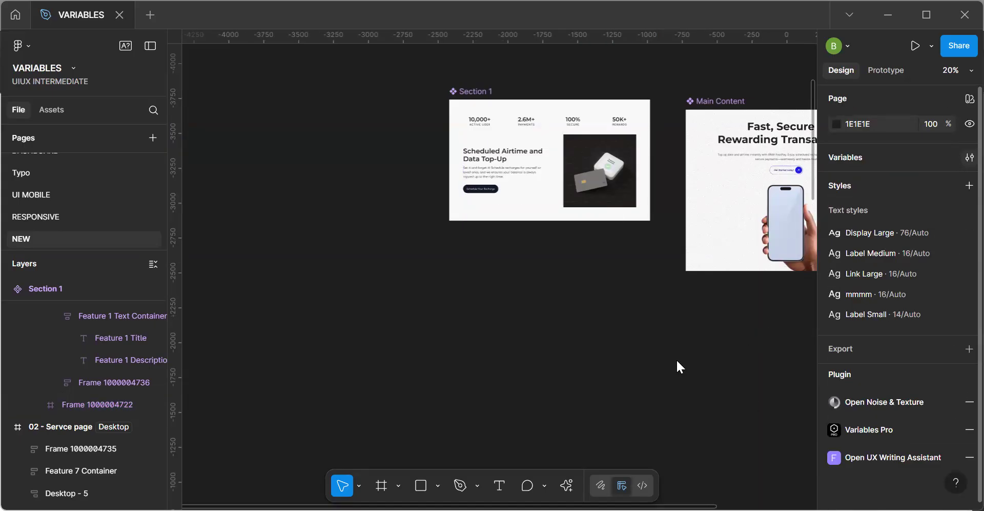
Duplicate the Section-image-W variable in the Image group, change the copy's name suffix, and select the Section 1 image frame.
click(90, 195)
click(228, 217)
key(ctrl+d)
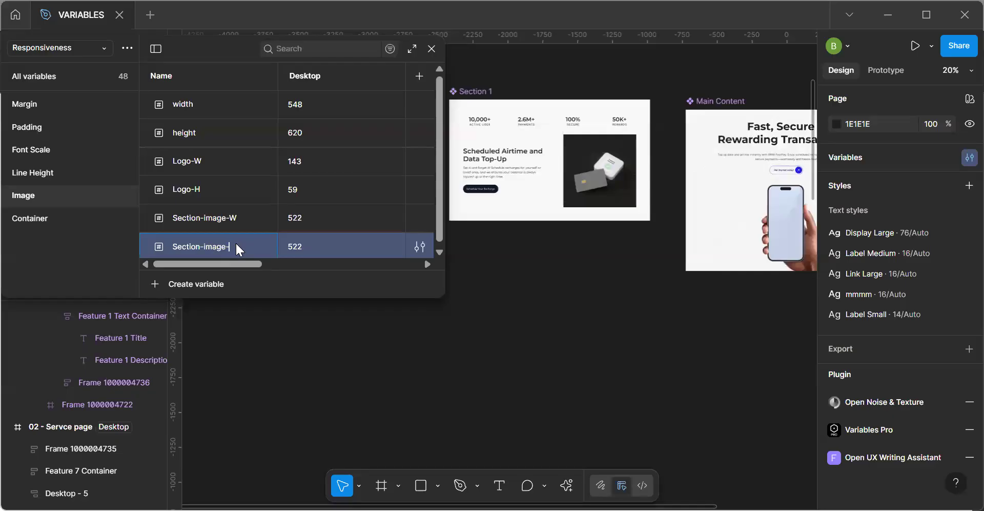
key(Return)
click(432, 49)
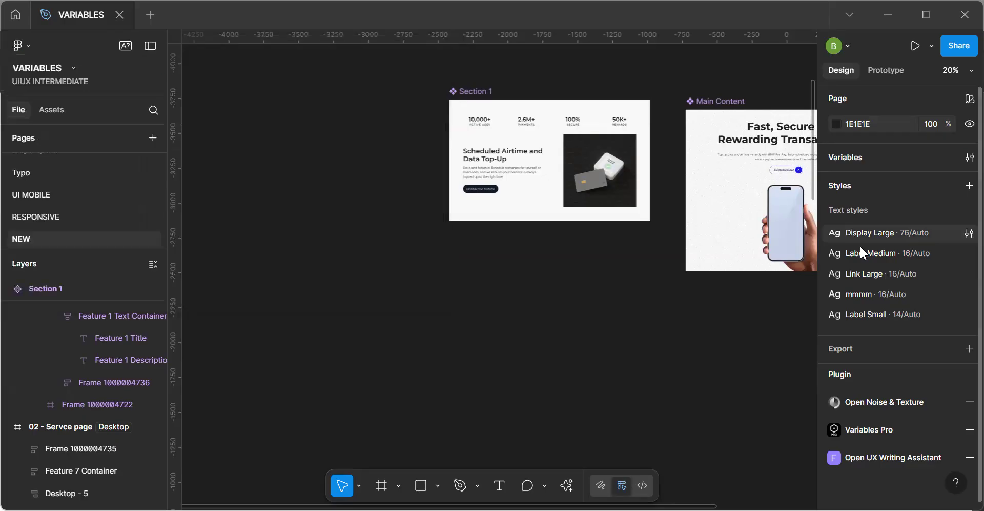
click(622, 189)
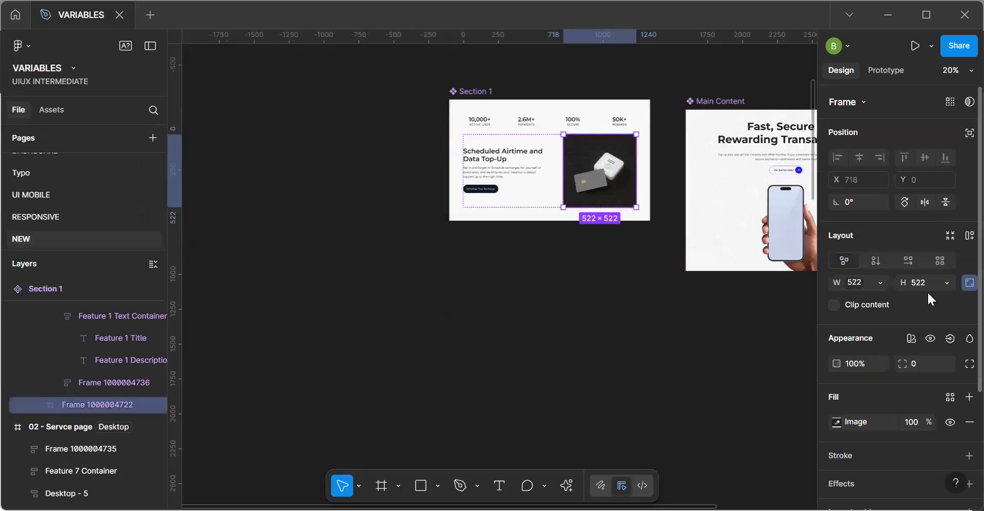
Bind the Section 1 image frame's height to the Section-image-H variable and deselect the frame.
click(946, 283)
click(872, 371)
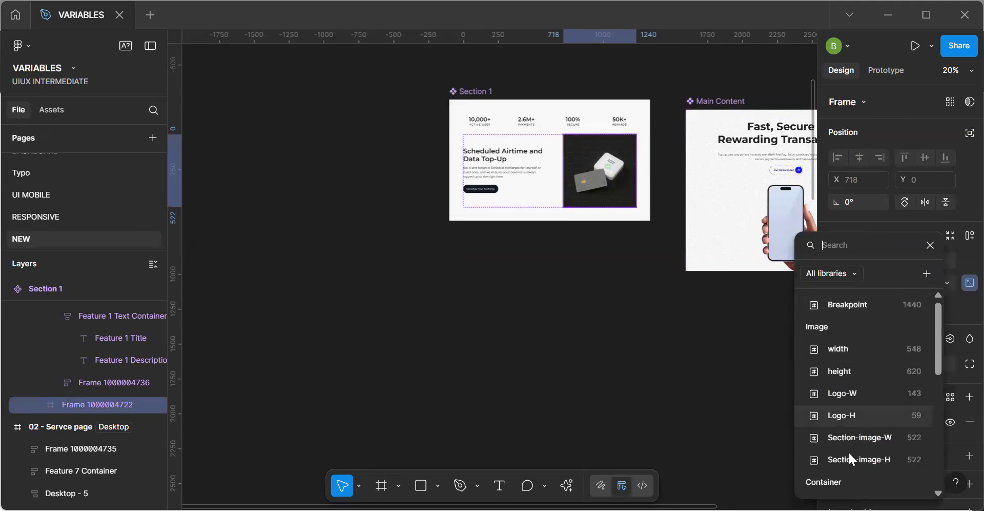
click(851, 460)
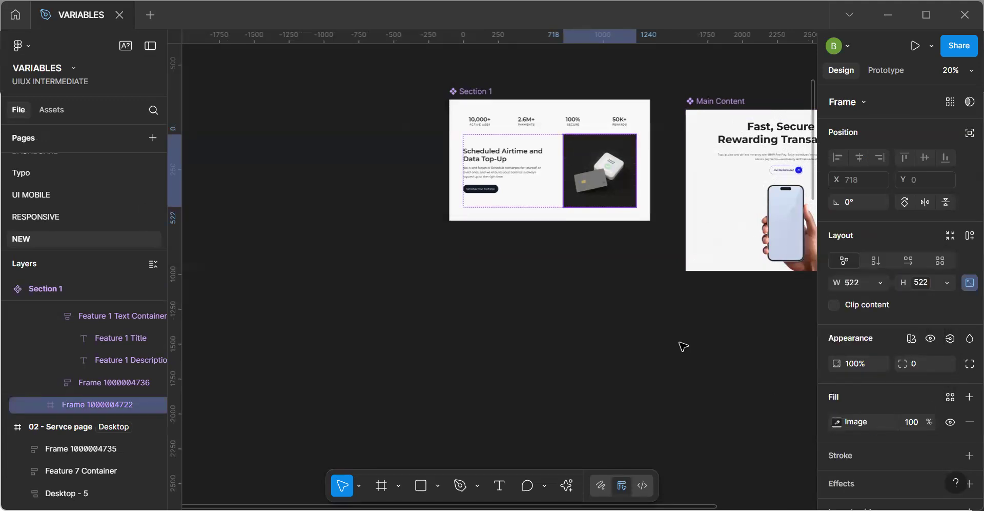
click(684, 346)
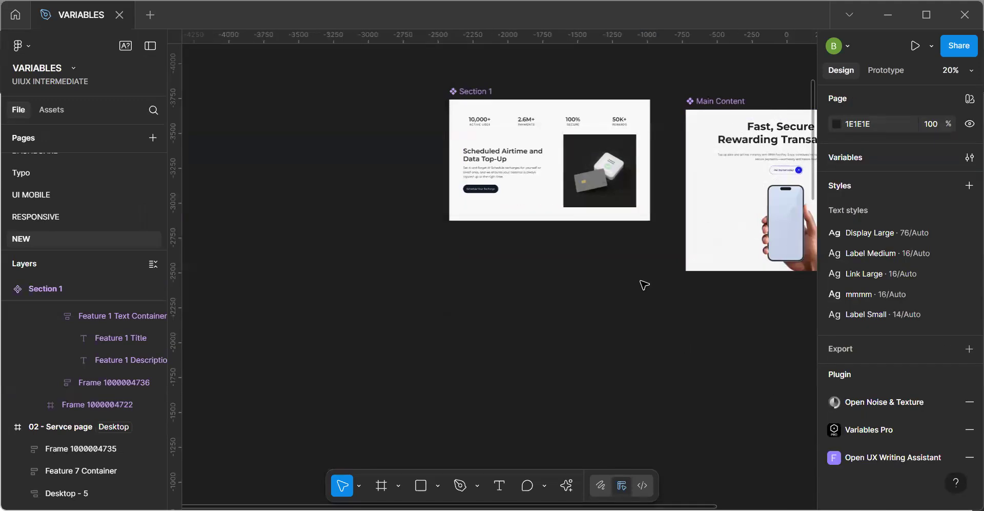
Rebind the Section 1 main component's image frame width to Section-image-W and unlock its aspect ratio.
ctrl+scroll(644, 284, down, 3)
key(space)
drag(706, 354, 527, 175)
mouse_move(623, 377)
mouse_down()
mouse_move(597, 263)
mouse_move(670, 404)
mouse_up()
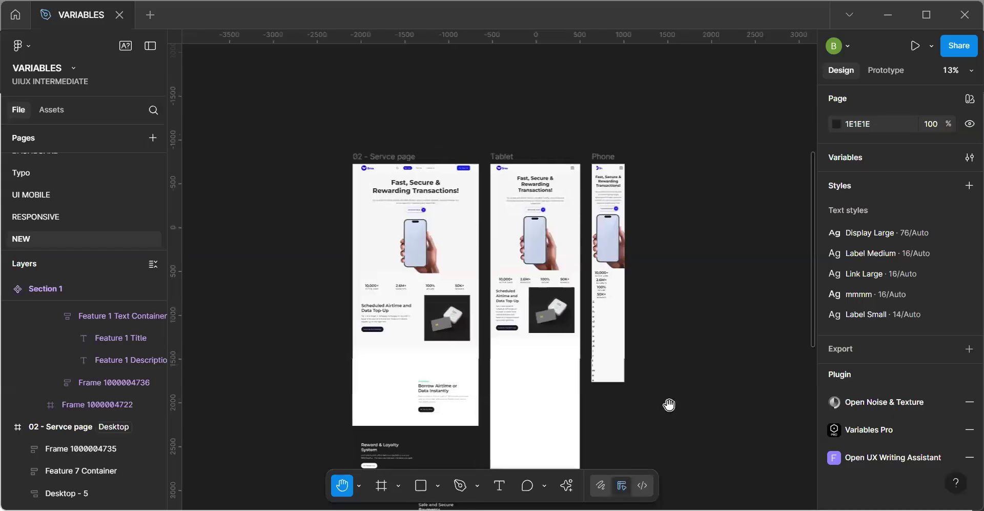
drag(523, 182, 535, 272)
click(503, 155)
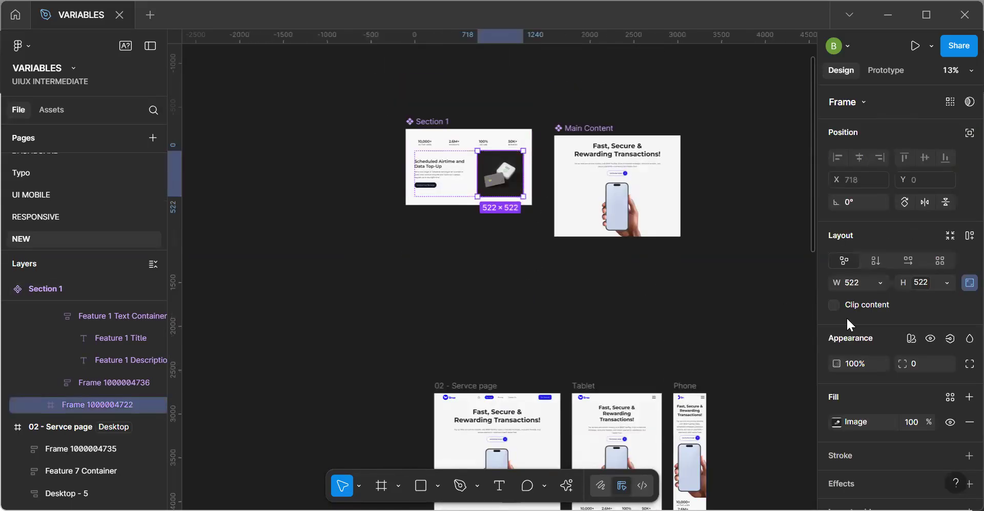
click(881, 282)
click(883, 372)
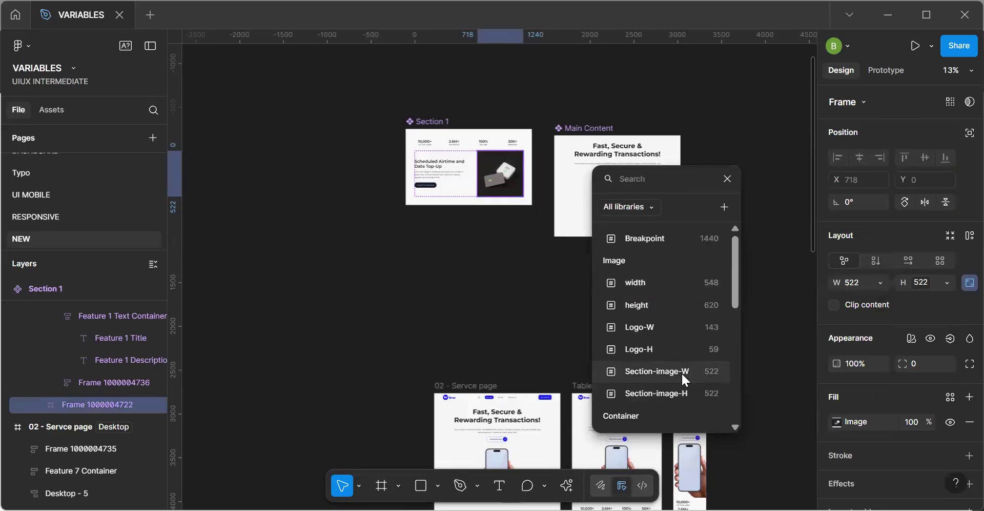
click(681, 371)
click(967, 282)
Apply the Section-image-H variable to the height of the Section 1 image frame.
click(946, 282)
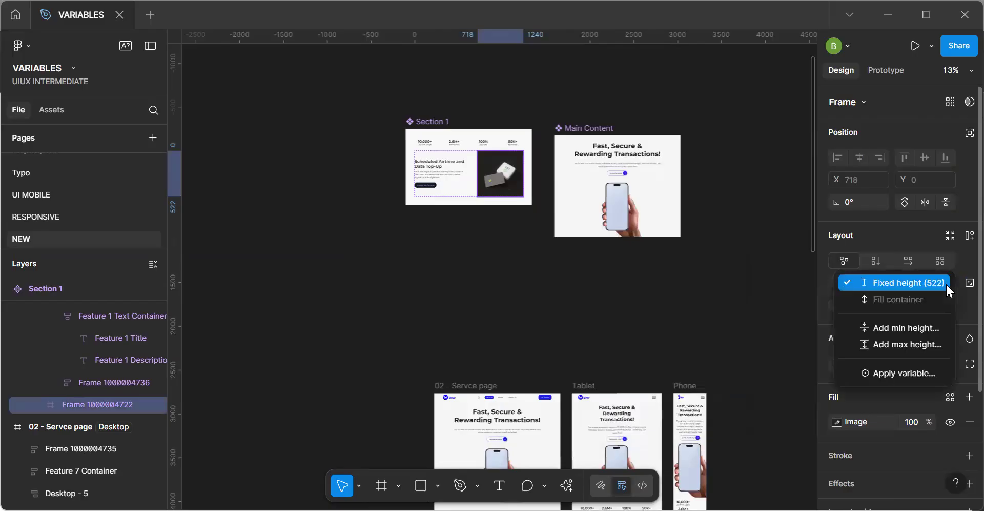
click(904, 372)
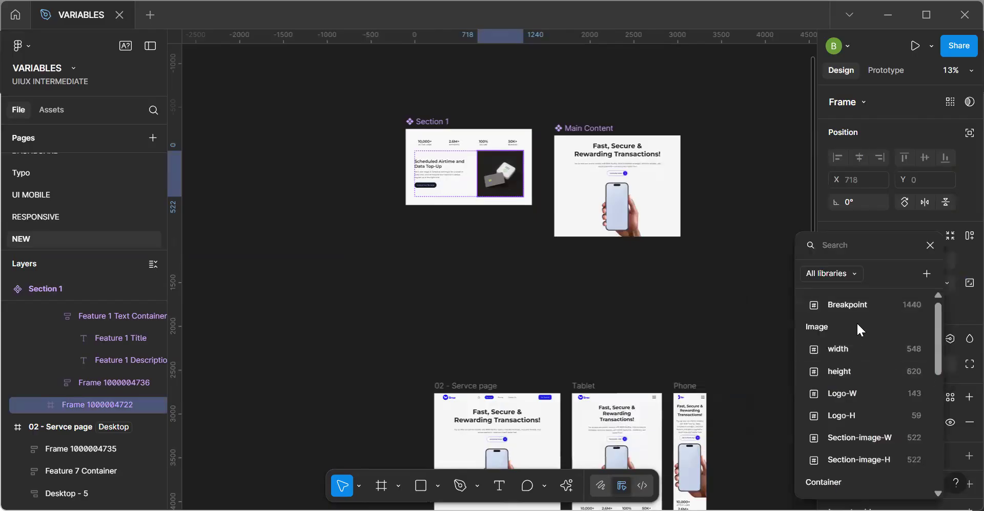
click(870, 460)
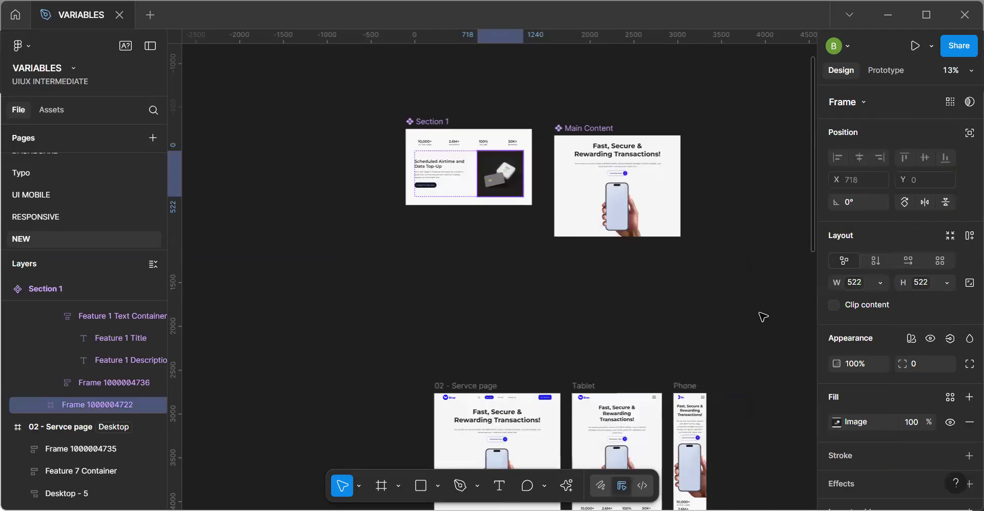
Examine how the Section 1 image displays in the Desktop, Tablet and Phone frames.
scroll(763, 316, down, 5)
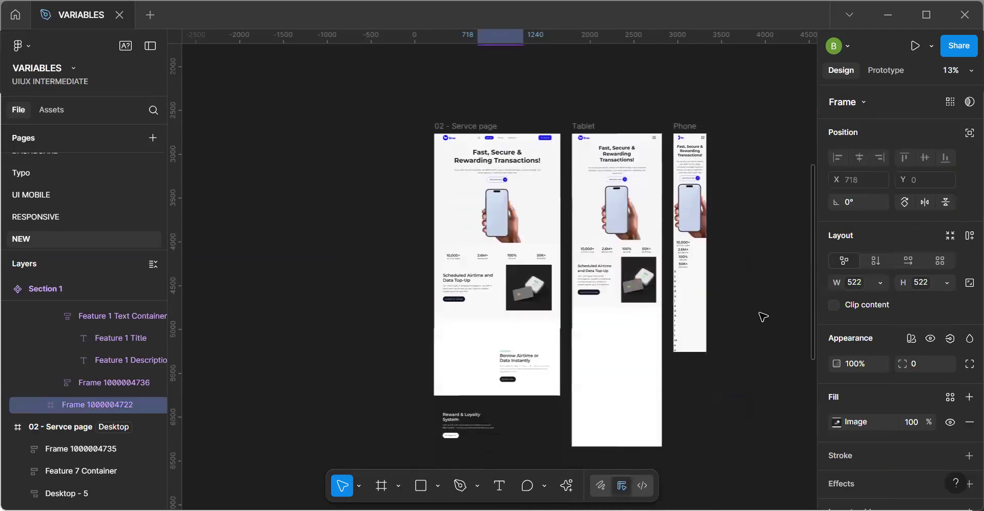
scroll(763, 316, up, 1)
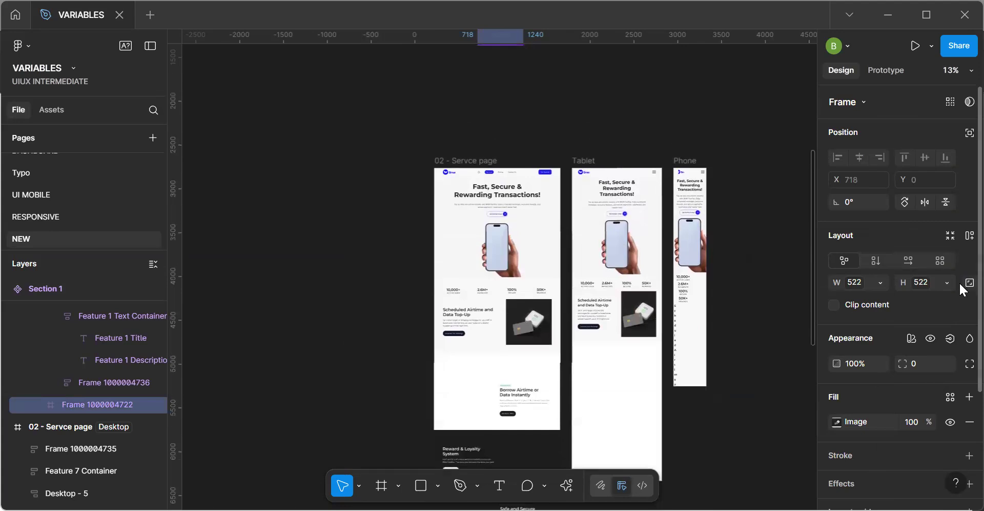
scroll(647, 340, up, 5)
click(647, 323)
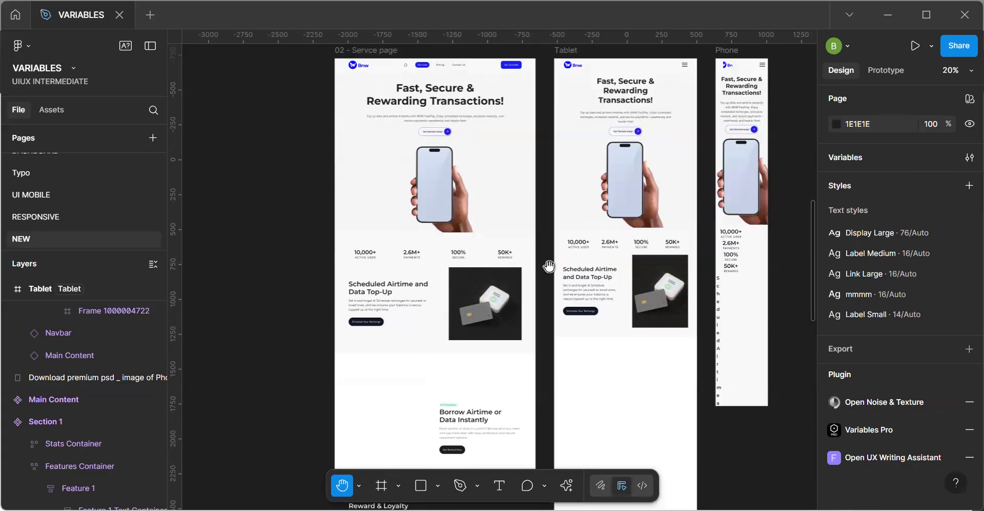
drag(549, 264, 481, 407)
scroll(417, 334, up, 5)
ctrl+scroll(436, 246, down, 3)
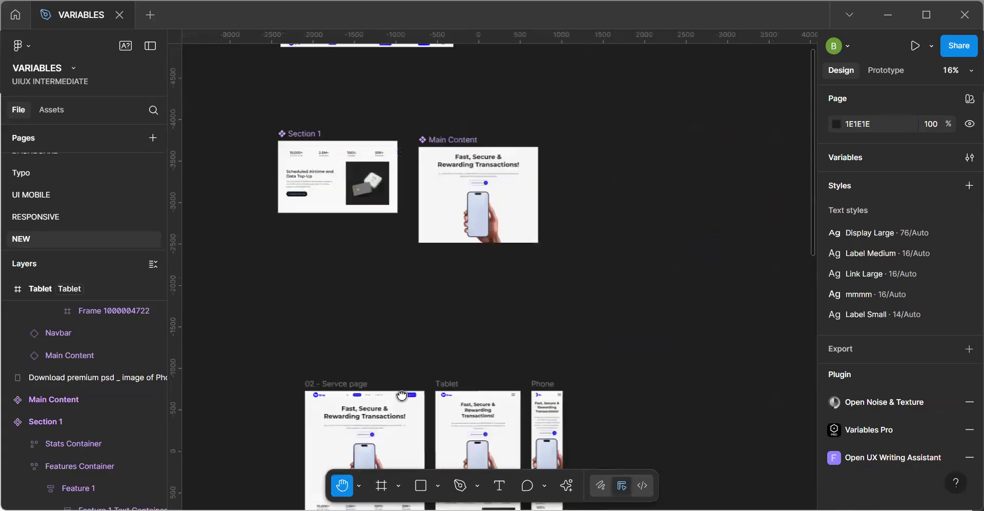
Review the Image group's values in the Responsiveness variable collection, including the section image sizes, and close the collection.
ctrl+scroll(408, 272, up, 4)
key(v)
click(420, 296)
double_click(420, 296)
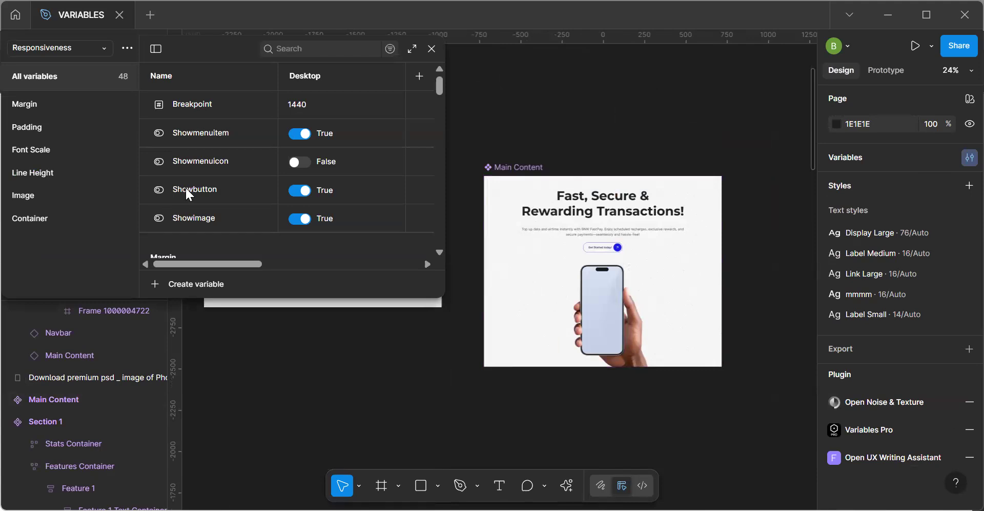
click(62, 195)
mouse_move(255, 263)
mouse_down()
mouse_move(270, 265)
mouse_move(240, 265)
mouse_move(348, 264)
mouse_move(241, 264)
mouse_up()
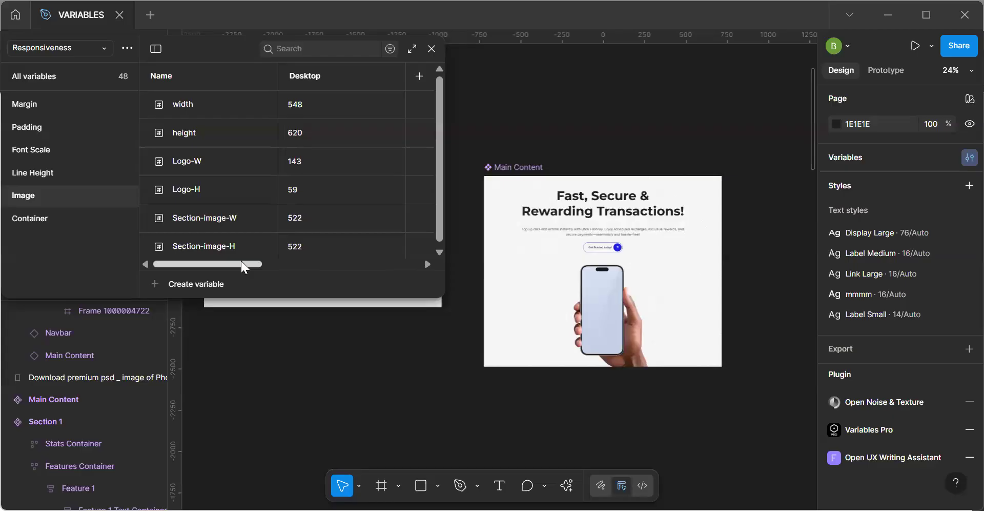
mouse_move(241, 260)
mouse_down()
mouse_move(296, 263)
mouse_move(249, 261)
mouse_up()
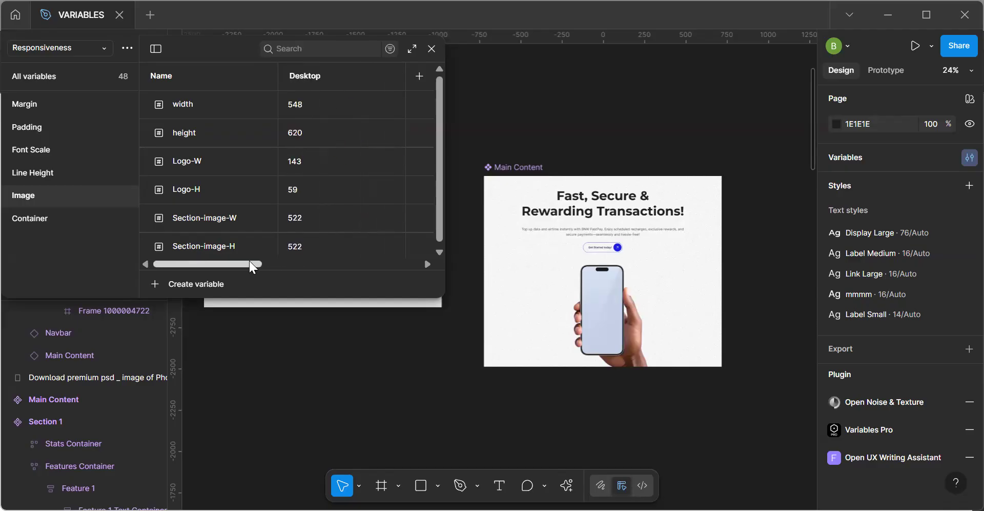
click(432, 49)
Select the image frame in the Tablet's Section 1 instance and check its width and height.
key(space)
drag(569, 345, 480, 163)
scroll(479, 163, down, 10)
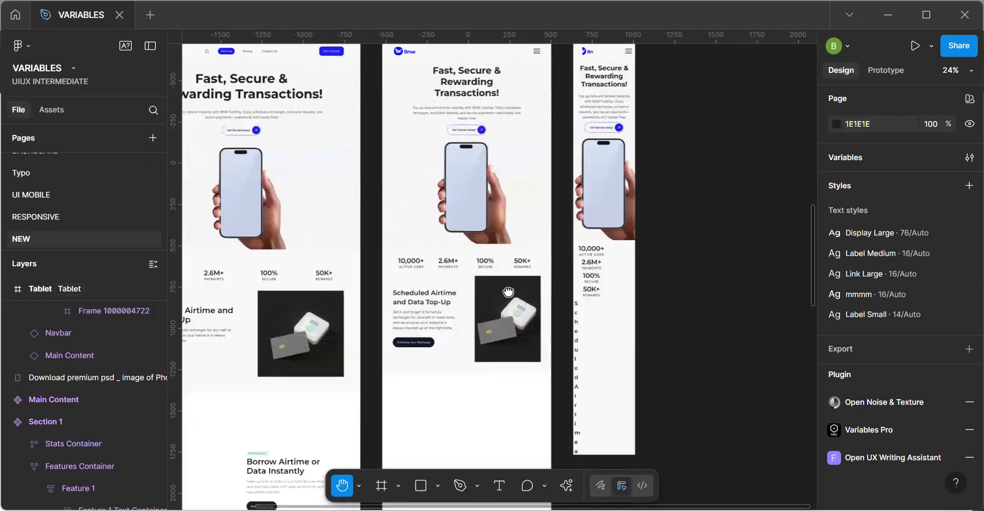
click(512, 296)
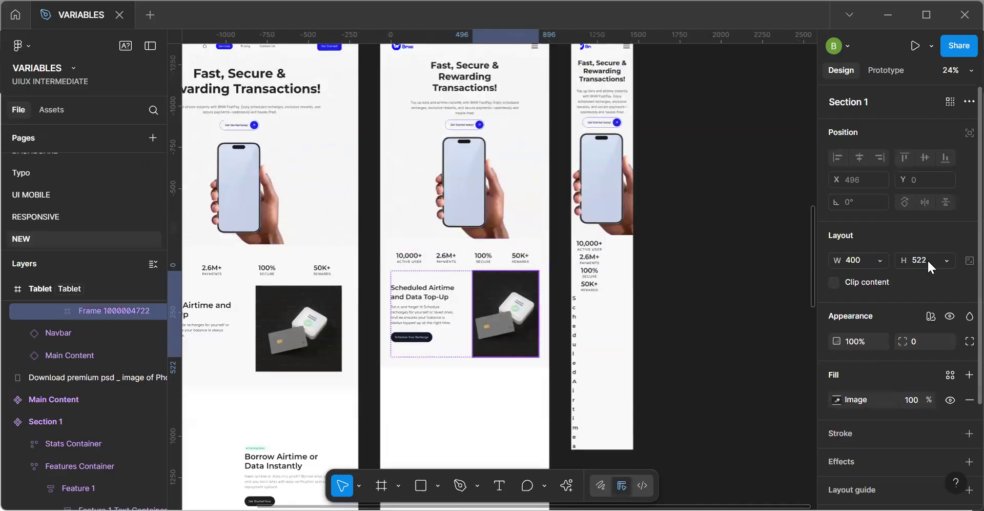
Select the image frame in the Section 1 main component and compare it with the page frames' instances.
drag(332, 163, 382, 290)
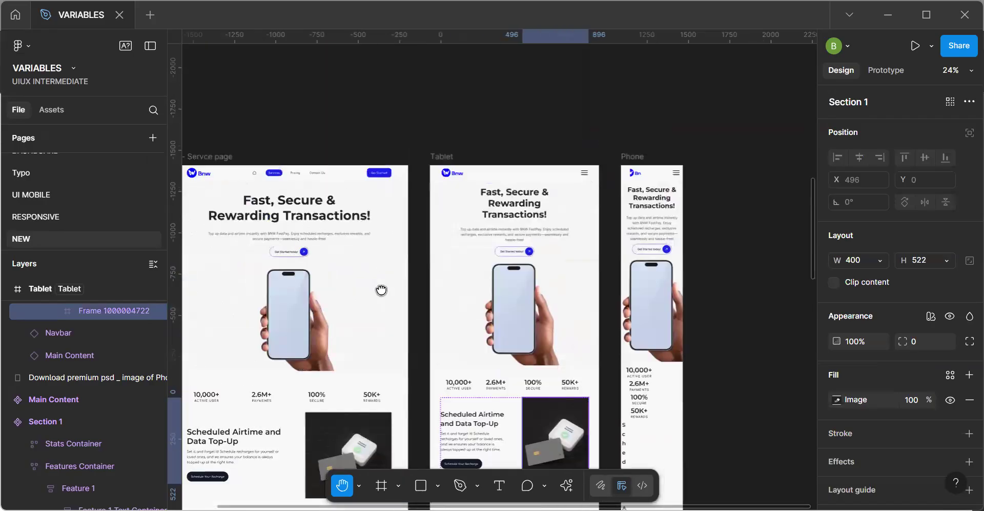
drag(381, 290, 461, 359)
mouse_move(388, 228)
mouse_down()
mouse_move(449, 349)
mouse_move(424, 398)
mouse_move(425, 446)
mouse_up()
drag(421, 374, 375, 433)
mouse_move(426, 231)
mouse_down()
mouse_move(407, 368)
mouse_move(481, 418)
mouse_up()
key(v)
click(441, 237)
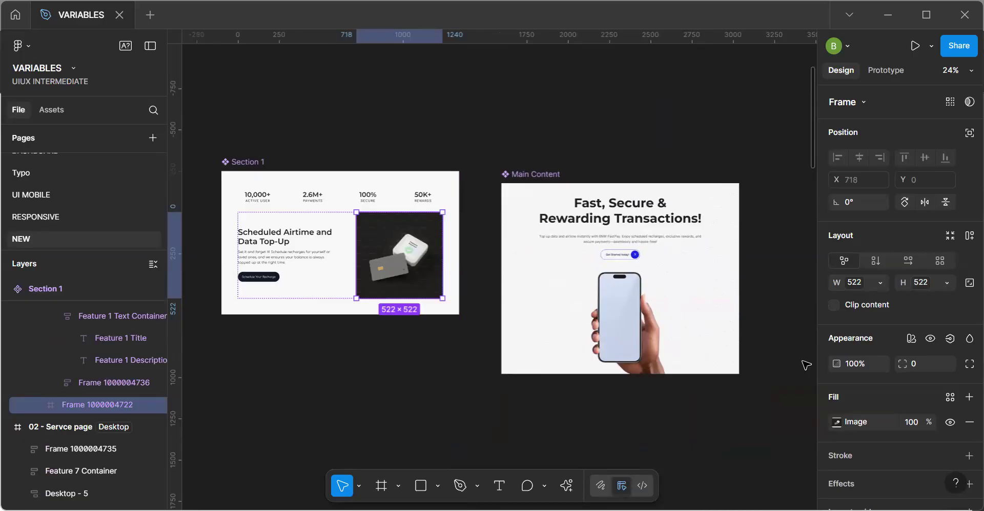
scroll(733, 398, down, 10)
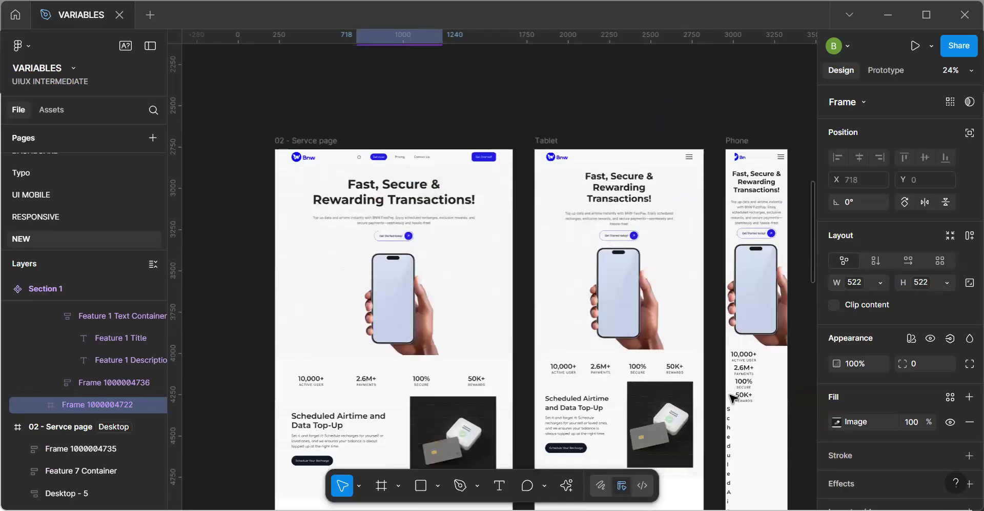
scroll(733, 399, up, 10)
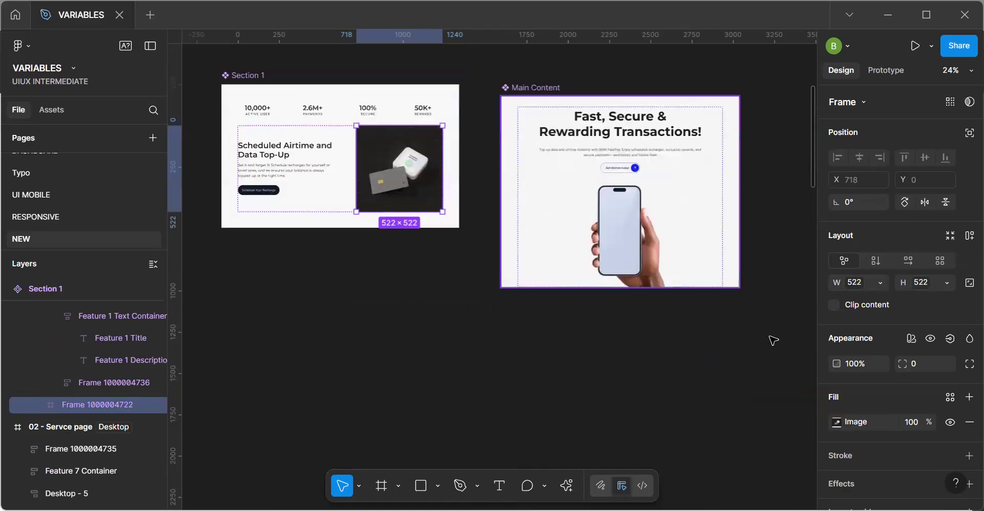
Set the Features Container in the Section 1 main component to a fixed height of 522.
click(341, 187)
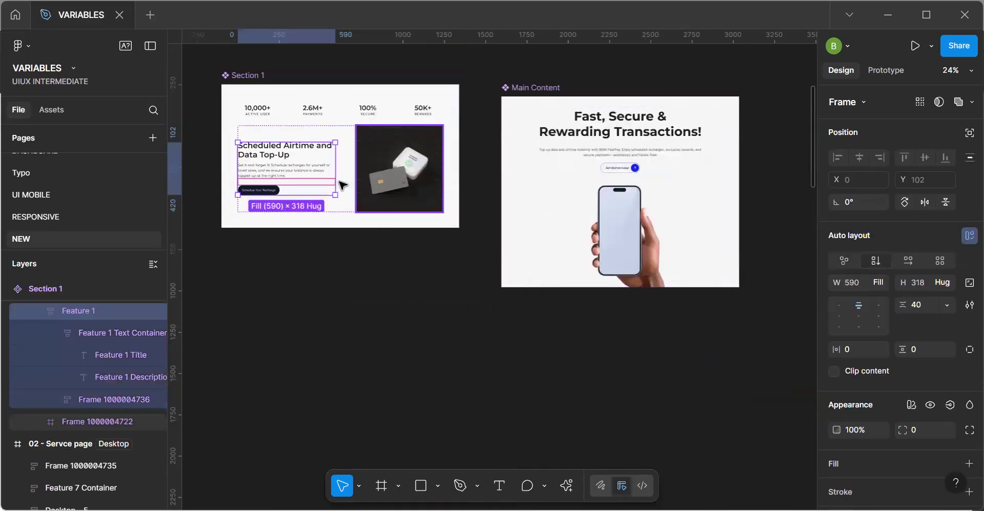
click(348, 199)
double_click(347, 198)
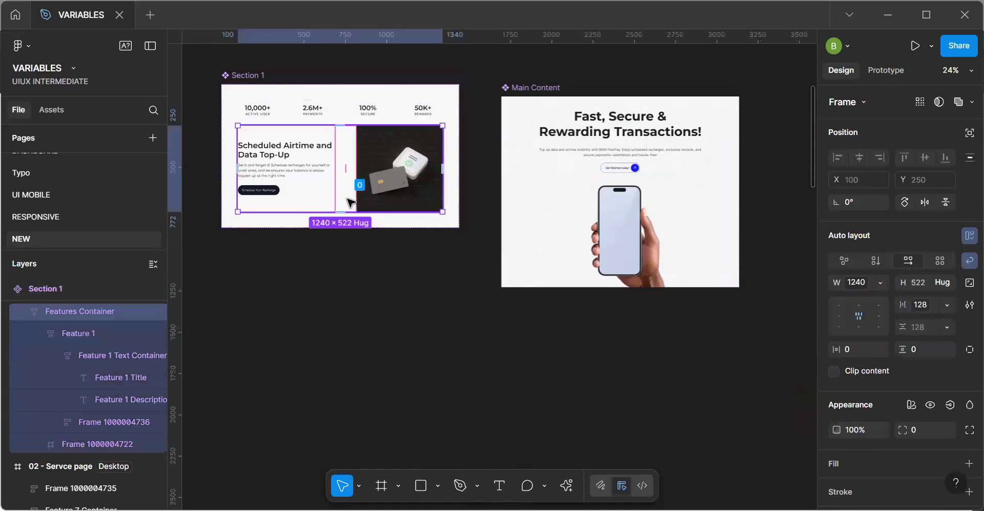
click(944, 282)
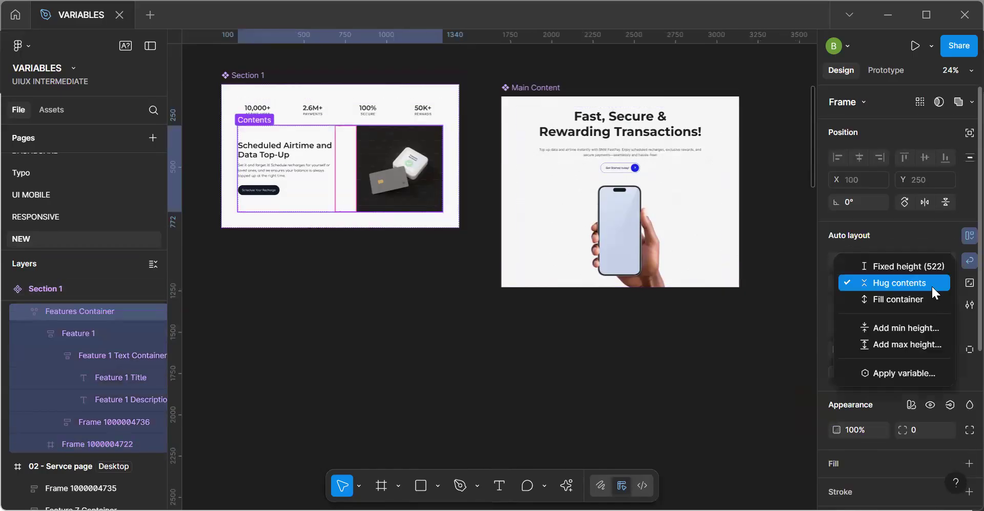
click(927, 266)
scroll(684, 380, down, 3)
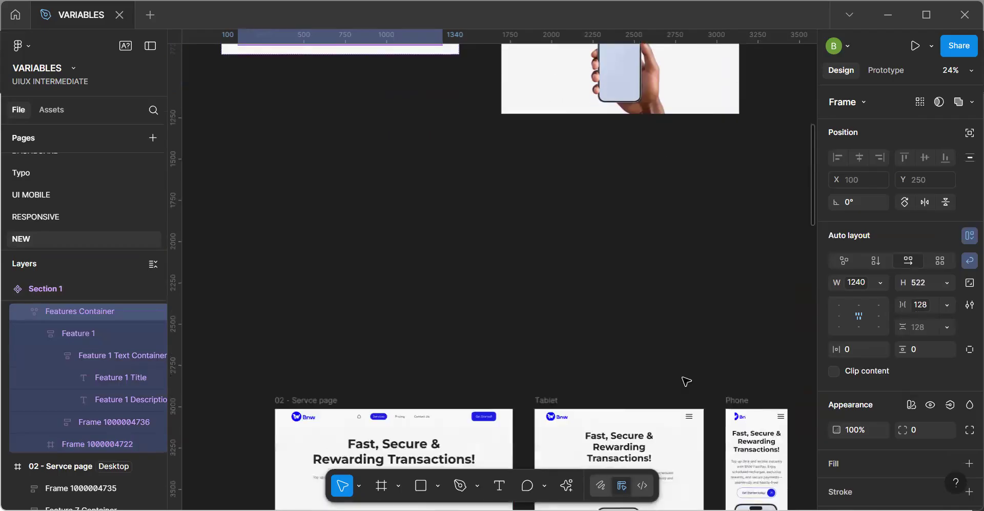
scroll(685, 380, down, 6)
scroll(684, 381, up, 7)
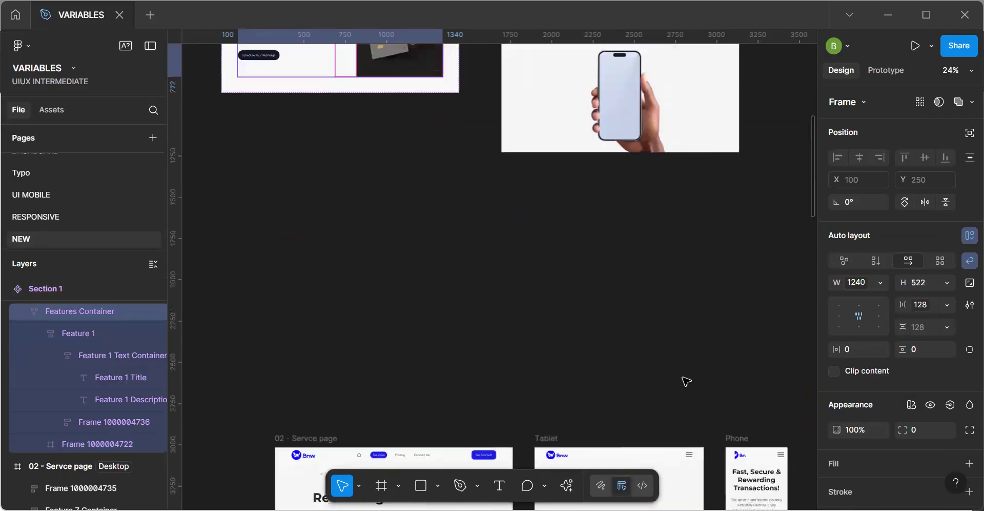
Check which variable is bound to the height of the Section 1 image frame, then deselect the frame.
scroll(685, 381, up, 7)
click(388, 329)
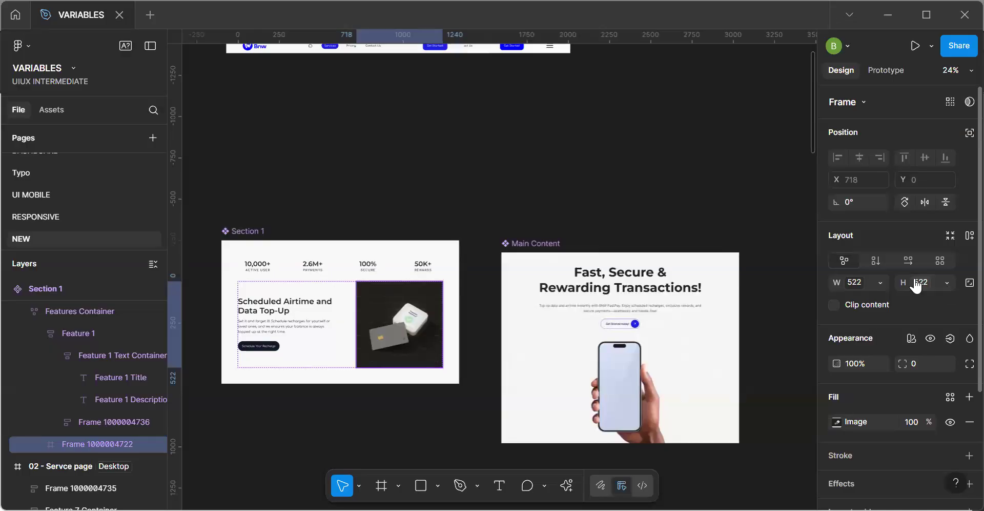
click(916, 286)
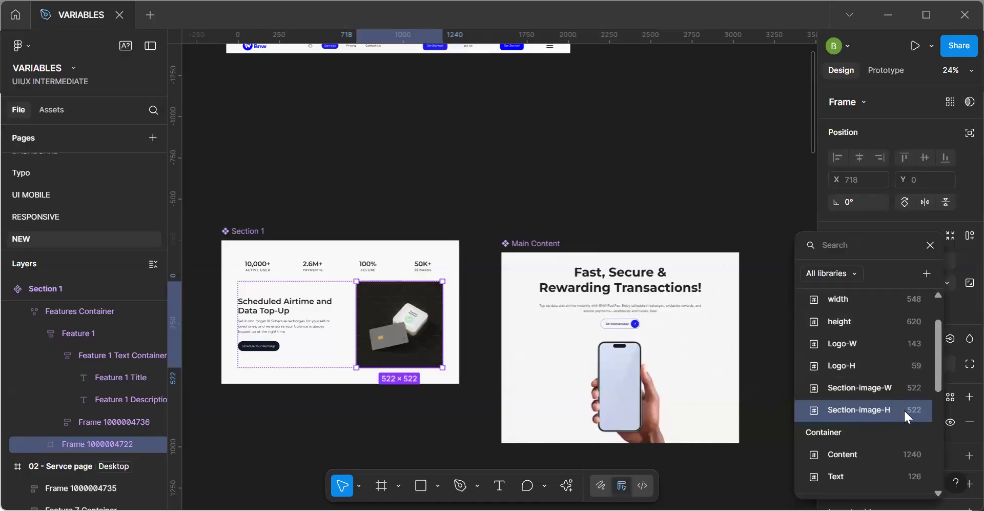
click(579, 229)
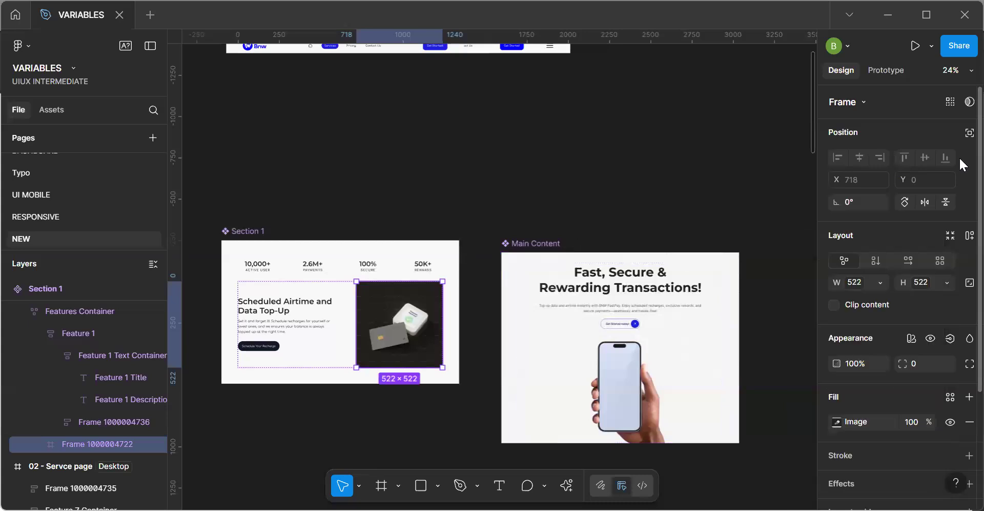
click(719, 152)
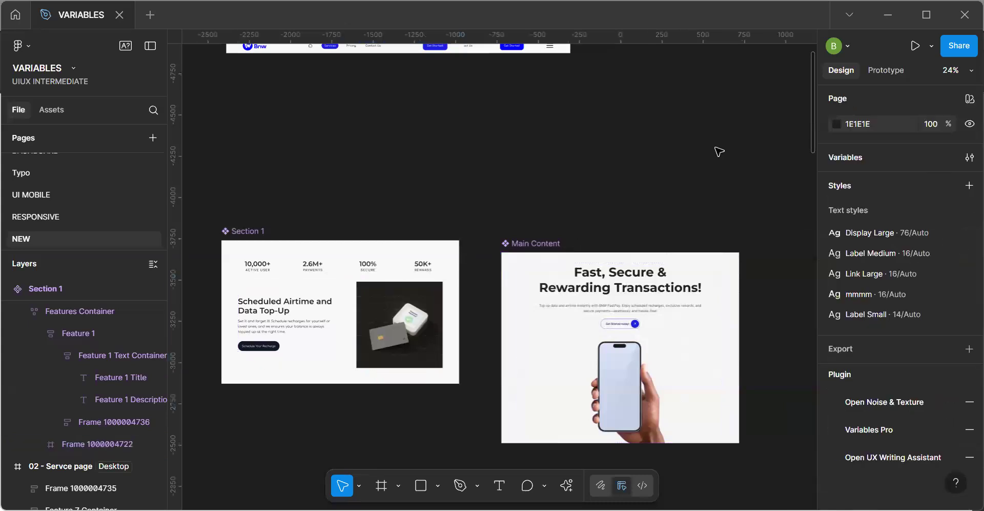
Review the Tablet values of the Image group variables, close the collection and return to the page frames.
click(964, 160)
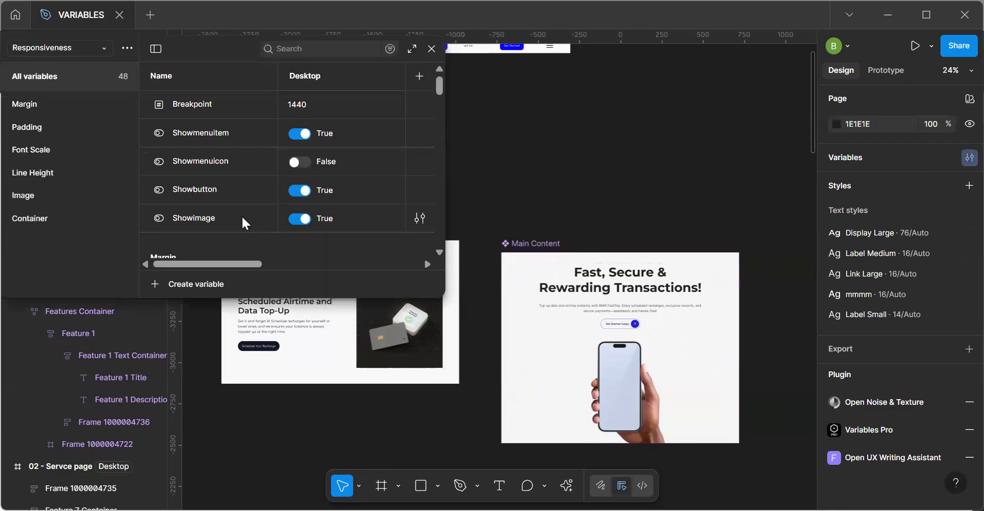
click(35, 195)
mouse_move(229, 262)
mouse_down()
mouse_move(261, 263)
mouse_move(205, 266)
mouse_move(316, 263)
mouse_move(247, 263)
mouse_up()
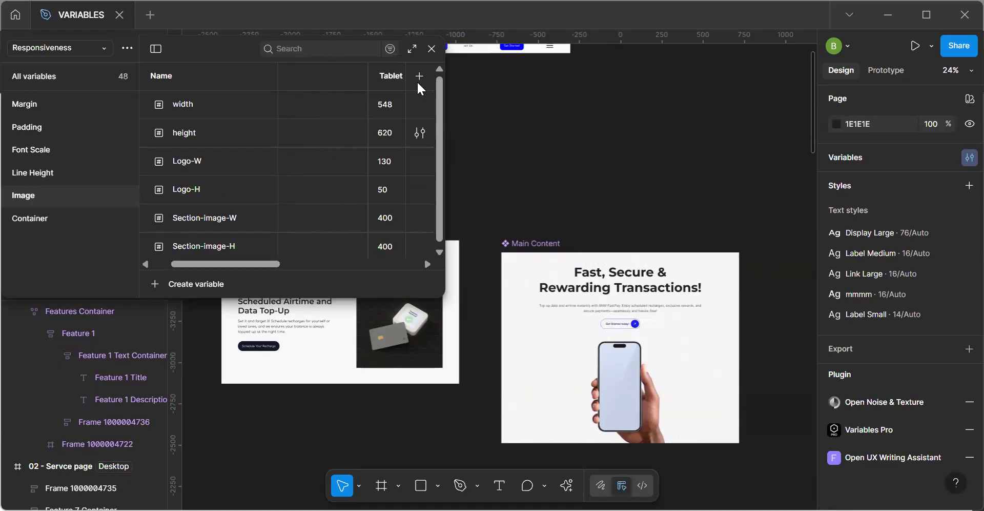
click(433, 49)
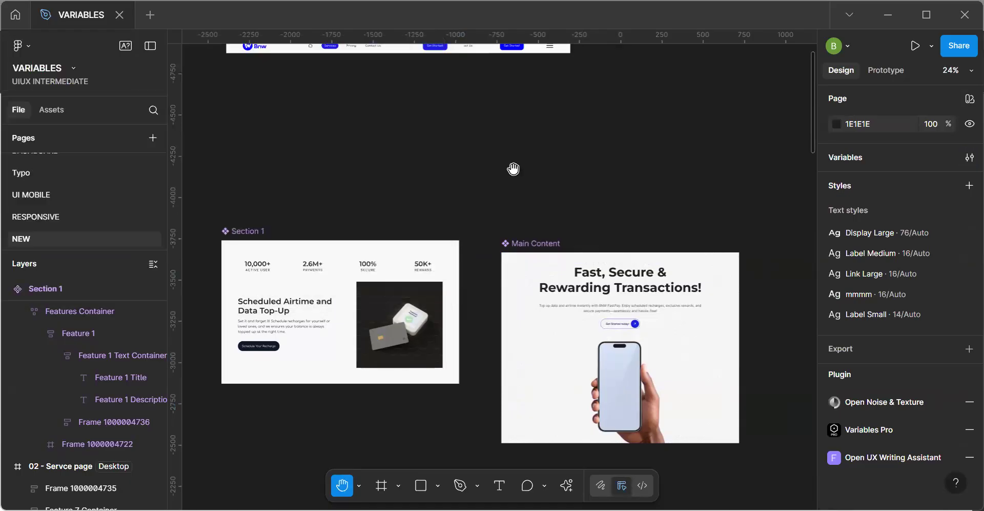
scroll(423, 247, down, 9)
scroll(424, 246, right, 2)
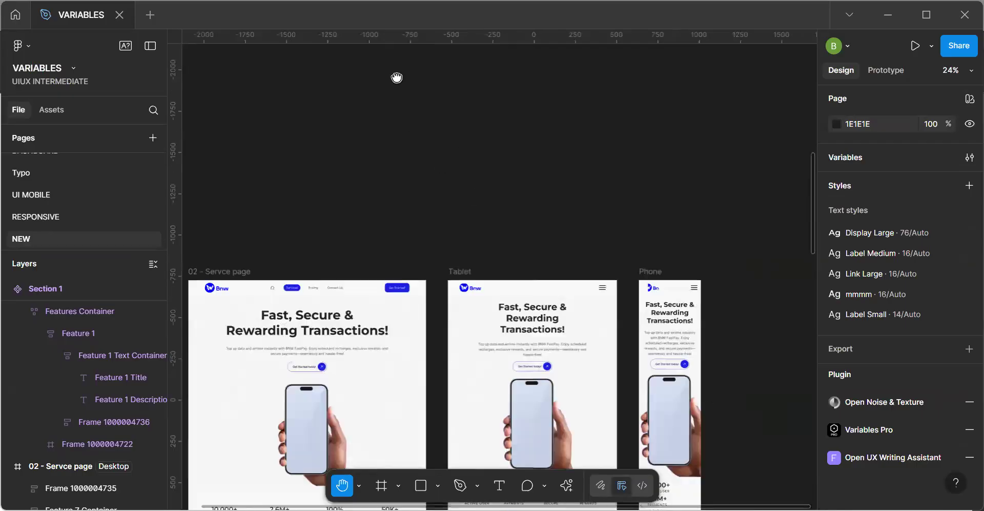
Inspect the Features Container of the Section 1 instance in the Tablet frame, then deselect it.
drag(450, 321, 397, 77)
drag(526, 339, 567, 318)
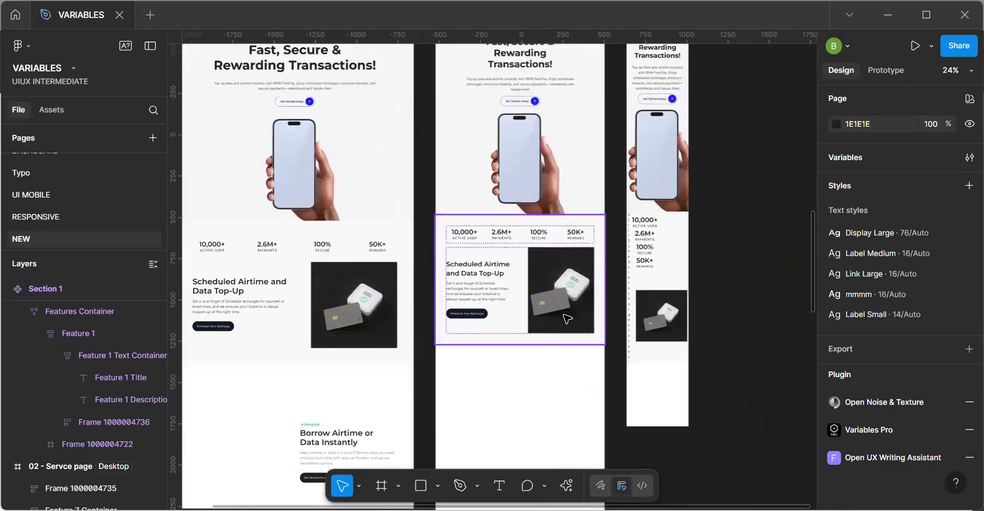
scroll(567, 318, up, 3)
click(534, 313)
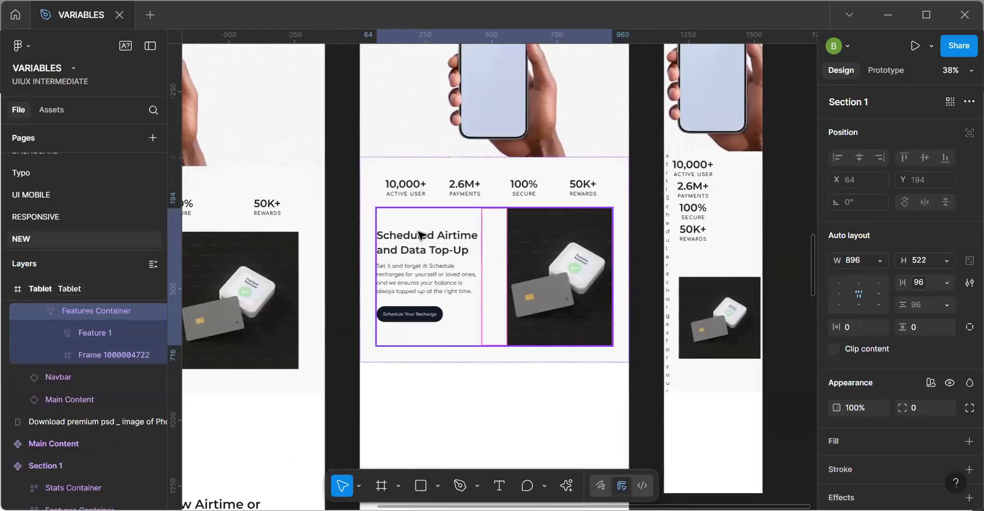
scroll(420, 235, down, 5)
click(335, 77)
Centre the auto layout alignment of the Feature 1 frame in the Section 1 main component.
key(space)
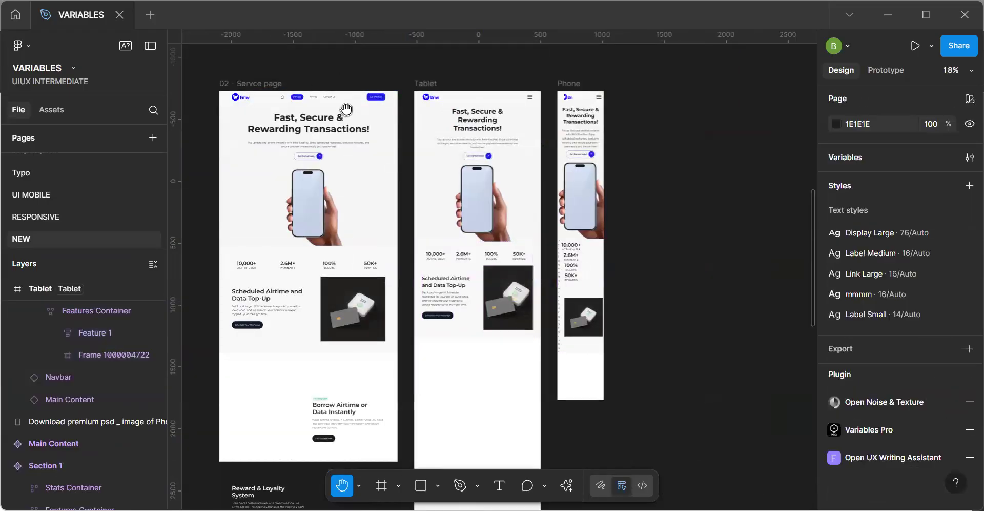
drag(346, 109, 507, 287)
drag(458, 255, 529, 391)
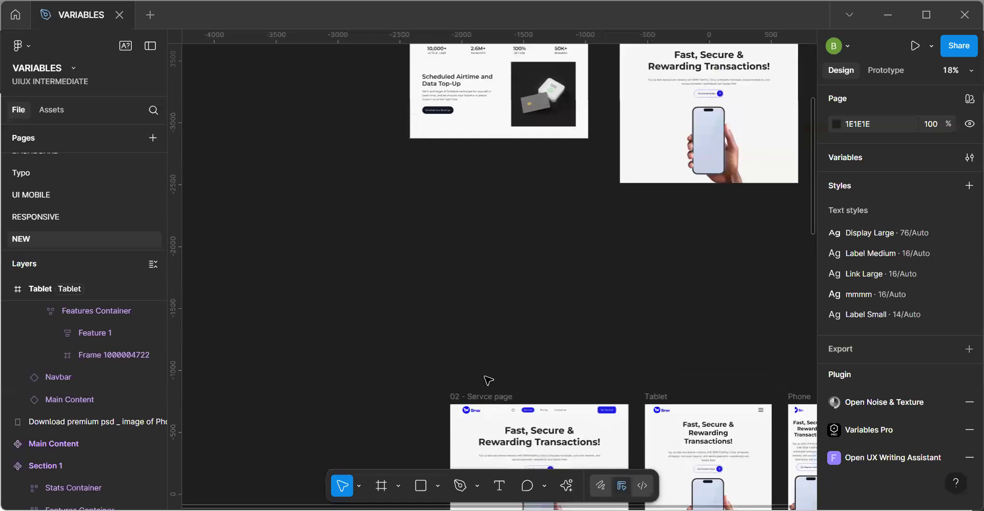
click(447, 126)
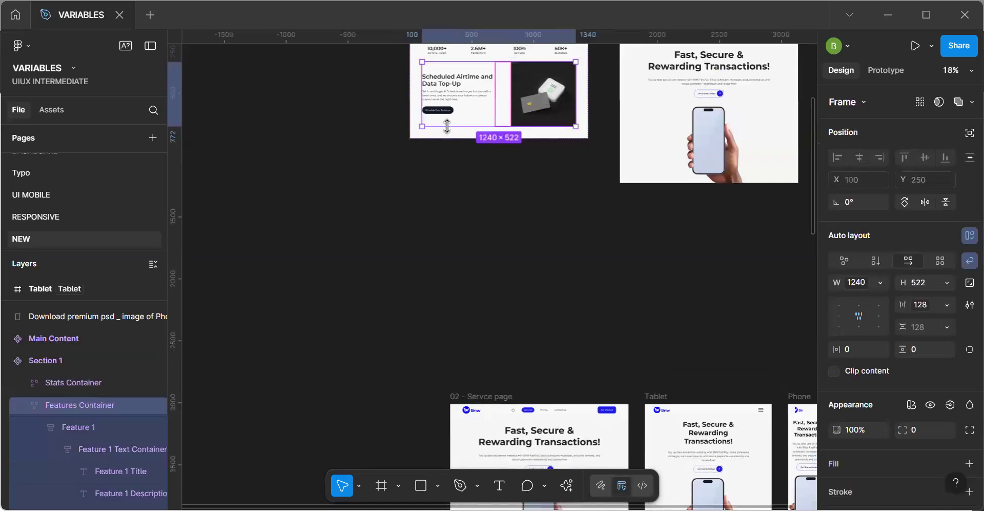
click(467, 106)
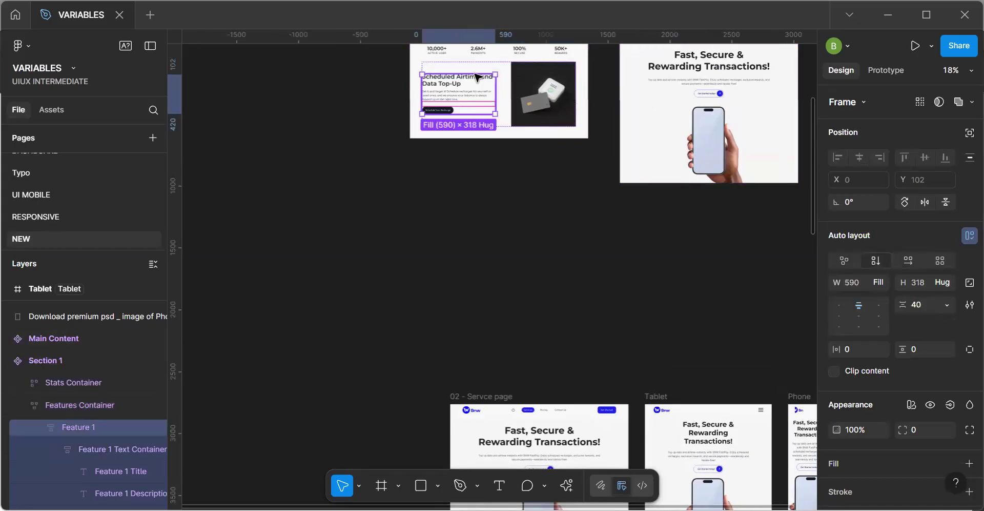
key(Escape)
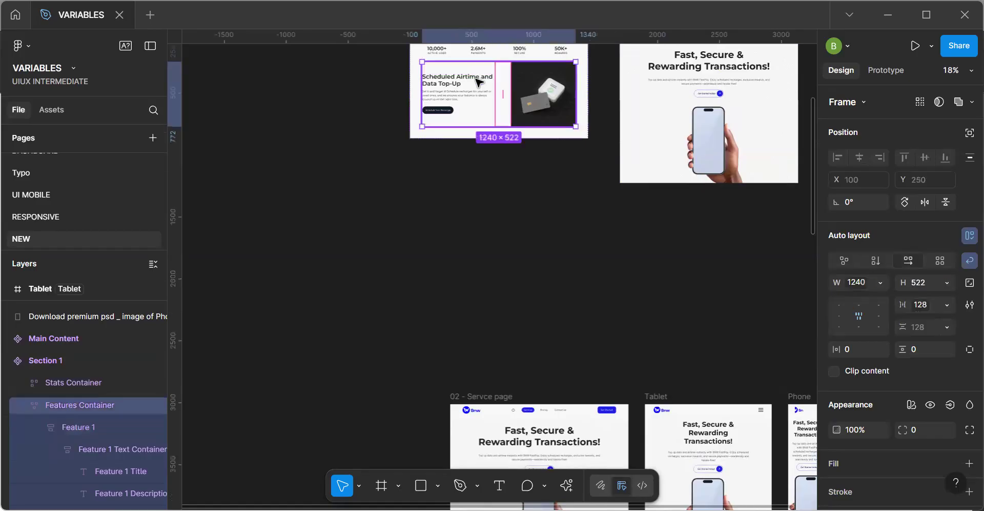
click(478, 94)
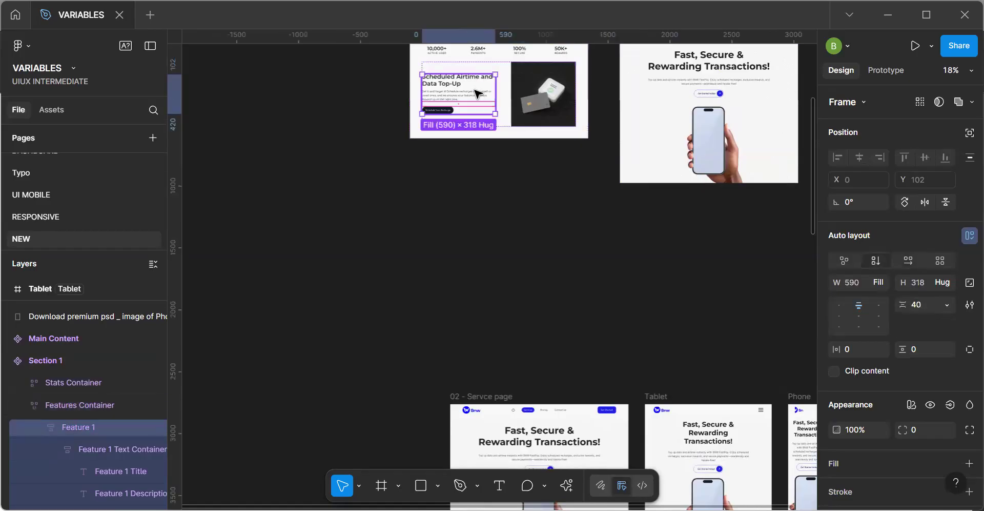
click(862, 312)
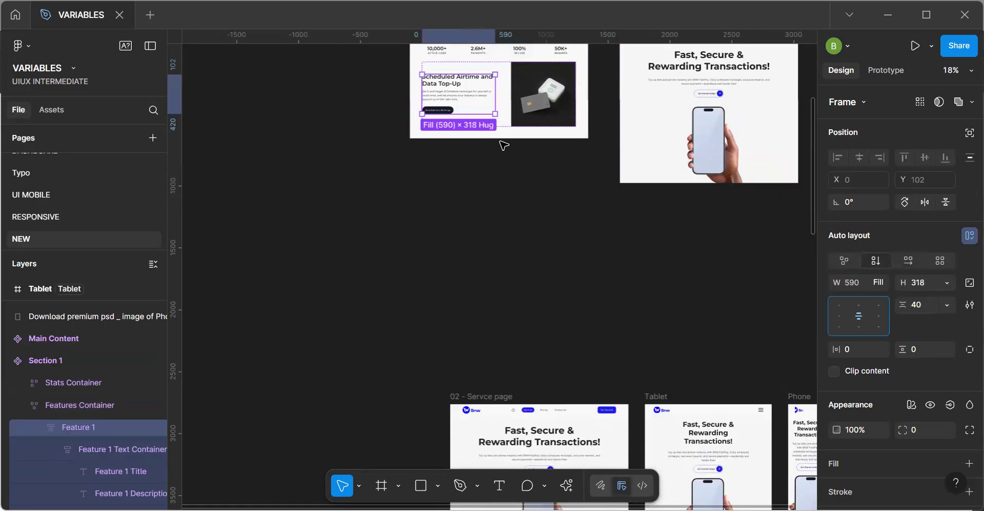
Set the Feature 1 frame in the Section 1 main component to a fixed height of 318 and deselect it.
key(alt)
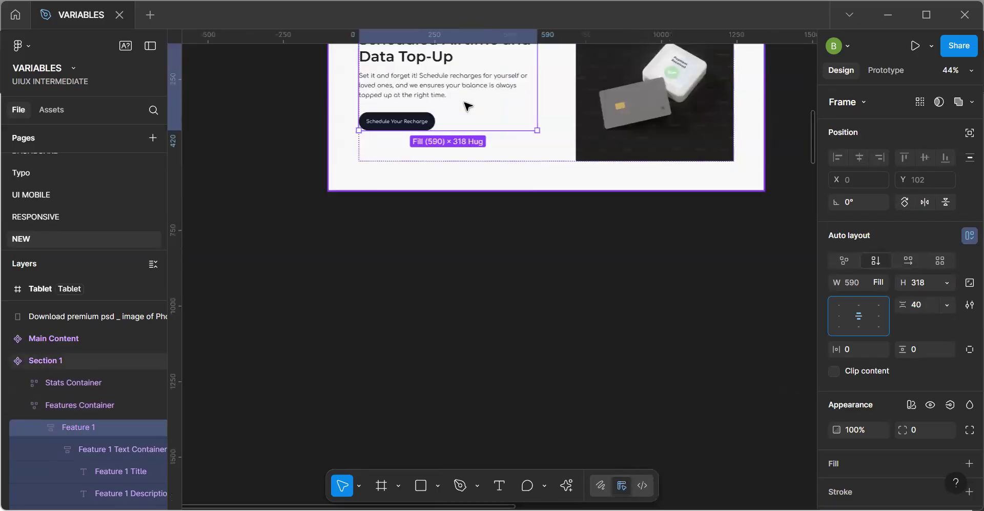
scroll(468, 106, up, 5)
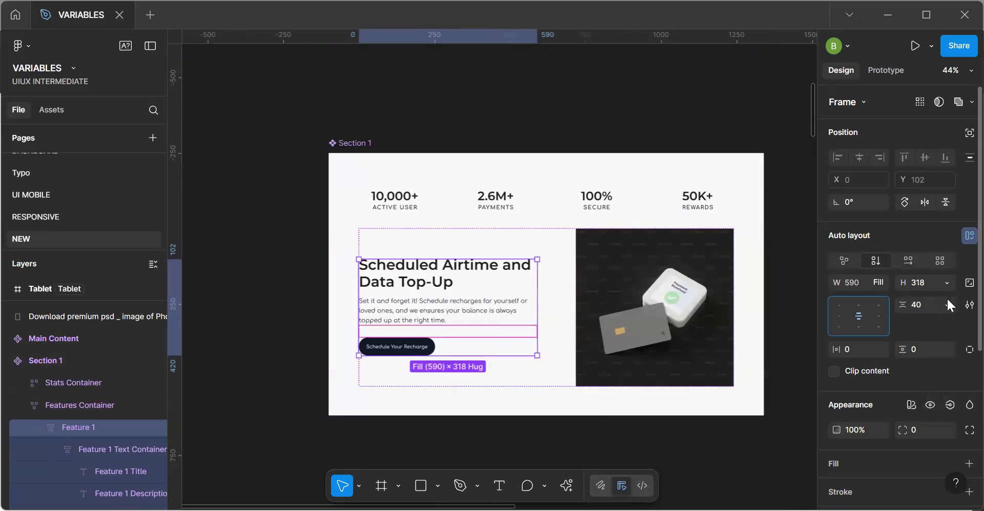
click(946, 282)
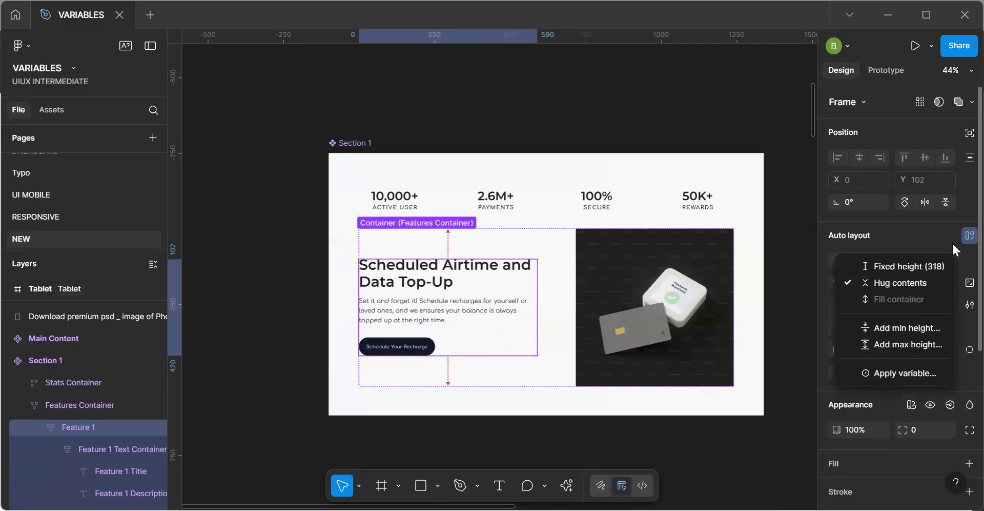
click(933, 262)
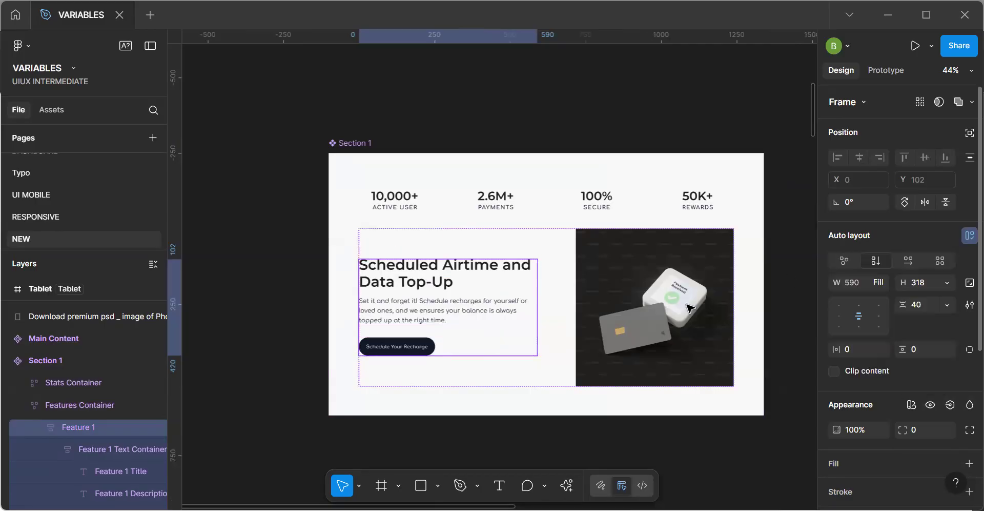
click(647, 437)
Review the Section 1 instances in the page frames and select the image frame in the Phone instance.
scroll(648, 437, down, 5)
key(h)
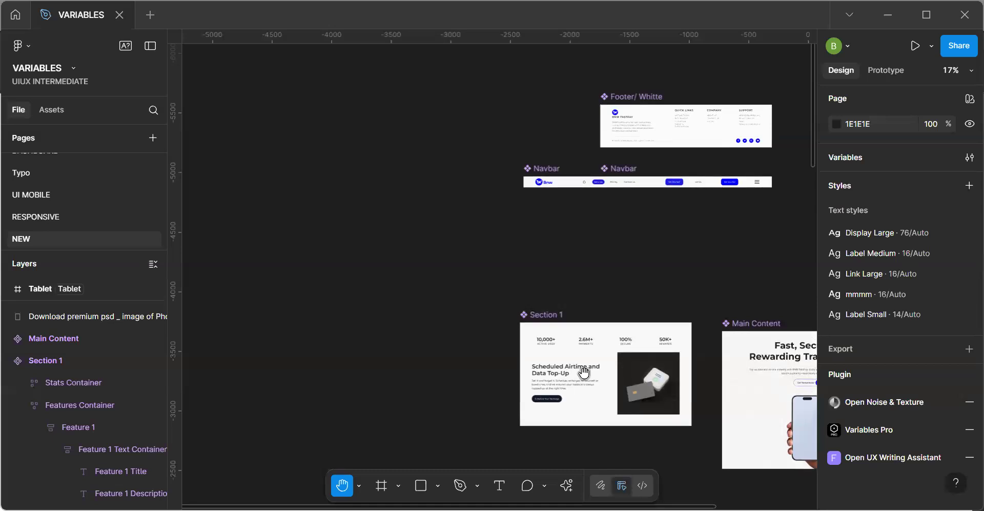
drag(589, 323, 424, 212)
drag(523, 279, 431, 160)
scroll(440, 159, down, 2)
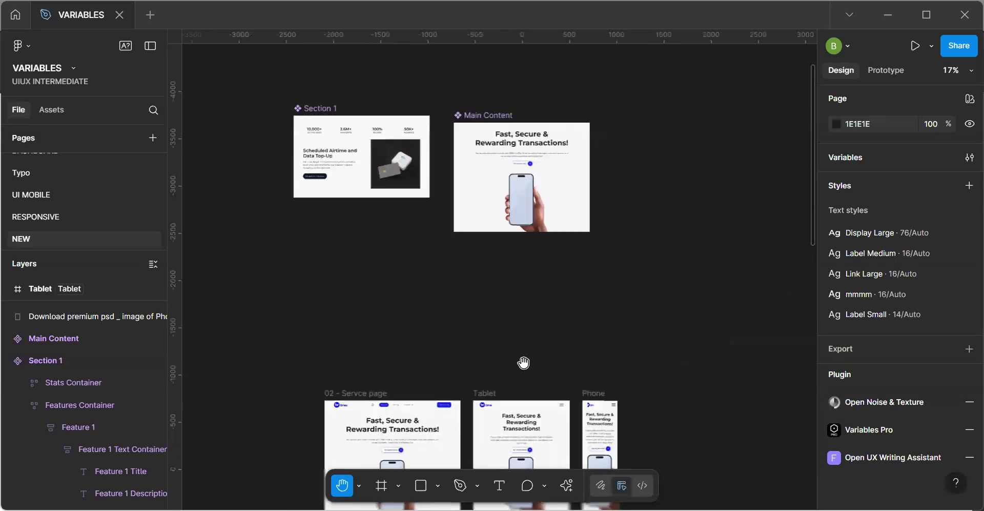
drag(470, 255, 417, 112)
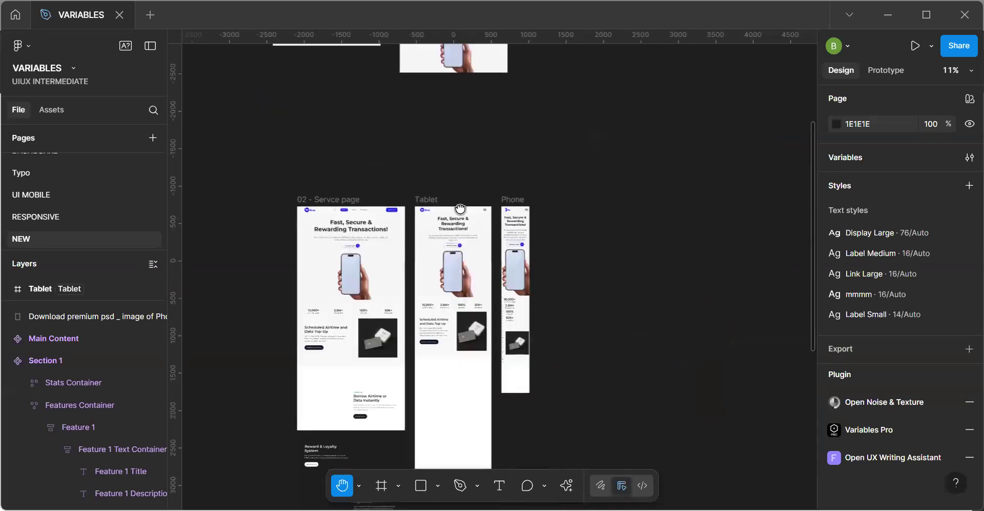
scroll(524, 348, up, 5)
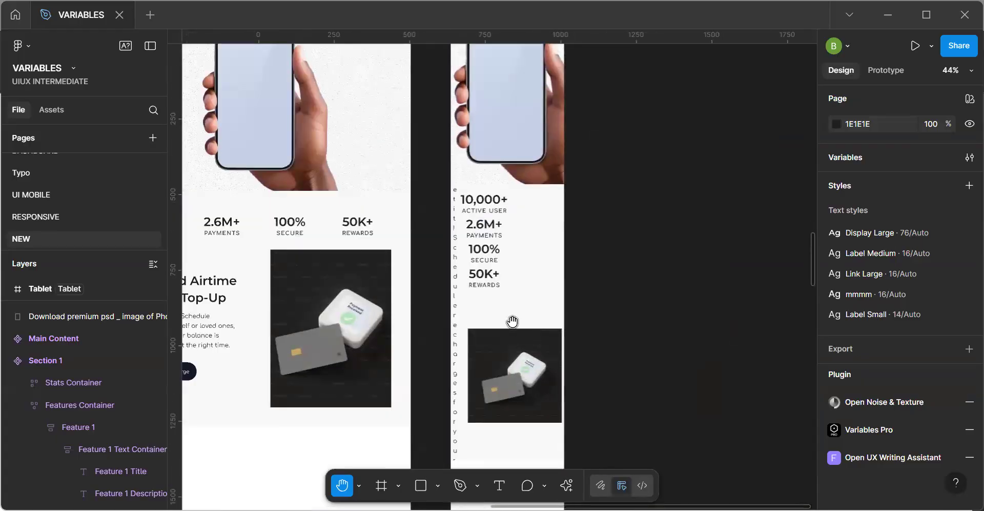
key(v)
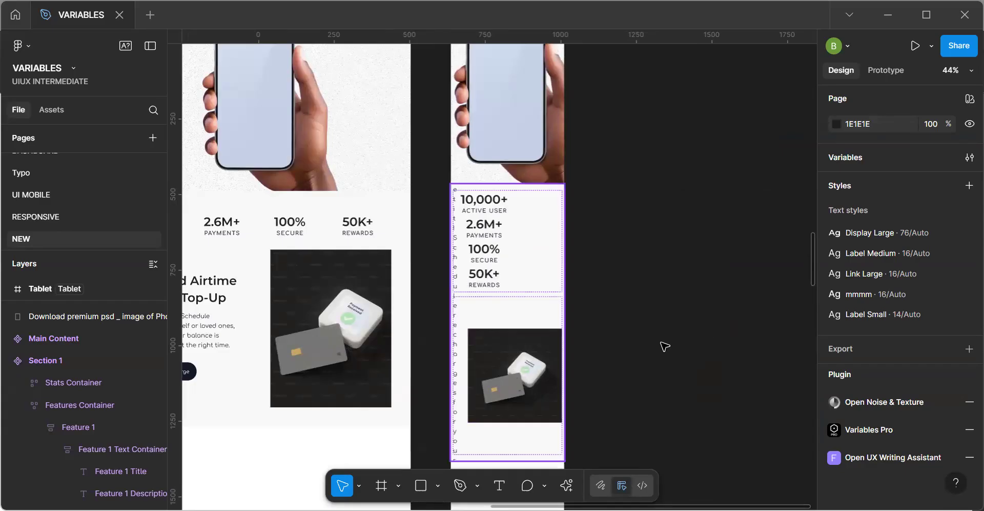
click(539, 383)
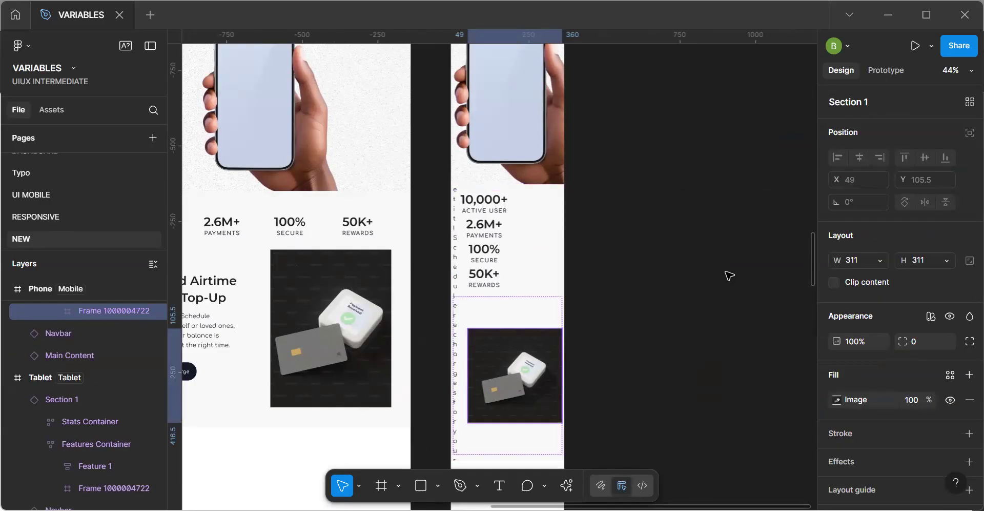
Compare the page frames with the Section 1 main component.
key(h)
scroll(585, 122, down, 4)
drag(472, 153, 528, 281)
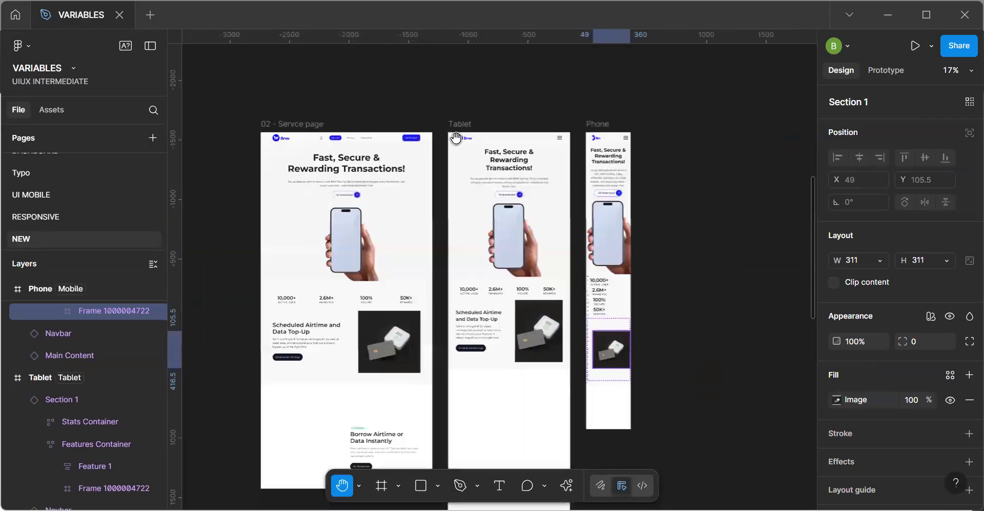
drag(455, 138, 493, 365)
scroll(493, 365, up, 5)
scroll(493, 366, left, 2)
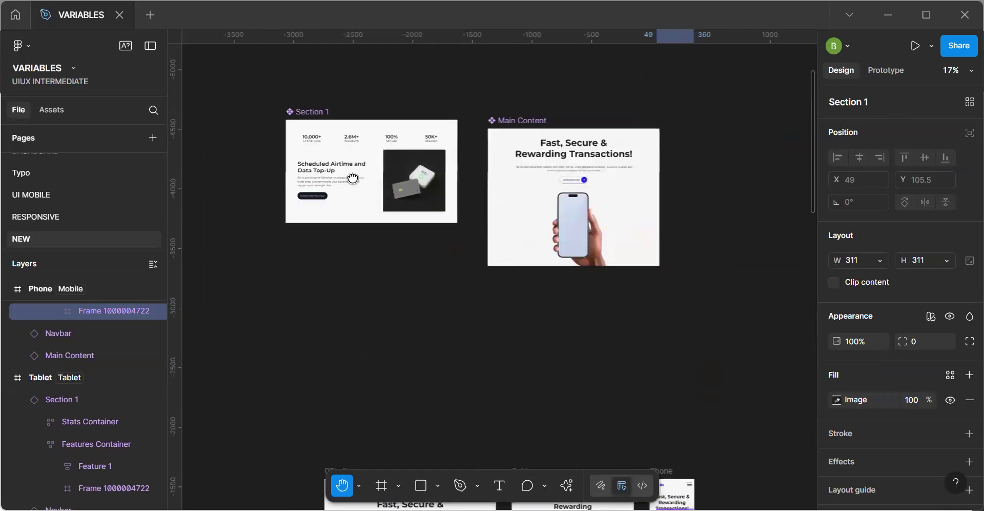
scroll(384, 209, down, 3)
scroll(385, 208, right, 3)
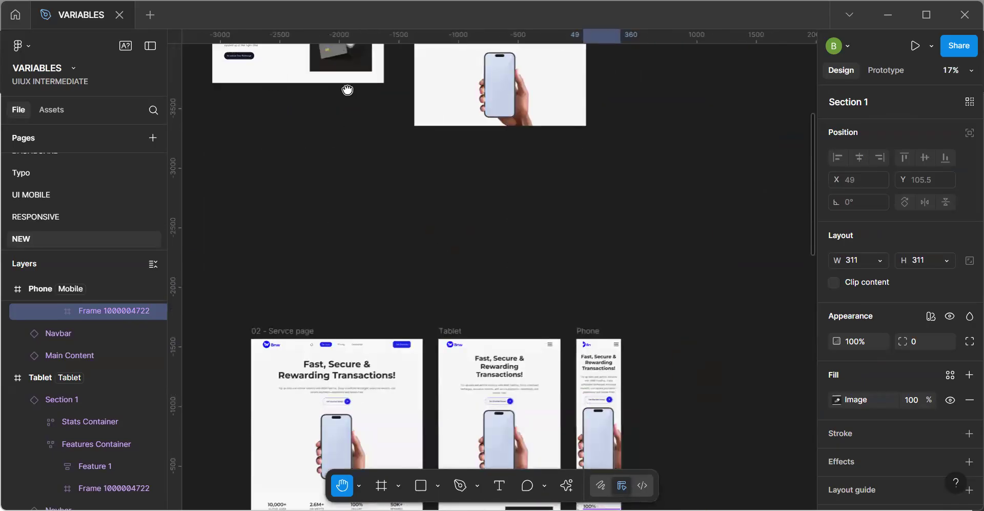
scroll(348, 88, down, 2)
scroll(349, 99, up, 5)
scroll(350, 98, left, 1)
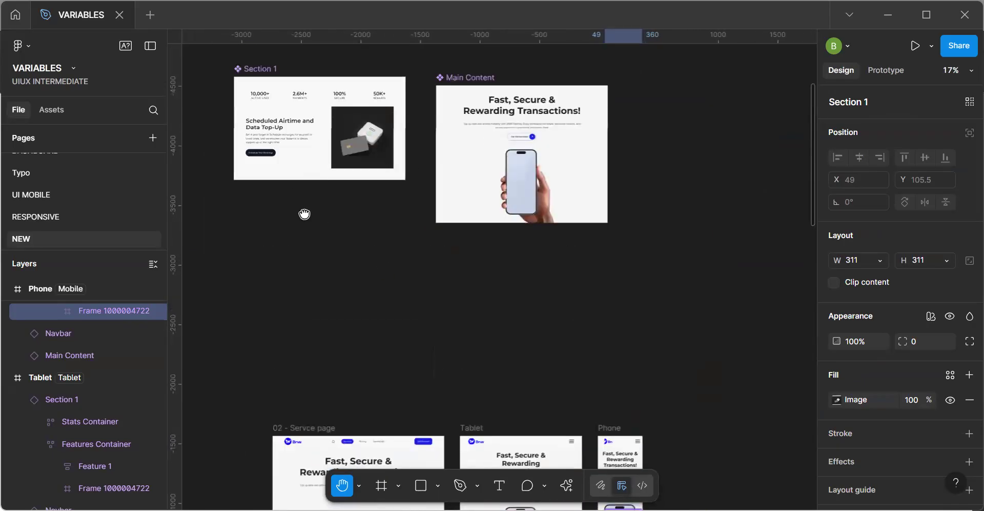
Examine the sizing of the Features Container, Feature 1 and its text container in the Section 1 main component, then deselect.
key(v)
click(312, 220)
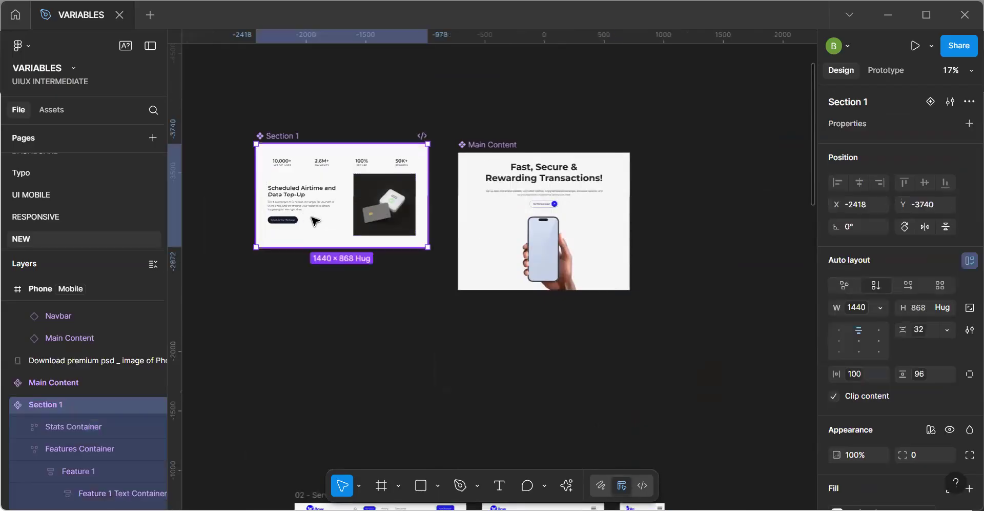
click(313, 221)
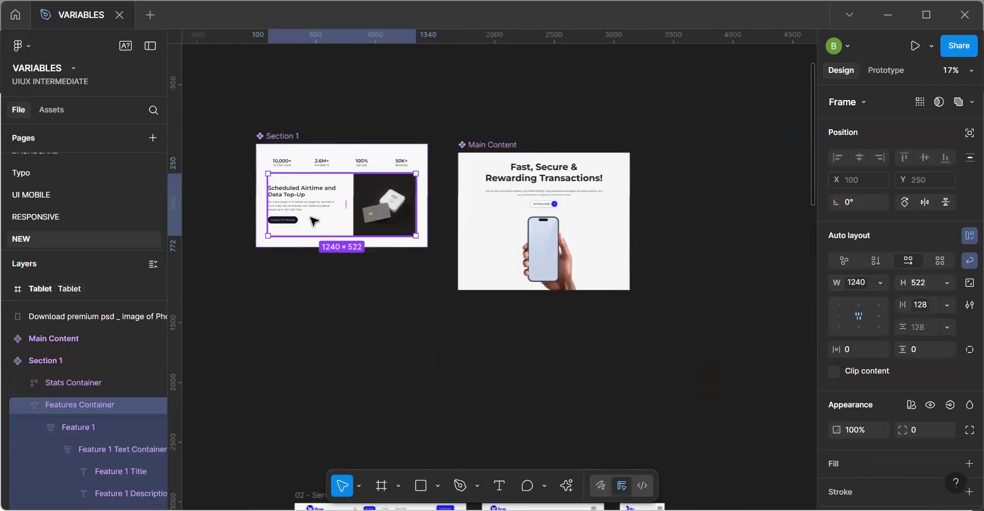
click(313, 221)
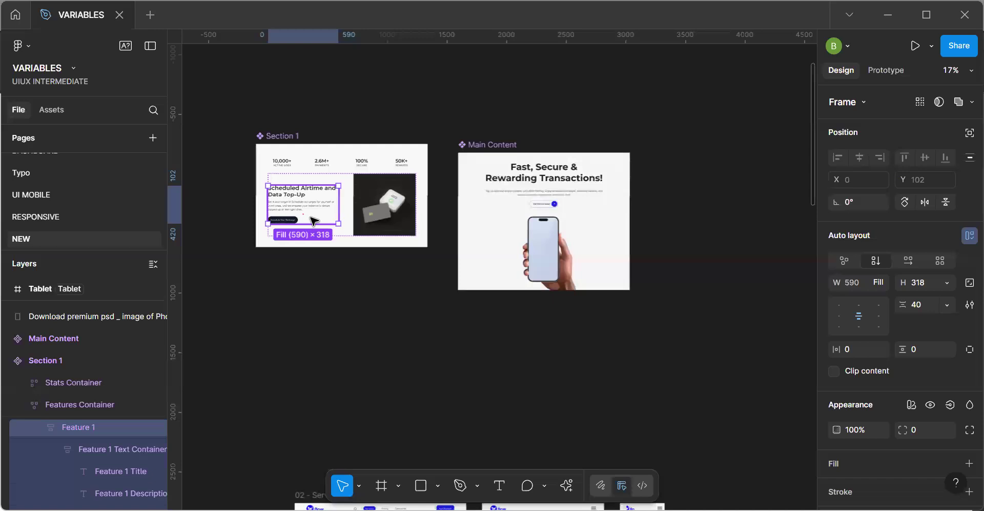
scroll(313, 221, up, 2)
click(351, 235)
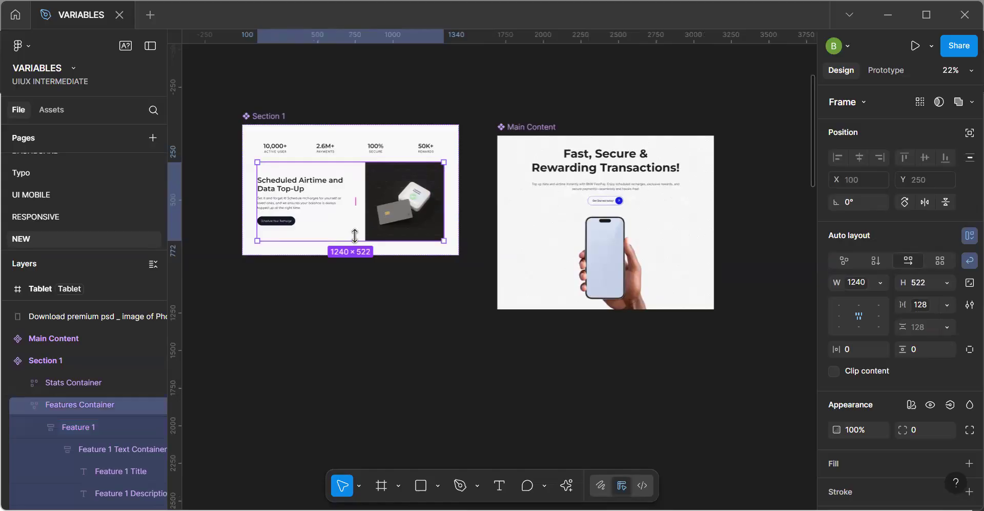
click(314, 199)
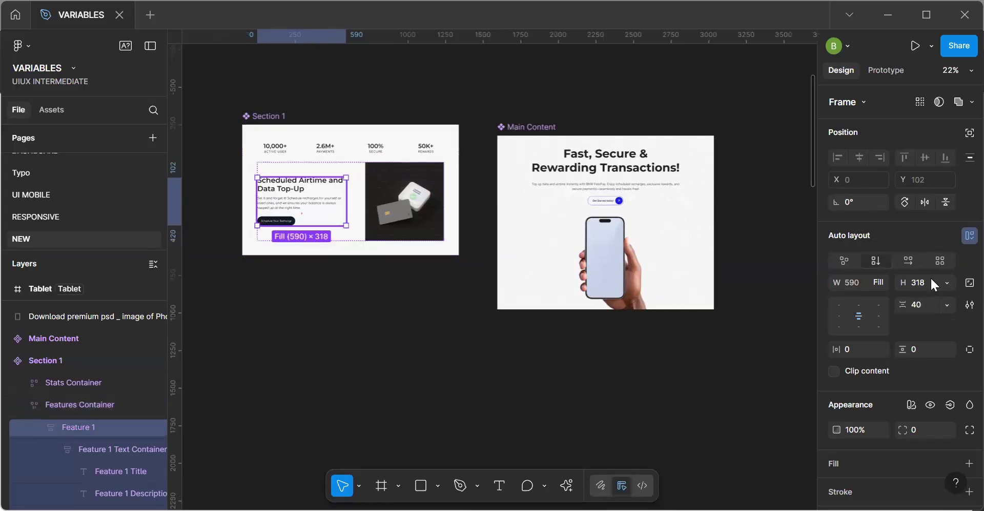
click(303, 205)
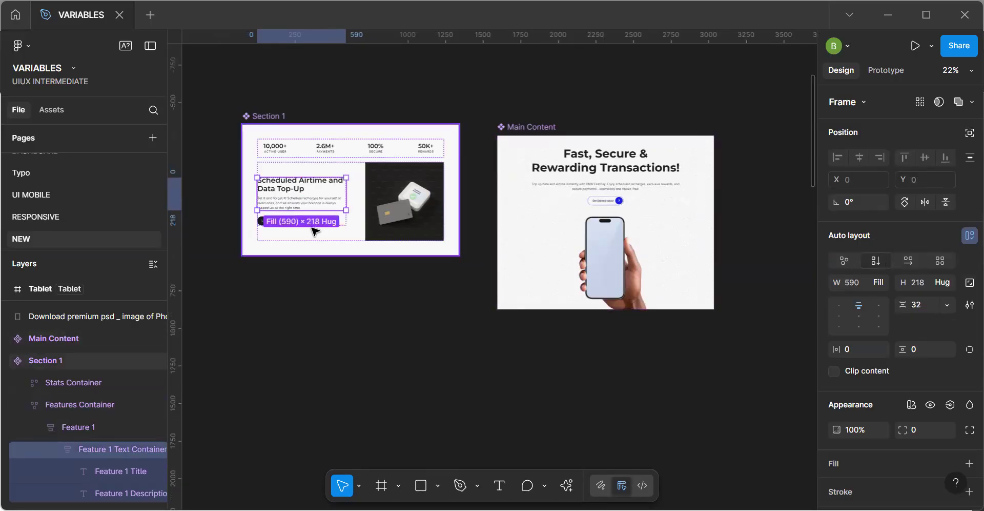
scroll(314, 232, up, 2)
click(347, 255)
click(332, 205)
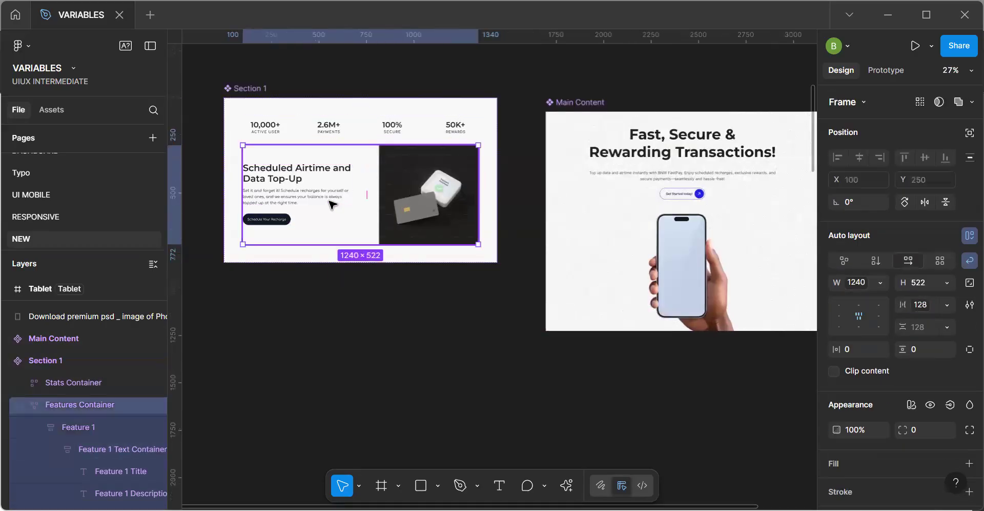
click(333, 205)
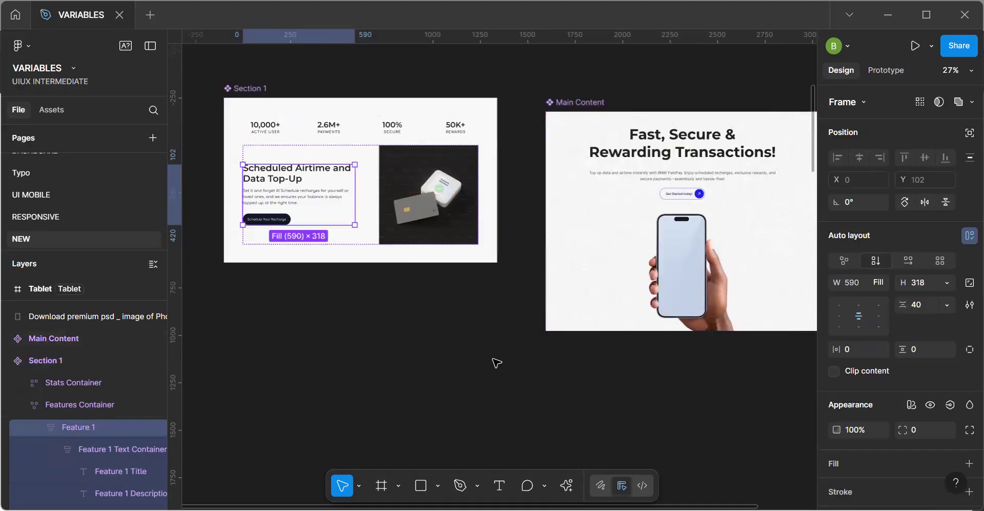
click(597, 385)
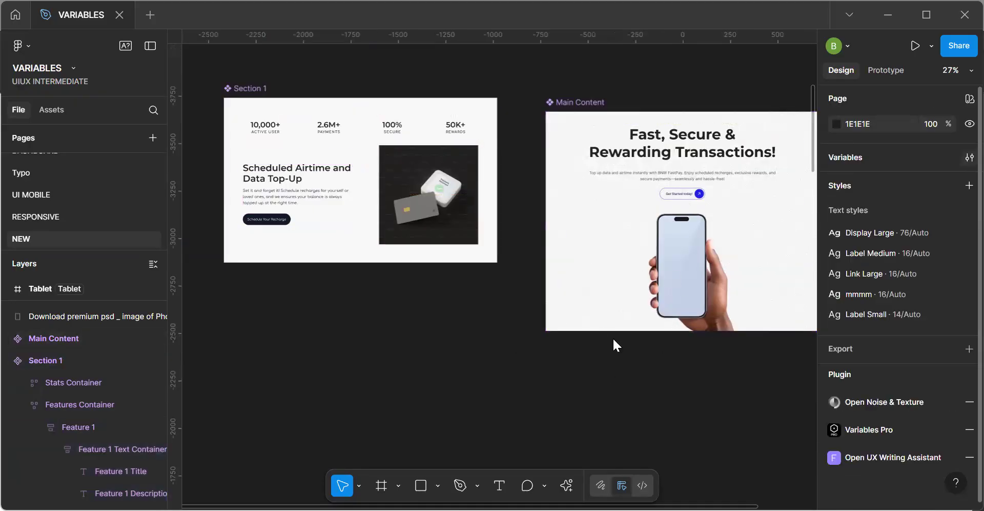
Open the Responsiveness variable collection and view its Padding and Container groups.
drag(204, 50, 844, 211)
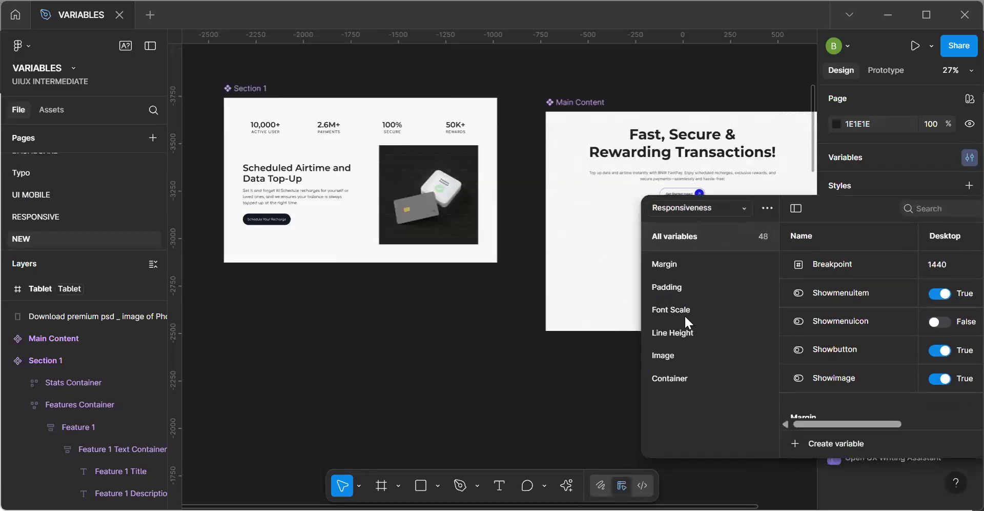
click(675, 288)
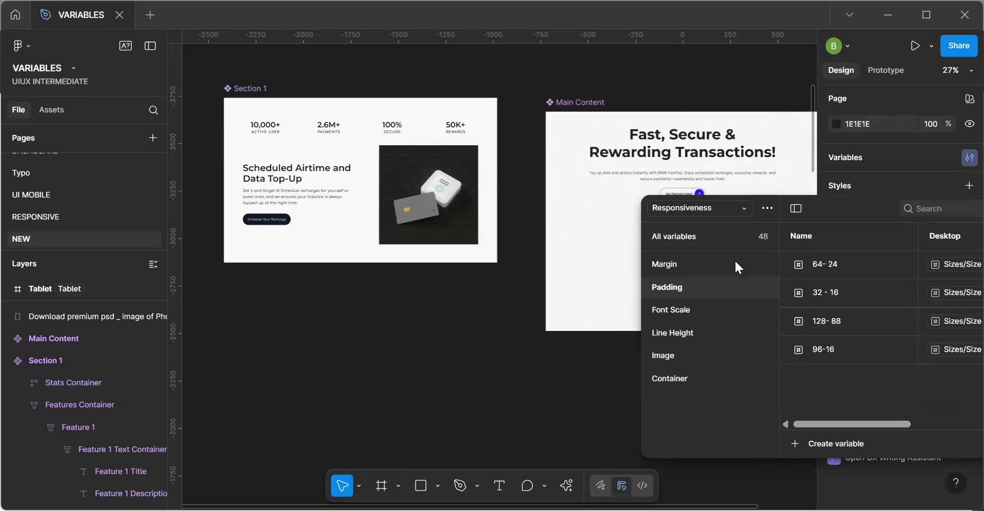
click(676, 389)
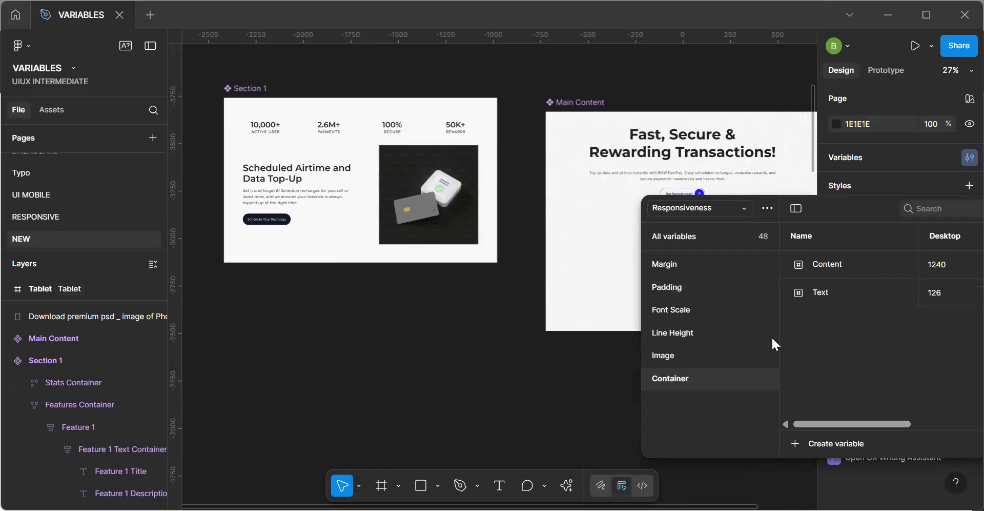
Select the Feature 1 frame in the Section 1 main component and move the variables window clear of its sizing properties.
drag(805, 196, 778, 178)
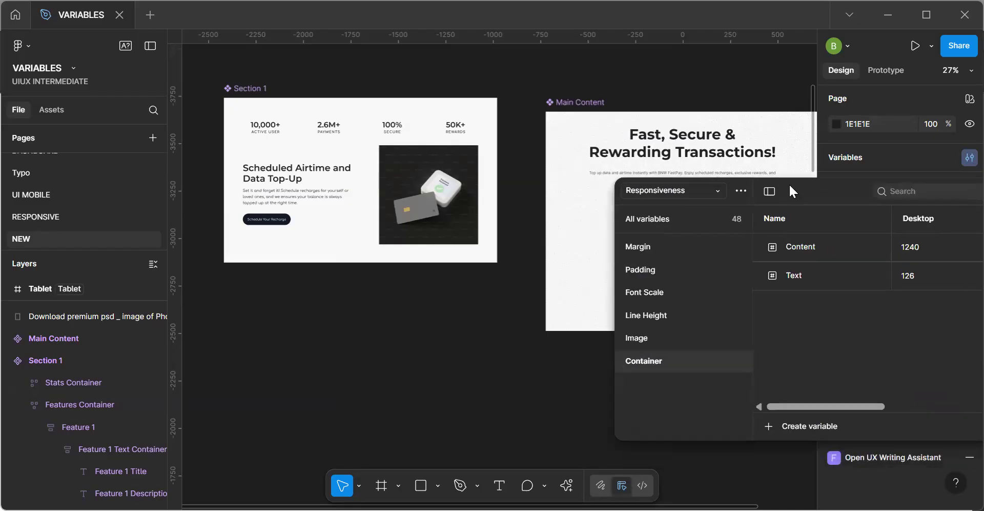
click(315, 188)
double_click(316, 187)
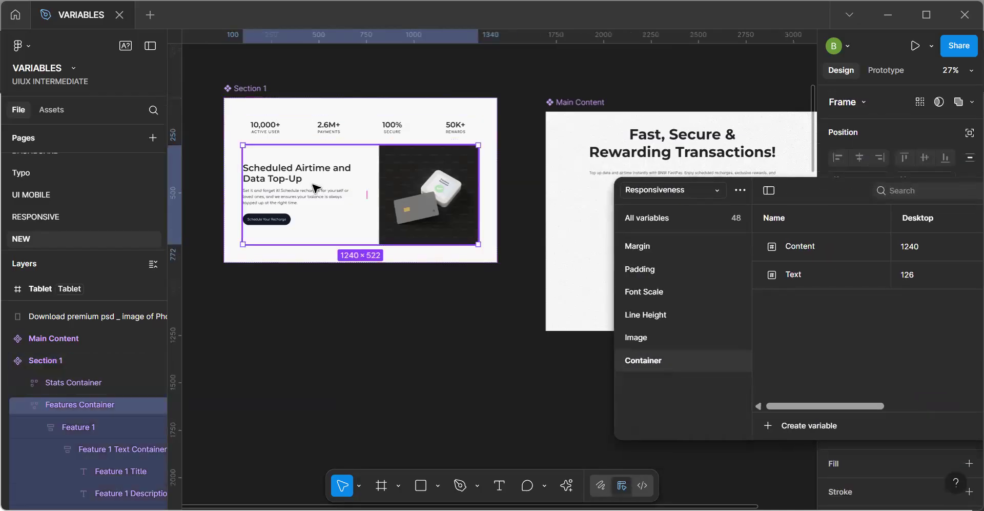
double_click(318, 187)
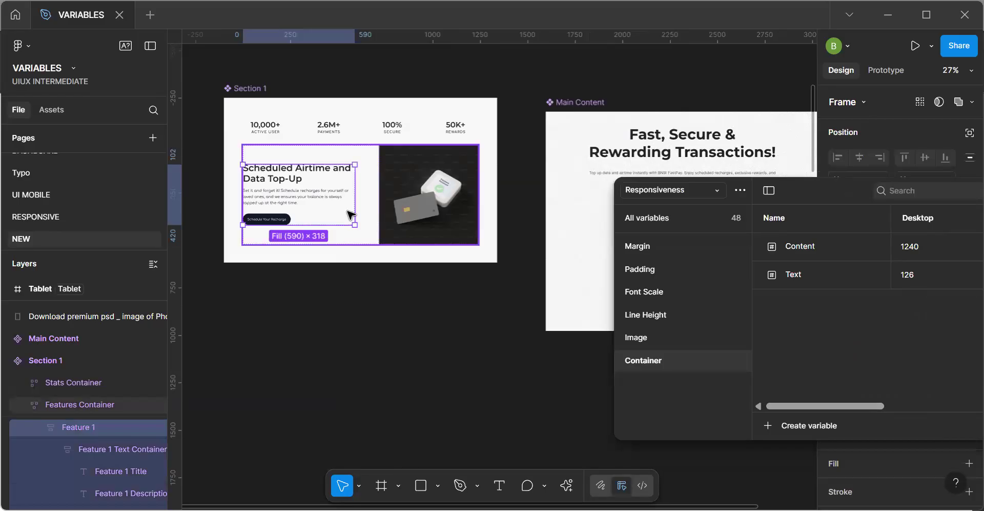
drag(820, 192, 425, 288)
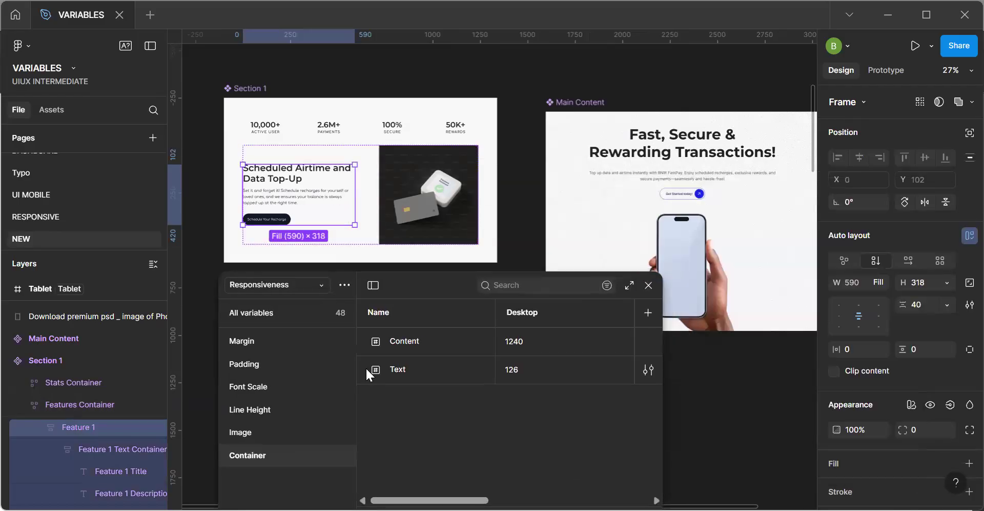
Duplicate the Text variable in the Container group and name the copy Left-container.
click(389, 370)
key(ctrl+d)
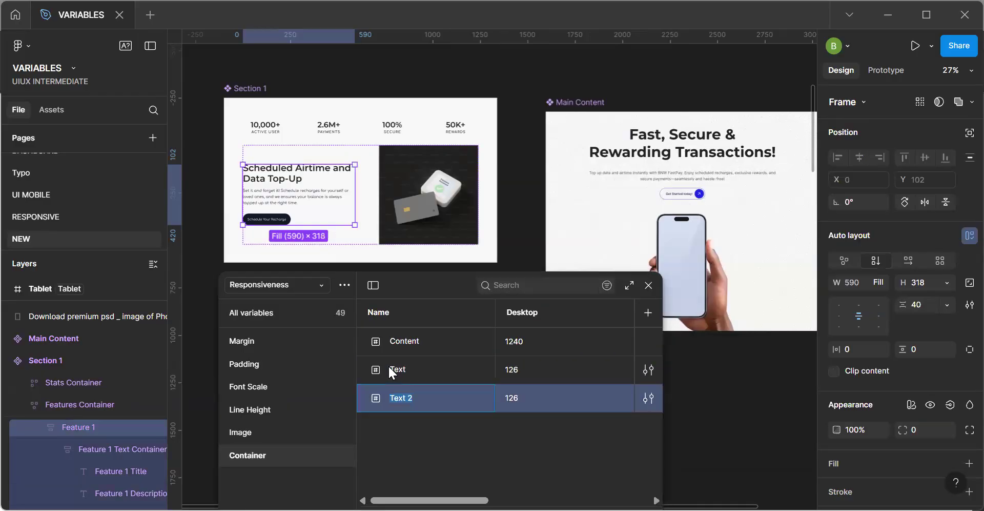
text(lEFT)
key(BackSpace)
key(BackSpace)
key(BackSpace)
key(BackSpace)
text(Left-container#)
key(BackSpace)
key(Return)
Set the Left-container variable's Desktop value to 590.
double_click(518, 401)
text(590)
key(Return)
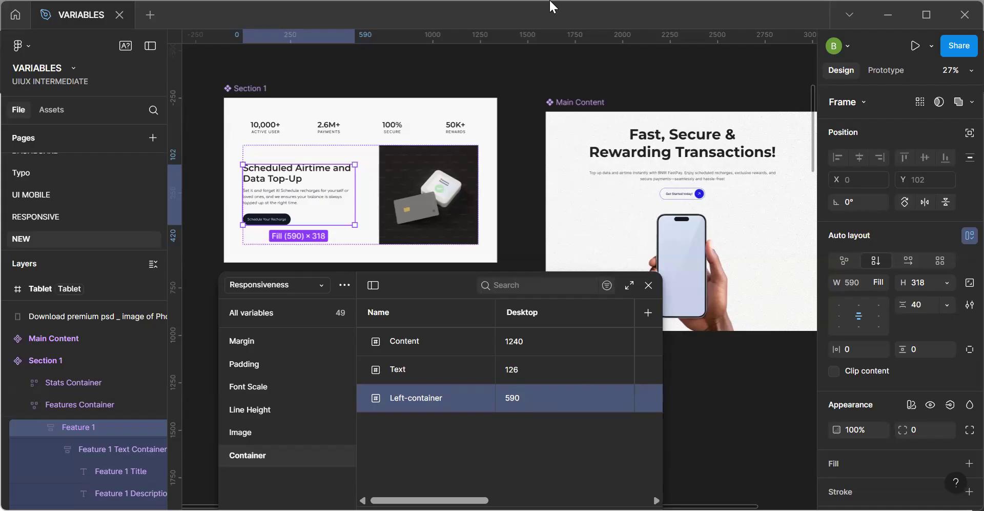
Open the Left-container variable's Tablet value for editing.
scroll(512, 369, right, 3)
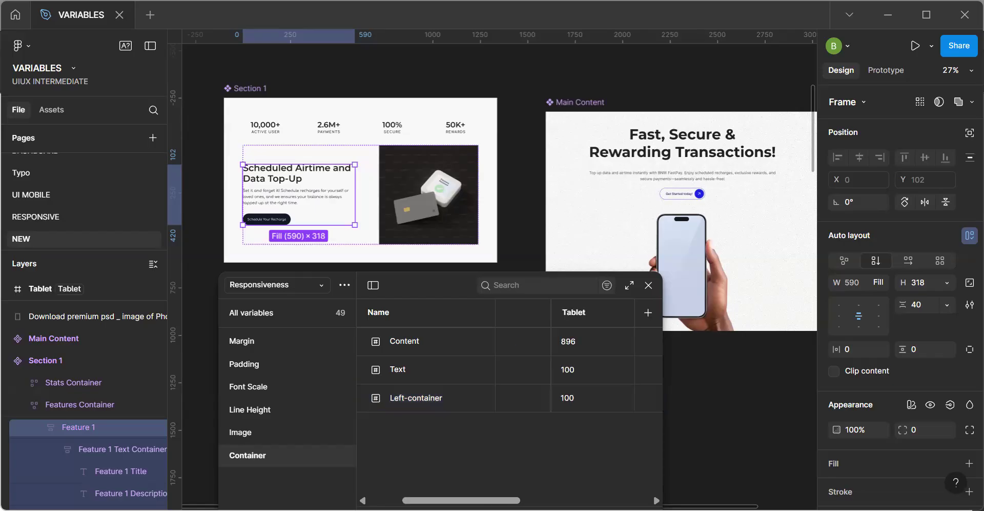
click(577, 399)
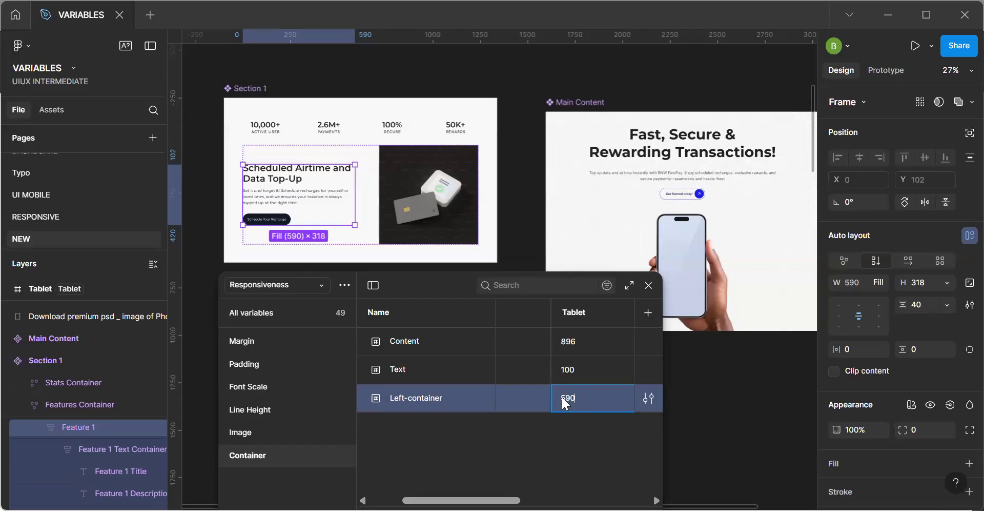
Set the Left-container variable's Mobile value with a subtraction from 375, and close the variables window.
scroll(510, 369, right, 3)
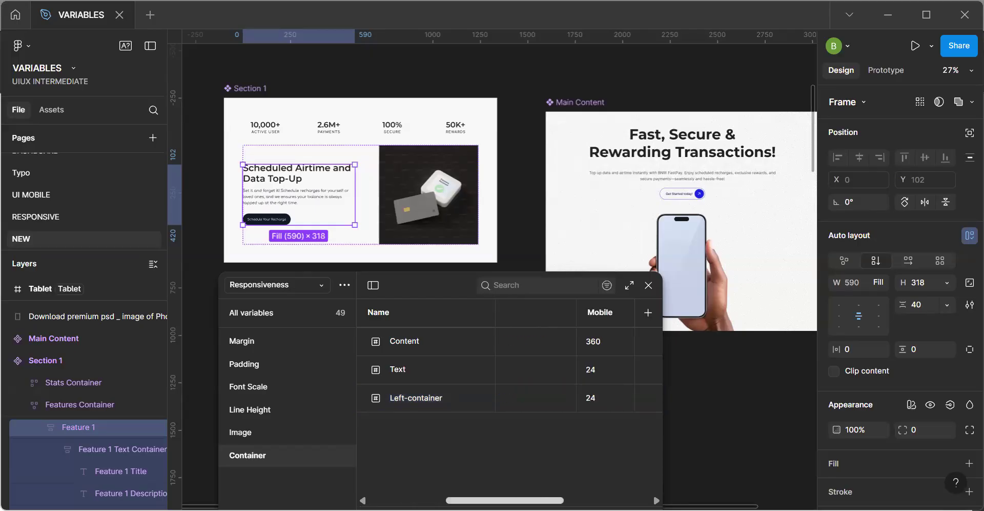
click(579, 394)
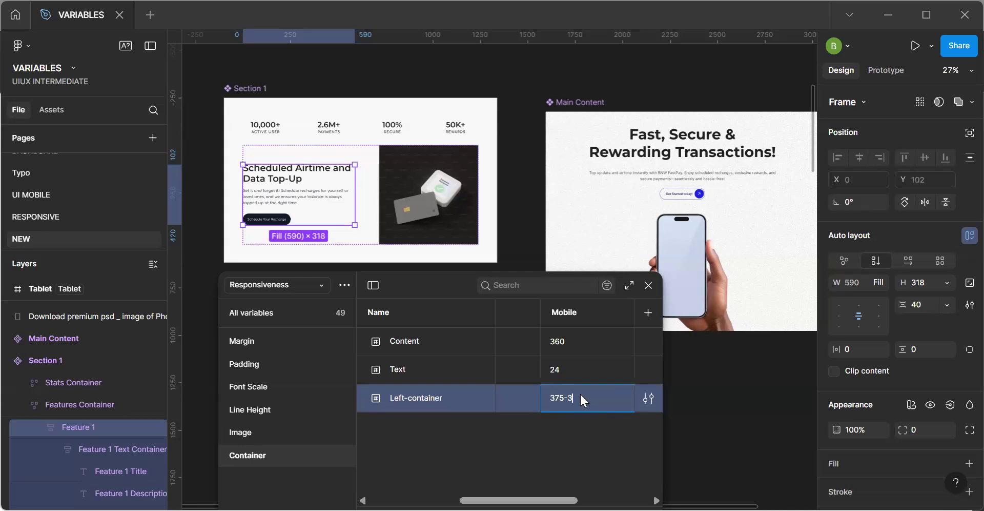
key(Return)
click(581, 395)
key(Return)
click(577, 398)
key(Return)
click(647, 285)
Try binding the width of the Feature 1 frame in Section 1 to the Left-container variable.
click(440, 279)
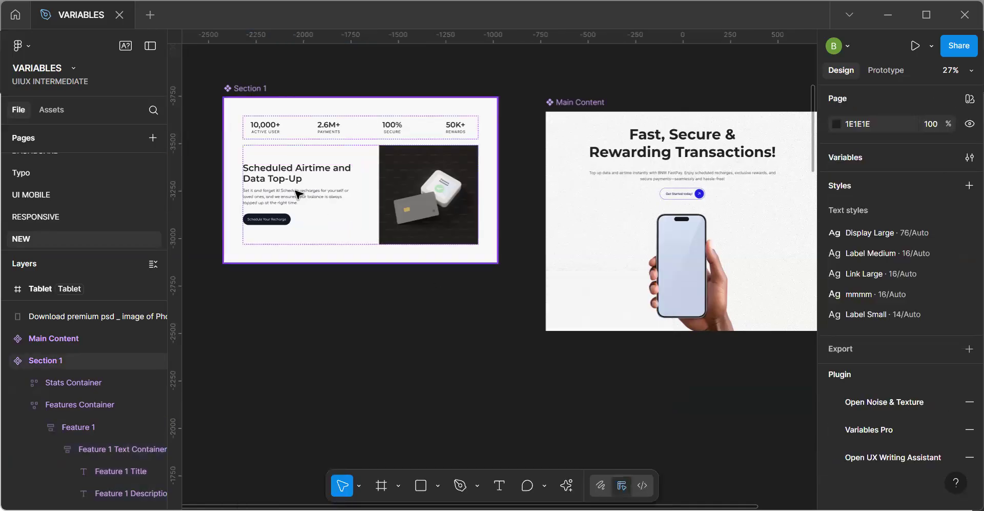
click(298, 194)
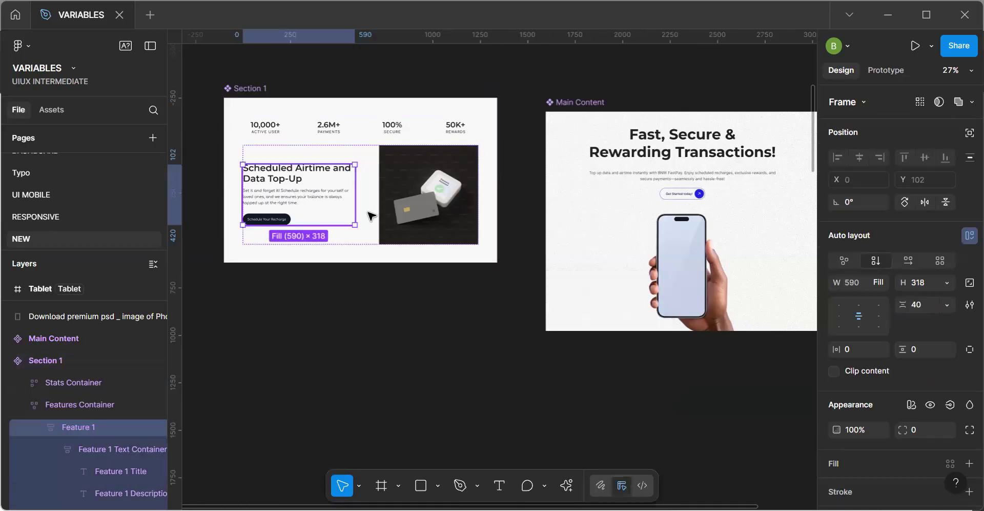
click(881, 282)
click(872, 250)
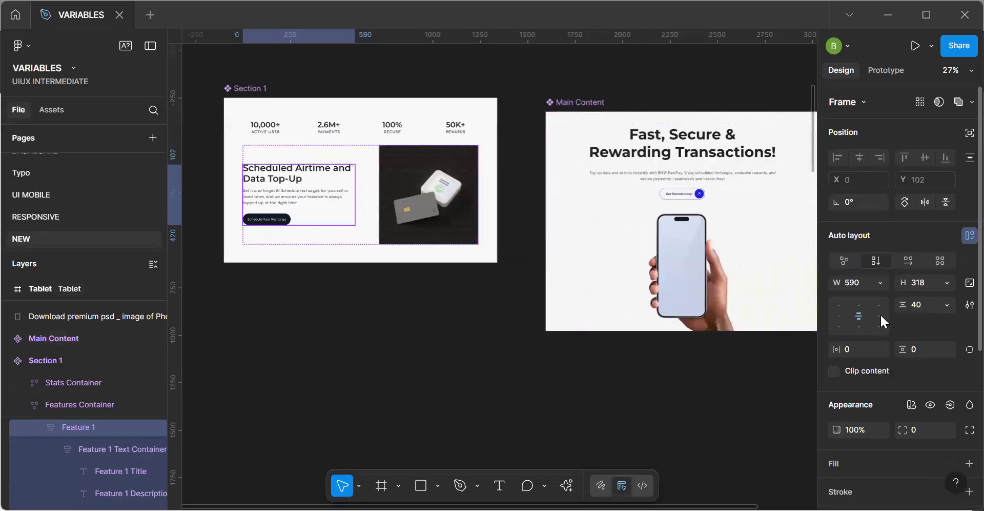
click(881, 283)
click(877, 385)
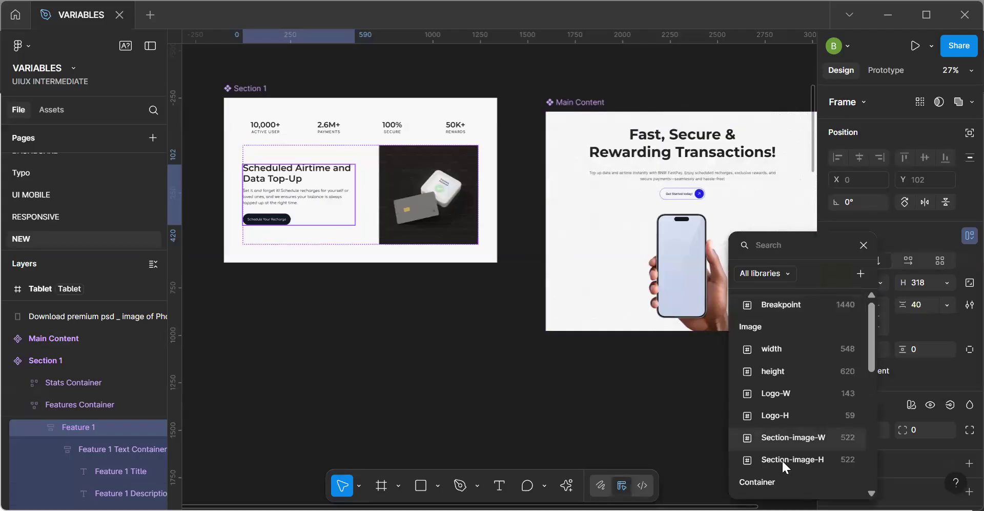
scroll(787, 448, down, 10)
scroll(786, 448, up, 10)
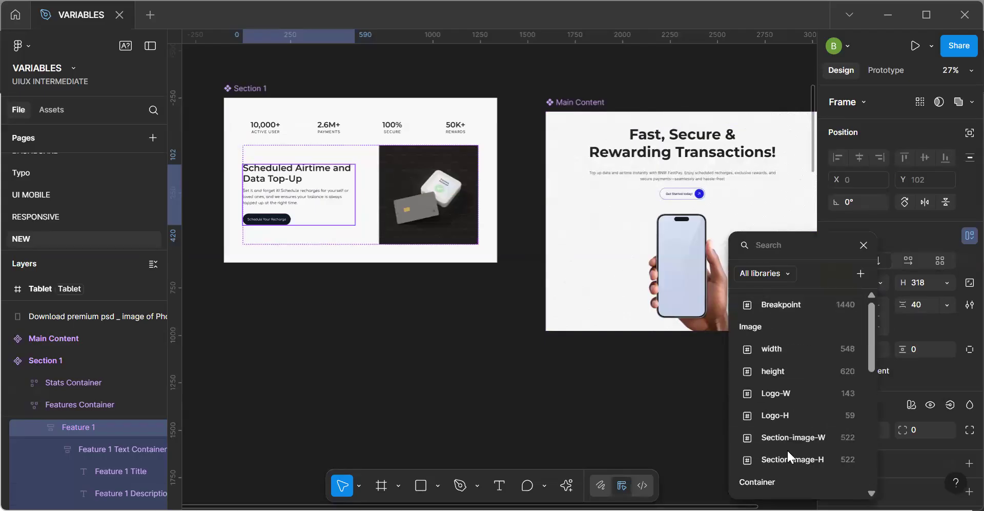
scroll(787, 448, down, 2)
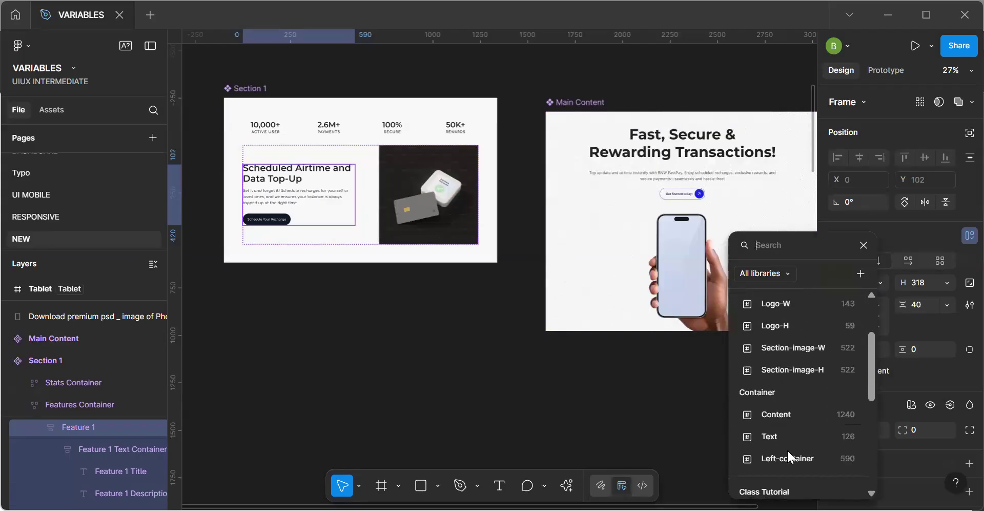
click(630, 342)
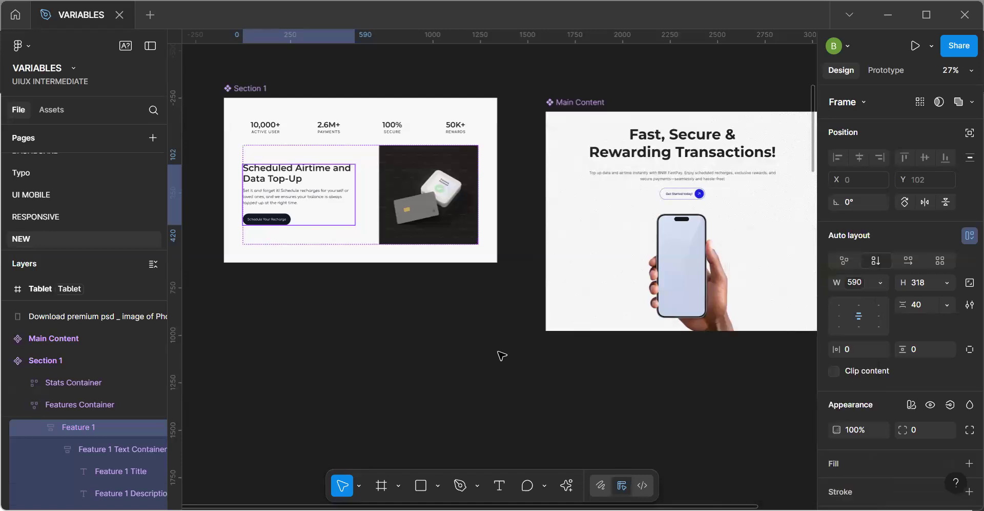
click(499, 352)
Examine how the Scheduled Airtime section lays out in the service page, Tablet and Phone frames.
key(space)
drag(570, 327, 468, 232)
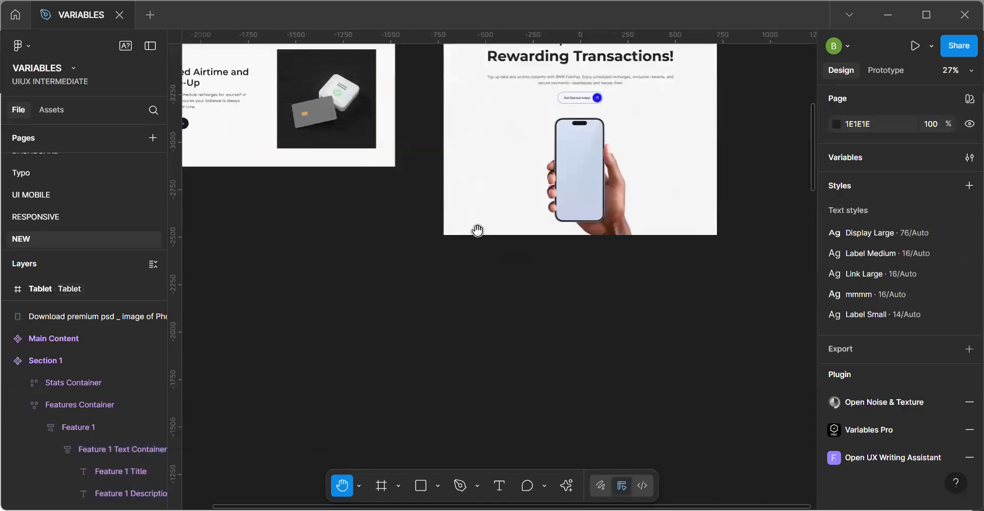
scroll(478, 231, down, 5)
drag(515, 268, 458, 108)
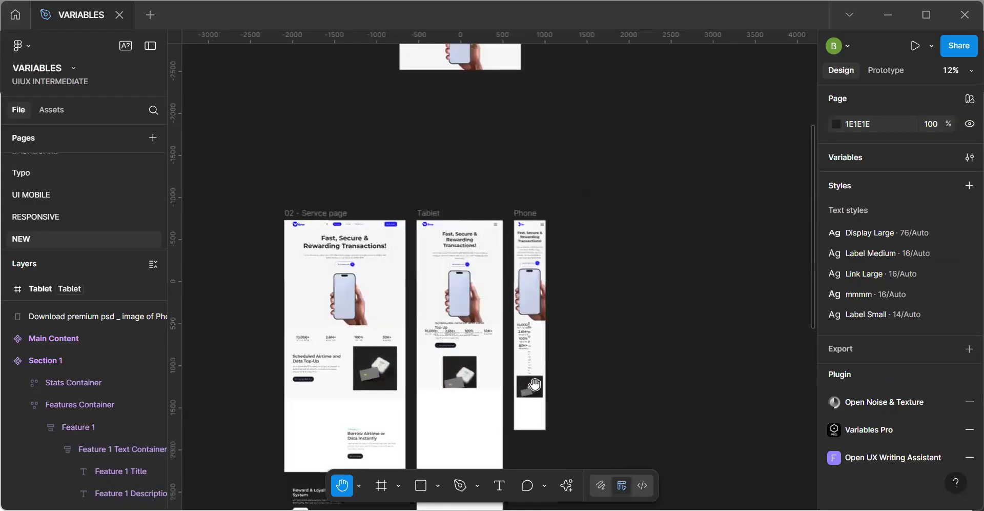
scroll(525, 379, up, 3)
scroll(517, 308, up, 4)
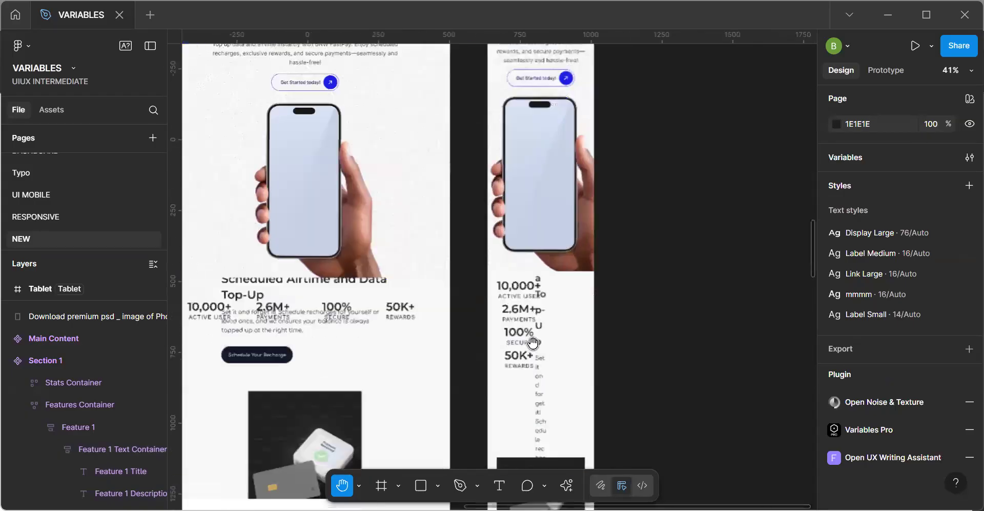
drag(478, 265, 452, 244)
scroll(453, 245, up, 2)
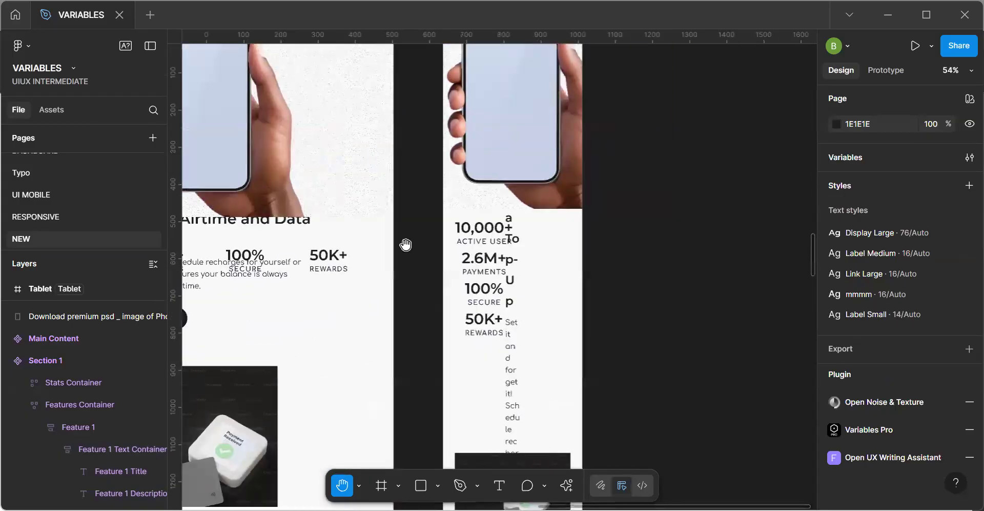
scroll(351, 218, down, 4)
drag(318, 158, 437, 231)
drag(431, 268, 488, 215)
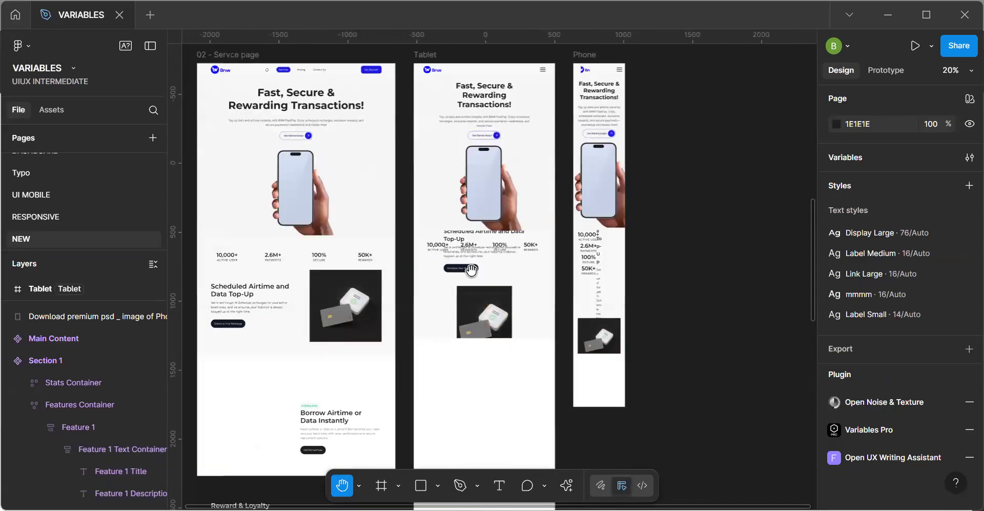
scroll(470, 269, up, 3)
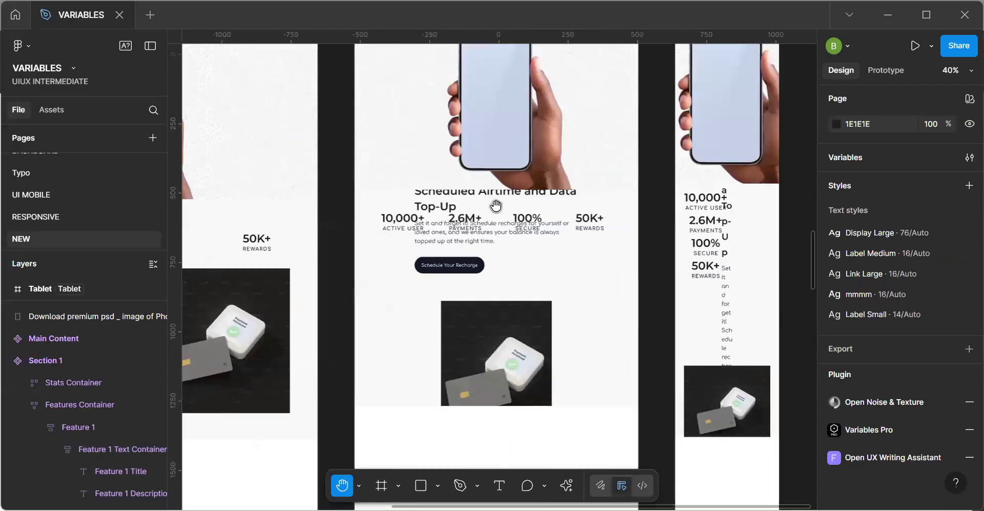
scroll(501, 213, down, 2)
scroll(457, 206, down, 1)
drag(430, 153, 433, 458)
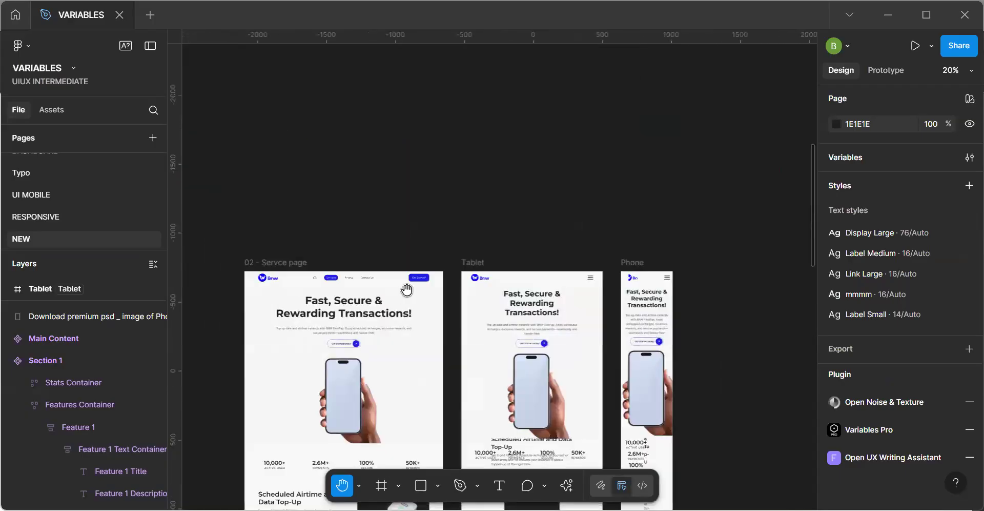
drag(403, 218, 408, 480)
Inspect the Feature 1 frame's sizing and the Container group's values in the Responsiveness variable collection.
key(v)
click(239, 201)
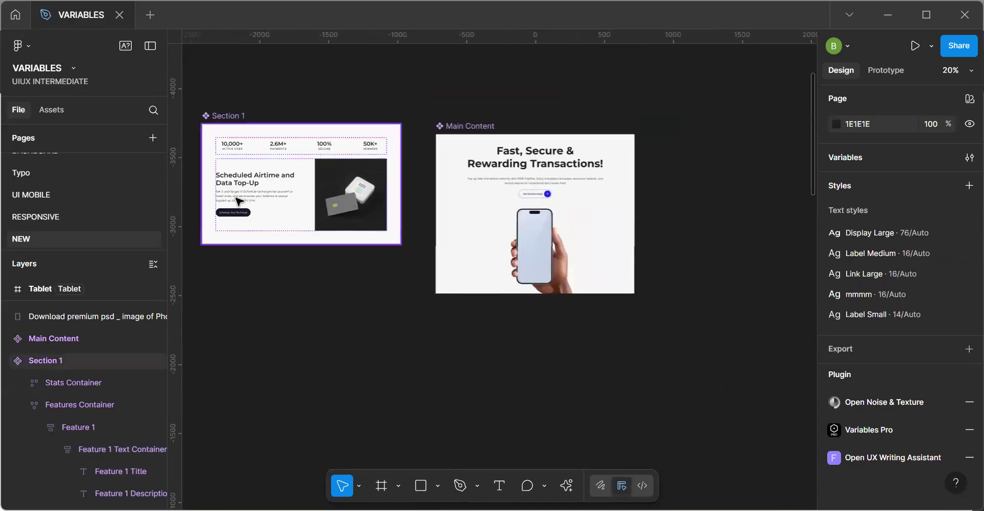
click(239, 201)
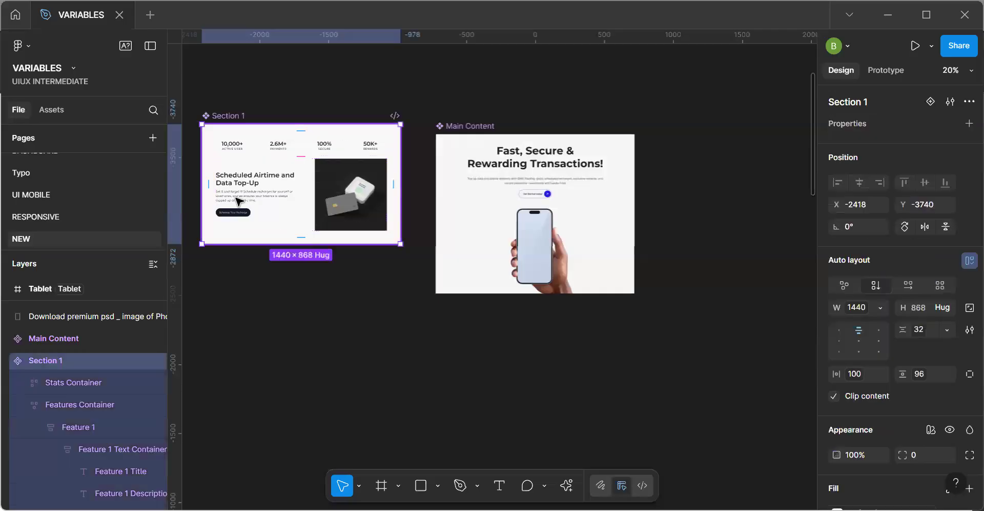
double_click(267, 198)
double_click(266, 196)
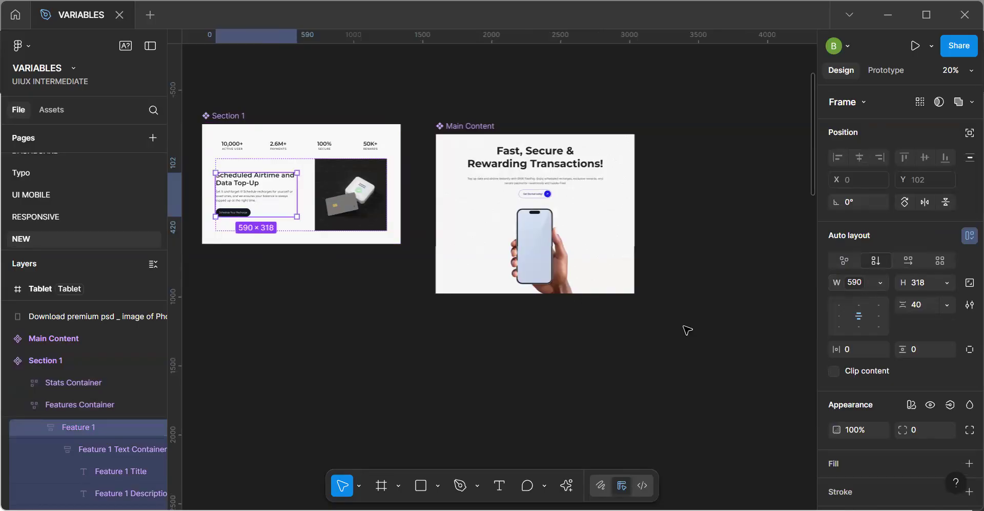
click(775, 311)
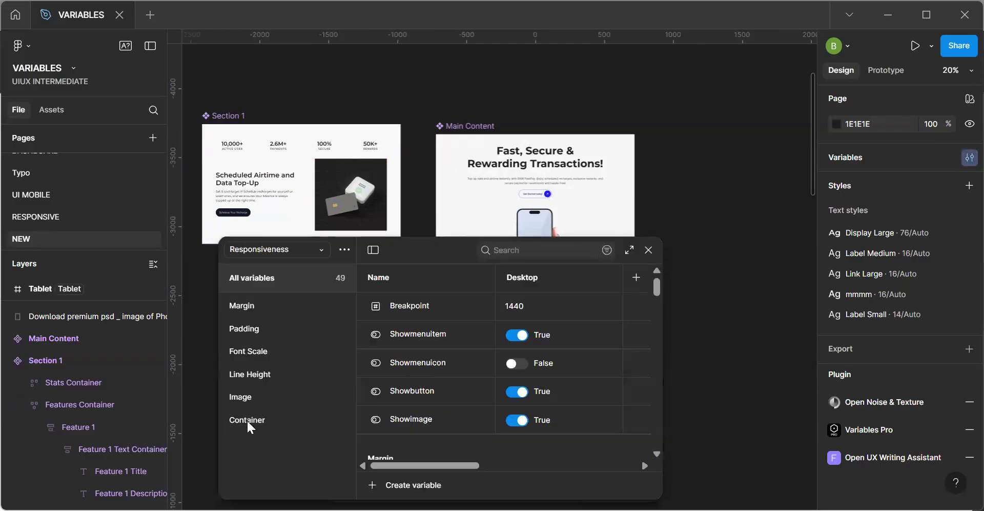
click(247, 422)
drag(462, 466, 390, 466)
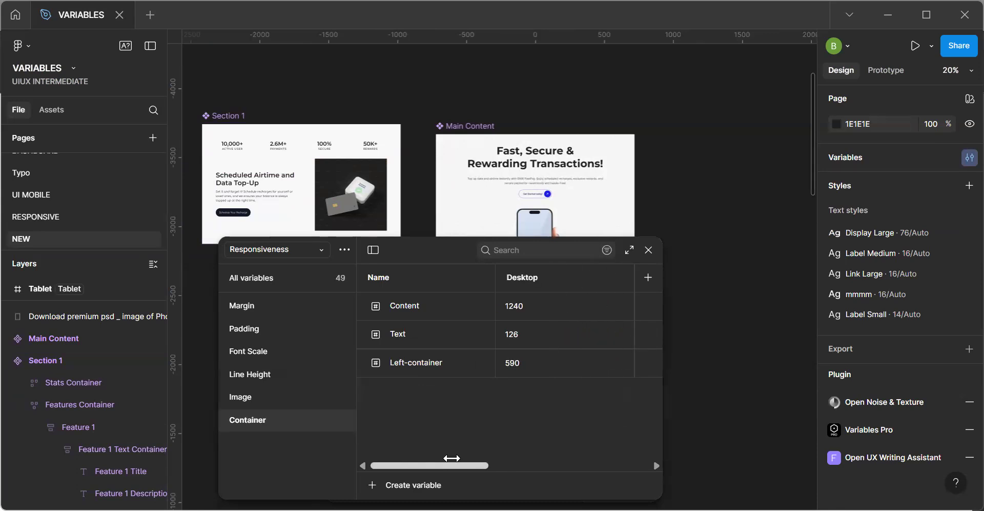
click(650, 251)
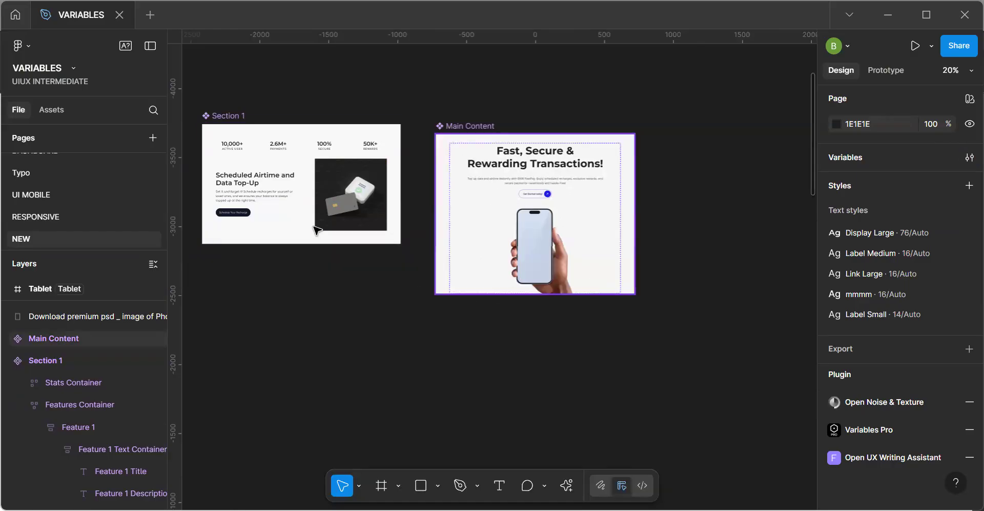
Set the Feature 1 frame's width to Fill container and check the layout in the Tablet and Phone frames.
double_click(257, 200)
double_click(256, 199)
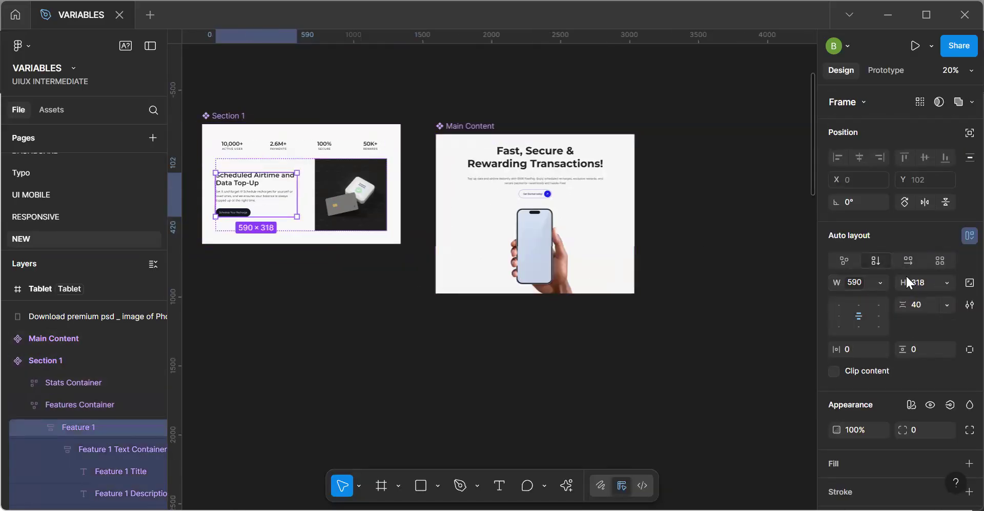
click(868, 287)
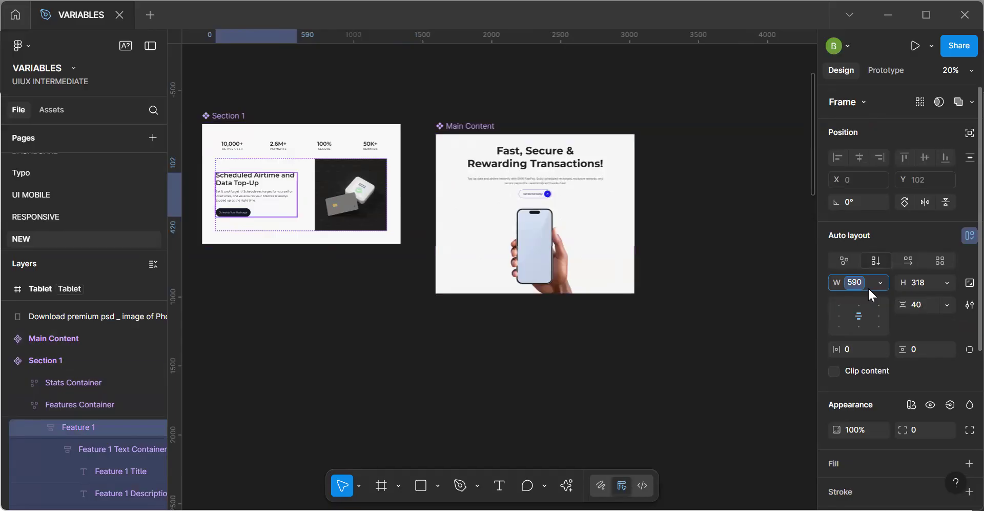
click(880, 284)
click(878, 311)
click(604, 350)
key(space)
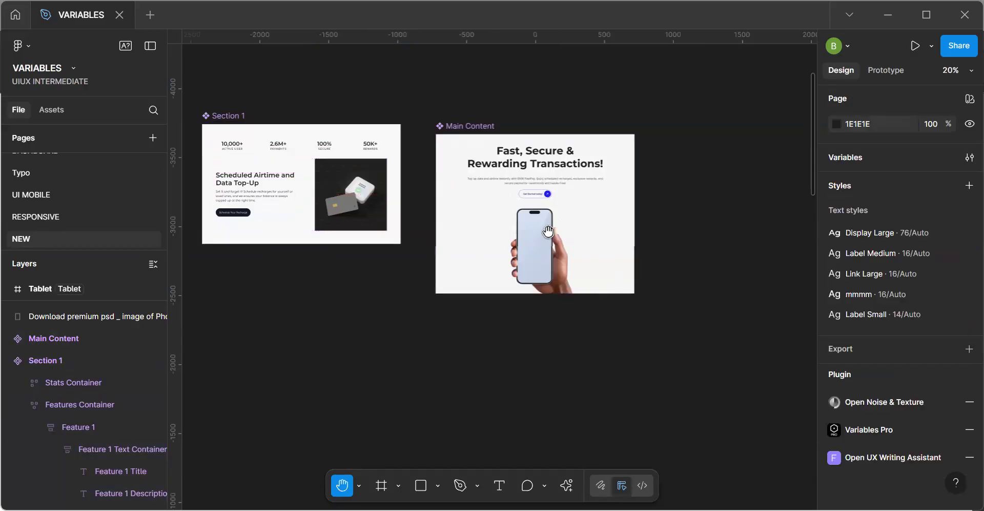
scroll(512, 352, down, 8)
drag(491, 168, 488, 166)
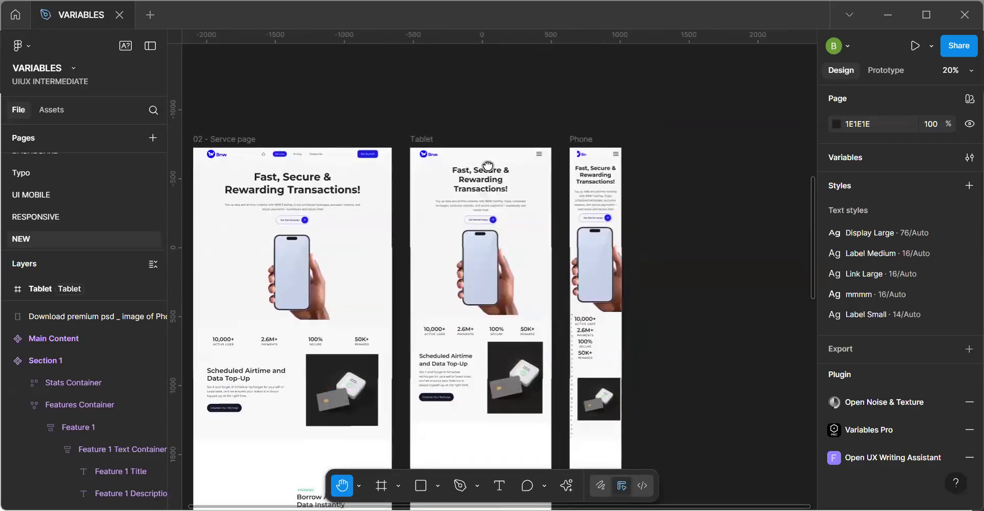
Duplicate the Section 1 component as an instance on the empty canvas below the Main Content component.
drag(470, 217, 500, 442)
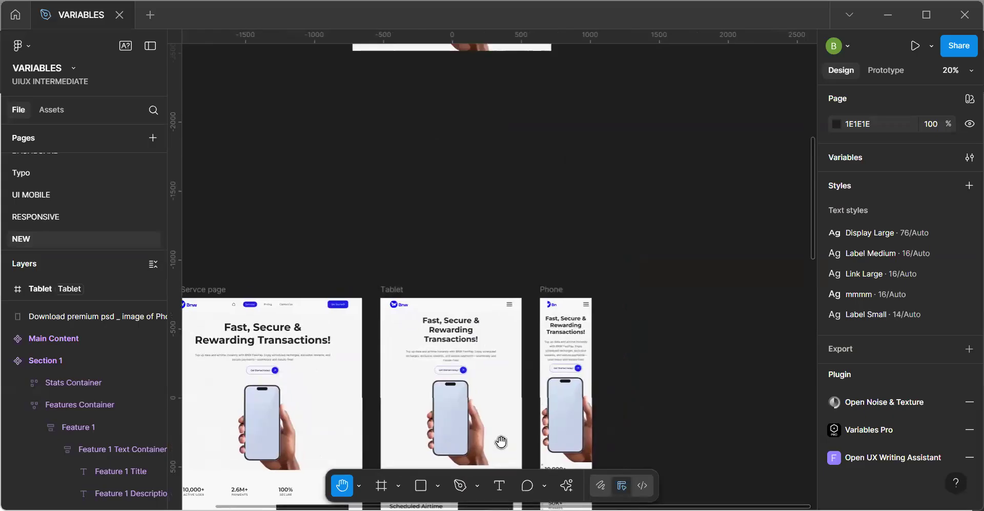
drag(481, 302, 599, 363)
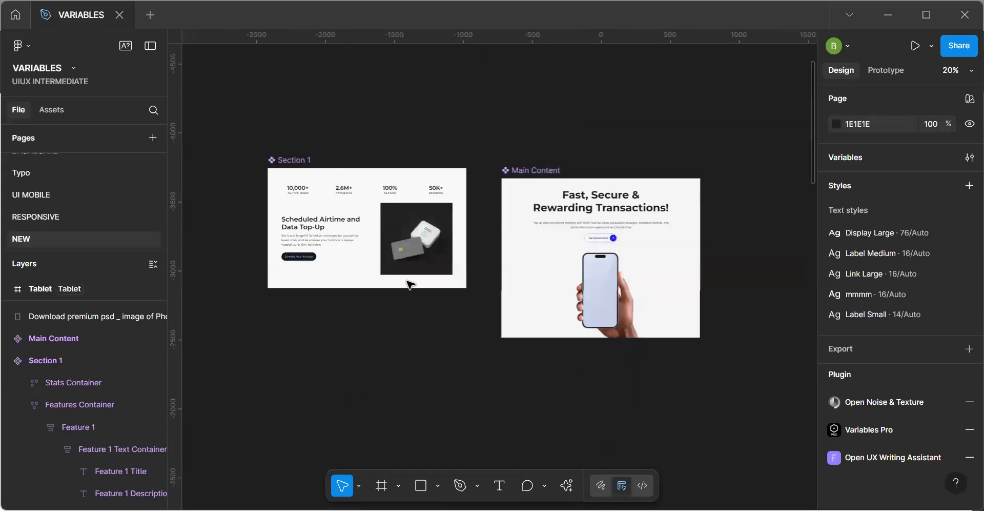
click(409, 246)
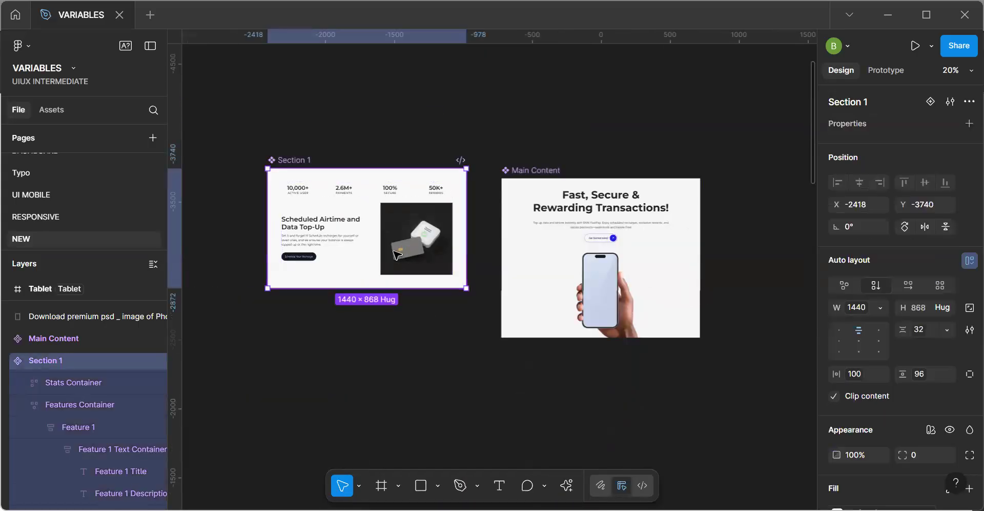
click(397, 254)
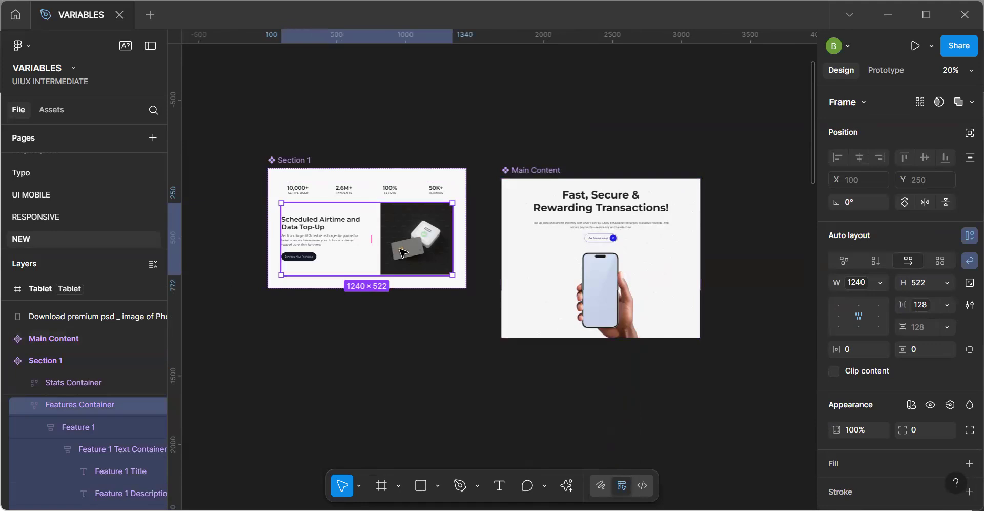
click(294, 162)
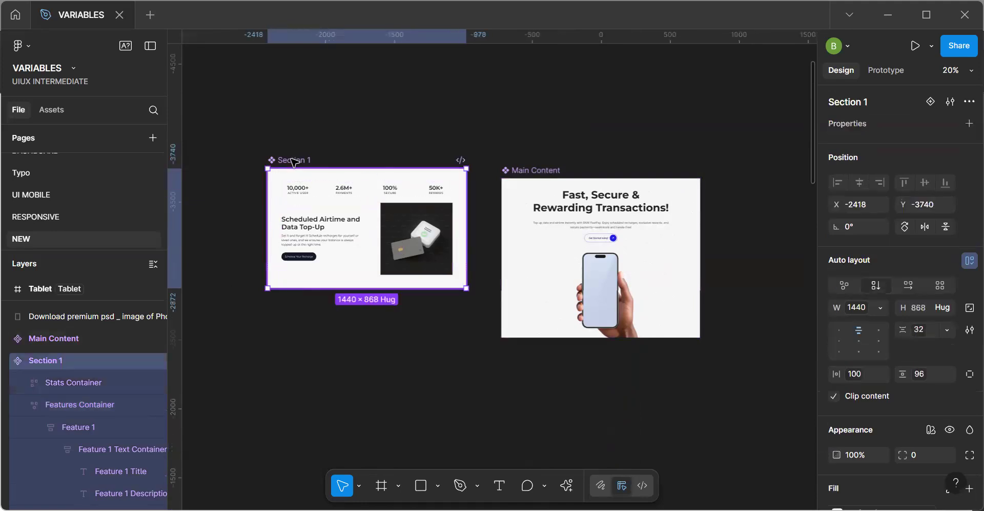
drag(460, 193, 810, 417)
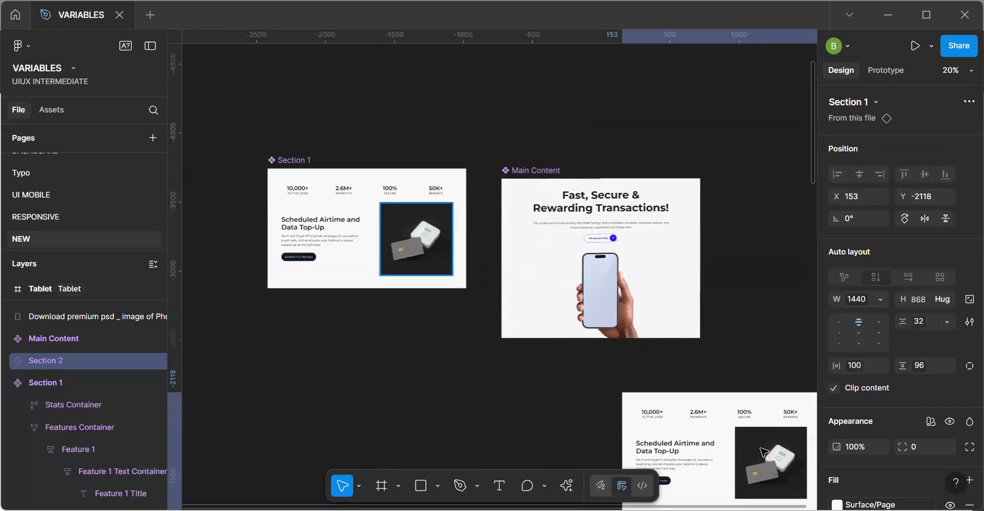
Widen the Section 1 instance to about 1594 px to test its responsive layout.
key(space)
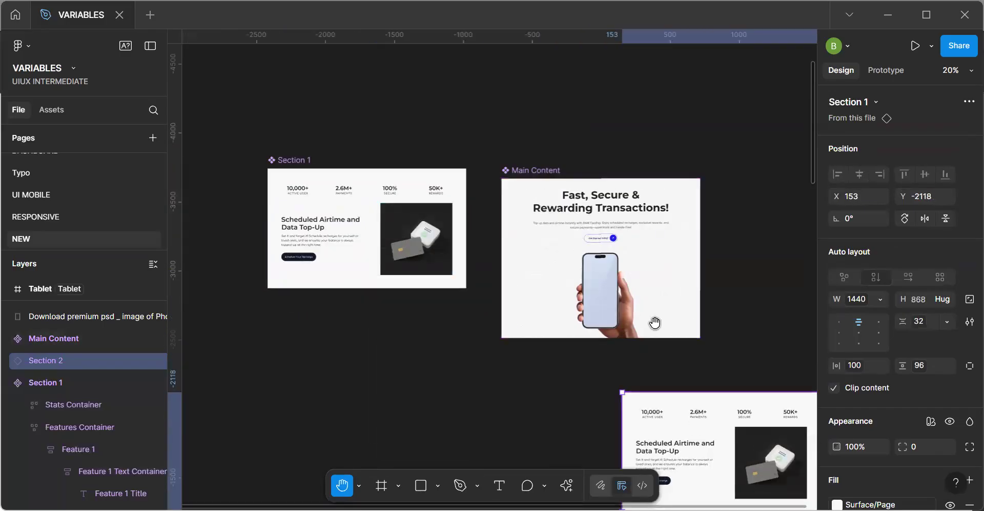
drag(631, 363, 455, 188)
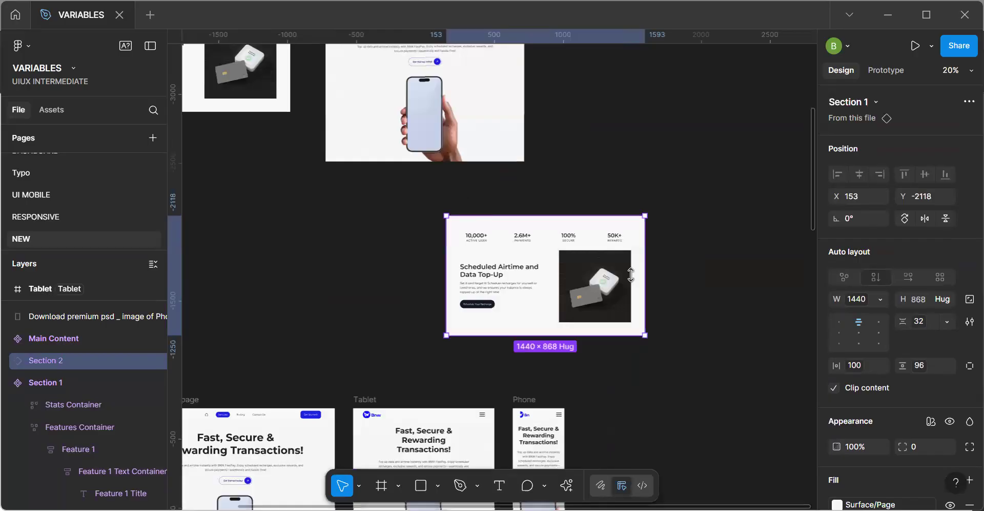
drag(634, 292, 667, 307)
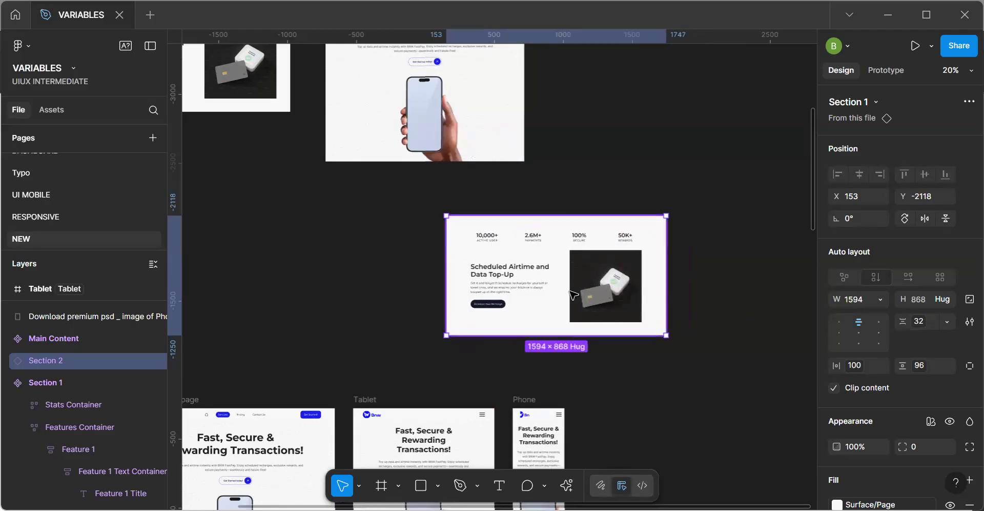
Set the width of the Features Container in the Section 1 instance to Fill container.
click(572, 295)
click(878, 257)
click(874, 294)
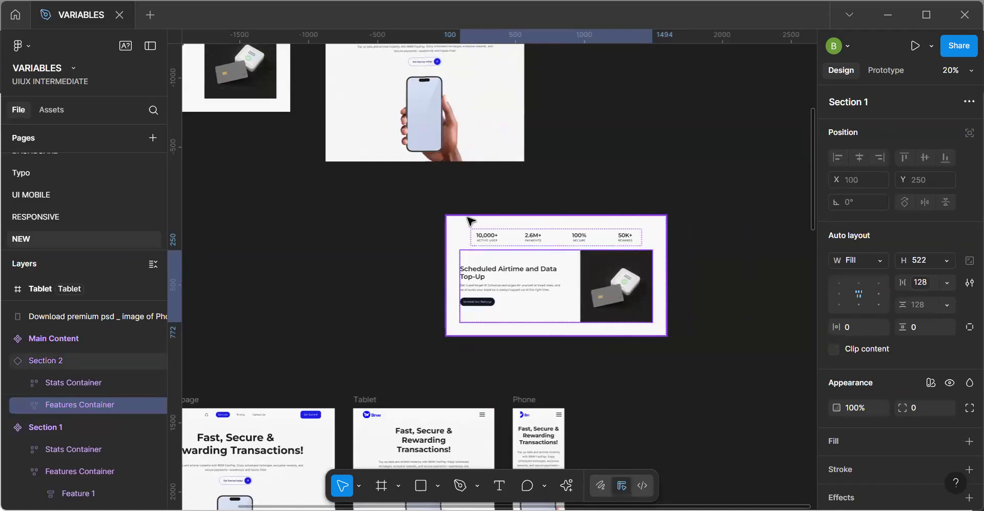
Narrow the Section 1 instance to about 1228 px and 1203 px wide to test how its content adapts.
click(453, 229)
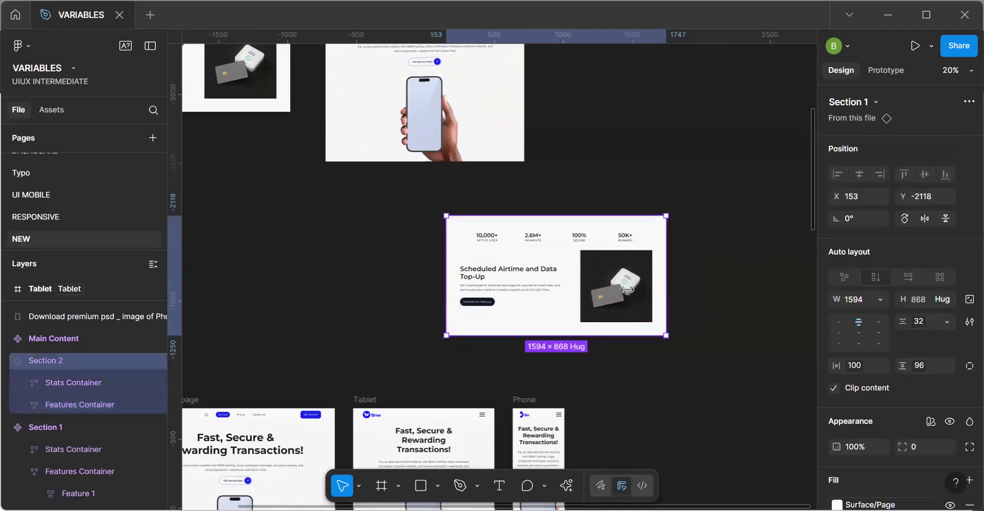
drag(570, 289, 616, 298)
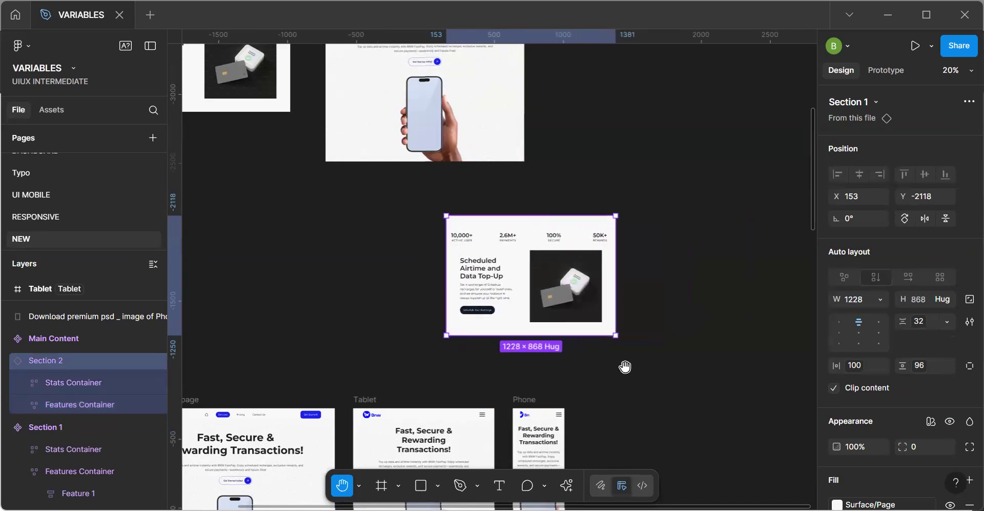
scroll(584, 205, down, 5)
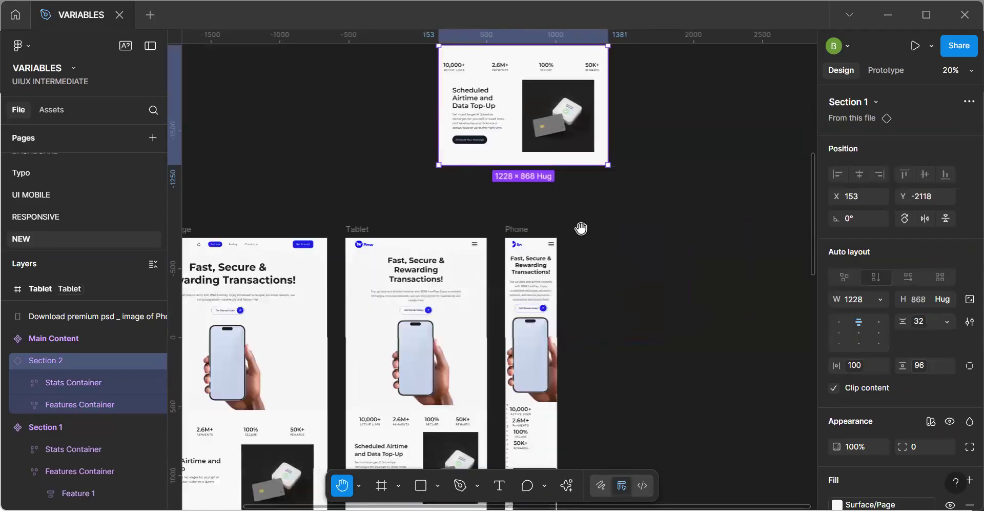
scroll(572, 278, up, 4)
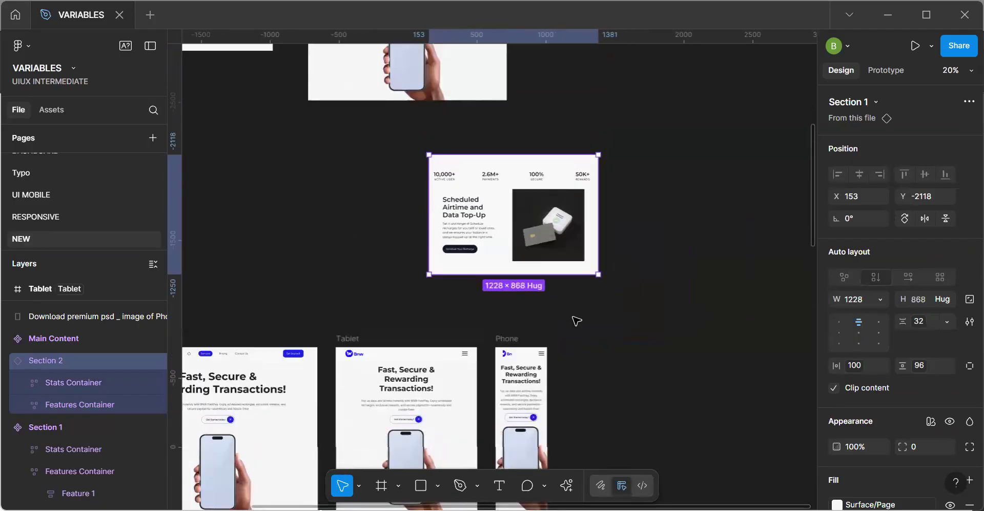
mouse_move(598, 201)
mouse_down()
mouse_move(451, 203)
mouse_move(603, 211)
mouse_move(595, 212)
mouse_up()
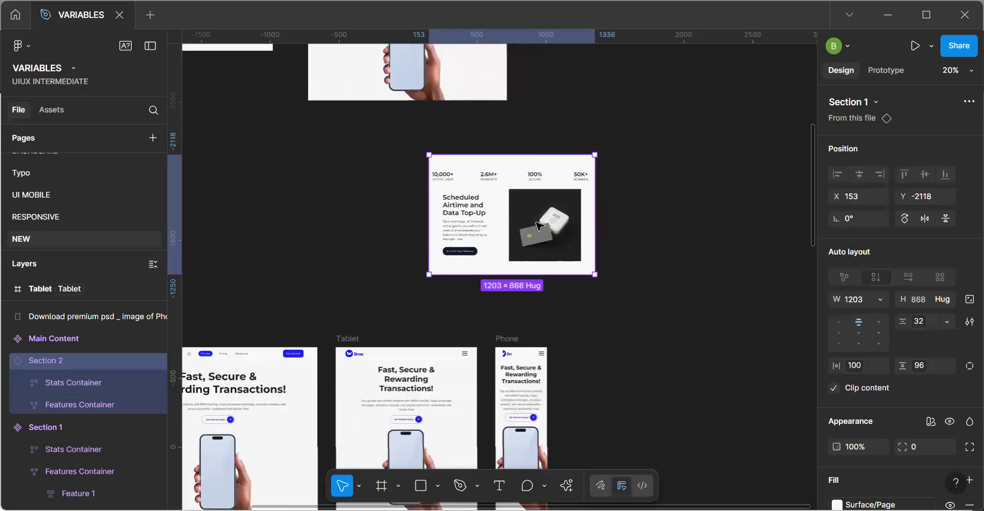
Set the width of the card image frame in the instance's Features Container to Fill container, keeping its height fixed.
double_click(471, 239)
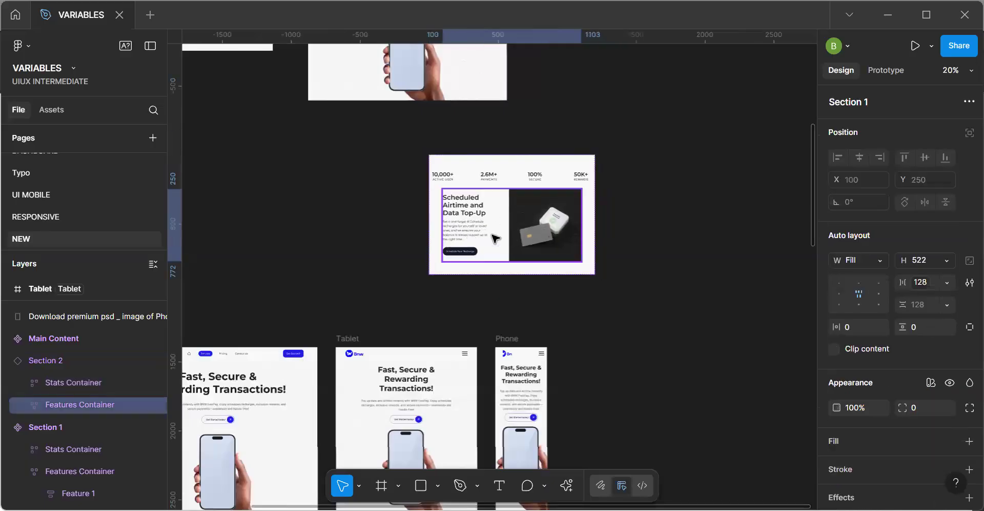
double_click(487, 232)
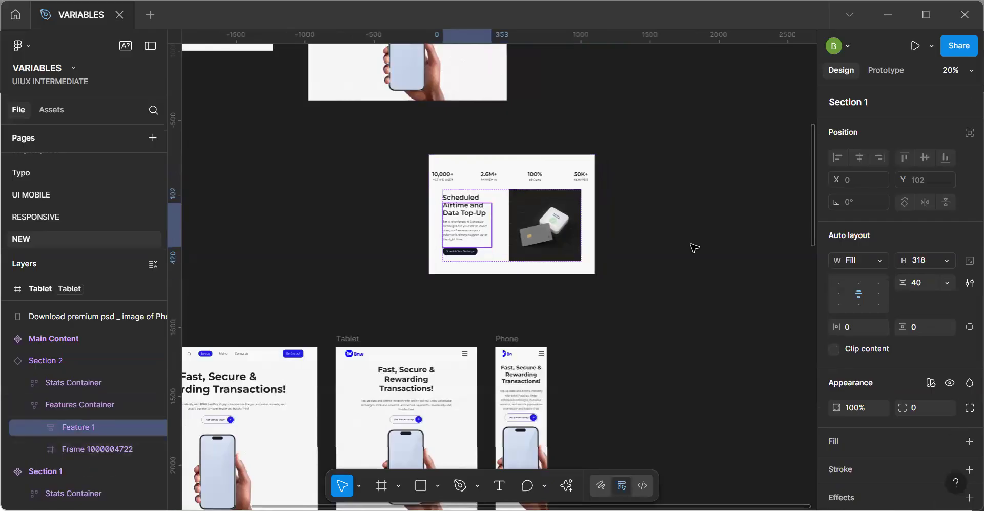
double_click(471, 199)
click(523, 231)
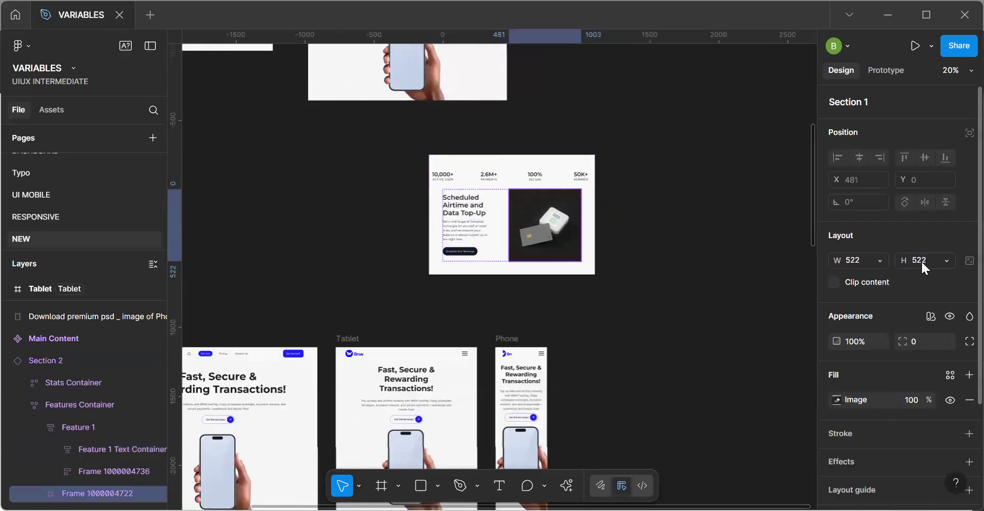
click(880, 261)
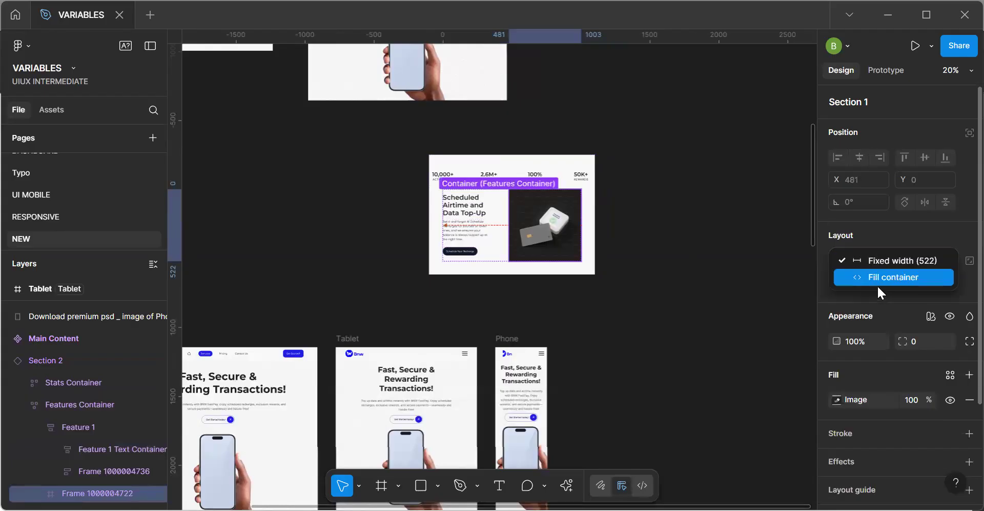
click(877, 283)
click(943, 257)
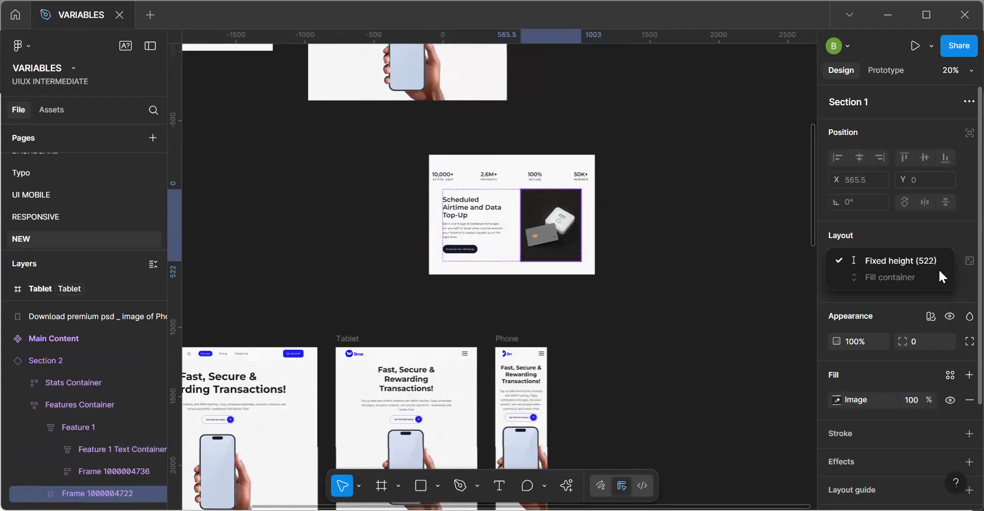
click(921, 260)
Set the instance's Stats Container width to Fill container and resize the instance to about 1288 px wide.
click(461, 174)
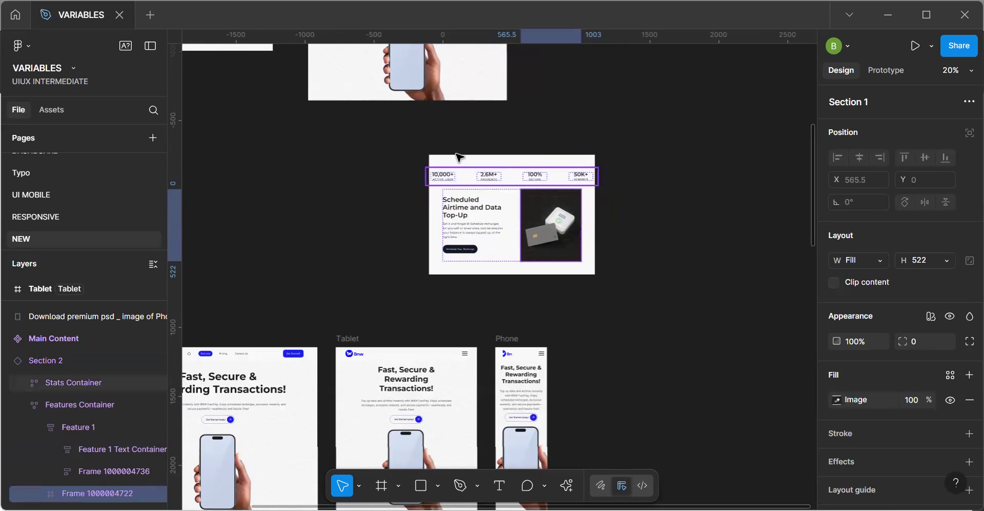
click(880, 261)
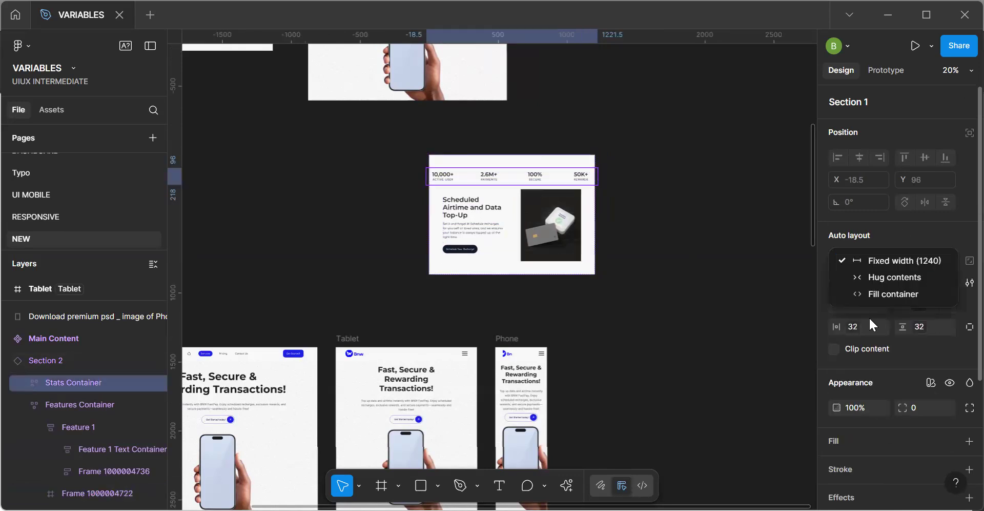
click(872, 324)
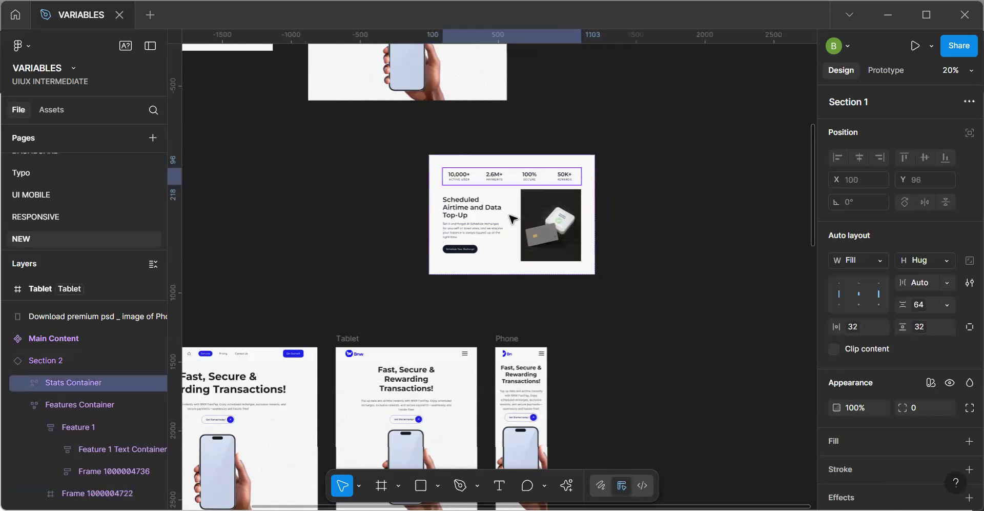
click(440, 159)
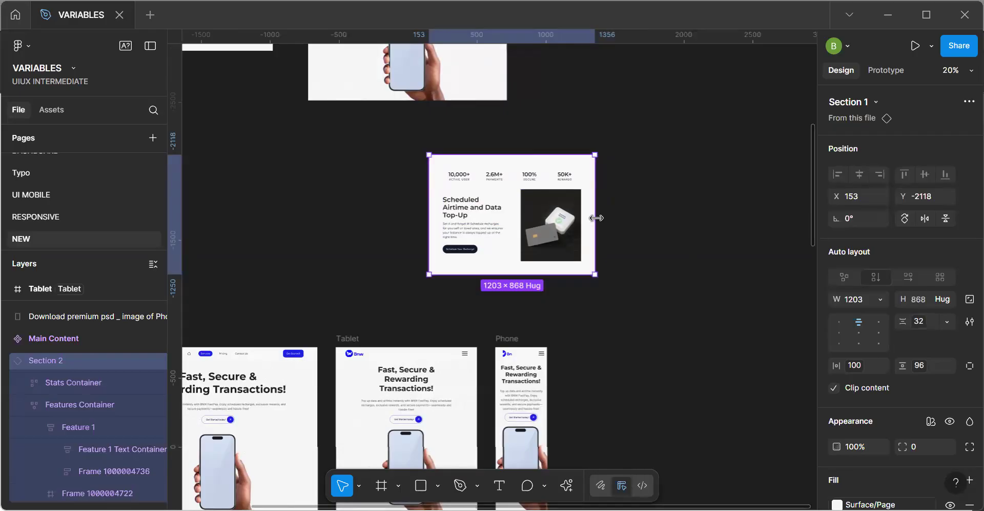
drag(587, 219, 607, 264)
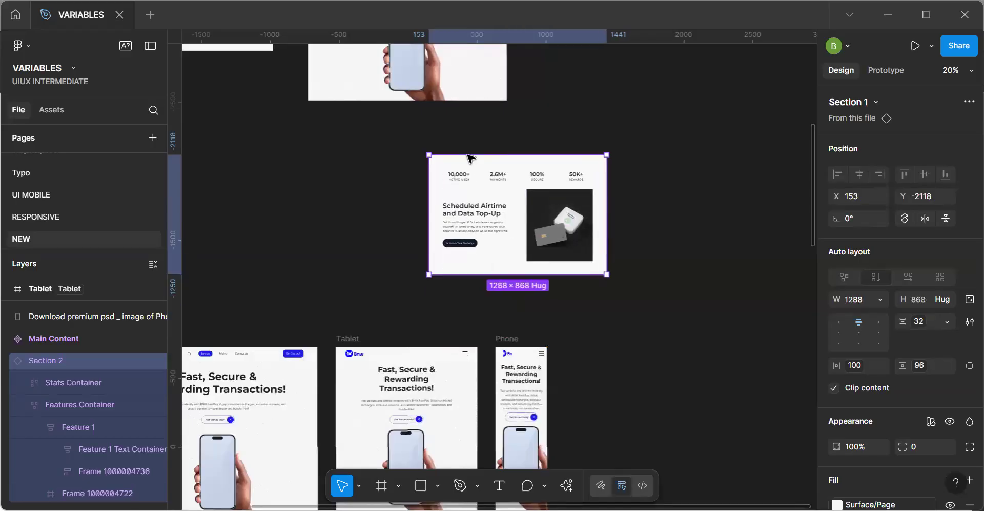
Try stretching the vertical gap between the Stats and Features containers in the Section 1 main component to 791.
click(290, 202)
key(h)
drag(268, 134, 477, 310)
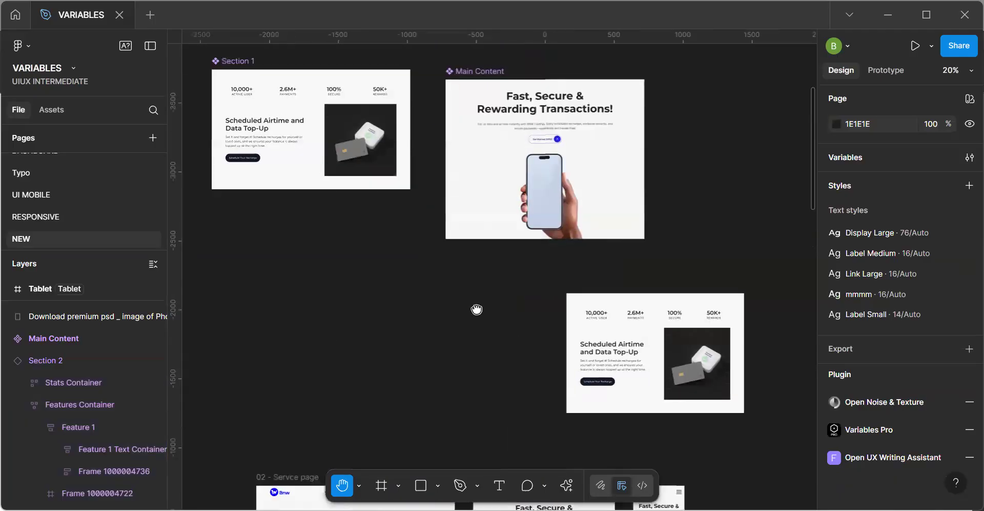
drag(402, 232, 413, 327)
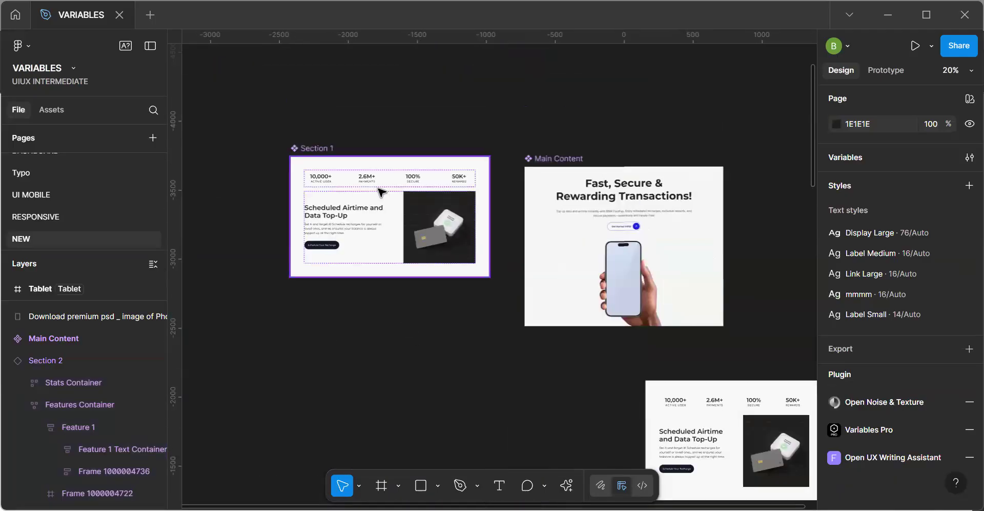
scroll(380, 191, up, 5)
click(416, 193)
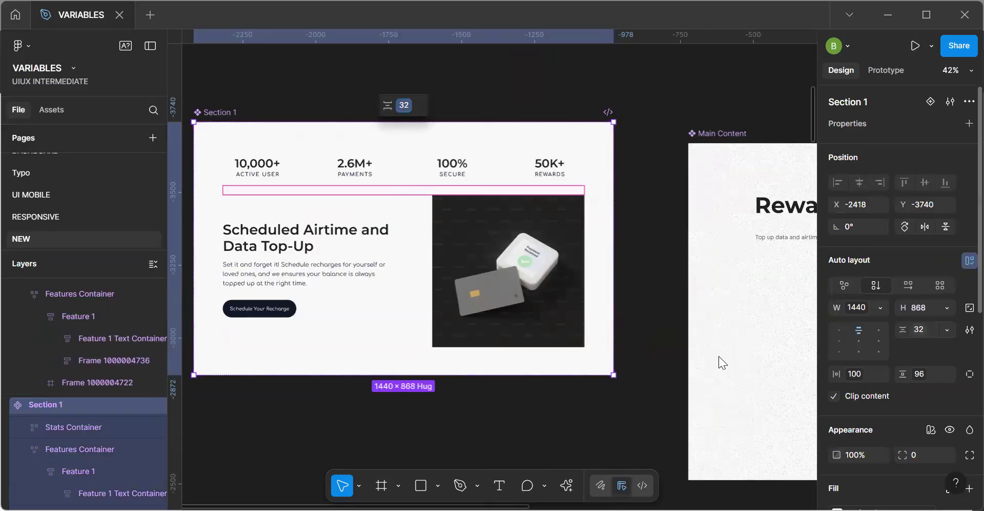
click(638, 407)
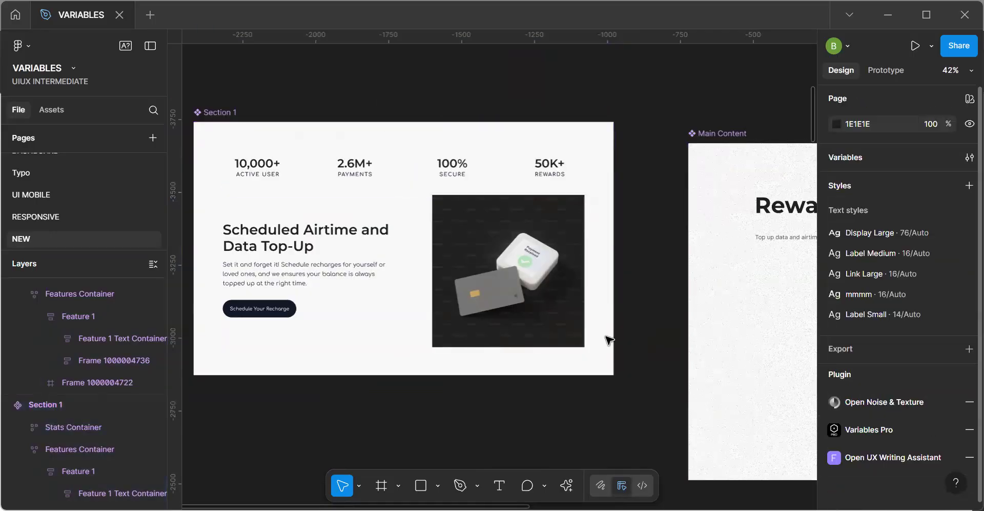
click(397, 189)
drag(398, 188, 773, 299)
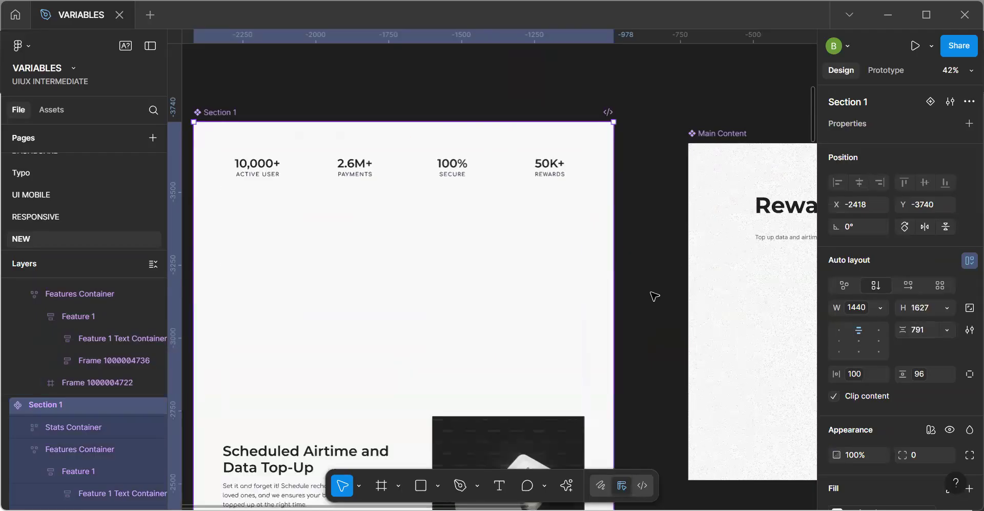
key(ctrl+z)
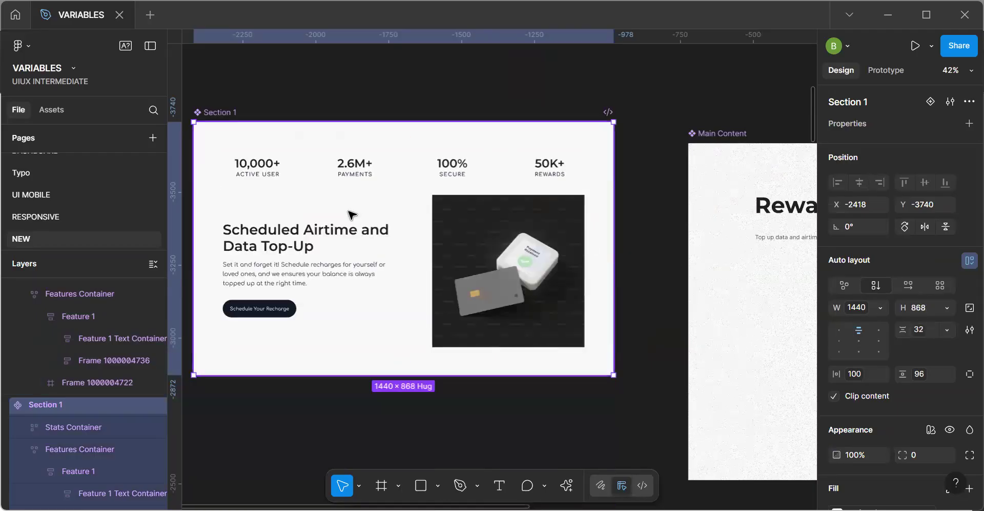
Try the 64- 24 padding variable as the Section 1 component's vertical gap and check the Tablet and Phone frames.
click(931, 373)
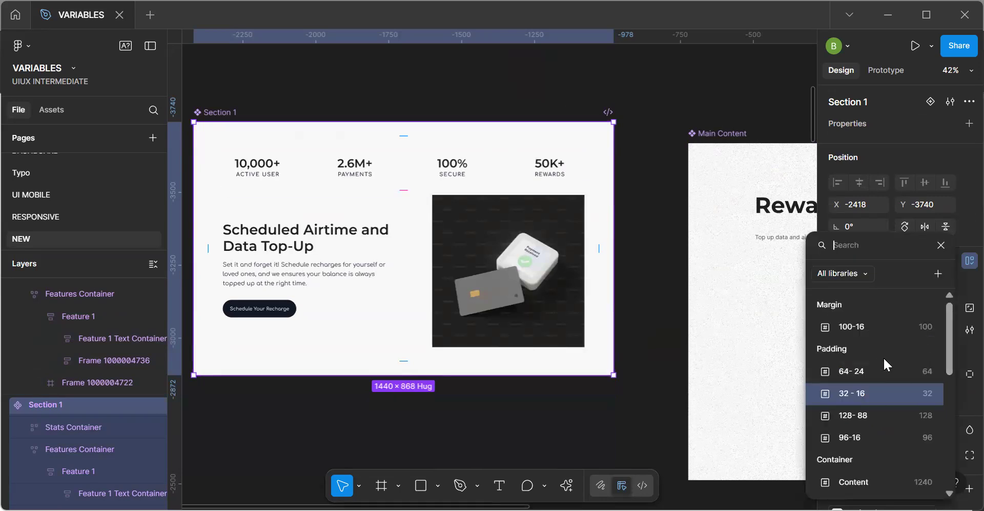
click(866, 372)
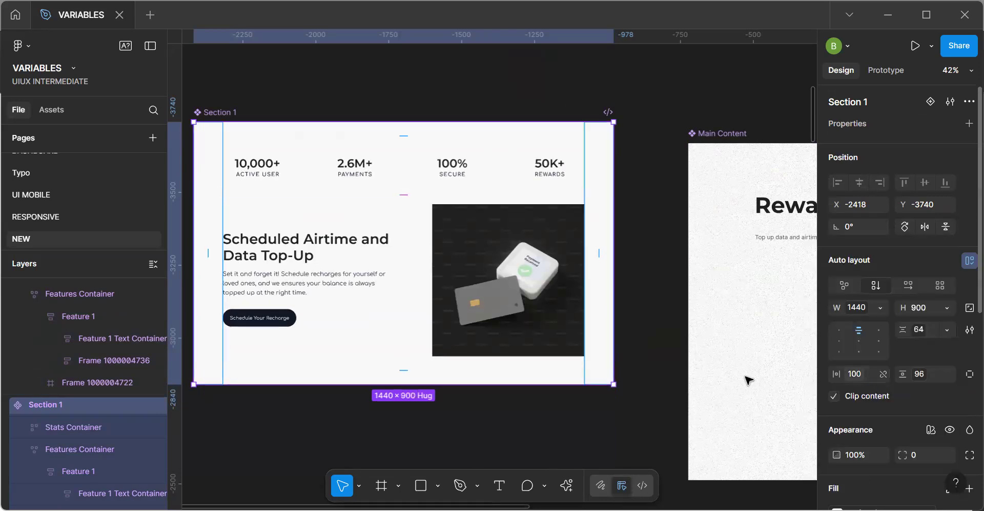
click(661, 415)
key(space)
scroll(659, 411, down, 3)
drag(676, 424, 518, 241)
drag(654, 293, 494, 222)
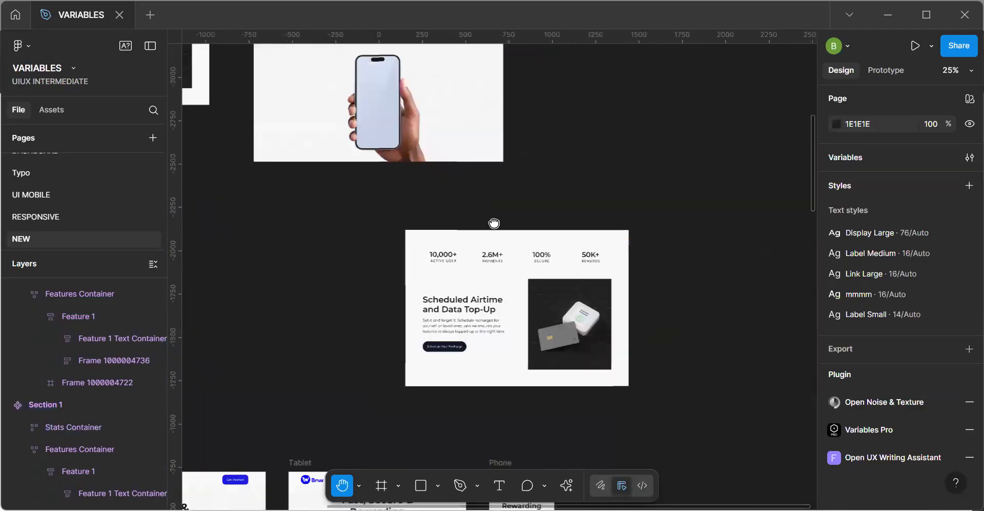
scroll(466, 207, down, 4)
scroll(477, 215, down, 4)
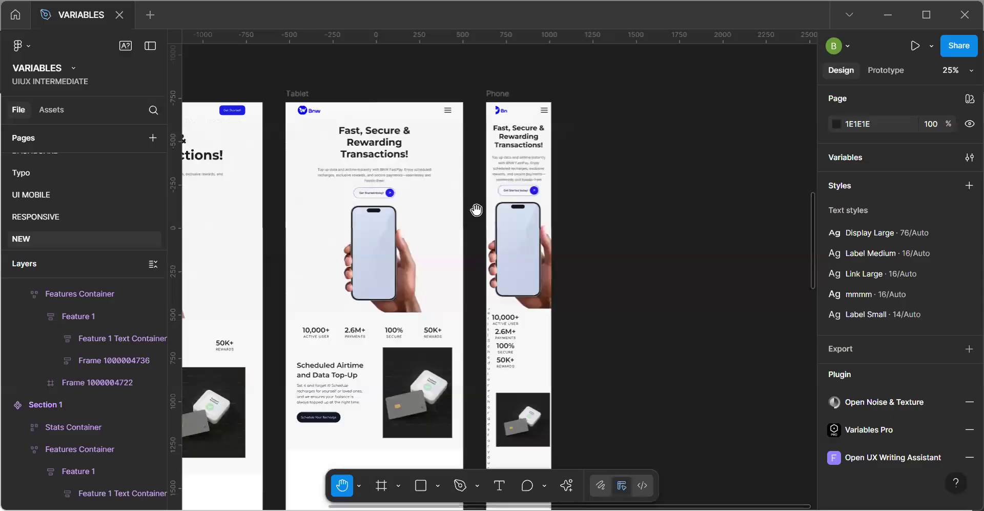
Undo the vertical gap variable change on the Section 1 main component.
key(ctrl+z)
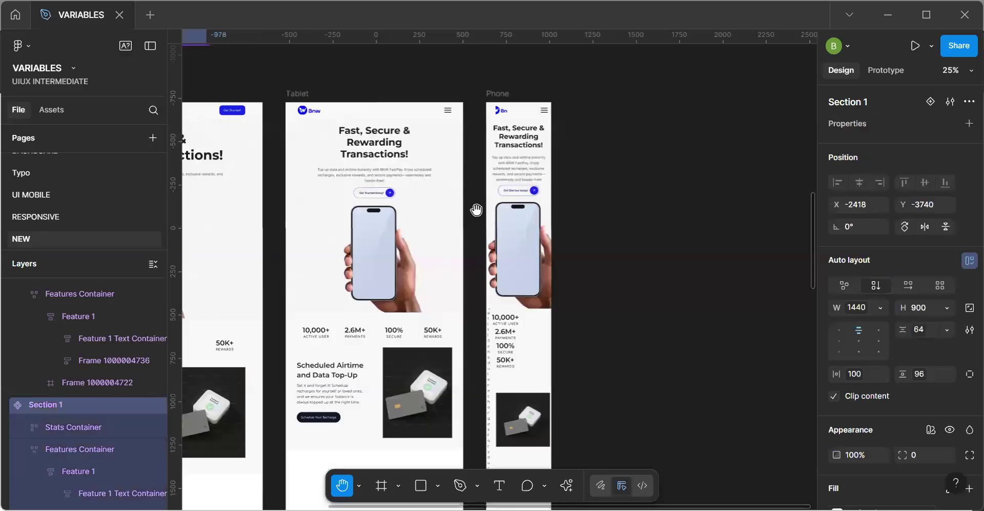
key(ctrl+z)
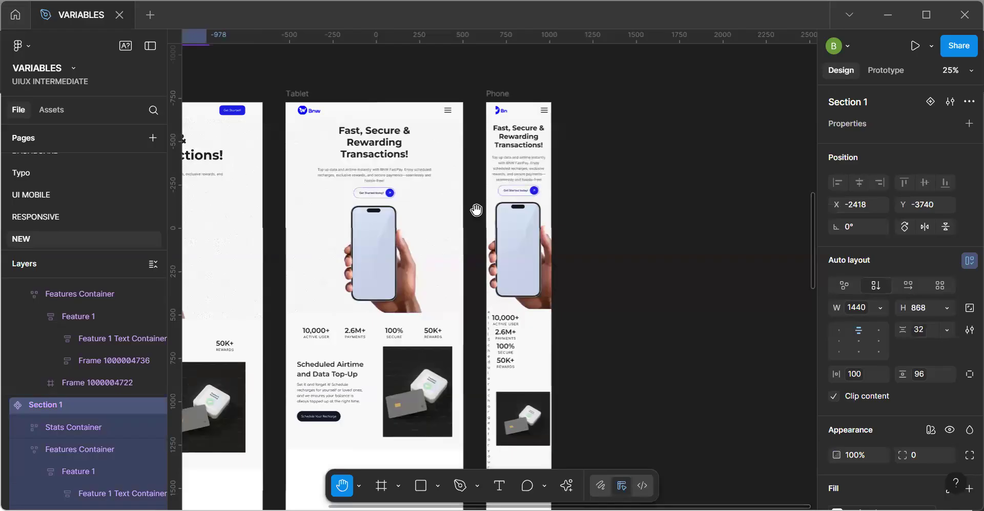
Inspect the auto layout sizing and spacing of the Stats Container in the Phone frame's Section 1.
drag(456, 287, 473, 287)
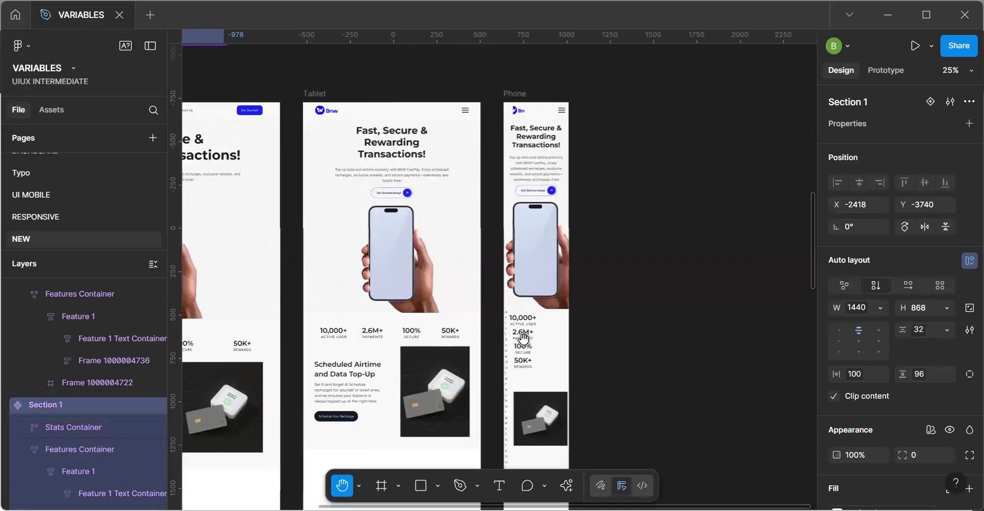
scroll(525, 340, up, 3)
click(527, 342)
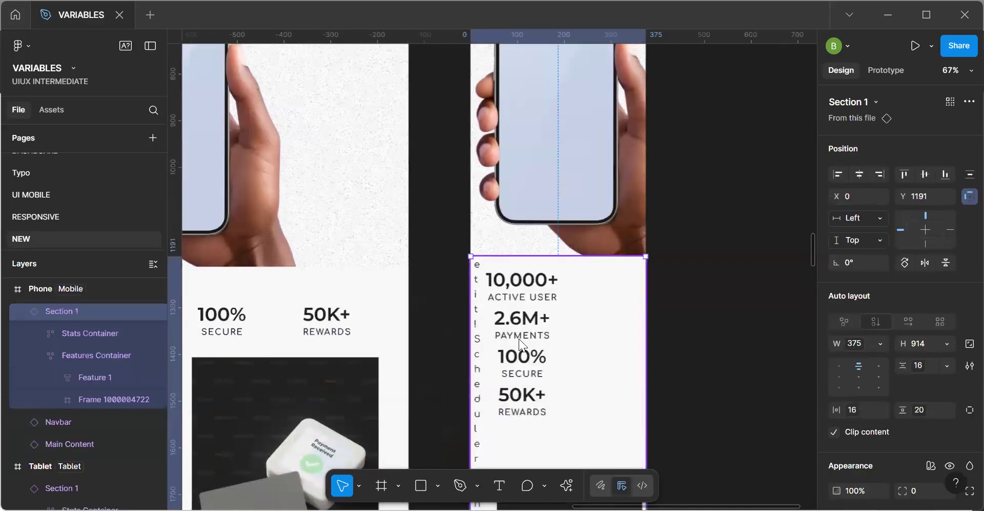
click(521, 352)
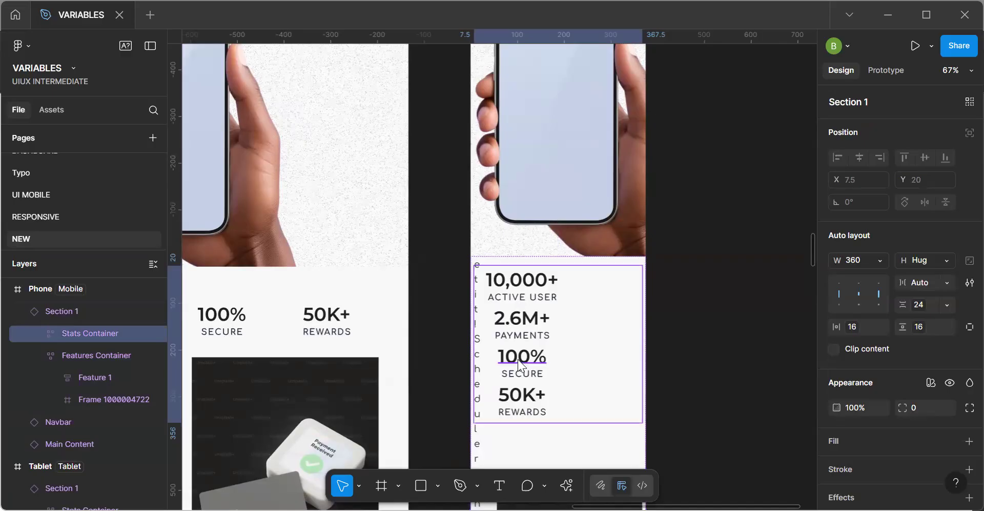
scroll(518, 358, down, 3)
scroll(633, 292, down, 2)
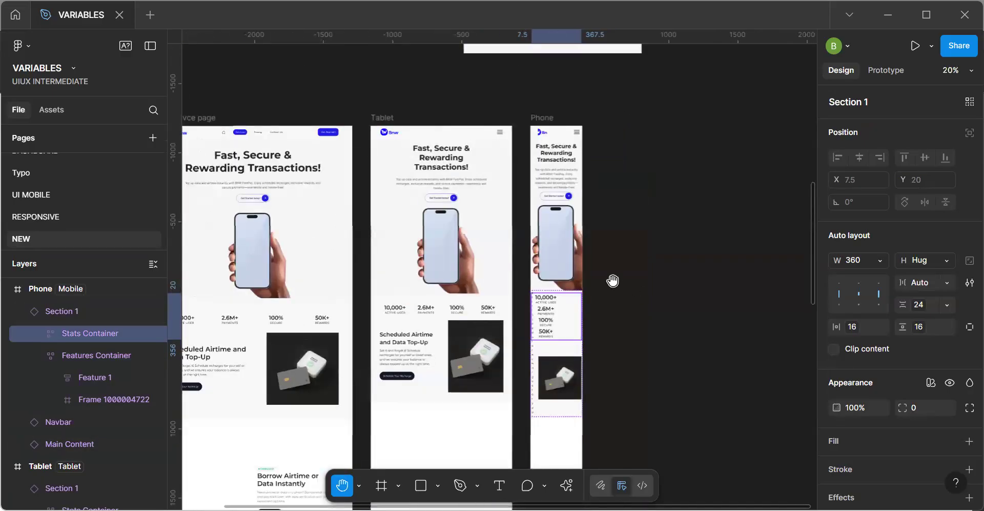
Center the alignment of the items inside the Stats Container of the Section 1 main component.
drag(377, 269, 499, 466)
drag(431, 225, 456, 318)
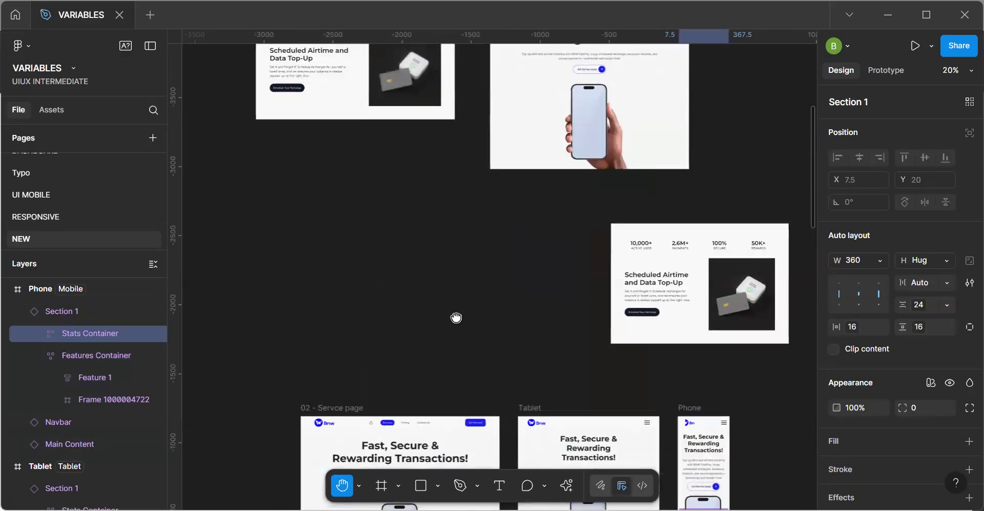
drag(380, 111, 392, 178)
drag(401, 250, 407, 272)
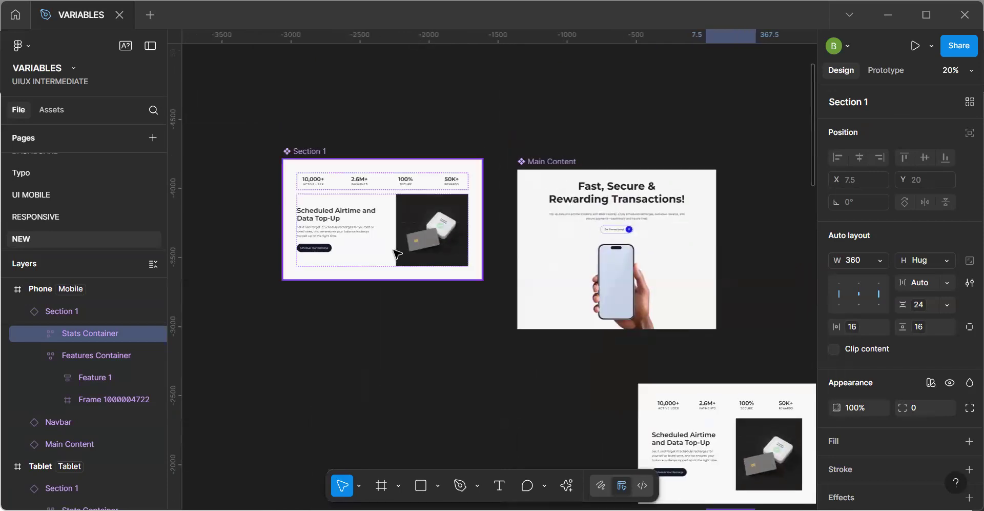
click(399, 187)
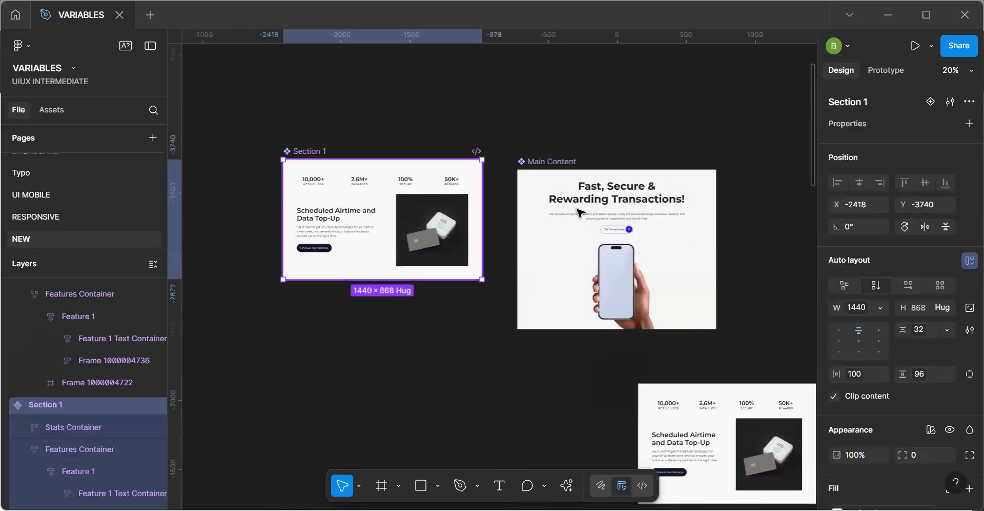
click(400, 187)
click(860, 321)
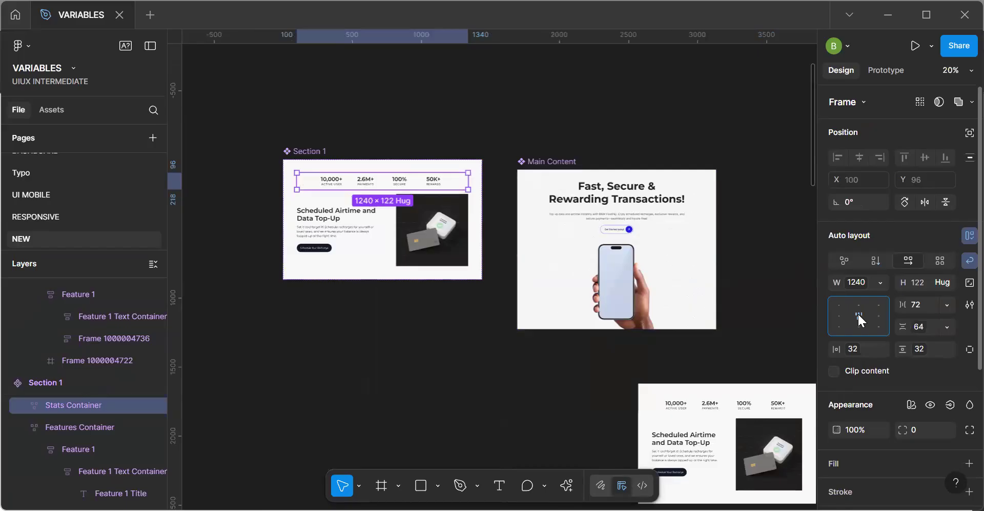
Check the stats alignment across the desktop, Tablet and Phone frames and inspect the Tablet frame's Stats Container spacing.
scroll(502, 315, down, 5)
scroll(503, 315, down, 3)
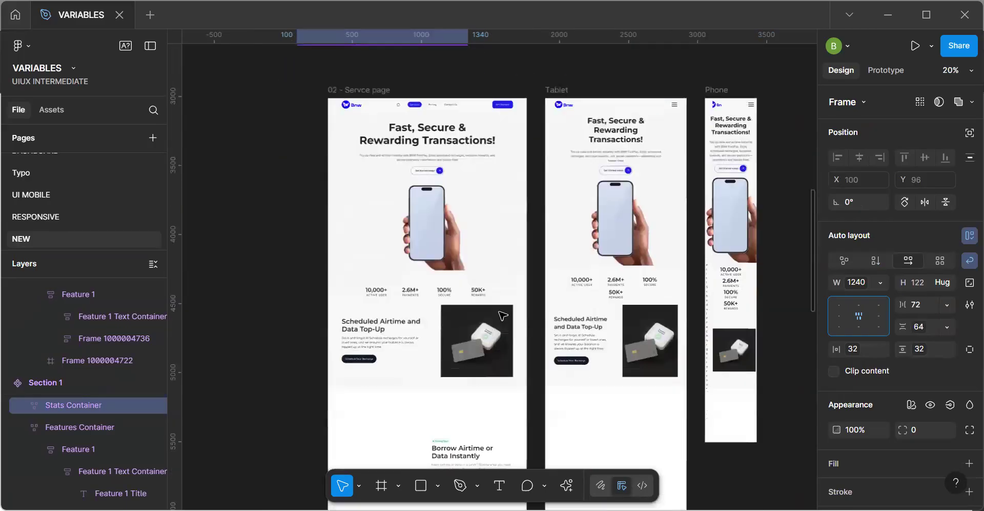
scroll(502, 315, up, 1)
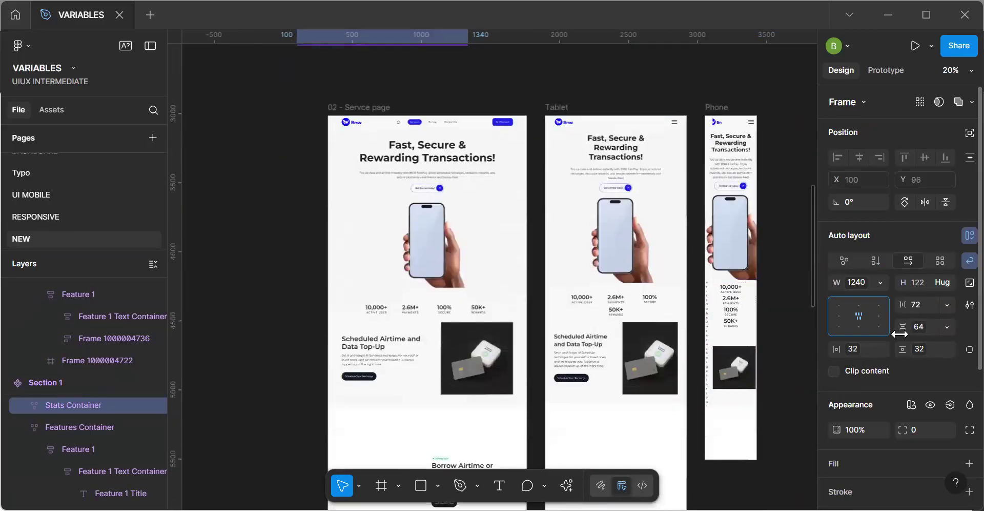
double_click(859, 315)
double_click(859, 313)
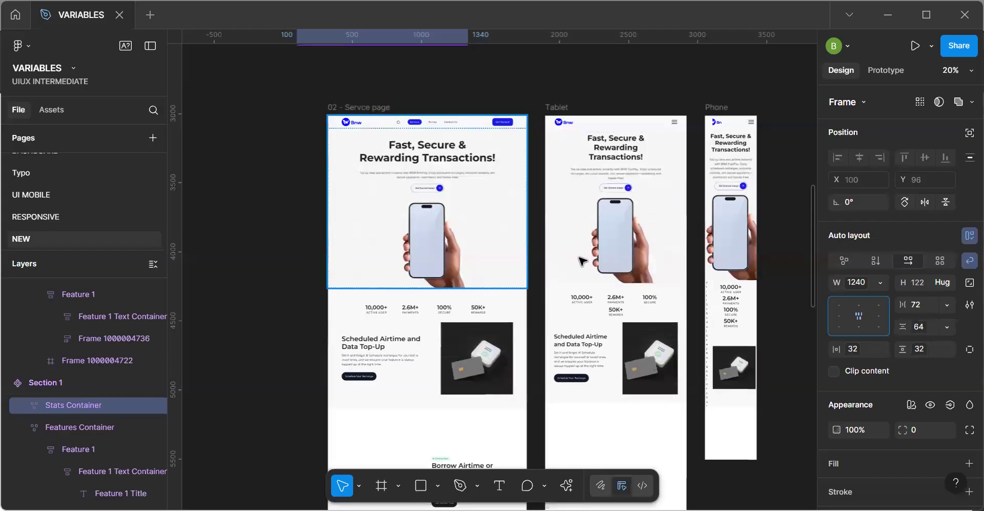
double_click(617, 303)
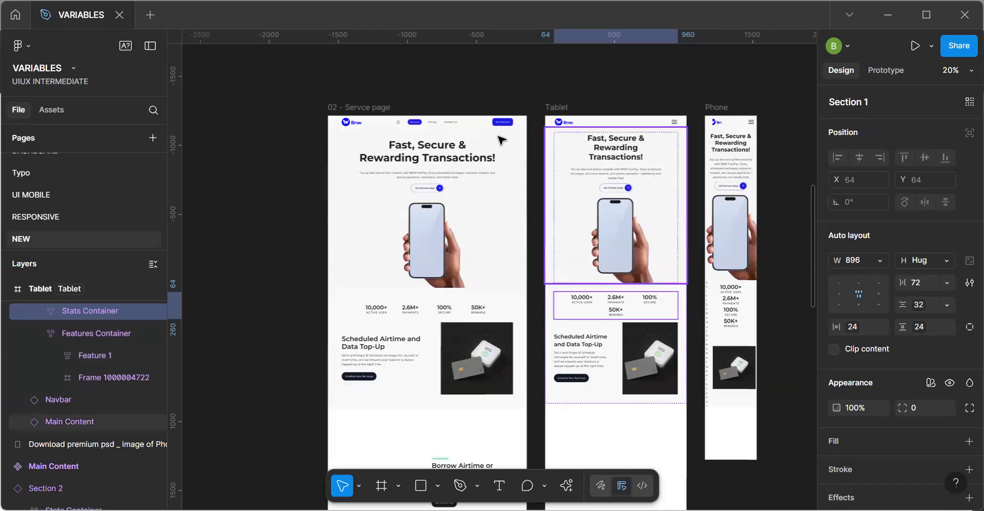
Apply the variable with the value 64 to the horizontal gap of the Section 1 main component's Stats Container.
scroll(502, 140, up, 5)
scroll(502, 140, up, 5)
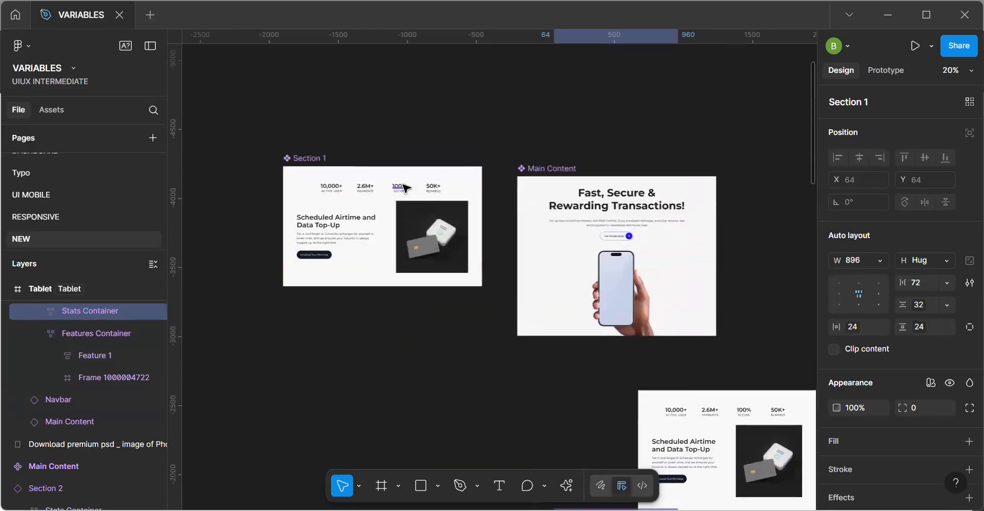
scroll(403, 189, up, 4)
click(400, 192)
double_click(401, 192)
key(alt)
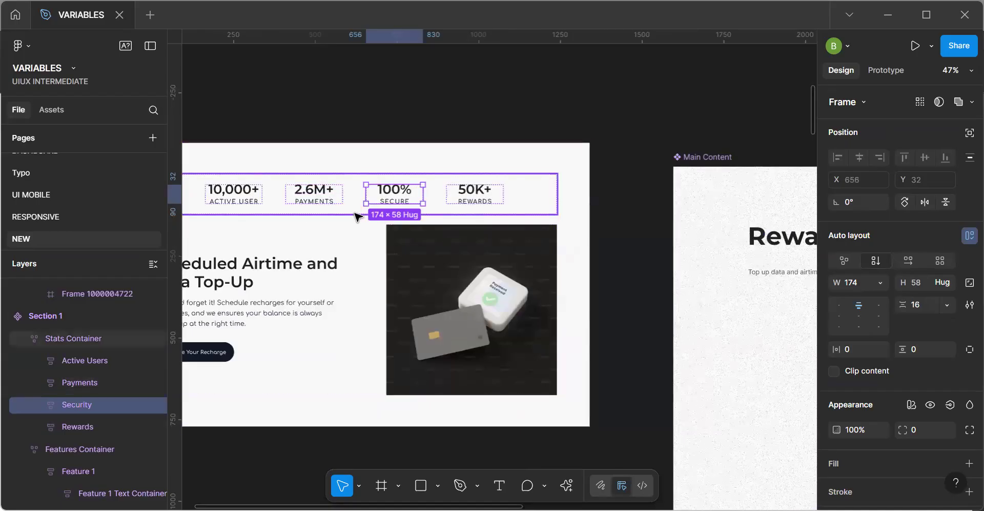
key(Escape)
click(947, 305)
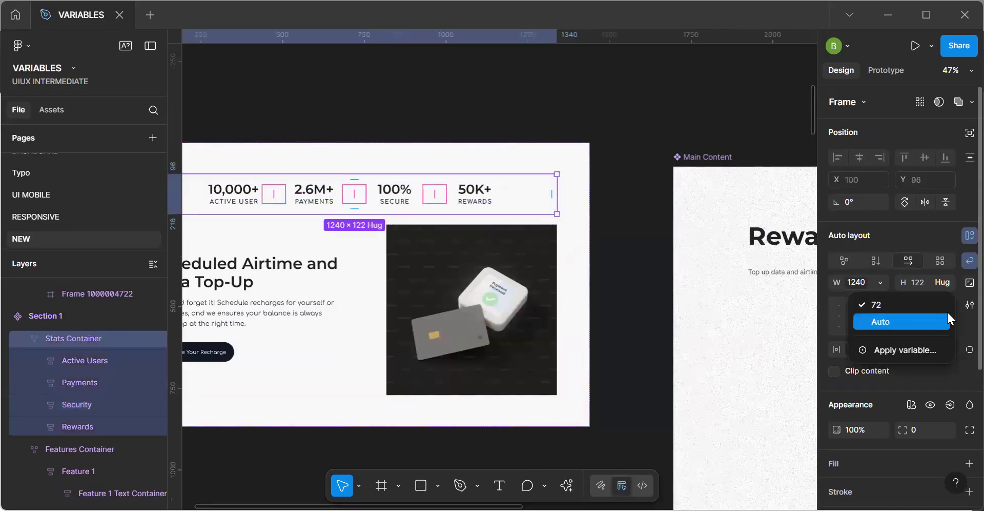
click(915, 352)
click(833, 373)
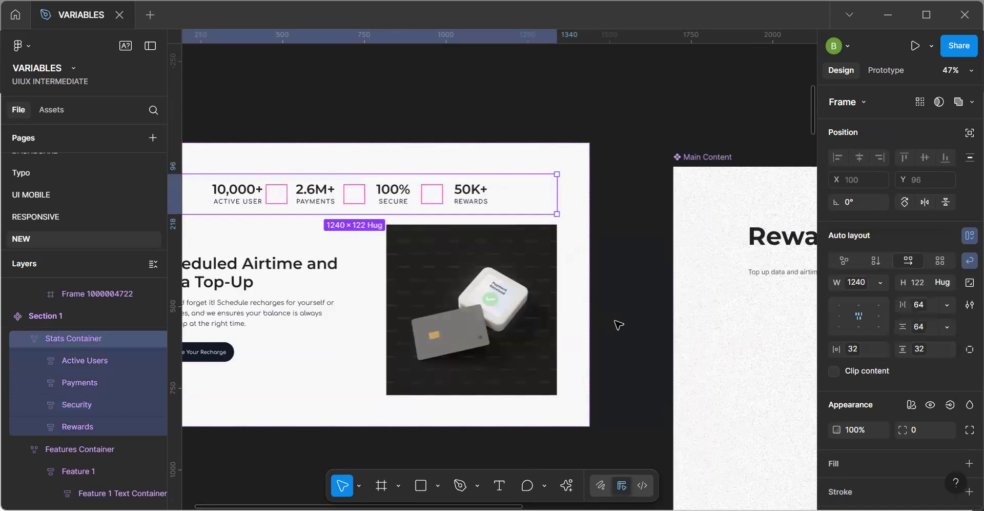
Check how the stats row is spaced in the desktop, Tablet and Phone frames.
click(624, 327)
scroll(624, 327, down, 9)
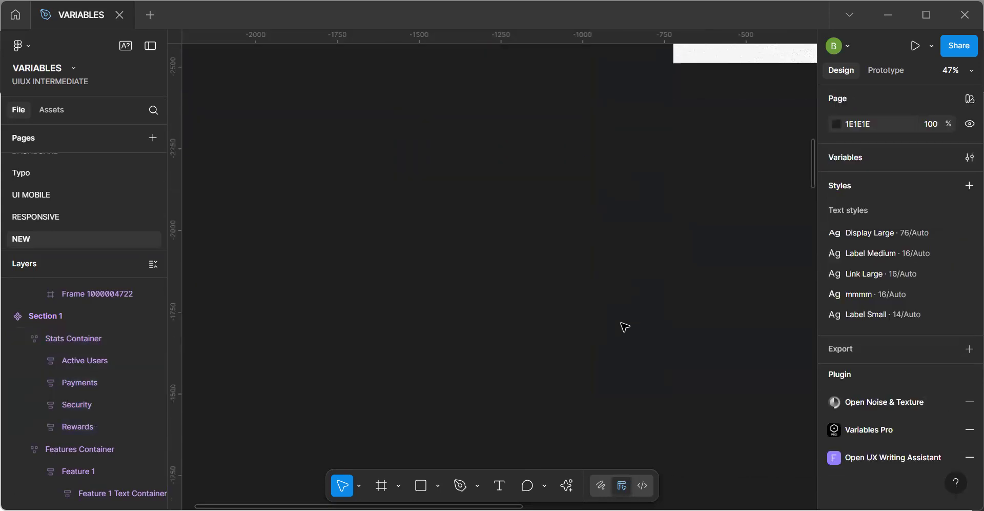
scroll(624, 326, down, 3)
scroll(624, 326, down, 2)
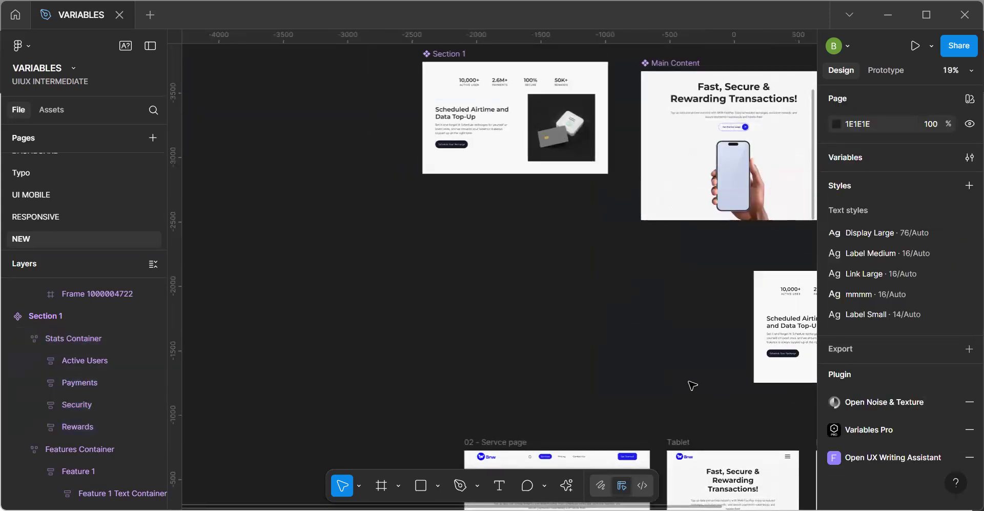
scroll(456, 177, down, 5)
scroll(457, 178, right, 3)
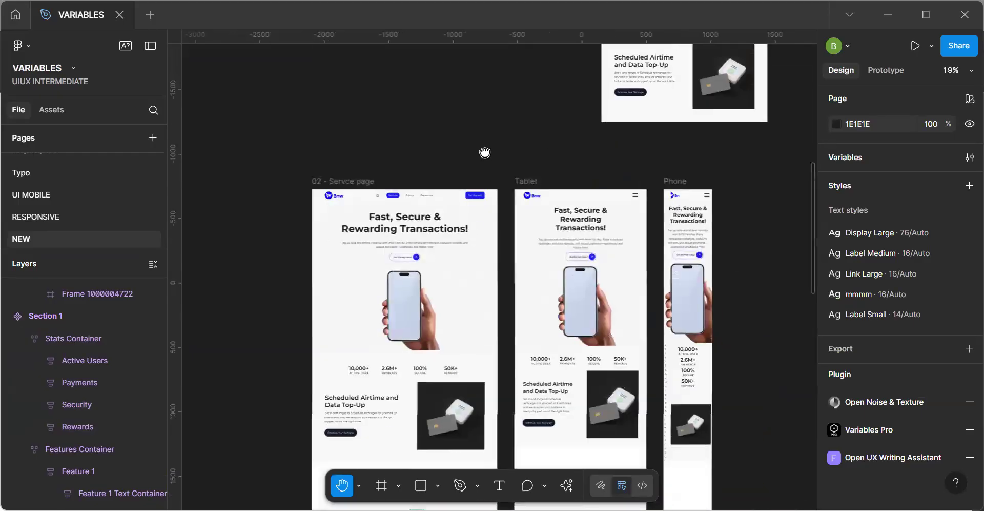
Inspect the auto layout of the Section 1 main component's Features Container and review the Responsiveness variables collection.
scroll(484, 164, up, 5)
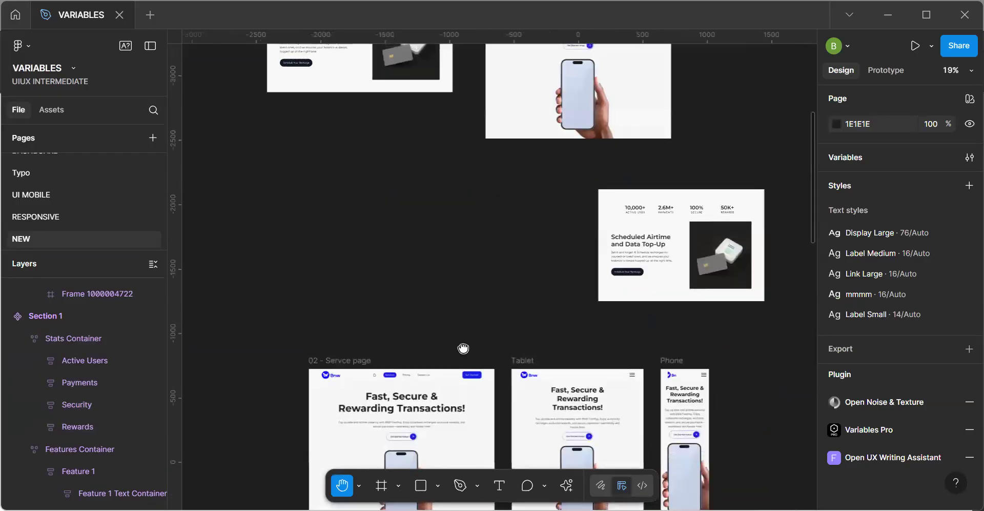
scroll(463, 348, up, 7)
key(c)
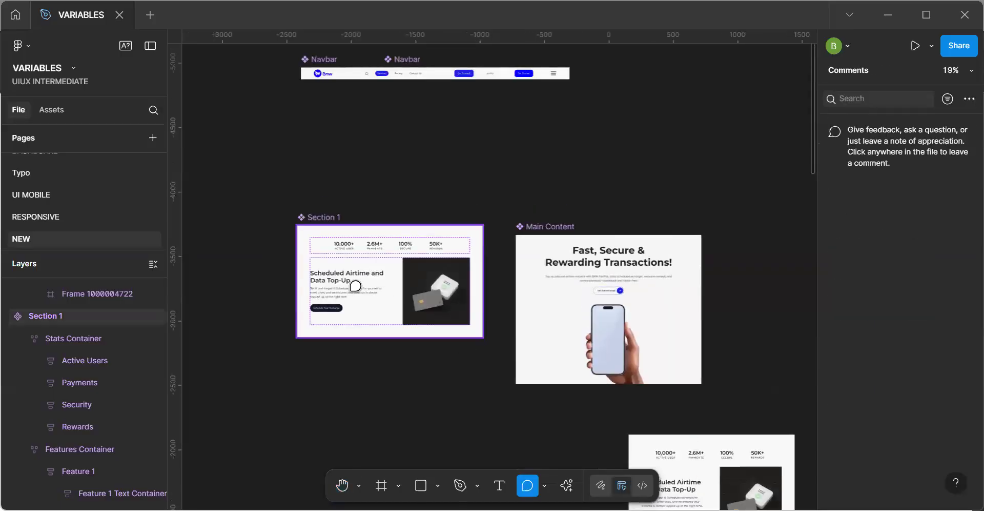
key(v)
click(382, 302)
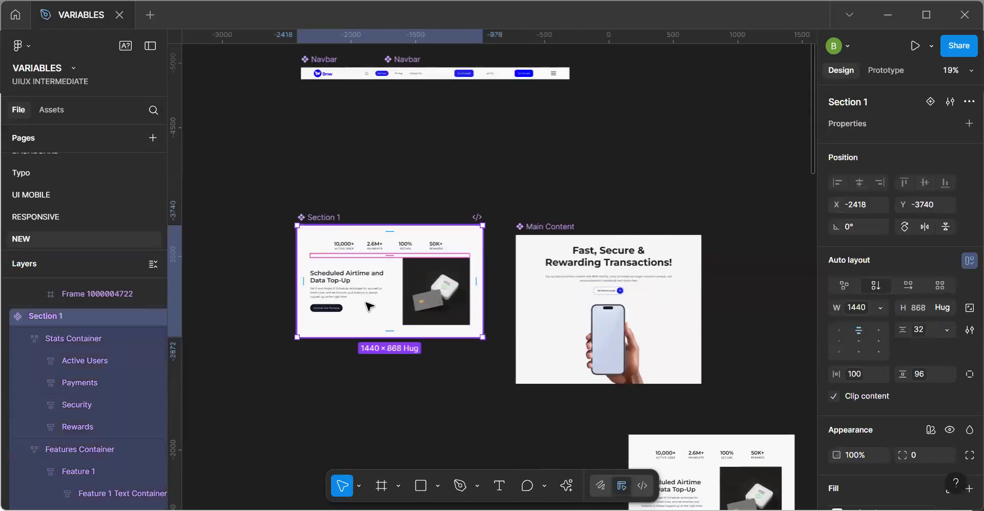
click(369, 306)
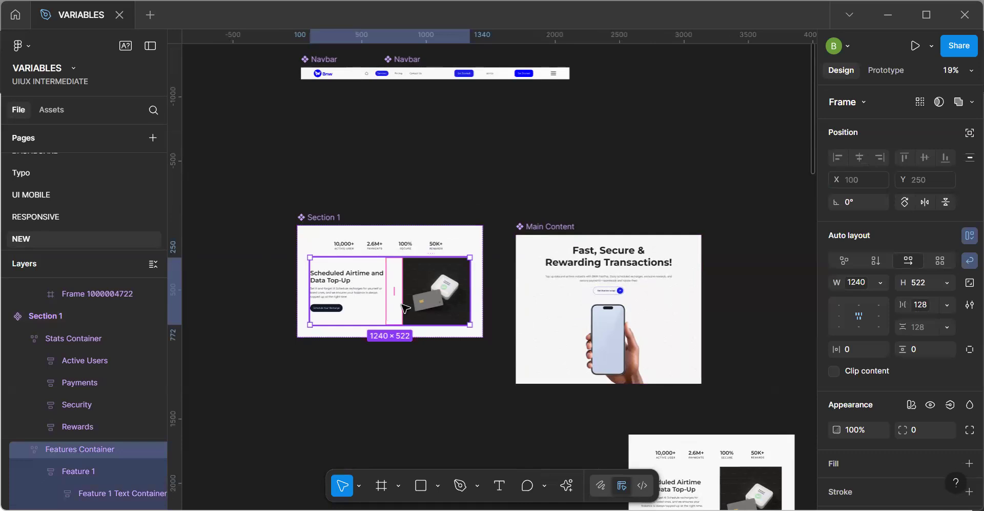
key(Escape)
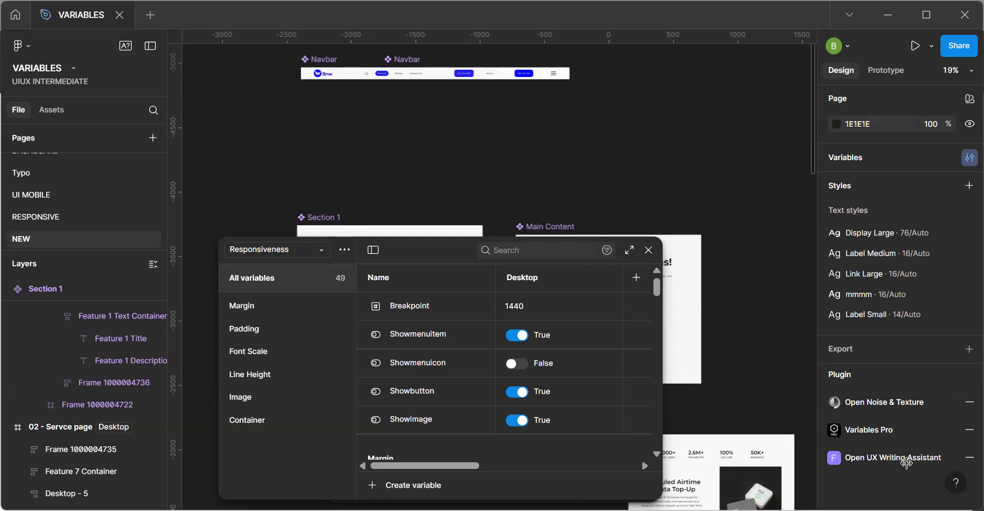
click(648, 251)
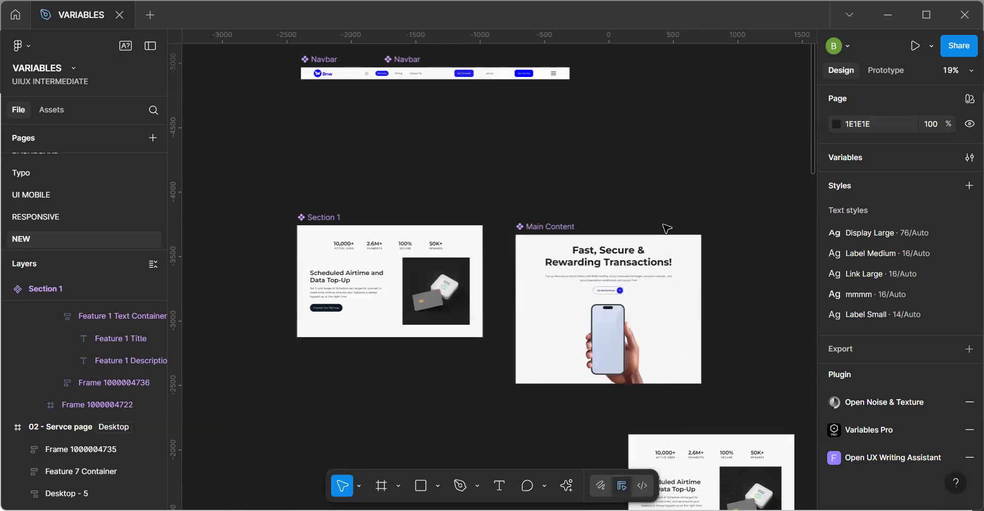
Examine the layout of the Features Container text and image in the Tablet and Phone frames.
key(h)
scroll(450, 306, down, 5)
scroll(490, 210, down, 3)
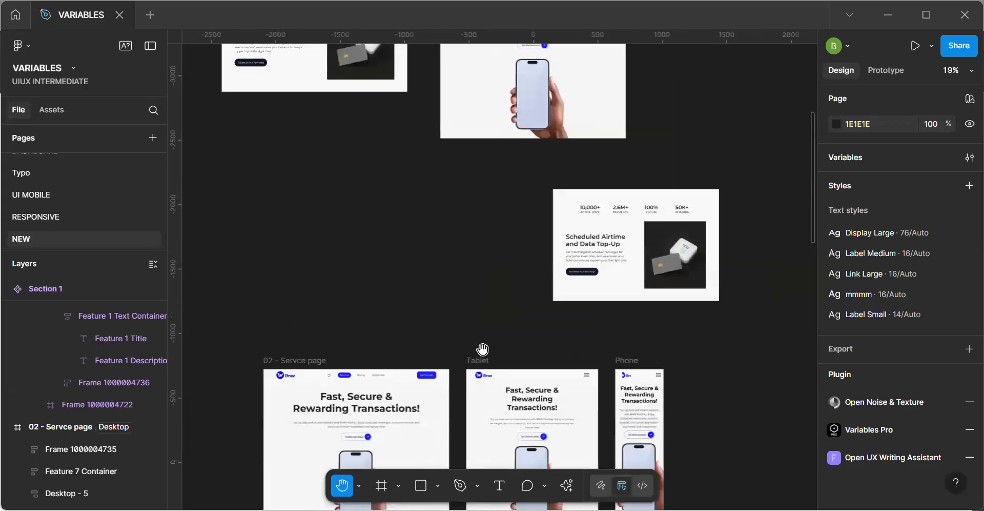
scroll(514, 283, down, 5)
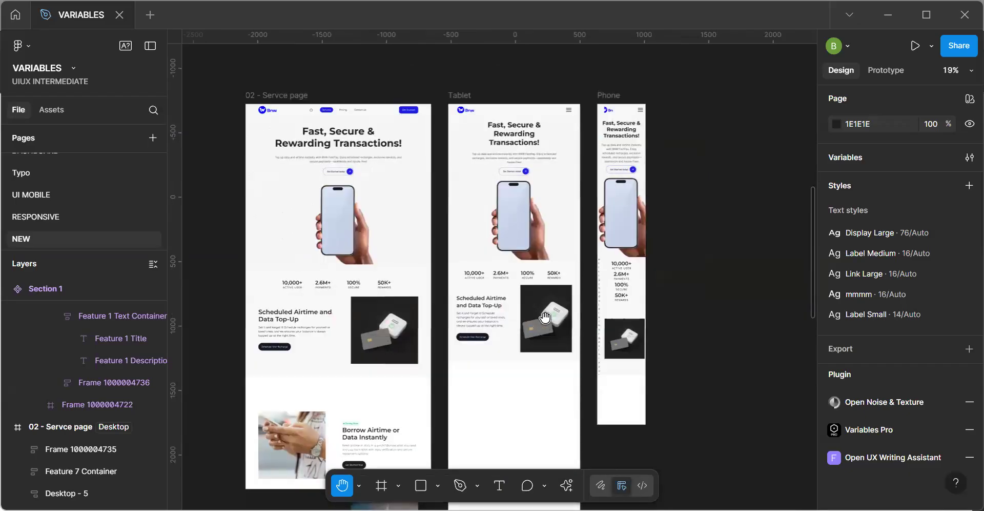
key(v)
scroll(545, 318, up, 2)
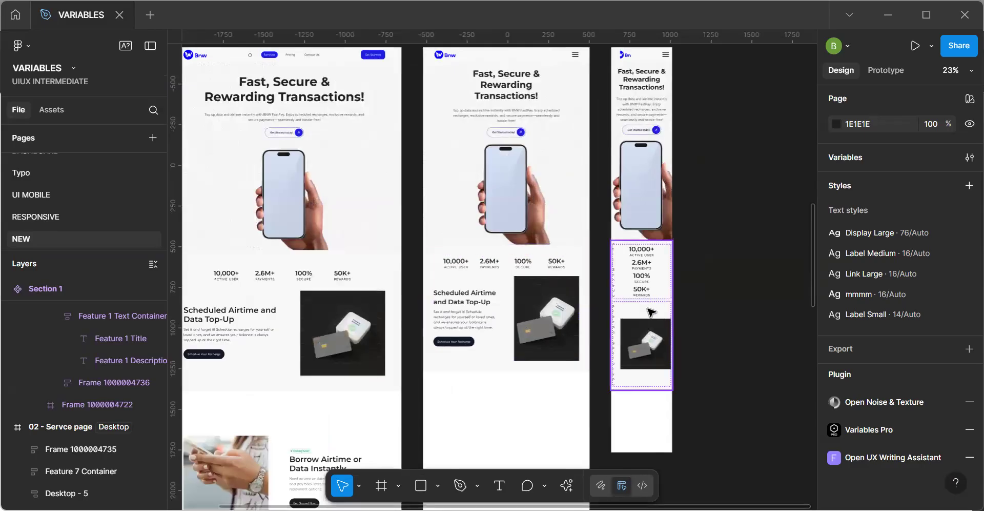
scroll(651, 312, up, 3)
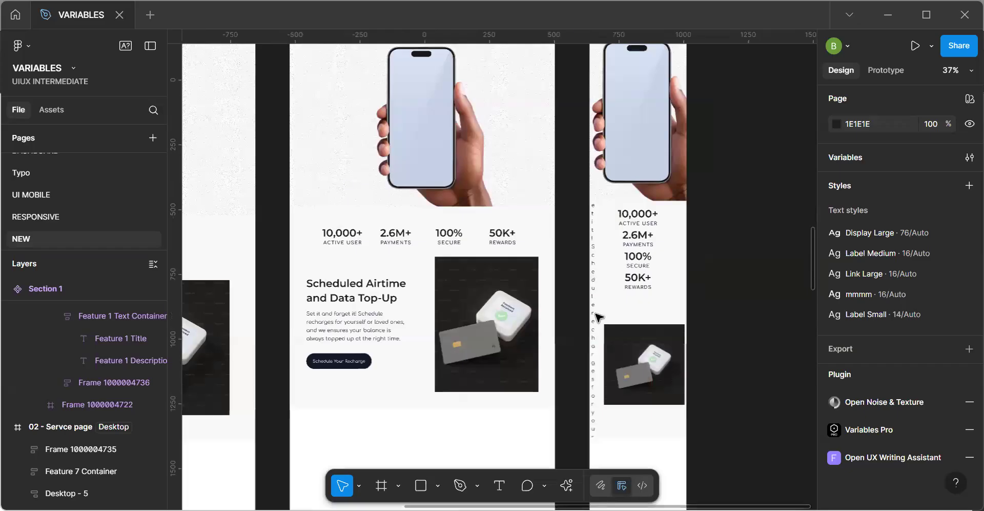
Try setting the width of the Feature 1 Text Container in the Phone frame to Hug contents.
click(595, 316)
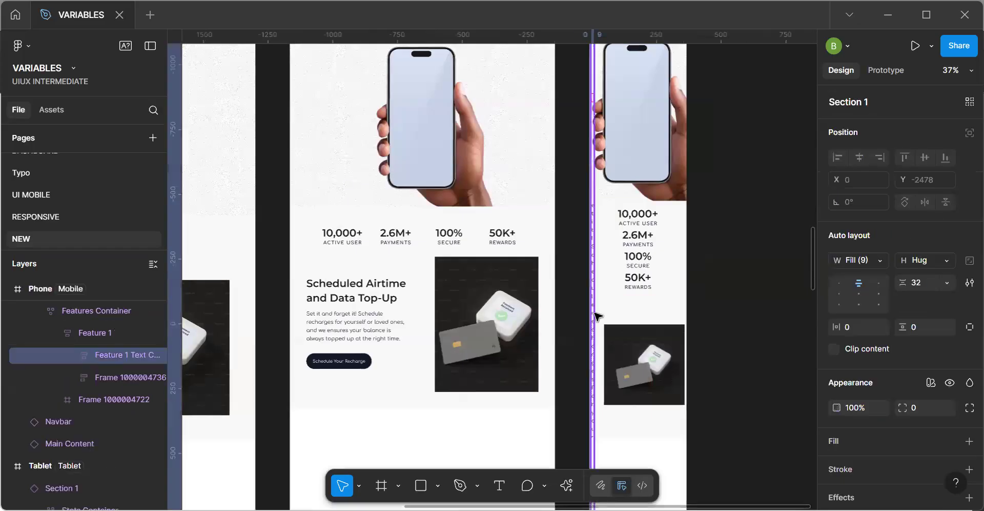
scroll(596, 315, down, 5)
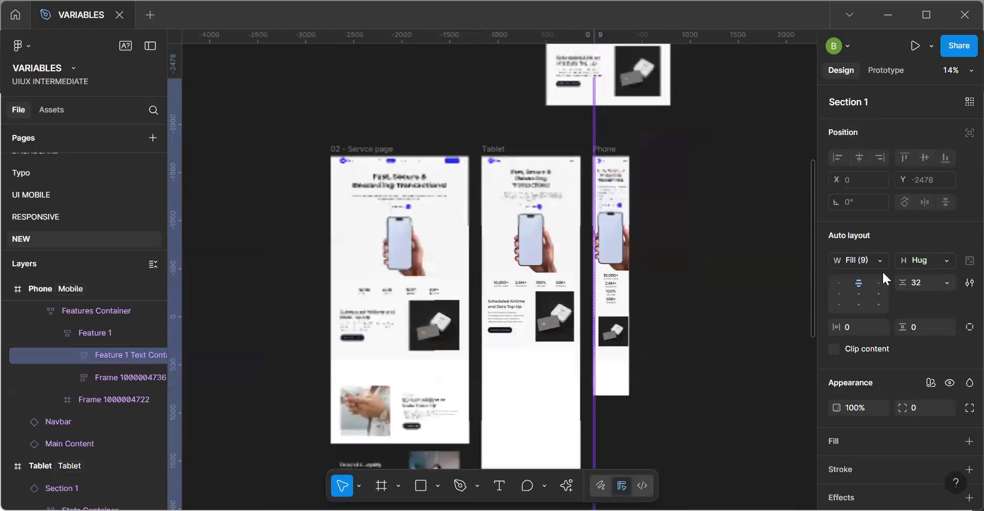
click(880, 263)
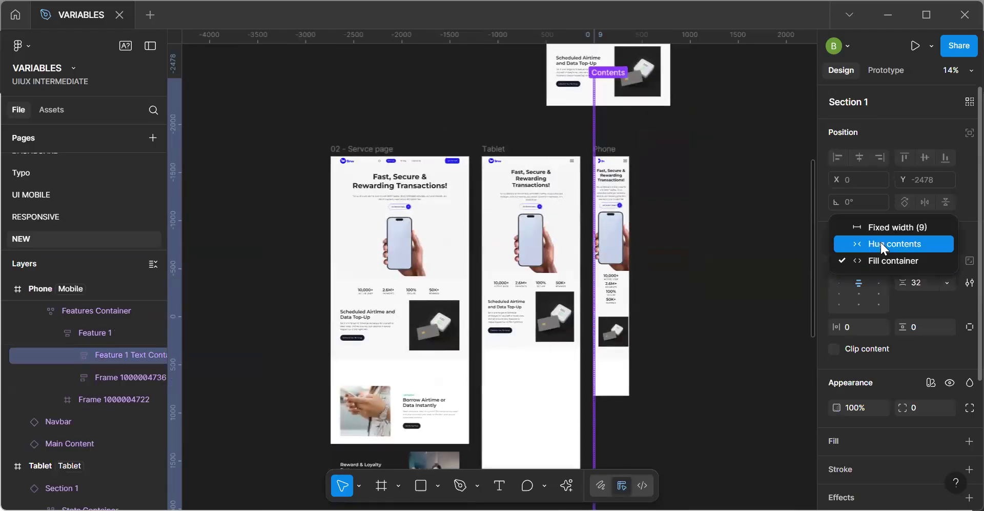
click(880, 243)
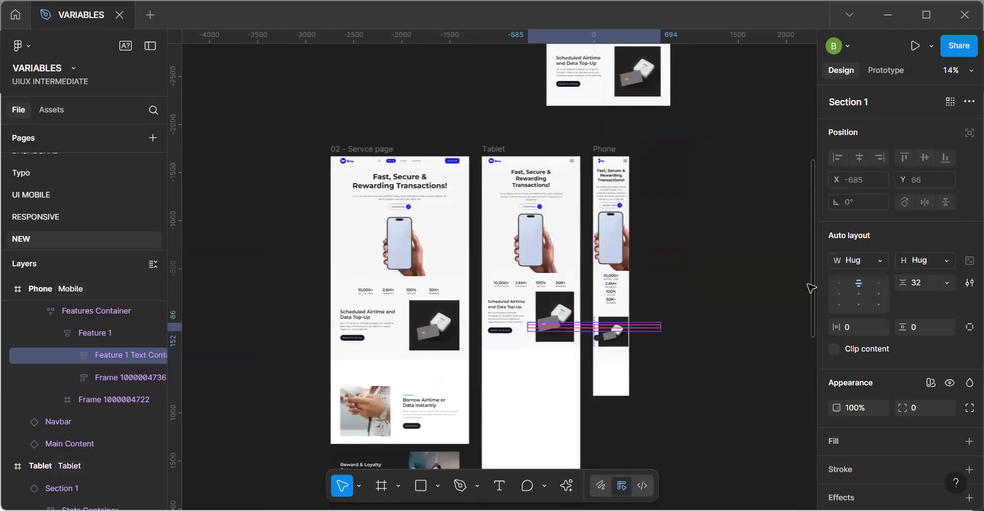
key(ctrl+z)
Inspect the sizing and typography of the Feature 1 Text Container, description and title in the Section 1 main component.
key(h)
drag(504, 185, 549, 318)
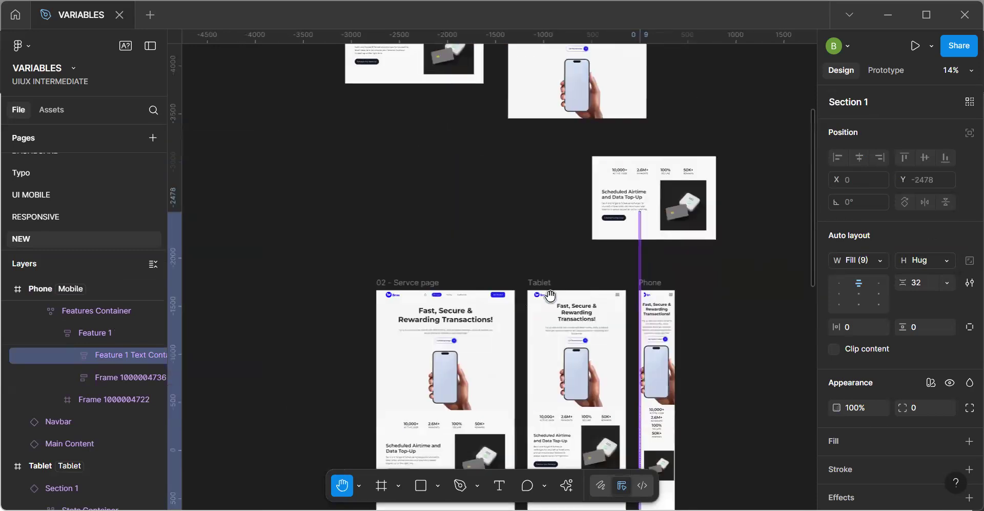
drag(498, 226, 567, 358)
drag(496, 281, 501, 288)
key(v)
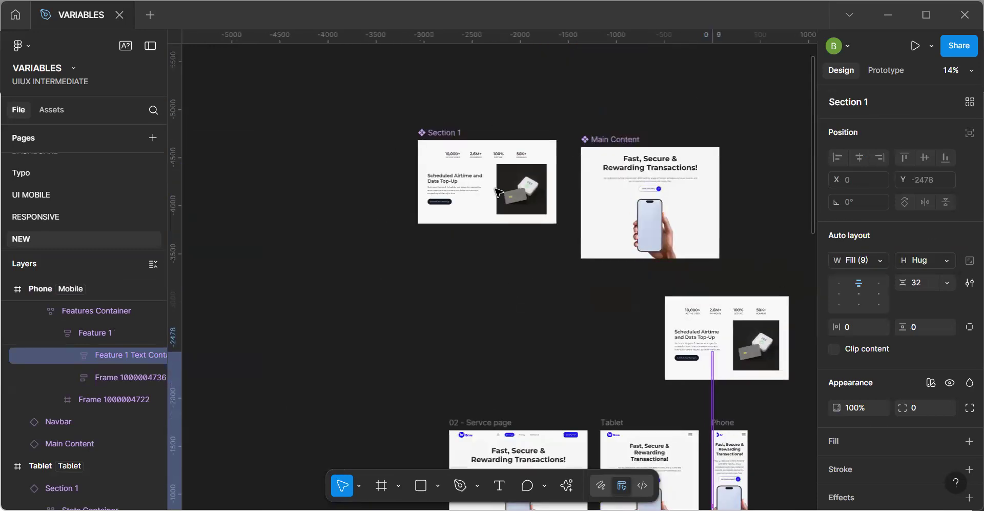
click(465, 191)
scroll(464, 191, up, 3)
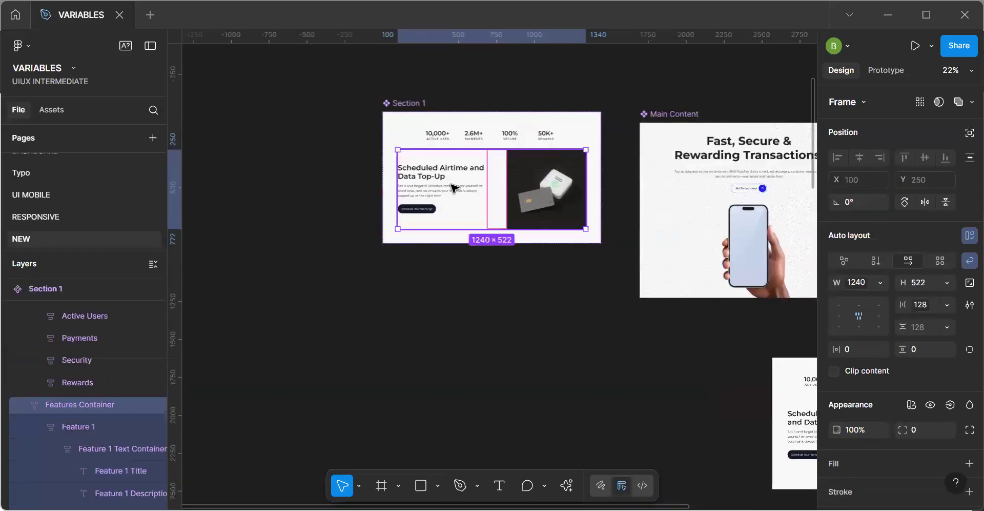
click(453, 191)
scroll(453, 191, up, 2)
click(451, 193)
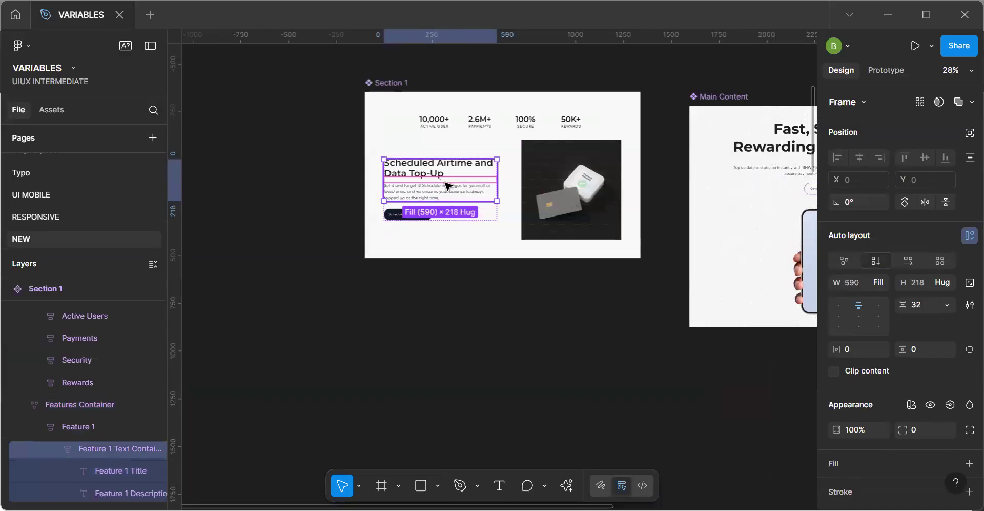
click(436, 190)
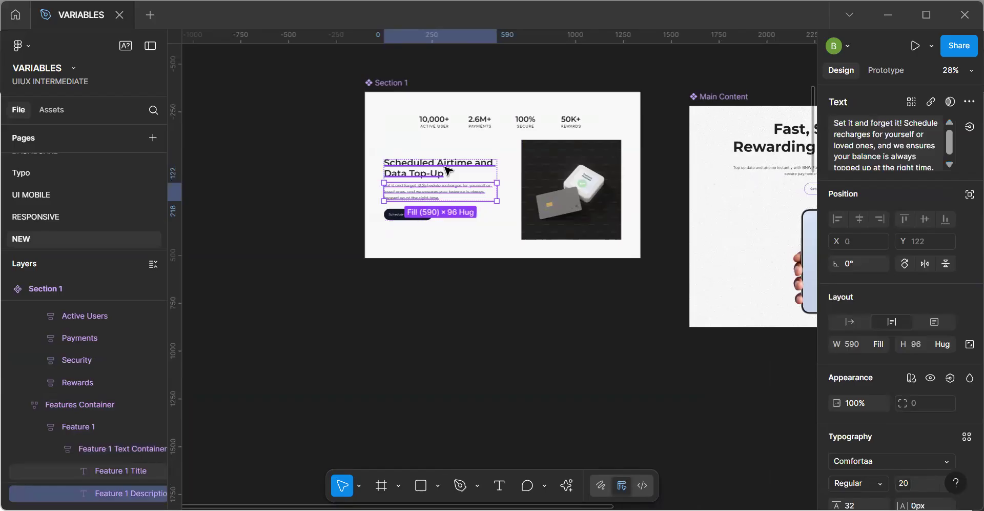
click(446, 170)
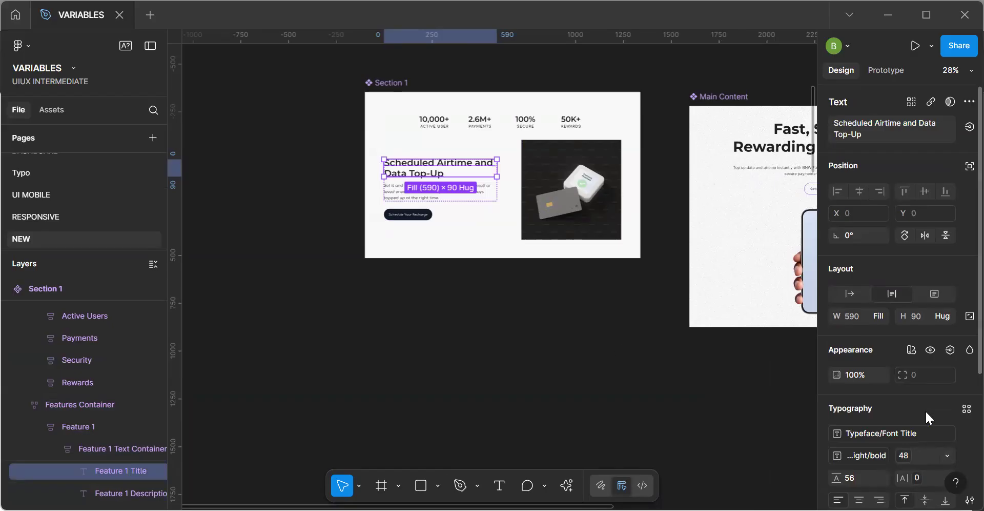
Review the typography settings of the Feature 1 title and description in the Section 1 main component.
scroll(925, 410, down, 3)
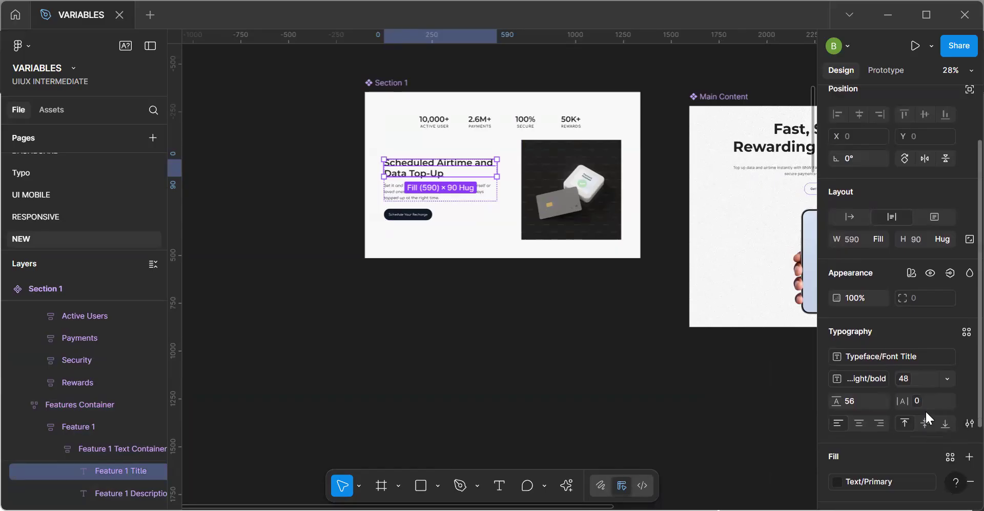
scroll(925, 410, down, 3)
scroll(925, 410, up, 5)
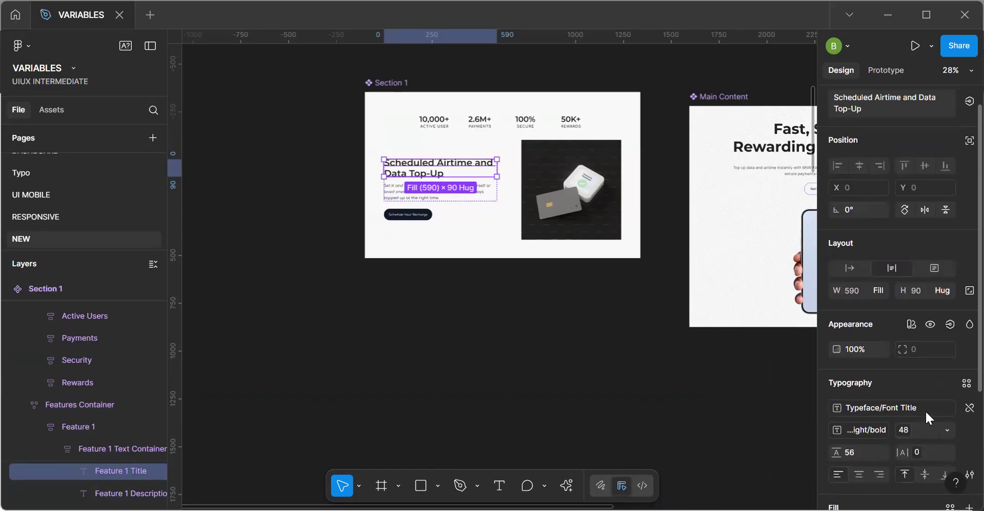
scroll(421, 224, up, 5)
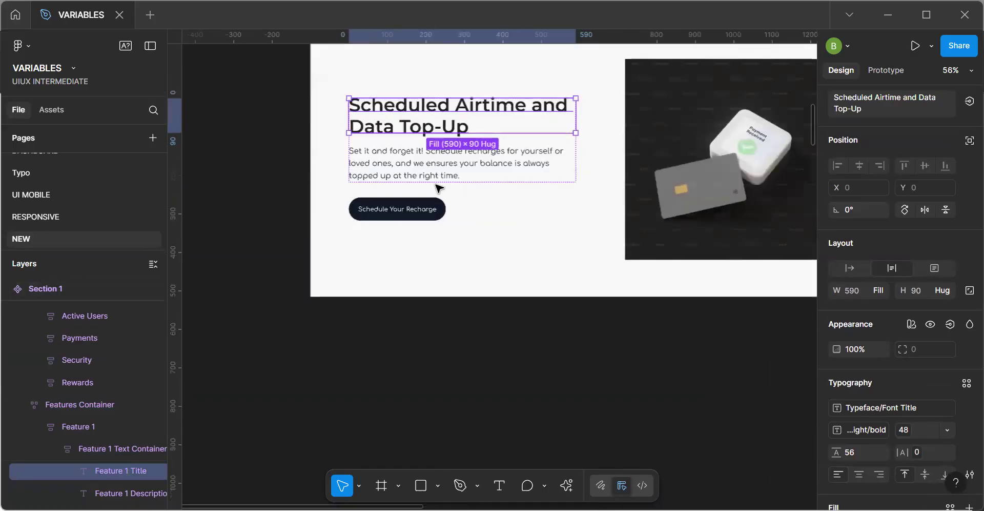
click(432, 173)
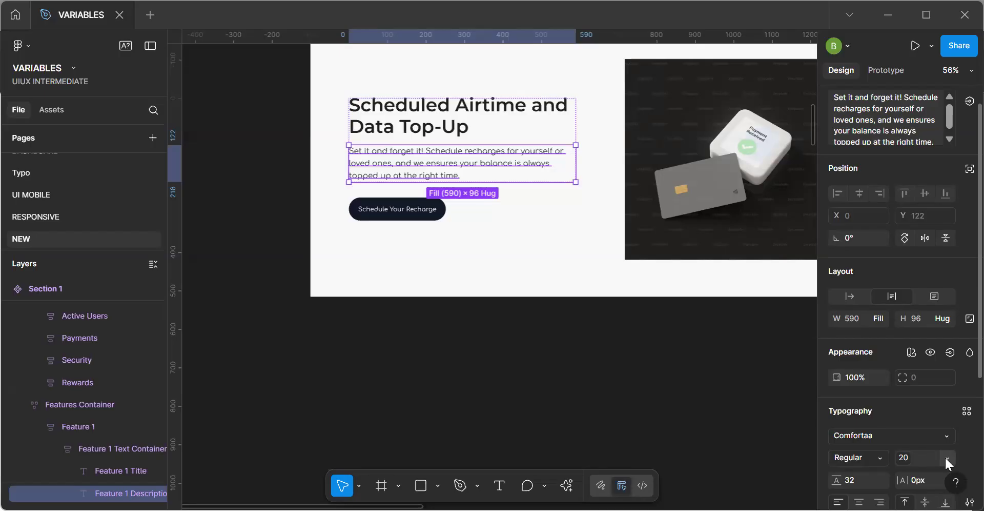
click(710, 385)
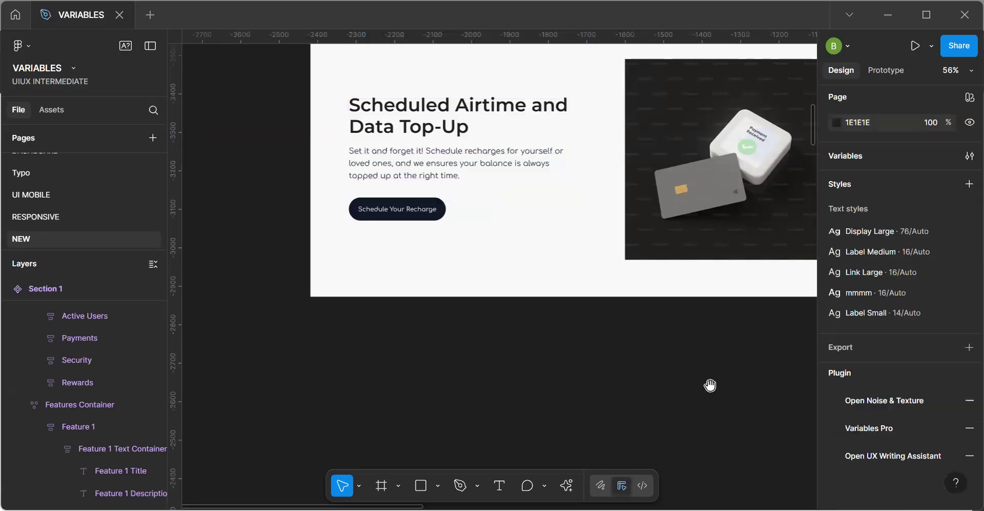
scroll(723, 390, down, 3)
drag(675, 382, 457, 305)
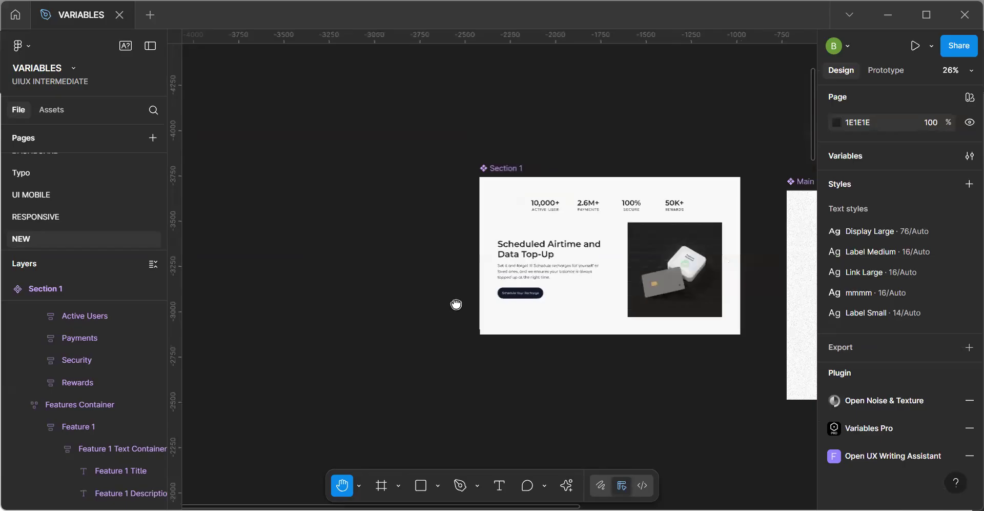
key(ctrl+v)
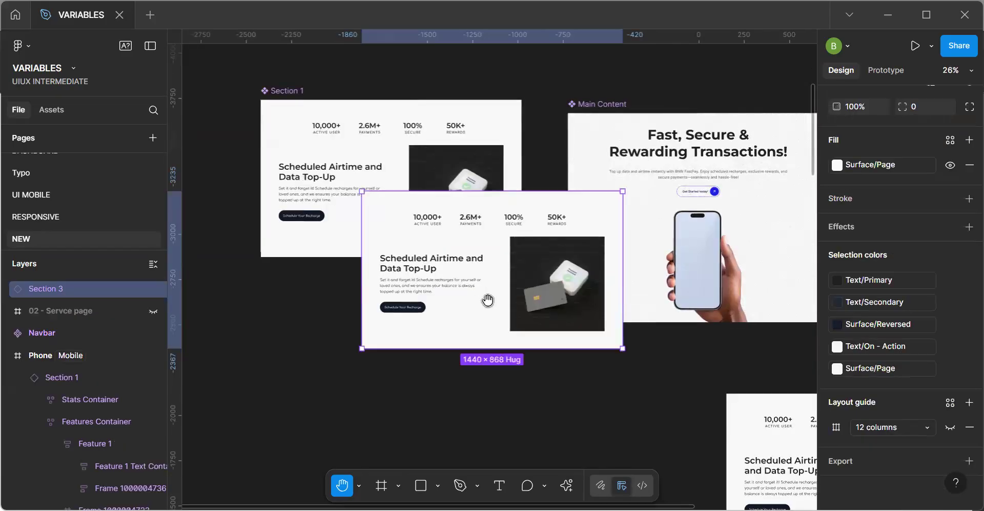
scroll(865, 282, up, 5)
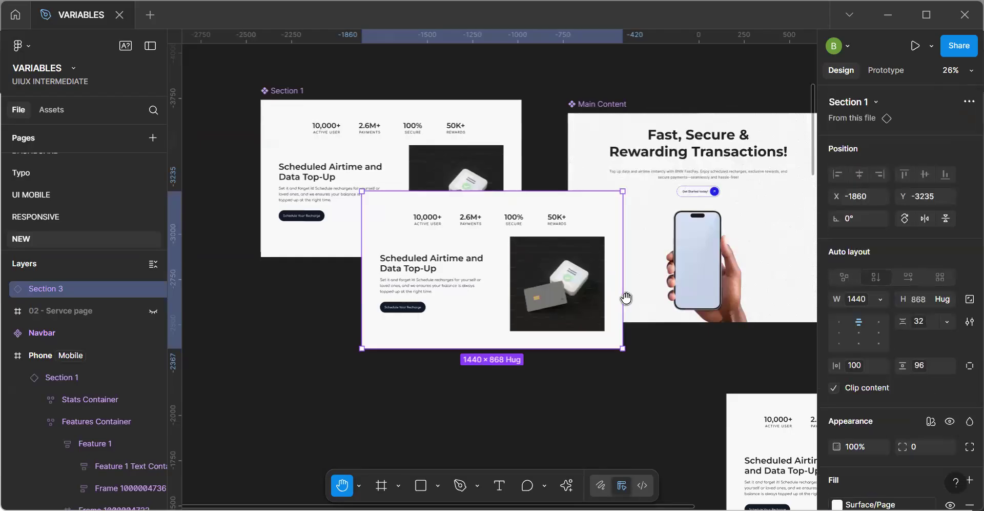
key(Delete)
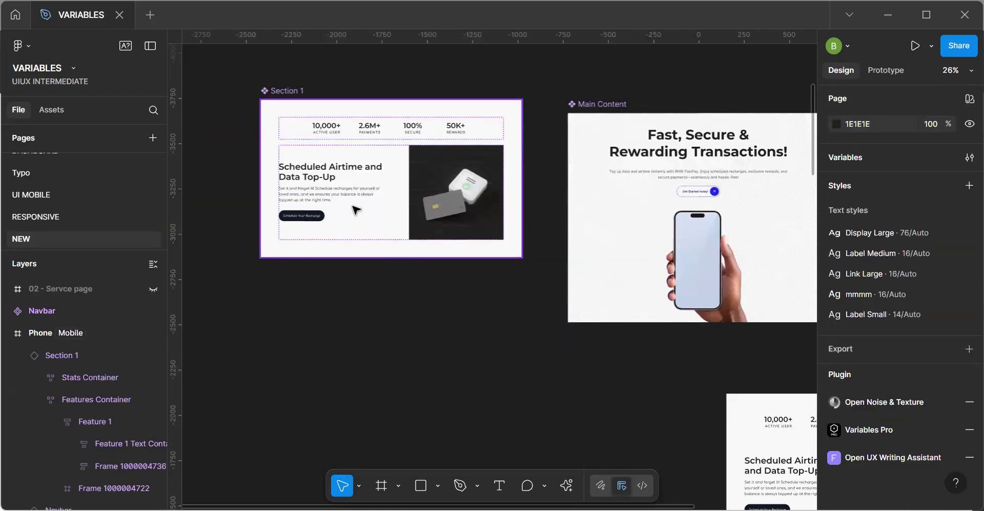
In the Section 1 main component, assign the Body Medium font size variable to the Feature 1 description and Heading Large to its title.
ctrl+click(329, 194)
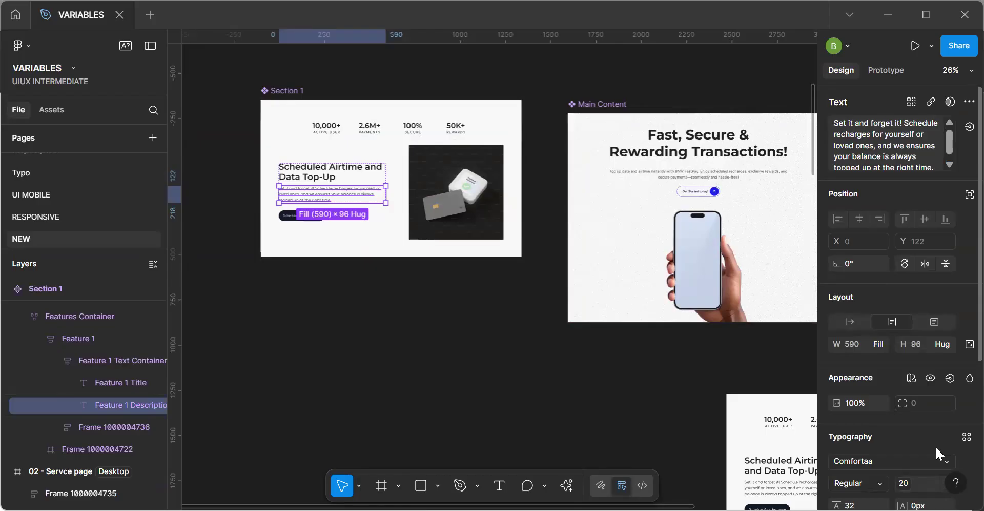
click(913, 485)
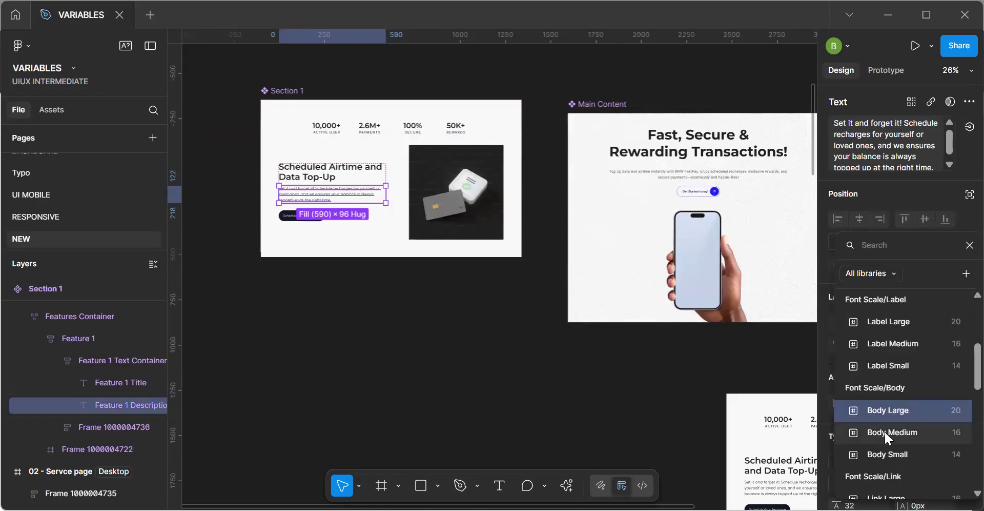
click(884, 432)
click(331, 179)
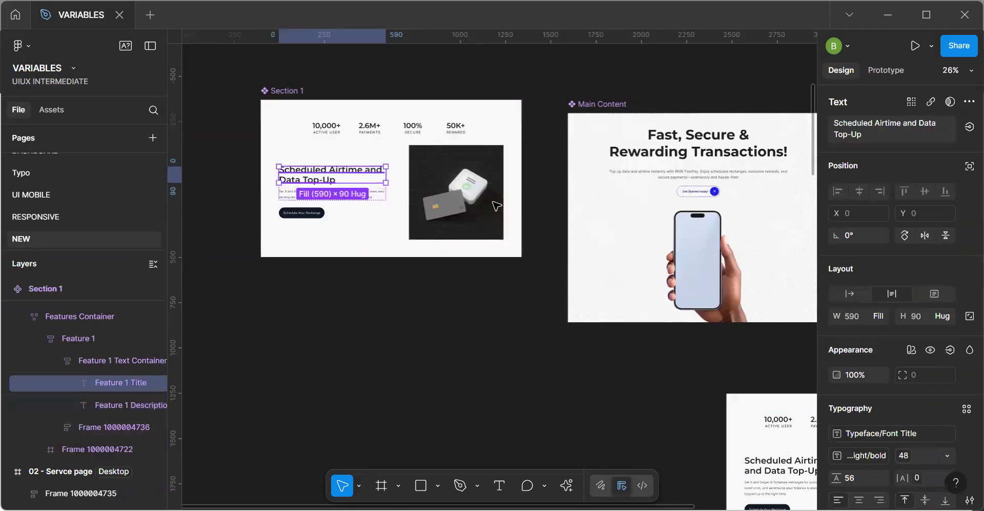
click(906, 456)
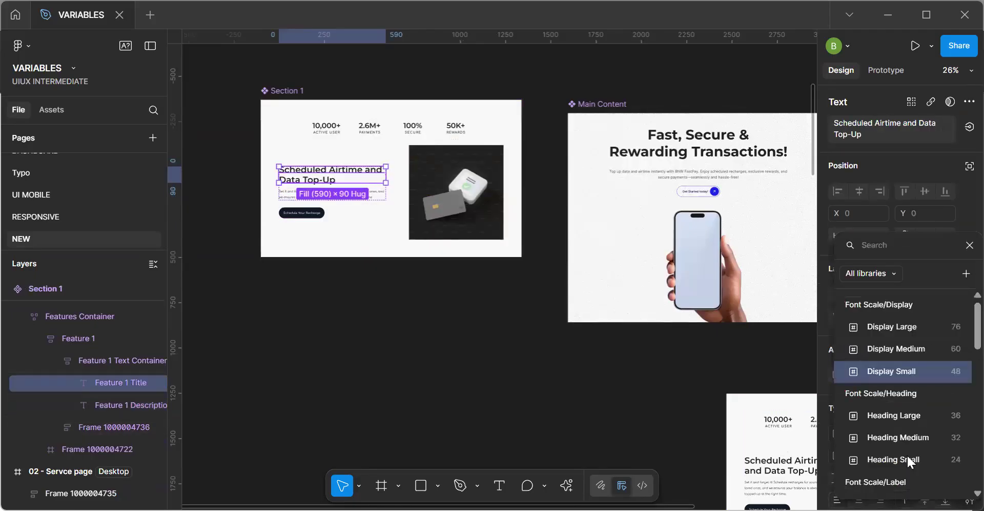
click(903, 416)
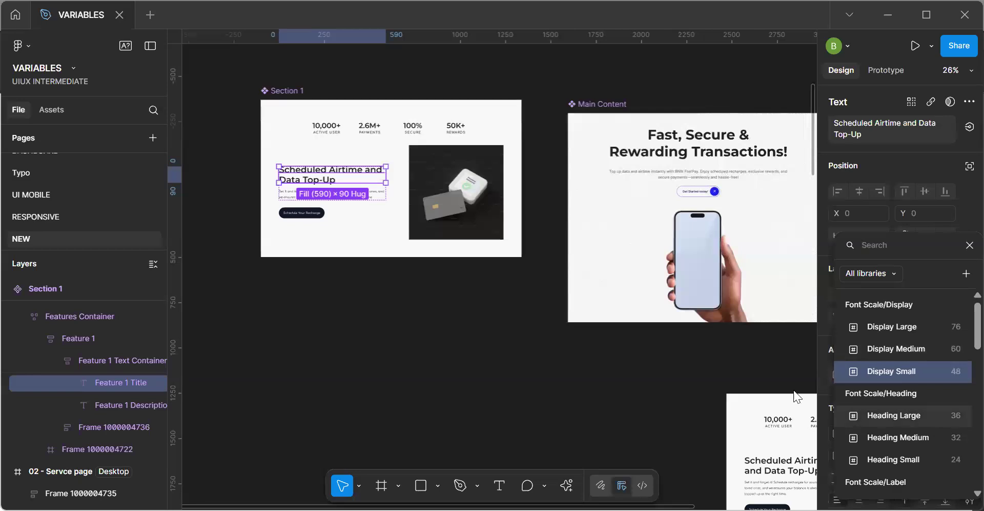
click(478, 366)
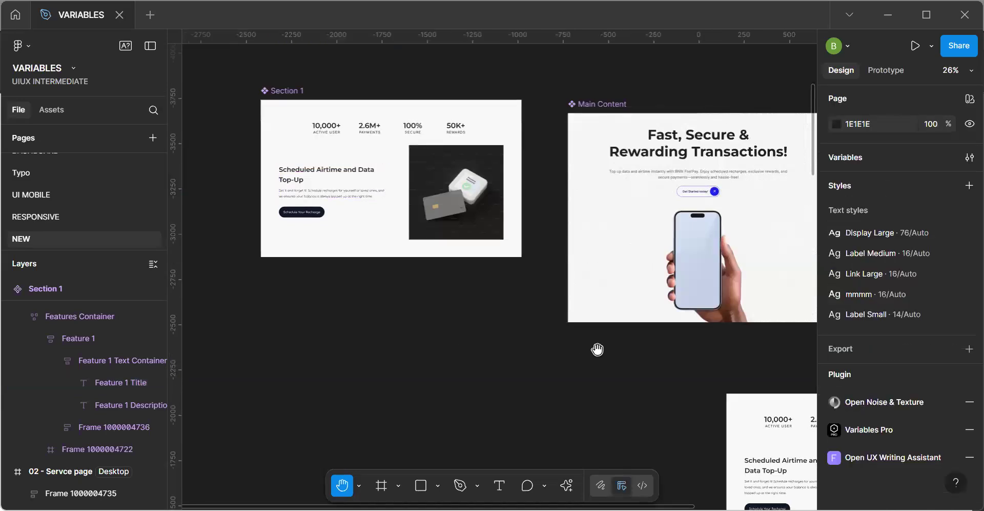
Examine how the resized feature text and the stats lay out in the desktop, Tablet and Phone frames.
scroll(462, 227, right, 10)
scroll(461, 227, down, 5)
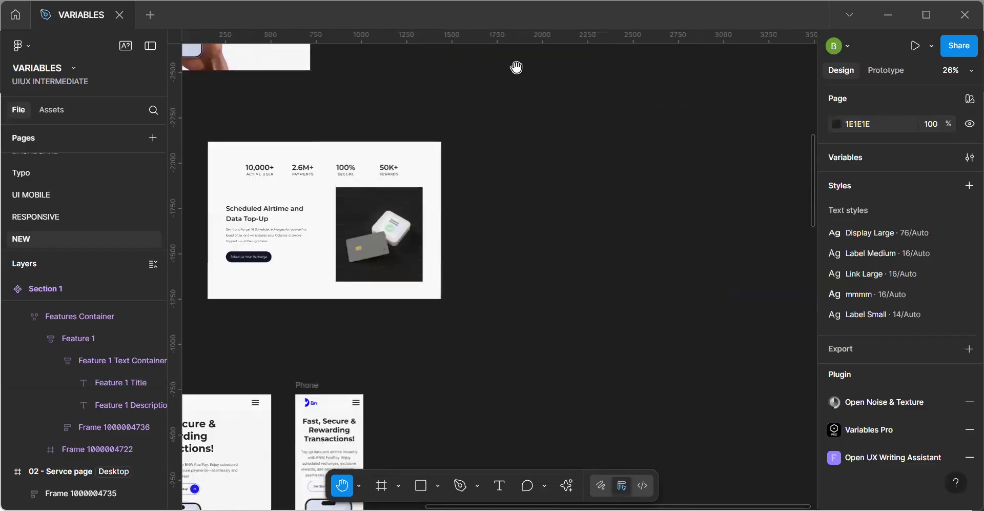
scroll(459, 183, down, 8)
scroll(459, 182, left, 3)
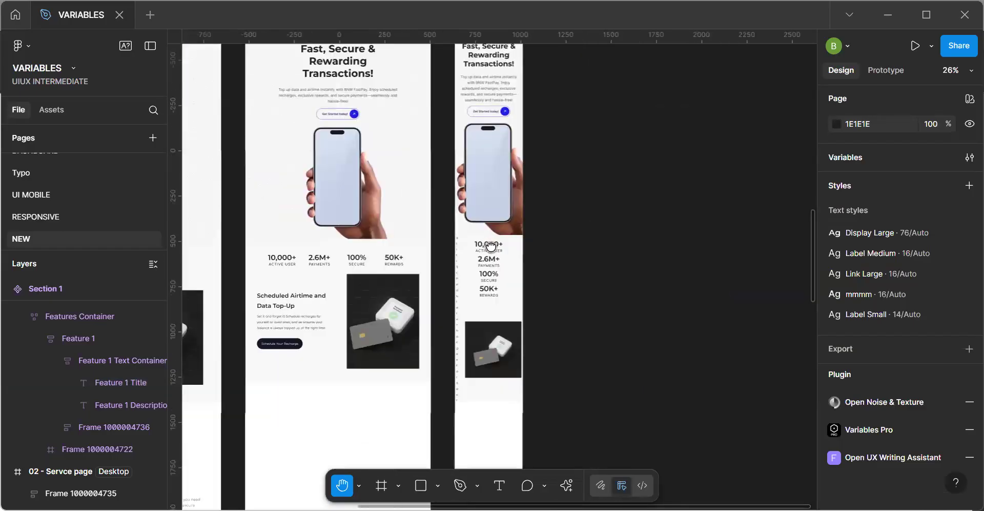
scroll(491, 246, left, 3)
scroll(491, 246, up, 2)
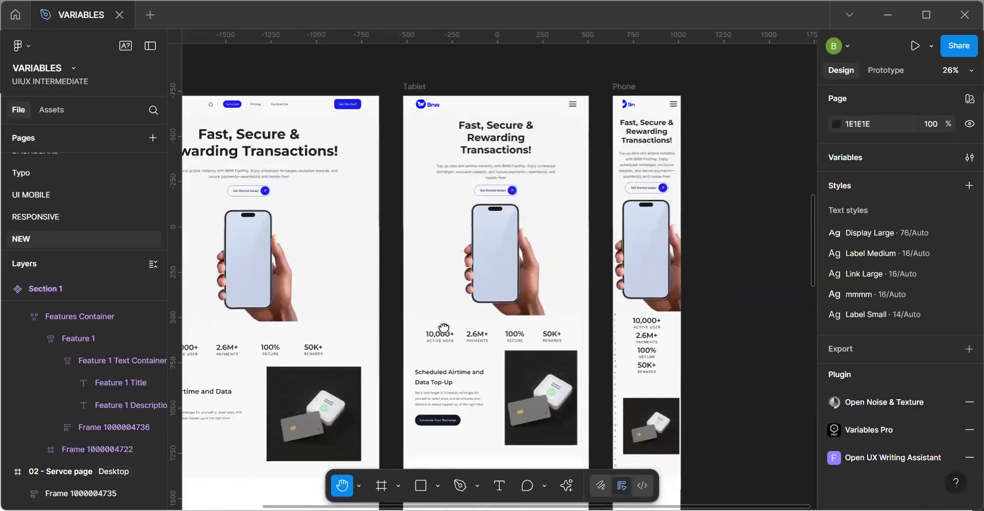
scroll(444, 328, up, 8)
scroll(444, 329, left, 3)
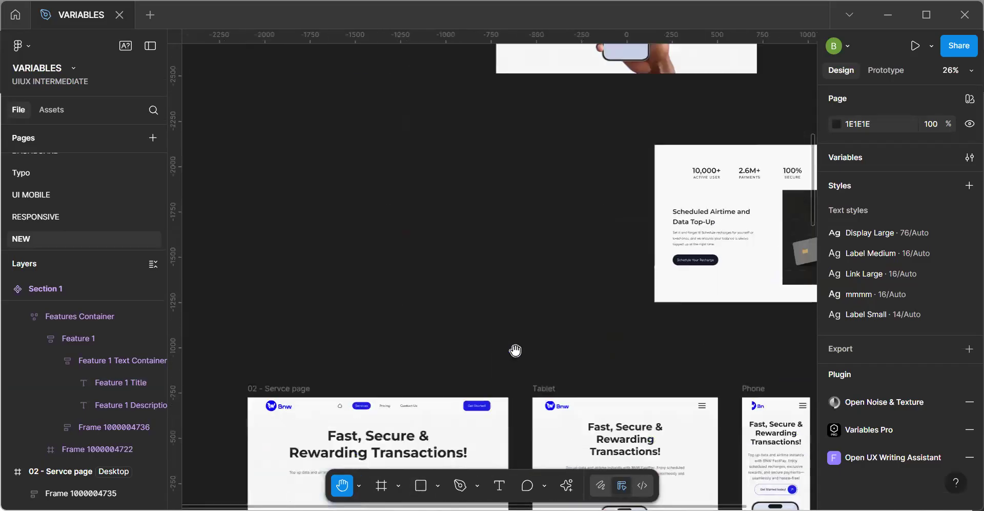
scroll(516, 350, up, 1)
ctrl+scroll(503, 259, down, 3)
scroll(448, 379, up, 5)
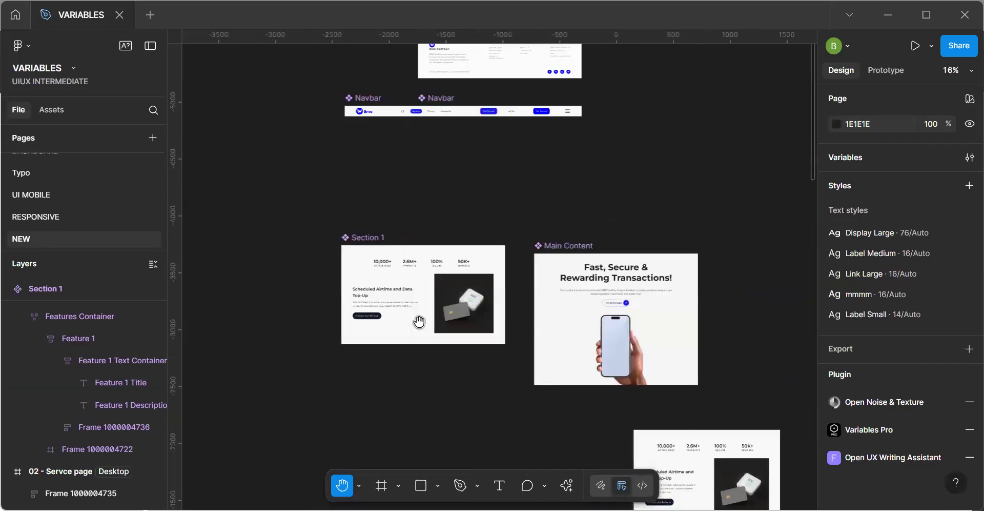
Switch the auto layout of the Feature 1 Text Container in the Section 1 main component to grid.
ctrl+scroll(419, 321, up, 3)
key(v)
click(365, 282)
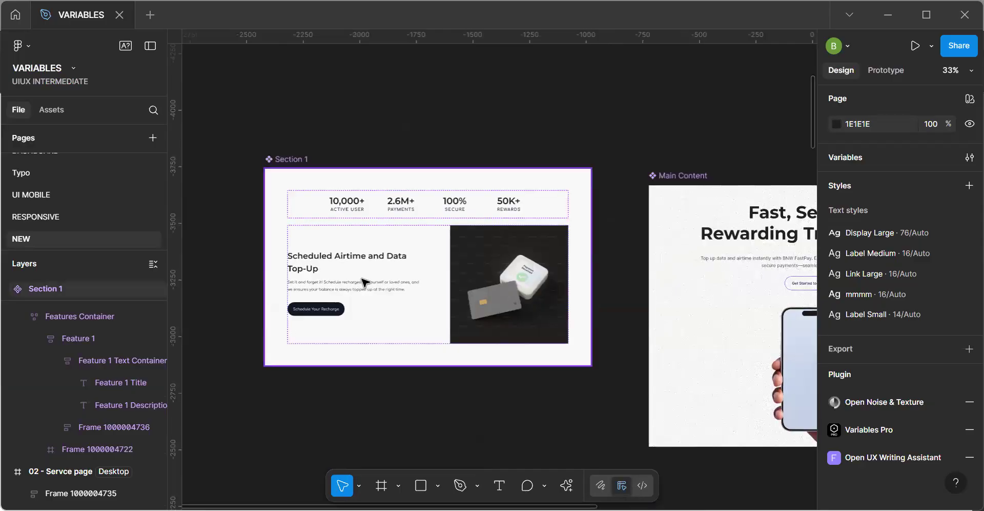
double_click(365, 282)
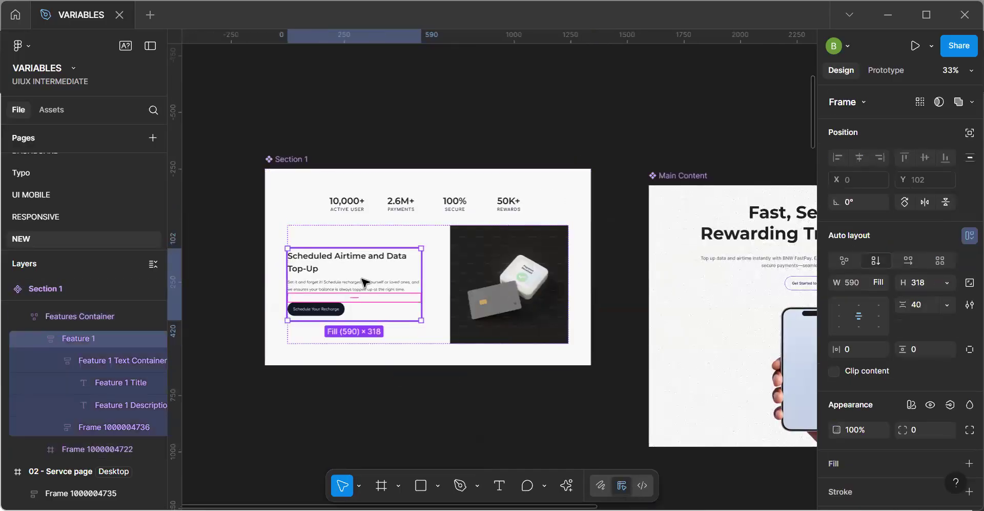
ctrl+scroll(365, 282, up, 1)
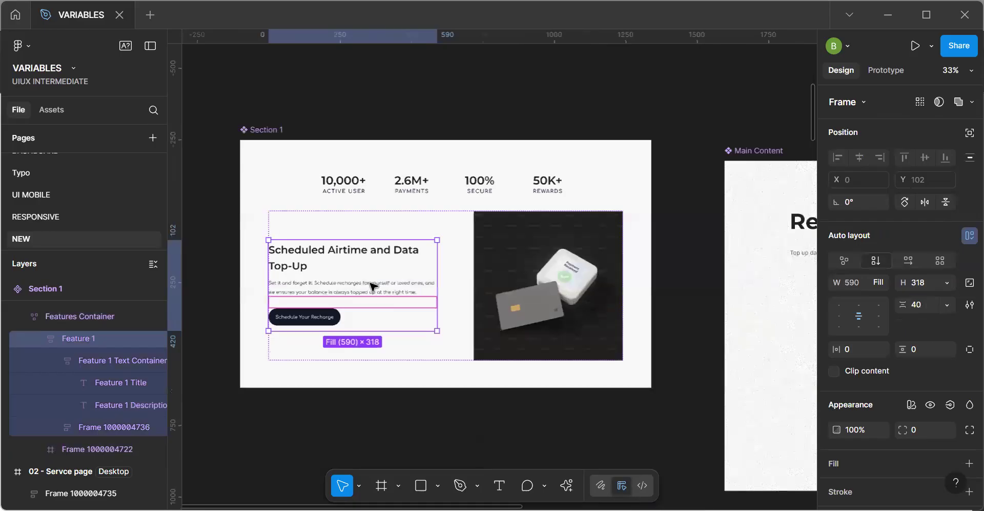
double_click(371, 286)
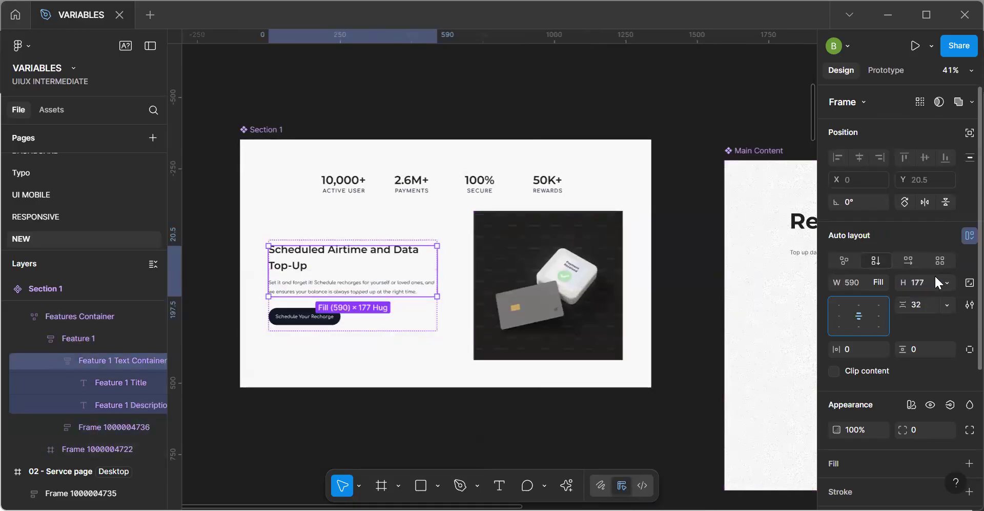
click(941, 259)
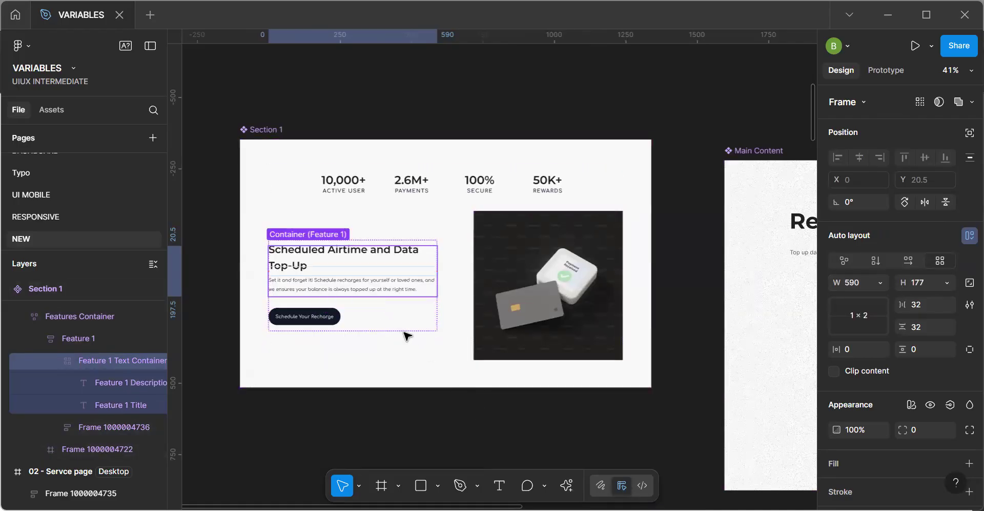
Try switching the auto layout of the parent Feature 1 frame to grid, and undo that change.
click(364, 304)
click(939, 261)
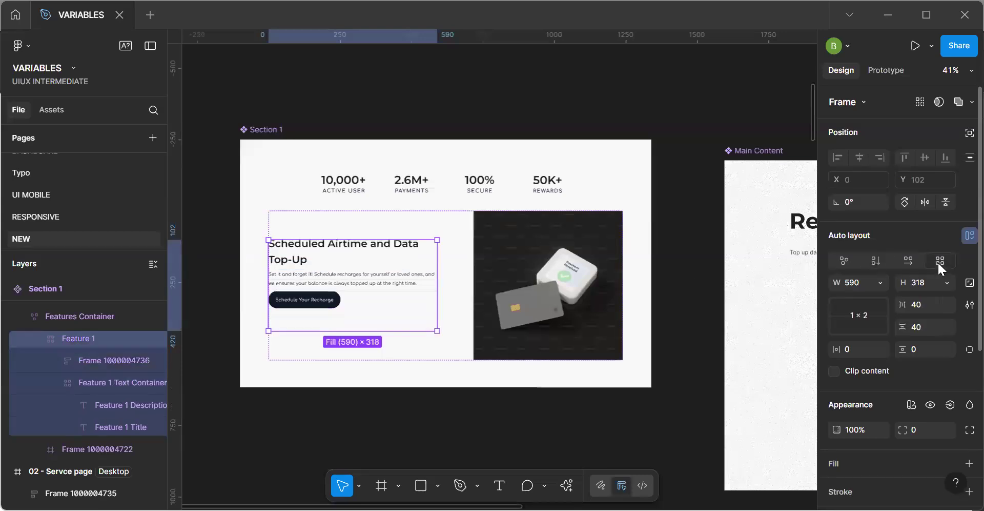
key(ctrl+z)
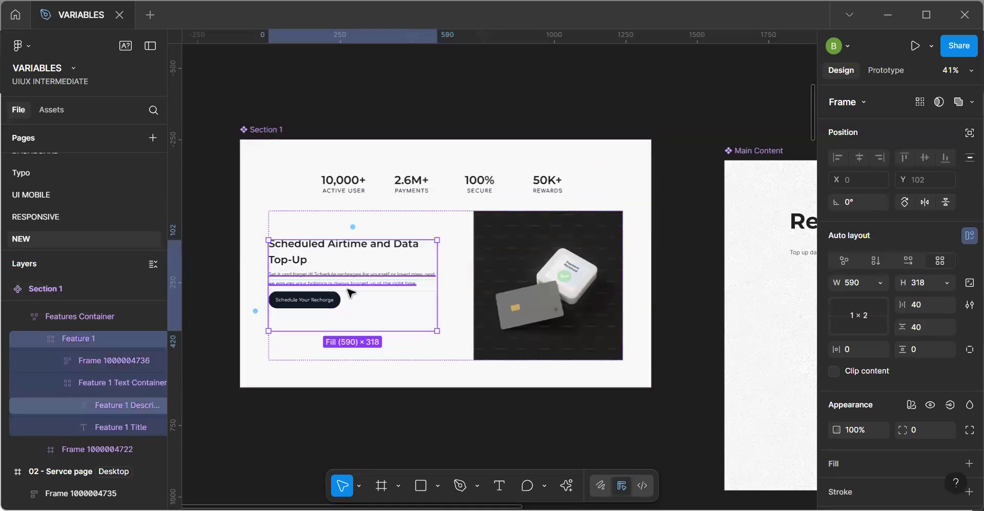
Set the height of the Feature 1 frame in the Section 1 main component to Hug contents.
click(331, 221)
double_click(358, 268)
click(944, 282)
click(921, 300)
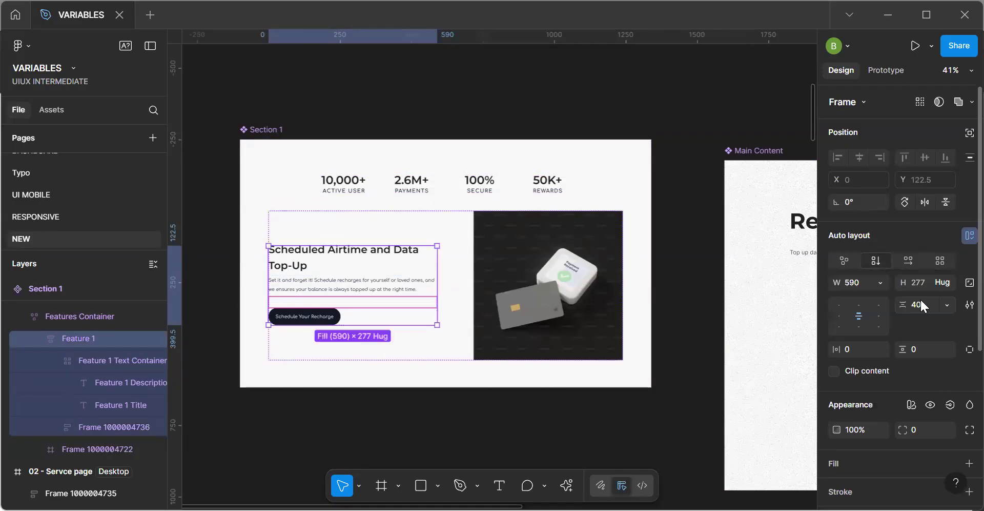
Examine how the updated Section 1 feature content renders in the desktop, Tablet and Phone frames compared with the main component.
click(644, 439)
key(space)
scroll(641, 435, down, 5)
drag(642, 435, 367, 254)
scroll(540, 307, down, 10)
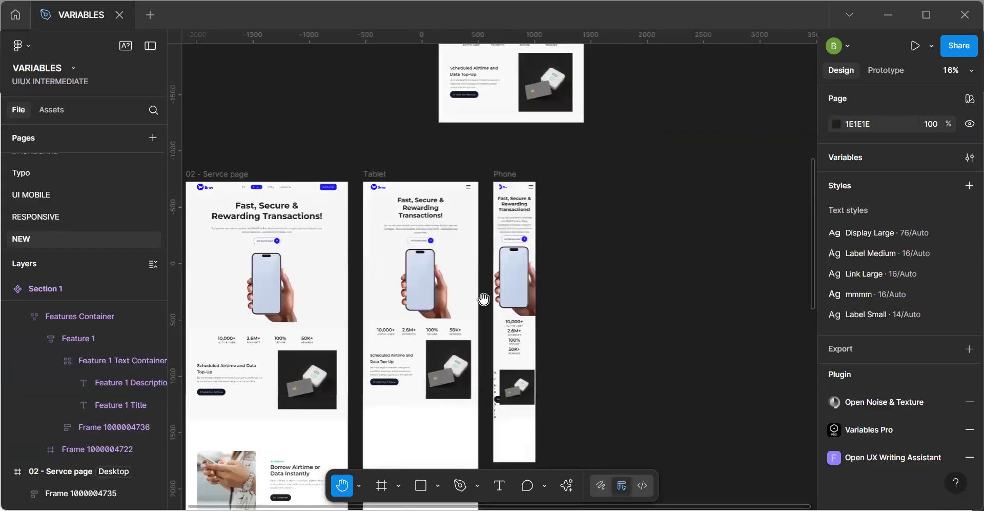
scroll(527, 366, up, 5)
scroll(588, 435, down, 5)
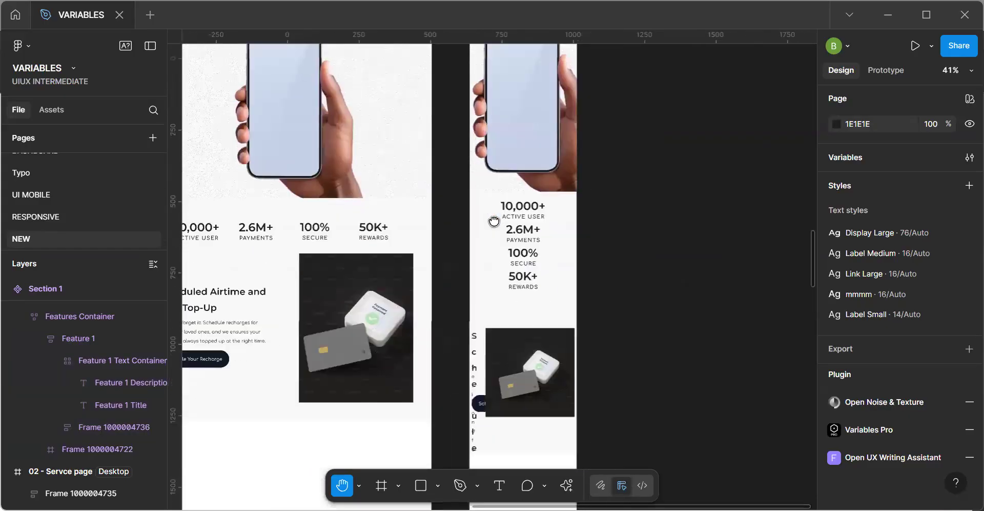
drag(442, 145, 565, 440)
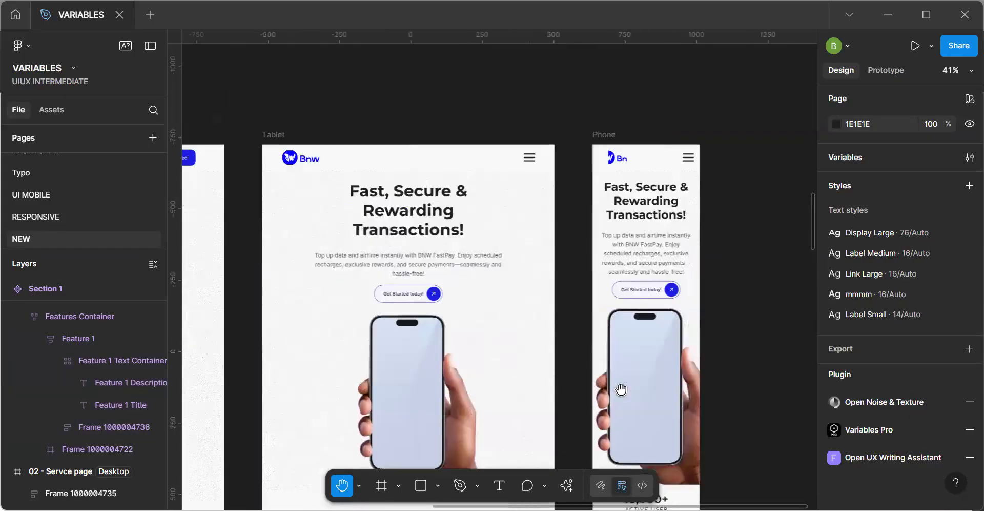
drag(412, 231, 504, 296)
drag(403, 235, 515, 311)
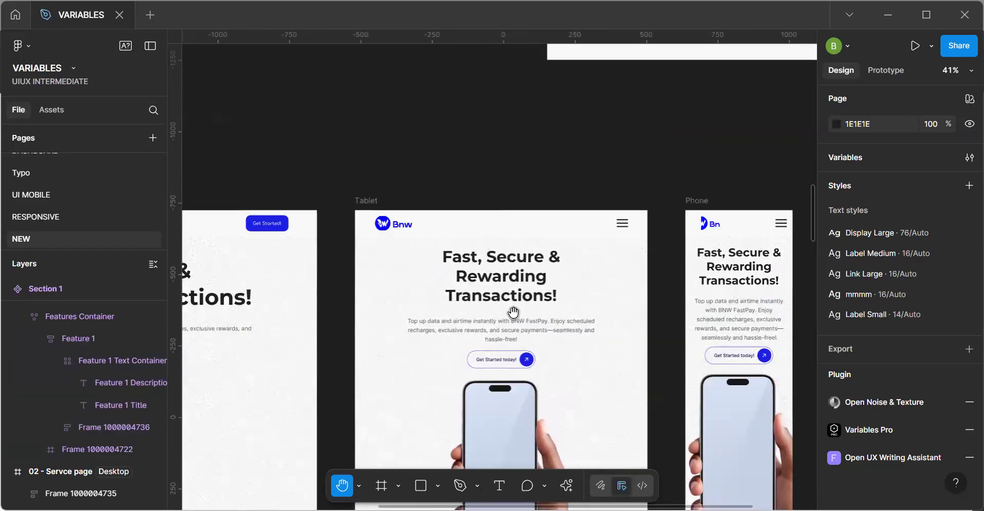
scroll(440, 253, down, 1)
drag(457, 249, 442, 303)
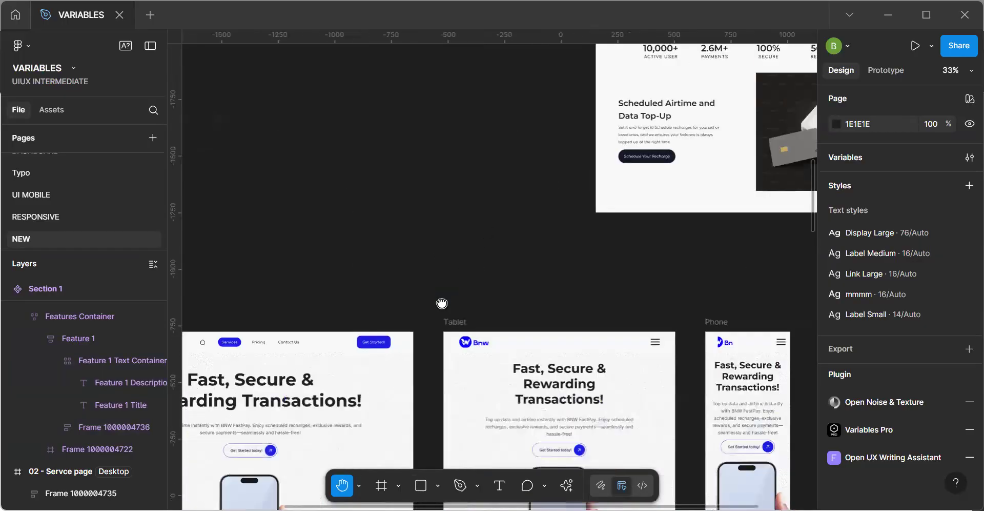
scroll(454, 220, down, 2)
drag(662, 167, 808, 263)
drag(437, 218, 479, 266)
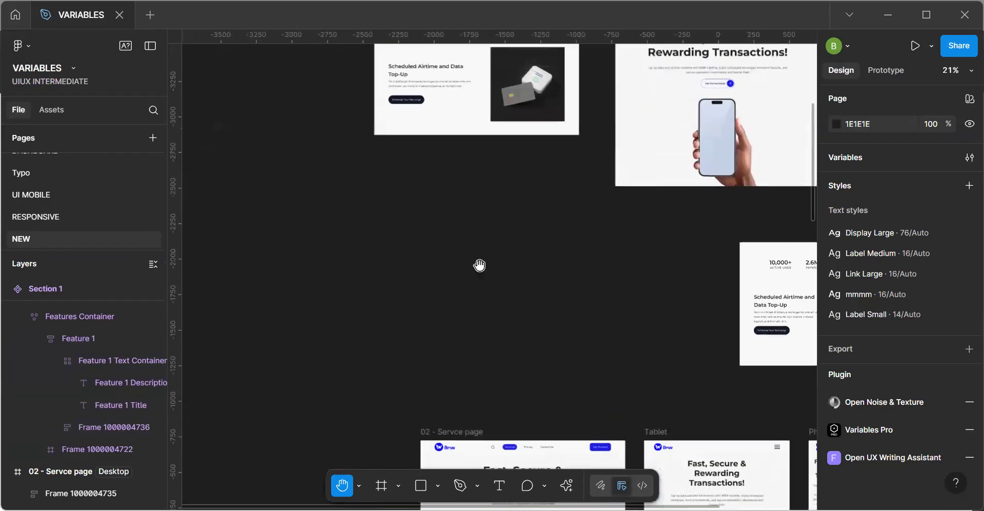
scroll(449, 193, down, 3)
drag(453, 177, 442, 285)
scroll(443, 286, down, 2)
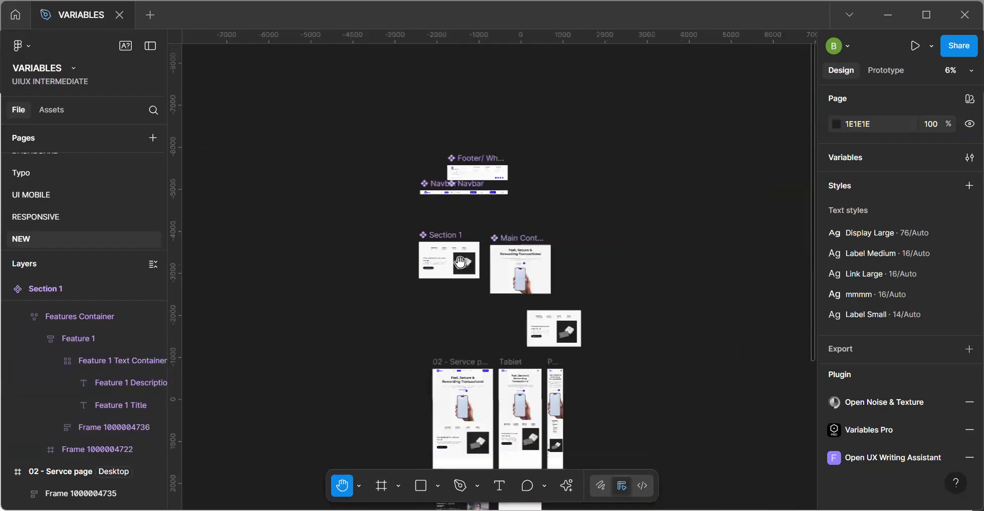
Centre the auto layout alignment of the Section 1 main component both horizontally and vertically.
scroll(461, 263, up, 8)
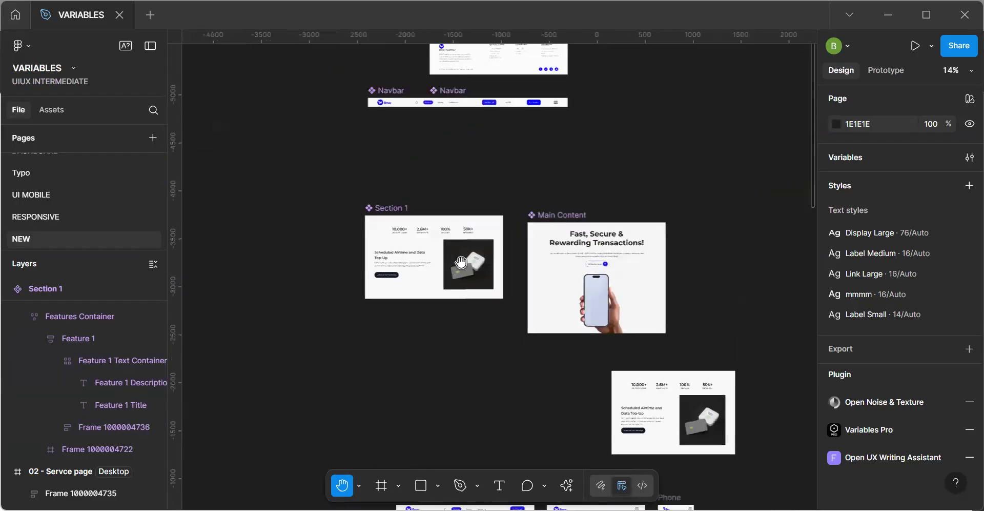
click(460, 260)
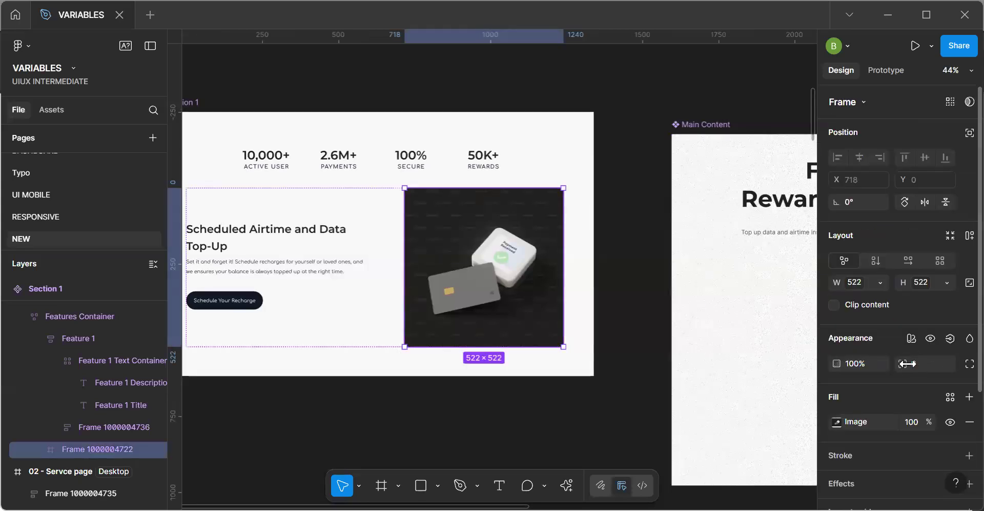
click(586, 371)
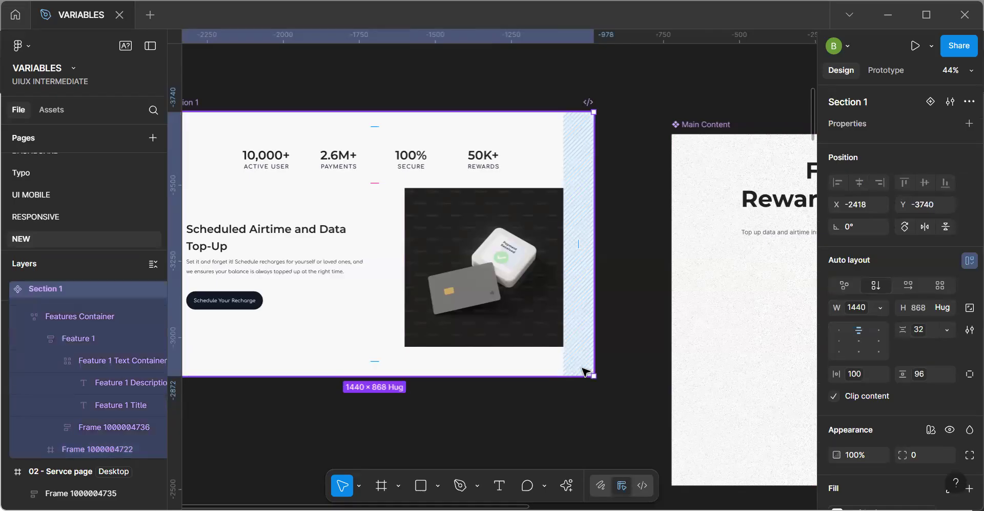
click(859, 341)
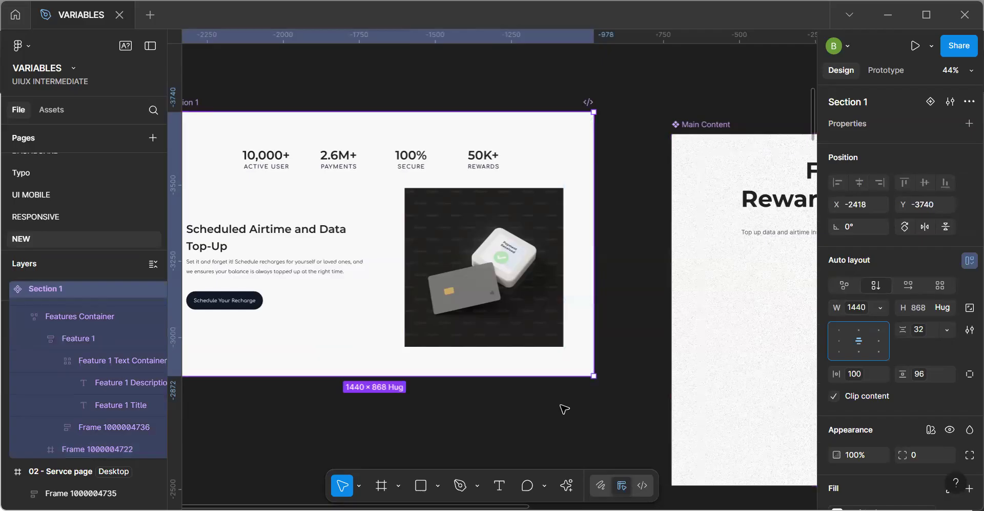
Examine how the realigned Section 1 content renders in the desktop, Tablet and Phone frames compared with the main component.
scroll(564, 409, down, 5)
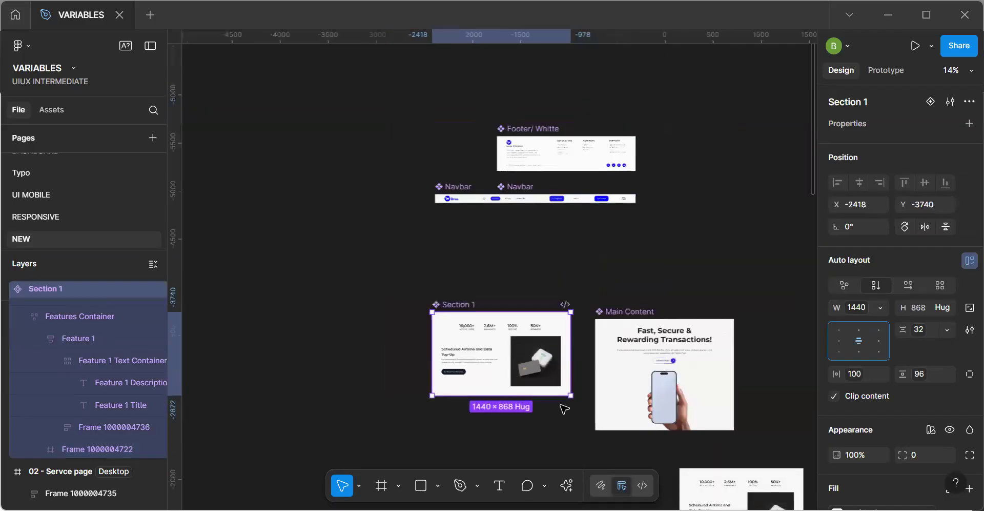
click(720, 446)
key(space)
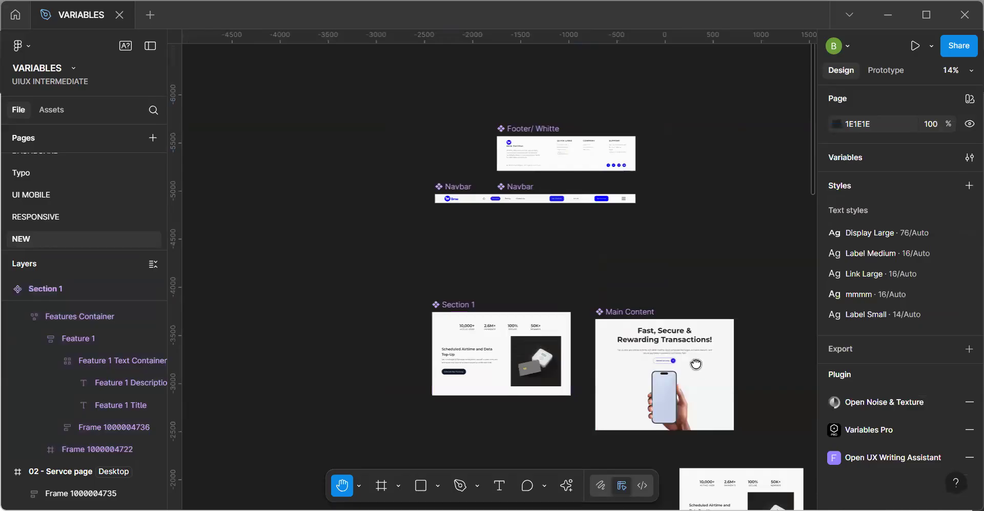
drag(696, 364, 533, 147)
drag(600, 451, 557, 280)
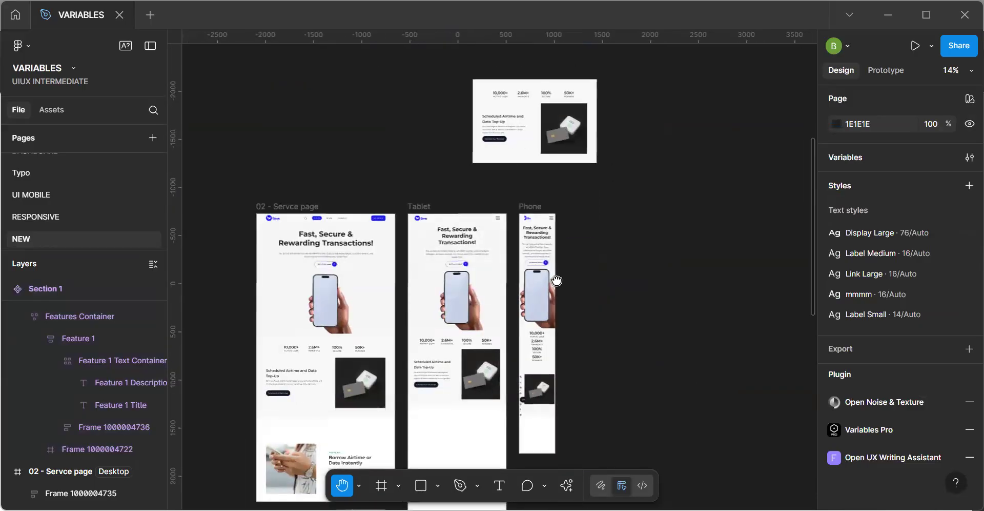
drag(557, 281, 619, 386)
drag(469, 154, 514, 282)
drag(441, 236, 520, 283)
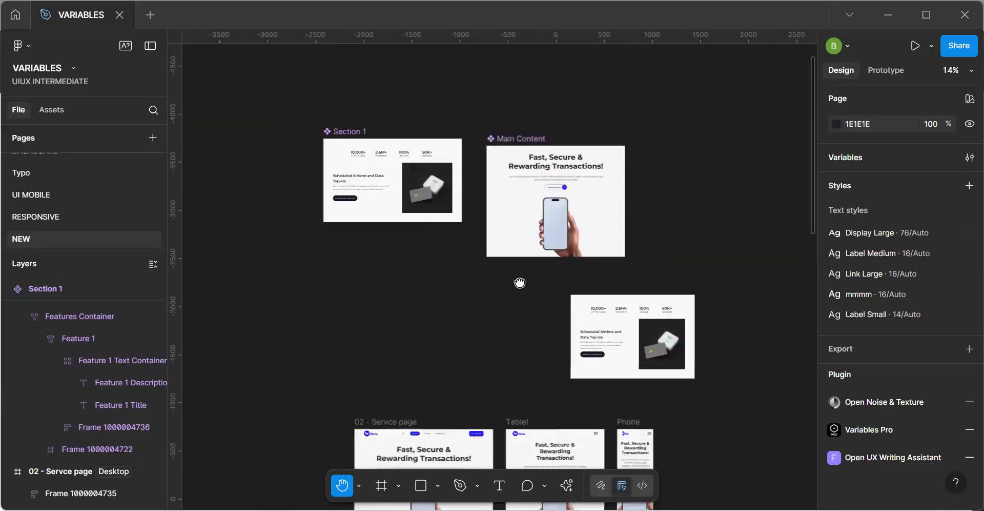
Move the loose Section 2 instance of the Section 1 component directly below the Section 1 main component.
scroll(453, 250, up, 5)
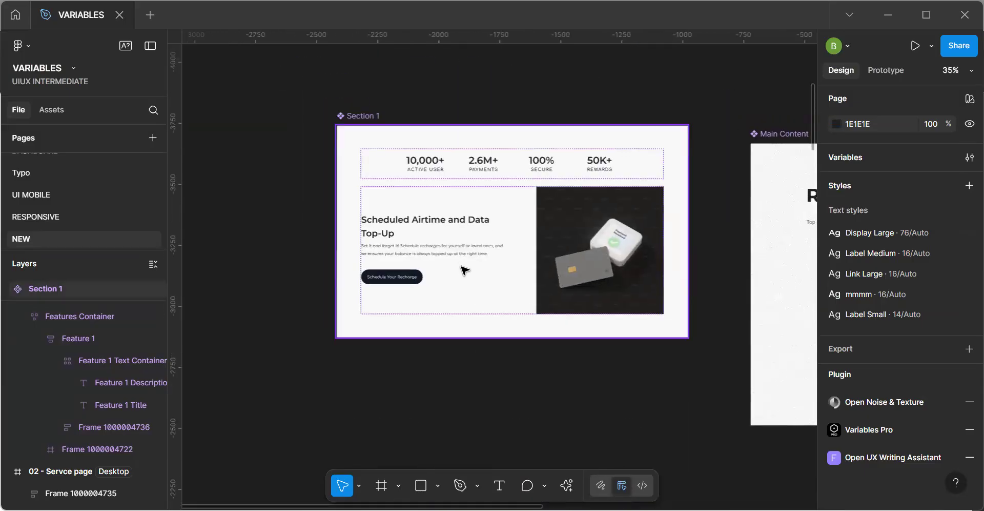
click(464, 265)
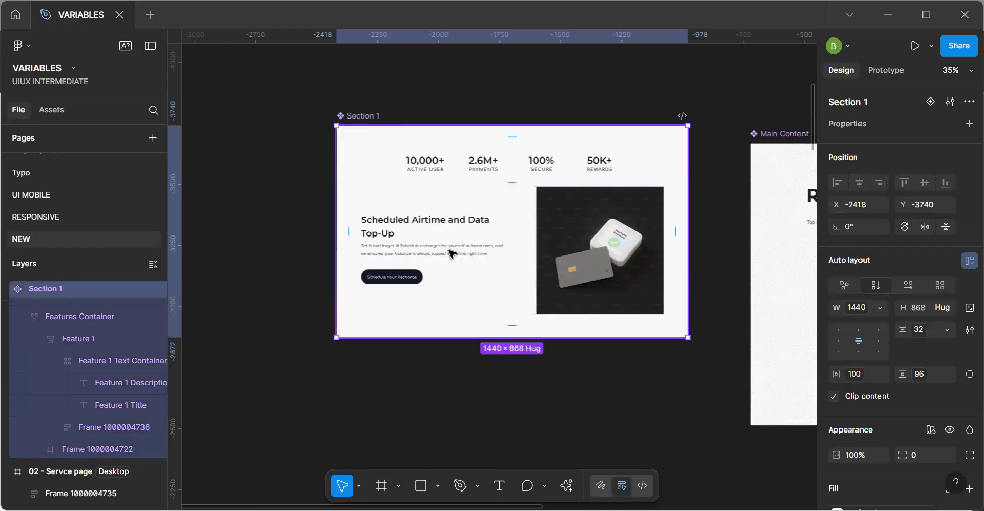
double_click(452, 253)
double_click(451, 253)
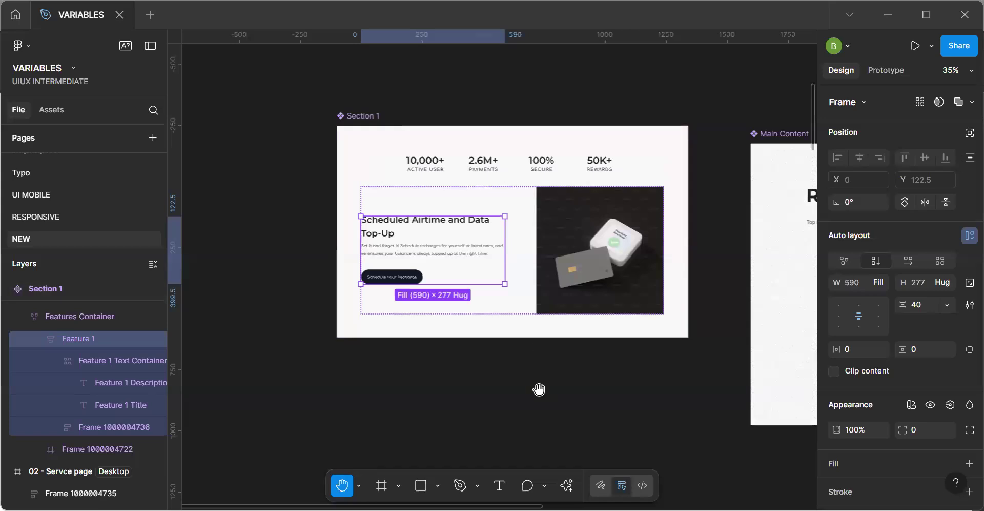
drag(553, 331, 309, 285)
drag(798, 346, 626, 284)
drag(611, 425, 379, 256)
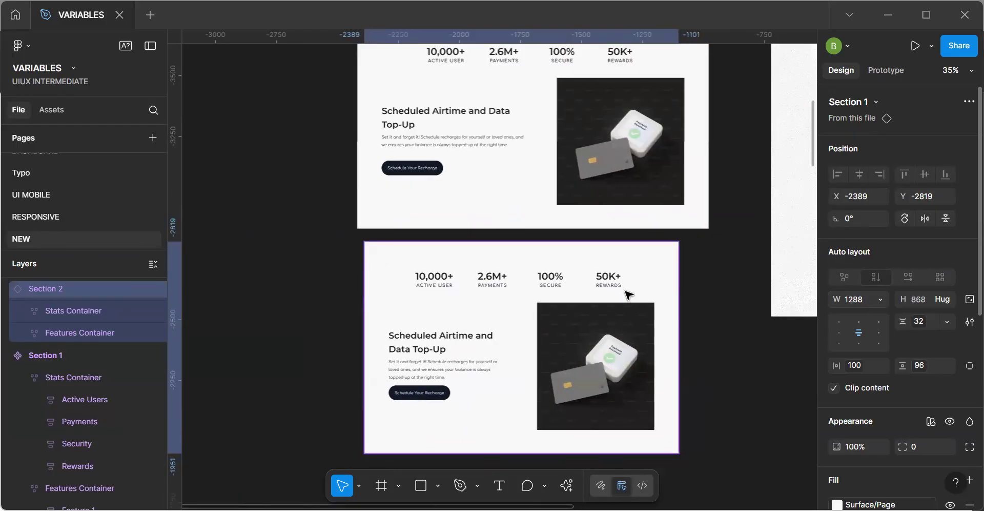
Try setting the width of the Section 2 instance to 375 and moving it up over the main component.
click(856, 299)
key(Return)
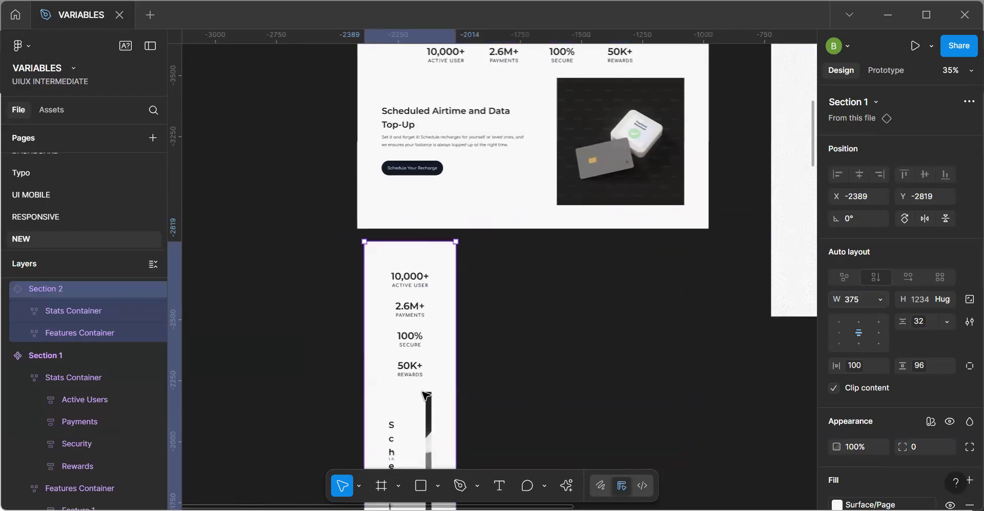
drag(435, 404, 454, 354)
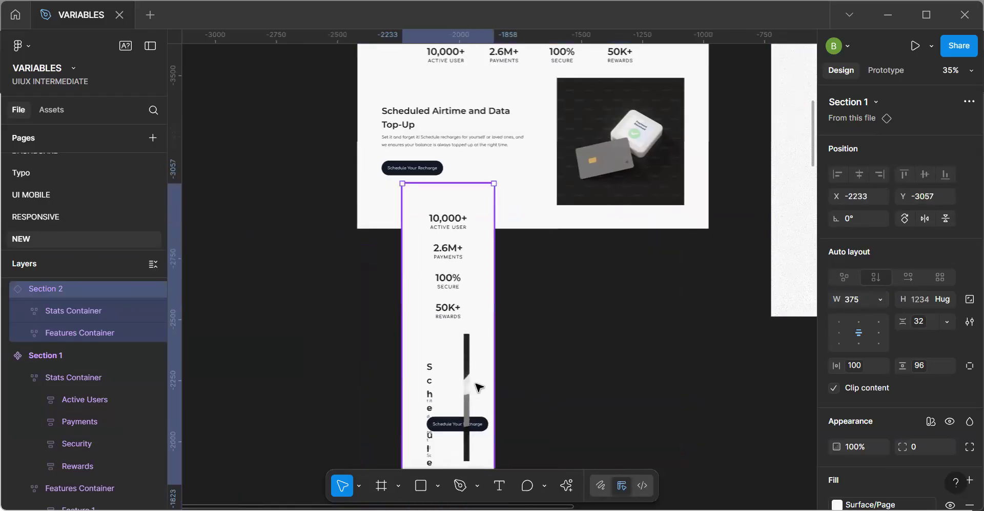
Try detaching the narrow Section 2 instance and widening its Features Container to 311.
click(463, 417)
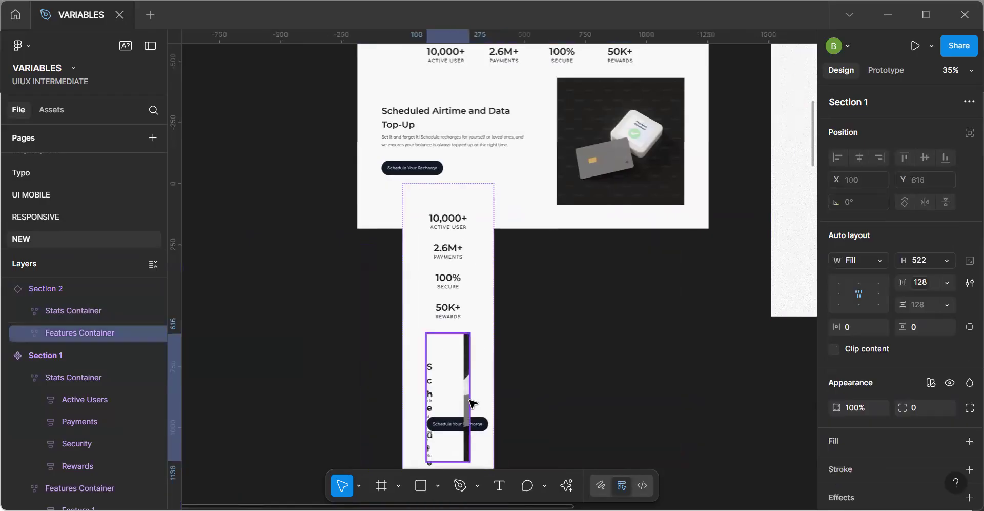
click(491, 378)
click(466, 395)
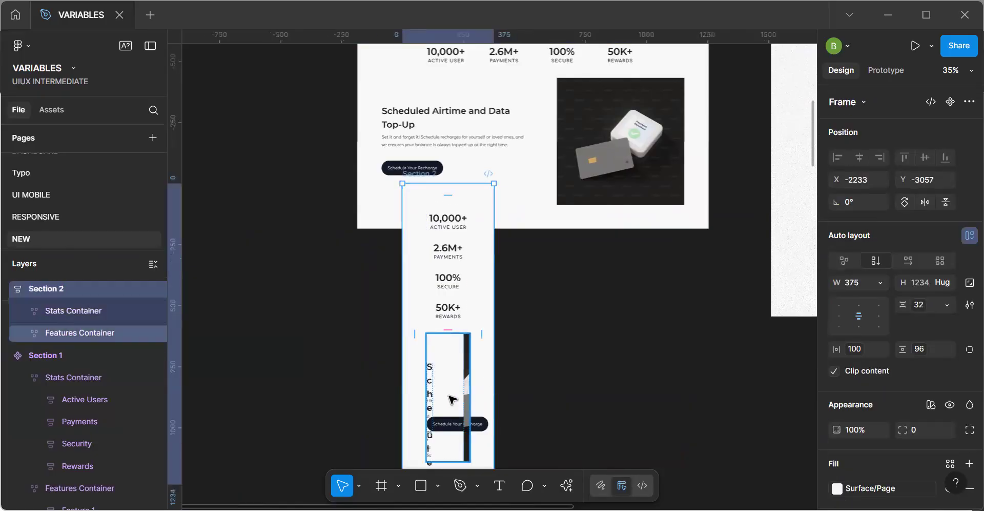
drag(479, 394, 496, 394)
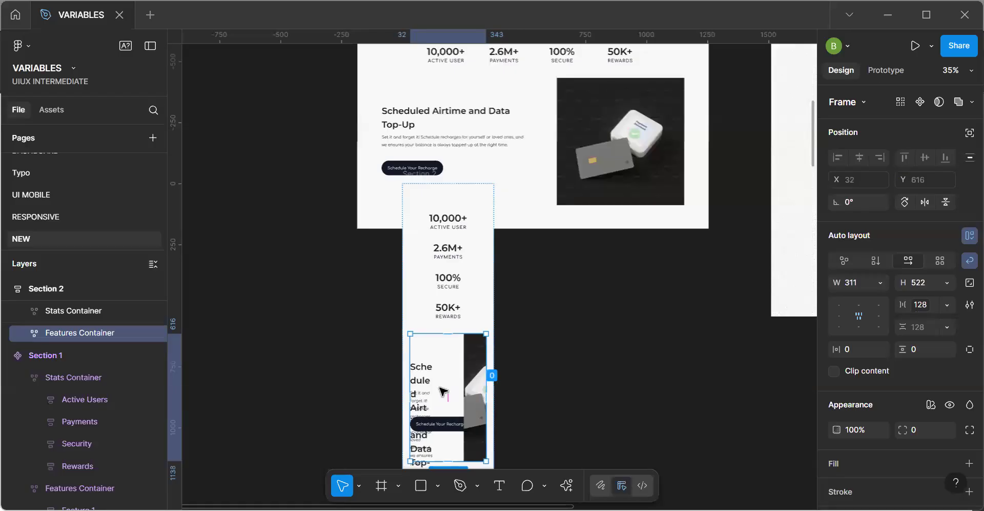
Undo the Features Container, detach, move and width changes on Section 2.
key(ctrl+z)
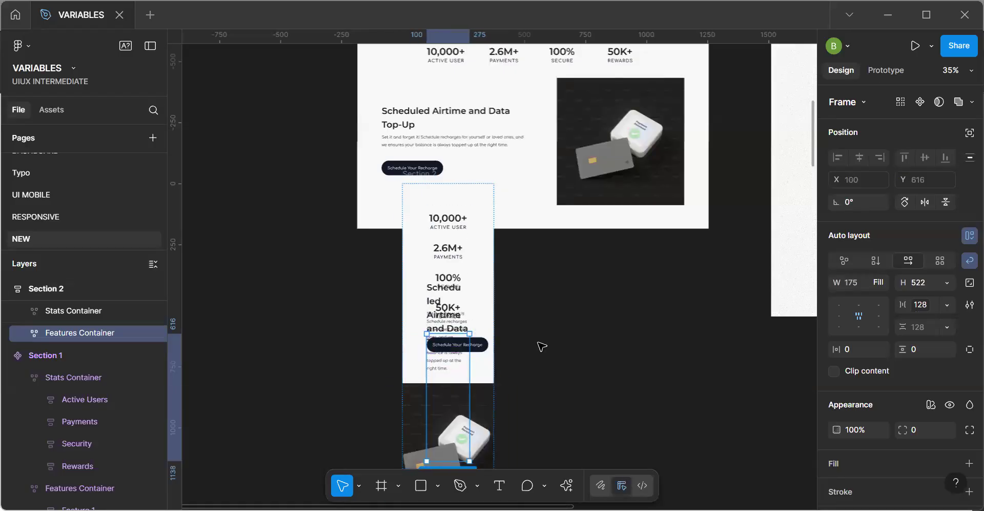
key(ctrl+z)
key(ctrl+z)
key(ctrl+z)
key(ctrl+z)
key(ctrl+z)
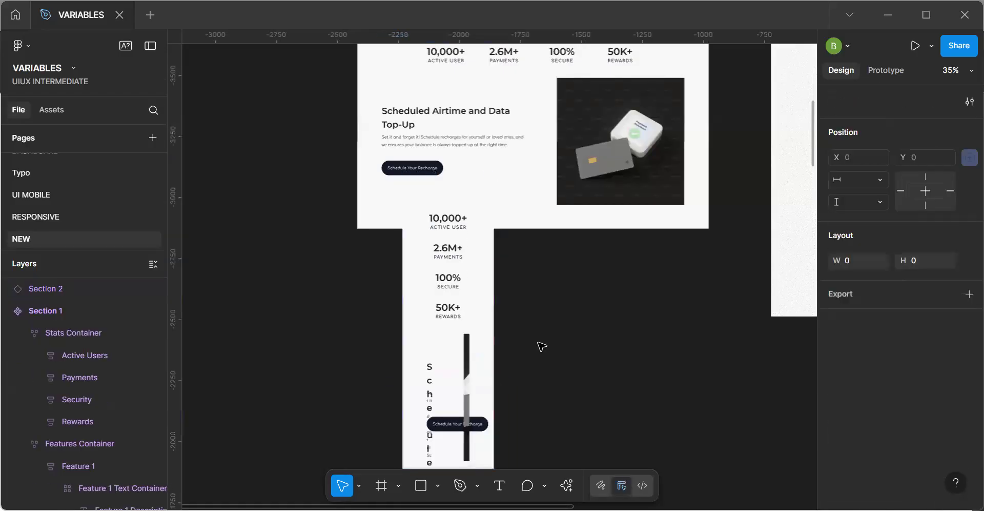
key(ctrl+z)
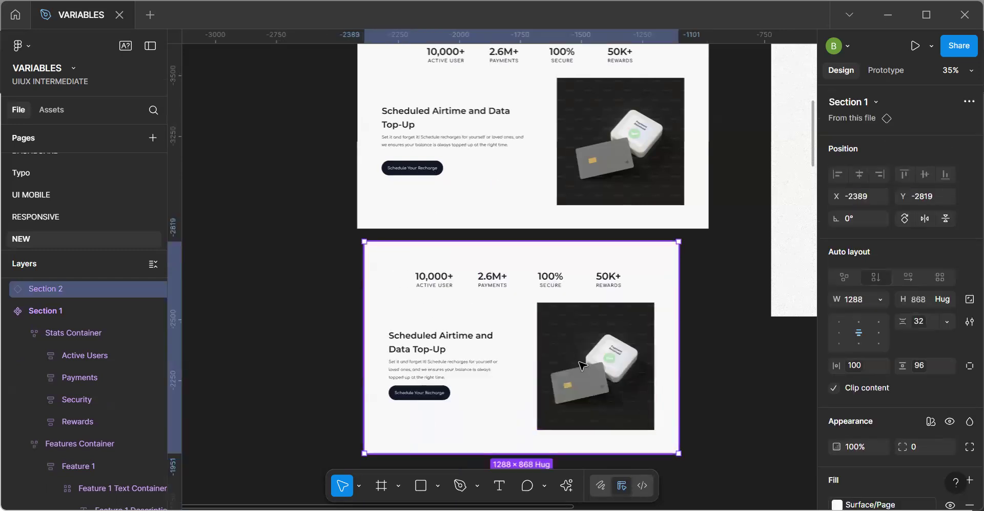
Narrow the Section 2 instance to a width of about 857 and inspect how its feature title and description wrap.
drag(675, 337, 572, 343)
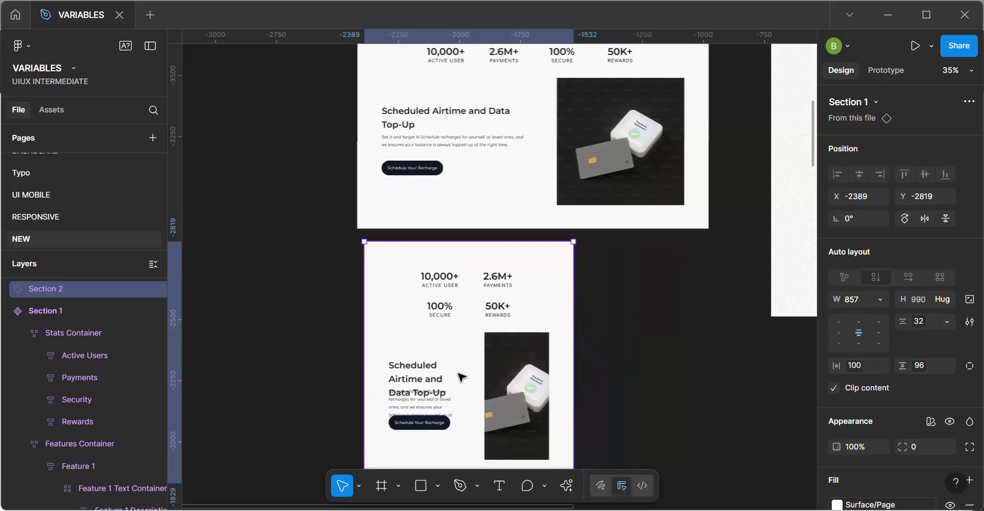
scroll(420, 410, up, 3)
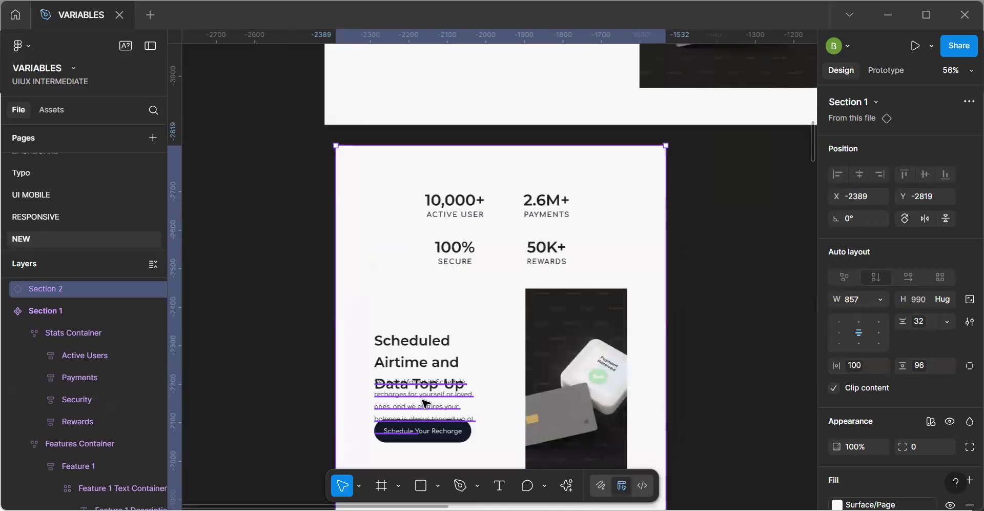
scroll(425, 403, up, 1)
click(433, 399)
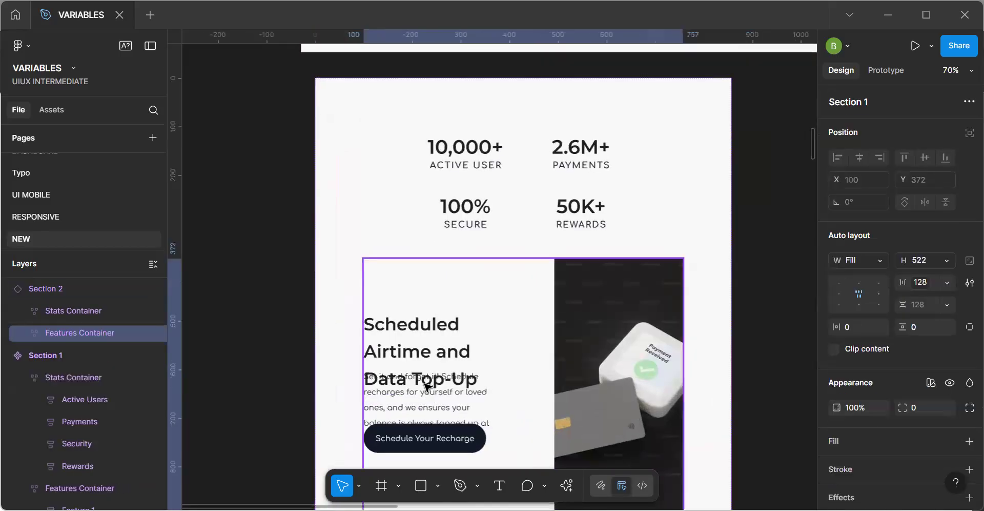
scroll(429, 398, up, 3)
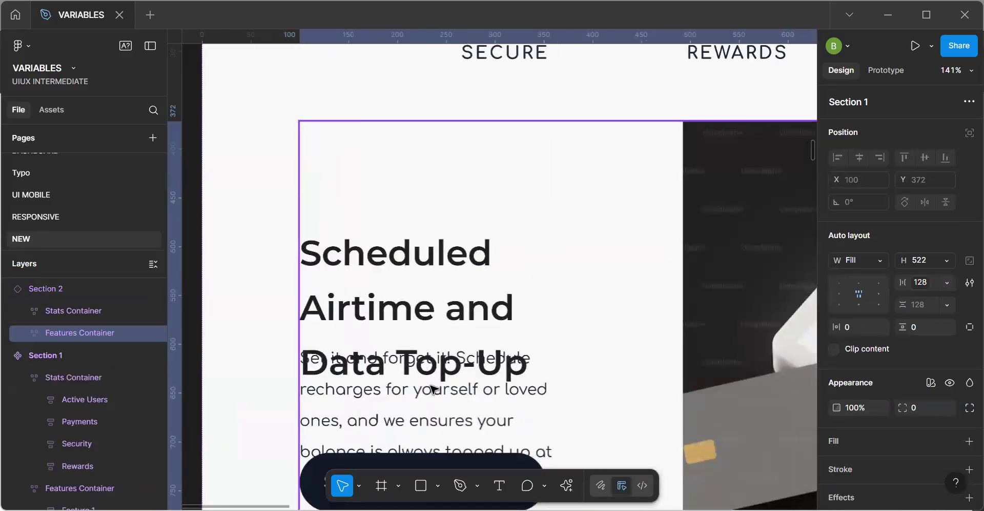
scroll(433, 389, down, 1)
scroll(433, 390, down, 3)
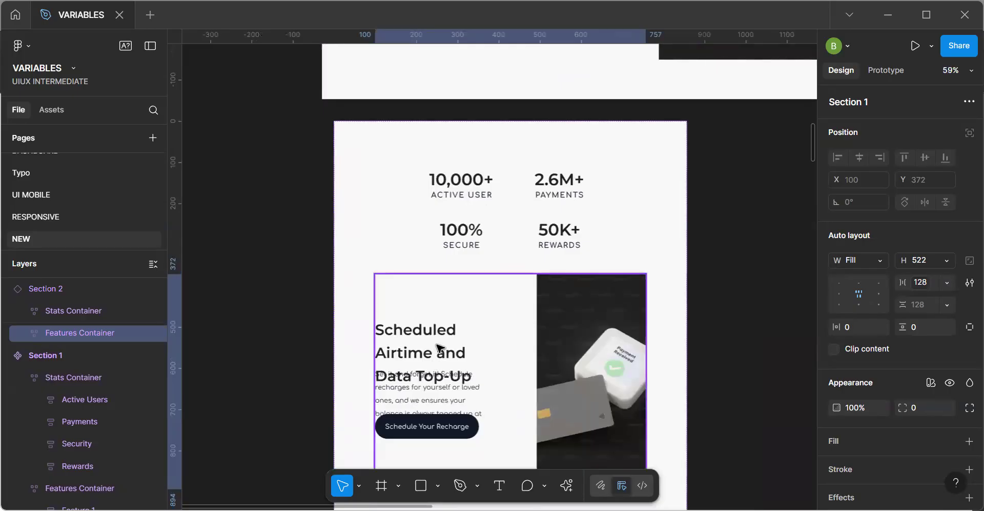
Set the height of the Feature 1 Text Container in the Section 1 main component to Fill container.
key(space)
drag(523, 295, 524, 388)
scroll(492, 336, up, 5)
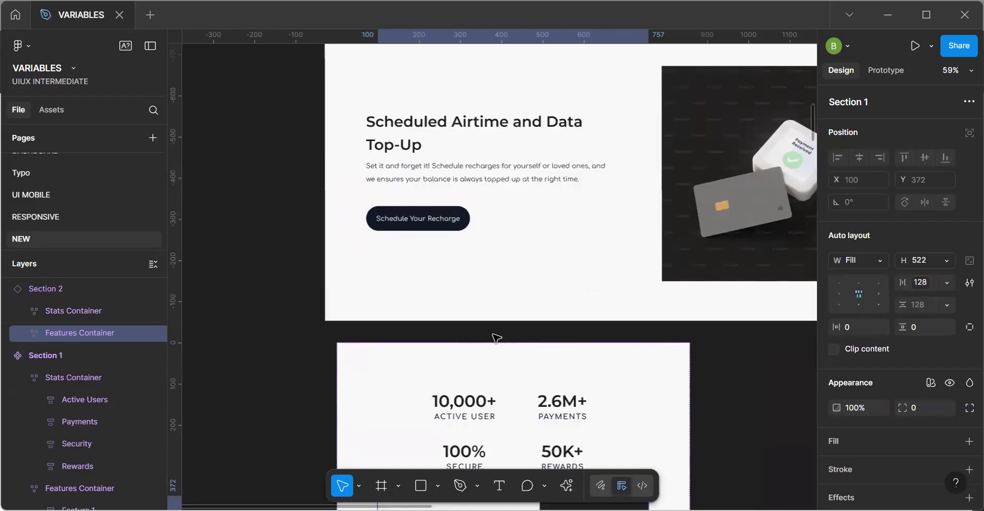
click(501, 161)
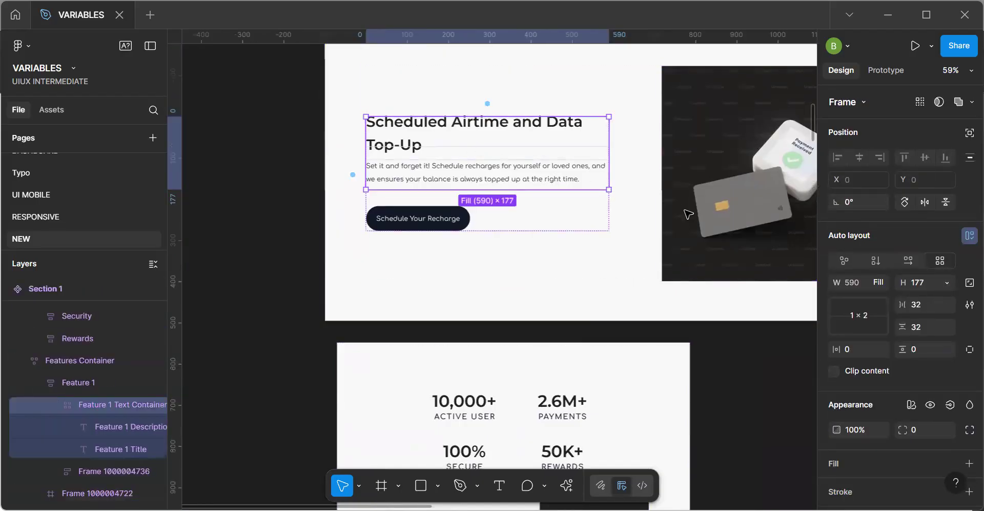
click(947, 283)
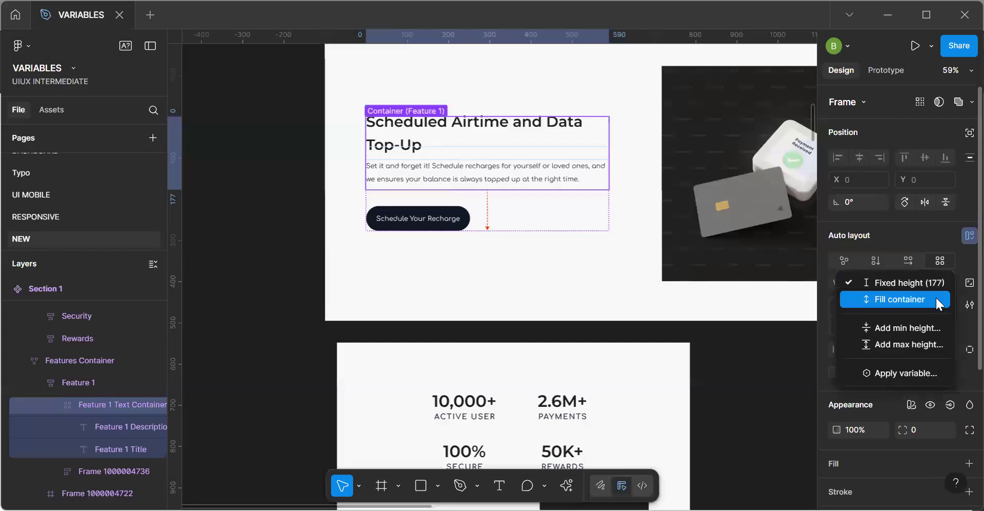
click(936, 298)
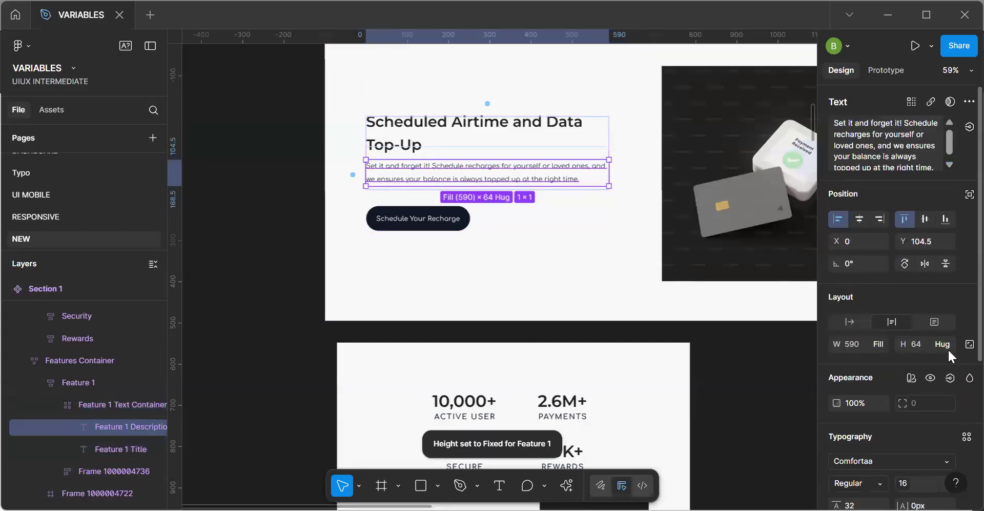
Set the heights of the Feature 1 Description and Feature 1 Title texts in the main component to Fill container.
click(947, 344)
click(936, 361)
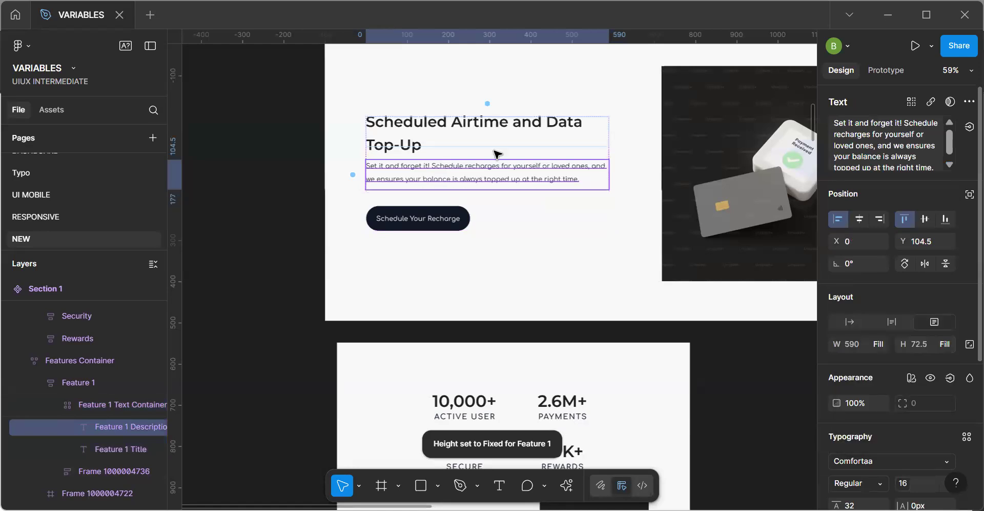
click(412, 143)
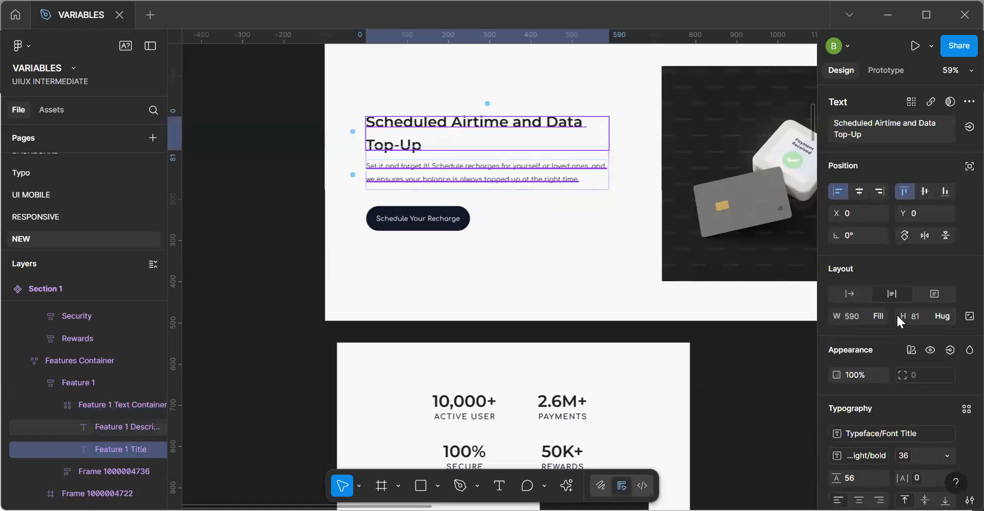
click(946, 316)
click(933, 333)
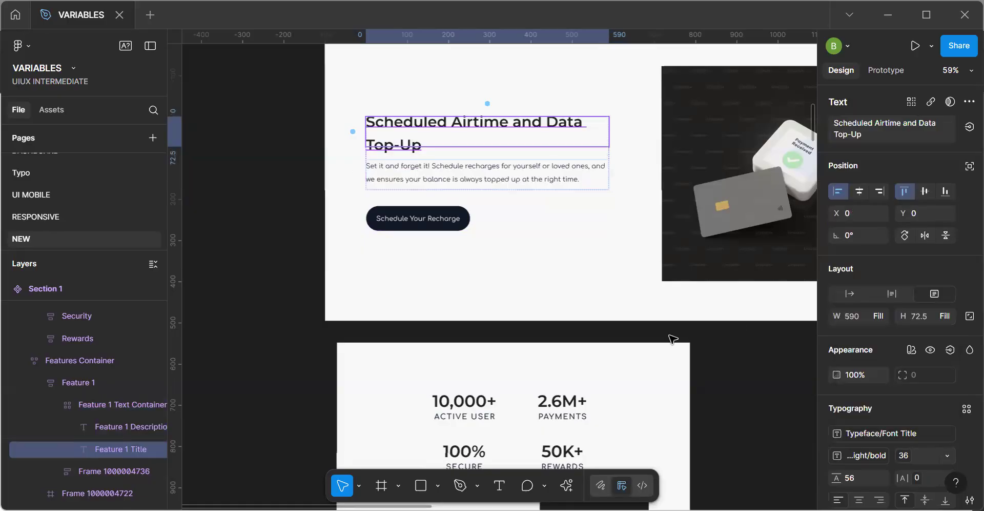
Check how the feature title and description render in the desktop, Tablet and Phone frames and in the narrowed instance.
scroll(675, 340, down, 3)
key(space)
drag(786, 382, 478, 132)
drag(630, 416, 464, 171)
drag(606, 403, 492, 87)
drag(584, 358, 555, 218)
drag(633, 441, 638, 250)
drag(657, 382, 693, 459)
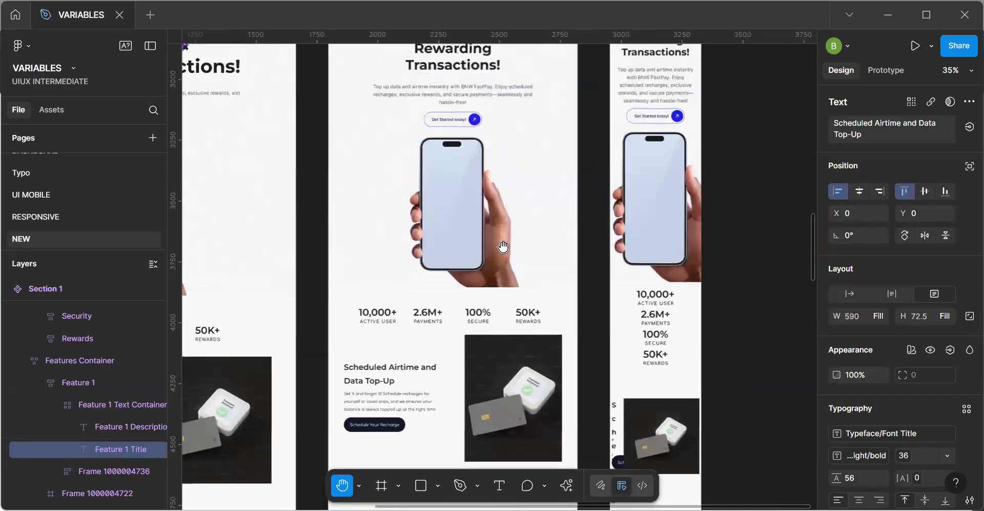
drag(503, 246, 604, 416)
drag(488, 112, 638, 349)
drag(371, 202, 470, 281)
scroll(360, 181, down, 3)
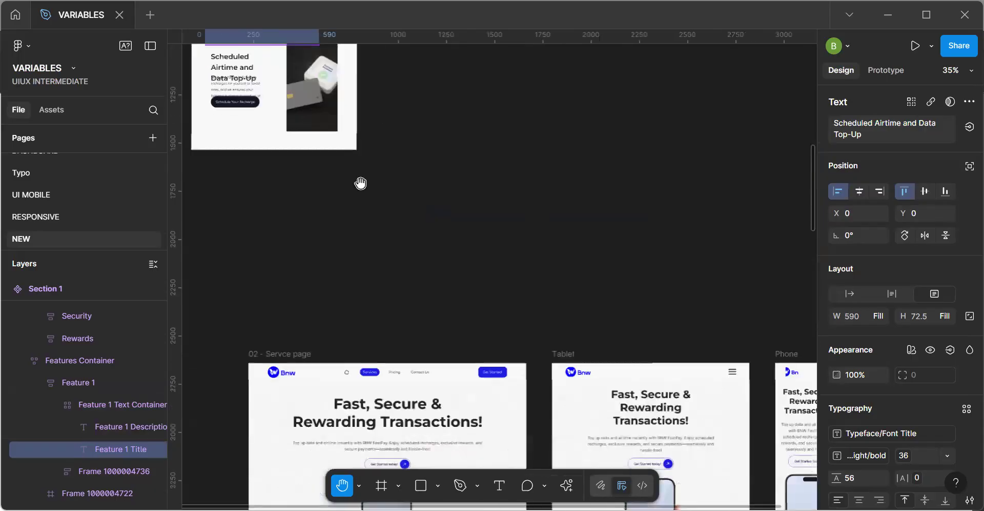
drag(408, 252, 451, 288)
drag(388, 228, 432, 276)
drag(432, 174, 455, 280)
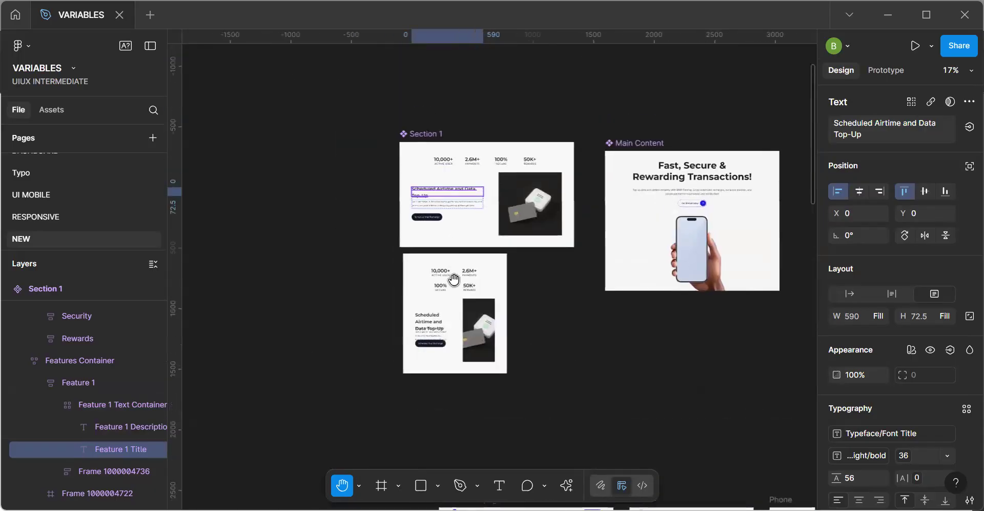
Set the height of the frame around the Schedule Your Recharge button to Fill container and align its contents to the left centre.
scroll(466, 247, up, 2)
scroll(467, 249, down, 3)
key(v)
scroll(470, 250, up, 3)
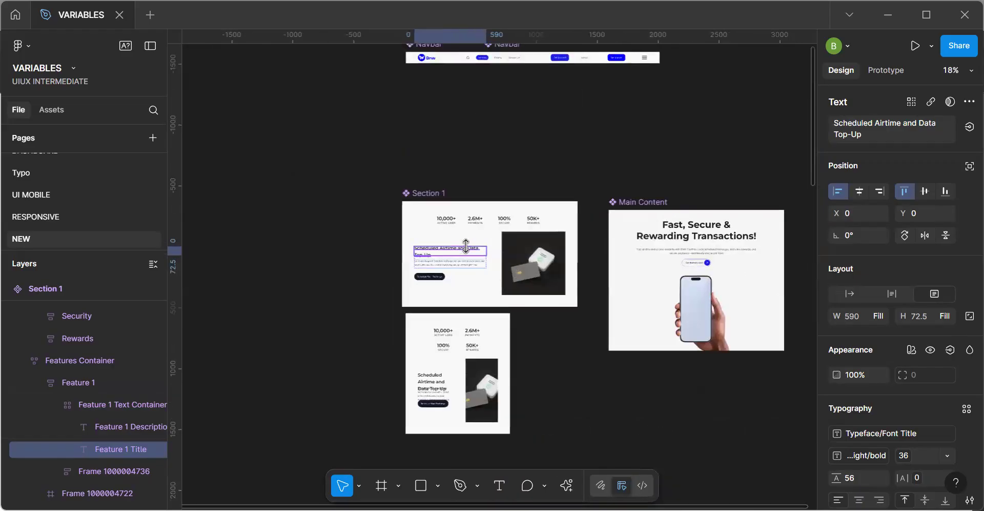
scroll(466, 247, up, 3)
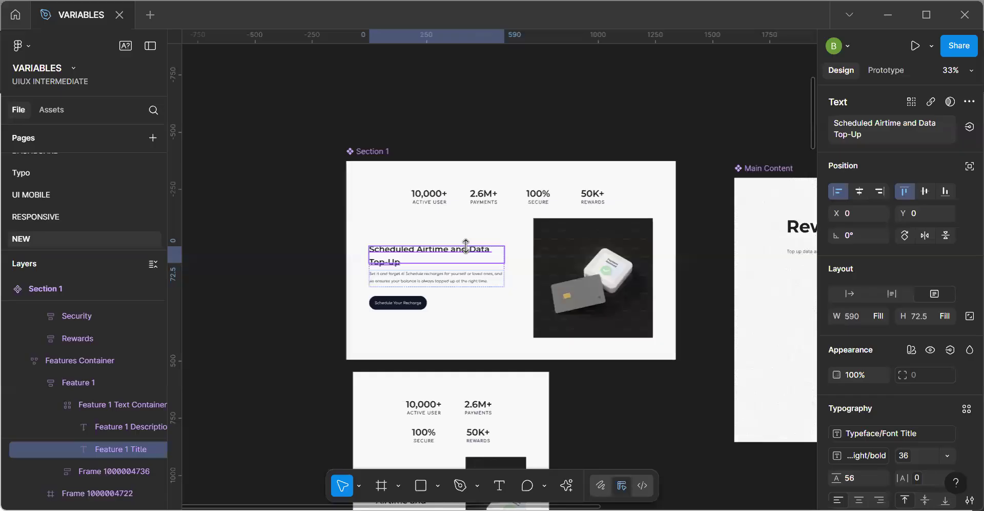
click(461, 308)
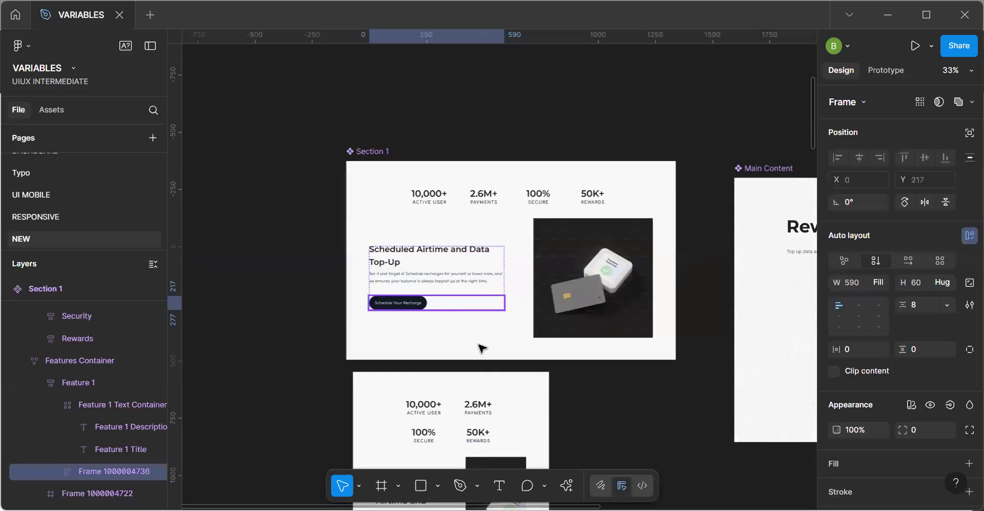
click(943, 281)
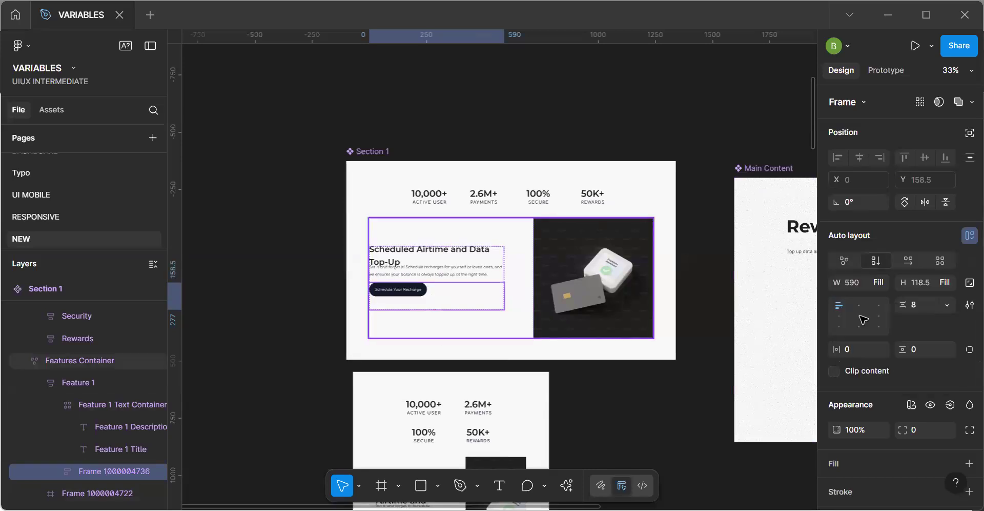
click(837, 327)
click(838, 314)
Wrap the Feature 1 Title and Feature 1 Description texts of the main component each in its own auto layout frame.
scroll(516, 330, up, 5)
click(436, 336)
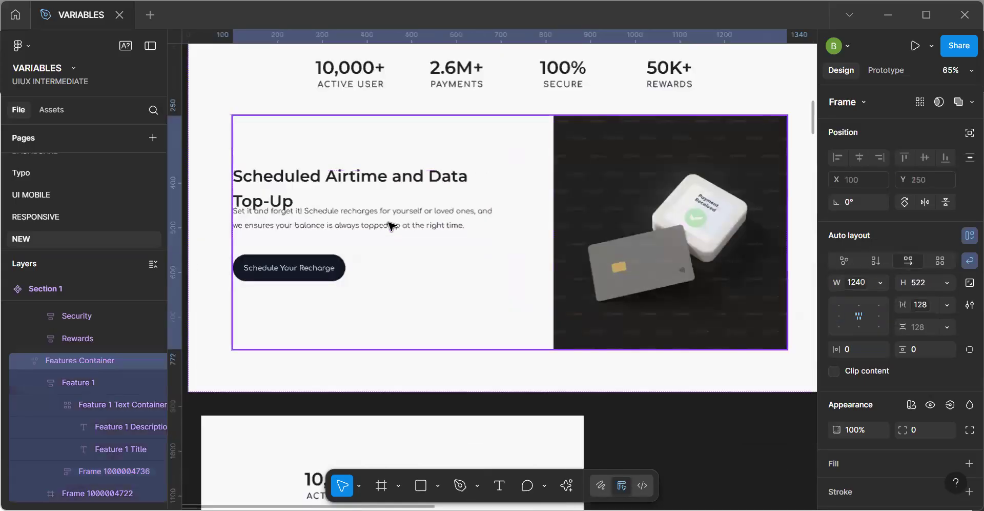
click(340, 216)
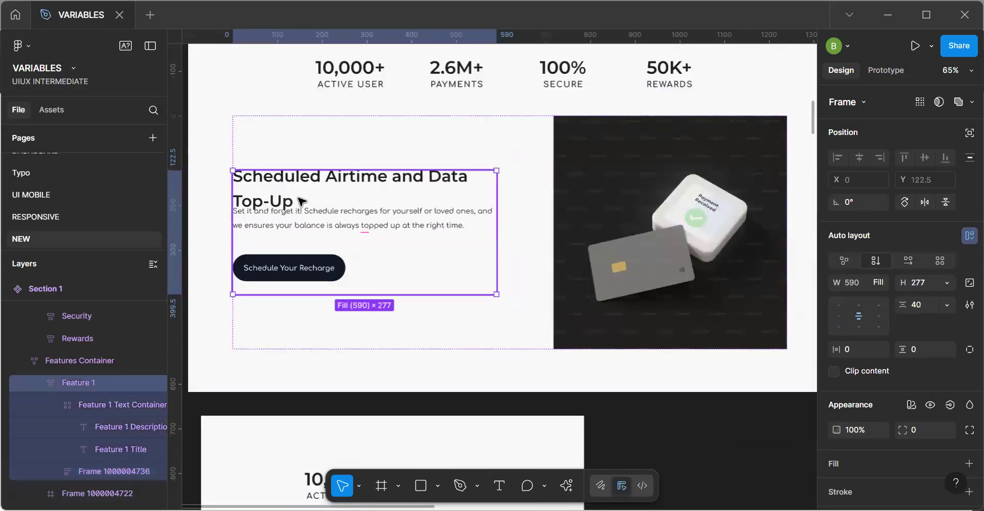
scroll(302, 201, up, 3)
click(383, 213)
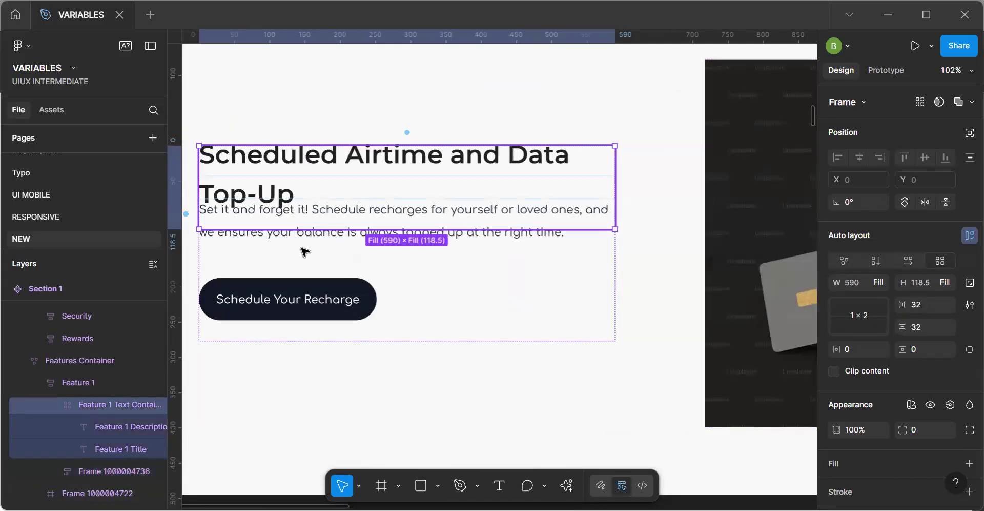
click(57, 443)
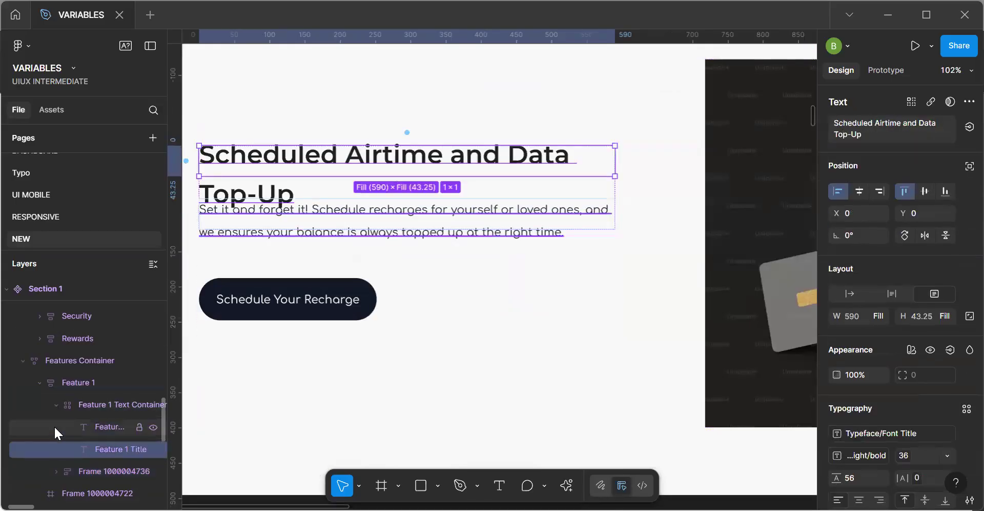
click(54, 426)
click(42, 403)
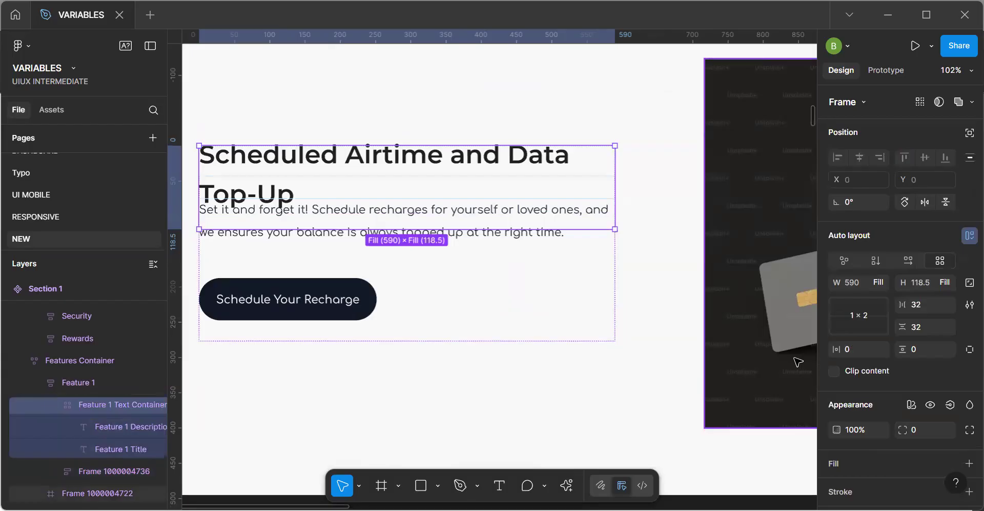
click(16, 423)
key(shift+a)
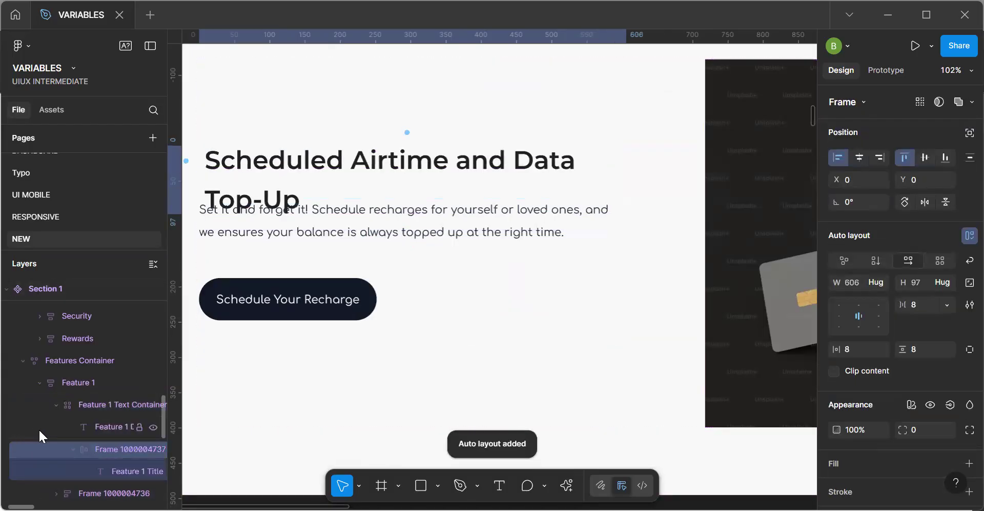
click(38, 429)
key(shift+a)
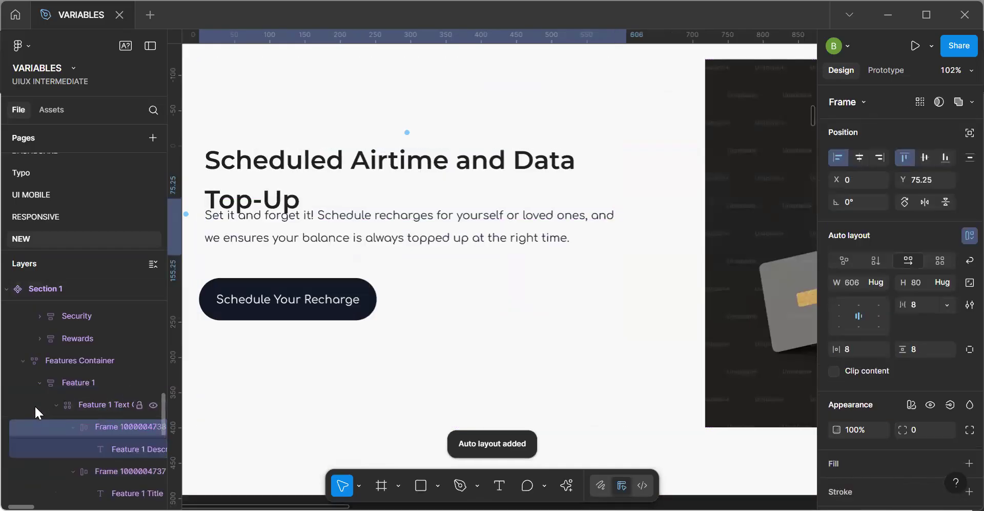
Try to ungroup the frame around the Schedule Your Recharge button.
click(488, 162)
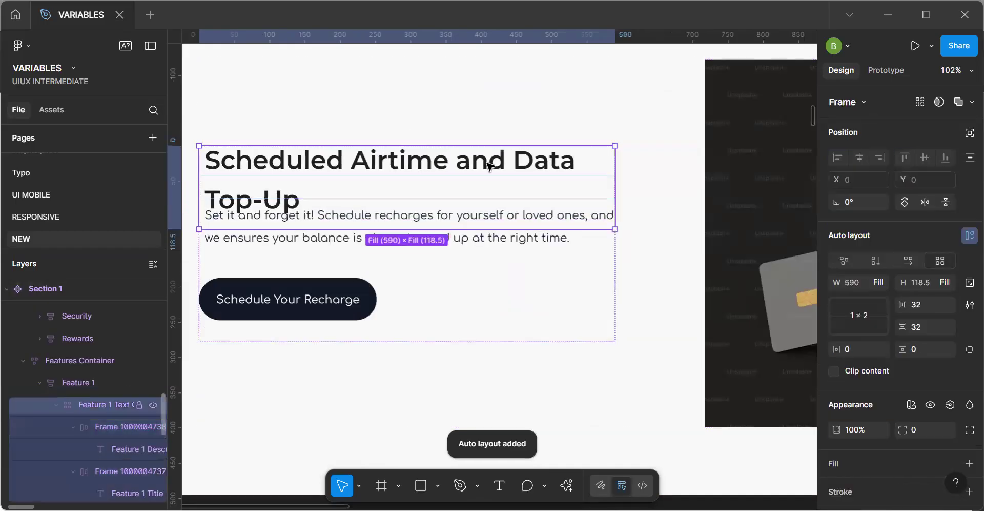
click(532, 264)
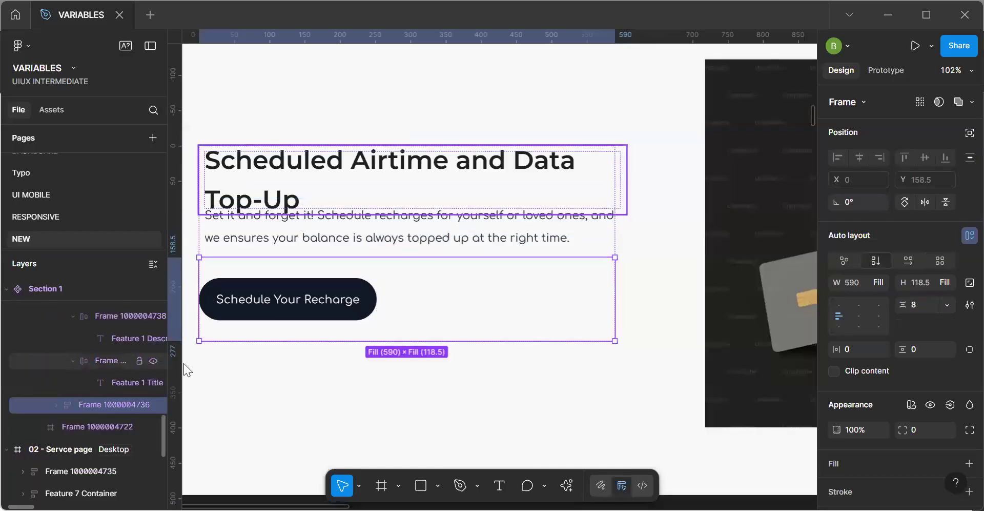
click(465, 229)
click(379, 310)
key(ctrl+shift+g)
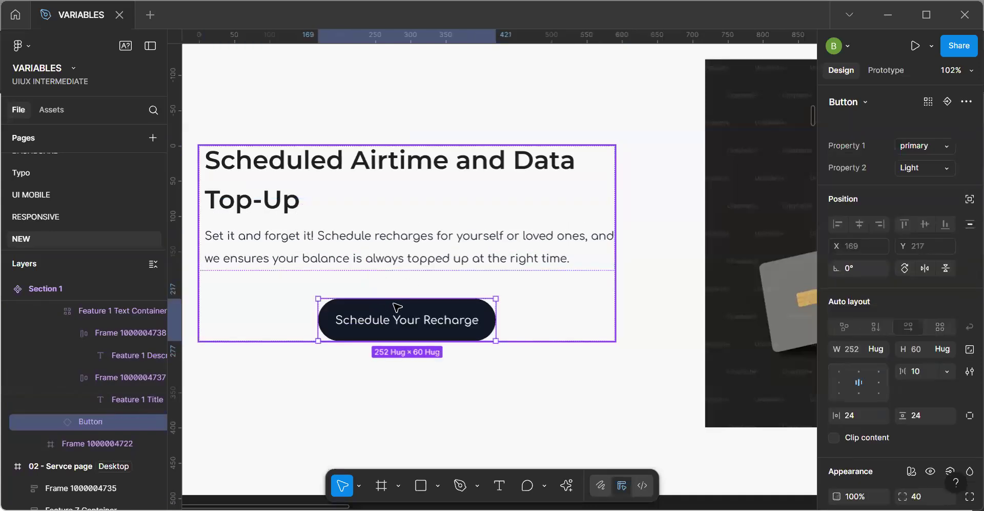
key(ctrl+z)
key(ctrl+z)
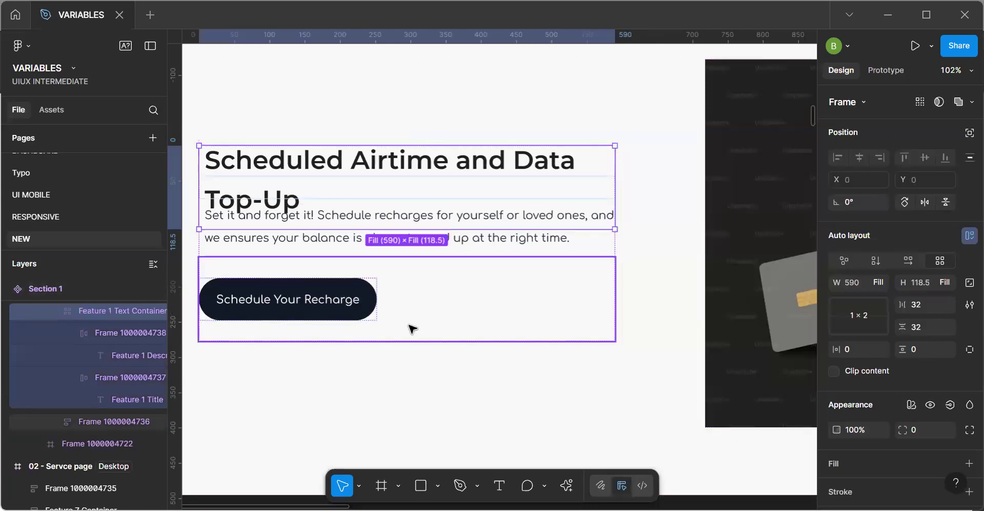
Set the height of the frame around the Schedule Your Recharge button to Hug contents.
click(410, 326)
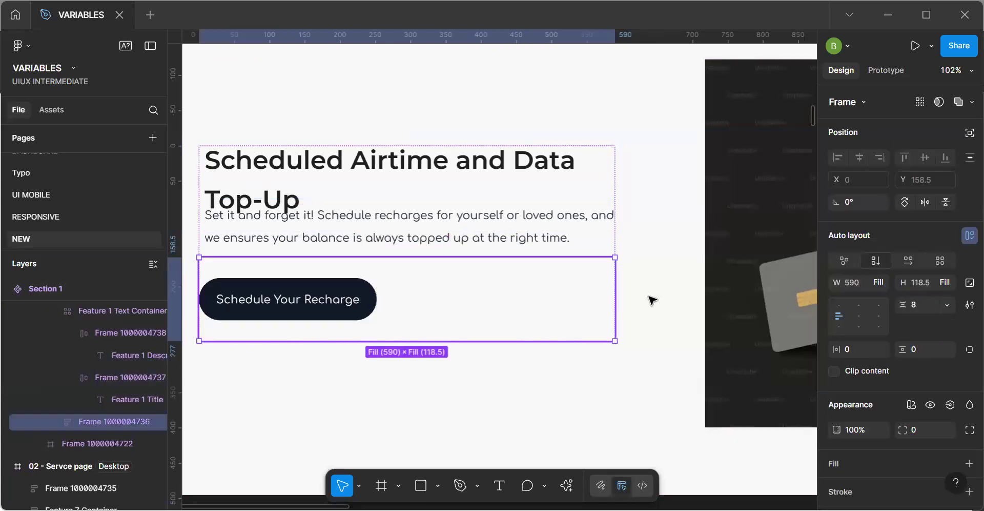
click(944, 283)
click(924, 264)
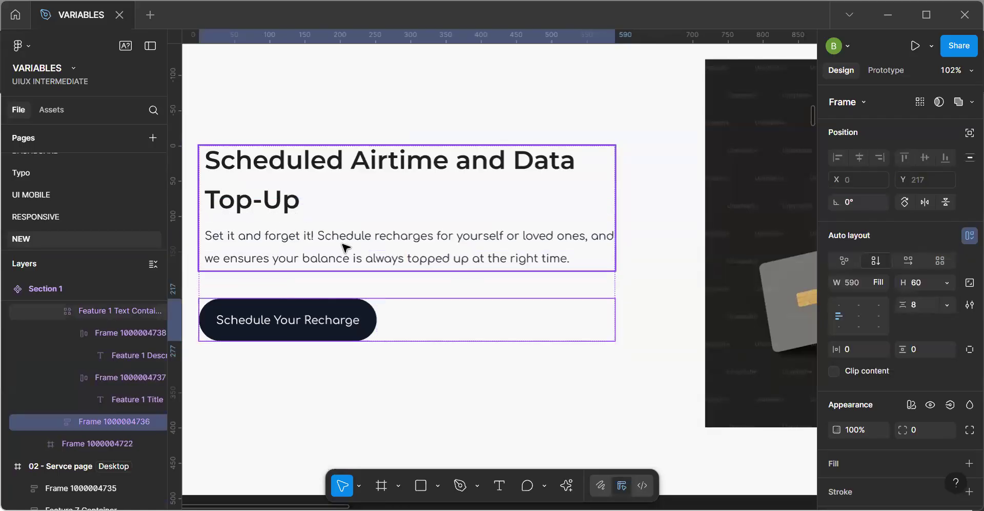
Set the height of the auto layout frame around the Feature 1 Title to Fill container.
click(369, 225)
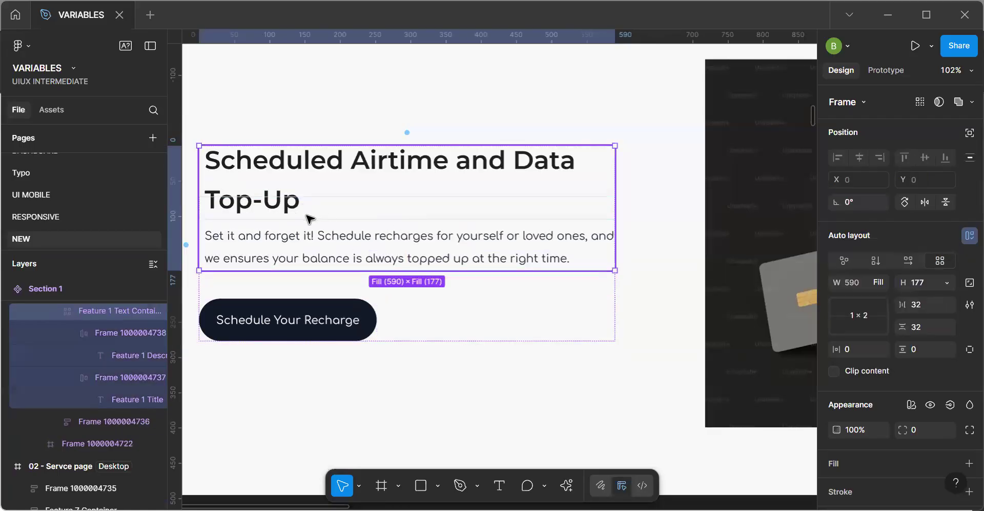
click(339, 207)
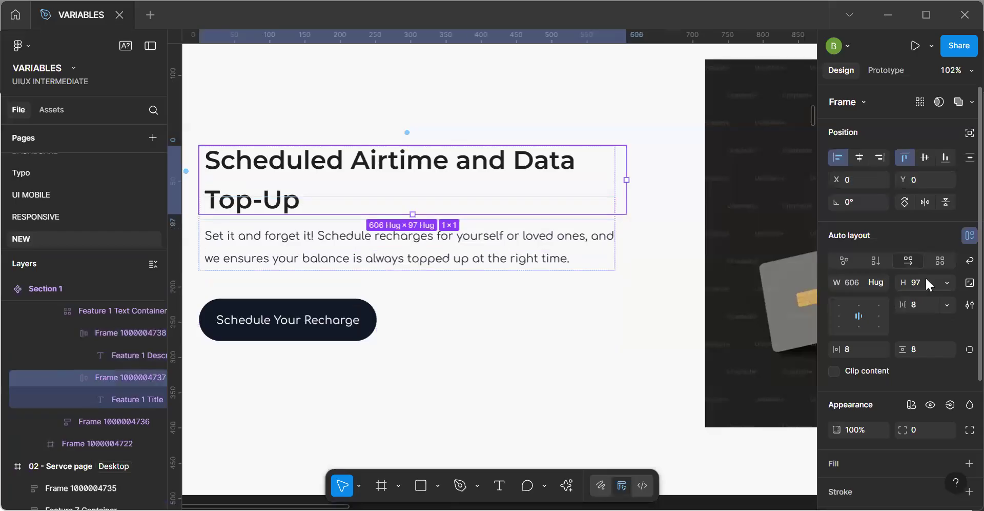
click(947, 285)
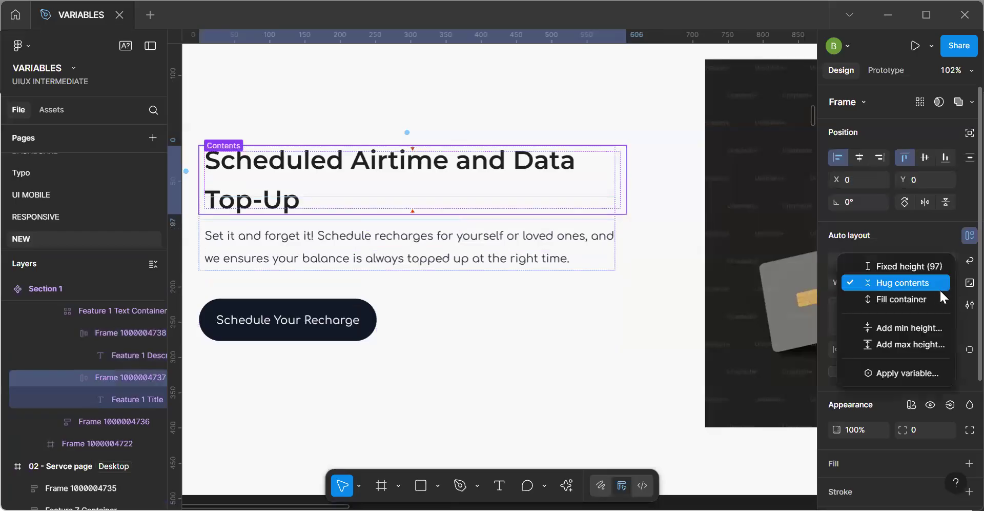
click(928, 299)
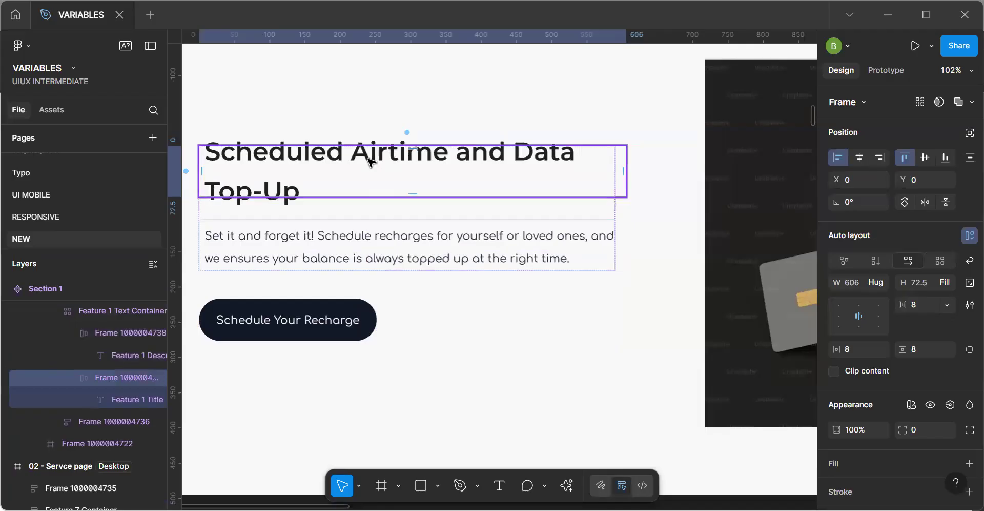
Align the Feature 1 Title text vertically to the middle and set its resizing to fixed size.
click(370, 162)
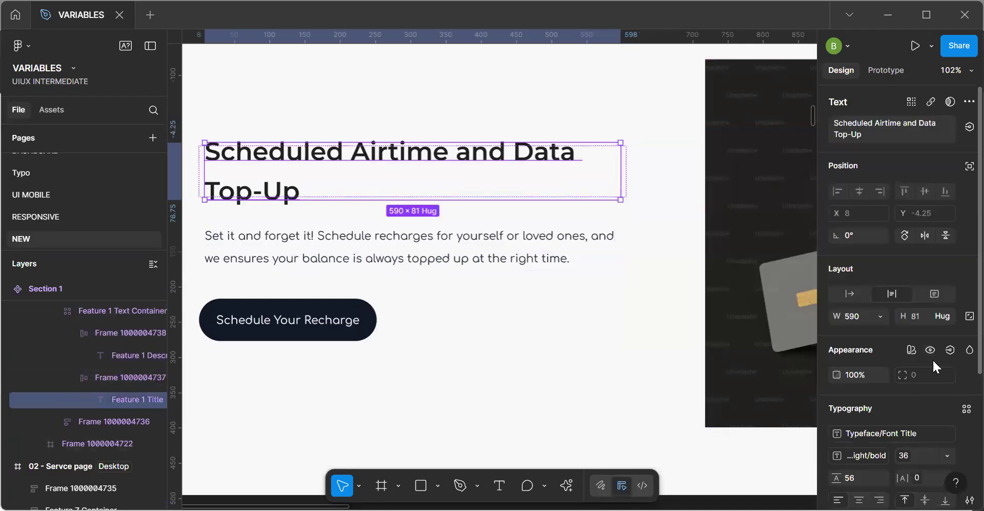
click(939, 318)
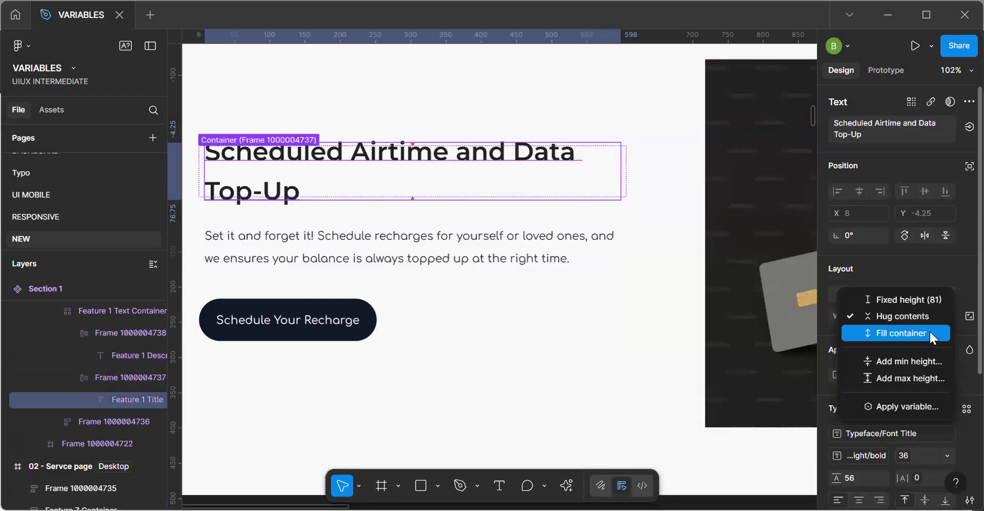
click(930, 331)
click(891, 291)
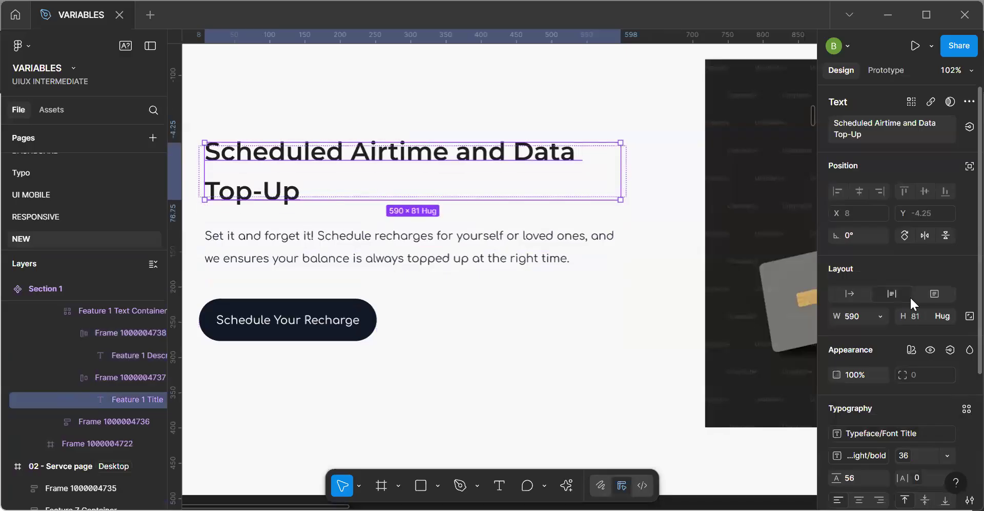
scroll(937, 396, down, 5)
click(925, 346)
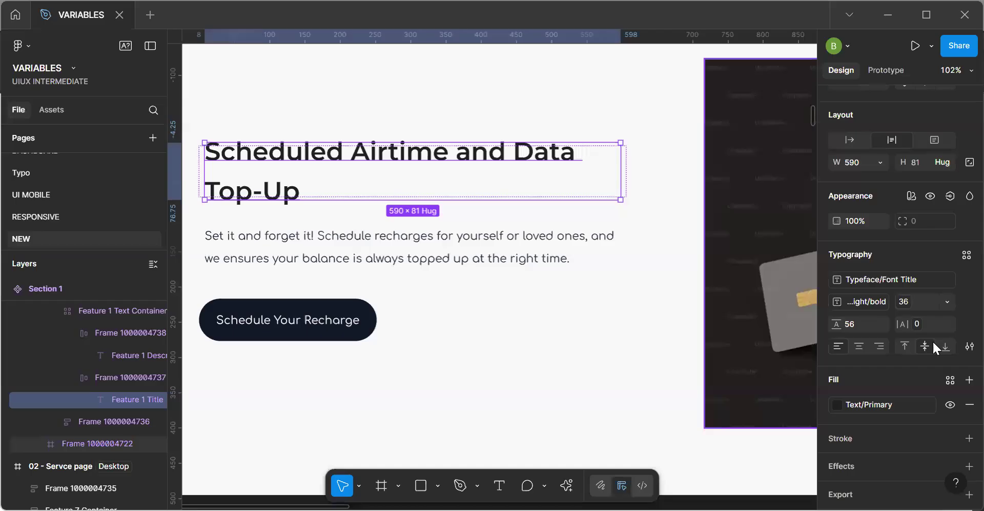
click(930, 144)
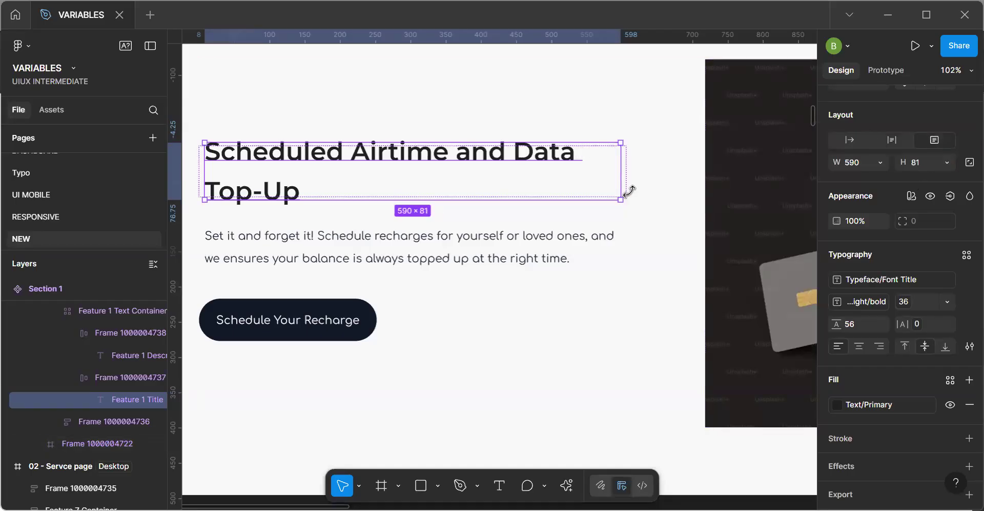
Set the widths of the auto layout frames around the Feature 1 Title and the Feature 1 Description to Fill container.
key(Escape)
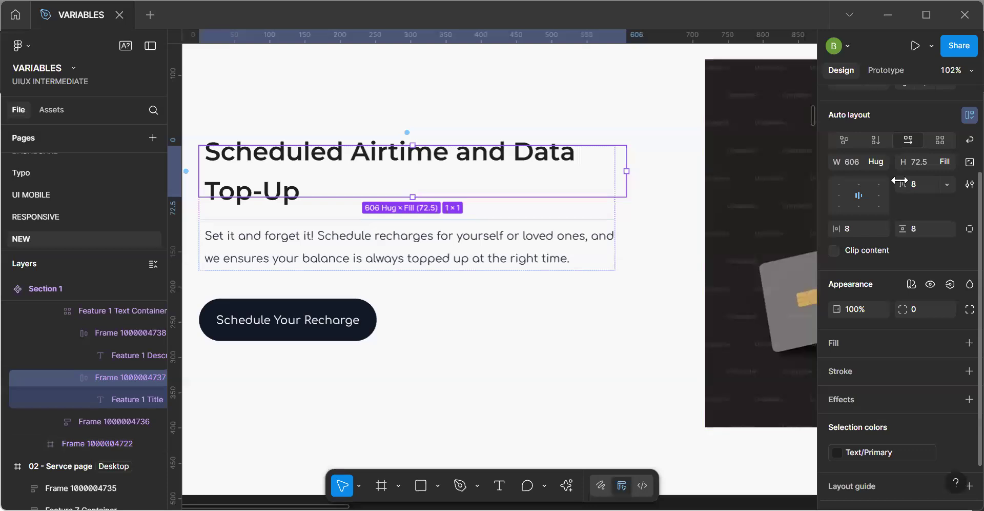
click(879, 163)
click(851, 176)
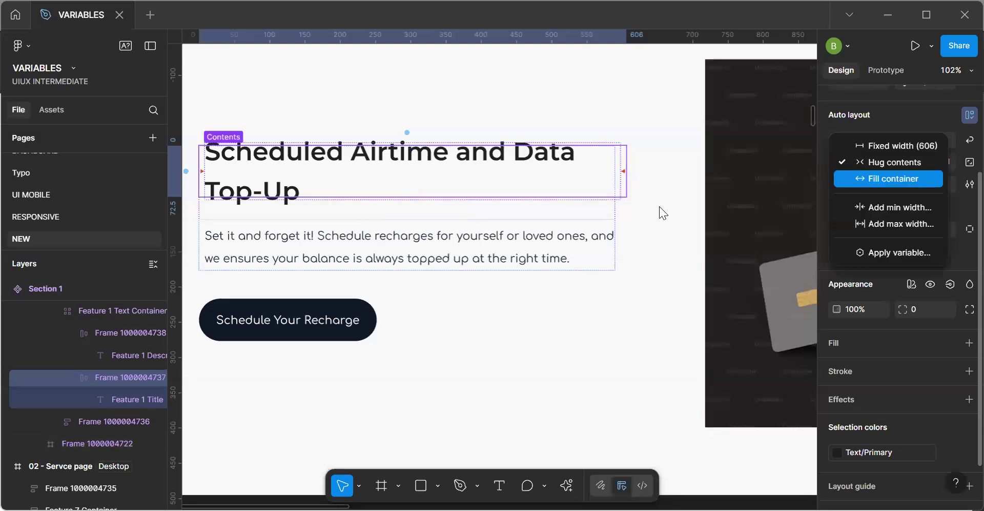
click(554, 233)
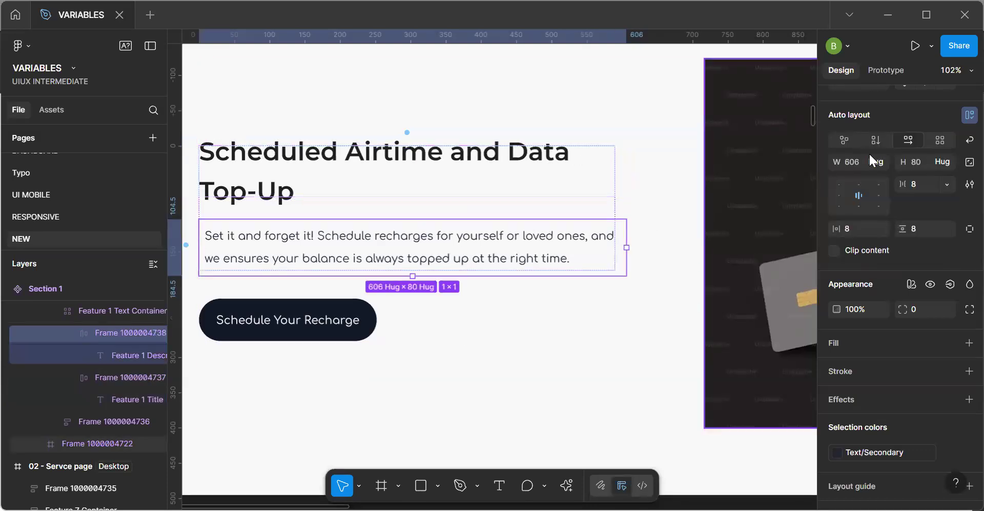
click(880, 163)
click(875, 176)
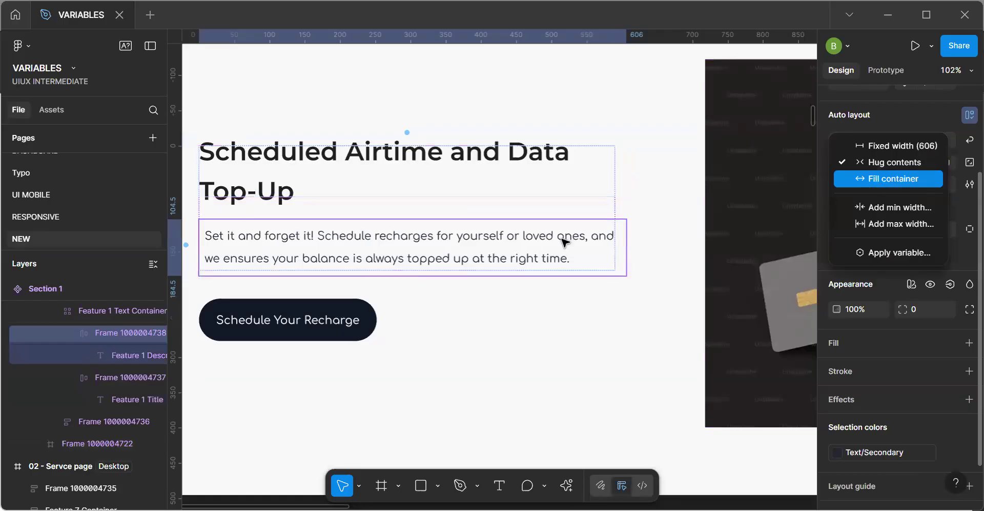
Set the width of the Feature 1 Description text to Fill container inside its new frame.
click(526, 253)
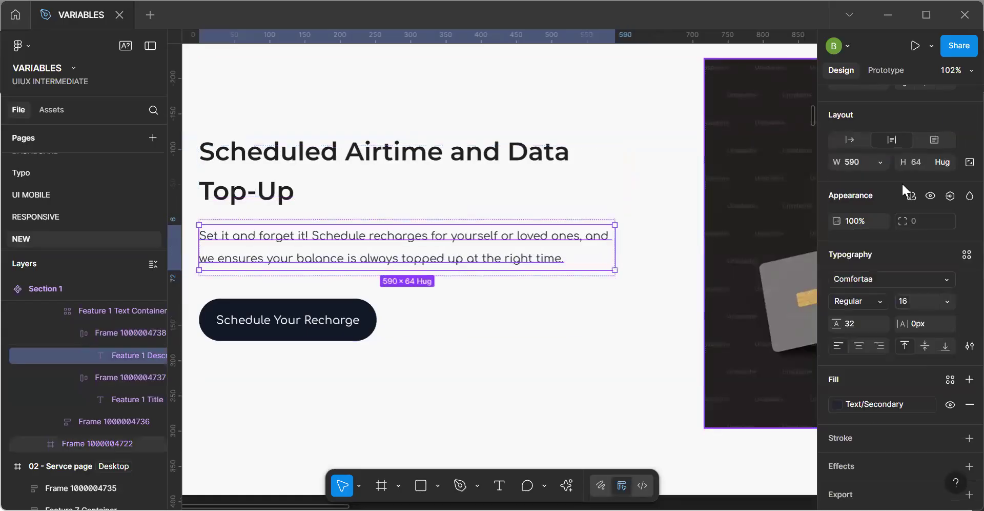
click(881, 165)
click(877, 194)
click(515, 321)
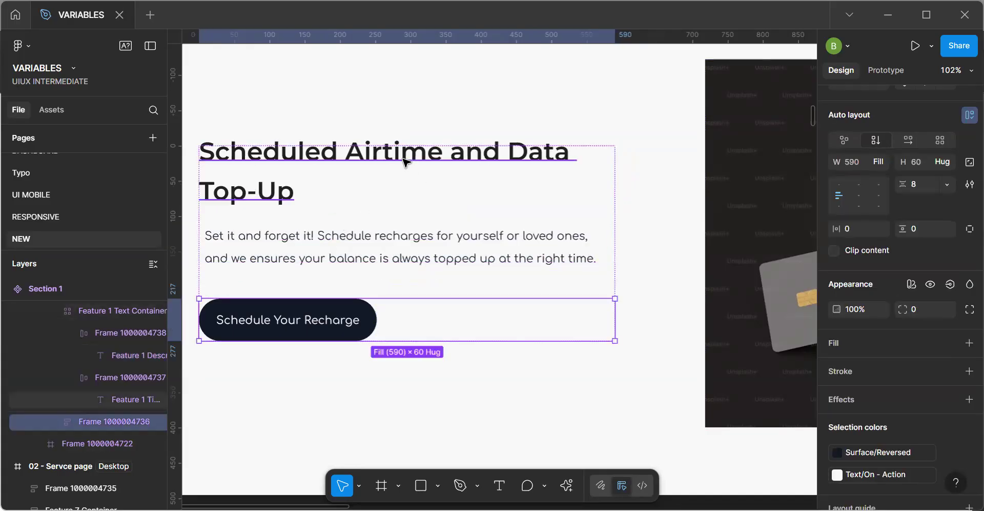
Set both the width and the height of the Feature 1 Title text to Fill container.
click(610, 175)
click(881, 163)
click(879, 194)
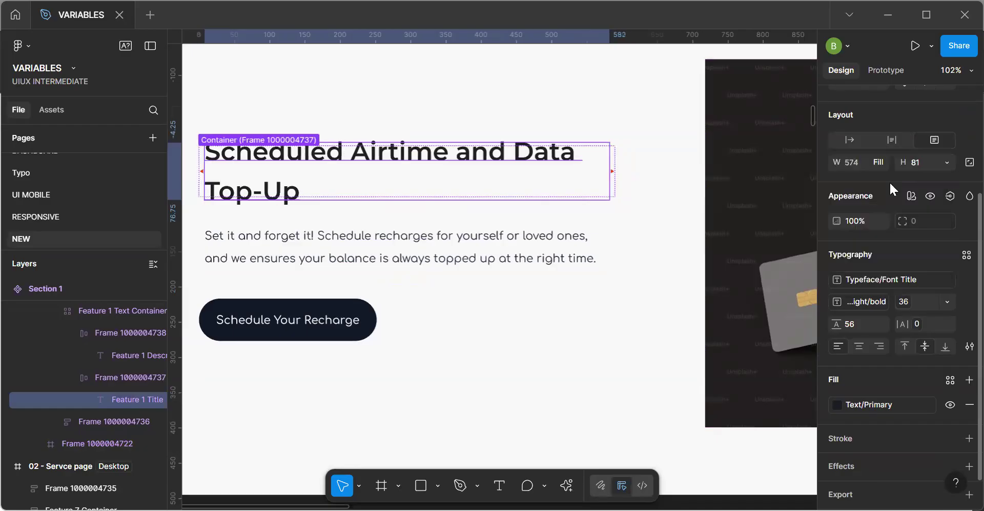
click(949, 160)
click(933, 194)
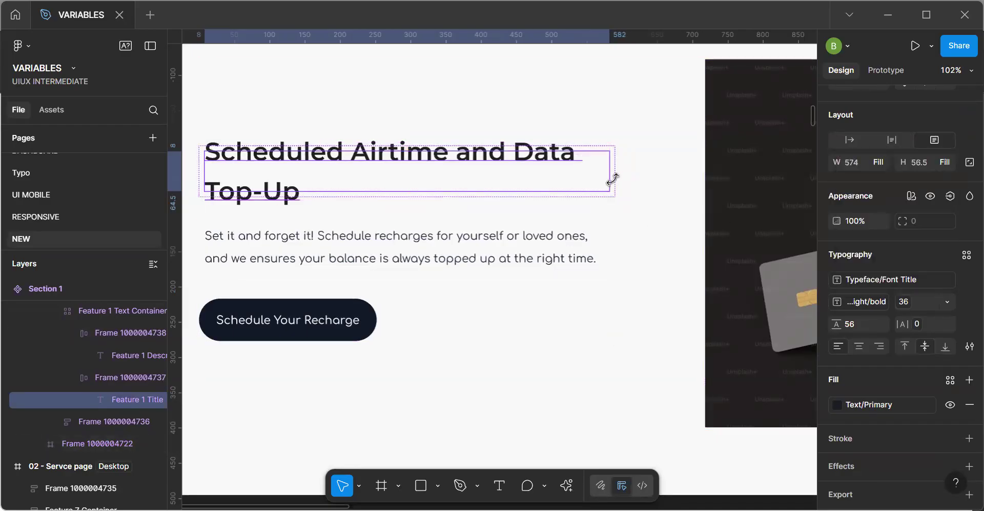
Set the line height of the Feature 1 Title text to auto.
click(882, 302)
click(862, 327)
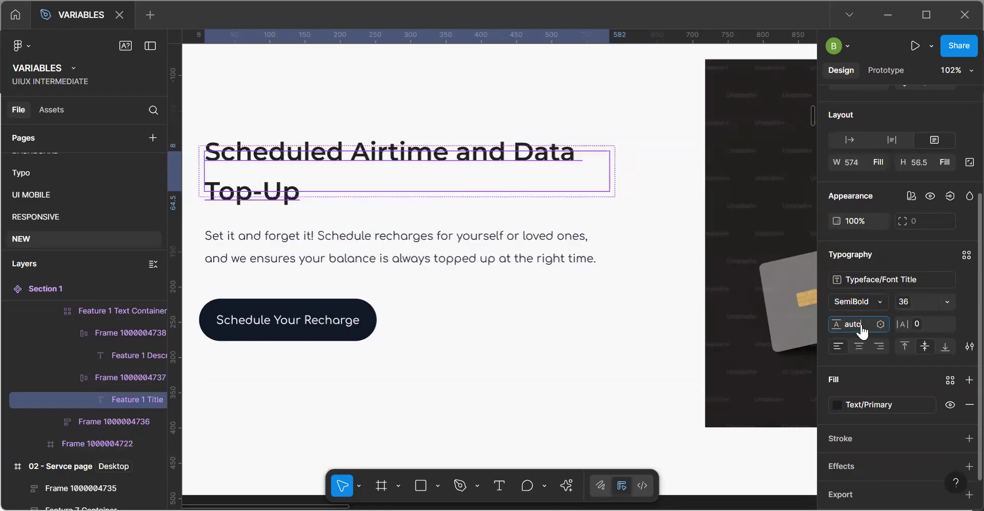
key(Return)
click(428, 217)
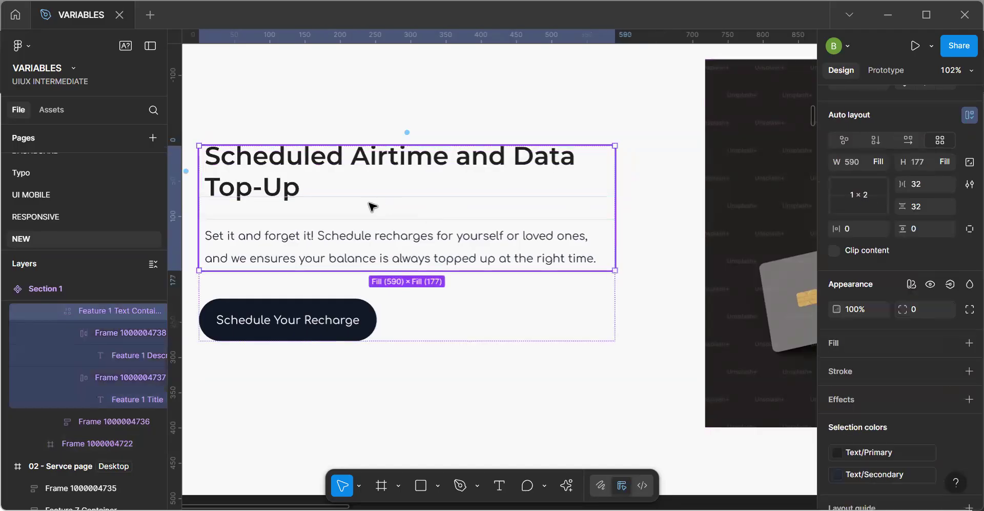
Change the Feature 1 Title text's resizing to auto height so its height hugs the contents.
double_click(361, 195)
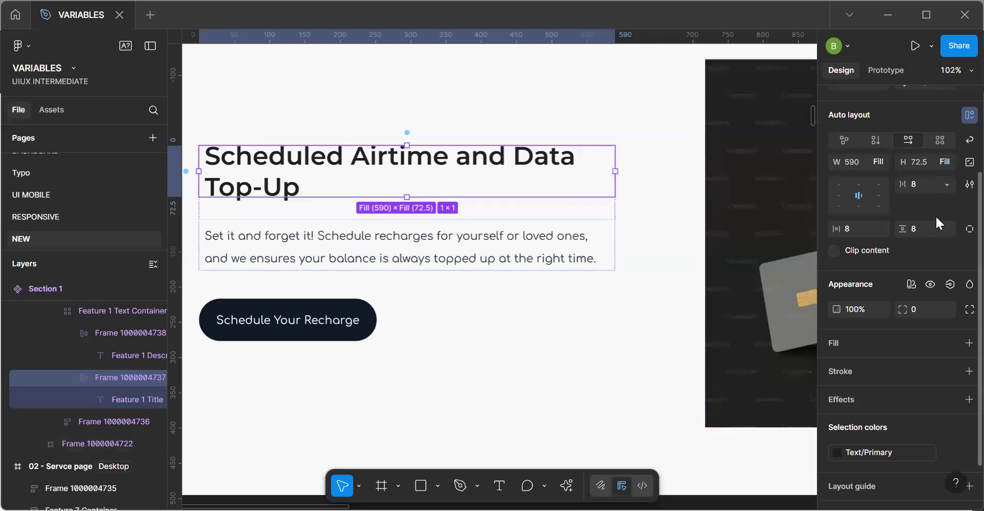
scroll(927, 294, up, 3)
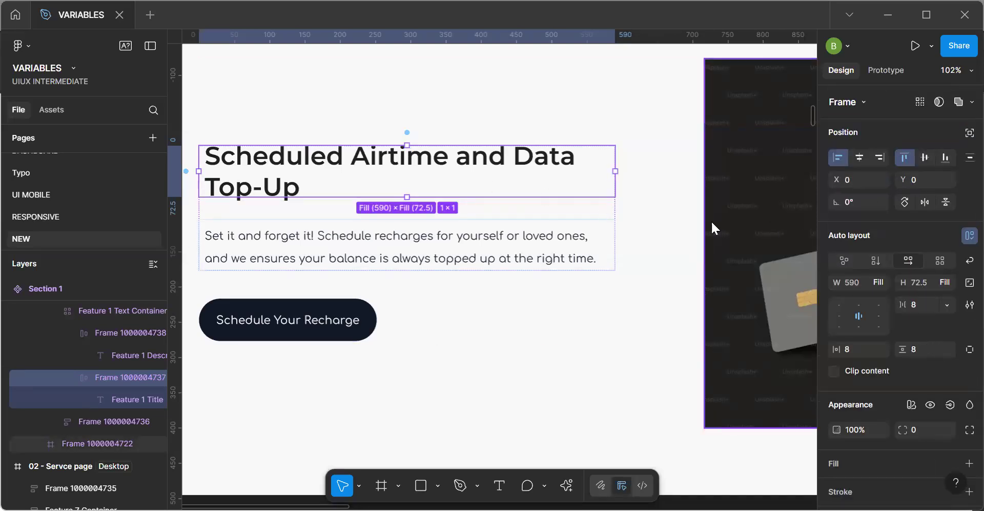
click(260, 181)
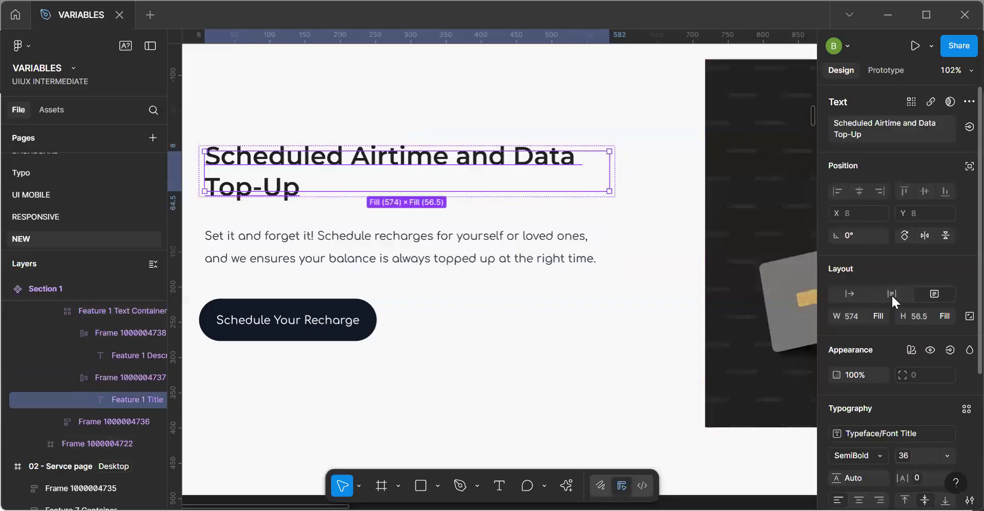
scroll(931, 439, down, 2)
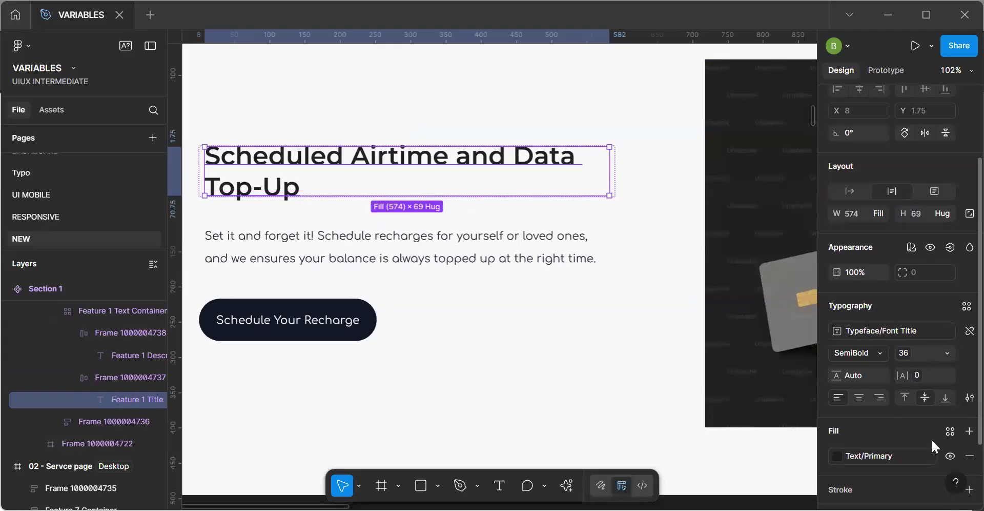
scroll(576, 255, down, 5)
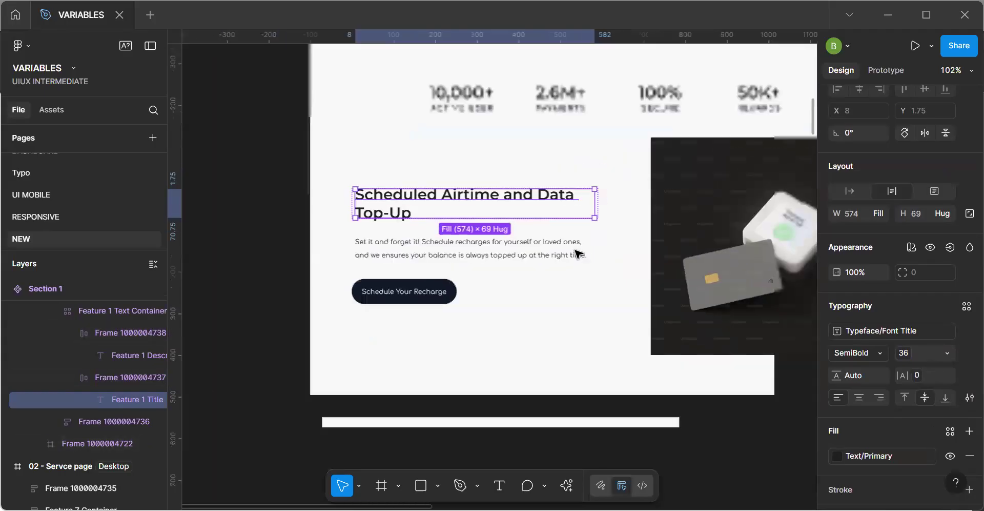
Narrow the Section 2 instance to about 636 px wide to test how its content responds.
click(576, 401)
key(h)
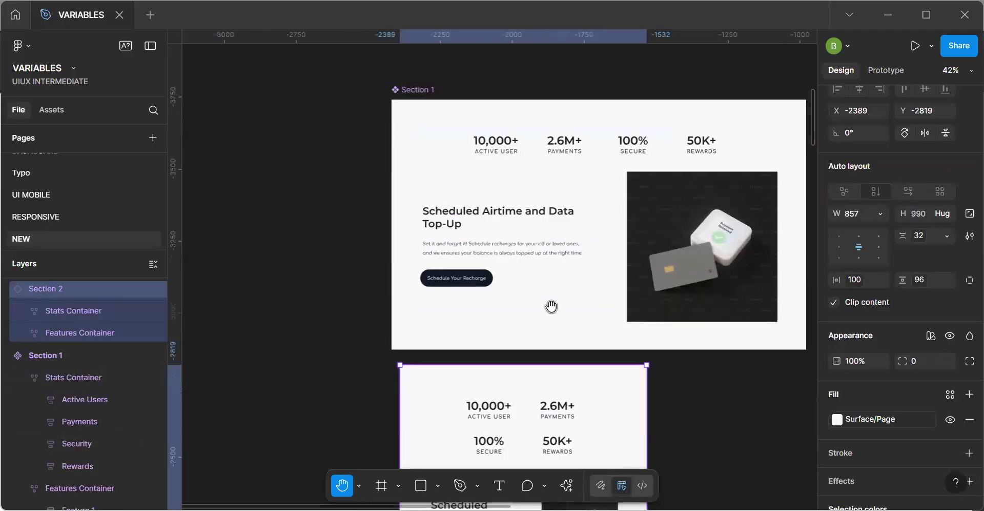
scroll(535, 170, down, 3)
key(v)
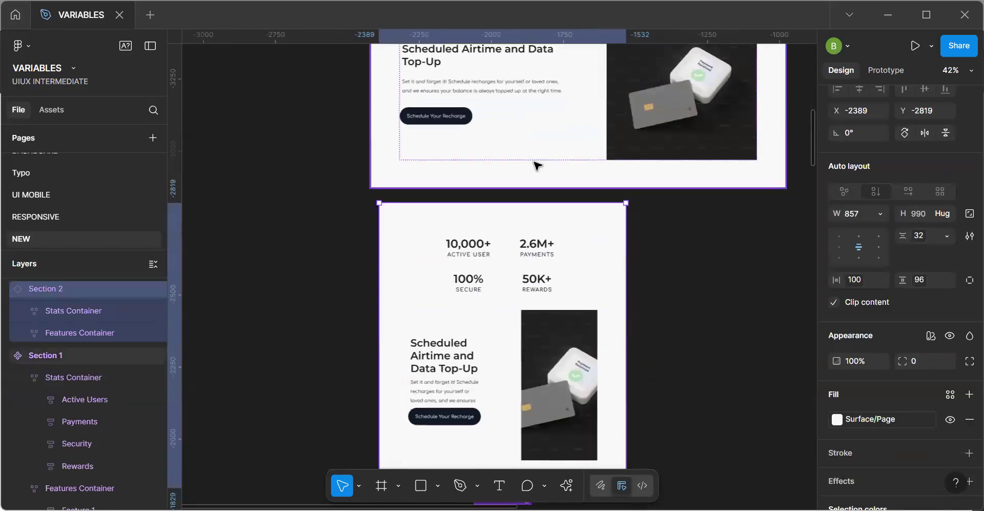
drag(626, 308, 562, 308)
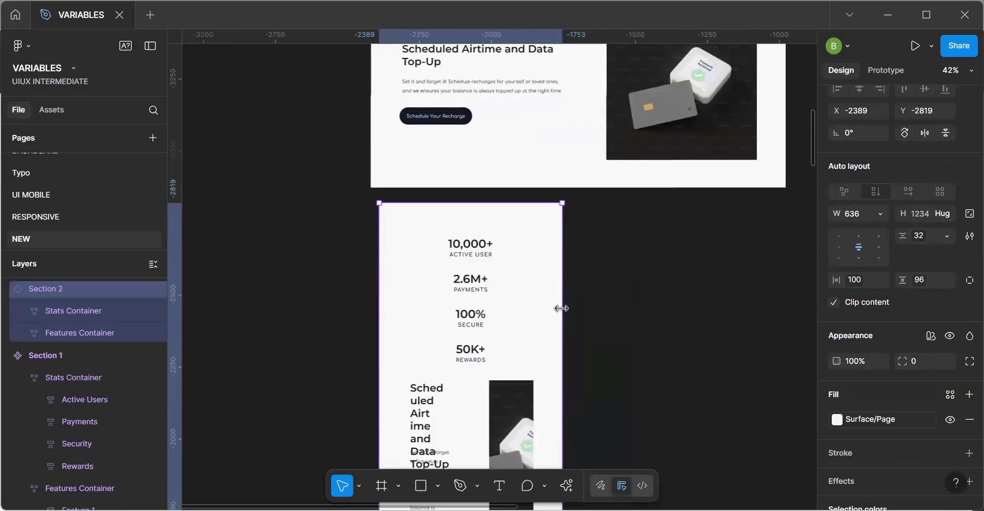
drag(538, 391, 513, 377)
drag(501, 123, 500, 321)
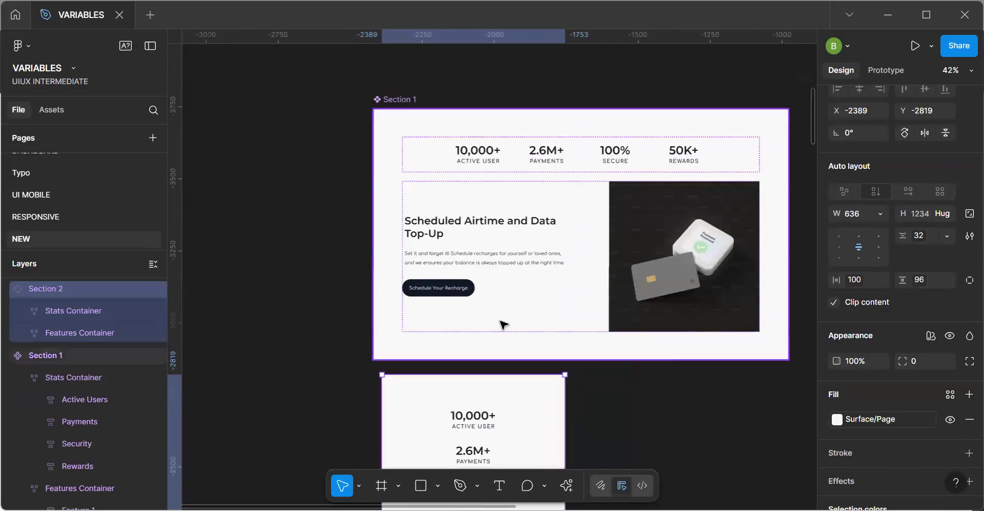
Change the auto layout of the Feature 1 Text Container in Section 1 from grid to vertical flow.
scroll(497, 327, up, 3)
click(468, 248)
double_click(469, 248)
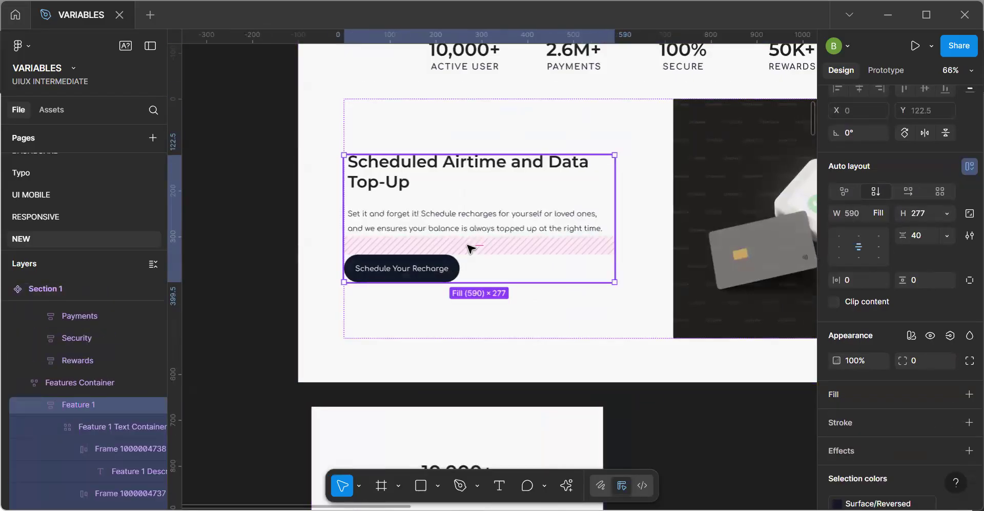
click(481, 273)
click(523, 242)
double_click(524, 241)
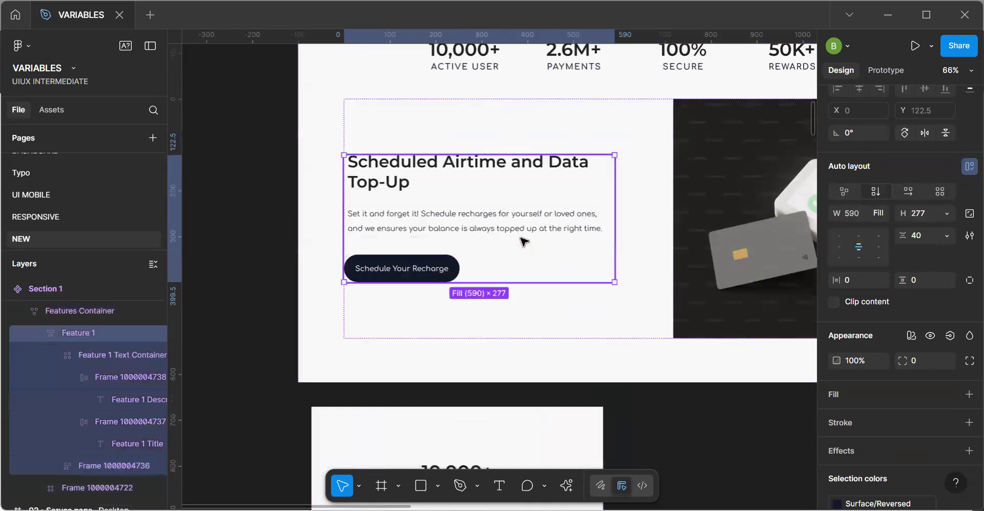
click(48, 353)
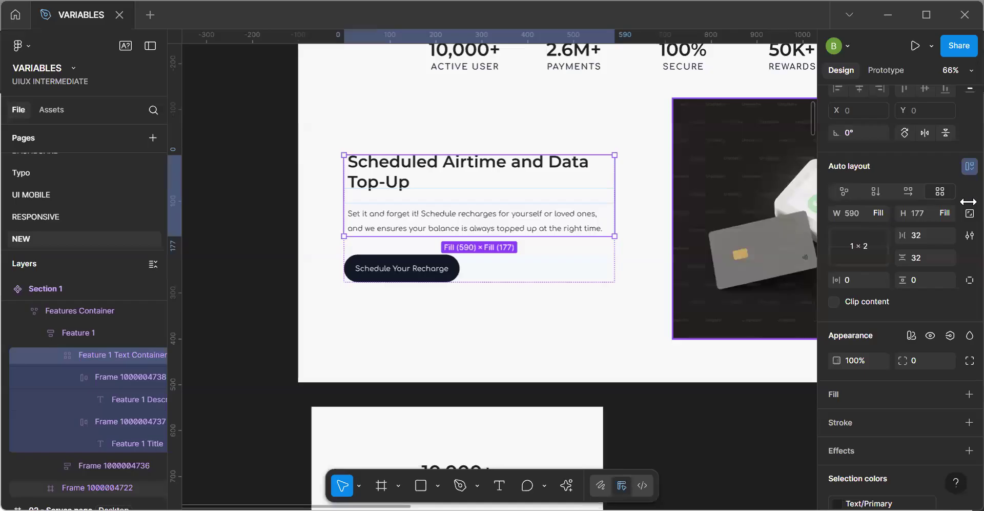
click(905, 192)
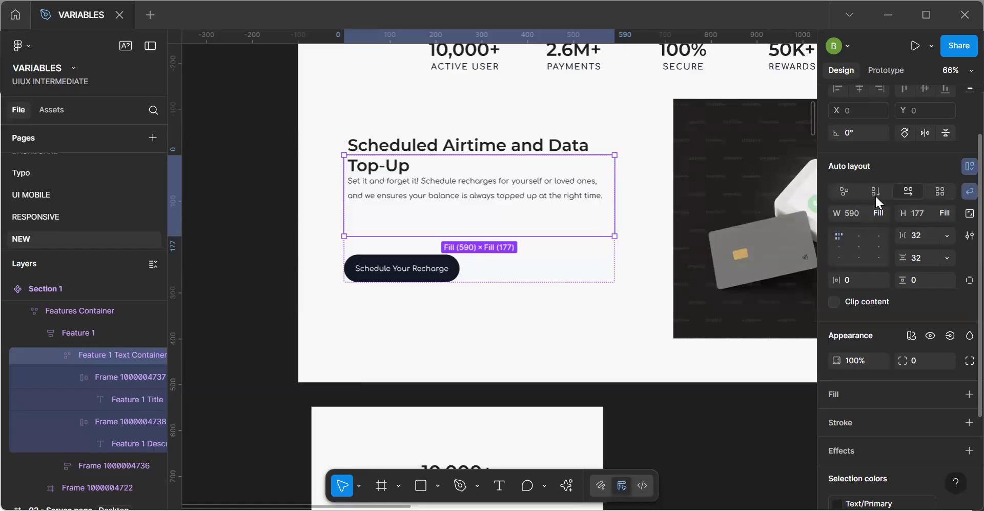
click(876, 193)
click(544, 249)
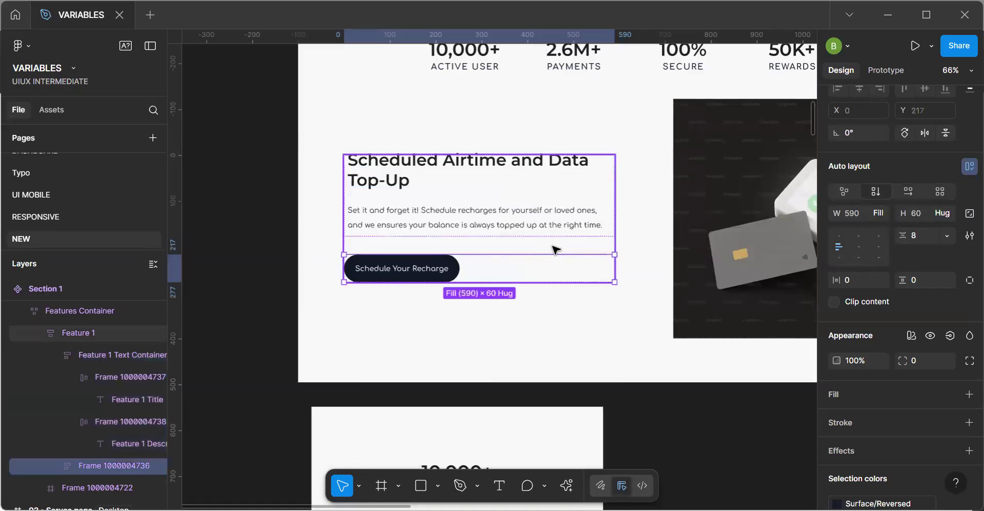
Apply the padding variable 32 - 16 to the vertical gap of the Feature 1 Text Container.
click(558, 246)
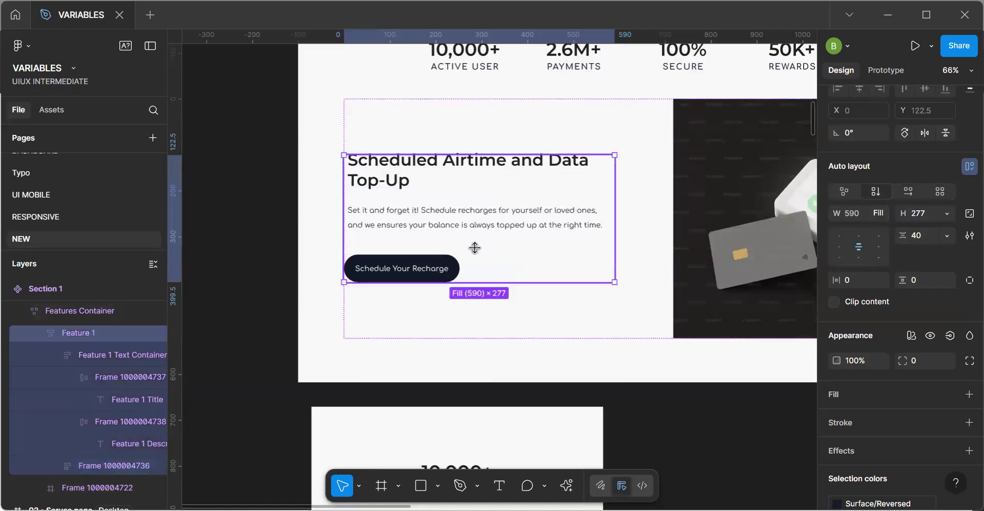
click(462, 215)
click(462, 214)
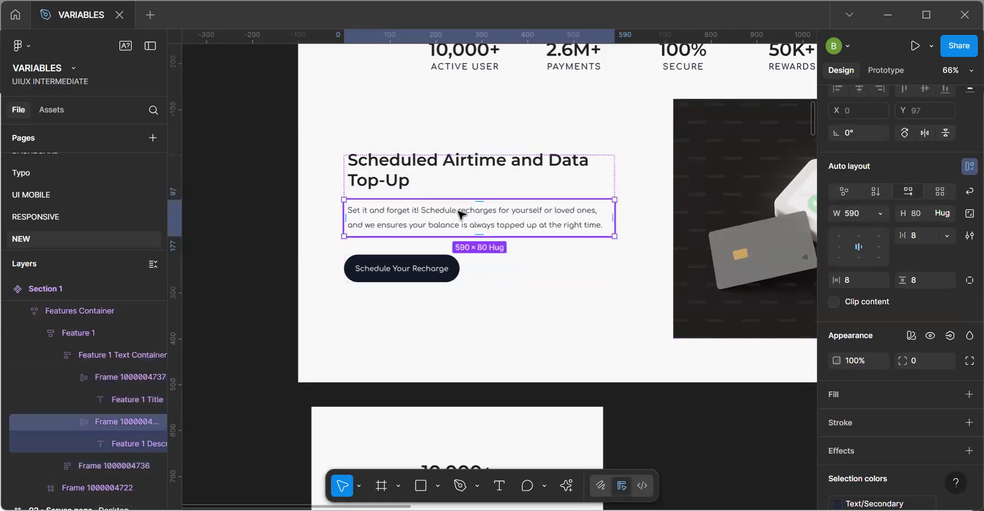
click(446, 183)
click(545, 195)
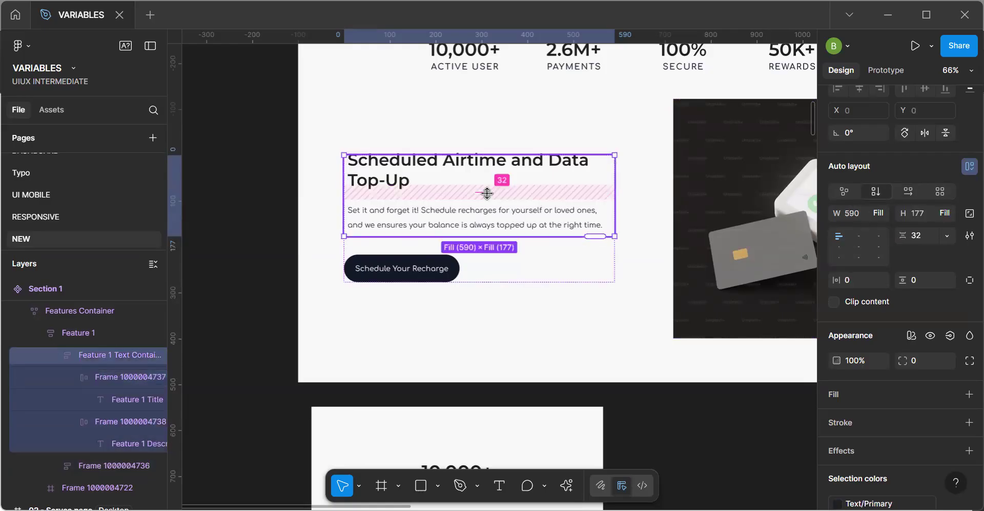
click(487, 192)
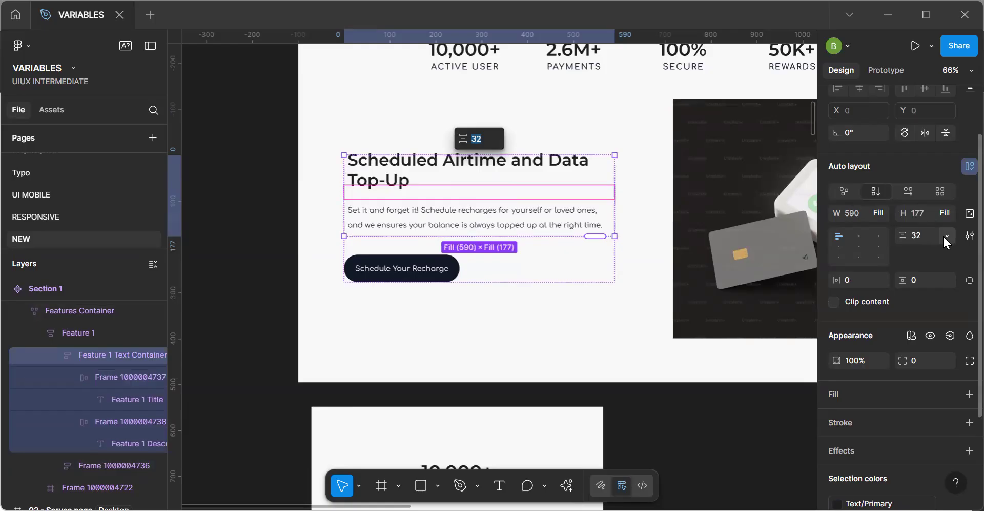
click(945, 234)
click(908, 284)
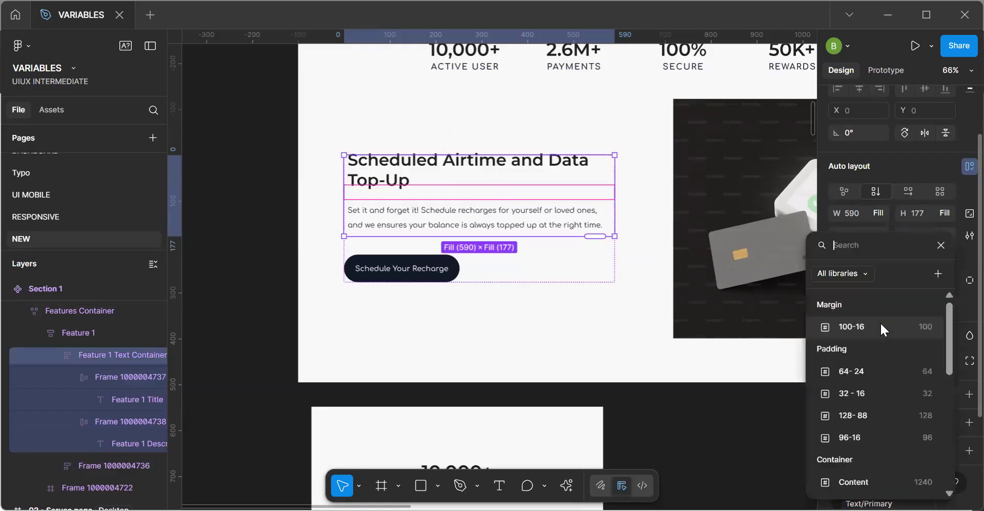
click(860, 395)
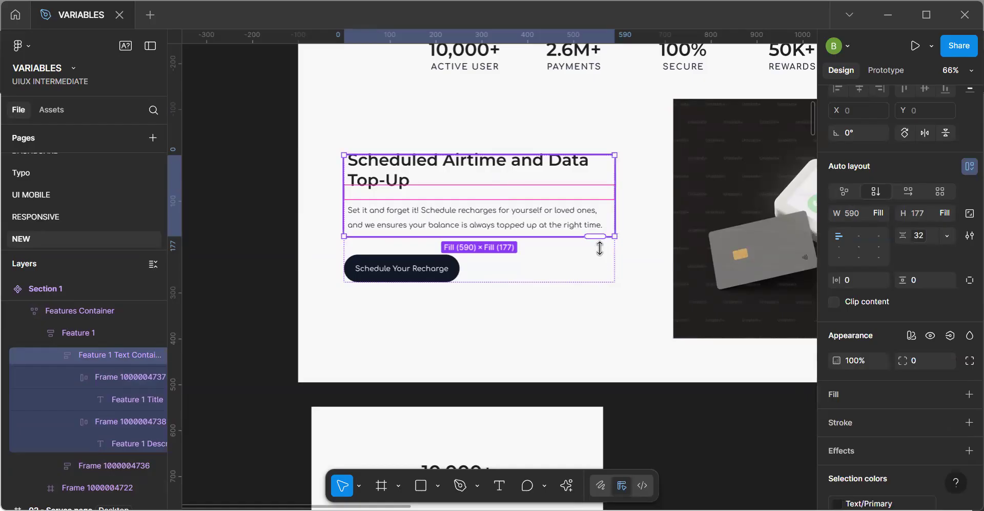
Widen the Section 2 instance to about 1118 px to check the revised feature layout.
click(647, 280)
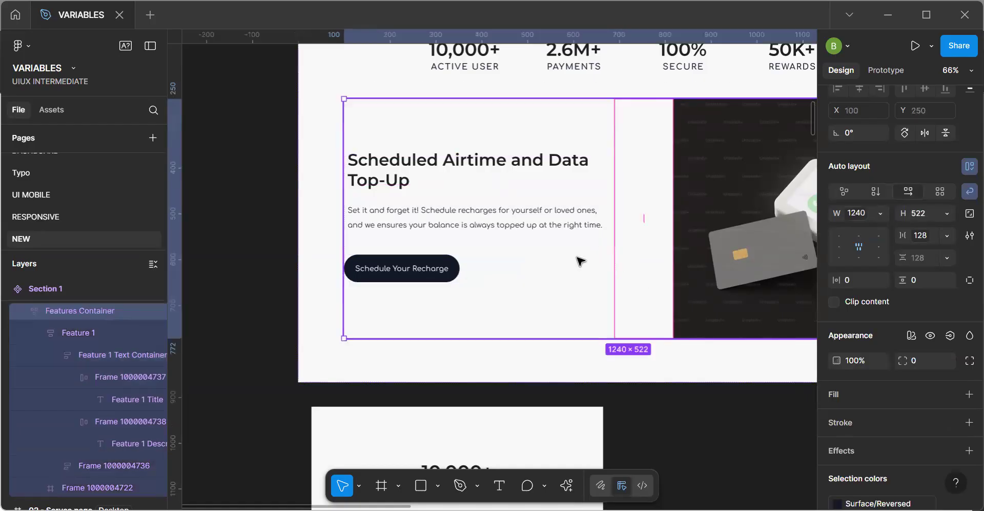
scroll(580, 261, down, 6)
click(582, 371)
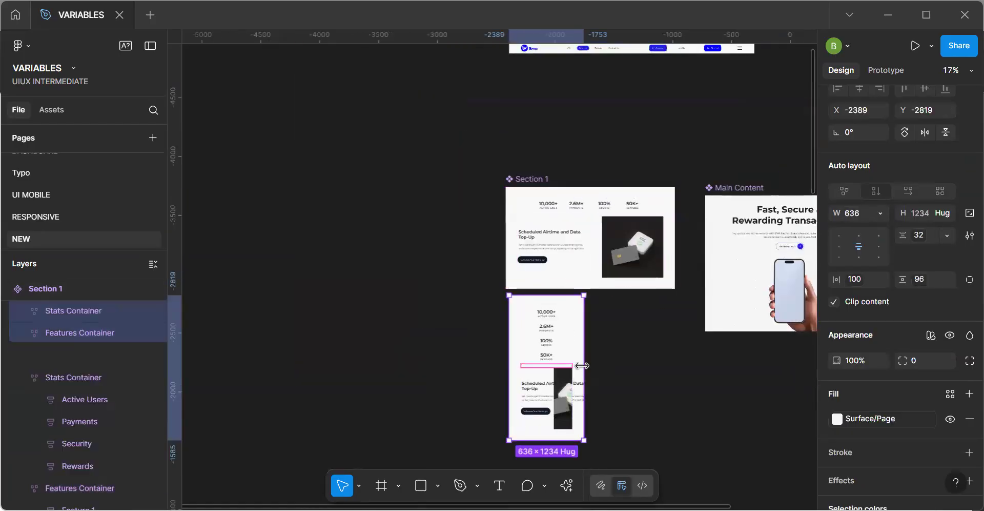
mouse_move(633, 368)
mouse_down()
mouse_move(687, 369)
mouse_move(640, 367)
mouse_up()
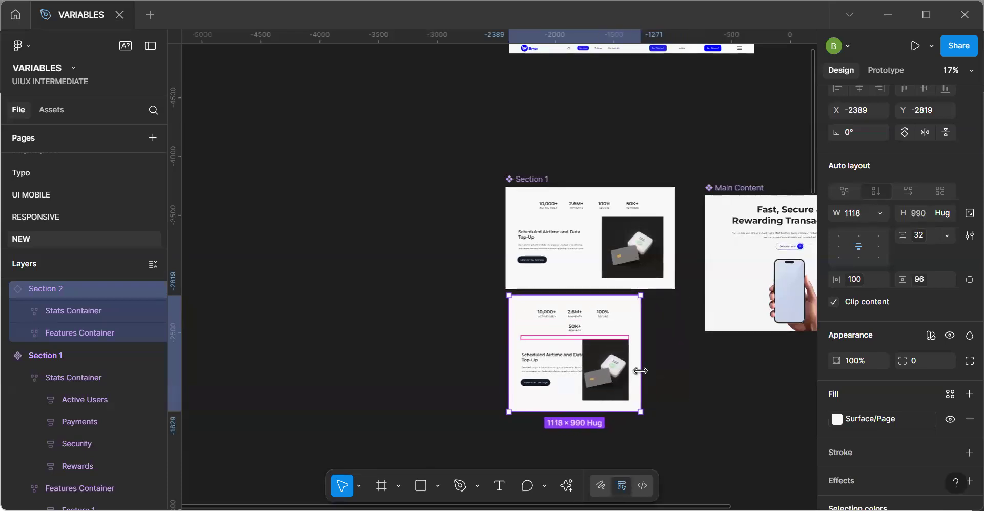
click(564, 251)
click(564, 250)
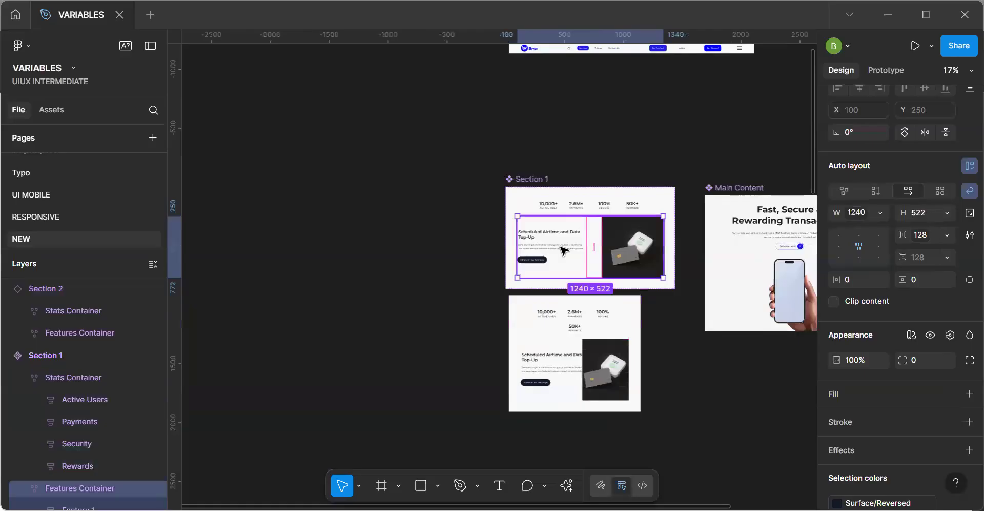
click(564, 250)
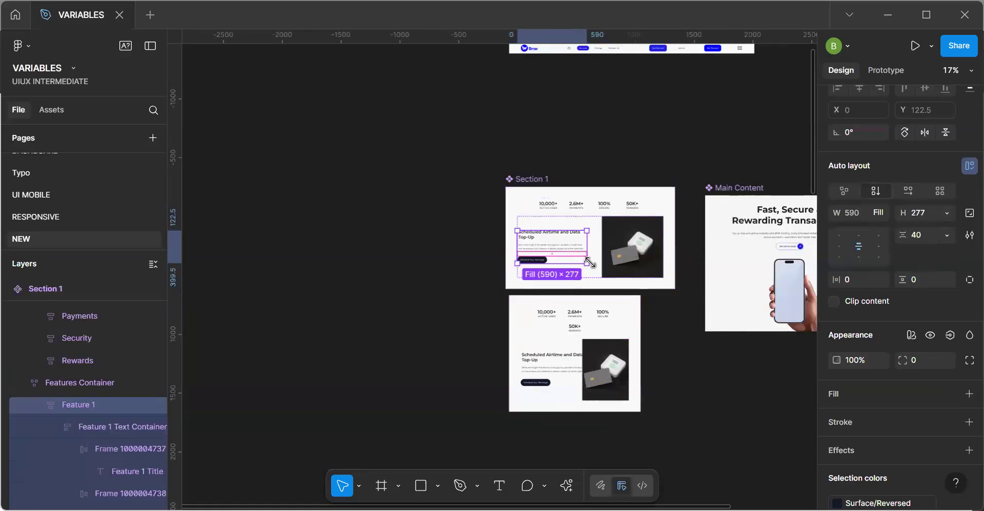
click(602, 272)
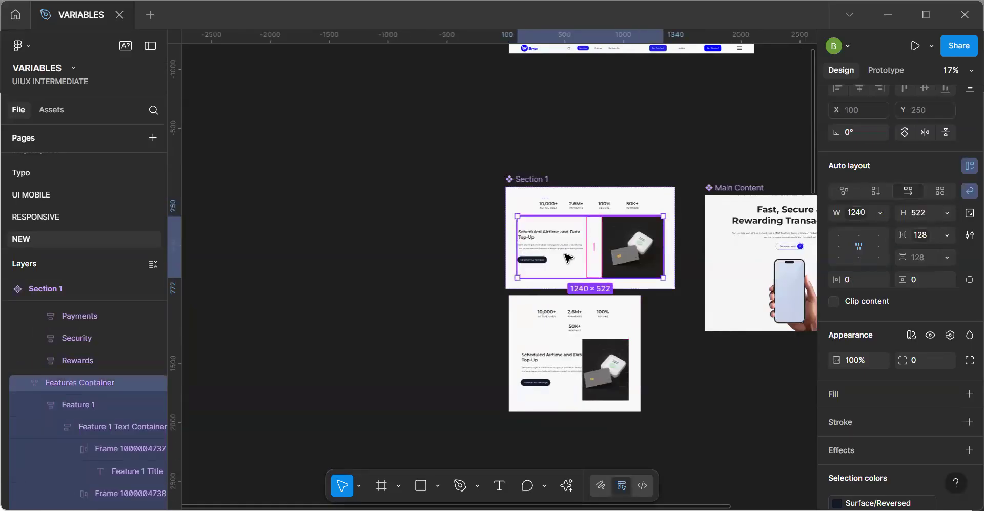
click(568, 258)
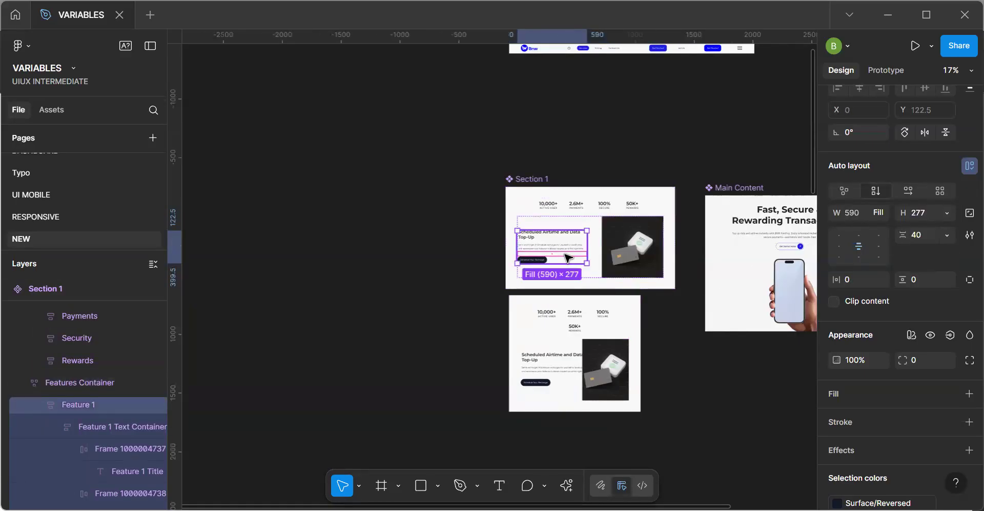
click(875, 212)
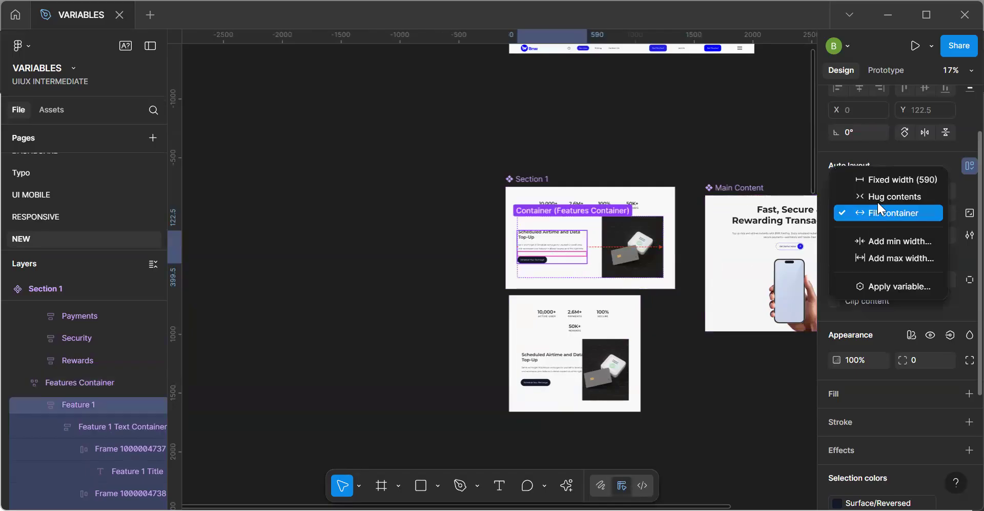
click(876, 199)
click(881, 212)
click(881, 230)
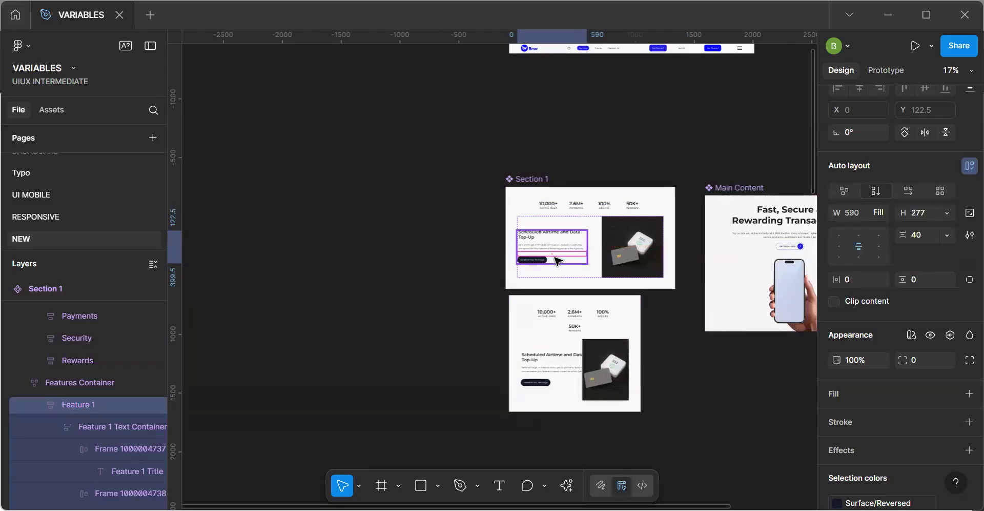
Apply the Left-container variable to the width of Feature 1 in the Section 1 component.
click(558, 260)
scroll(558, 260, up, 3)
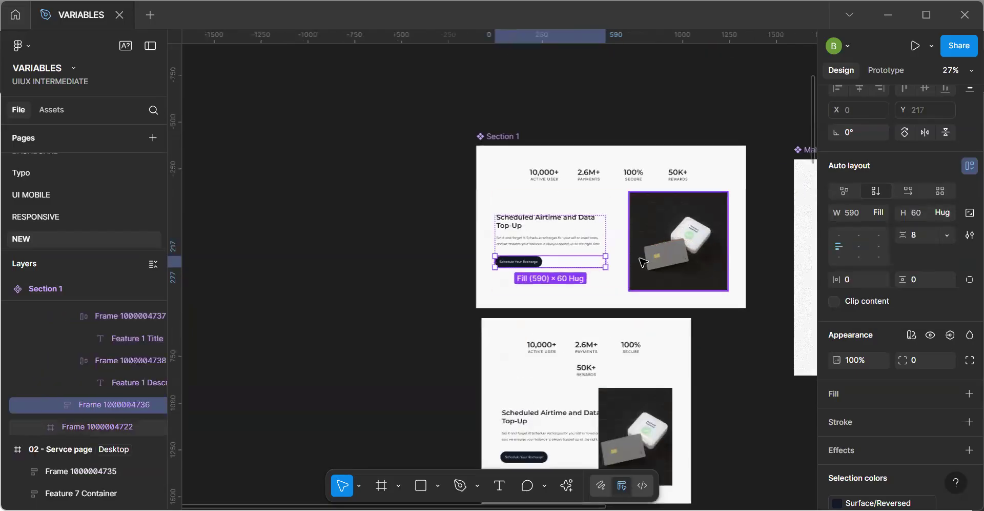
key(shift+Return)
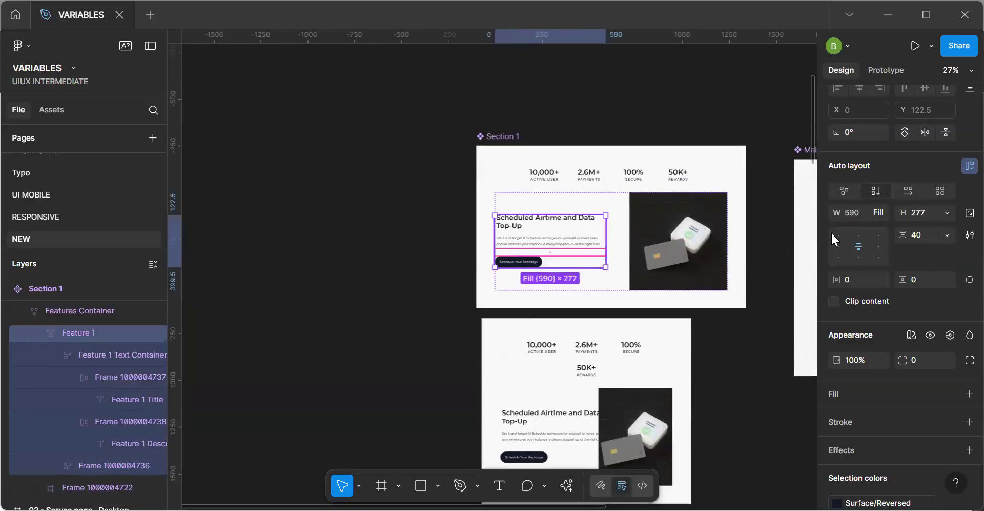
click(881, 212)
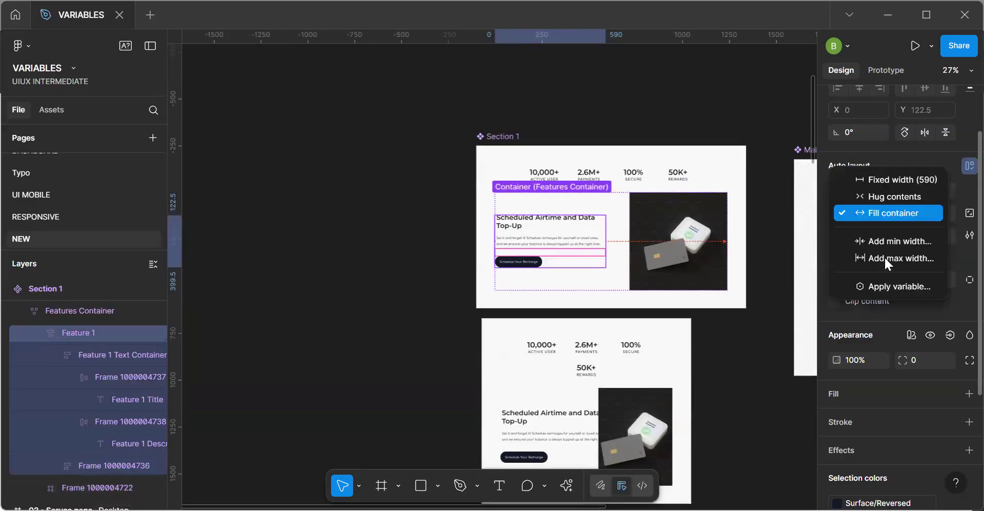
click(847, 294)
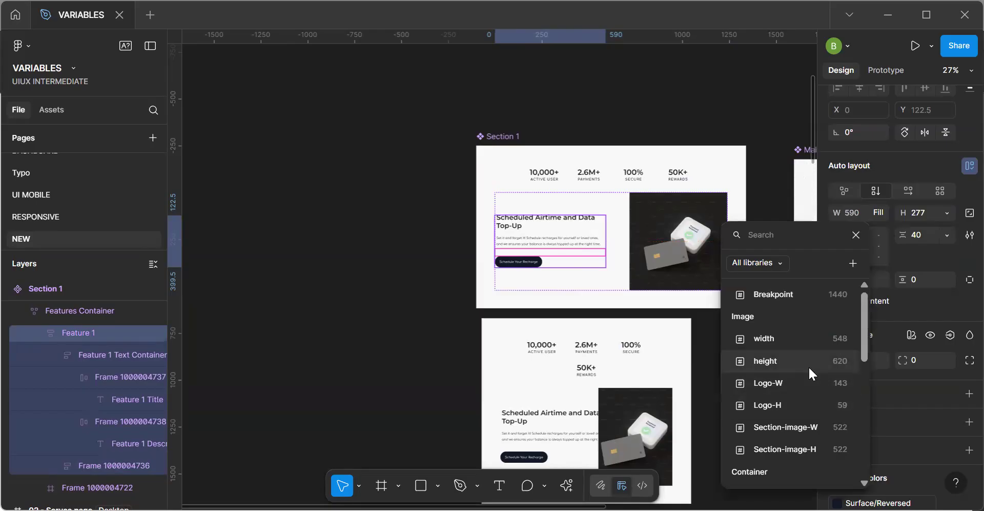
scroll(808, 365, down, 5)
scroll(808, 365, up, 2)
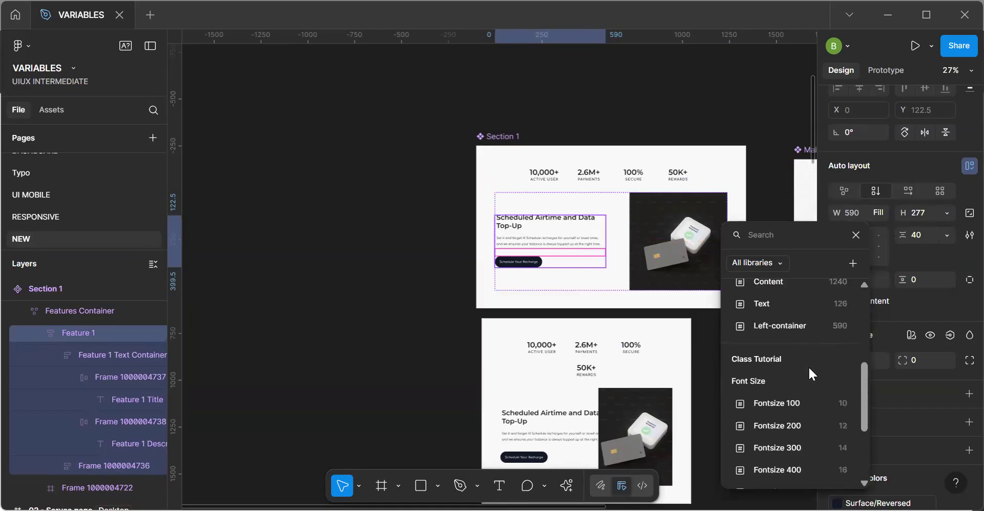
click(805, 332)
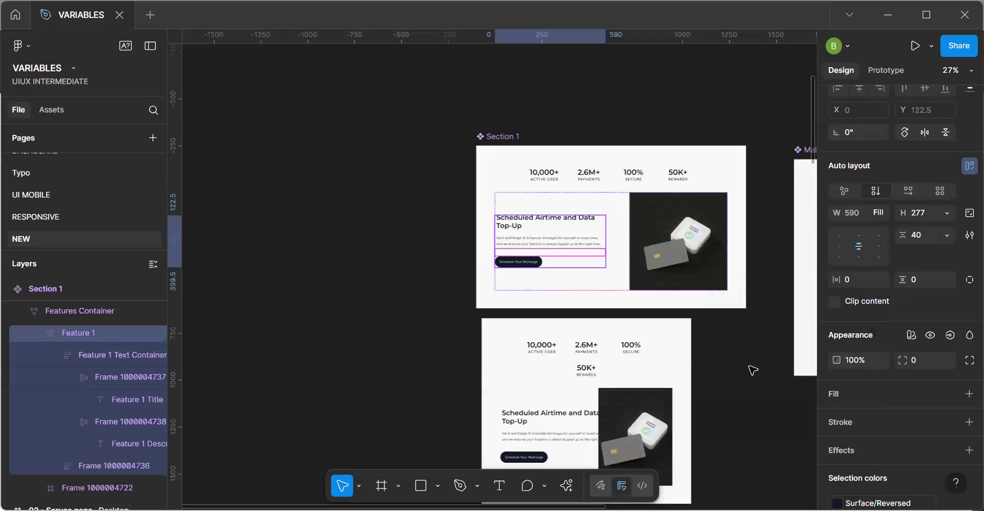
Check the width sizing options of Feature 1 in the Section 2 instance.
click(690, 420)
click(567, 440)
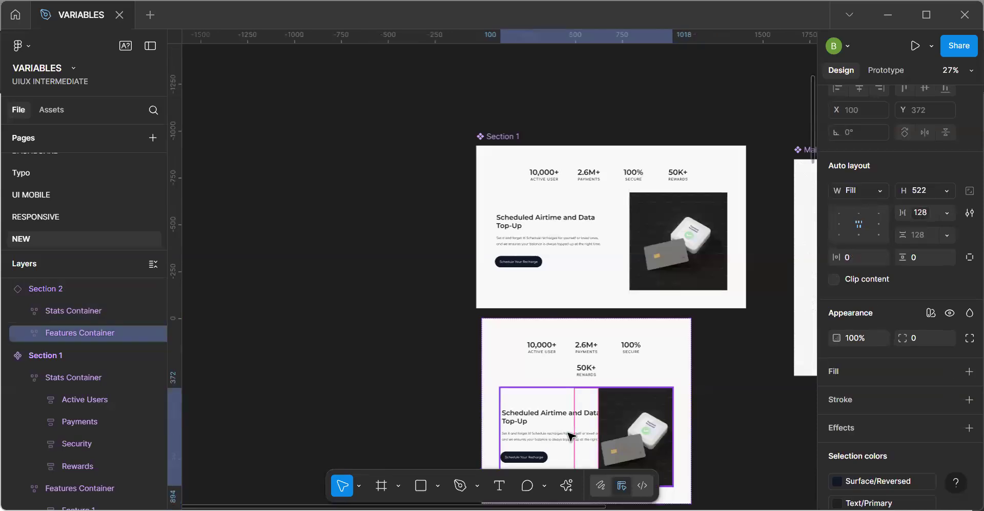
click(549, 424)
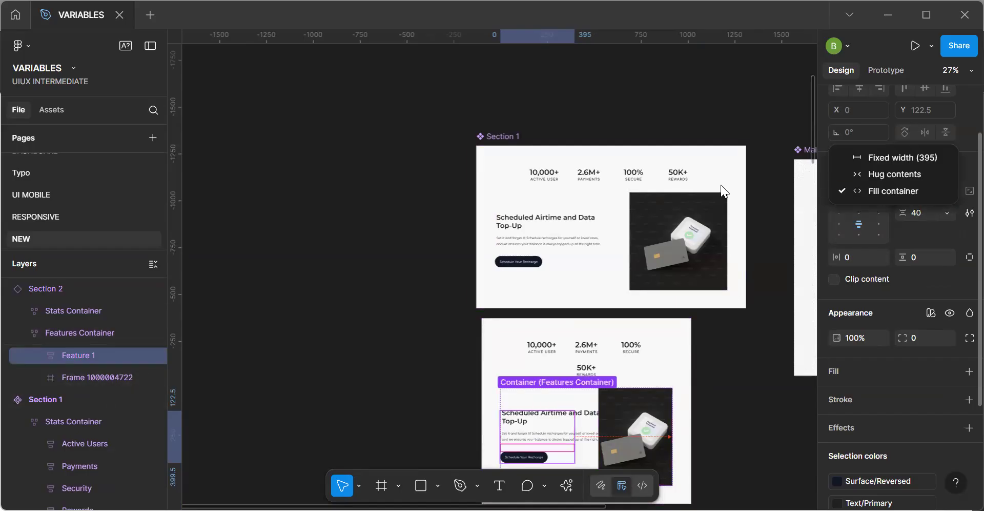
Set Feature 1 in the Section 1 component to a fixed width of 590.
click(554, 248)
click(554, 248)
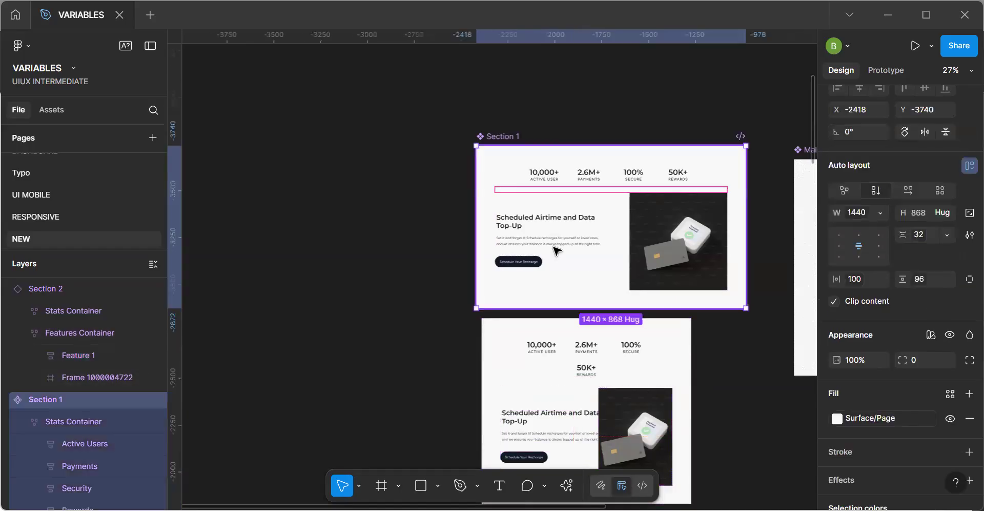
double_click(554, 248)
double_click(553, 247)
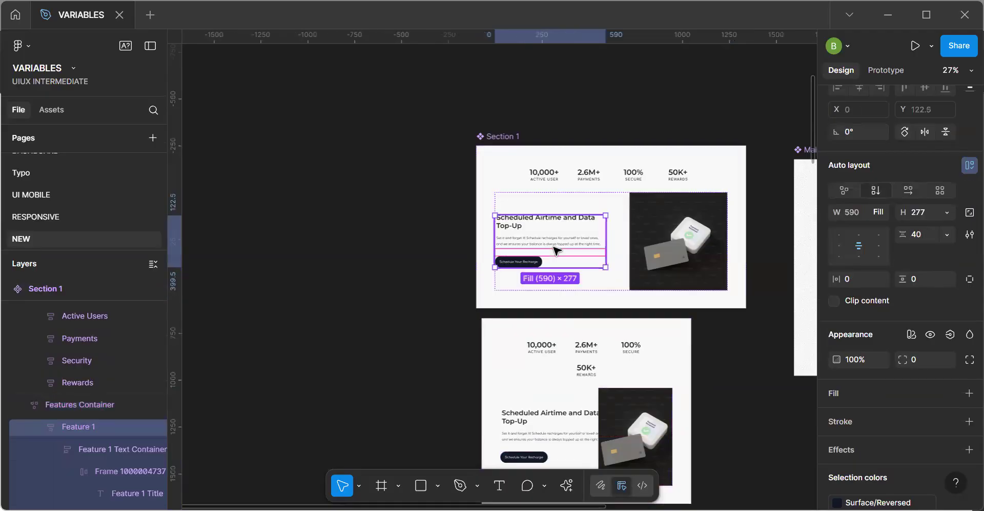
click(878, 208)
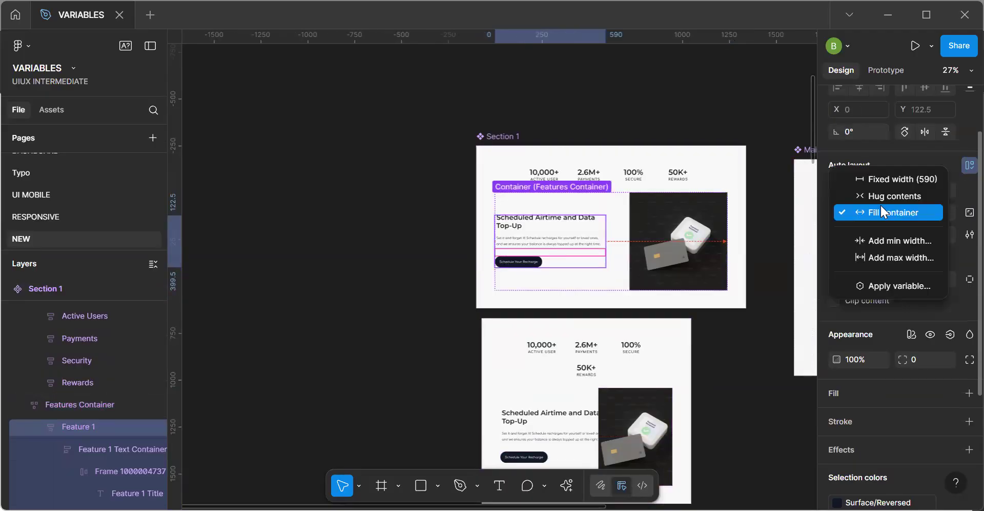
click(893, 180)
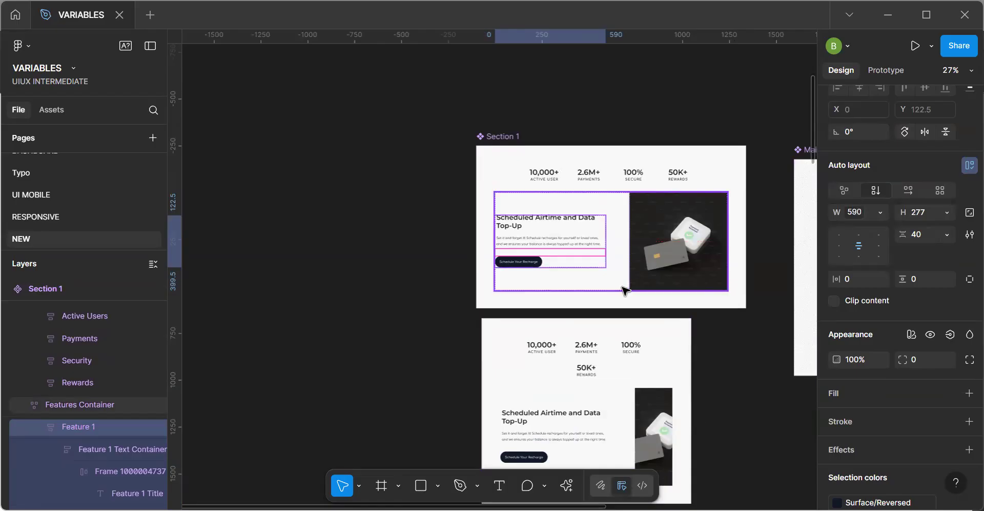
click(586, 284)
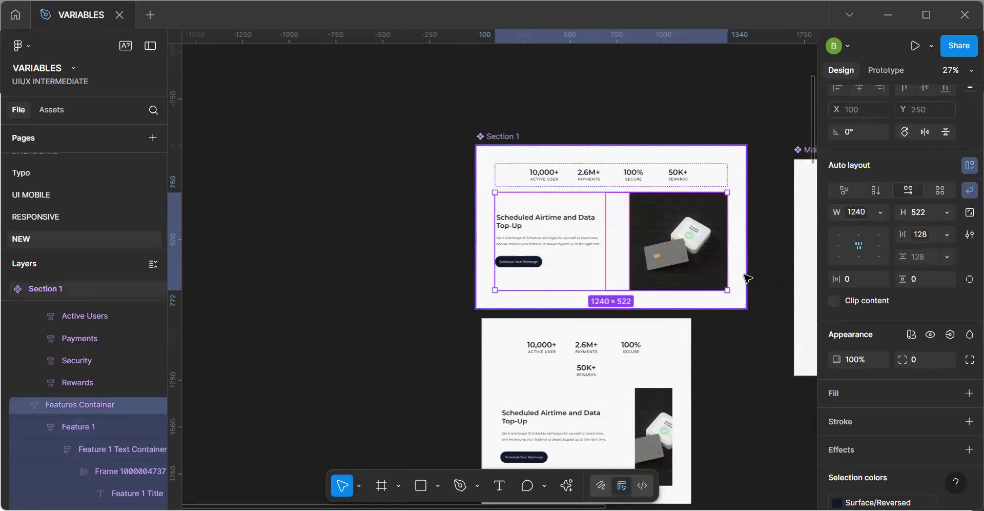
click(745, 274)
drag(716, 278, 704, 279)
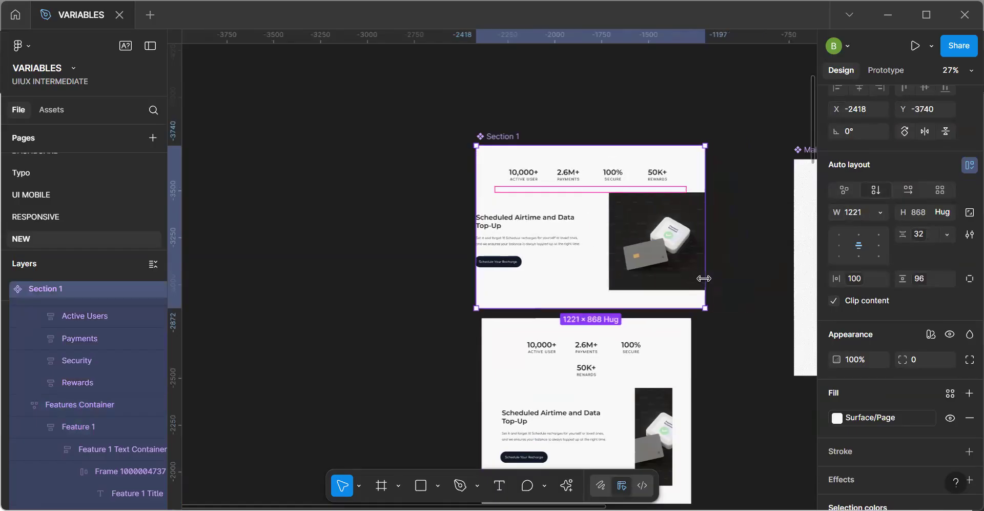
key(ctrl+z)
Narrow the Section 2 instance to about 889 px and move Section 1 and the instance higher on the canvas.
click(686, 397)
drag(692, 396, 649, 397)
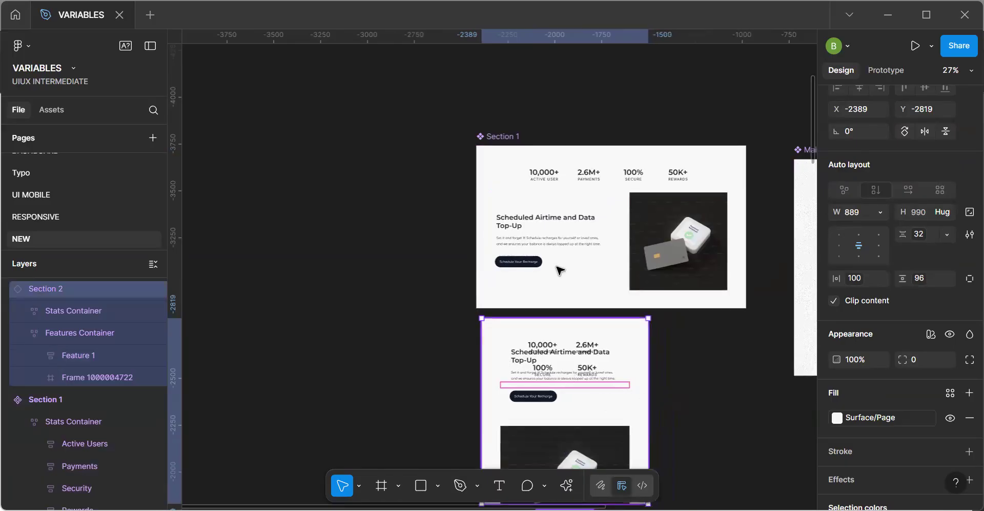
drag(557, 275, 540, 202)
drag(574, 402, 567, 335)
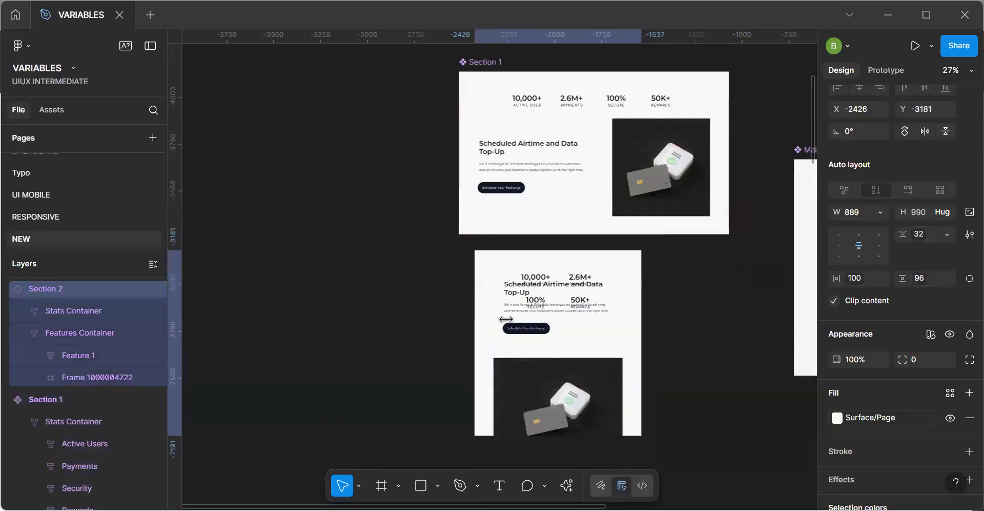
click(575, 110)
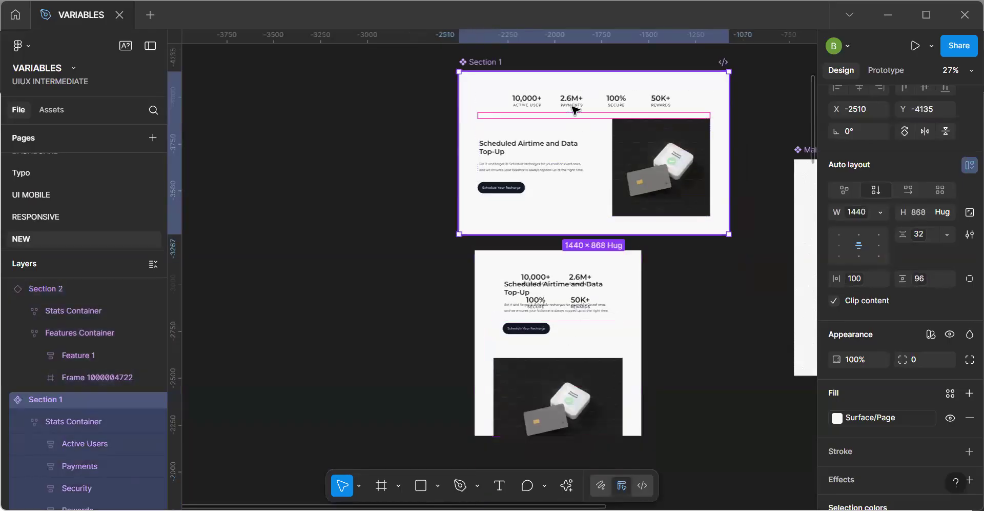
click(576, 110)
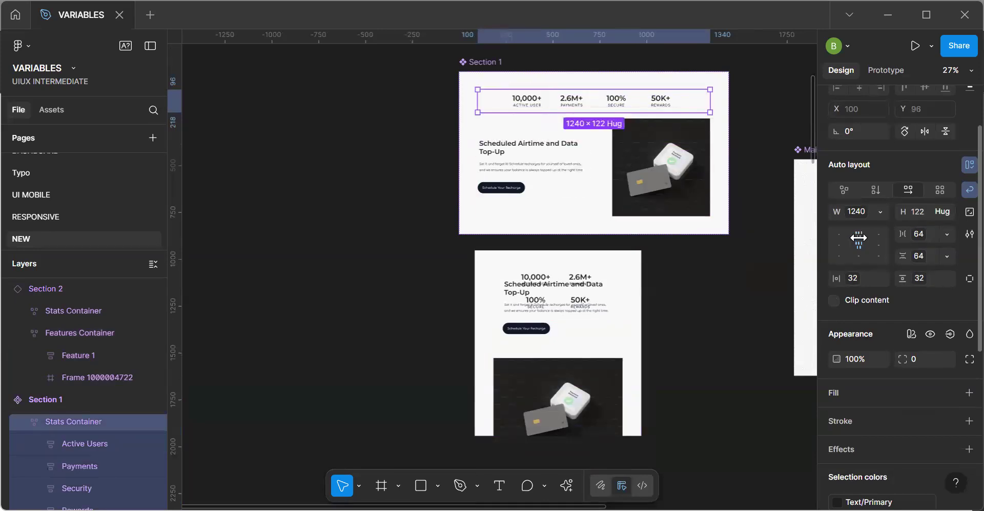
click(968, 185)
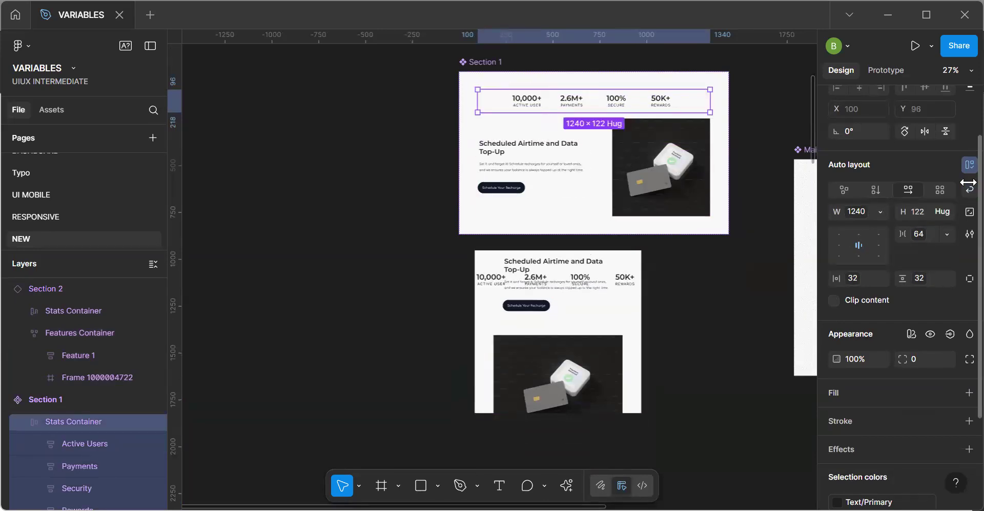
key(ctrl+z)
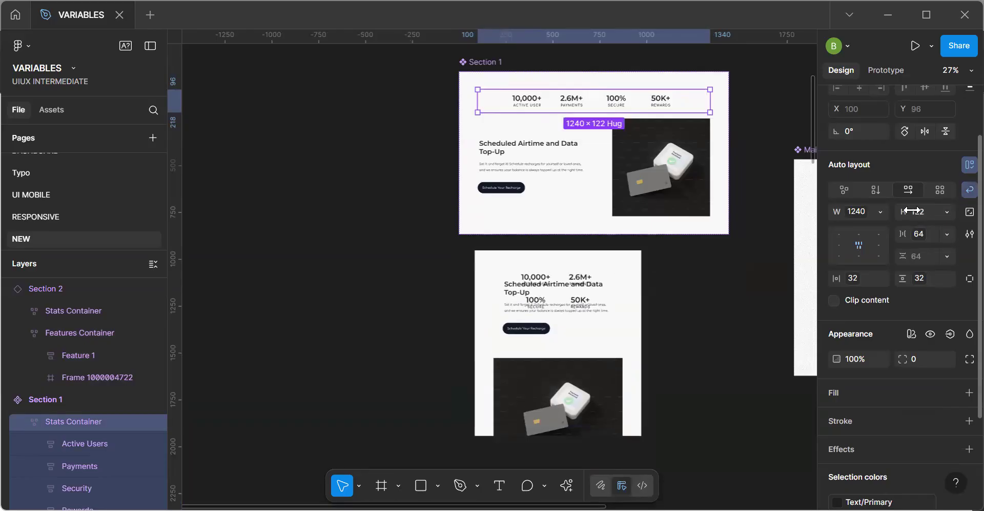
Set the height of the Features Container in Section 1 to Fill container.
click(548, 127)
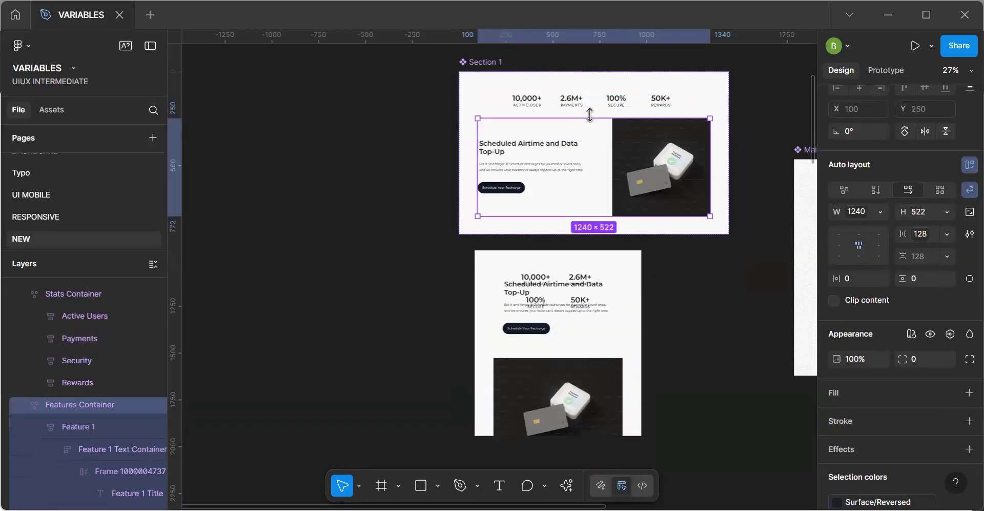
click(945, 212)
click(928, 242)
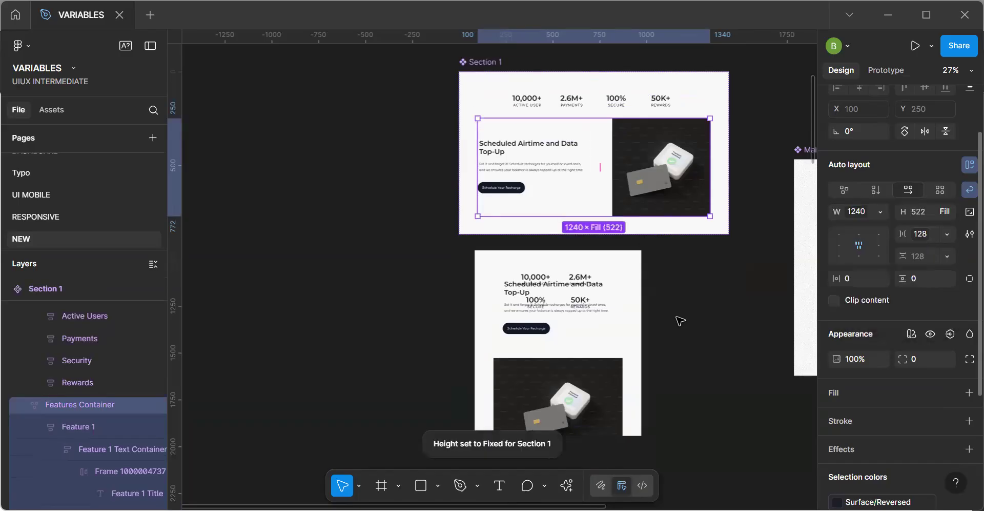
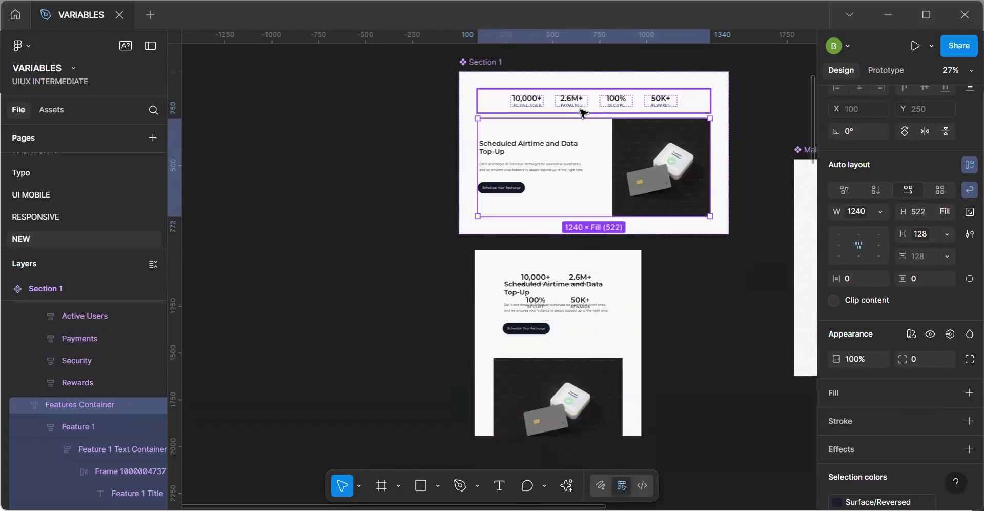
Apply the 64- 24 padding variable to the vertical gap of the Section 1 component.
click(466, 84)
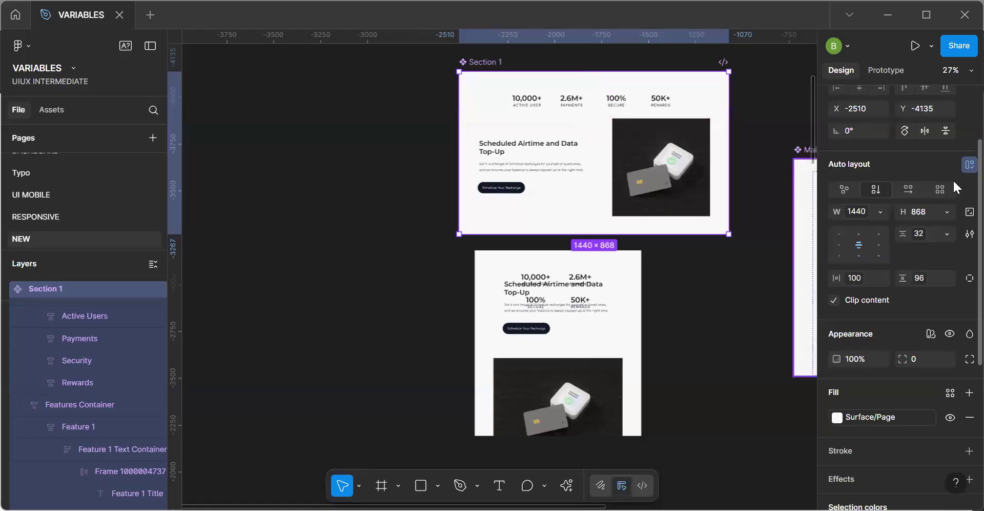
click(921, 237)
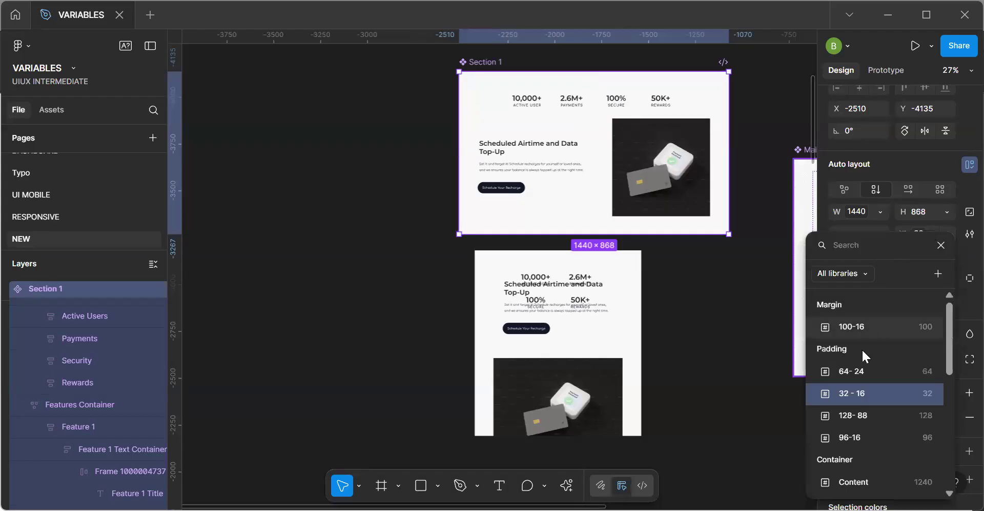
click(855, 374)
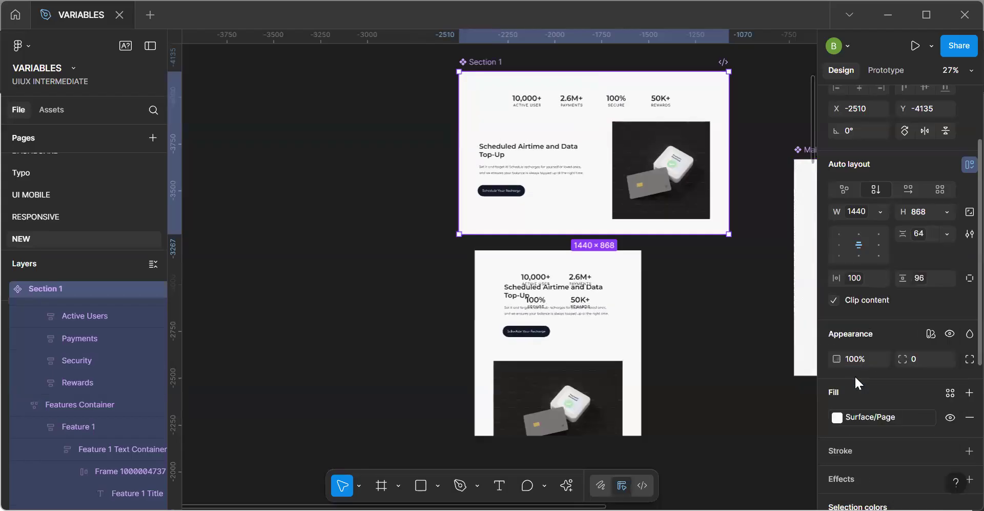
Inspect the sizing of Feature 1, its text container and the Stats Container in the Section 2 instance.
click(551, 296)
click(551, 296)
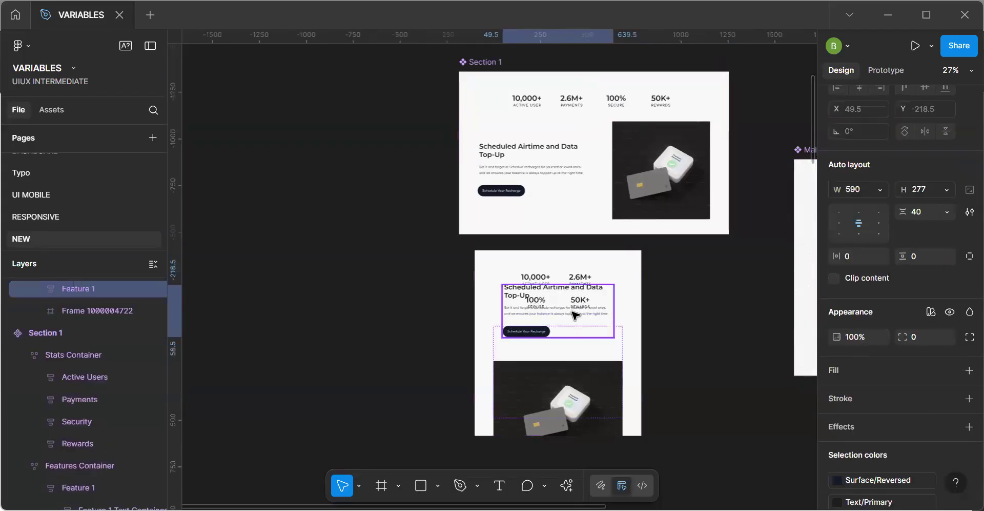
scroll(556, 306, up, 5)
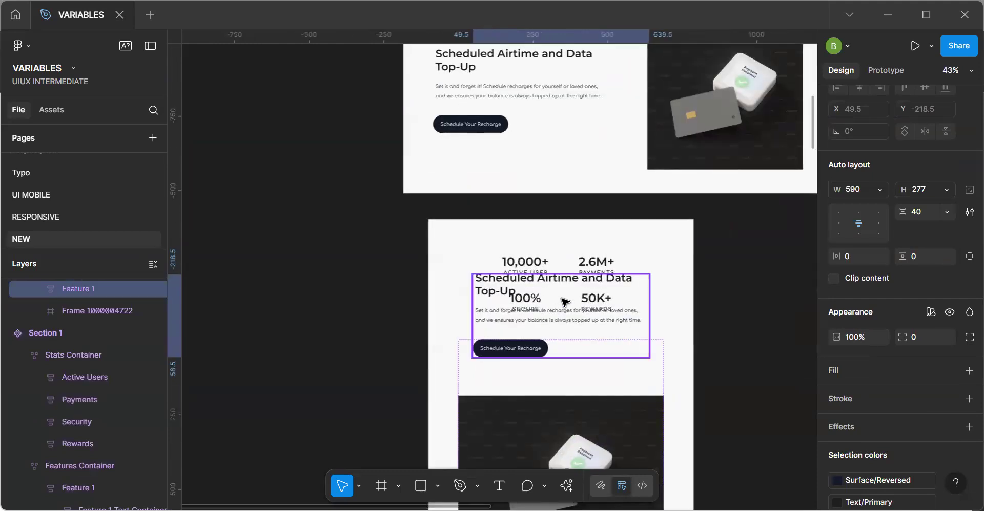
click(565, 303)
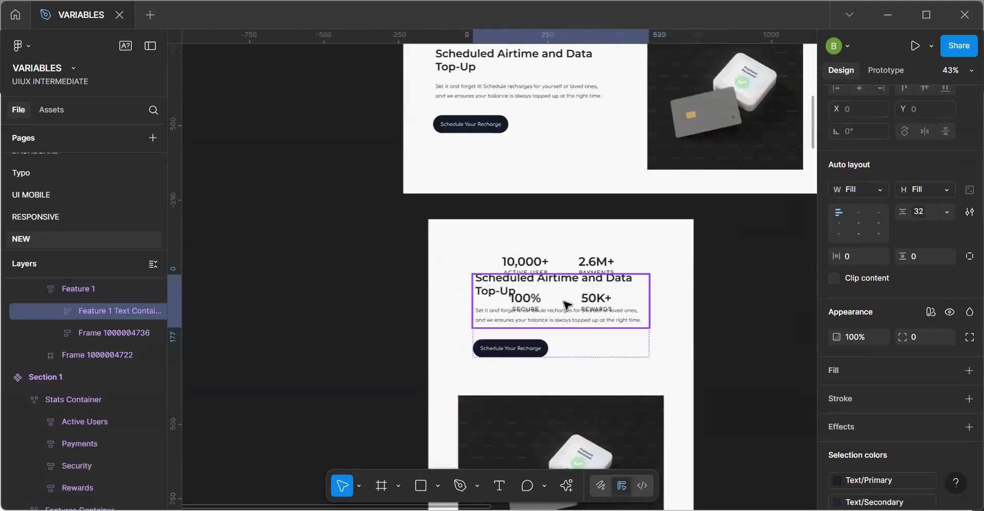
click(576, 268)
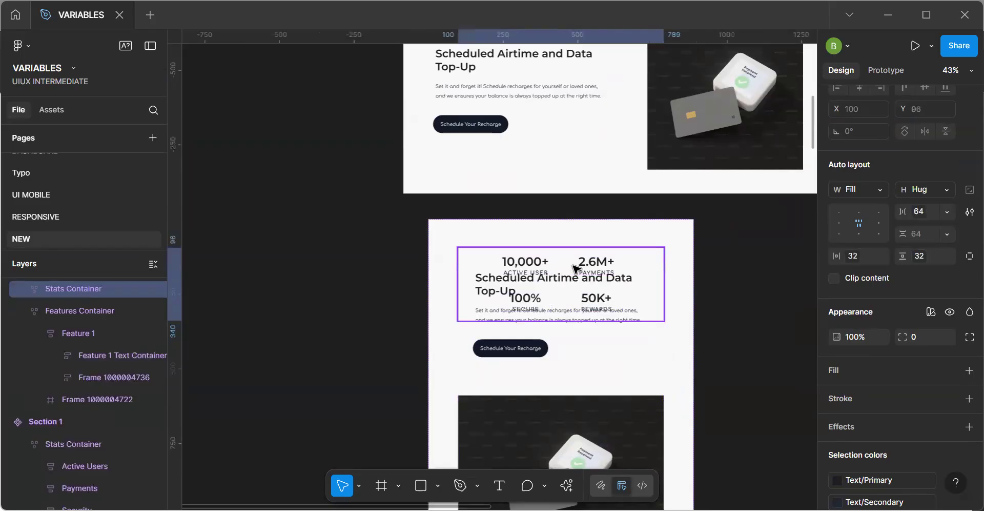
click(556, 326)
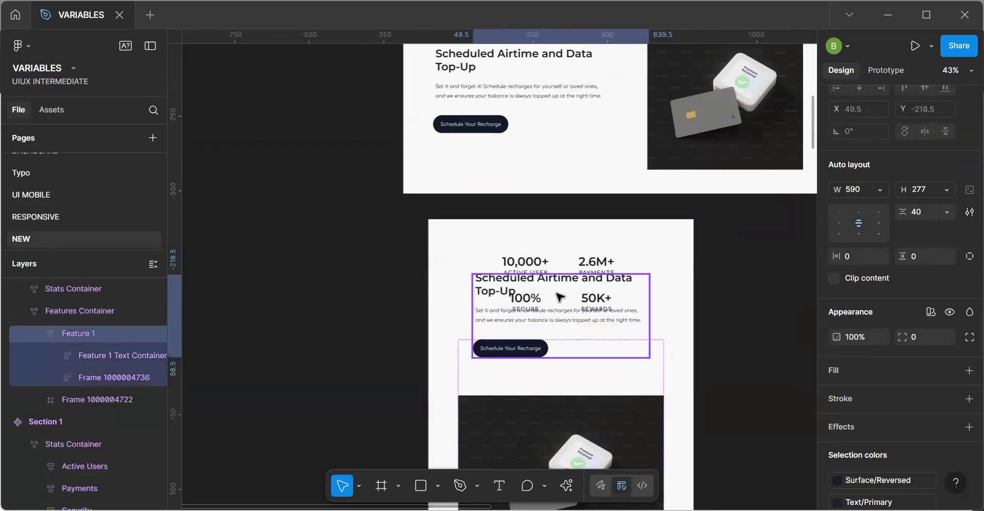
Inspect the sizing of Feature 1, its text container and the Features Container in the Section 1 component.
click(528, 114)
click(528, 114)
scroll(528, 120, up, 3)
double_click(522, 235)
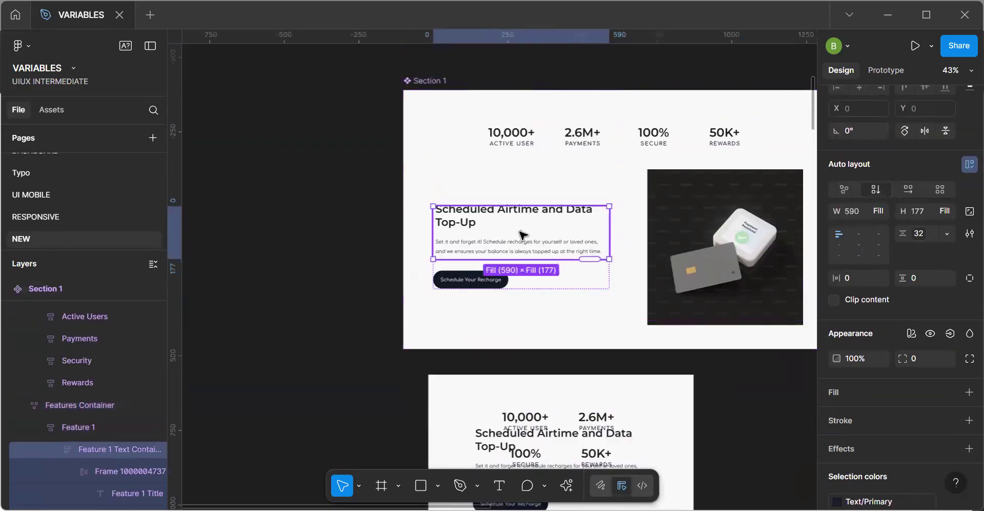
click(522, 294)
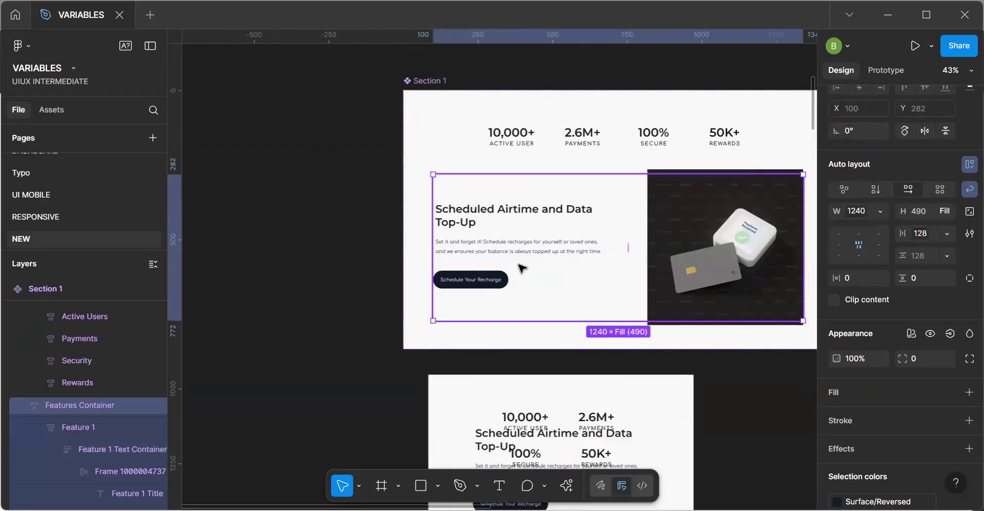
click(519, 263)
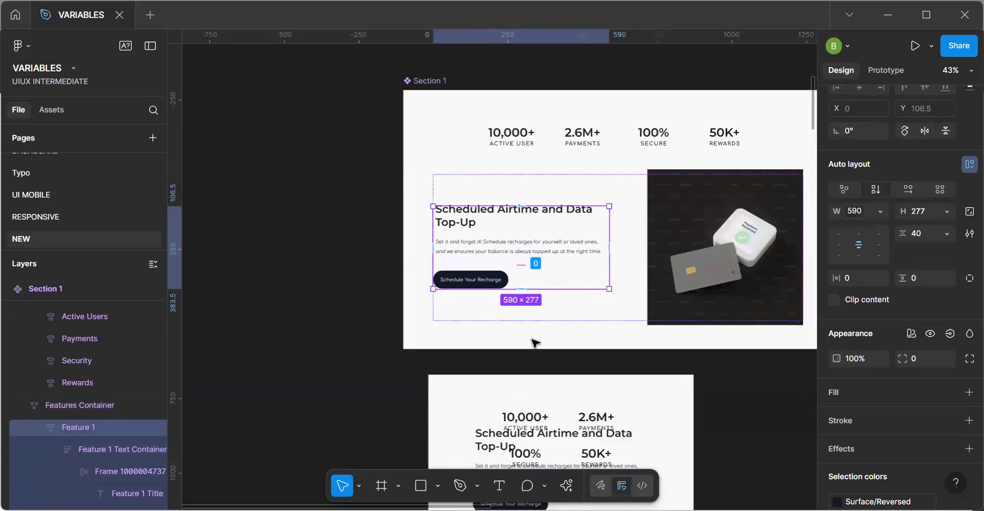
Delete the narrowed Section 2 instance and place a fresh full-width instance of Section 1 below the component.
click(508, 398)
key(Delete)
click(514, 337)
key(ctrl+d)
drag(519, 331, 537, 320)
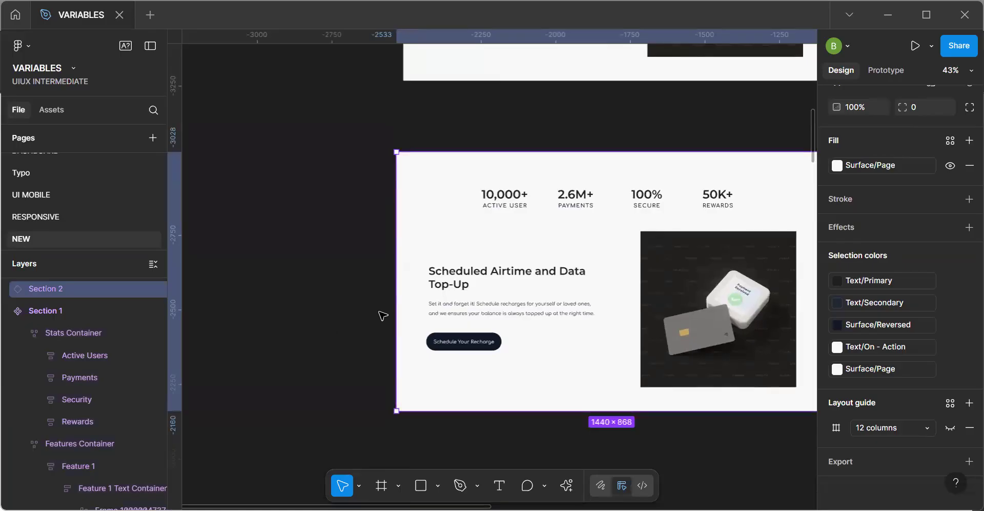
Narrow the new Section 2 instance to 856 px wide and move it beneath the Section 1 component.
drag(437, 307, 571, 311)
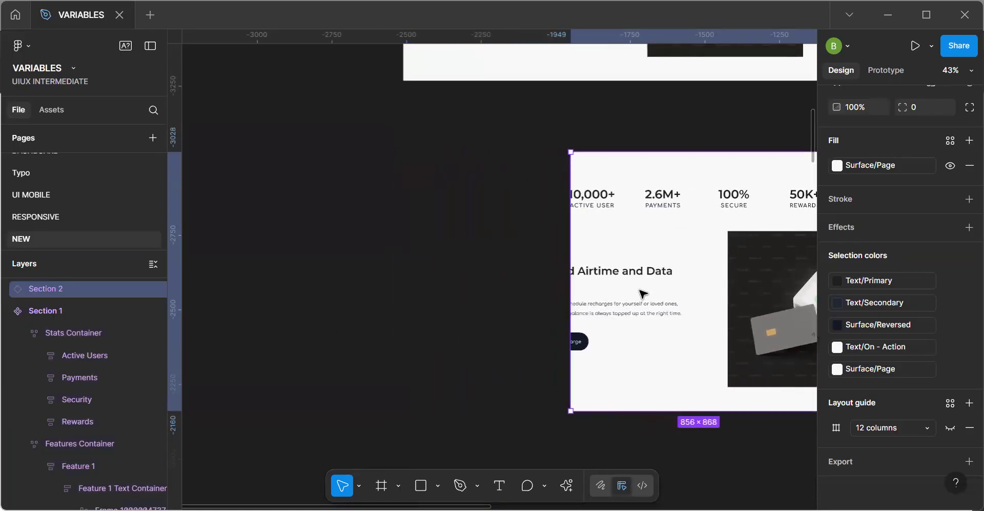
drag(720, 276, 512, 299)
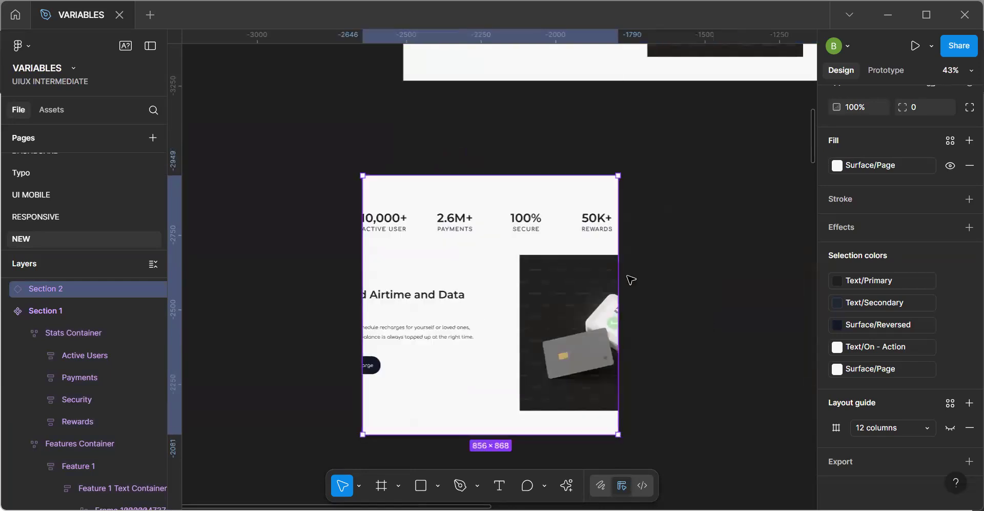
key(h)
drag(634, 165, 644, 335)
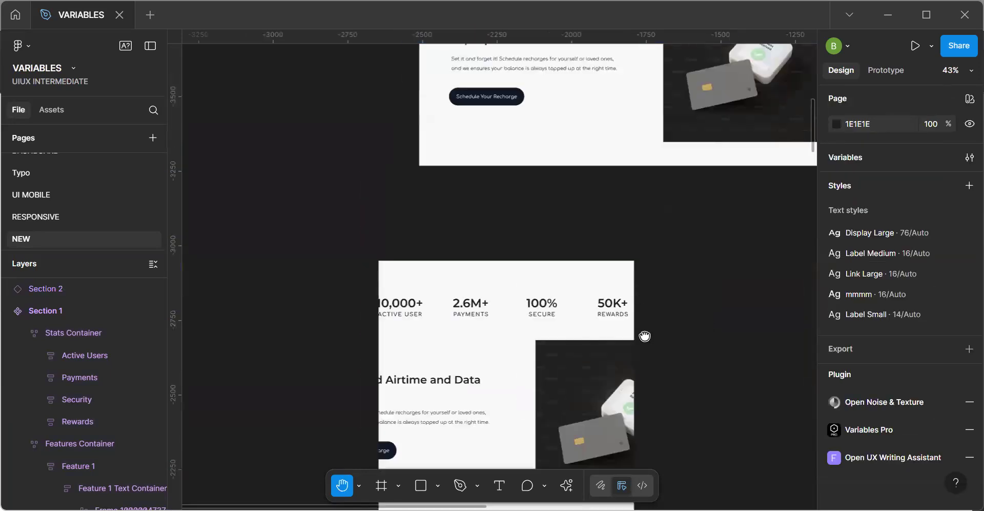
drag(628, 231, 624, 300)
key(v)
click(511, 358)
drag(511, 357, 630, 283)
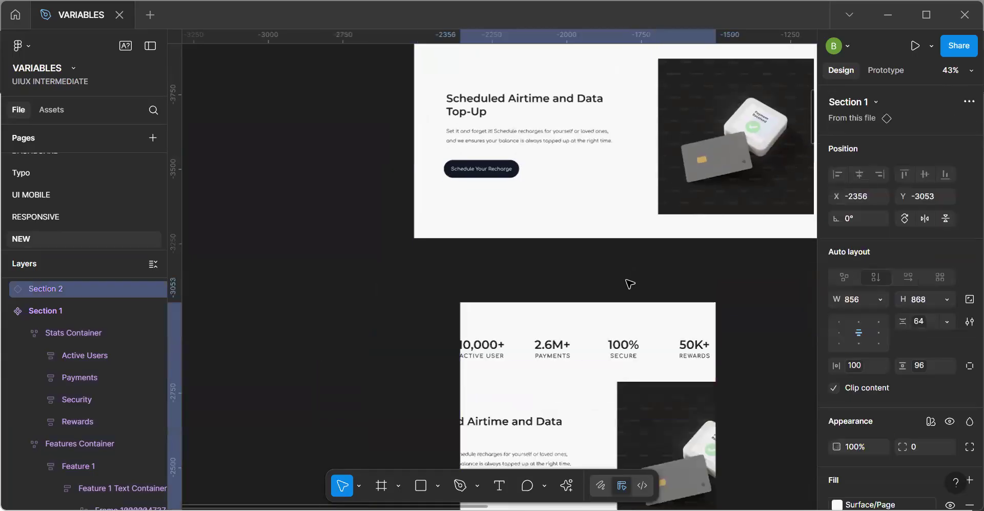
scroll(602, 249, up, 1)
scroll(637, 137, up, 3)
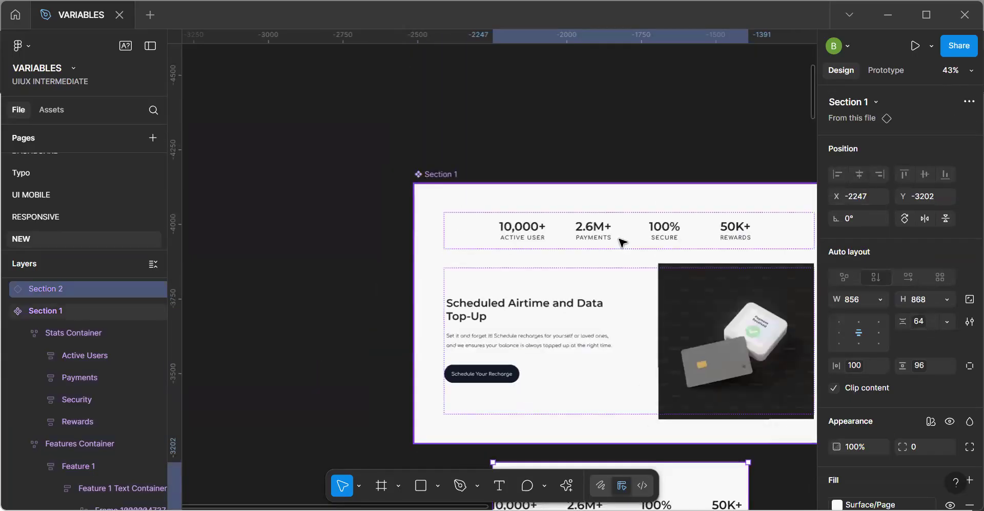
Move the Section 2 instance to X -2428, Y -3411 and widen it to 1117 px.
click(621, 248)
click(620, 247)
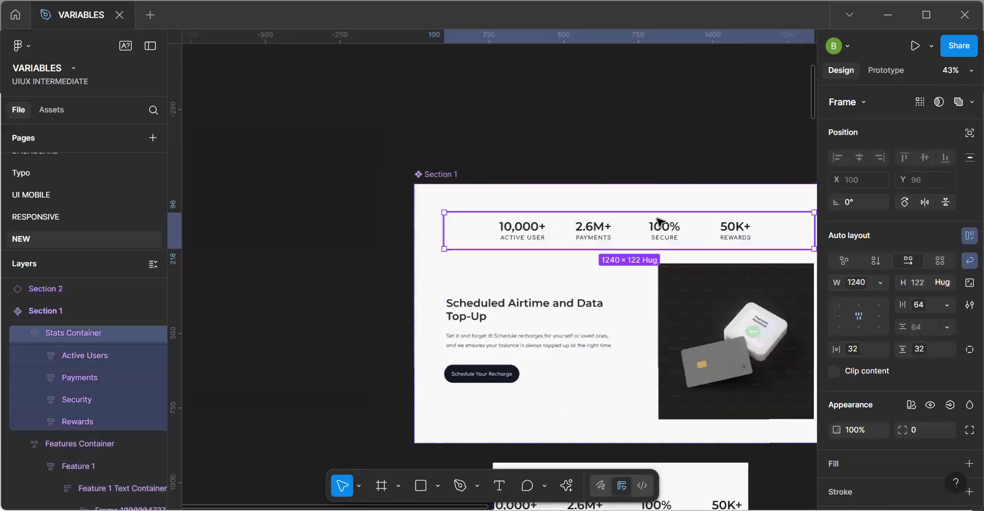
drag(483, 155, 466, 128)
drag(638, 462, 585, 399)
key(space)
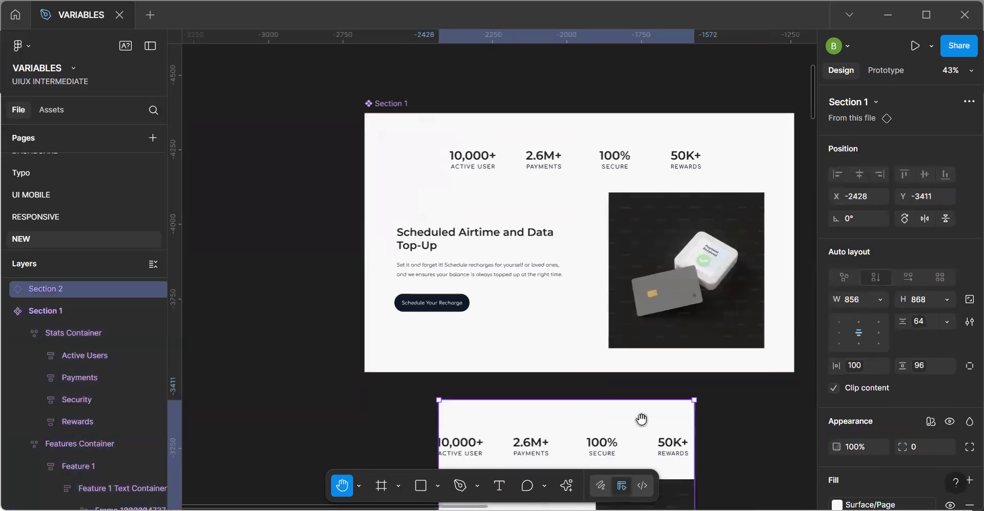
drag(641, 381, 611, 241)
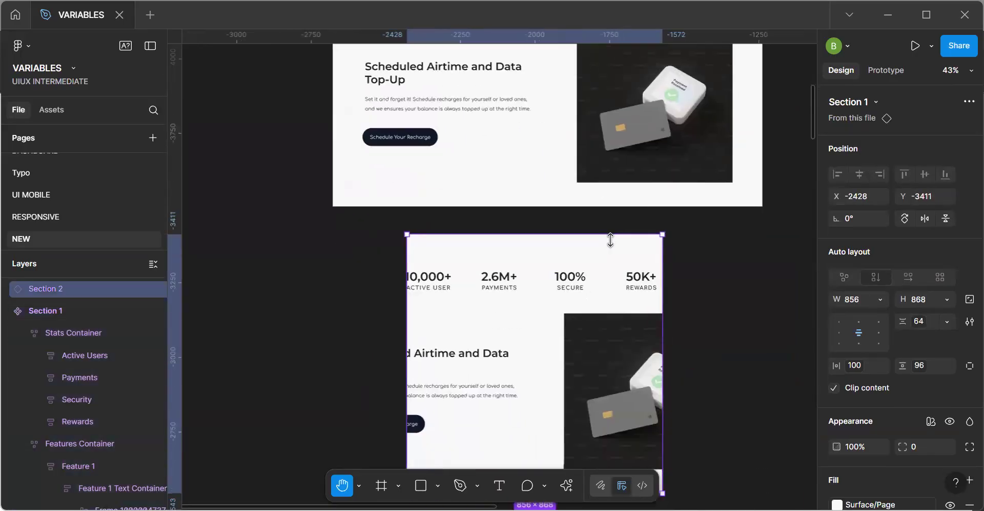
drag(666, 349, 493, 352)
drag(630, 377, 738, 382)
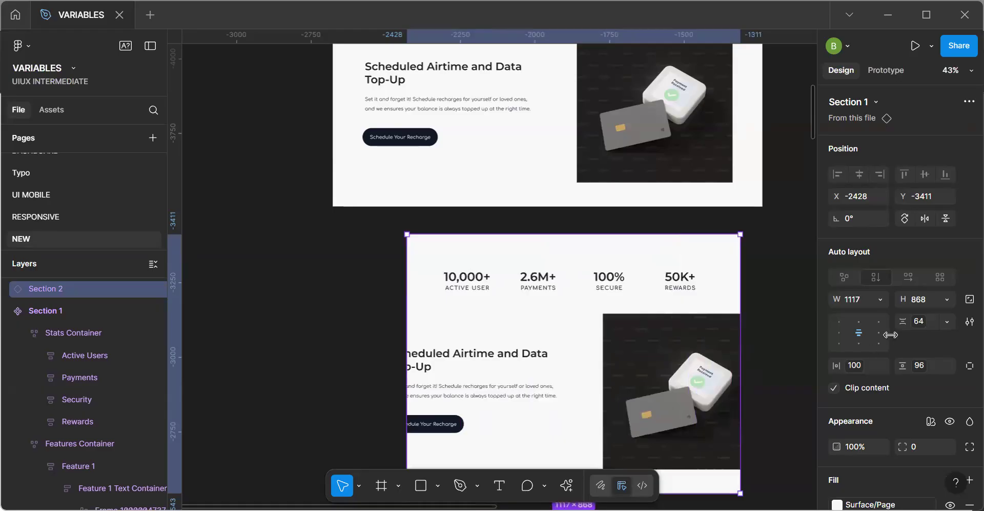
Set the Section 2 instance's width to 1440 and place it just below Section 1.
click(882, 298)
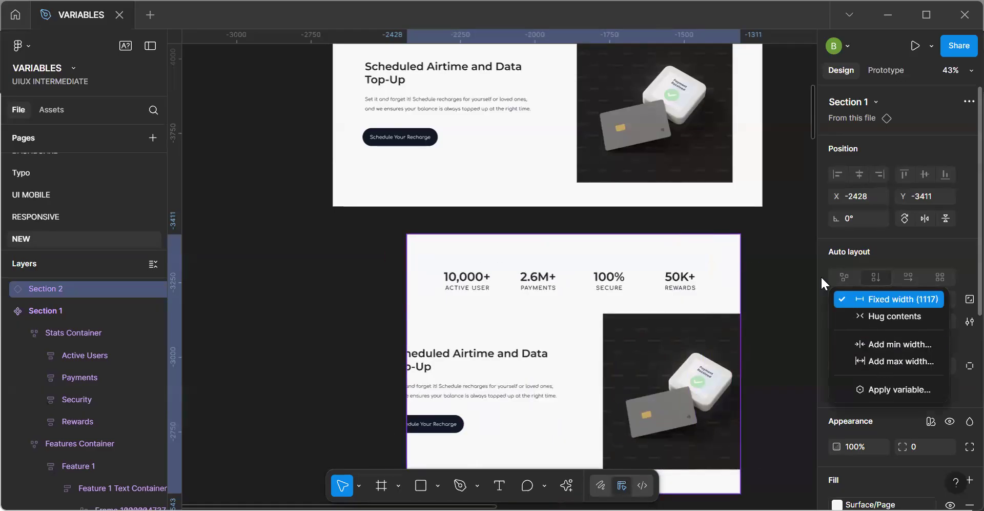
click(700, 304)
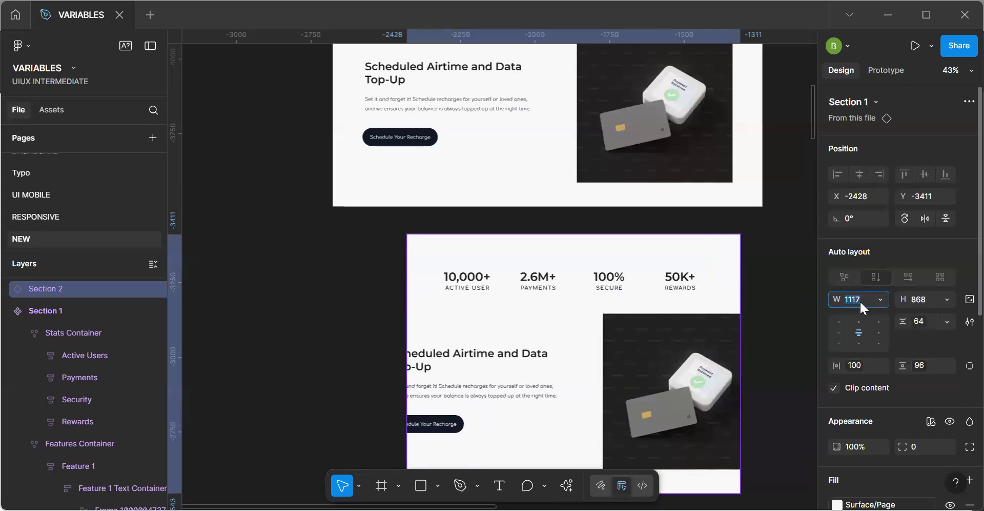
key(Return)
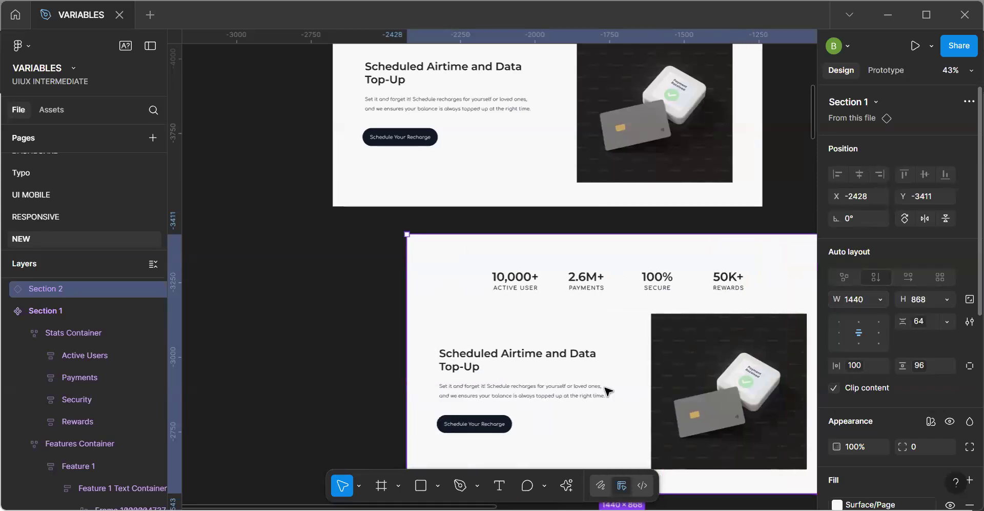
Set the widths of the Stats Container and Features Container in the Section 2 instance to Fill container.
click(543, 280)
click(880, 259)
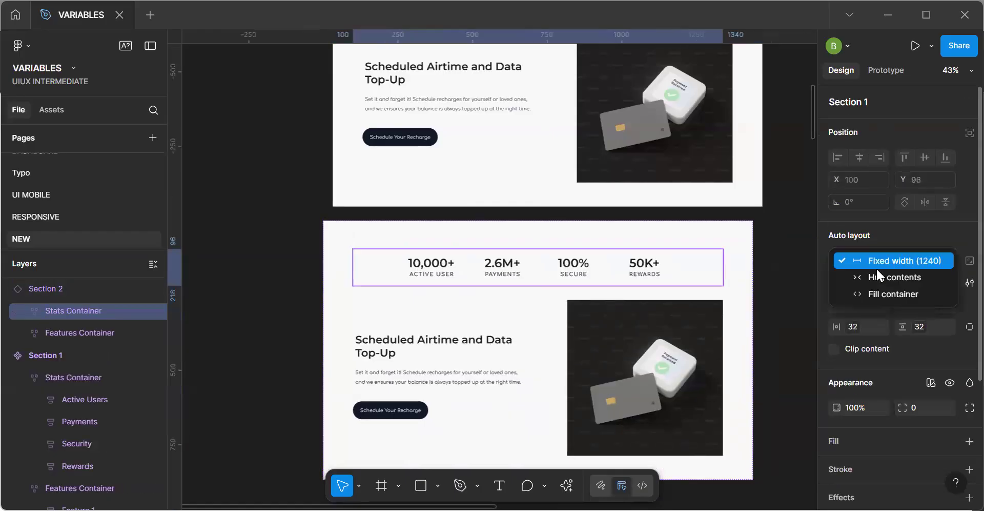
click(846, 288)
click(649, 360)
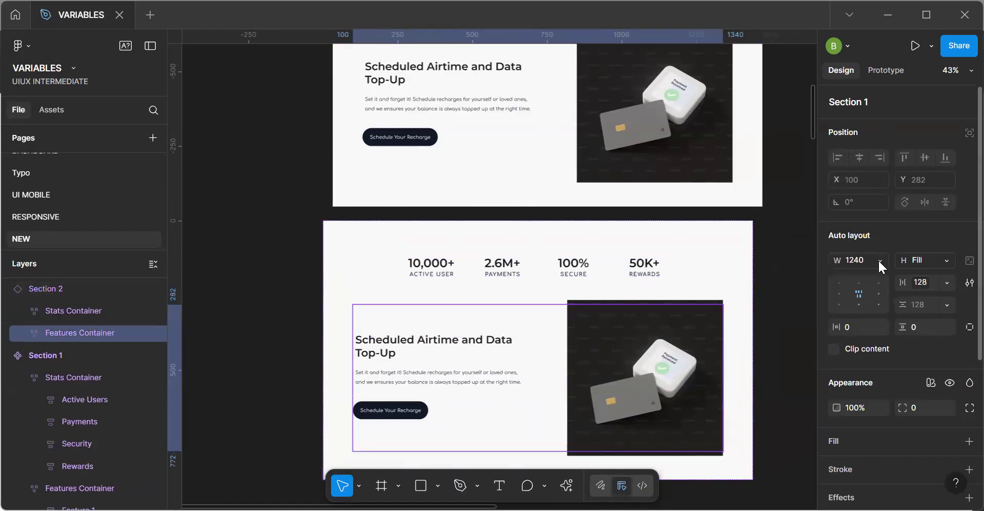
click(879, 259)
click(875, 297)
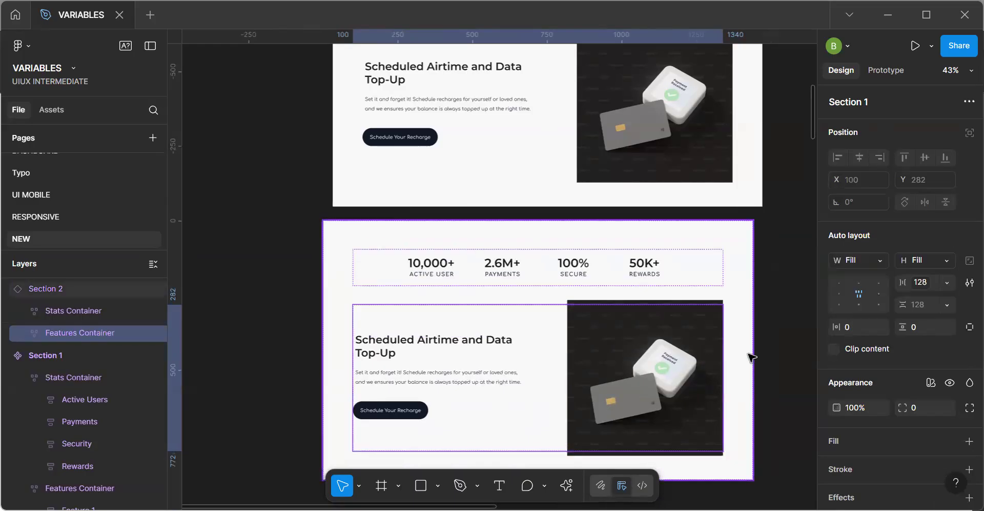
Narrow the Section 2 instance to roughly two thirds of its 1440 px width to test how its content wraps.
click(749, 358)
drag(698, 357, 501, 383)
key(ctrl+z)
key(ctrl+z)
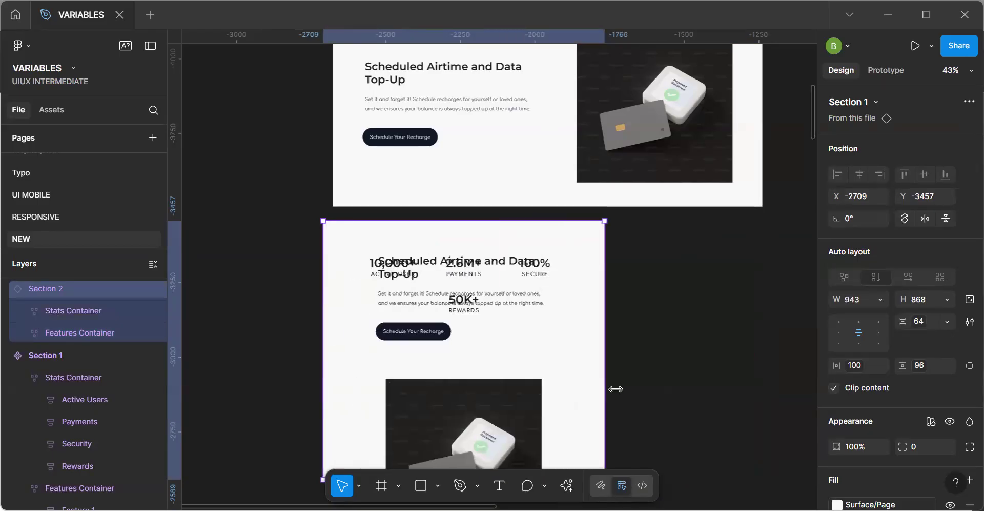
drag(606, 390, 619, 389)
click(691, 329)
key(space)
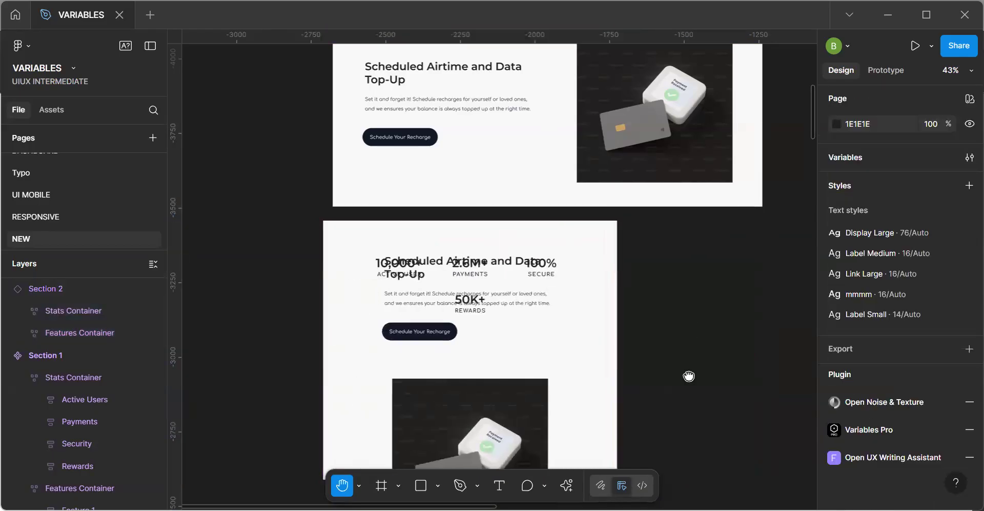
Check the height sizing options of the card image frame inside Section 1's Features Container.
scroll(688, 376, up, 5)
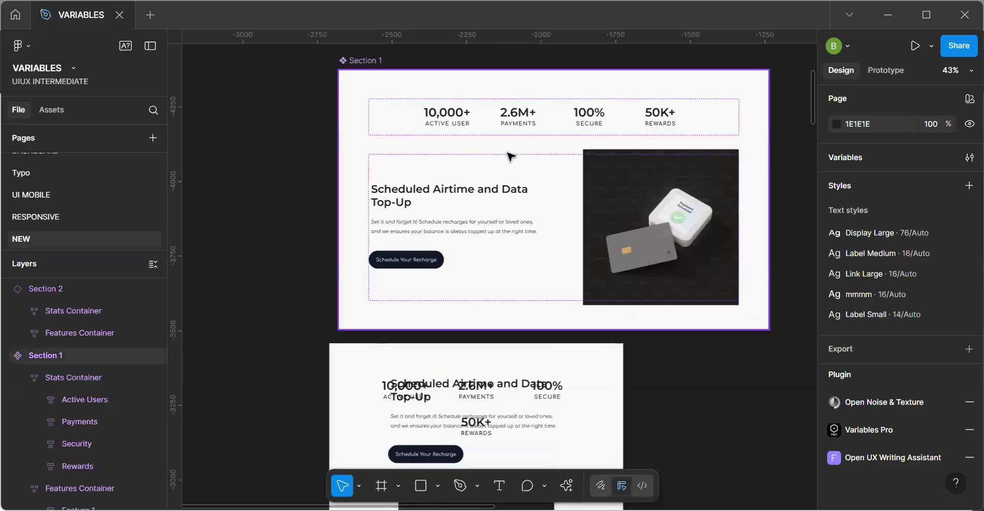
click(529, 197)
double_click(531, 198)
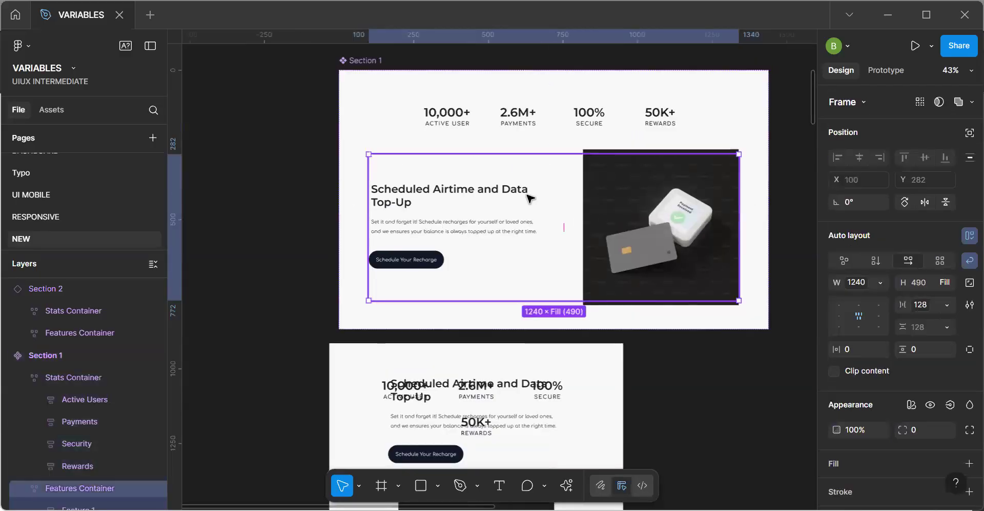
double_click(666, 228)
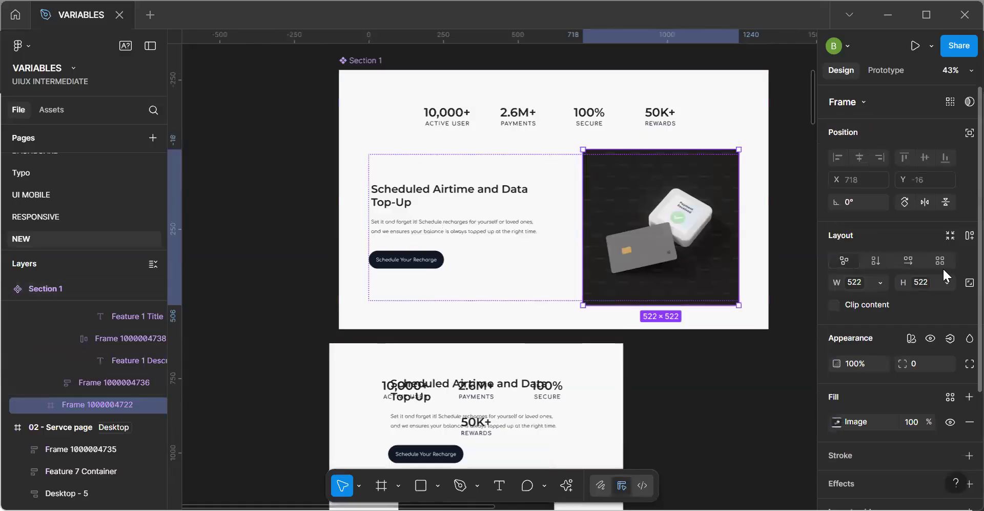
click(947, 283)
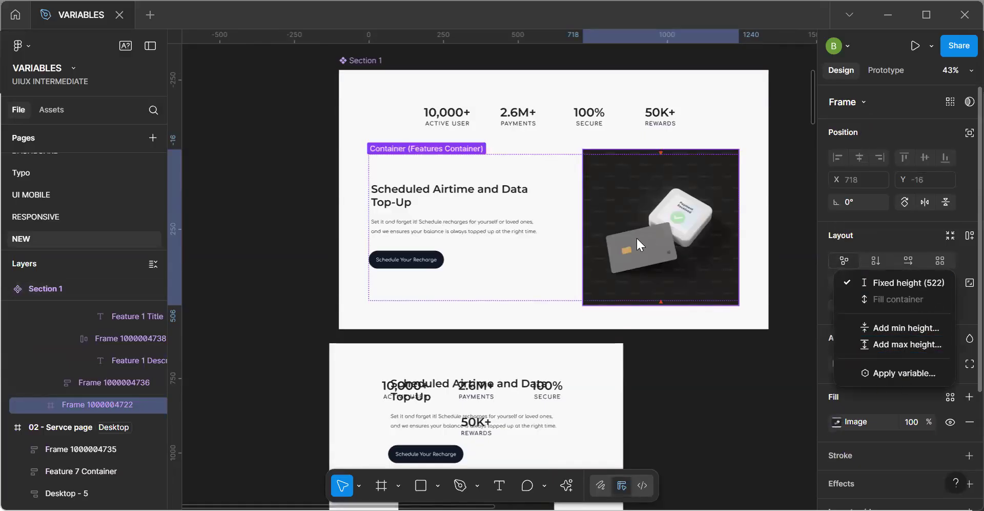
click(622, 224)
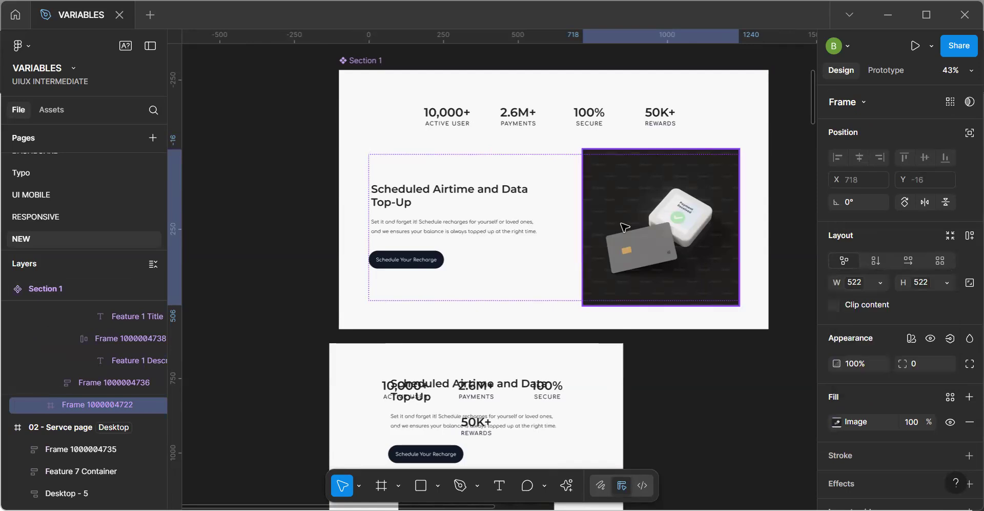
click(568, 233)
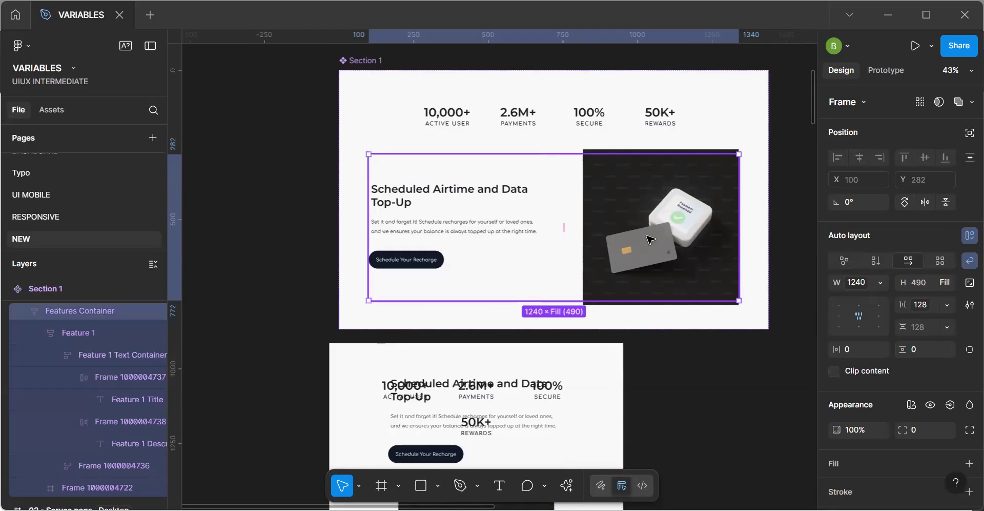
Reduce the card image frame in Section 1 to a height of 490 and check its height sizing options.
click(650, 239)
mouse_move(645, 148)
mouse_down()
mouse_move(645, 161)
mouse_move(645, 153)
mouse_up()
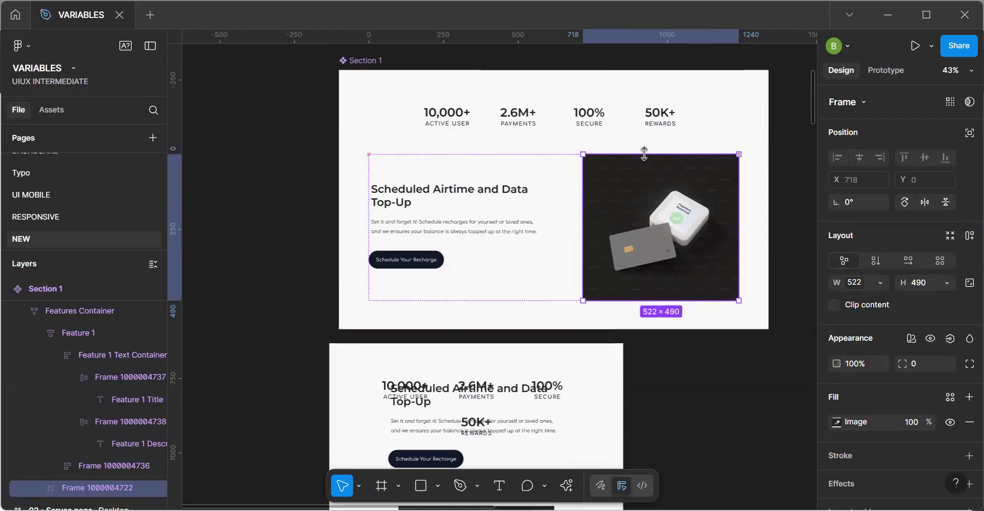
click(946, 281)
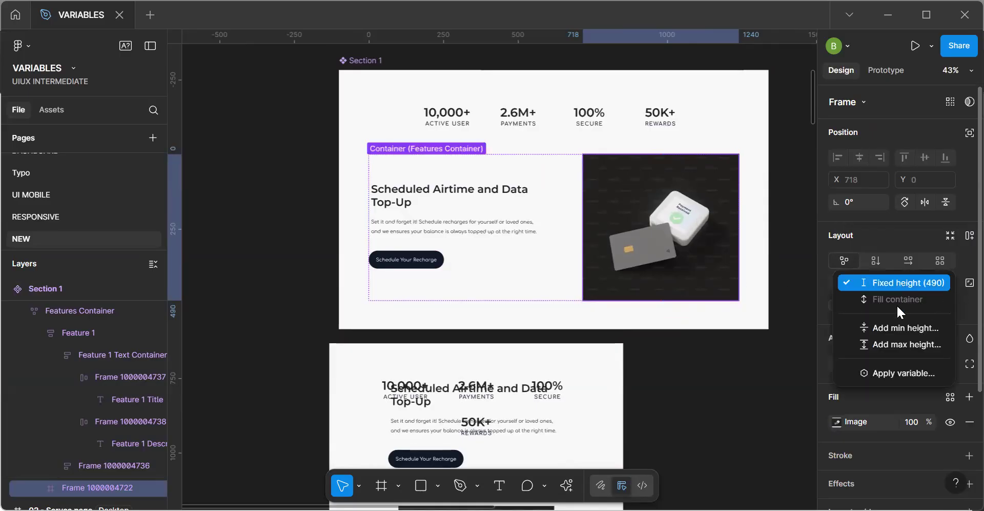
Set the widths of the Features Container and Stats Container in the main Section 1 component to Fill container.
click(554, 296)
click(556, 299)
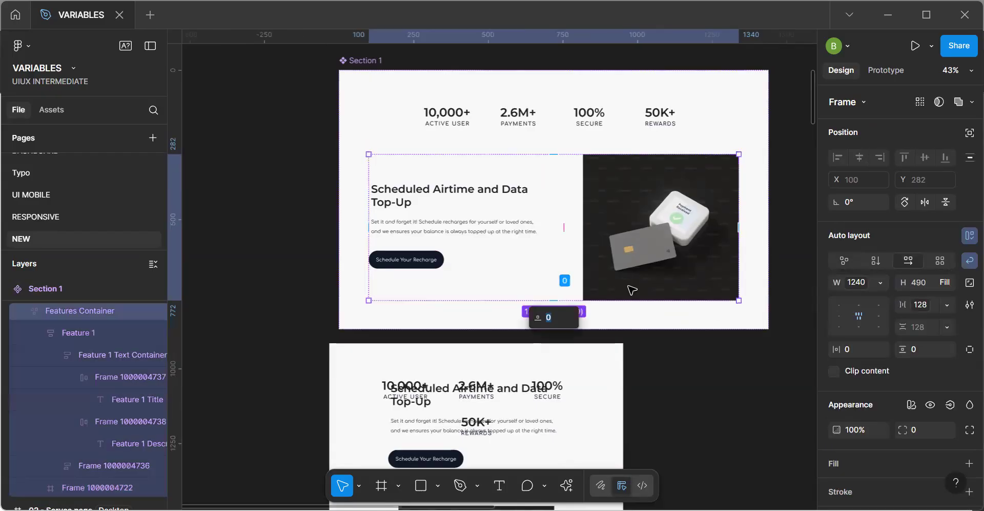
click(872, 281)
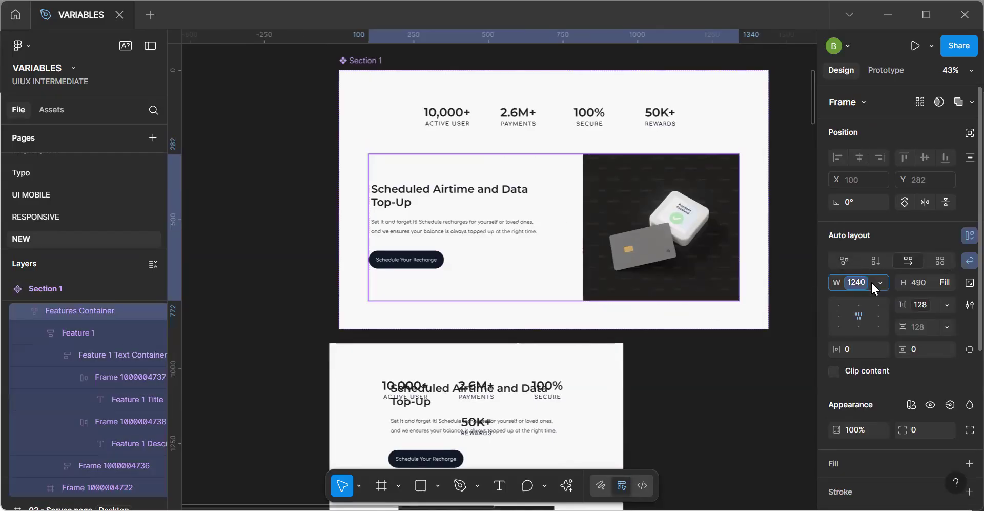
text(1240)
key(Return)
click(880, 283)
click(873, 312)
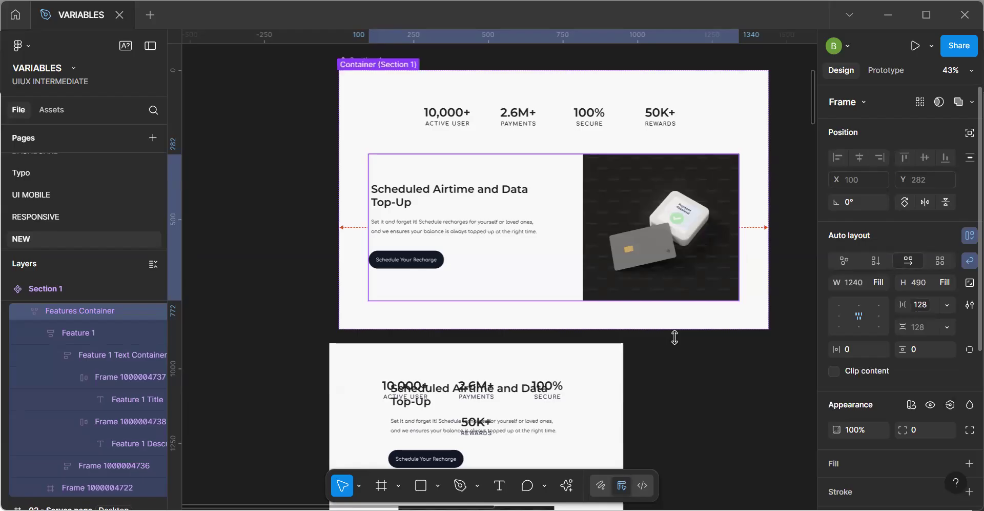
click(538, 123)
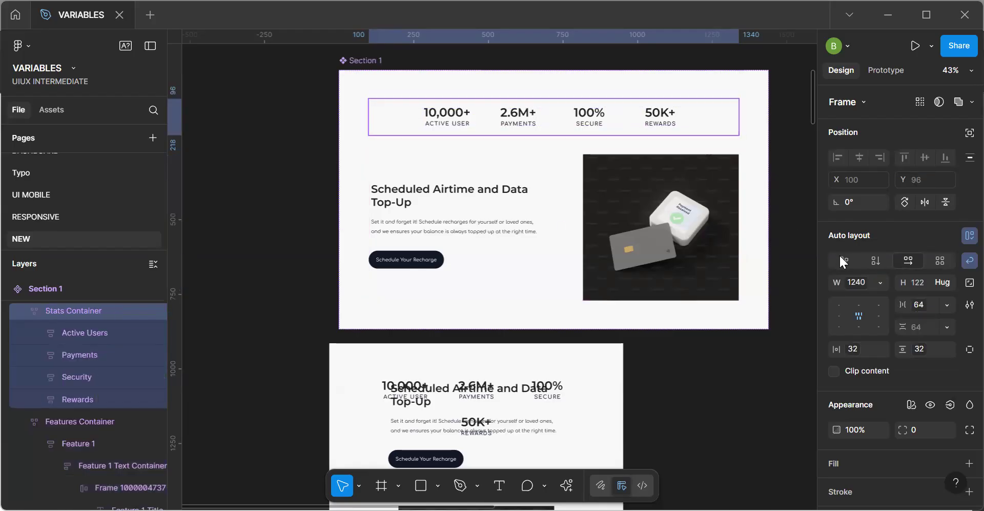
click(872, 279)
click(877, 316)
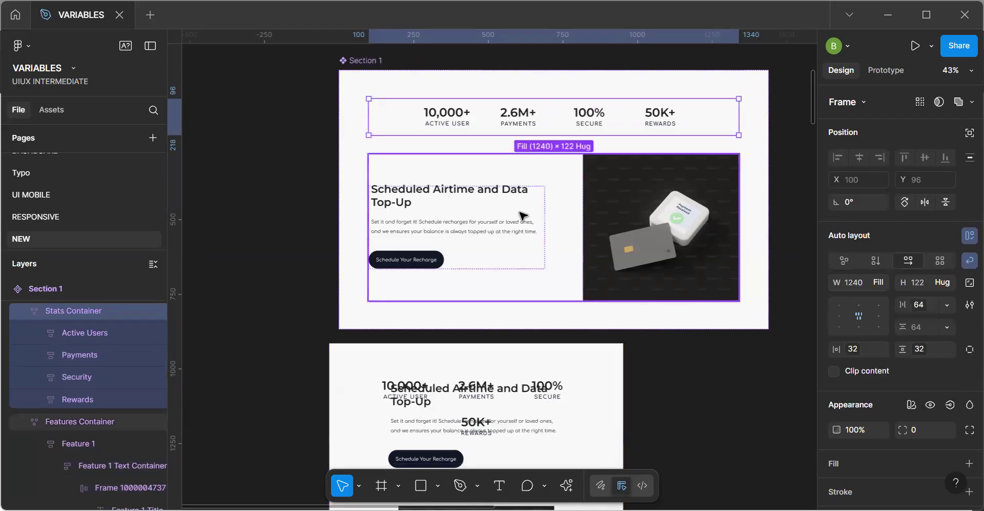
Examine how the stats and features content lays out in the Service page, Tablet and Phone frames.
click(472, 168)
scroll(603, 318, down, 5)
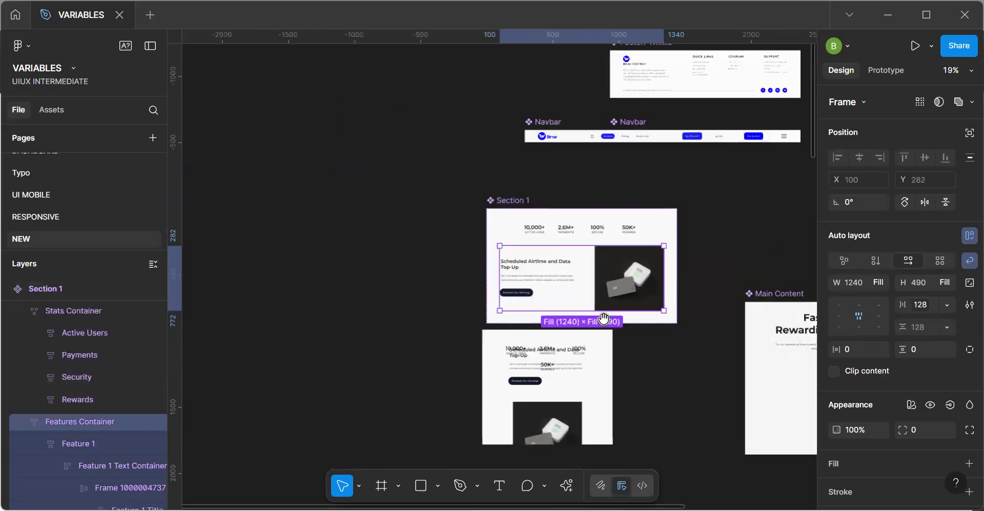
scroll(608, 321, down, 10)
scroll(607, 322, right, 6)
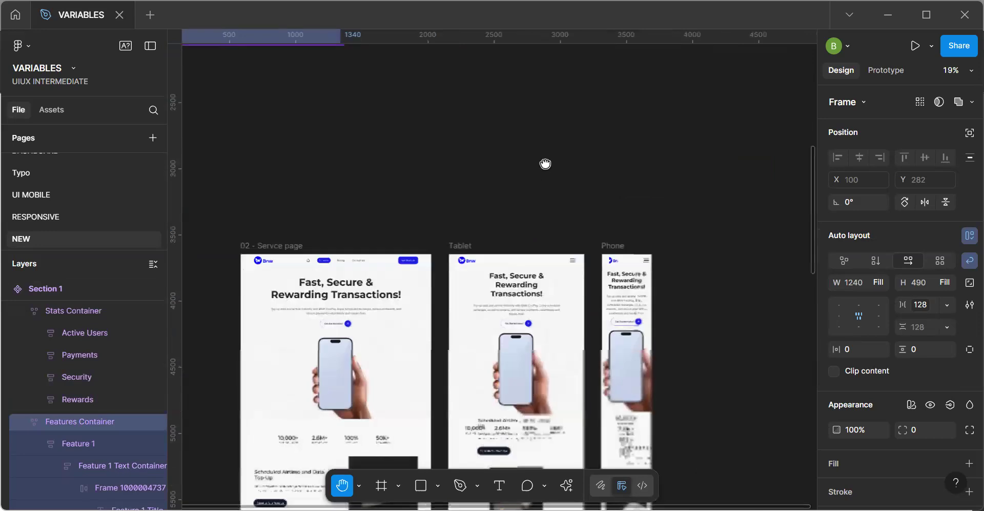
scroll(545, 157, down, 2)
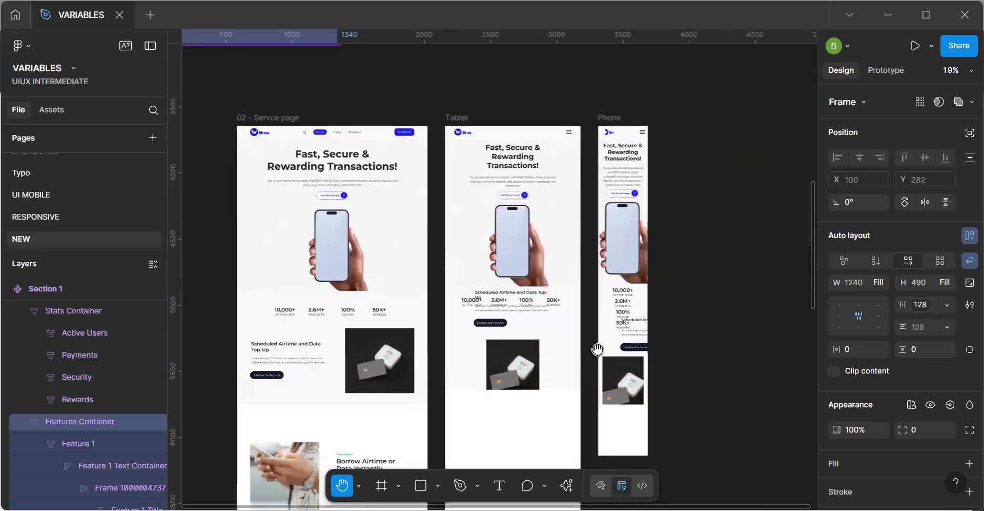
scroll(615, 342, right, 3)
scroll(577, 332, up, 5)
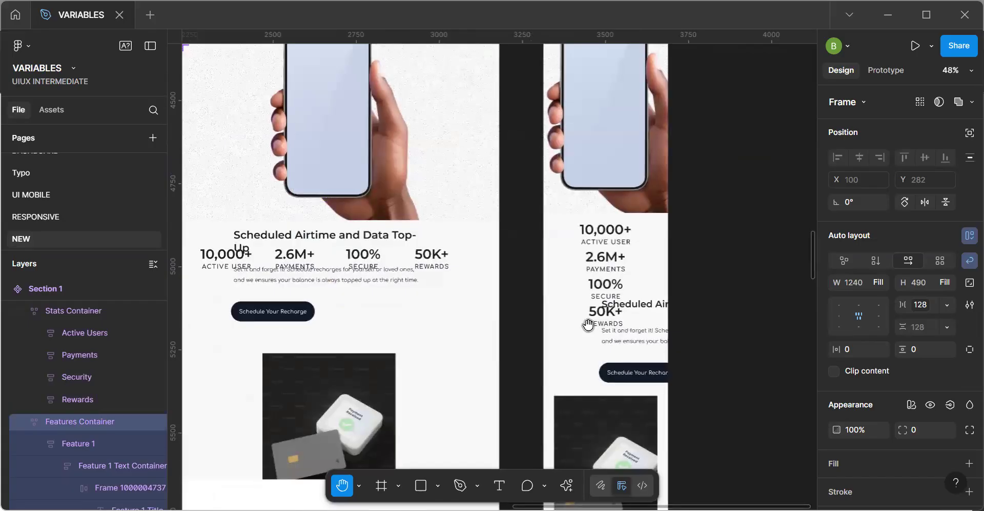
scroll(556, 267, down, 3)
scroll(496, 239, up, 2)
scroll(495, 239, left, 3)
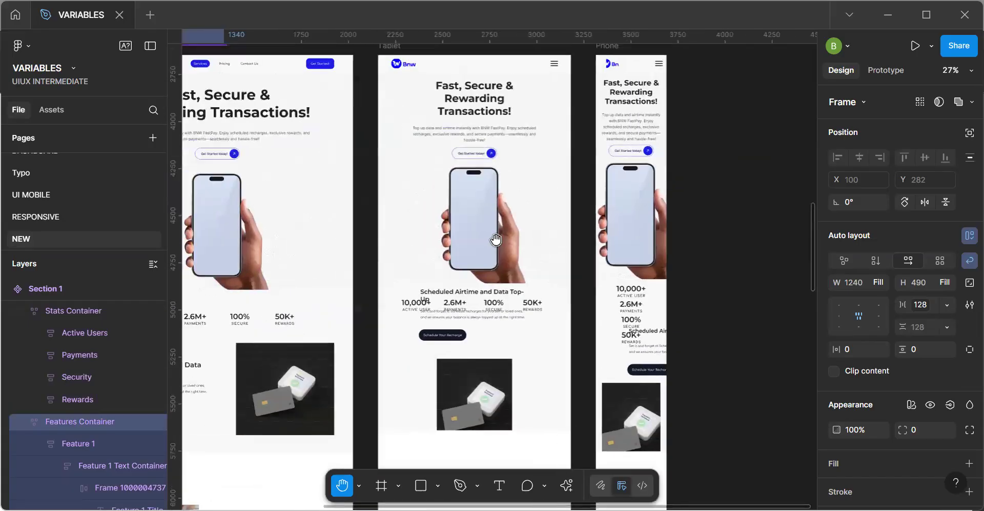
scroll(468, 227, down, 5)
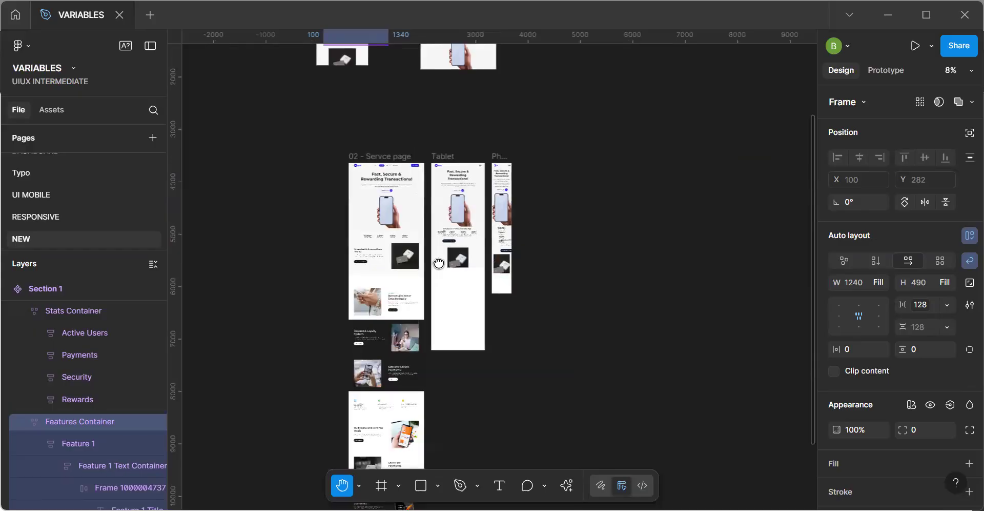
scroll(438, 263, up, 3)
scroll(438, 263, left, 1)
scroll(407, 243, up, 3)
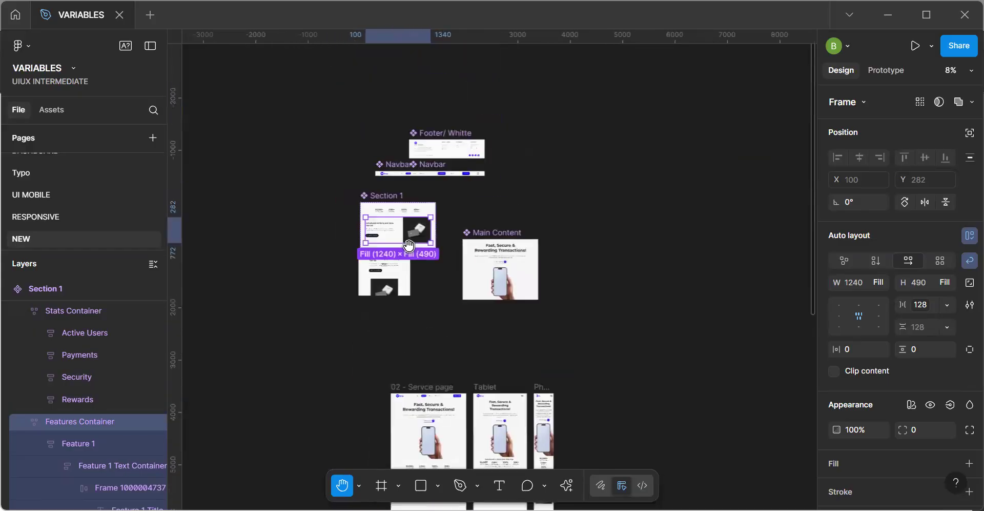
scroll(413, 251, up, 4)
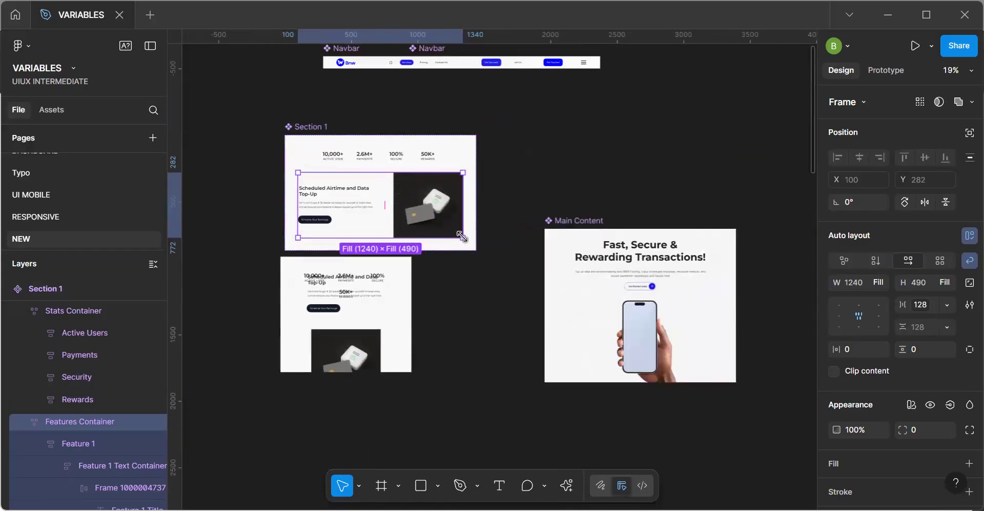
Replace the narrowed test instance with a fresh duplicate of Section 1 placed below it, about 1067 px wide.
click(395, 312)
key(Delete)
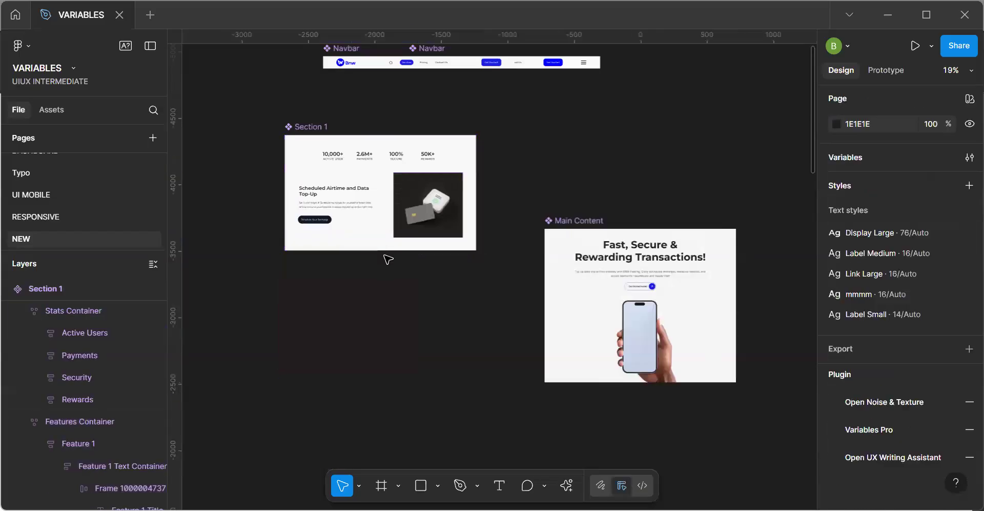
click(393, 222)
key(ctrl+d)
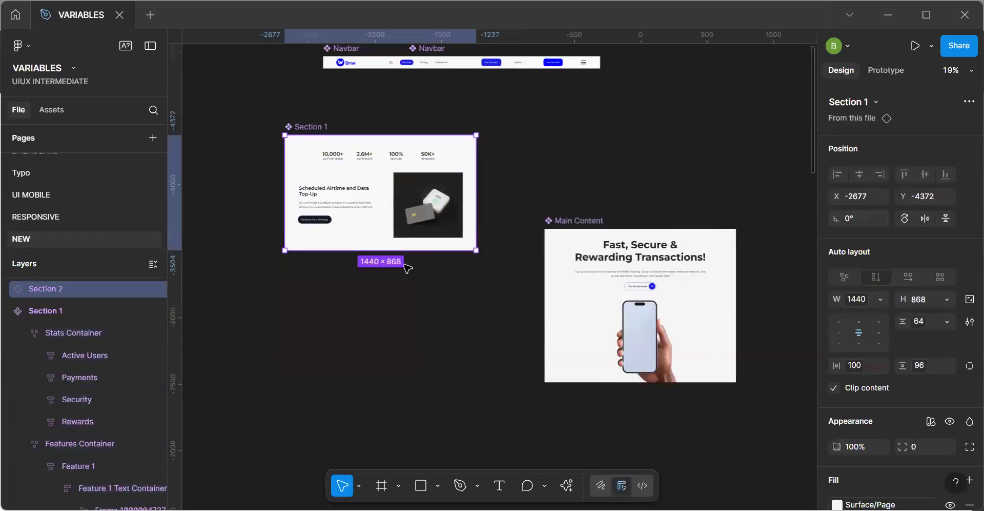
drag(414, 226, 408, 394)
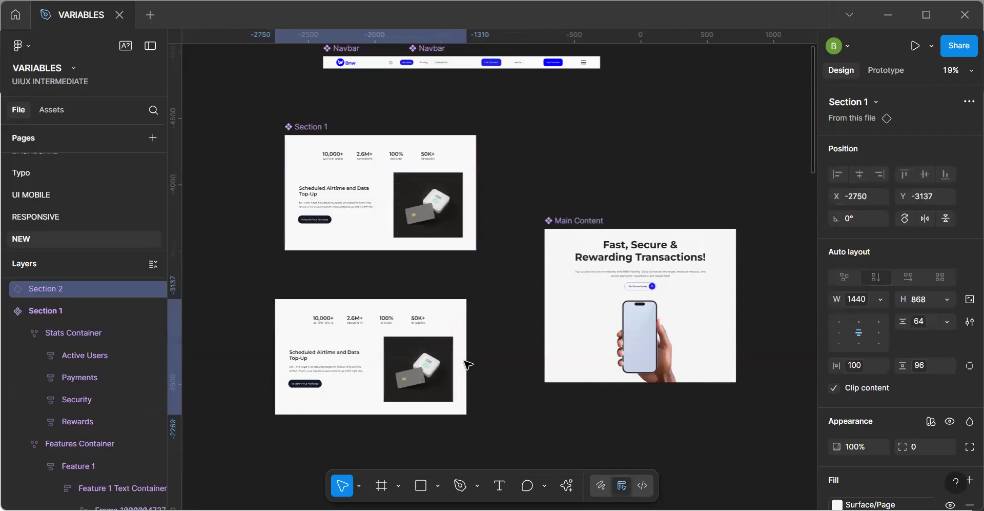
drag(429, 359, 416, 359)
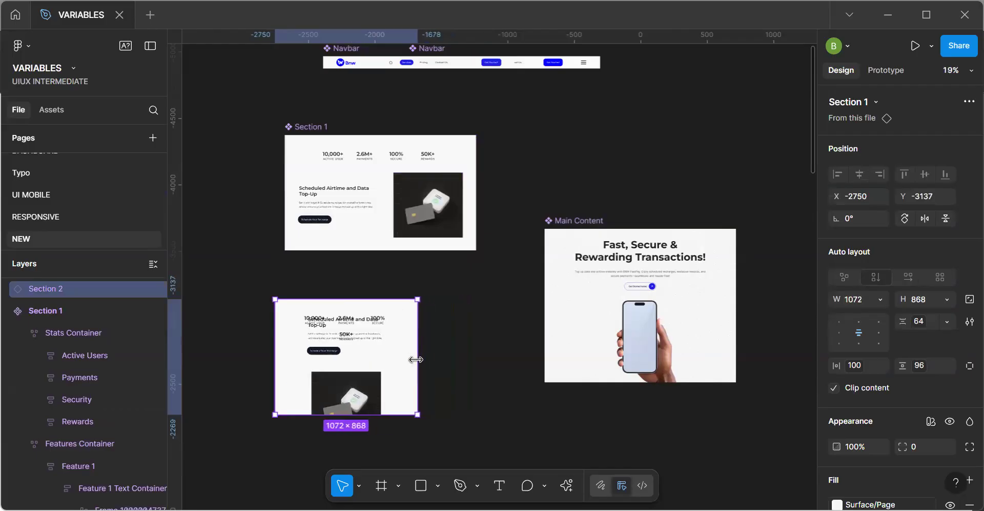
Set the width of the Feature 1 frame in Section 1's Features Container to Fill container.
scroll(358, 219, up, 5)
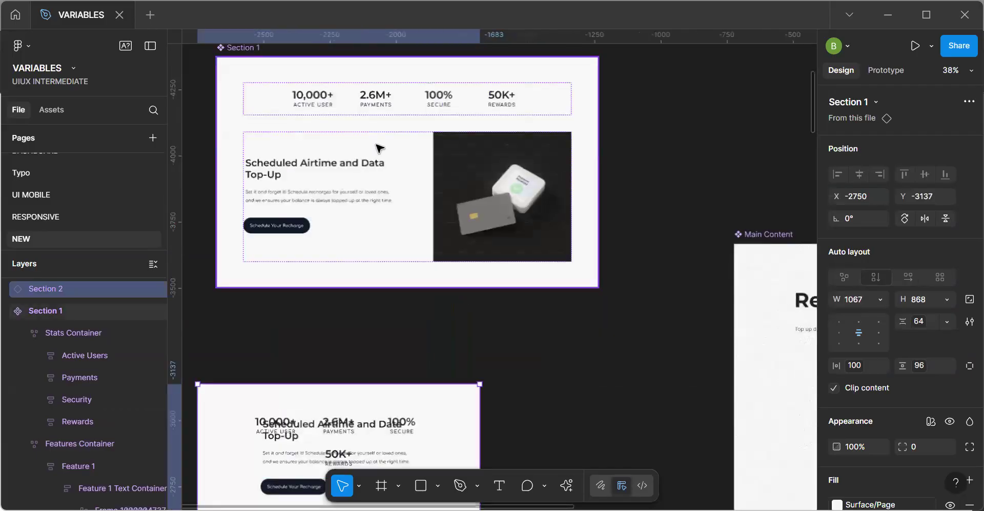
click(341, 194)
click(332, 210)
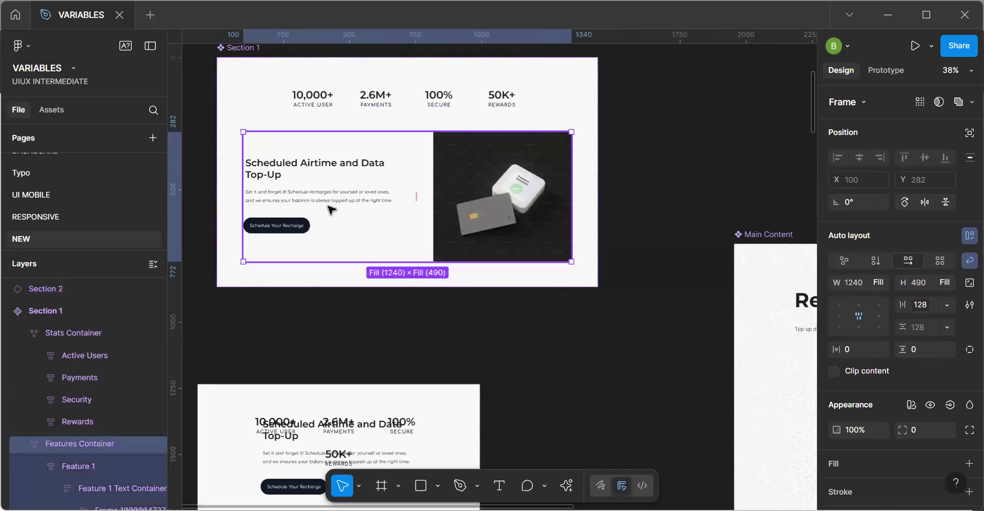
click(332, 211)
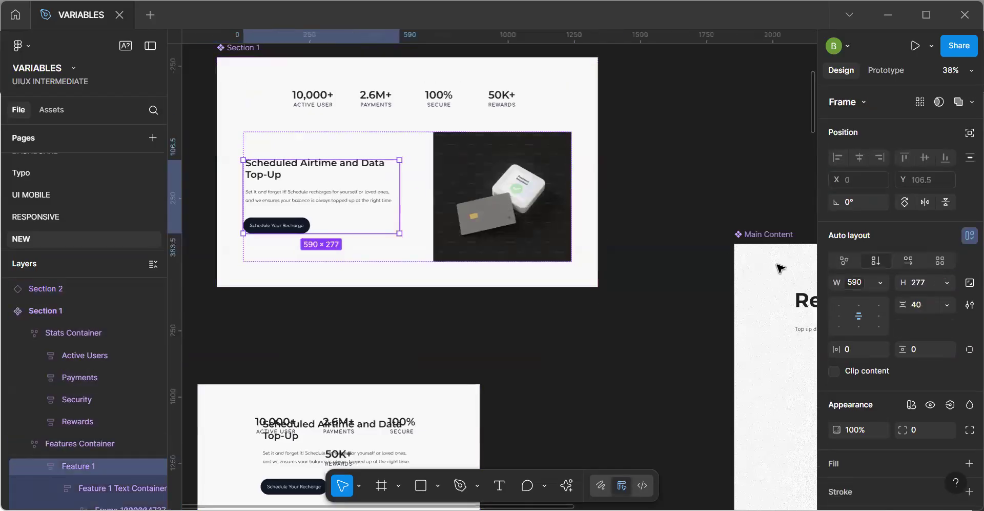
click(864, 286)
key(Escape)
click(878, 282)
click(874, 317)
click(347, 198)
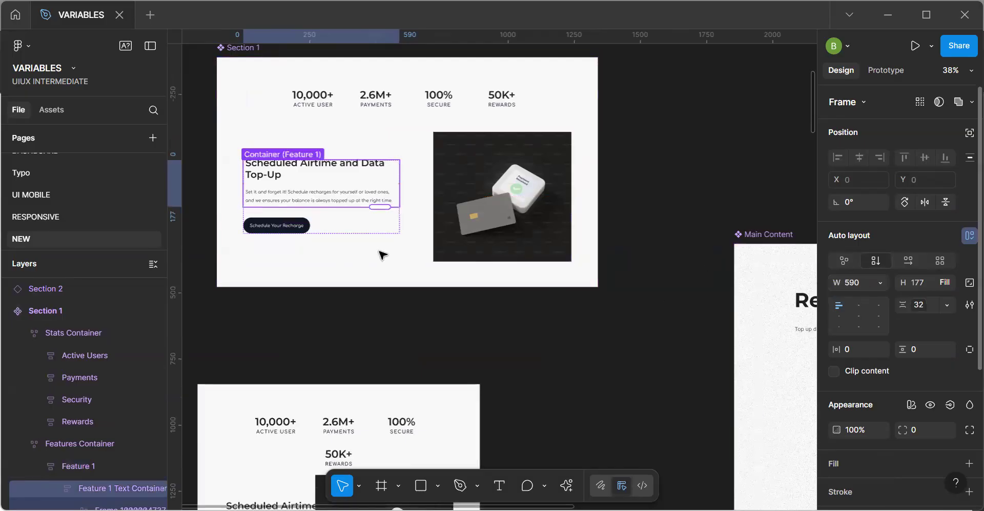
key(Escape)
Test the new duplicate's right edge to check how its stats and features content responds to width changes.
scroll(446, 231, down, 5)
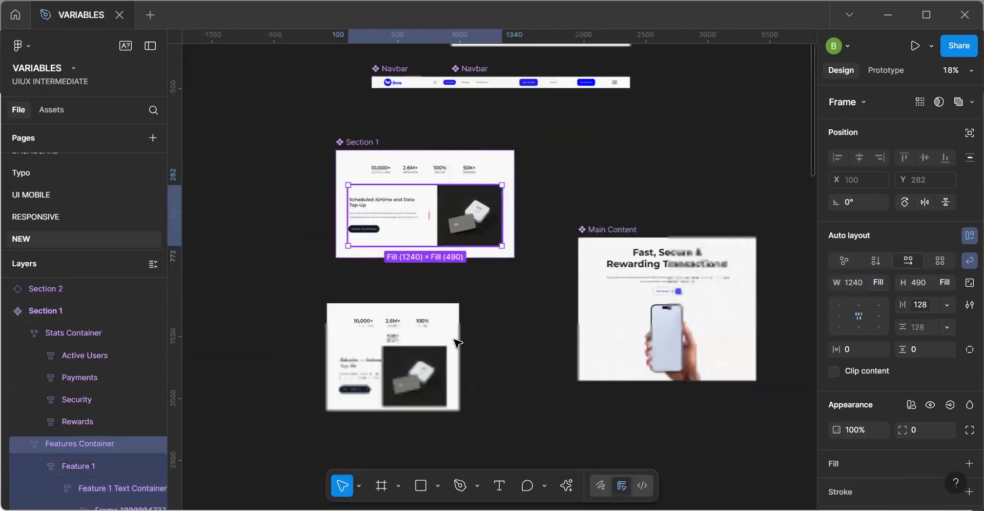
click(466, 351)
click(457, 349)
mouse_move(460, 349)
mouse_down()
mouse_move(508, 349)
mouse_move(395, 350)
mouse_move(498, 349)
mouse_move(409, 345)
mouse_move(459, 349)
mouse_up()
Set the horizontal gap of Section 1's Features Container to Auto.
click(497, 223)
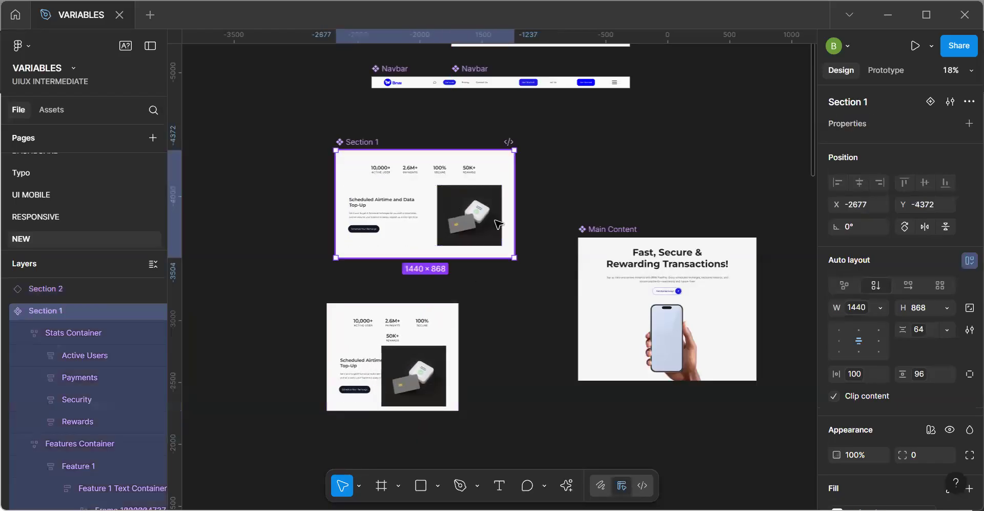
double_click(497, 223)
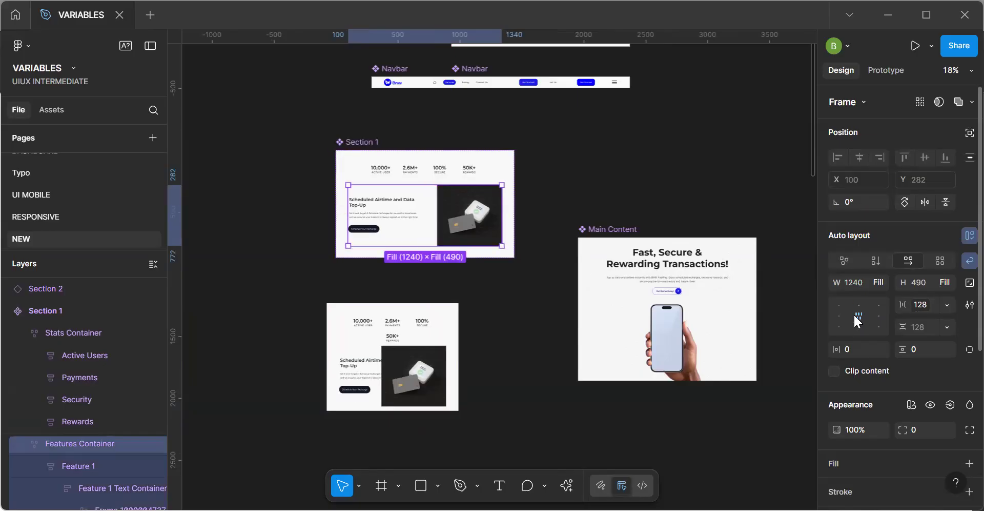
click(930, 302)
text(auto)
key(Return)
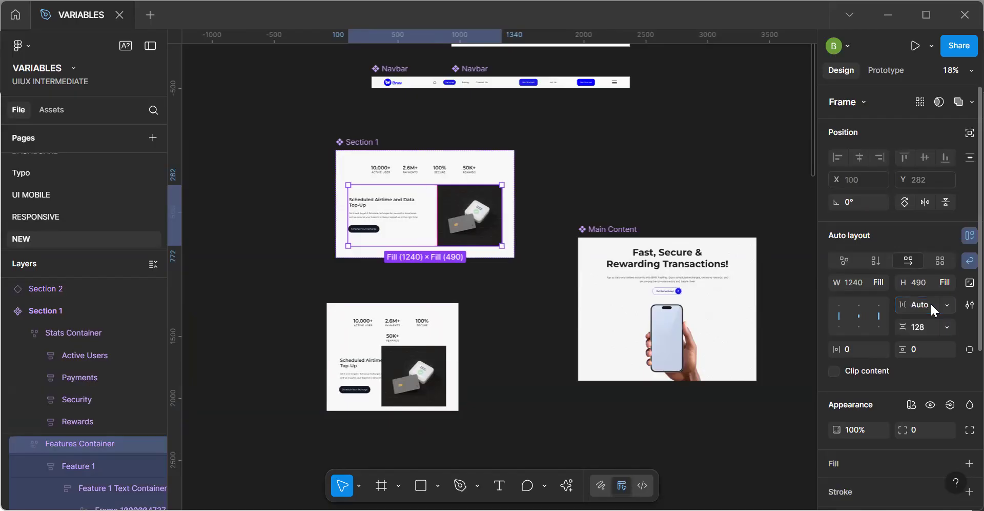
Move the Section 1 component slightly up, to about X -2688, Y -4568.
click(512, 211)
mouse_move(513, 211)
mouse_down()
mouse_move(445, 213)
mouse_move(515, 219)
mouse_up()
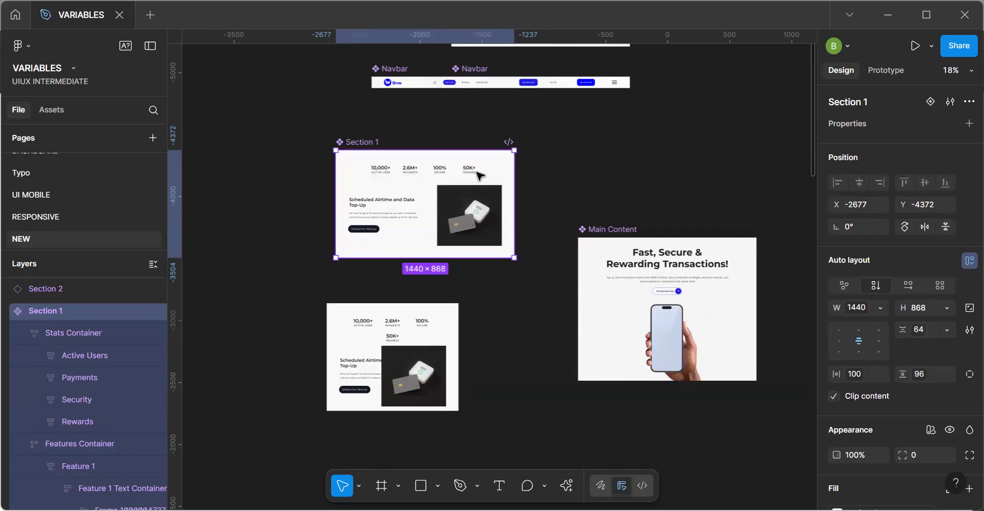
drag(448, 201, 447, 176)
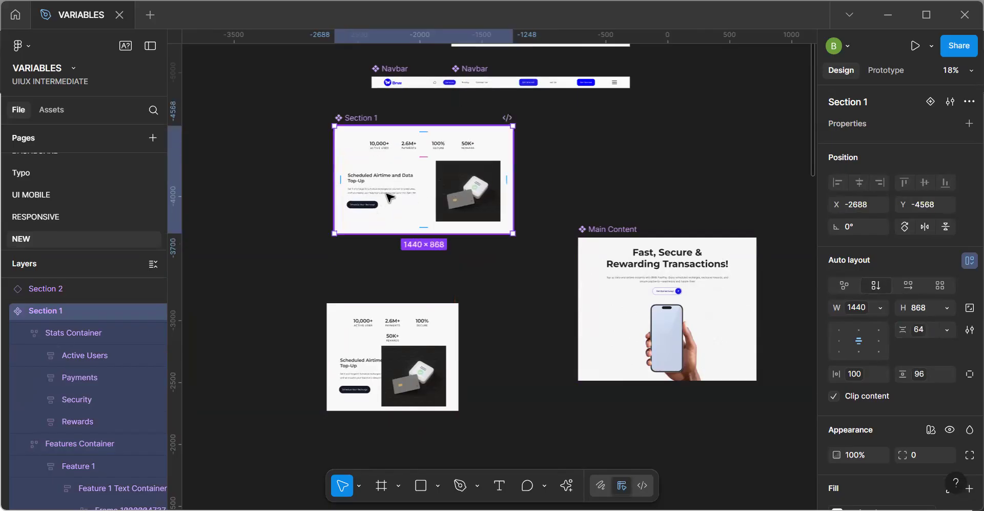
Set the vertical gap of Section 1's Features Container to 0 and widen the duplicate instance to about 1348 px.
double_click(386, 194)
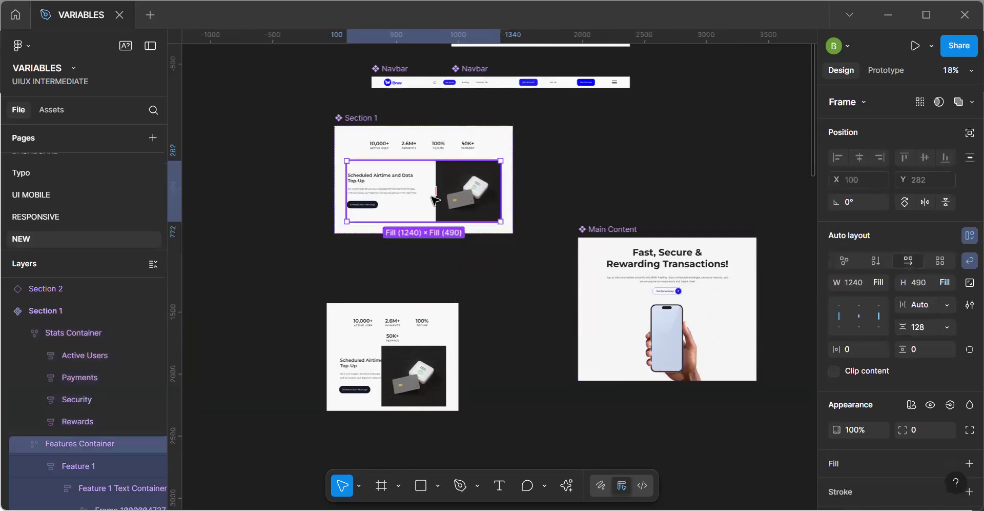
click(935, 324)
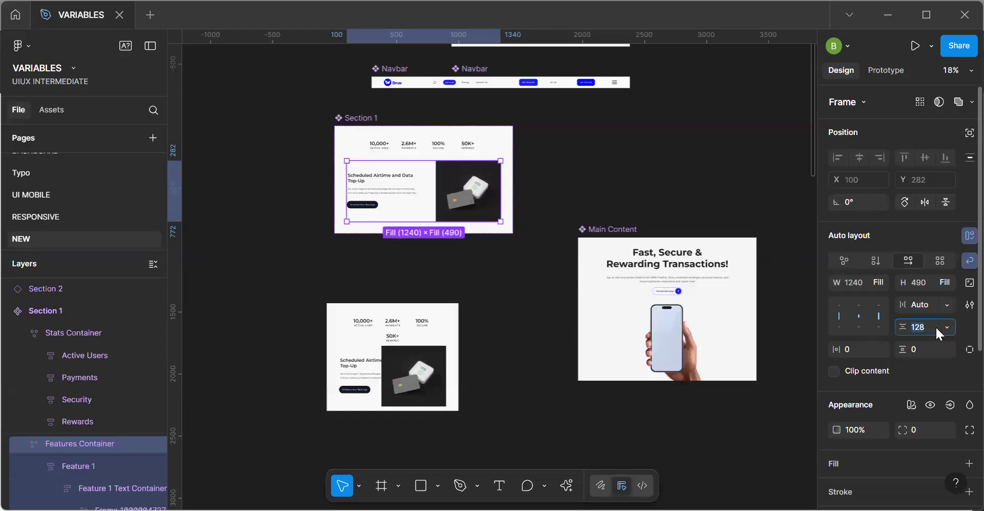
text(0)
key(Return)
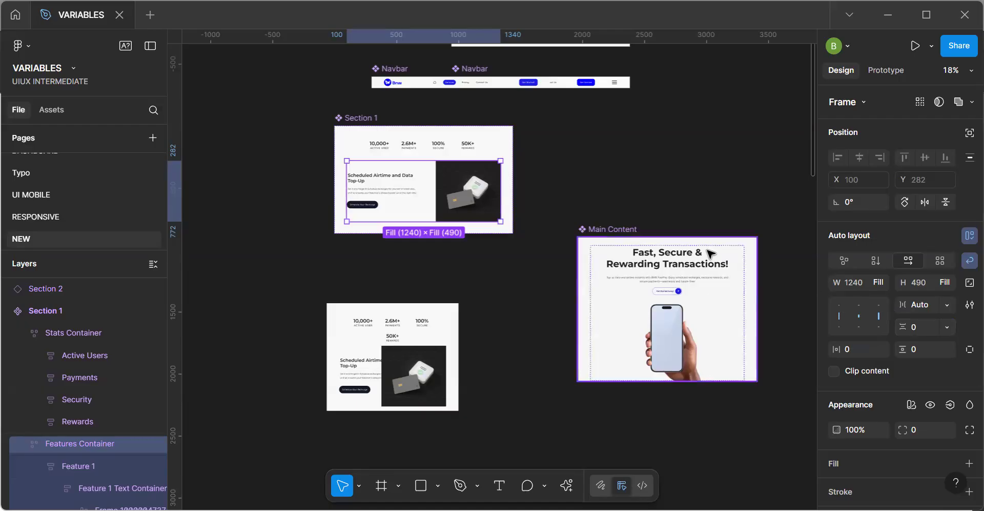
click(453, 331)
drag(457, 342, 493, 344)
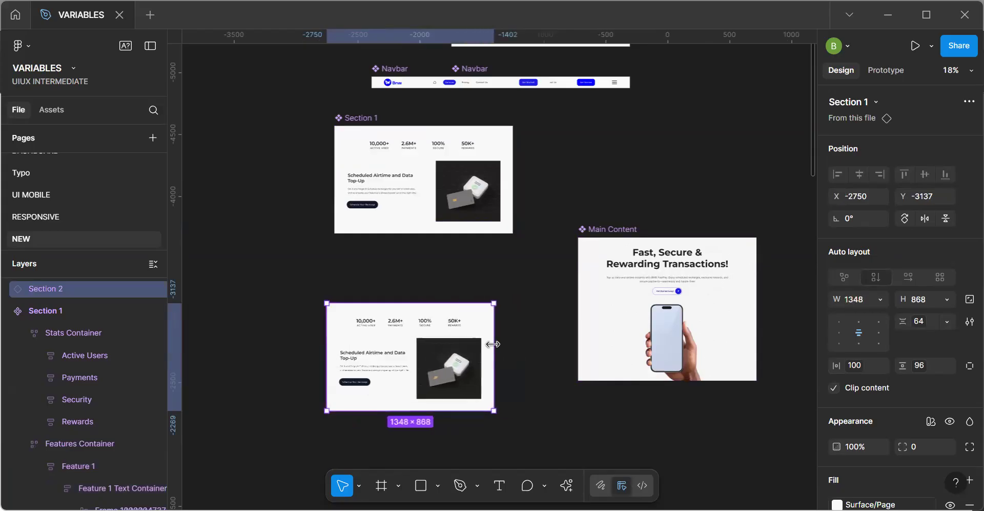
Set the width of the Feature 1 text block in the Section 1 component's Features Container to Hug contents.
double_click(395, 198)
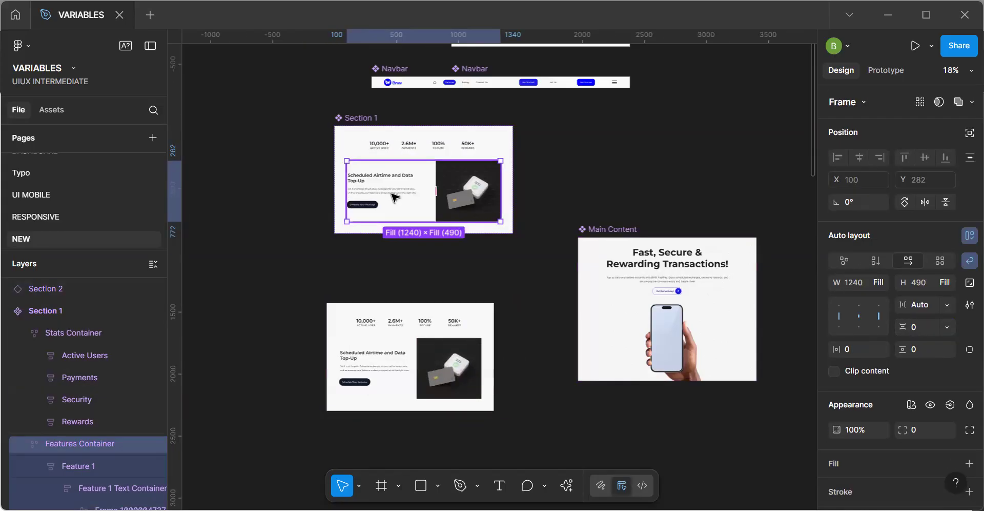
double_click(394, 197)
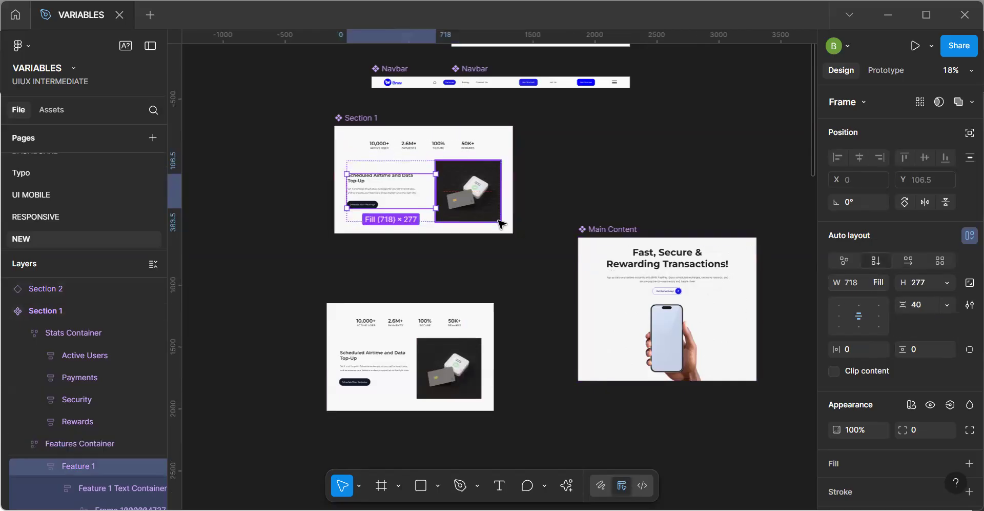
click(462, 216)
double_click(462, 217)
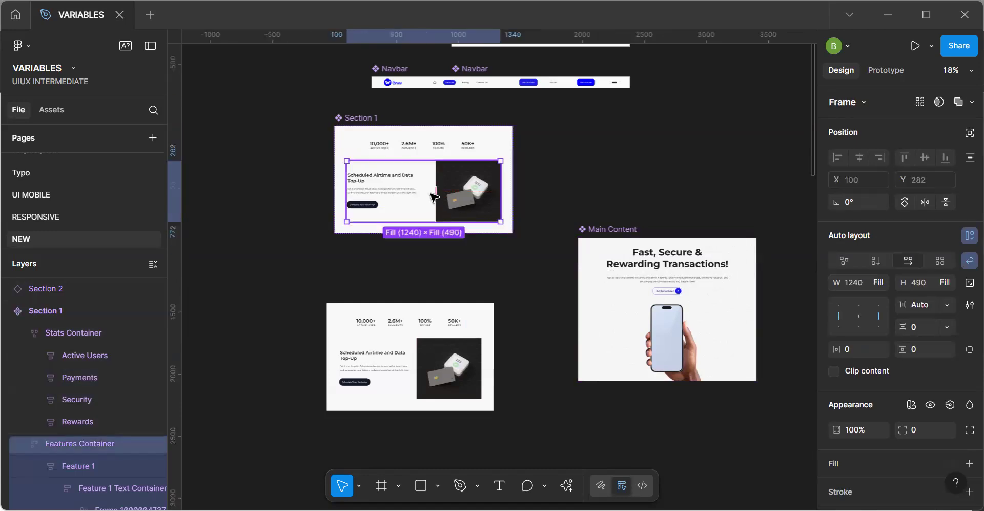
click(918, 304)
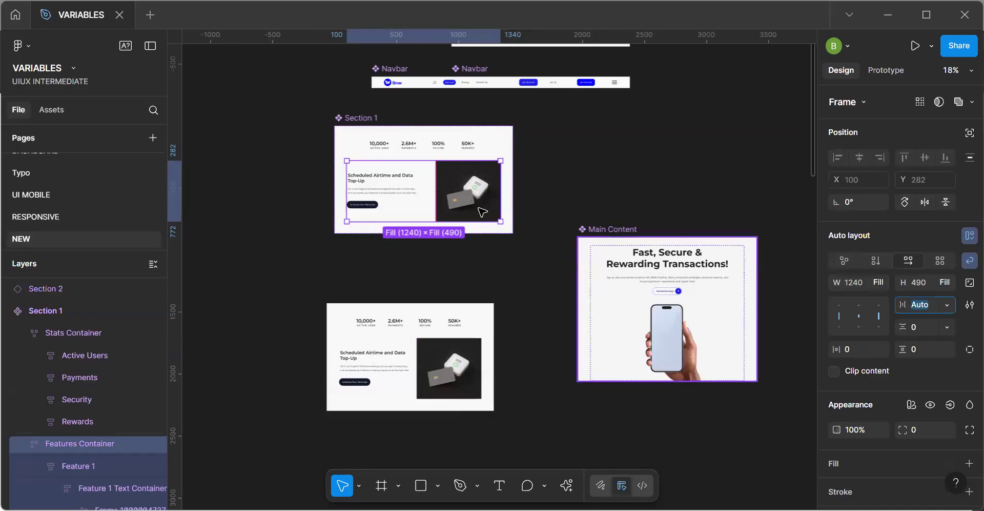
click(394, 199)
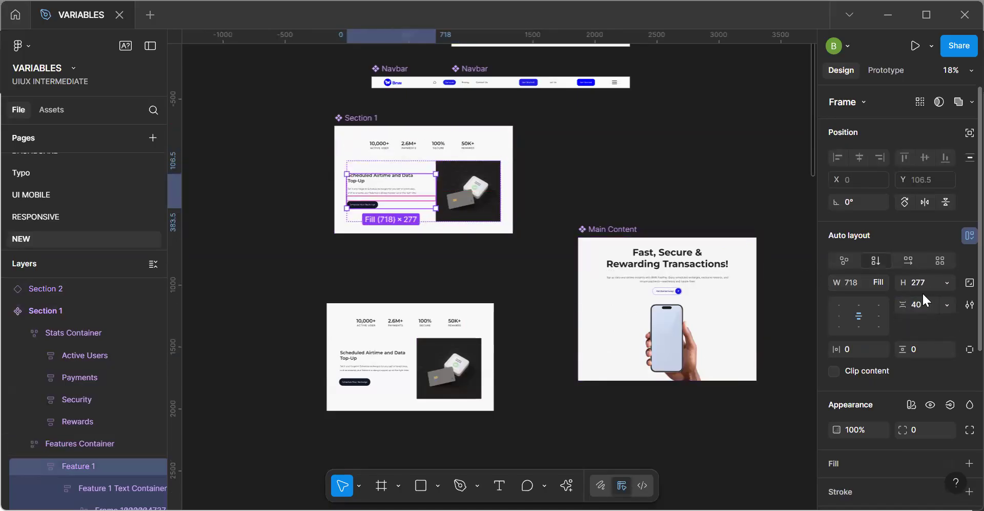
click(884, 281)
click(882, 266)
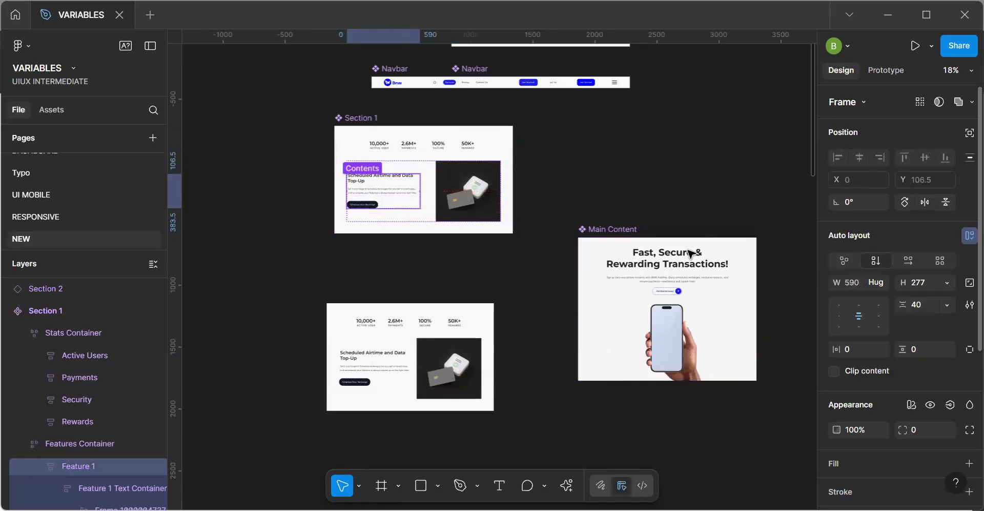
Narrow the duplicate Section 1 instance to about 1124 px wide to test how its content responds.
key(shift+Return)
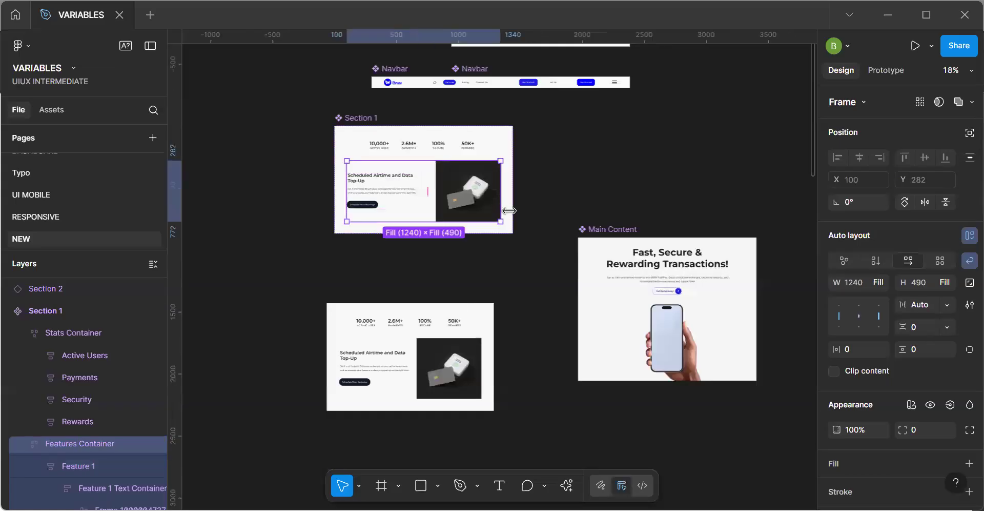
click(490, 365)
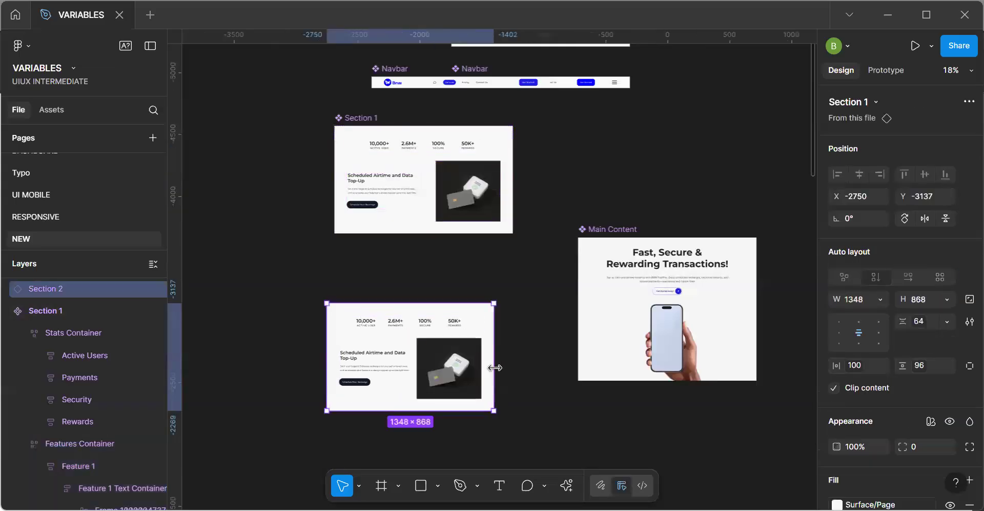
drag(450, 370, 476, 384)
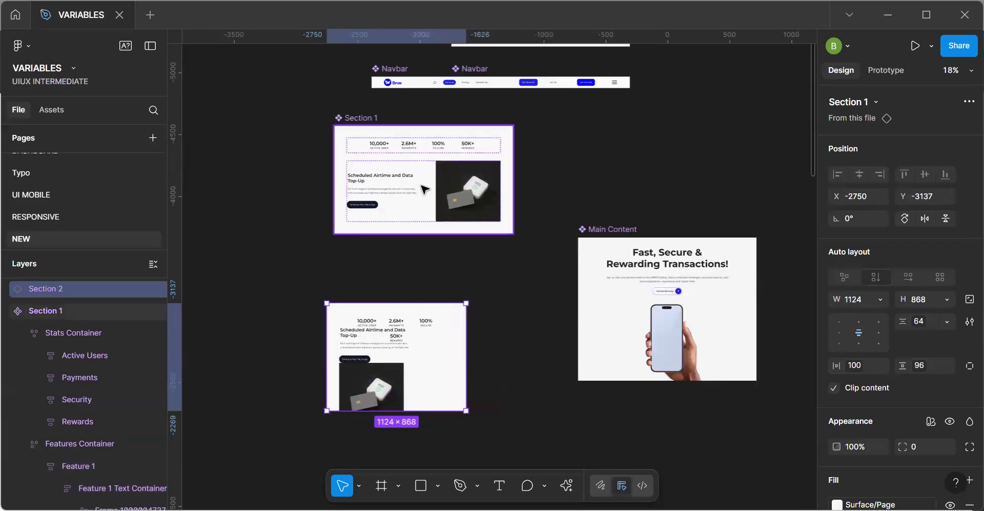
Set the vertical gap of the Section 1 component to Auto.
click(433, 163)
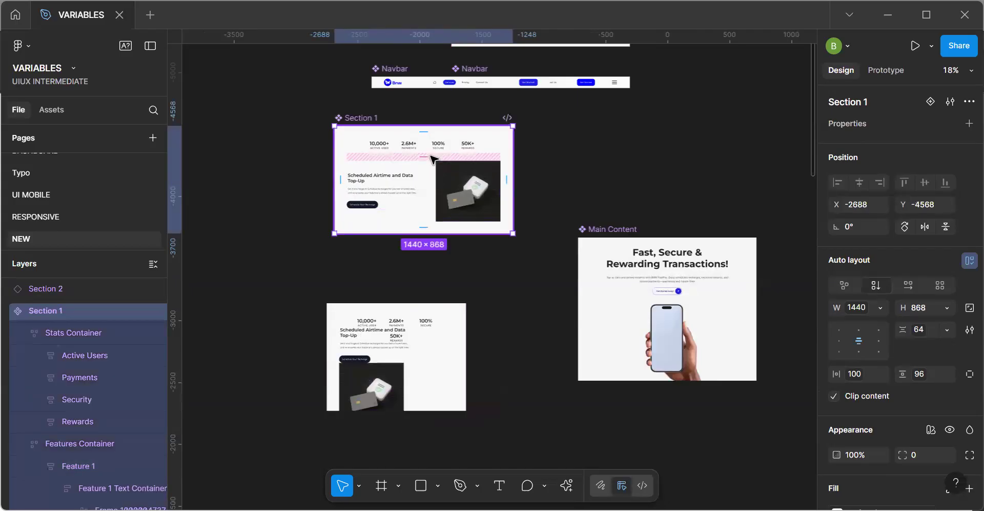
click(930, 328)
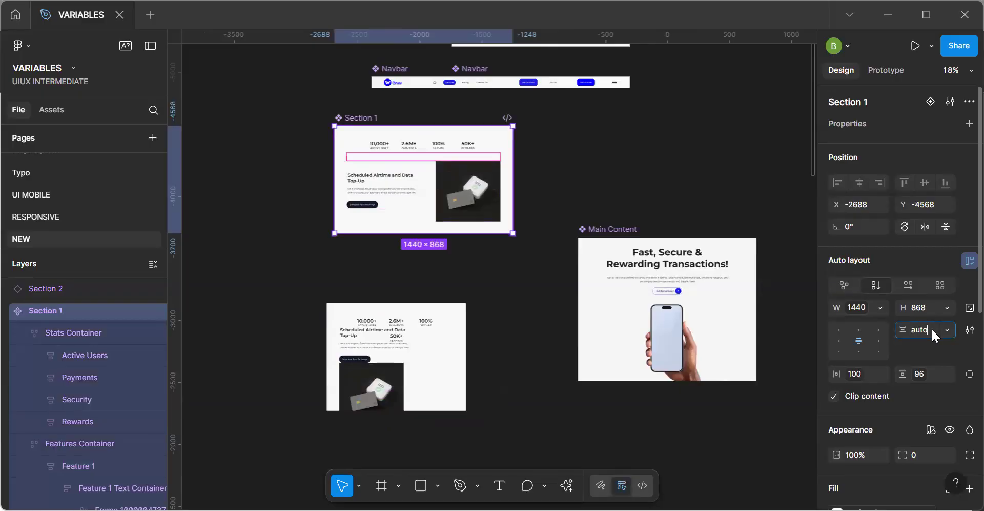
key(Return)
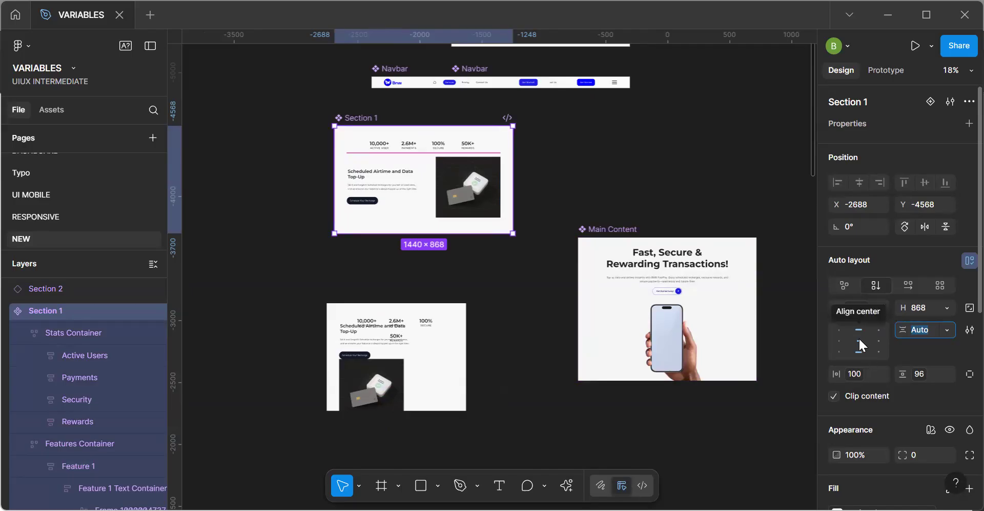
Try a horizontal auto layout flow with centred alignment on the Section 1 component, and undo it.
click(906, 285)
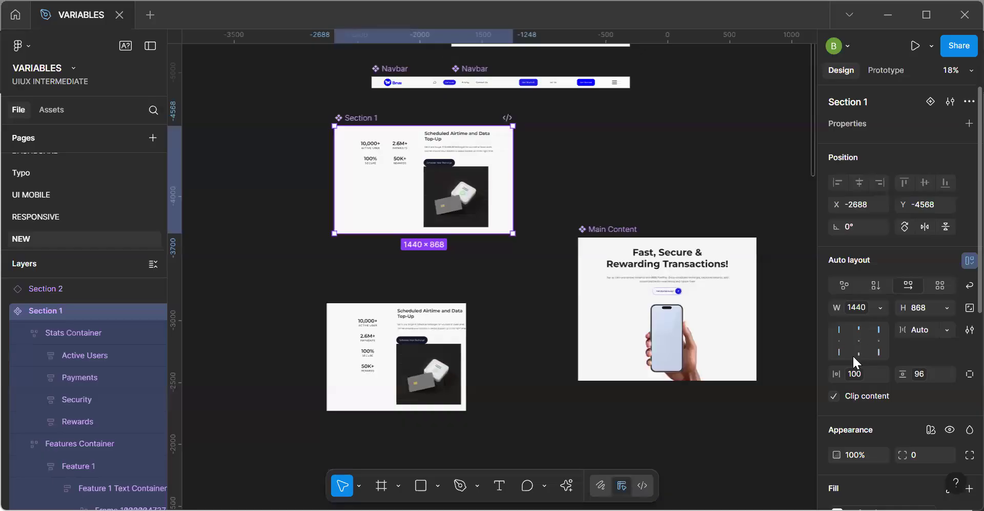
click(867, 337)
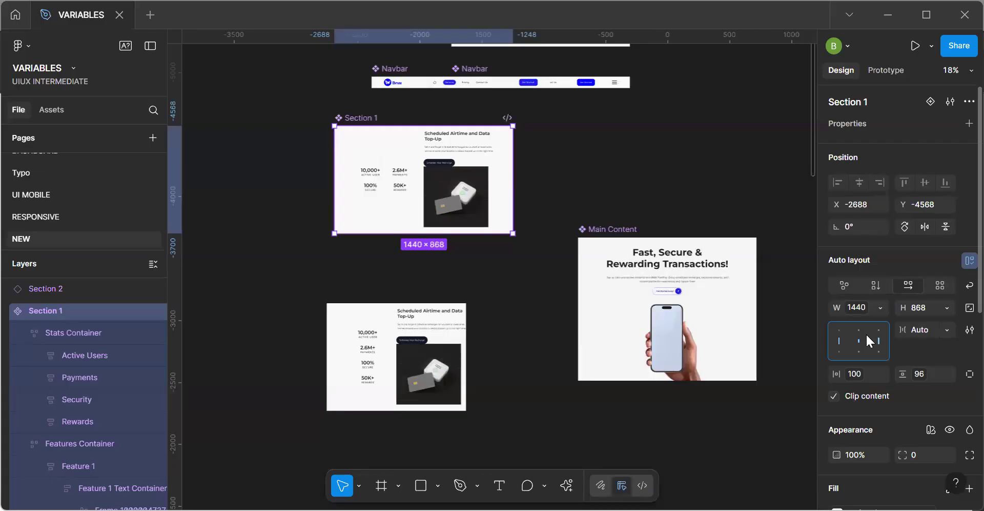
key(ctrl+z)
key(ctrl+z)
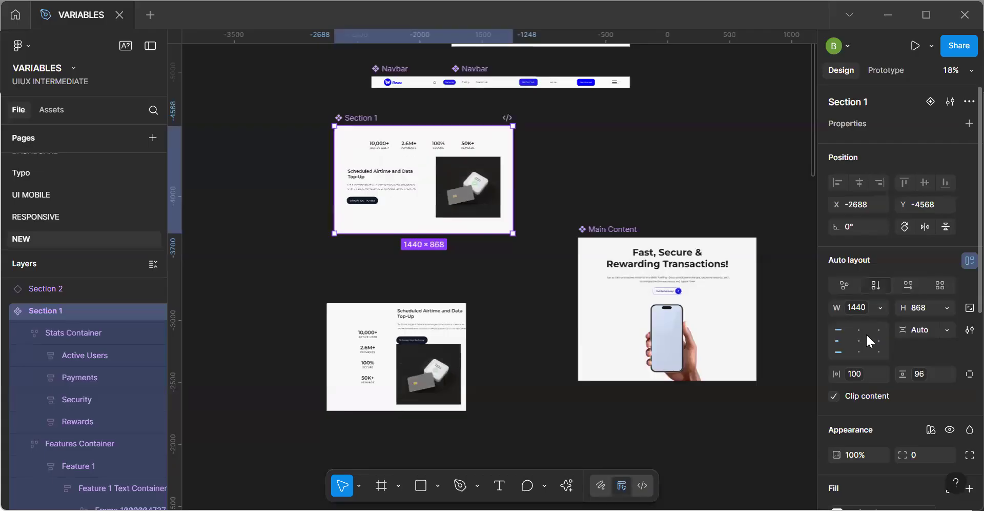
key(ctrl+z)
Narrow the Section 1 component to about 1340 px wide and inspect its stats and features content.
drag(475, 200, 503, 213)
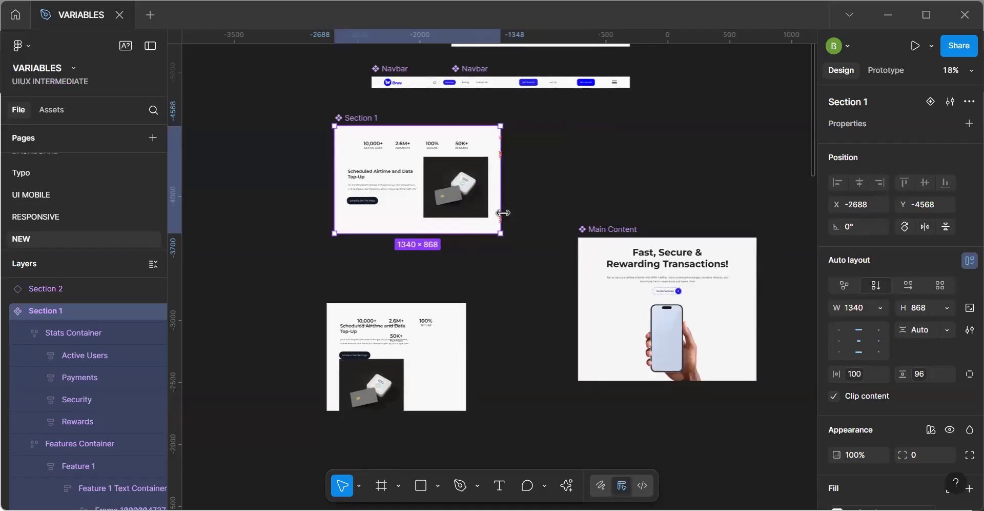
click(590, 171)
key(space)
drag(483, 187, 519, 205)
scroll(519, 205, up, 5)
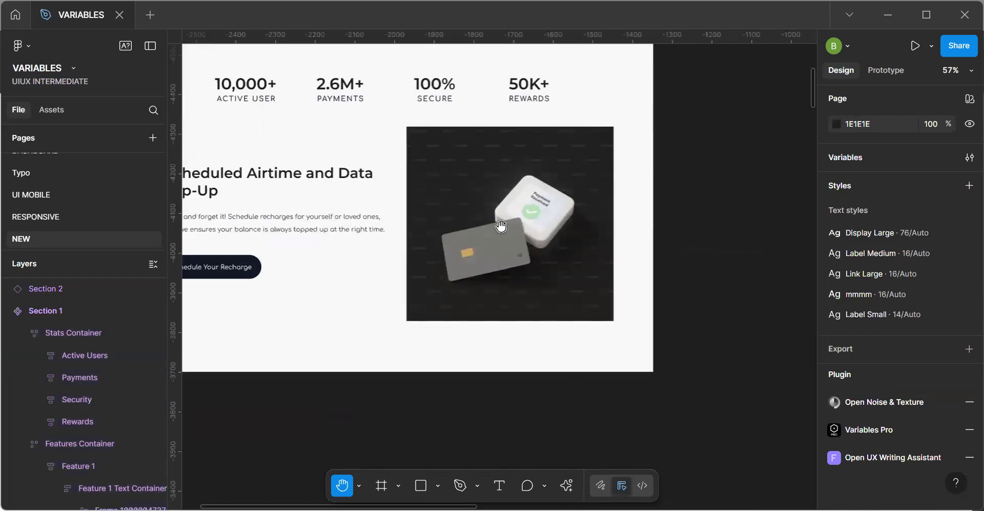
scroll(516, 221, down, 3)
drag(494, 232, 548, 270)
scroll(549, 270, down, 3)
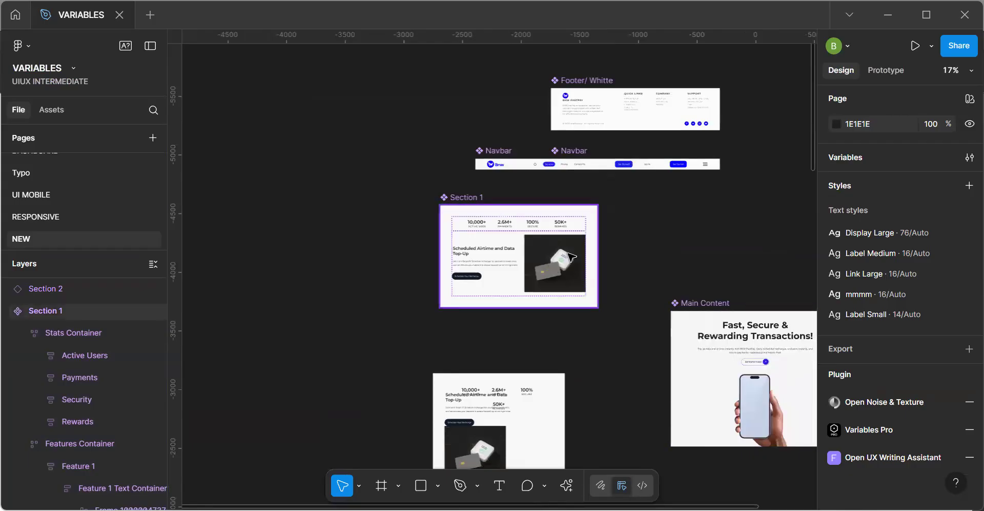
Examine the stats and features content in the duplicate instance and in the desktop, Tablet and Phone pages.
scroll(478, 205, up, 2)
click(478, 212)
drag(490, 352, 419, 106)
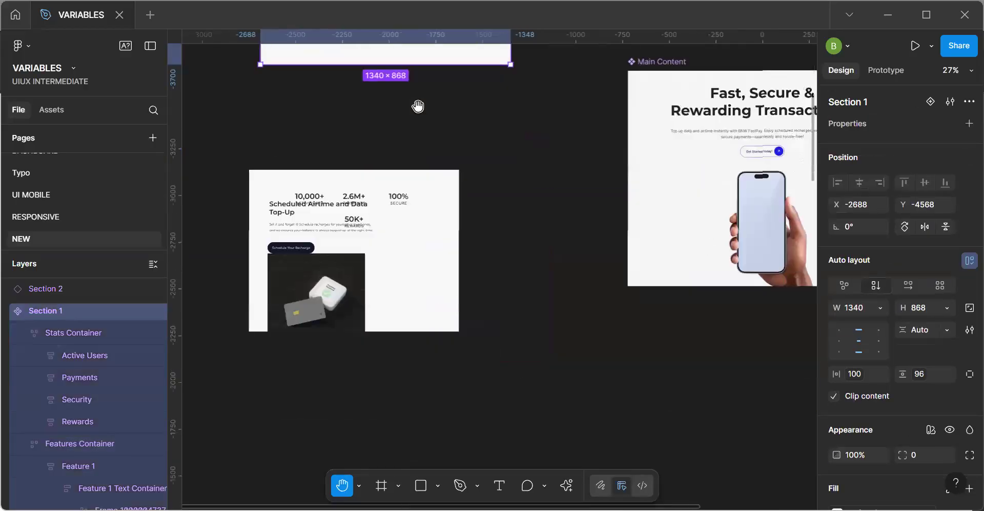
scroll(451, 195, down, 2)
drag(477, 287, 429, 127)
drag(450, 323, 464, 122)
scroll(463, 122, down, 1)
drag(451, 236, 458, 158)
scroll(458, 158, down, 1)
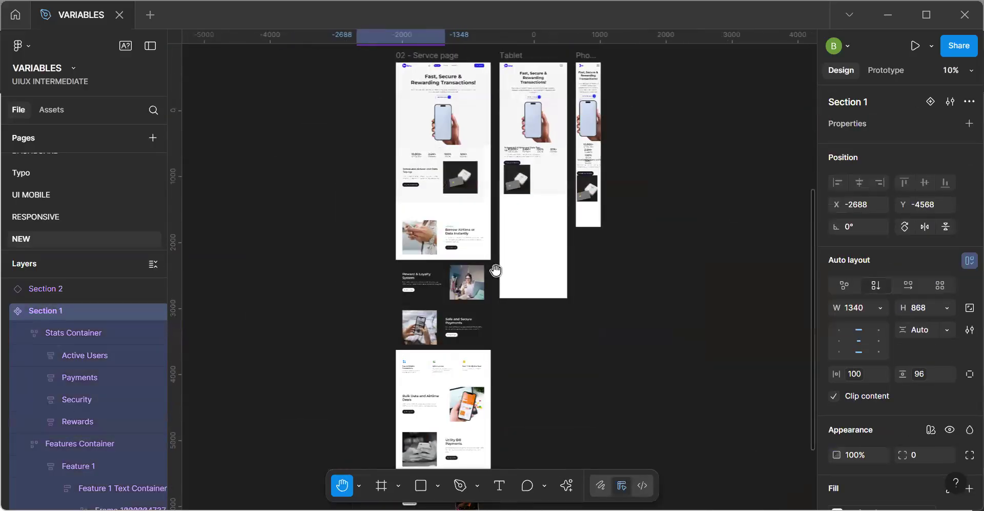
drag(495, 269, 520, 293)
key(v)
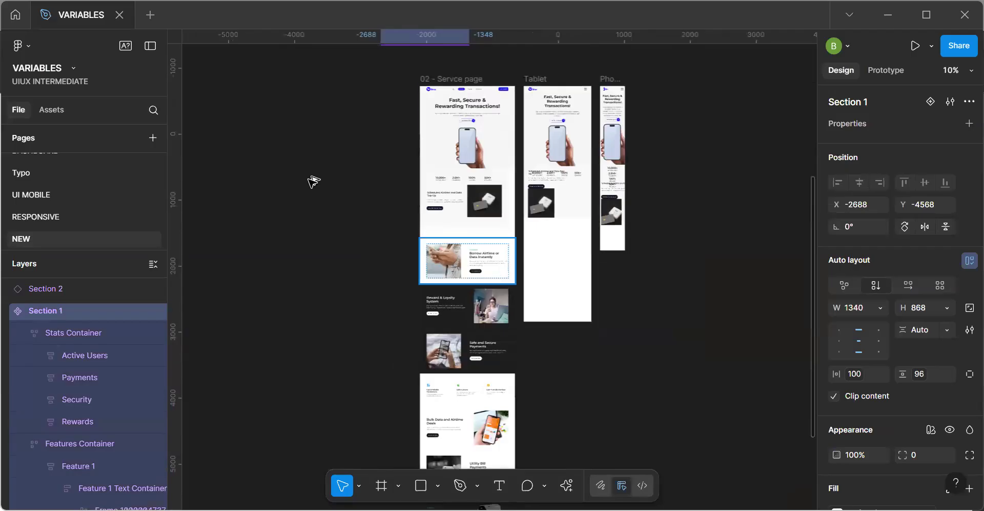
Place the Borrow Airtime section, Desktop - 8, on empty canvas at X -4979, Y 91 and make it a component.
key(Escape)
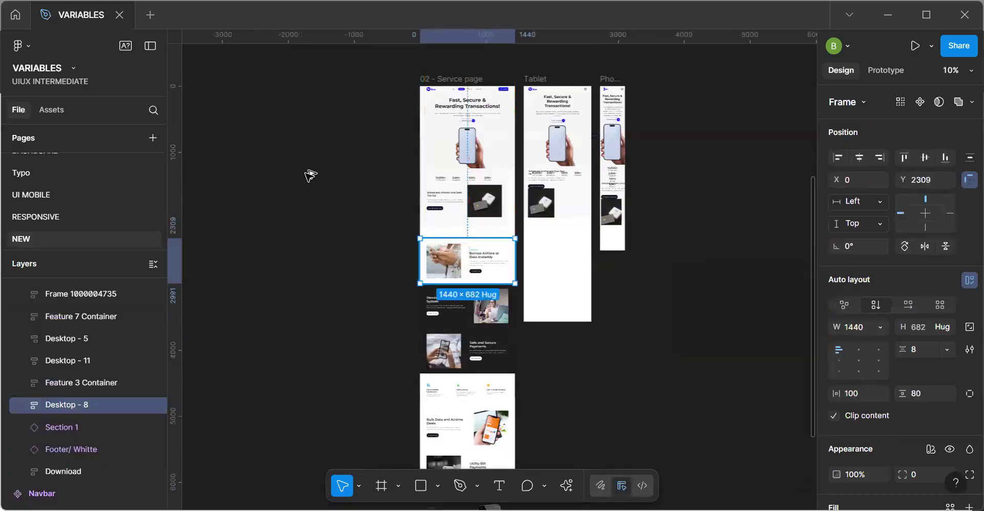
drag(496, 271, 491, 207)
scroll(306, 172, up, 3)
scroll(420, 179, up, 4)
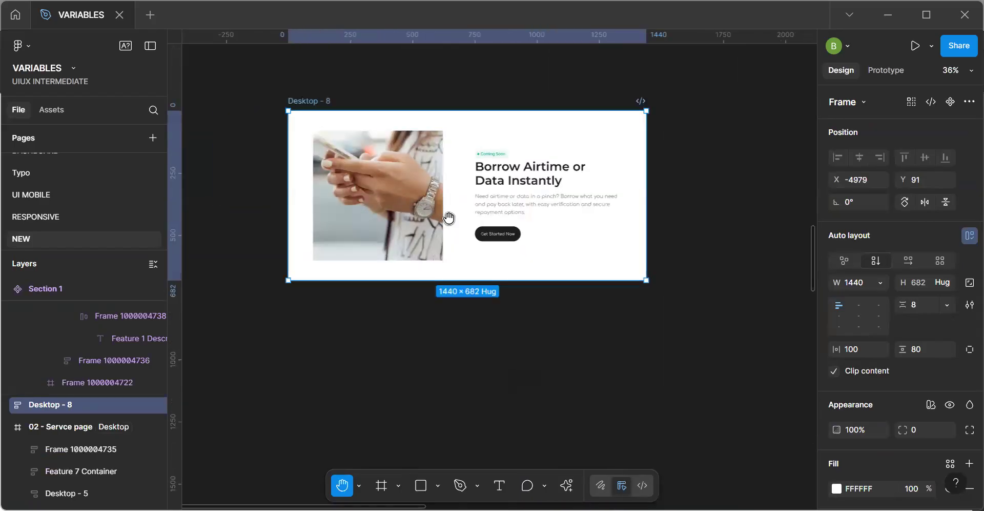
key(ctrl+alt+k)
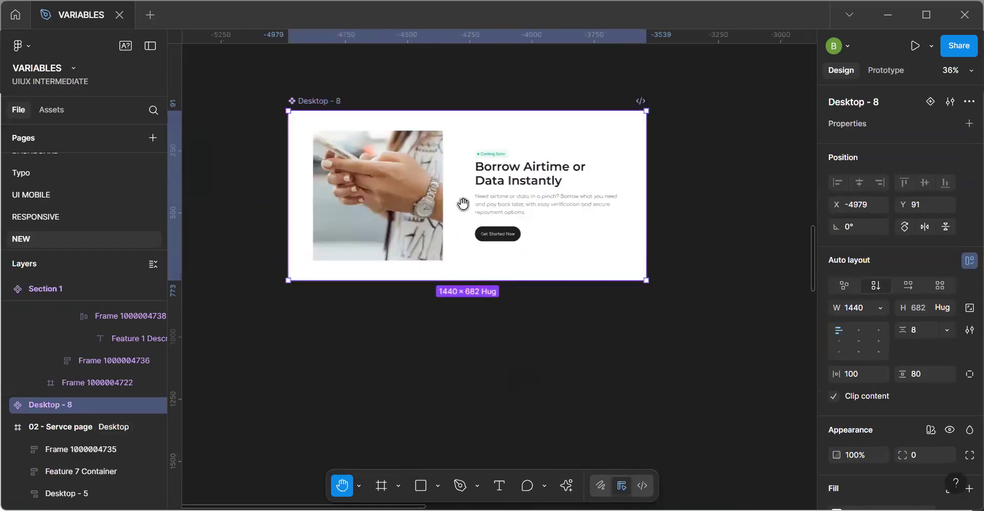
key(ctrl+r)
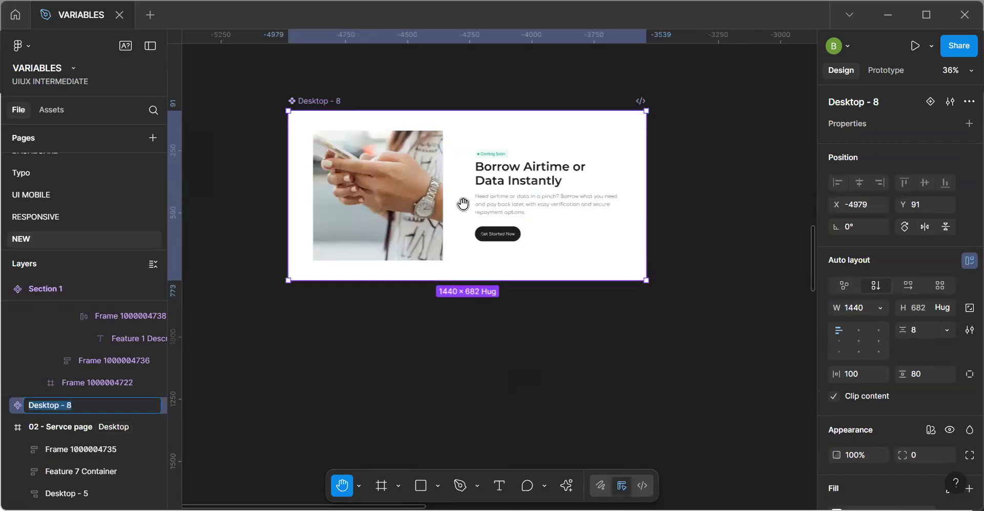
text(Borrow Ai)
key(Escape)
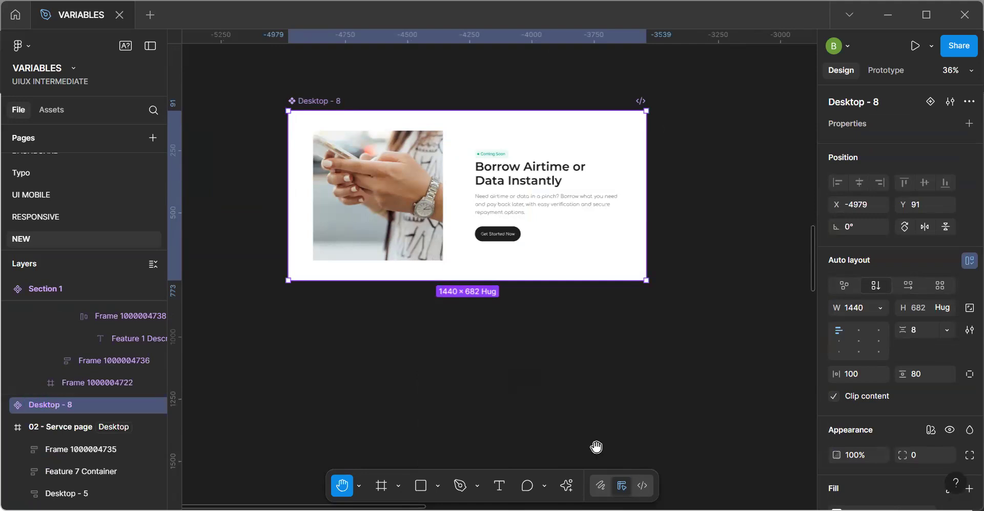
Rename the layers inside the Desktop - 8 component automatically with the Rename layers AI action.
key(ctrl+k)
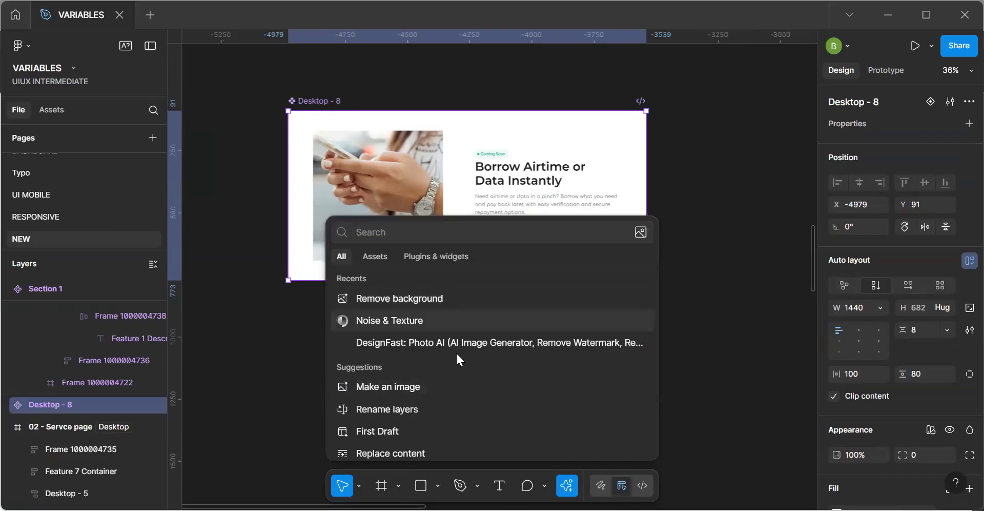
click(411, 409)
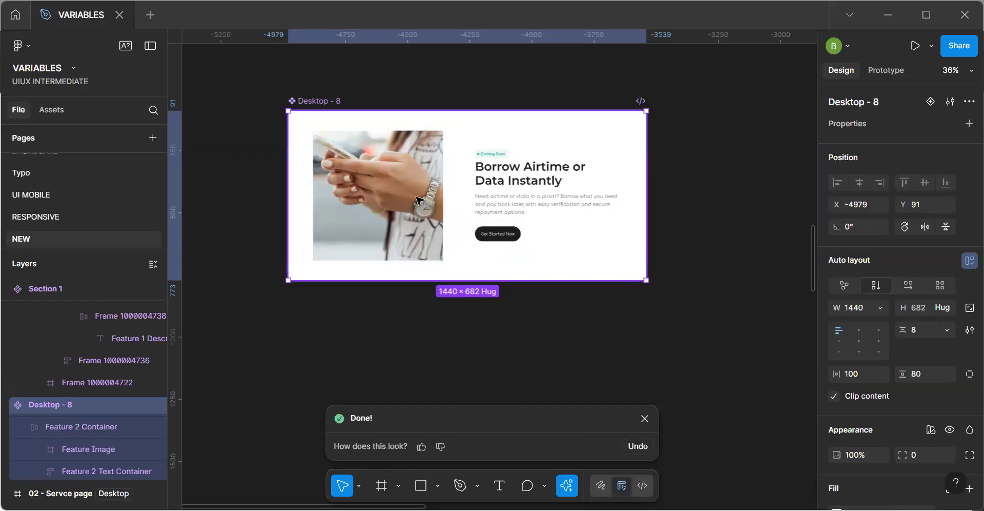
Bind Desktop - 8's horizontal padding to the variable valued 100 and its vertical padding to the one valued 96.
click(878, 372)
click(817, 325)
click(946, 373)
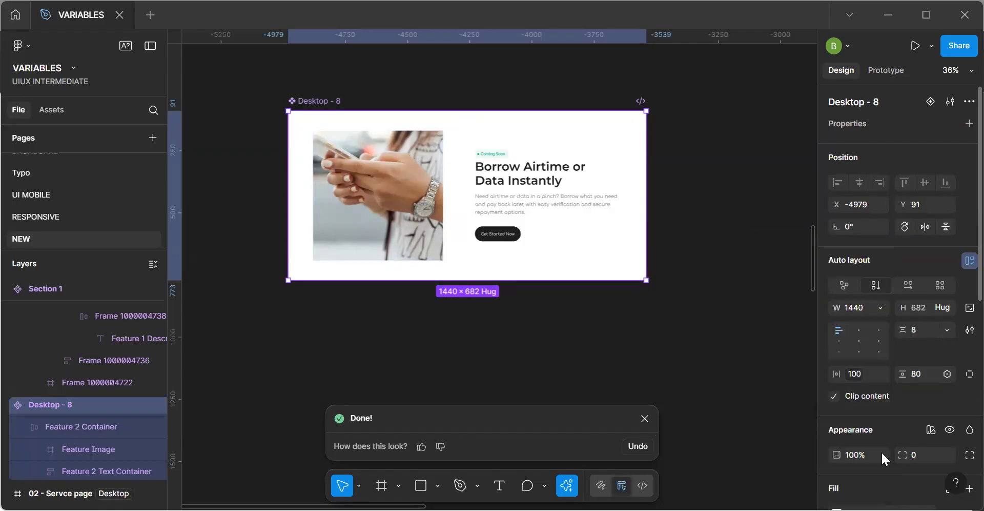
click(869, 435)
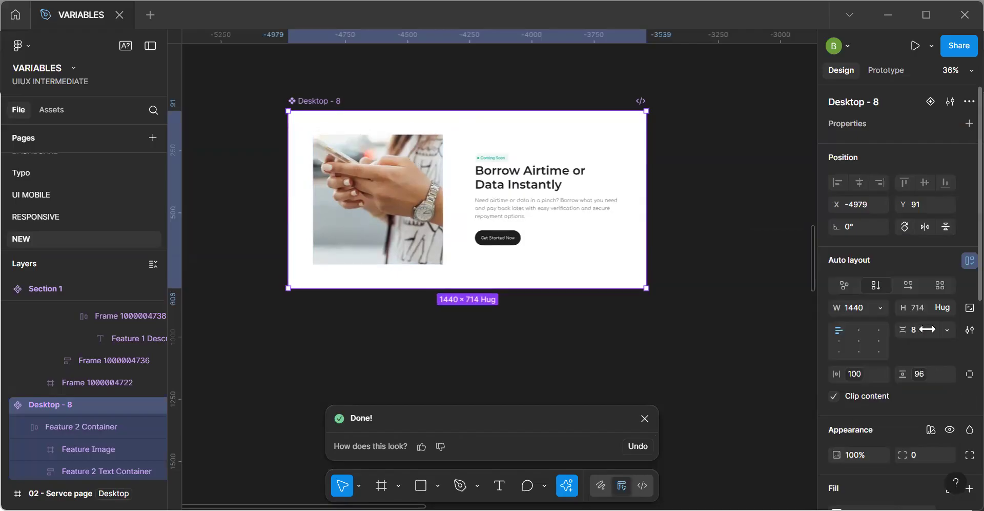
Bind the width of the Desktop - 8 component to the Breakpoint variable, 1440.
click(880, 308)
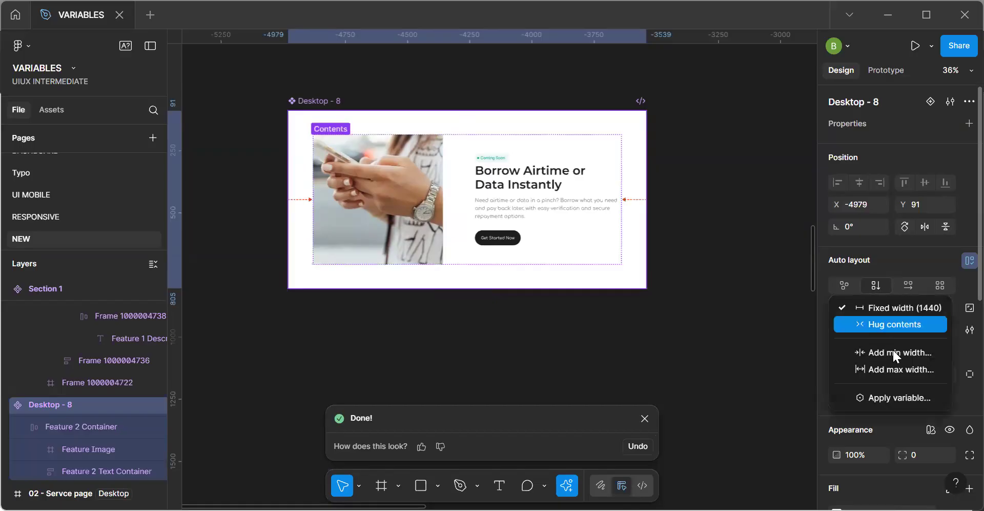
click(880, 397)
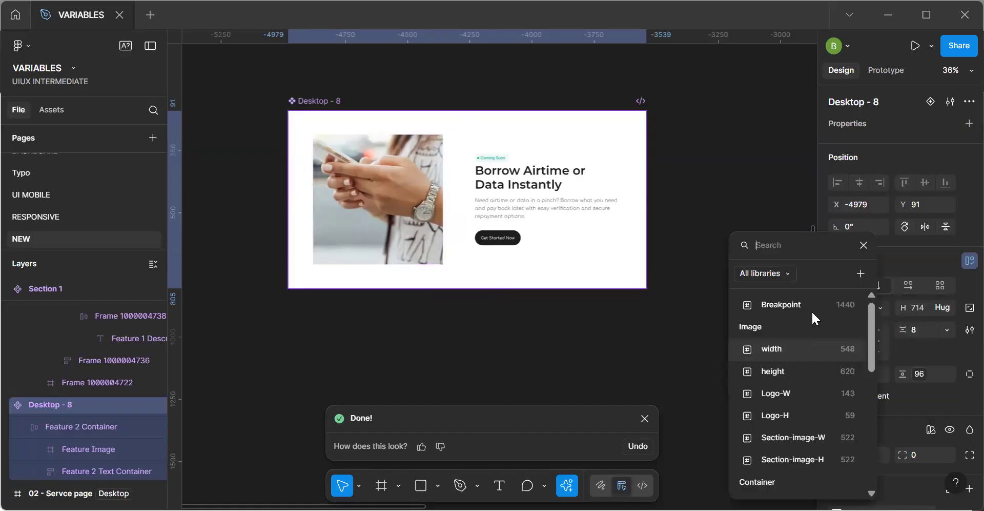
click(693, 230)
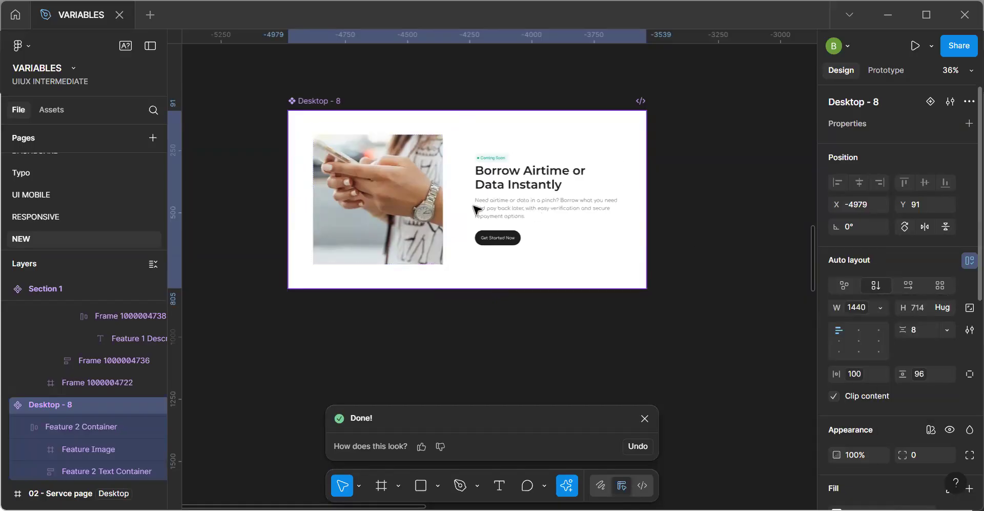
Try to bind the width of Feature 2 Container inside Desktop - 8 to the Content variable, 1240.
click(415, 205)
click(881, 280)
click(881, 356)
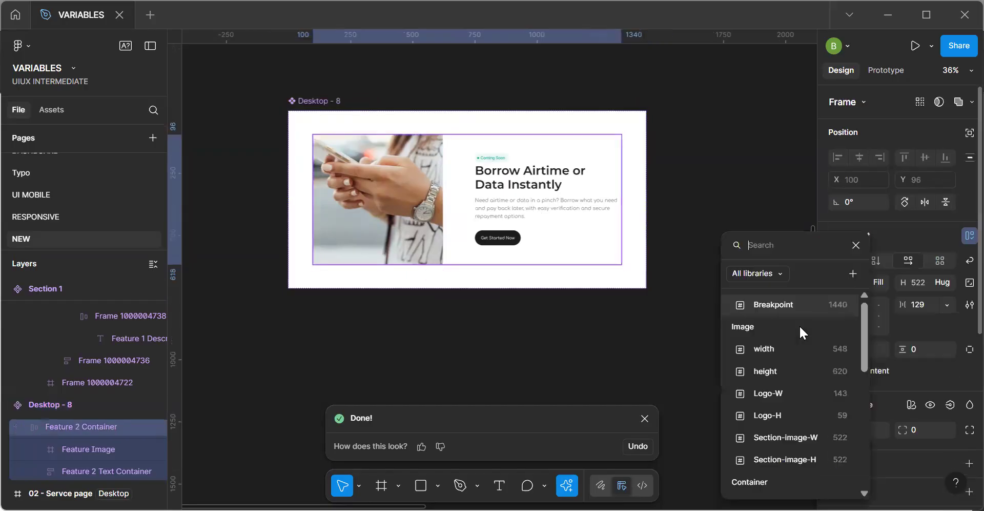
scroll(798, 379, down, 4)
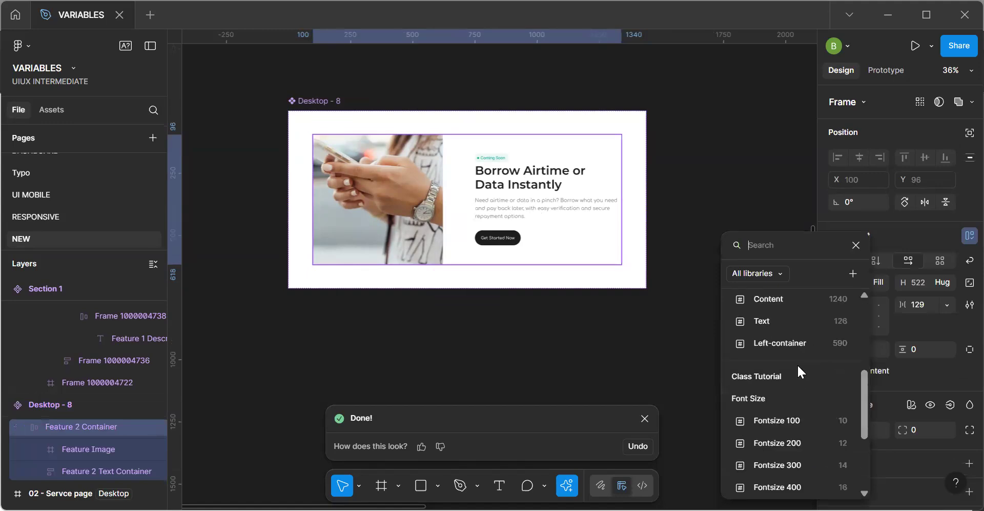
scroll(798, 370, up, 2)
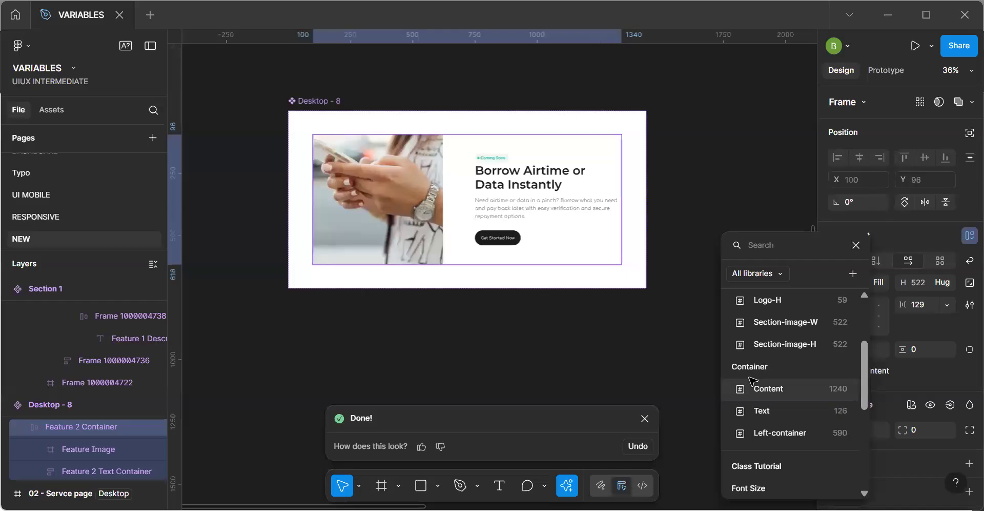
click(791, 390)
Set the width of the "Borrow Airtime or Data Instantly" title to Fill container.
click(620, 219)
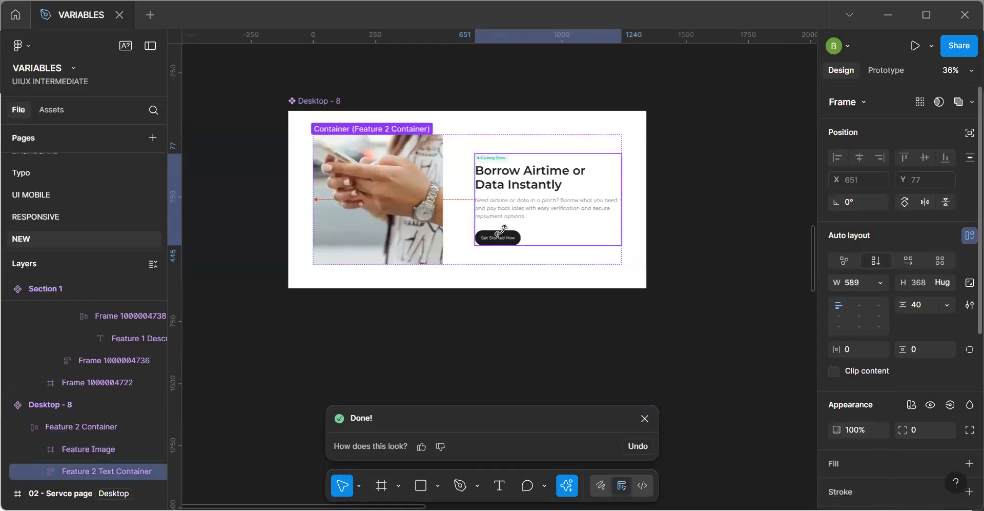
click(513, 205)
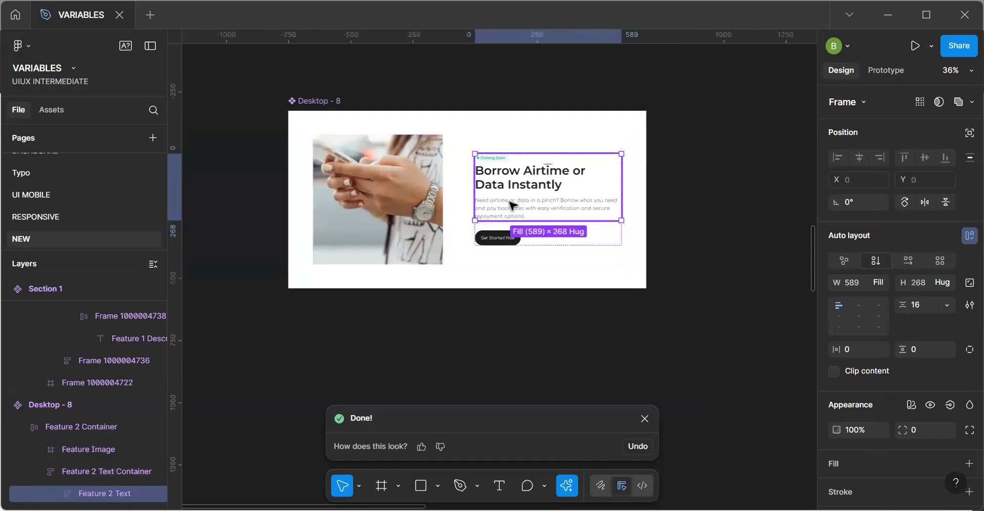
click(513, 205)
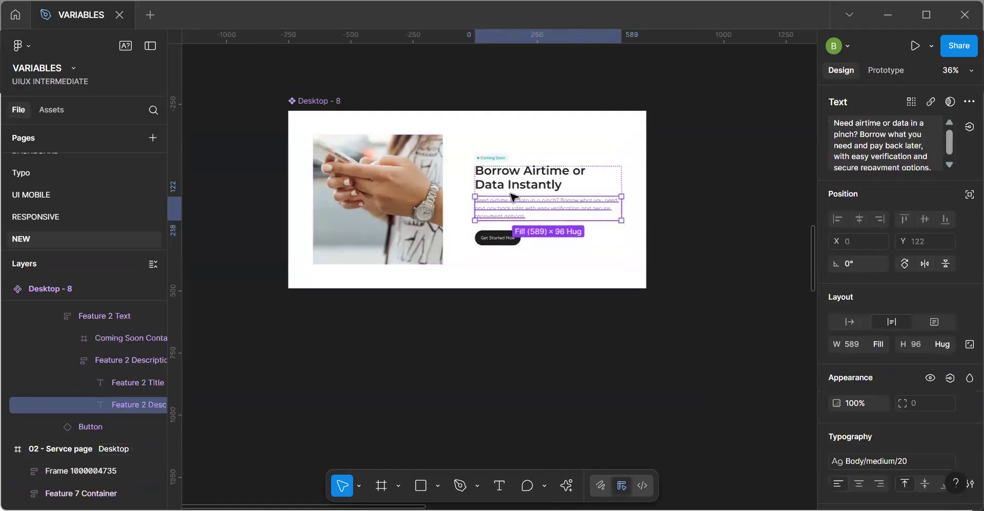
click(511, 186)
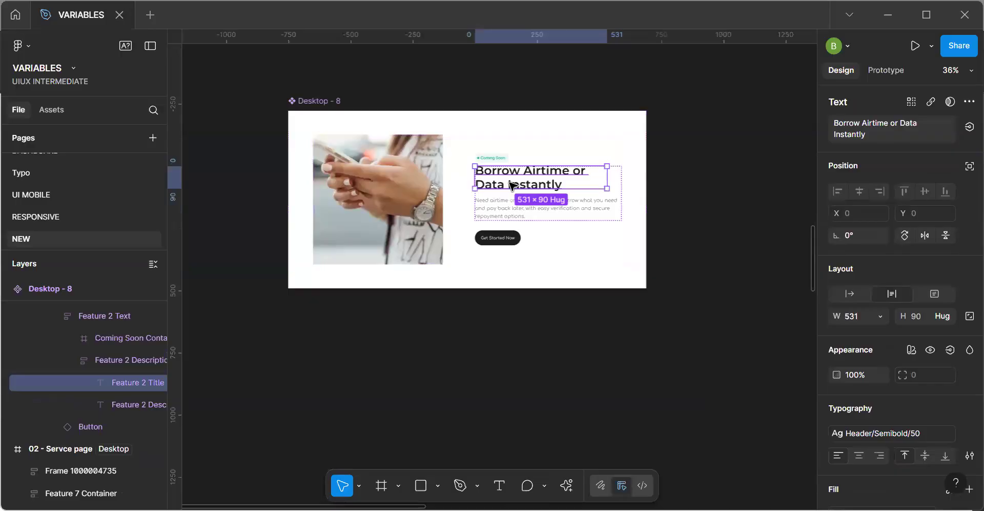
click(877, 318)
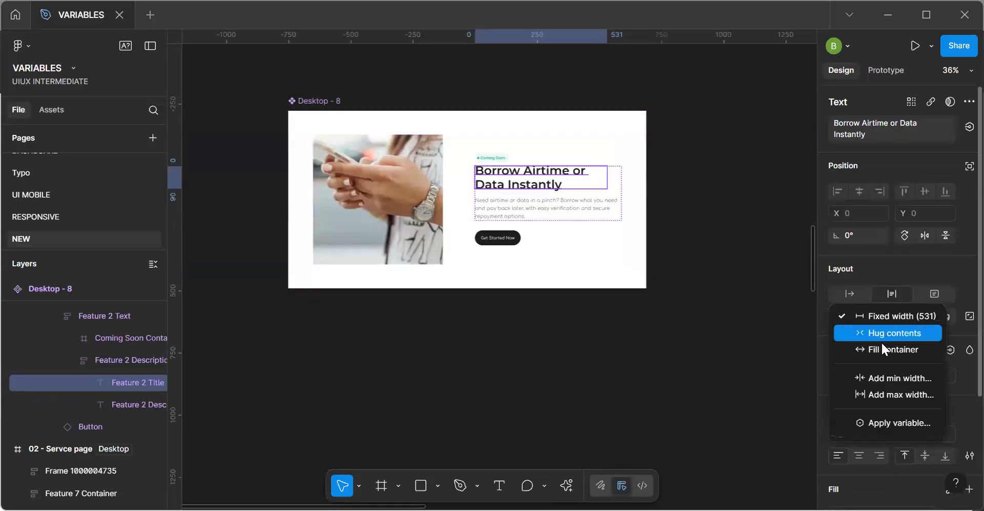
click(889, 347)
Add auto layout to the Coming Soon tag, try a Fill container width on it and undo that width change.
click(505, 159)
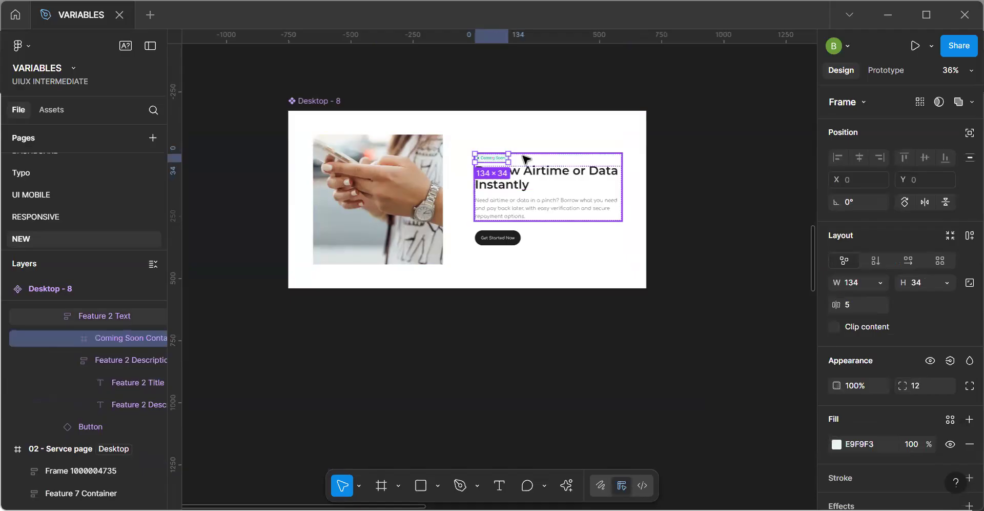
key(shift+a)
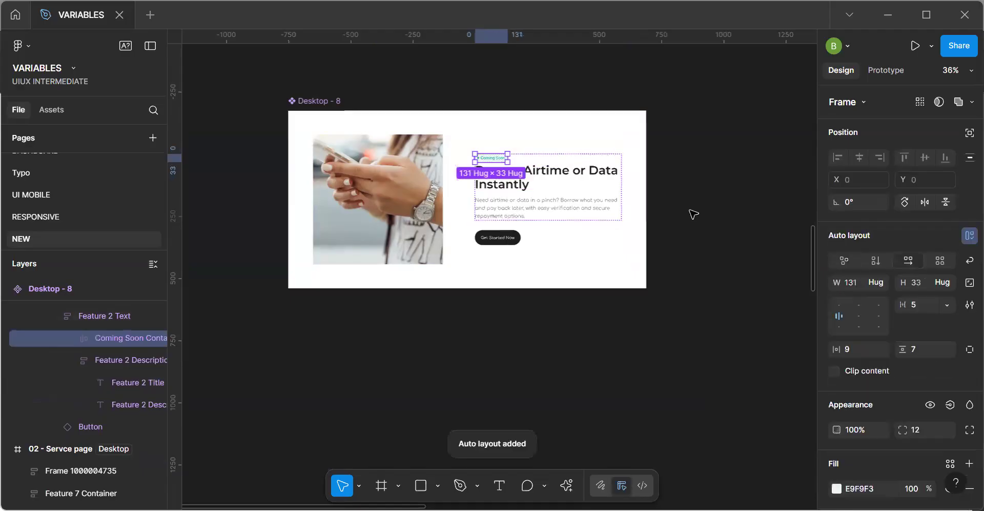
click(878, 290)
click(878, 297)
key(Escape)
key(ctrl+z)
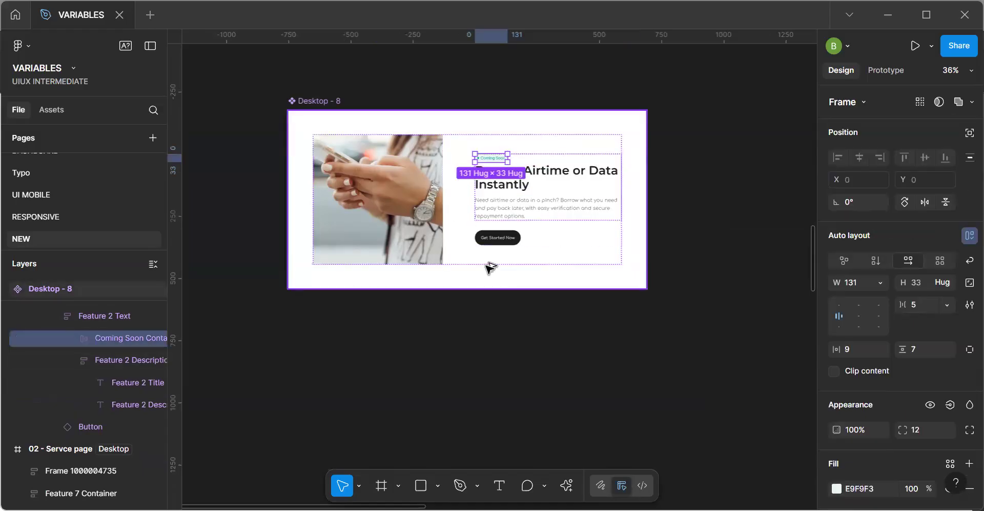
key(alt)
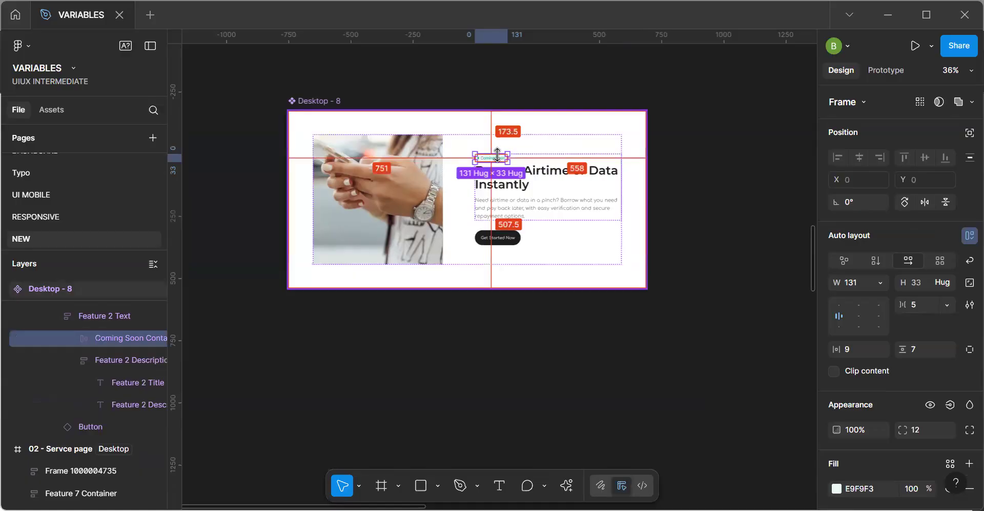
Wrap the Coming Soon tag in a new auto layout frame and set that frame's width to Fill container.
right_click(497, 256)
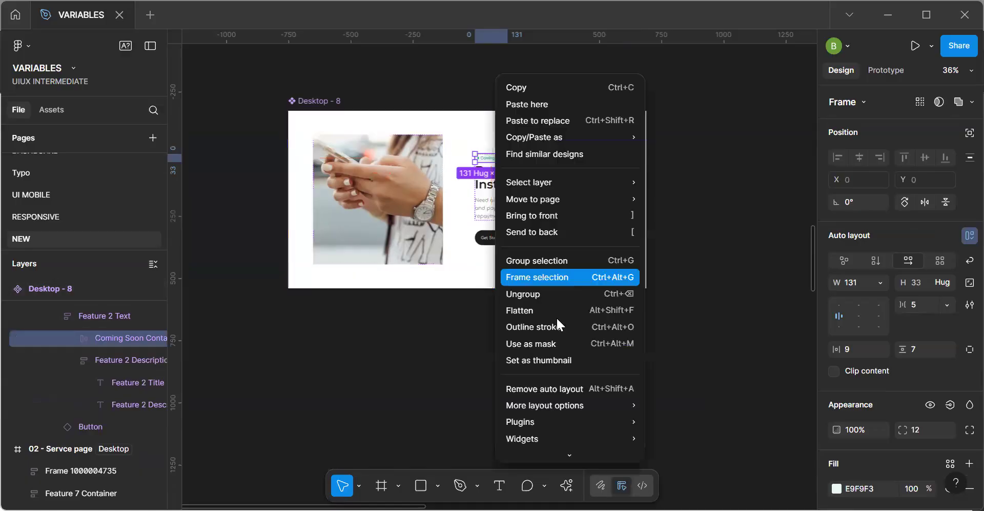
click(564, 277)
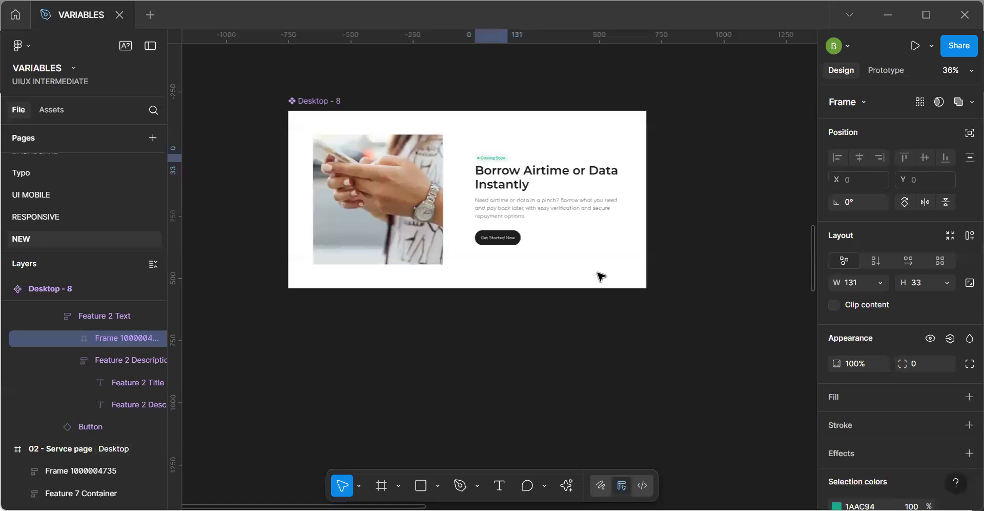
key(shift+a)
click(880, 282)
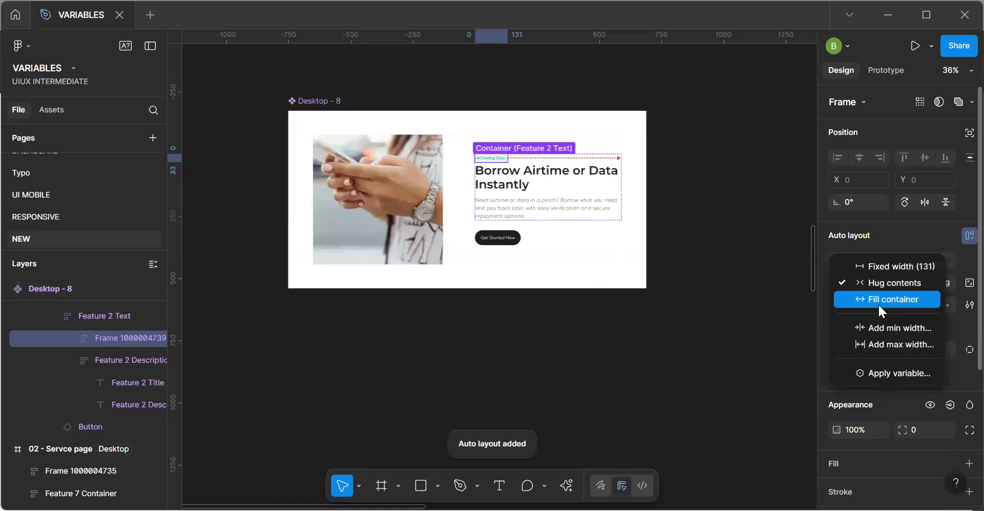
click(875, 295)
click(642, 297)
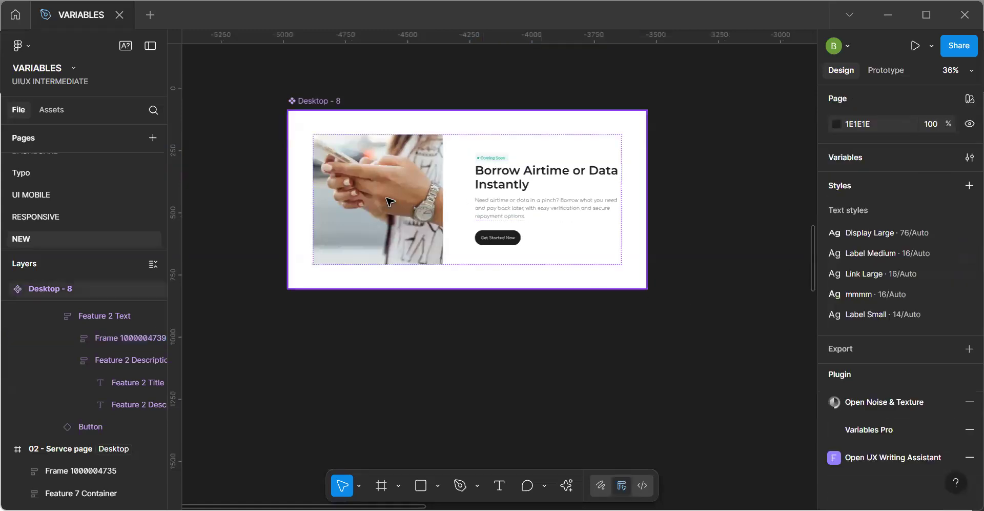
Bind the Feature Image's width to the Section-image-W variable and its height to Section-image-H, both 522.
click(389, 201)
double_click(413, 229)
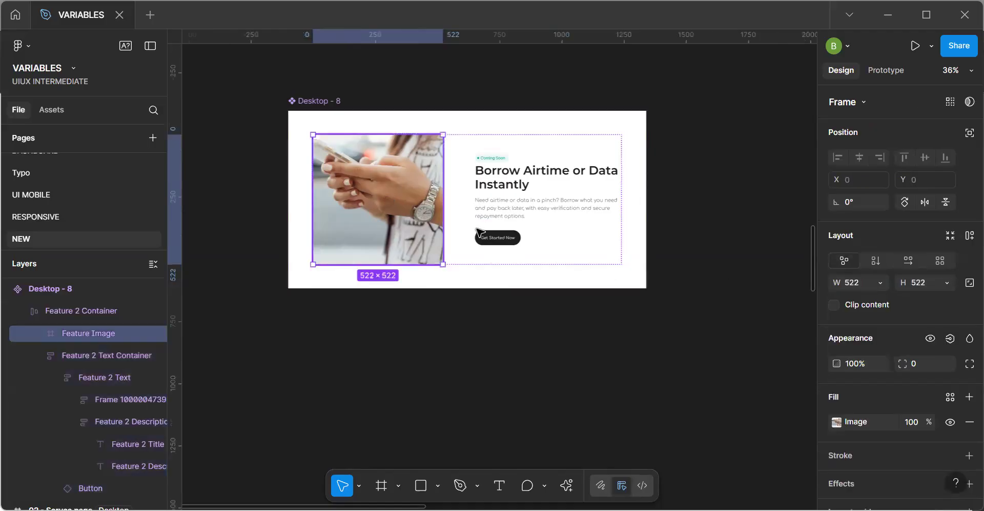
click(881, 284)
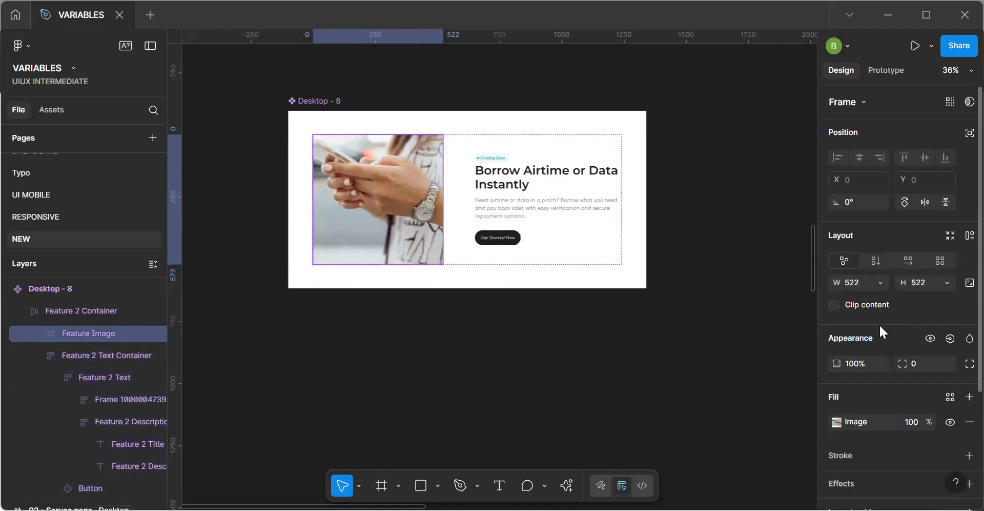
click(879, 374)
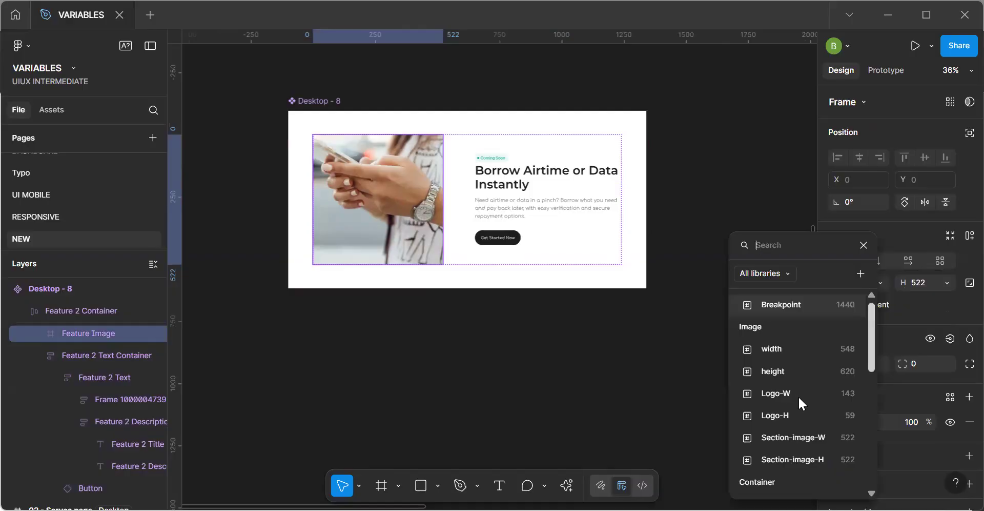
click(791, 438)
click(945, 282)
click(892, 371)
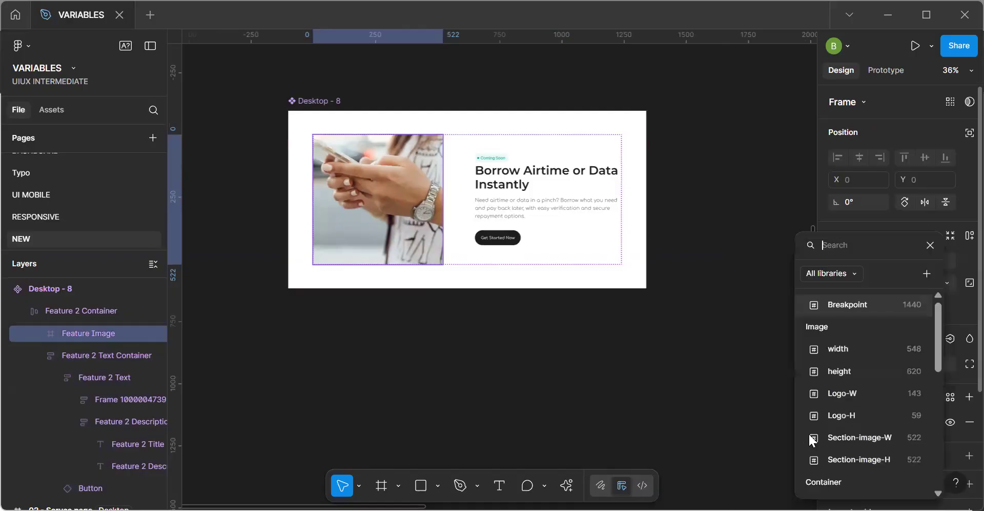
click(862, 464)
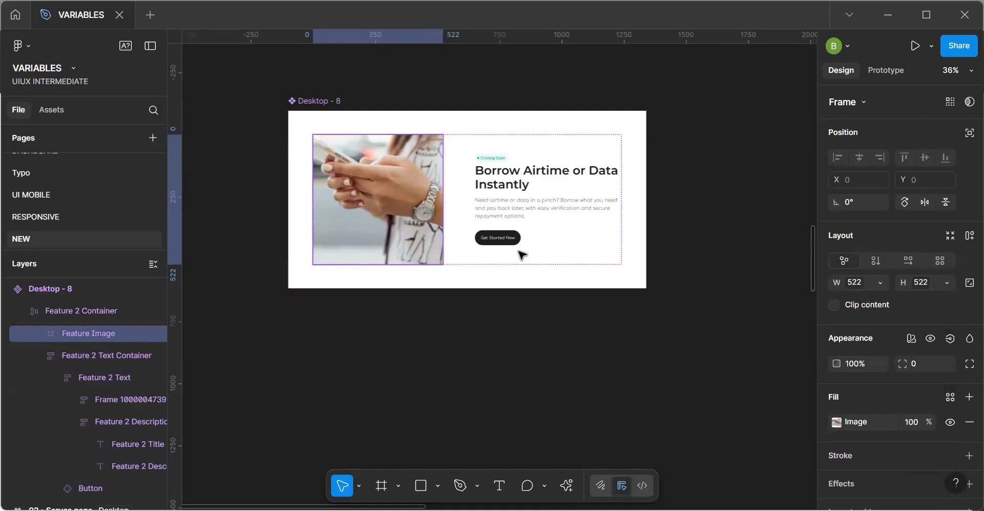
click(525, 276)
click(474, 202)
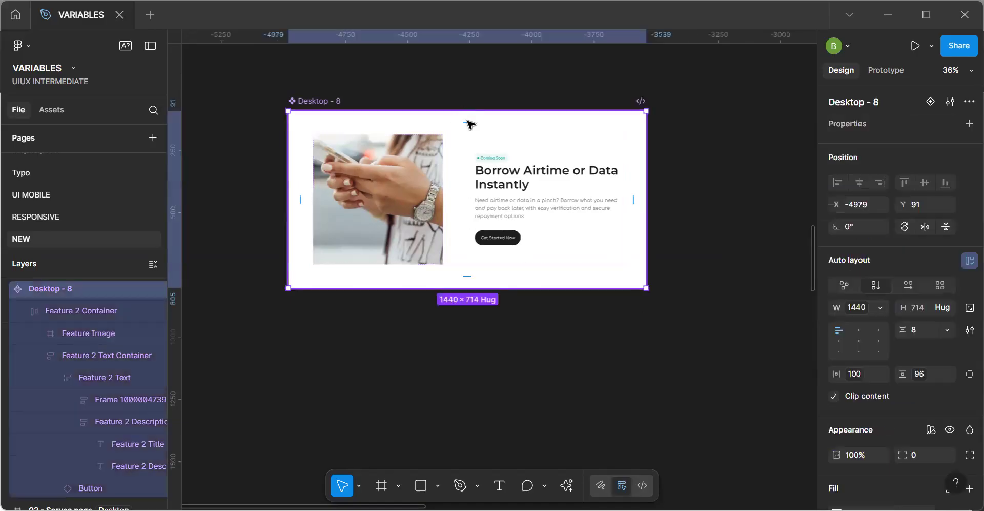
click(946, 330)
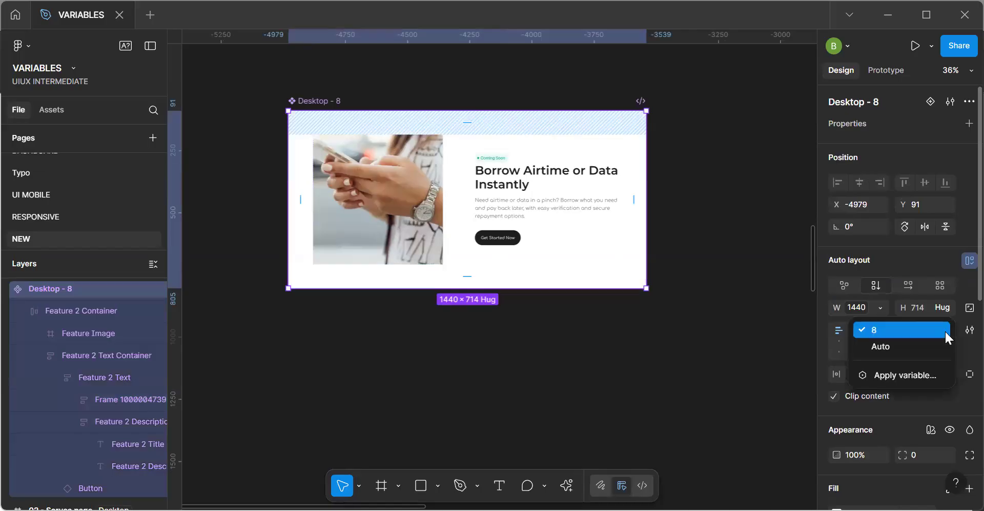
click(912, 331)
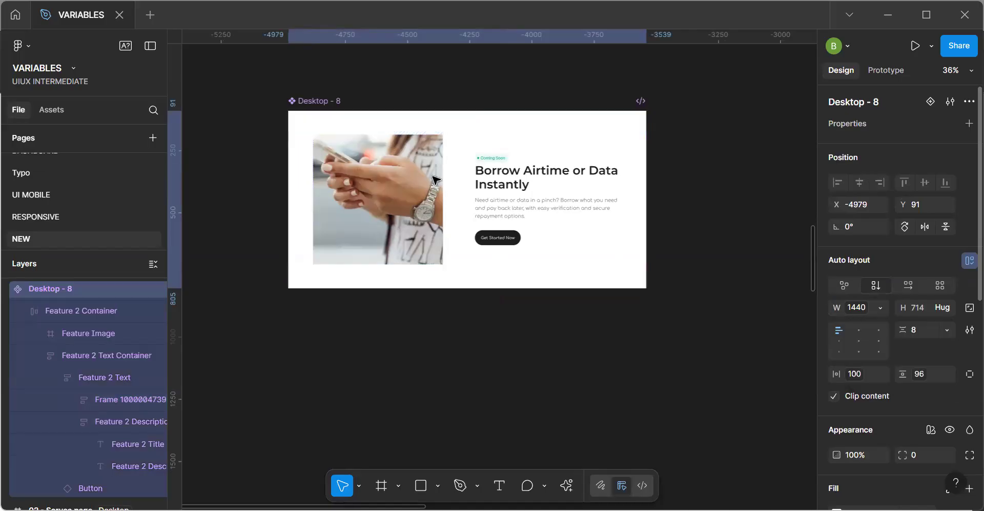
Bind the gap between image and text in Feature 2 Container to the 128- 88 padding variable.
click(458, 189)
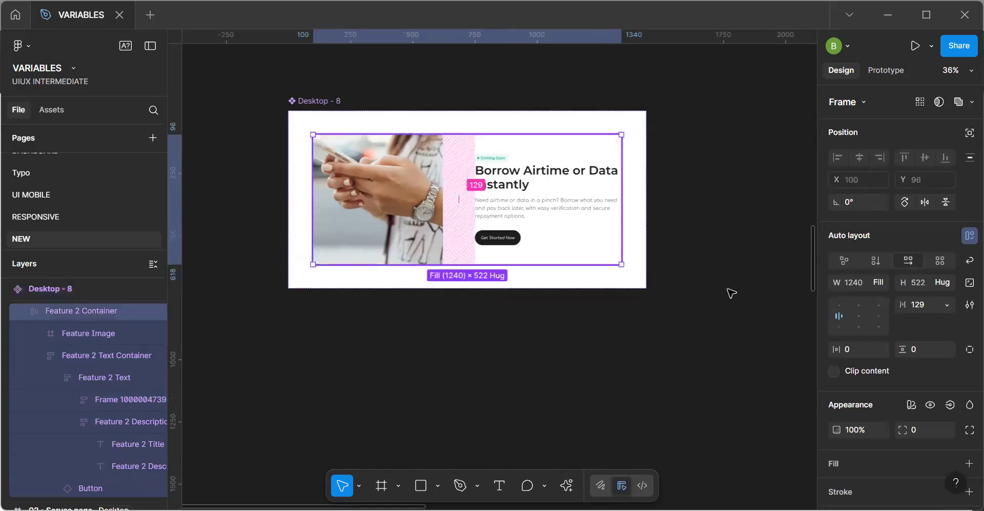
click(946, 304)
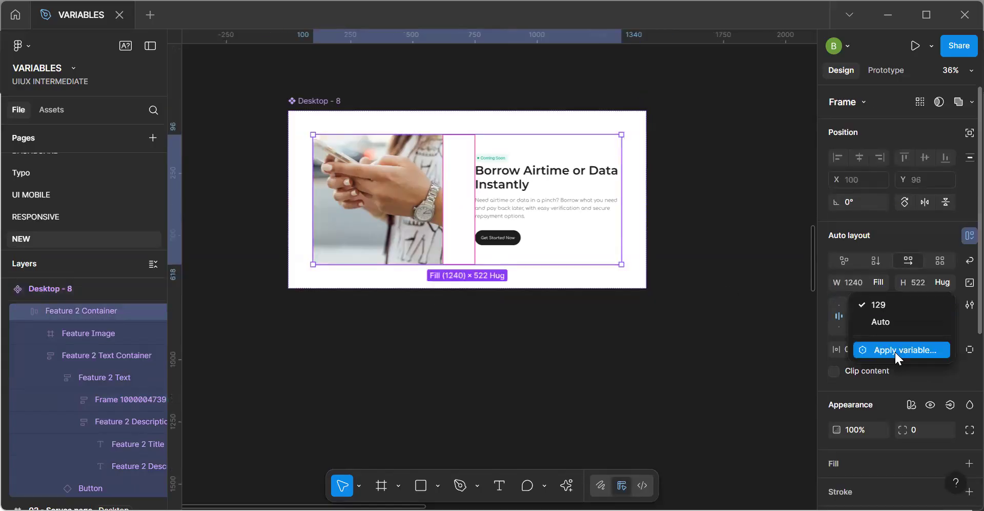
click(895, 351)
click(852, 413)
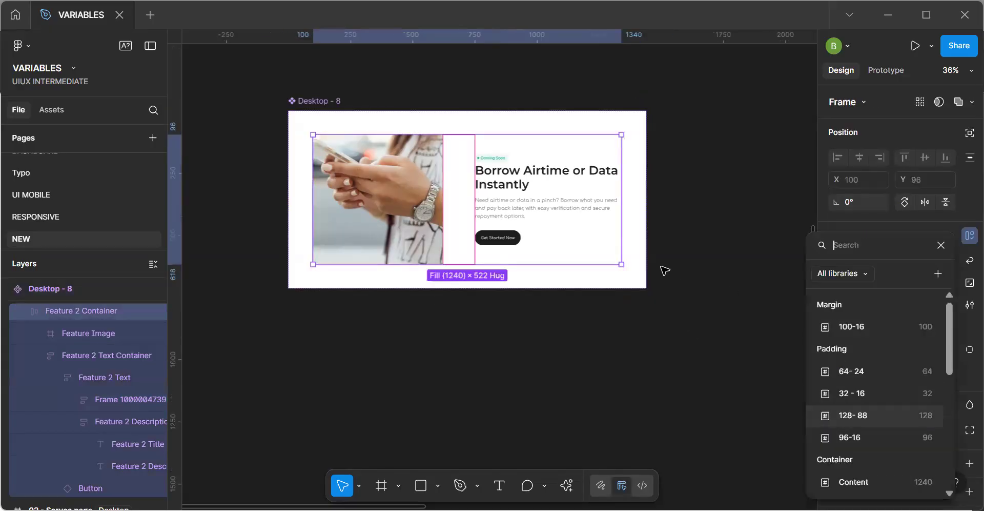
click(640, 271)
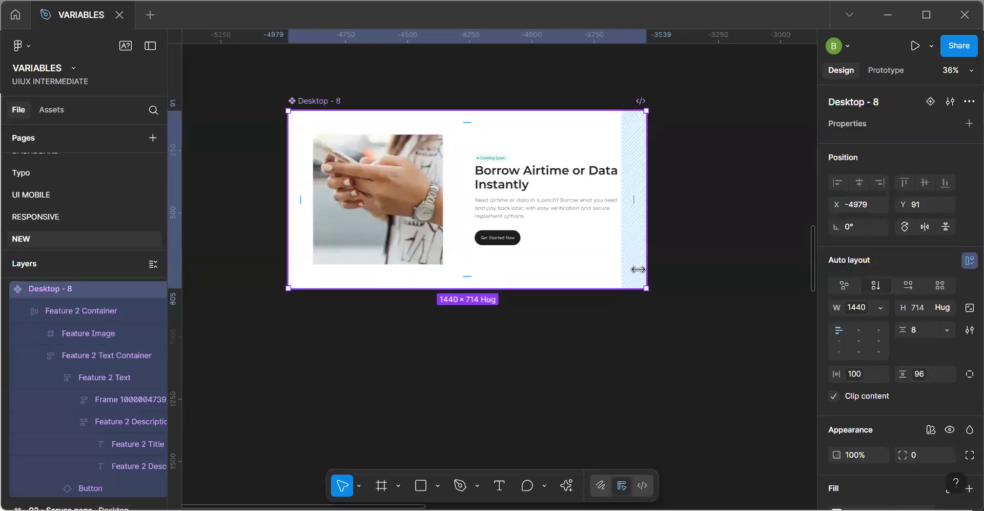
Move the Borrow Airtime instance on the desktop service page up to Y 2221, closer beneath Section 1.
scroll(638, 269, down, 2)
scroll(638, 270, down, 2)
scroll(531, 259, right, 5)
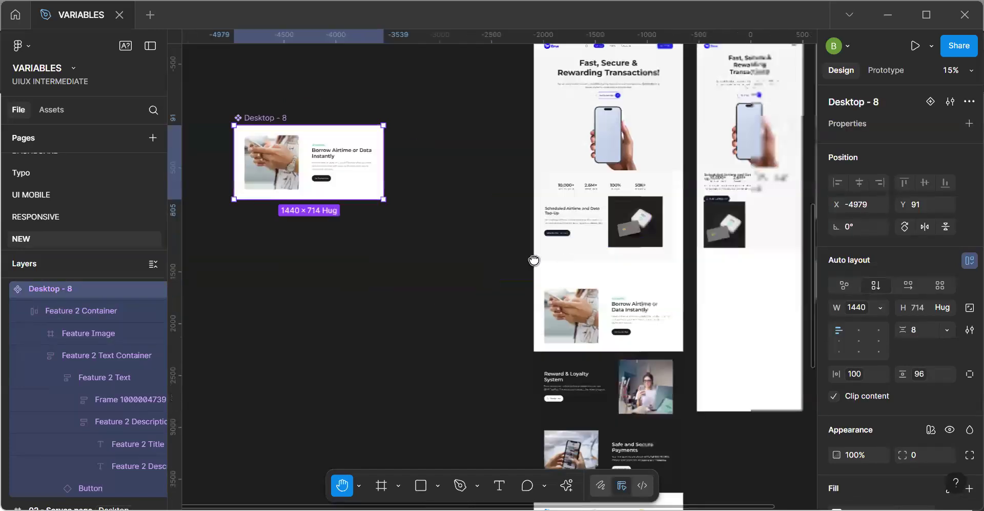
scroll(532, 259, right, 2)
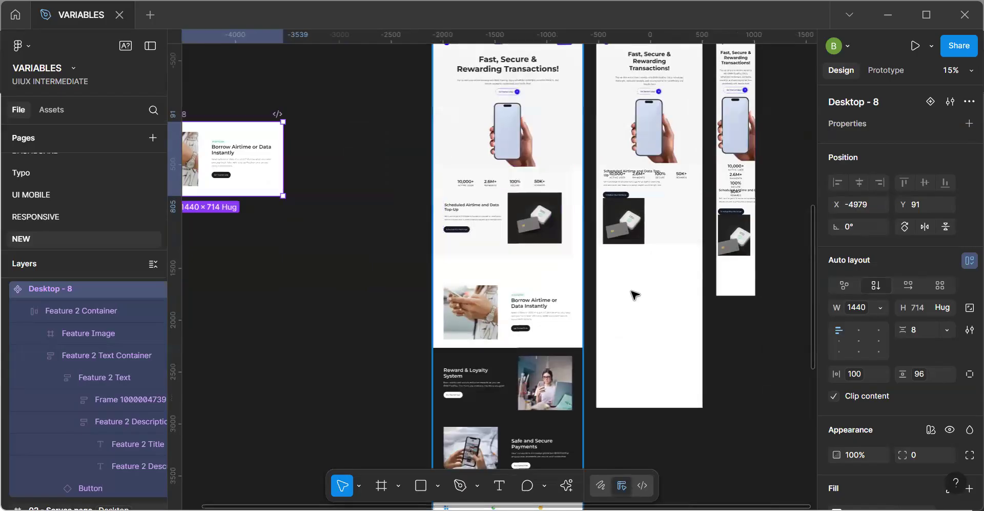
click(631, 295)
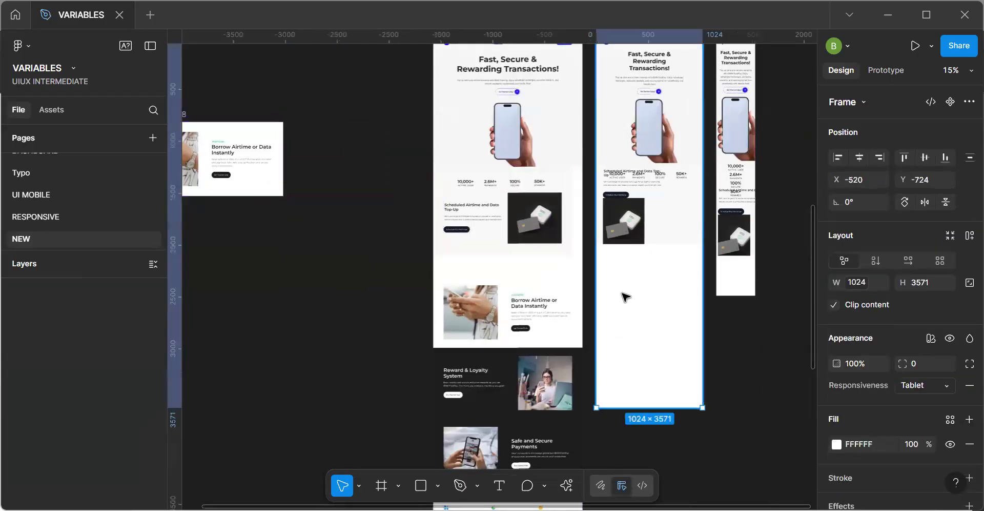
click(531, 306)
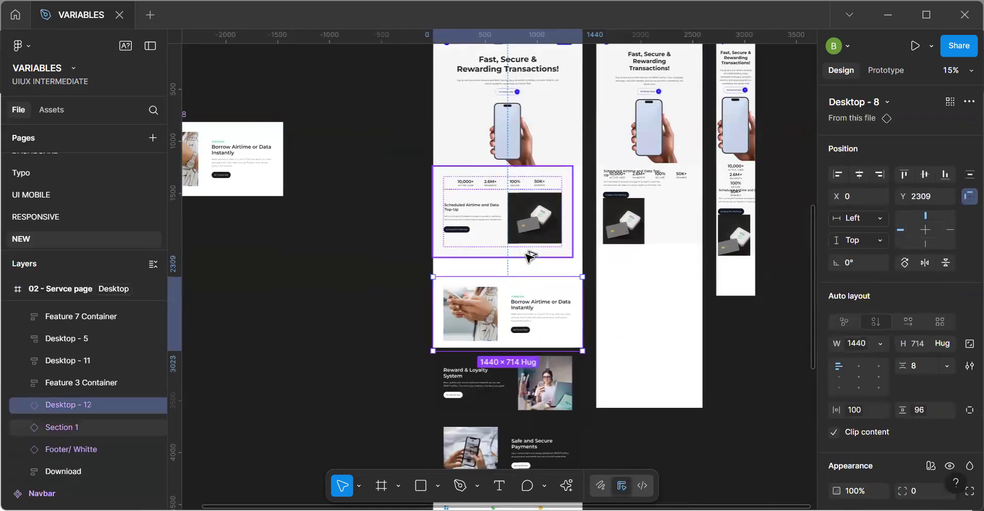
drag(530, 254, 536, 243)
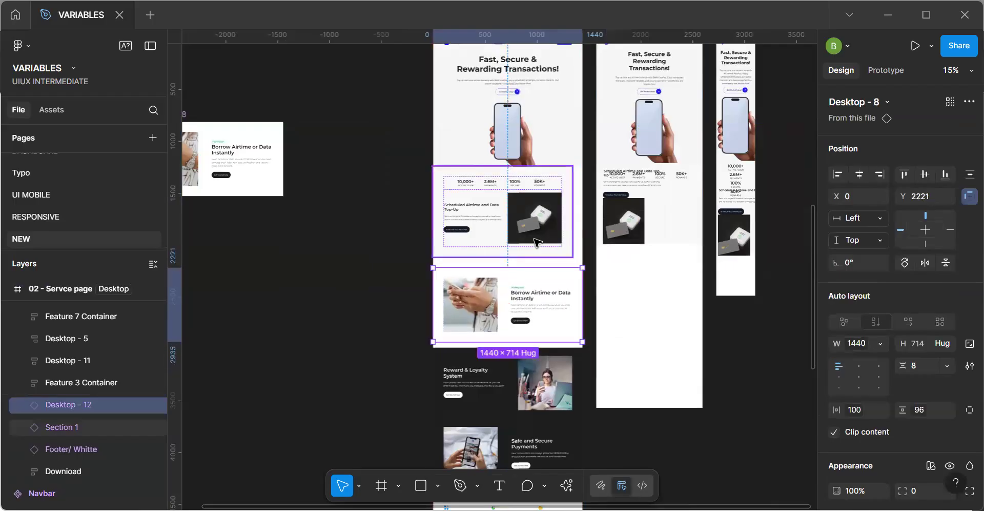
Set the width of the Section 1 instance on the desktop service page to 1440 and move it out onto the canvas.
click(536, 243)
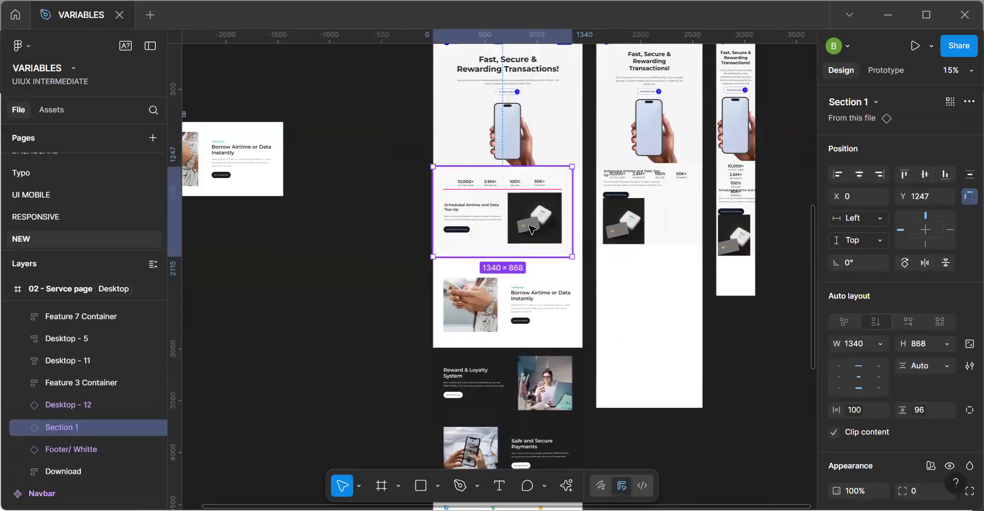
click(862, 344)
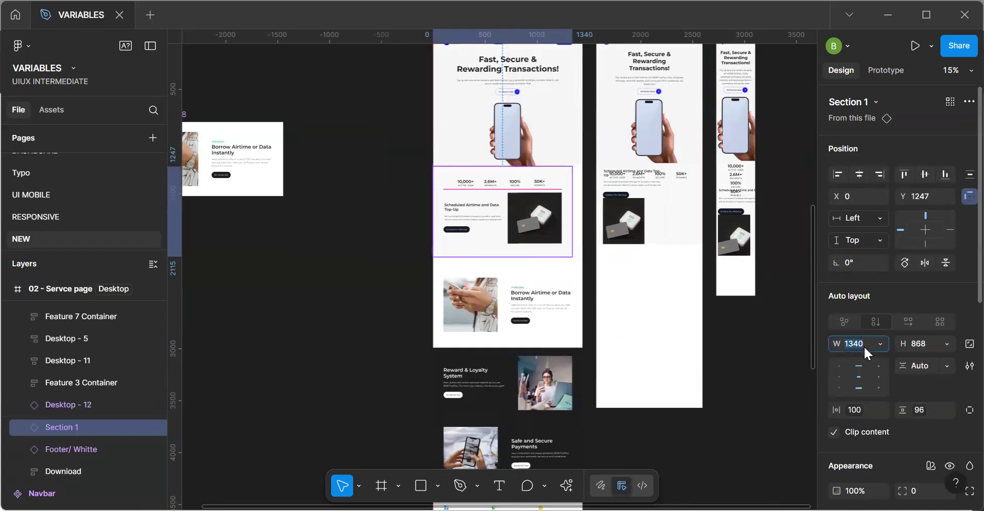
text(1440)
key(Return)
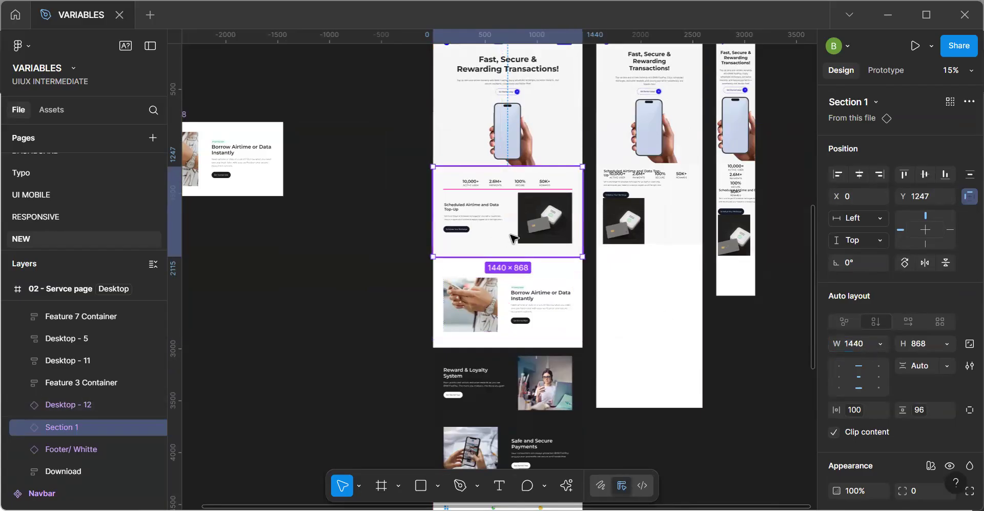
drag(510, 235, 274, 303)
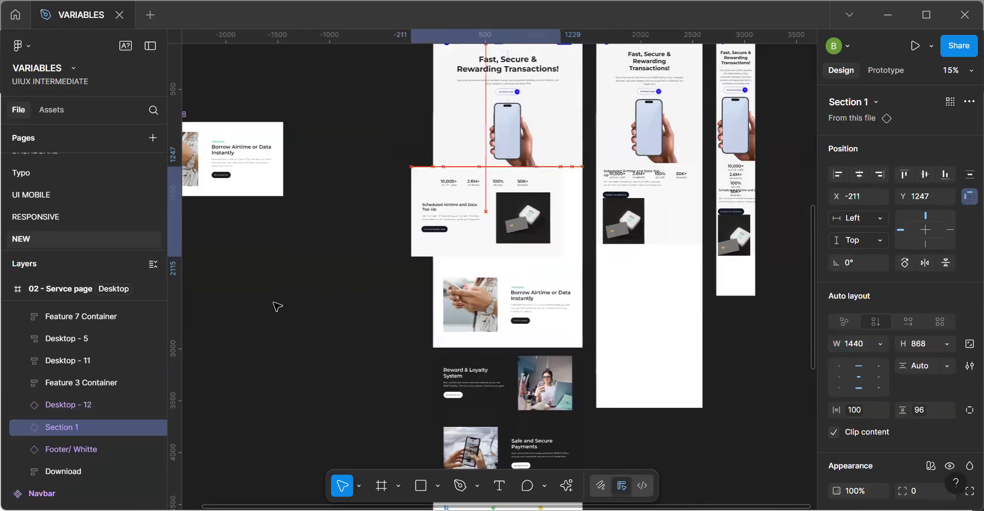
Move the Borrow Airtime instance up to Y 1247, directly beneath the desktop page's hero section, and centre it horizontally.
click(518, 314)
drag(531, 245, 517, 212)
key(alt)
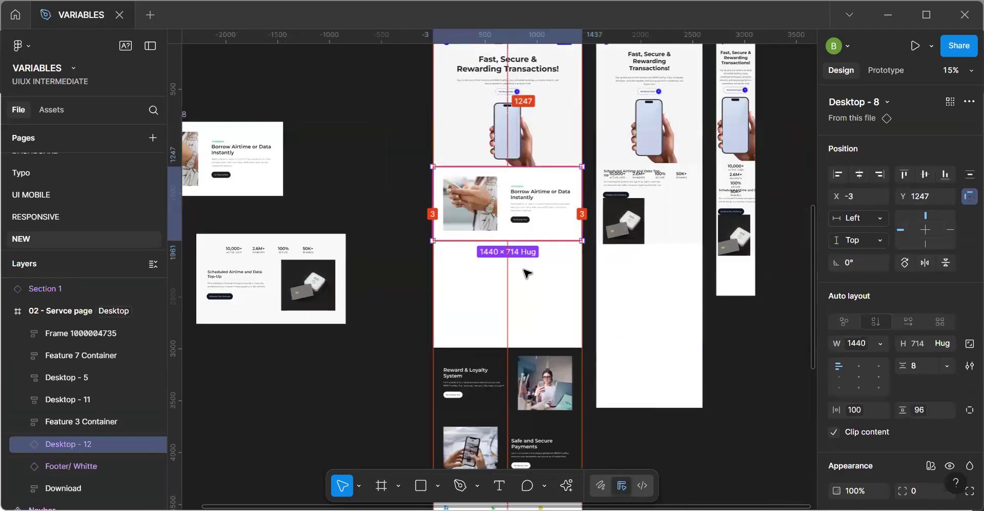
key(alt+h)
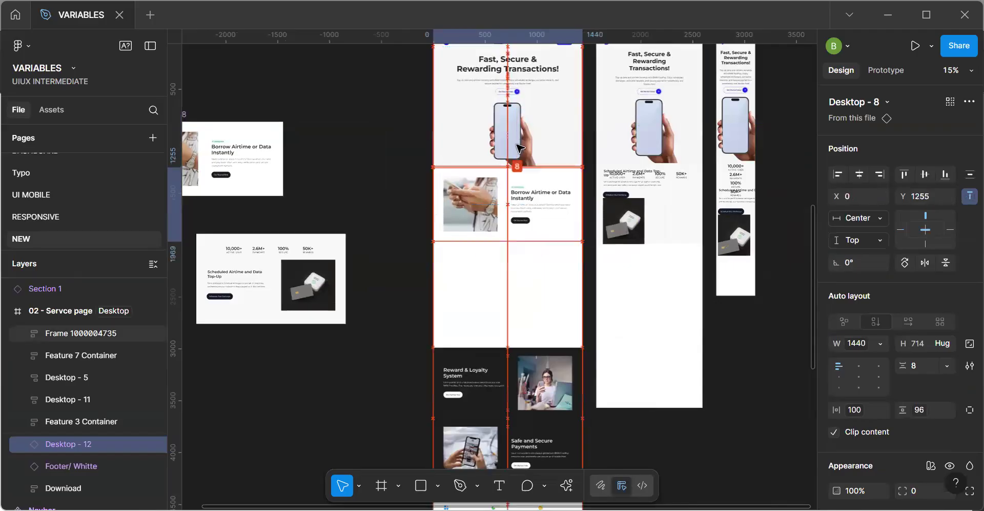
click(512, 268)
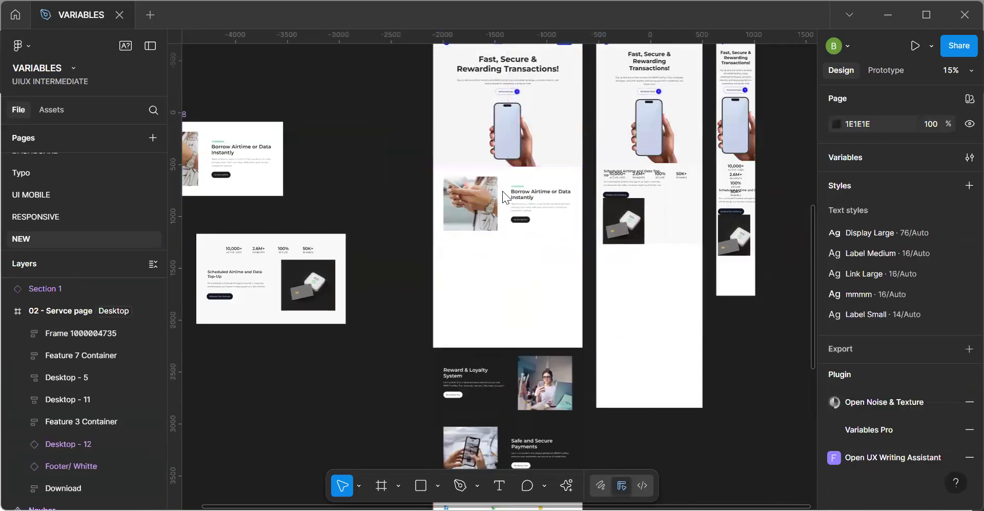
Try the Tablet responsiveness mode on the desktop service page and undo the switch.
key(minus)
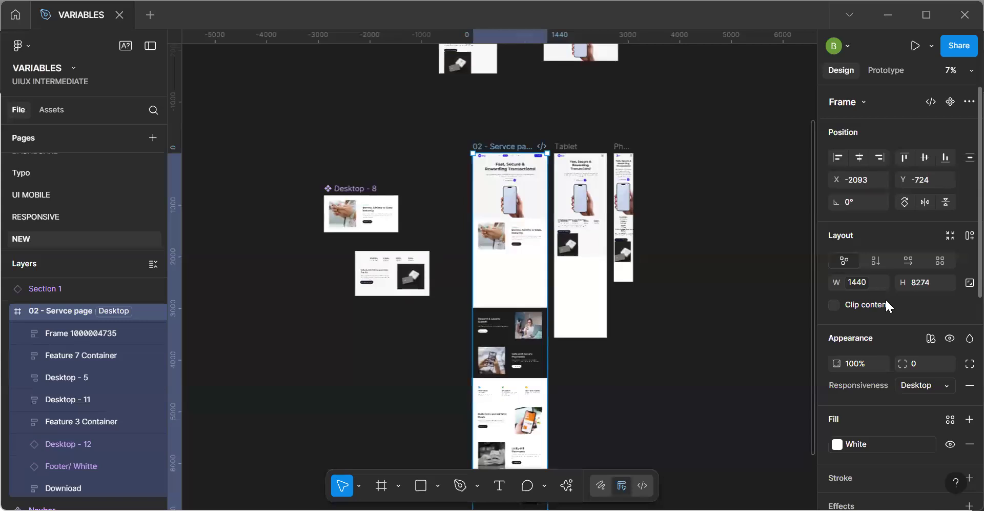
click(915, 387)
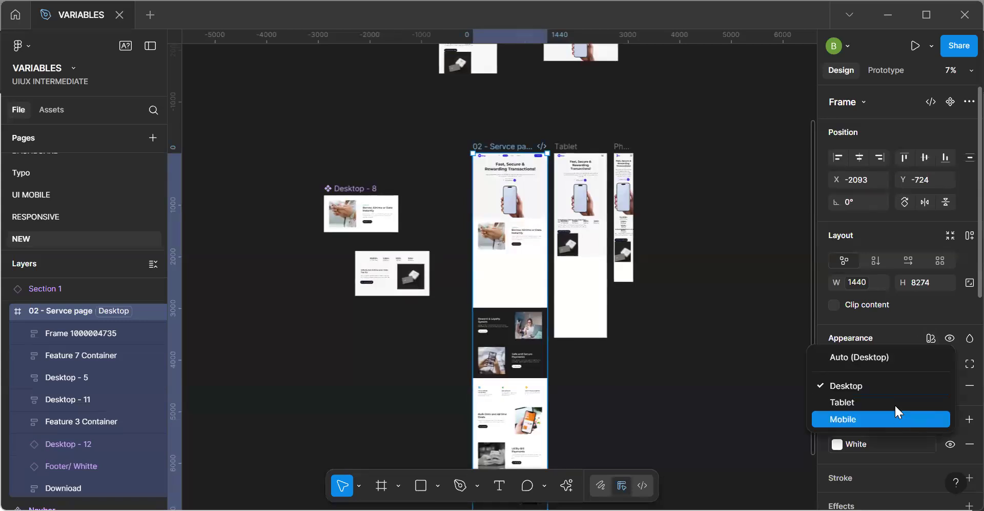
click(895, 405)
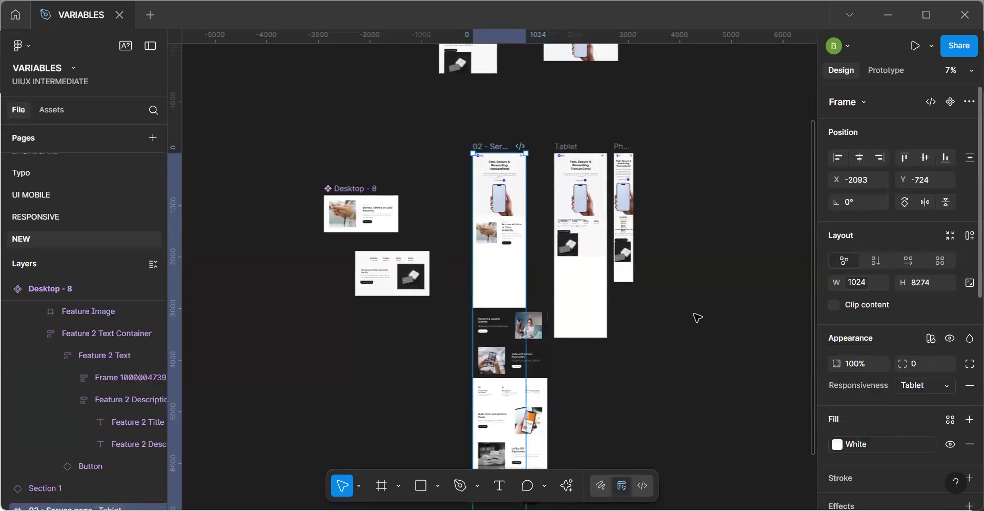
key(ctrl+z)
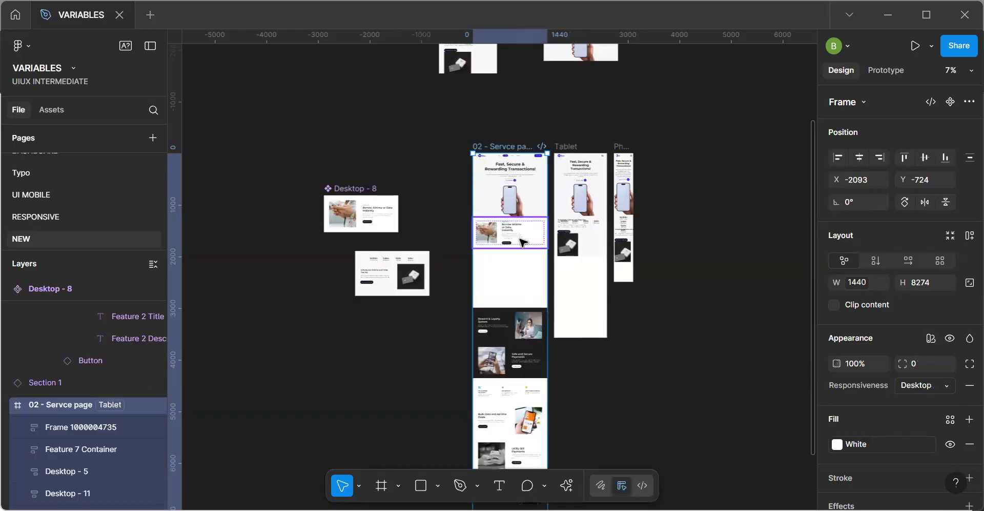
Copy the desktop page's Borrow Airtime instance into the Tablet frame and place it below Section 1.
click(522, 241)
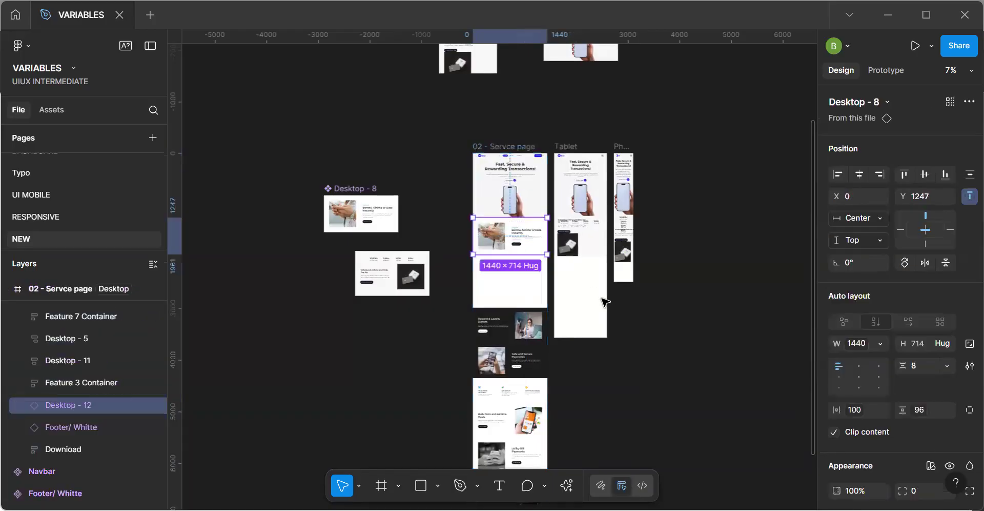
click(604, 301)
key(ctrl+v)
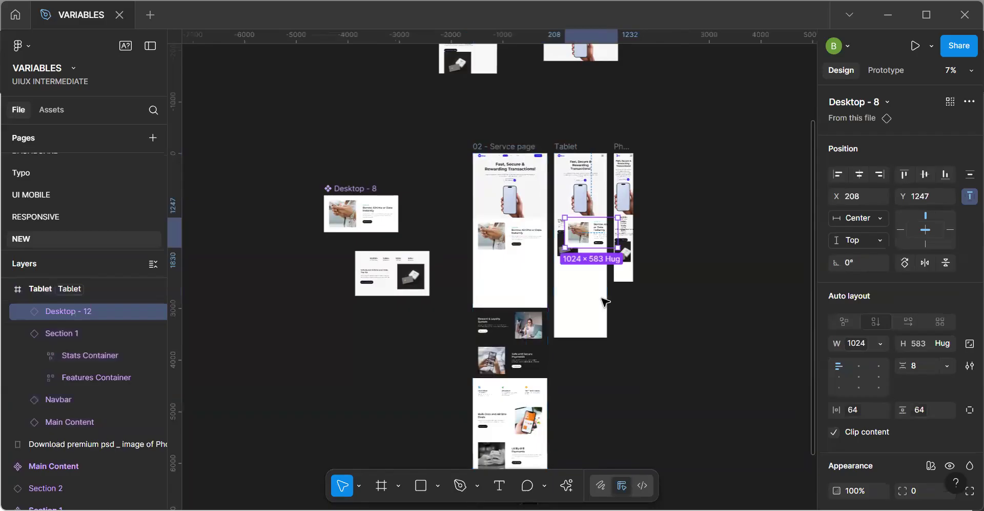
scroll(596, 238, up, 3)
drag(573, 240, 593, 253)
scroll(594, 250, up, 3)
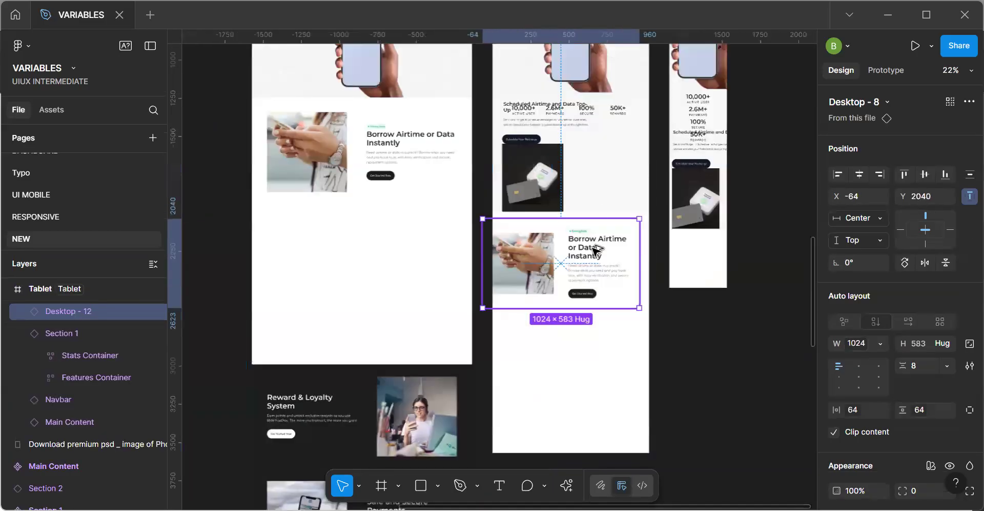
Align the Tablet frame's Borrow Airtime instance to X 0, Y 1993 so it meets the bottom edge of Section 1.
key(shift+Right)
key(shift+Right)
key(shift+Right)
key(shift+Right)
key(shift+Right)
key(shift+Right)
key(shift+Right)
key(shift+Right)
key(shift+Up)
key(shift+Up)
key(shift+Up)
key(shift+Up)
key(shift+Up)
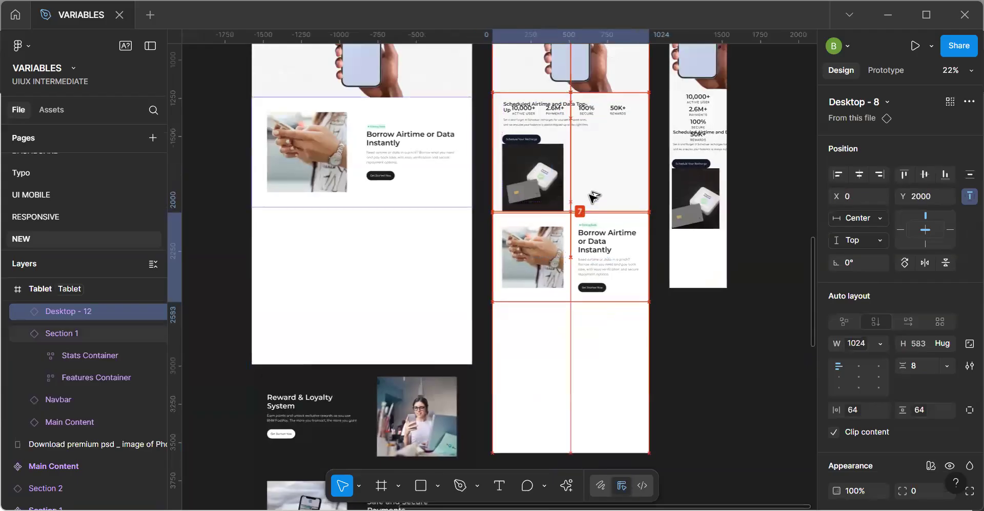
key(Down)
key(shift+Up)
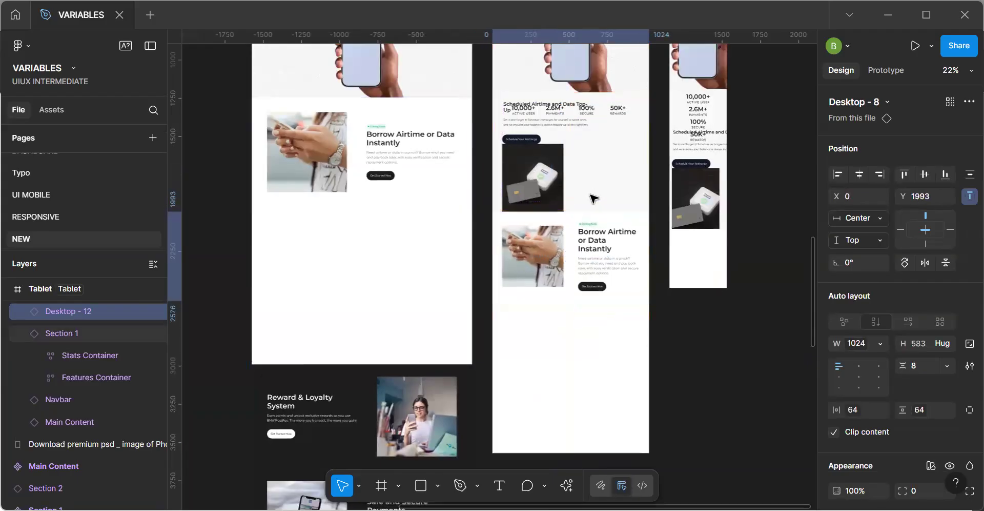
Delete the overlapping Section 1 instances from the Phone and Tablet frames.
click(716, 207)
click(715, 206)
key(Delete)
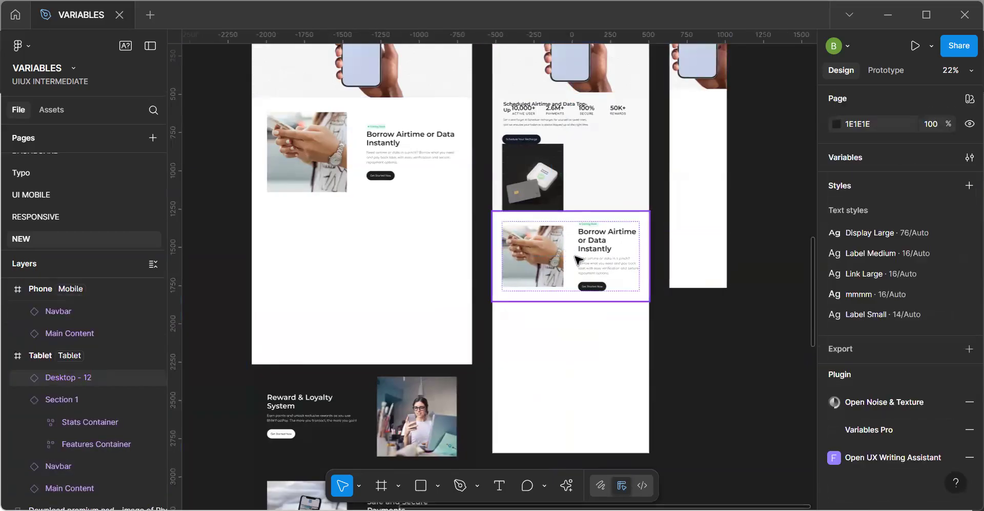
click(575, 257)
click(548, 154)
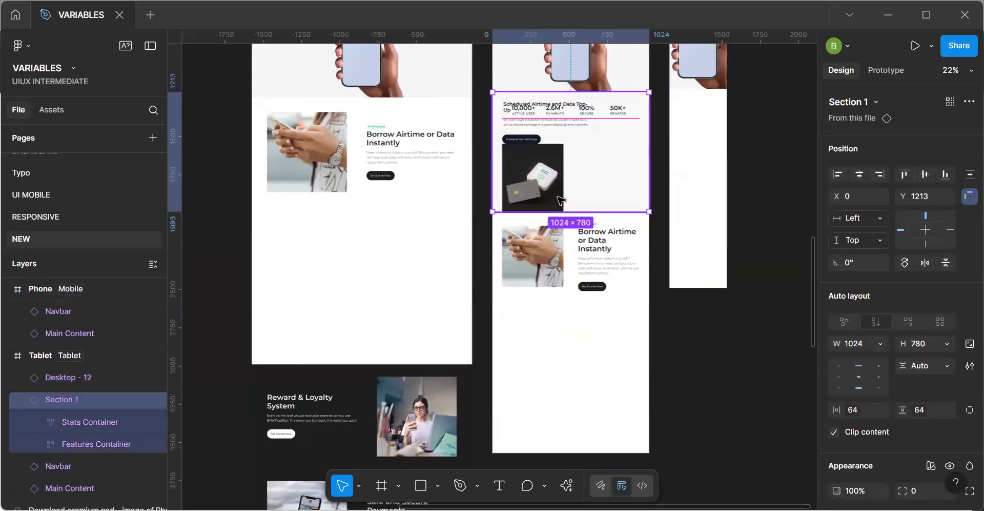
key(Delete)
Wrap the Tablet frame's Main Content and Borrow Airtime instances in a vertical auto layout with a gap of 0.
click(574, 257)
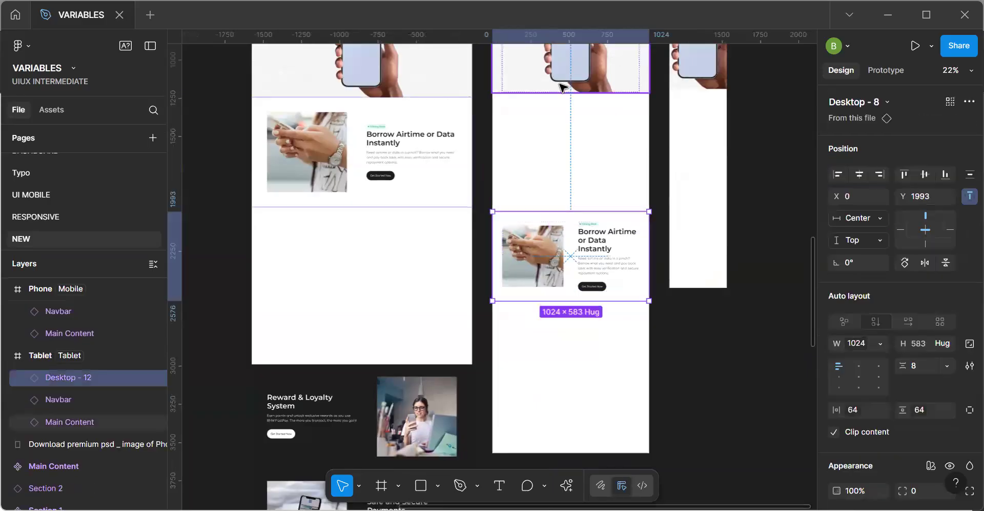
shift+click(561, 85)
key(shift+a)
click(934, 350)
text(0)
key(Return)
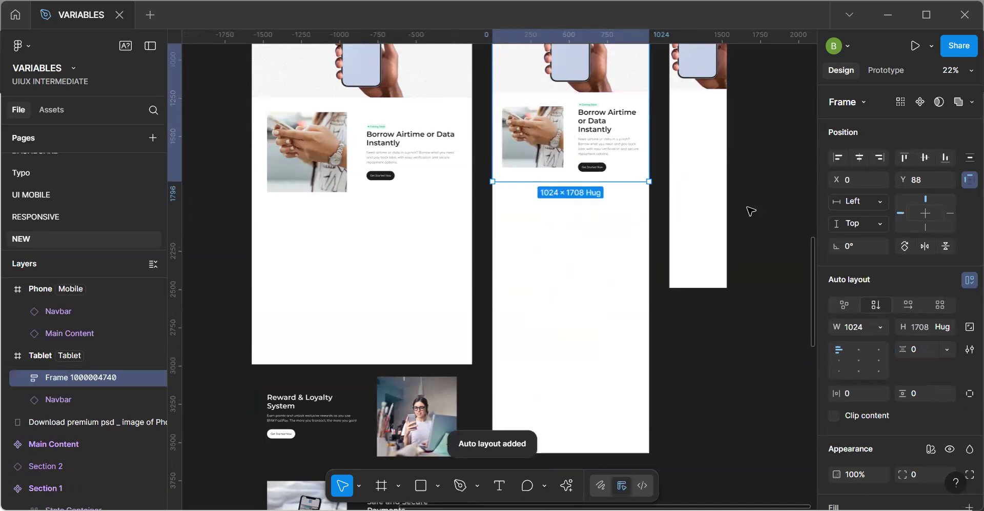
click(706, 209)
key(ctrl+v)
key(ctrl+z)
click(728, 199)
scroll(730, 202, down, 5)
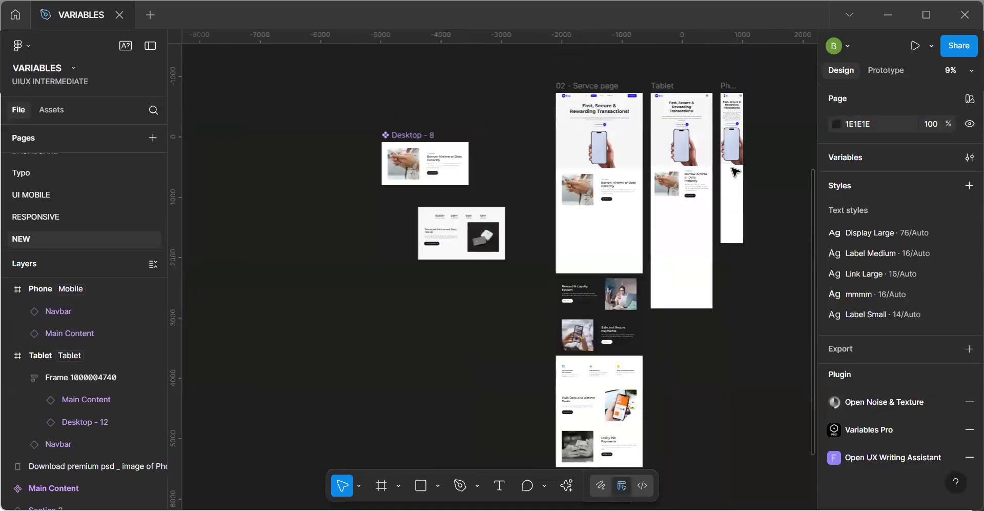
click(729, 105)
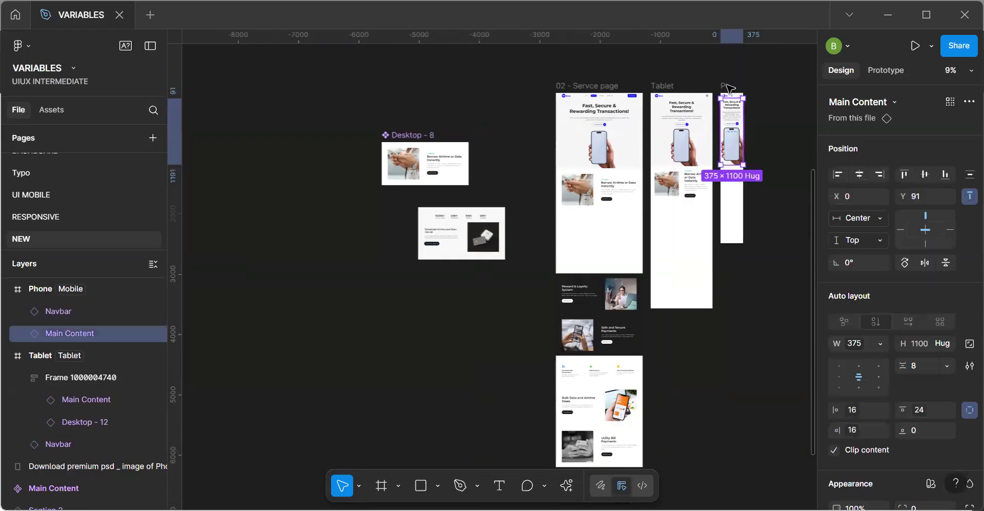
click(729, 88)
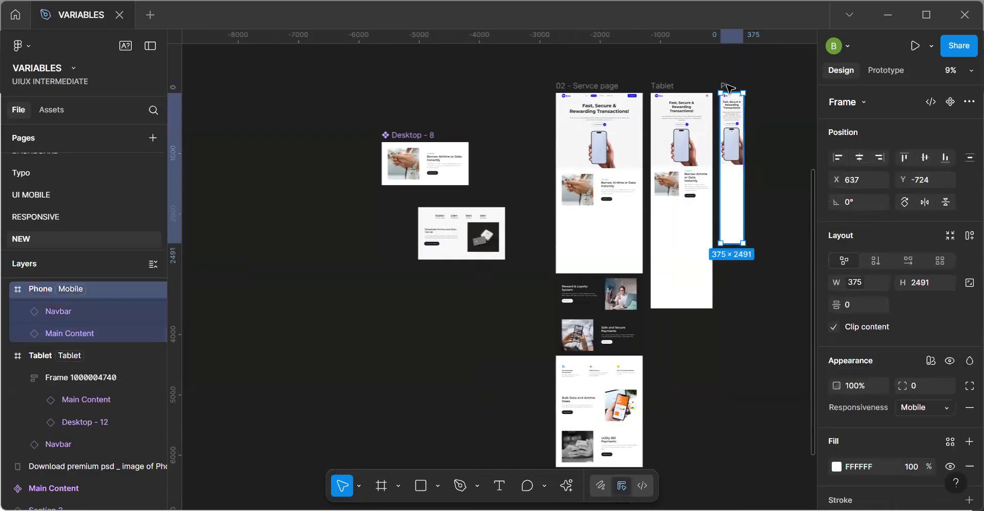
key(ctrl+v)
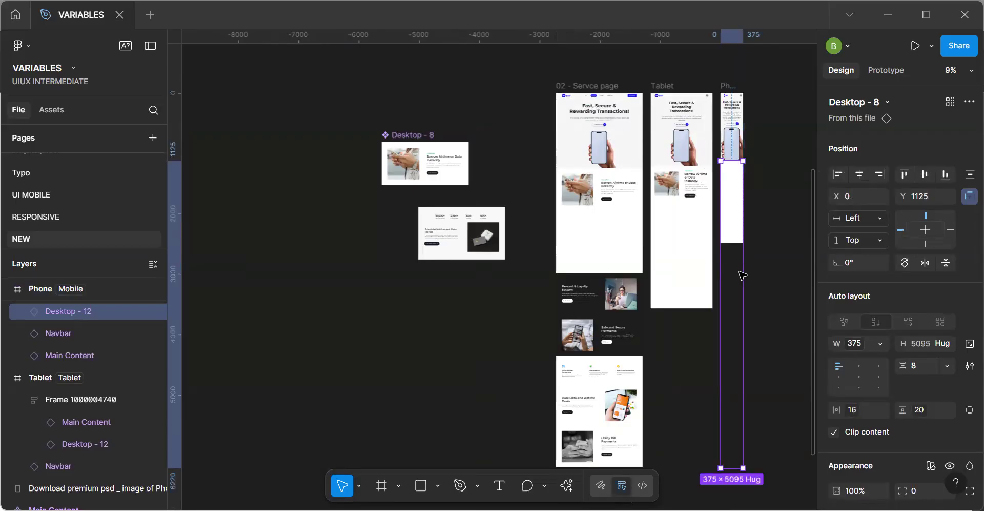
key(Delete)
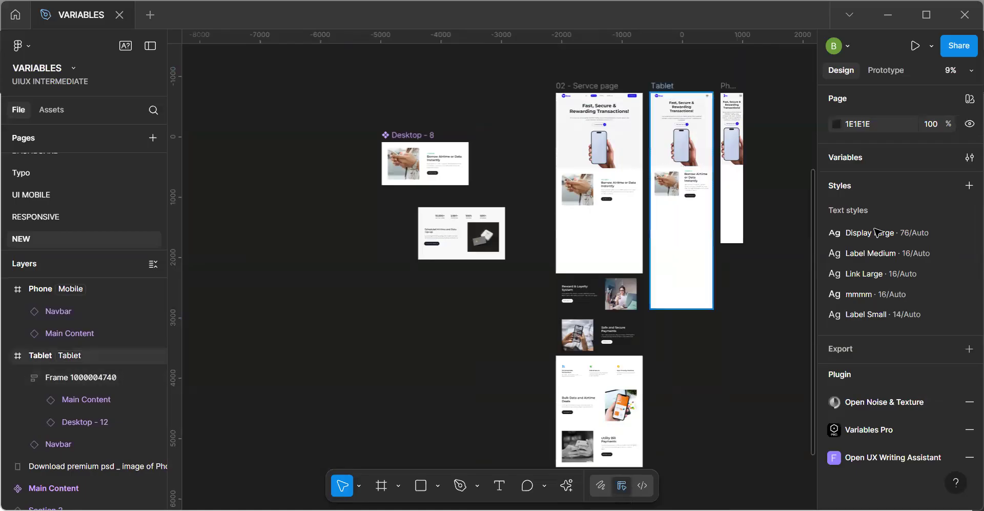
Try the Mobile responsiveness mode on the Tablet frame and undo the switch.
click(912, 409)
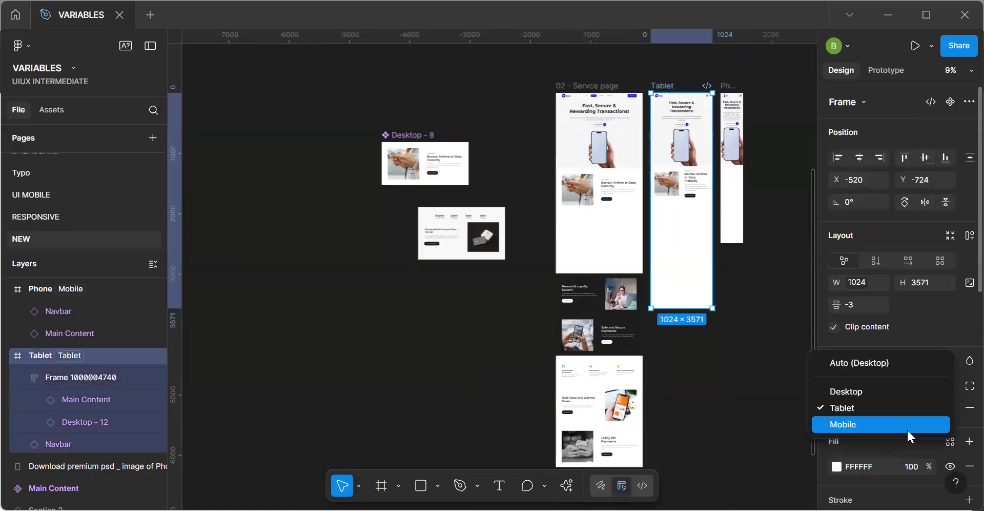
click(907, 431)
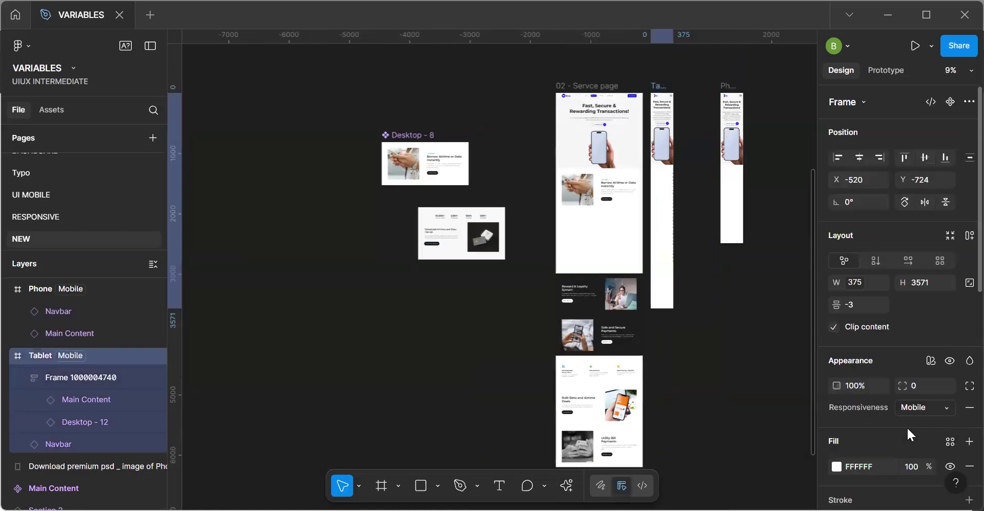
key(ctrl+z)
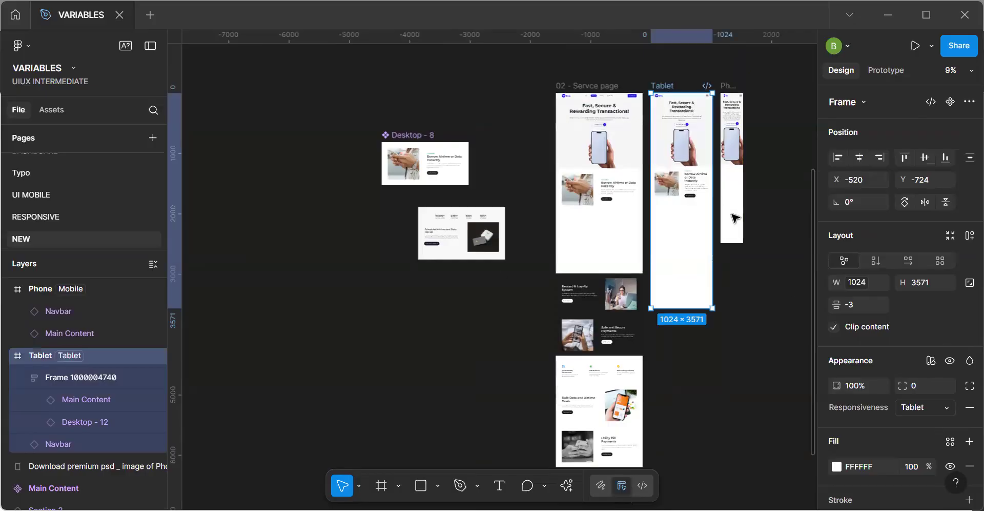
Paste the Borrow Airtime instance into the Phone frame at Y 1315, below the hero, and centre it horizontally.
key(h)
drag(682, 188, 628, 272)
scroll(692, 274, up, 5)
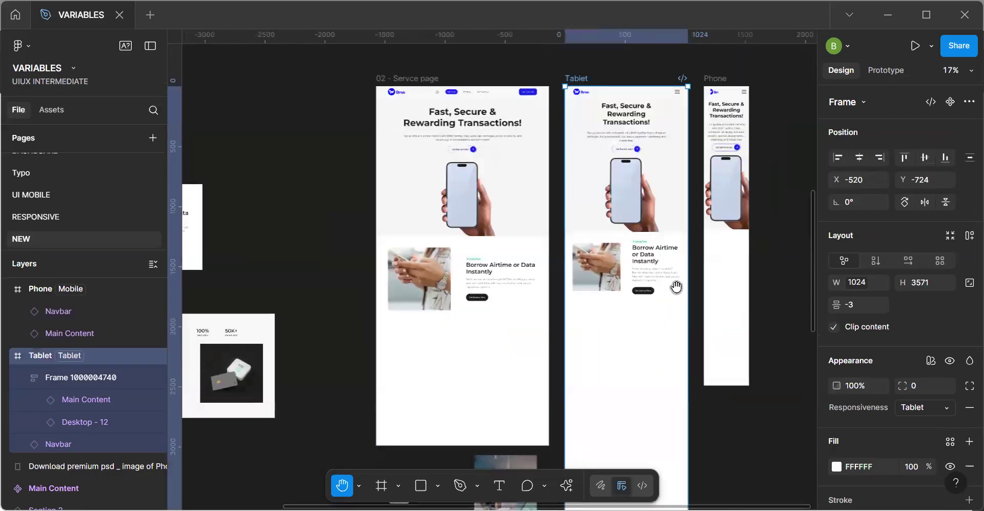
scroll(675, 288, right, 1)
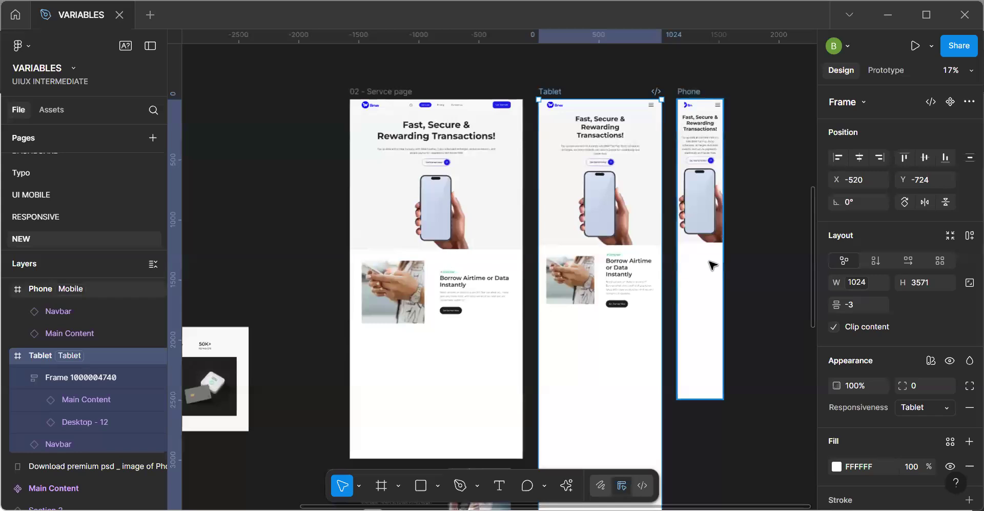
key(ctrl+v)
drag(585, 277, 697, 303)
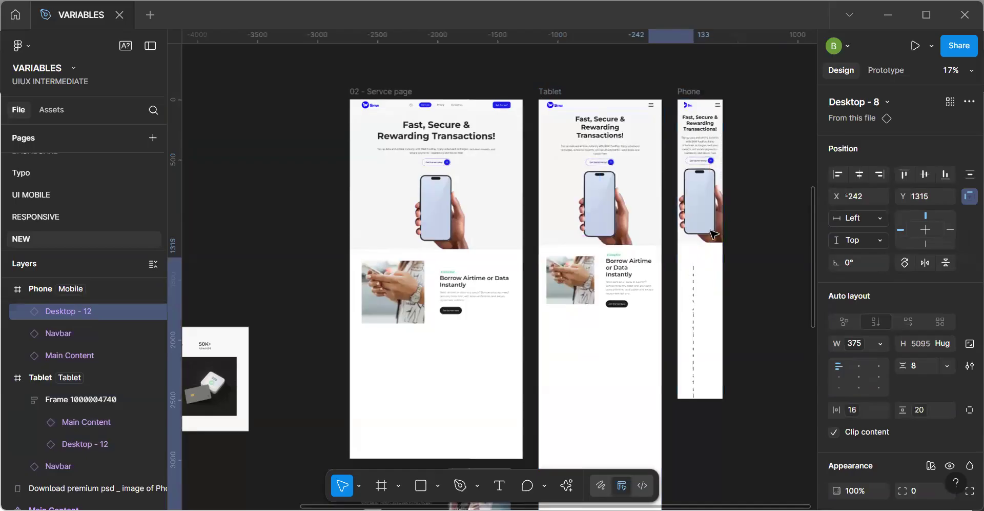
key(alt+h)
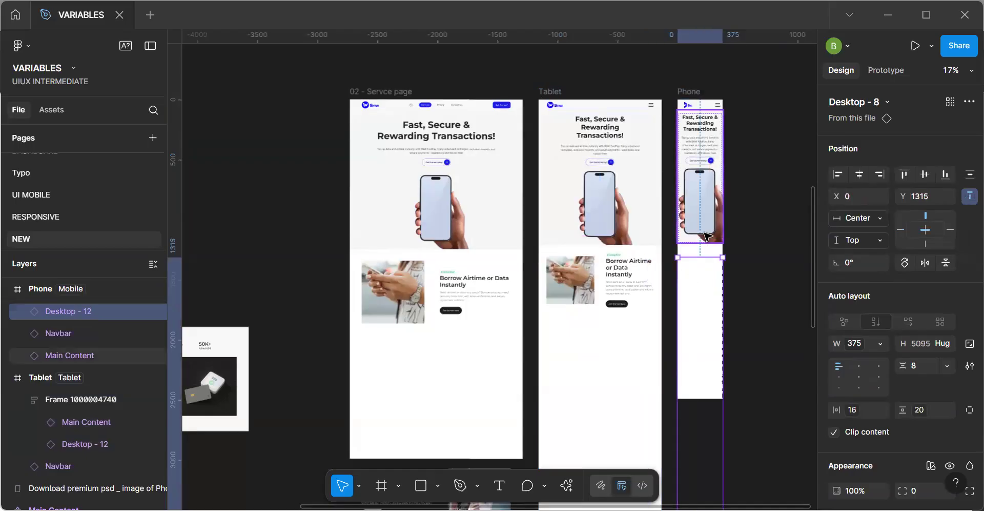
Wrap the Phone frame's Main Content and Borrow Airtime instances in a vertical auto layout with a gap of 0.
shift+click(707, 236)
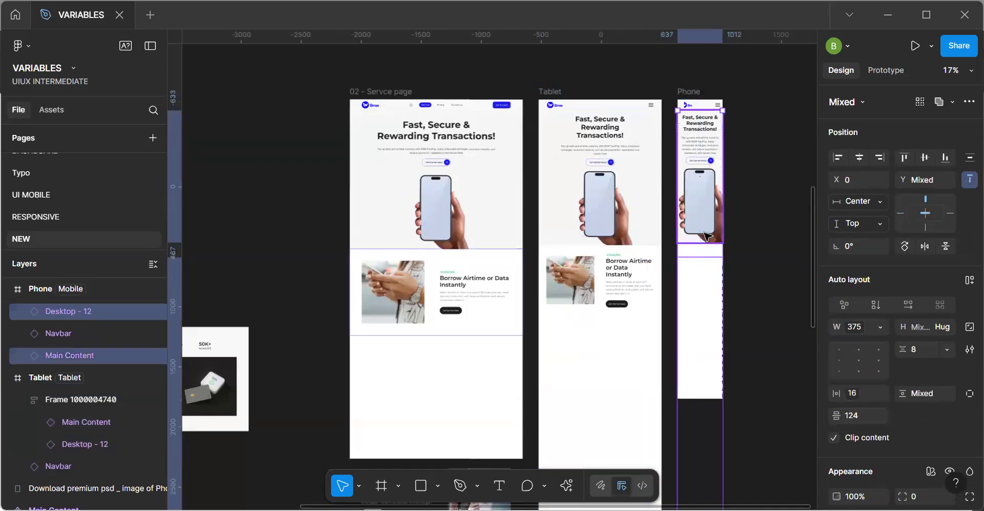
key(shift+a)
click(702, 251)
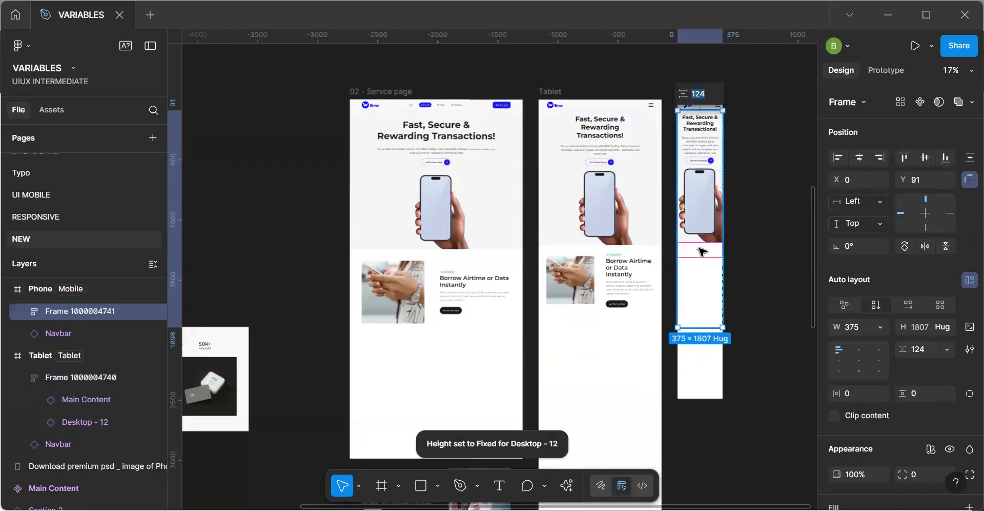
text(0)
key(Return)
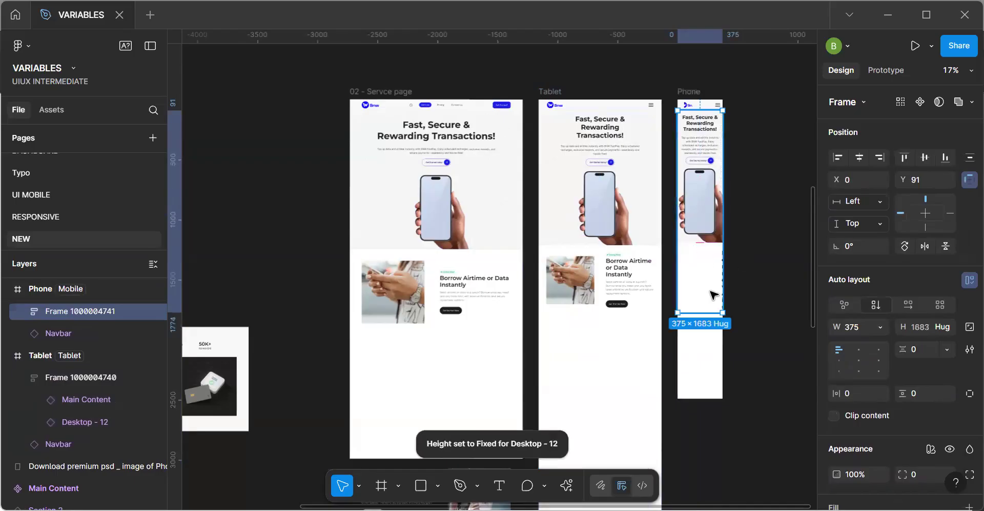
Ungroup the Phone frame's auto layout wrapper so Main Content and the Borrow Airtime instance sit directly in the Phone frame.
double_click(712, 293)
key(Escape)
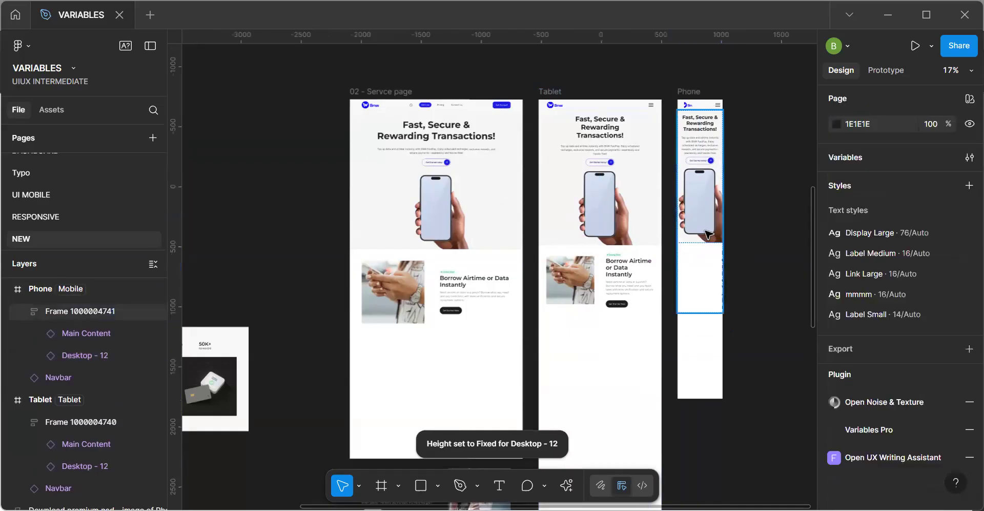
click(707, 293)
key(ctrl+shift+g)
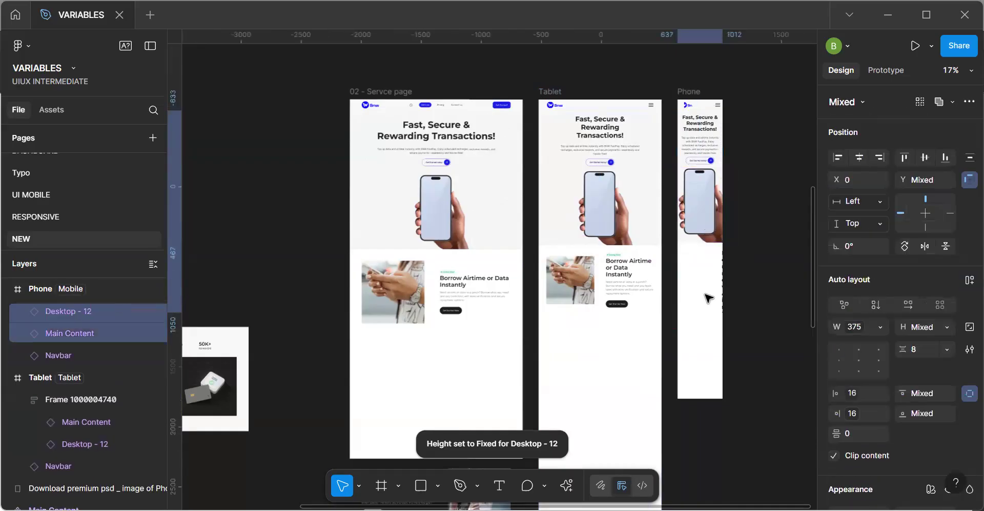
click(707, 296)
click(747, 299)
Move the Desktop - 8 component beside the Phone frame, at X 1260, Y 852.
key(space)
drag(386, 301, 564, 299)
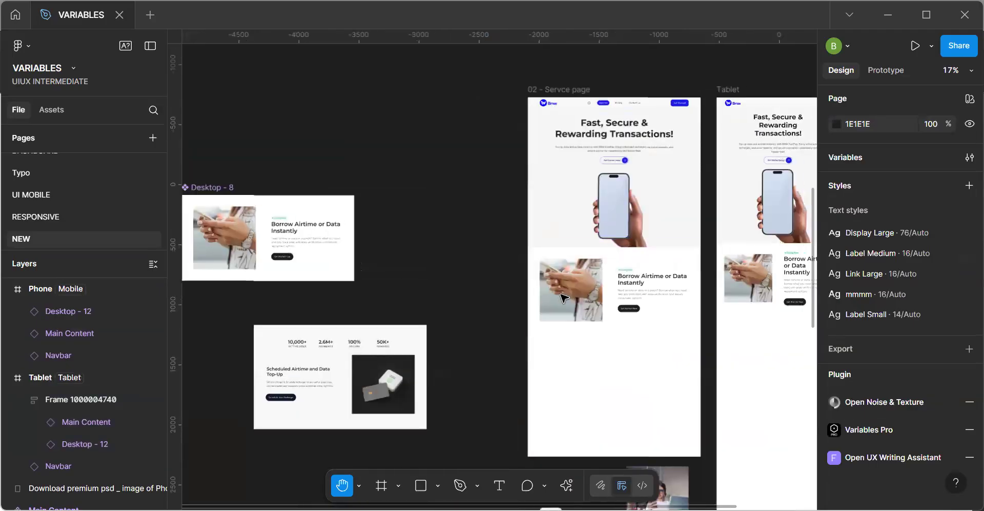
drag(718, 314, 709, 358)
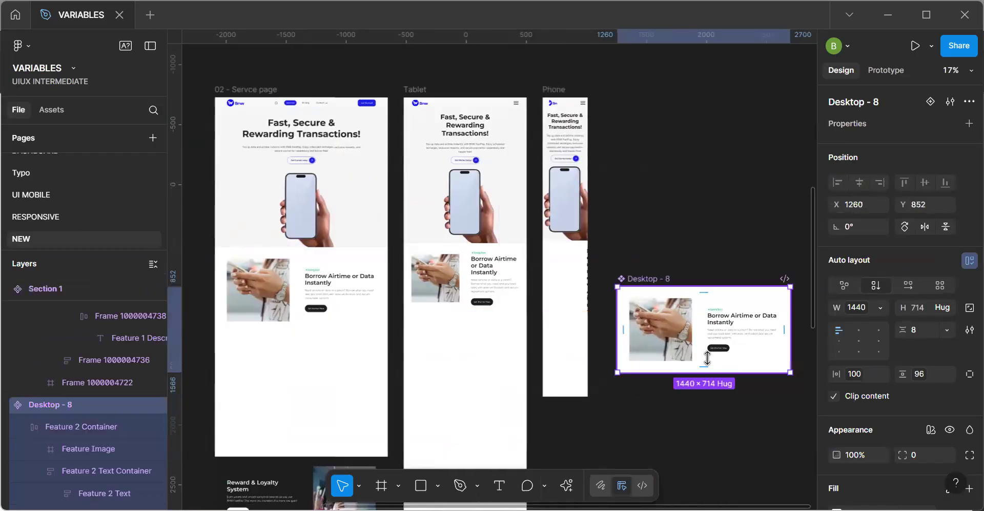
Give the Feature 2 Container in the Desktop - 8 component a fixed width of 1240 and enable wrapping for its auto layout.
double_click(708, 356)
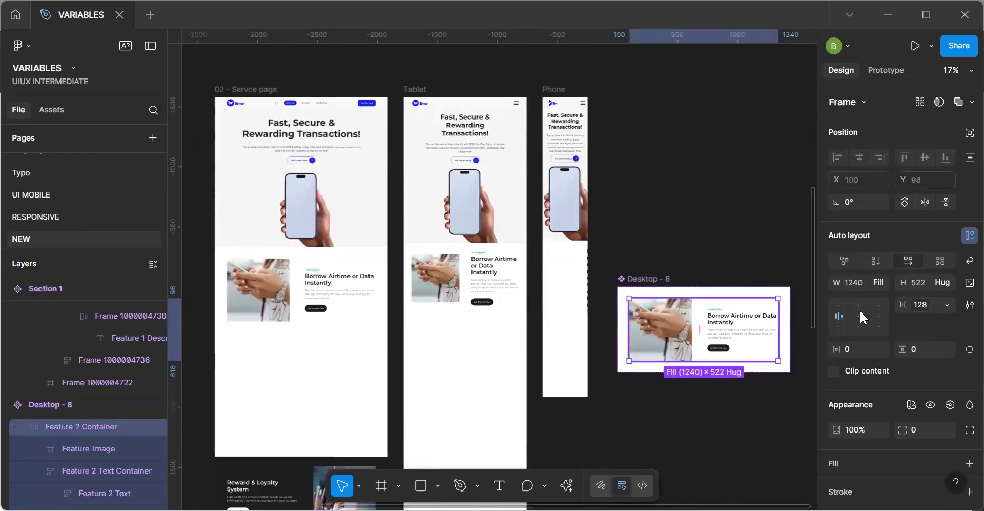
click(881, 283)
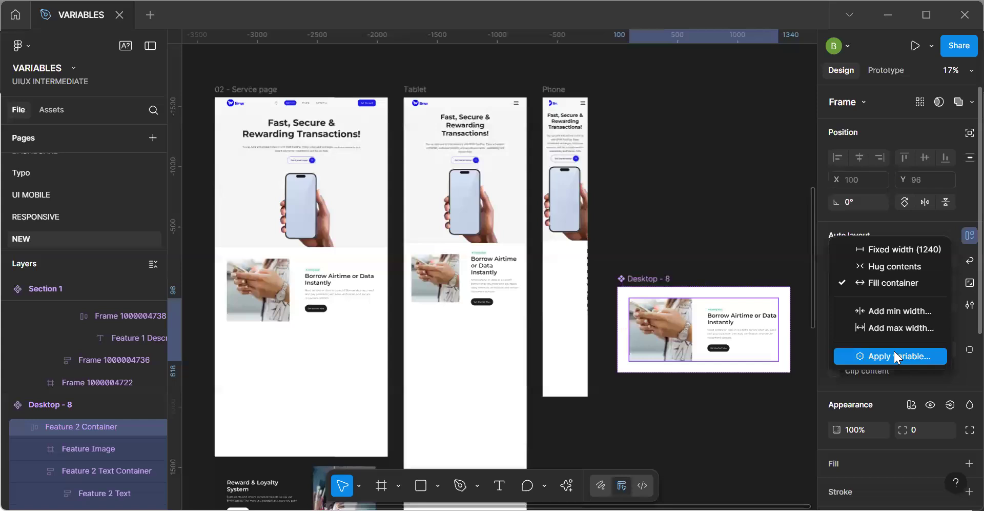
click(883, 354)
click(891, 283)
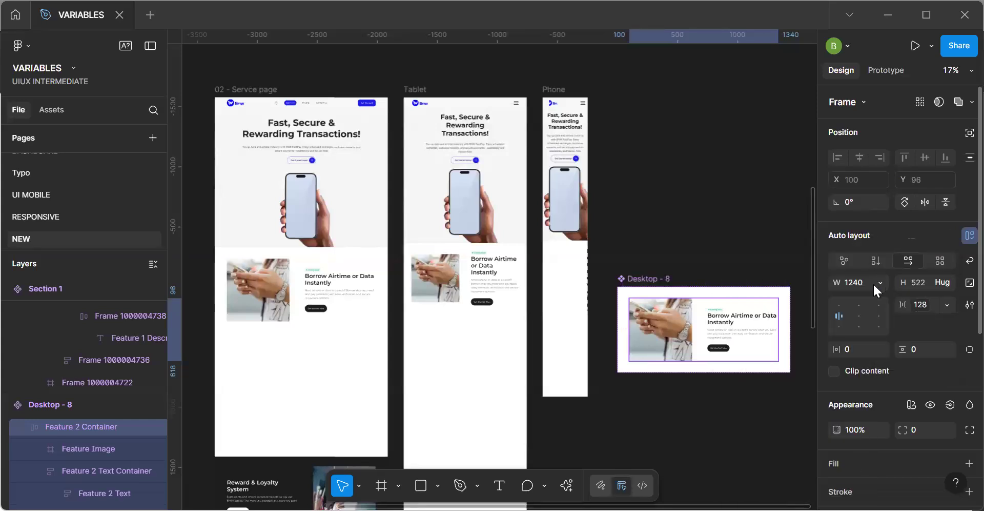
click(873, 282)
click(867, 249)
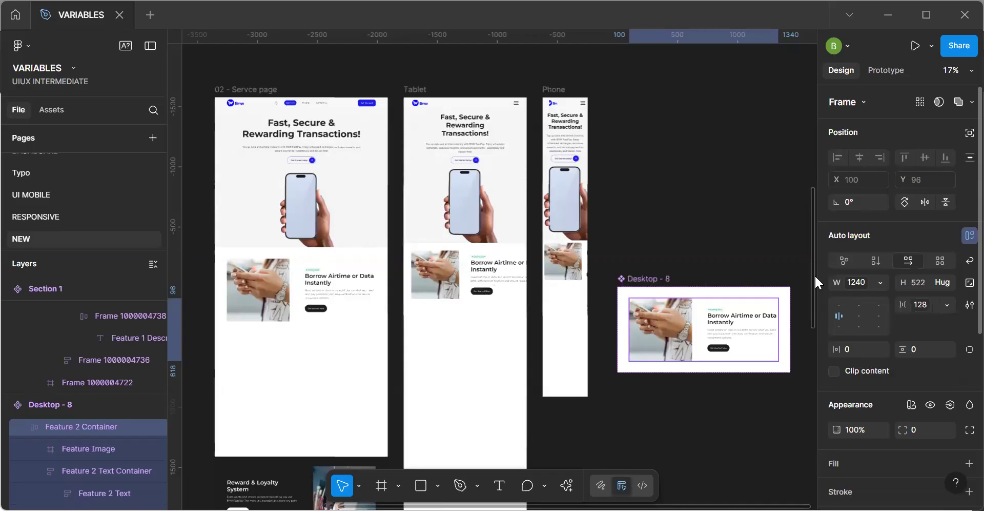
click(970, 261)
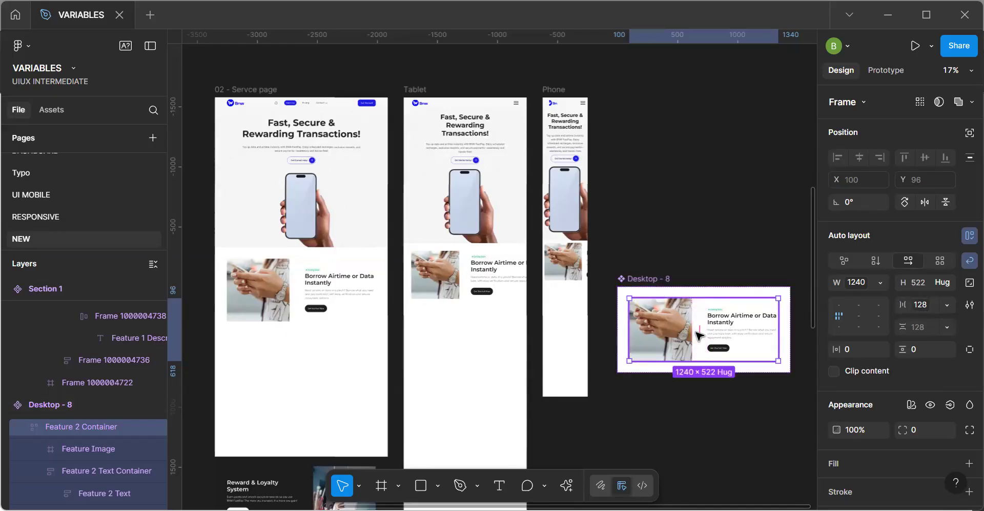
Try a vertical auto layout flow on the Feature 2 Container and undo it.
click(640, 284)
click(732, 328)
click(732, 328)
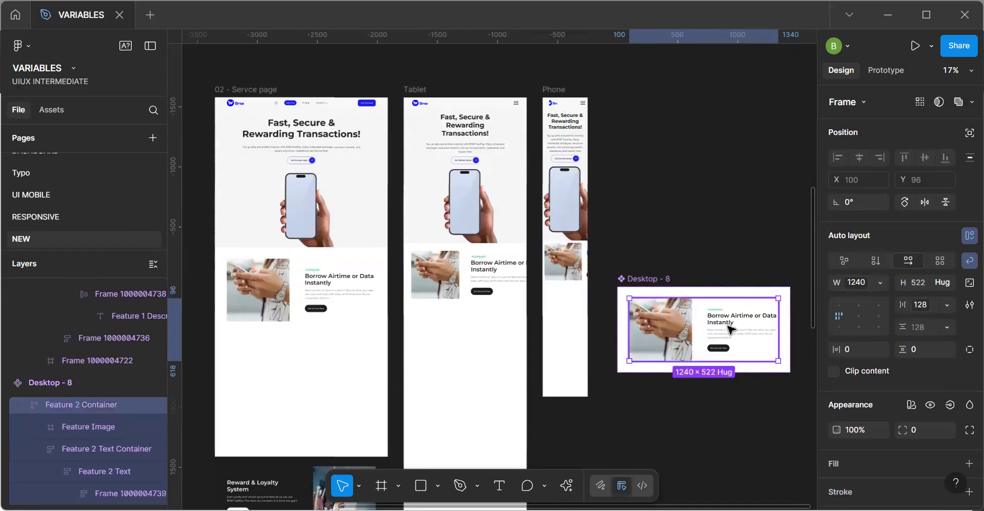
click(731, 328)
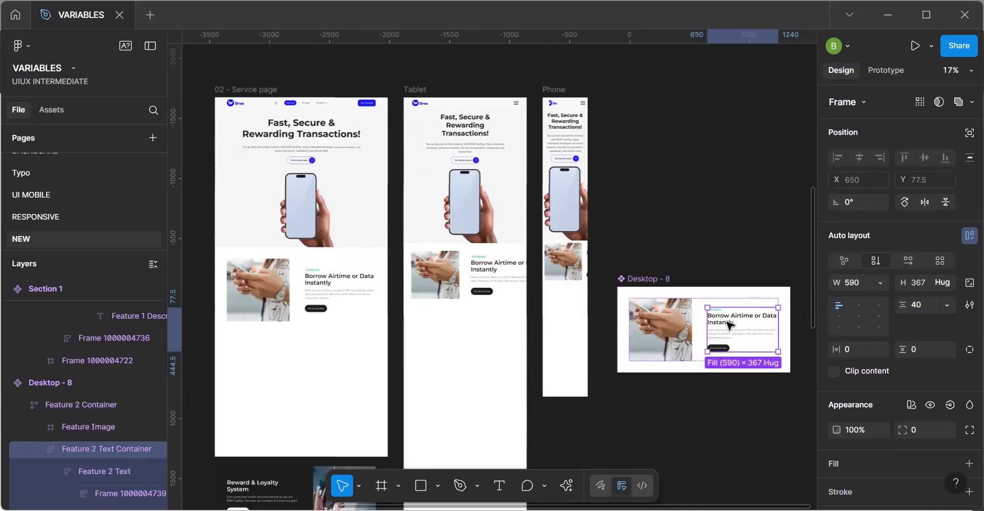
scroll(720, 319, up, 3)
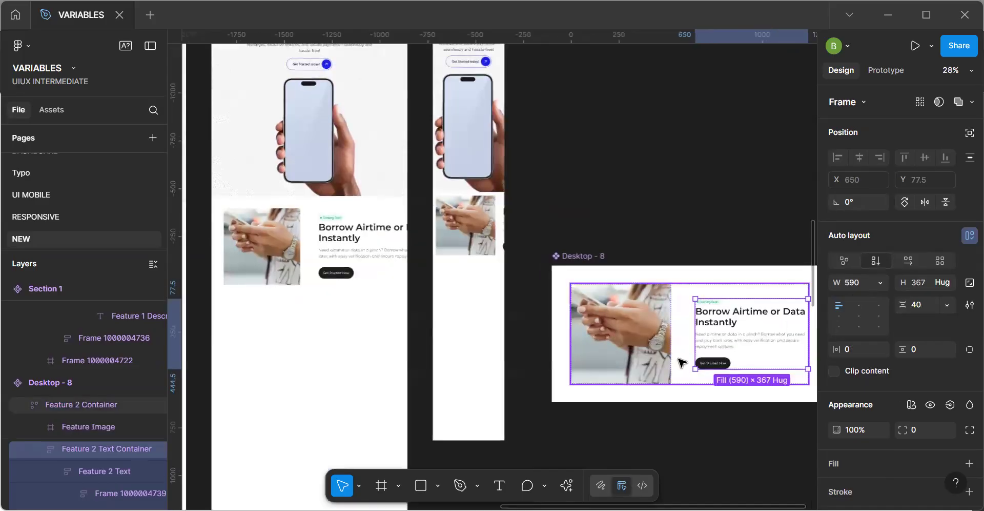
click(680, 354)
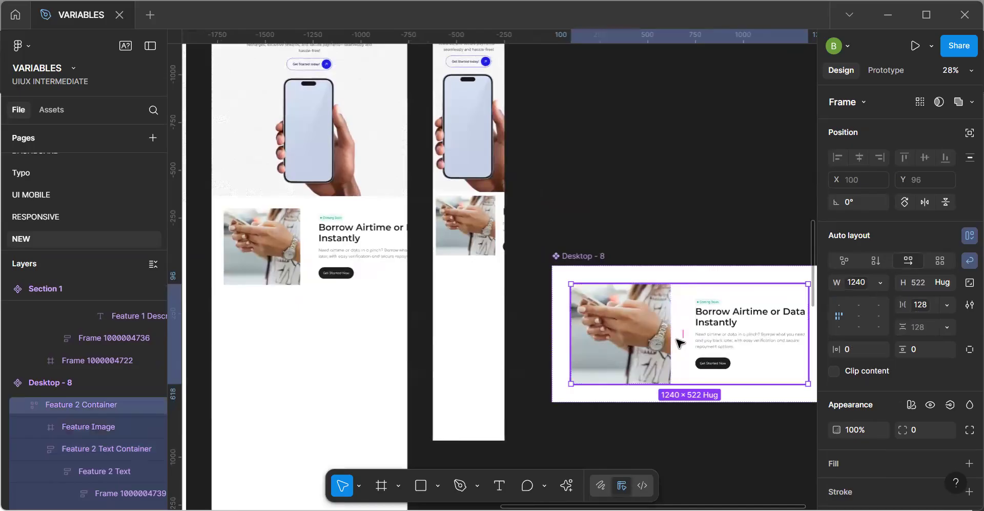
double_click(669, 334)
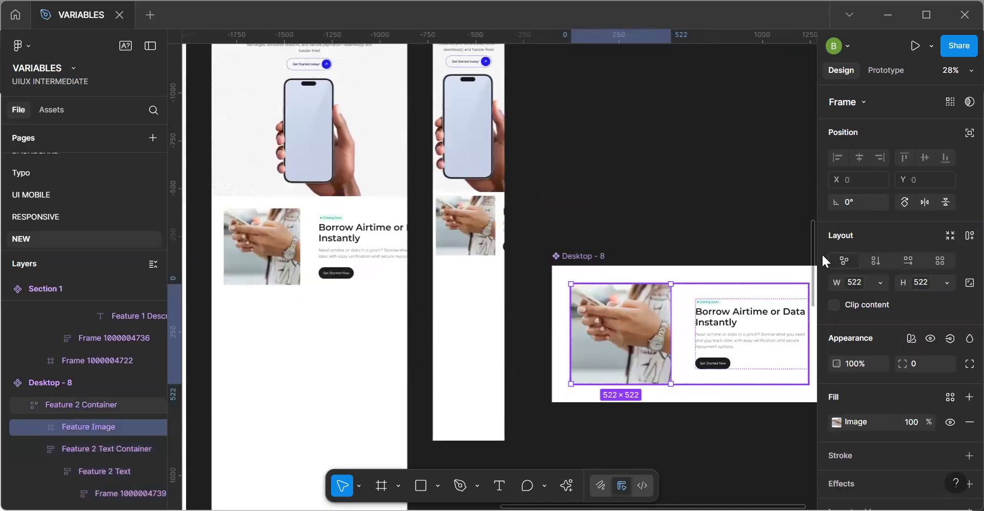
key(ctrl+z)
click(876, 257)
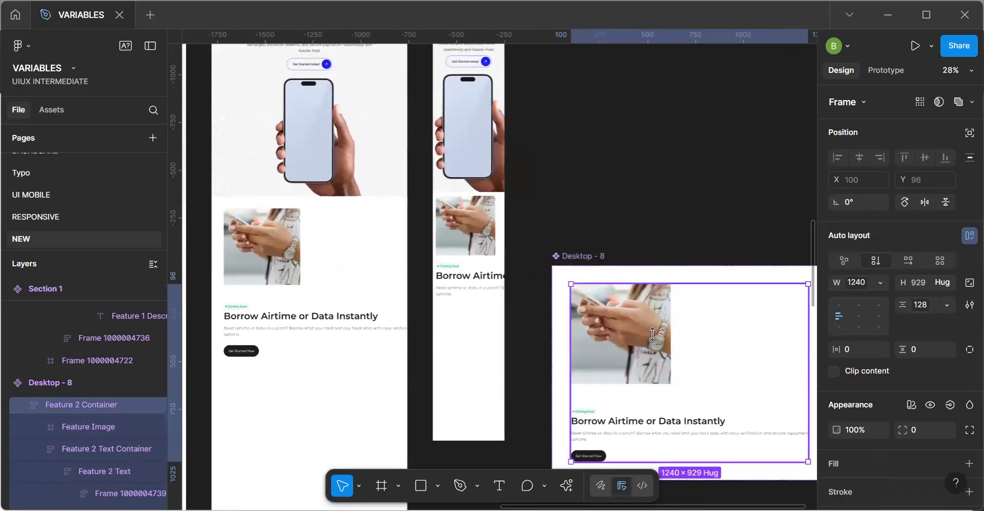
key(ctrl+z)
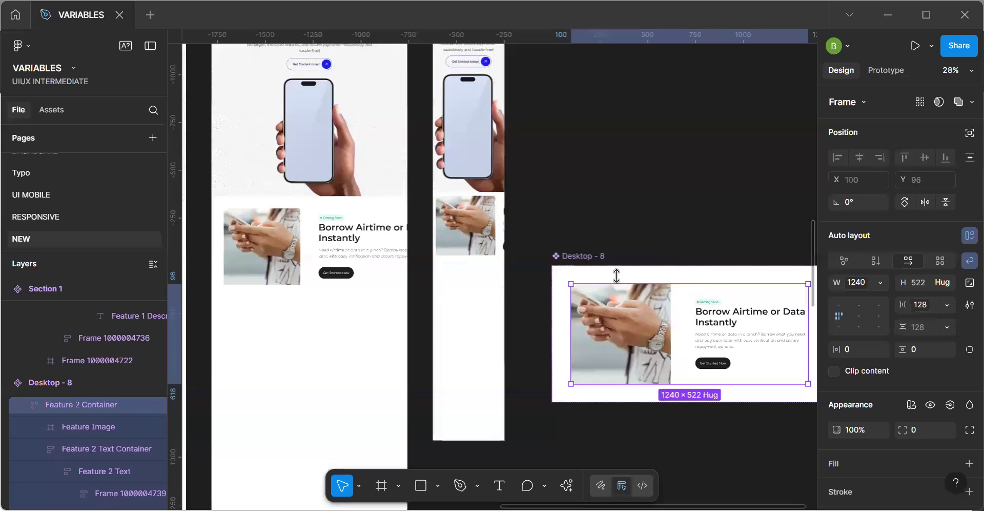
Set the Feature 2 Container's height to Fill container and align its contents to the centre.
click(697, 268)
click(679, 318)
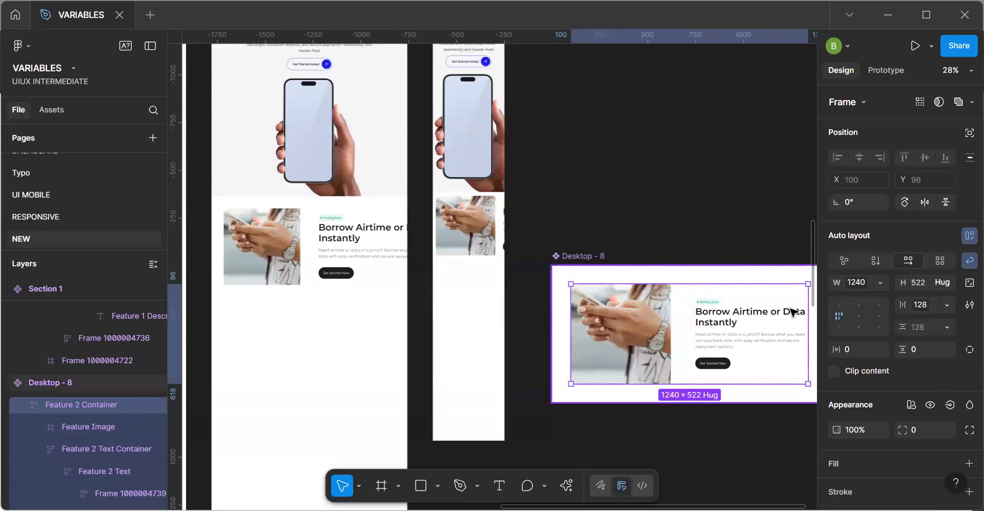
click(946, 283)
click(941, 300)
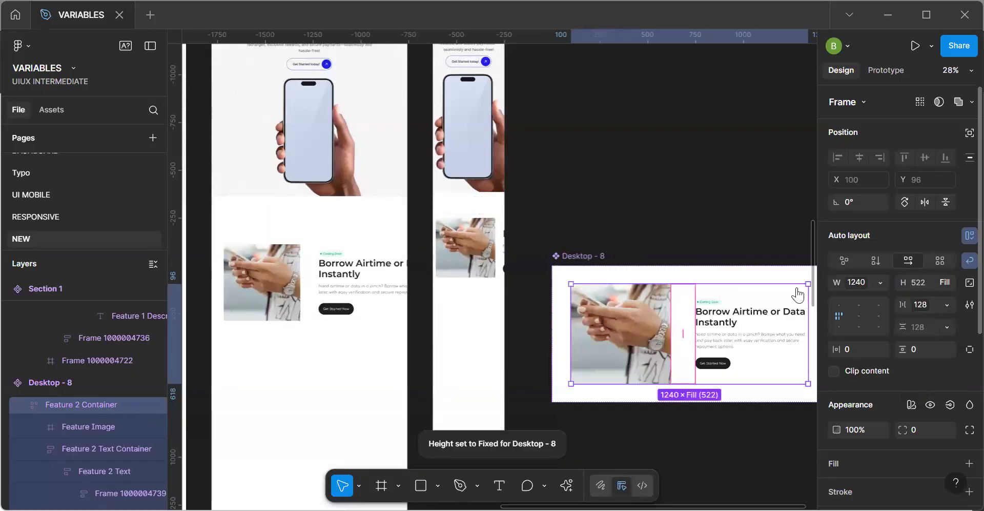
click(856, 315)
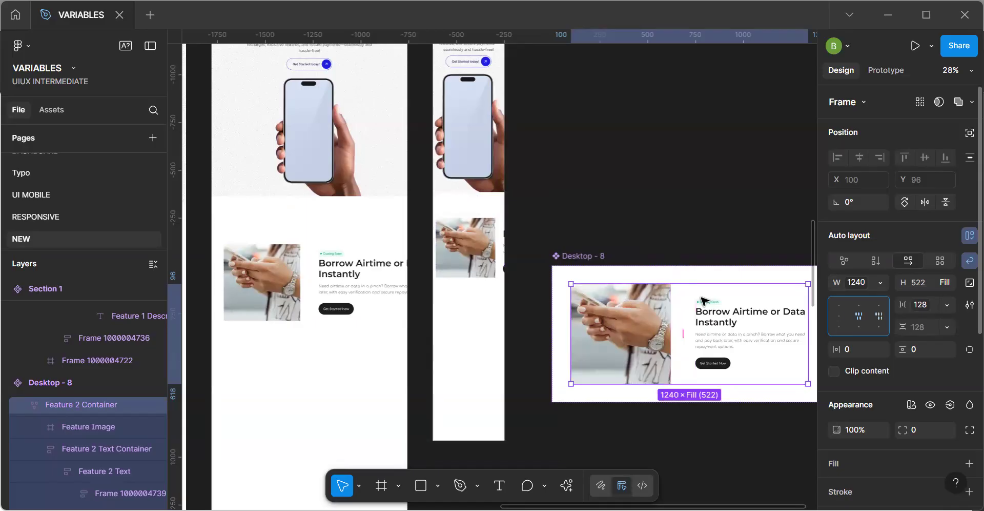
Try to apply the Left-container variable, 590, and a fixed width to the Feature 2 Text Container.
double_click(722, 328)
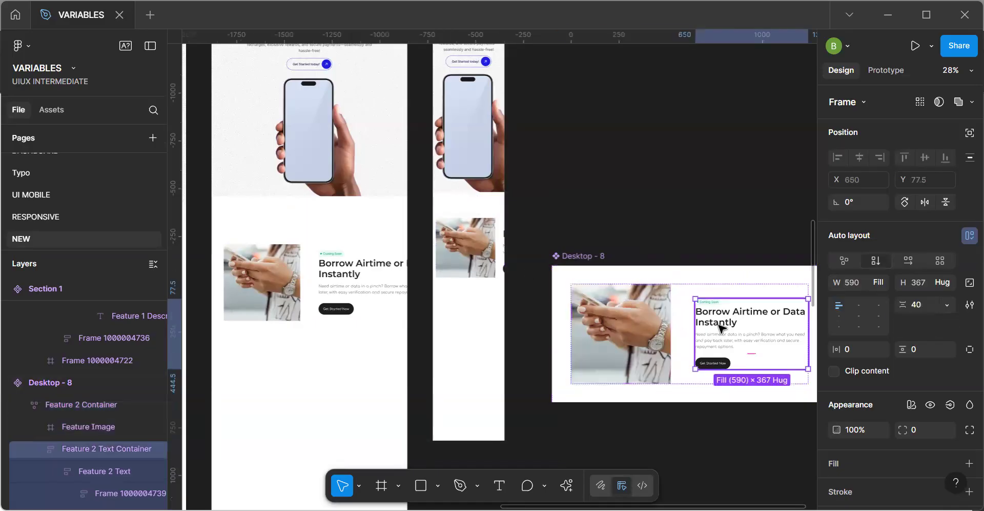
click(946, 282)
click(948, 282)
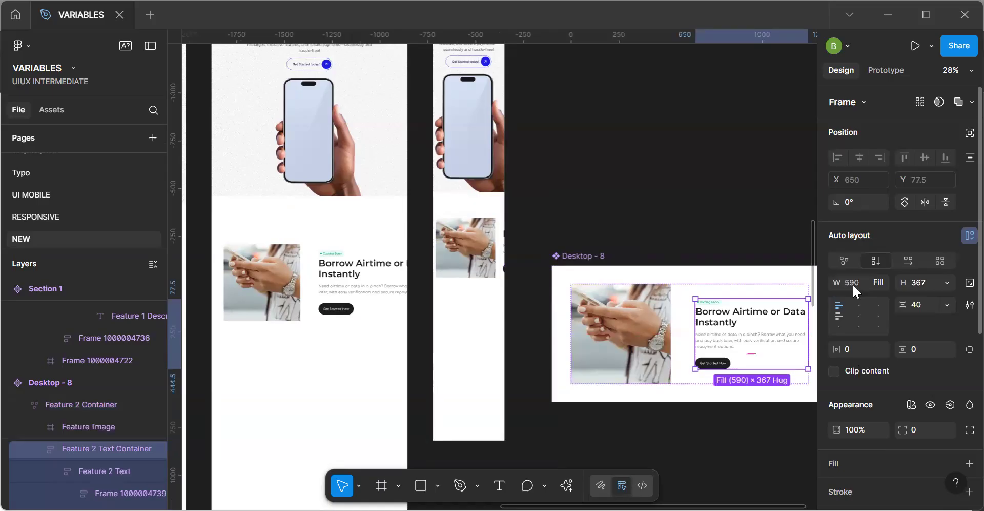
click(879, 281)
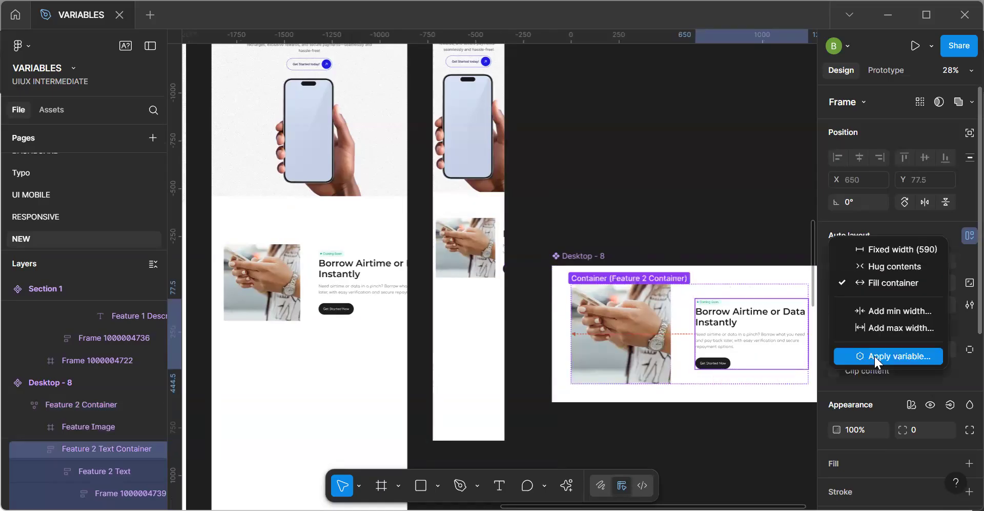
click(881, 355)
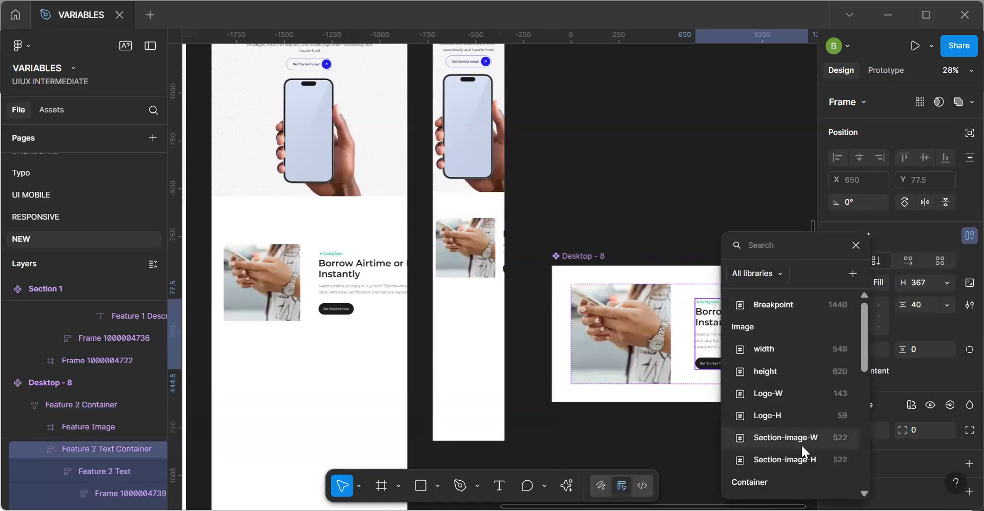
scroll(801, 443, down, 3)
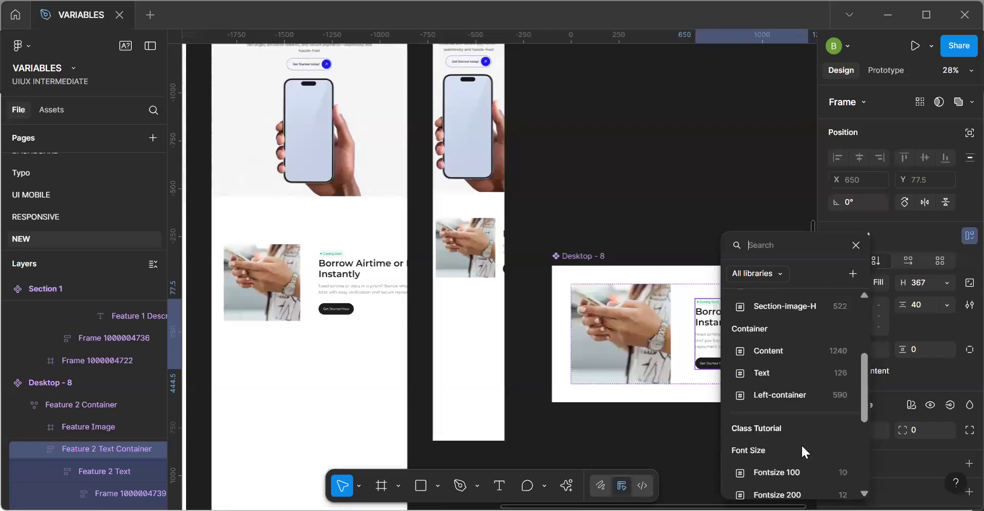
click(808, 398)
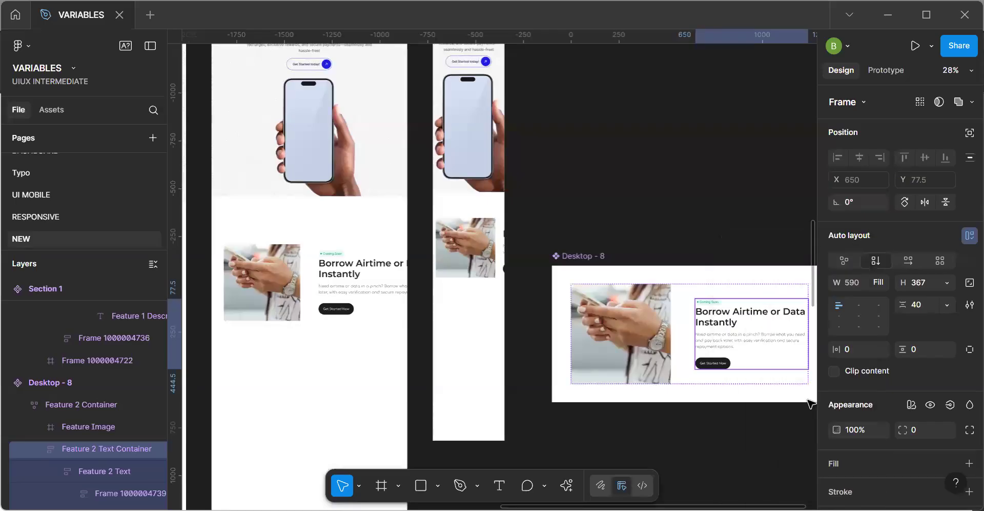
click(878, 282)
click(871, 253)
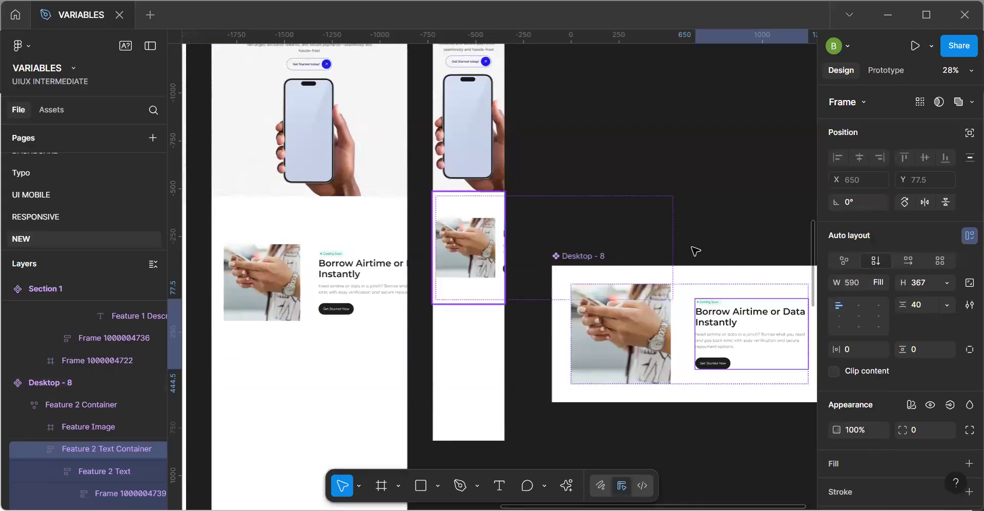
Duplicate the Desktop - 8 component, place the copy above it at X 1115, Y -104, and try narrowing it to about 706 wide.
click(620, 272)
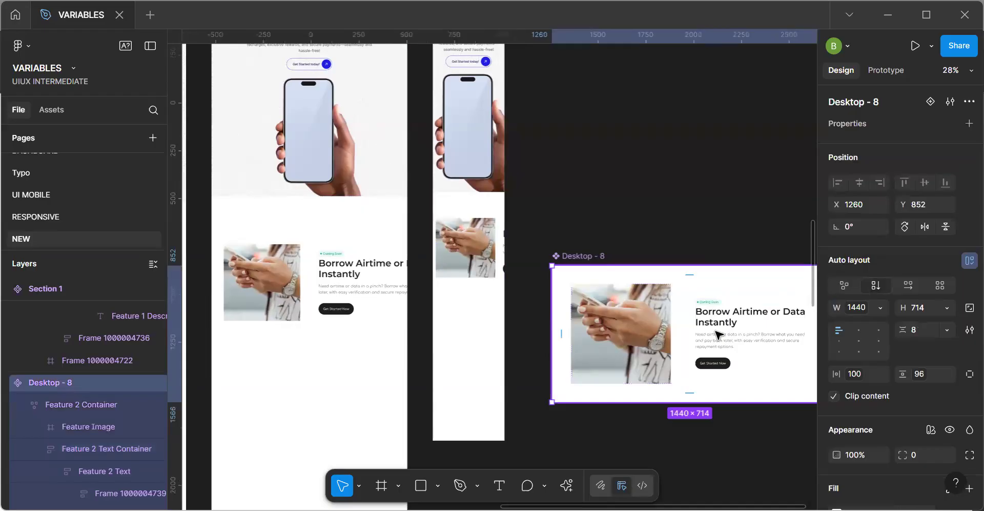
click(717, 334)
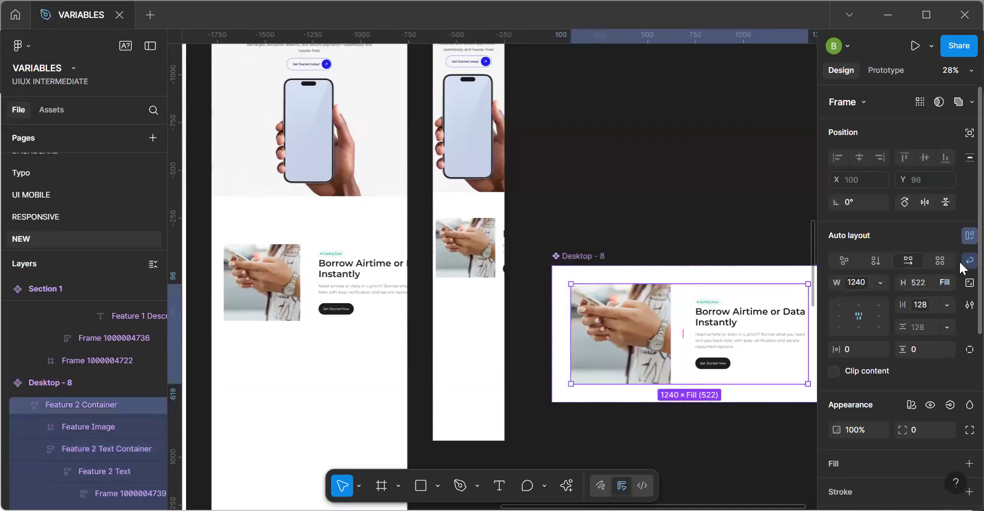
click(564, 262)
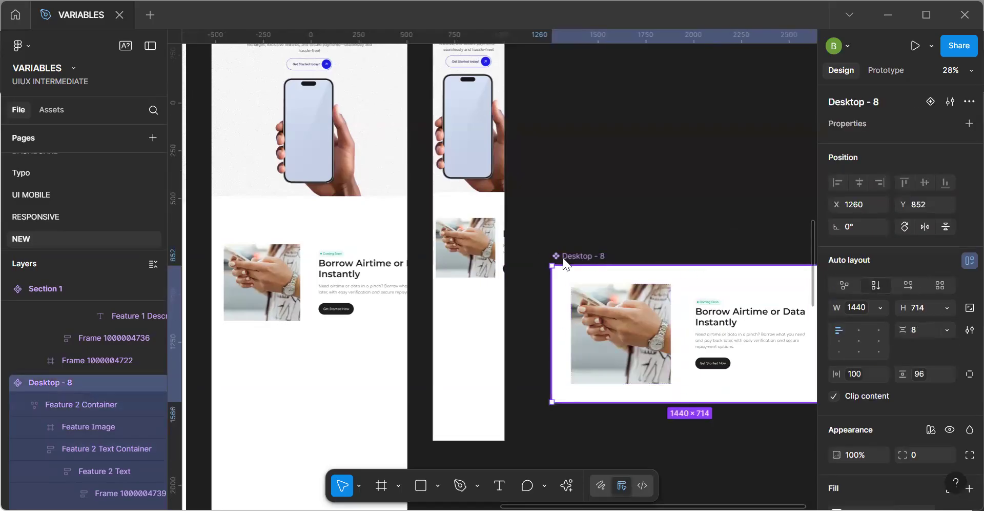
key(ctrl+d)
drag(605, 408, 600, 103)
drag(726, 168, 705, 171)
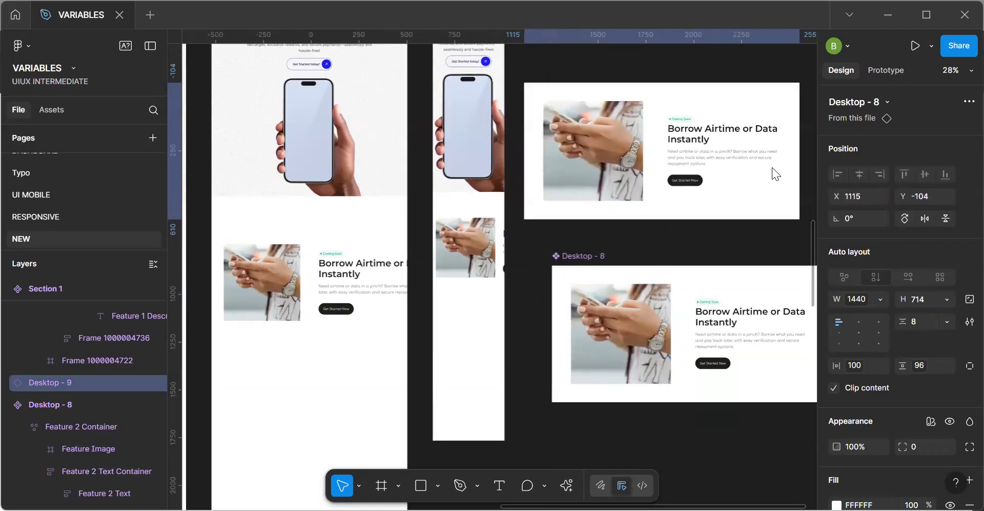
drag(800, 159, 659, 163)
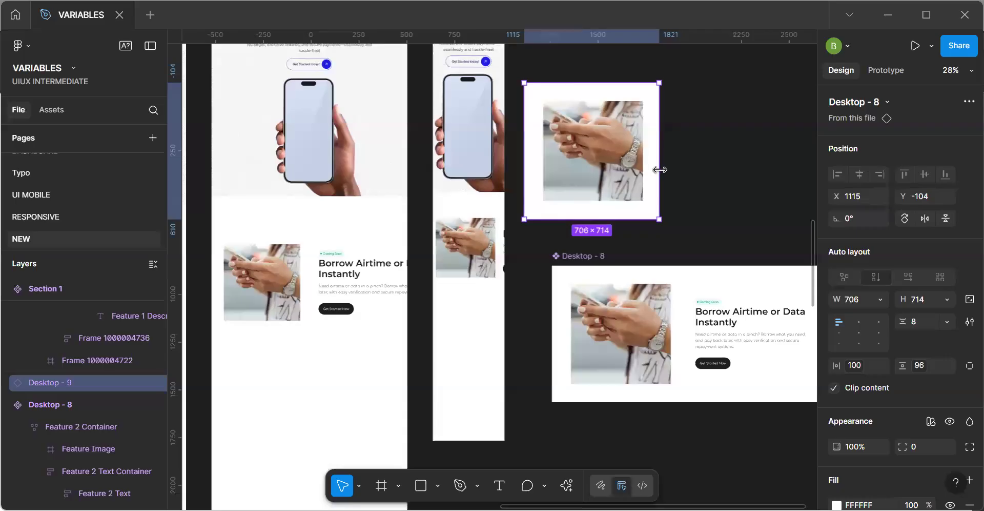
key(ctrl+z)
Set the copy's Feature 2 Container width to Fill container and narrow the copy to about 493 wide to test wrapping.
key(Return)
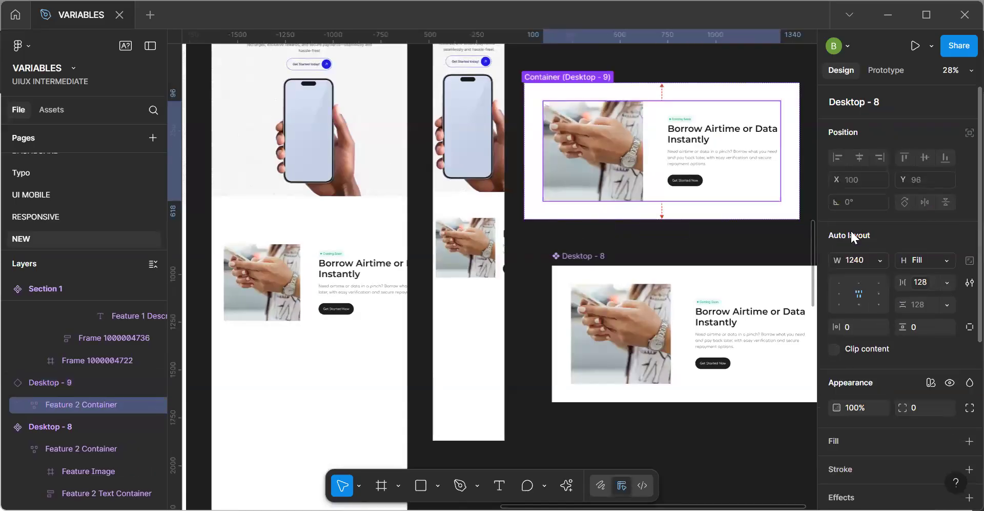
click(880, 260)
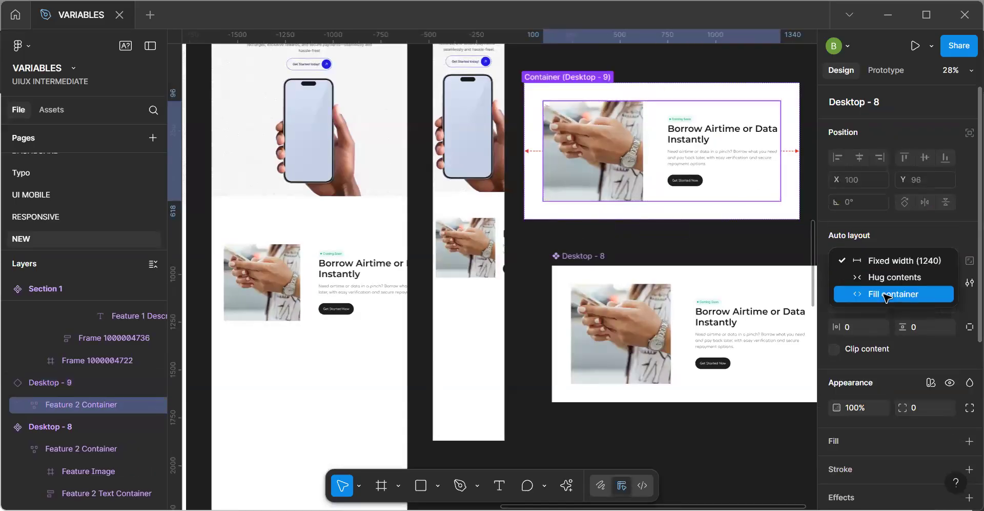
click(886, 295)
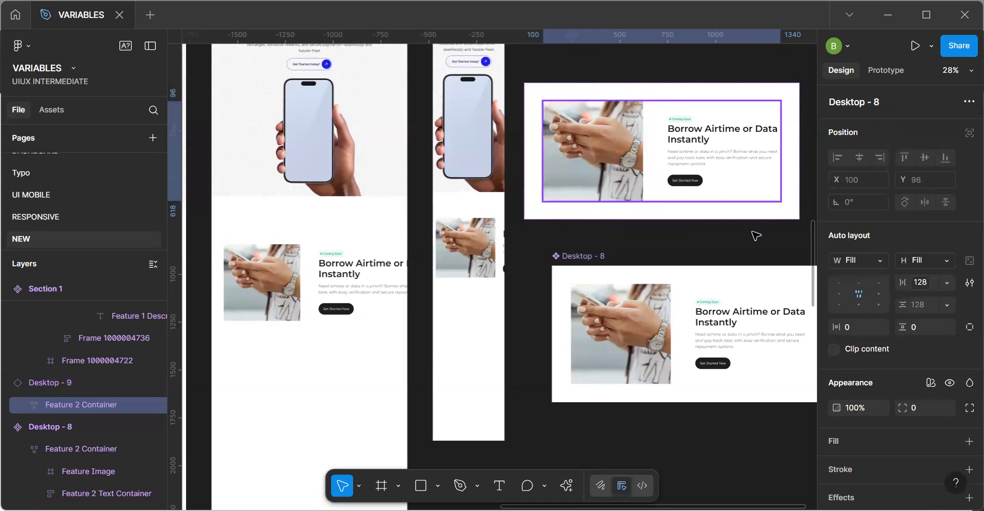
click(704, 218)
drag(800, 176, 618, 193)
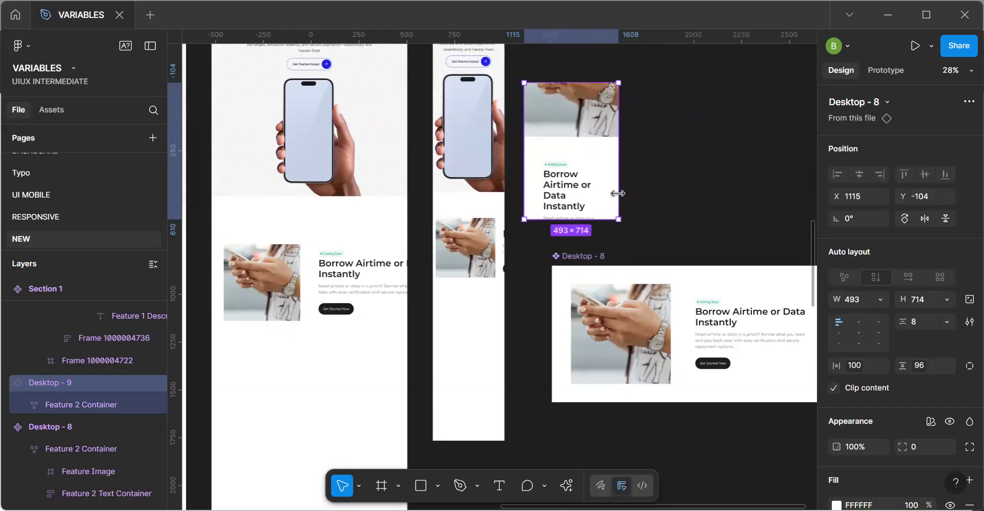
Undo the last narrowing of the Desktop - 8 copy and check the Feature 2 Container width in the main component.
key(ctrl+z)
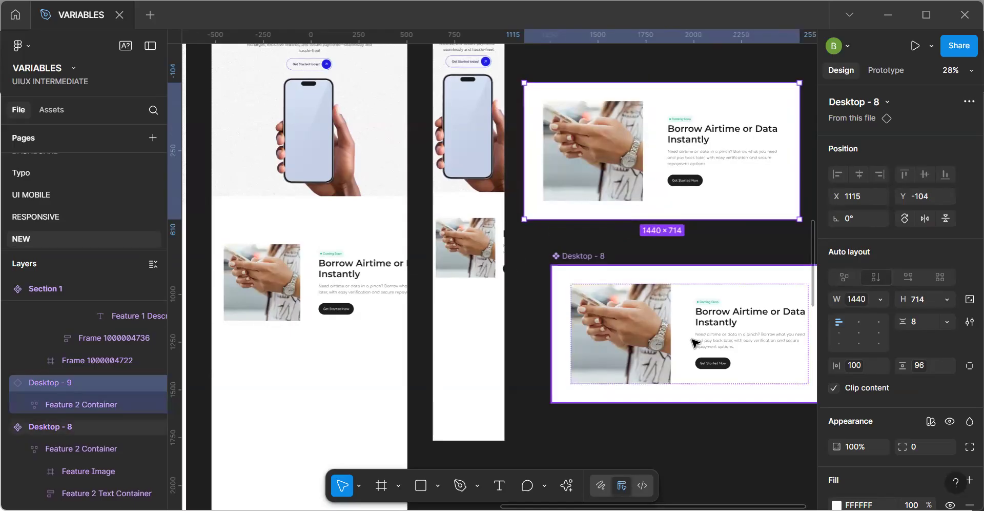
click(697, 343)
click(756, 345)
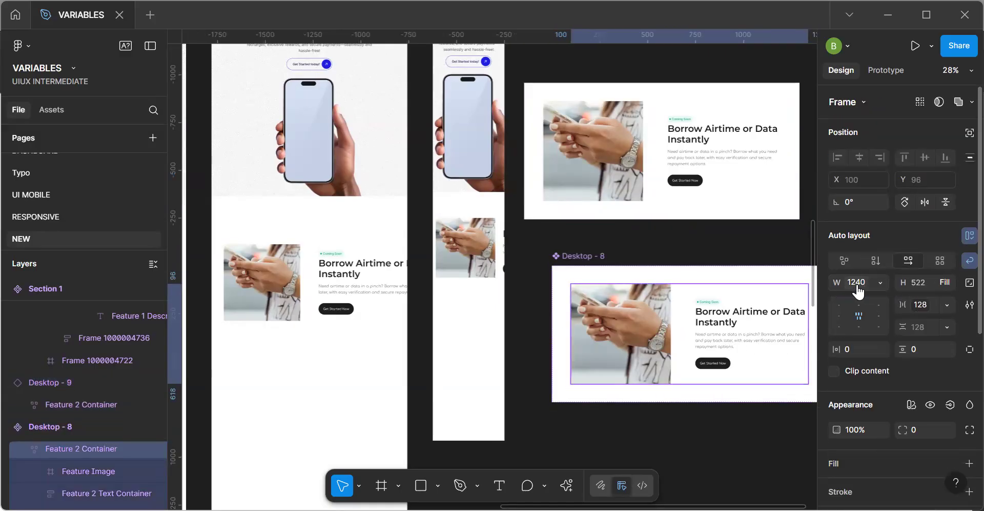
key(Escape)
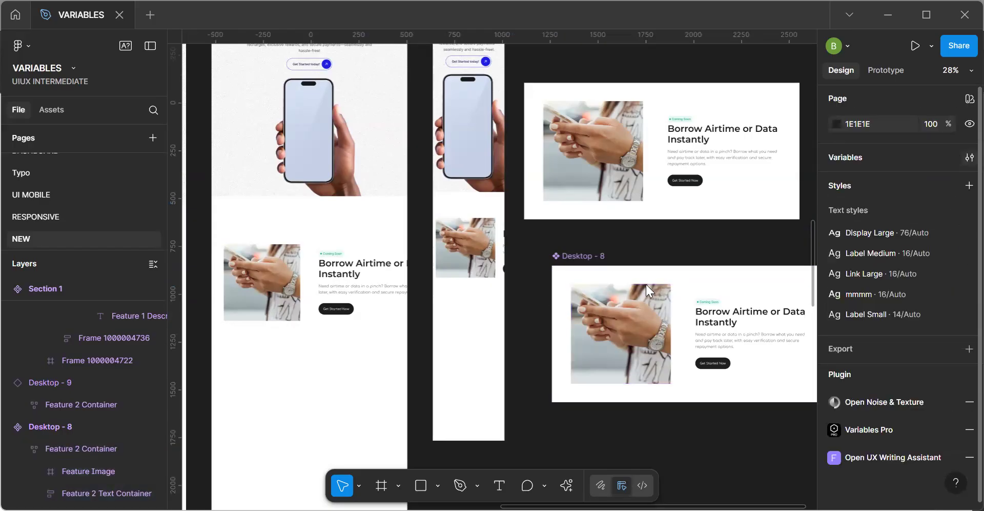
Set the Mobile value of the Content variable in the Responsiveness collection's Container group to 343.
click(256, 424)
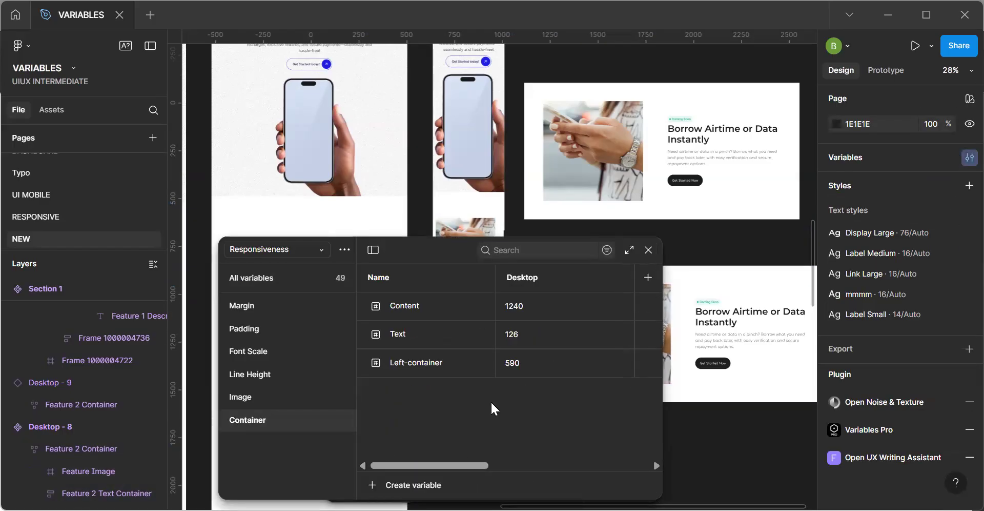
drag(451, 463, 529, 464)
click(601, 306)
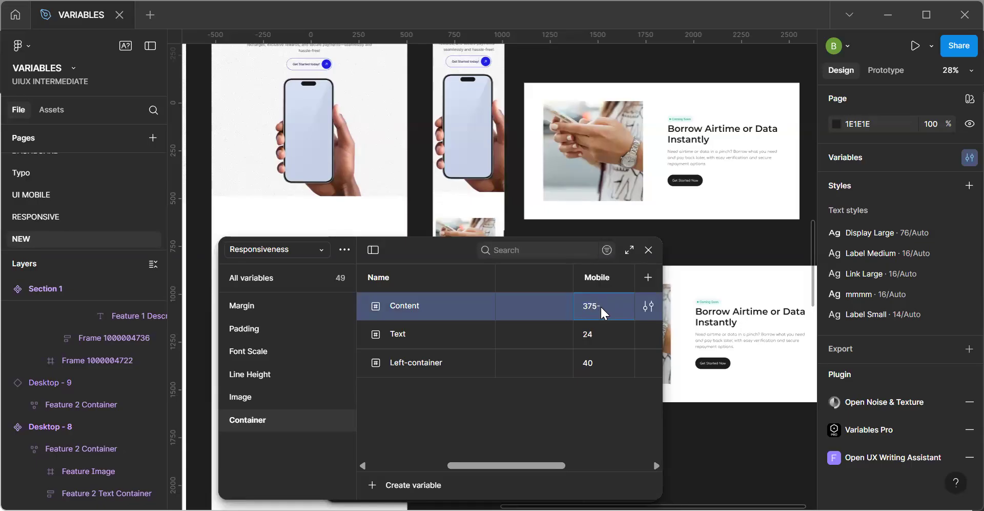
text(375-31)
key(Return)
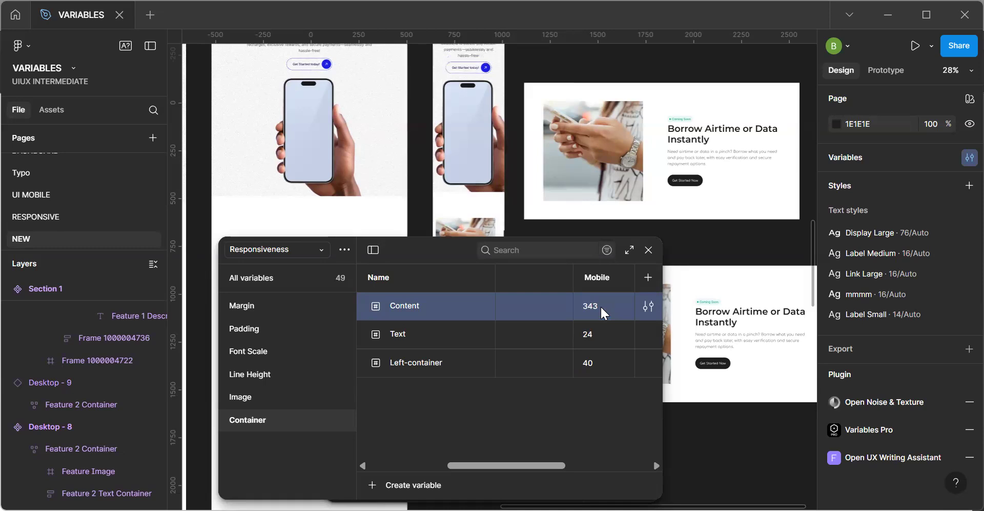
Set the Content container variable's Mobile value to 311 and close the variables window.
drag(507, 351, 535, 437)
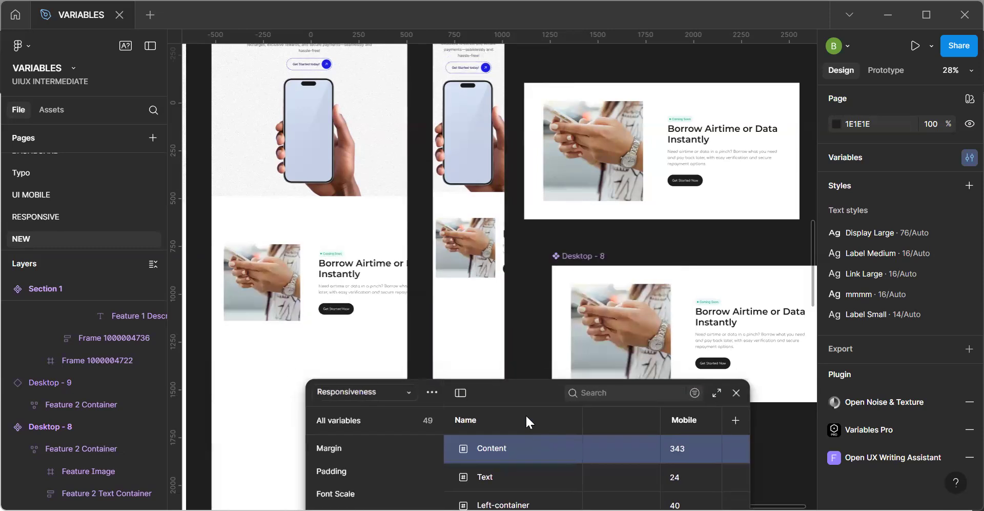
click(645, 429)
text(311)
key(Return)
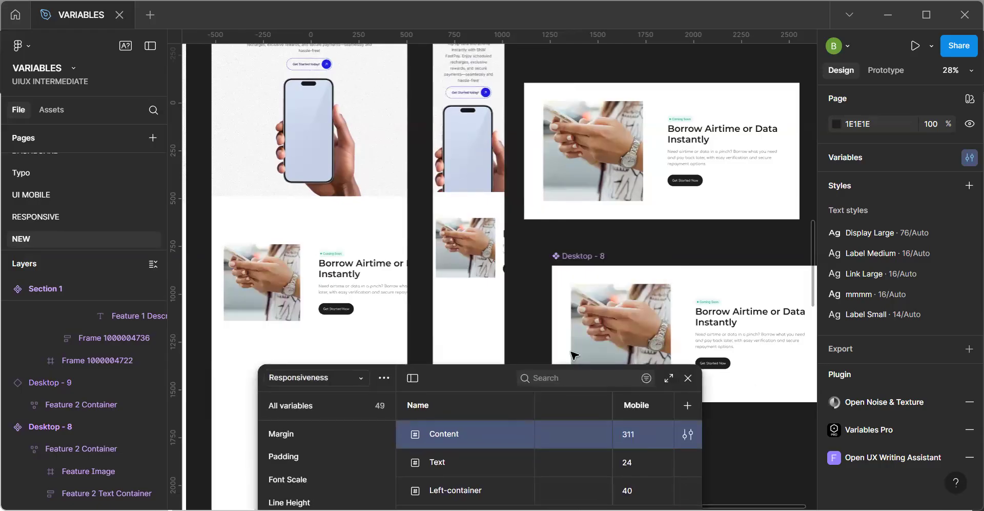
scroll(574, 353, up, 5)
scroll(574, 353, down, 8)
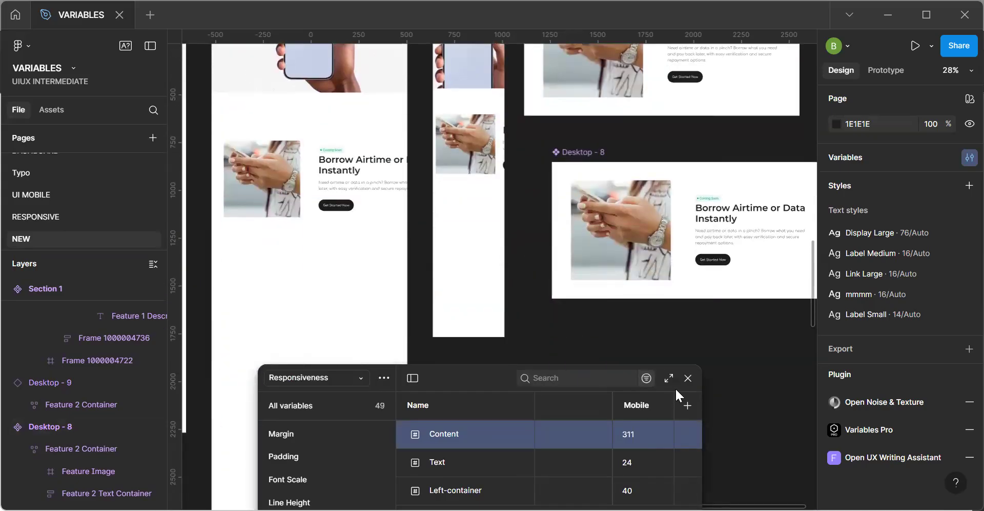
click(688, 380)
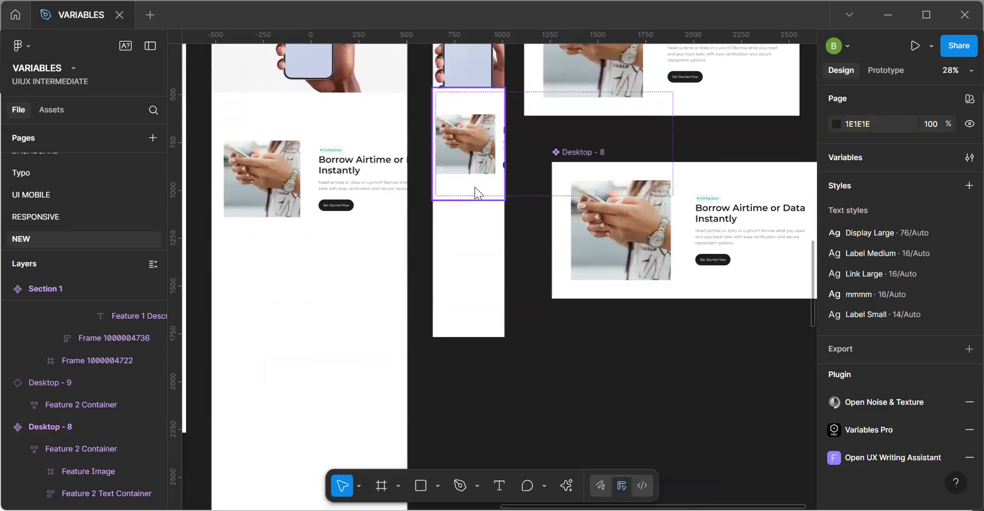
Compare the layout settings of the Feature 2 Container and its contents in the Desktop - 8 component and its Phone instance.
click(648, 240)
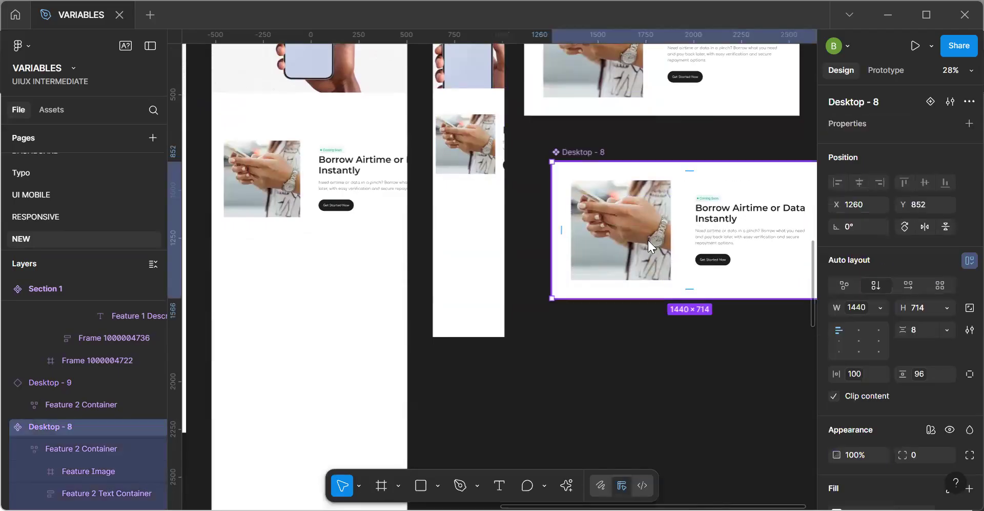
double_click(721, 234)
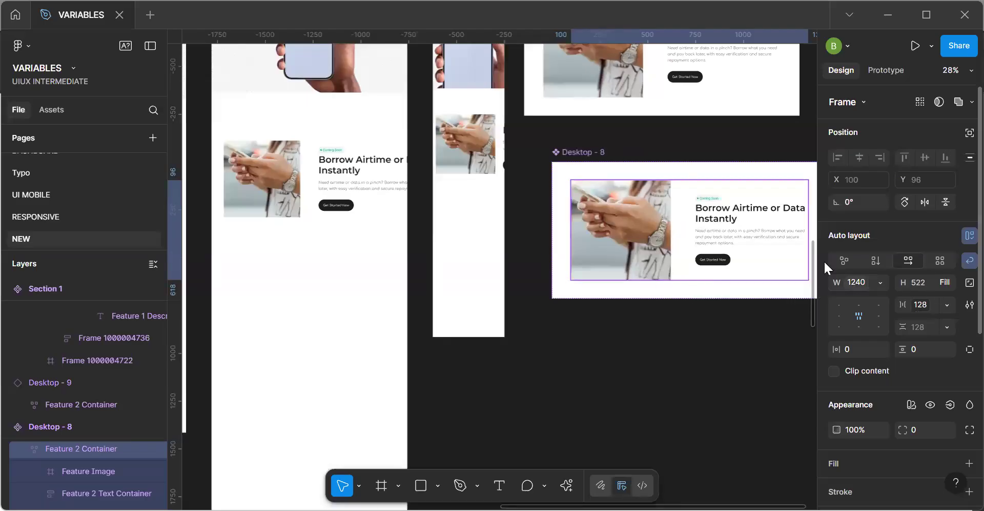
click(475, 151)
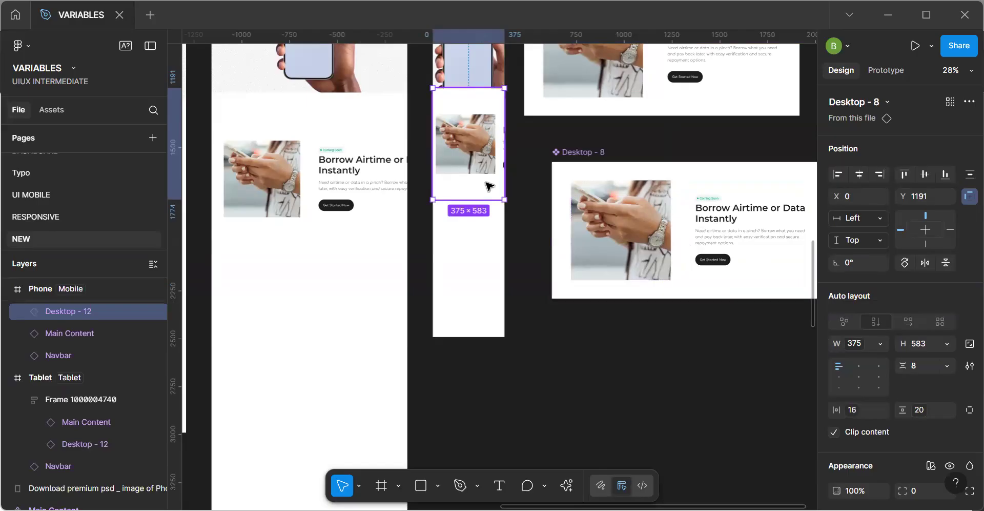
key(Return)
click(674, 243)
double_click(462, 150)
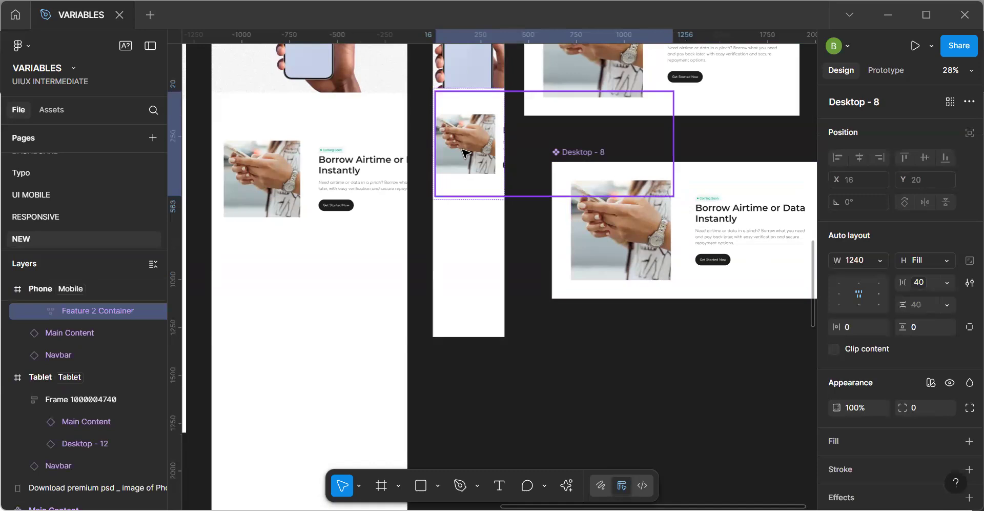
click(462, 176)
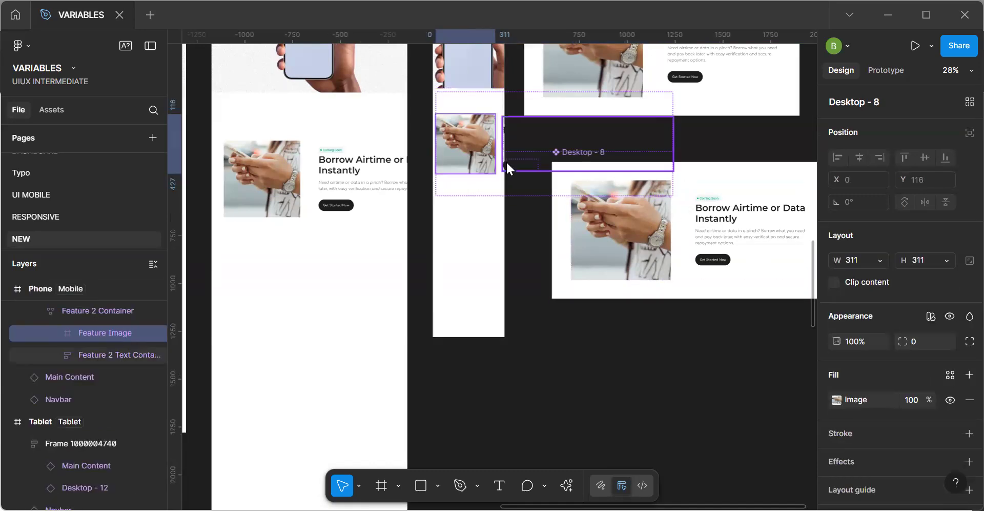
click(506, 161)
click(482, 186)
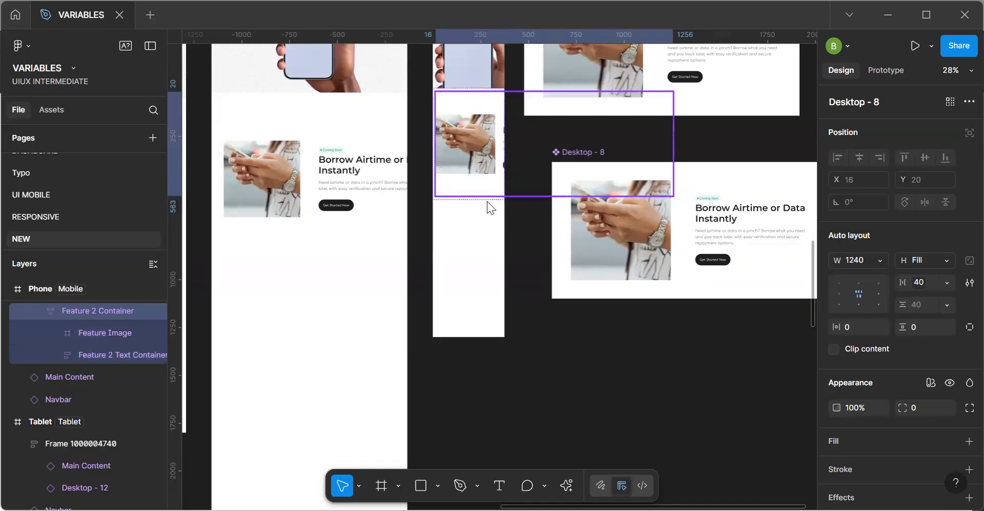
click(490, 197)
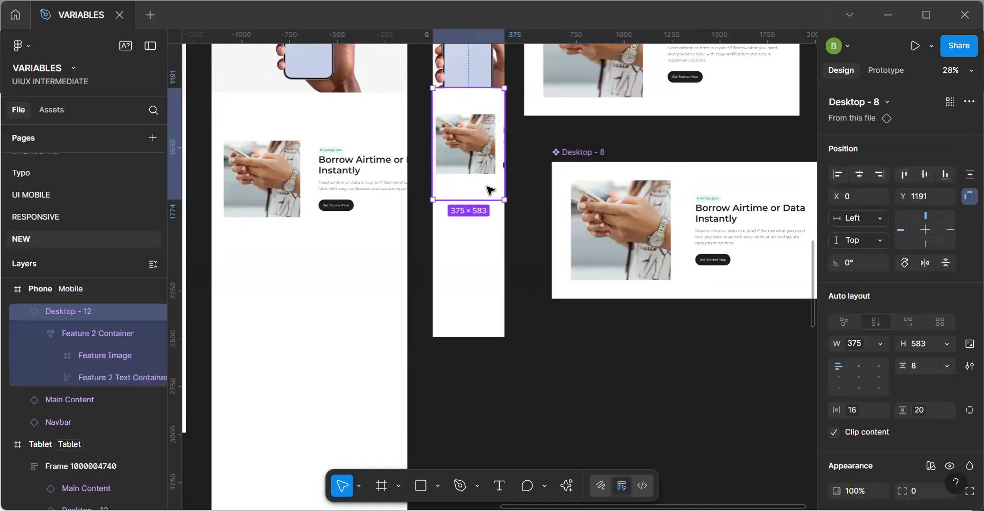
Try setting the Feature 2 Container width to Fill container in the Phone instance only, and undo it.
click(489, 190)
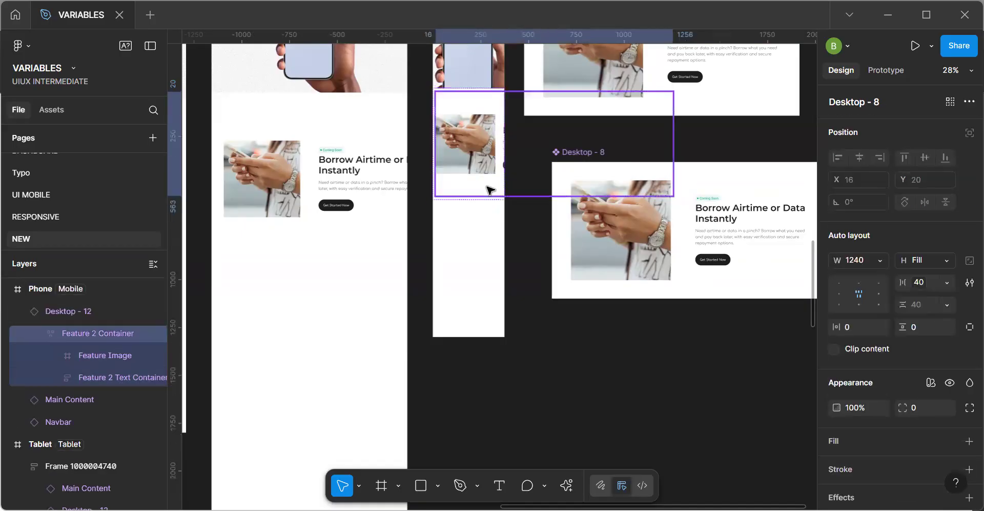
click(879, 261)
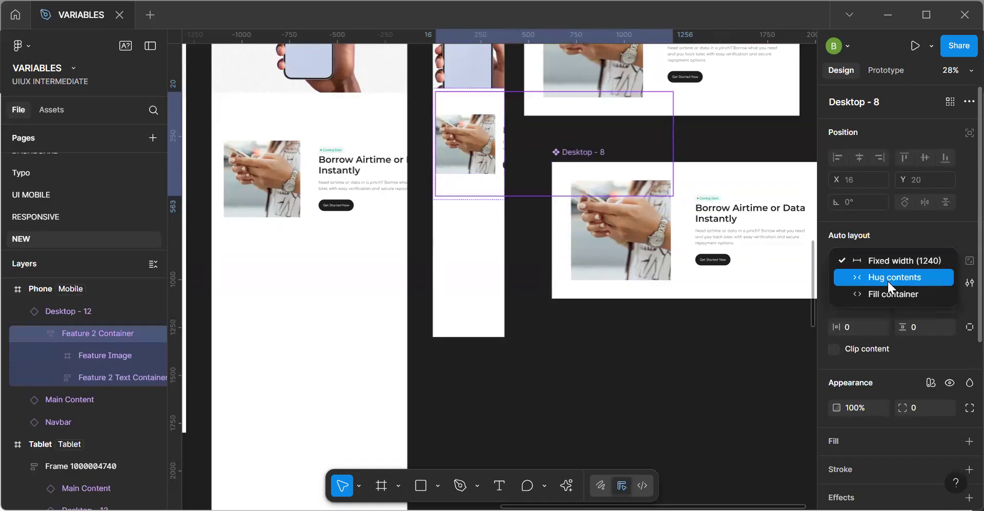
click(885, 292)
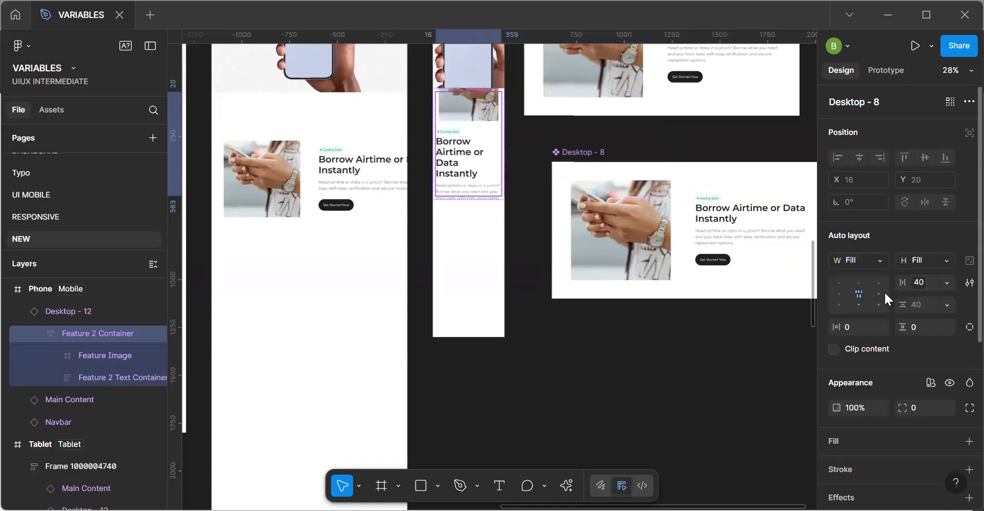
key(ctrl+z)
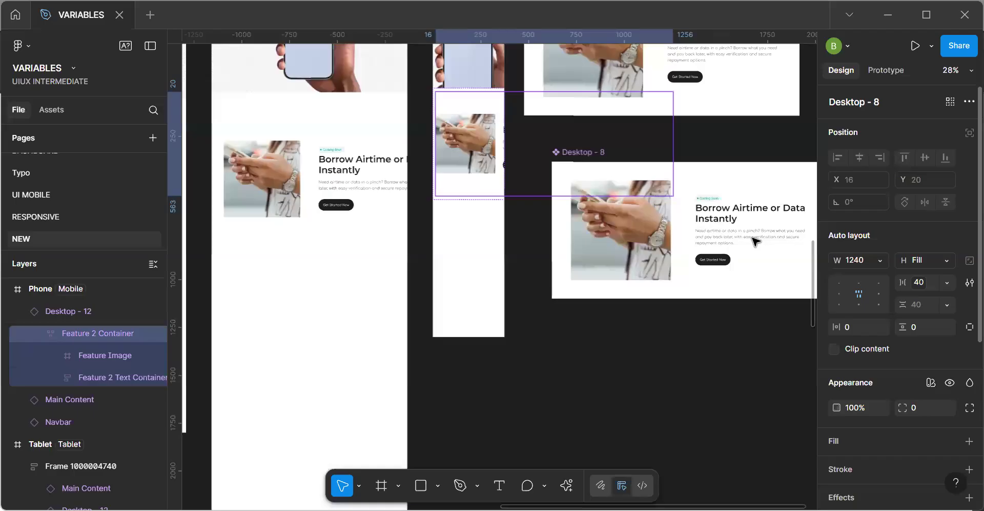
Review the Content container variable's Mobile value and the Feature 2 Container sizing in the Phone and Tablet instances.
key(Escape)
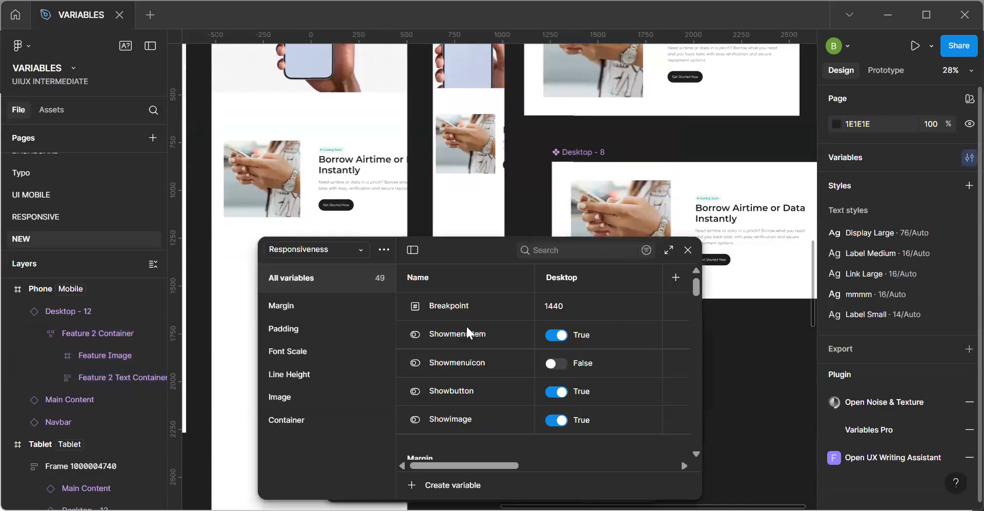
click(294, 419)
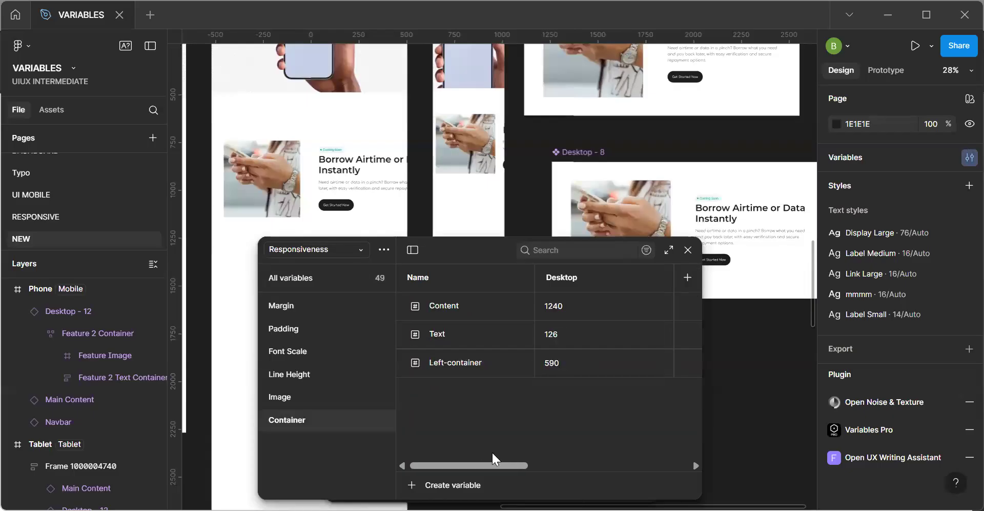
drag(481, 460, 563, 463)
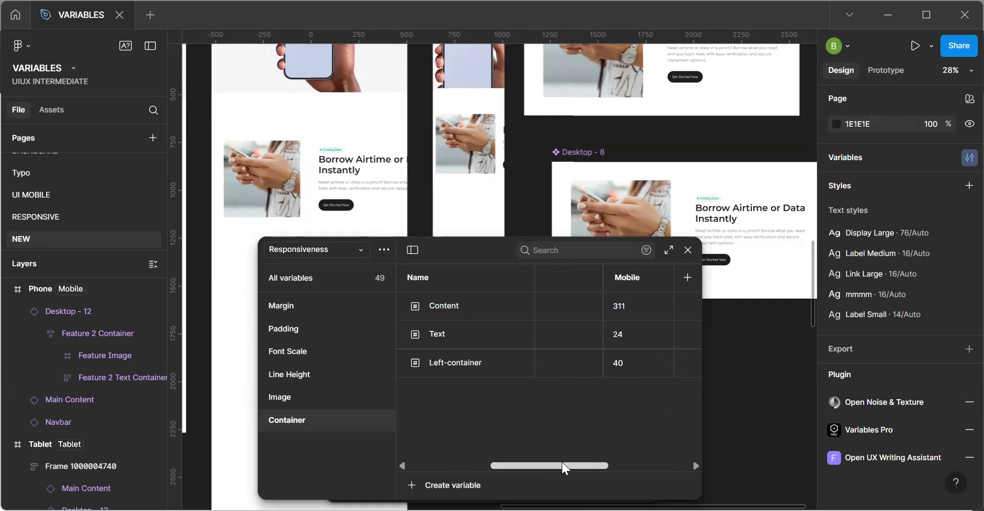
double_click(633, 312)
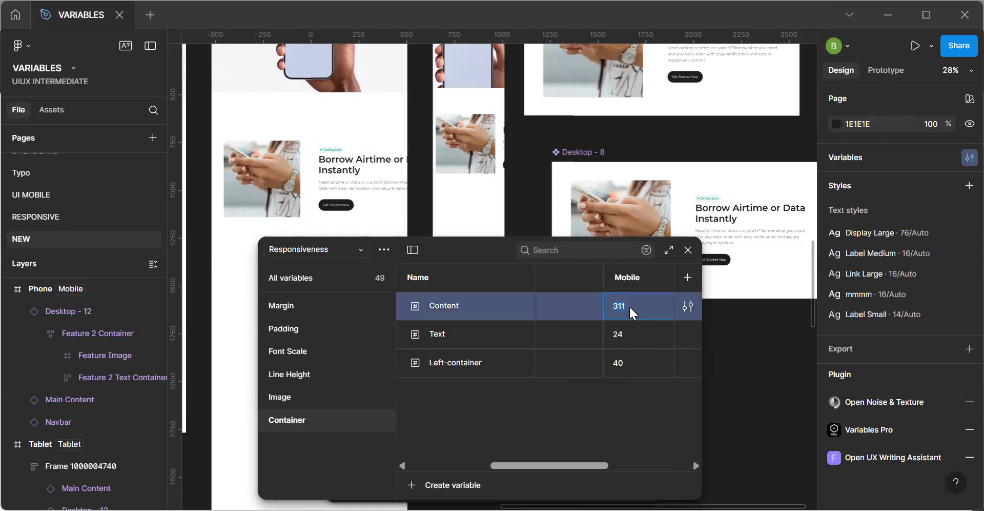
click(688, 249)
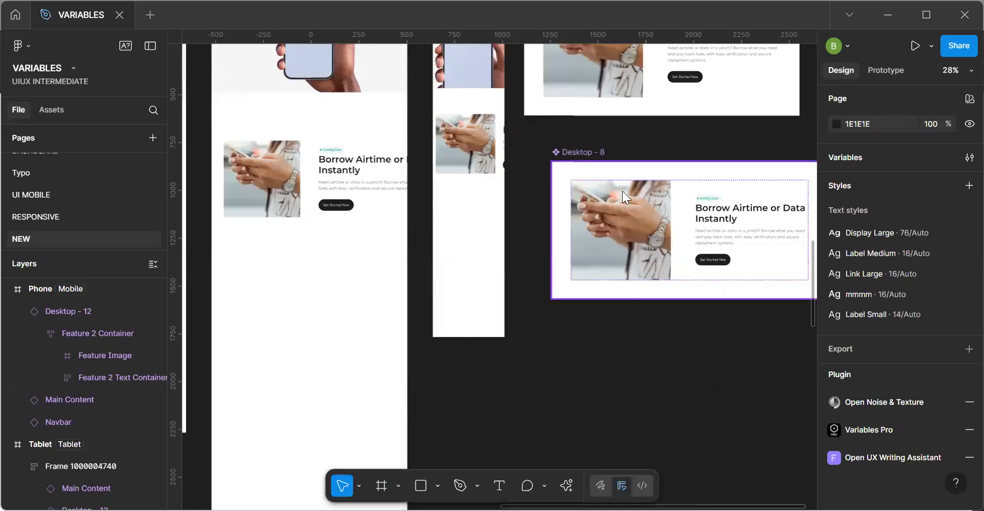
drag(635, 213, 485, 168)
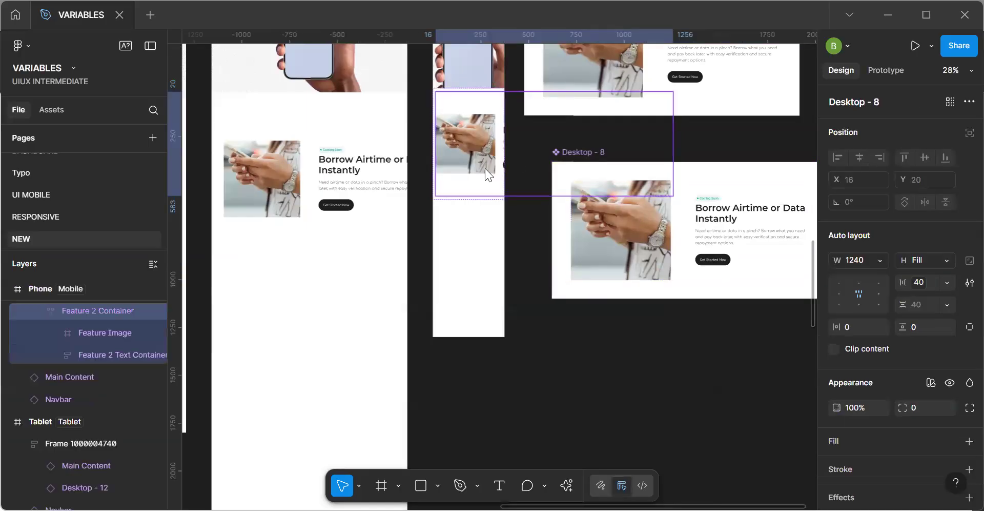
click(352, 185)
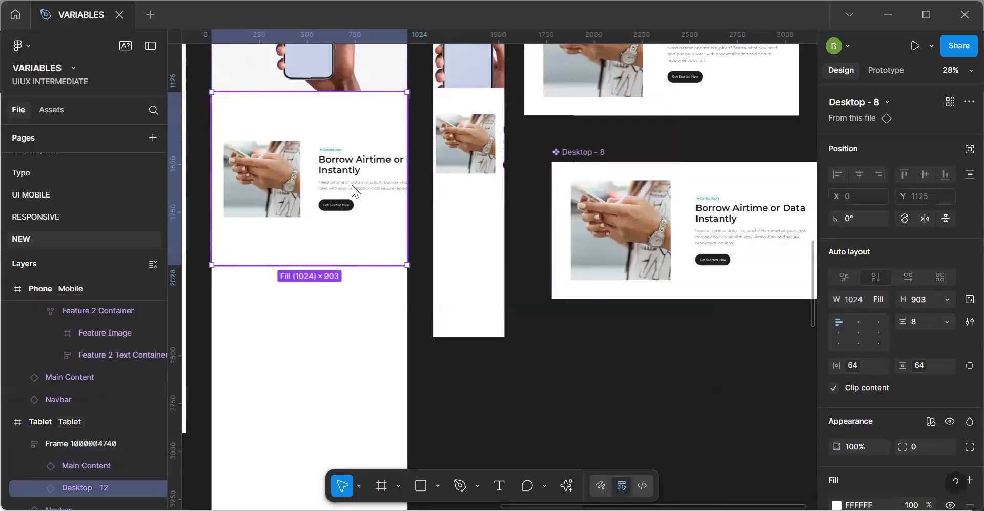
click(328, 196)
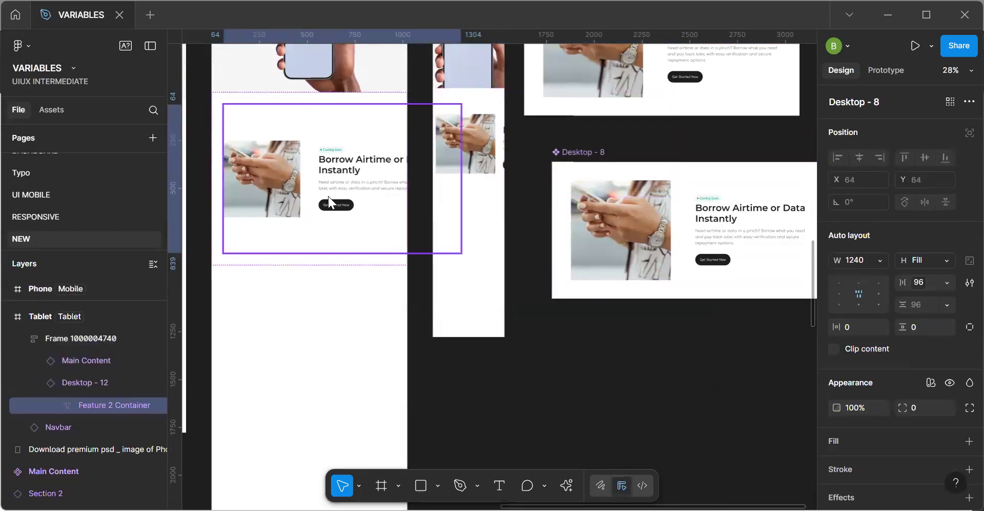
click(334, 259)
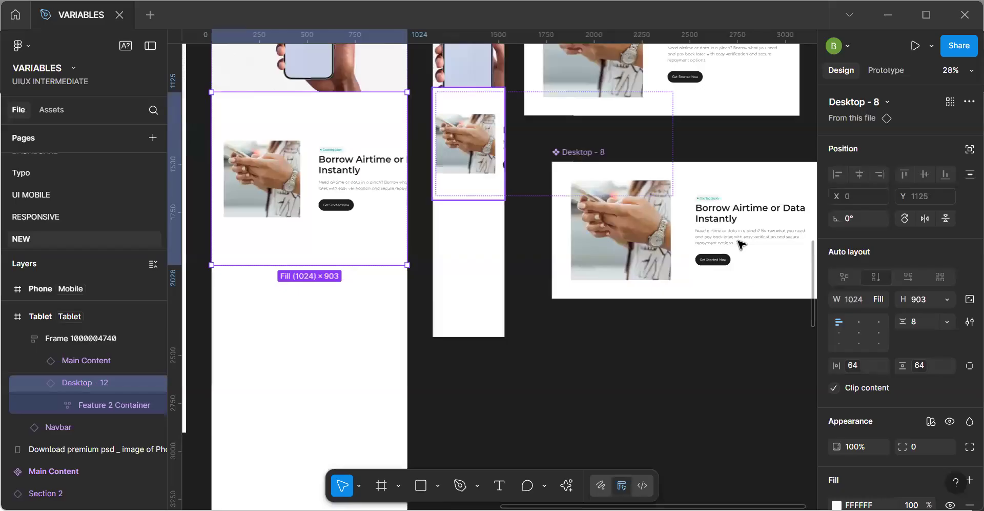
Set the width of the Feature 2 Container in the main Desktop - 8 component to Fill container.
click(774, 249)
click(775, 250)
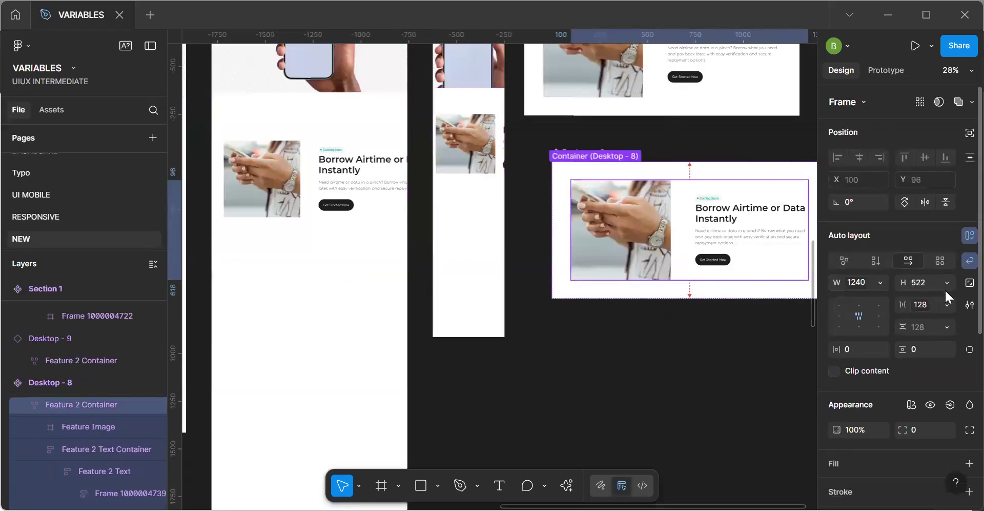
click(880, 284)
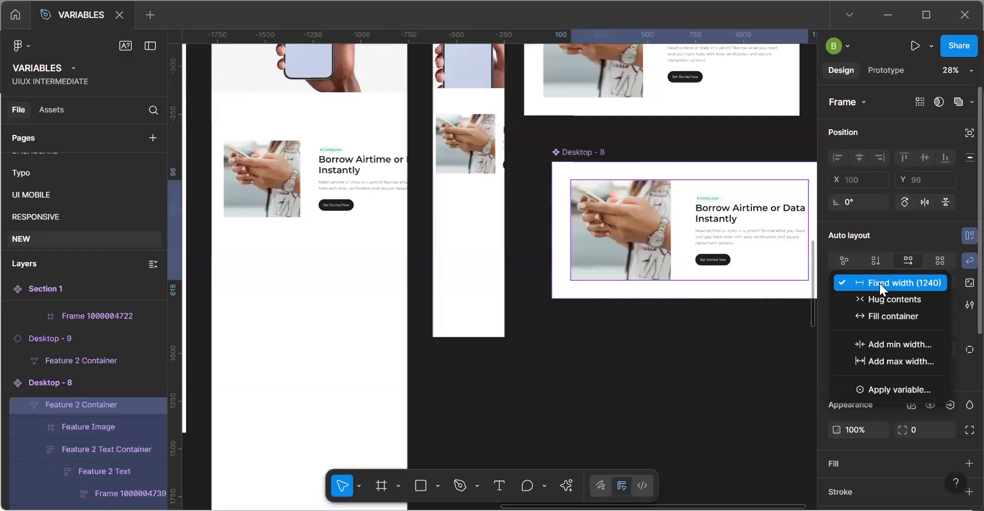
click(886, 314)
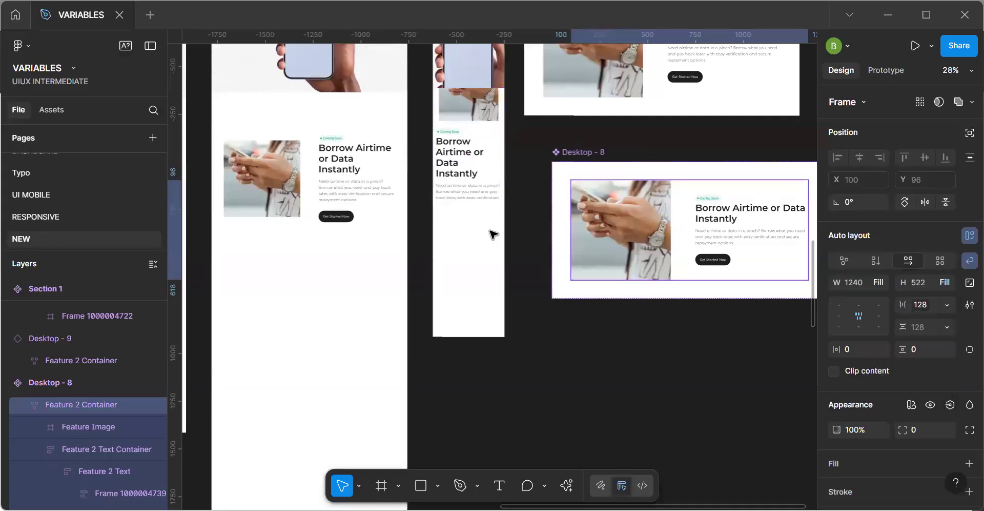
Move the Borrow Airtime instance in the Phone frame down to Y 1353, beneath the hero image.
click(472, 148)
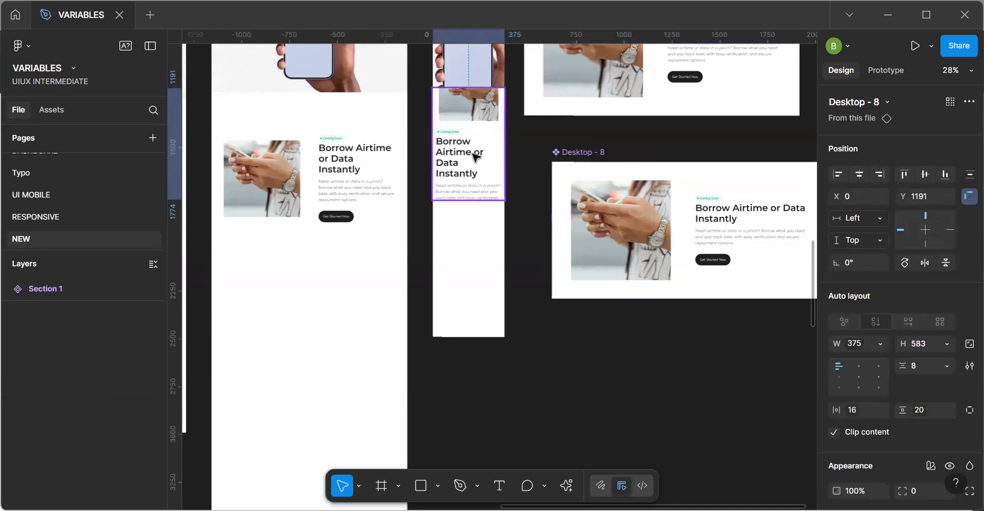
drag(476, 176, 477, 181)
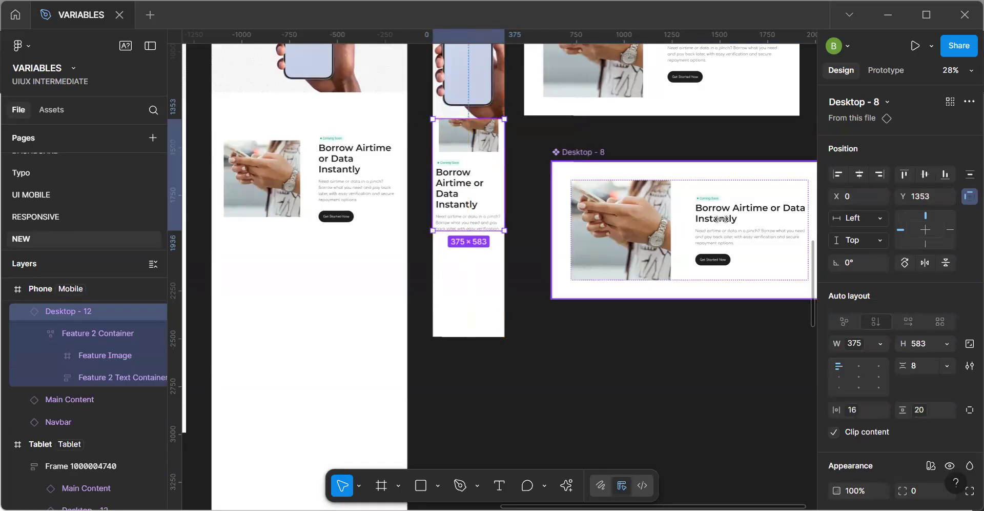
Resize the Borrow Airtime instance in the Phone frame to a height of 928.
double_click(469, 211)
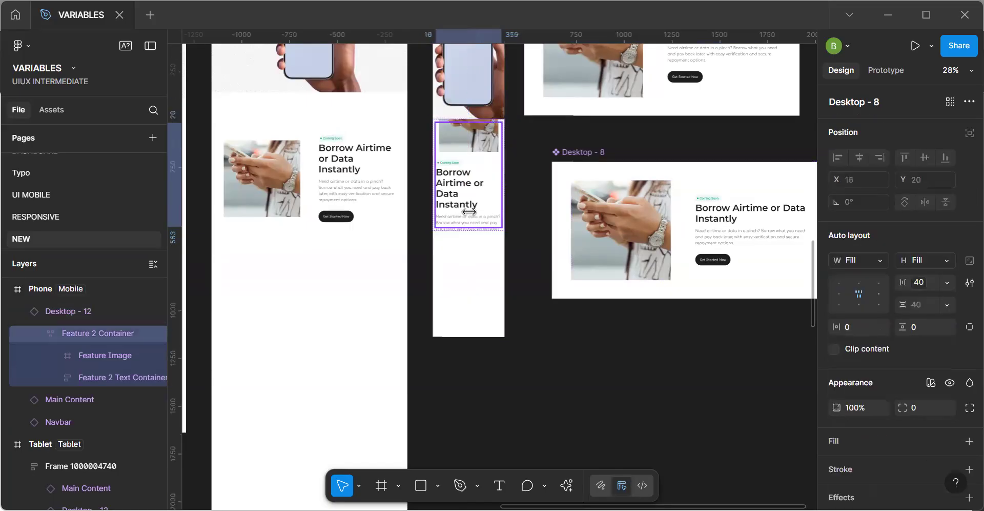
double_click(469, 211)
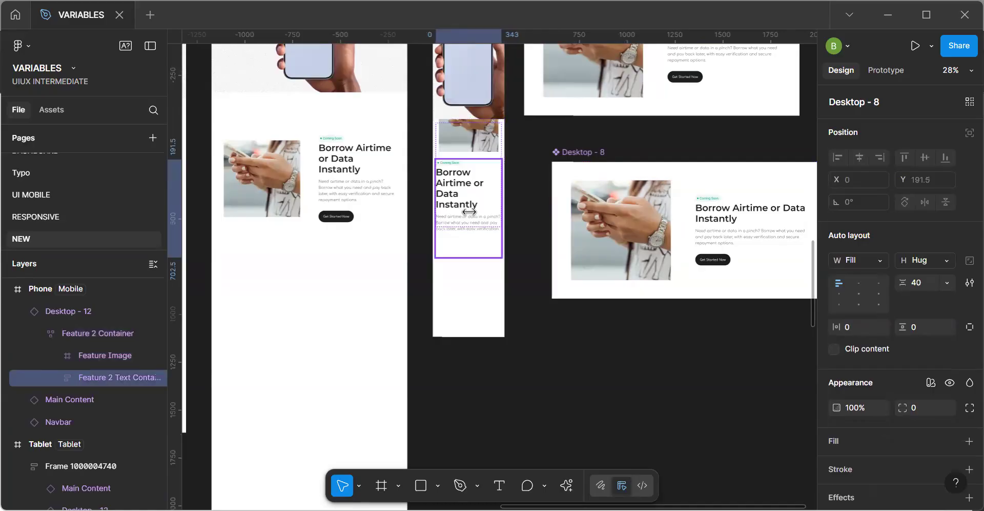
click(537, 270)
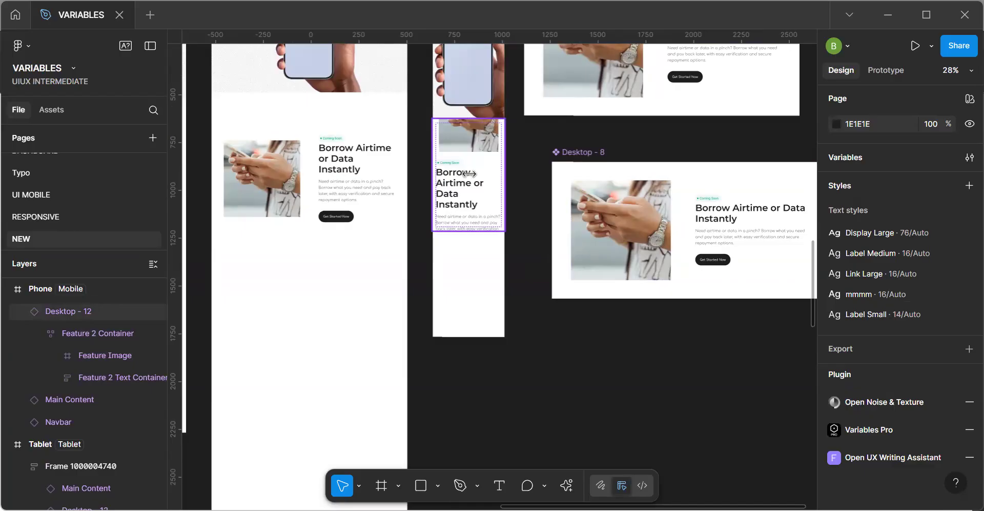
click(470, 229)
drag(469, 230, 468, 296)
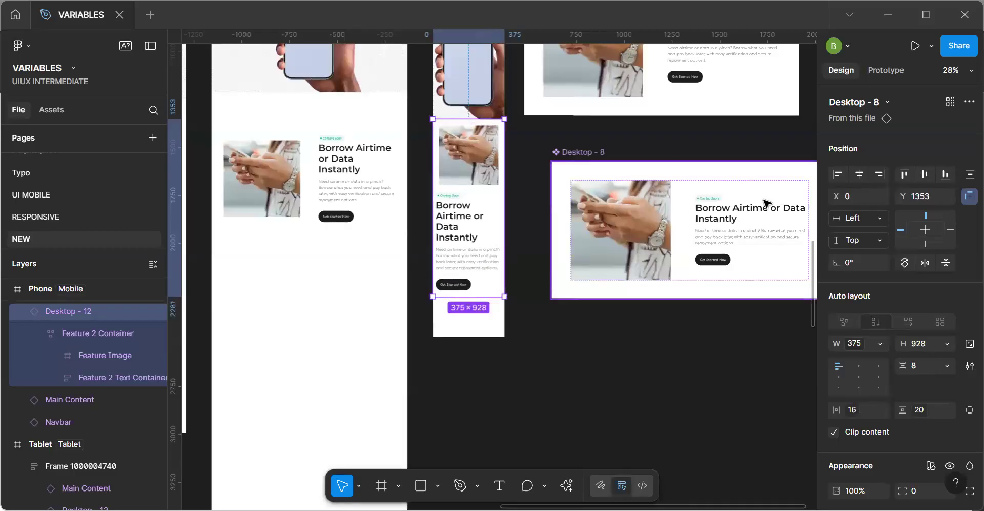
Set the height of the main Desktop - 8 component to Hug contents.
click(767, 204)
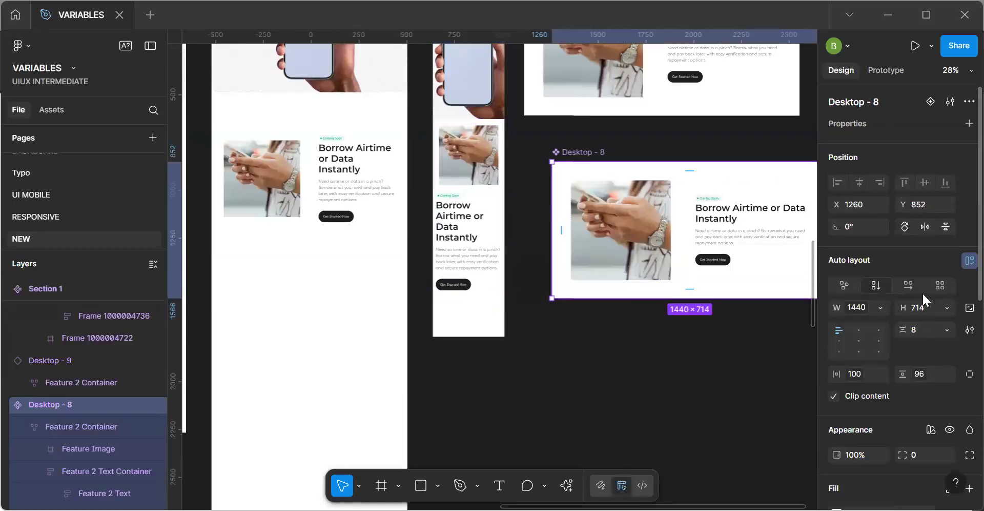
click(947, 308)
click(929, 330)
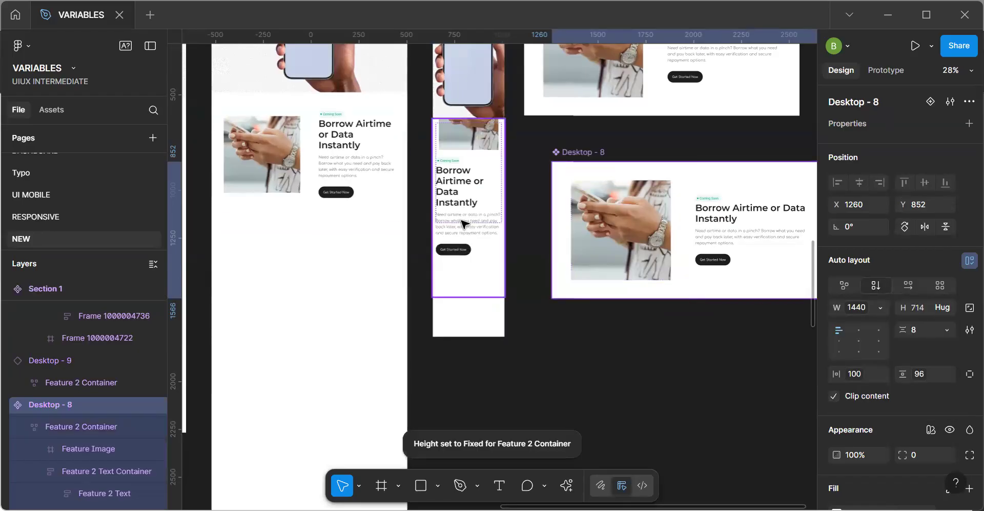
Nudge the main Desktop - 8 component down to Y 879 and move the Phone frame's Borrow Airtime instance down to Y 1444.
key(Down)
key(Down)
key(Down)
key(Down)
key(Down)
key(Down)
key(Down)
key(Down)
key(Down)
key(Down)
key(Down)
key(Down)
key(Down)
key(Down)
key(Down)
key(Down)
key(Down)
key(Down)
key(Down)
key(Down)
click(464, 224)
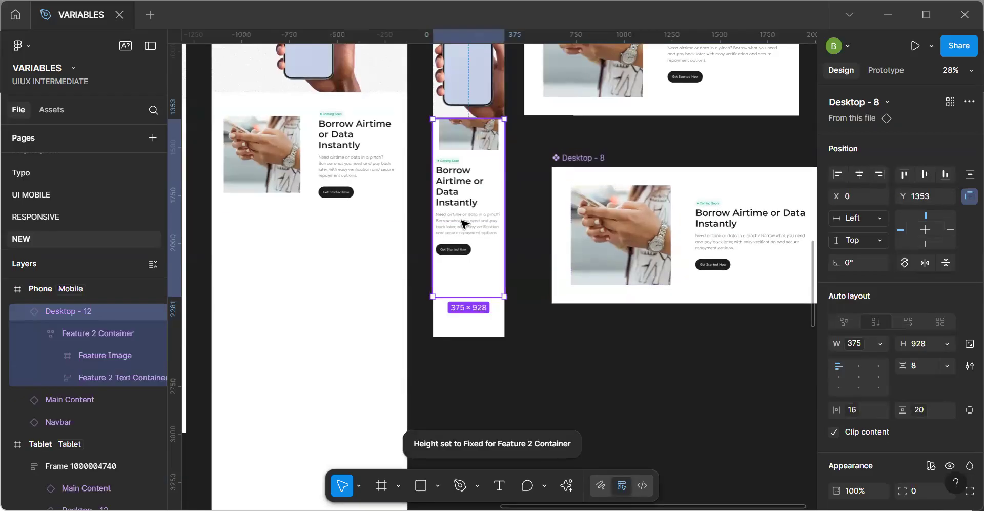
drag(463, 224, 462, 241)
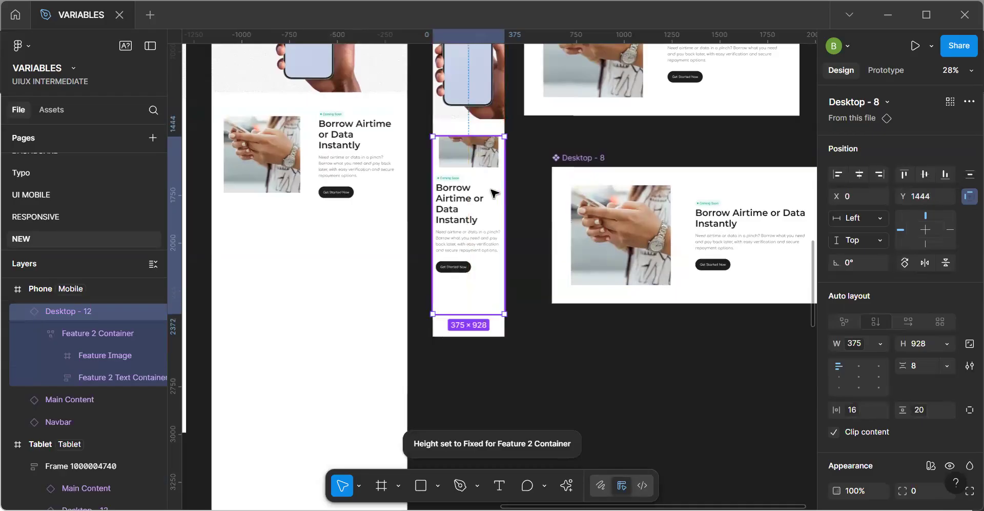
Set the auto layout alignment of the main Desktop - 8 component to center, both horizontally and vertically.
click(706, 253)
click(859, 330)
click(859, 341)
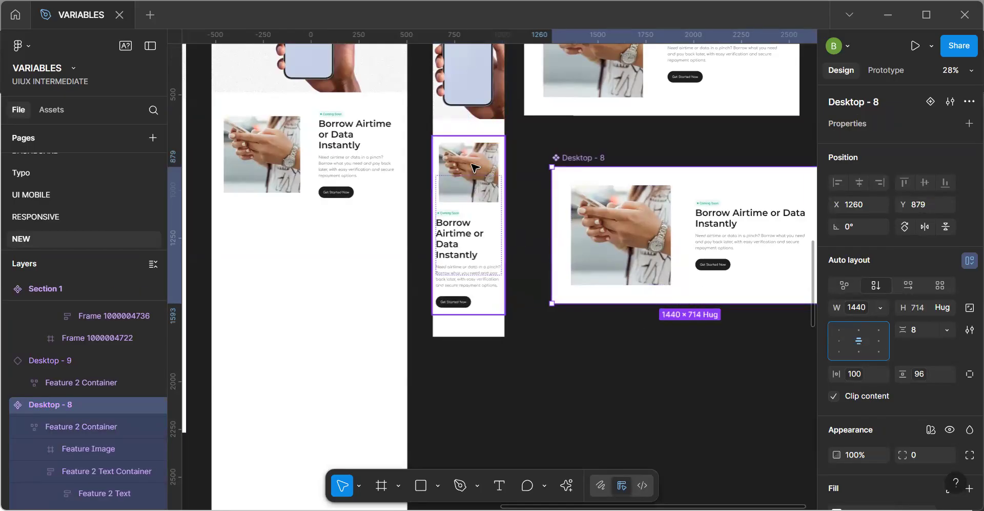
key(ctrl+z)
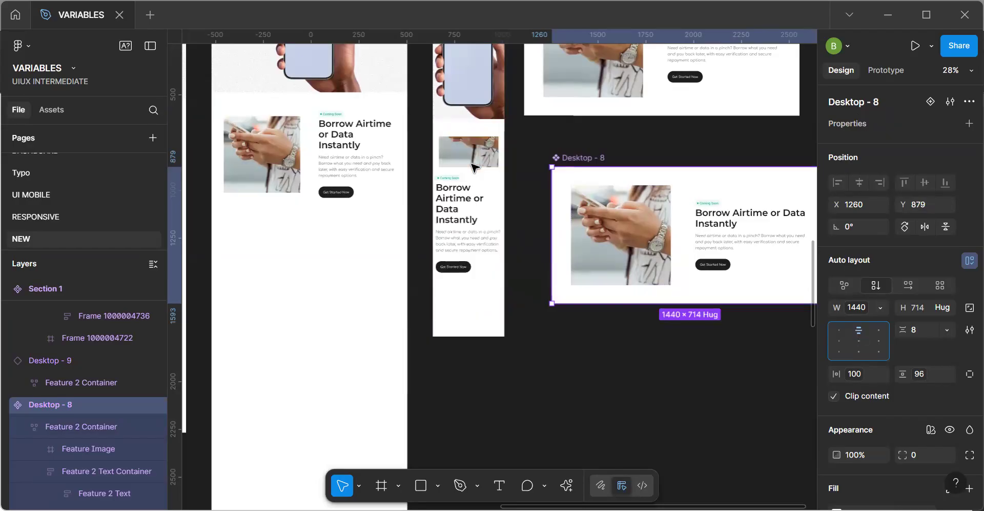
click(858, 341)
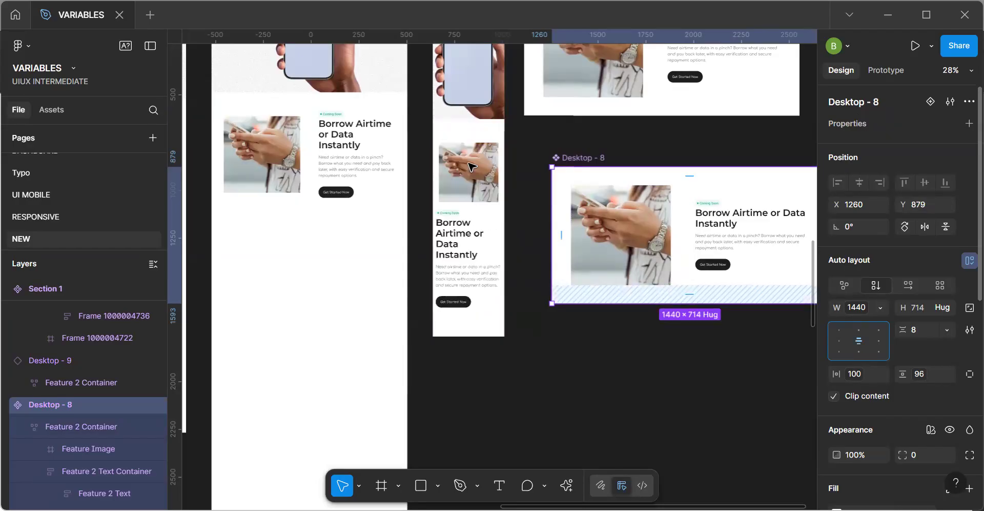
Move the Borrow Airtime instance in the Phone frame back up against the bottom of the hero section.
scroll(453, 114, up, 1)
click(454, 113)
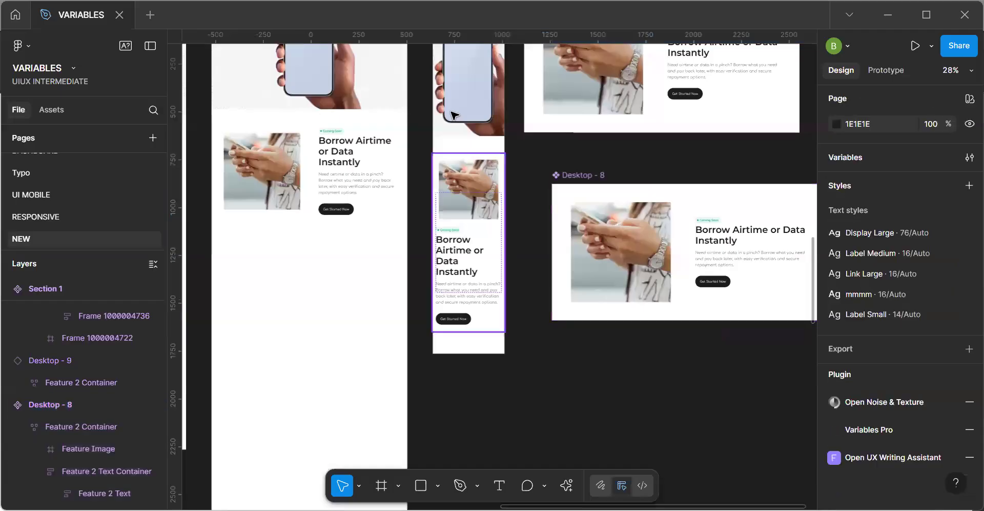
click(473, 183)
key(shift+Up)
key(shift+Up)
key(shift+Up)
key(shift+Up)
key(shift+Up)
key(shift+Up)
key(shift+Up)
key(shift+Up)
key(shift+Up)
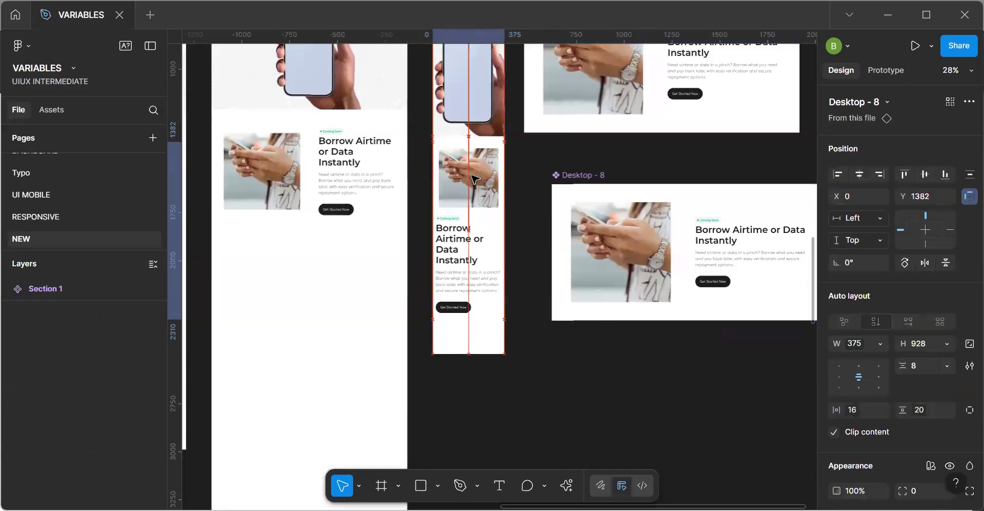
key(Up)
key(alt)
Position Main Content at Y 91 and the Borrow Airtime instance at Y 1353 in the Phone frame.
click(467, 128)
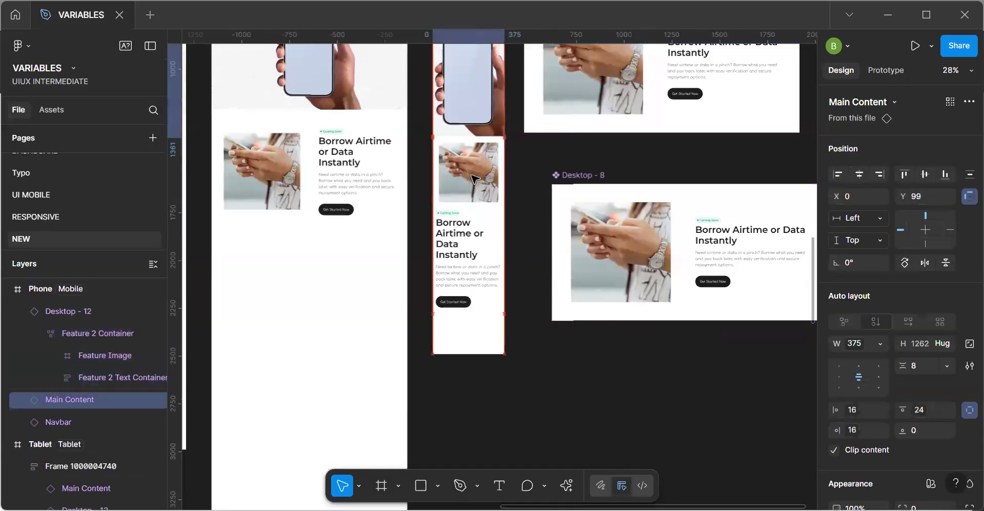
scroll(463, 343, up, 3)
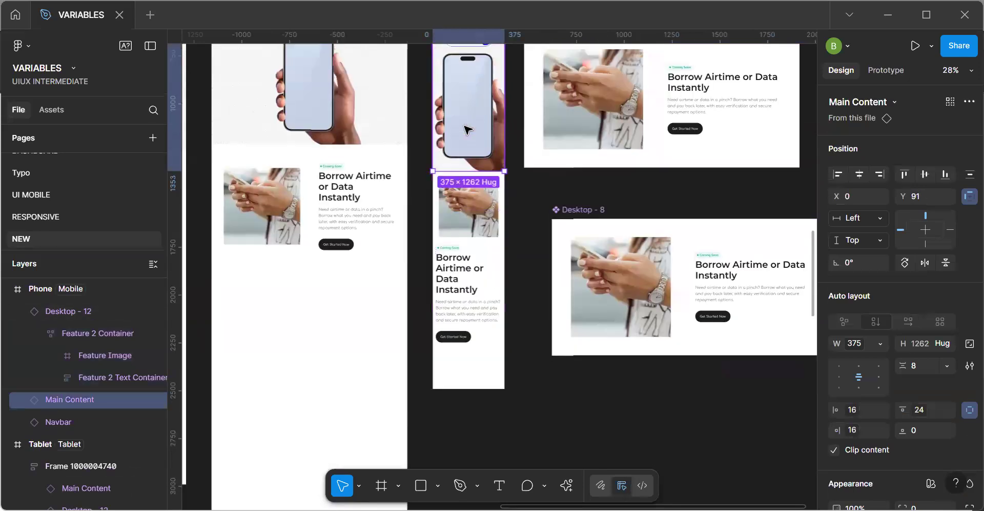
click(462, 340)
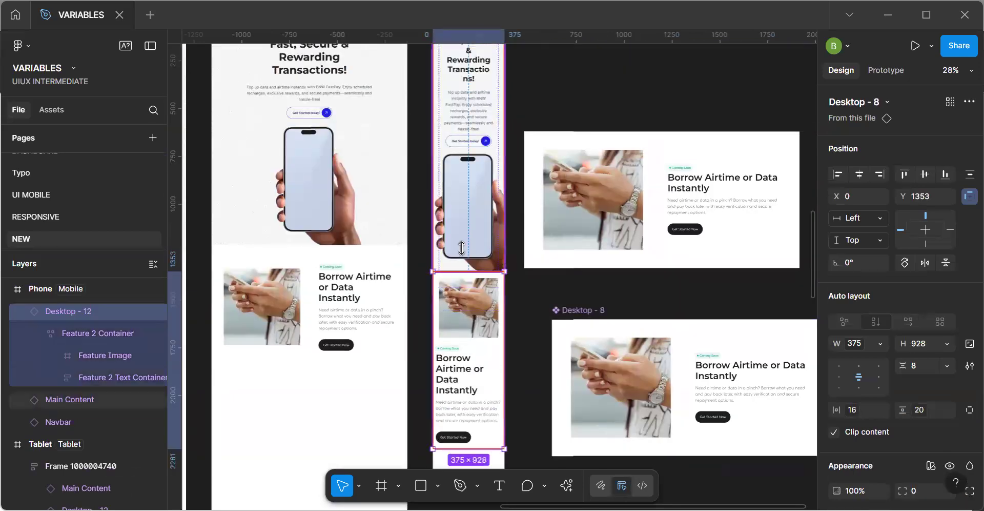
key(shift+Down)
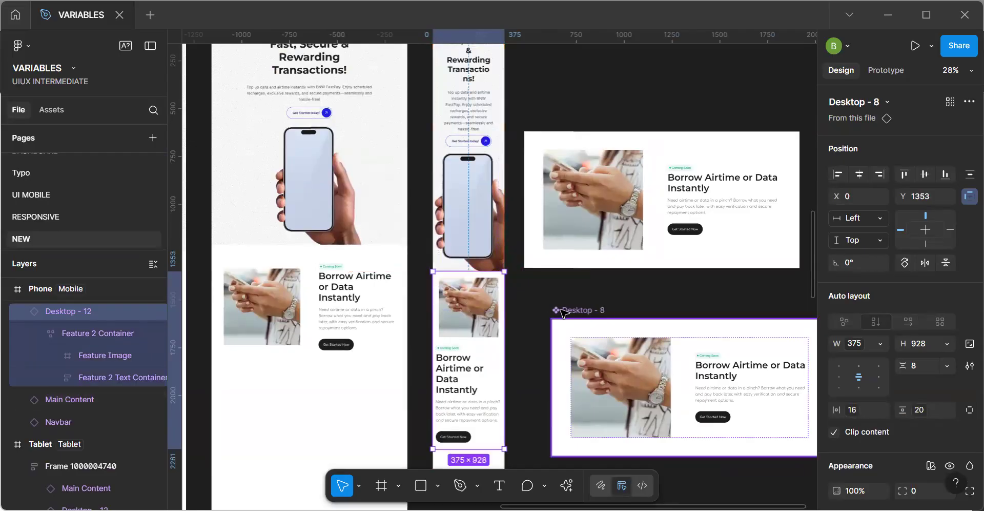
Examine the Borrow Airtime section across the service page, Tablet and Phone frames, and the service page sections below it.
click(564, 311)
key(space)
drag(478, 367, 535, 204)
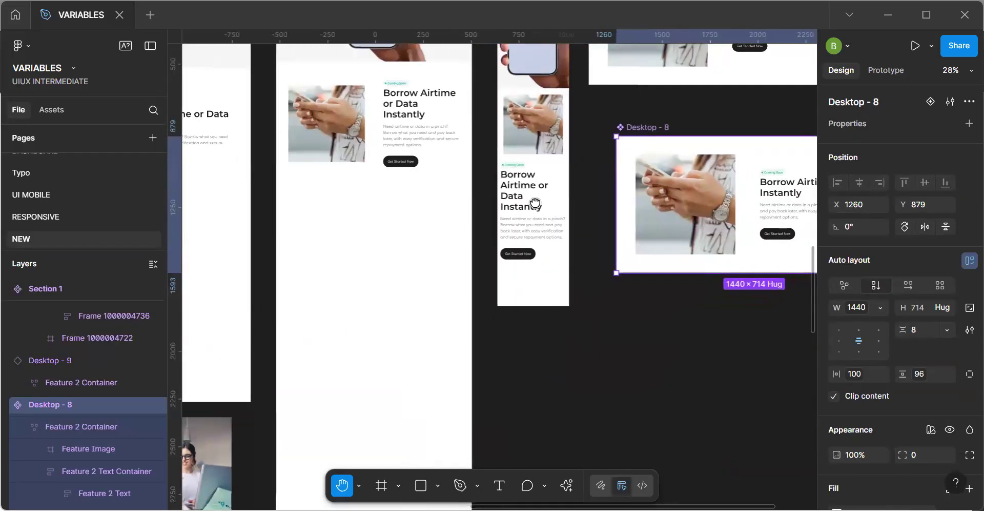
scroll(536, 204, down, 2)
scroll(536, 191, up, 5)
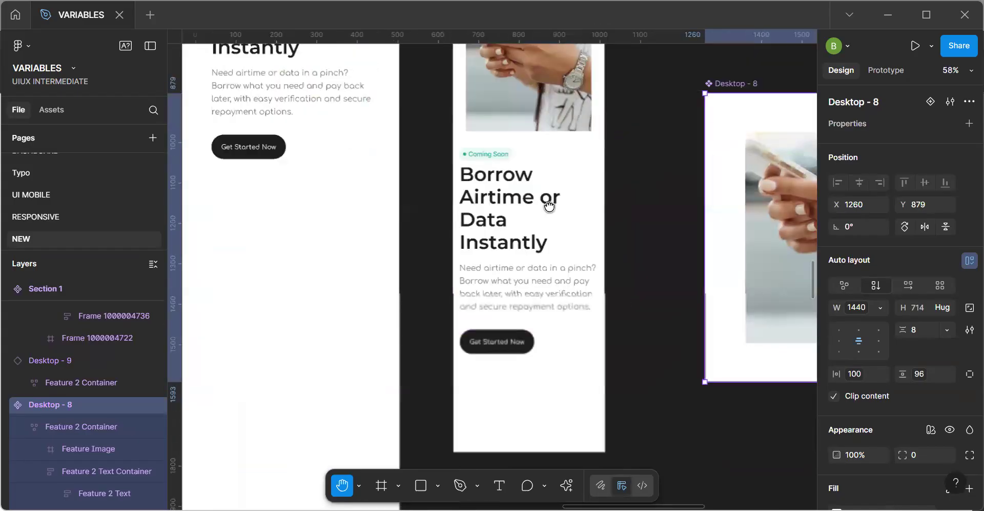
scroll(532, 217, down, 4)
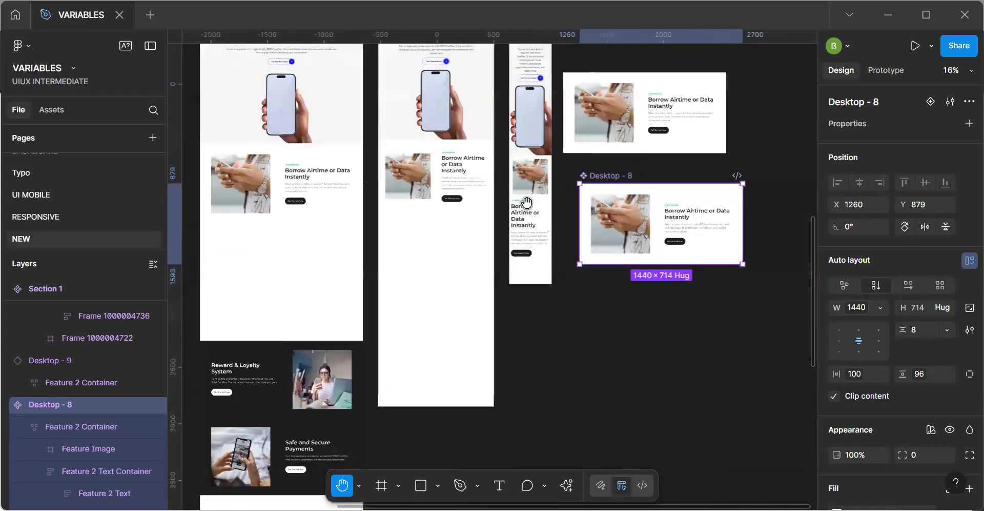
drag(448, 231, 502, 248)
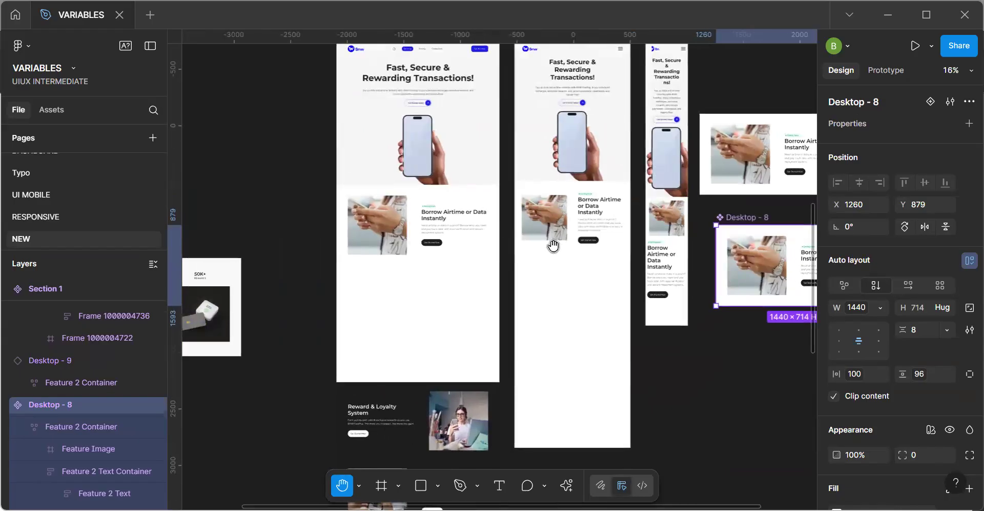
drag(449, 238, 499, 261)
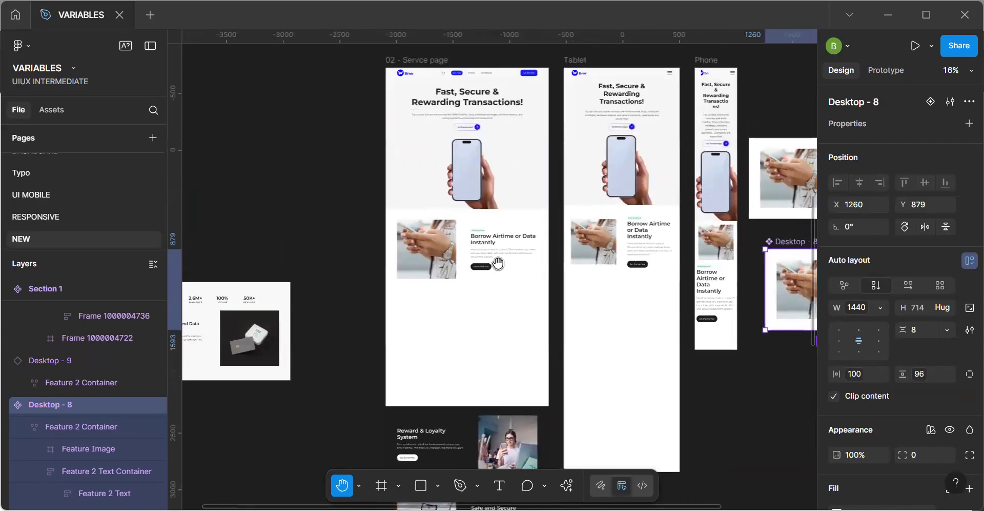
drag(592, 250, 522, 252)
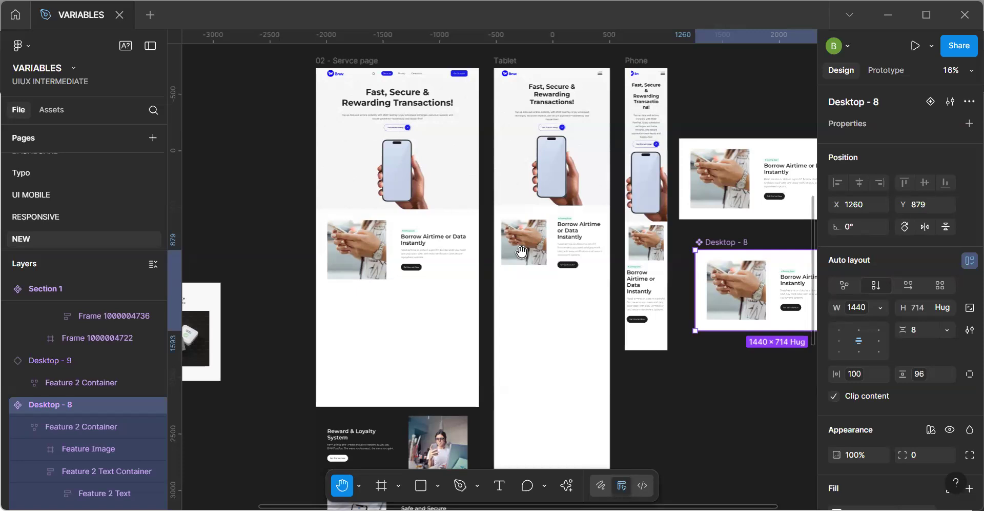
drag(500, 259, 528, 212)
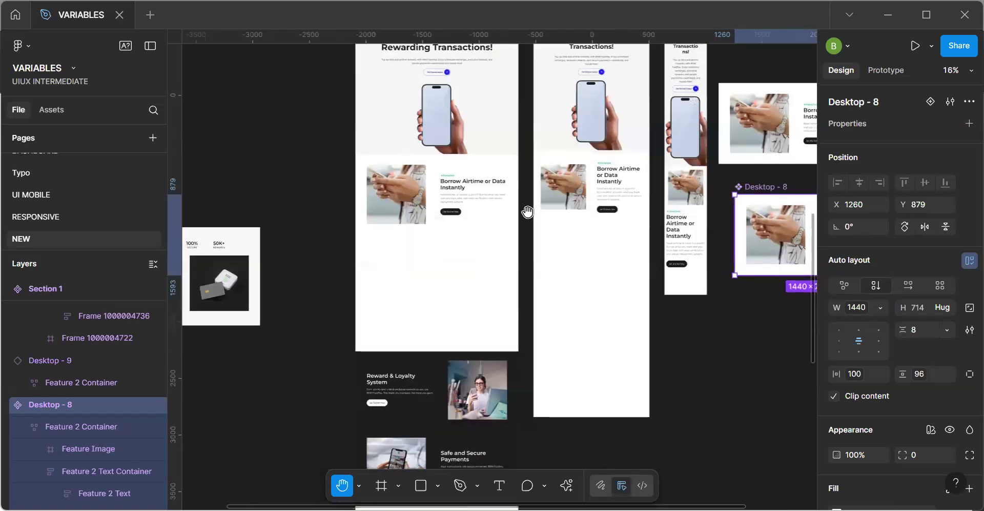
drag(569, 271, 550, 208)
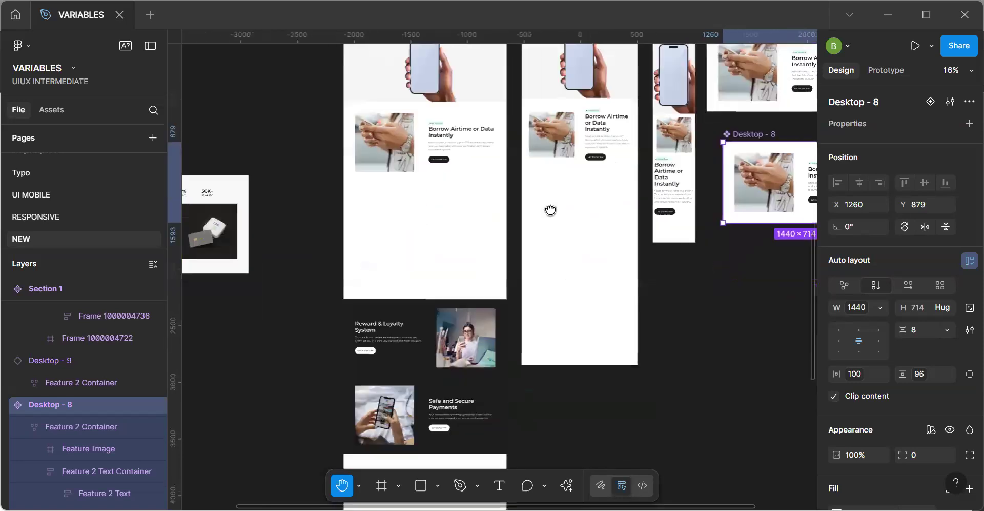
drag(401, 307, 460, 232)
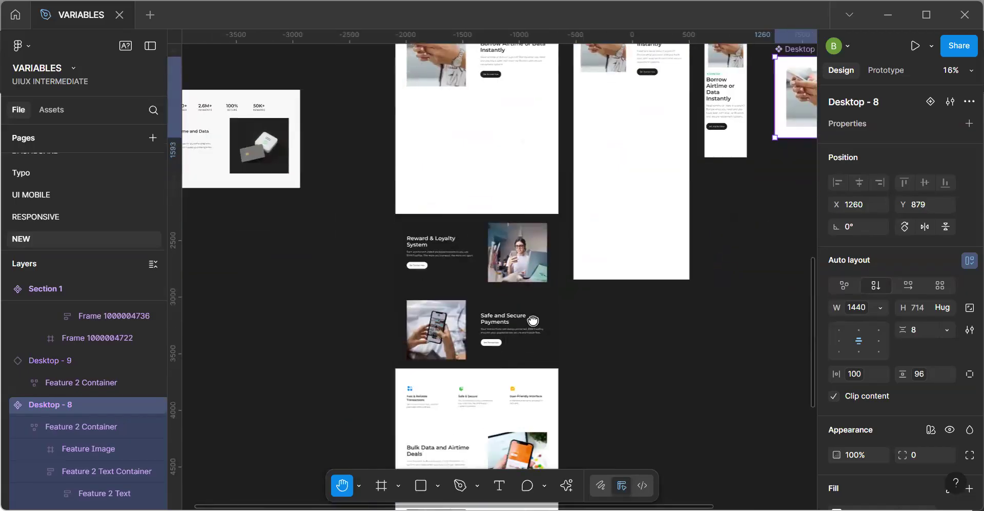
scroll(526, 316, up, 5)
scroll(526, 316, right, 2)
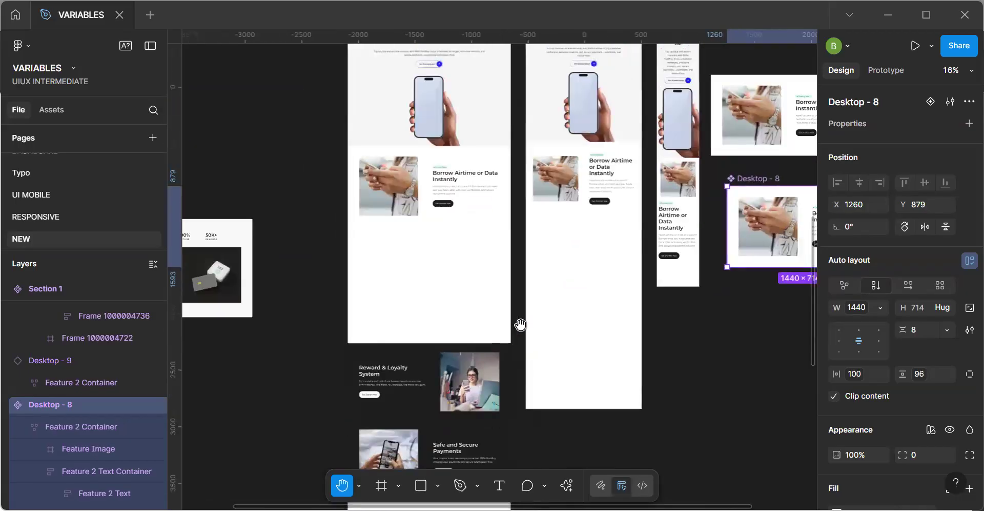
scroll(522, 338, up, 3)
key(v)
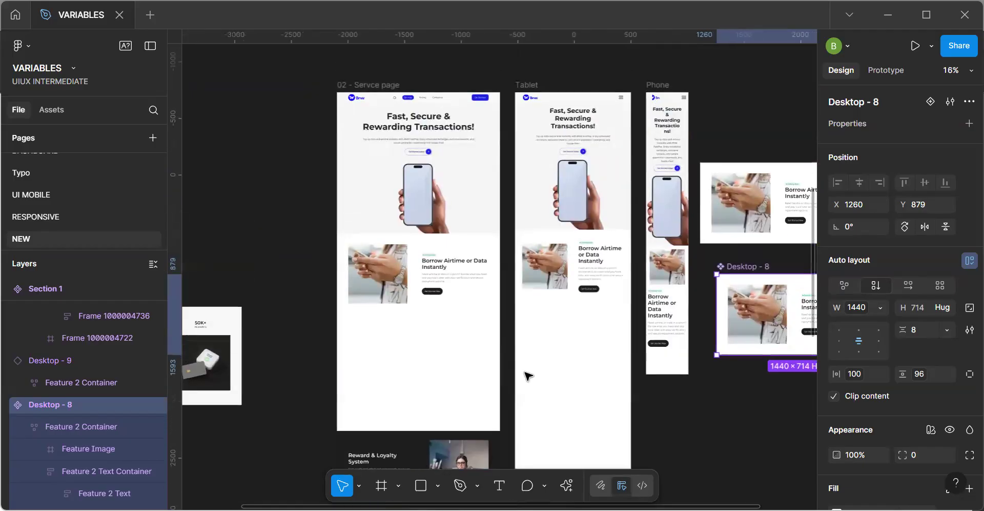
Try Dark Mode for the Mapped variables on the 02 - Servce page frame, and switch it back to Light Mode.
click(403, 200)
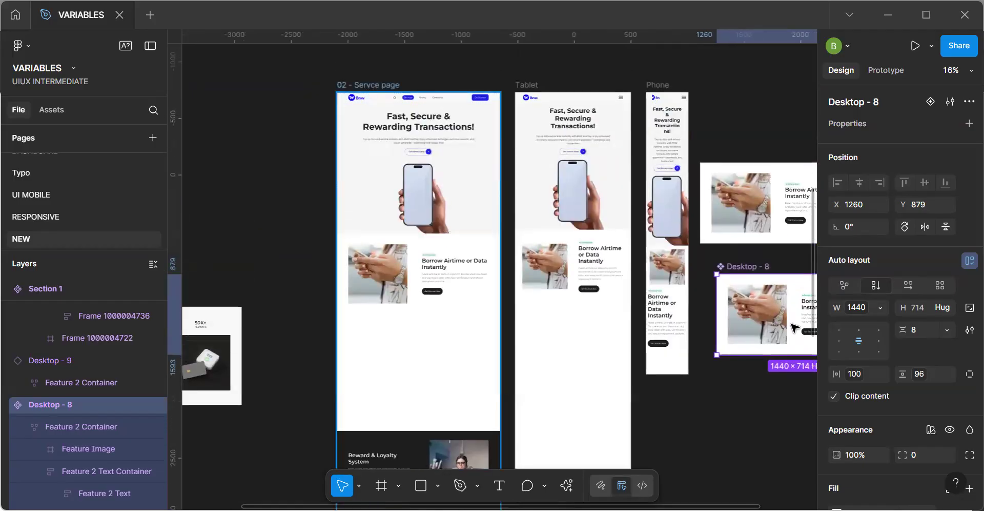
click(931, 338)
mouse_move(879, 368)
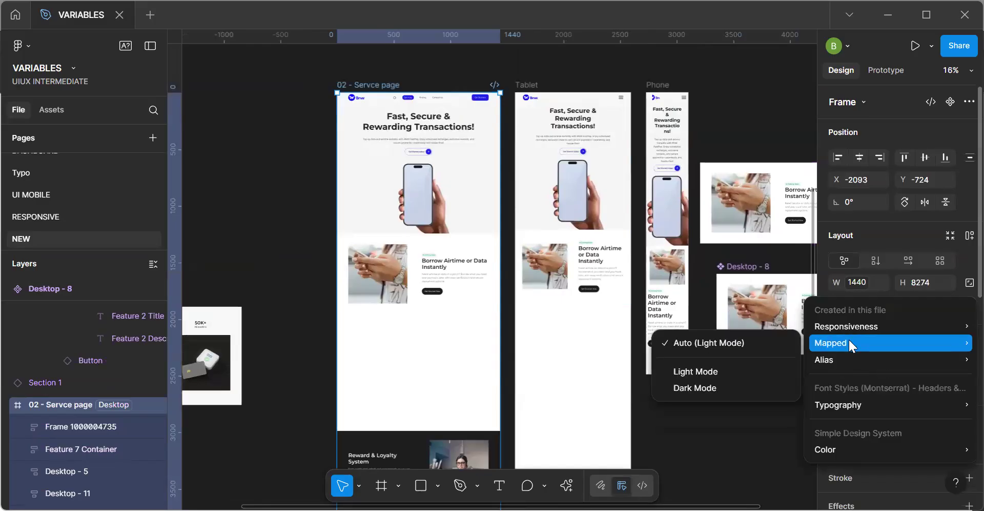
mouse_move(826, 341)
click(717, 383)
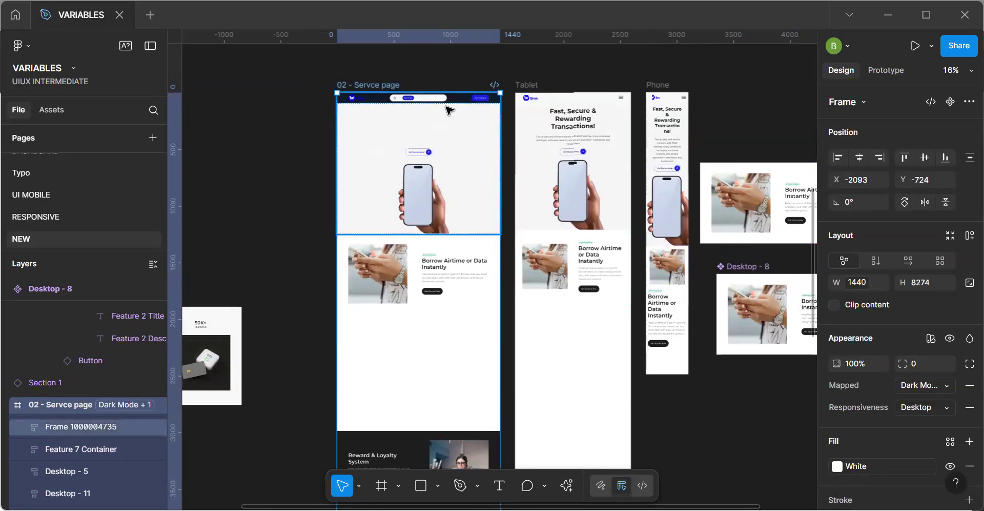
click(917, 389)
click(894, 374)
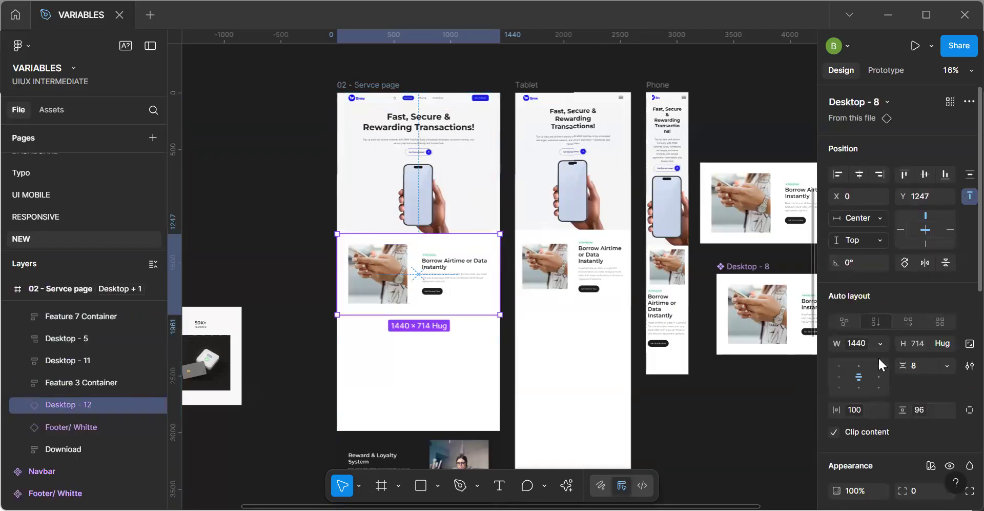
Search the variables for "text" for the Borrow Airtime instance's Black selection color, clear the search and list only those created in this file.
scroll(878, 356, down, 5)
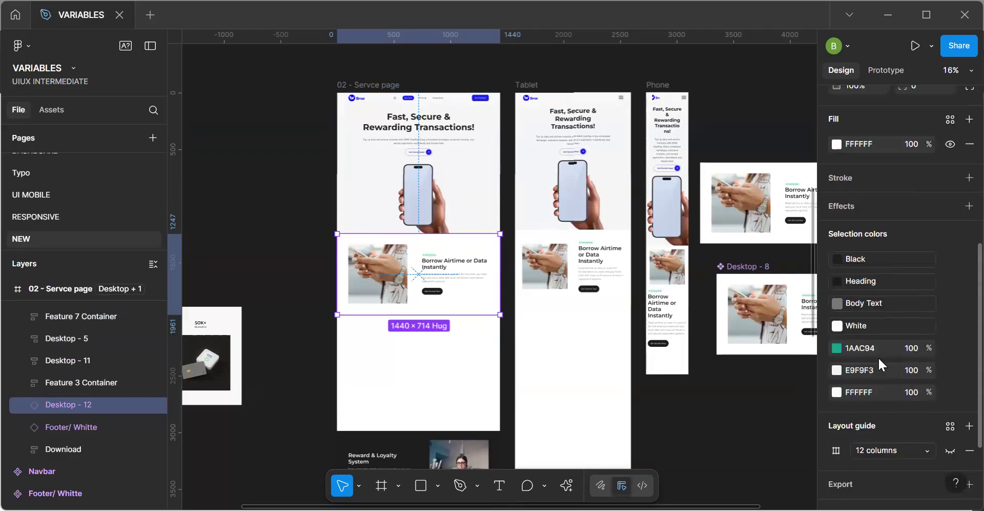
scroll(878, 355, down, 1)
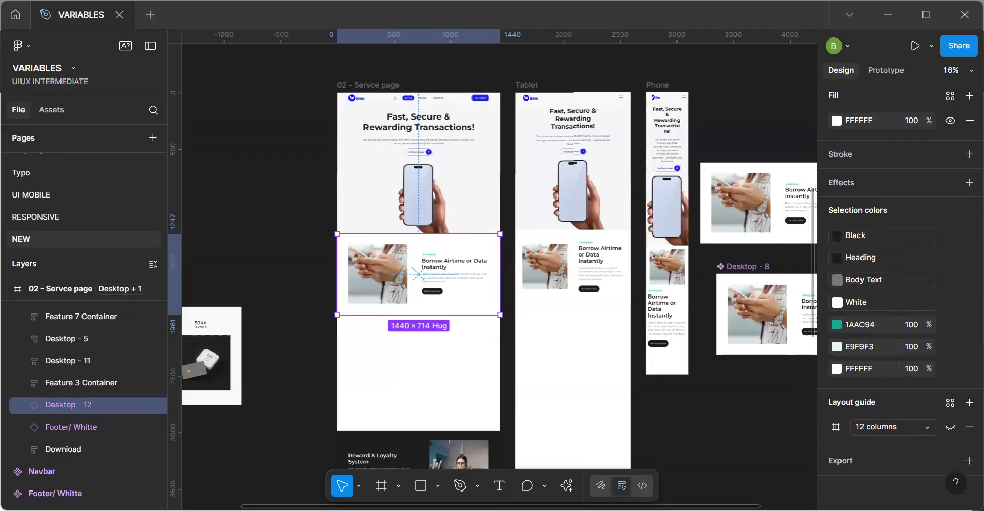
click(896, 240)
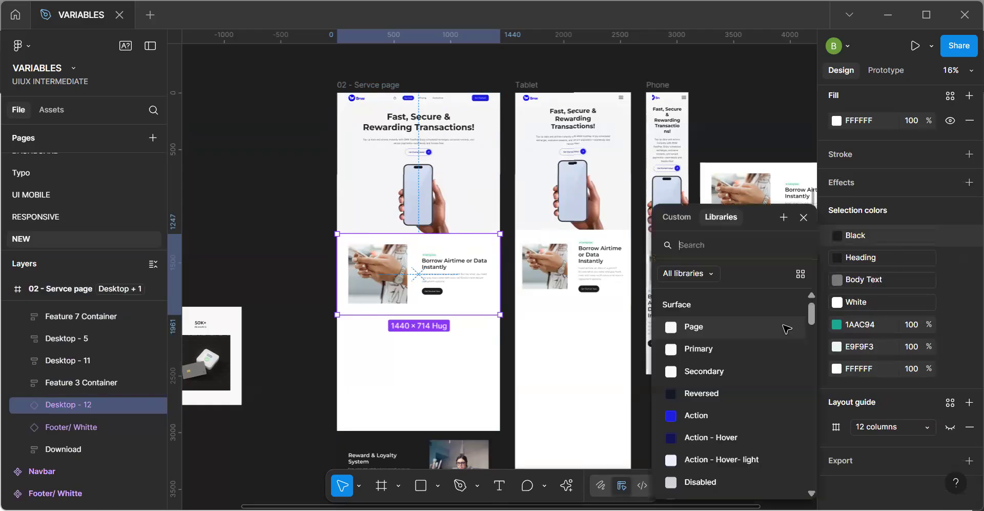
text(text)
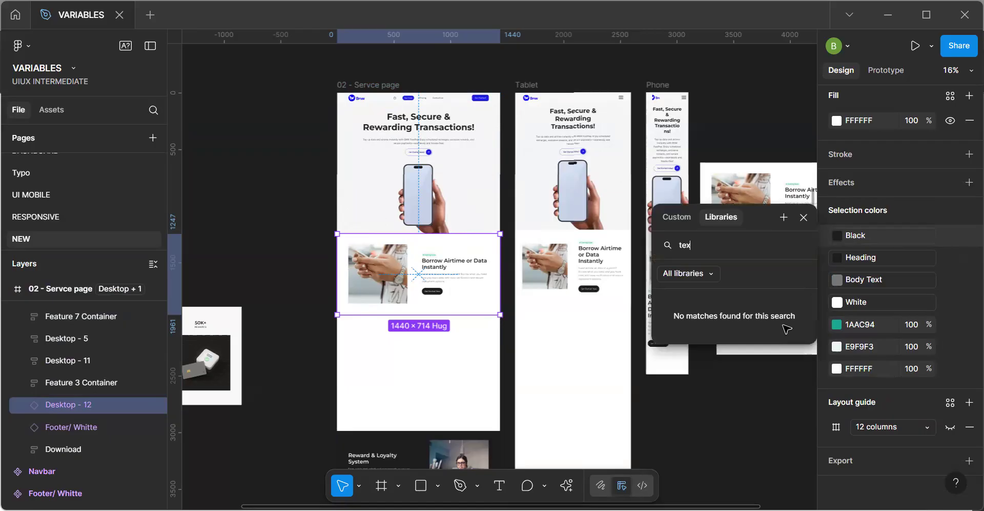
key(BackSpace)
key(BackSpace)
key(BackSpace)
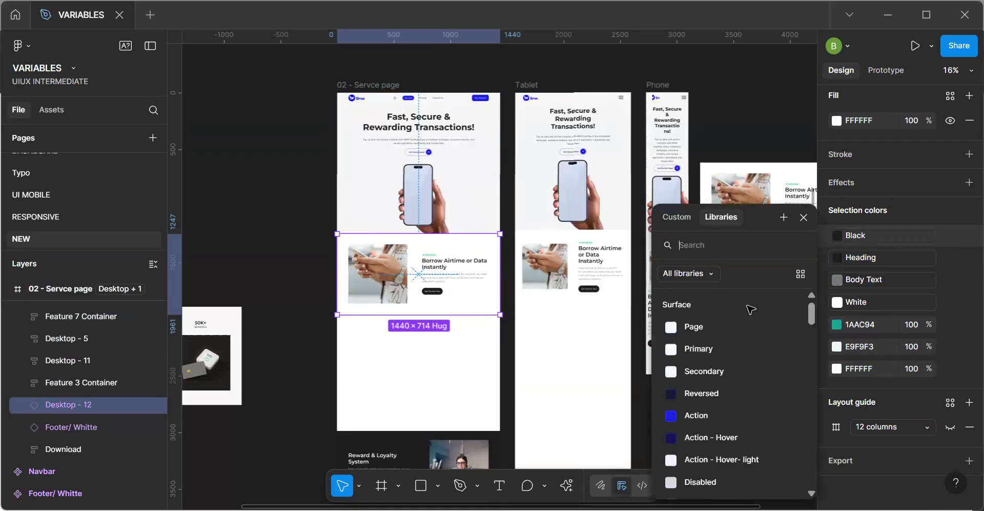
click(698, 276)
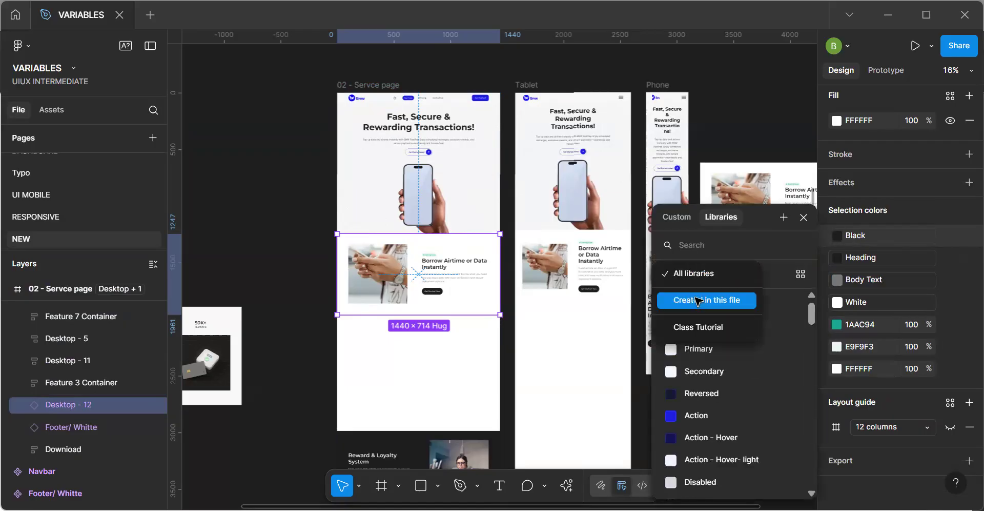
click(698, 302)
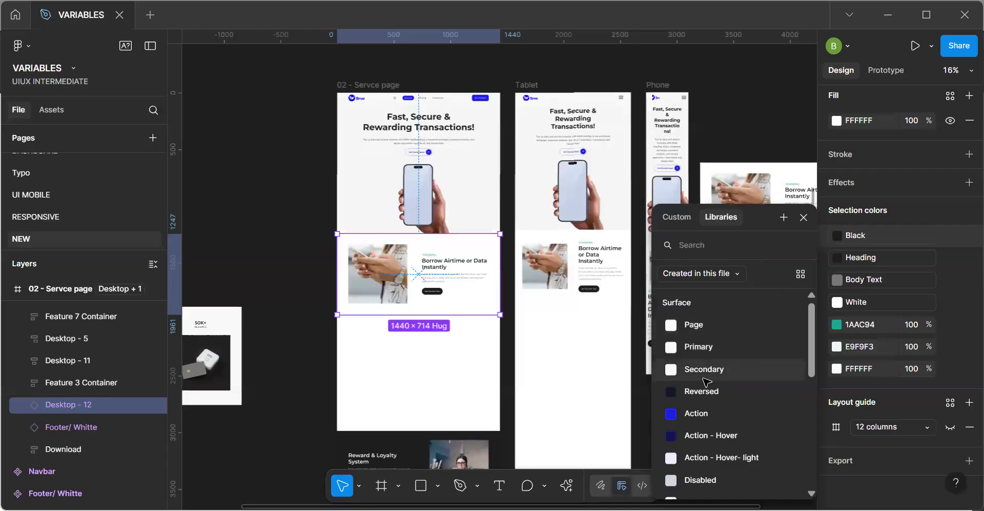
scroll(706, 381, down, 5)
scroll(706, 381, up, 5)
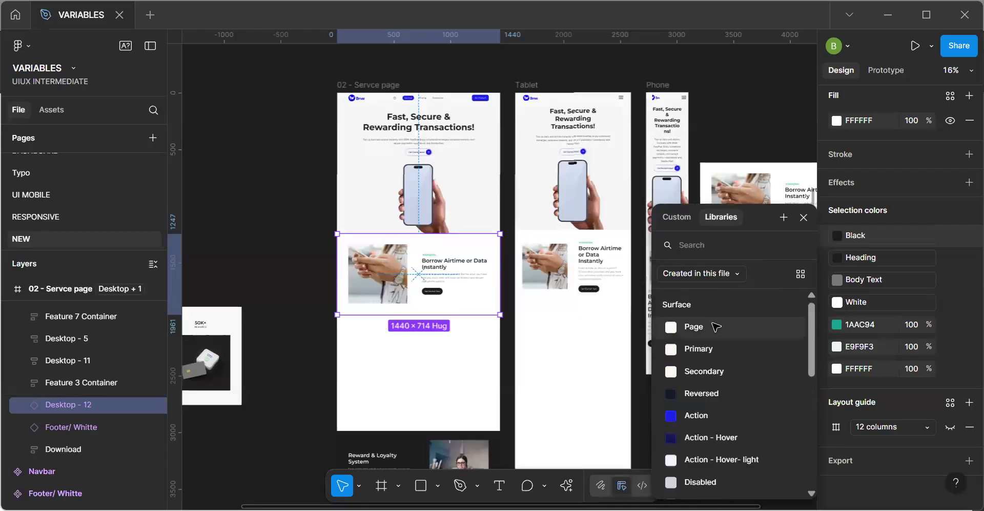
click(712, 325)
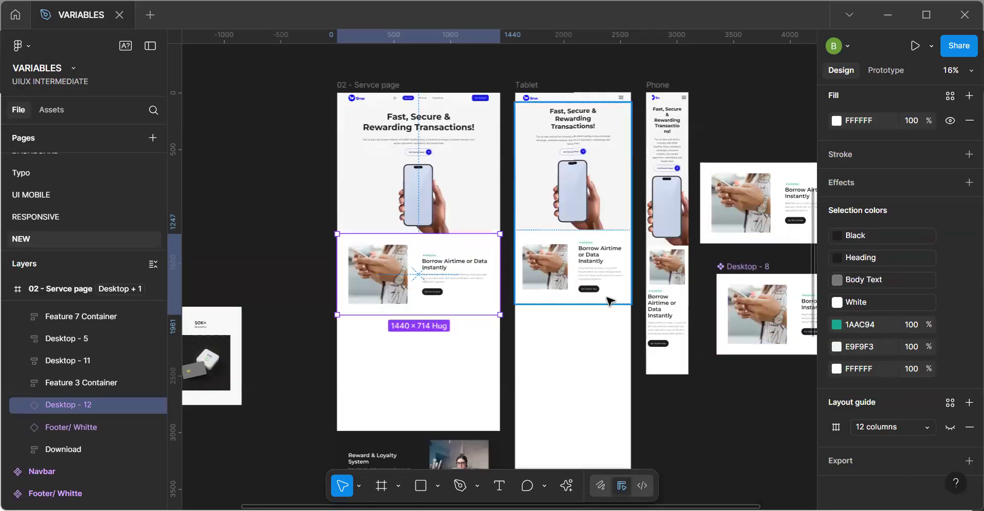
Try the Surface/Reversed variable for the Borrow Airtime instance's Black selection color, and undo the change.
click(866, 239)
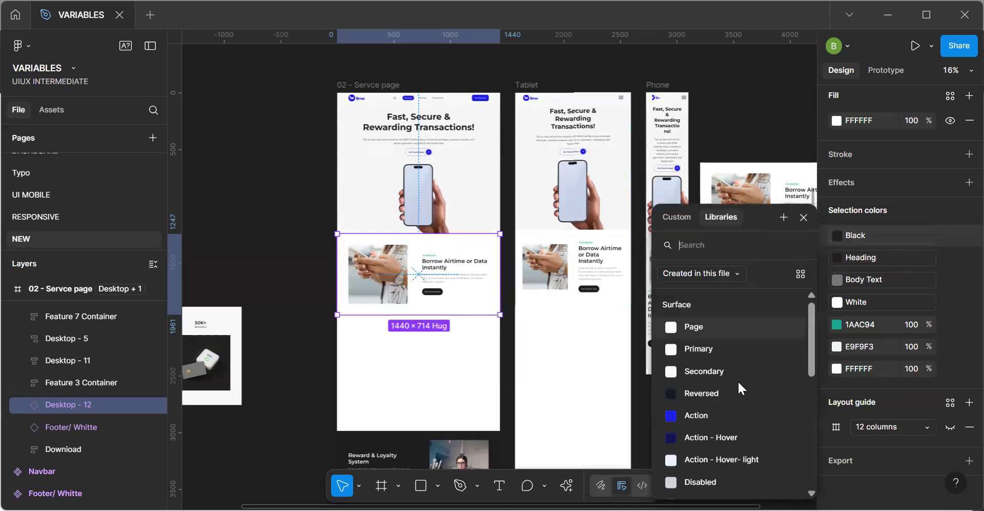
click(709, 397)
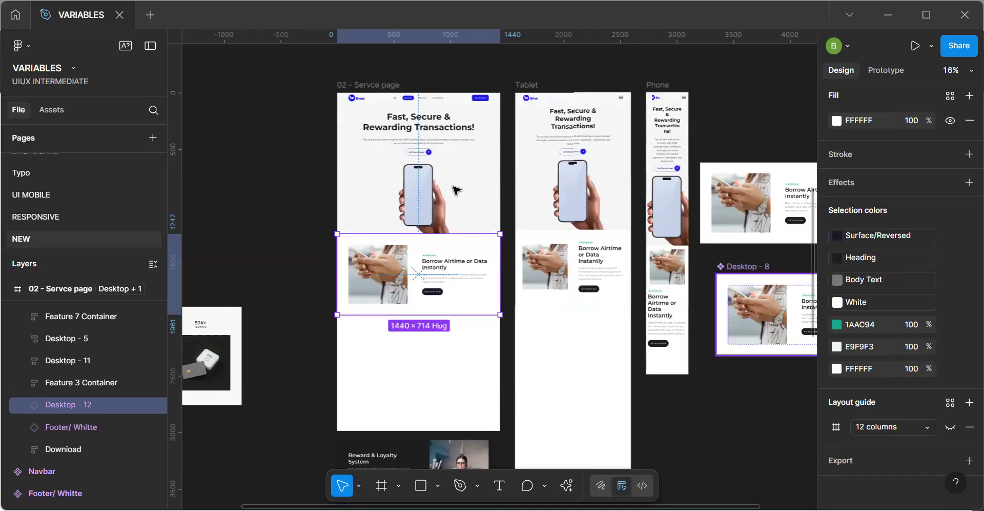
key(ctrl+z)
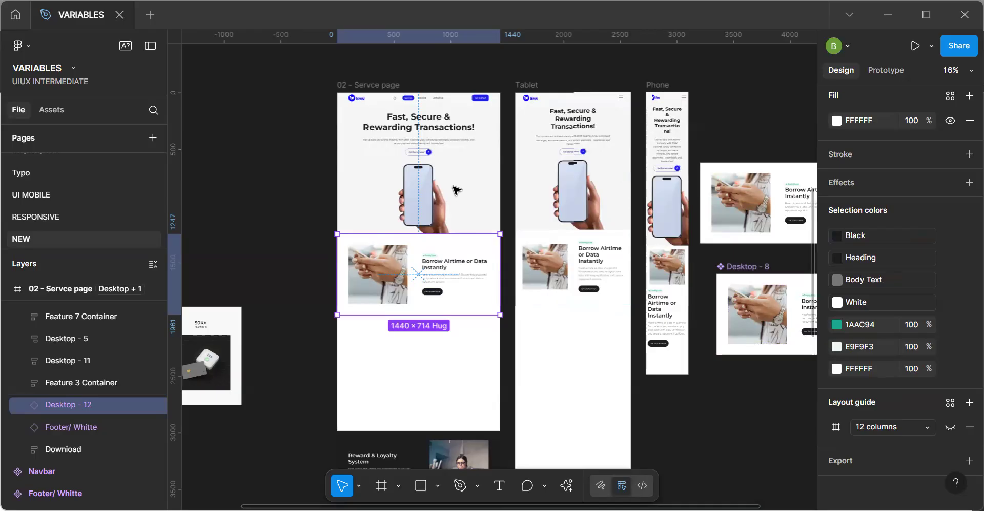
scroll(454, 279, up, 5)
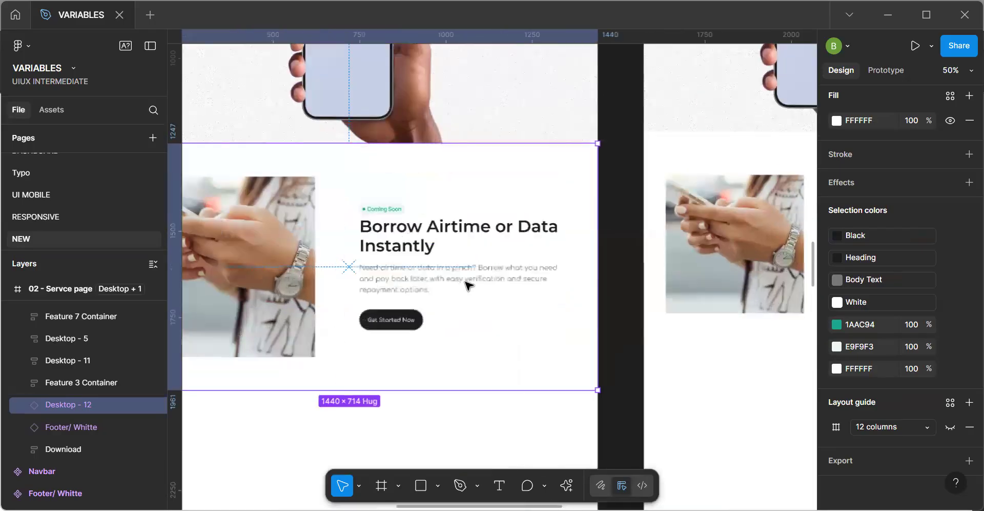
scroll(427, 285, down, 3)
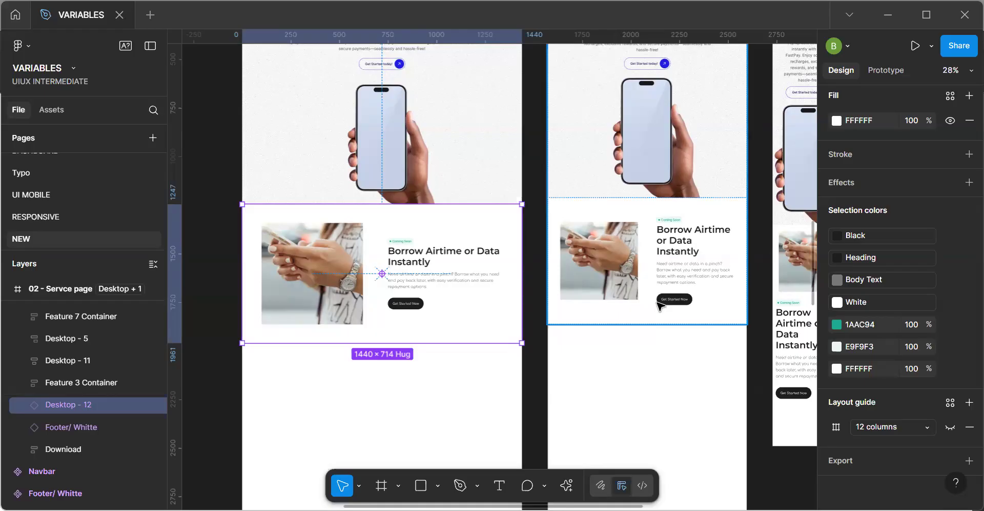
drag(644, 336, 569, 336)
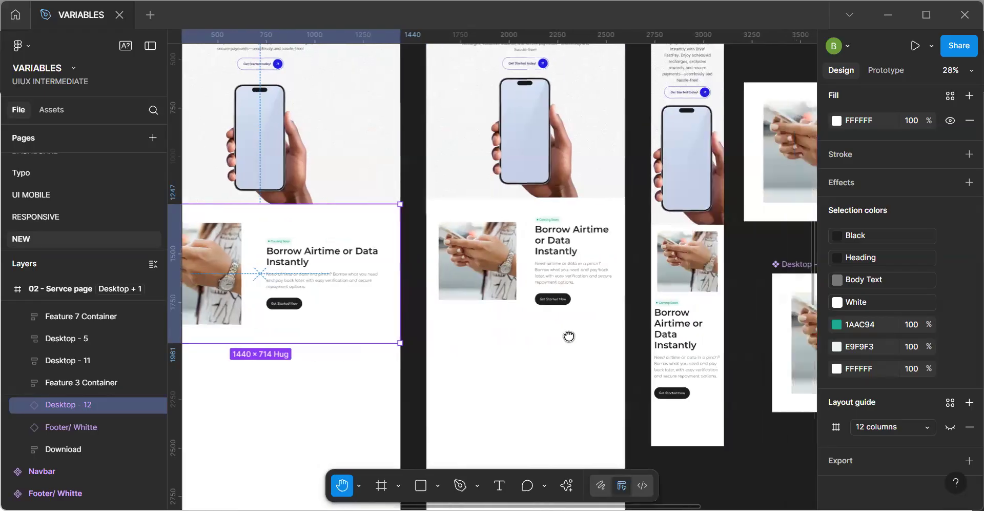
key(v)
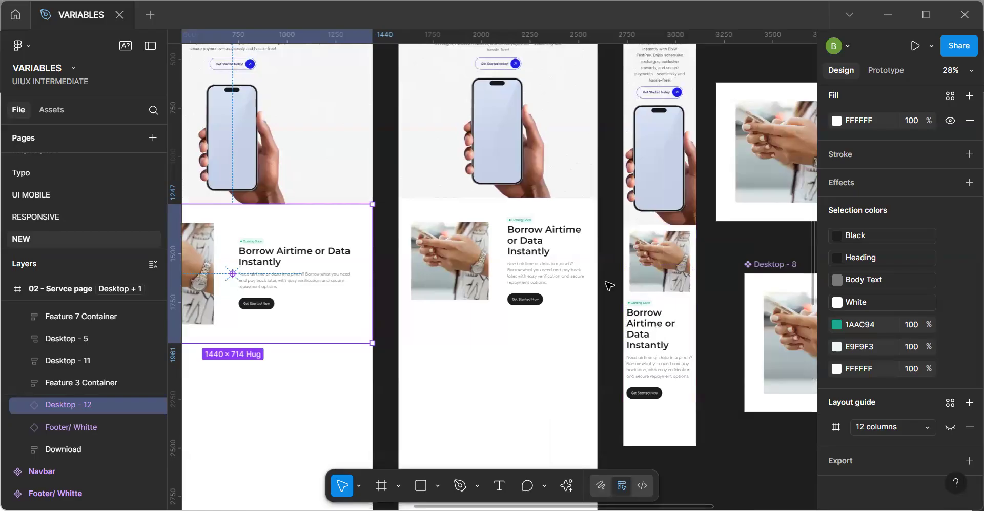
key(h)
drag(317, 326, 421, 306)
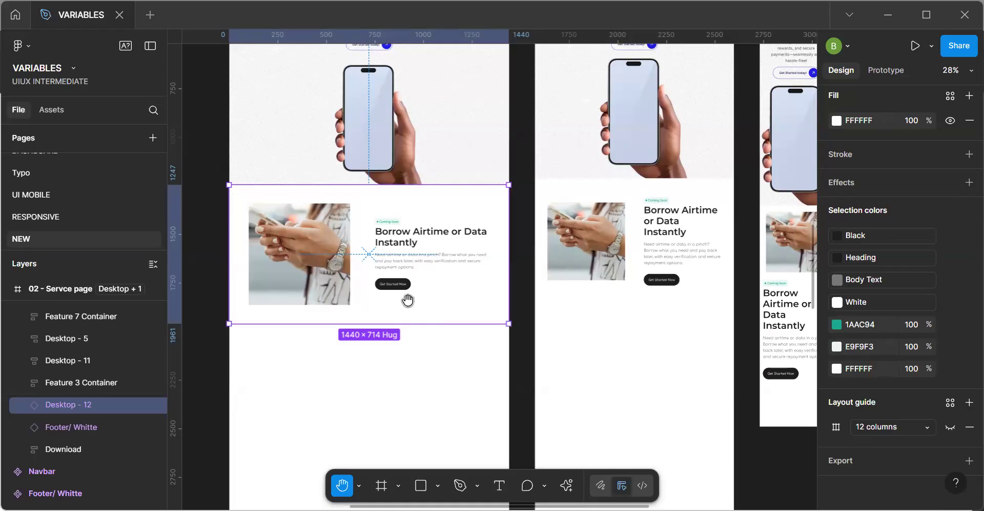
Map the Heading color of the desktop Borrow Airtime section's Feature 2 Text block to the Text/Primary variable.
drag(407, 297, 445, 315)
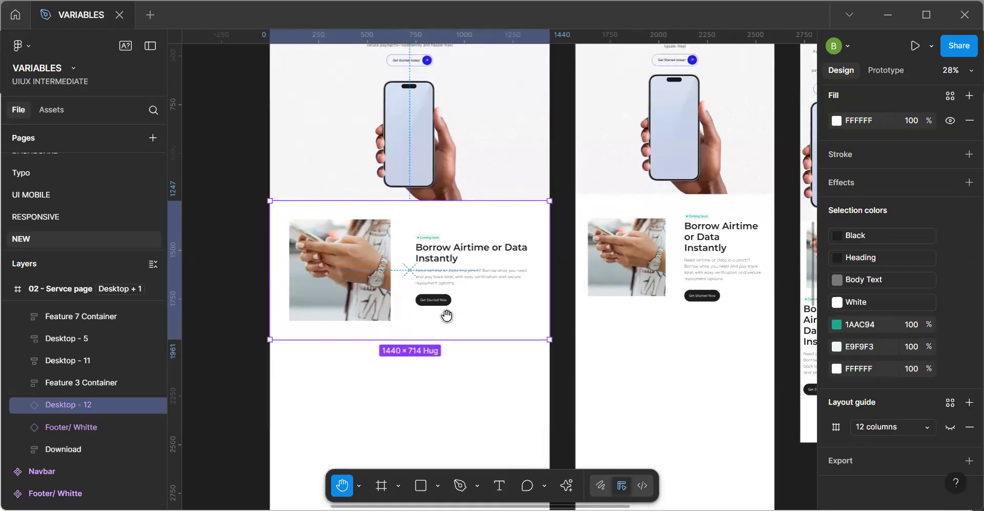
key(v)
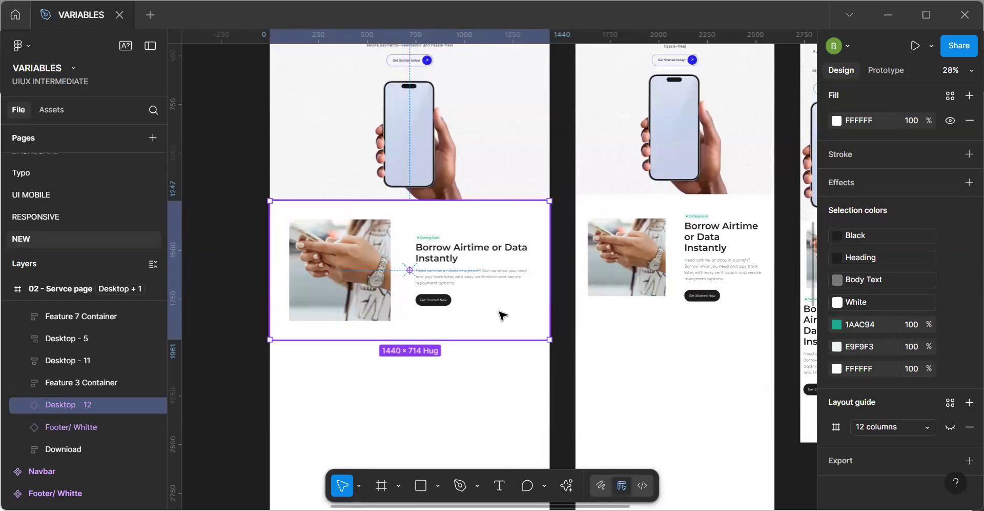
key(h)
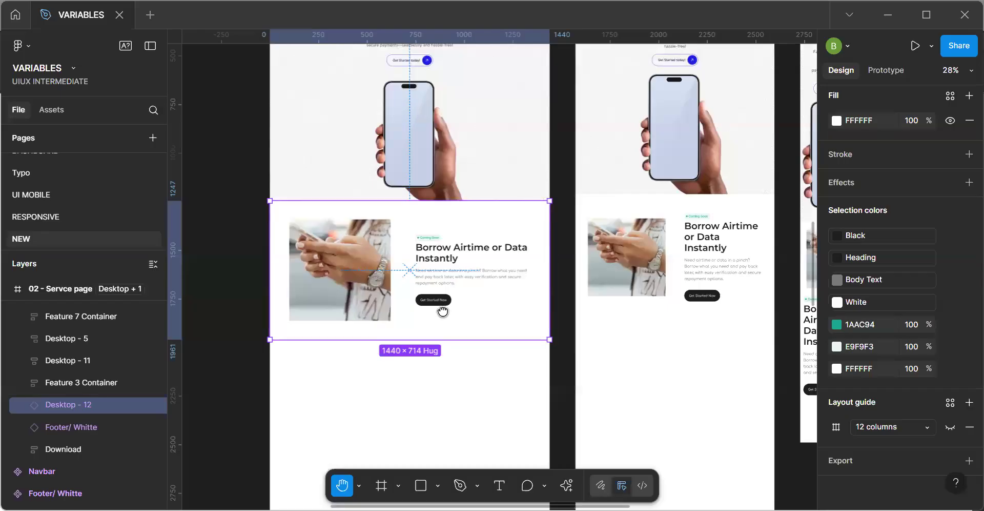
scroll(690, 309, right, 2)
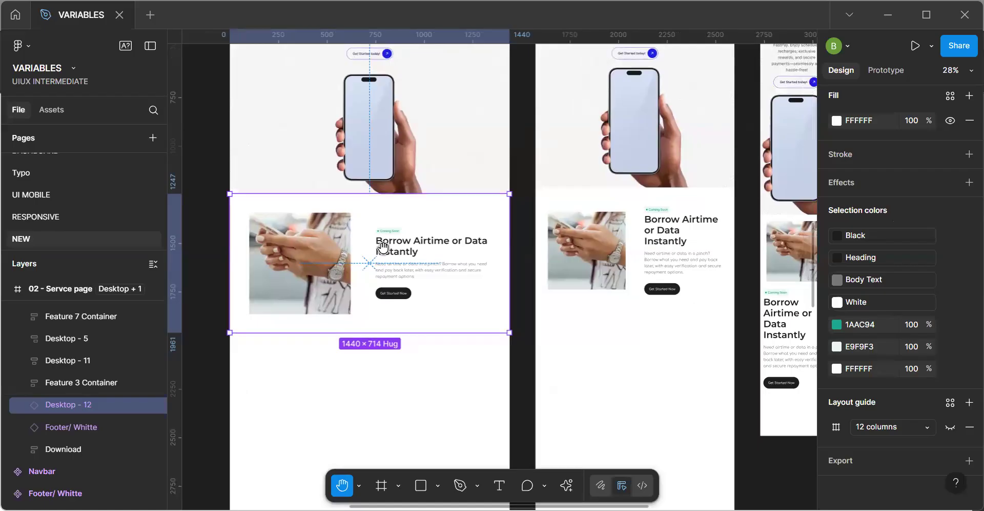
key(v)
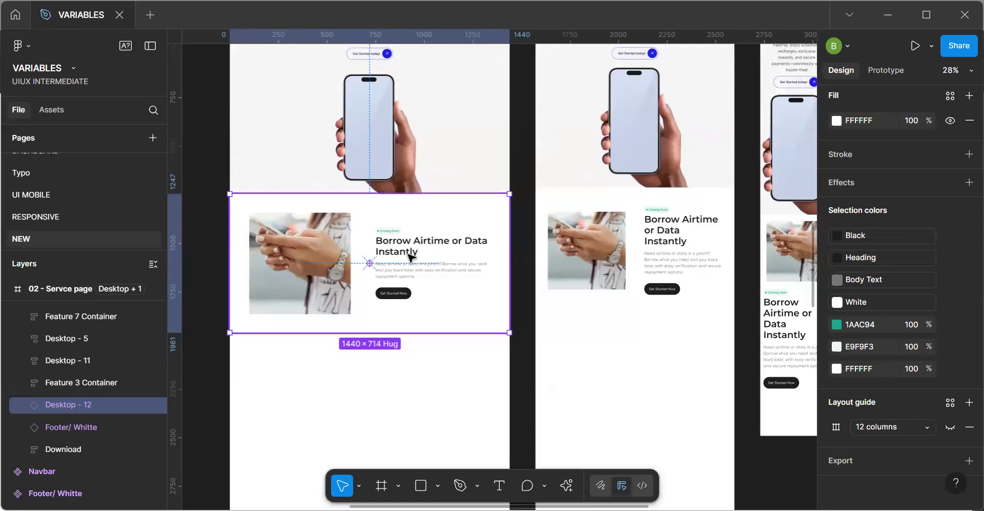
double_click(411, 256)
double_click(411, 256)
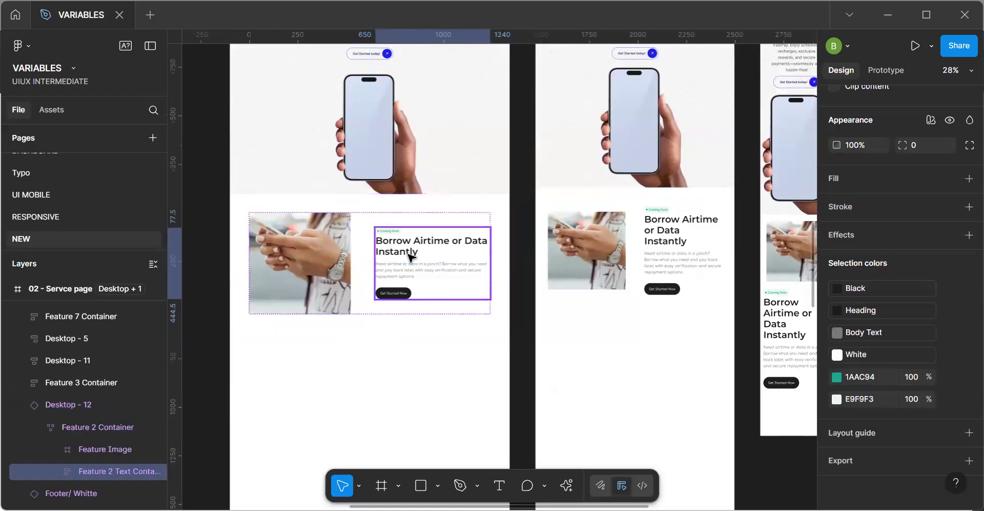
double_click(411, 256)
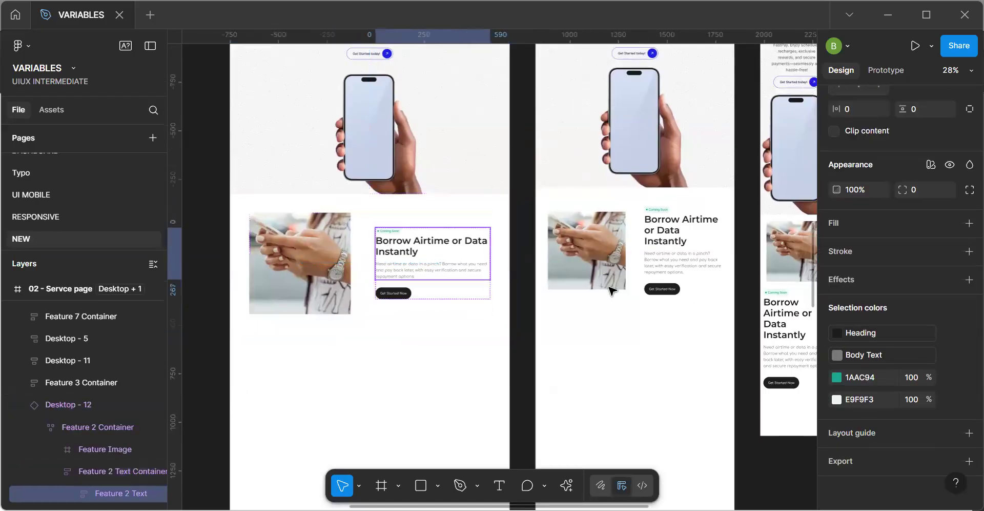
click(869, 333)
text(text)
click(746, 323)
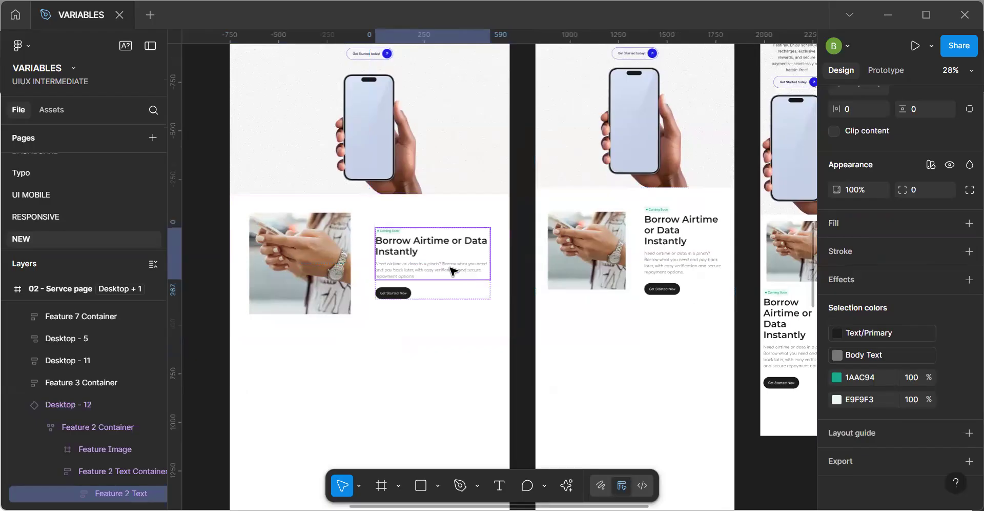
Map the Body Text color of the Feature 2 Text block to the Text/Secondary variable.
click(885, 360)
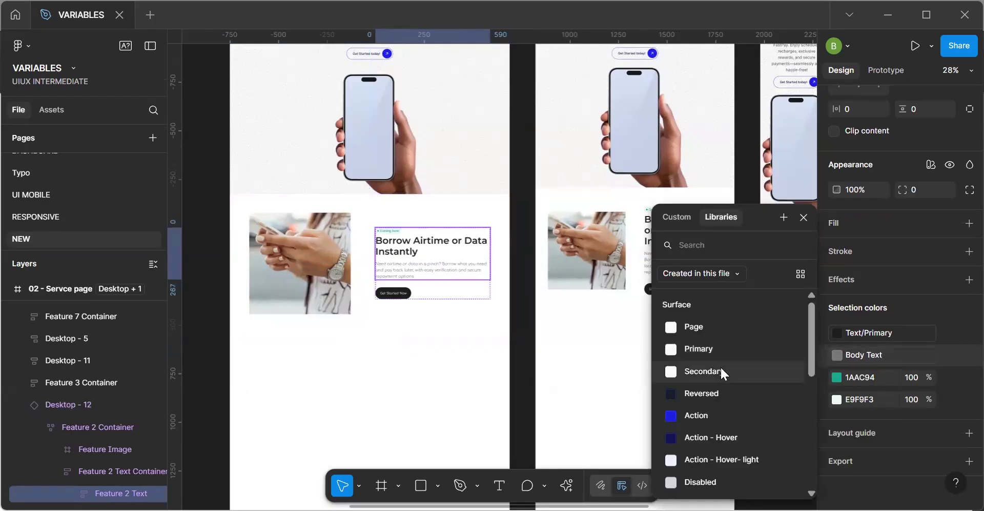
scroll(721, 365, down, 5)
click(727, 345)
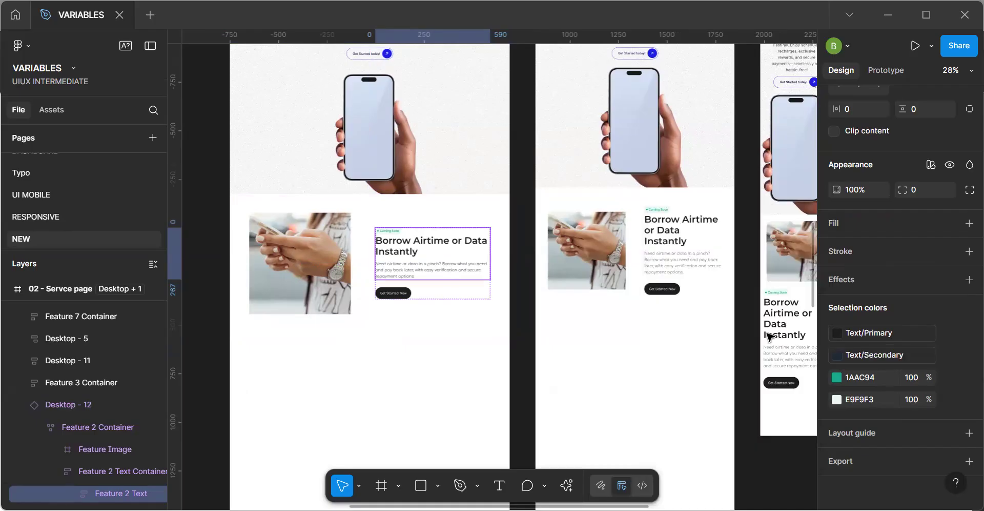
Map the 1AAC94 color of the Feature 2 Text block's Coming Soon tag to the Text/Action variable.
click(943, 376)
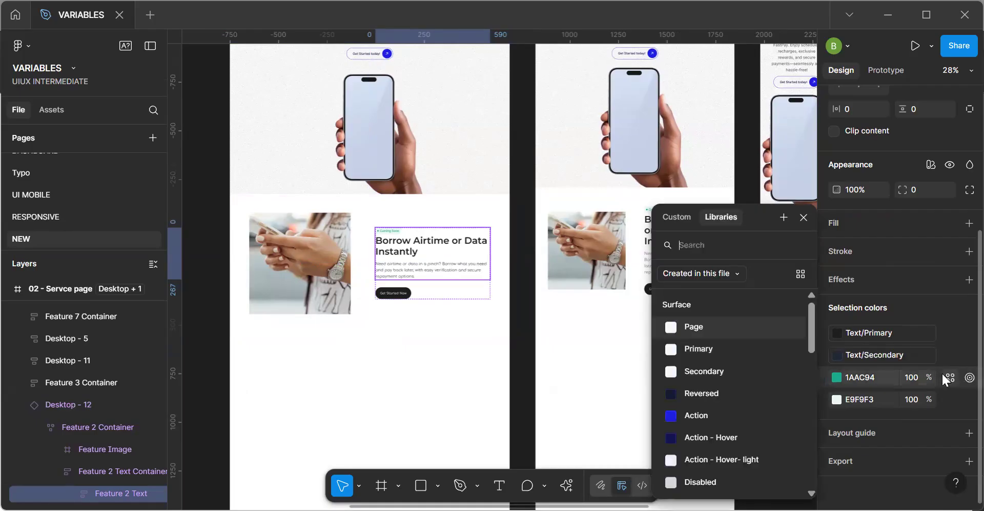
click(693, 412)
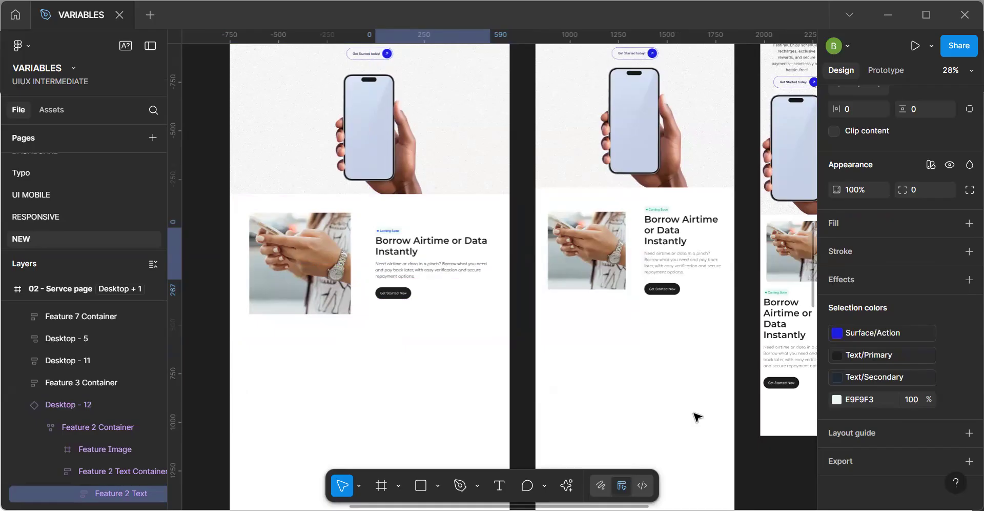
click(885, 334)
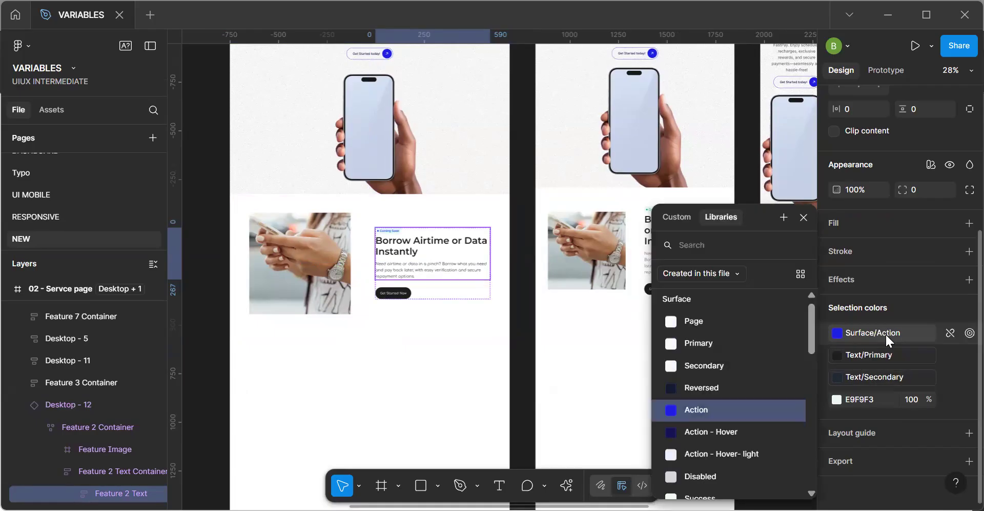
text(text)
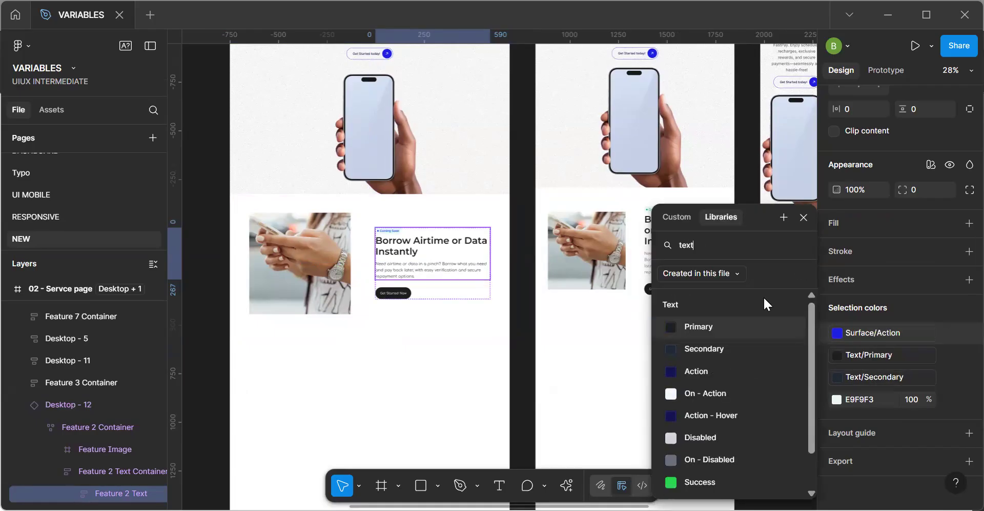
click(718, 370)
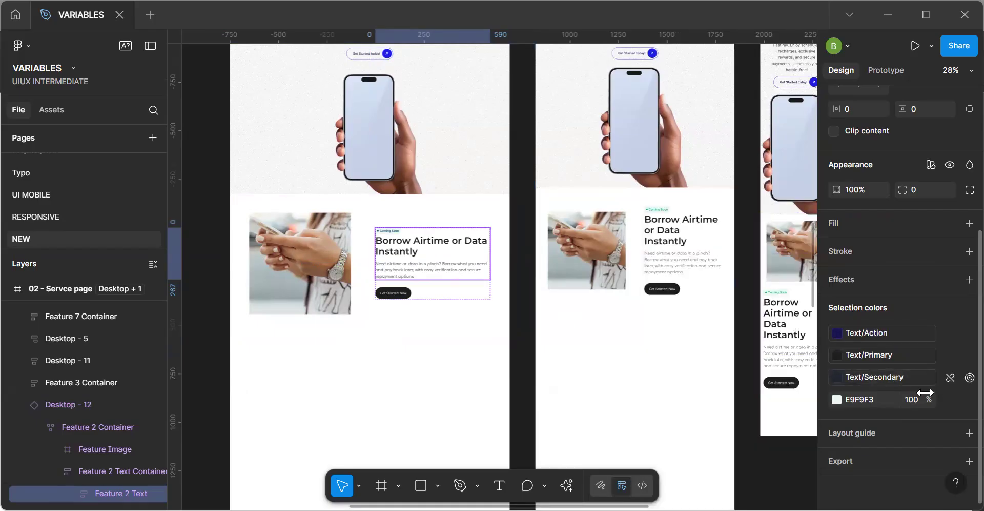
Map the Coming Soon tag's E9F9F3 background color to the Surface/Page variable and check the tag up close.
click(949, 400)
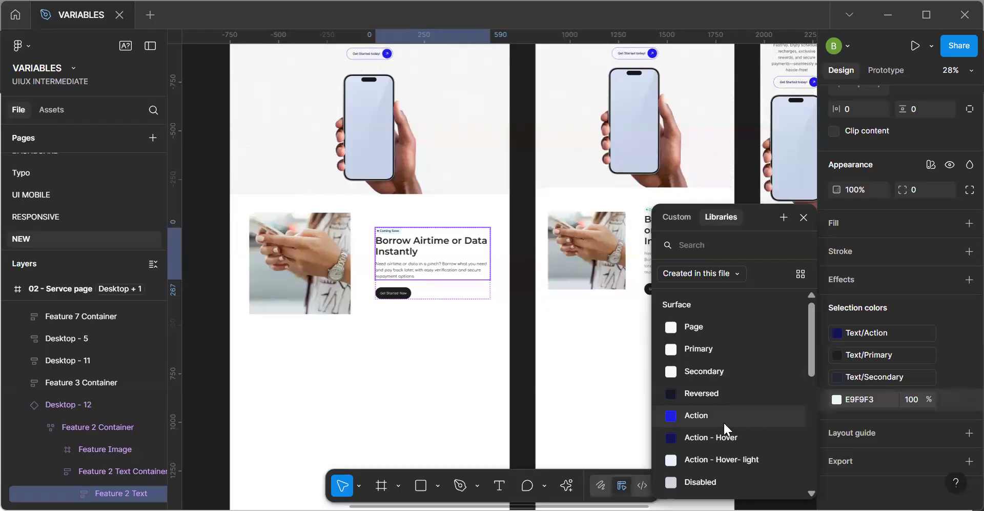
click(693, 326)
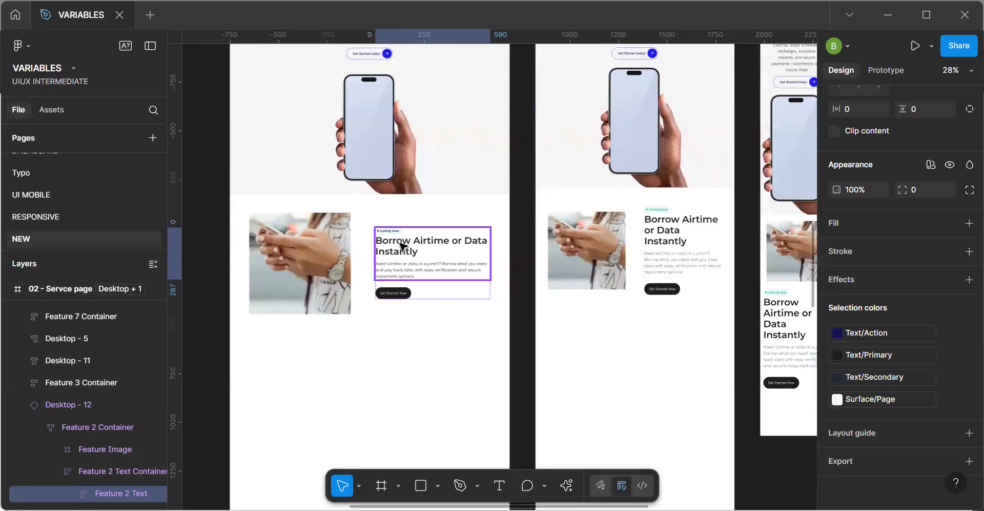
scroll(401, 246, up, 10)
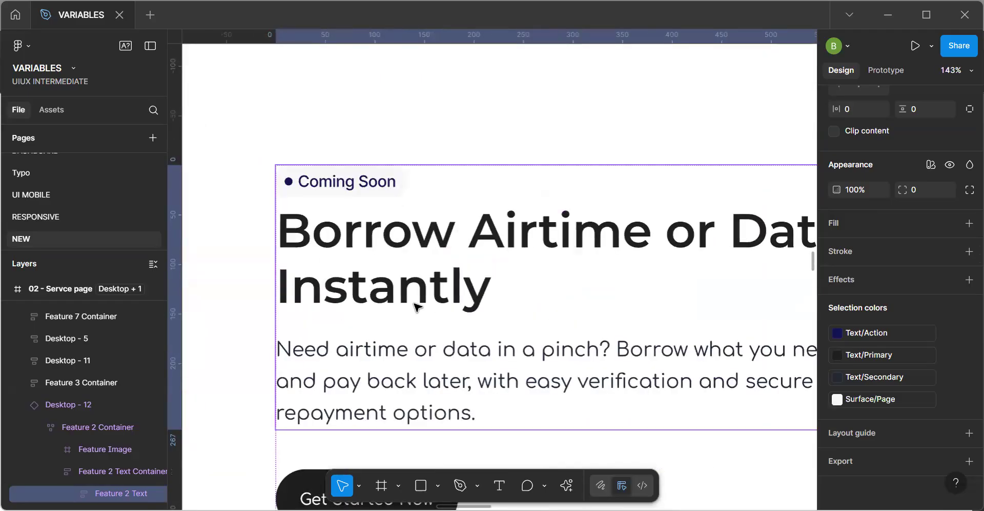
scroll(414, 302, down, 10)
Map the Get Started Now button's Black color to Surface/Reversed and its White color to Text/On - Action.
click(413, 303)
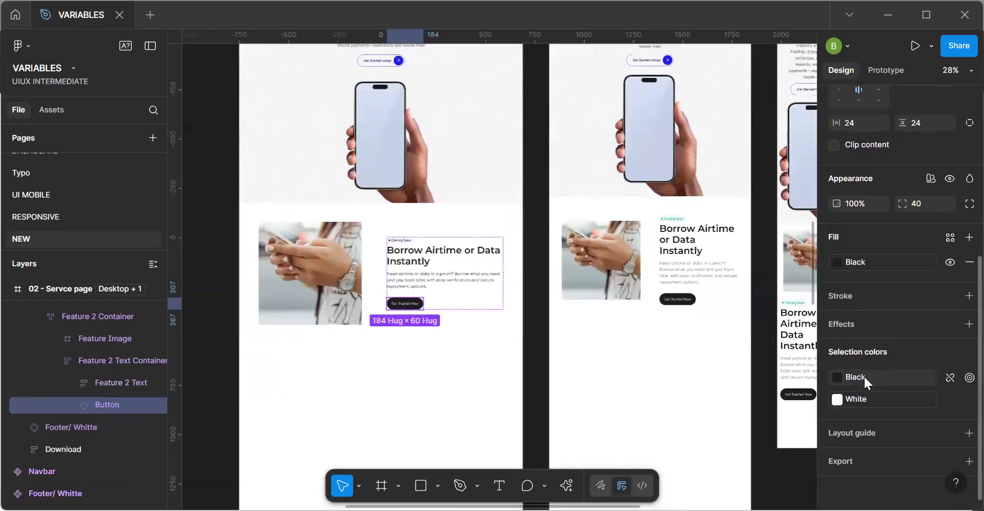
click(864, 379)
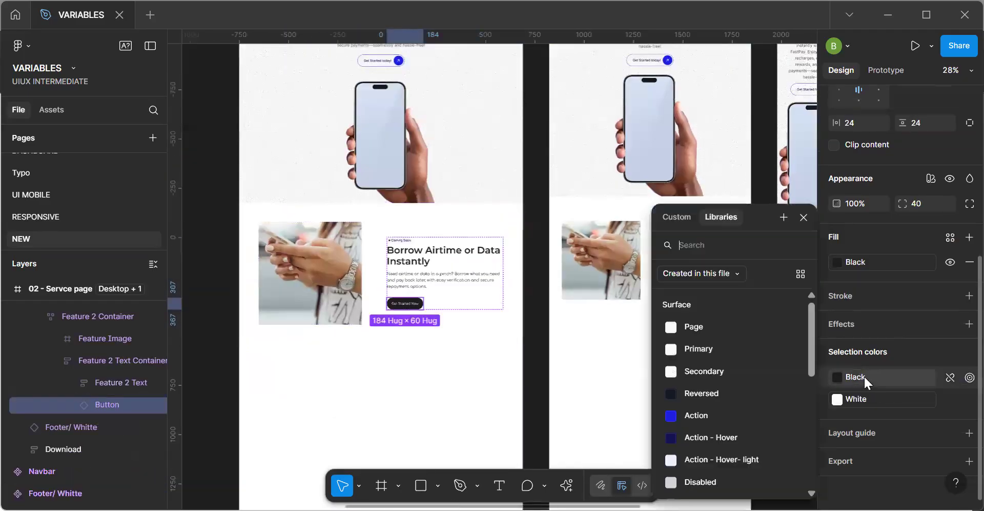
click(726, 393)
click(851, 399)
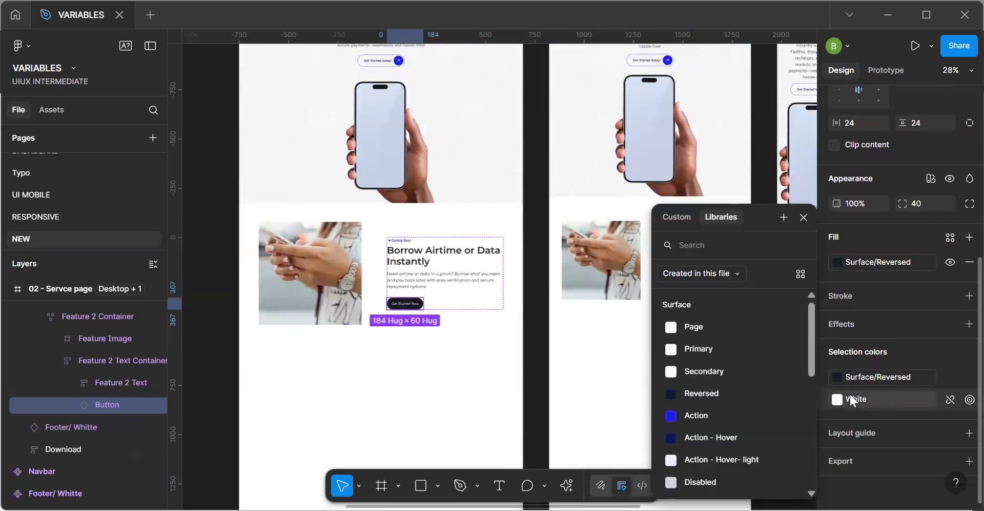
text(text)
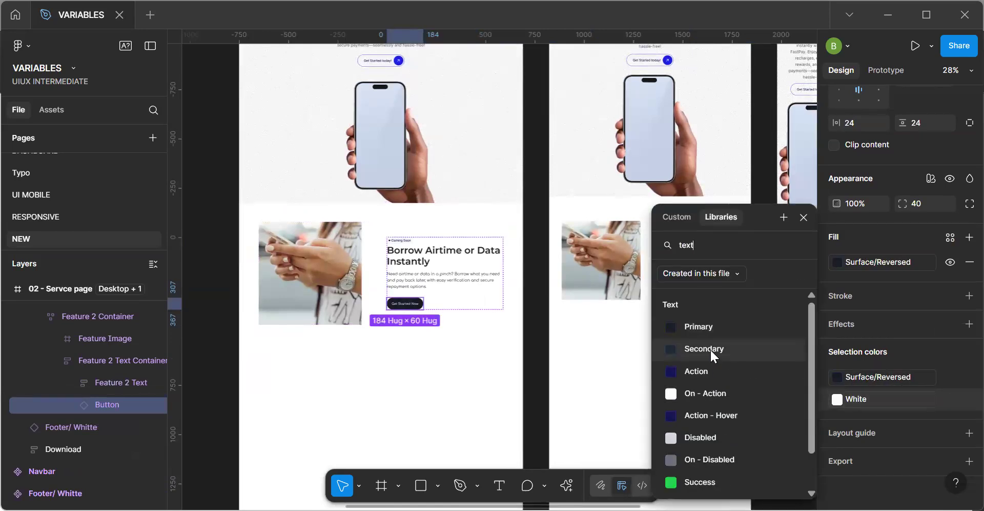
click(709, 393)
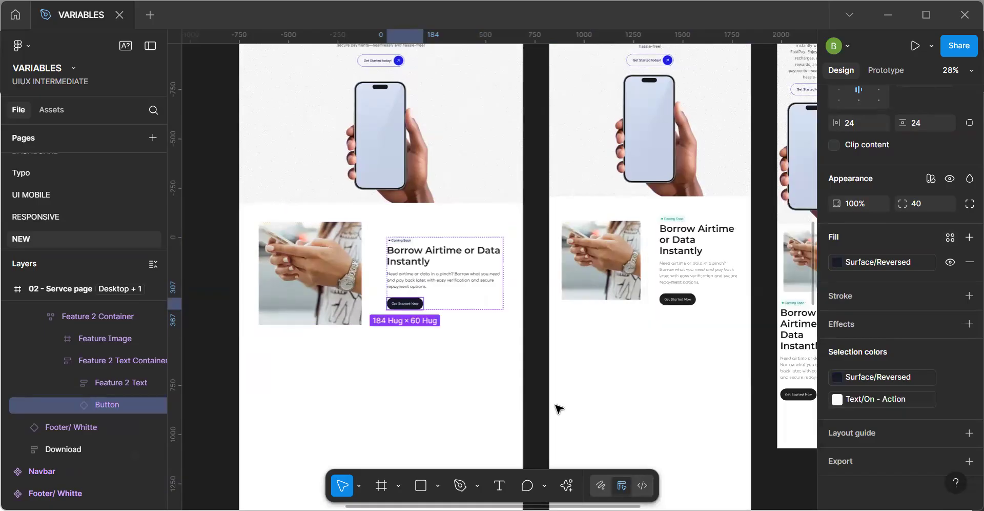
Map the fill of the whole desktop Borrow Airtime section to the Surface/Page variable.
click(488, 331)
click(488, 331)
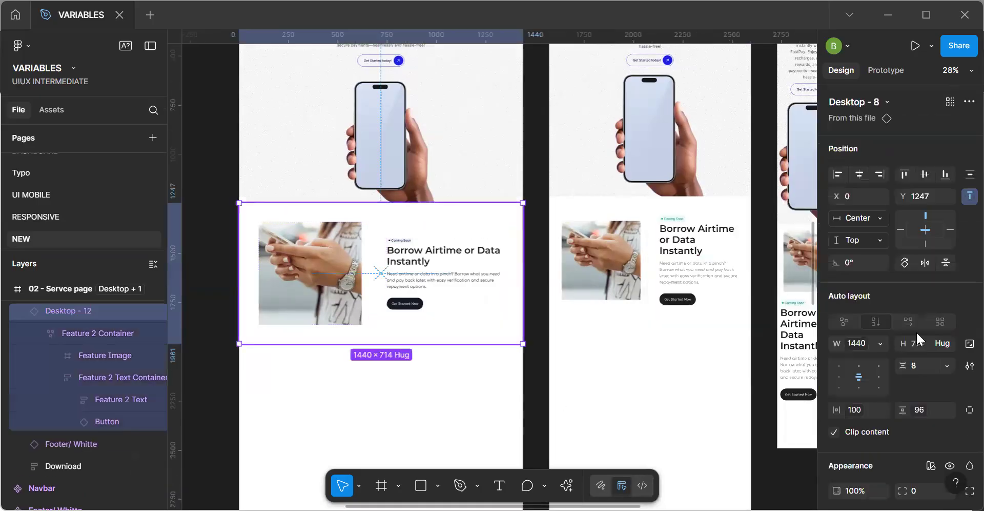
scroll(909, 365, down, 7)
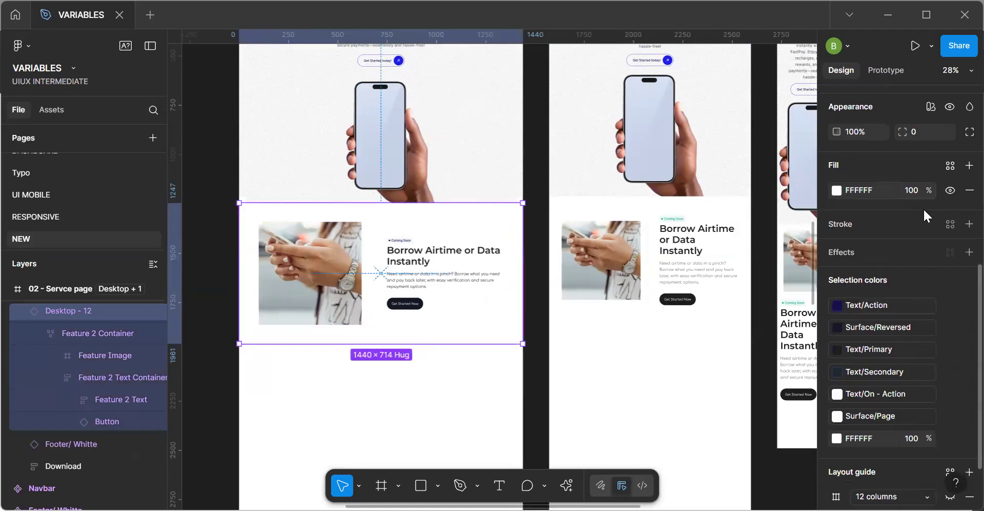
click(949, 165)
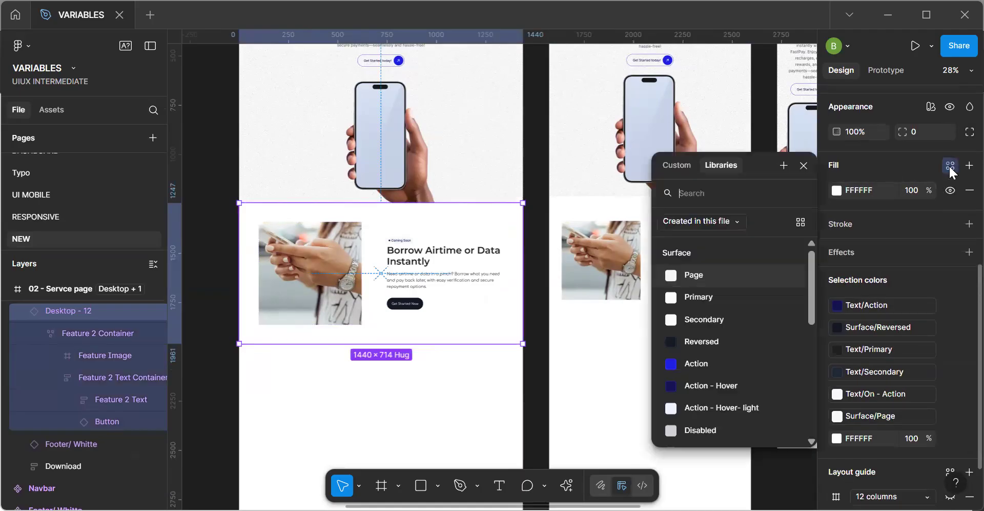
click(705, 279)
Switch the Mapped variables of the 02 - Servce page frame to Dark Mode and inspect the Borrow Airtime section's colors.
scroll(462, 333, down, 5)
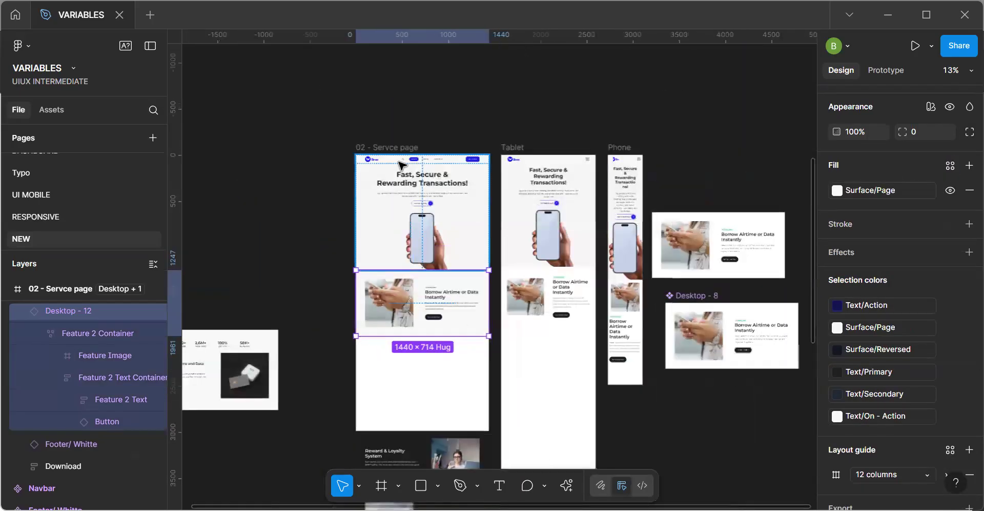
click(392, 150)
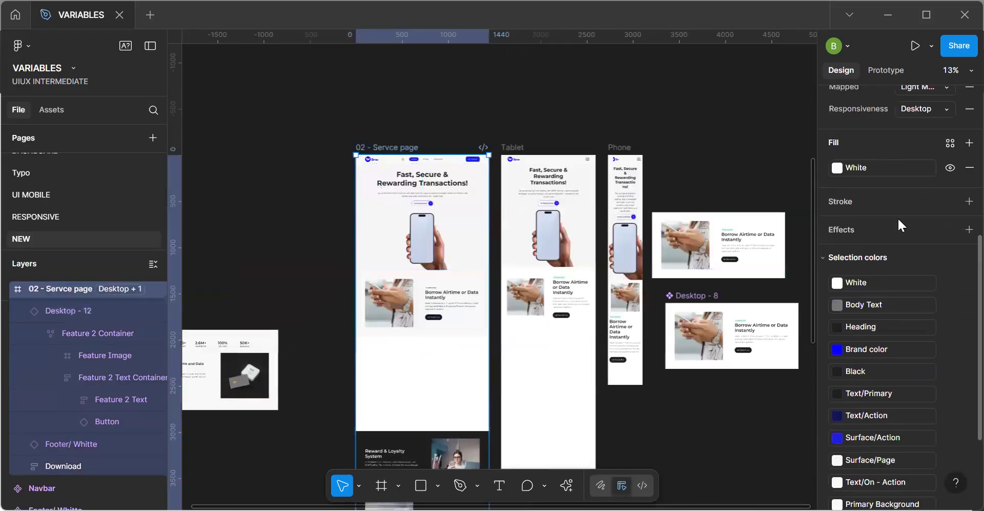
scroll(912, 300, up, 5)
scroll(912, 299, up, 1)
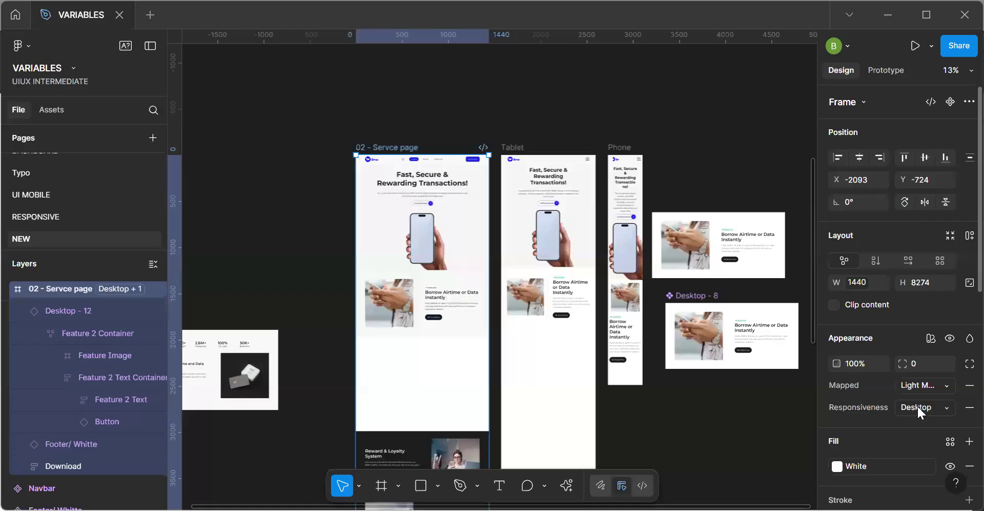
click(917, 406)
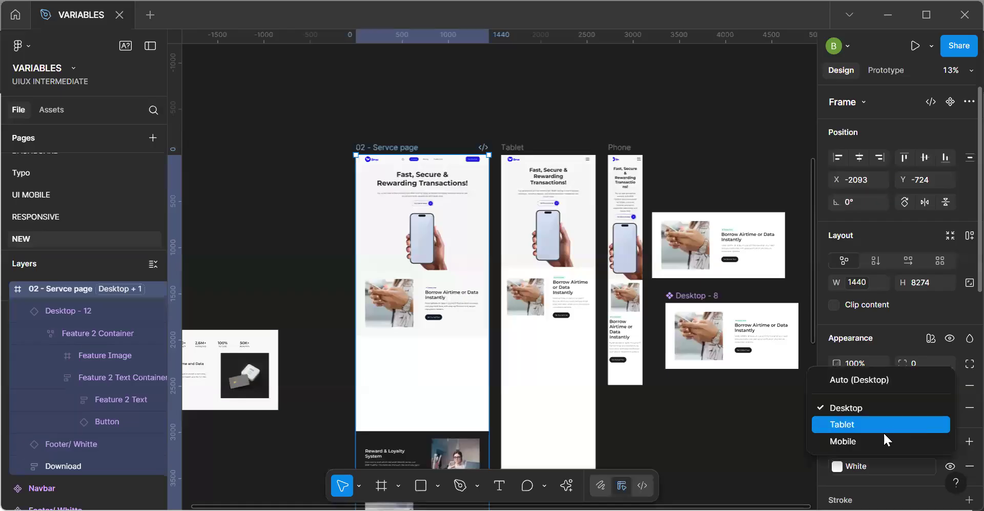
click(887, 407)
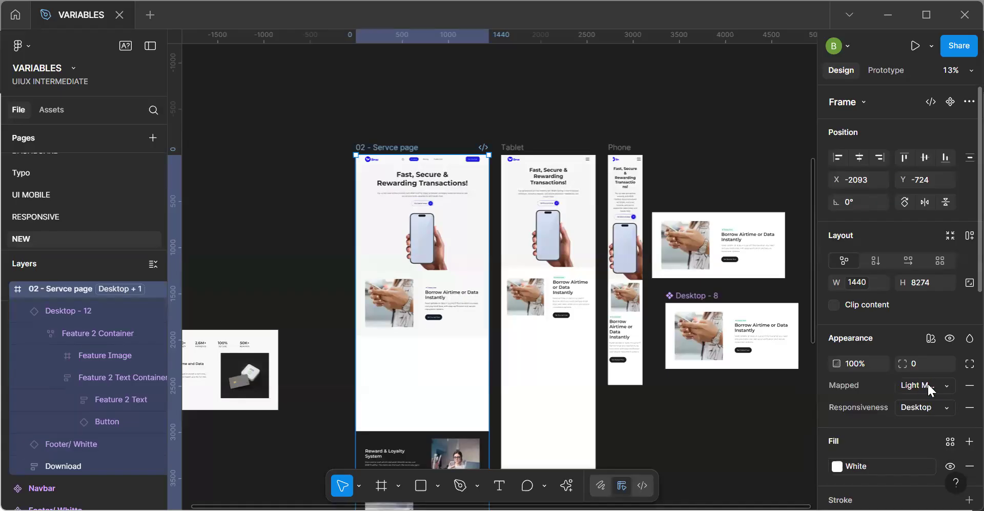
click(927, 384)
click(892, 400)
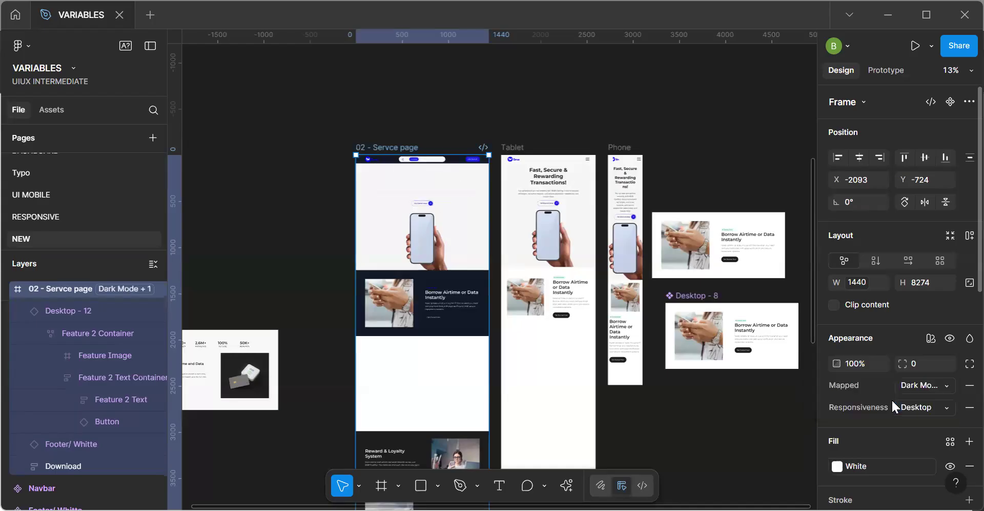
scroll(457, 290, up, 5)
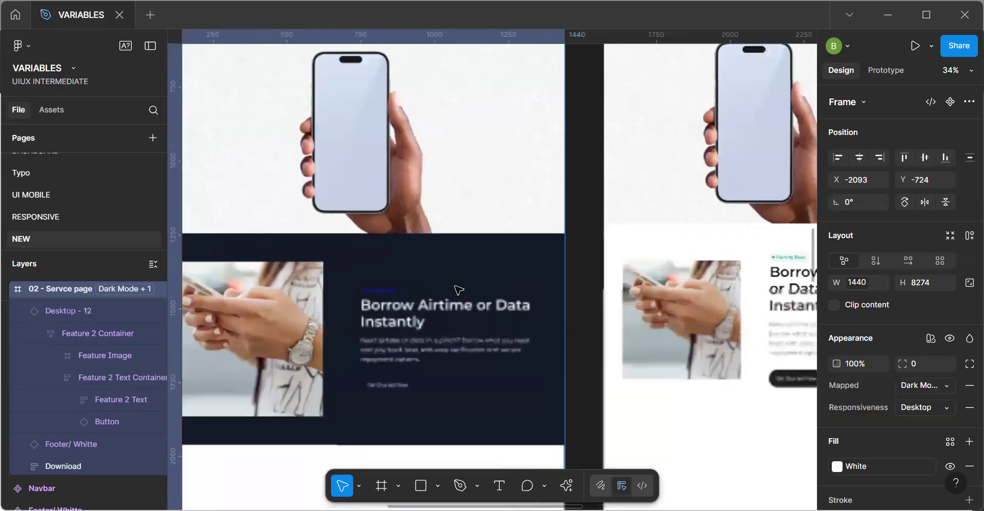
scroll(459, 290, up, 3)
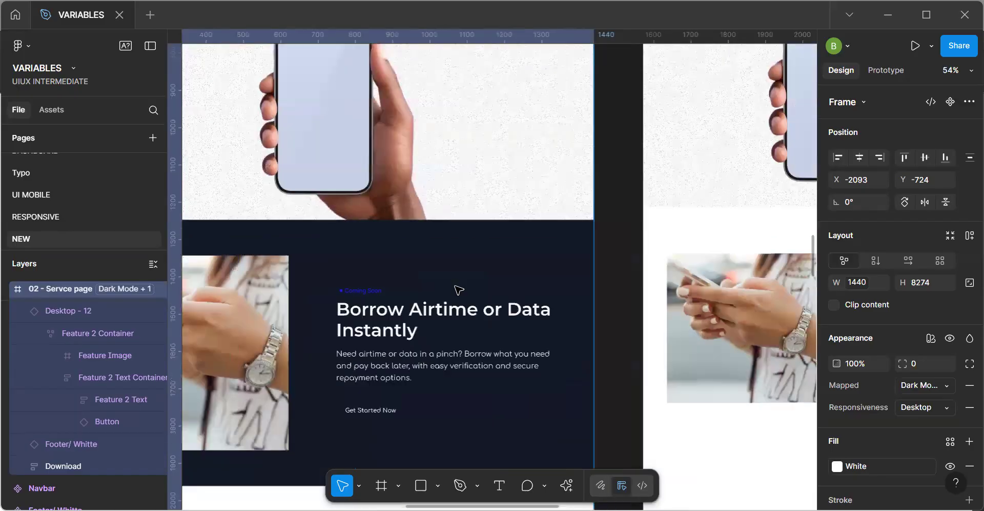
scroll(458, 290, down, 5)
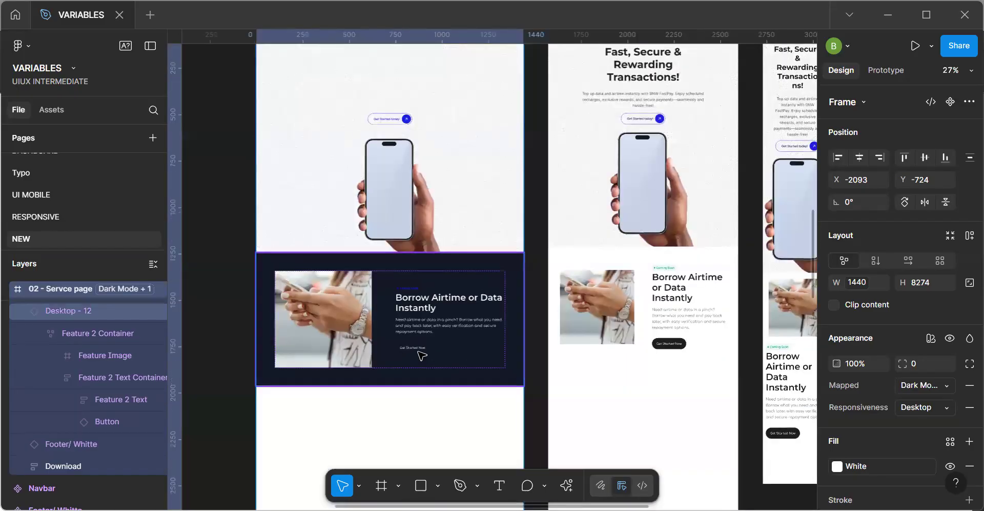
Switch the Mapped variables of the 02 - Servce page frame to Light Mode.
click(478, 369)
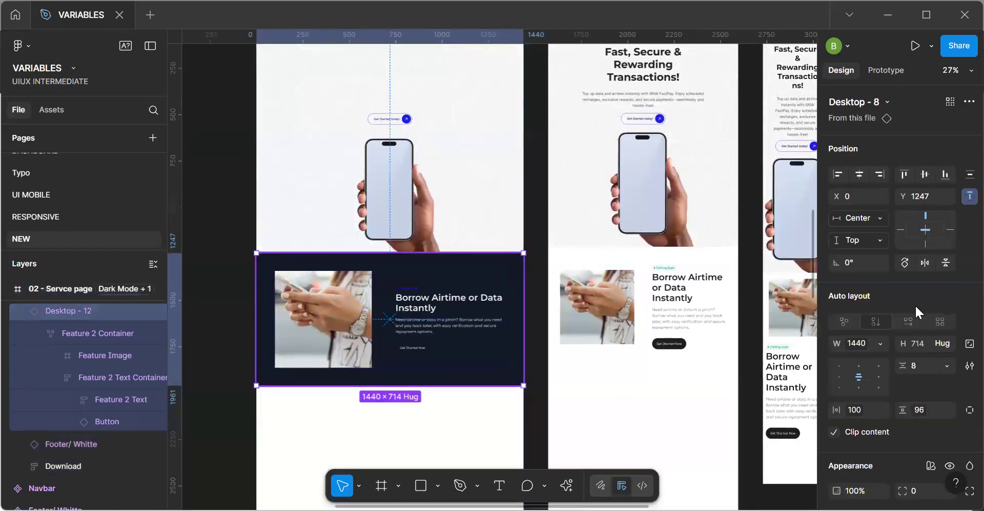
click(499, 401)
click(923, 385)
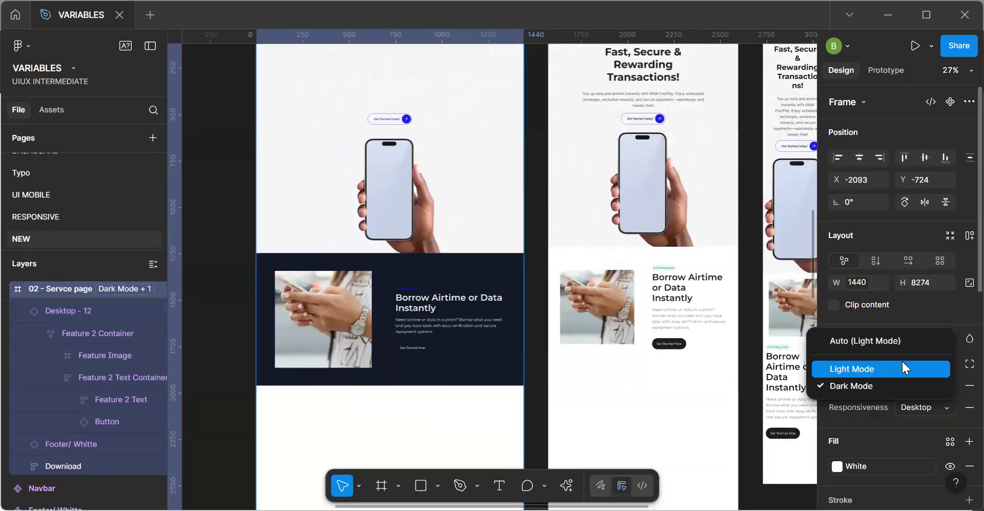
click(903, 367)
Inspect the color variables applied to the Get Started Now button in the desktop Borrow Airtime section.
scroll(428, 351, up, 5)
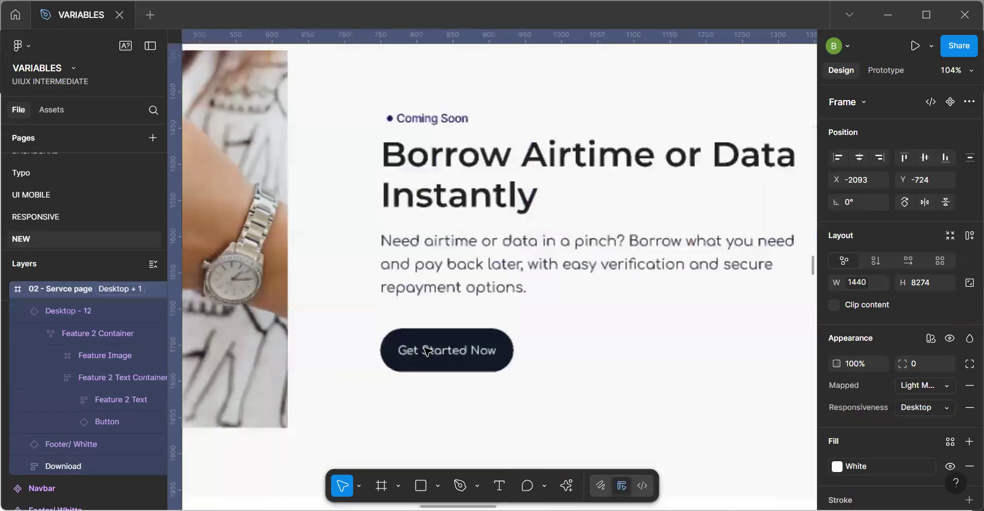
click(428, 351)
click(428, 351)
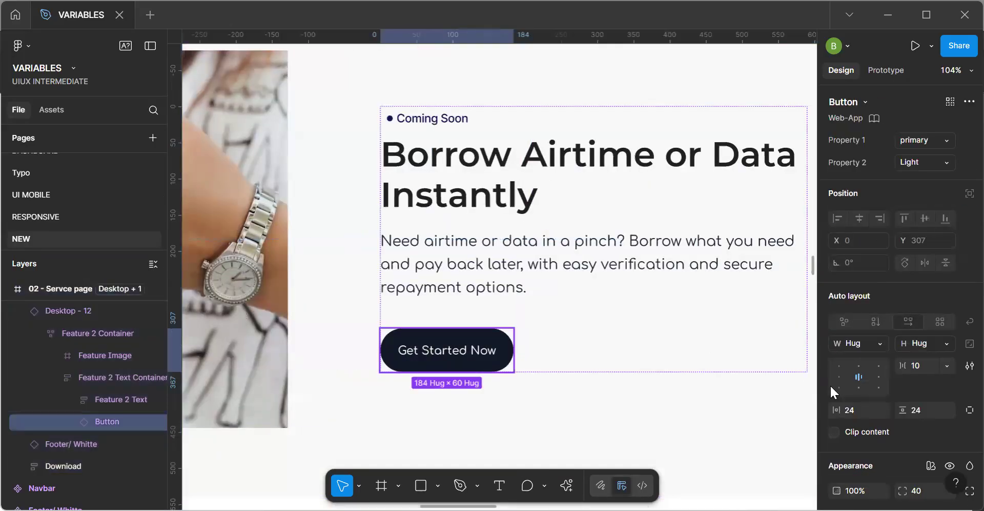
scroll(872, 359, down, 4)
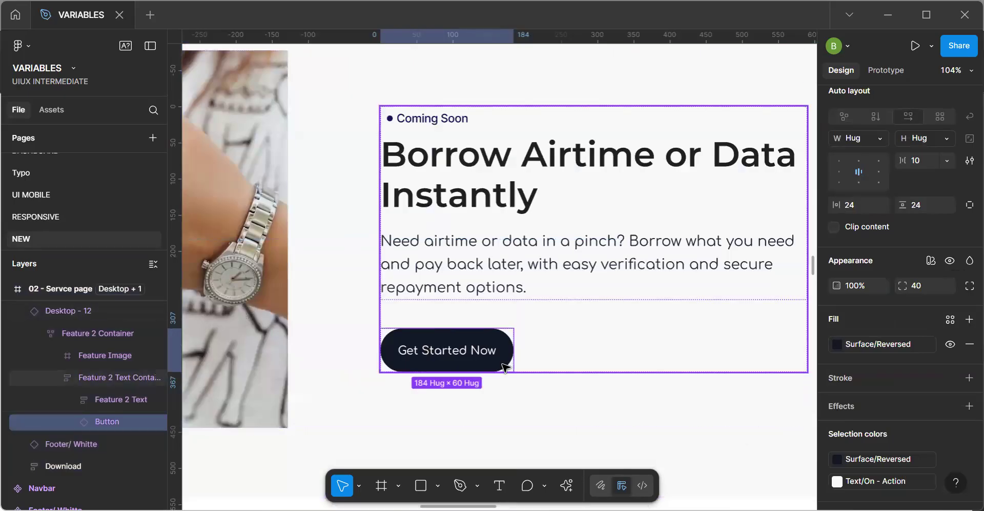
click(609, 424)
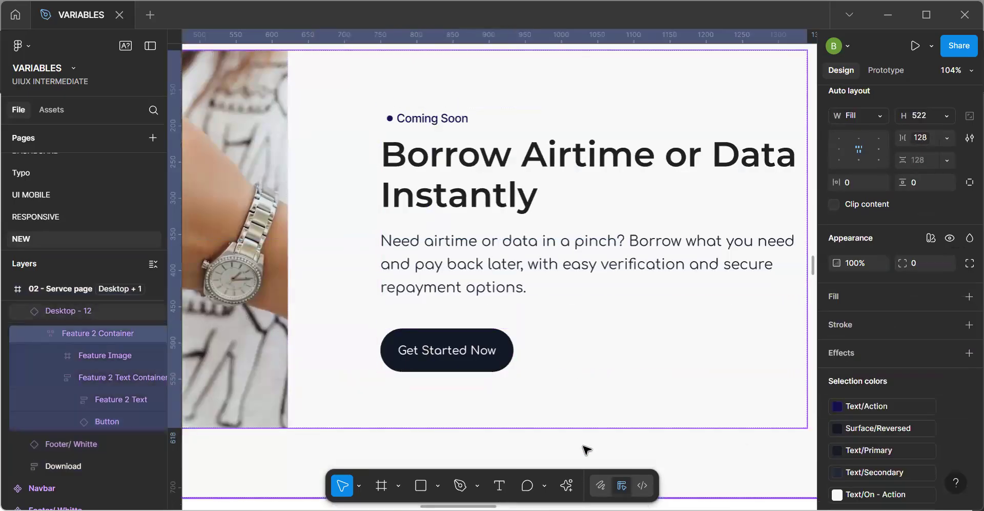
Set the Dark Mode value of the Mapped Surface/Reversed variable to a light Neutral shade.
scroll(583, 445, down, 5)
click(188, 350)
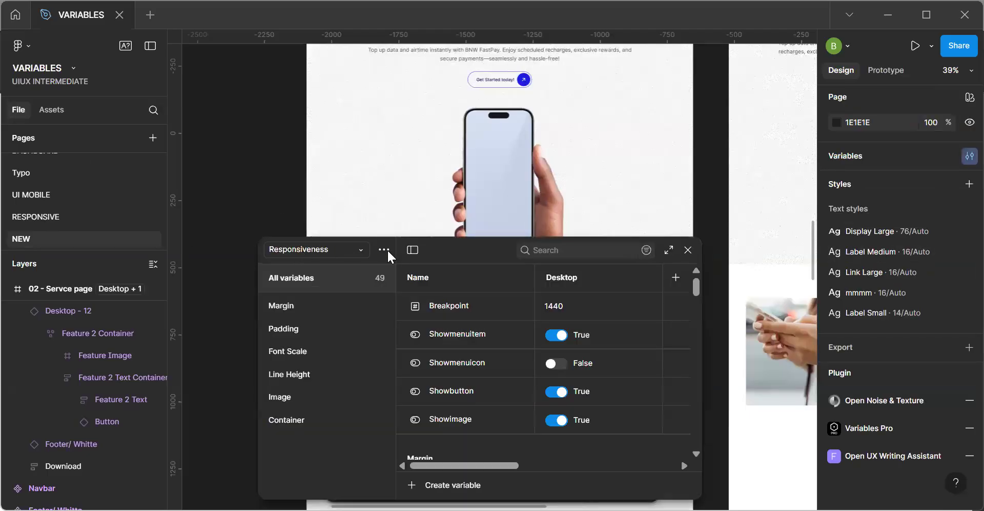
drag(285, 247, 245, 214)
click(257, 215)
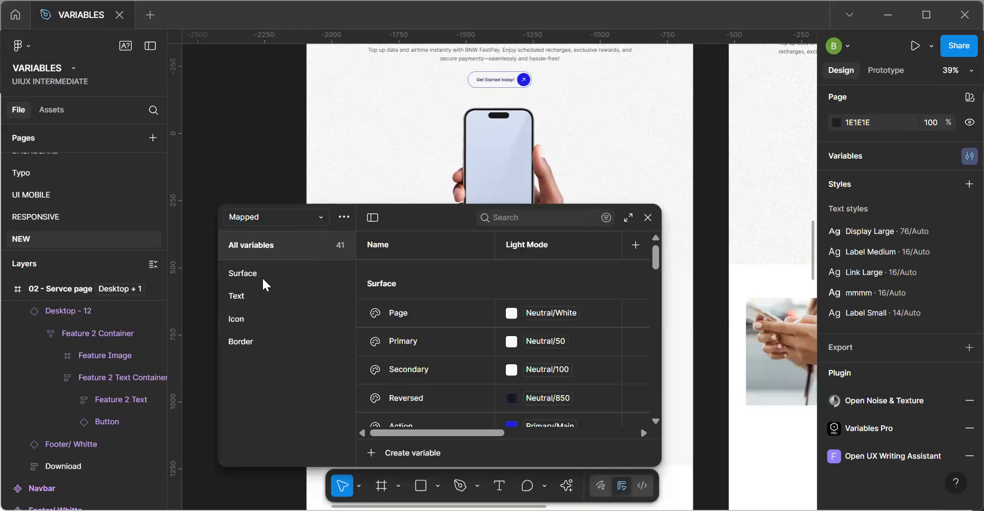
click(262, 276)
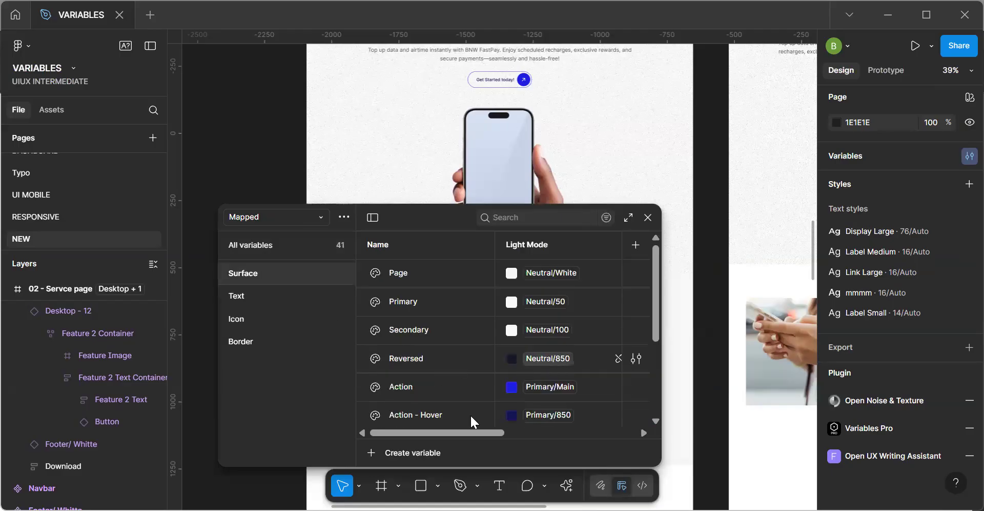
scroll(469, 433, right, 2)
scroll(529, 433, right, 3)
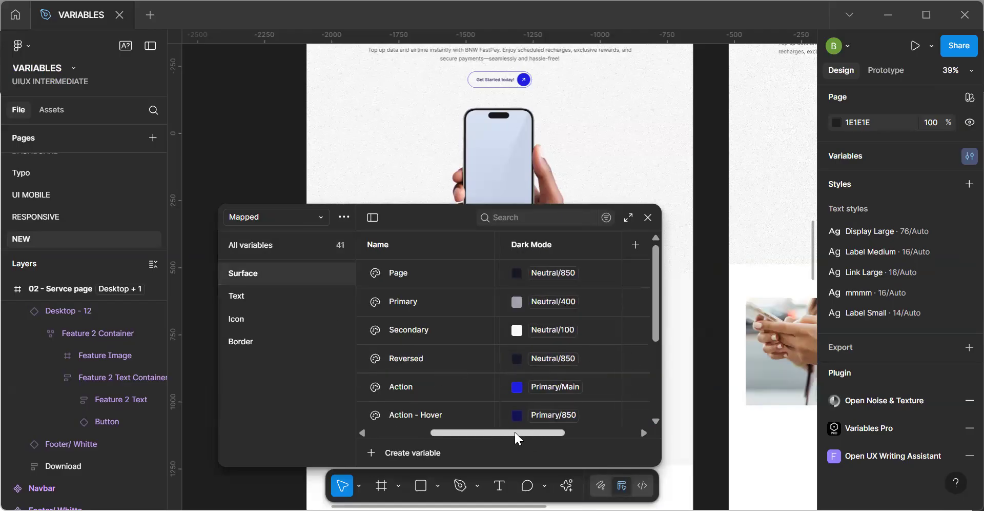
click(592, 358)
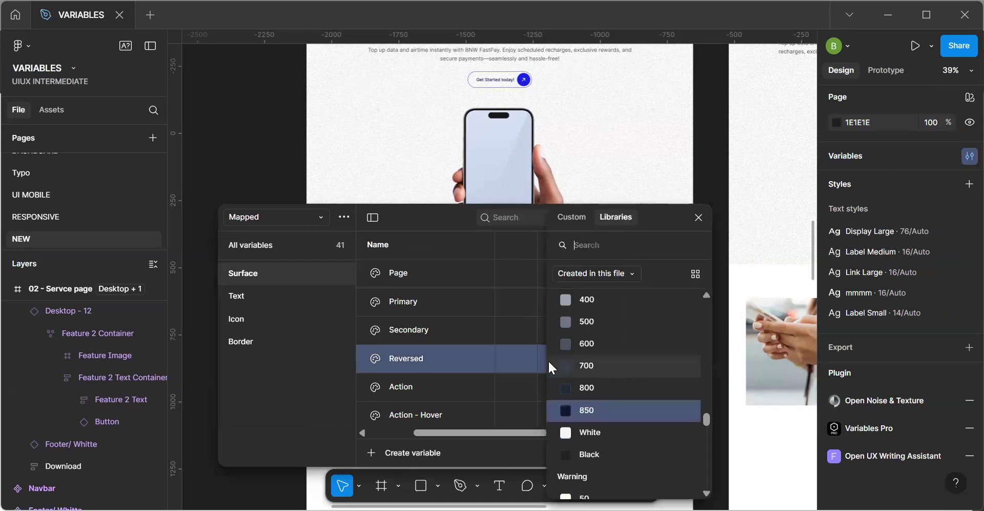
scroll(615, 364, down, 8)
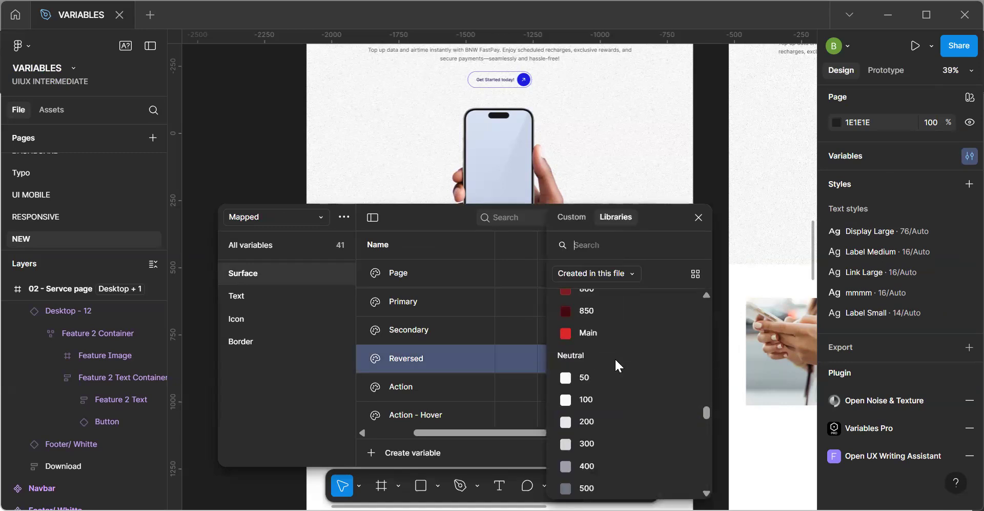
key(Escape)
click(649, 218)
Preview the 02 - Servce page frame in Dark Mode to check the Get Started Now button, and undo the mode switch.
scroll(567, 197, down, 5)
click(571, 167)
scroll(875, 326, down, 5)
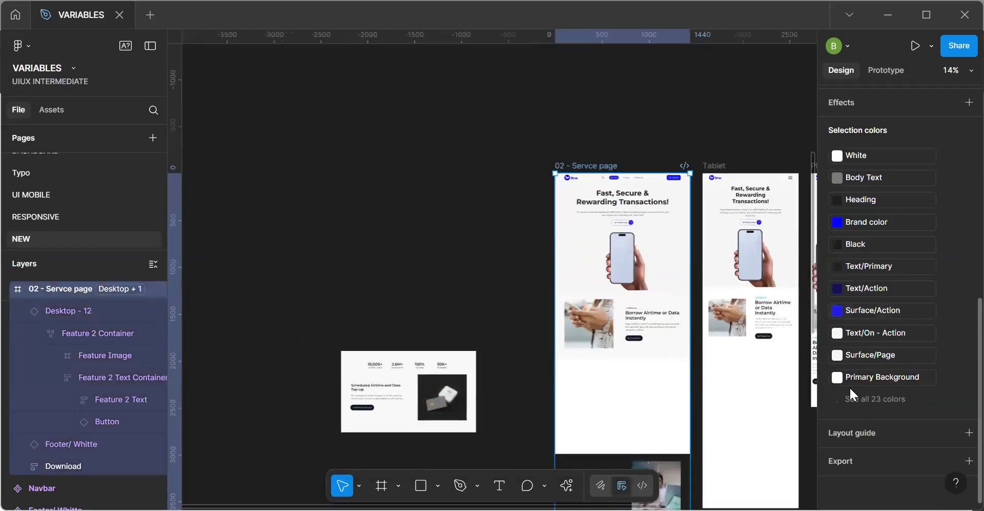
scroll(850, 386, up, 5)
click(919, 407)
click(919, 400)
click(922, 386)
click(891, 402)
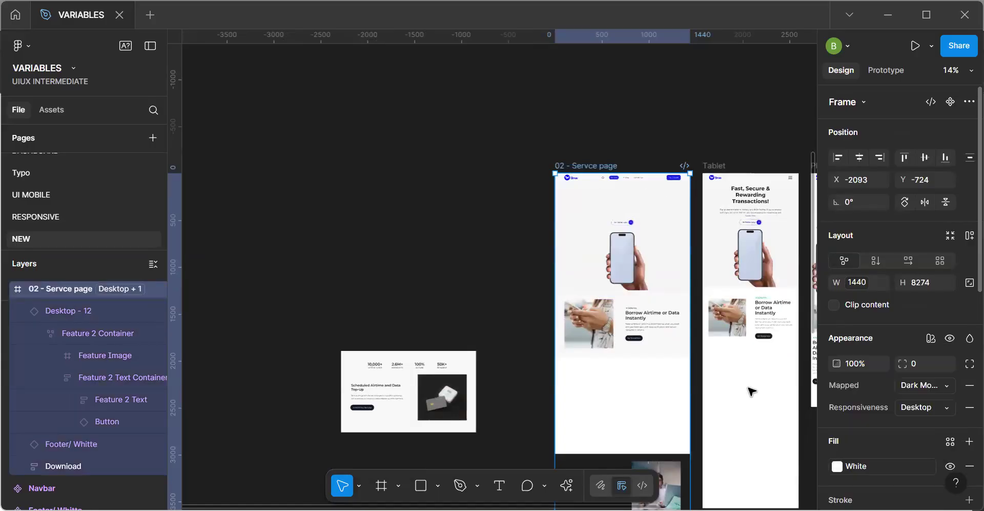
scroll(650, 345, up, 5)
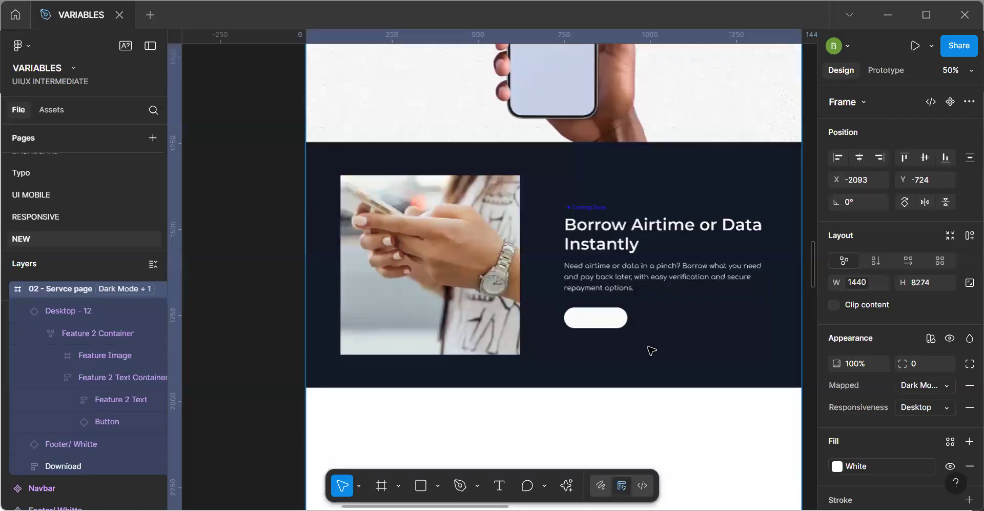
scroll(651, 350, down, 3)
key(ctrl+z)
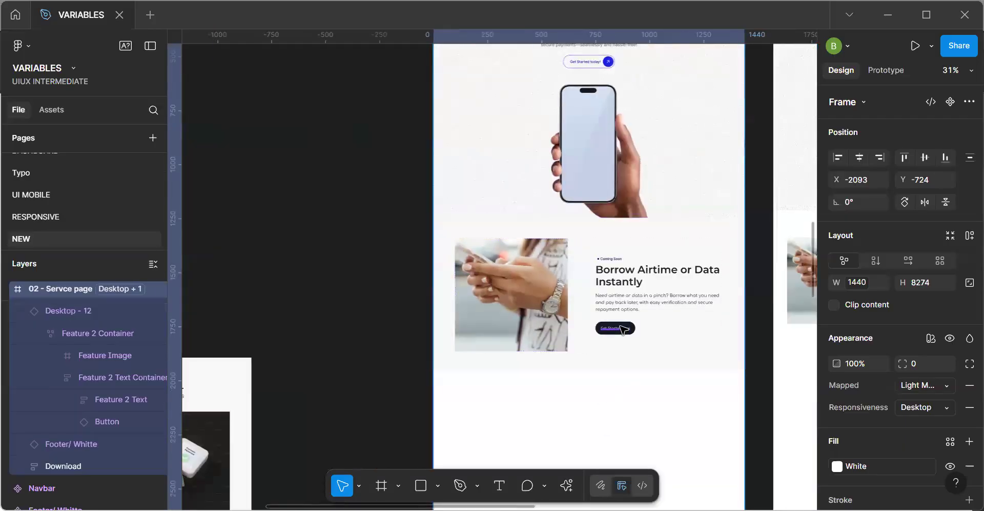
Check the Get Started Now label's variable and set the Dark Mode value of Text/On - Action to Neutral/Black.
ctrl+click(621, 326)
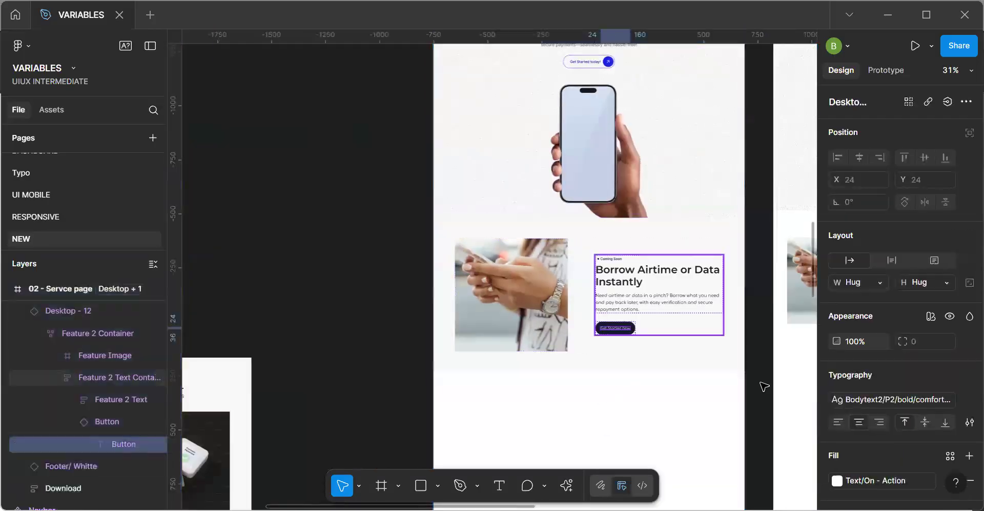
click(445, 347)
click(382, 351)
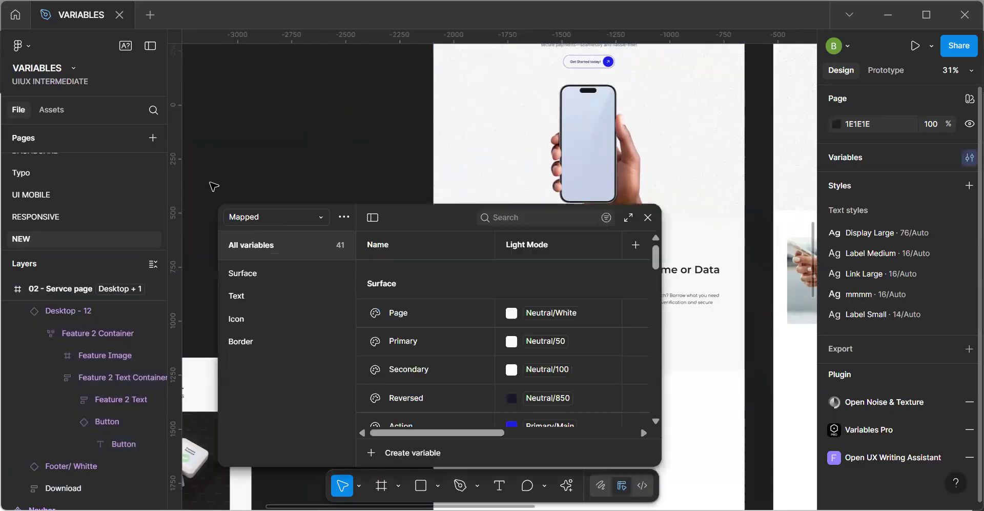
click(248, 296)
drag(469, 432, 529, 433)
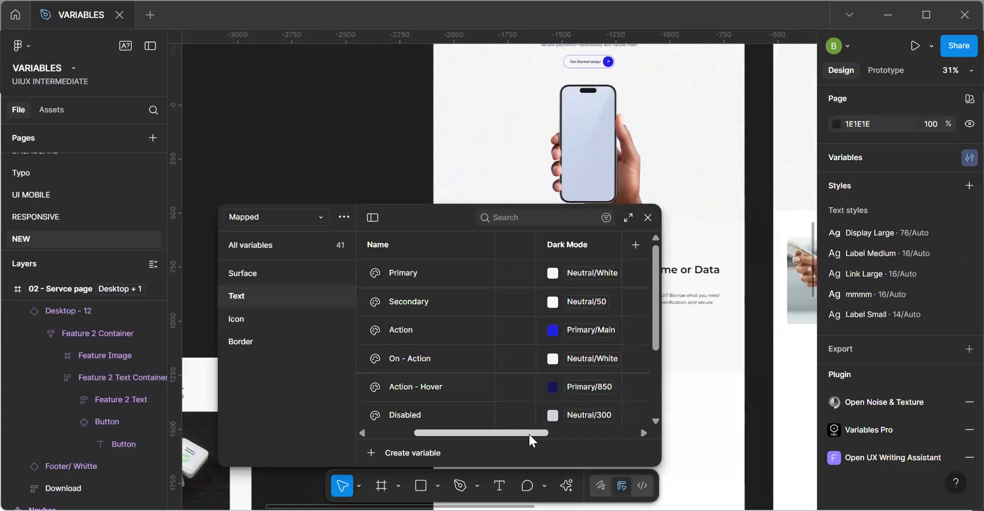
click(564, 364)
click(574, 431)
key(Escape)
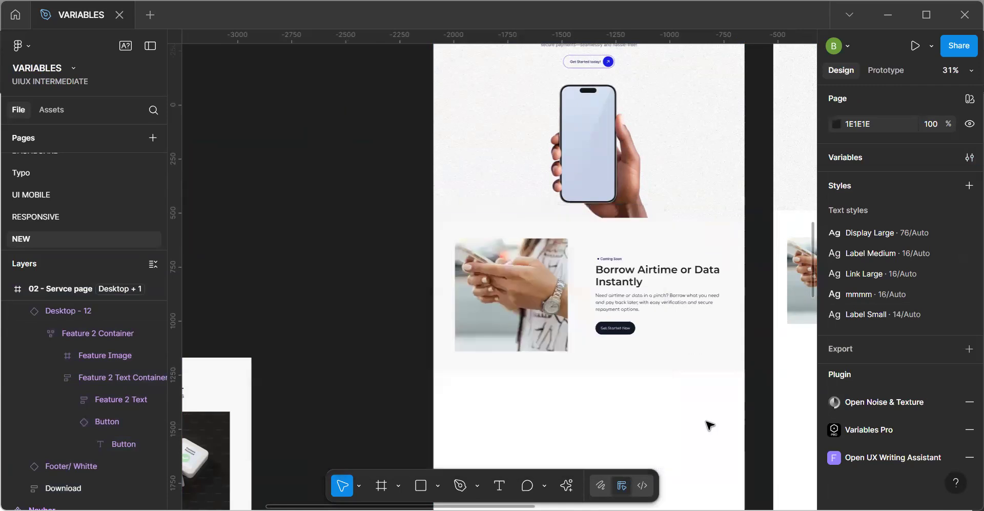
Switch the Mapped variables of the 02 - Servce page frame to Dark Mode and inspect the Get Started Now button.
click(707, 422)
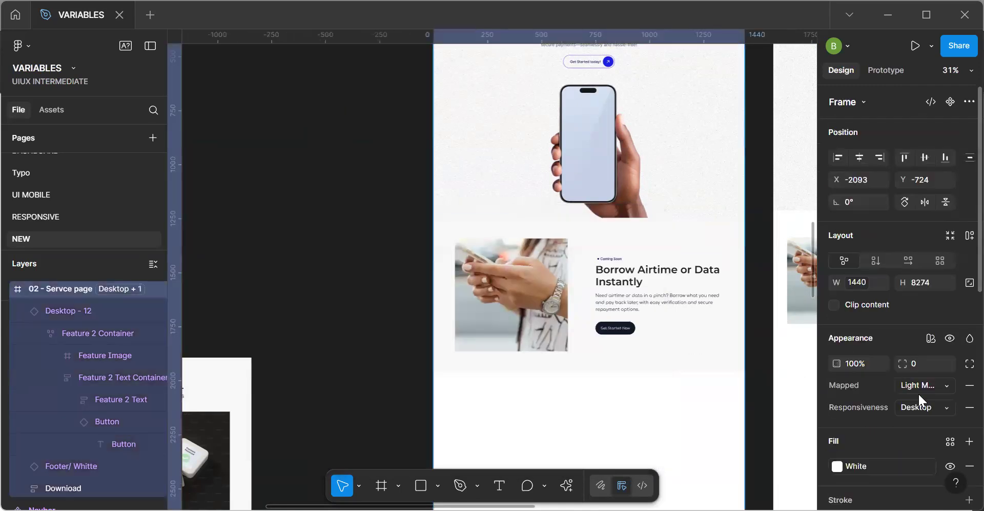
click(895, 393)
click(885, 401)
scroll(682, 341, up, 5)
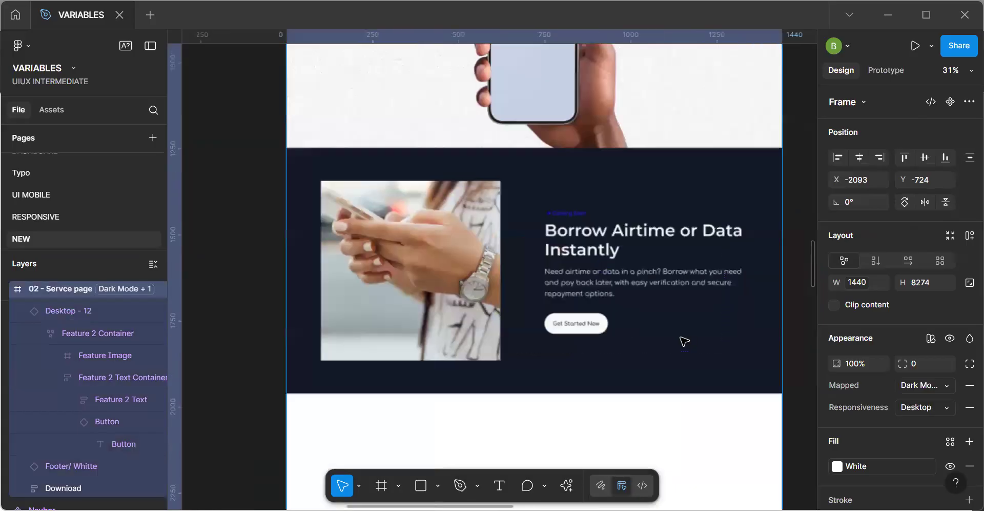
scroll(684, 341, down, 5)
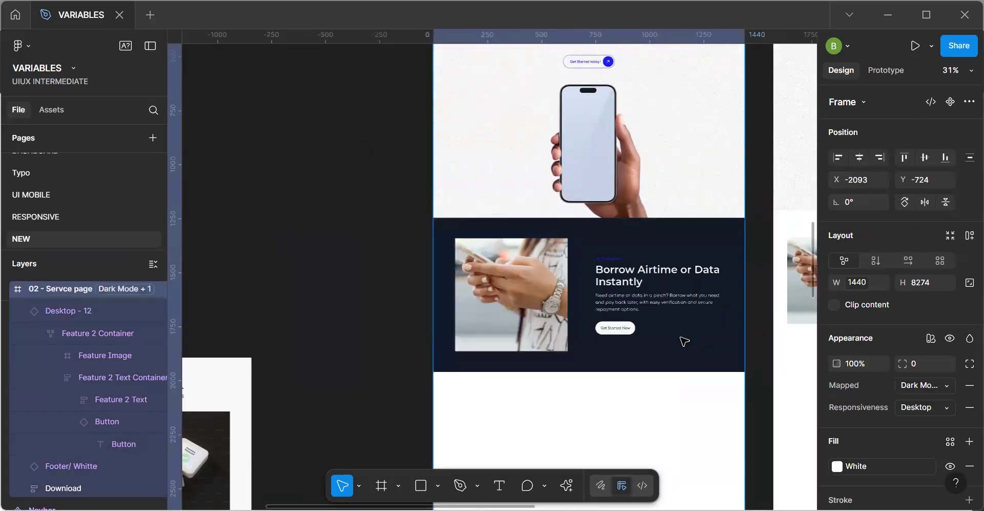
Examine the desktop navbar in Dark Mode and check the fill variable of the last navlink's Products text.
scroll(684, 341, up, 1)
scroll(684, 341, up, 5)
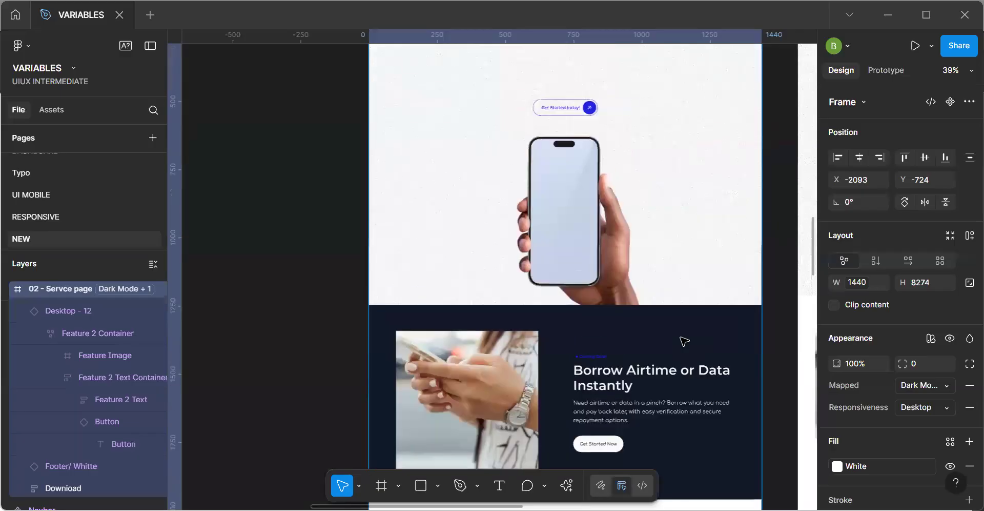
scroll(685, 341, up, 5)
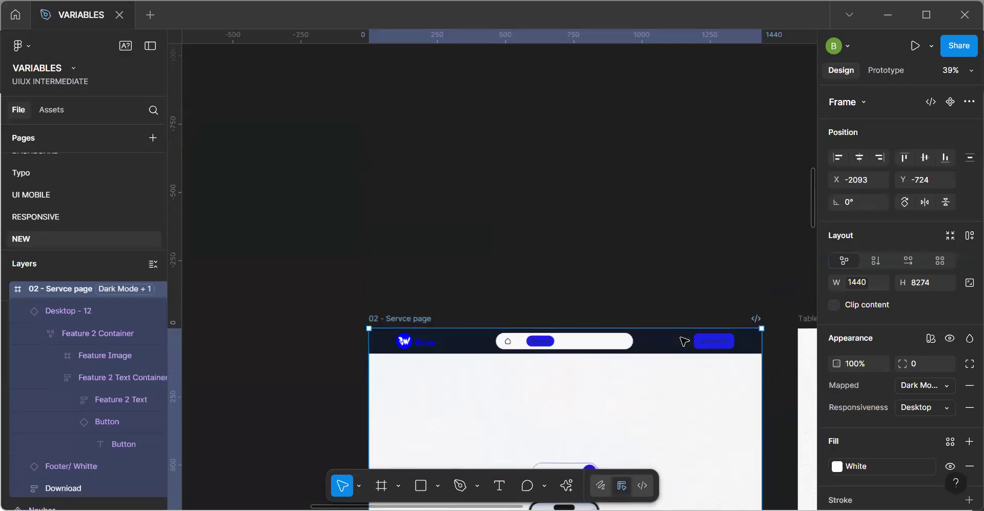
scroll(684, 340, up, 5)
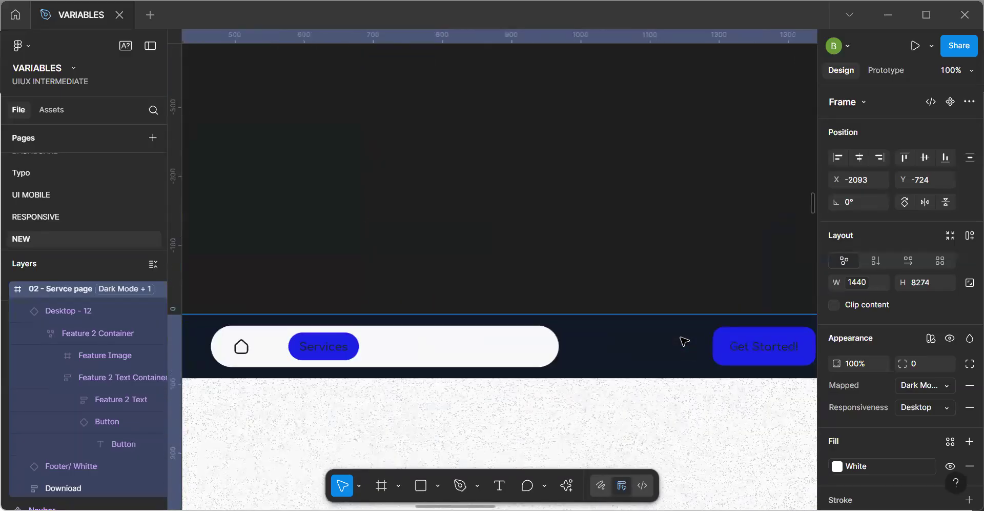
click(477, 355)
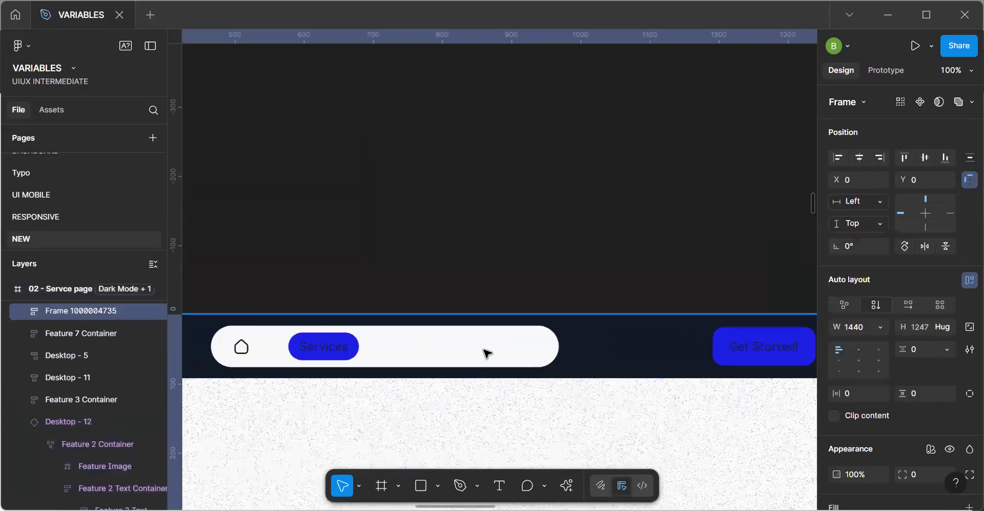
click(497, 352)
double_click(531, 346)
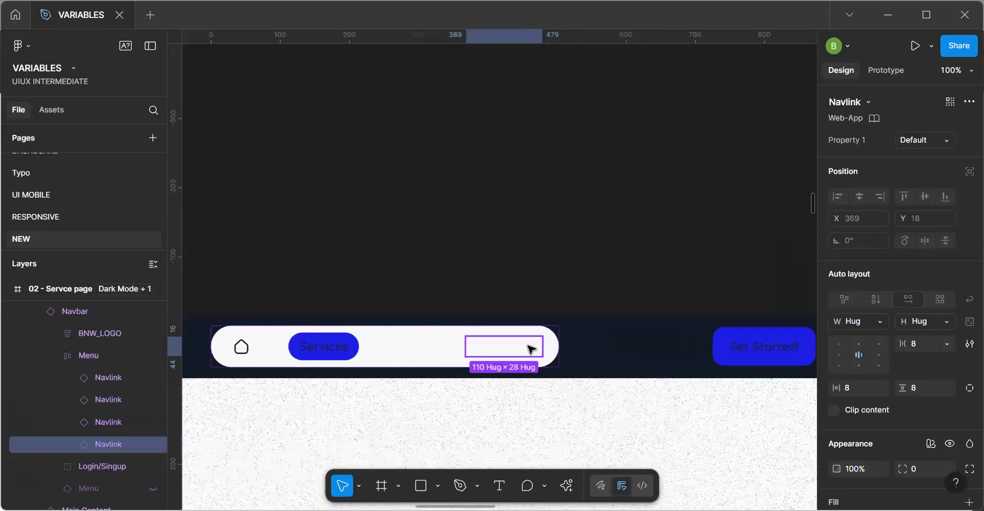
double_click(530, 346)
scroll(943, 448, down, 4)
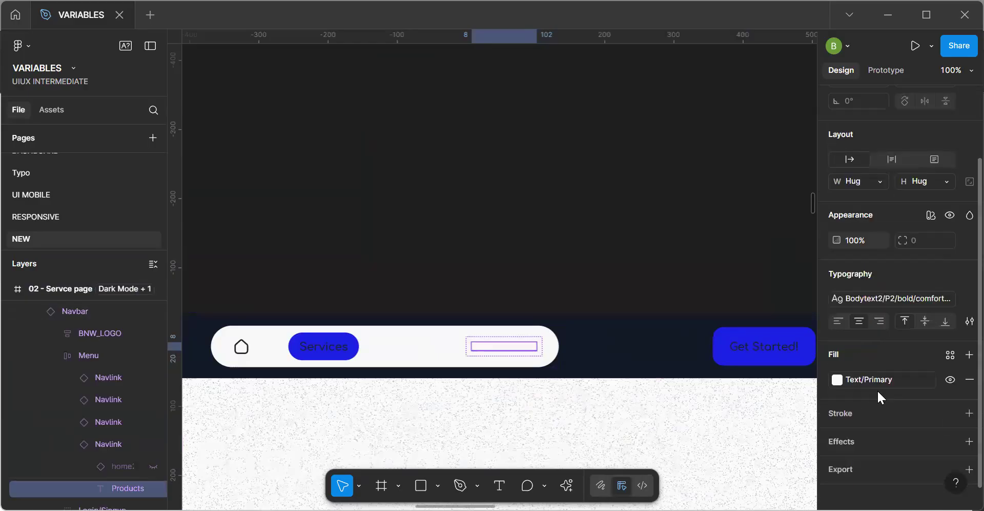
Check the Dark Mode values of the Text variables in the Mapped collection, keeping the desktop navbar in view.
key(Escape)
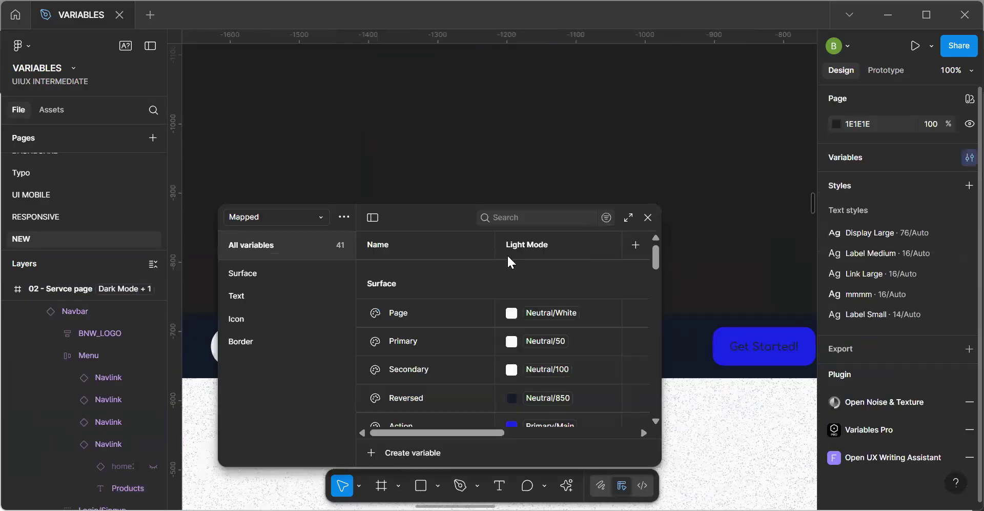
click(276, 300)
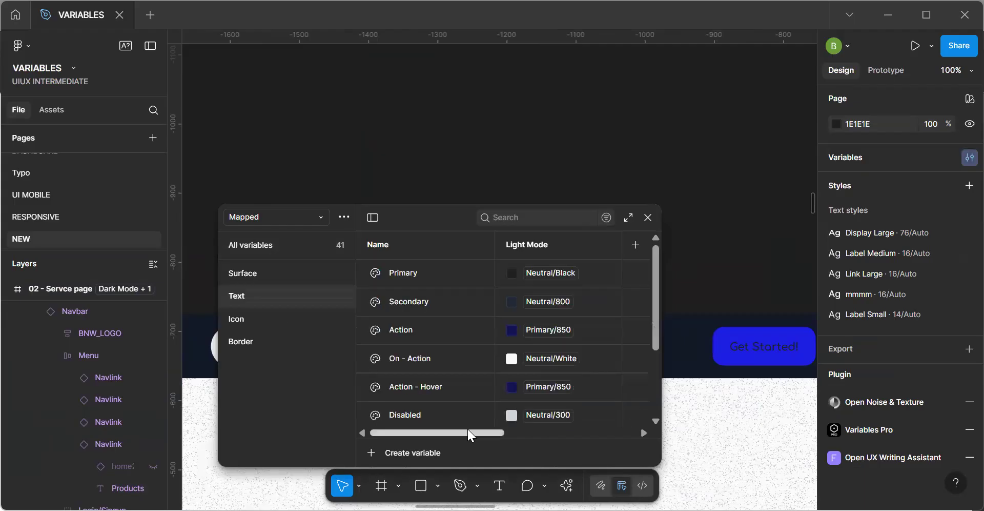
scroll(504, 428, right, 2)
drag(503, 426, 459, 424)
scroll(485, 419, right, 3)
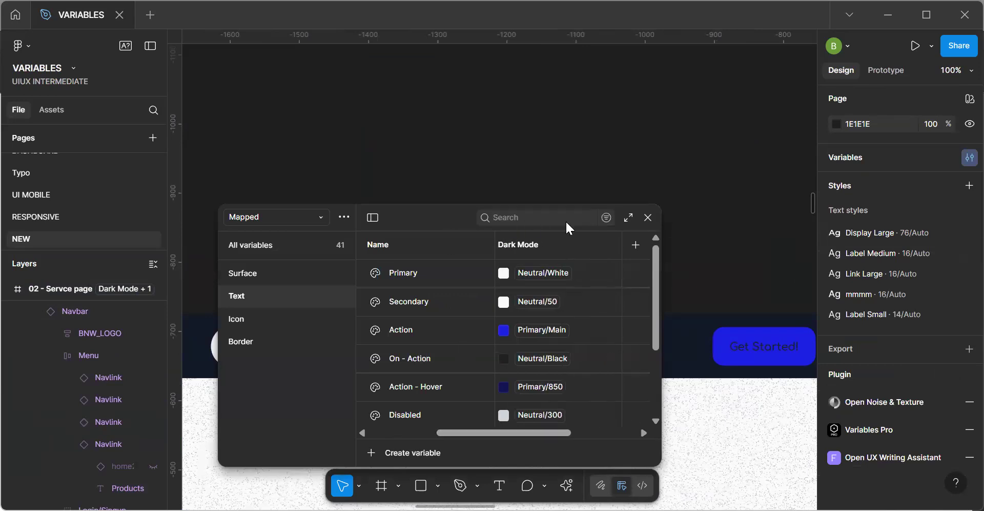
drag(450, 213, 613, 388)
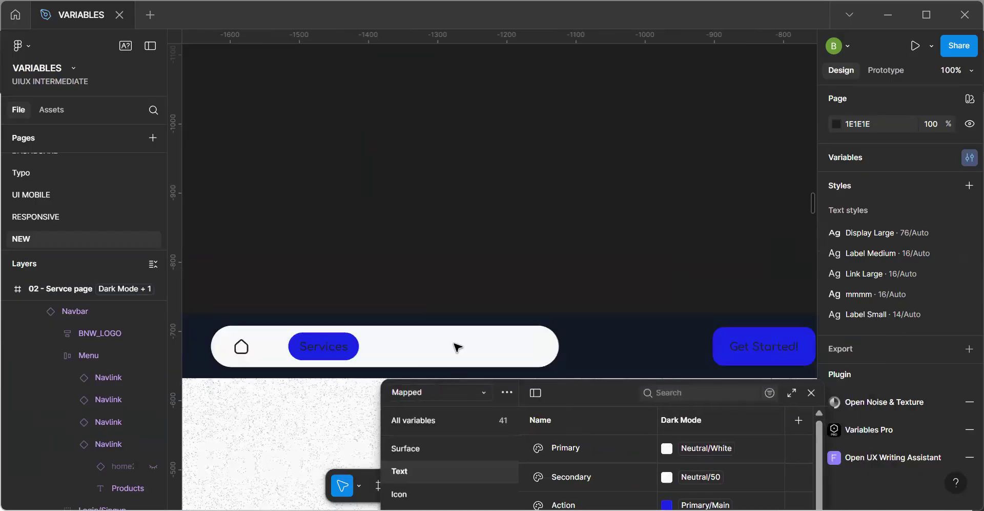
Select the Menu frame in the desktop navbar and link its fill to the Surface/Page variable.
click(497, 346)
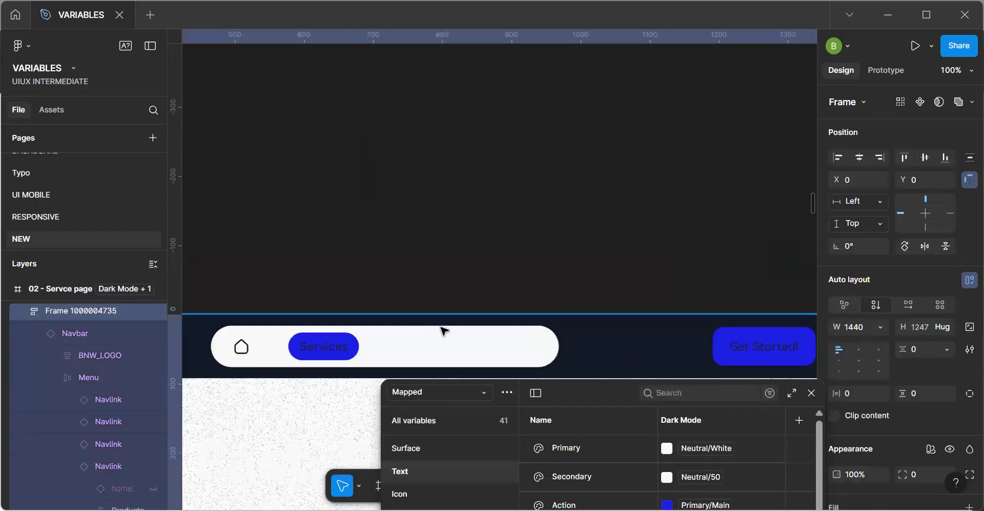
double_click(435, 345)
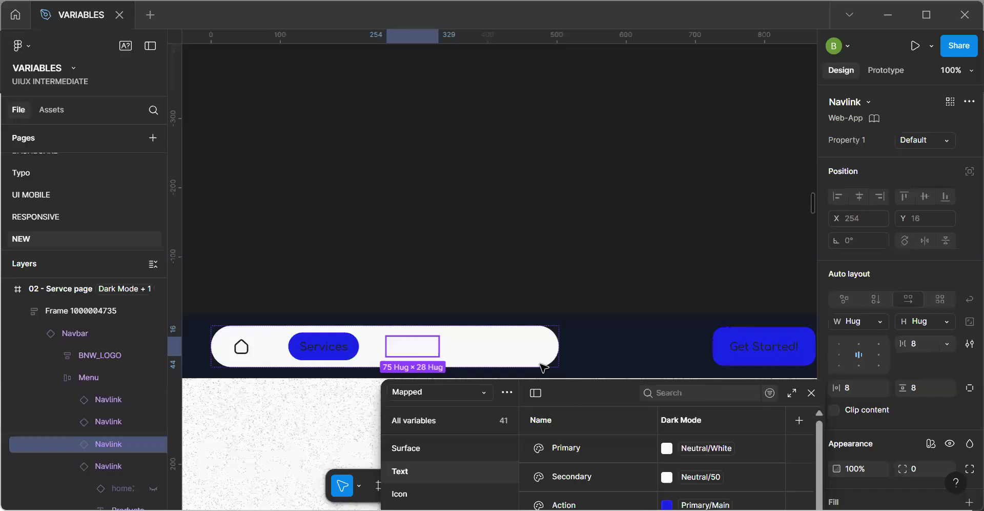
key(Escape)
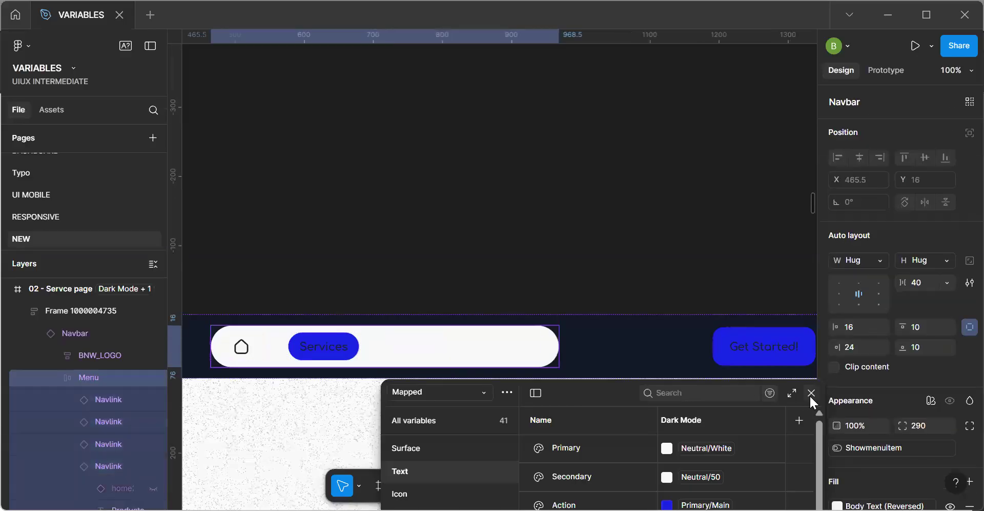
key(Escape)
scroll(891, 461, down, 3)
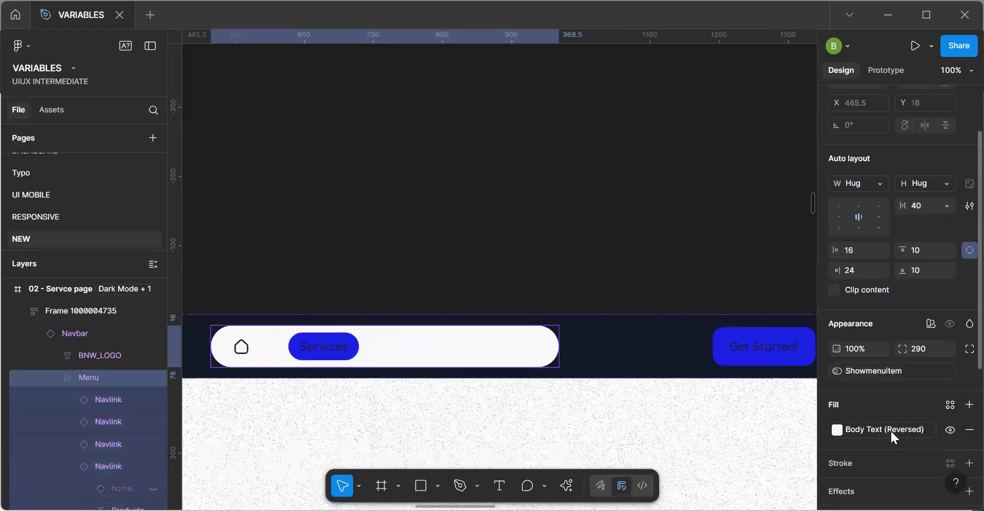
click(867, 424)
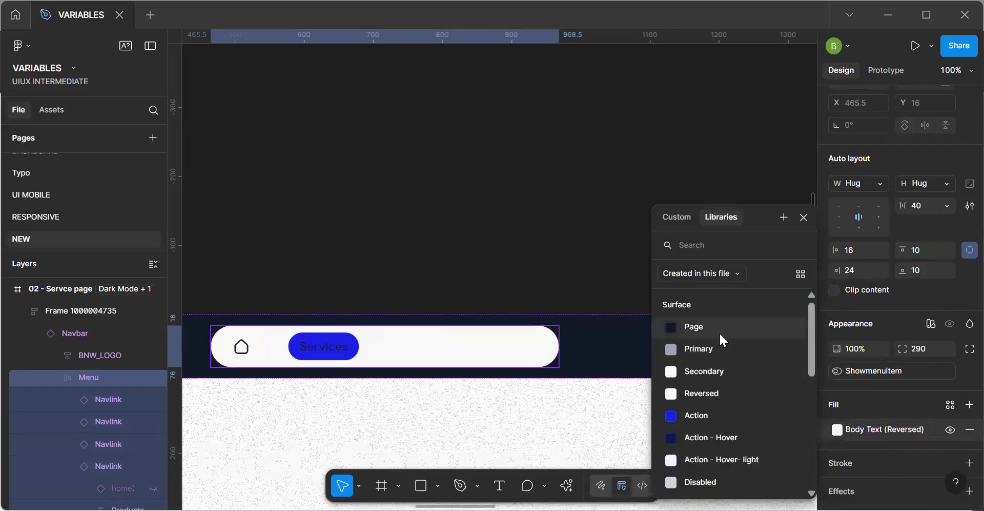
click(719, 331)
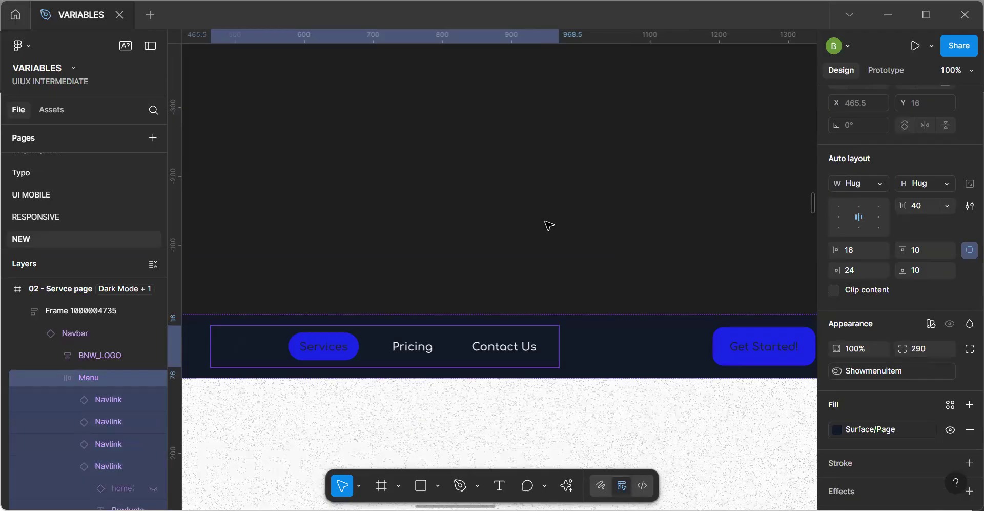
Try Surface/Primary and Surface/Action - Hover as the navbar Menu's fill, and undo the Action - Hover choice.
click(893, 424)
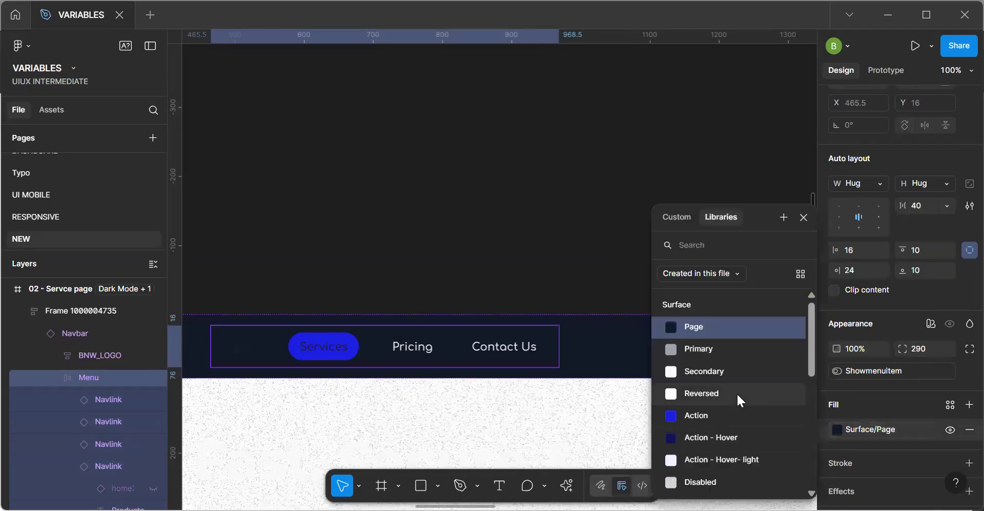
click(735, 350)
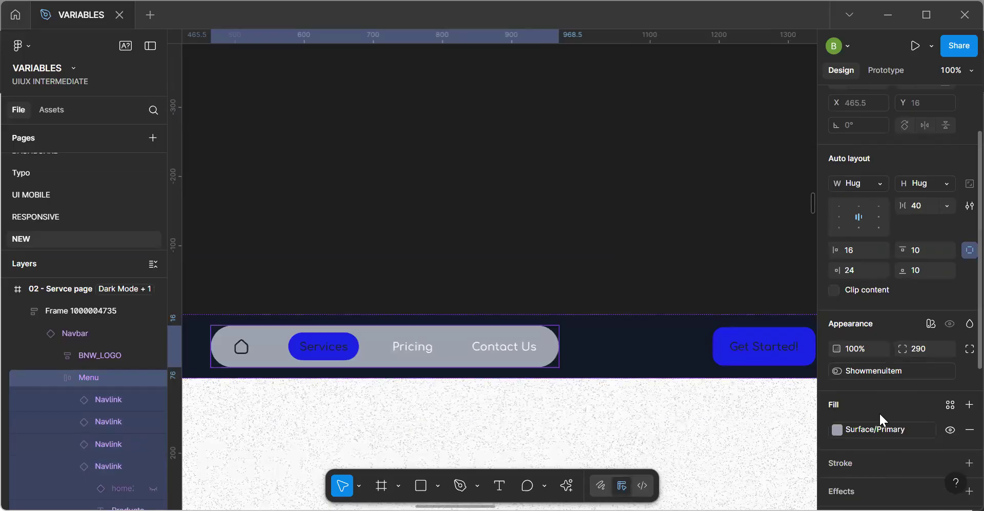
click(874, 426)
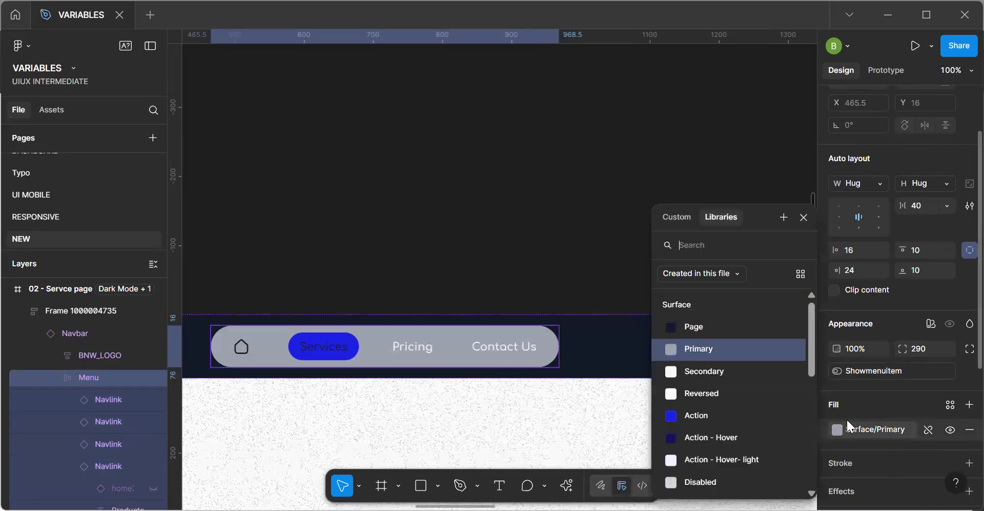
click(721, 431)
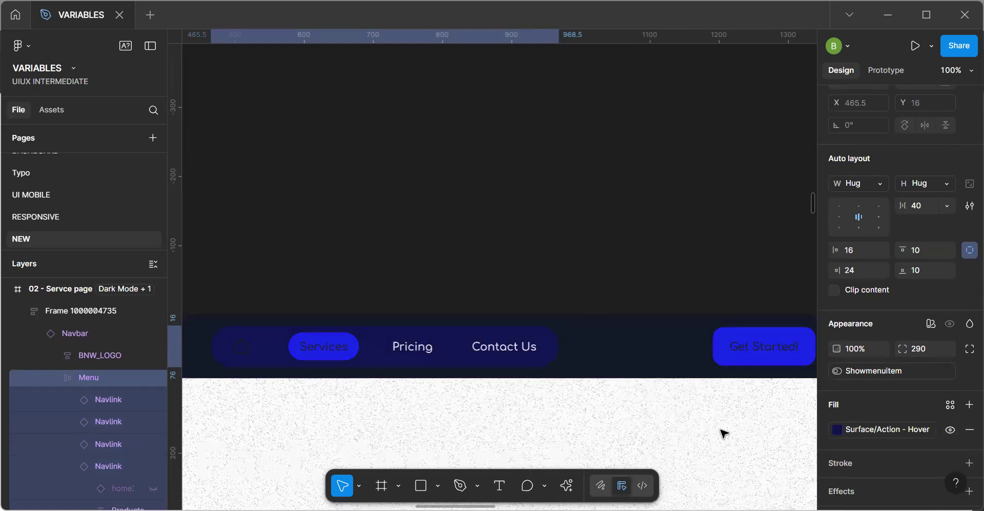
key(ctrl+z)
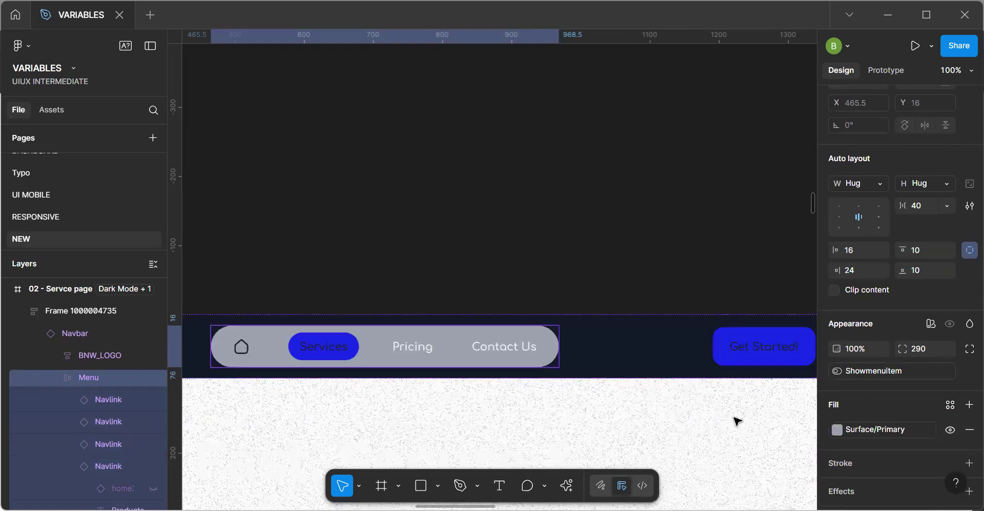
Look through the file's color variables and link the navbar Menu's fill to Surface/Action.
click(883, 431)
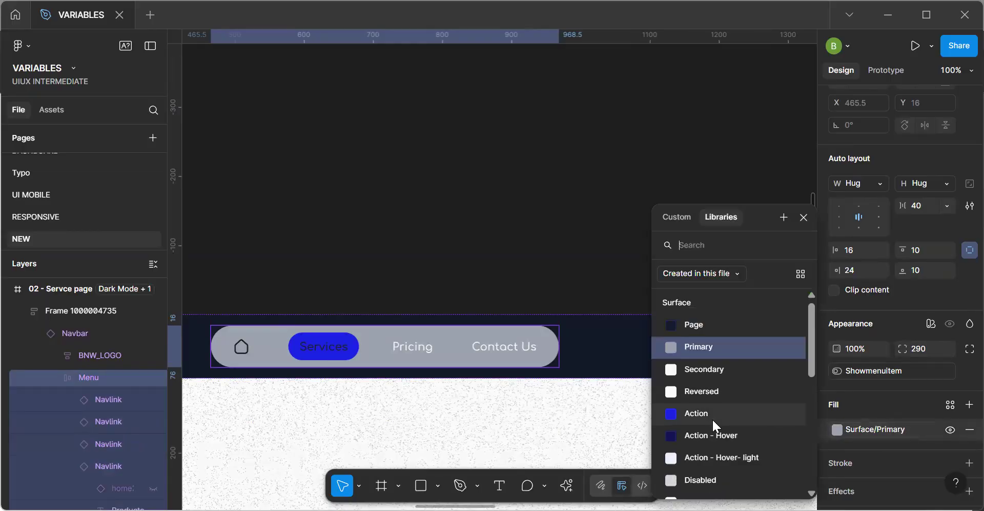
scroll(715, 426, down, 1)
scroll(715, 425, down, 4)
scroll(715, 425, up, 4)
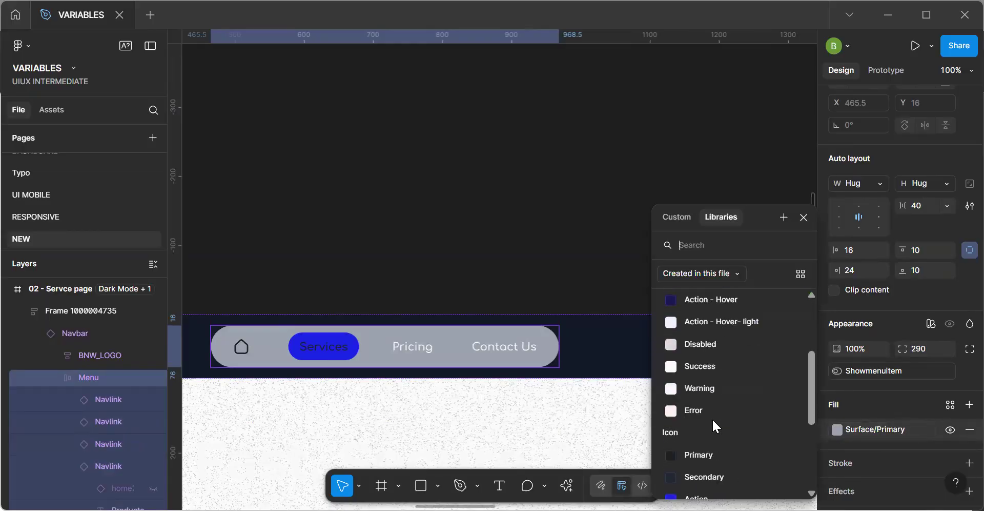
scroll(714, 421, up, 3)
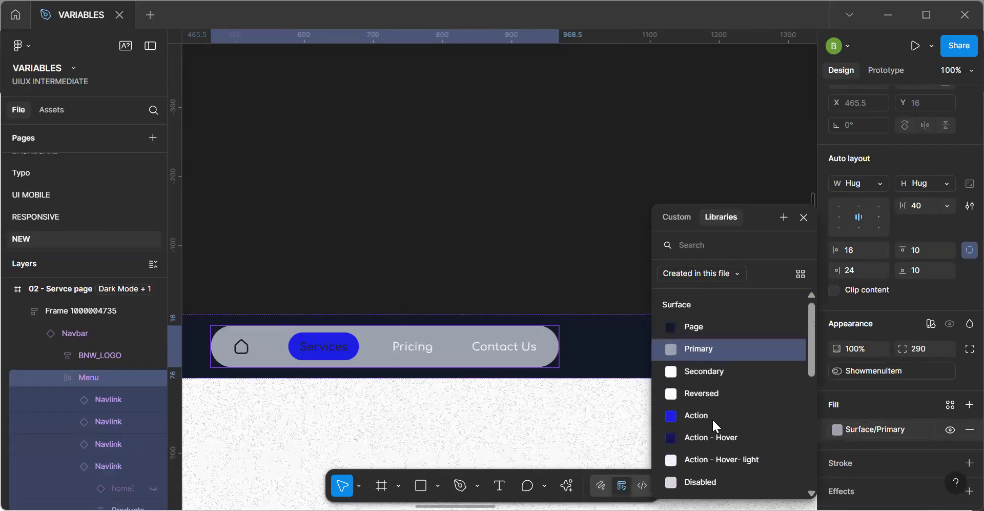
scroll(714, 422, down, 5)
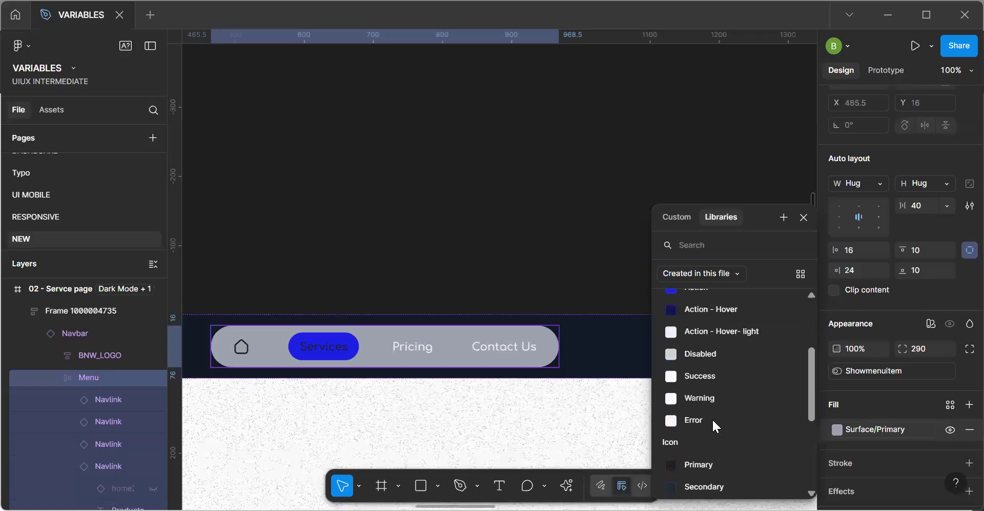
scroll(720, 374, up, 1)
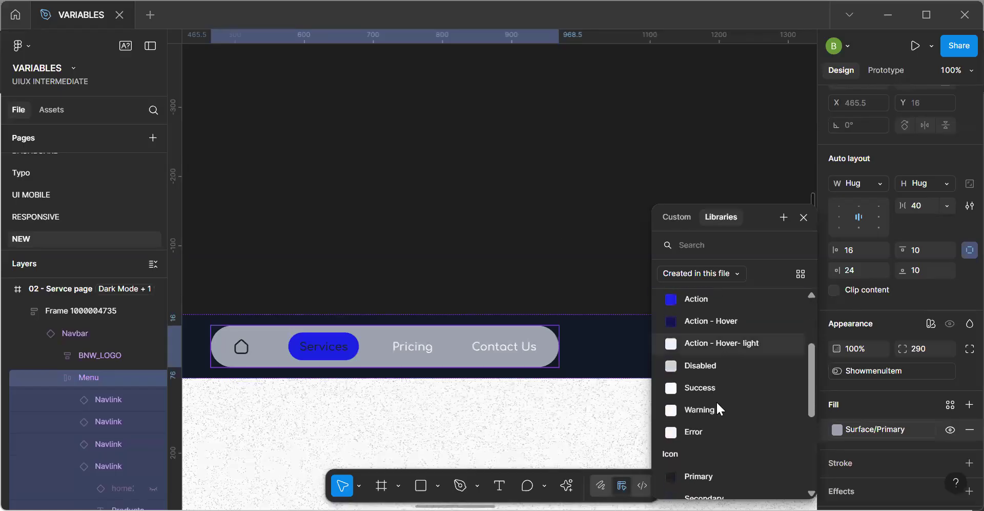
click(713, 299)
Switch the Mapped variables of the 02 - Servce page frame to Light Mode and inspect its navbar.
scroll(618, 244, down, 3)
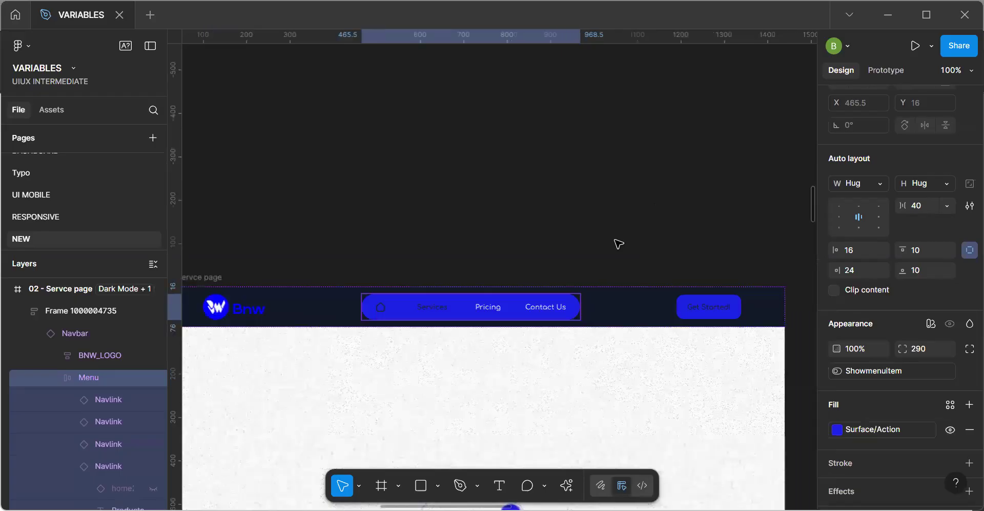
scroll(618, 244, down, 2)
scroll(619, 244, up, 10)
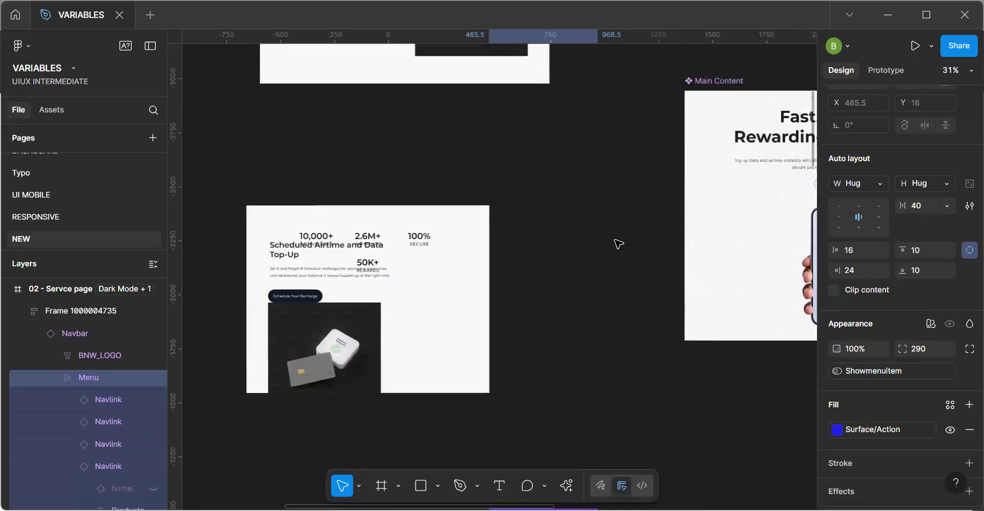
scroll(618, 244, down, 10)
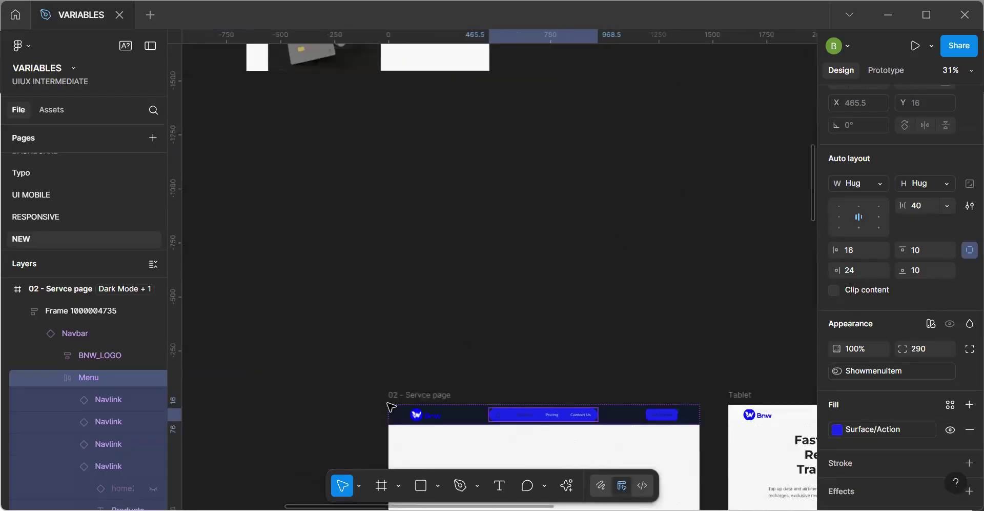
click(410, 404)
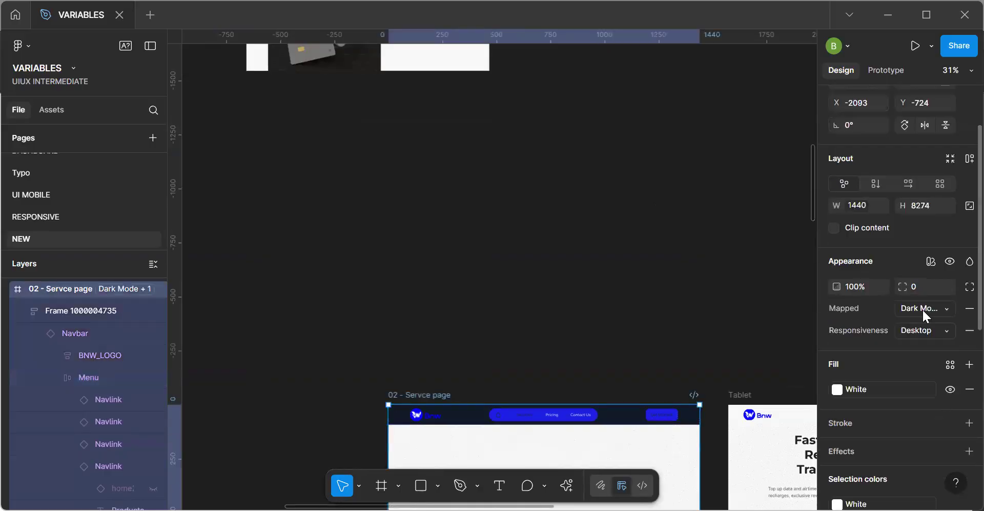
click(921, 308)
click(897, 302)
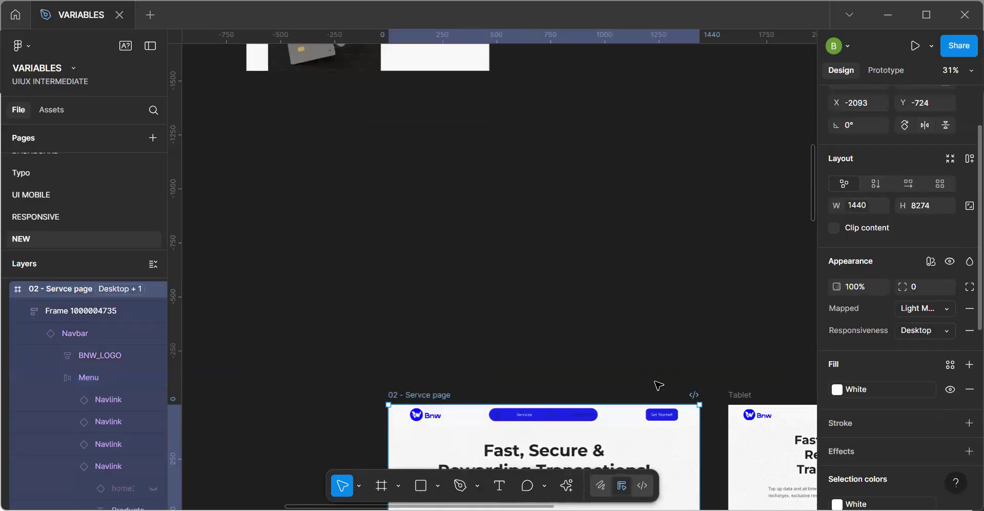
scroll(653, 389, up, 5)
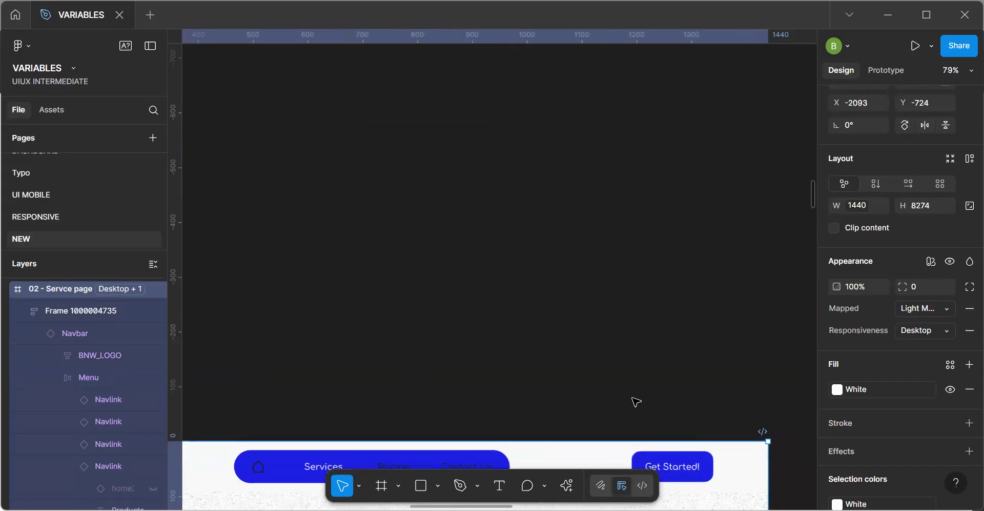
scroll(635, 401, down, 5)
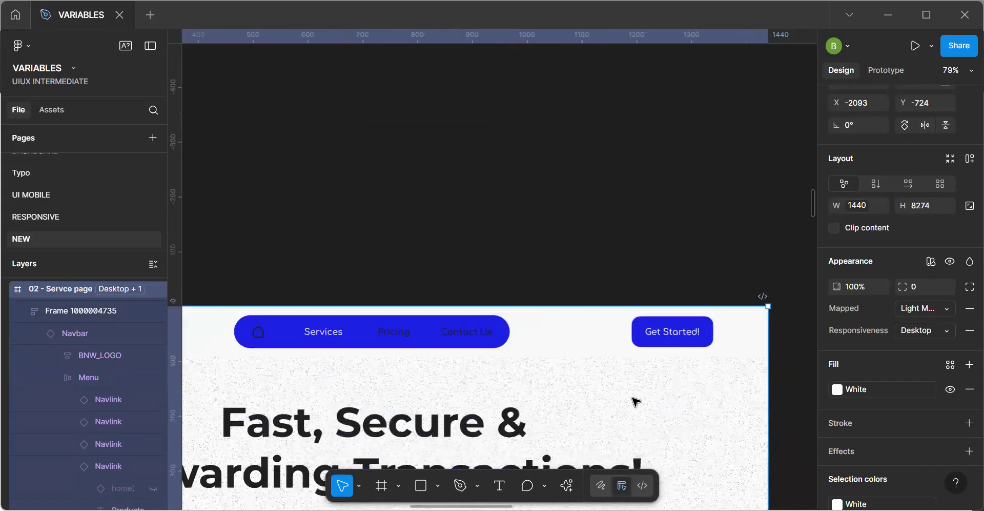
click(481, 342)
click(481, 343)
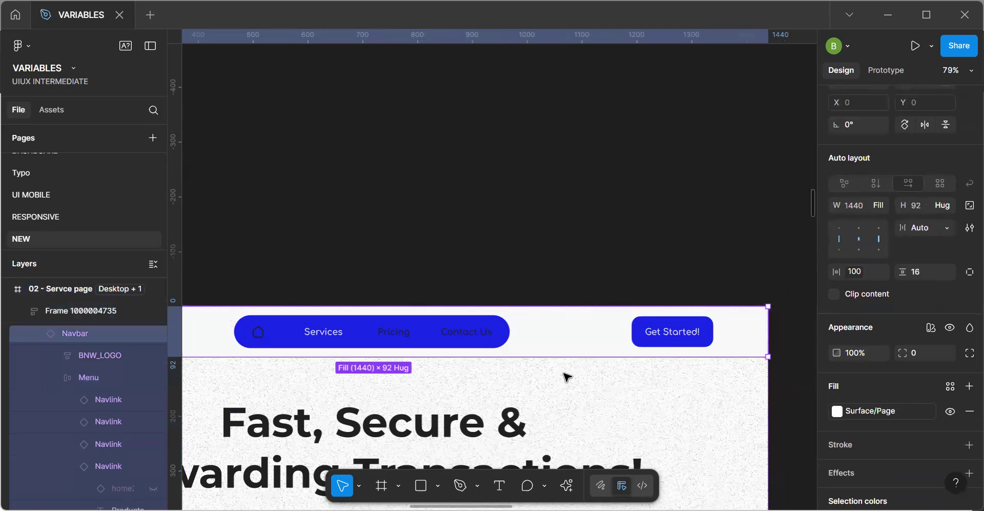
Try pasting a copy of the Borrow Airtime or Data Instantly section below the existing one in the 02 - Servce page frame, and delete it.
scroll(568, 378, down, 10)
click(530, 283)
key(space)
scroll(528, 252, down, 5)
scroll(527, 252, right, 3)
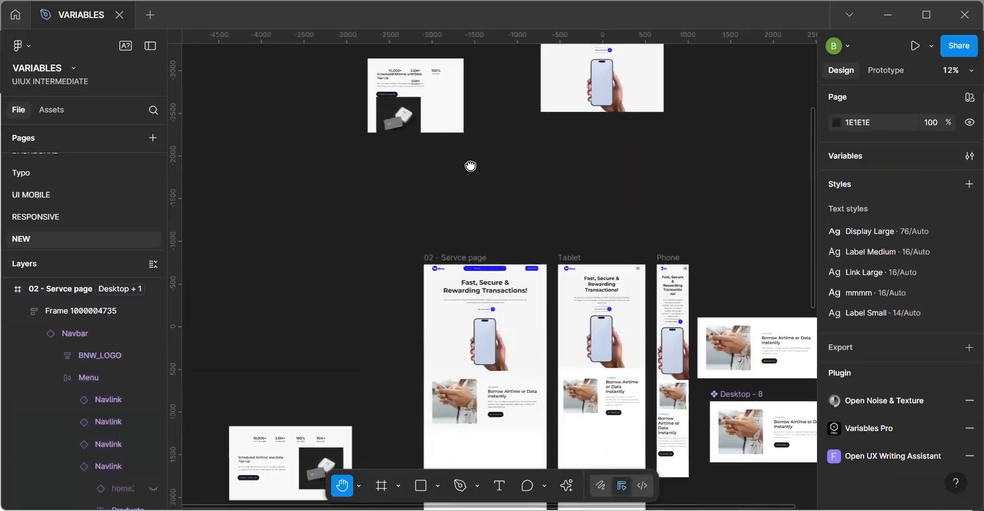
scroll(521, 252, up, 5)
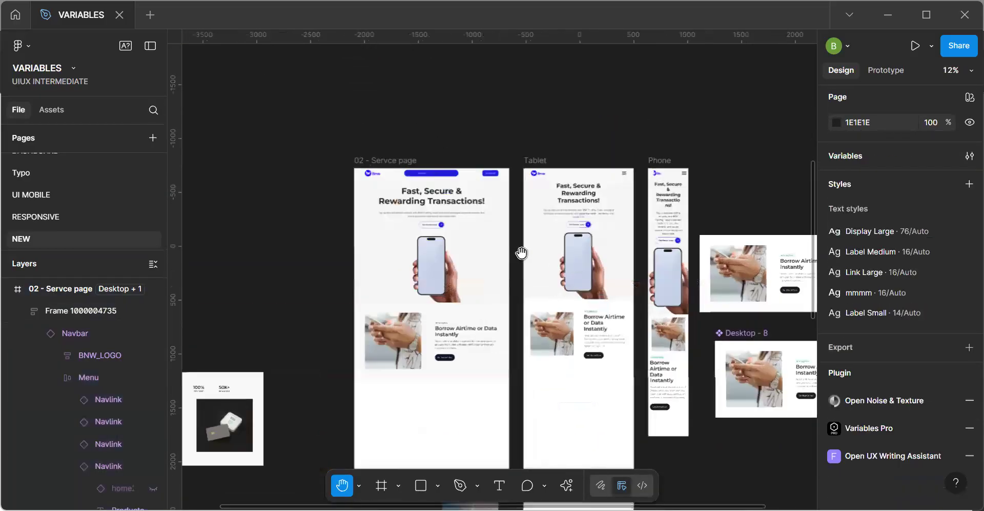
scroll(521, 253, down, 3)
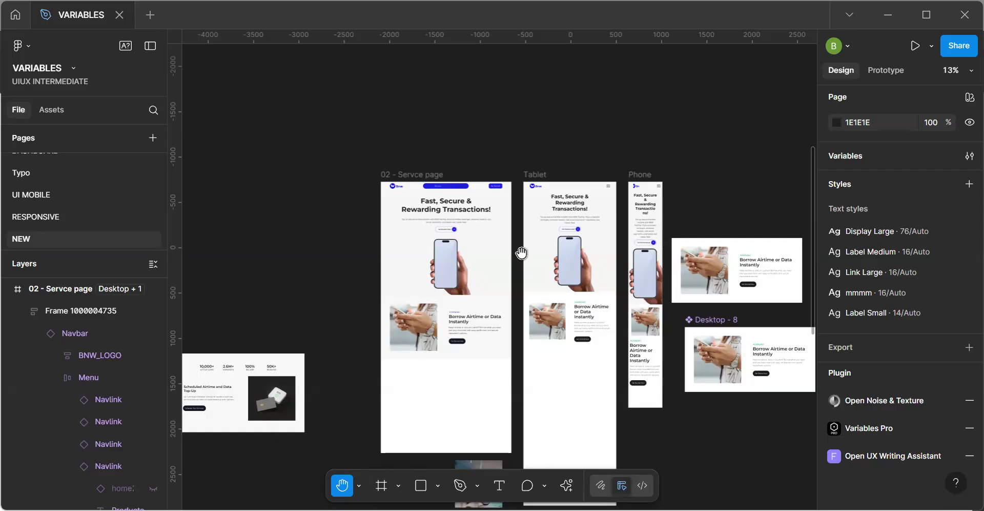
key(v)
click(565, 332)
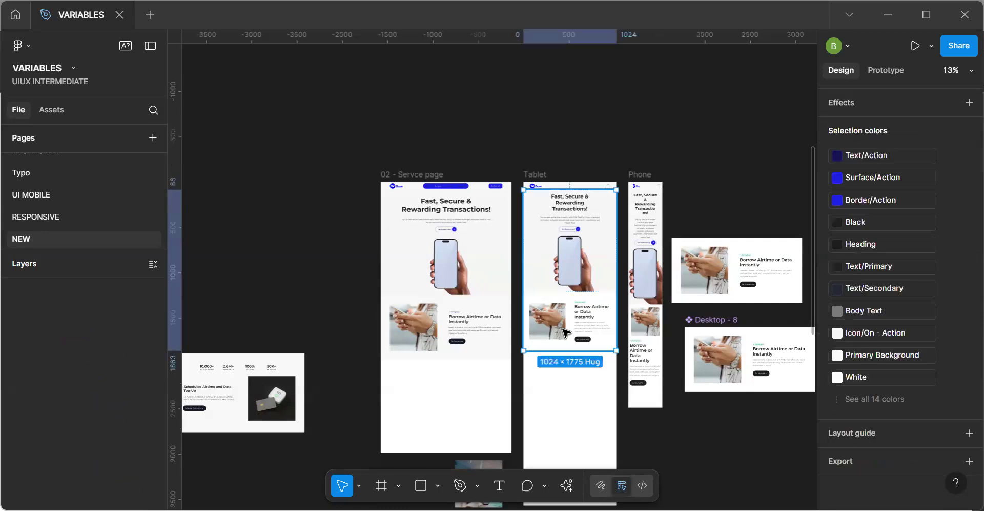
click(482, 398)
key(ctrl+v)
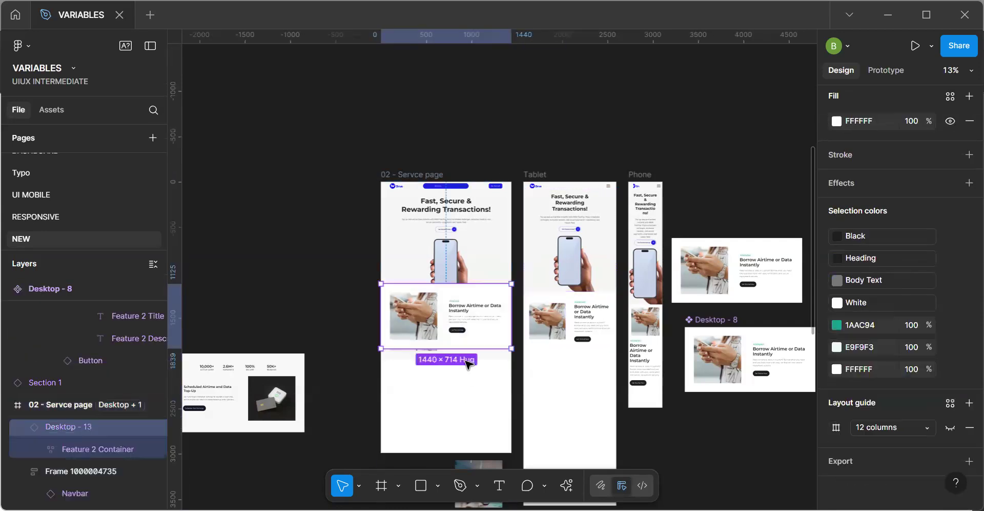
drag(459, 372, 476, 436)
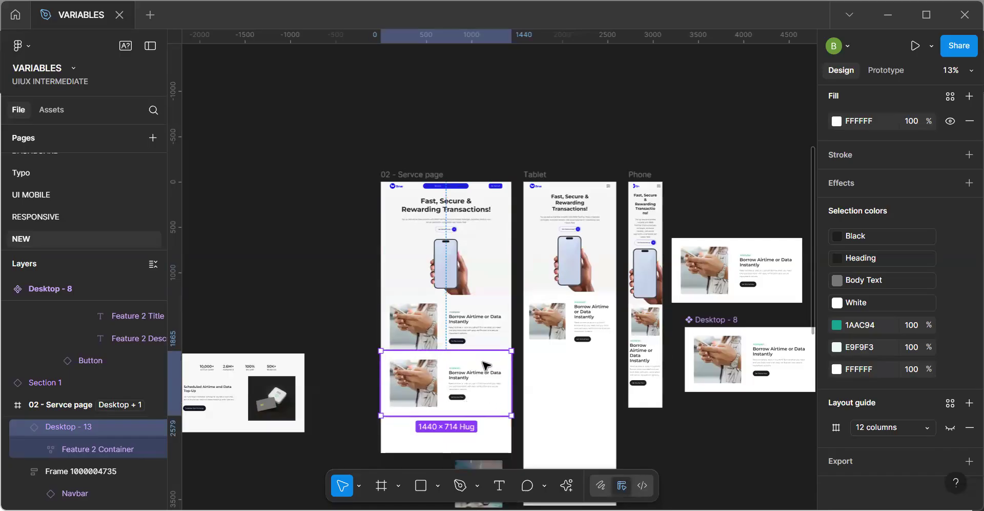
key(Delete)
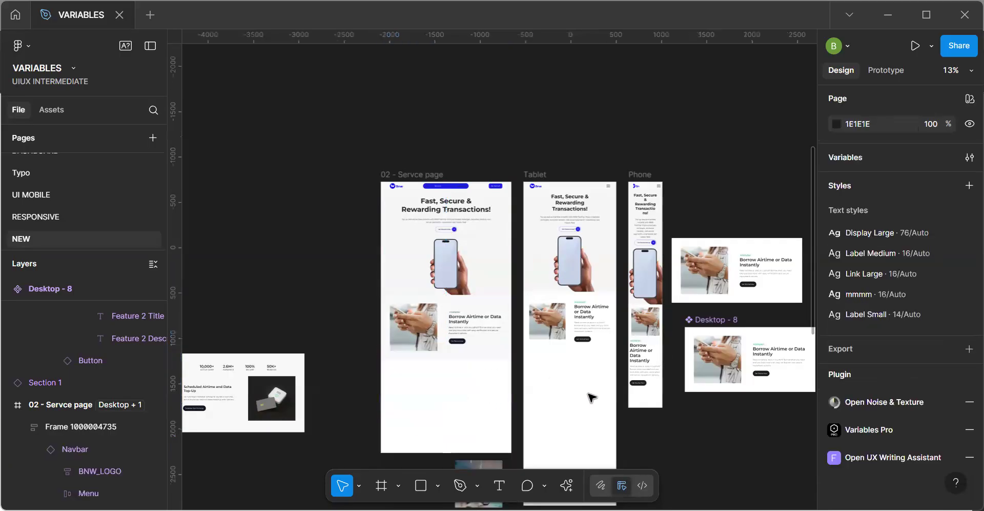
Paste a copy of the Borrow Airtime or Data Instantly section into the Tablet frame and place it just below the existing one, at about Y 1786.
click(591, 397)
key(ctrl+v)
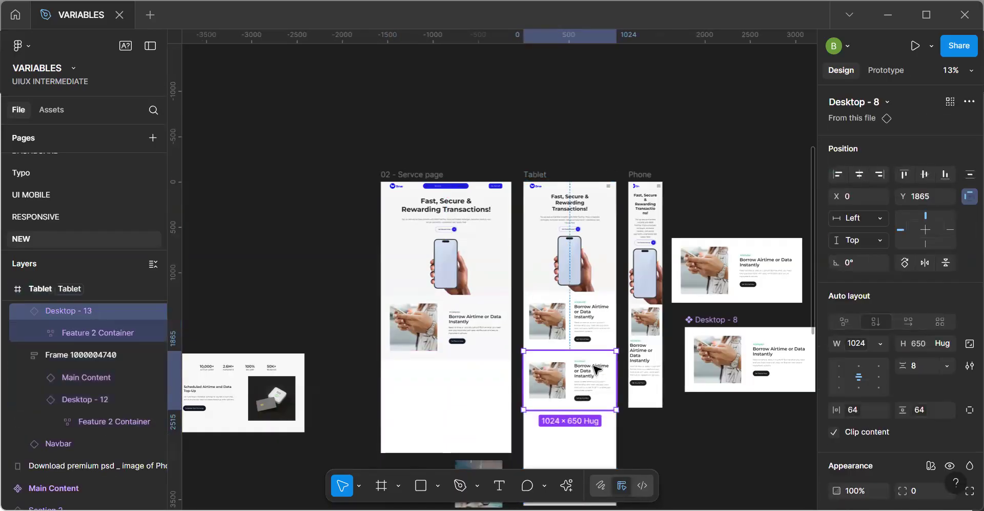
drag(594, 368, 580, 330)
scroll(580, 331, up, 3)
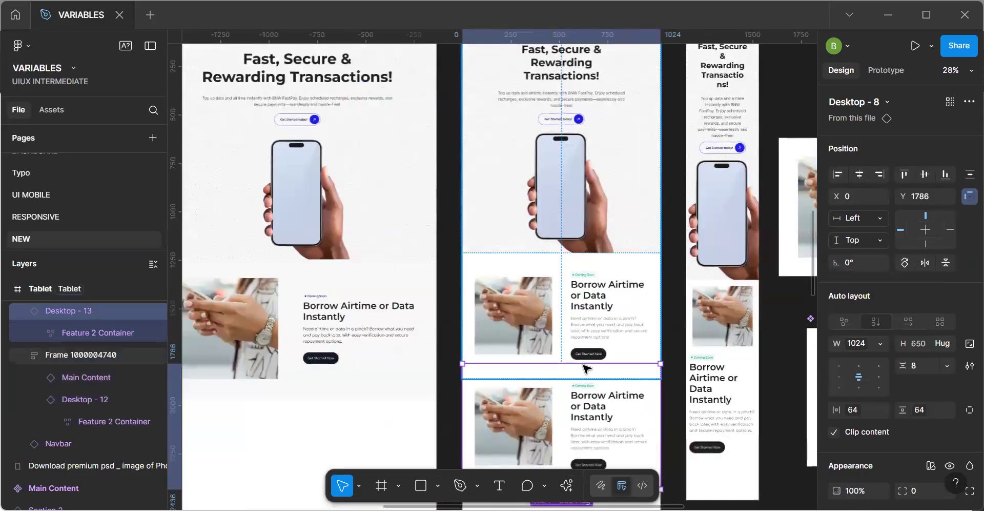
scroll(587, 368, down, 2)
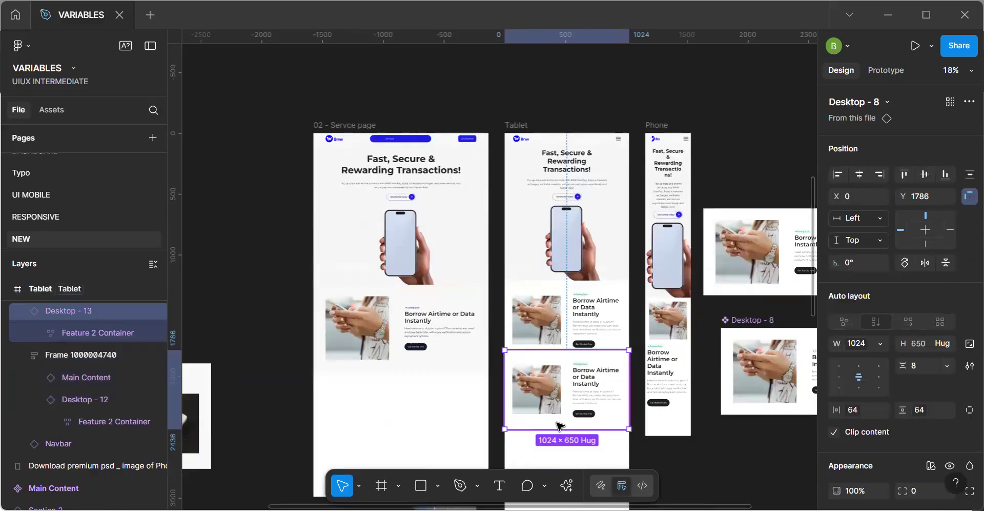
scroll(588, 334, down, 3)
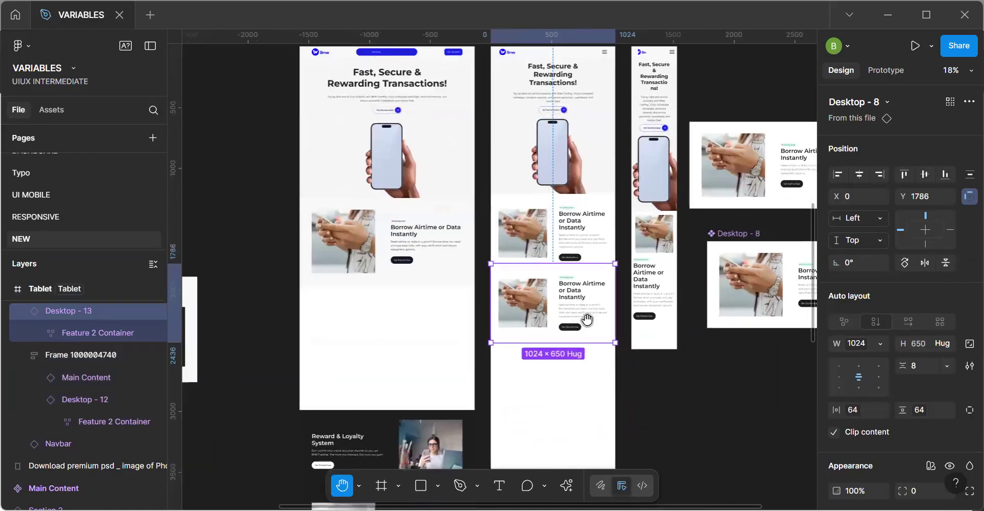